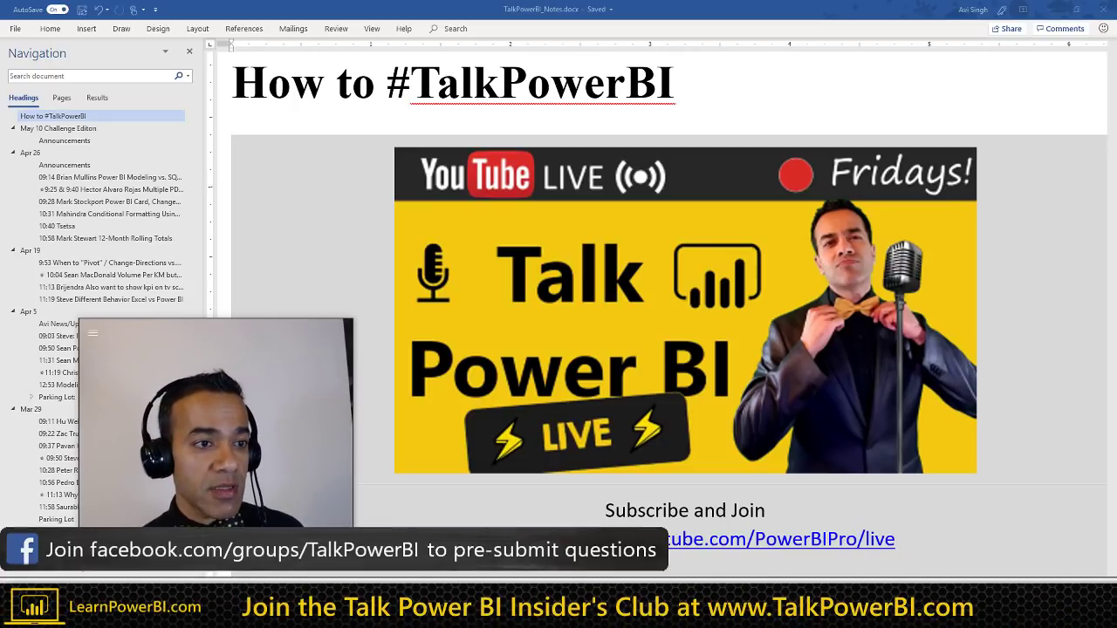
Step: Jump to the May 10 Challenge Editon announcements, then switch to the Facebook group in the browser
left_click(95, 141)
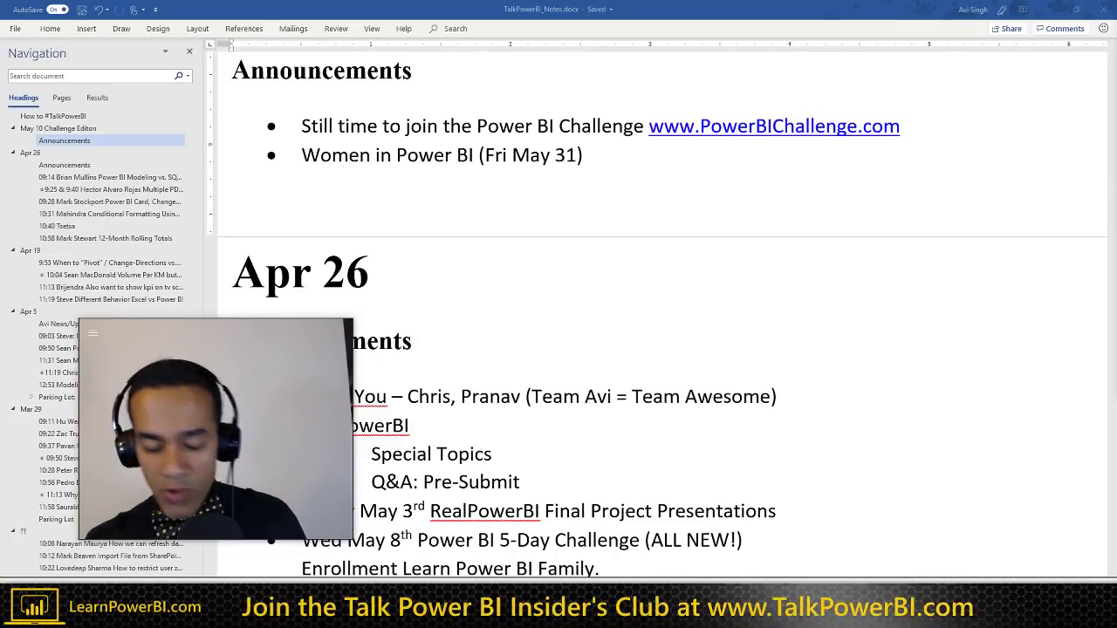
key("alt+Tab")
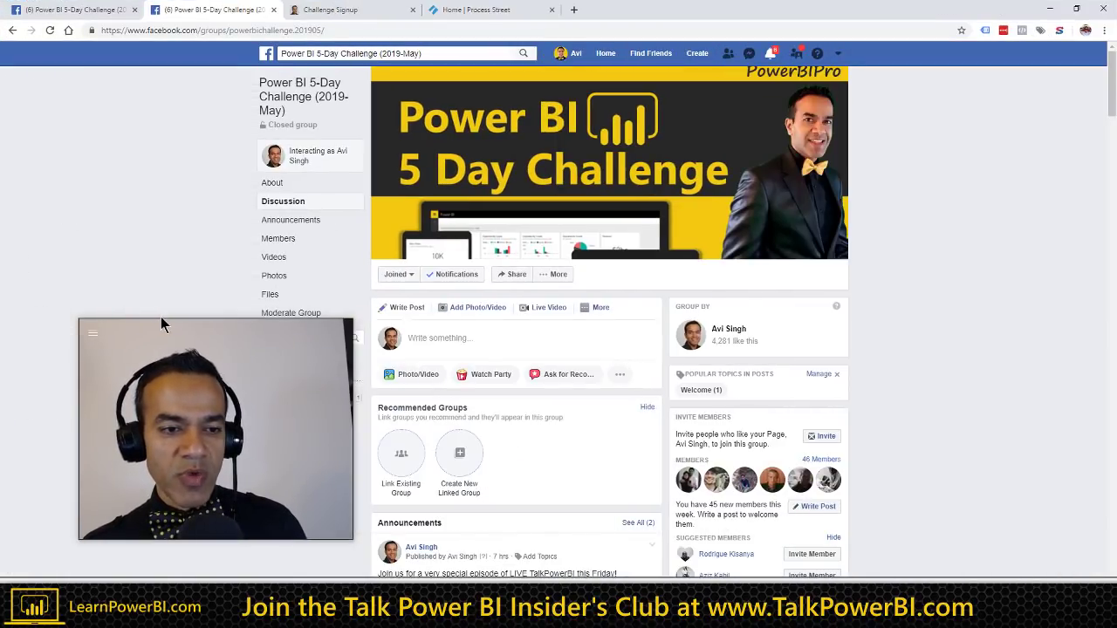
left_click_drag(161, 317, 830, 346)
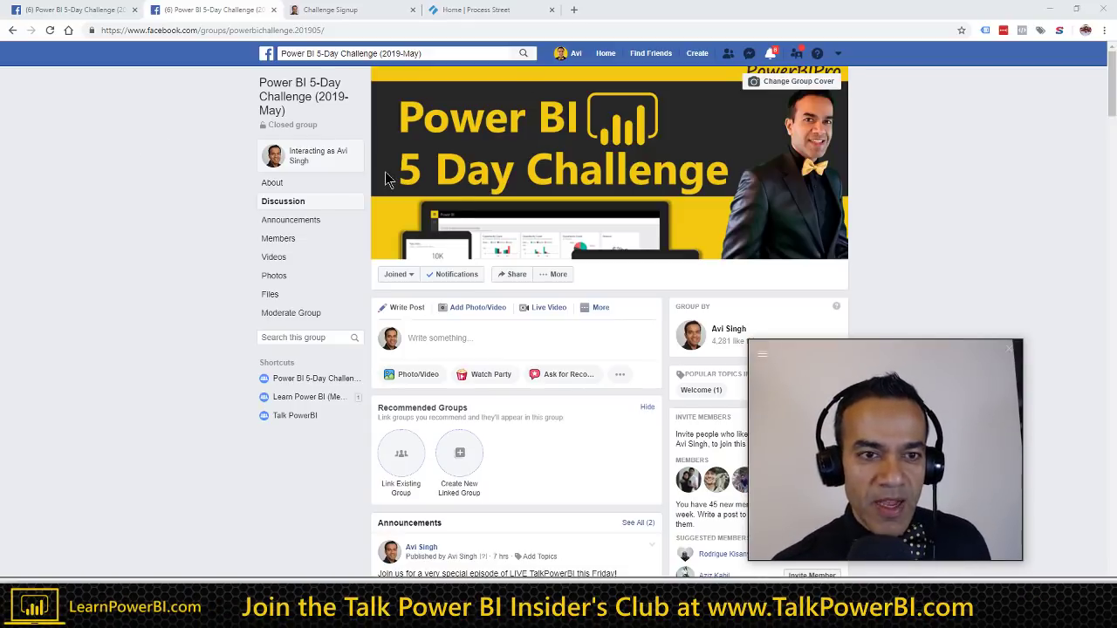
left_click_drag(854, 349, 936, 296)
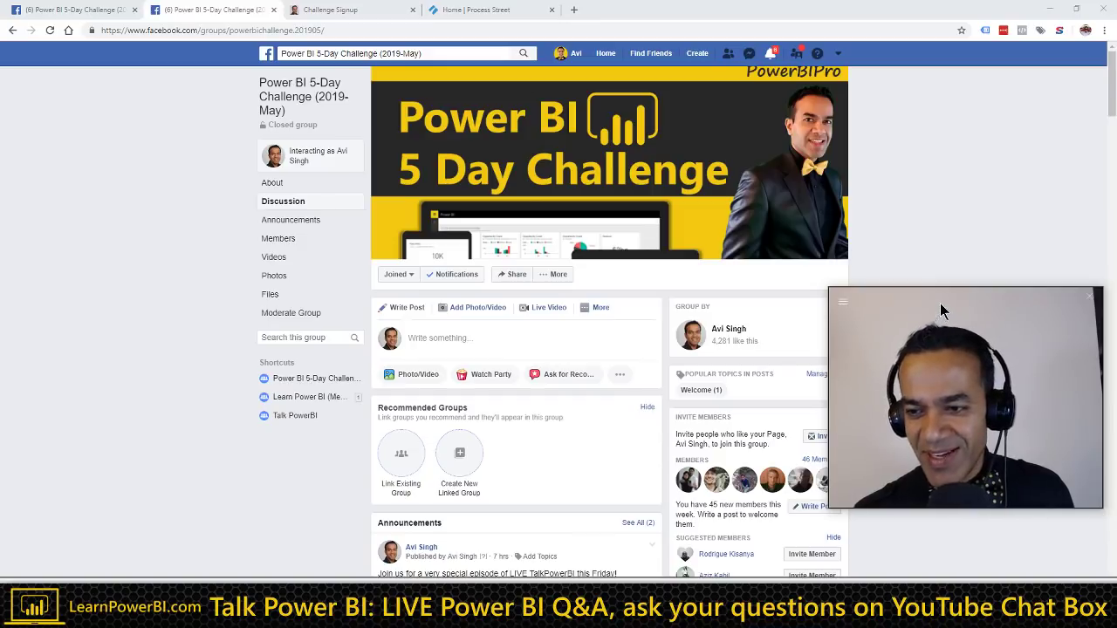
left_click_drag(942, 307, 980, 73)
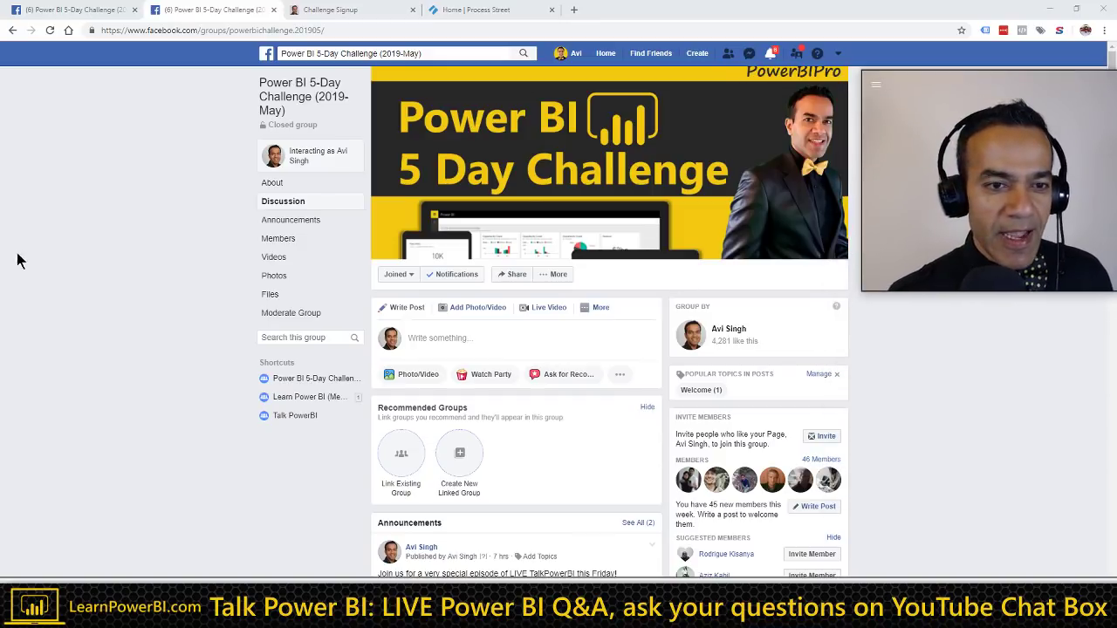
Step: Approve and confirm both pending join requests, then return to the group's Discussion tab
left_click(279, 240)
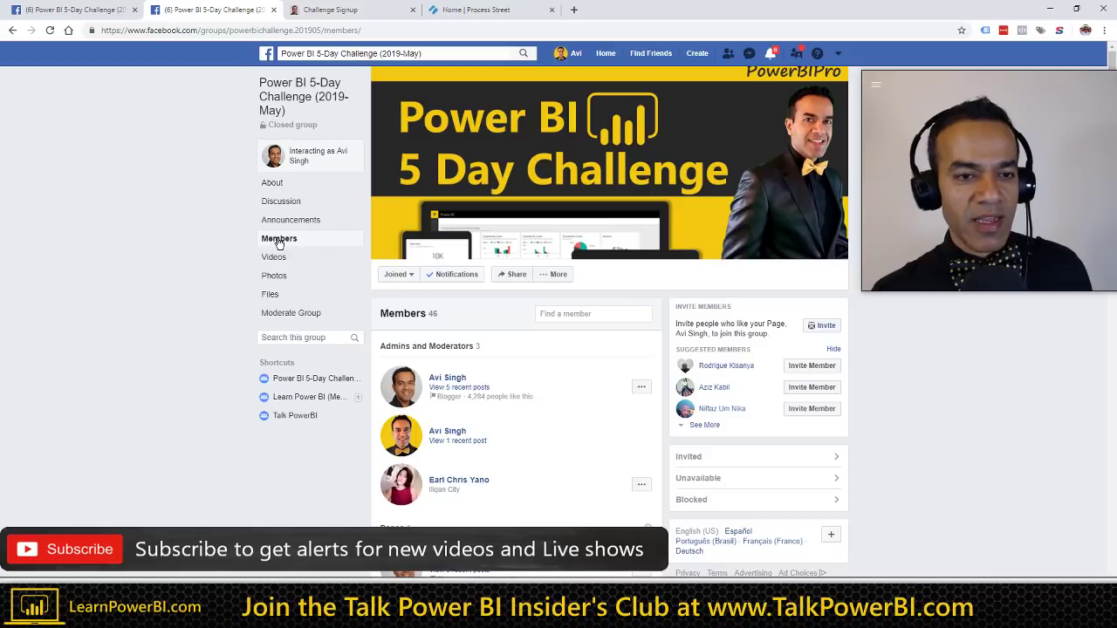
left_click(291, 203)
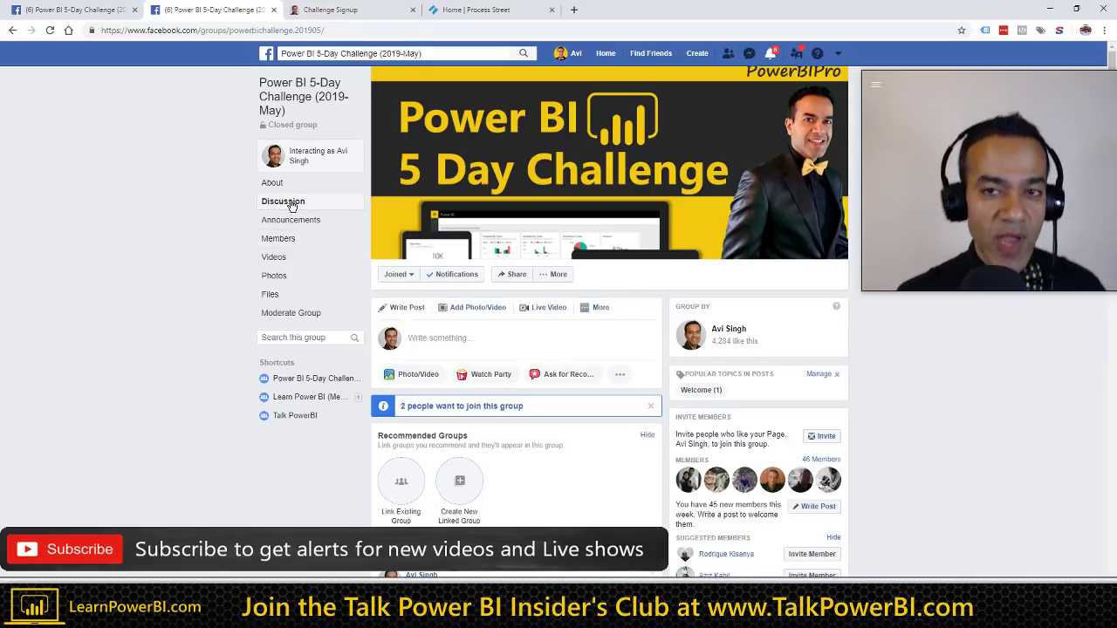
middle_click(462, 406)
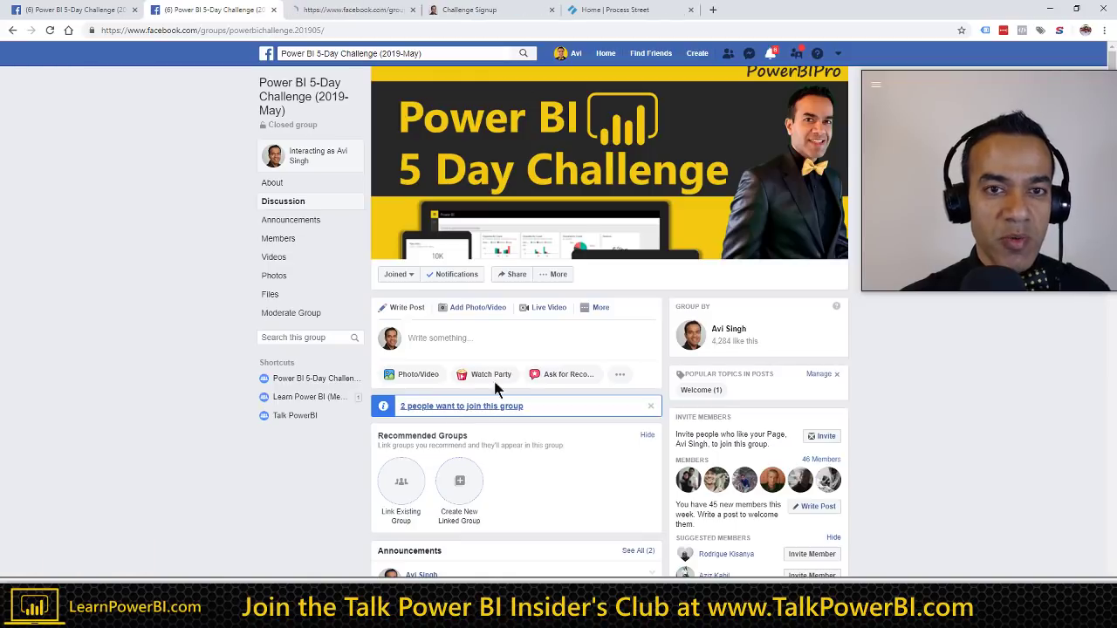
left_click(365, 12)
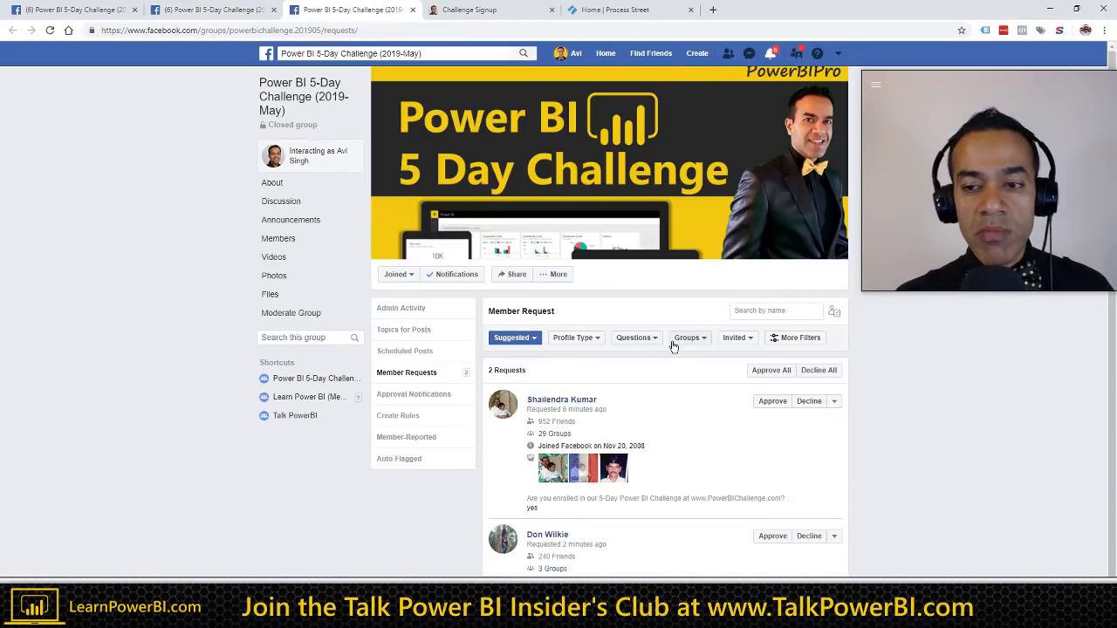
left_click(771, 370)
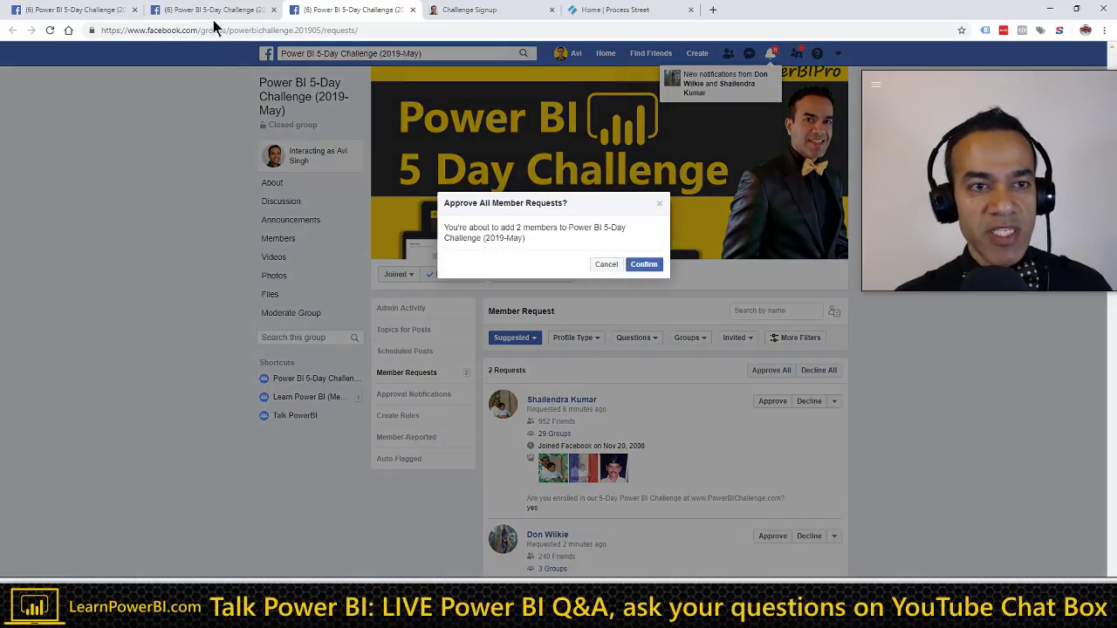
left_click(645, 264)
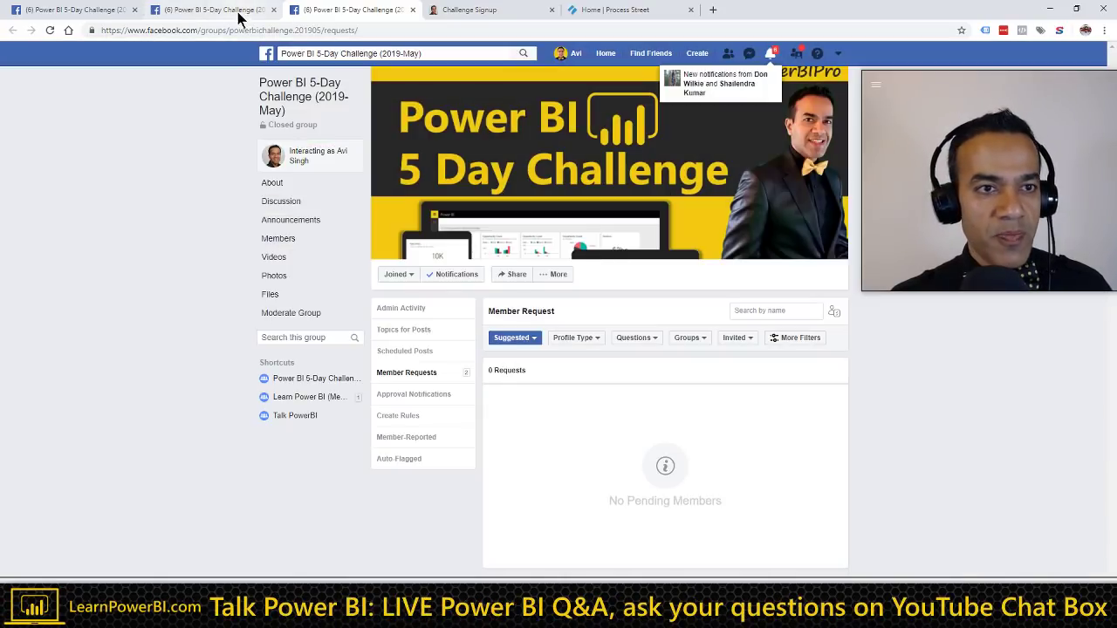
left_click(240, 12)
scroll(421, 362, "down", 5)
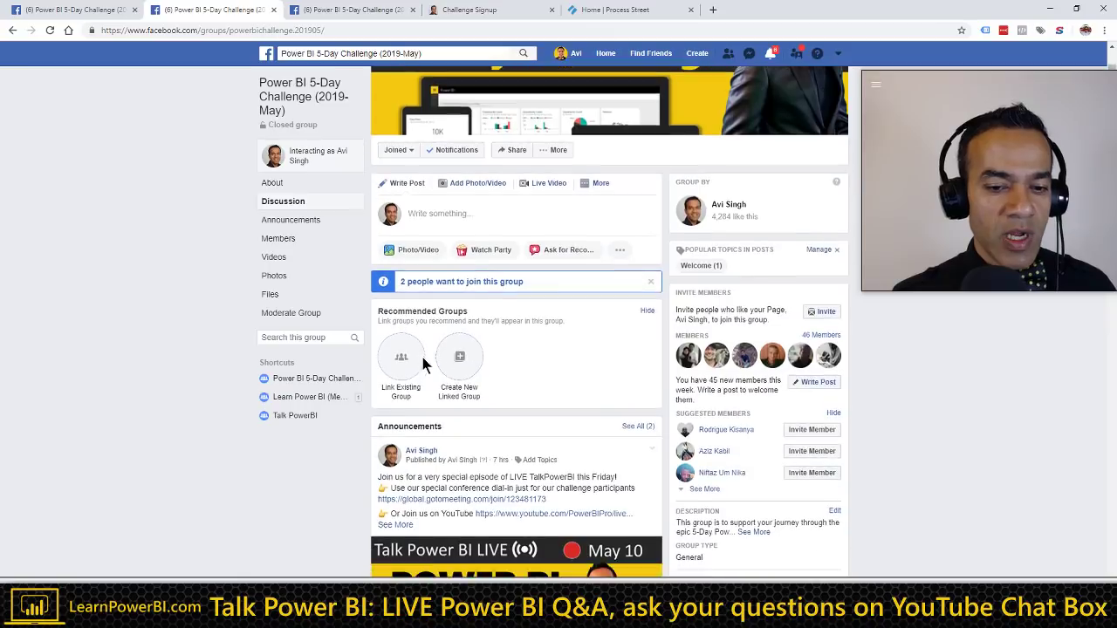
scroll(425, 364, "down", 7)
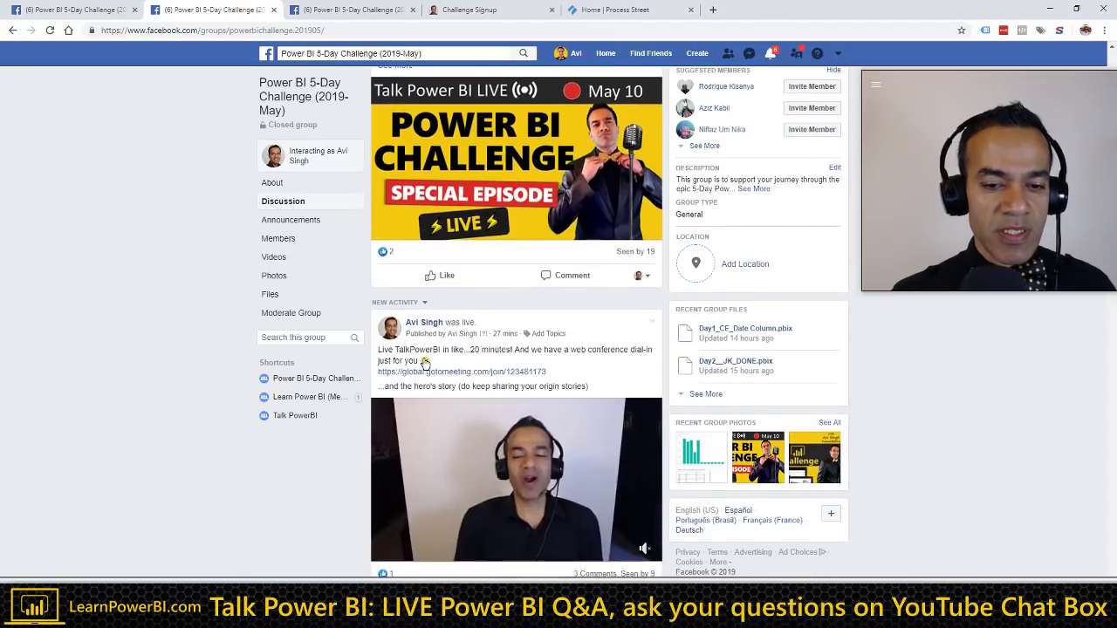
scroll(353, 440, "down", 5)
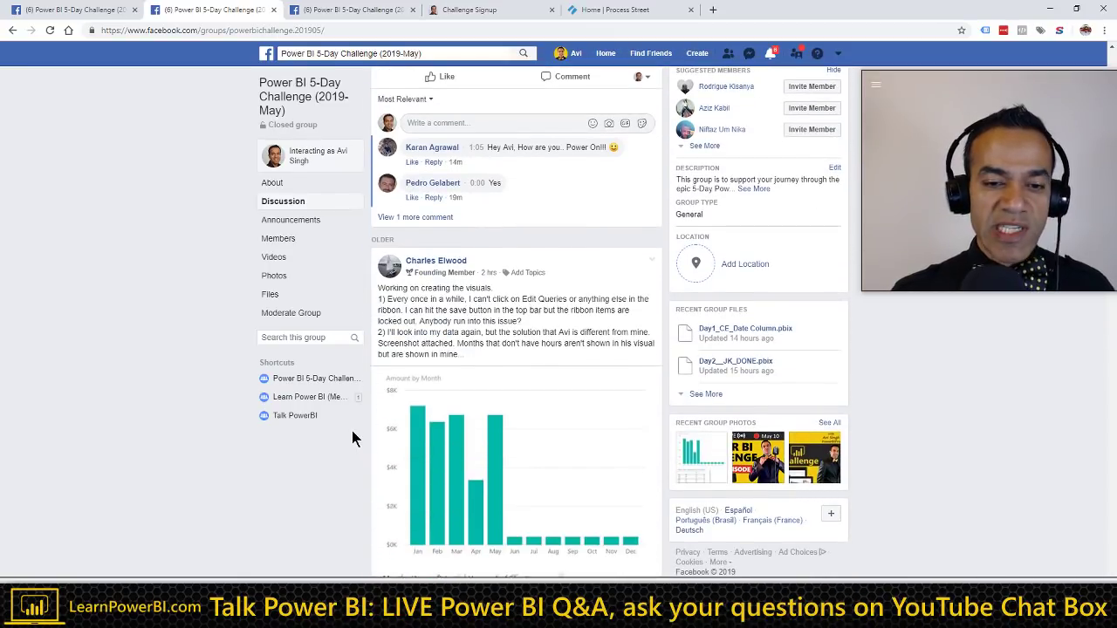
scroll(351, 430, "down", 6)
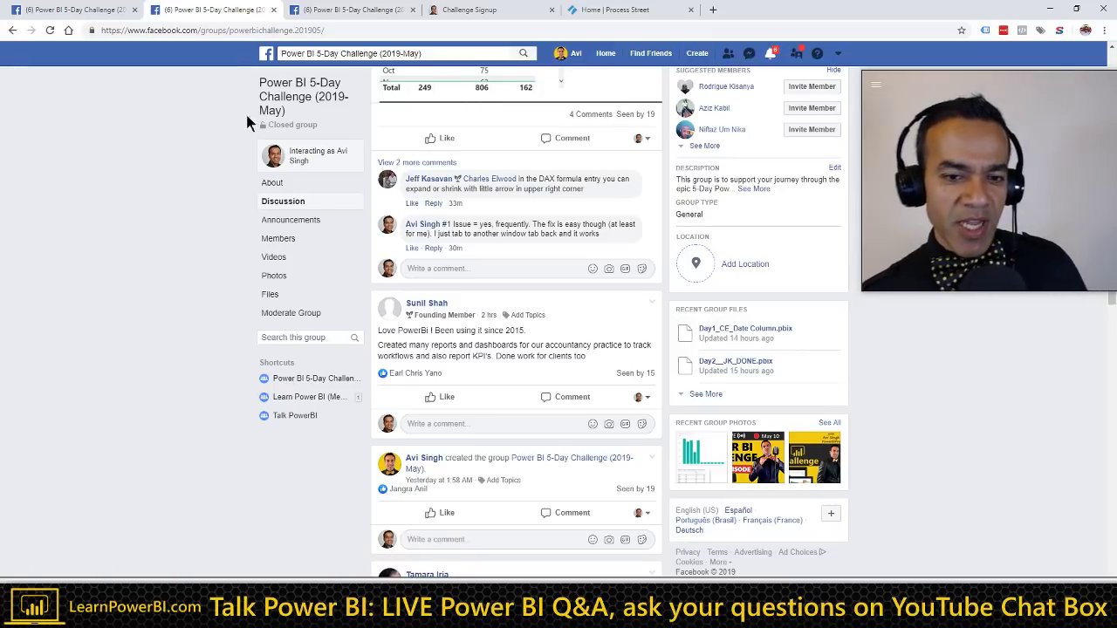
Step: Highlight the live post's origin stories line, then bring up the Challenge Signup page
scroll(340, 245, "up", 5)
scroll(349, 244, "up", 10)
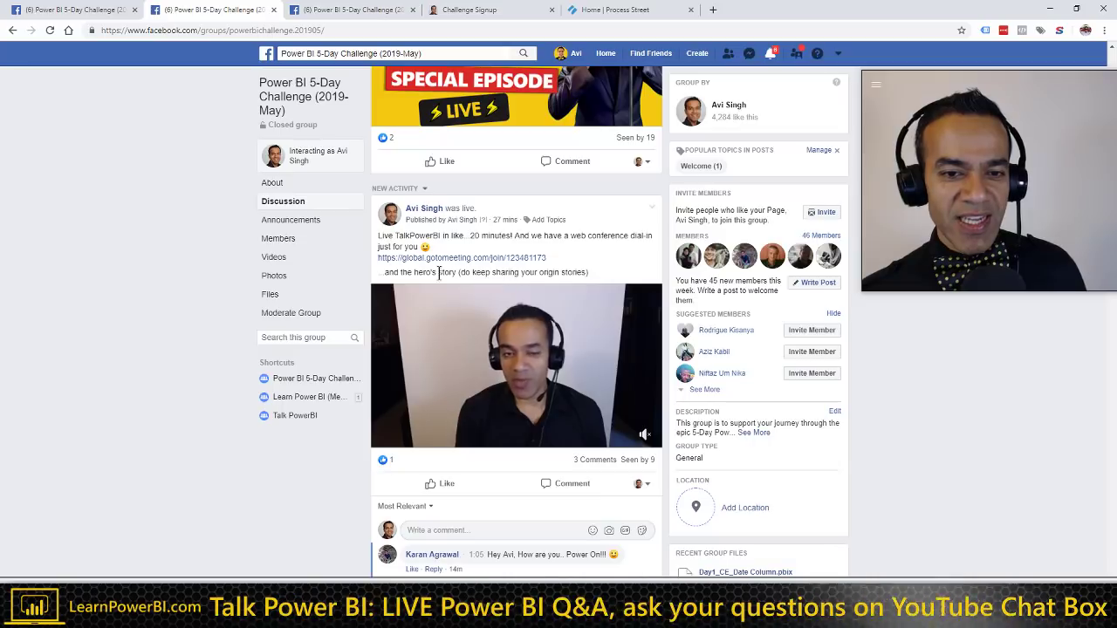
left_click_drag(415, 273, 591, 277)
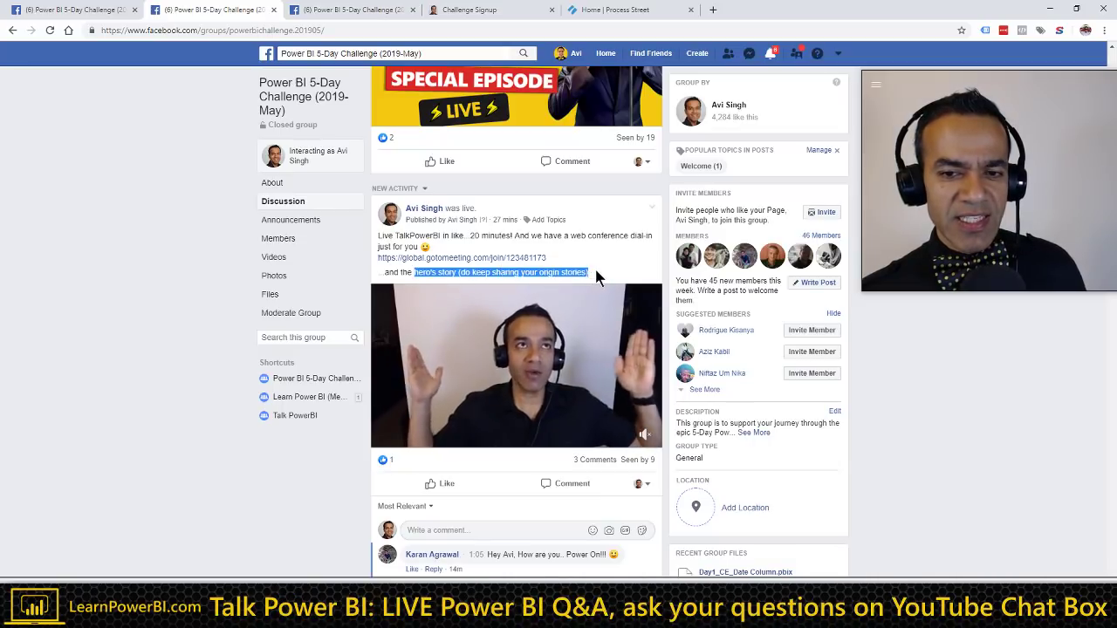
left_click(597, 270)
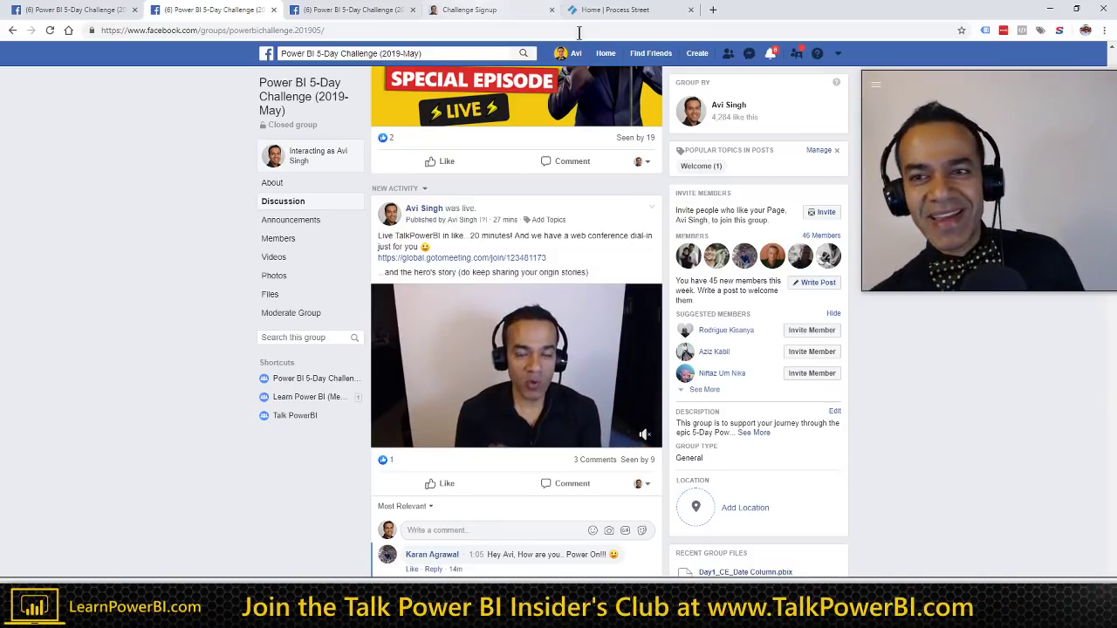
left_click(502, 12)
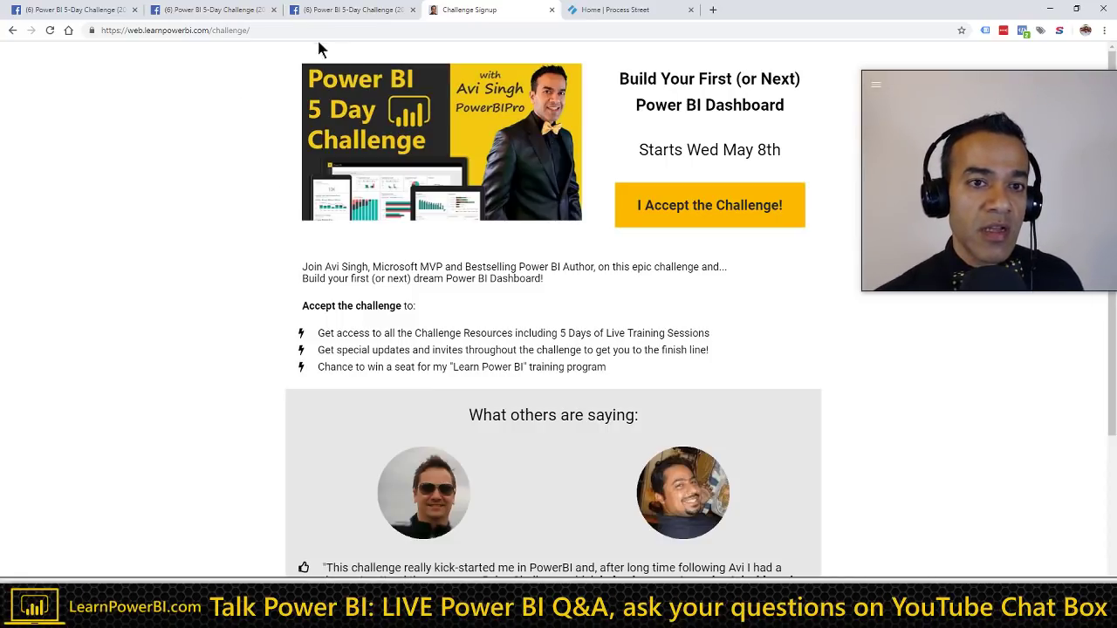
left_click(351, 11)
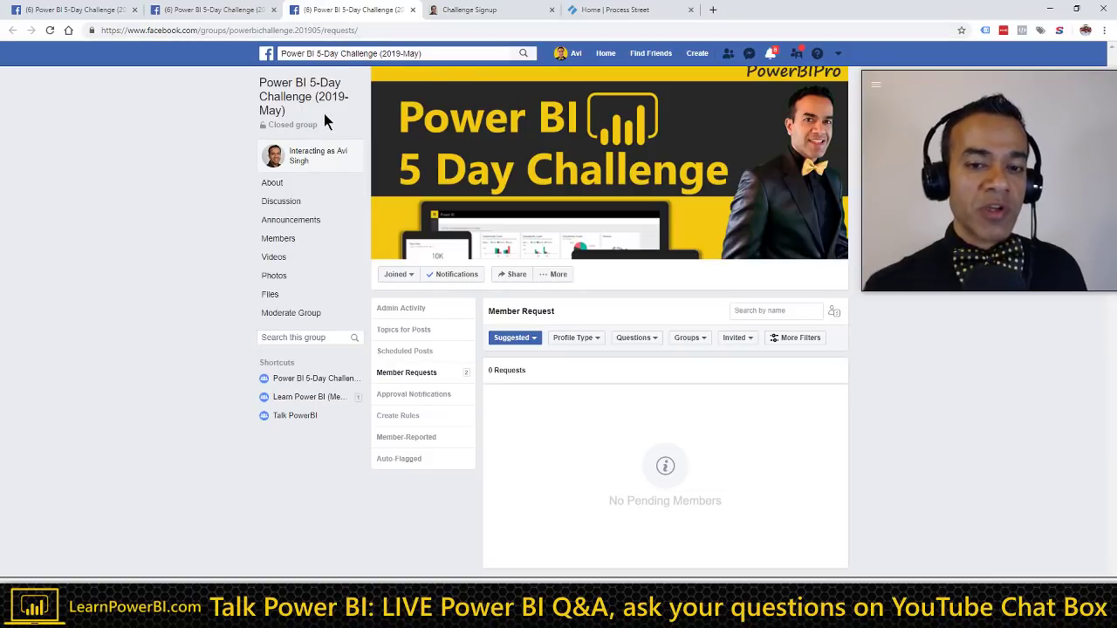
left_click(202, 11)
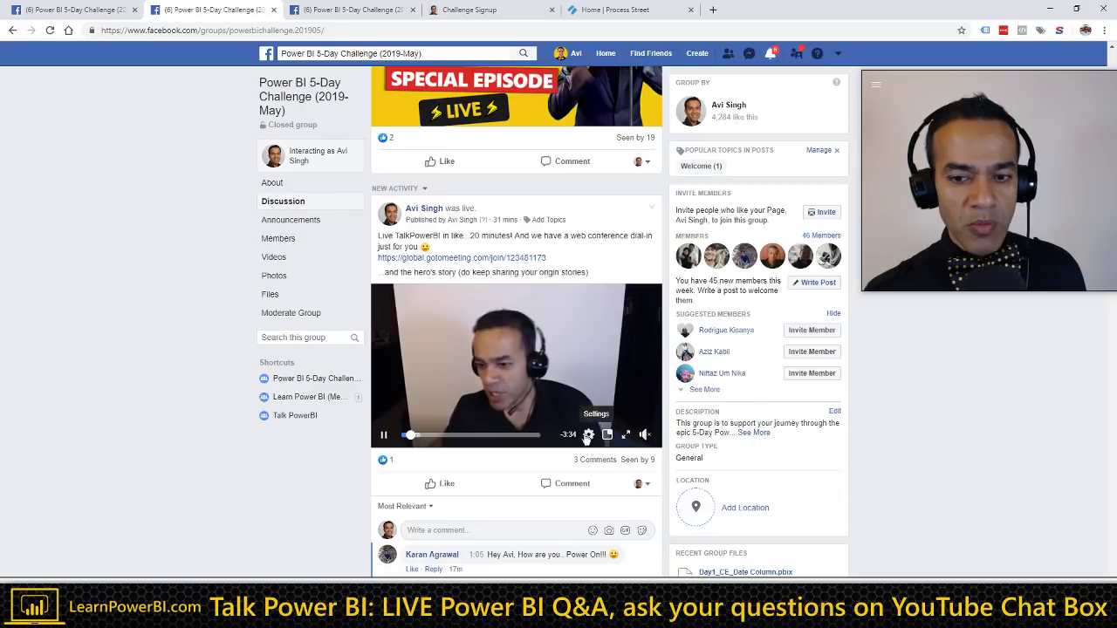
scroll(301, 325, "down", 2)
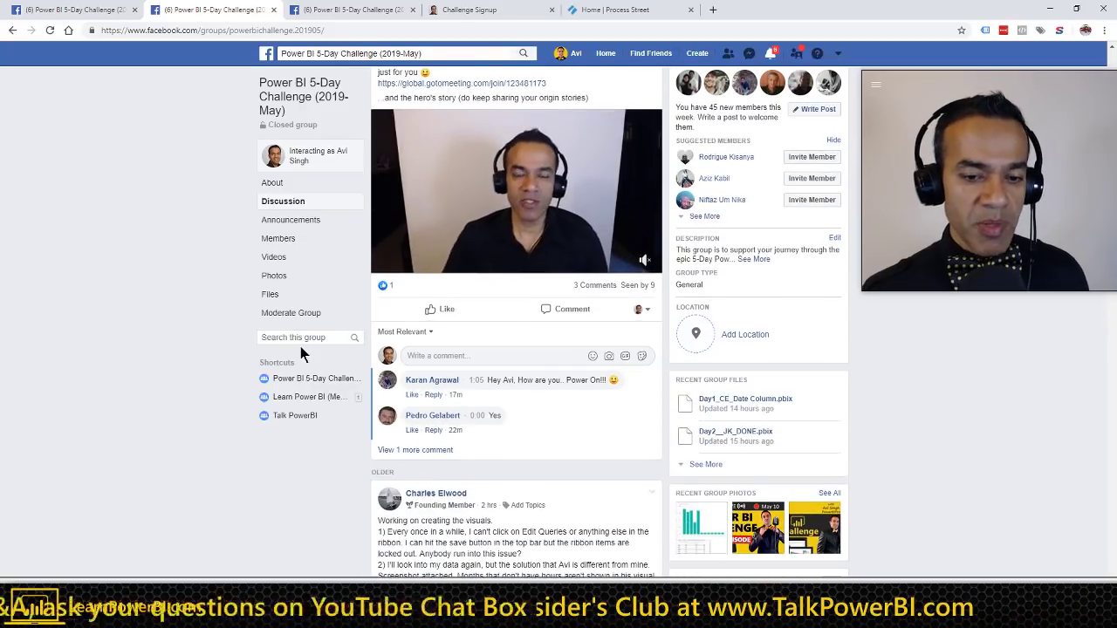
scroll(311, 388, "down", 4)
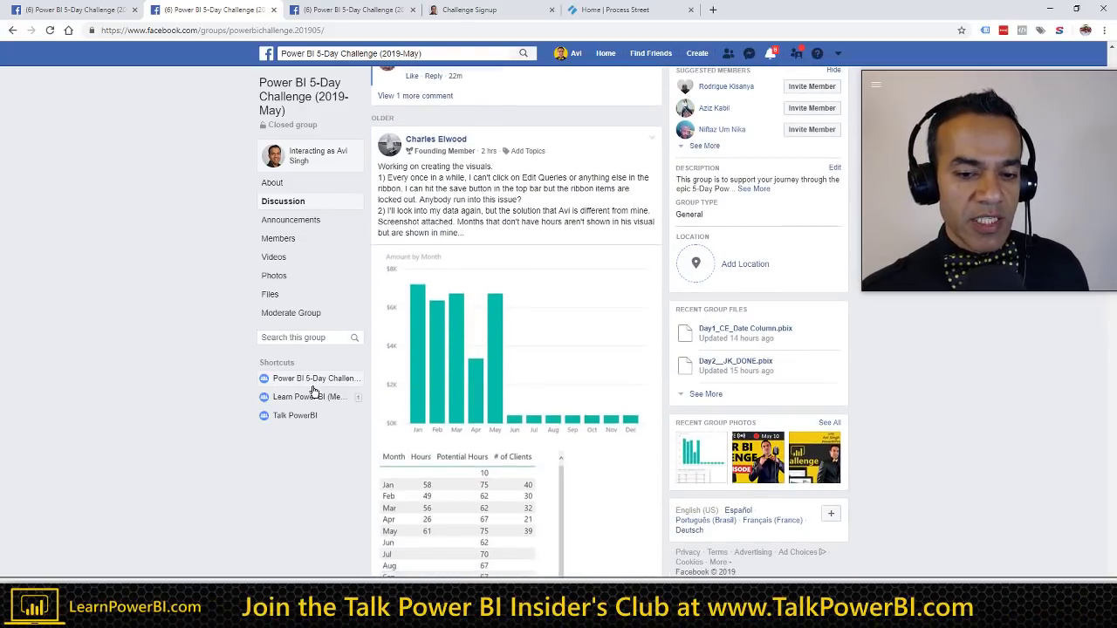
scroll(314, 391, "down", 1)
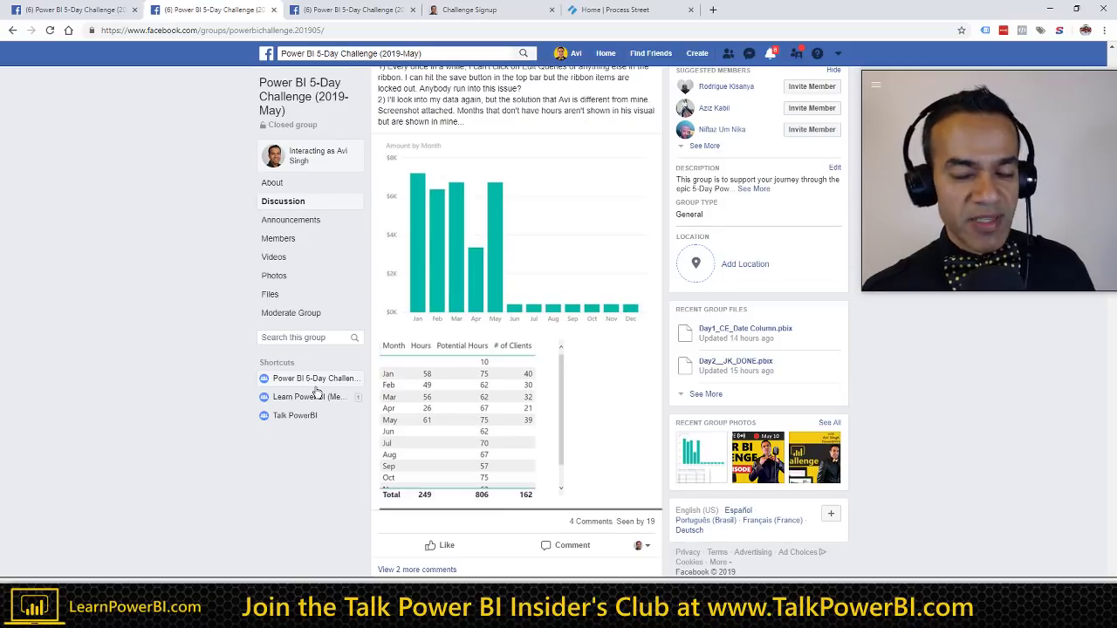
scroll(316, 390, "down", 2)
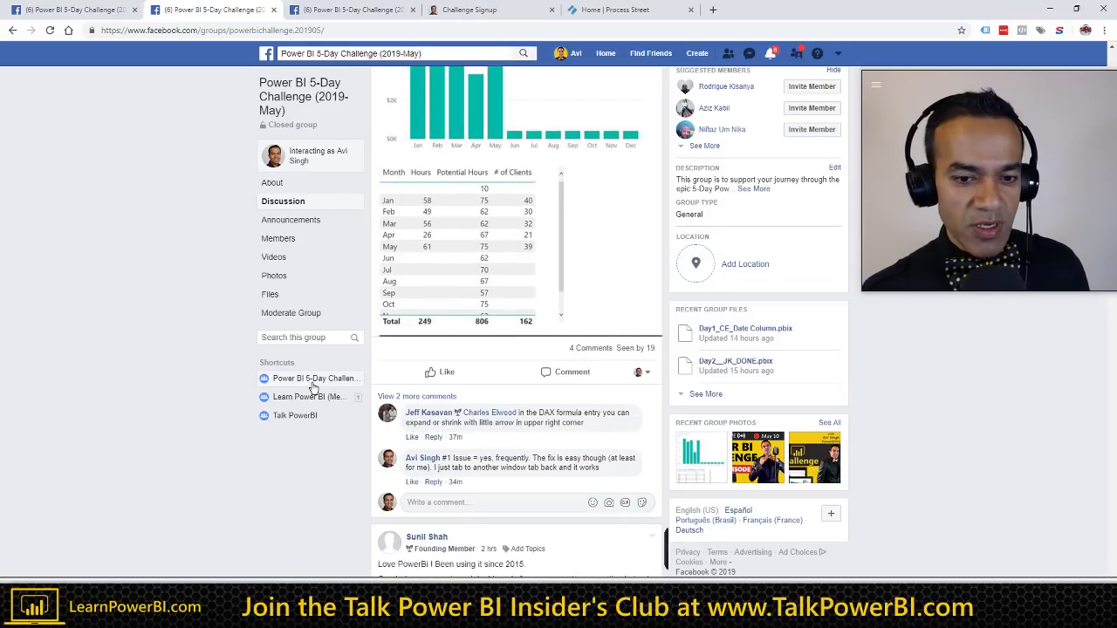
scroll(316, 390, "down", 2)
scroll(316, 390, "down", 3)
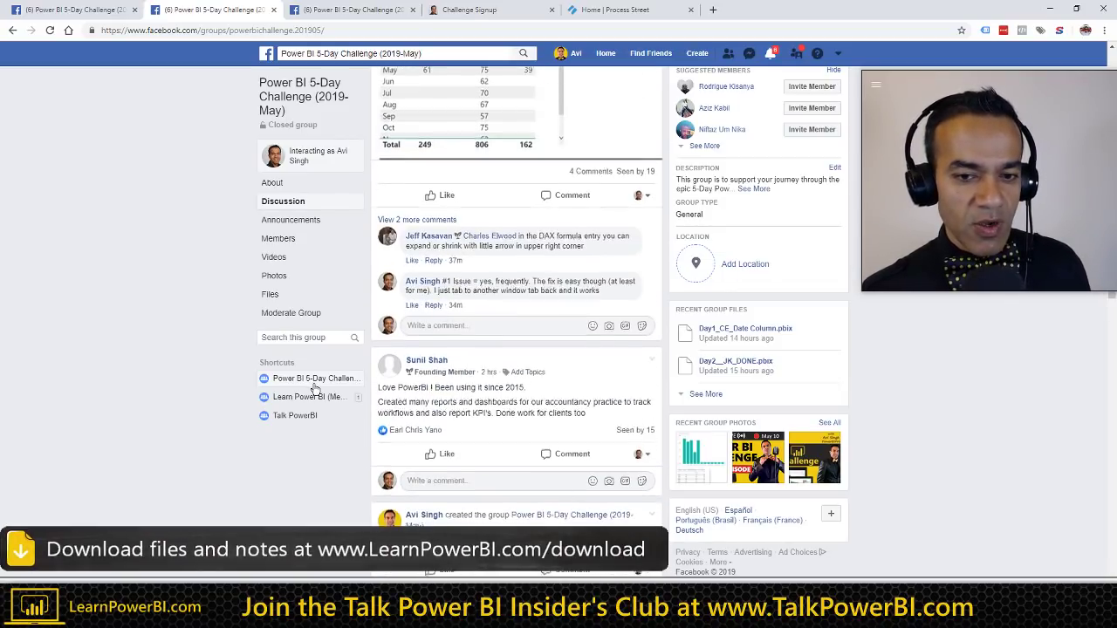
scroll(316, 390, "down", 1)
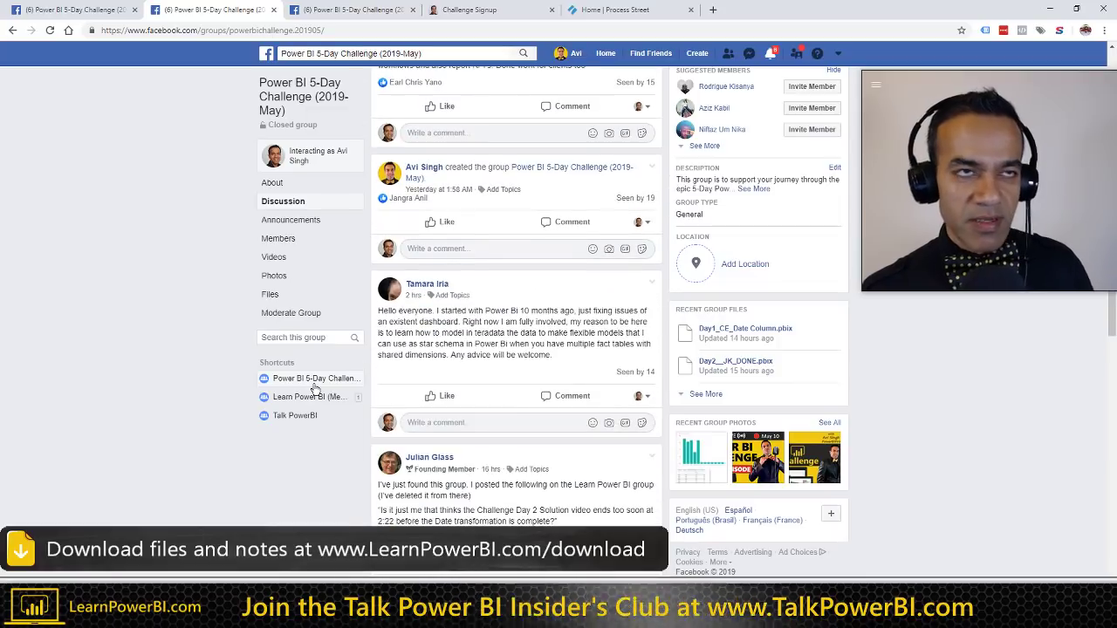
scroll(349, 399, "down", 5)
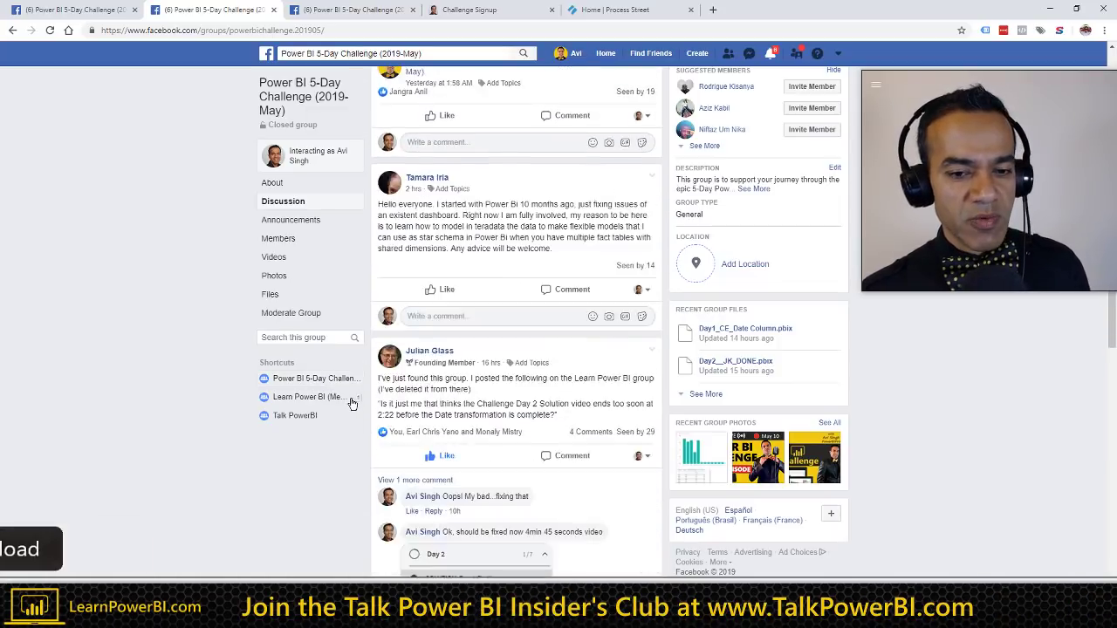
scroll(346, 403, "down", 1)
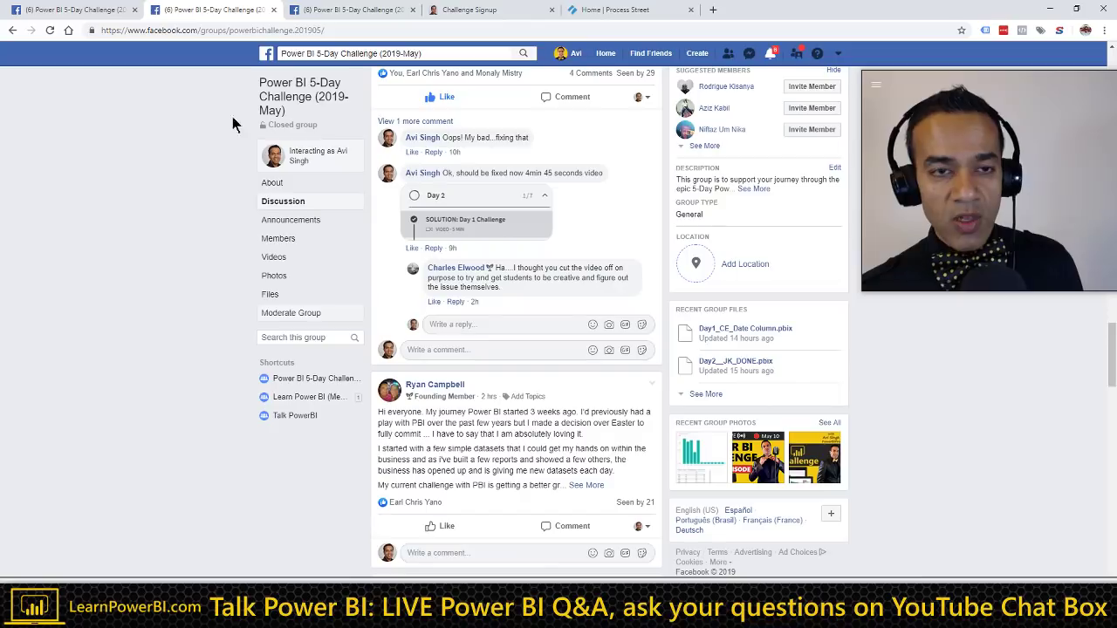
scroll(196, 296, "up", 12)
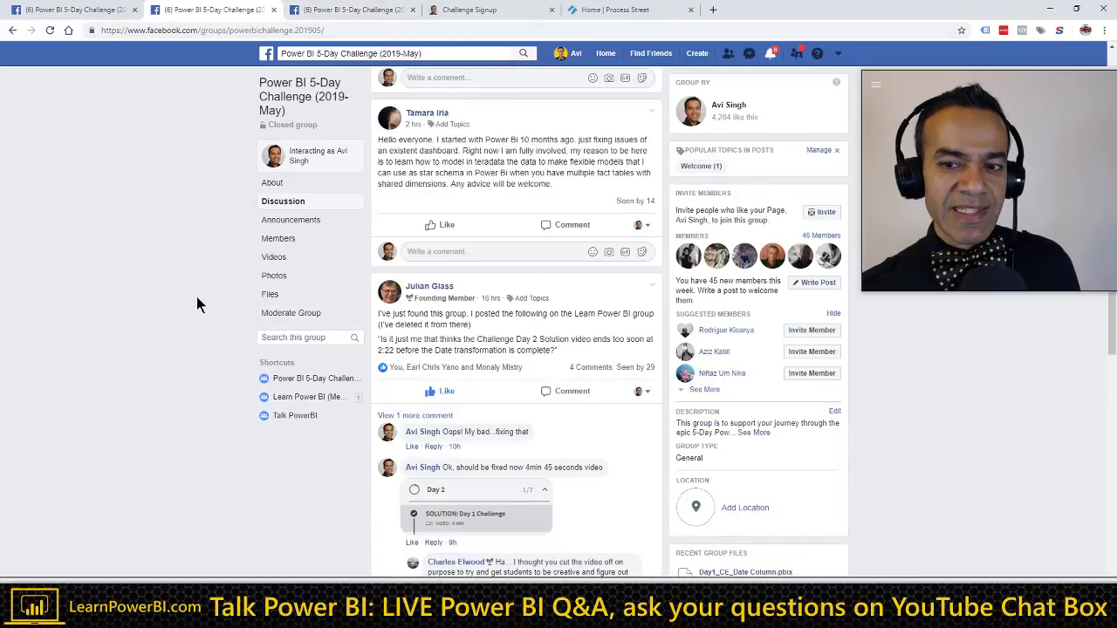
scroll(148, 278, "up", 10)
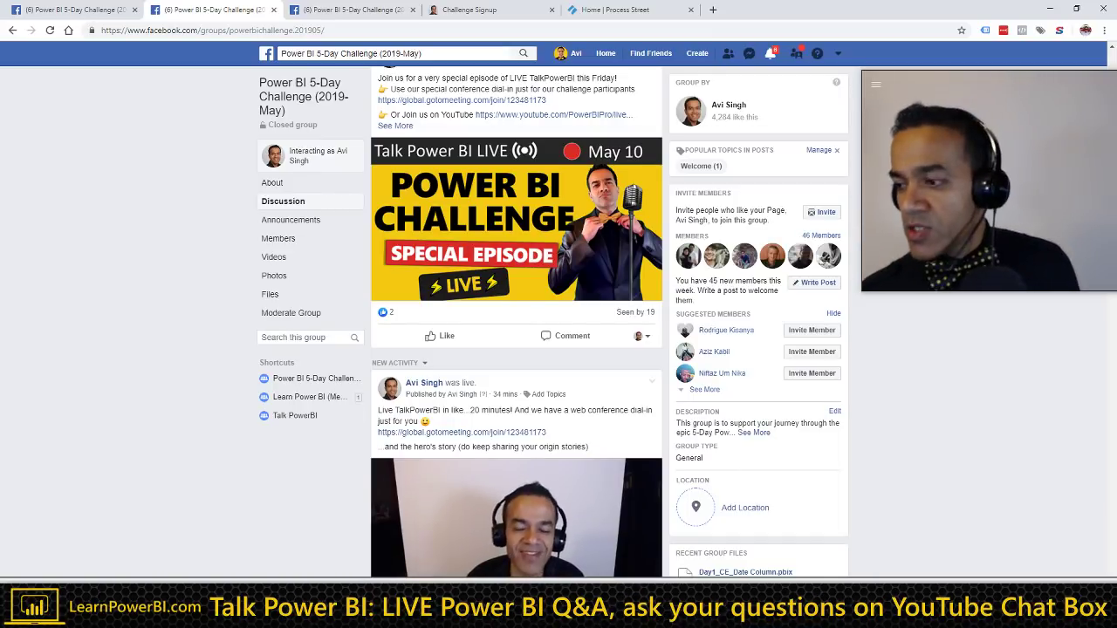
Step: Return to TalkPowerBI_Notes.docx with the cursor at the end of the 'Women in Power BI (Fri May 31)' bullet
key("alt+Tab")
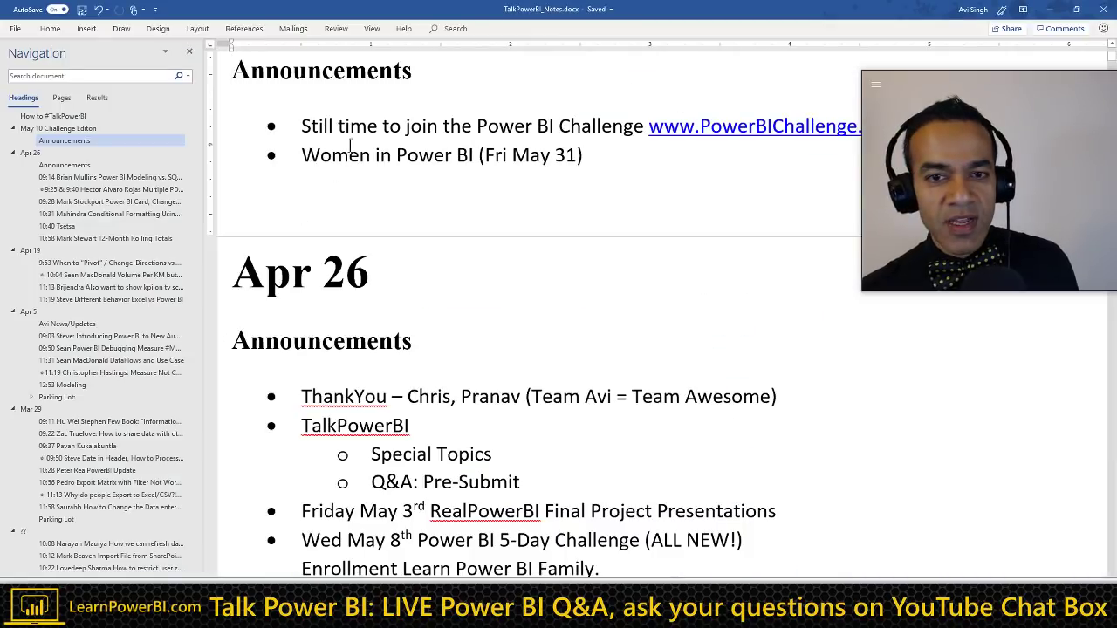
left_click(617, 154)
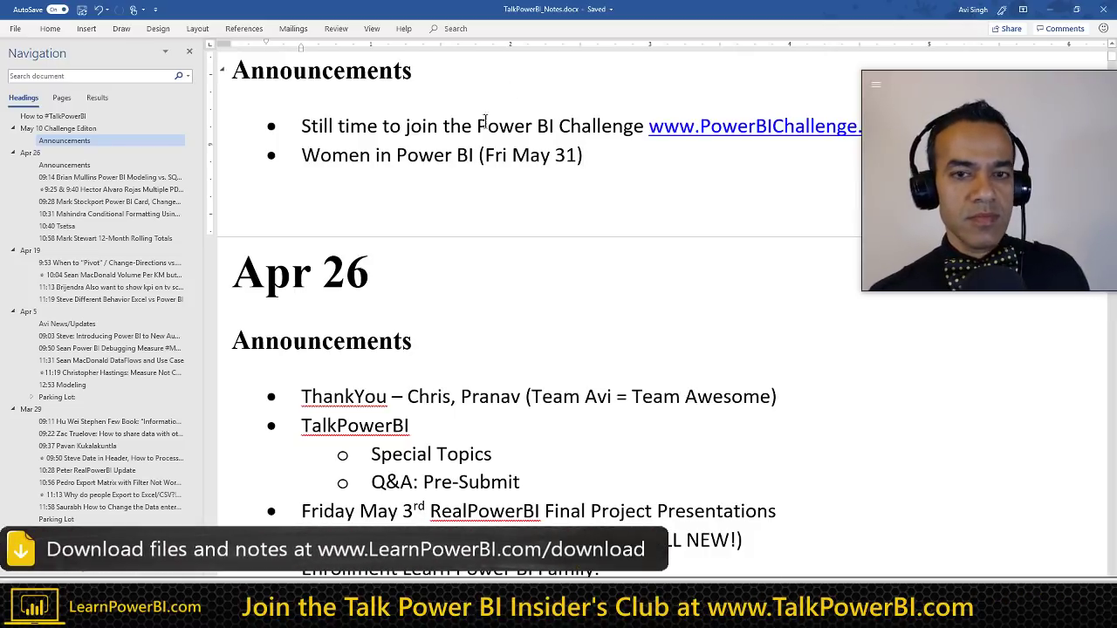
Step: Move the webcam overlay off the challenge link and place the cursor below the May 10 bullets
left_click_drag(907, 98, 886, 181)
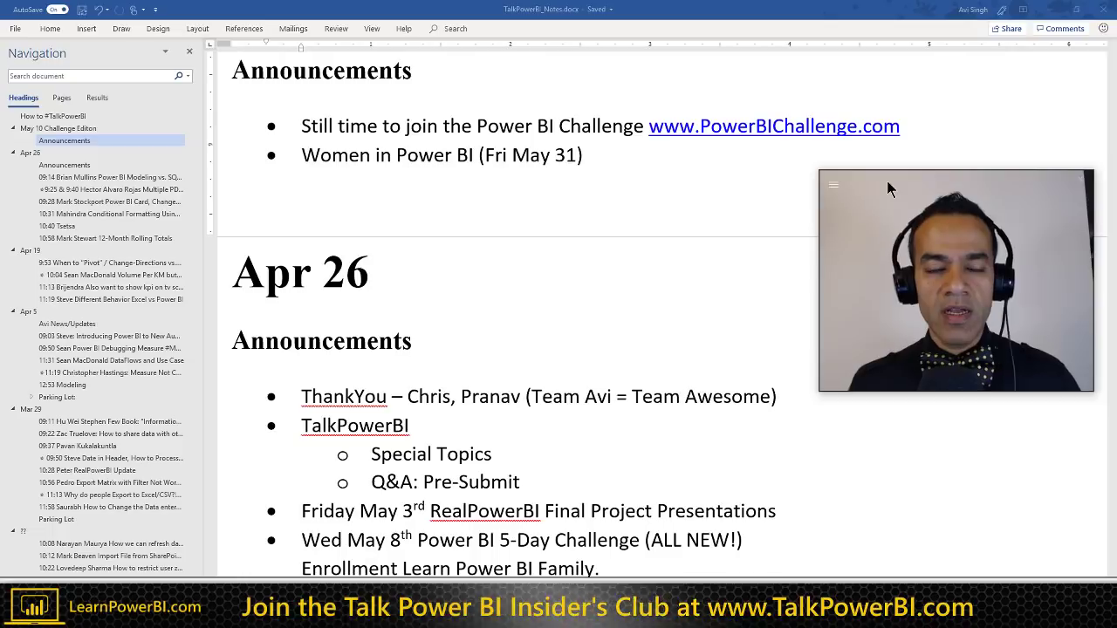
left_click(320, 199)
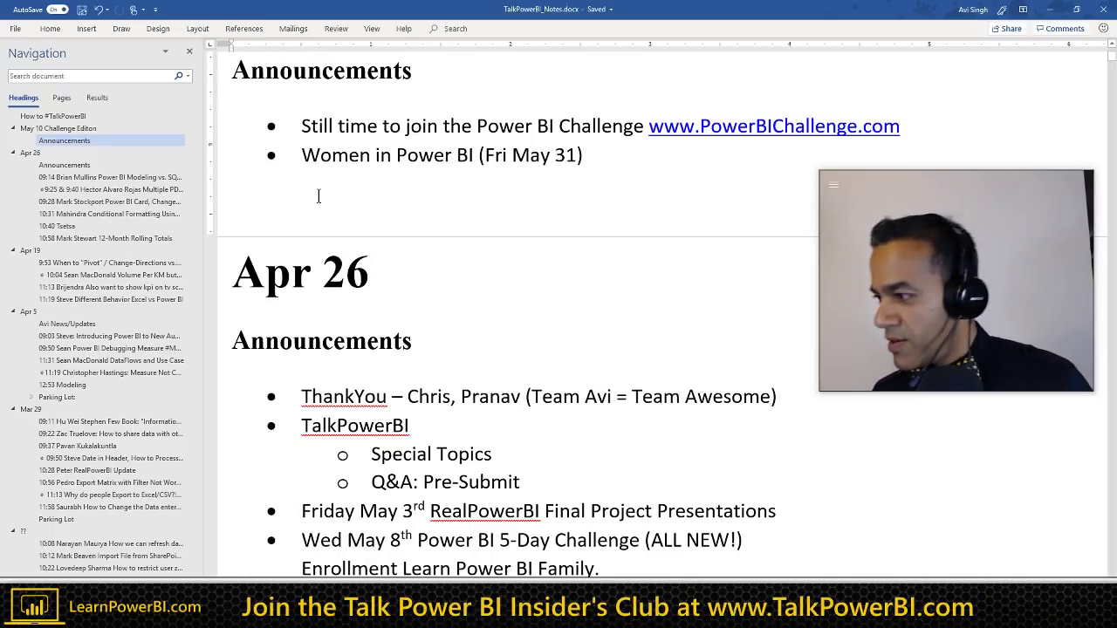
Step: Add a 9:16 viewer line with bullets 'Customers love one dashboard, visuals' and 'Reporting done manually...'
type("9")
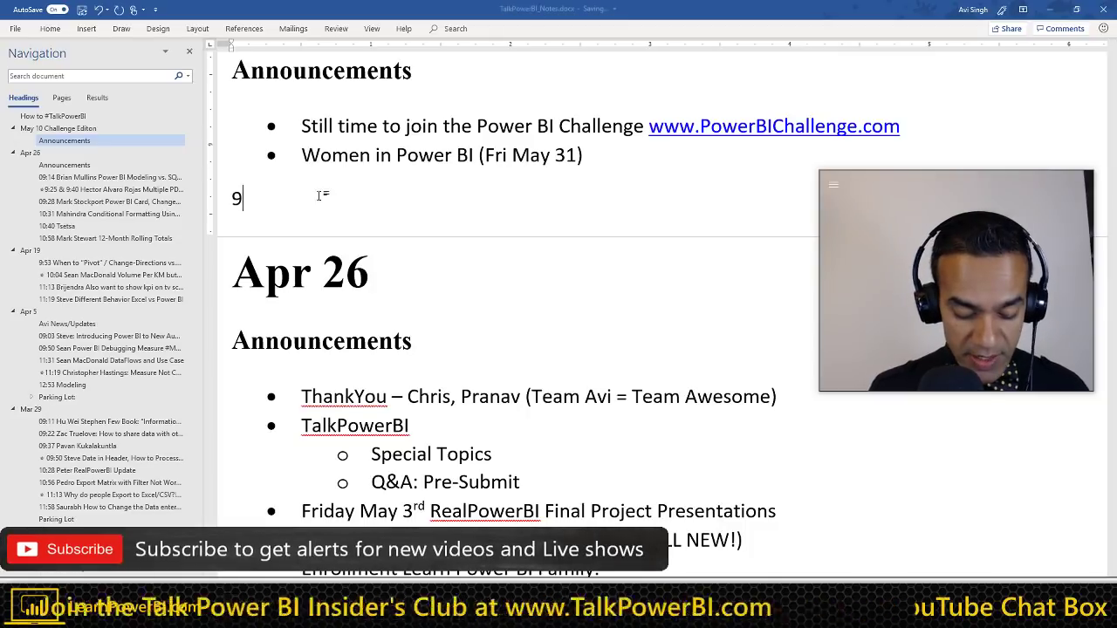
type(":16 Prabhpreet")
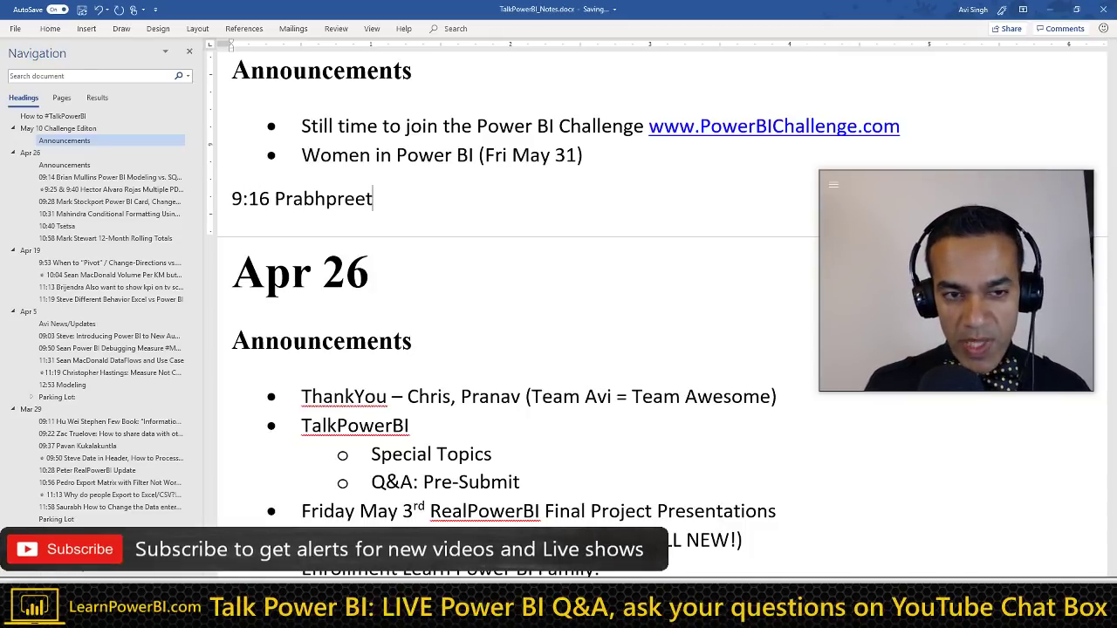
key("Return")
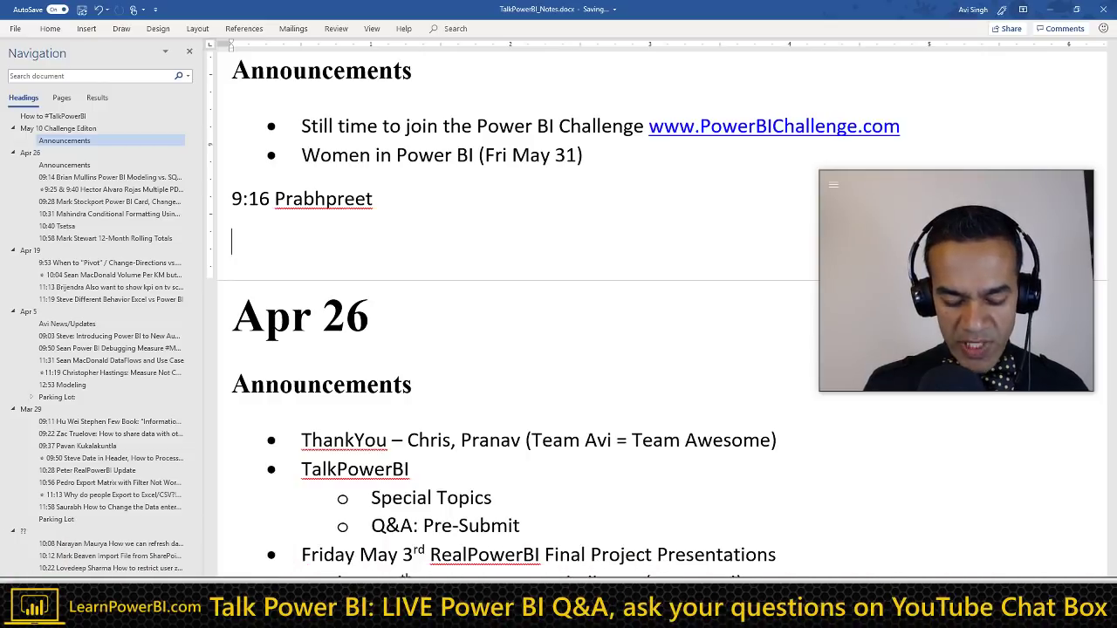
type("* ")
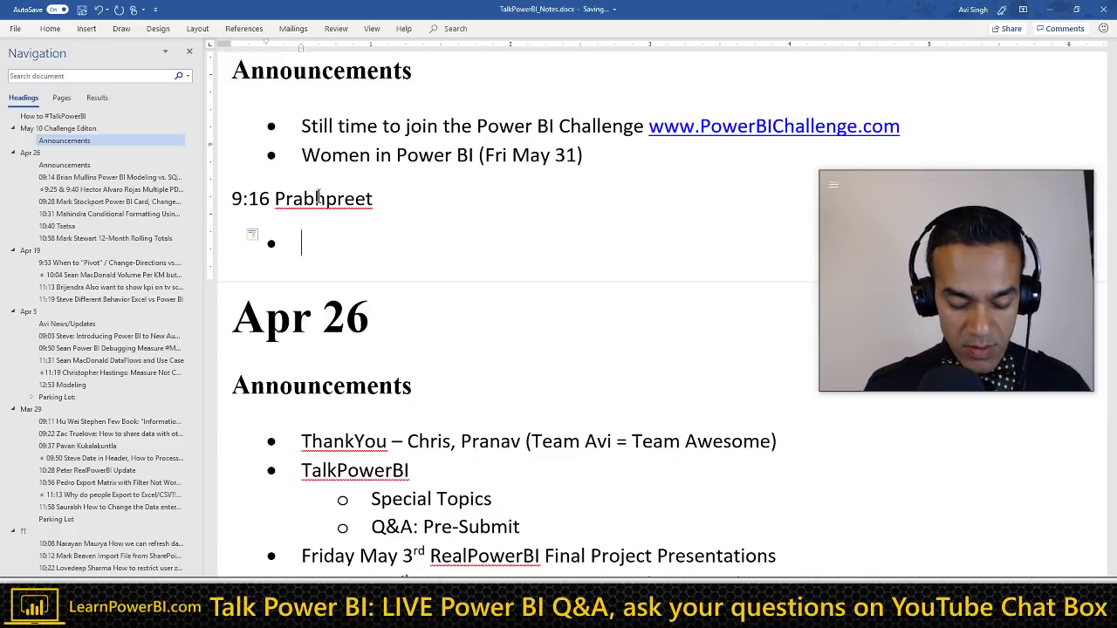
type("Customer")
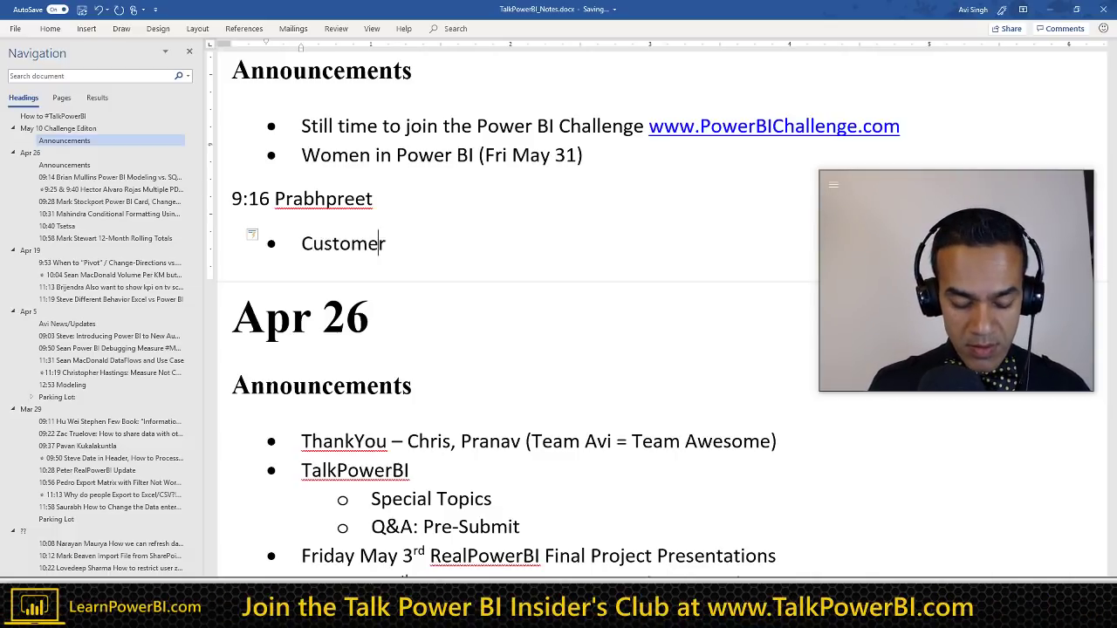
type("s love ")
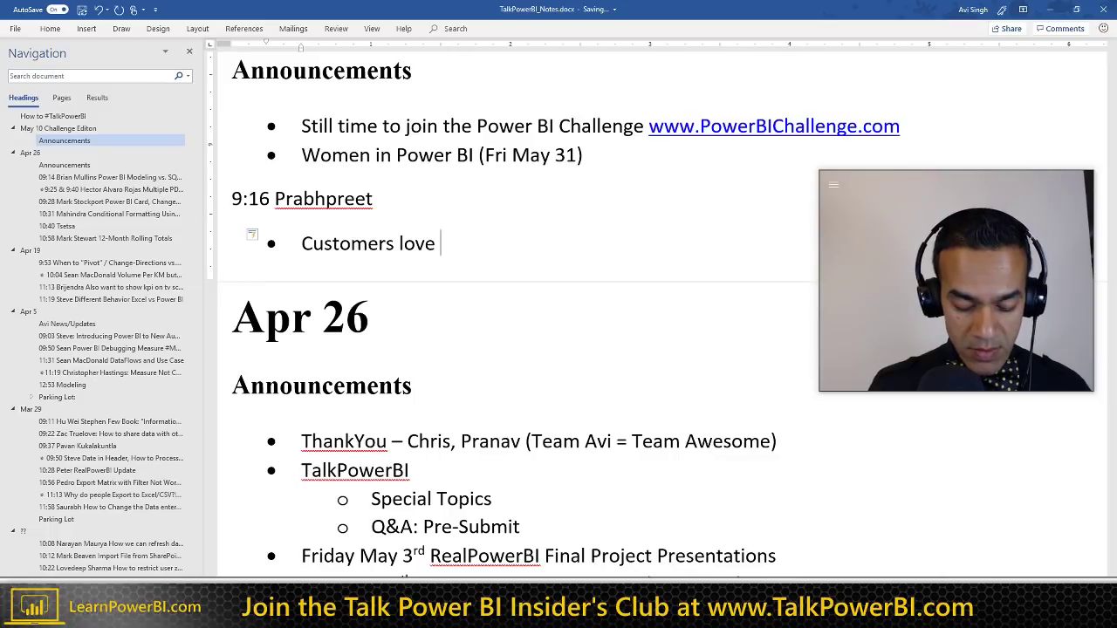
type("one da")
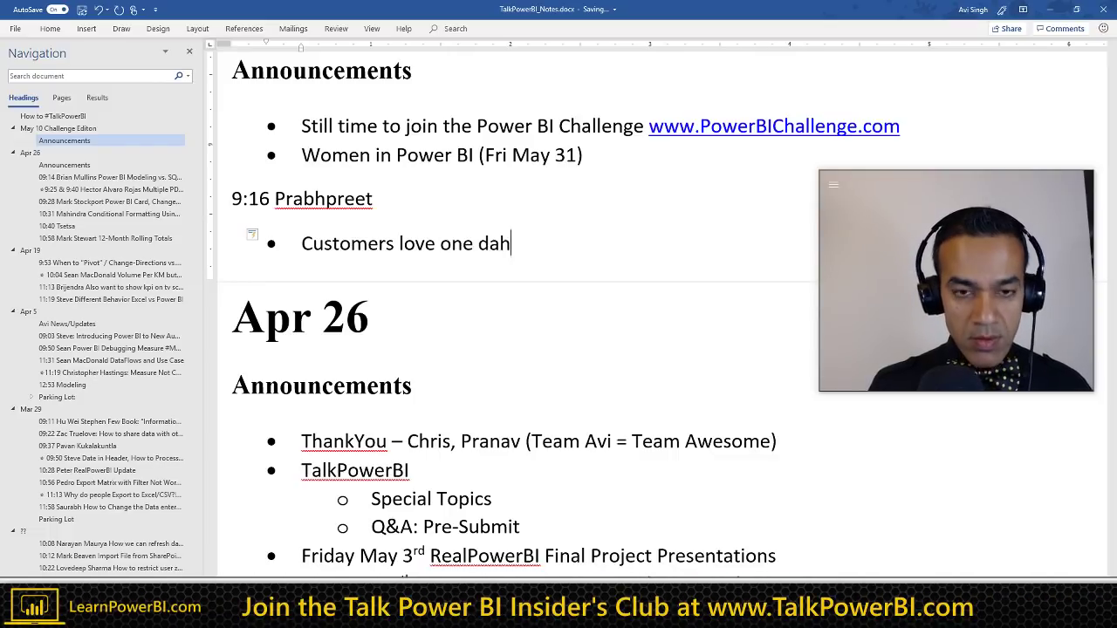
type("shboard")
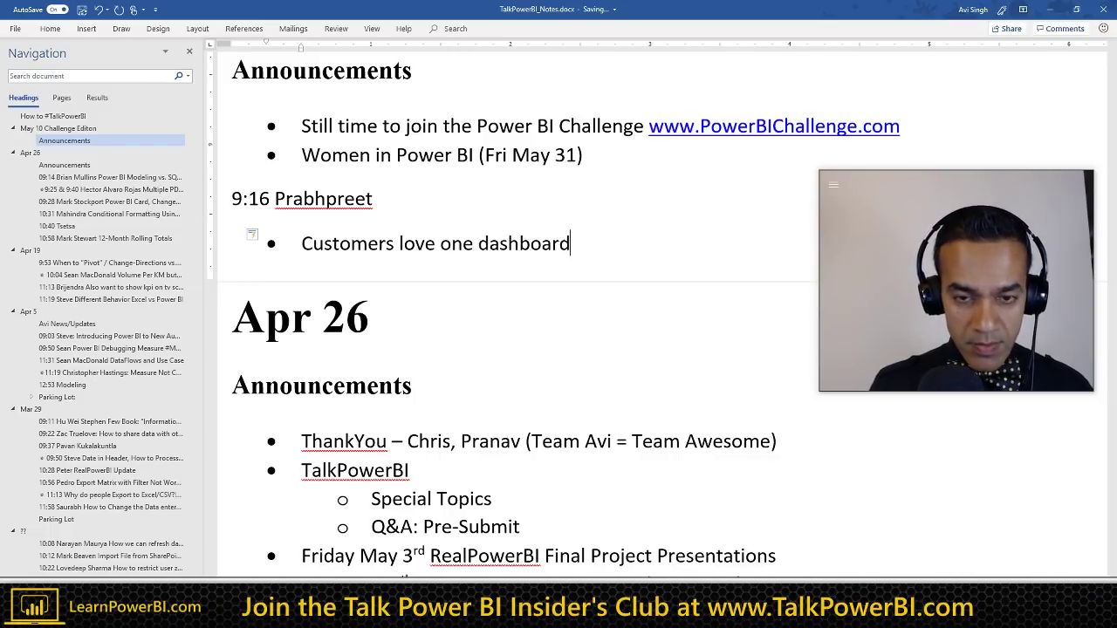
type(", visuals")
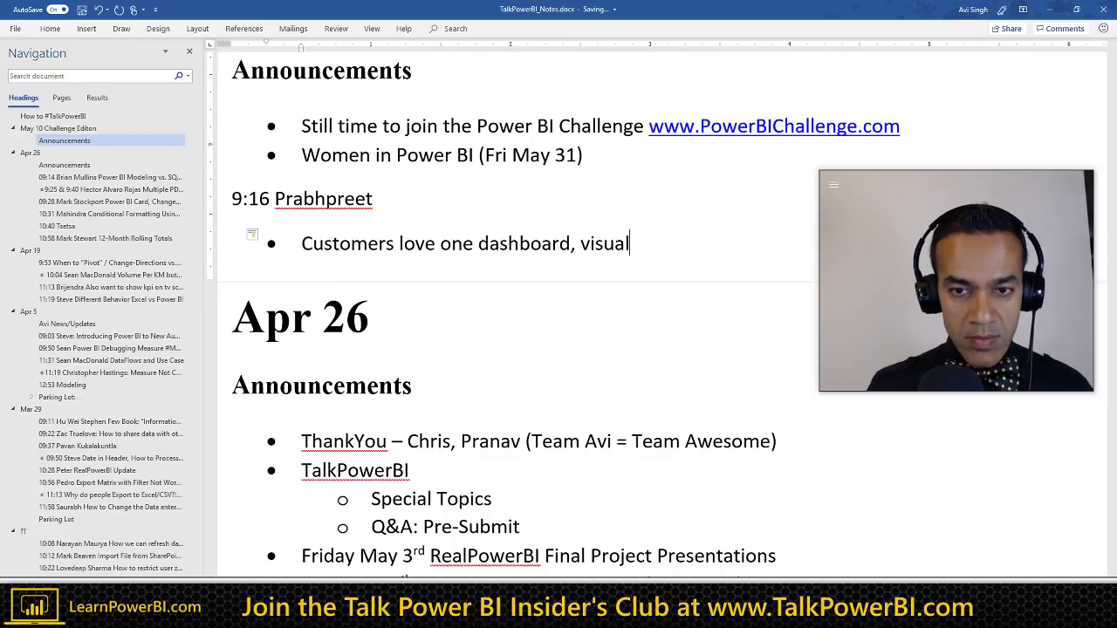
key("Return")
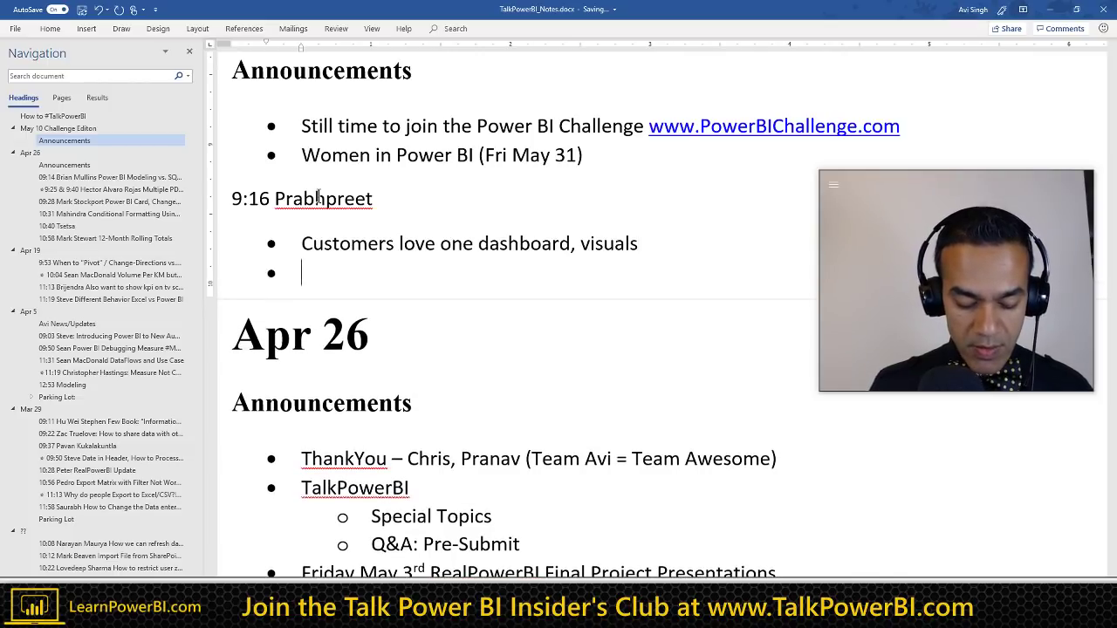
type("Reporting done ")
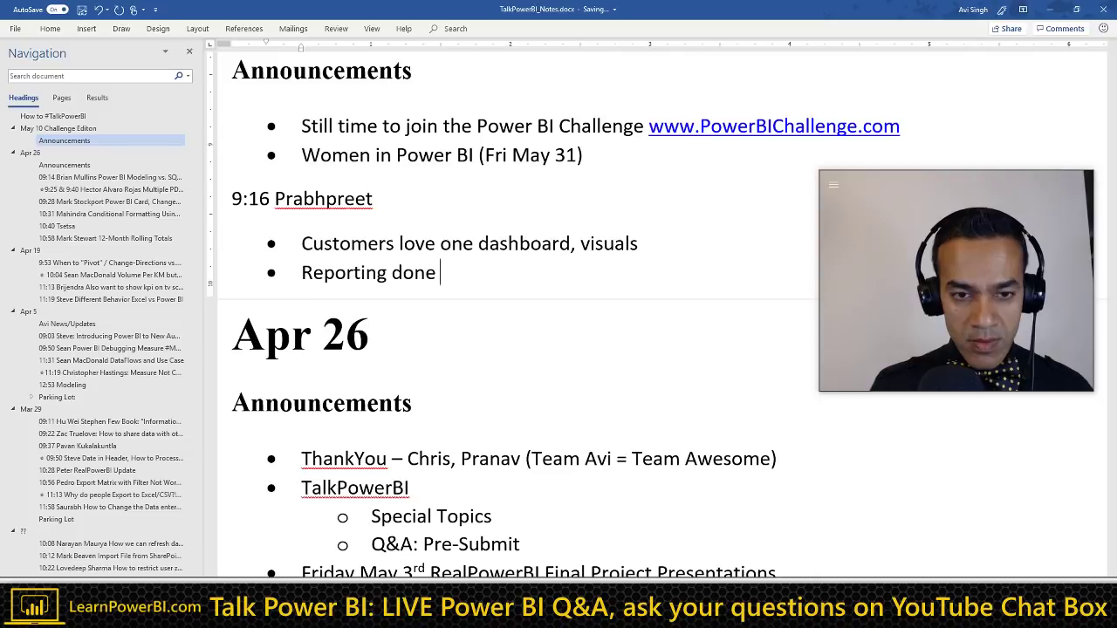
type("manually...")
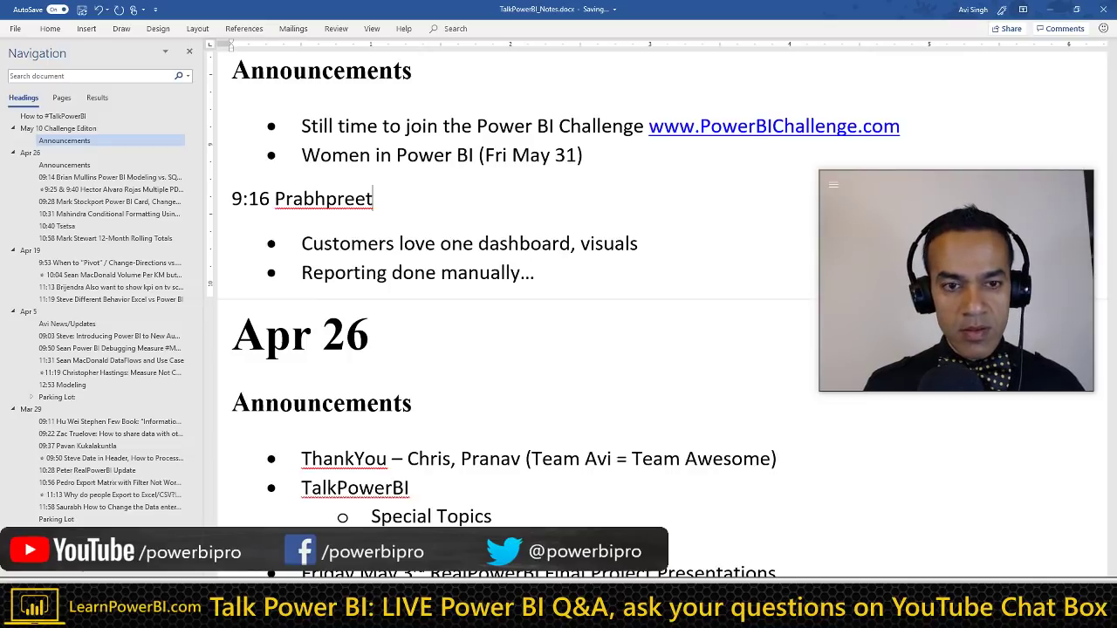
Step: Make the 9:16 line a heading with #PowerBIChallengers and append '(SQL => Cloud)' to the reporting bullet
key("ctrl+alt+3")
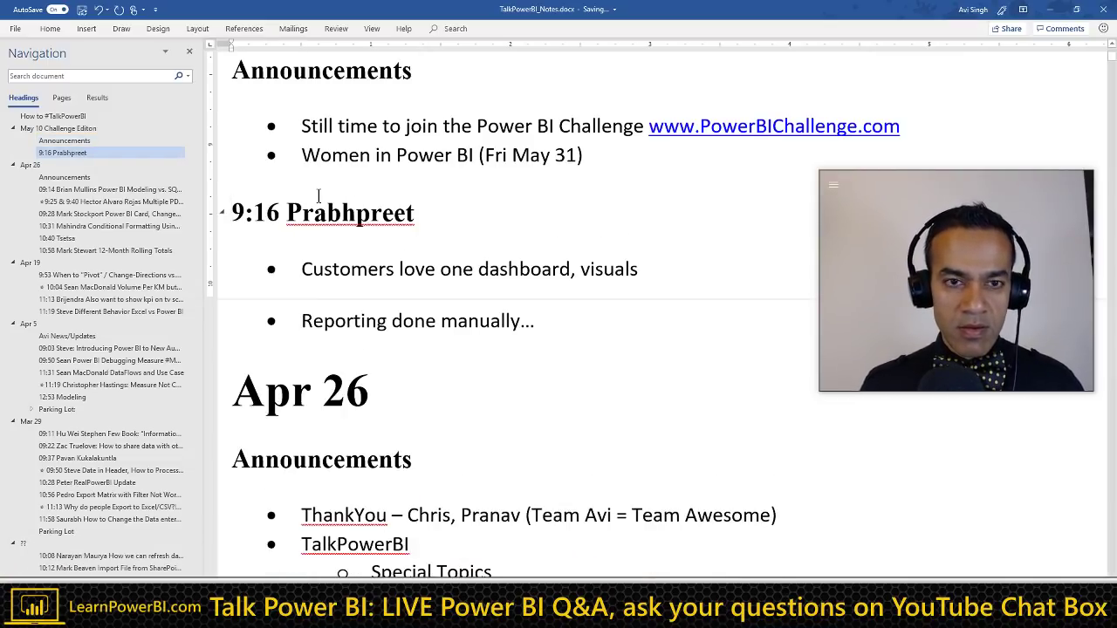
type("#")
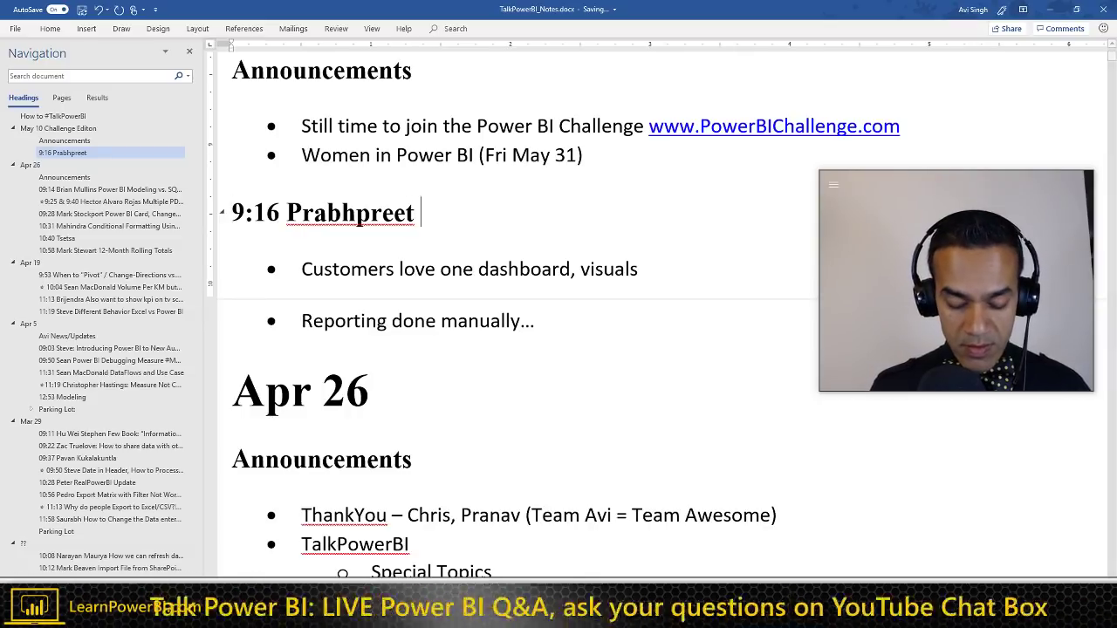
type("Powe")
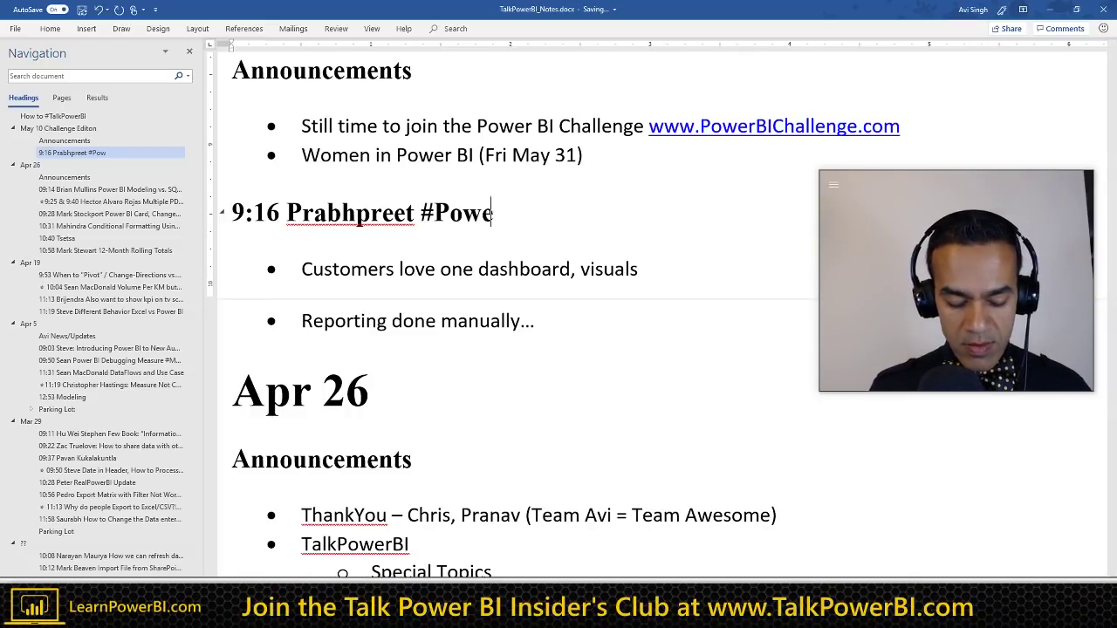
type("rBIChallengers")
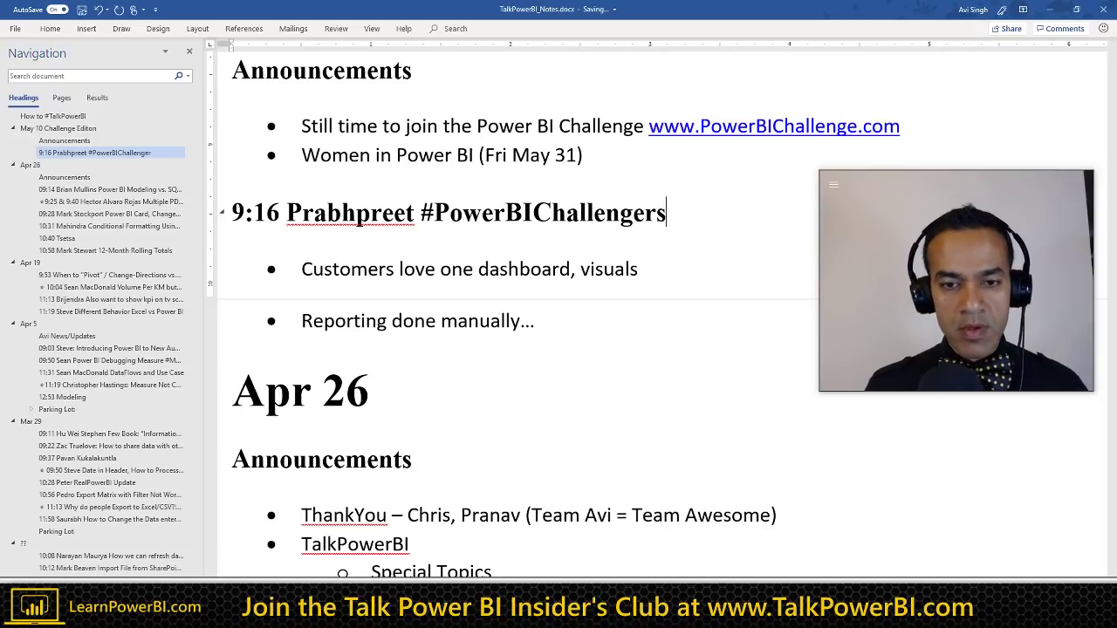
left_click(637, 269)
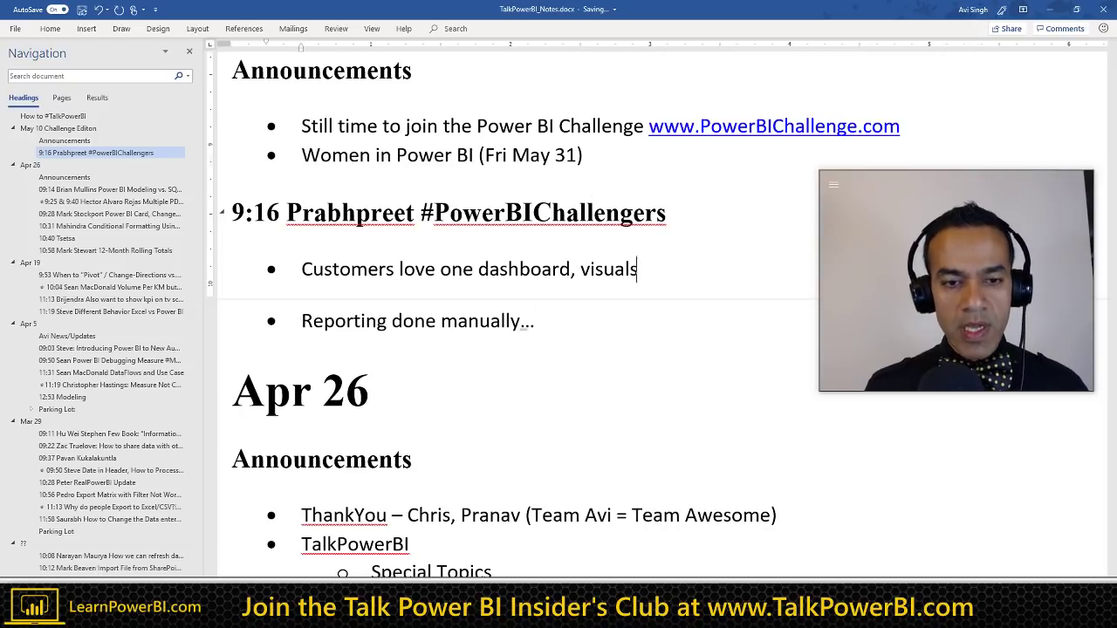
left_click(535, 320)
type("(S")
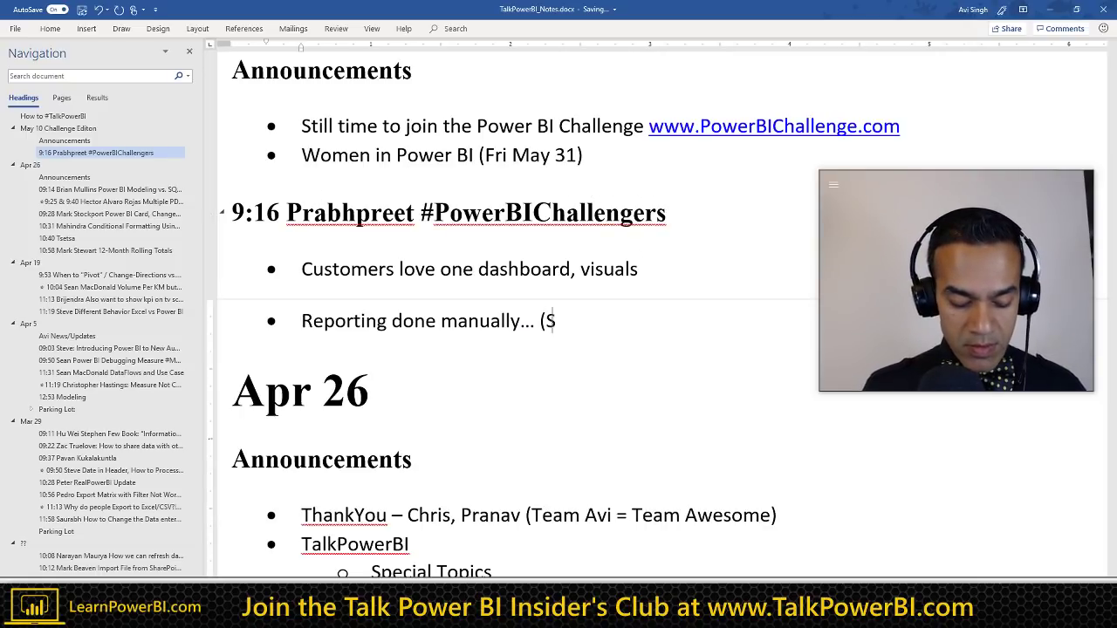
type("QL => ")
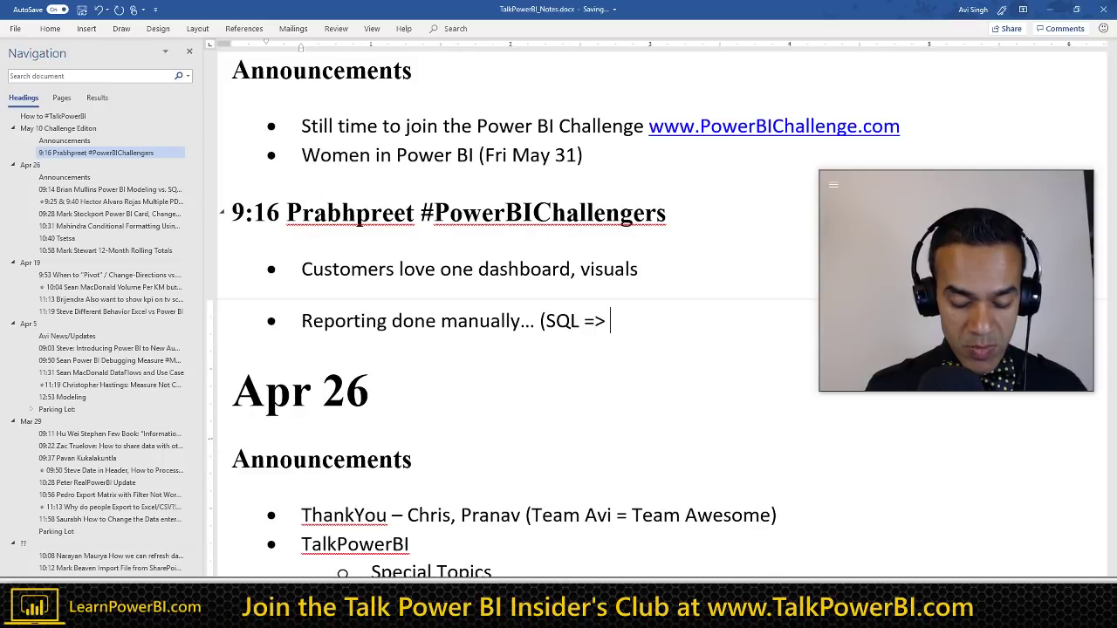
type("Cloud")
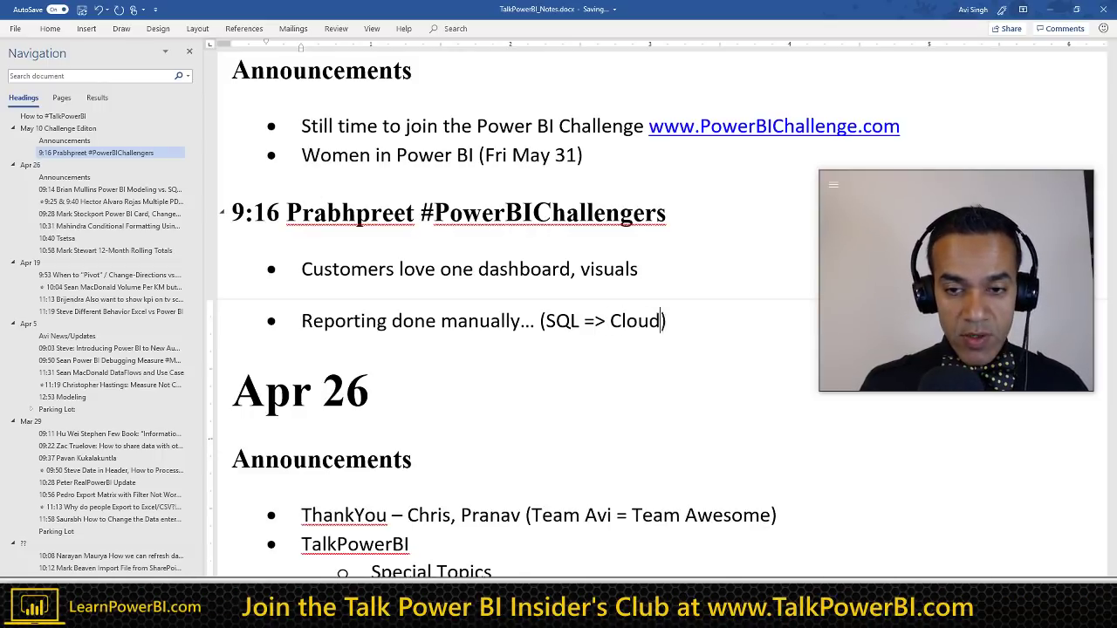
key("End")
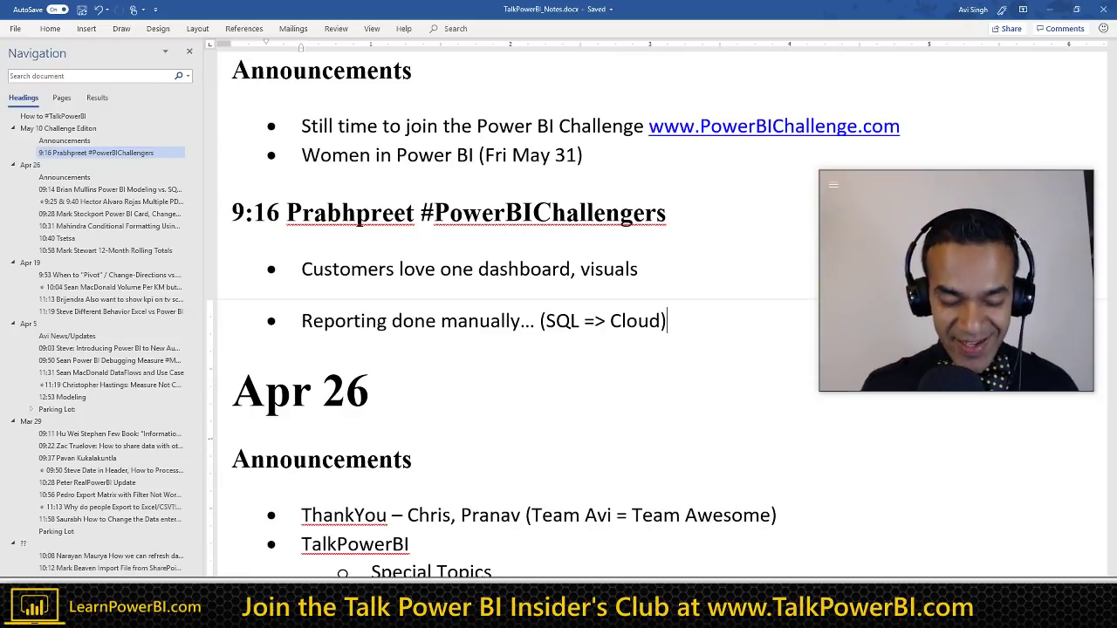
key("Return")
key("Return")
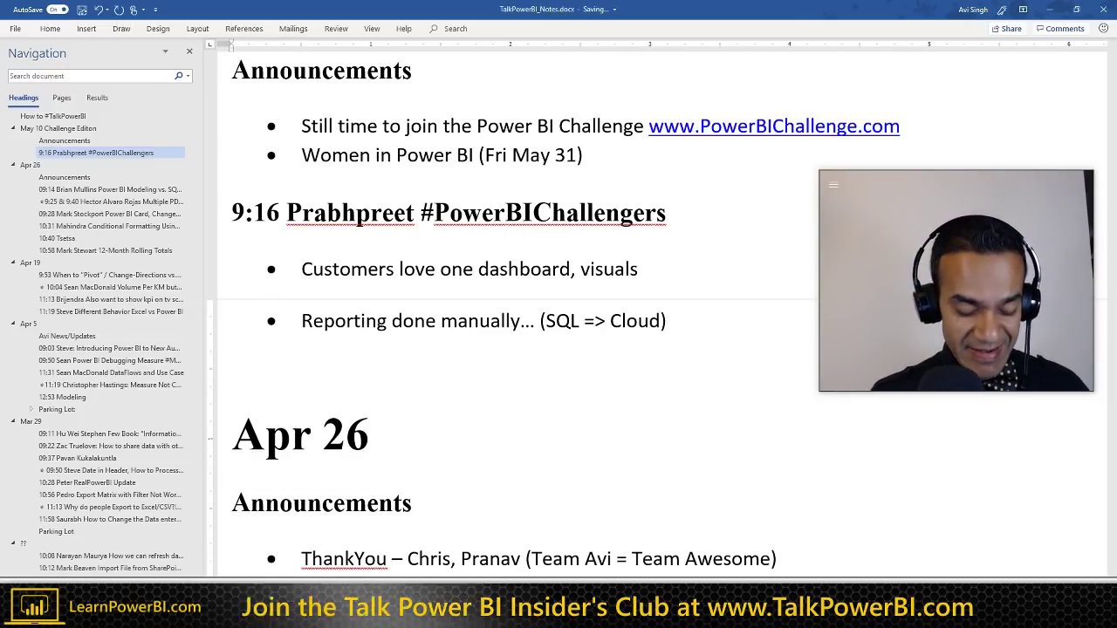
key("Return")
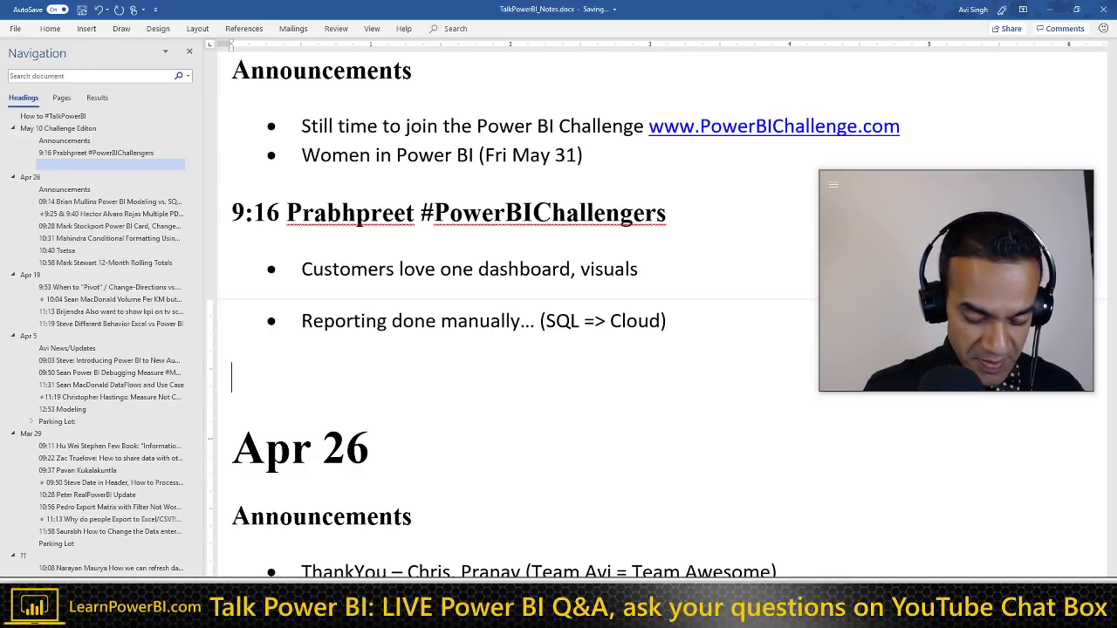
Step: Type the 9:18 viewer heading tagged #WIN and set the line below it to Normal style
type("9:18 Gra")
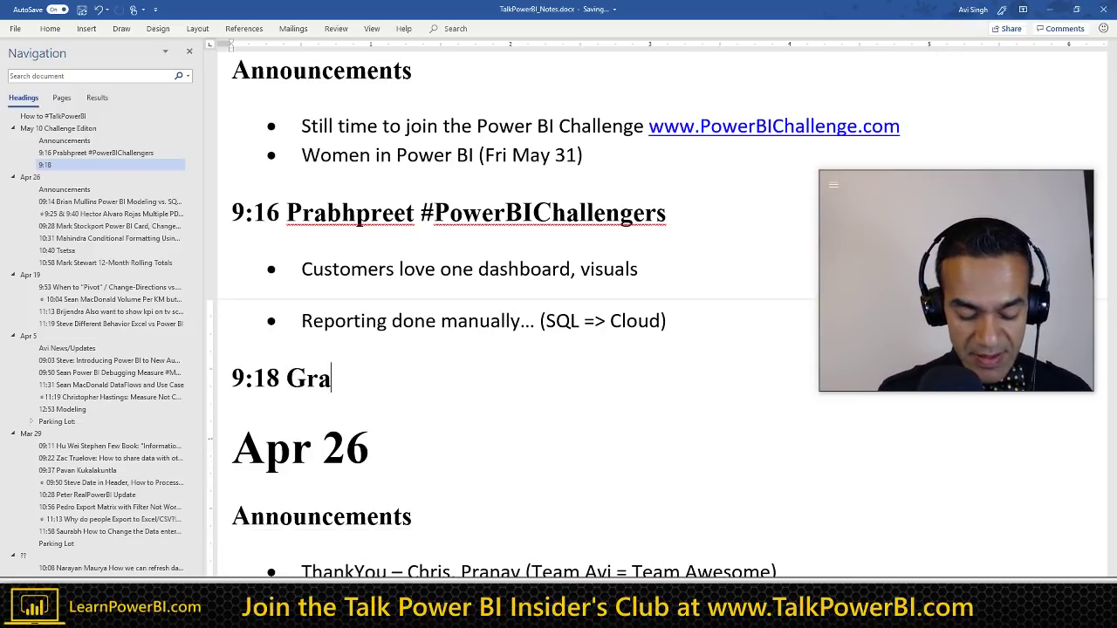
type("nt #WIN")
key("Return")
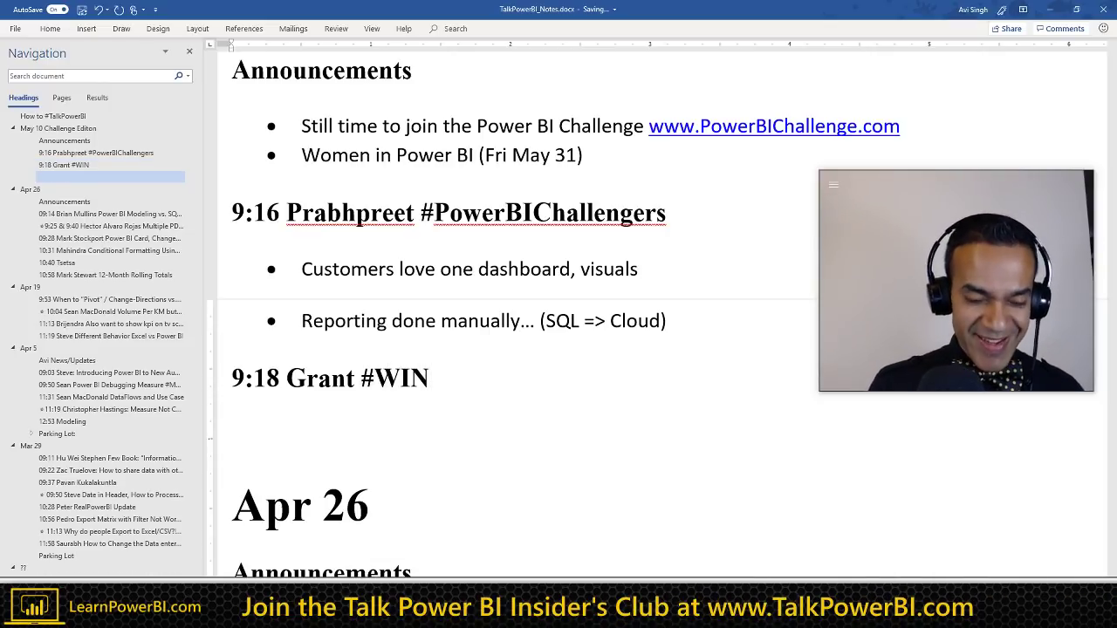
key("ctrl+shift+n")
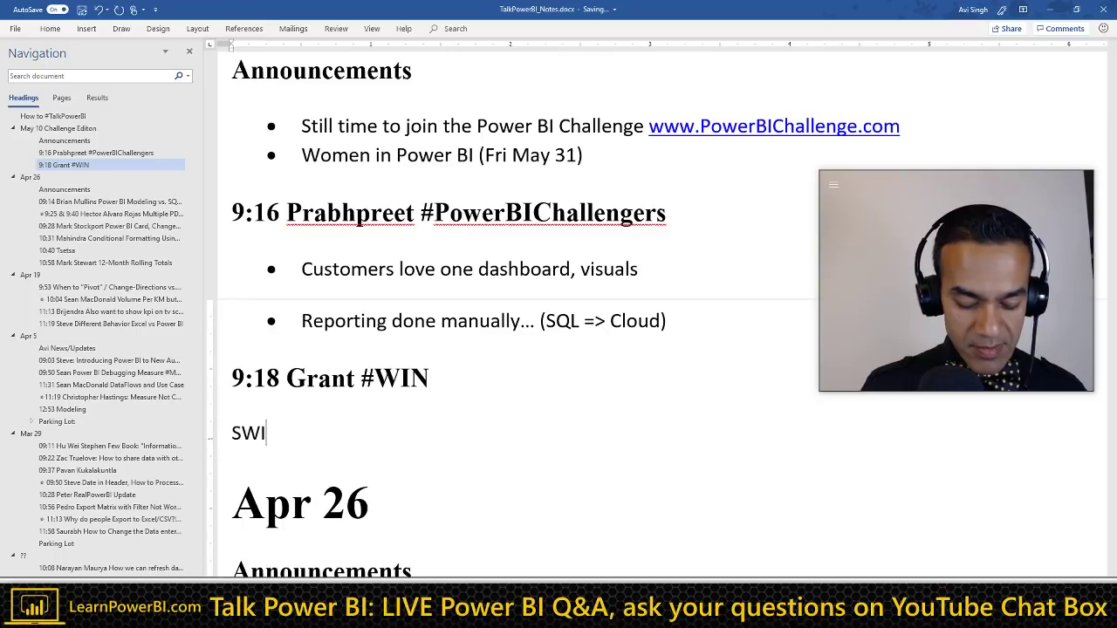
Step: Write notes 'SWITCH(TRUE...', 'Show Levels ==> Then' and '"Peeling the Onion' under the 9:18 heading, then start a new line
type("H(")
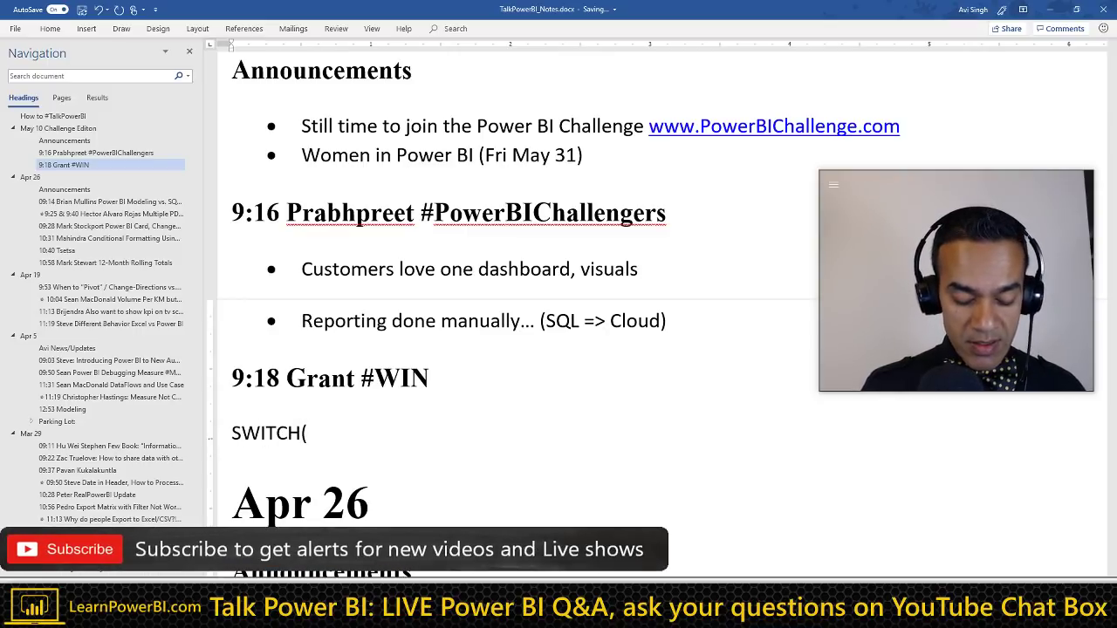
type("TRUE.")
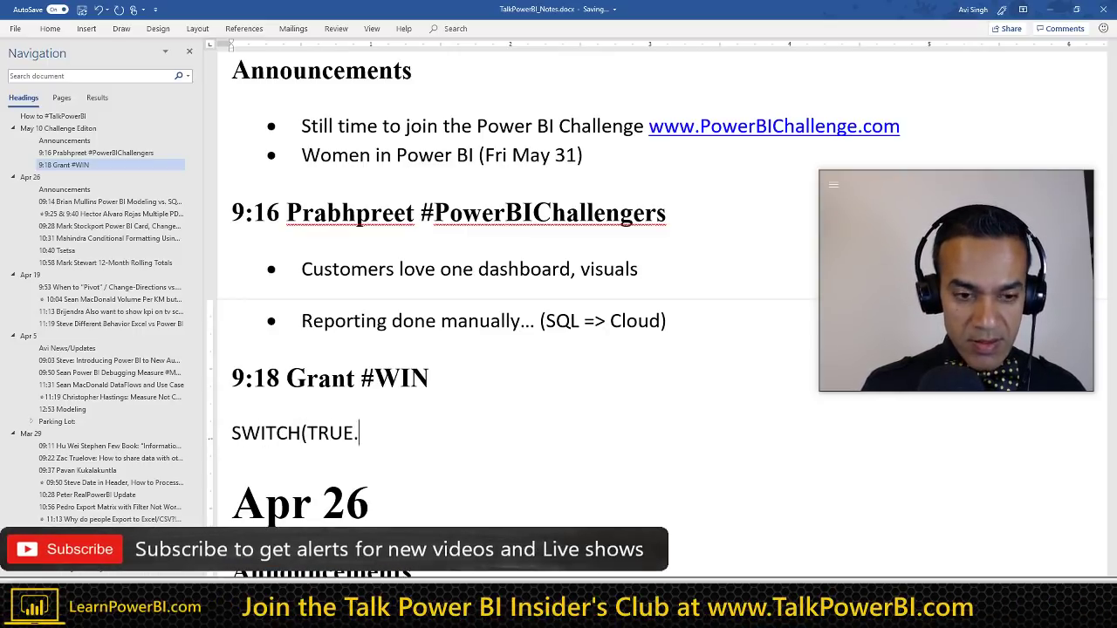
type("..")
key("Return")
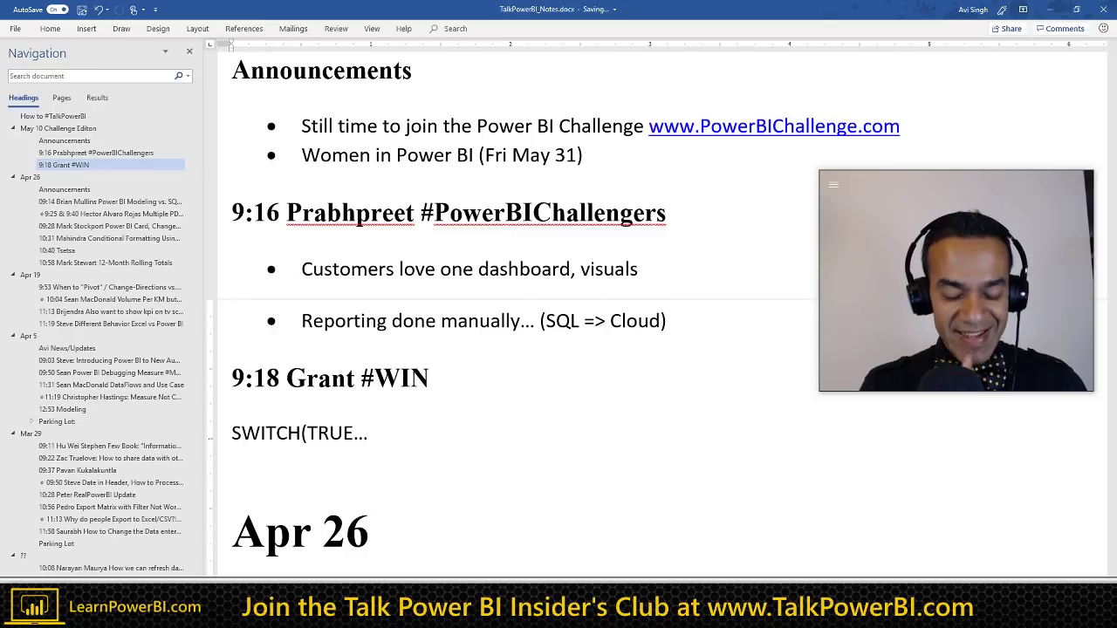
type("Show")
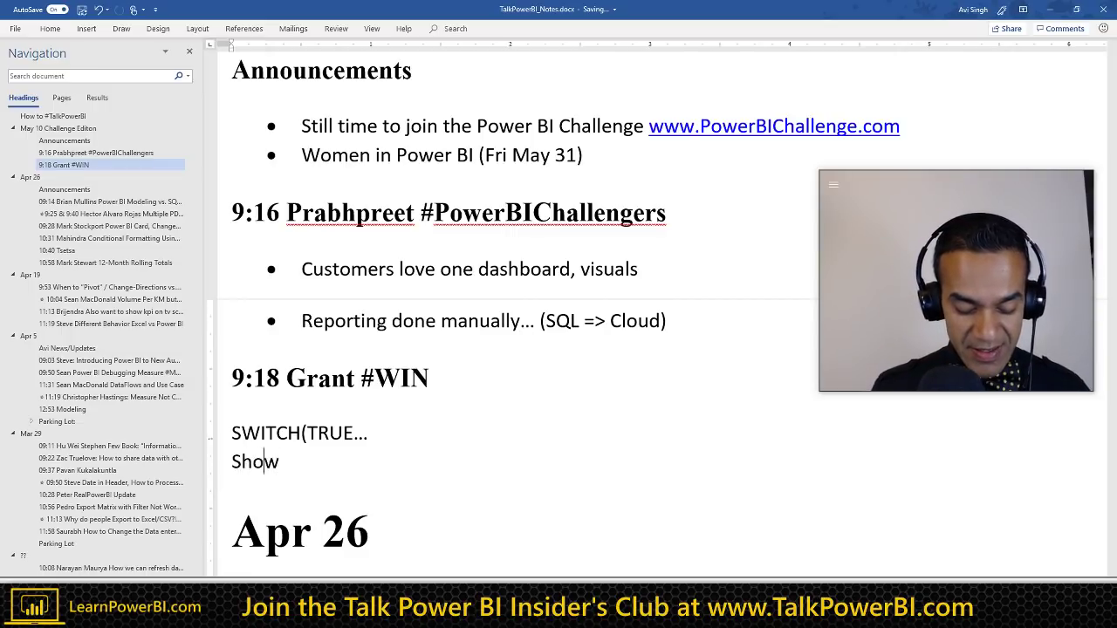
type(" Levels ")
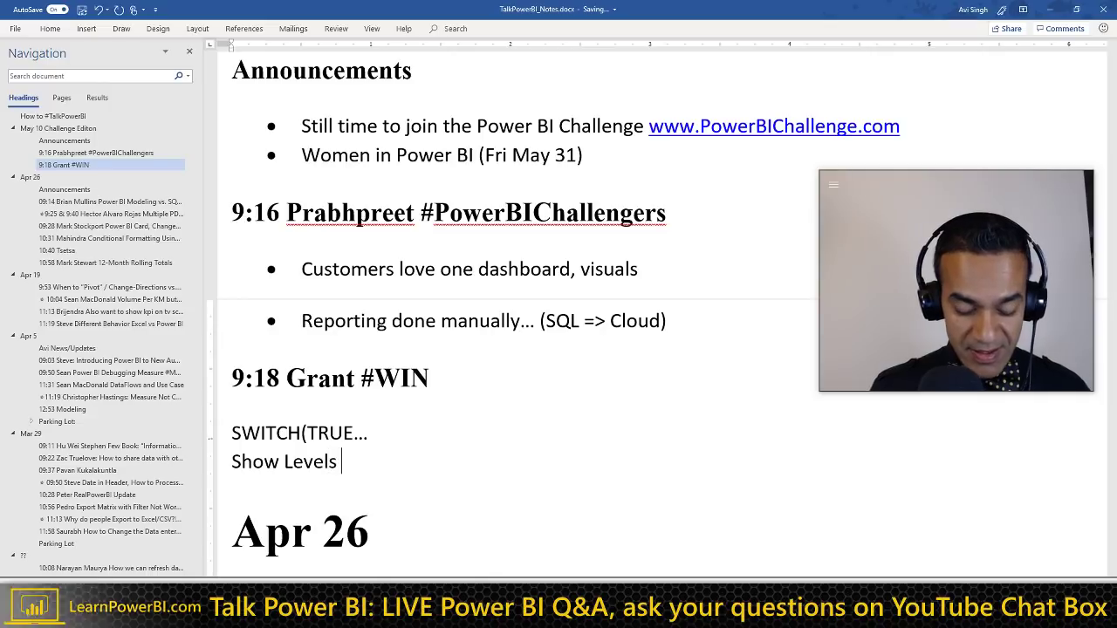
type("==> ")
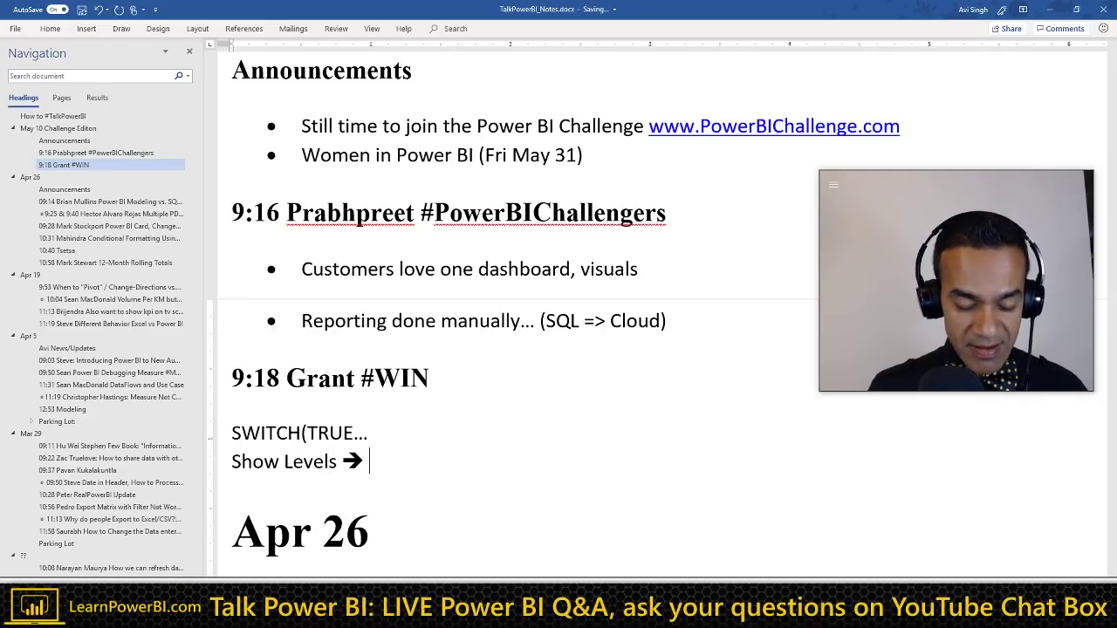
type("Then Show Gap about it")
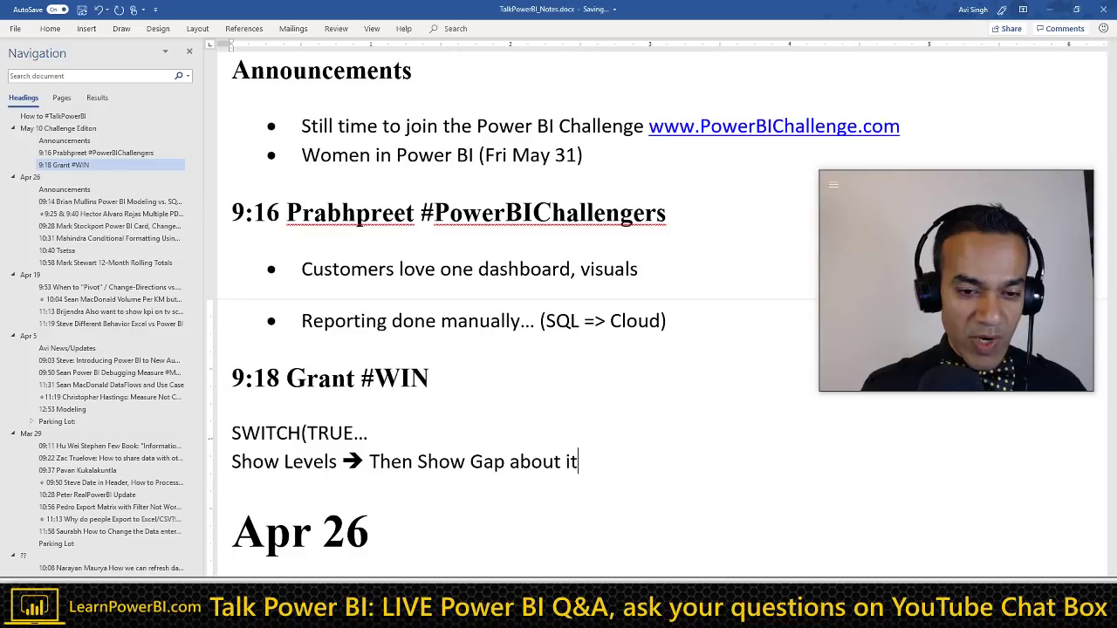
key("Return")
type("\"")
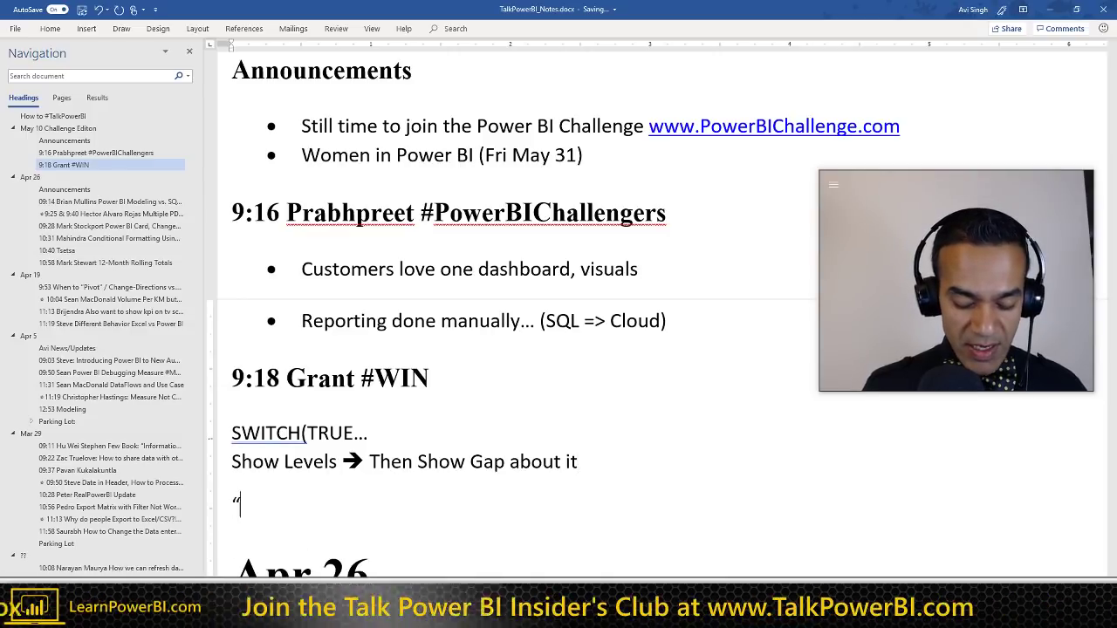
type("Peelng")
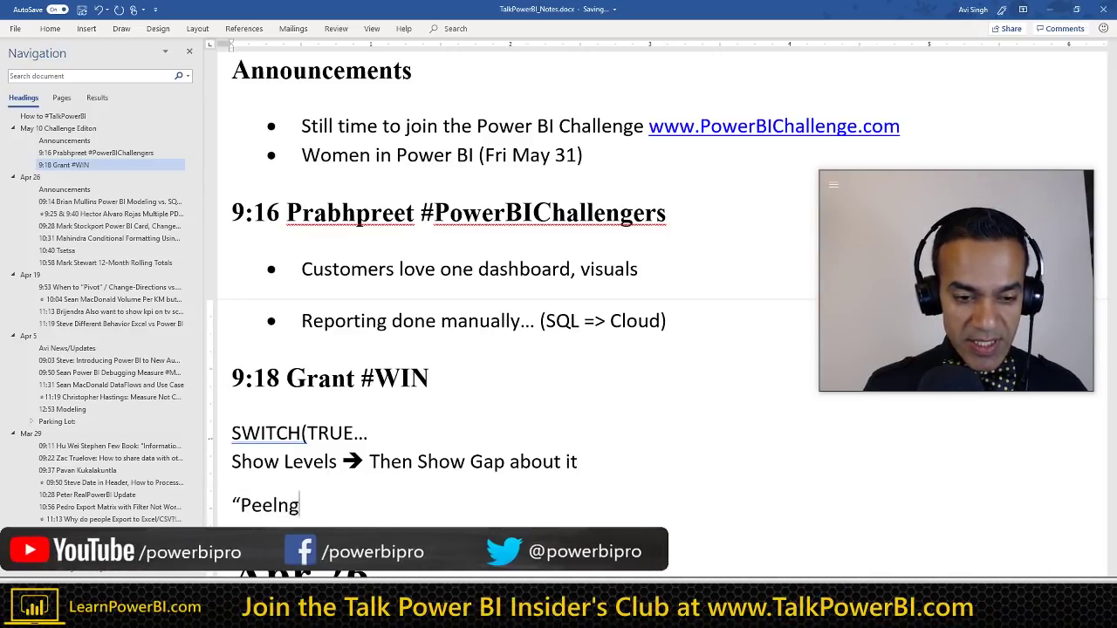
key("BackSpace")
key("BackSpace")
type("i")
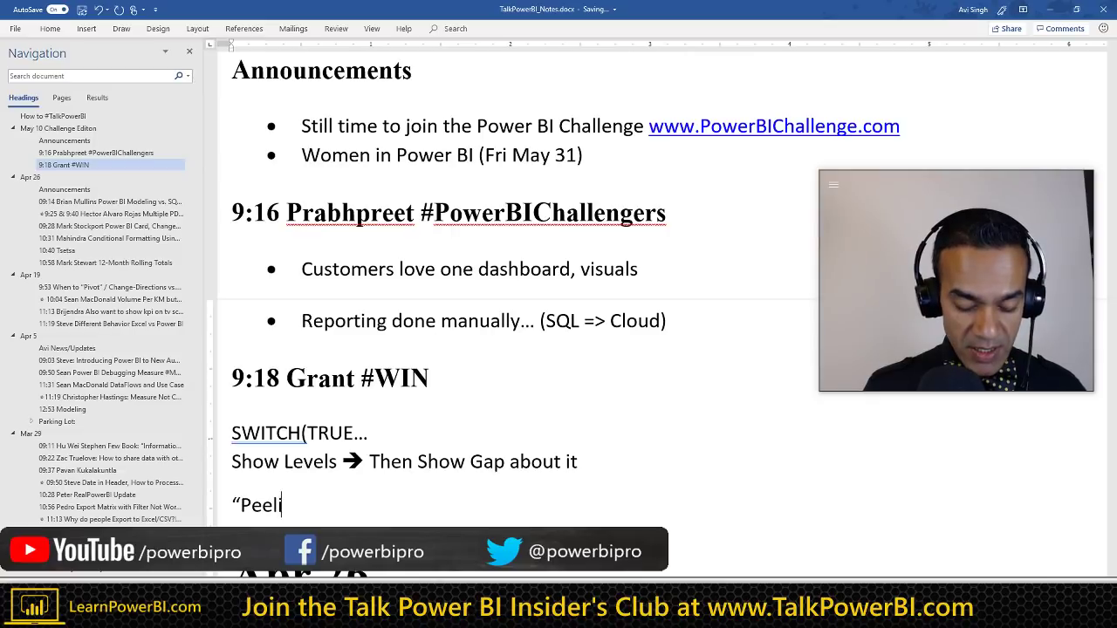
type("ng the")
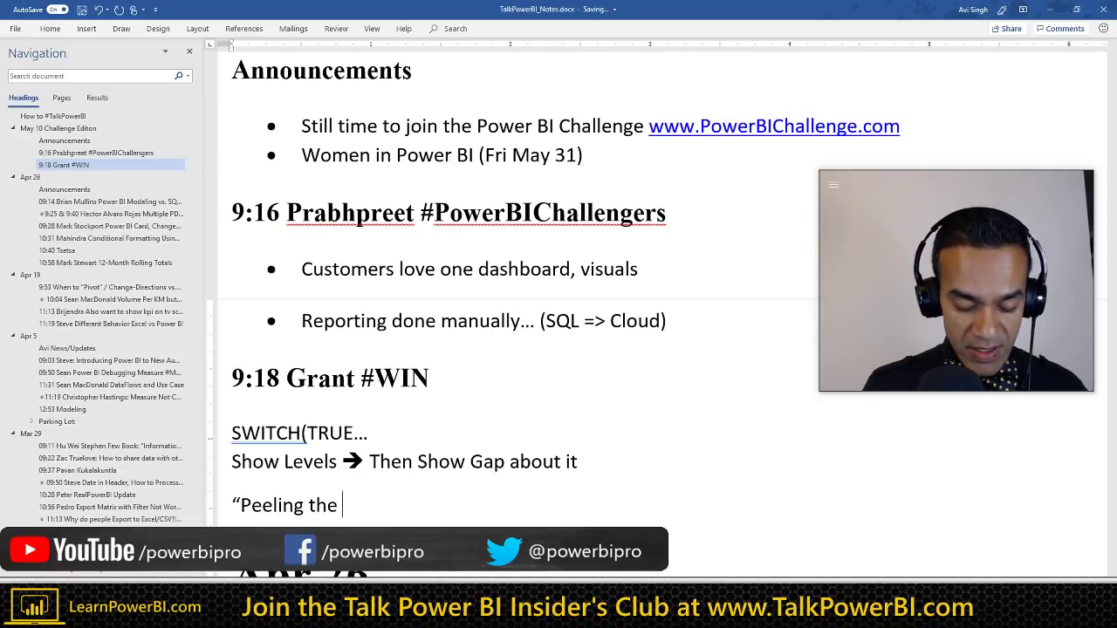
type(" Onion”")
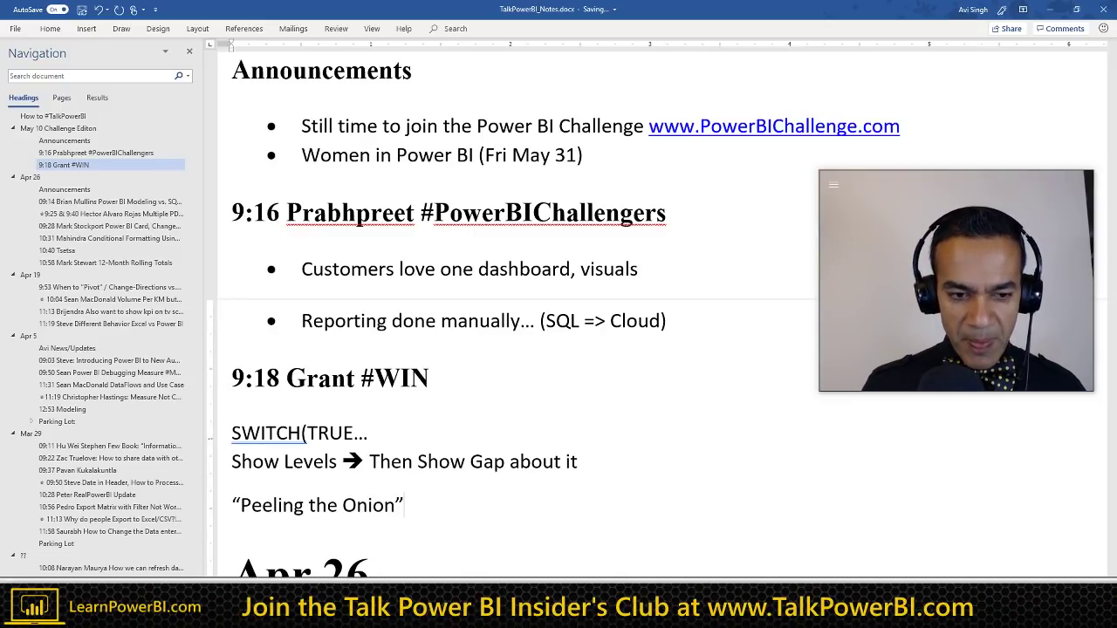
key("shift+Home")
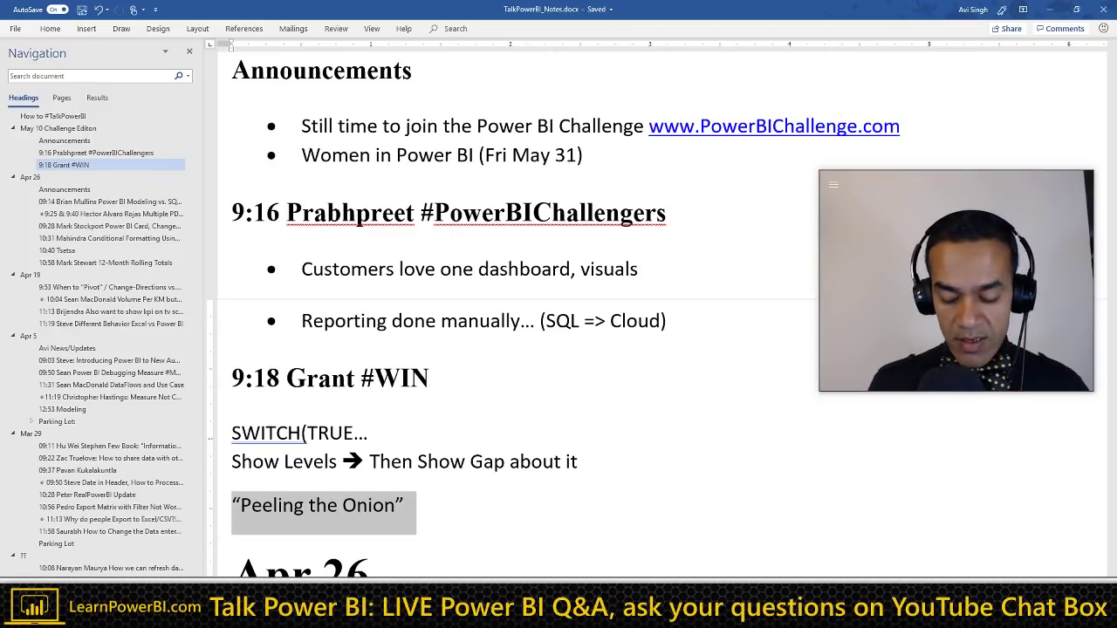
key("Right")
key("Up")
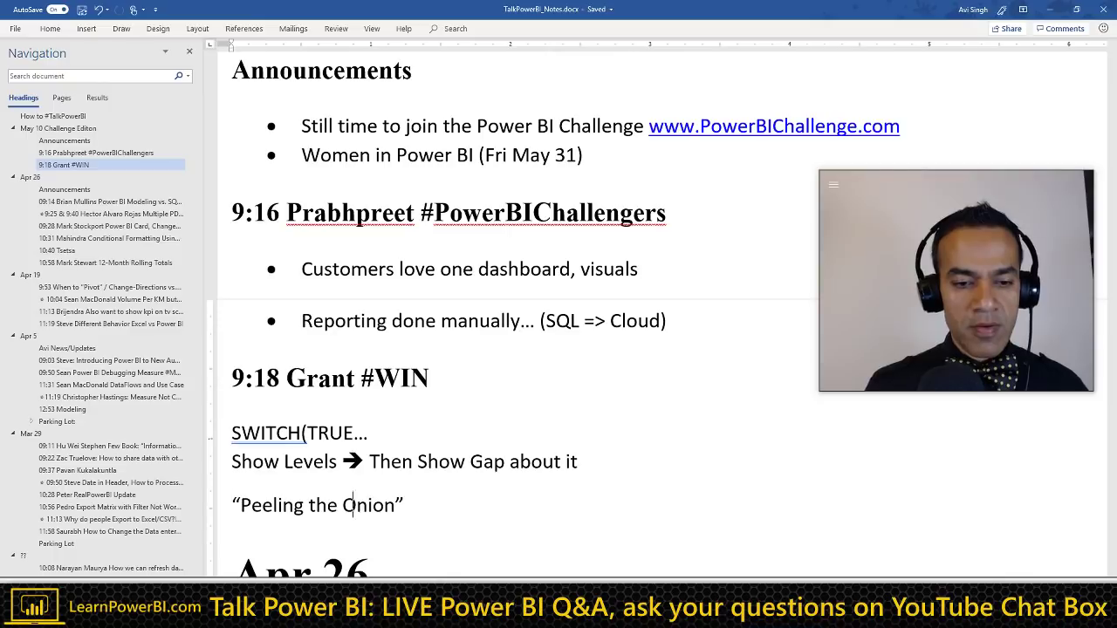
key("End")
key("Return")
Step: Bullet 'Pre-calculating in Excel' and 'Now: Connect to 30 different Excel sheets (short time)' below Peeling the Onion
type("*")
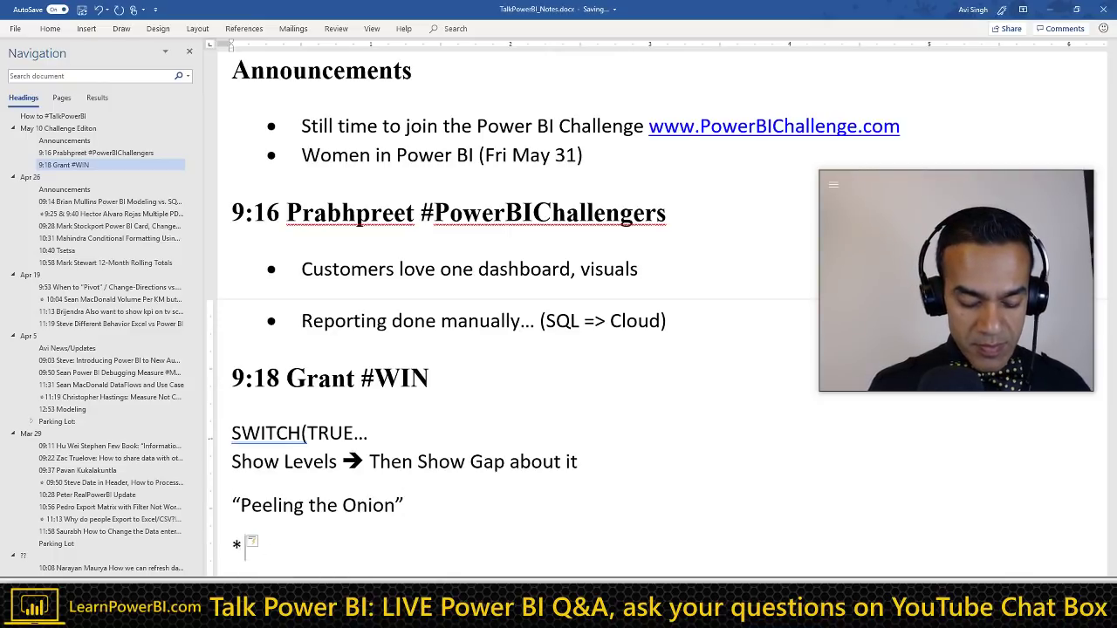
type(" Rep")
key("BackSpace")
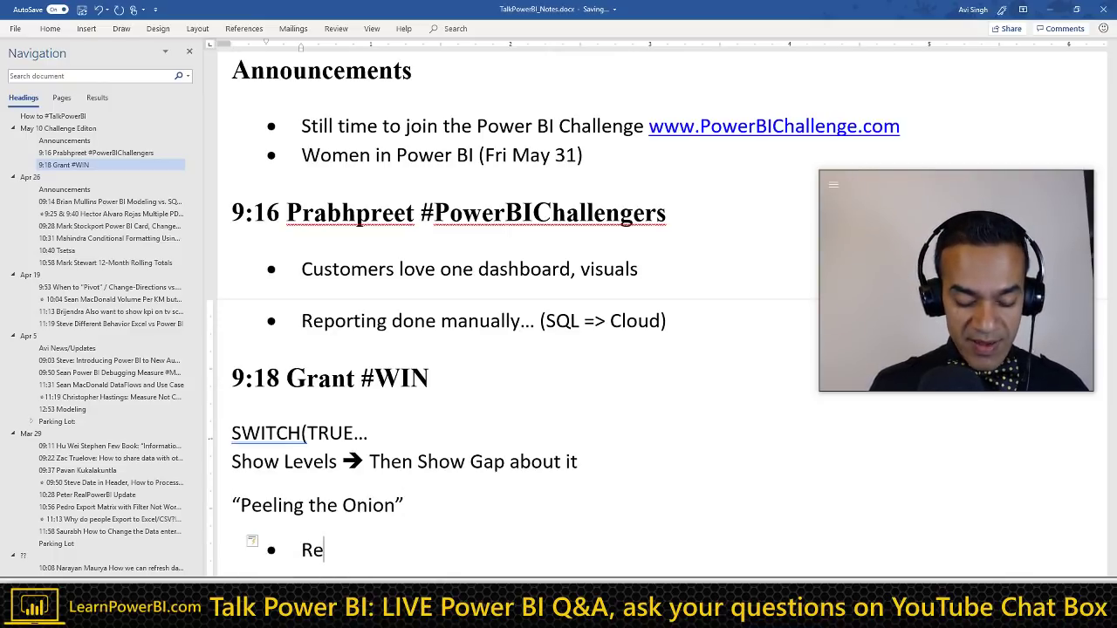
key("BackSpace")
key("BackSpace")
type("P")
key("BackSpace")
type("r")
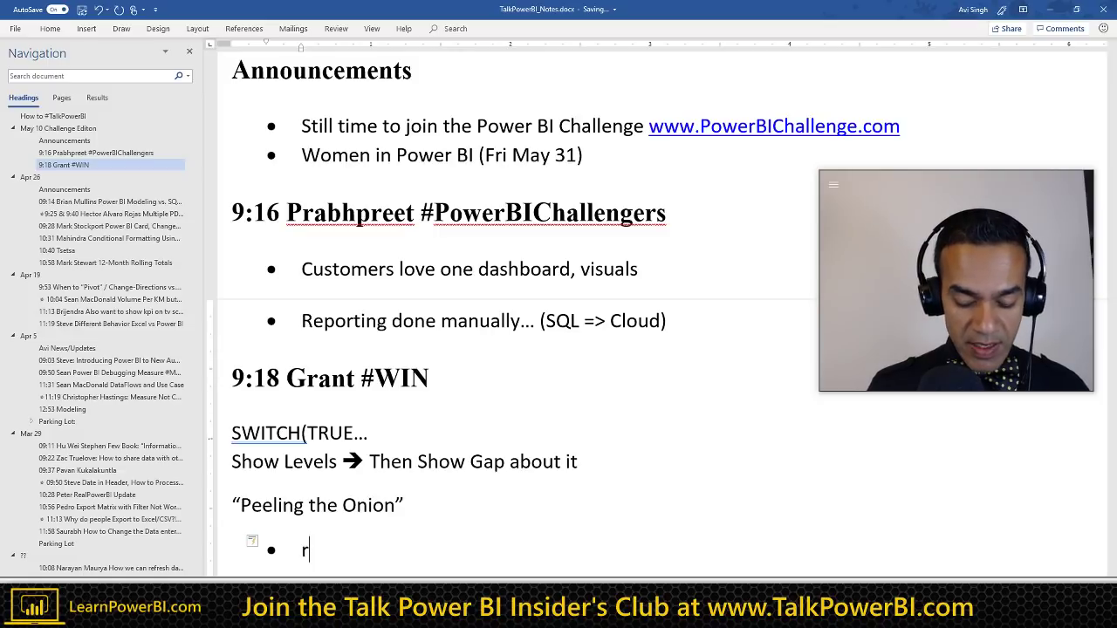
key("BackSpace")
type("Pre-calcula")
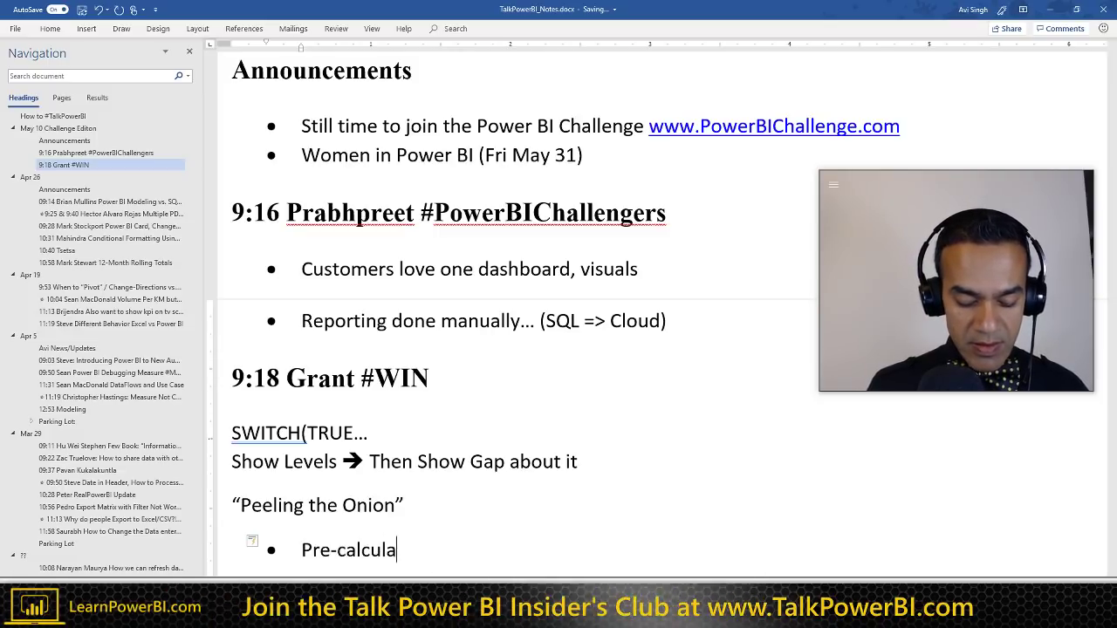
type("ting in Exc")
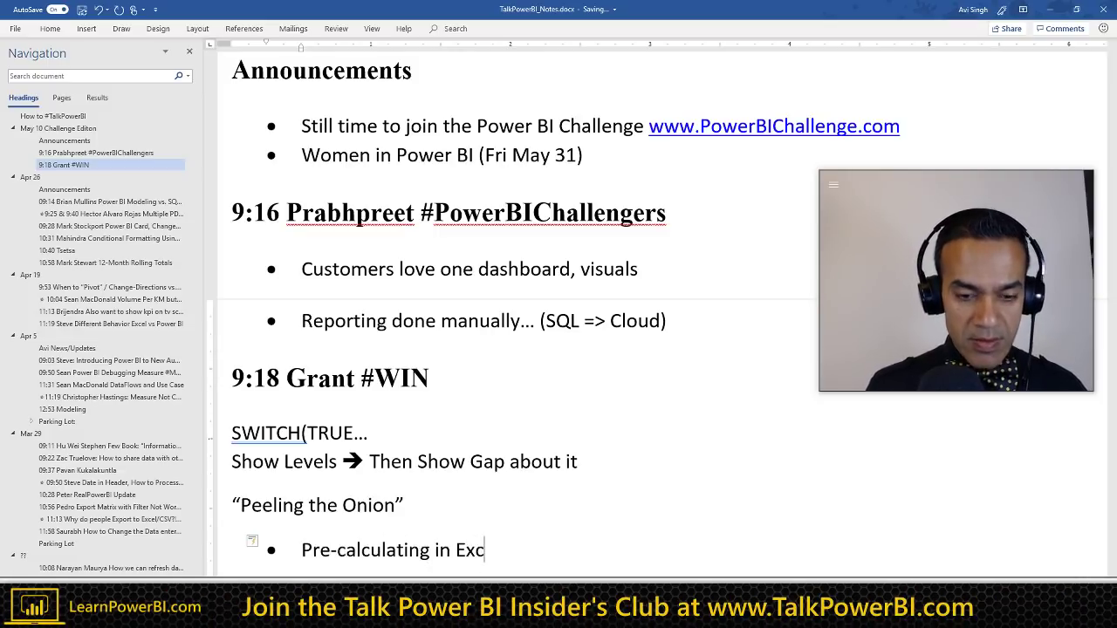
type("el")
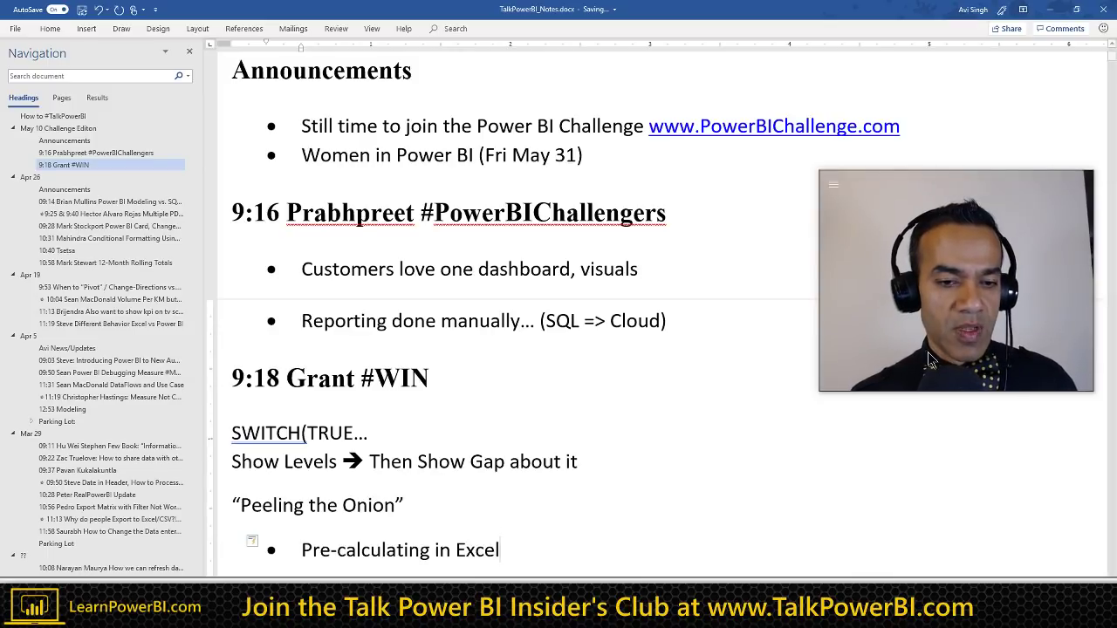
scroll(412, 425, "down", 5)
scroll(411, 426, "up", 1)
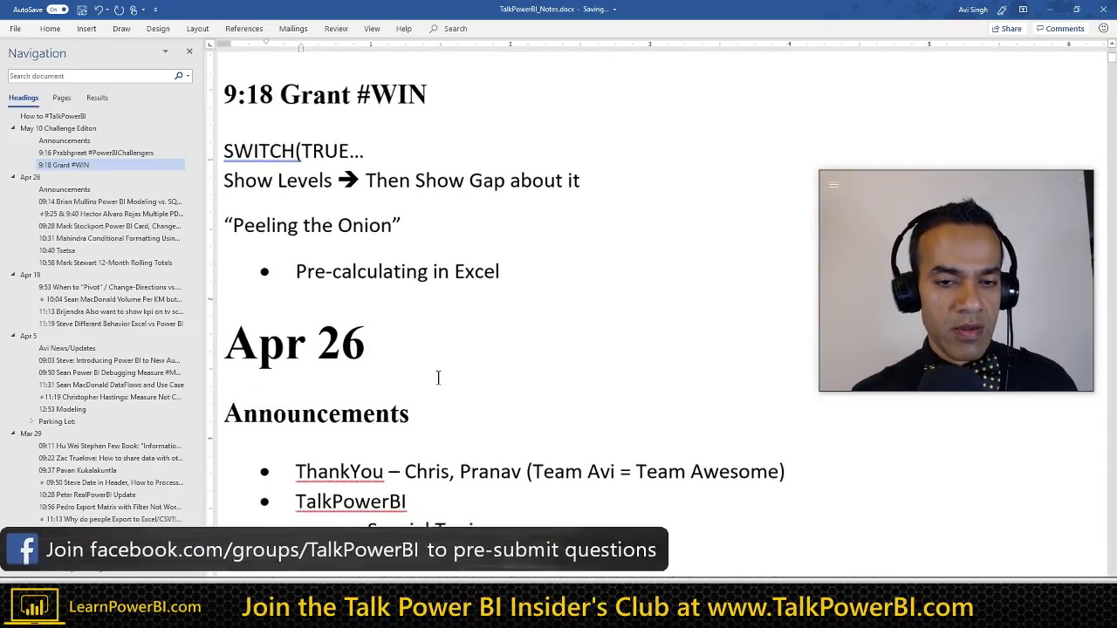
key("Return")
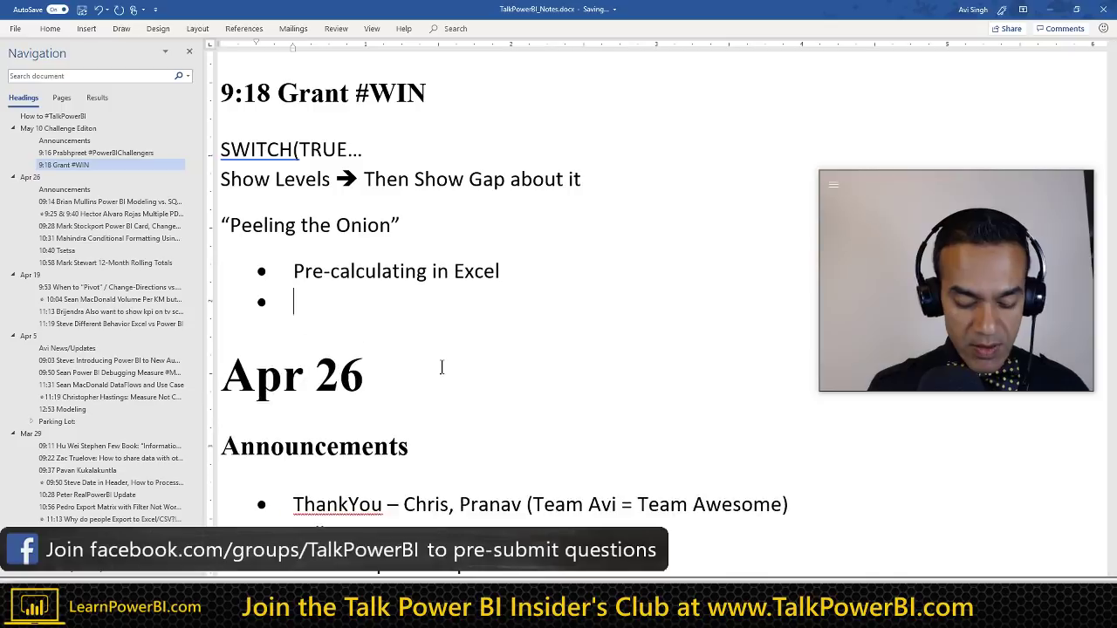
type("Now: Connect to")
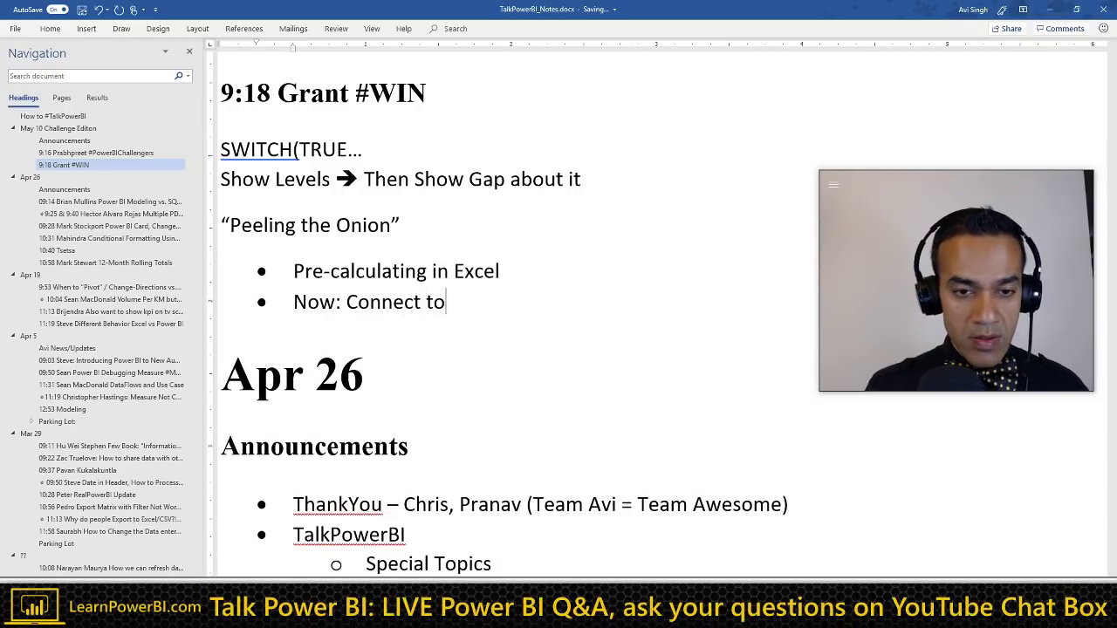
type(" 30 diffe")
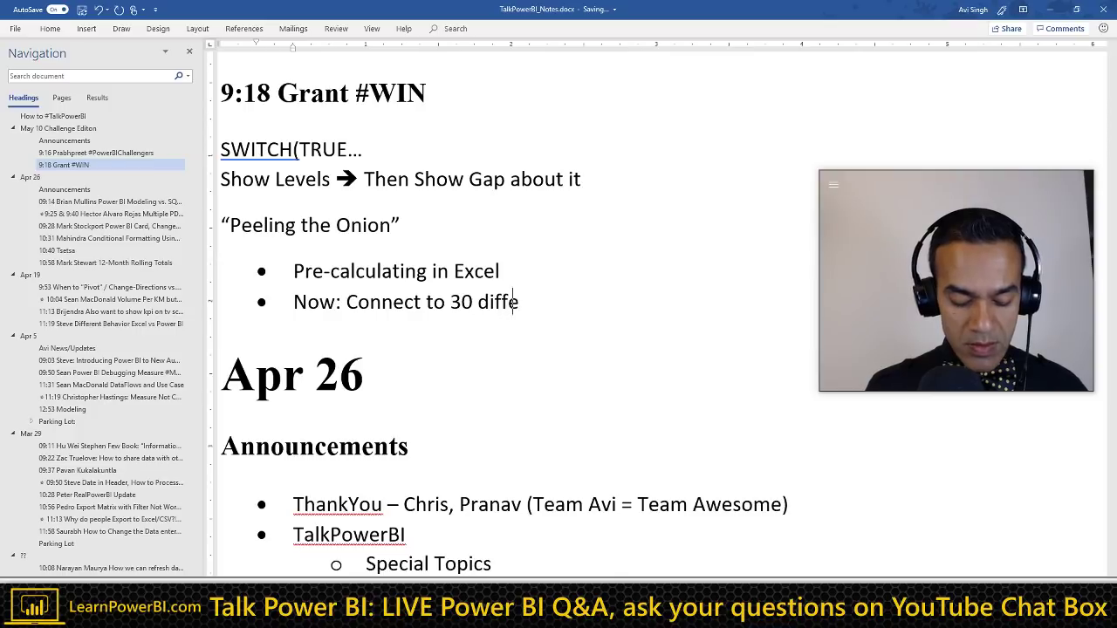
type("rent Ex")
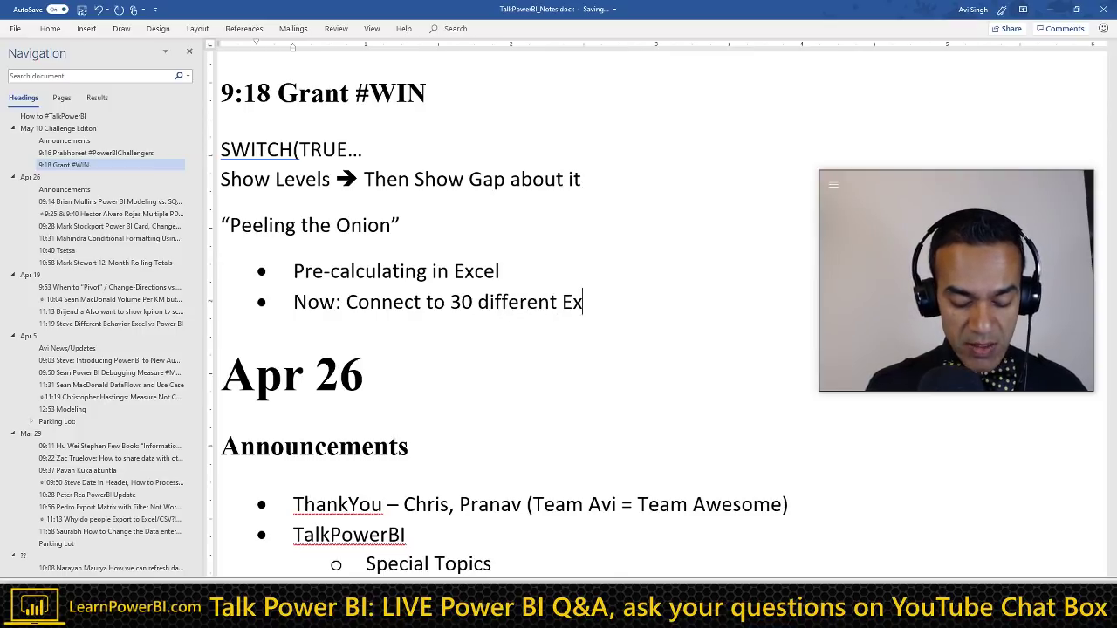
type("cel sheets")
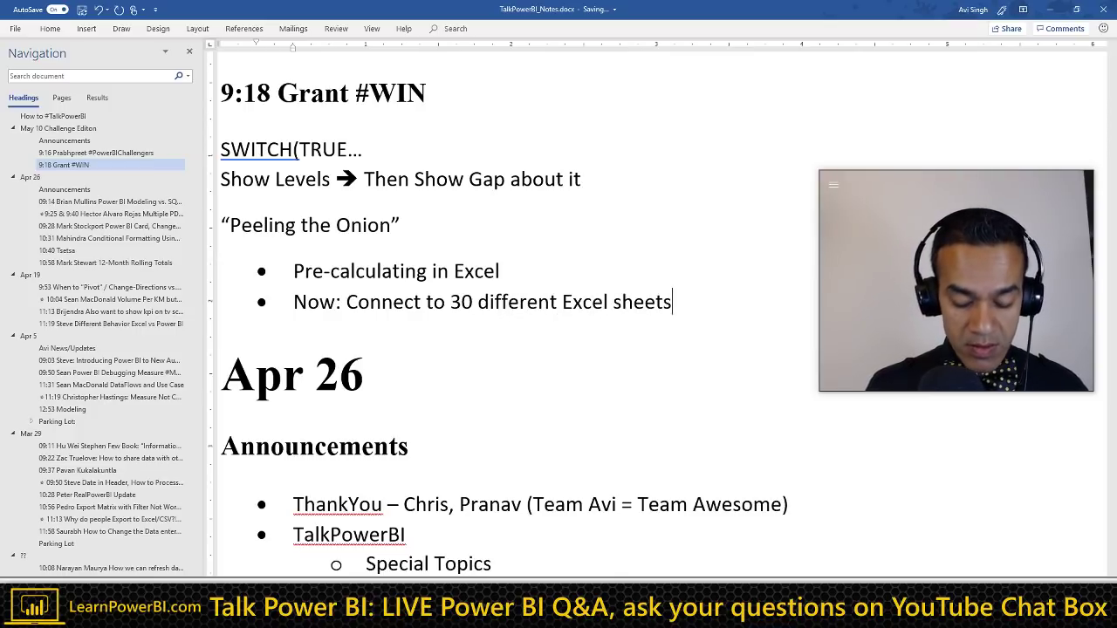
type(" (short time)")
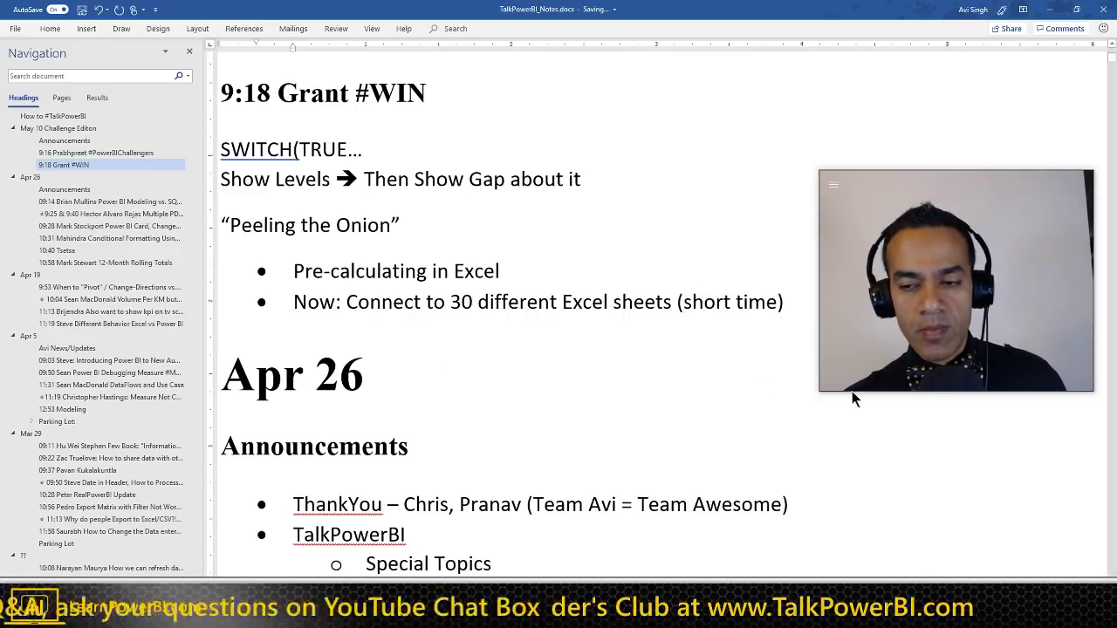
Step: Add an empty bullet below 'Now: Connect to 30 different Excel sheets (short time)'
left_click_drag(820, 389, 896, 316)
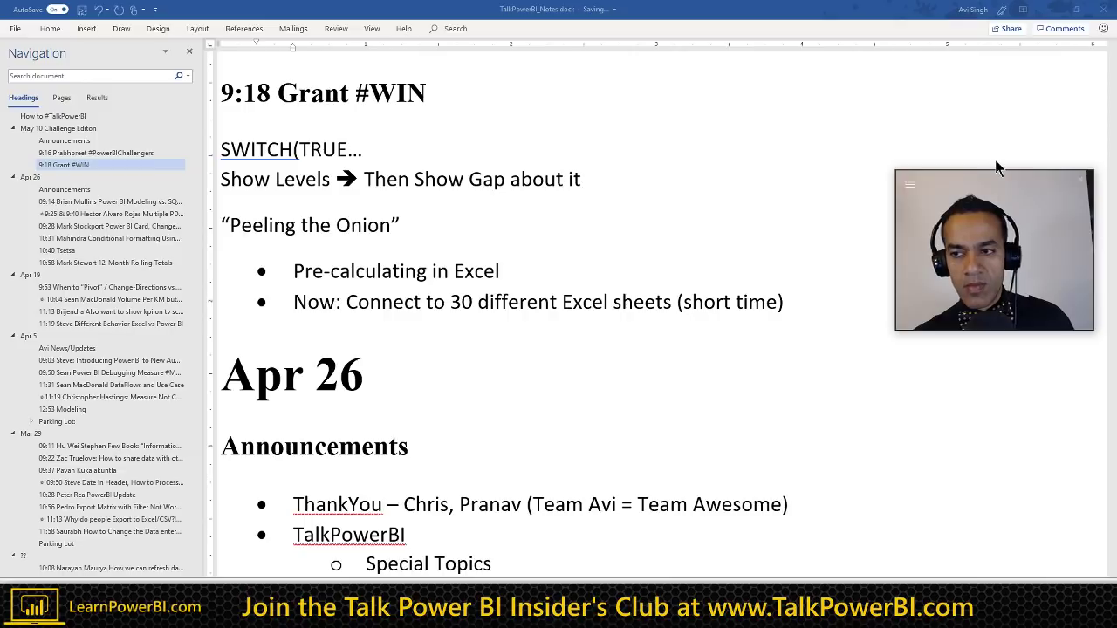
left_click_drag(983, 185, 986, 51)
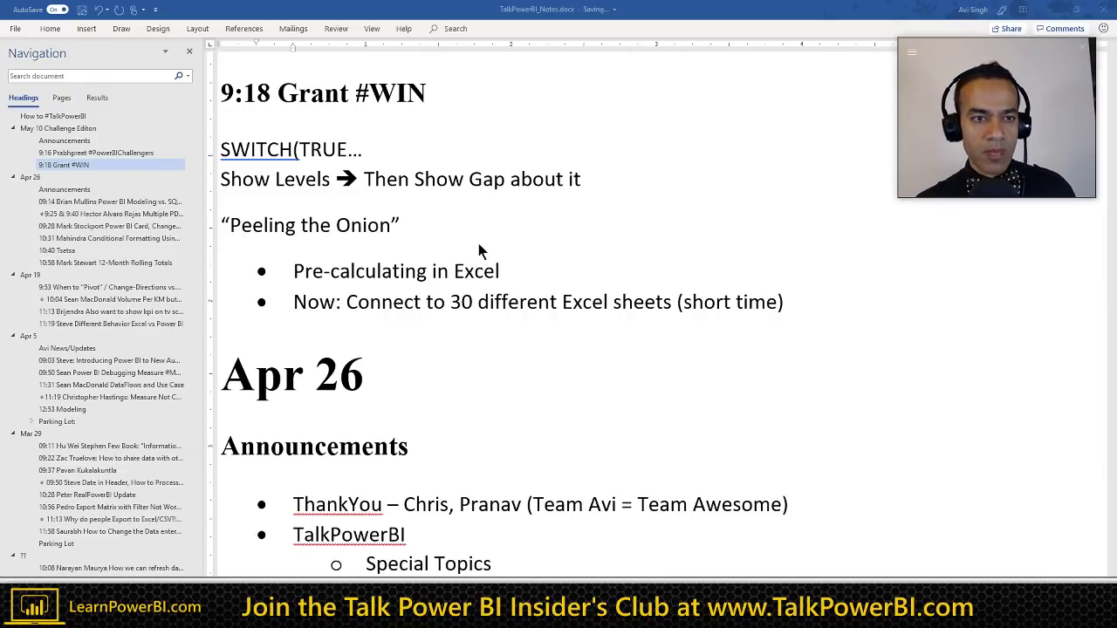
scroll(480, 242, "up", 3)
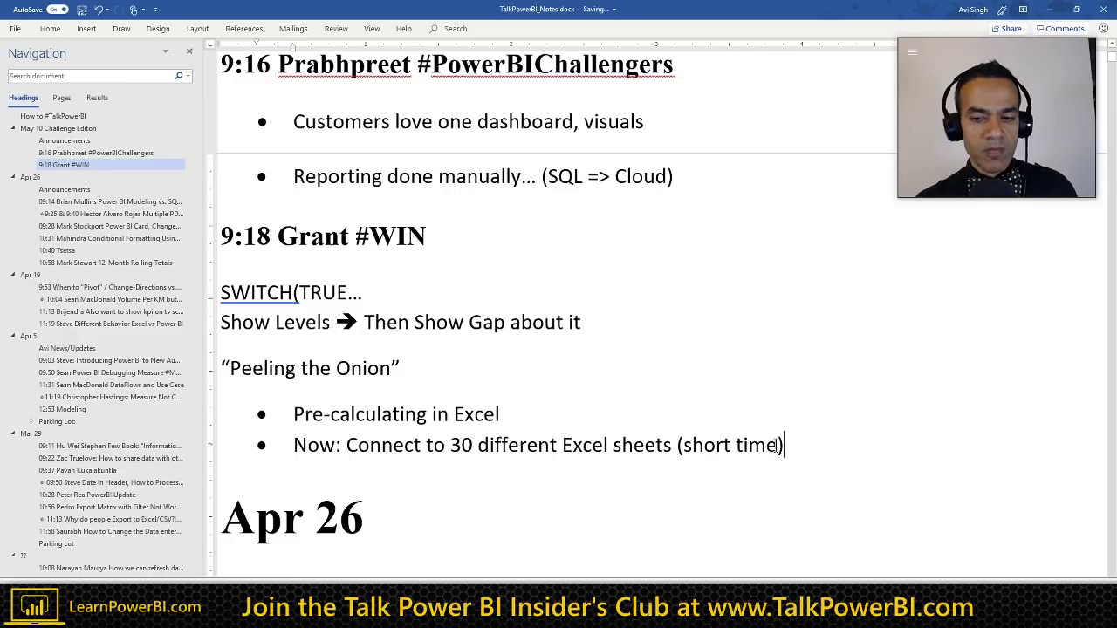
left_click(791, 446)
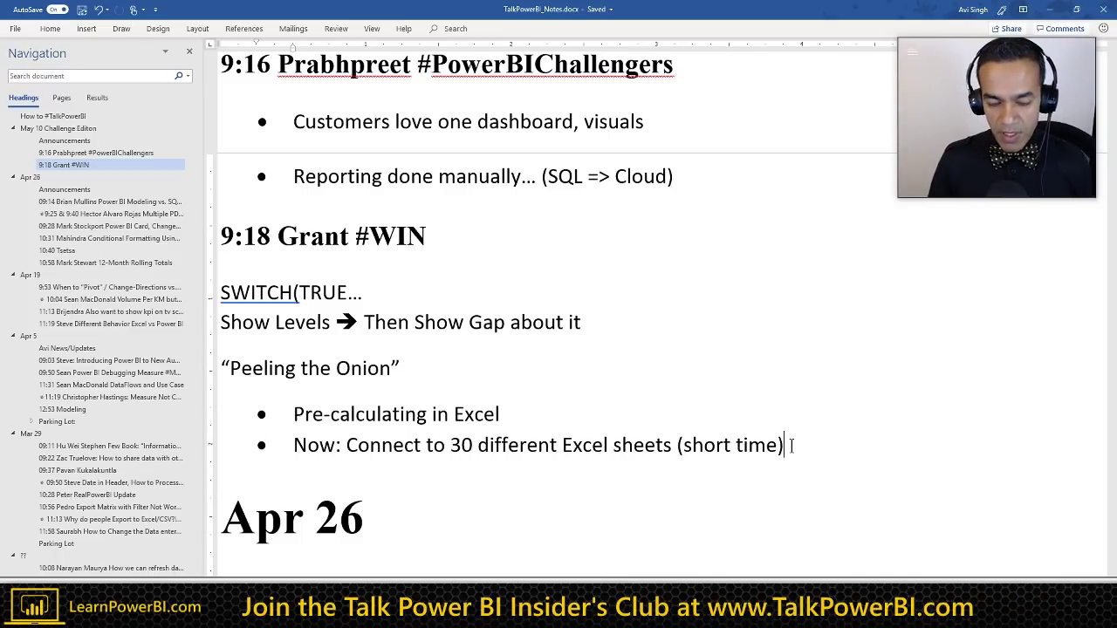
left_click(522, 414)
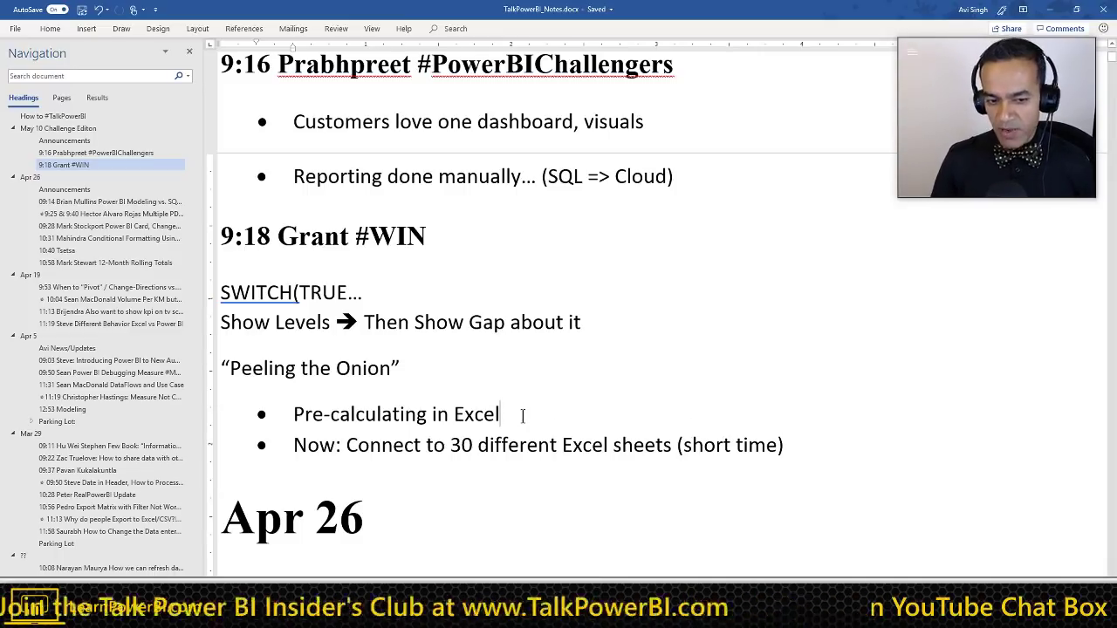
key("Home")
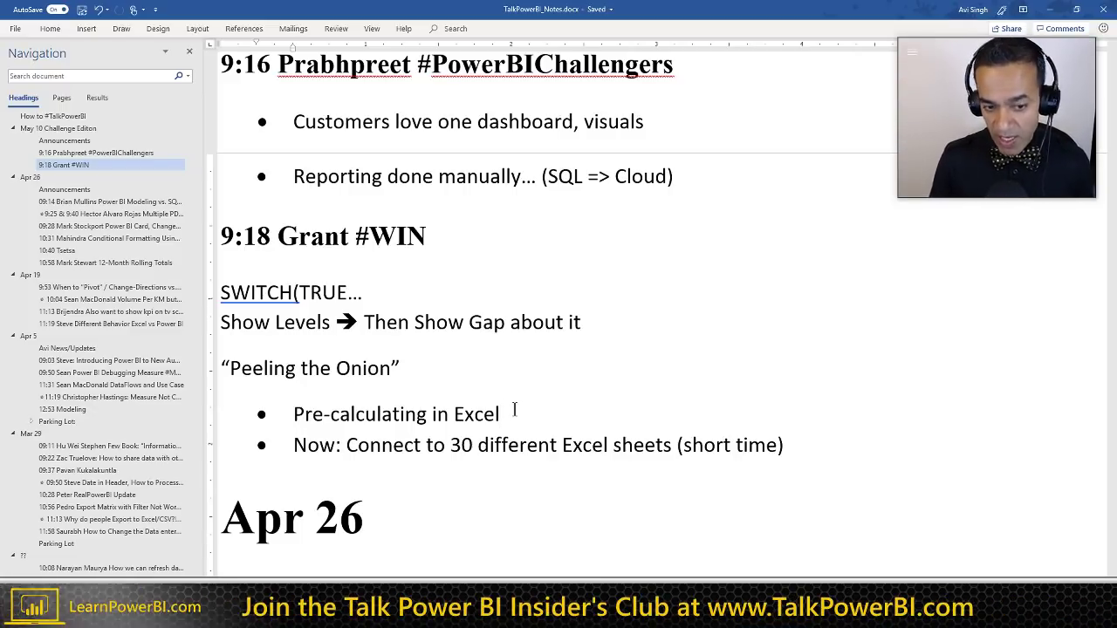
scroll(514, 409, "down", 2)
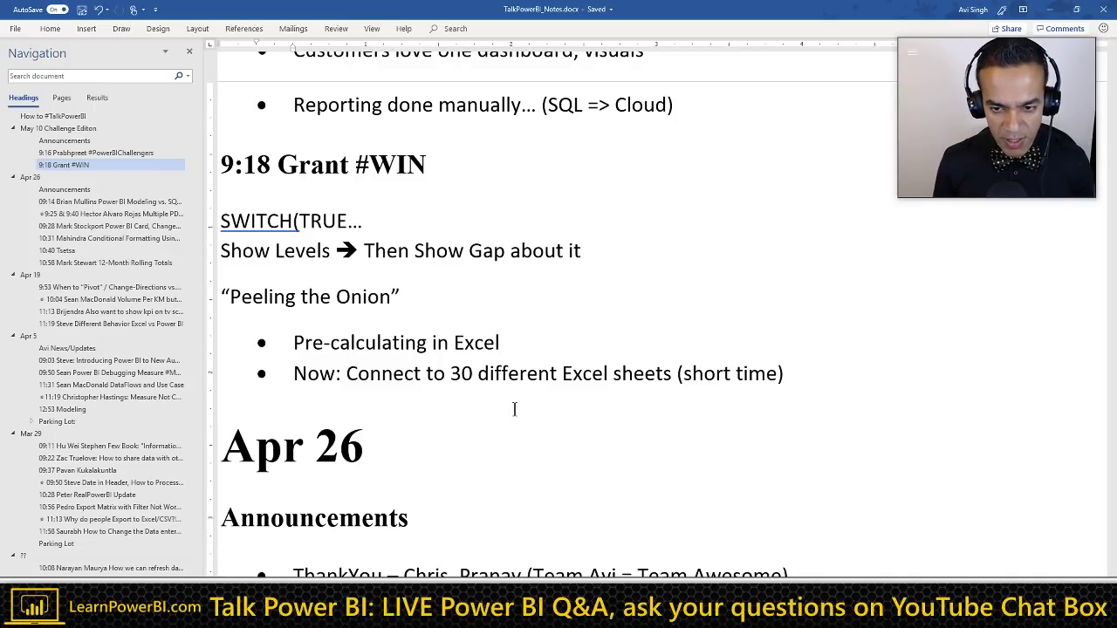
left_click(513, 409)
key("Return")
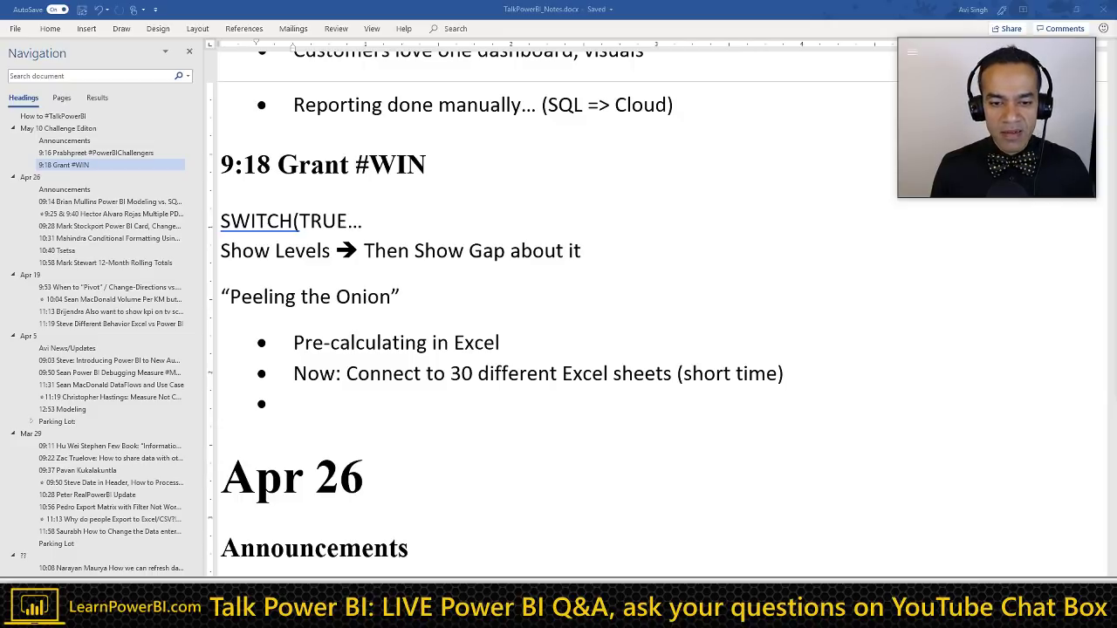
left_click(378, 397)
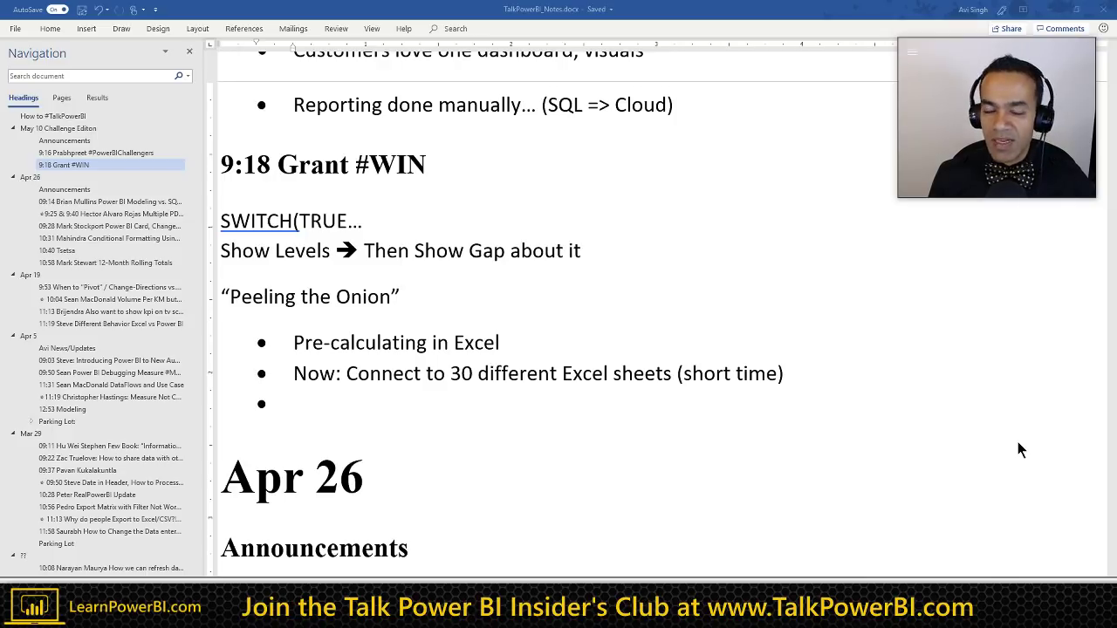
Step: Turn the empty bullet into a Heading 2 for the 09:24 viewer tagged #PowerBIChallenger, with a Normal line below
left_click(324, 399)
key("Return")
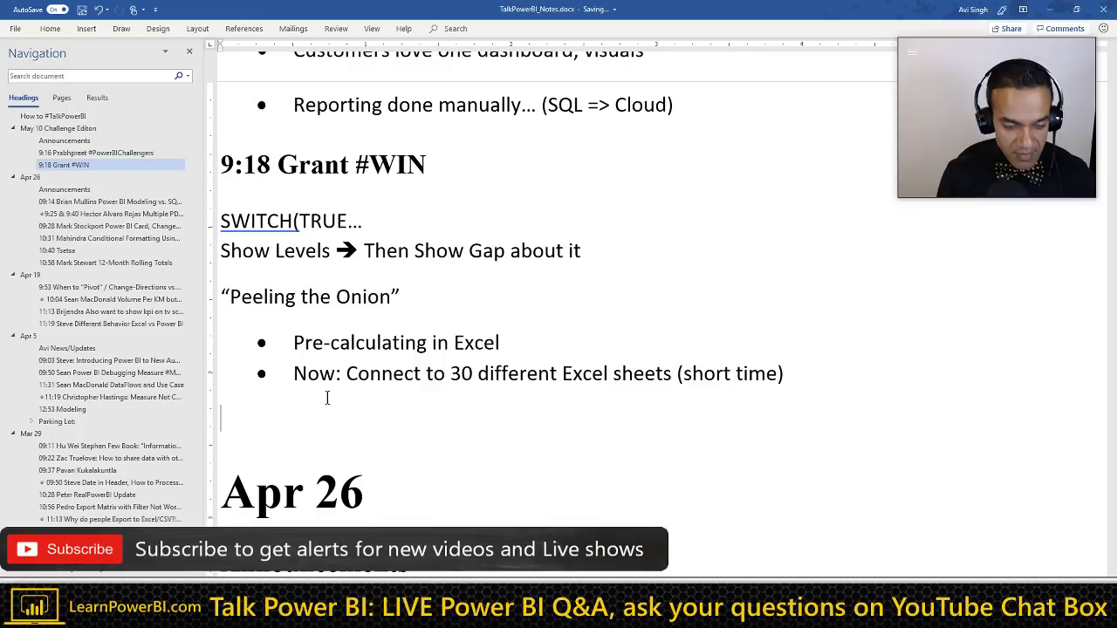
key("Return")
key("ctrl+alt+2")
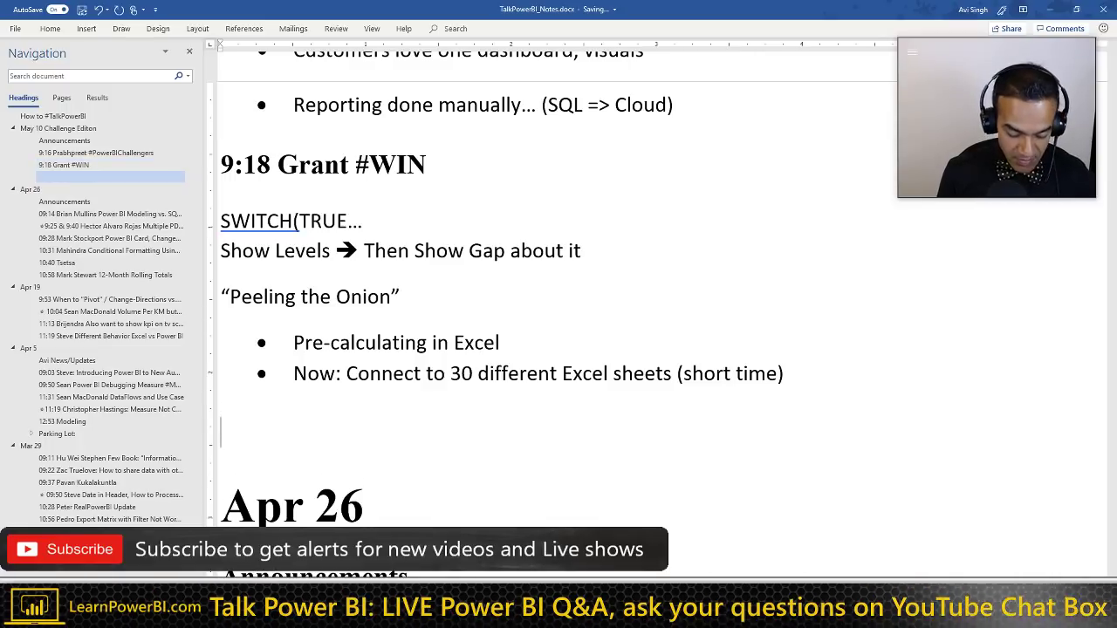
type("09:24 Adina")
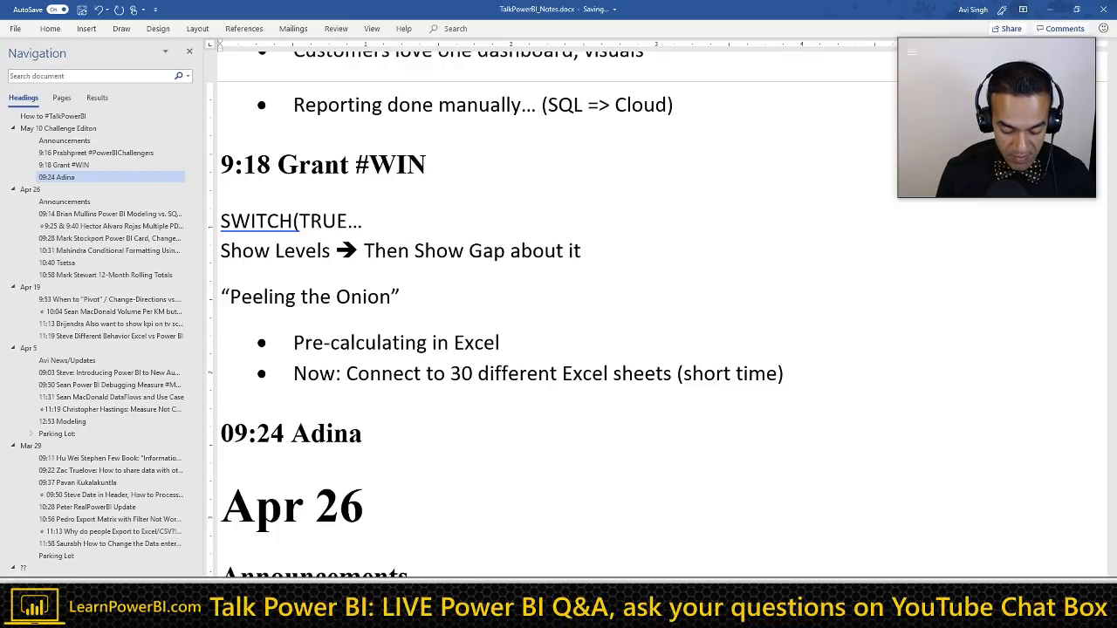
type(" #Power")
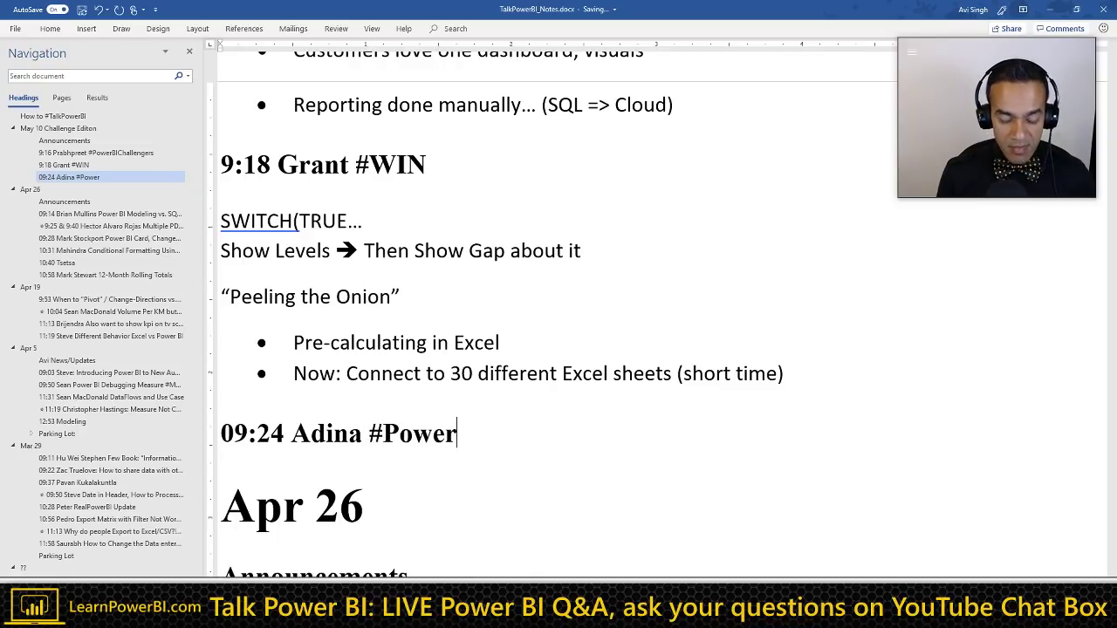
type("BIChalleng")
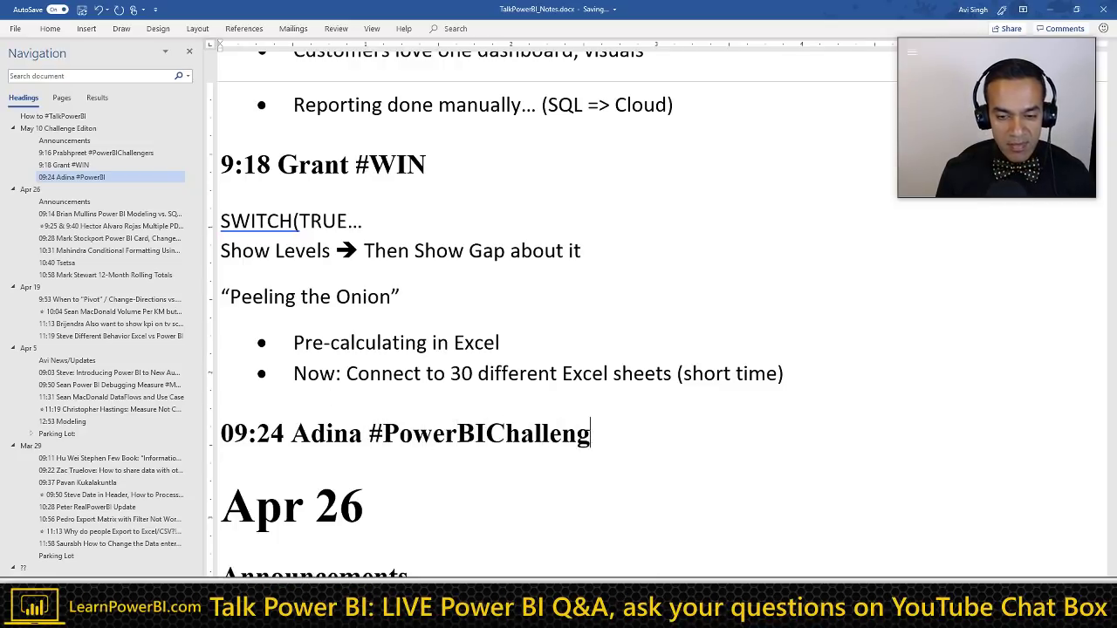
type("er")
key("Return")
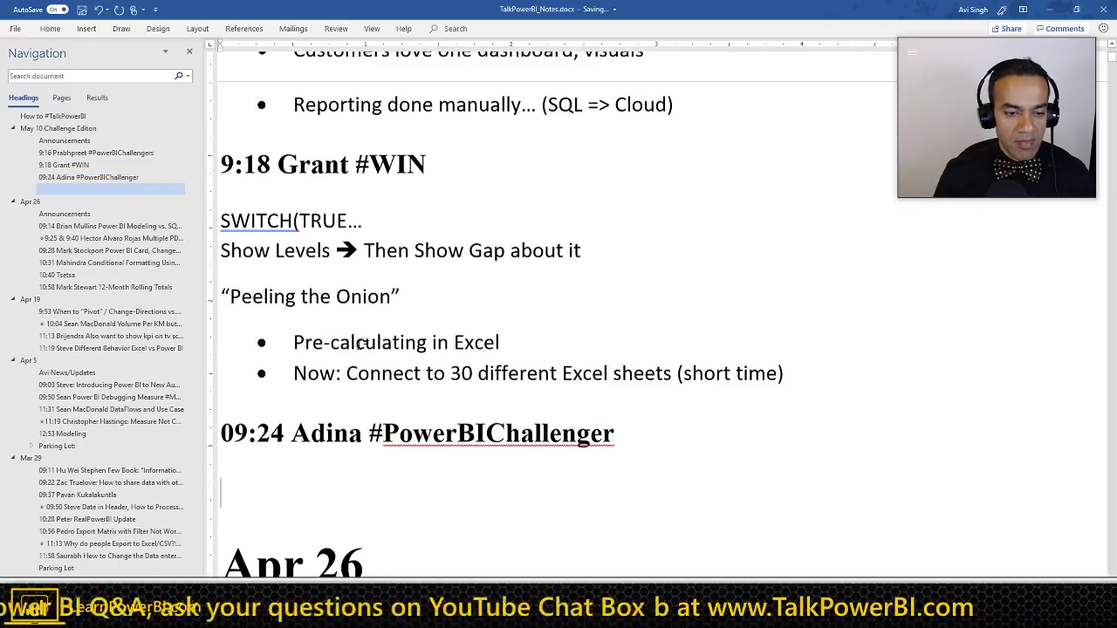
scroll(358, 344, "down", 3)
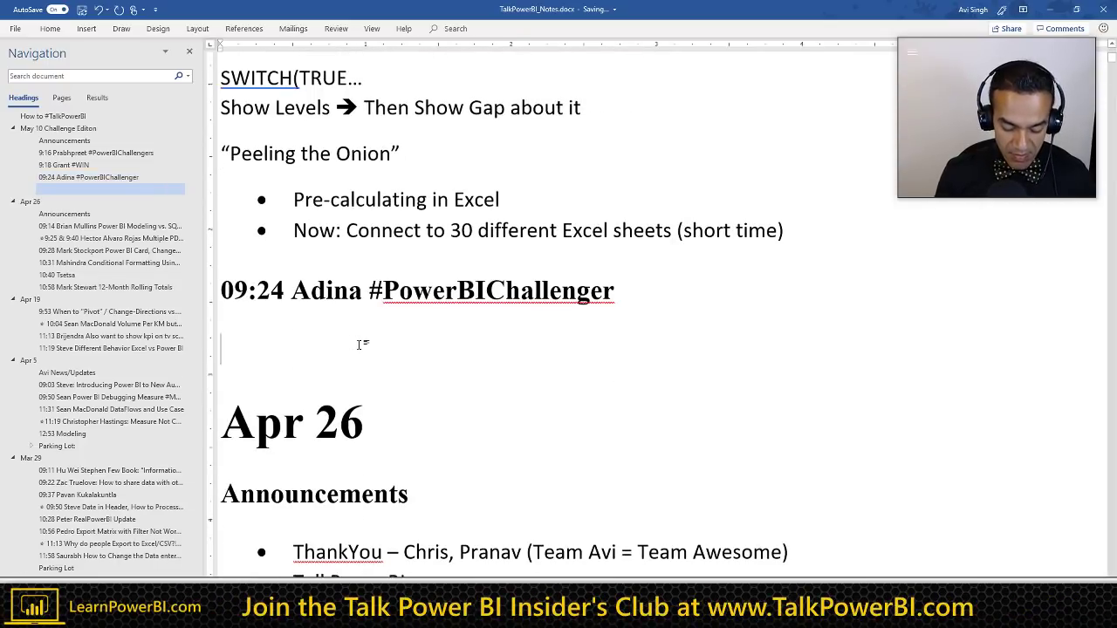
key("ctrl+shift+n")
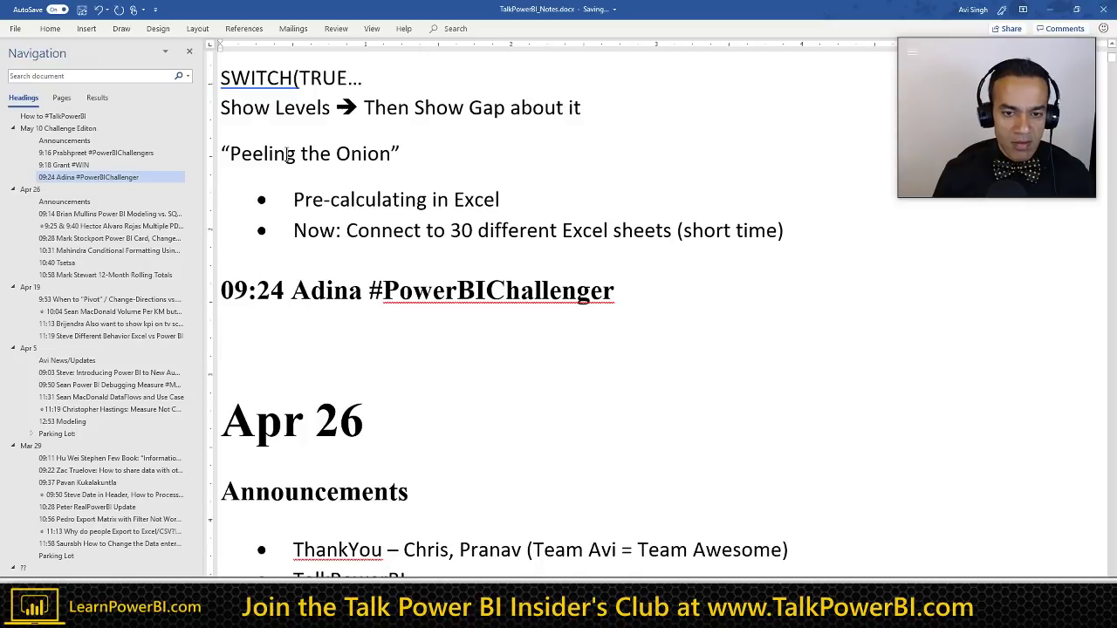
Step: Add bullets 'Introduced to Power BI' and '2 weeks into job (6 months)', leaving an empty bullet below
type("* ")
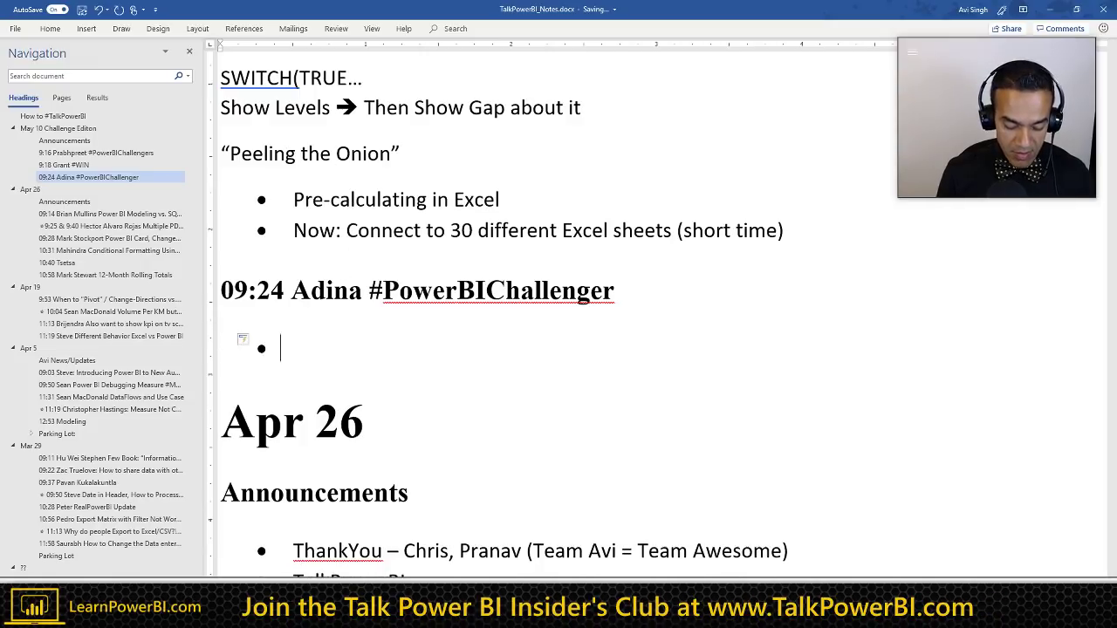
type("Introduced")
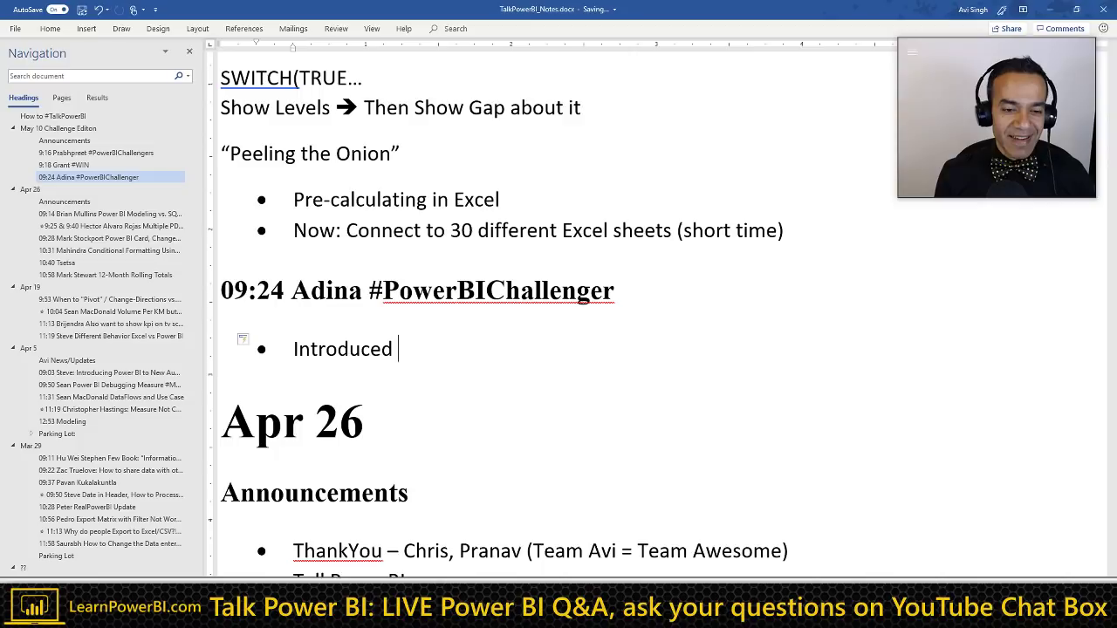
type("to P")
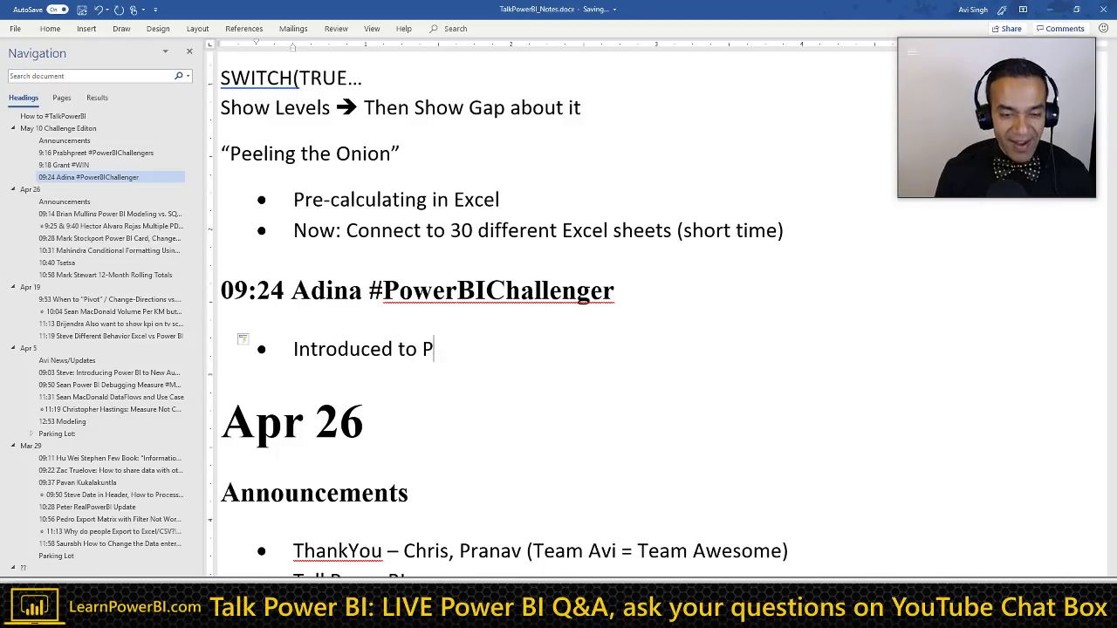
type("ower BI")
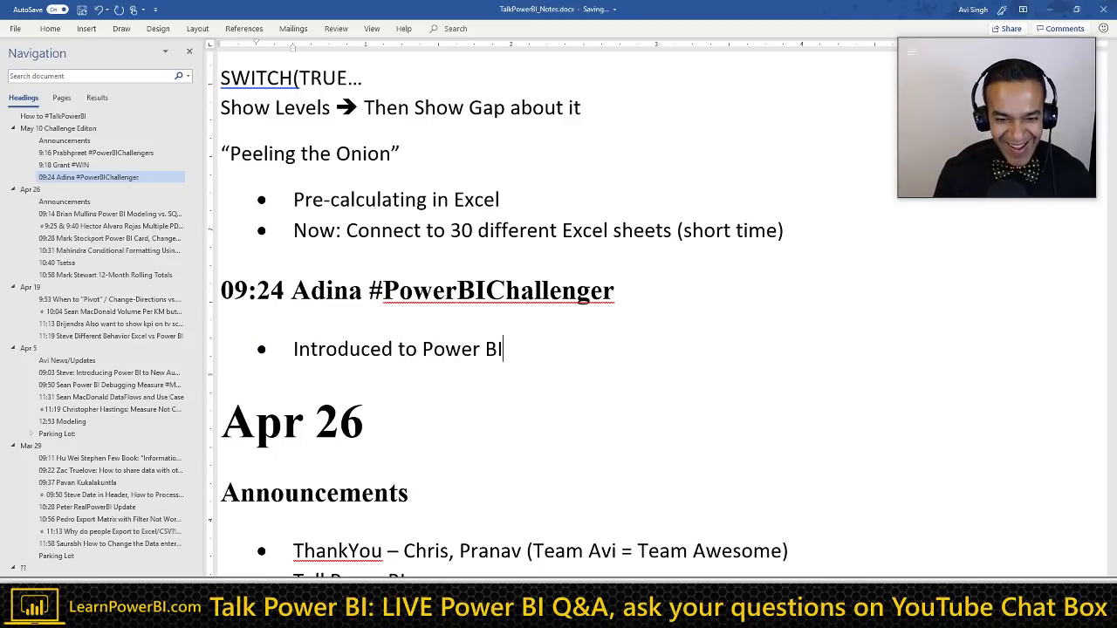
key("Return")
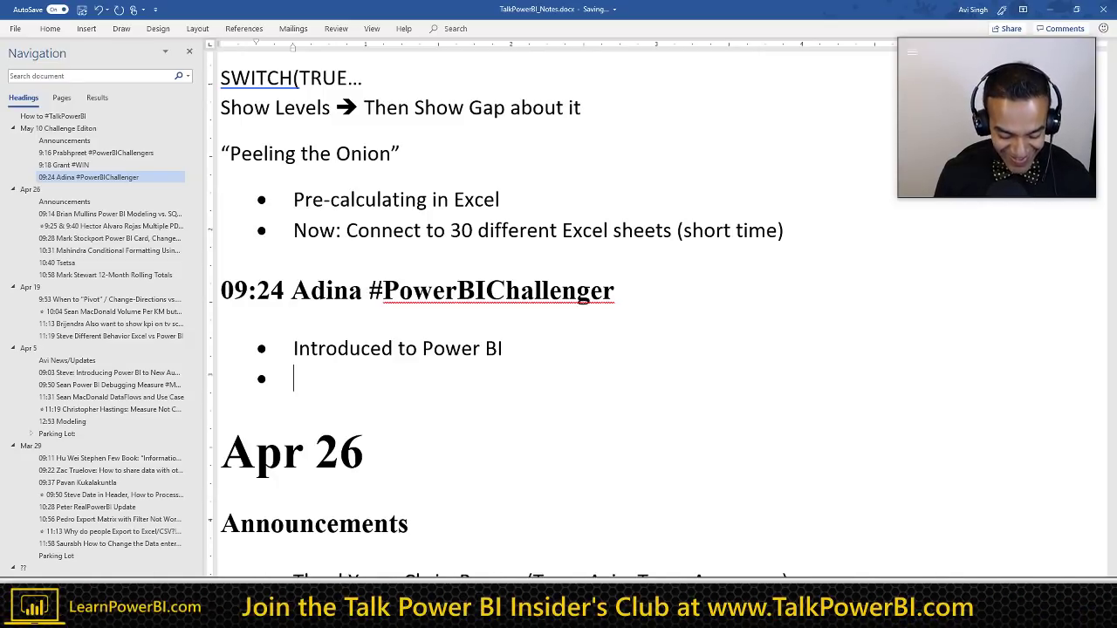
type("2 weeks ")
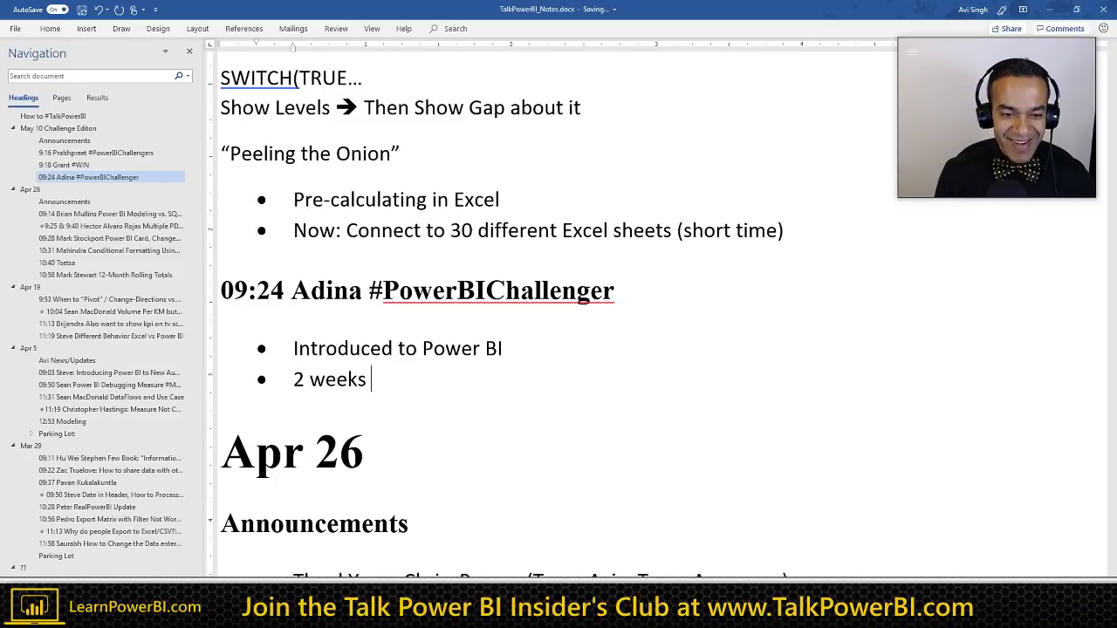
type("into")
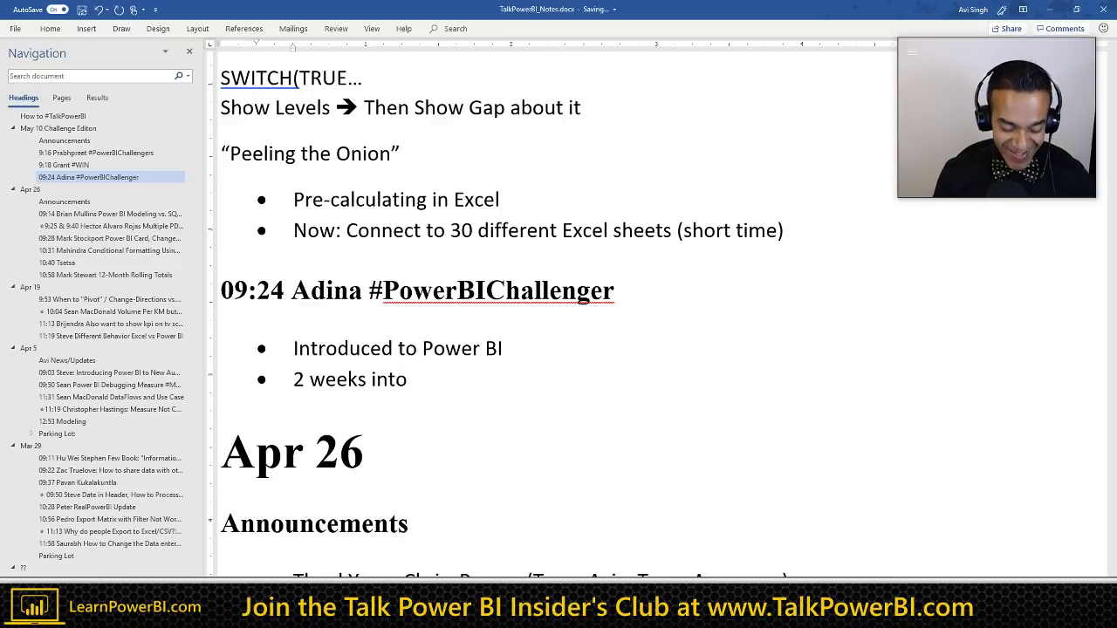
type(" job")
key("Return")
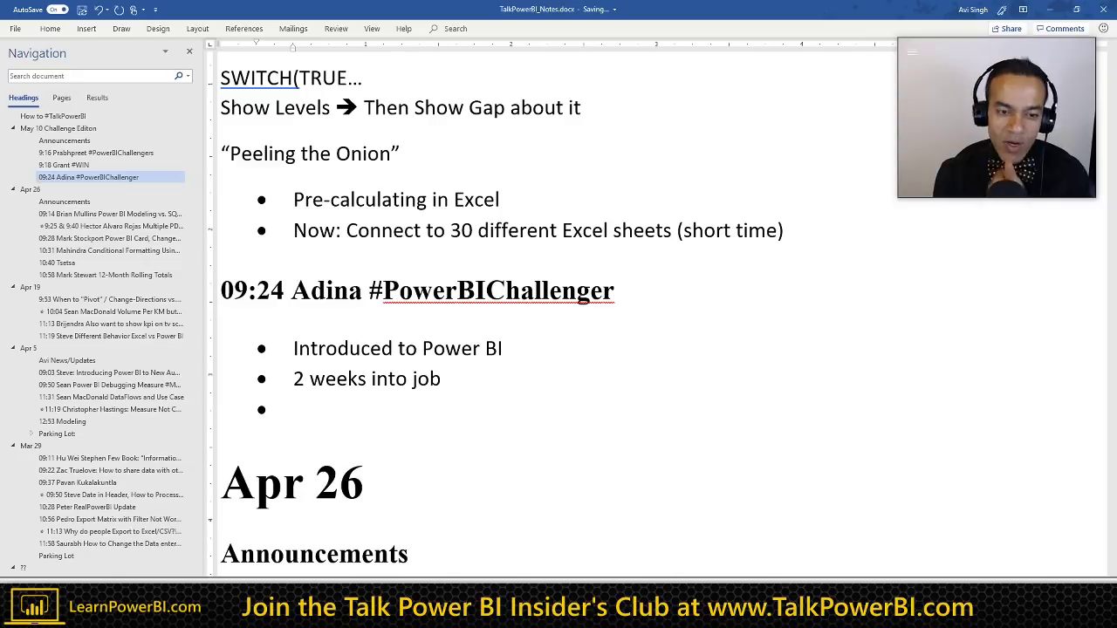
key("End")
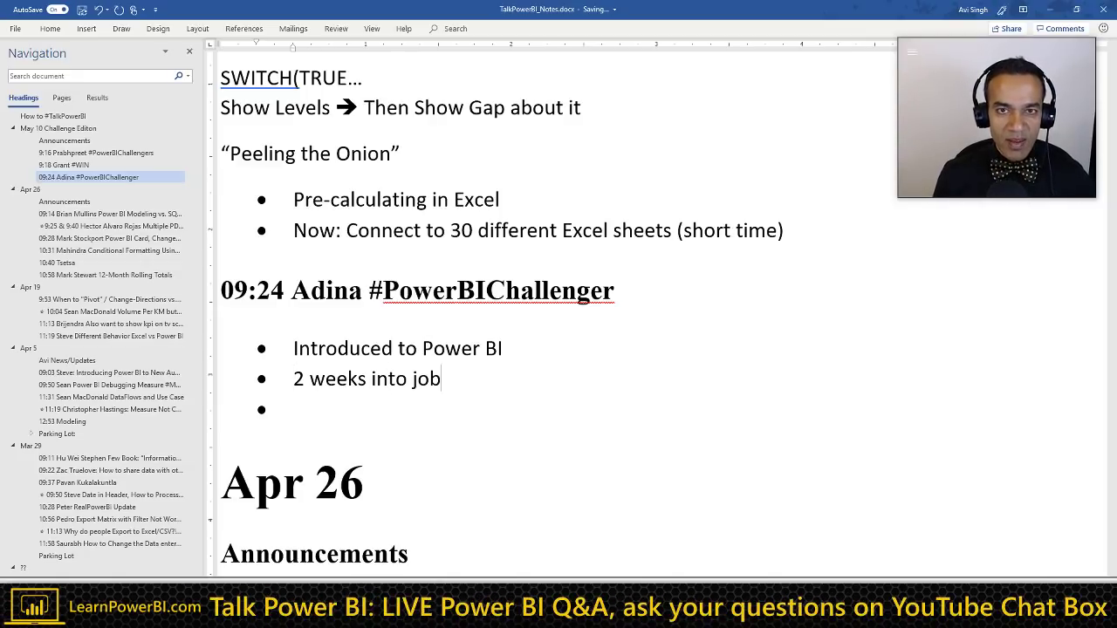
type("(")
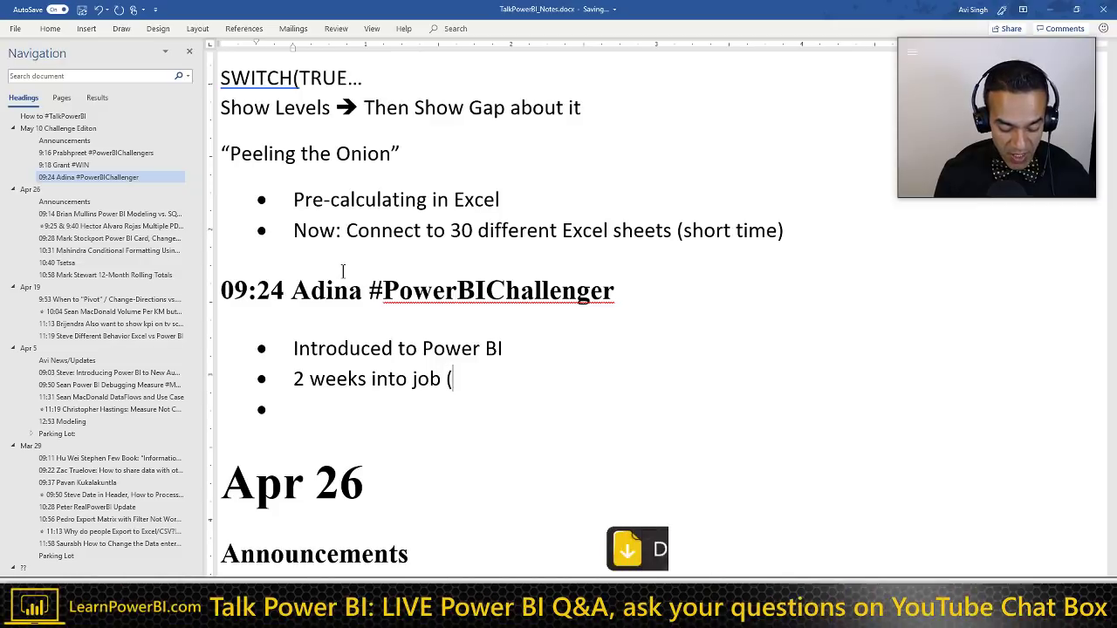
type("6 month")
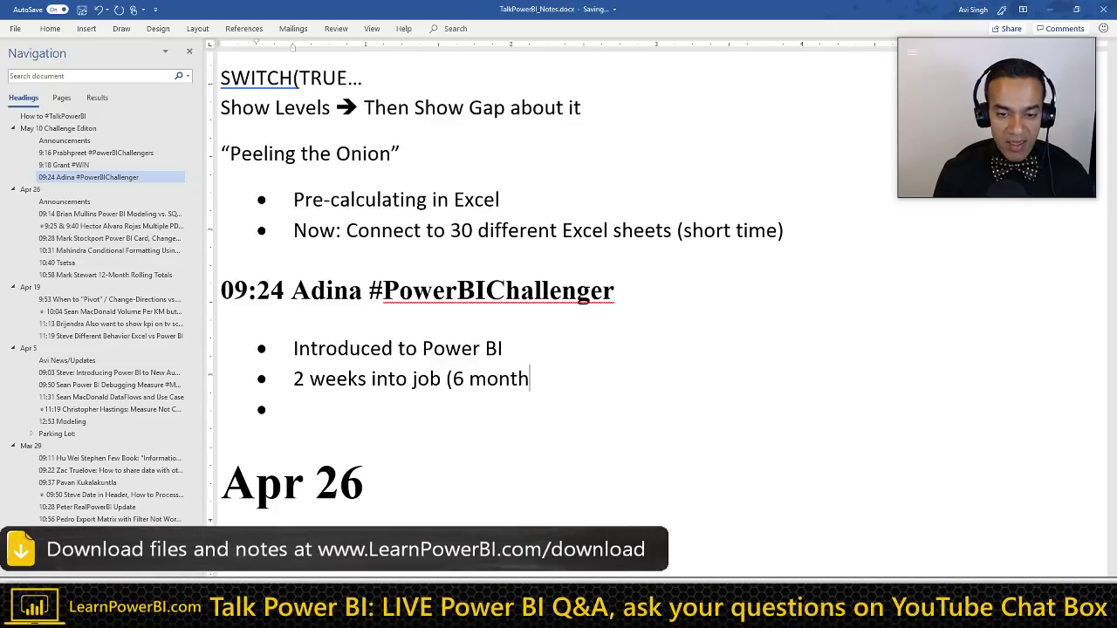
type("s)")
key("Down")
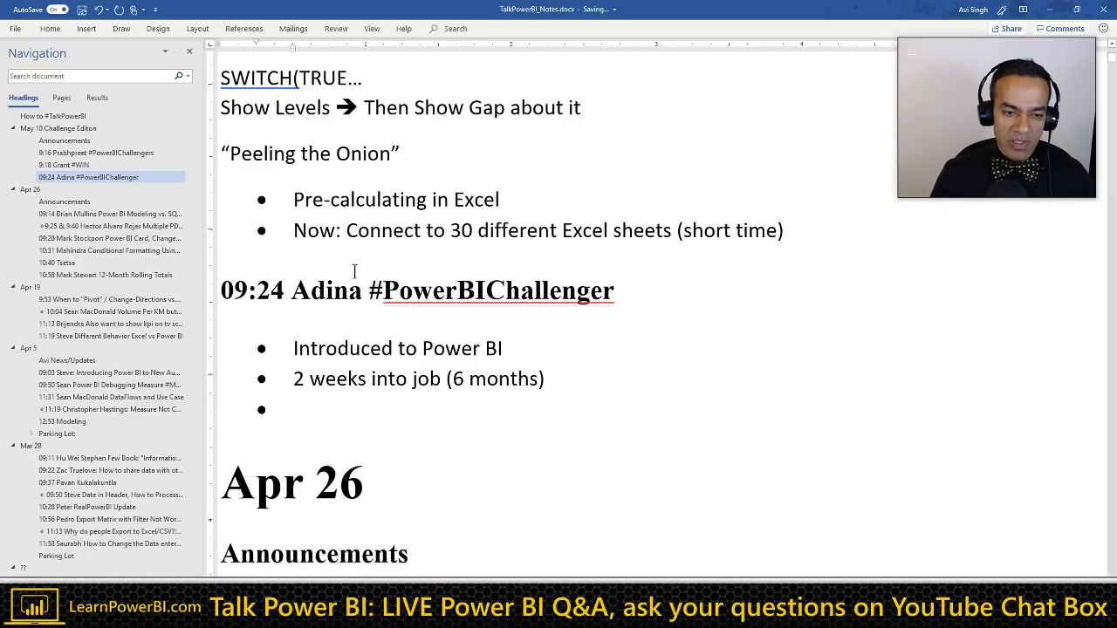
scroll(342, 272, "down", 2)
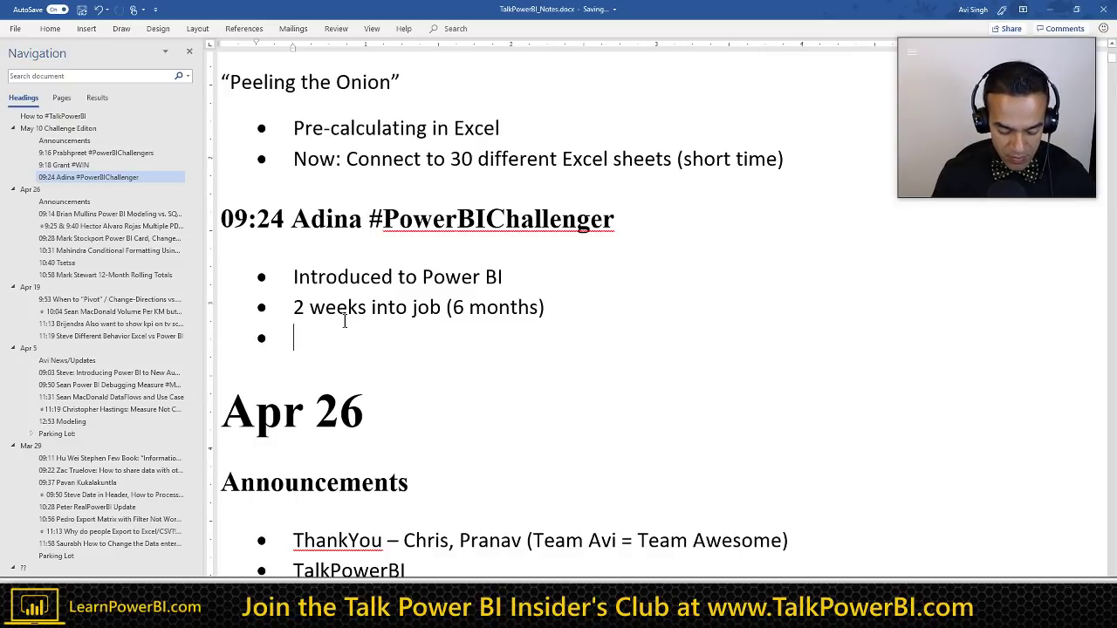
Step: Add bullets 'Operations Department, lots of reports.' and 'Understand the business', fixing the typos
type("Operatio")
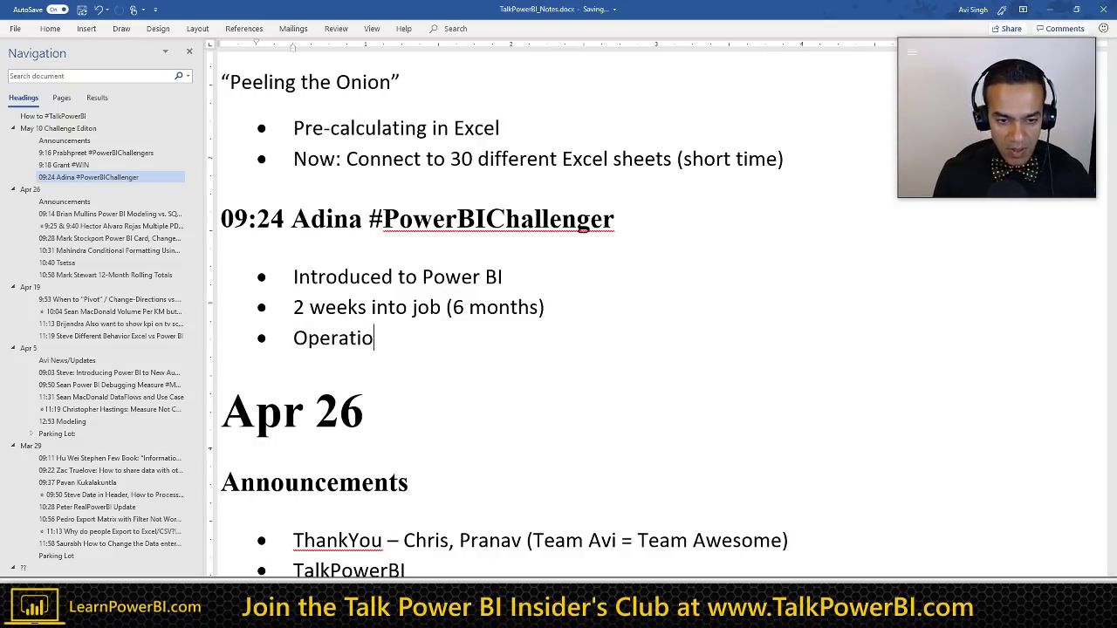
type("ns Depar")
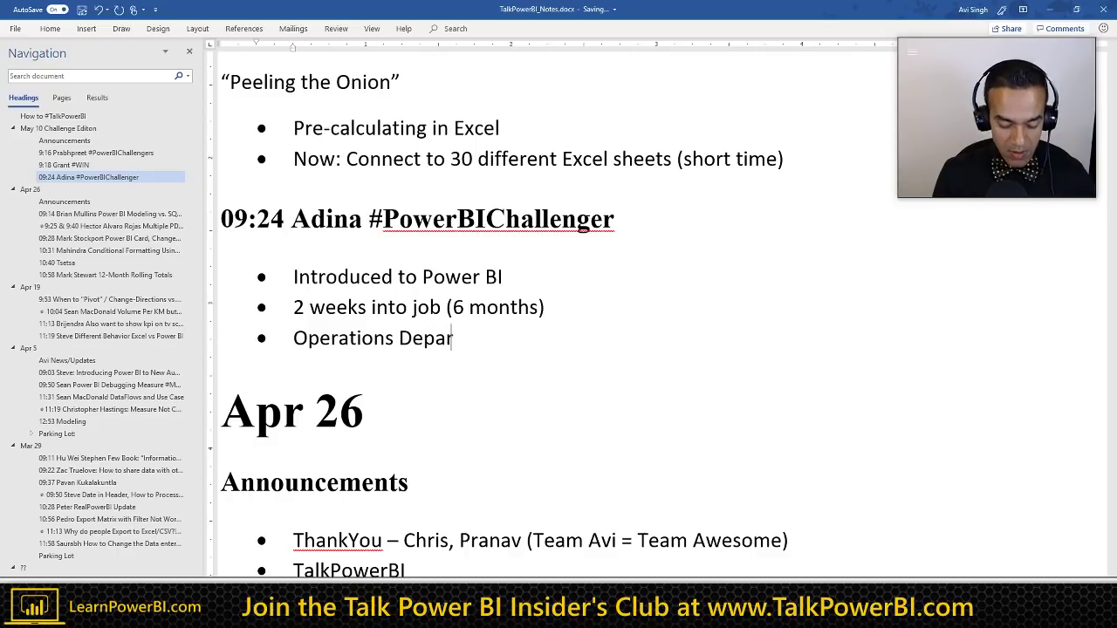
type("tment")
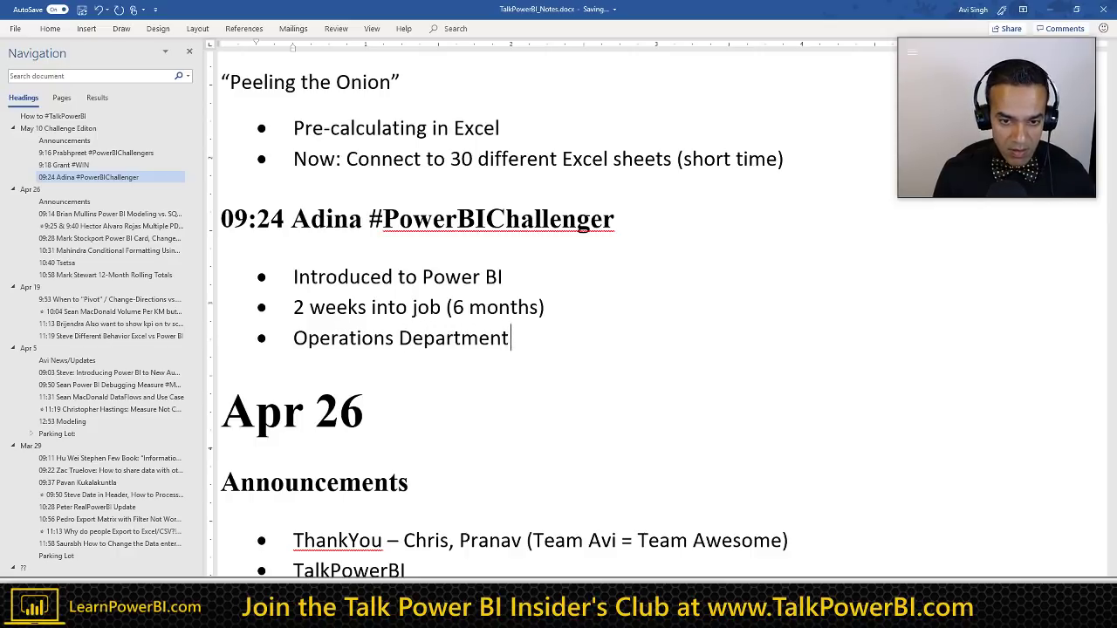
type(", lots o")
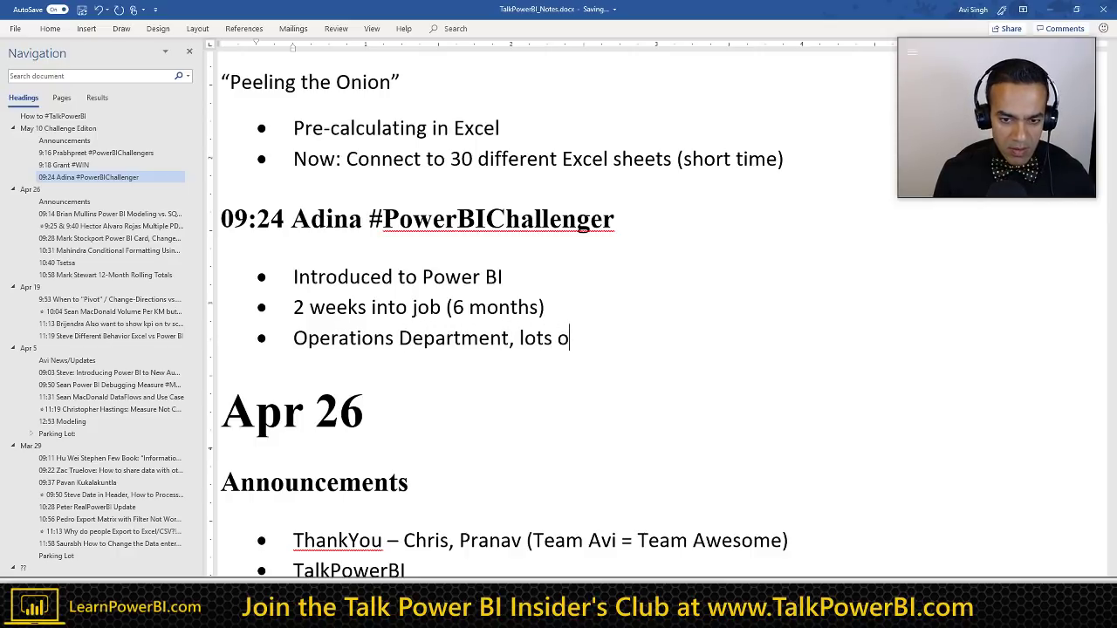
type("f reports.")
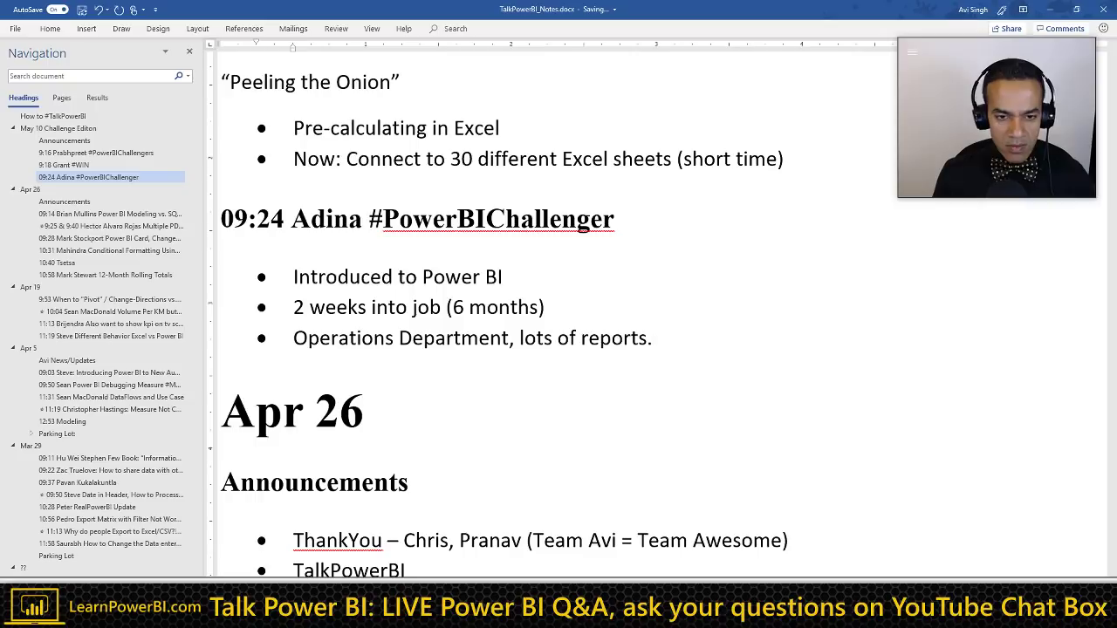
key("Return")
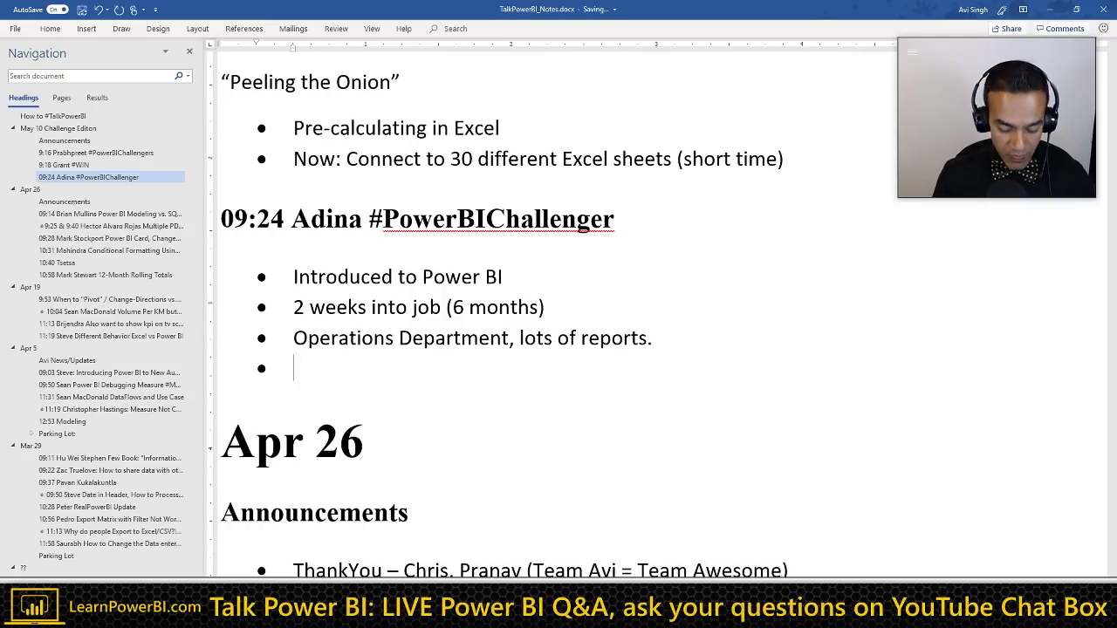
type("Understad")
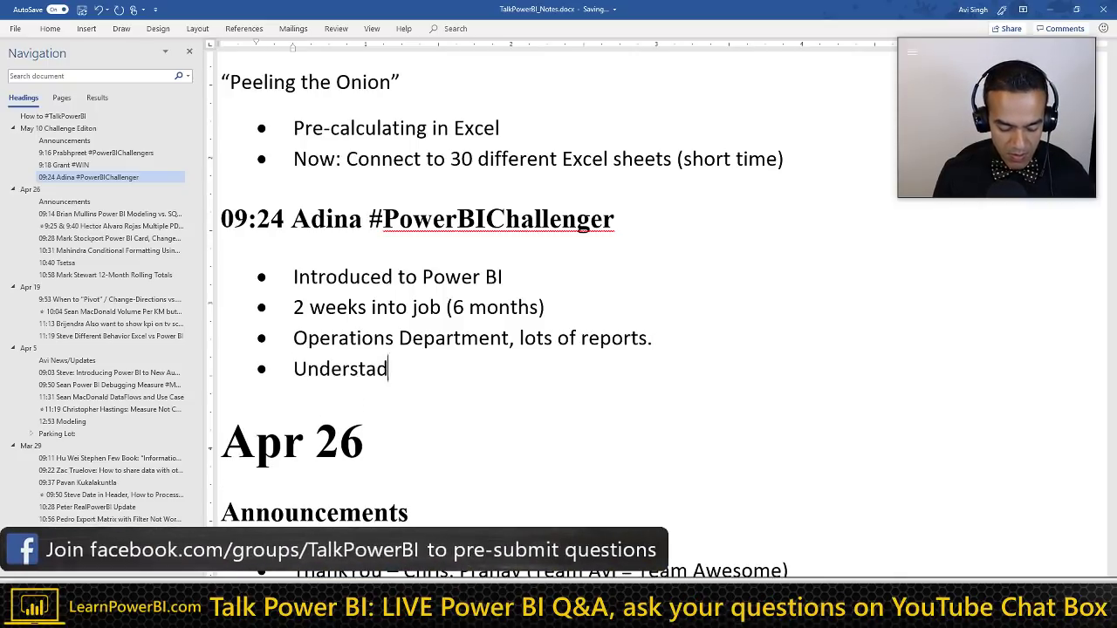
key("BackSpace")
type("nd the")
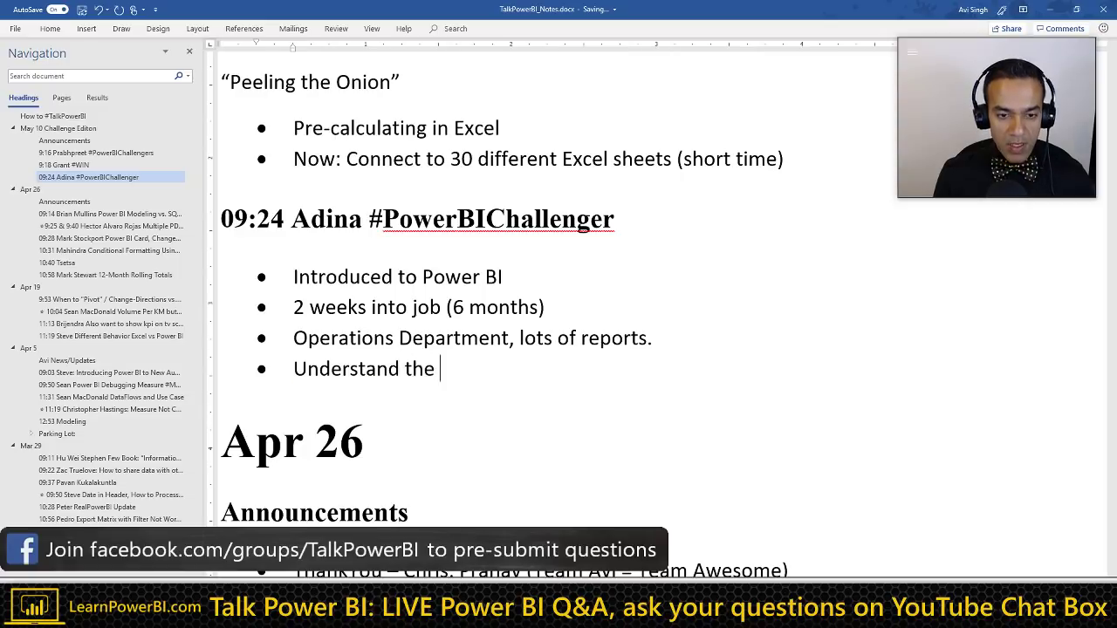
key("BackSpace")
type("business")
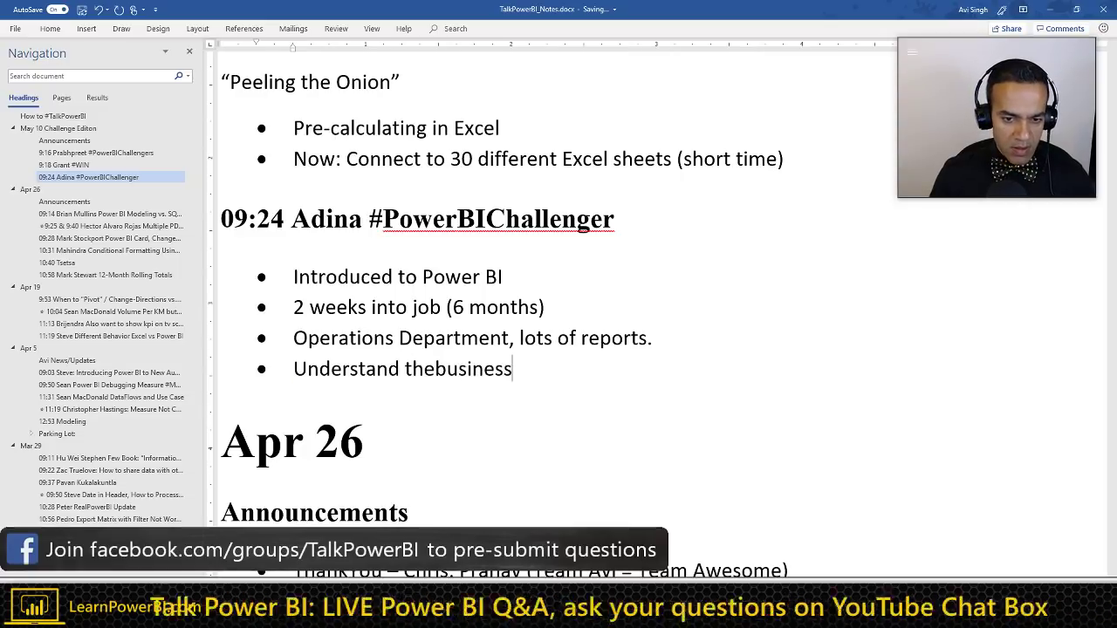
key("Left")
key("Left")
key("Left")
key("Left")
left_click(436, 368)
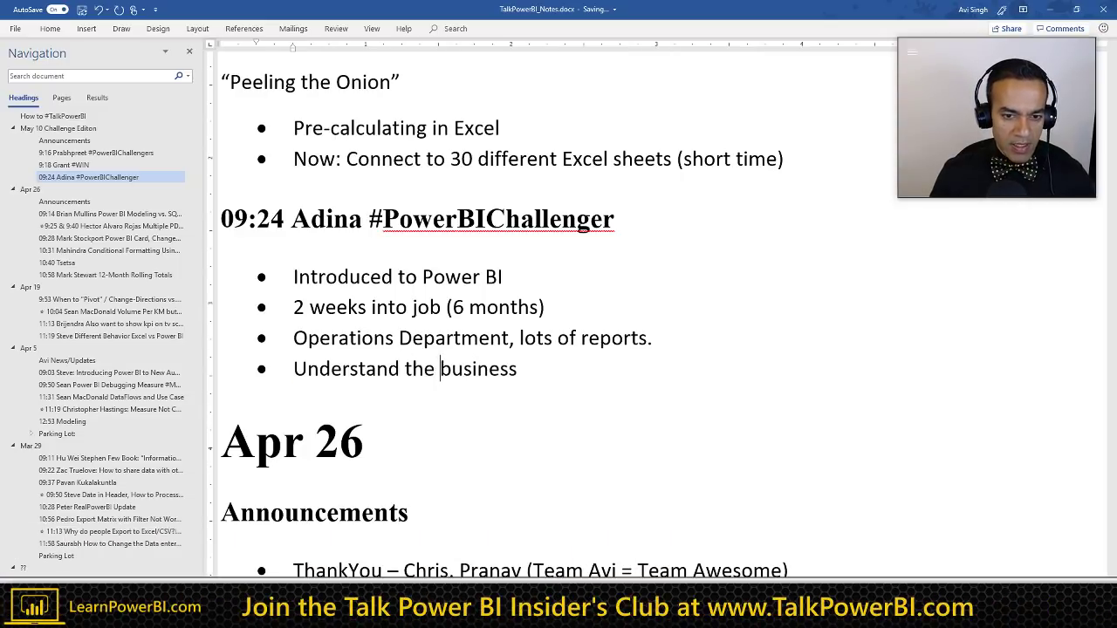
left_click(515, 369)
Step: Type a period so the bullet reads 'Understand the business.'
type(".")
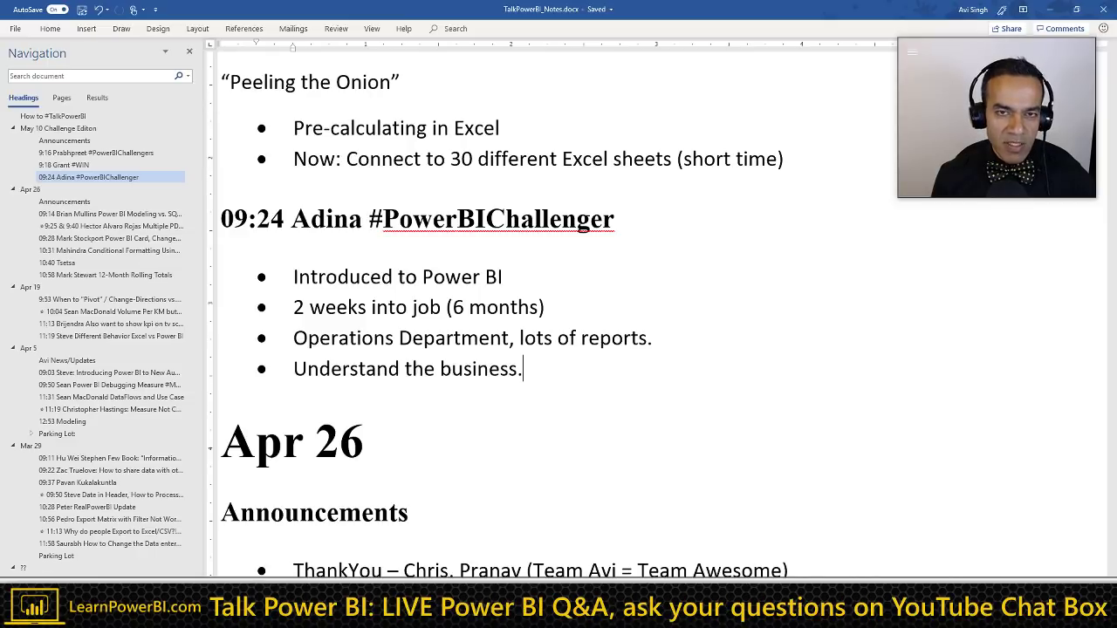
Step: Add a bullet 'Lots of reports - Important, Usage...' after 'Understand the business.'
key("Return")
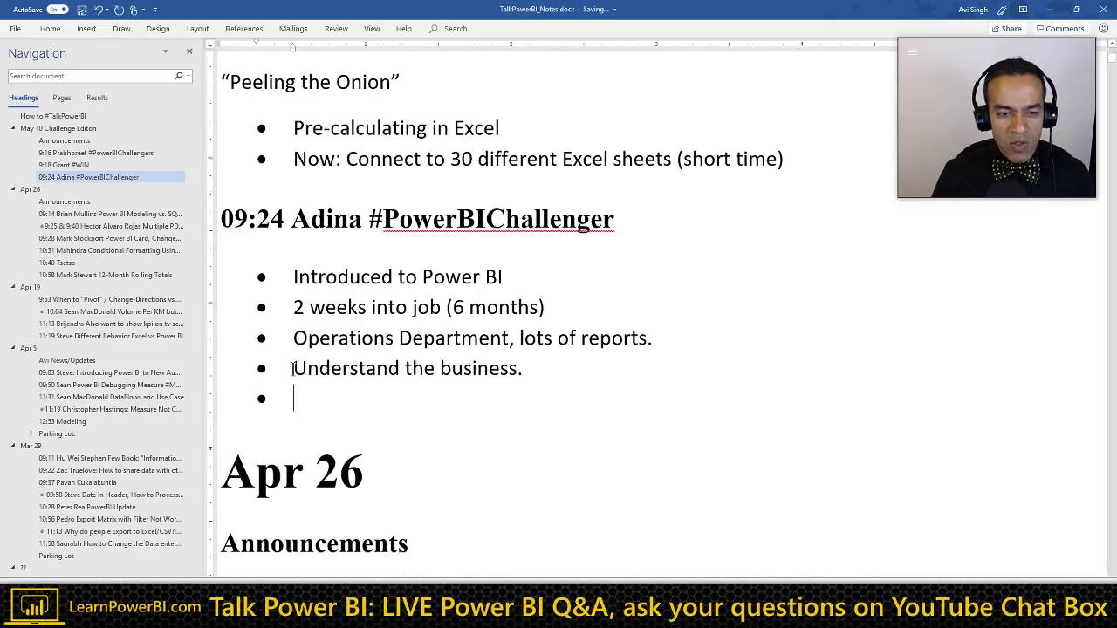
scroll(274, 394, "up", 2)
scroll(277, 400, "up", 1)
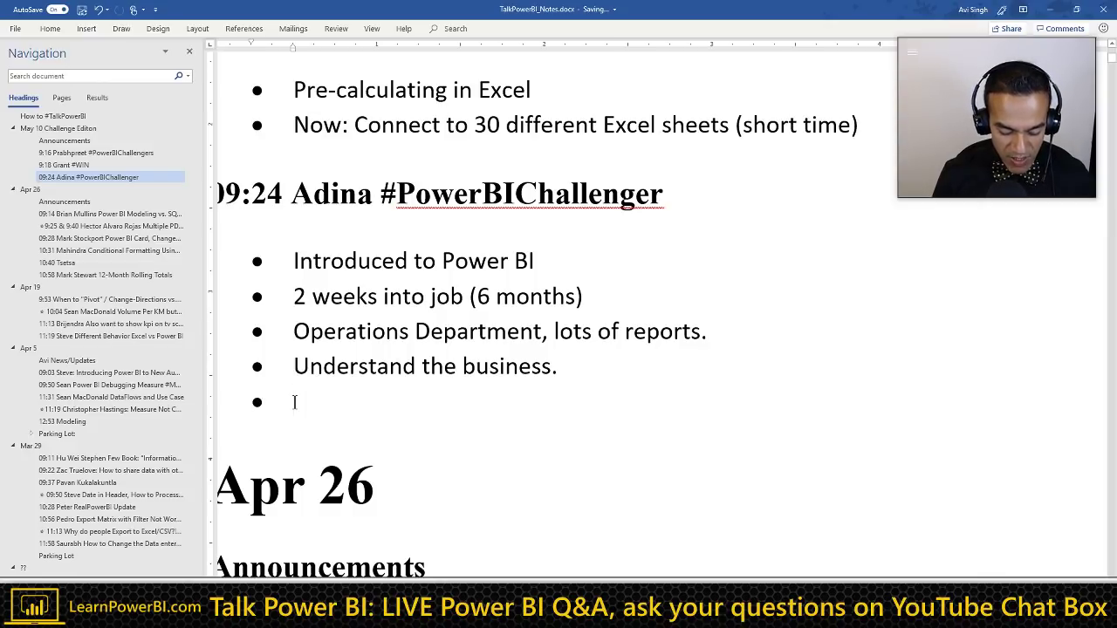
type("Lots of re")
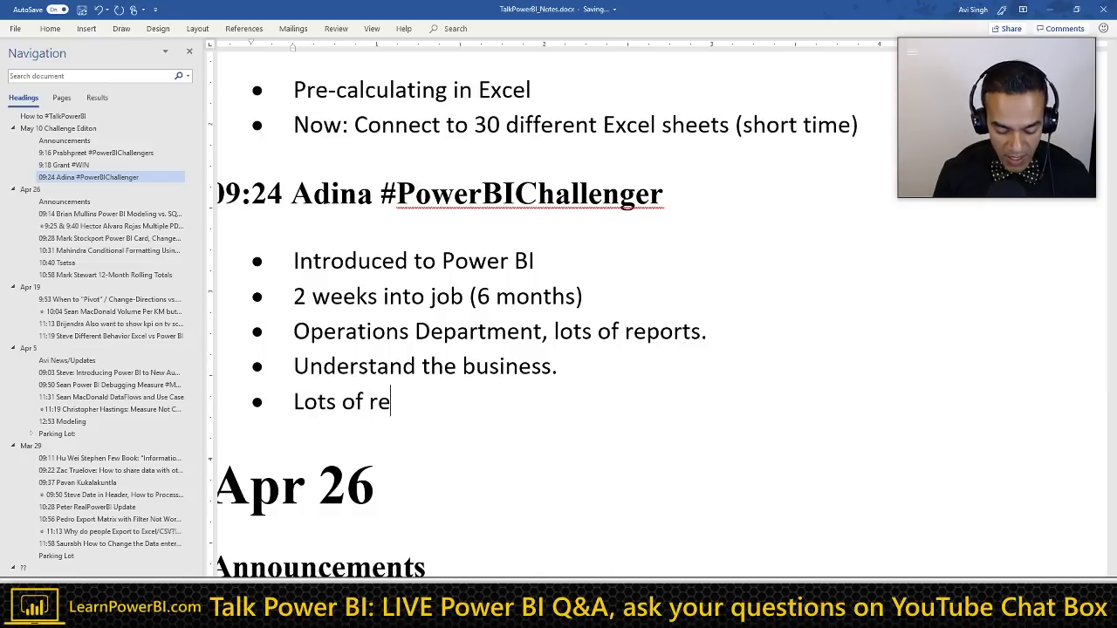
type("ports -")
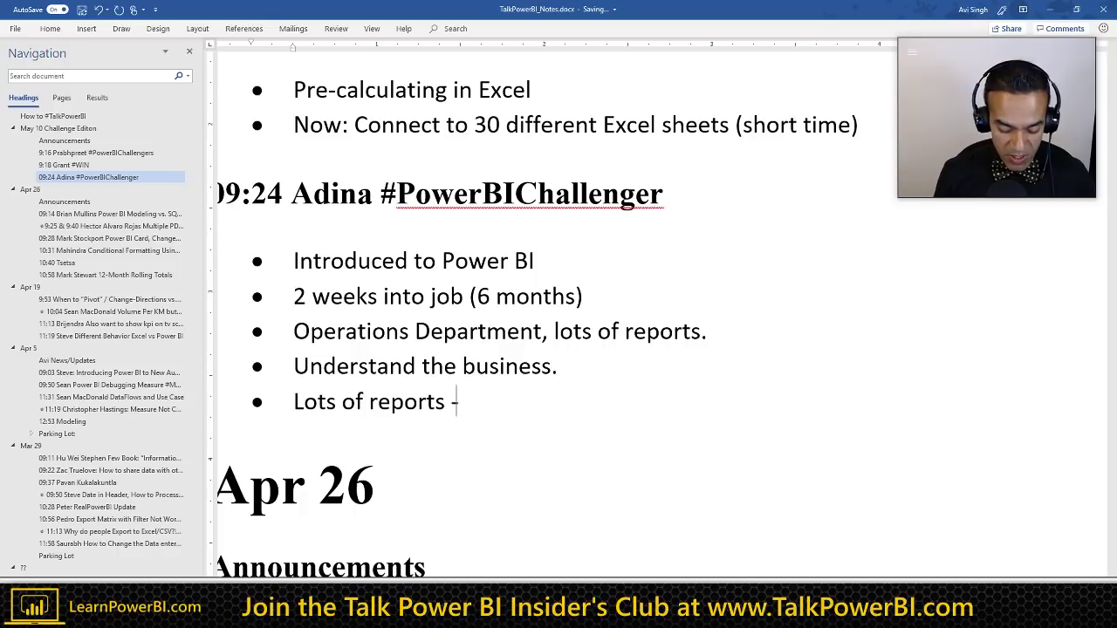
type(" Important, Usage")
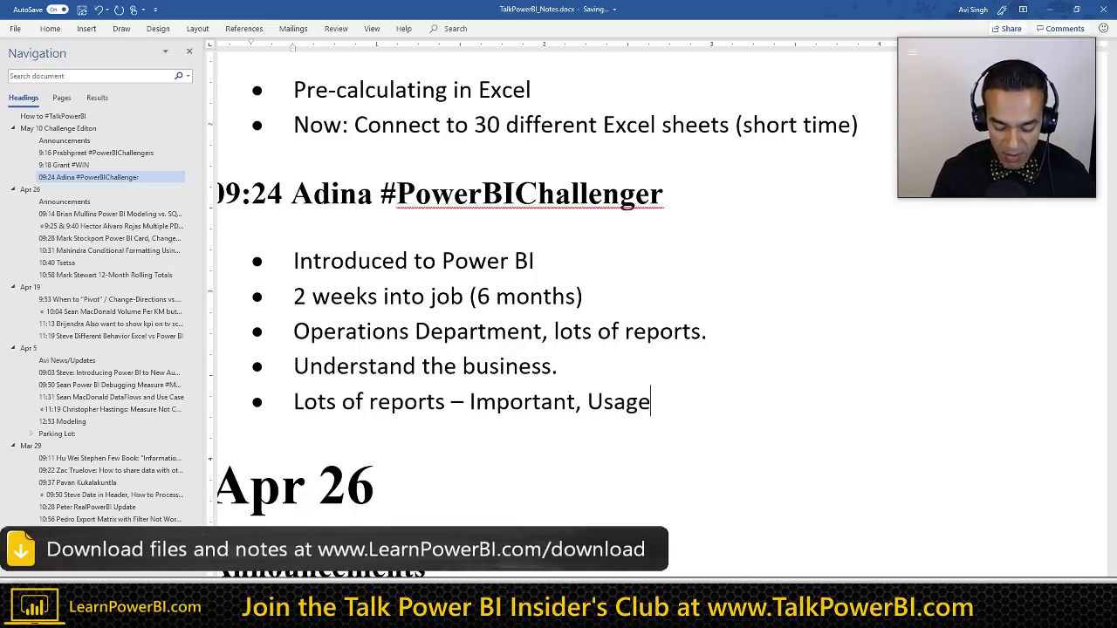
type("...")
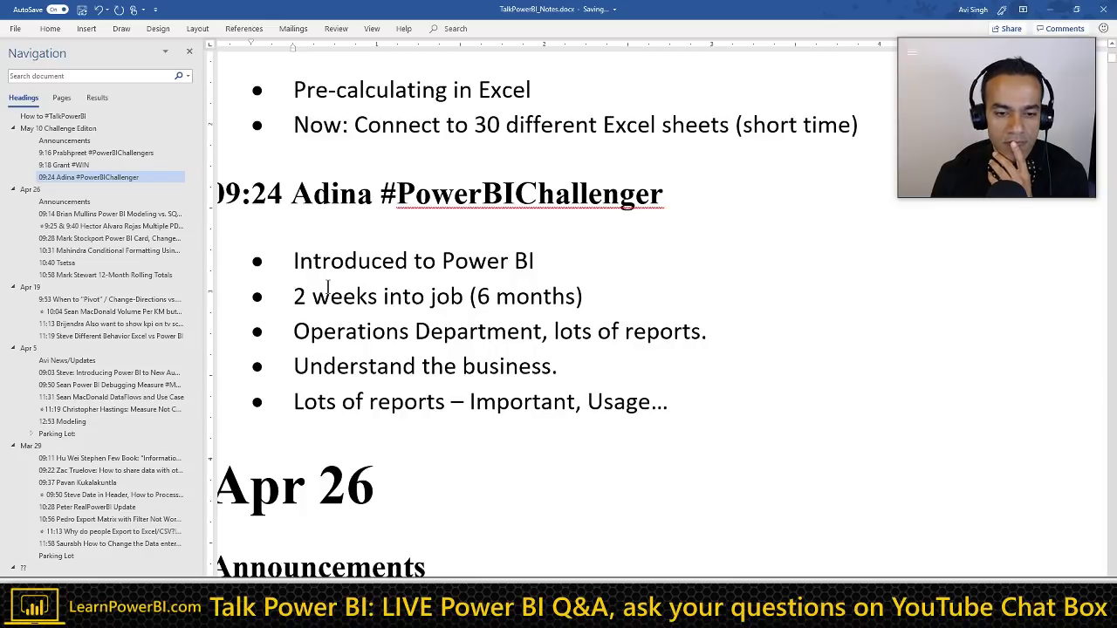
scroll(327, 289, "down", 2)
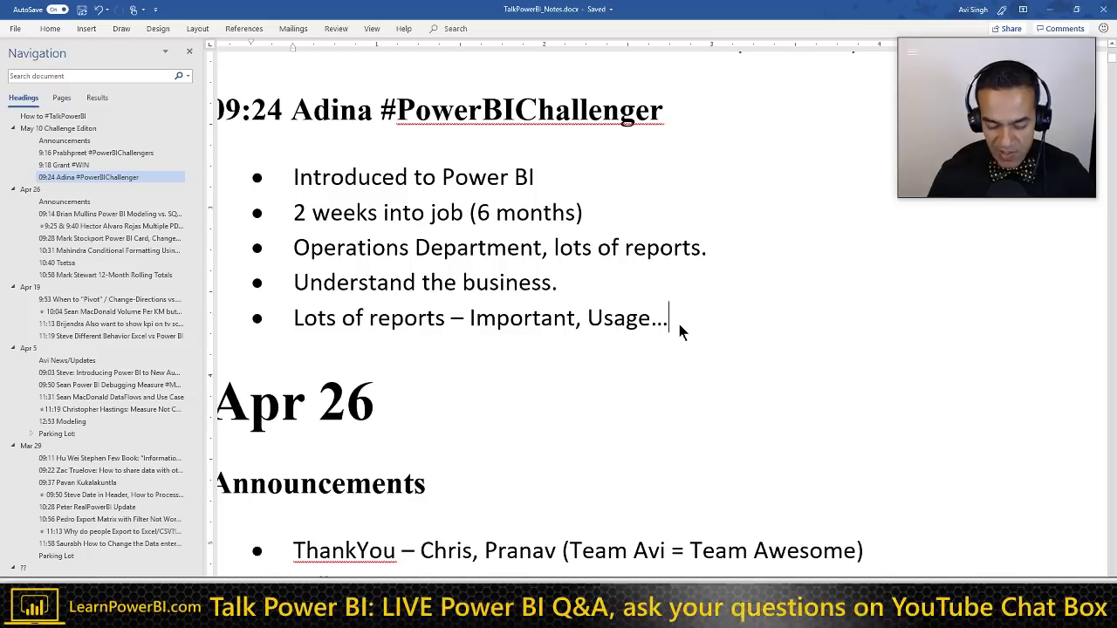
Step: Add the bullet 'Time taking: Check with other people..' below the Usage note
key("Return")
type("Time ")
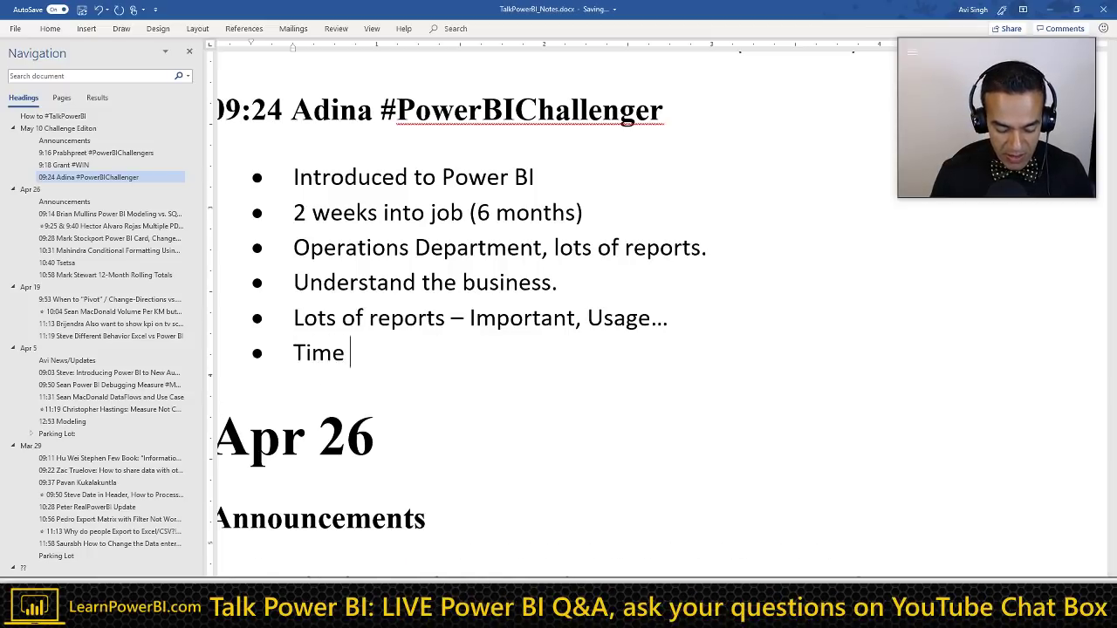
type("taking: ")
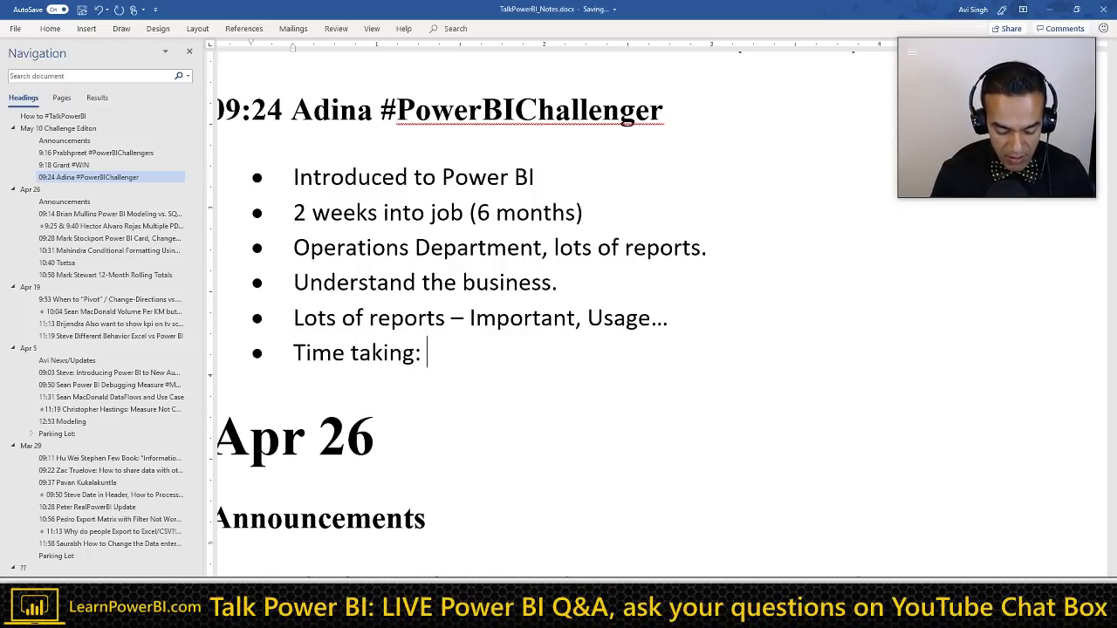
type("Check")
key("BackSpace")
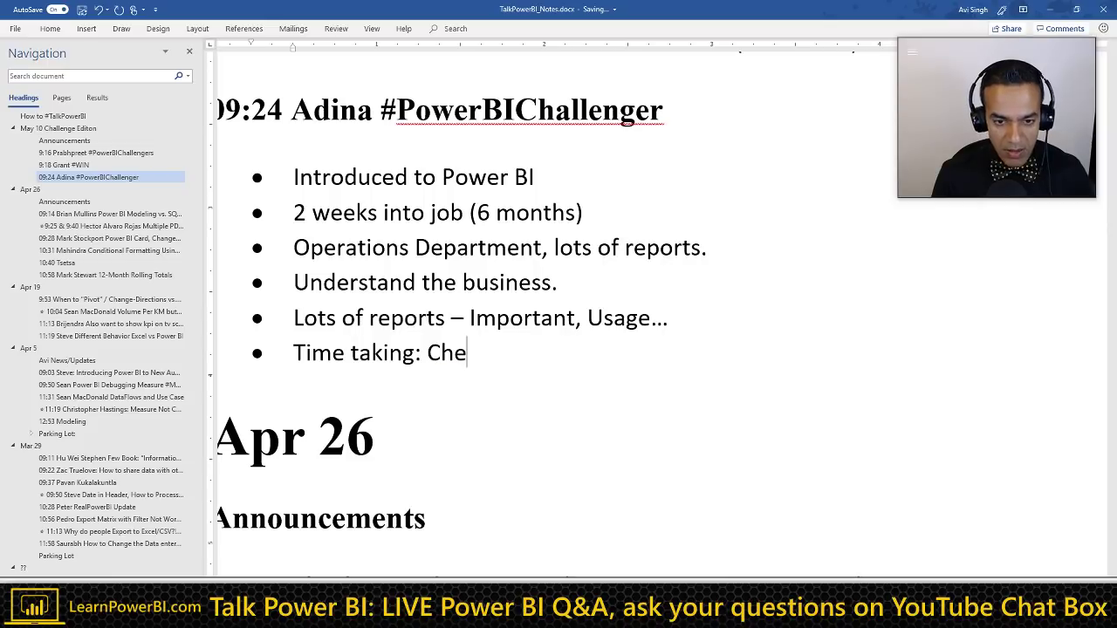
type("ck with other ")
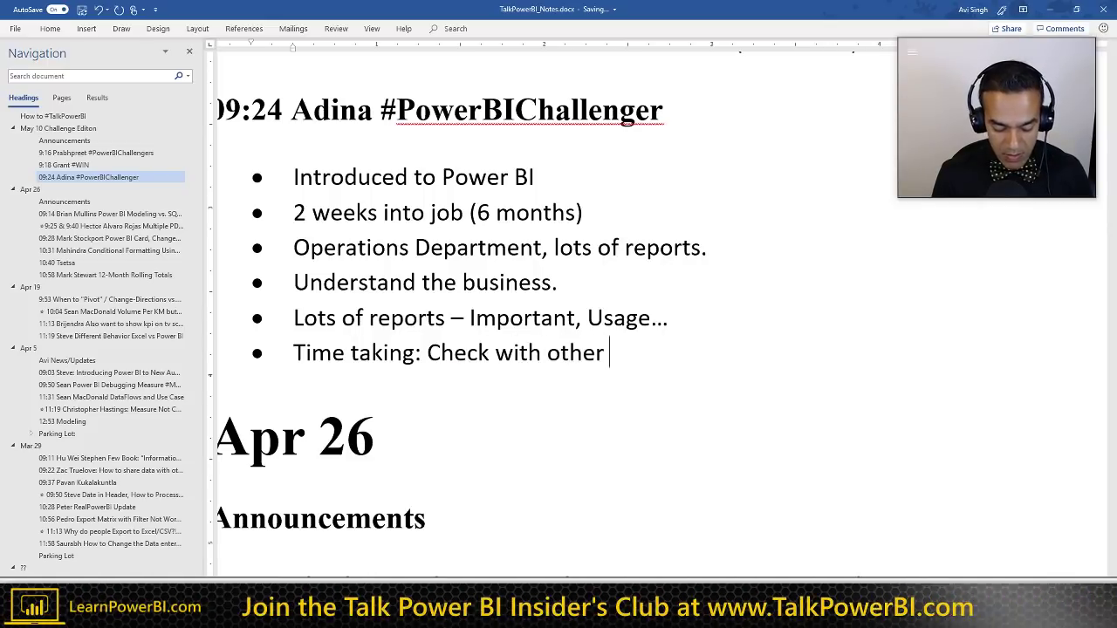
type("people..")
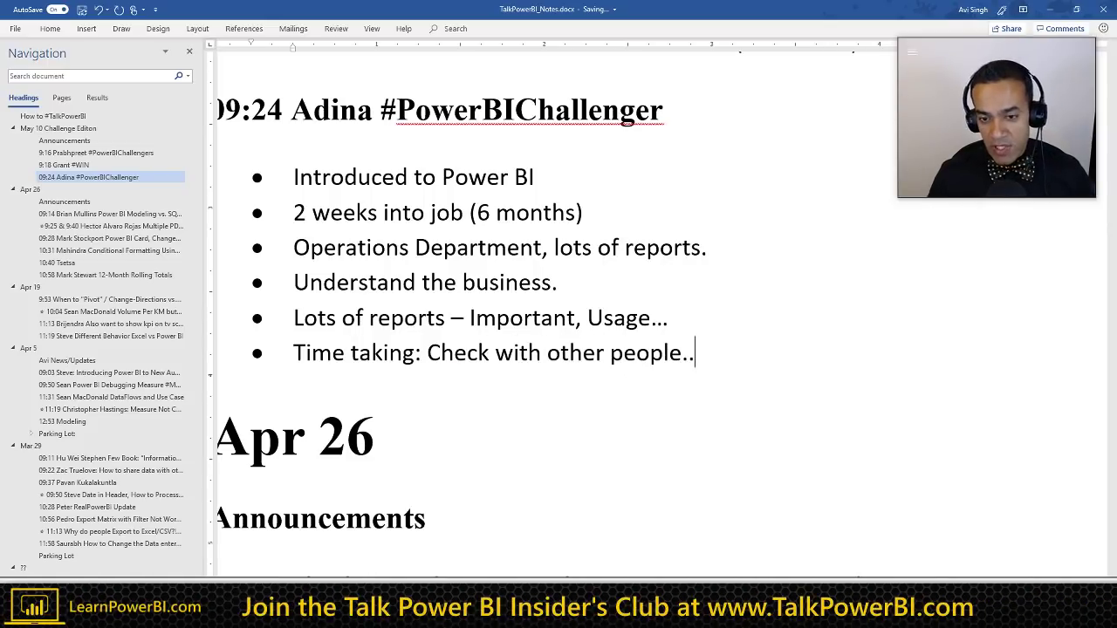
key("Up")
triple_click(678, 323)
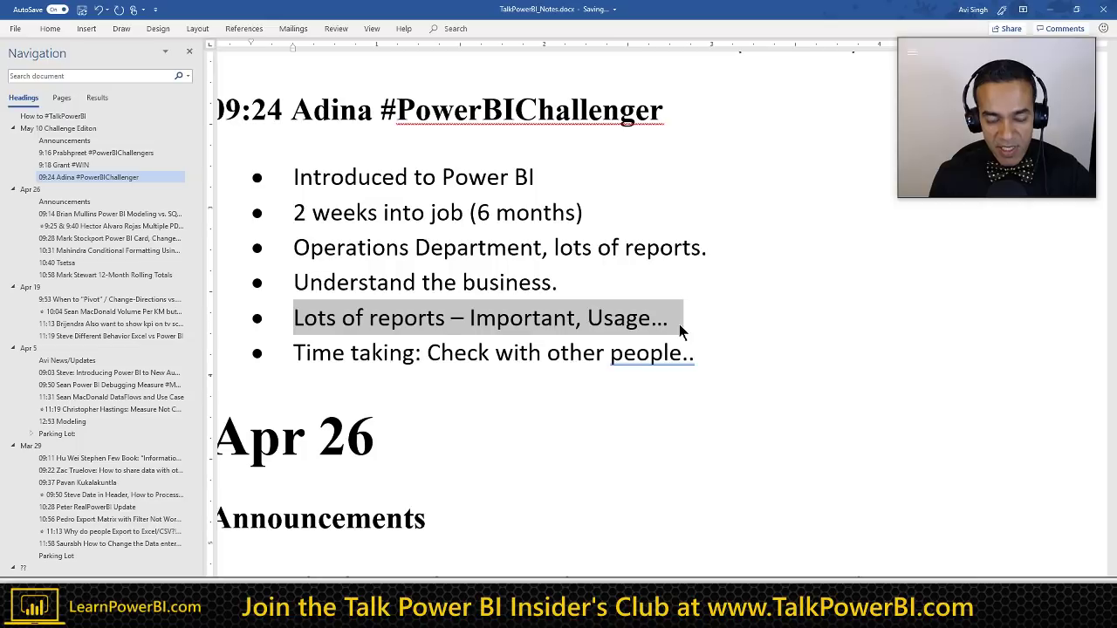
key("Right")
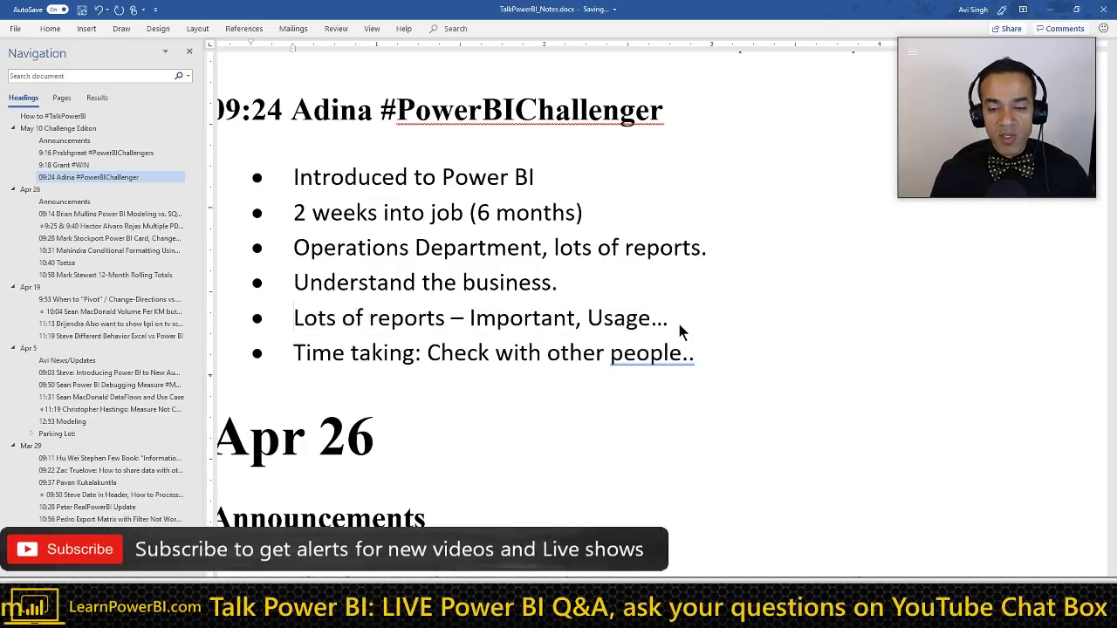
key("Left")
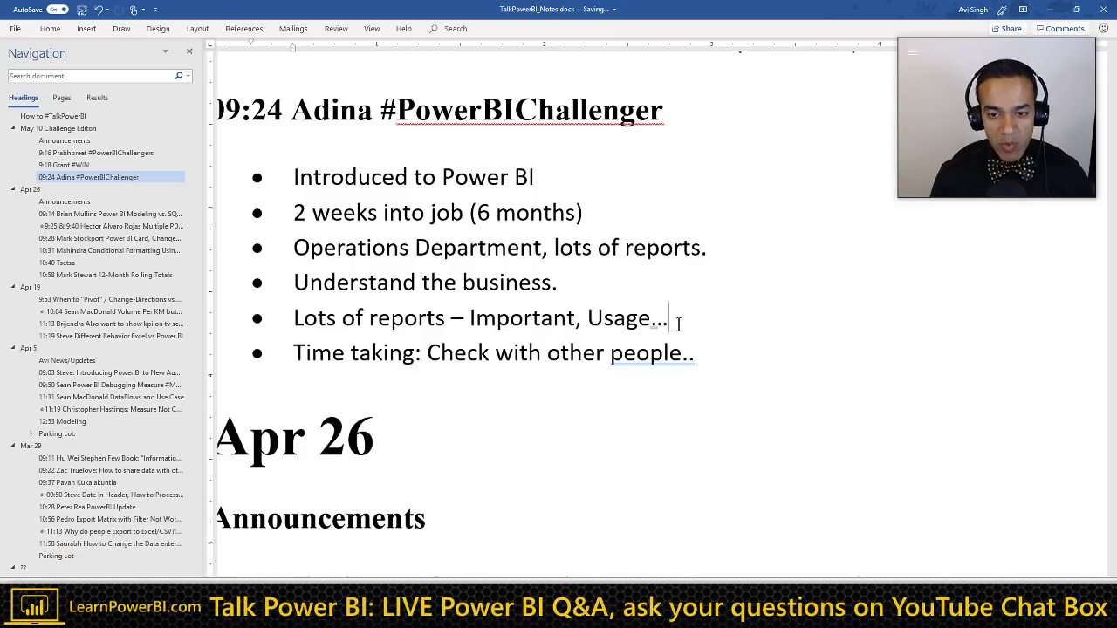
Step: Add a sub-bullet '600 Reports => Power BI' under the Usage note
key("Return")
key("Tab")
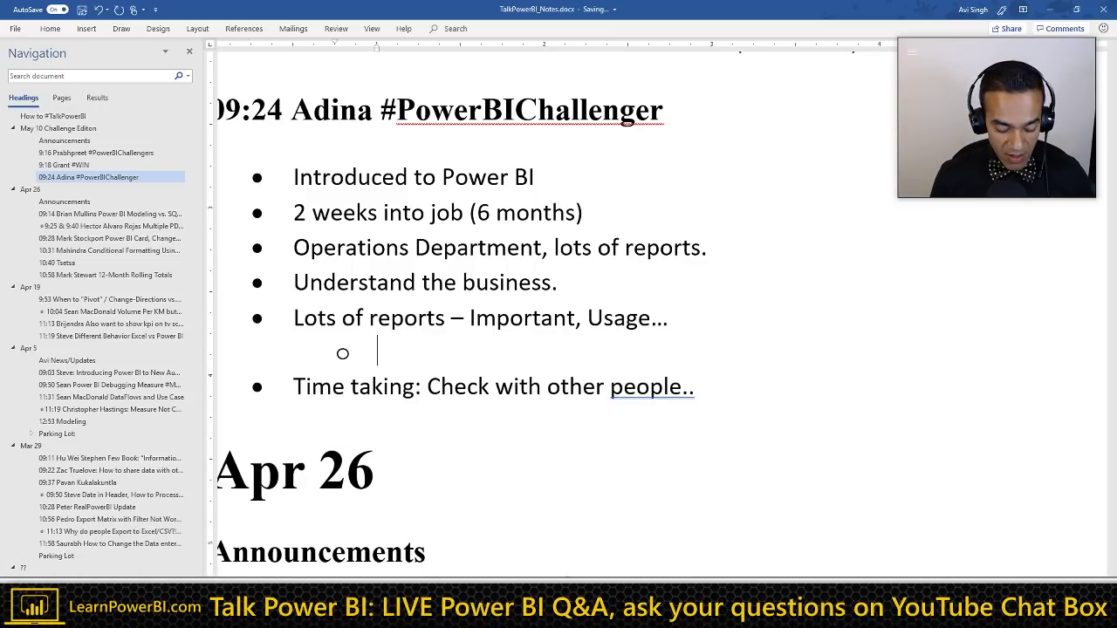
type("600 ")
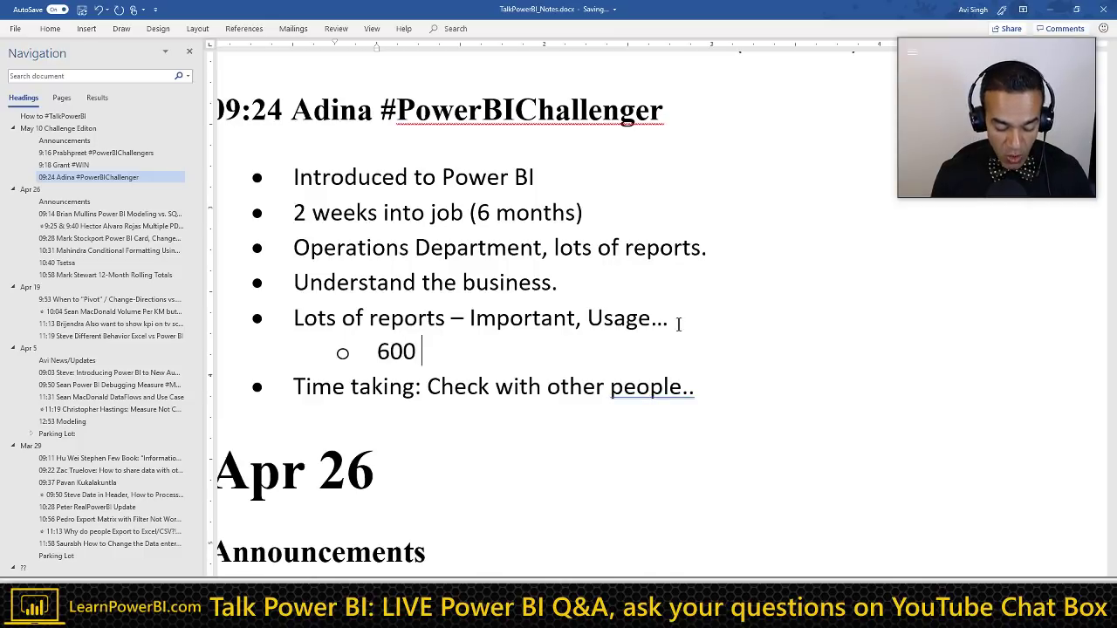
type("Reports")
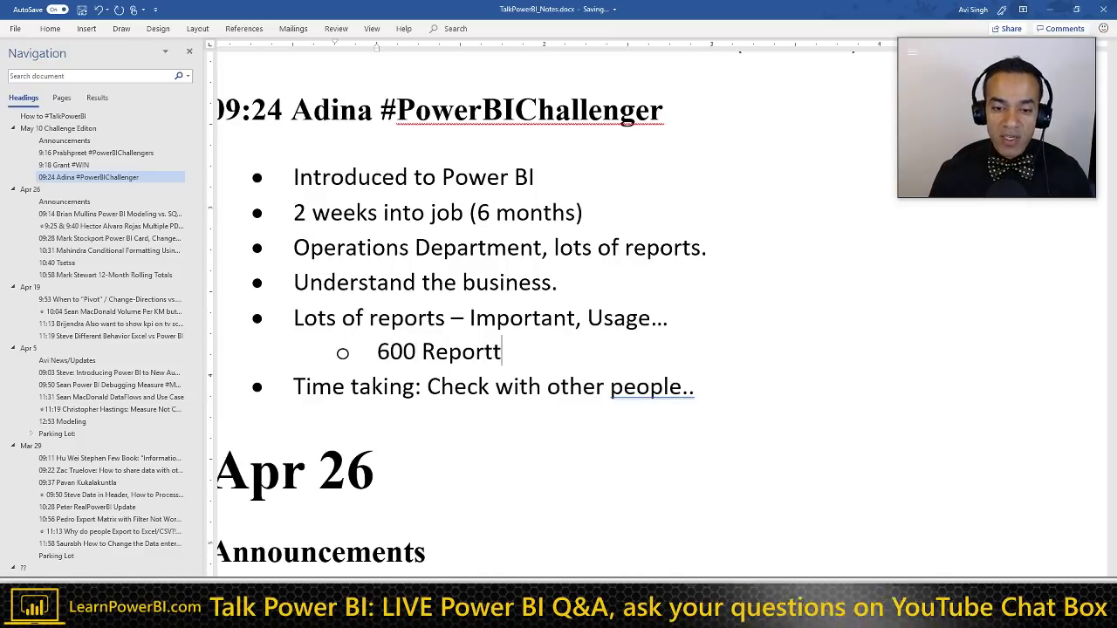
type(" =")
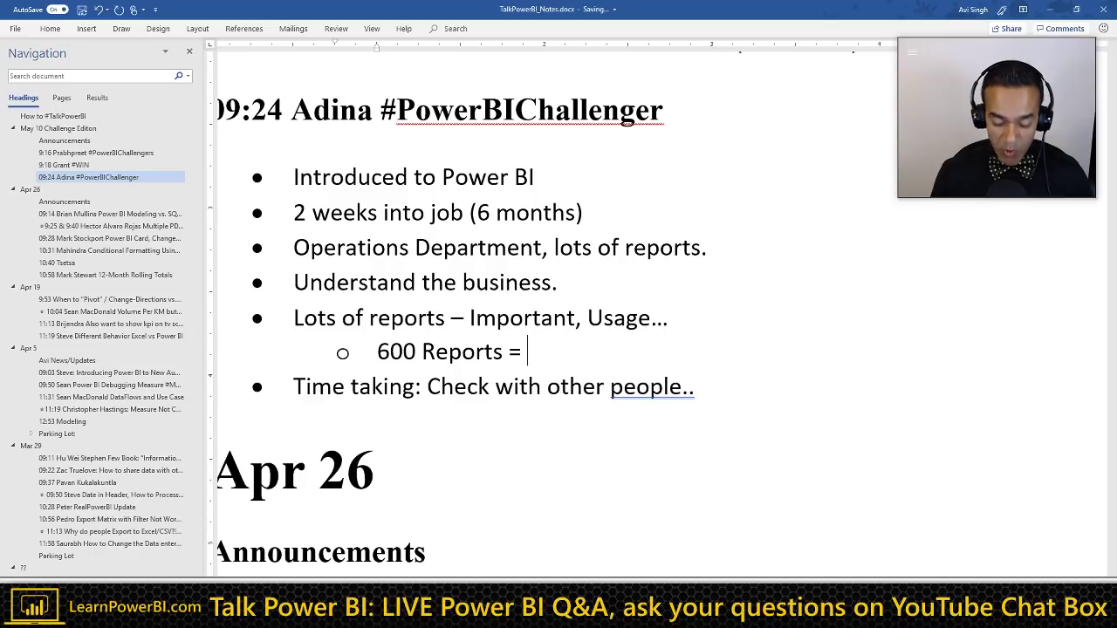
key("BackSpace")
type("=> ")
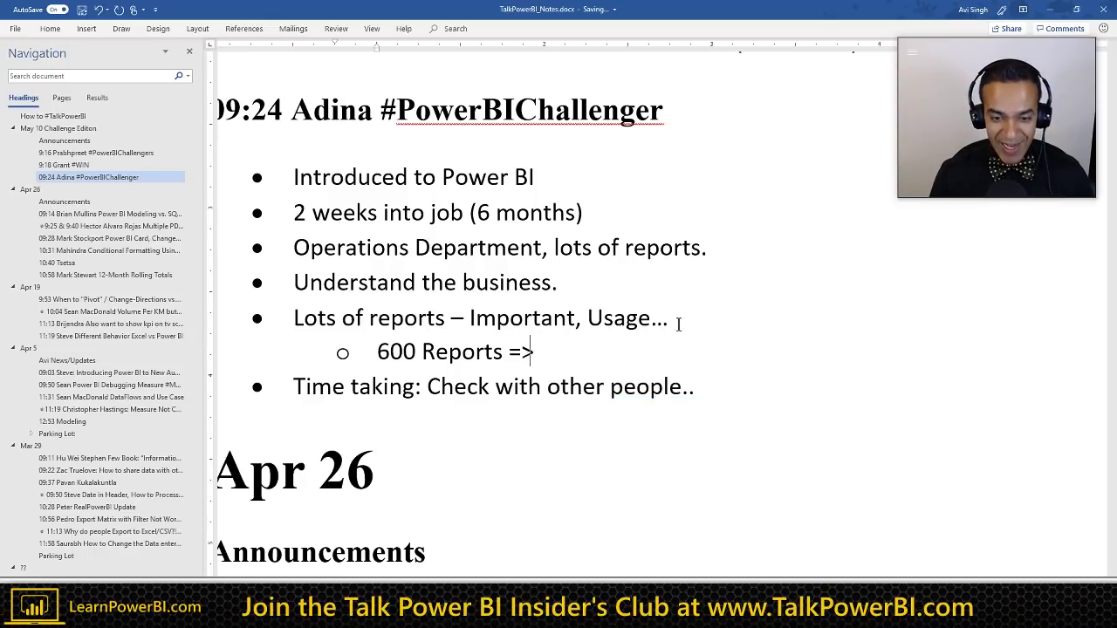
type("Power BI")
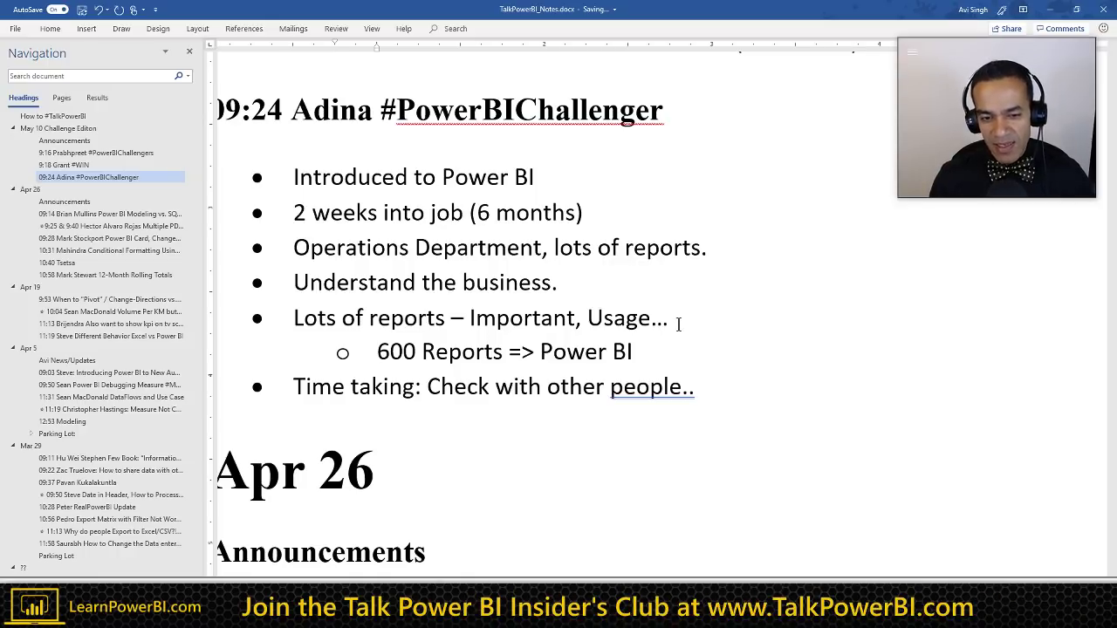
key("Home")
key("ctrl+shift+Right")
key("ctrl+shift+Right")
key("ctrl+shift+Right")
key("ctrl+shift+Left")
key("ctrl+shift+Left")
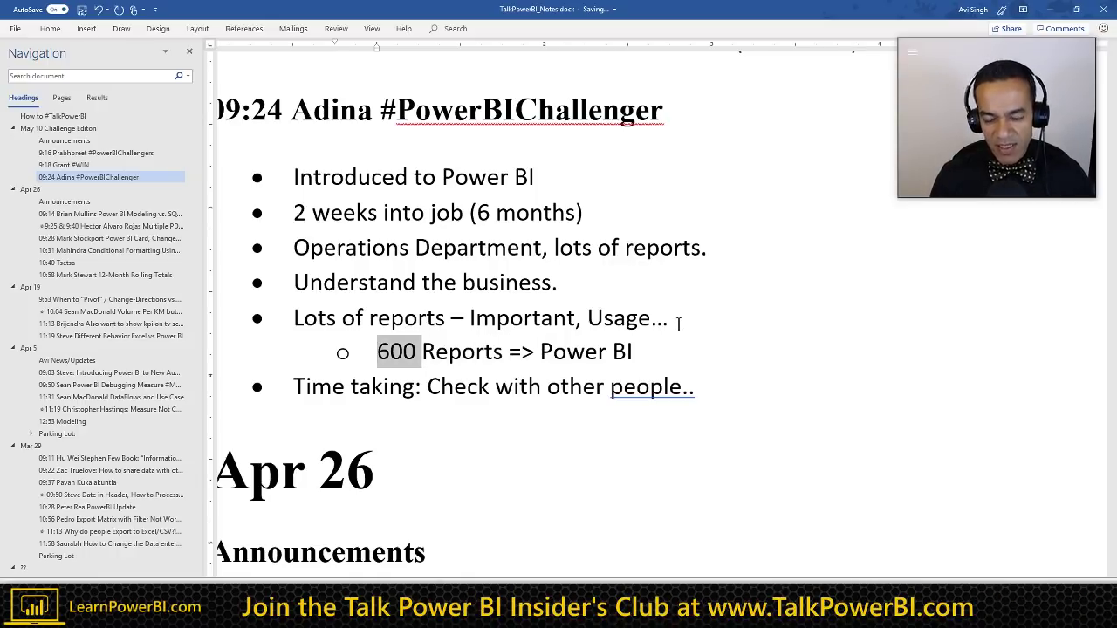
key("ctrl+shift+Right")
key("End")
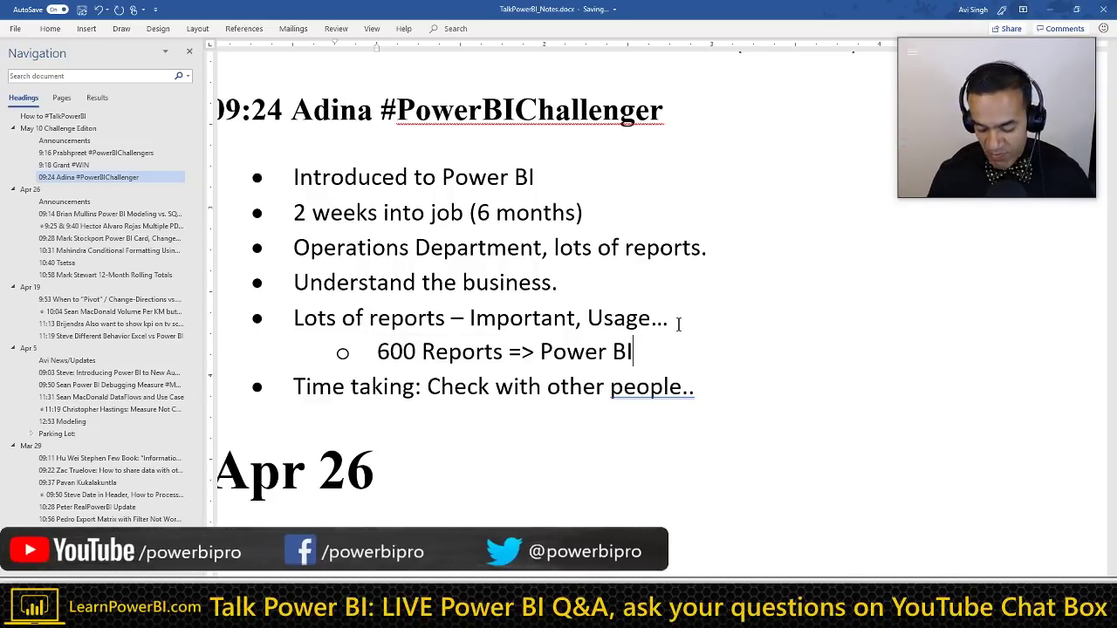
Step: Add a second sub-bullet '2 Years ETL/DW' below '600 Reports => Power BI'
key("Return")
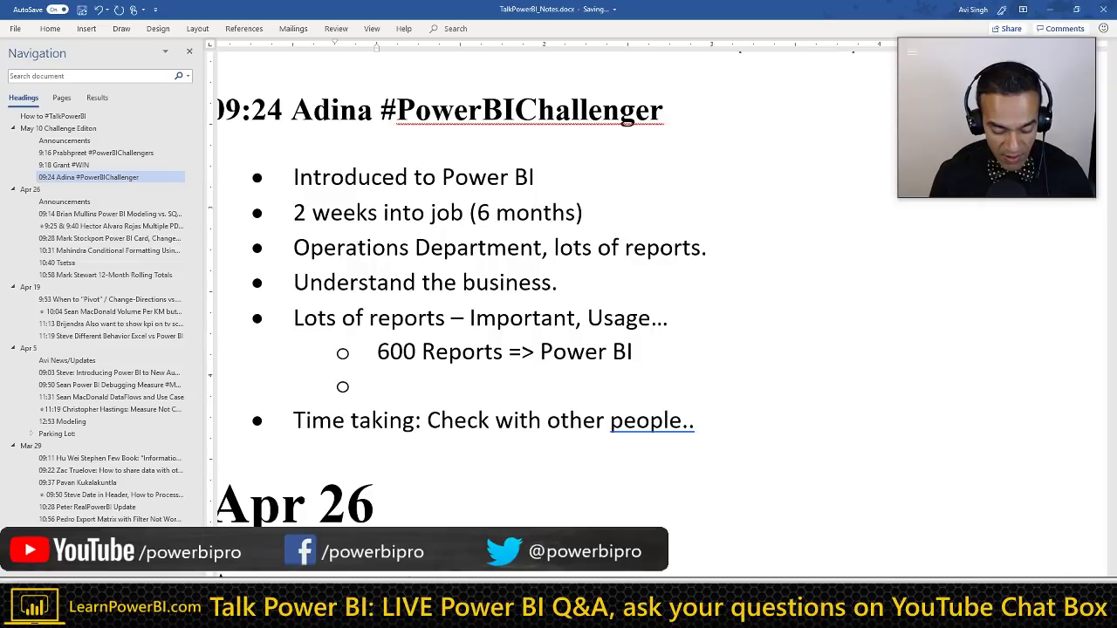
type("2 Years")
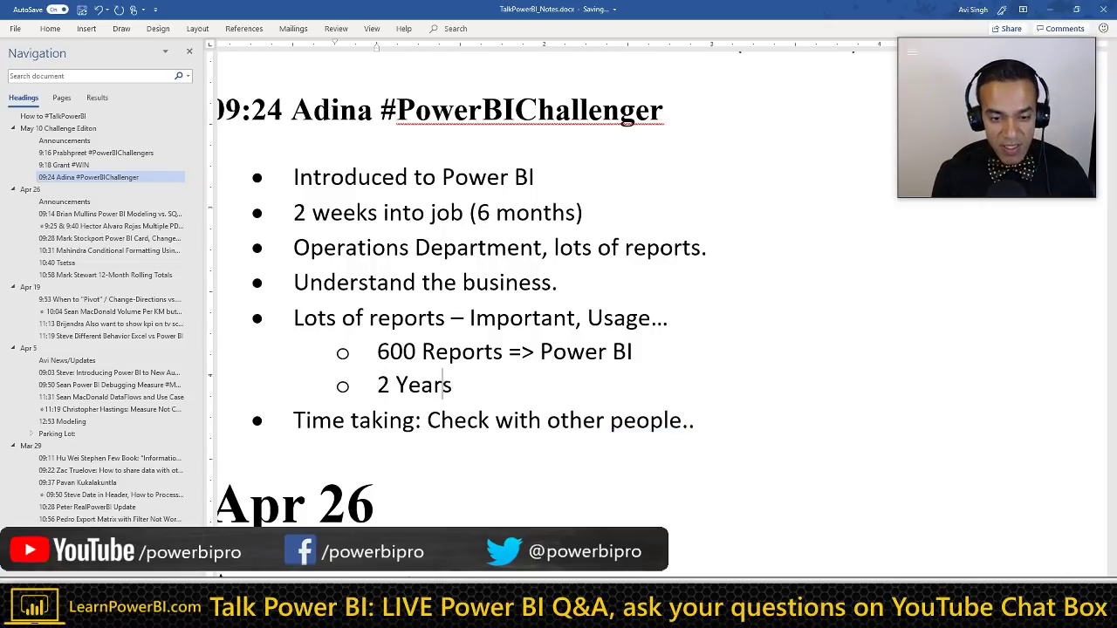
type(" ETL/DW")
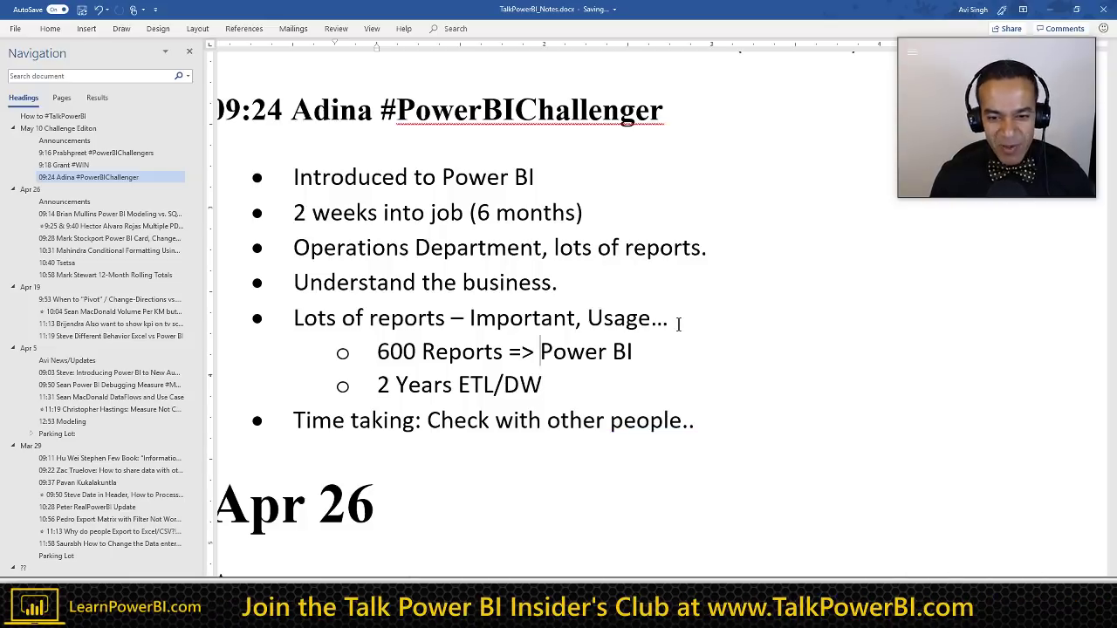
key("Home")
key("shift+Up")
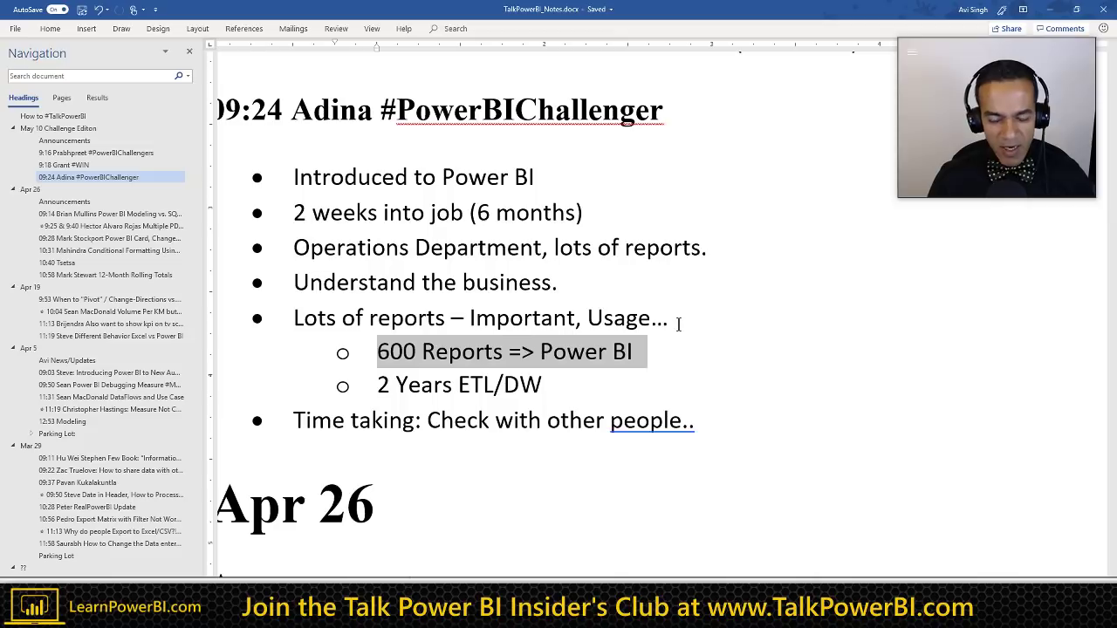
key("End")
key("Down")
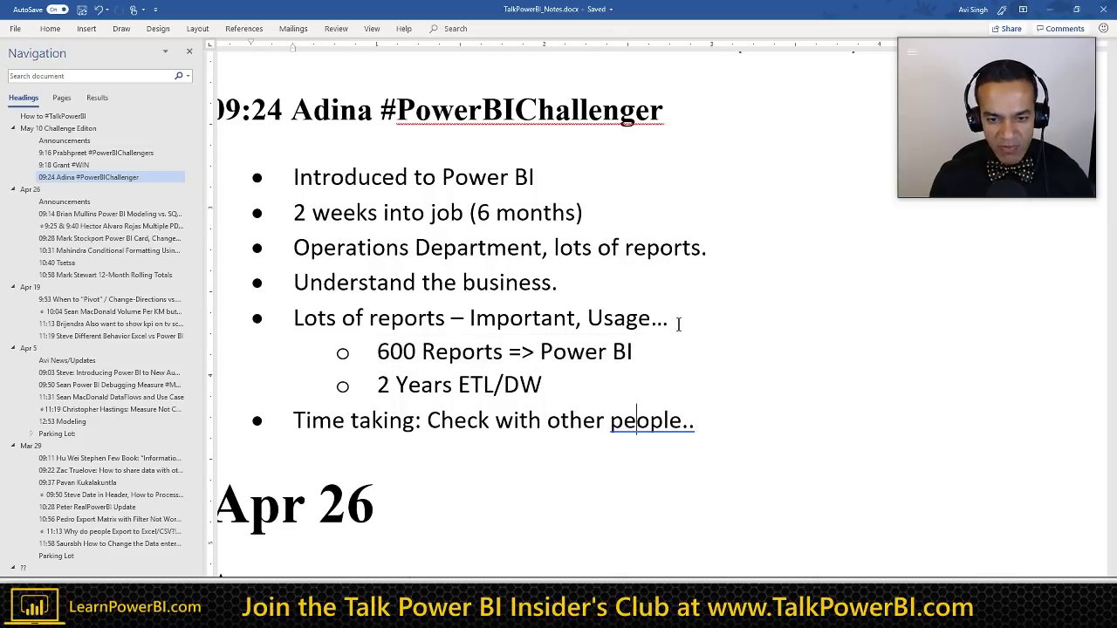
key("Up")
key("Up")
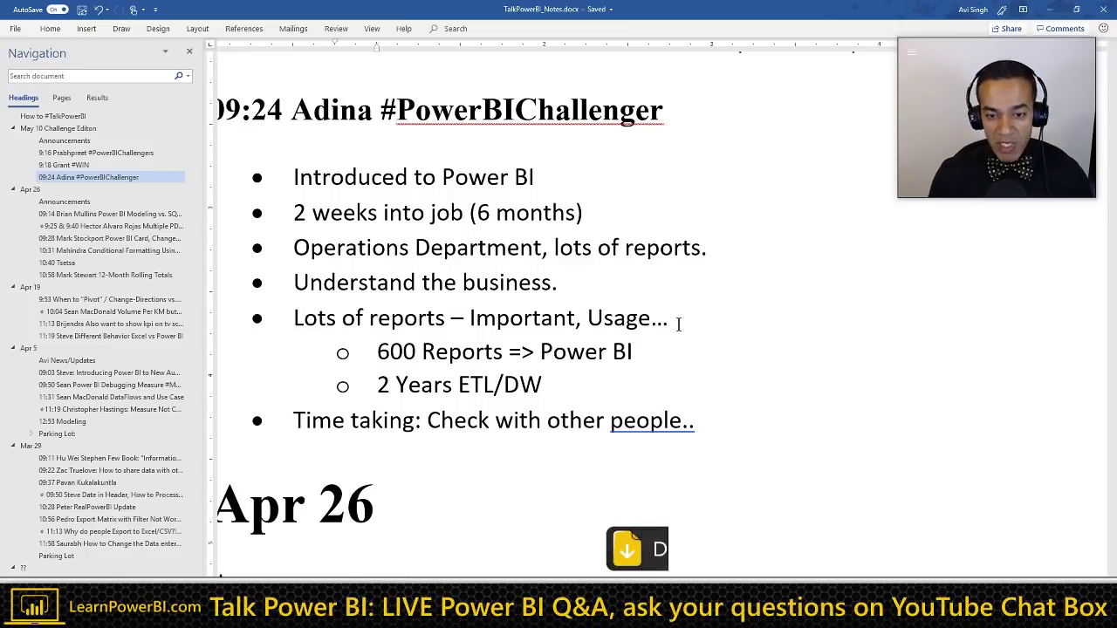
Step: Add a third sub-bullet 'Power BI => “Export to Excel” / Just give me a Table.' below '2 Years ETL/DW'
key("Down")
key("Return")
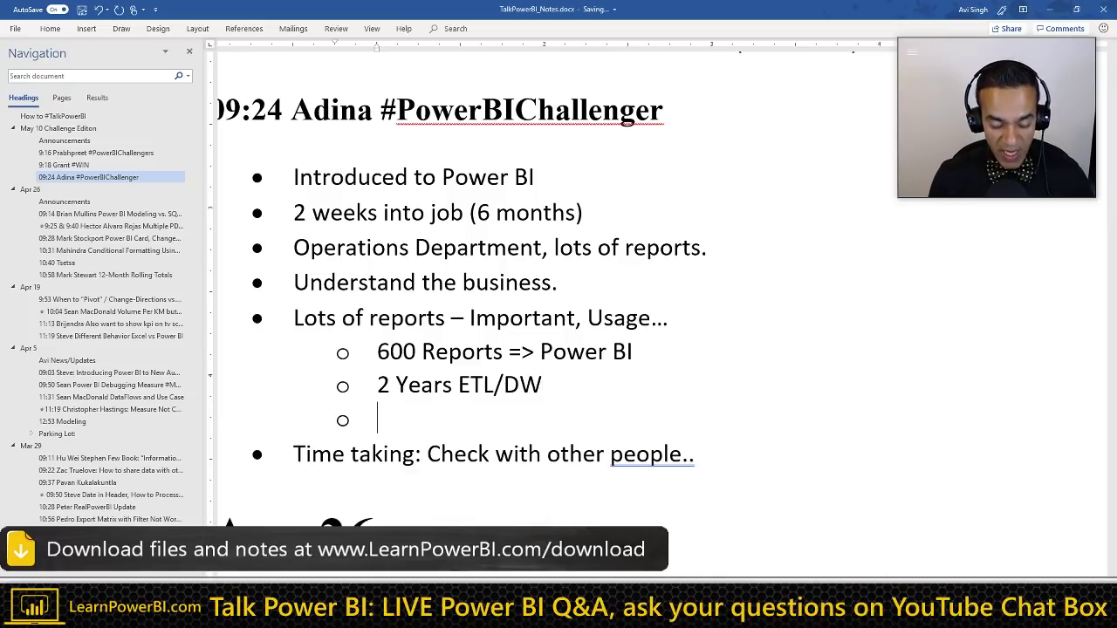
type("\"Export")
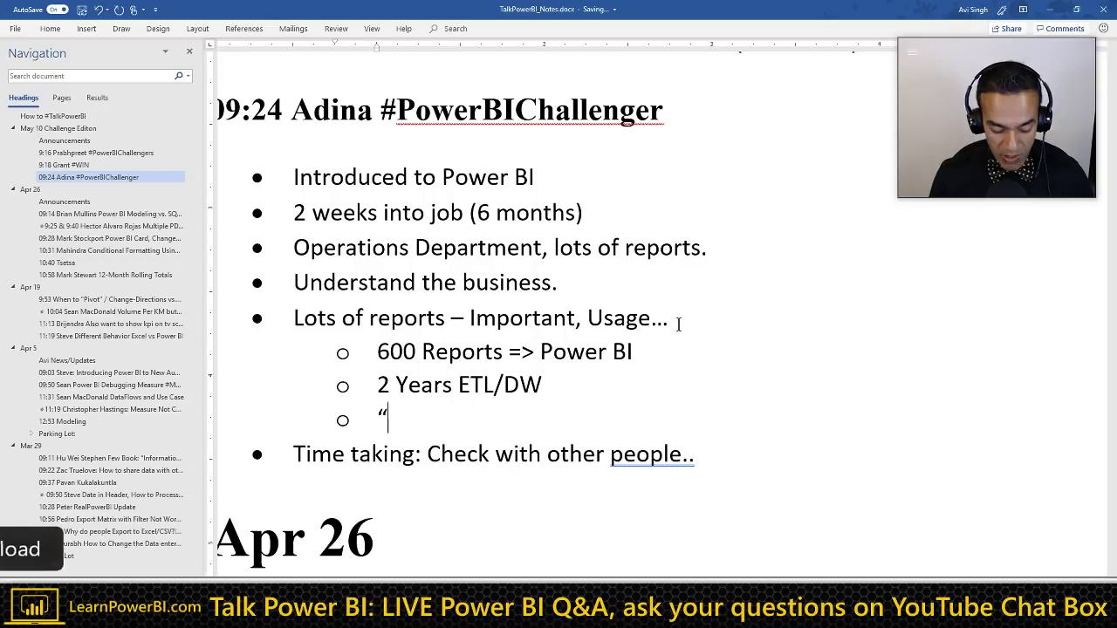
type("Excel”")
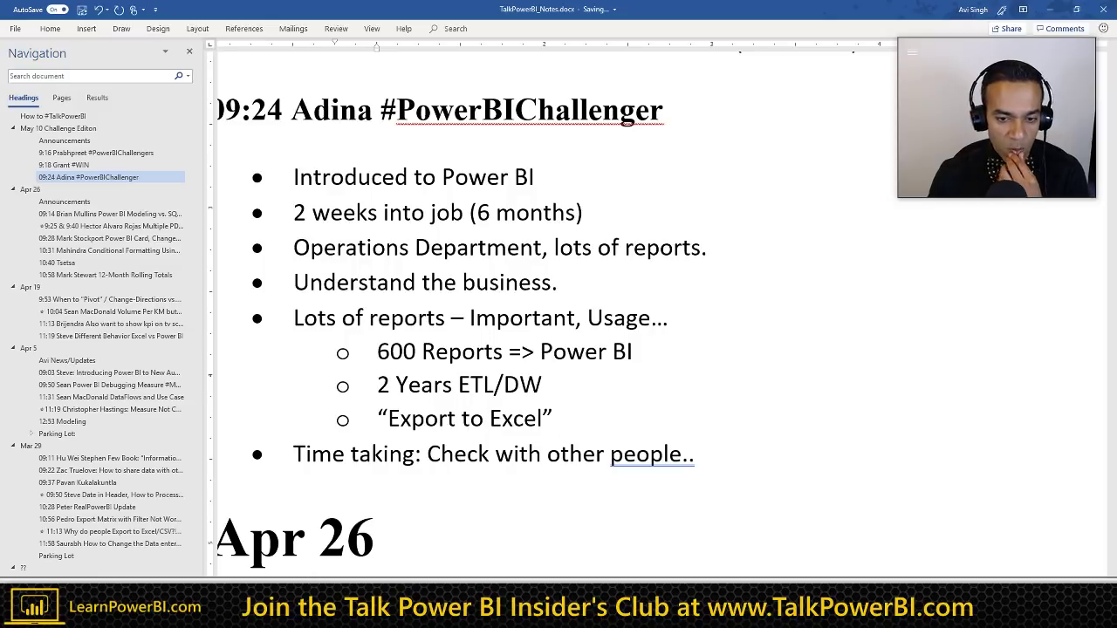
left_click(378, 419)
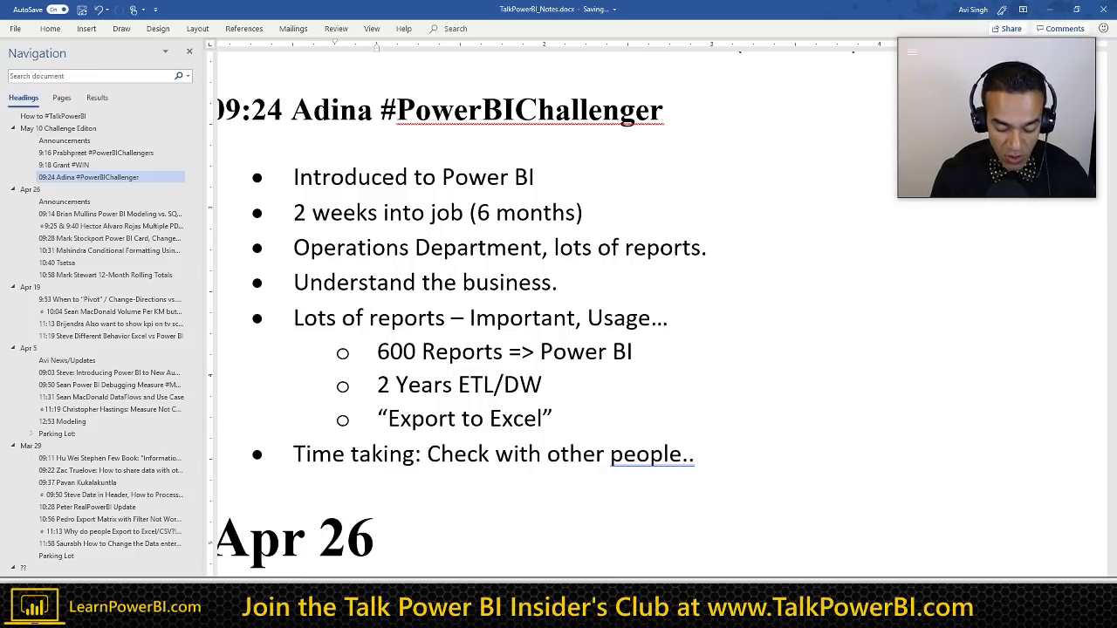
type("Power")
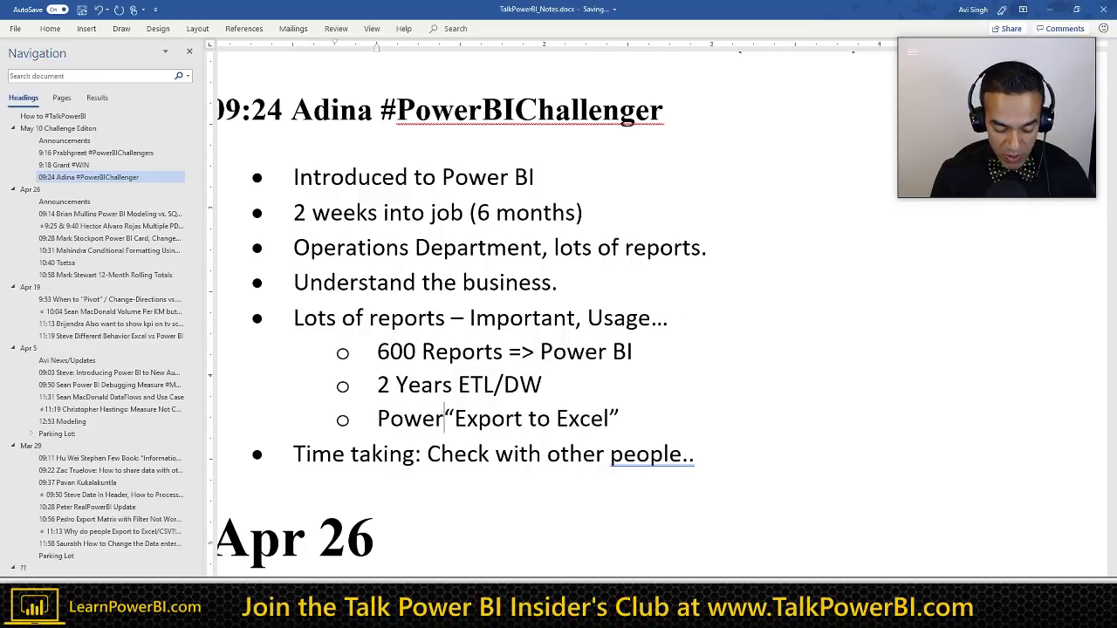
type(" BI =>")
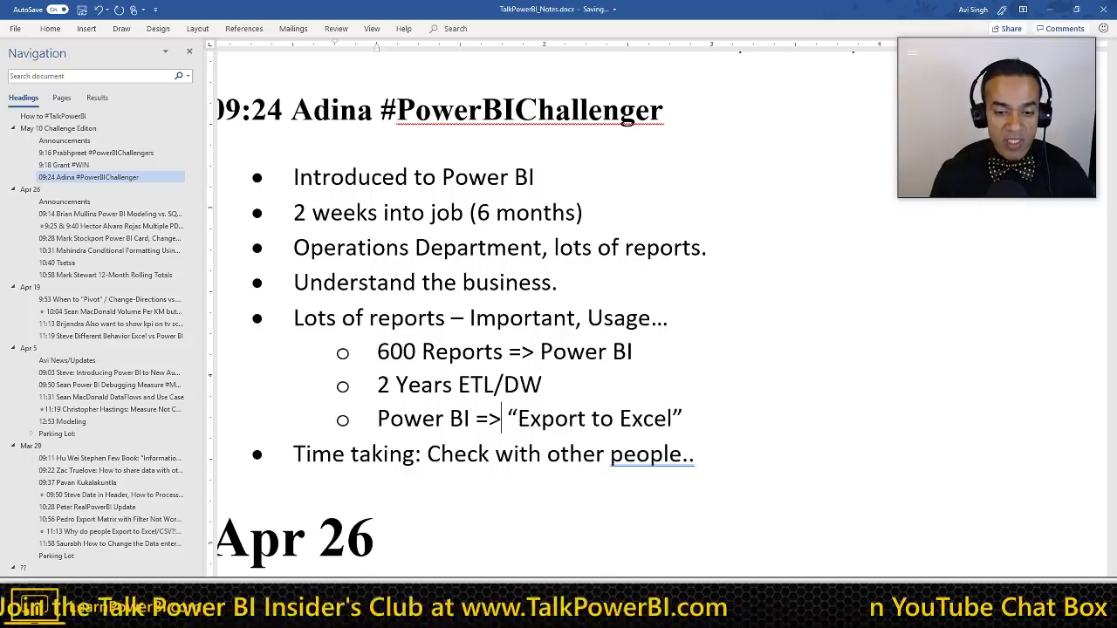
key("Right")
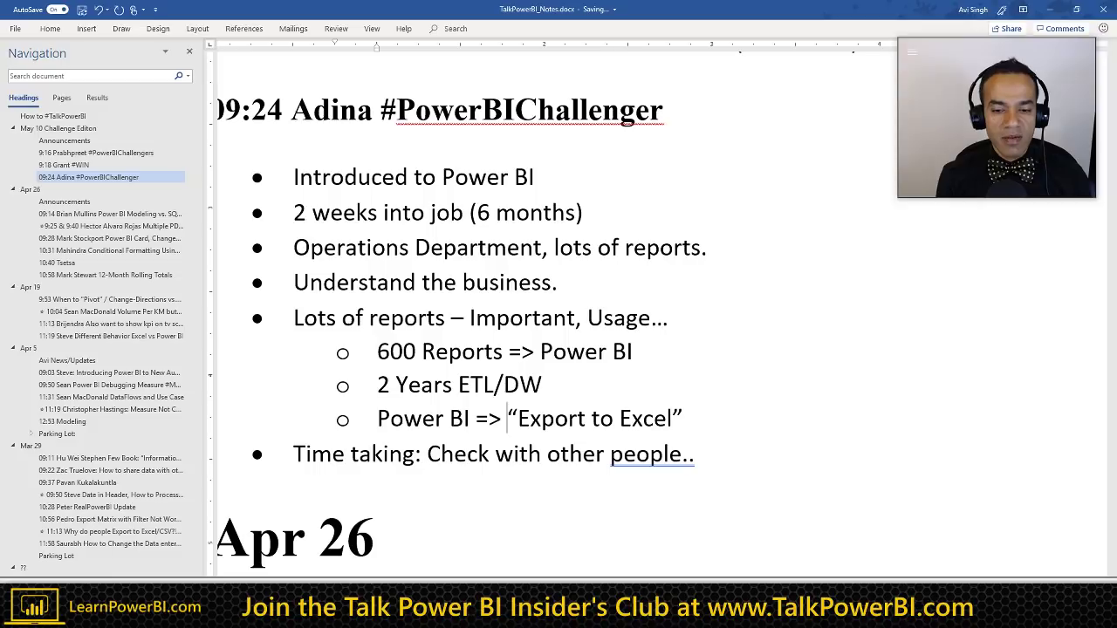
left_click(683, 419)
type("/")
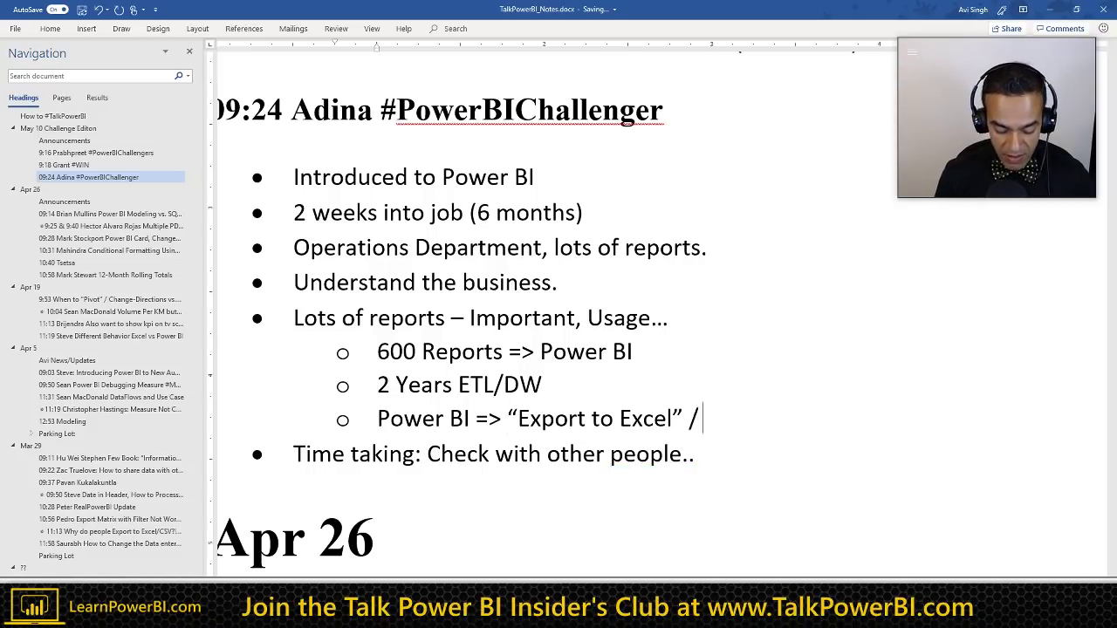
type(" Just give ")
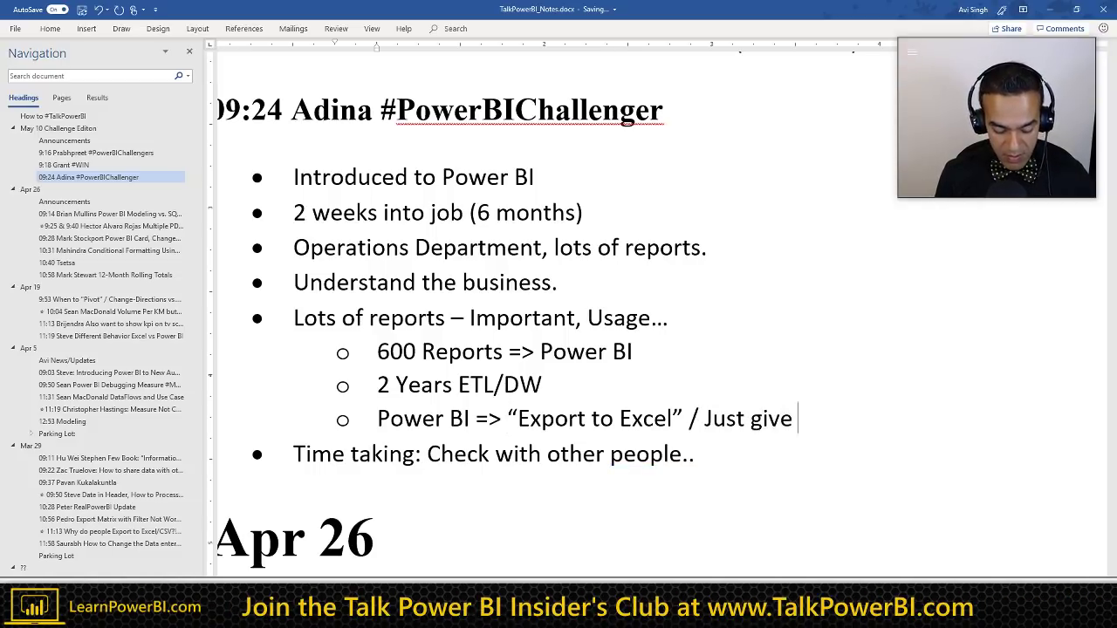
type("me a Table.")
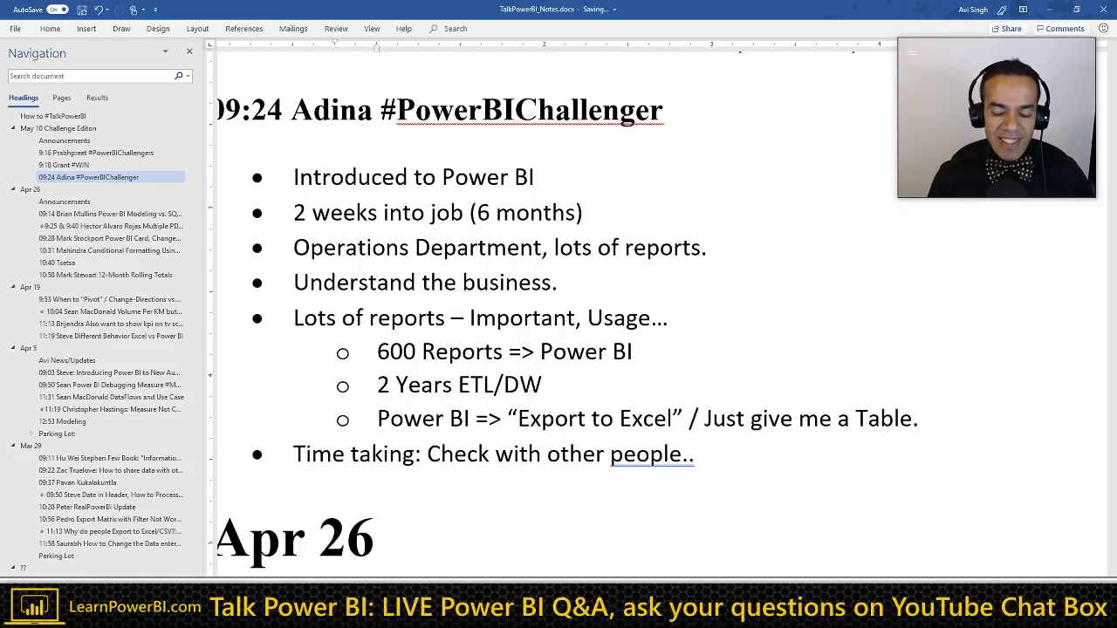
Step: Delete the period after 'Table' in the Export to Excel sub-bullet
key("shift+Home")
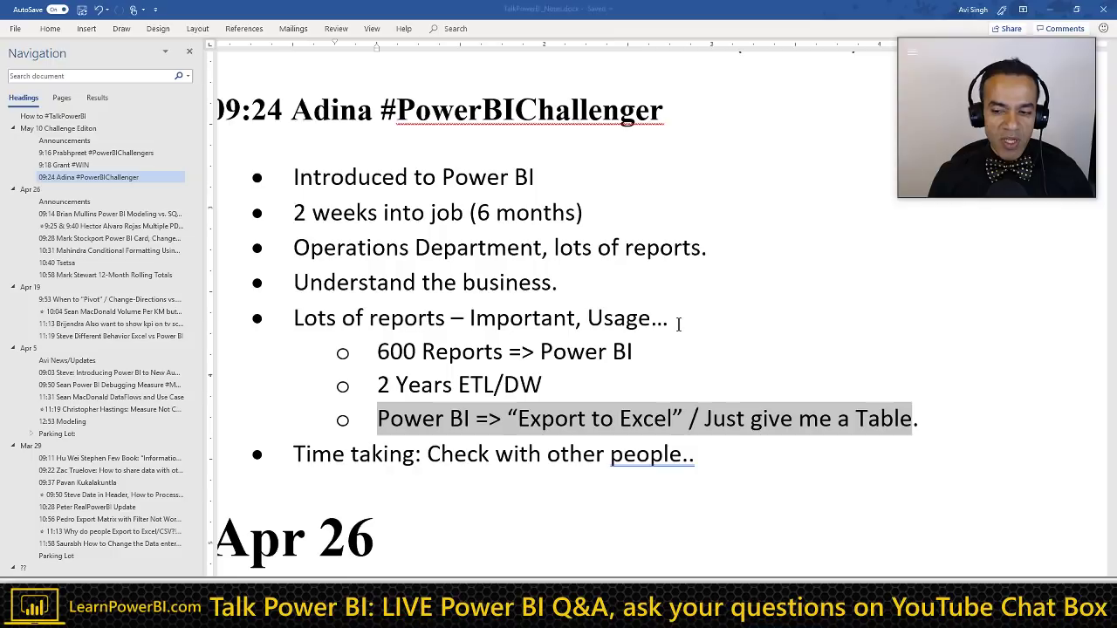
key("Right")
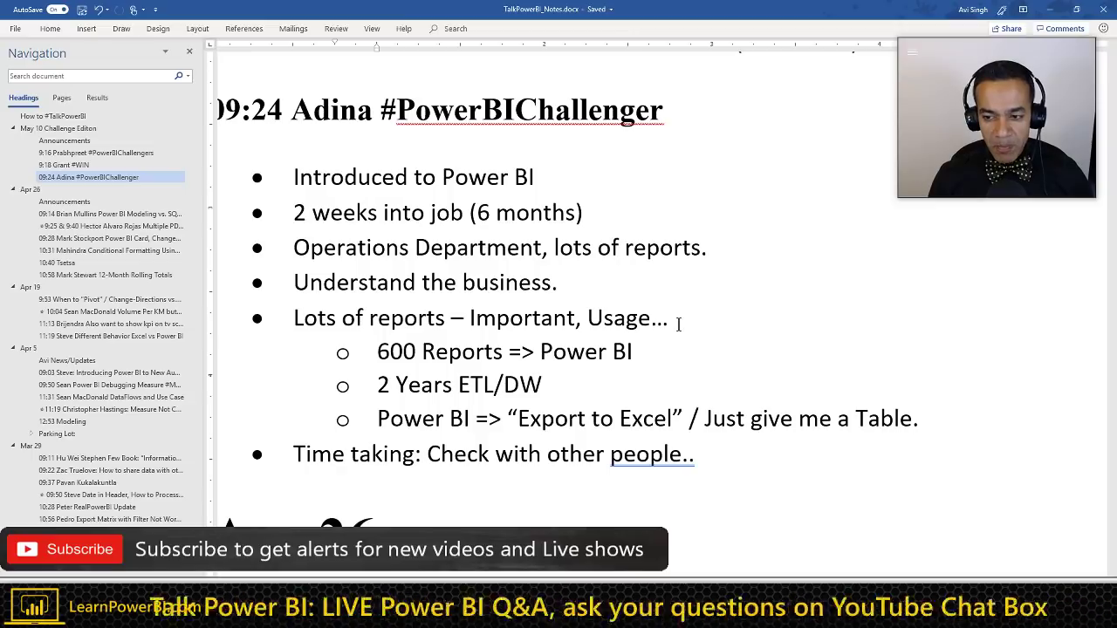
key("Delete")
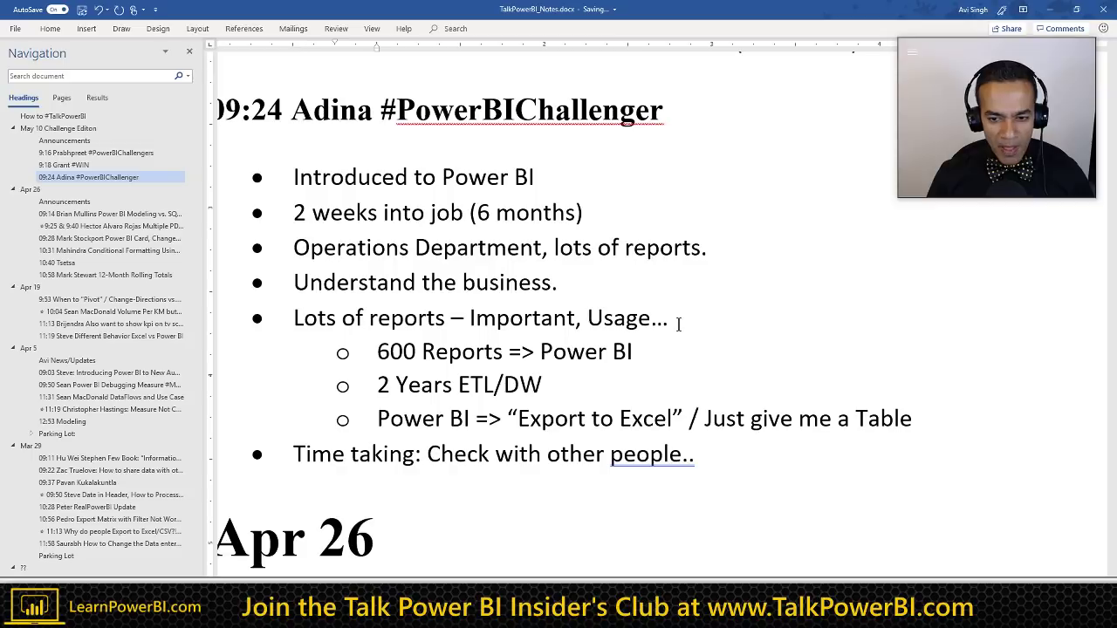
Step: Add a third dot so the Time taking bullet ends 'people...'
key("ctrl+shift+Left")
key("ctrl+shift+Left")
key("ctrl+shift+Left")
key("ctrl+shift+Left")
key("ctrl+shift+Left")
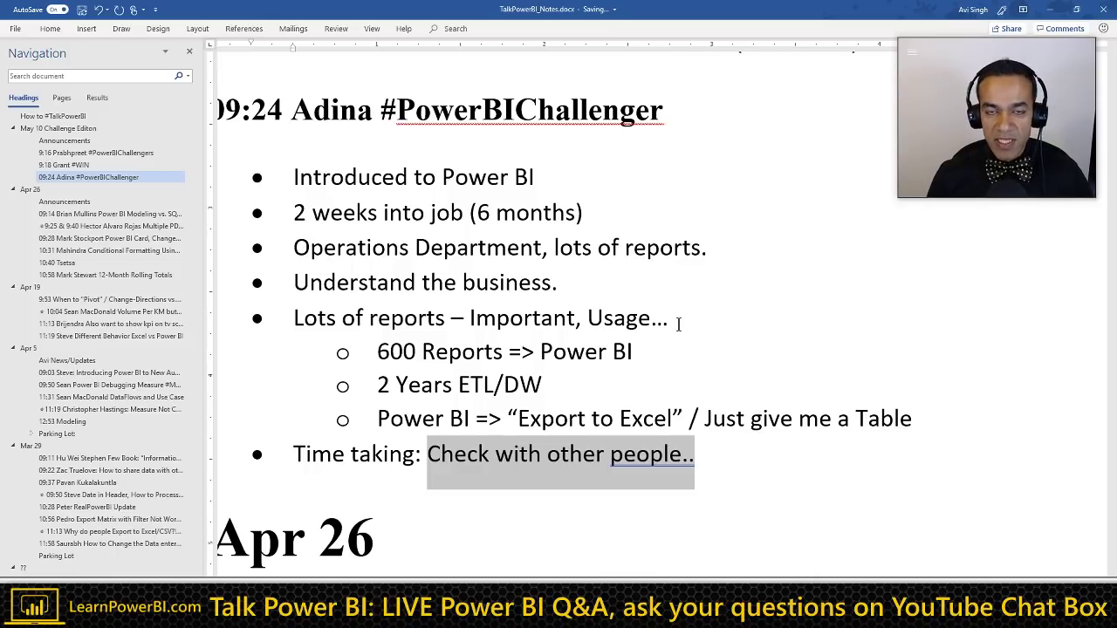
key("Up")
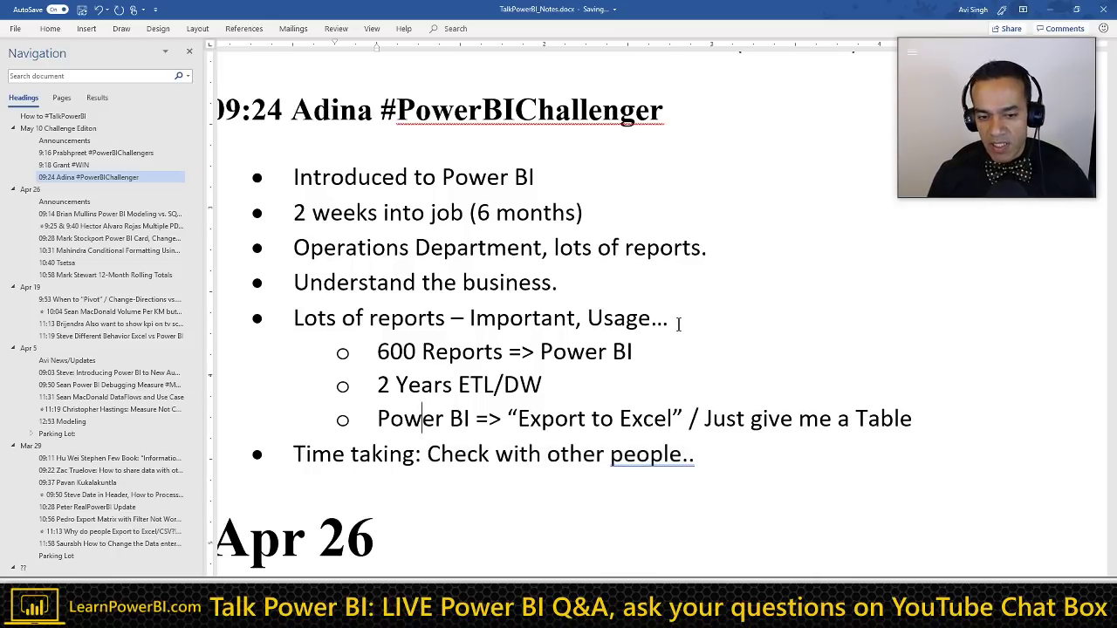
key("Down")
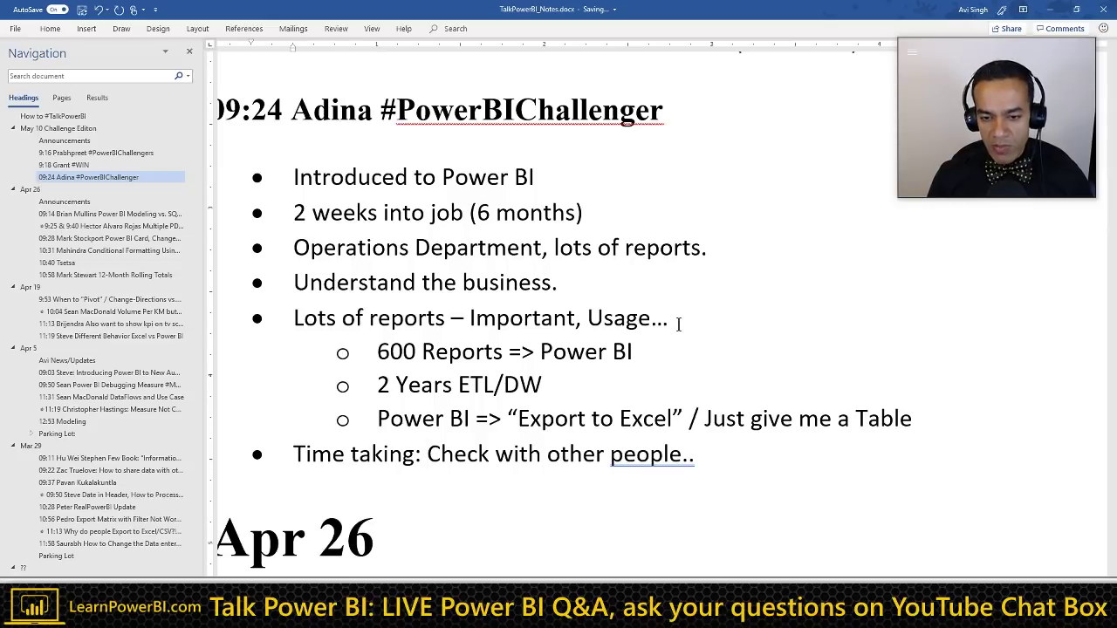
key("Up")
key("Up")
key("Up")
key("Up")
key("End")
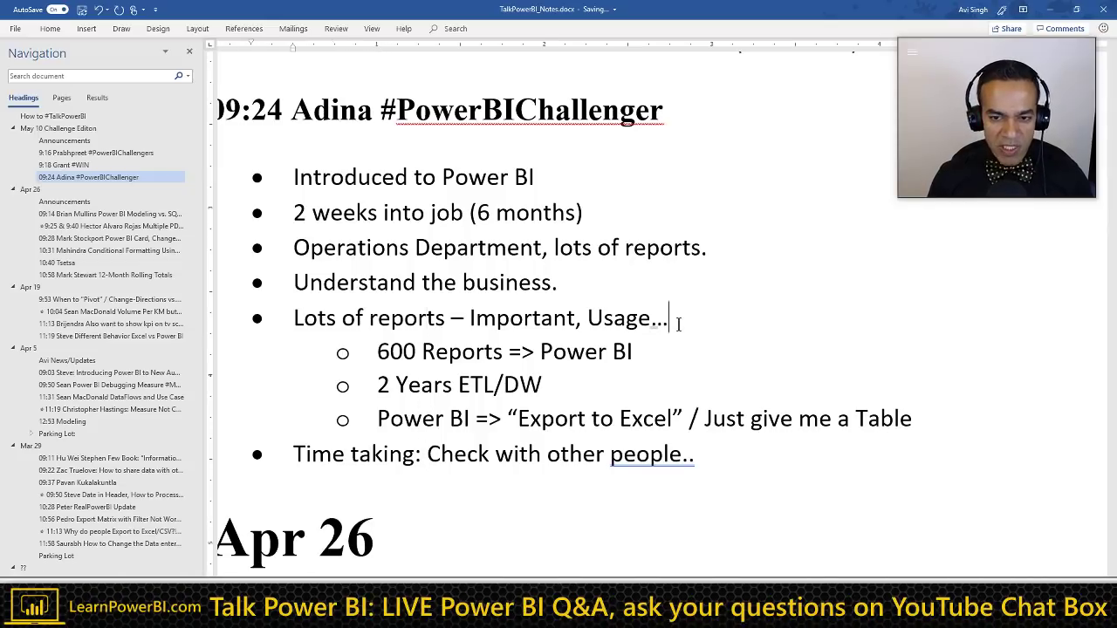
key("ctrl+shift+Left")
key("ctrl+shift+Left")
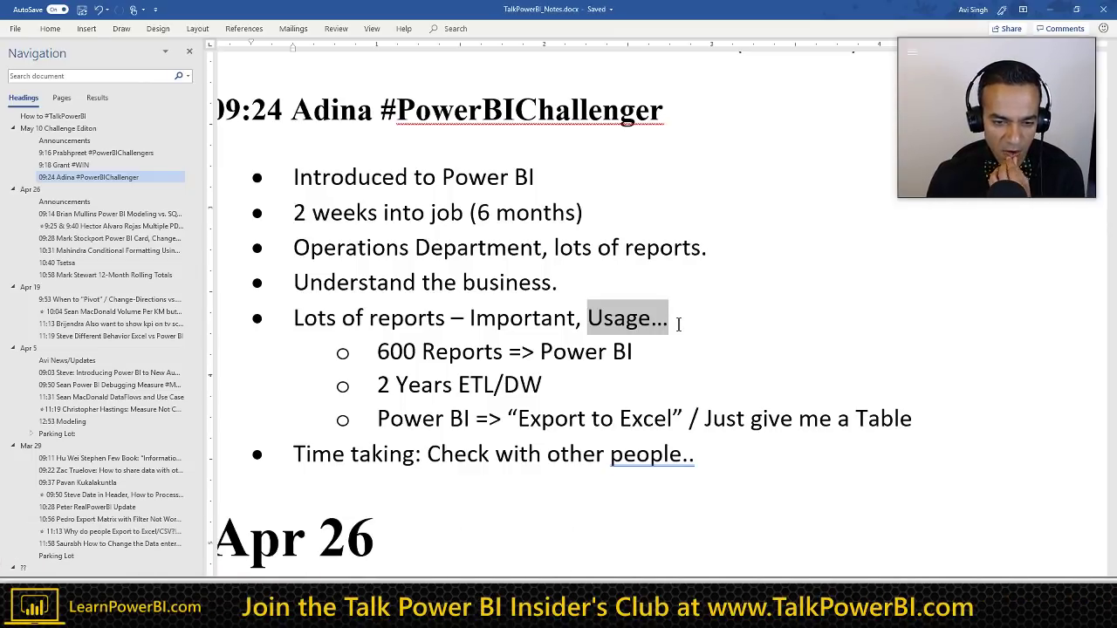
key("Down")
key("Down")
key("Down")
key("Down")
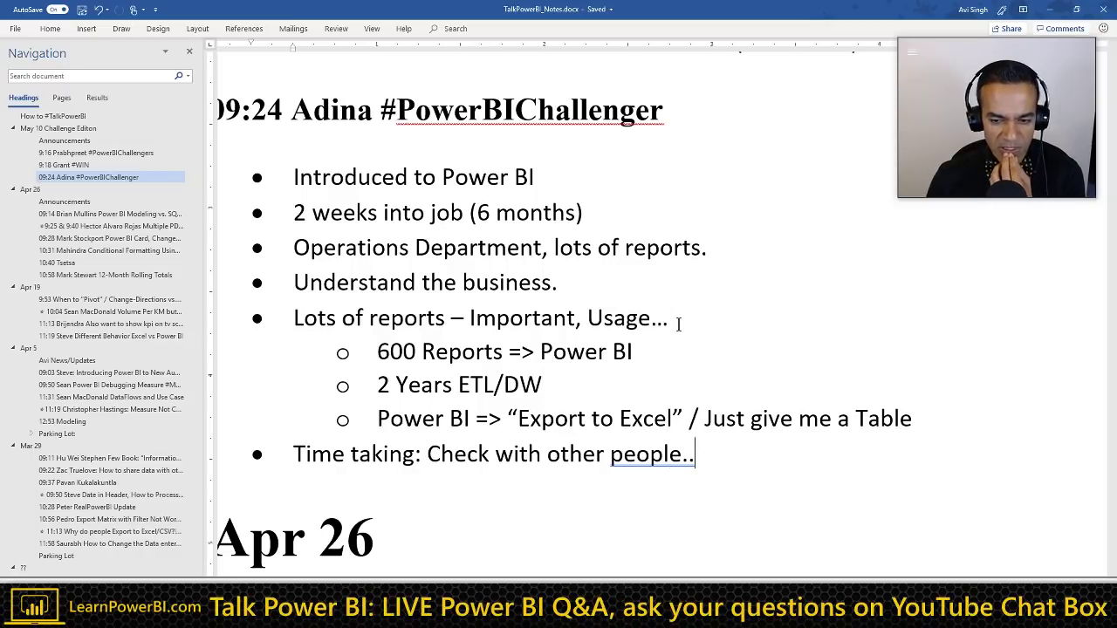
key("End")
type(".")
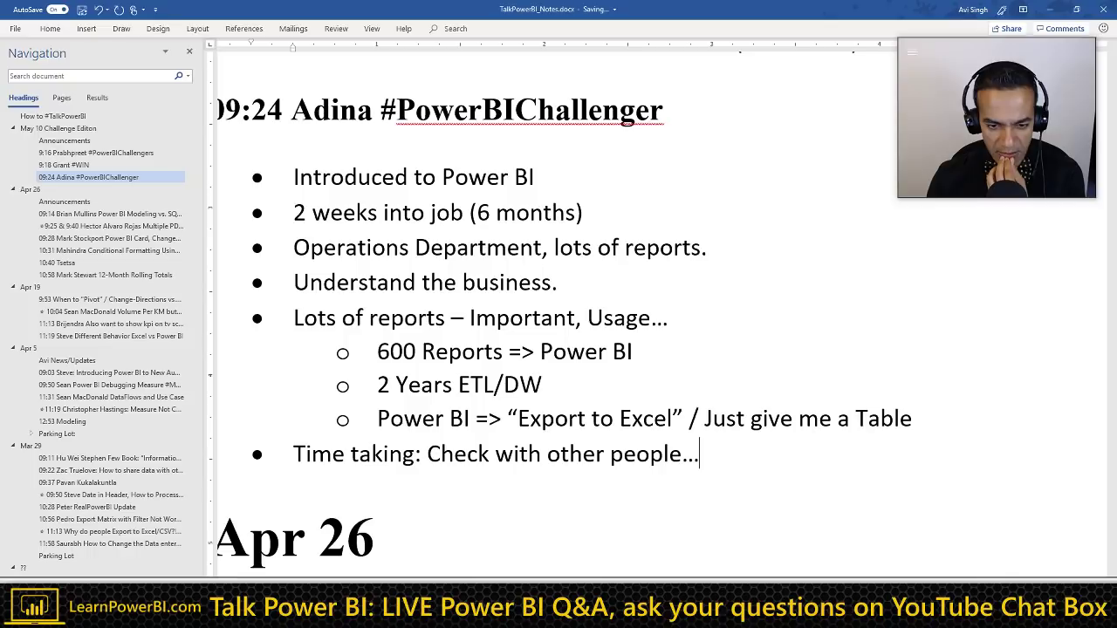
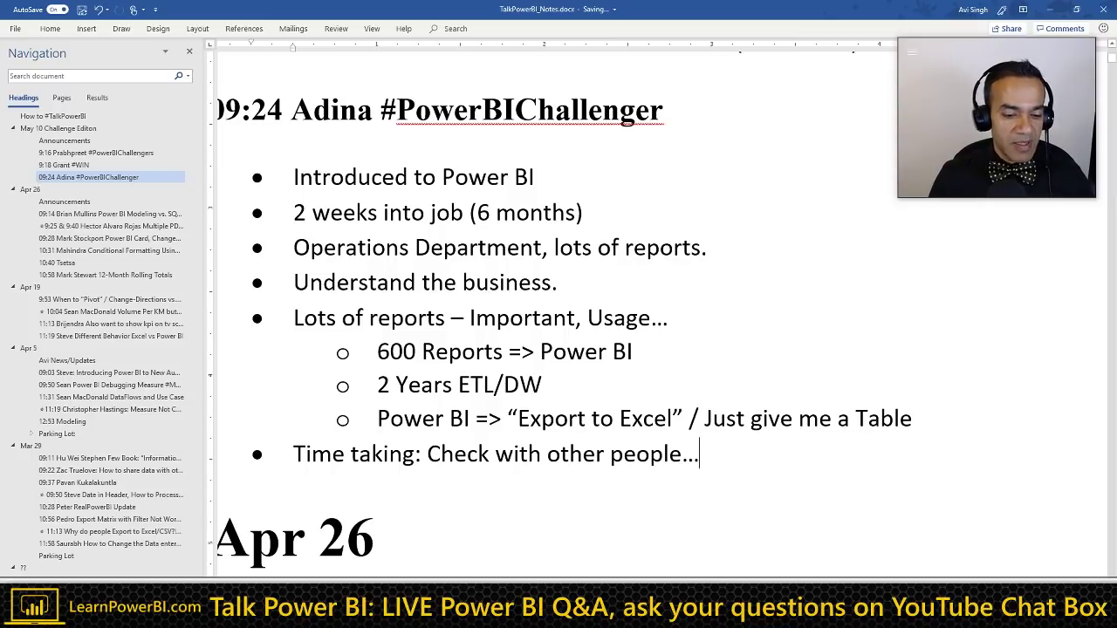
Step: Close the 09:24 bullet list after the 'Time taking…' bullet with an empty plain paragraph
key("Home")
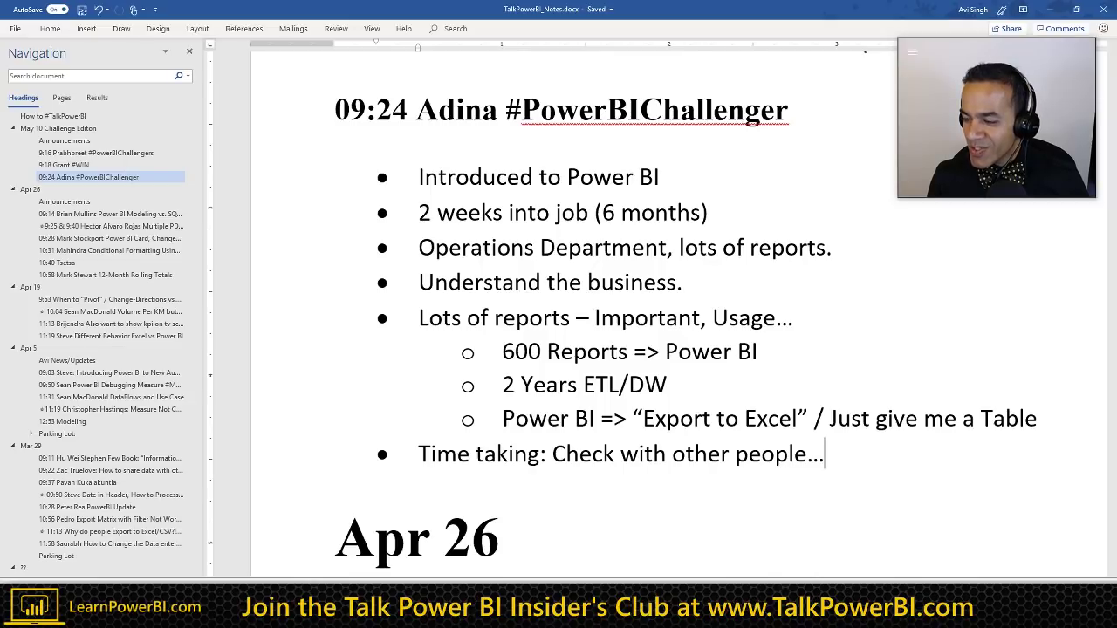
left_click(589, 418)
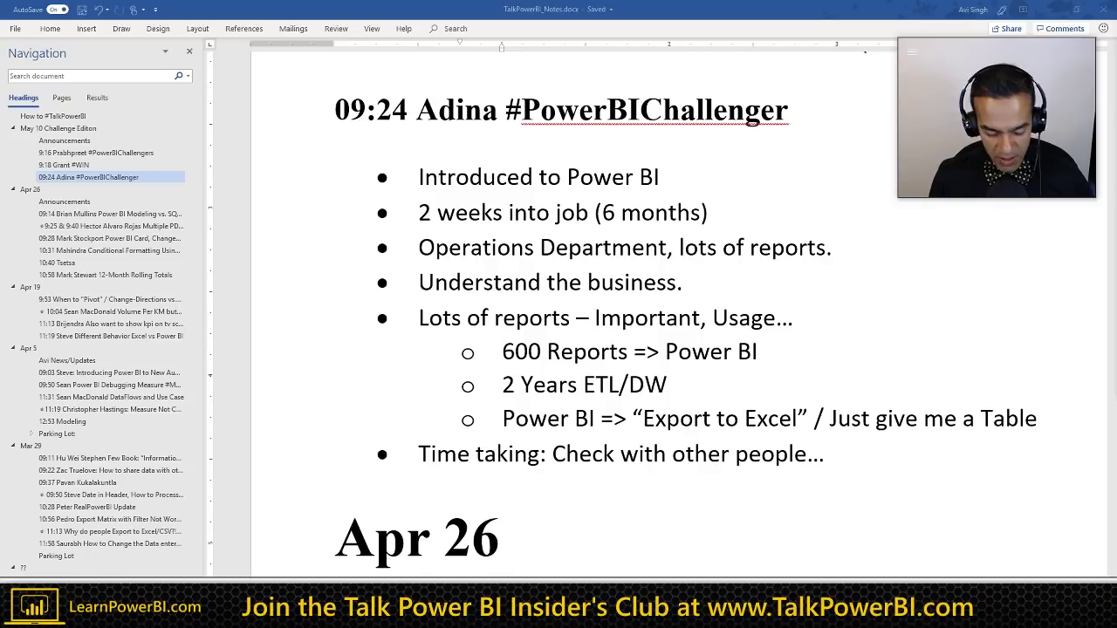
left_click(575, 476)
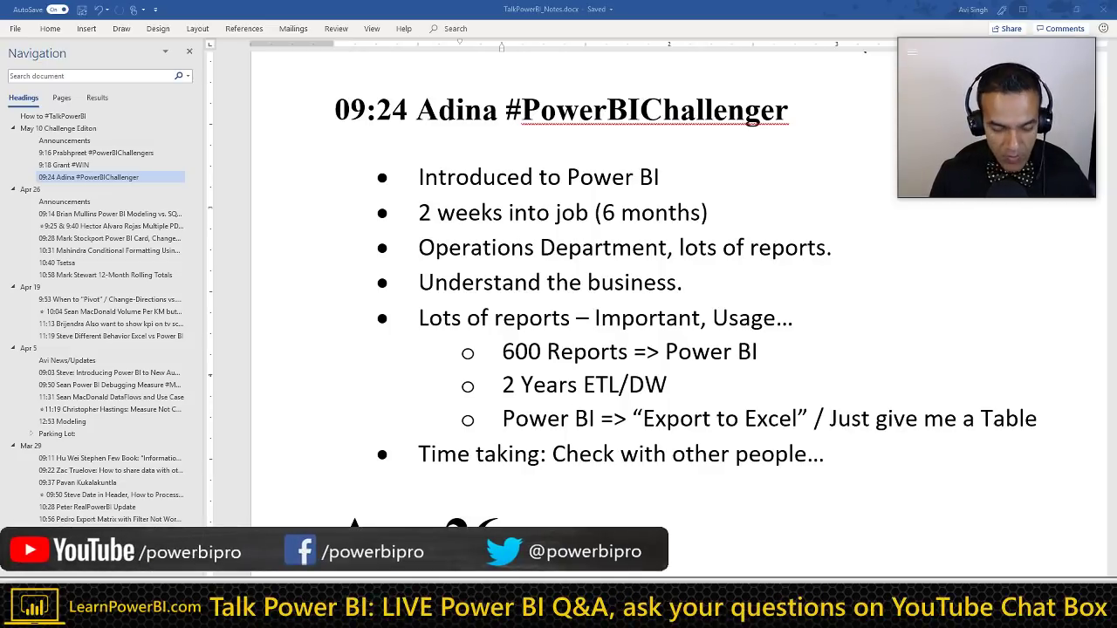
left_click(694, 454)
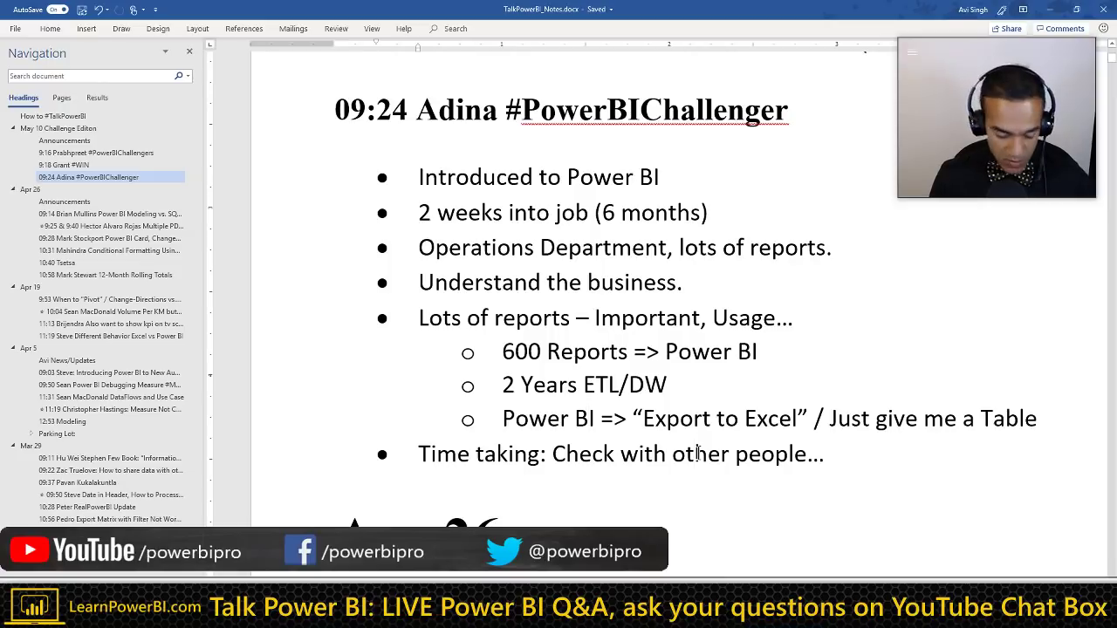
key("Return")
key("Return")
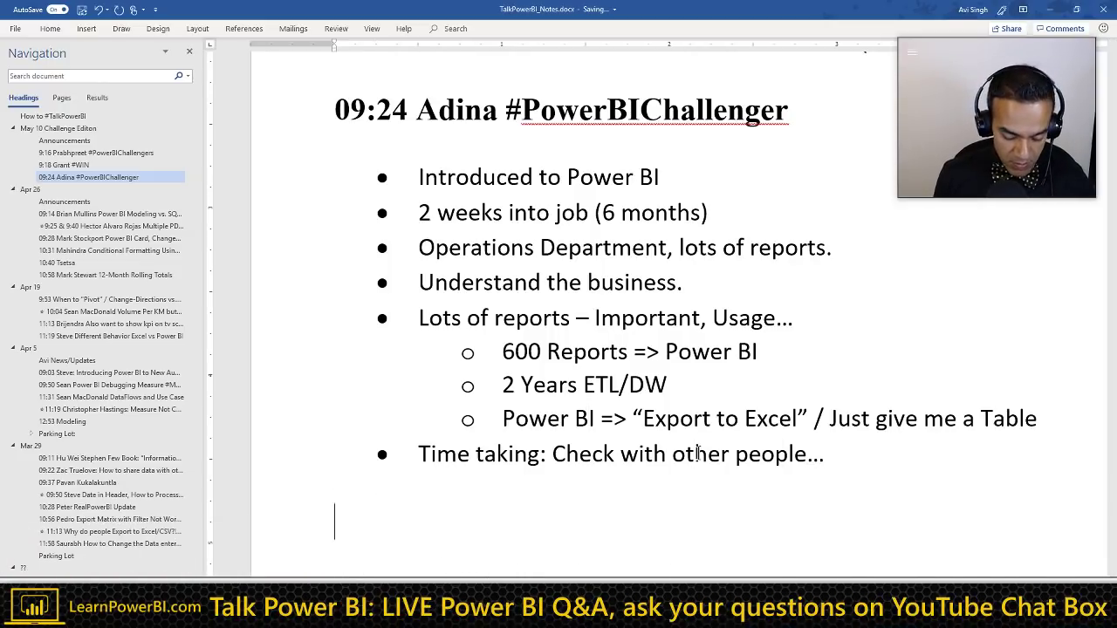
Step: Type the 9:32 heading and paste the viewer's name and question below it as Normal text
type("9:32")
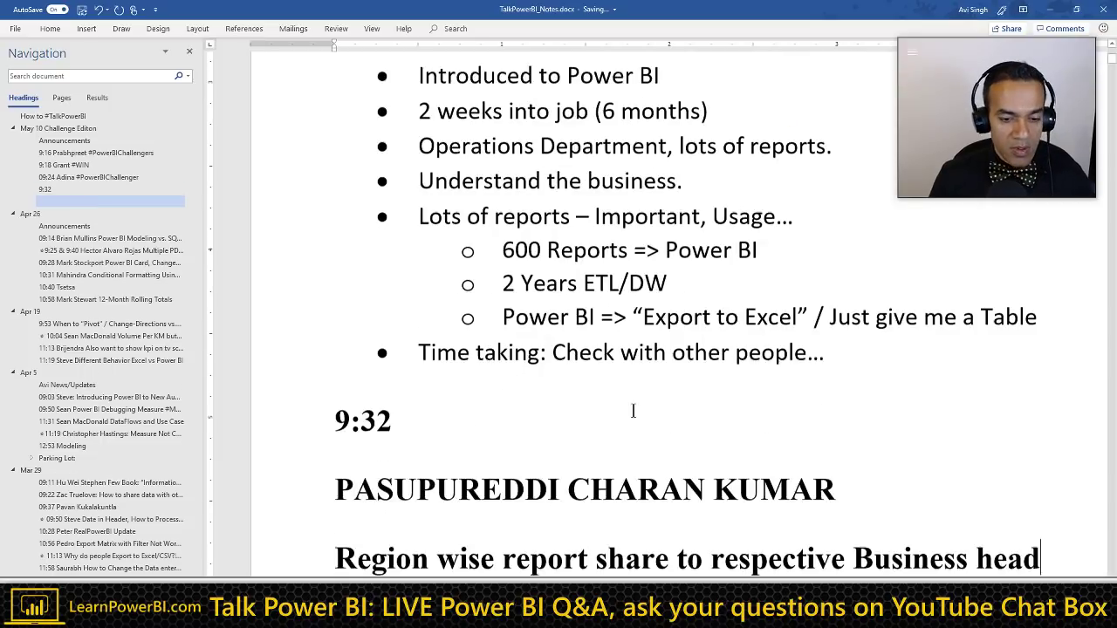
key("shift+Up")
key("shift+Up")
key("shift+Up")
key("shift+Down")
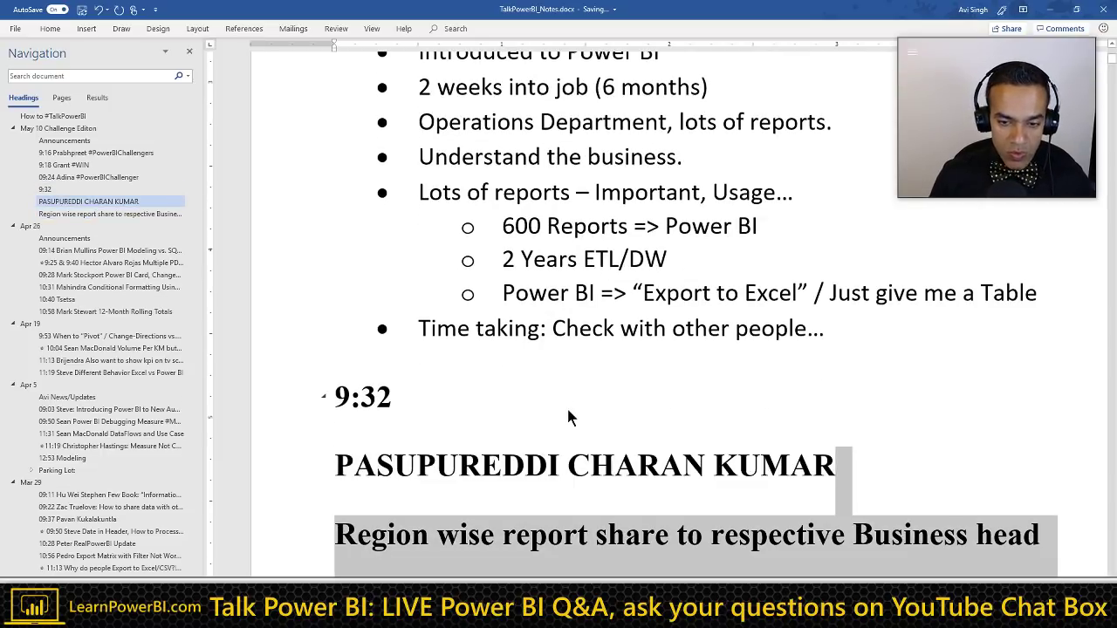
key("shift+Up")
key("ctrl+shift+n")
Step: Add the viewer's first name to the 9:32 heading and copy the question into it
left_click(484, 400)
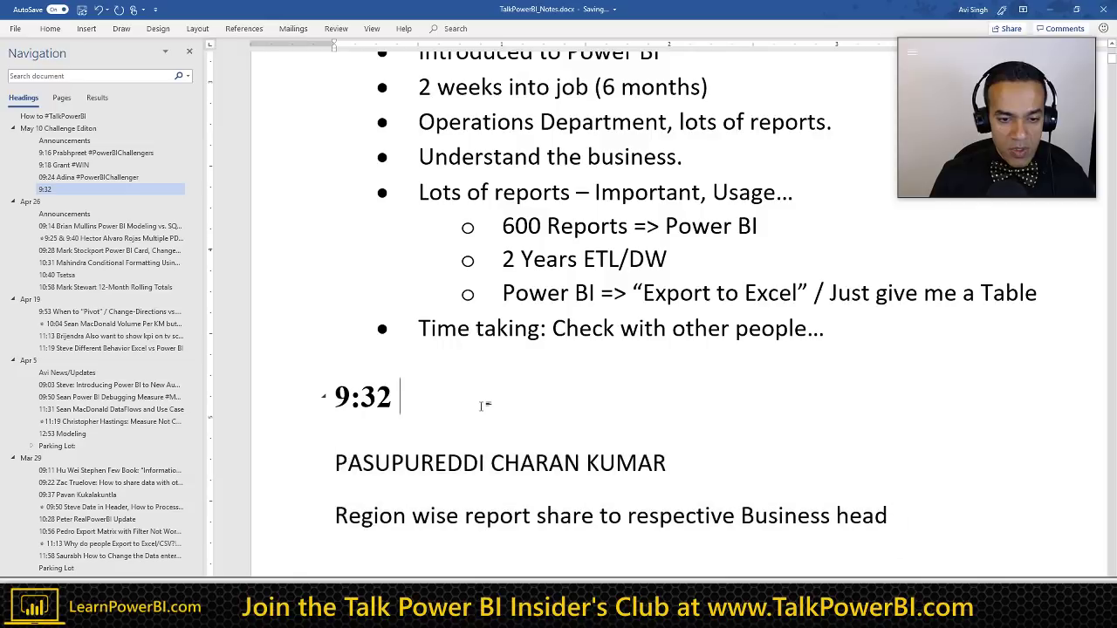
type("Charan")
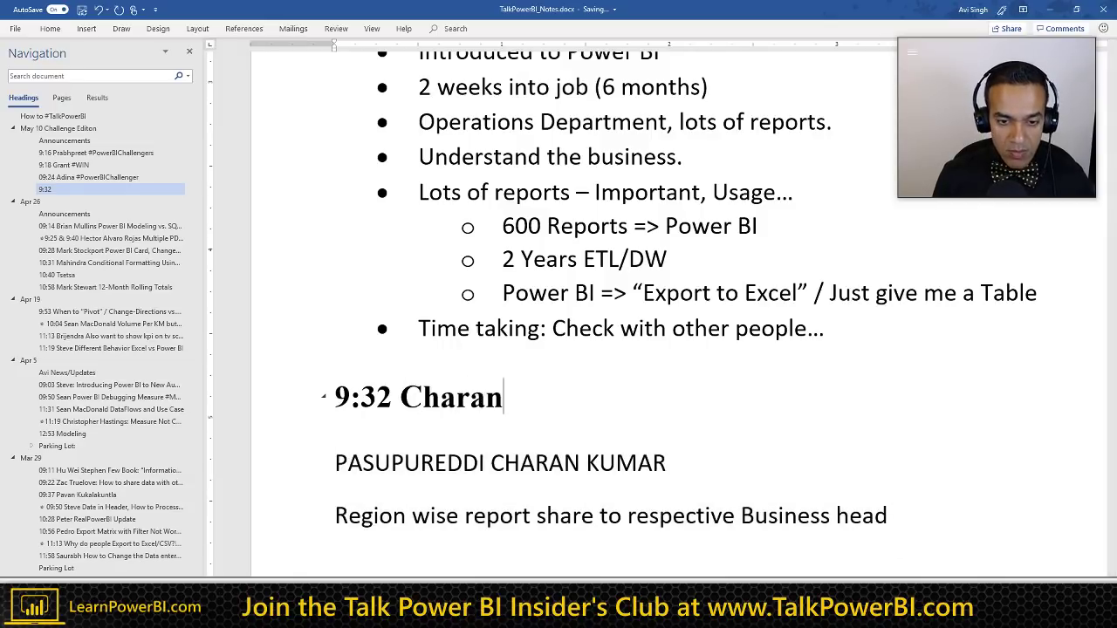
scroll(500, 515, "down", 1)
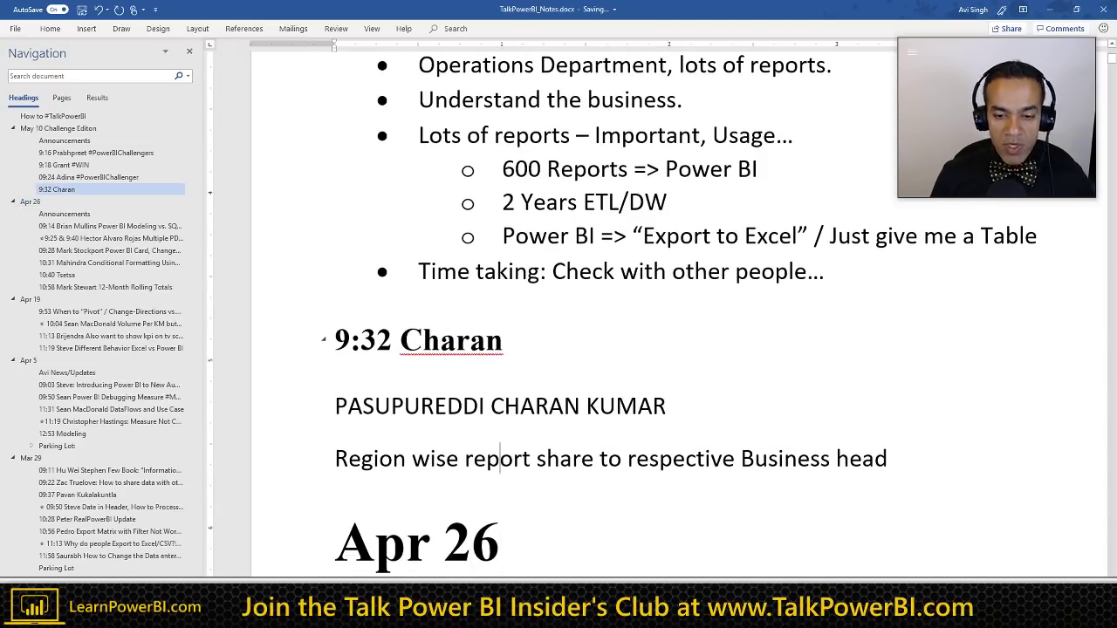
key("ctrl+Down")
key("ctrl+Down")
key("ctrl+shift+Down")
key("shift+Left")
key("ctrl+c")
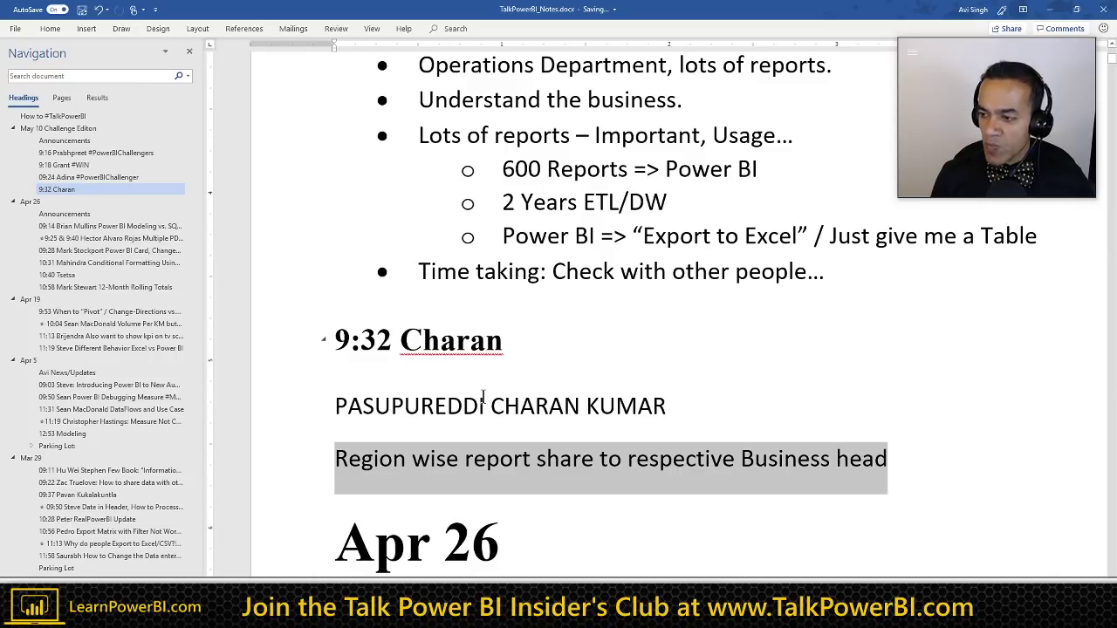
key("Up")
key("Up")
key("Up")
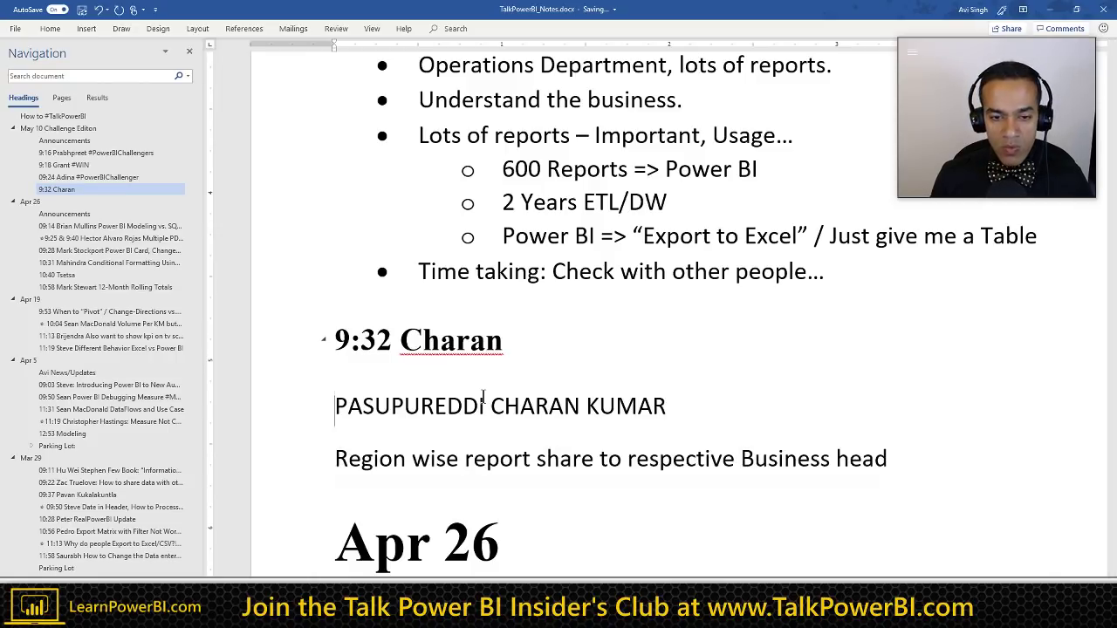
key("Down")
key("End")
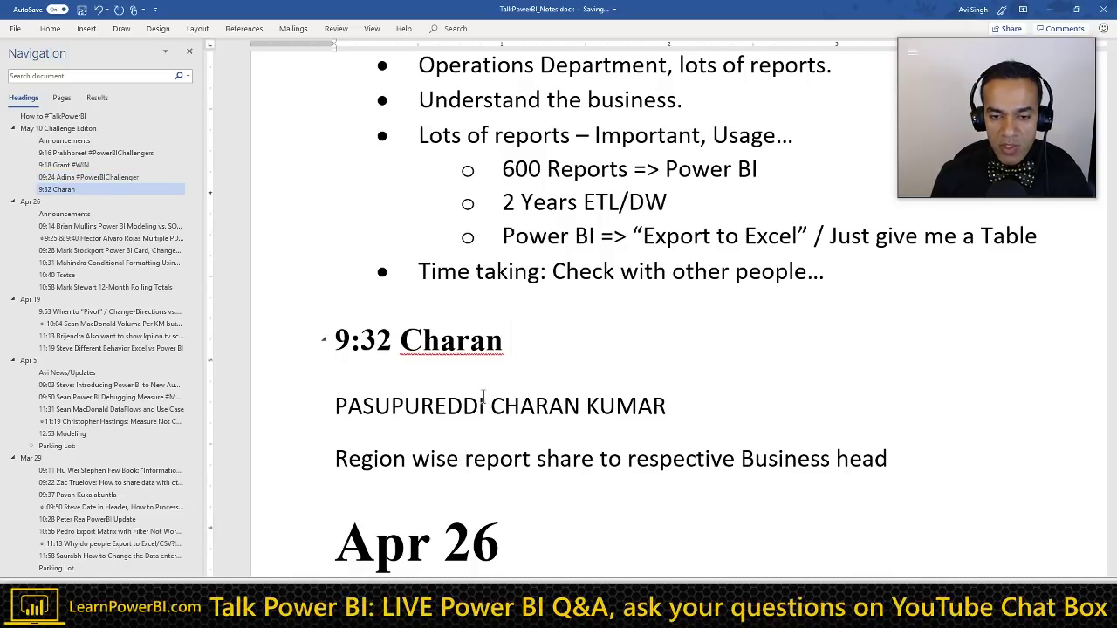
key("ctrl+v")
Step: Fix the heading to read 'Region wise report. Share to respective Business head'
scroll(409, 389, "down", 4)
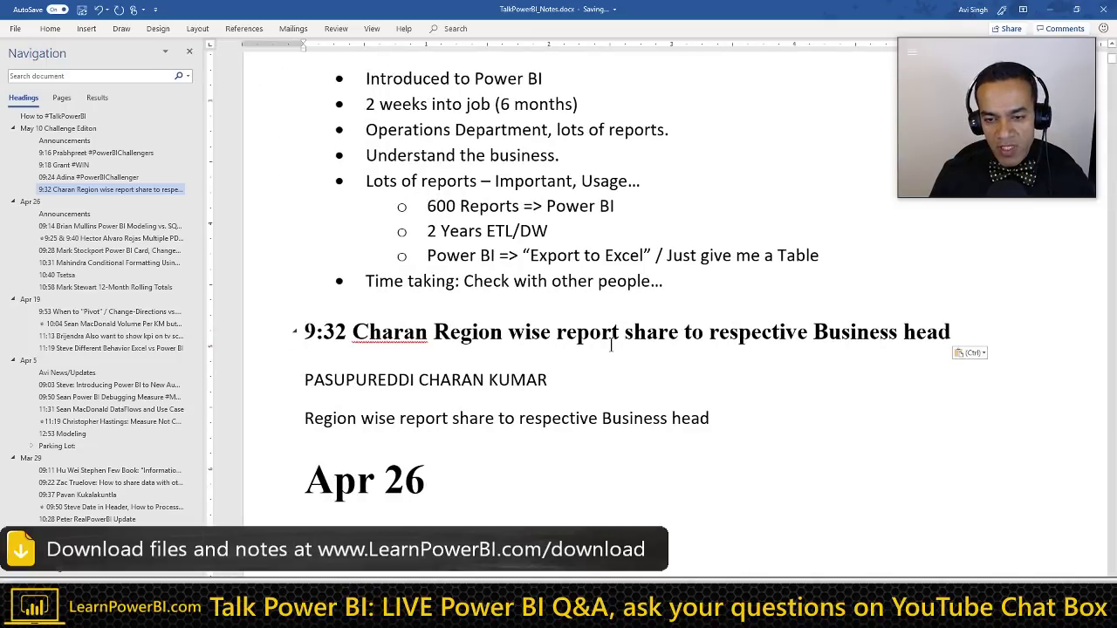
left_click(624, 332)
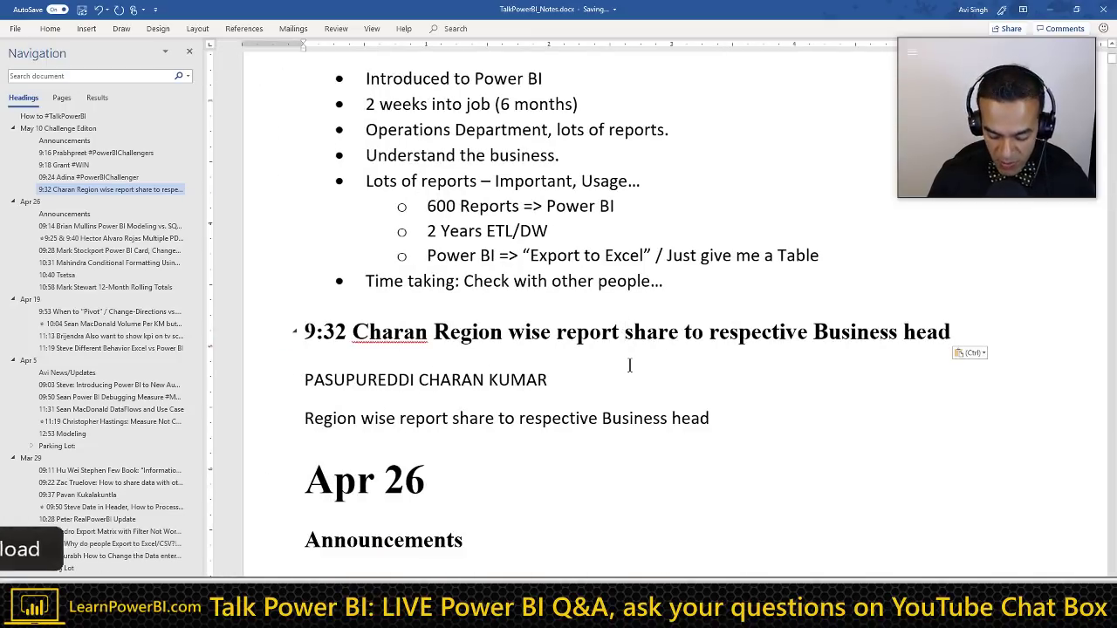
key("BackSpace")
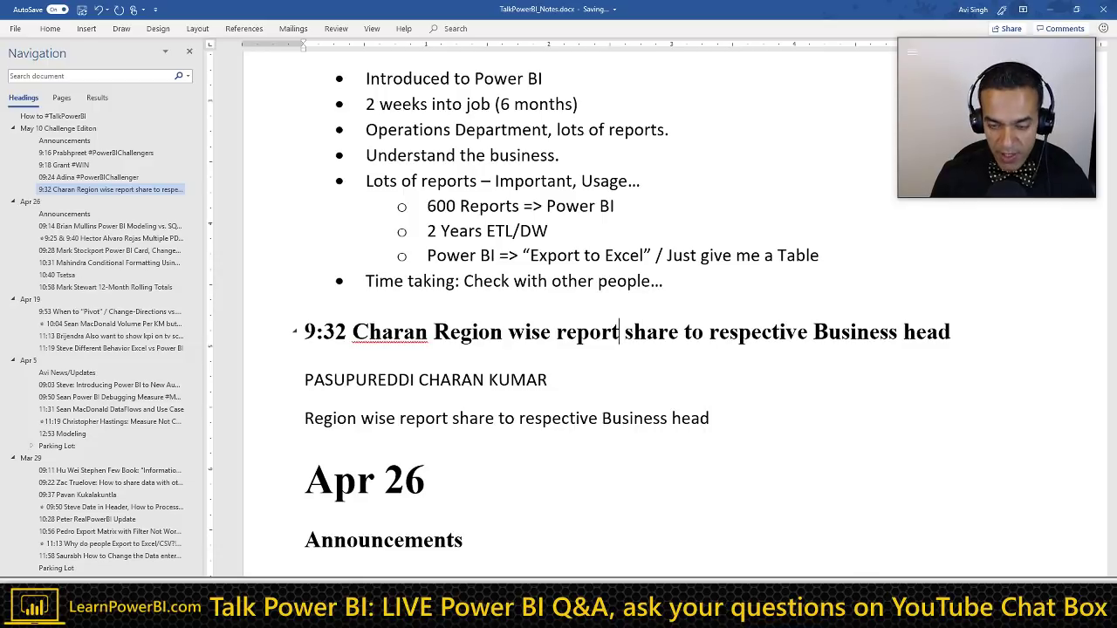
type(".")
key("Delete")
type("S")
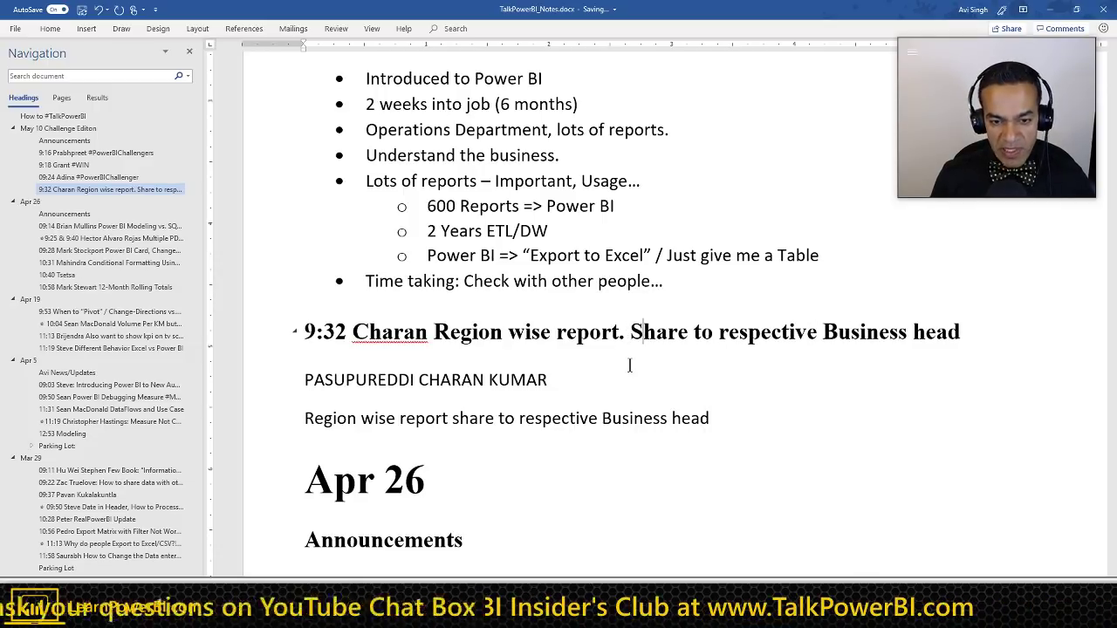
Step: Delete the leftover pasted name and question lines below the heading
left_click(629, 365)
key("shift+Home")
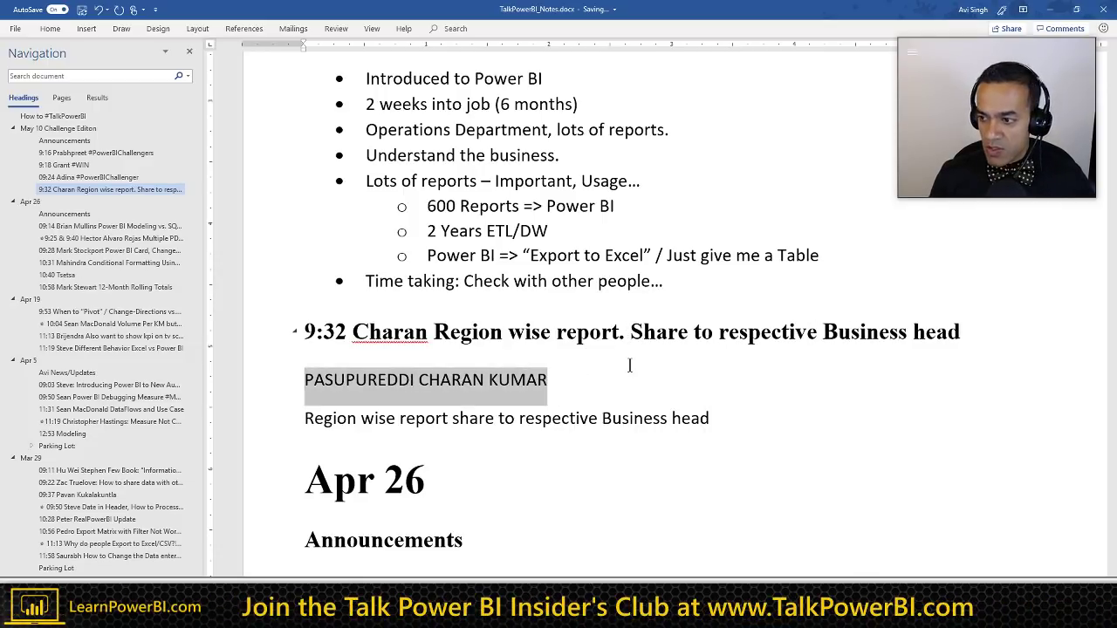
key("Delete")
key("Down")
key("shift+End")
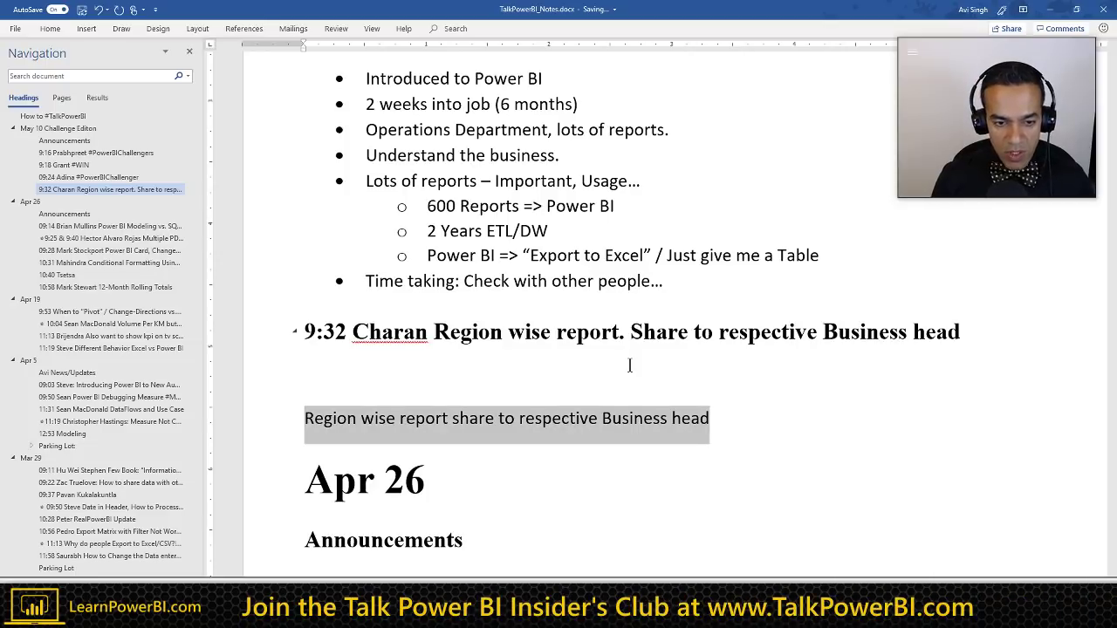
key("Delete")
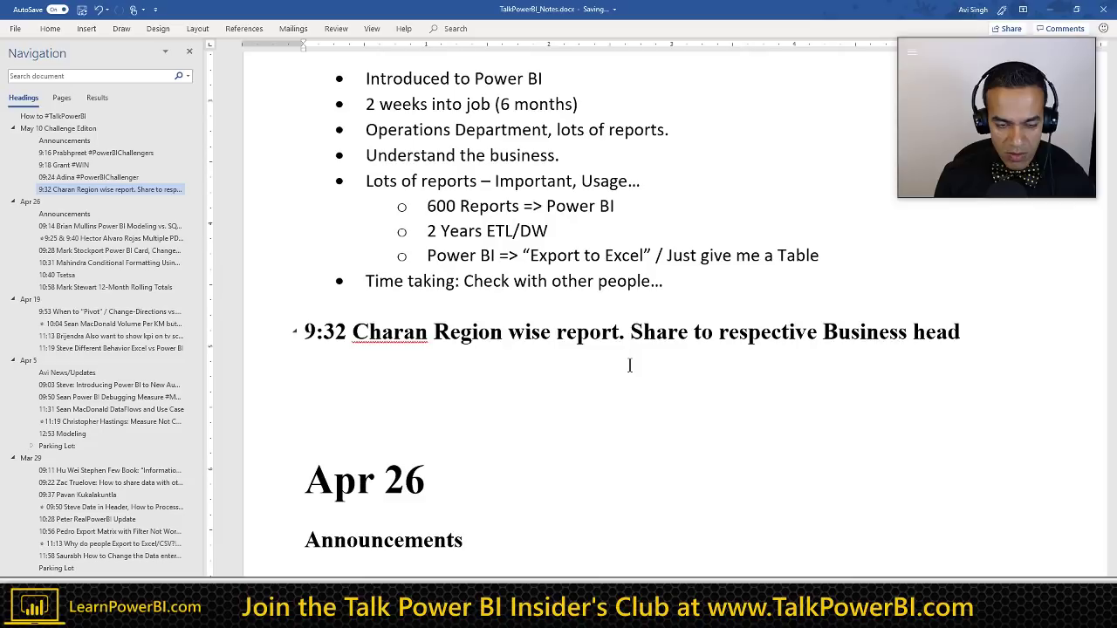
Step: Add the bullet 'Give them the same report with a Slicer' with a '(Click Here)' note
type("*")
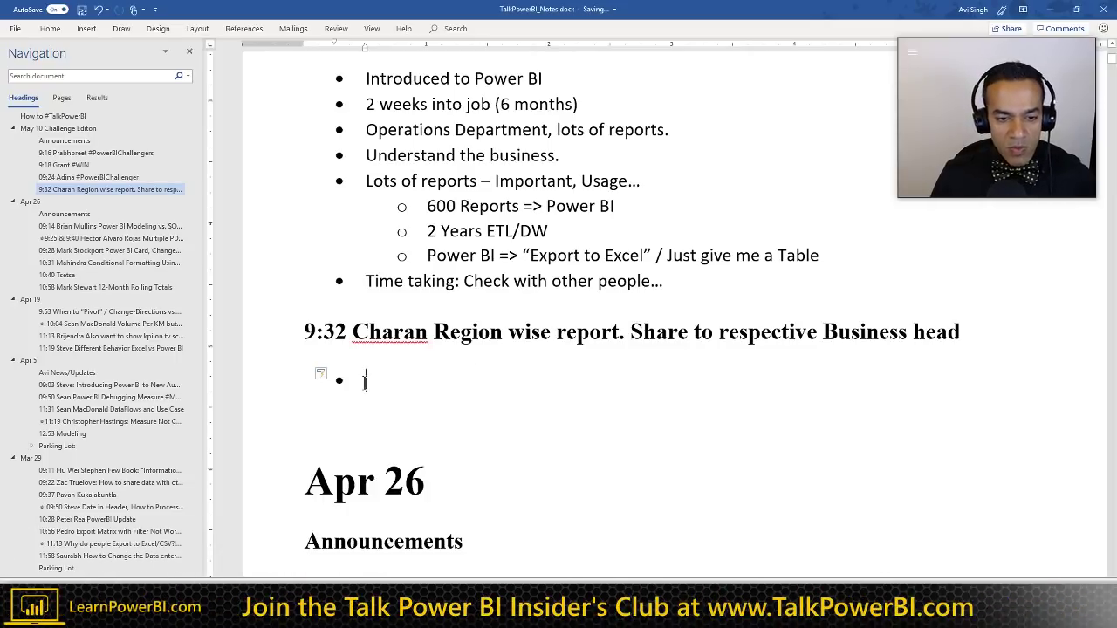
type("Give them")
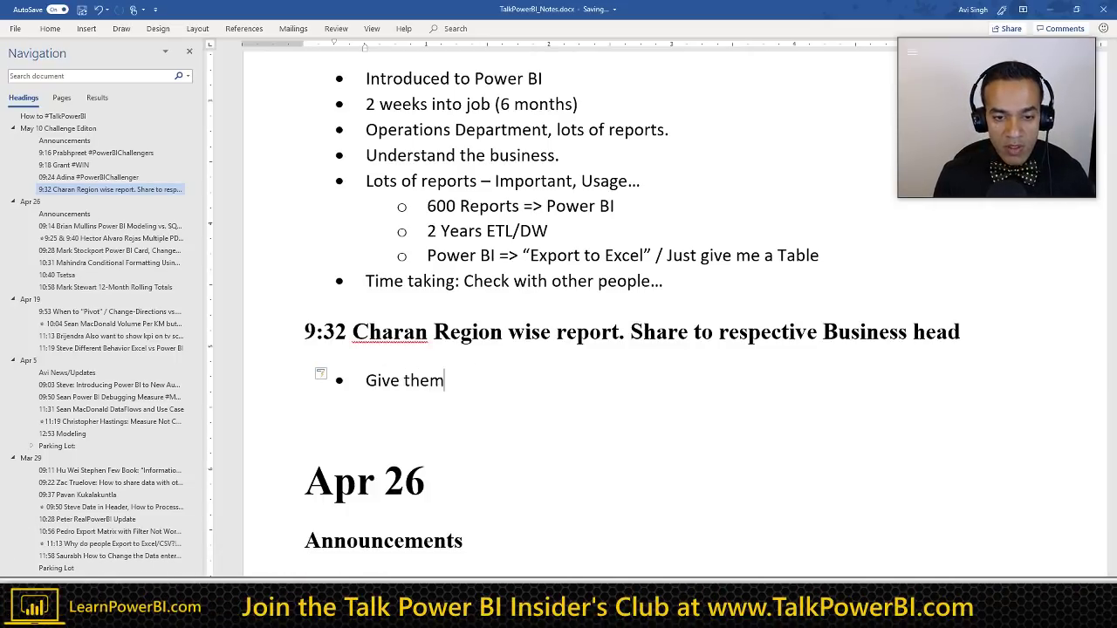
type(" the same re")
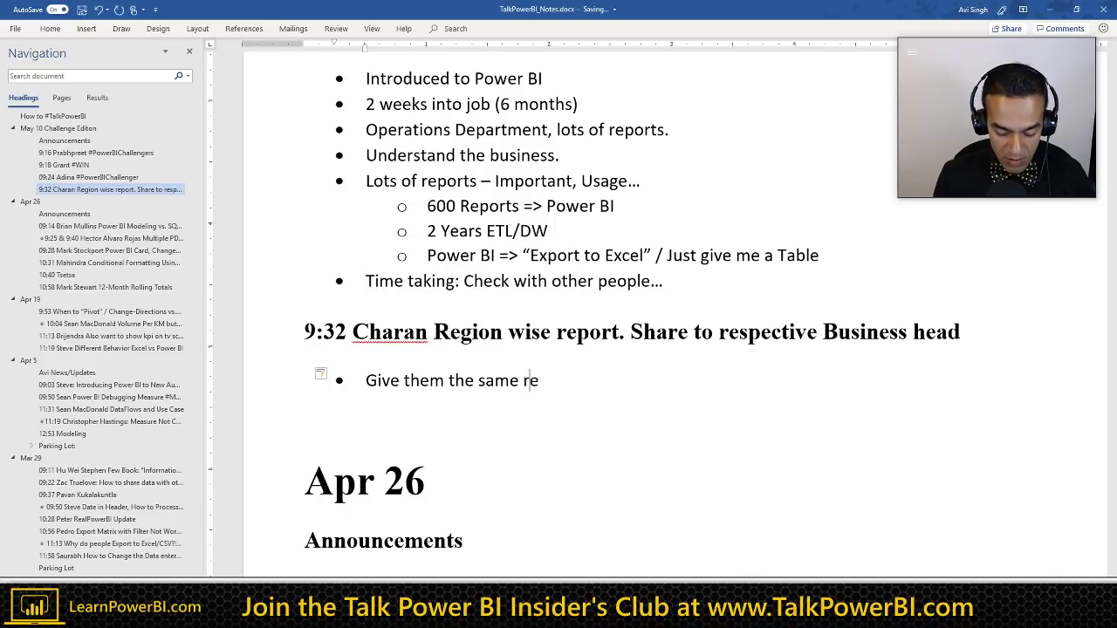
type("port with a")
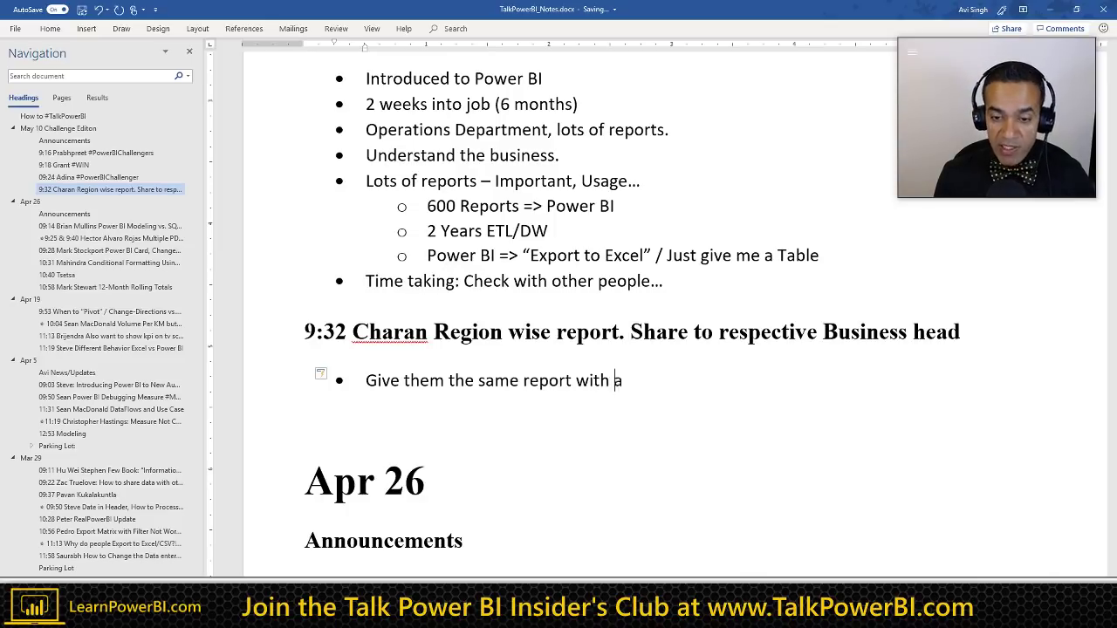
type(" Slicer")
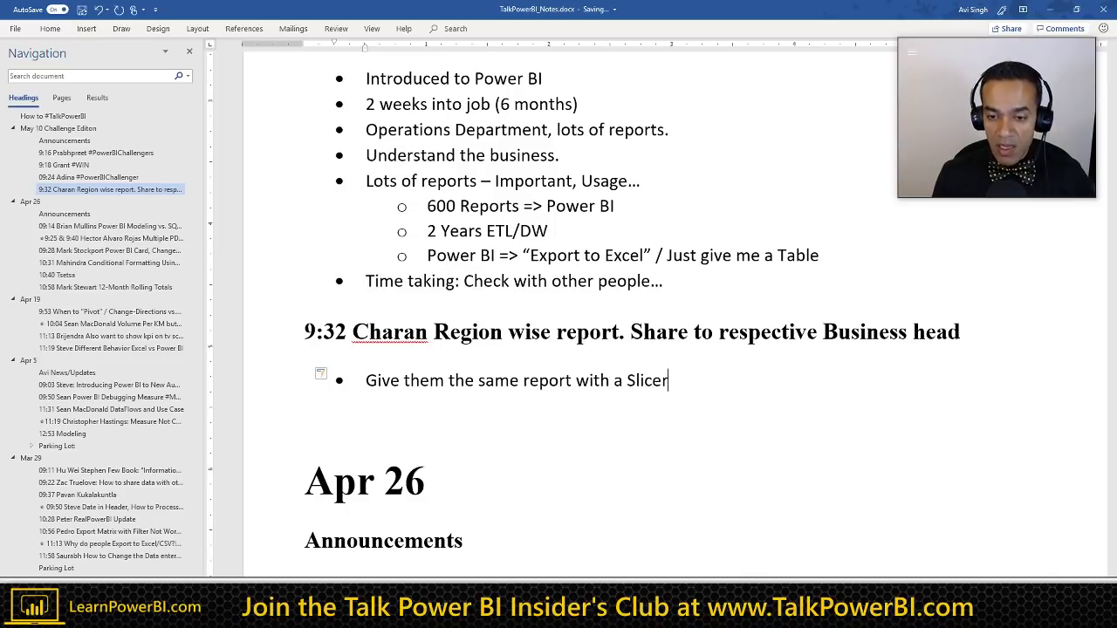
key("Return")
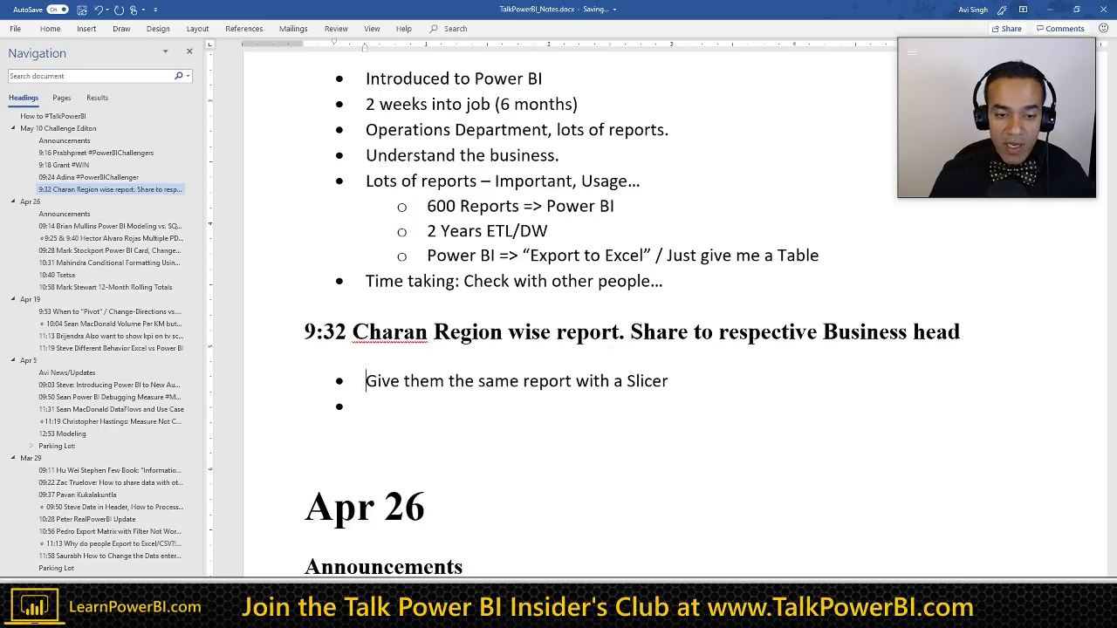
type("(Click")
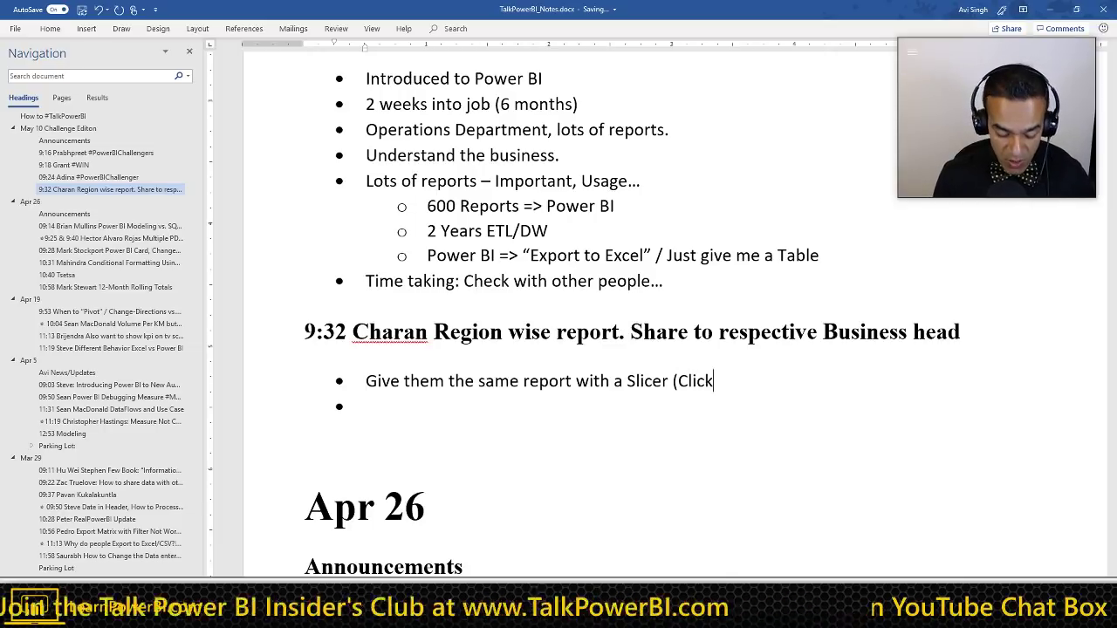
type(" Here)")
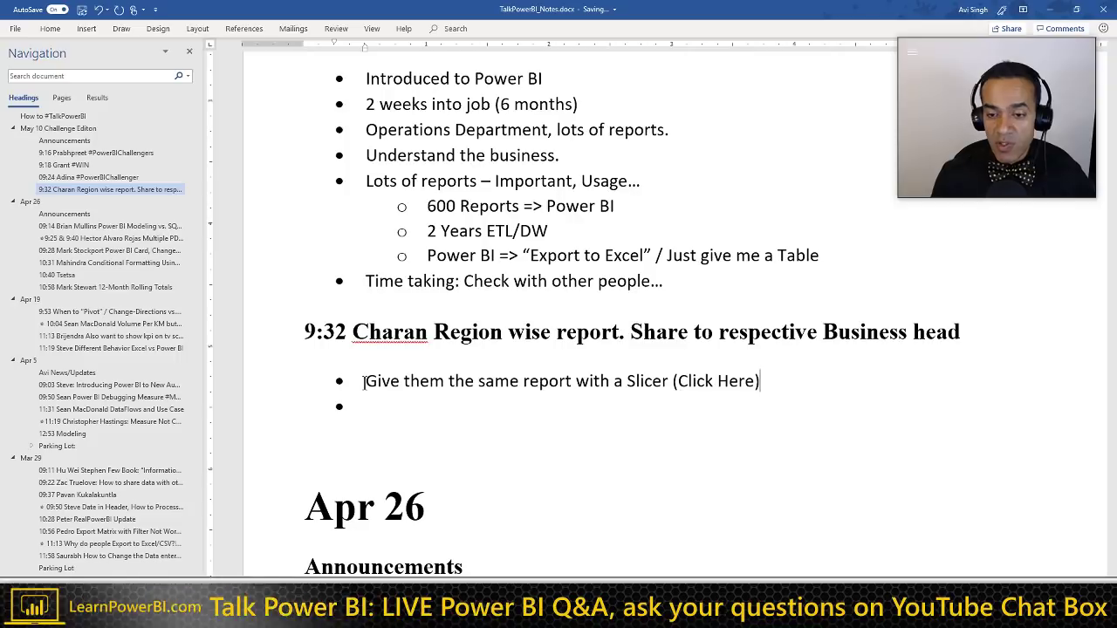
key("Down")
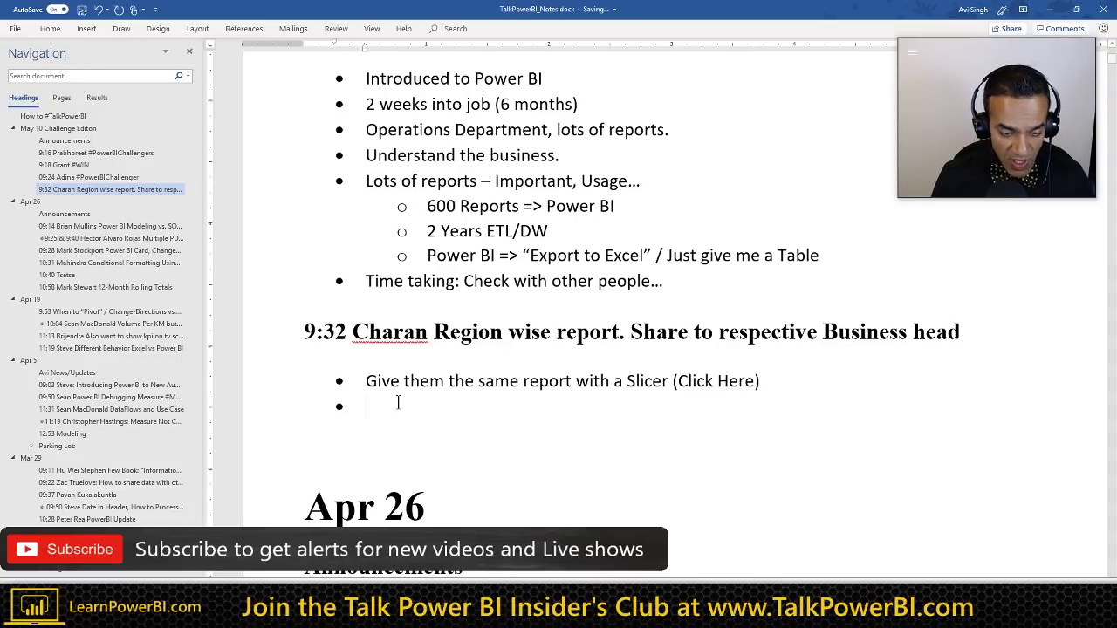
Step: Add the bullet '(Not Recommended) Create Multiple Reports.' with a 'Pros: Customize. Cons: Maintenance' line
type("(NO")
key("BackSpace")
key("BackSpace")
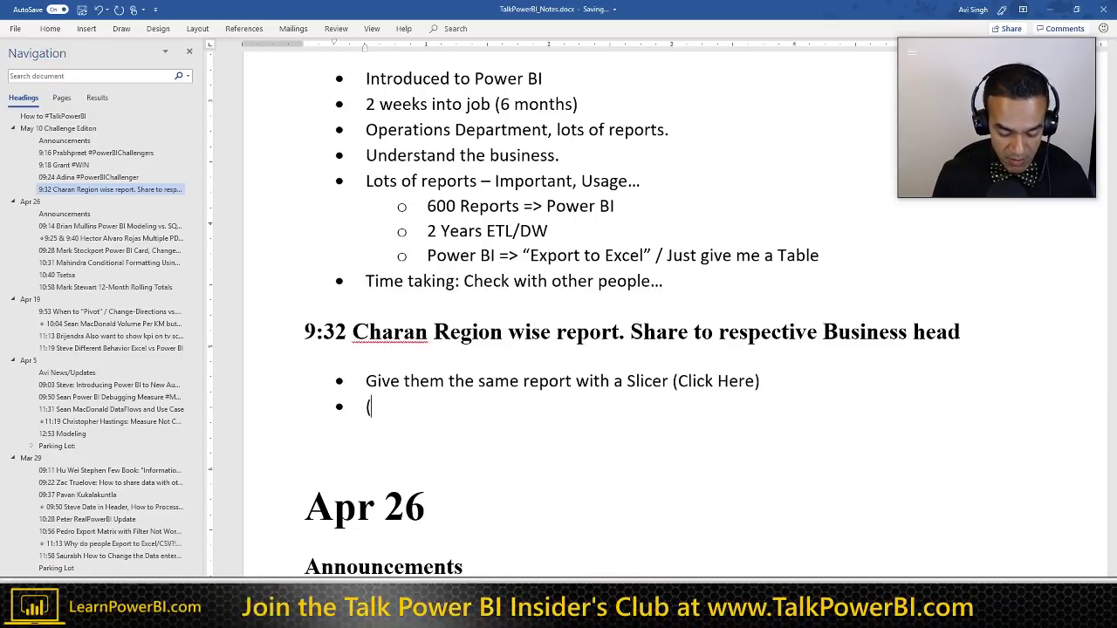
type("Not R")
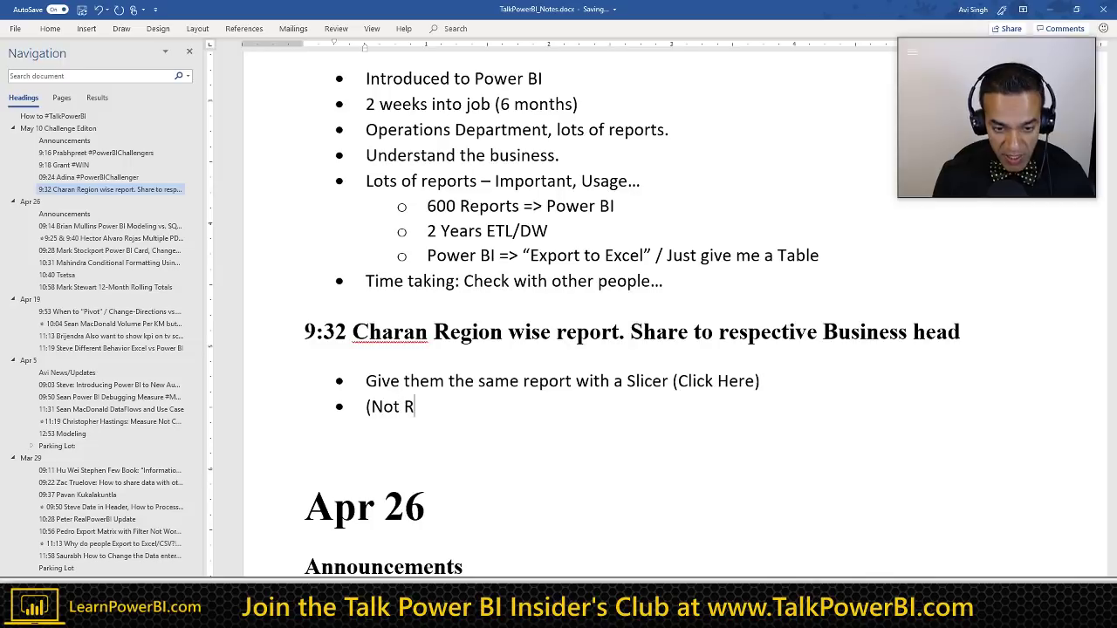
type("ecommended")
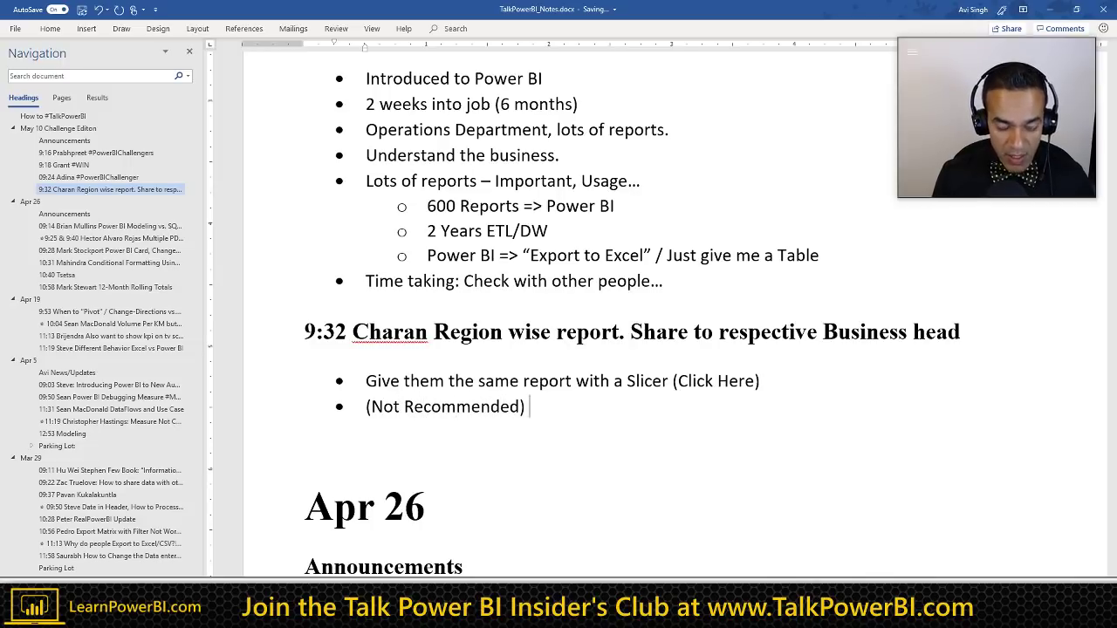
type(") Create ")
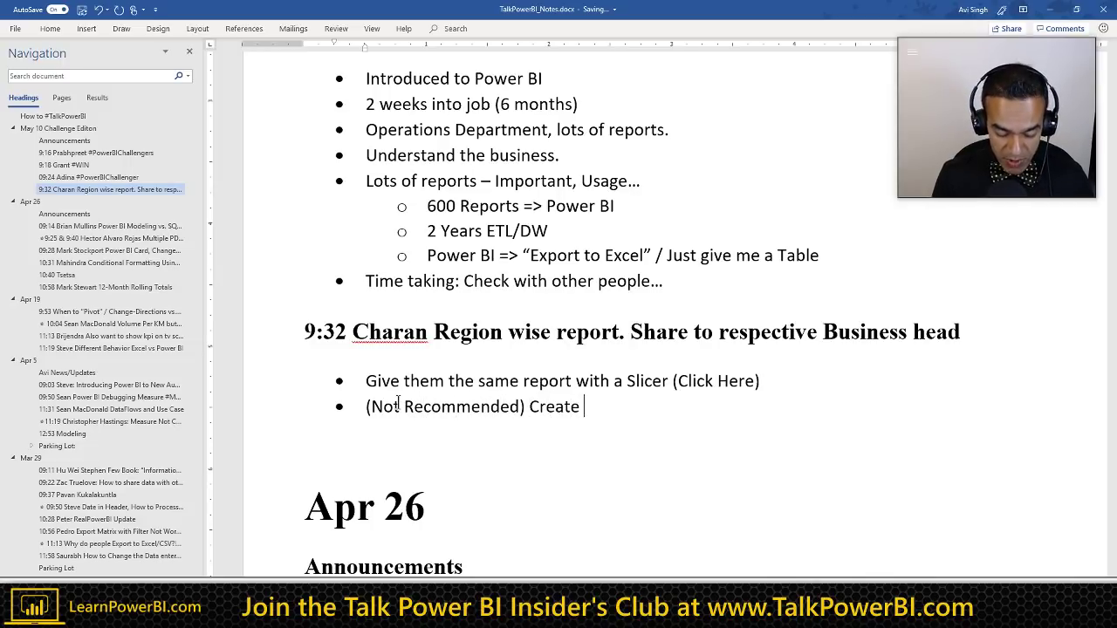
type("Multiple Rep")
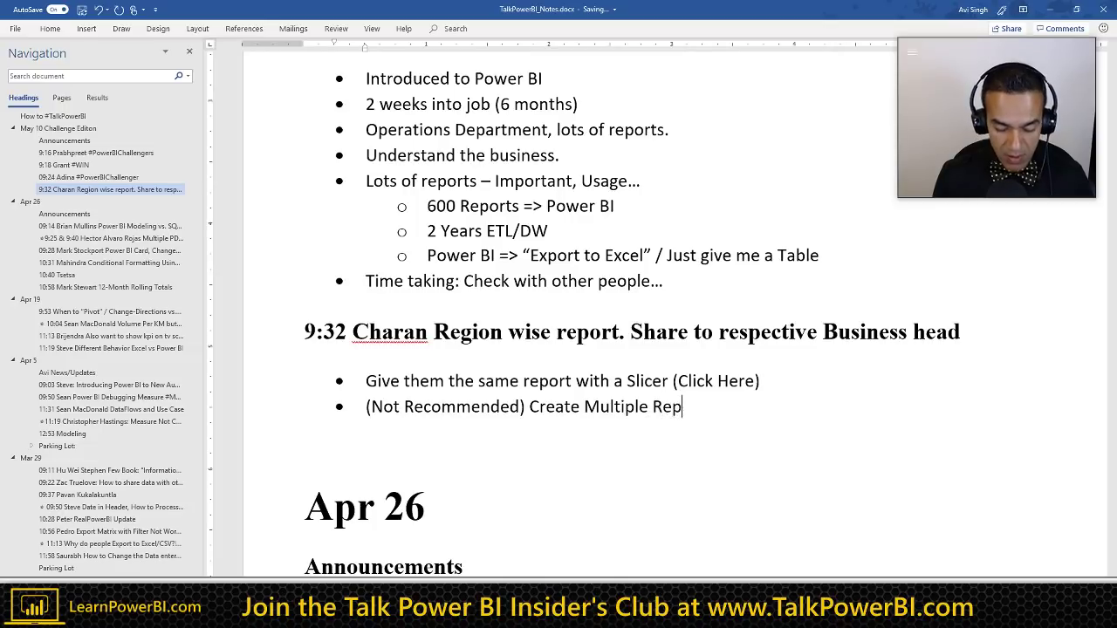
type("orts.")
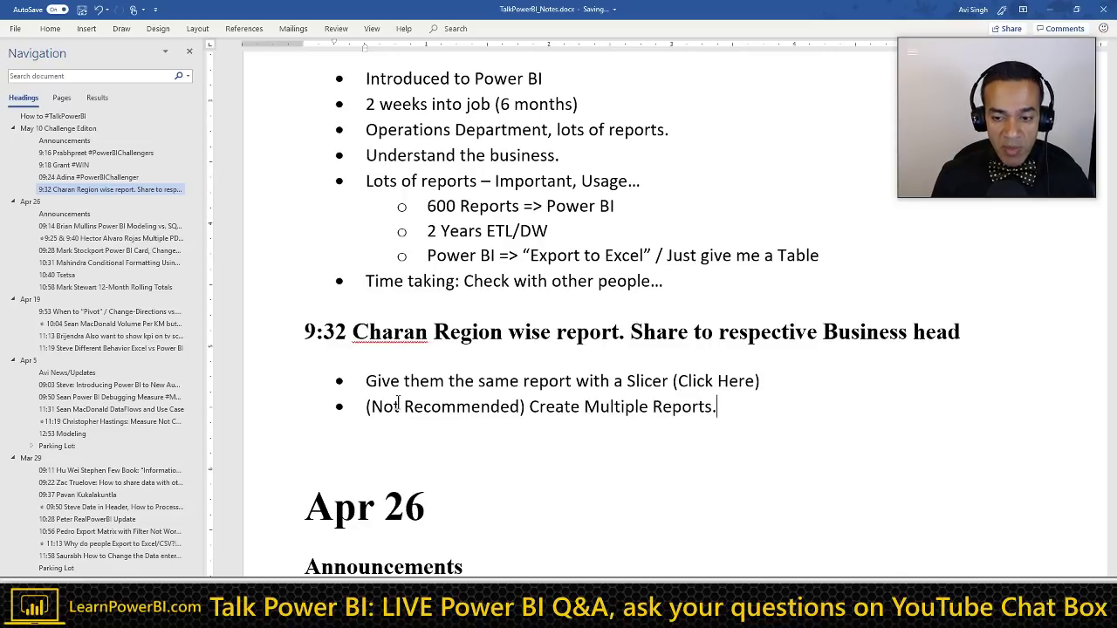
key("shift+Return")
type("Pr")
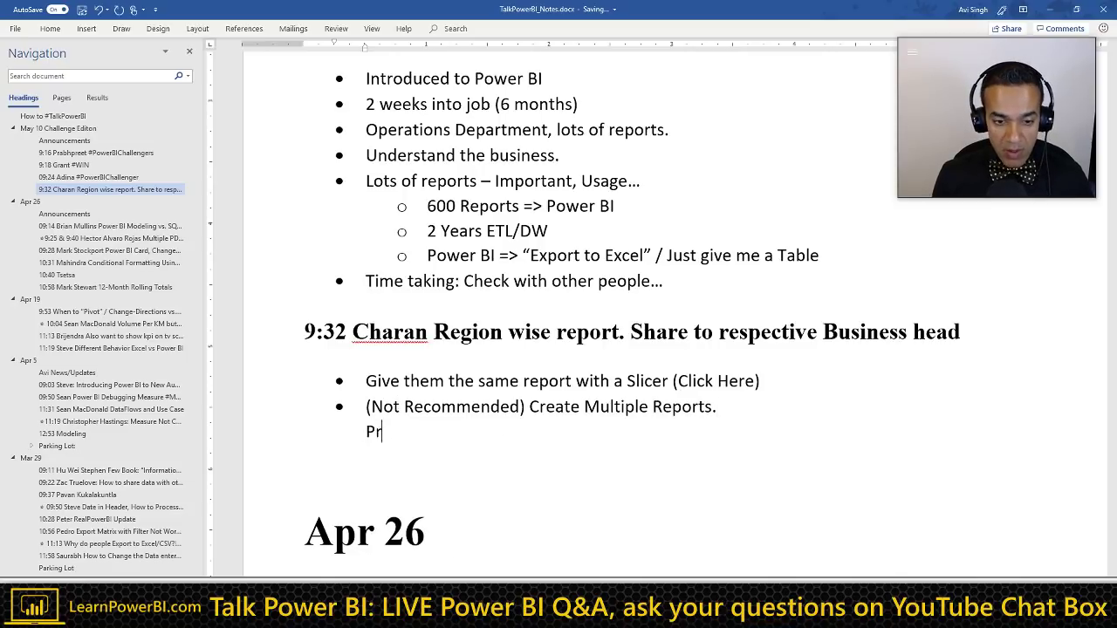
type("os: Custom")
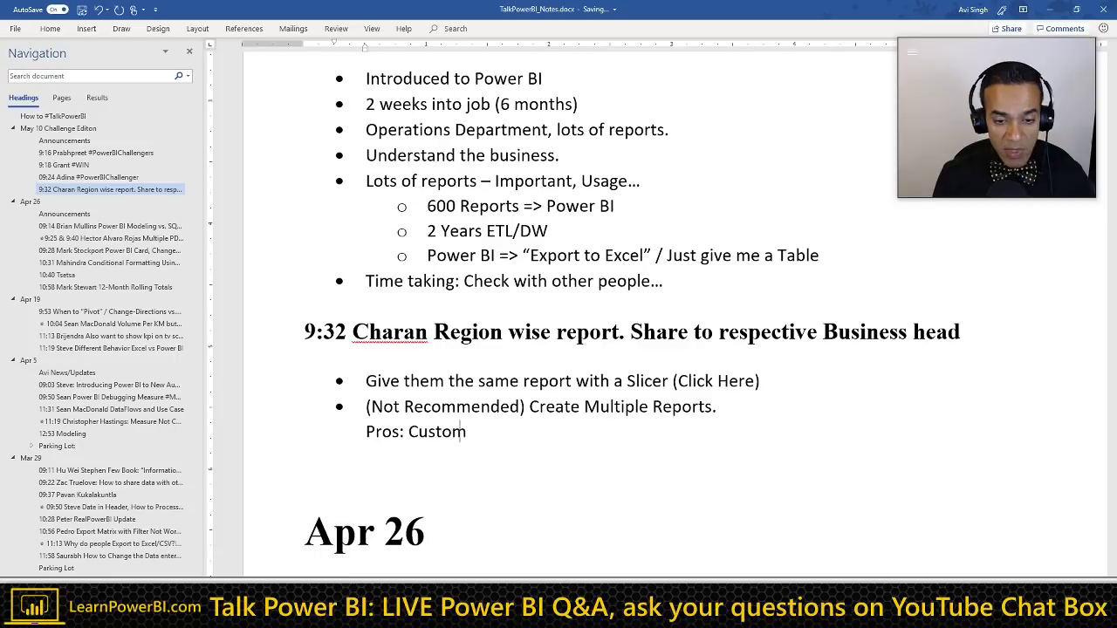
type("ize. ")
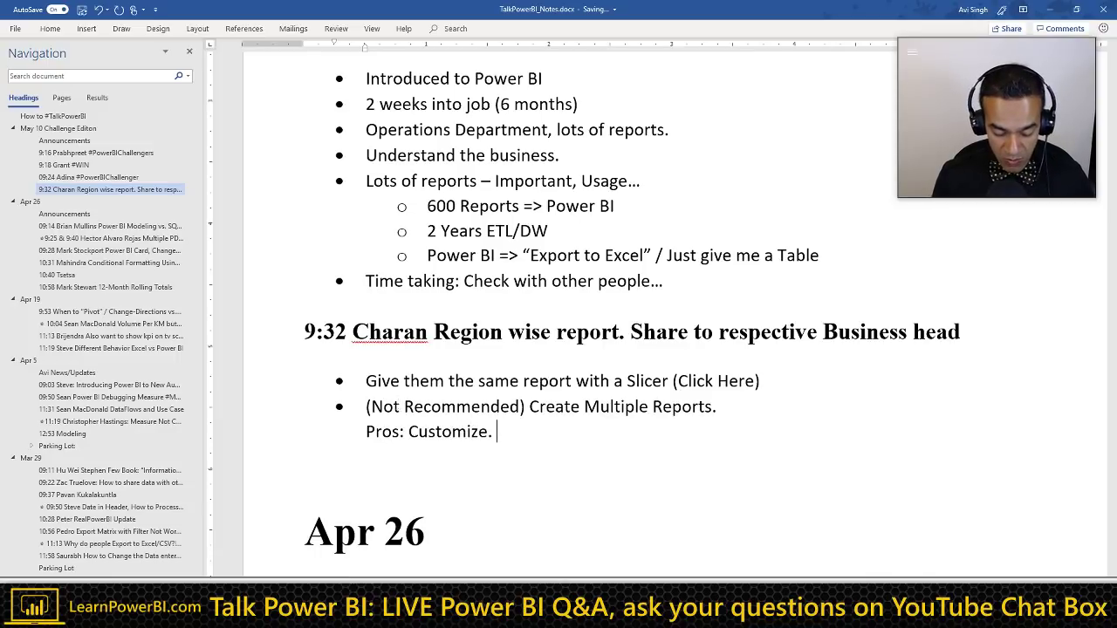
type("Cons:")
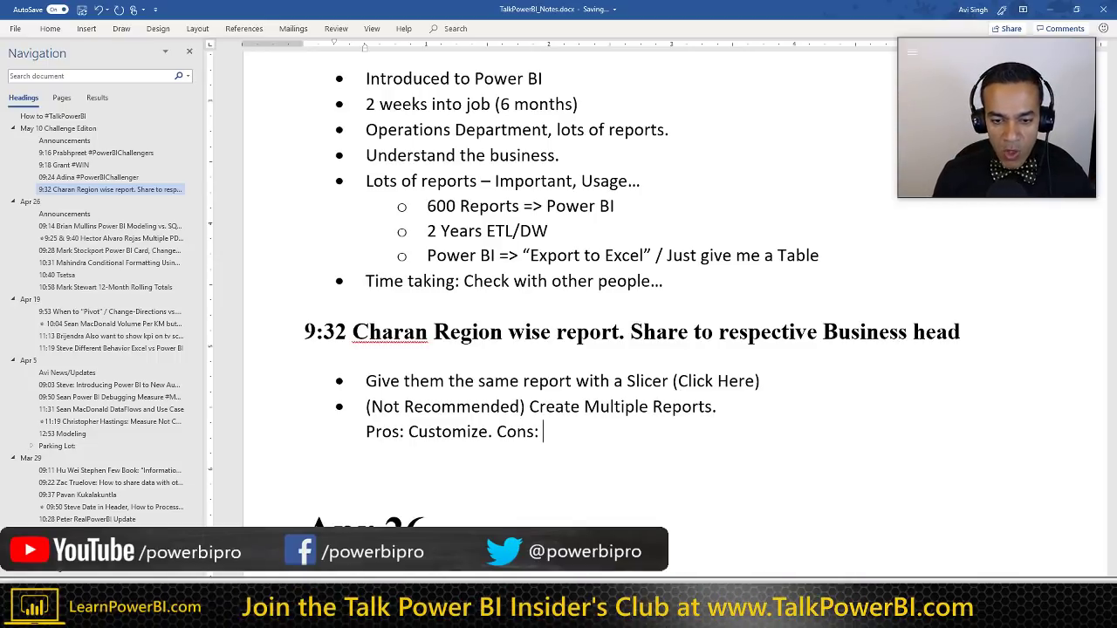
type("Maint")
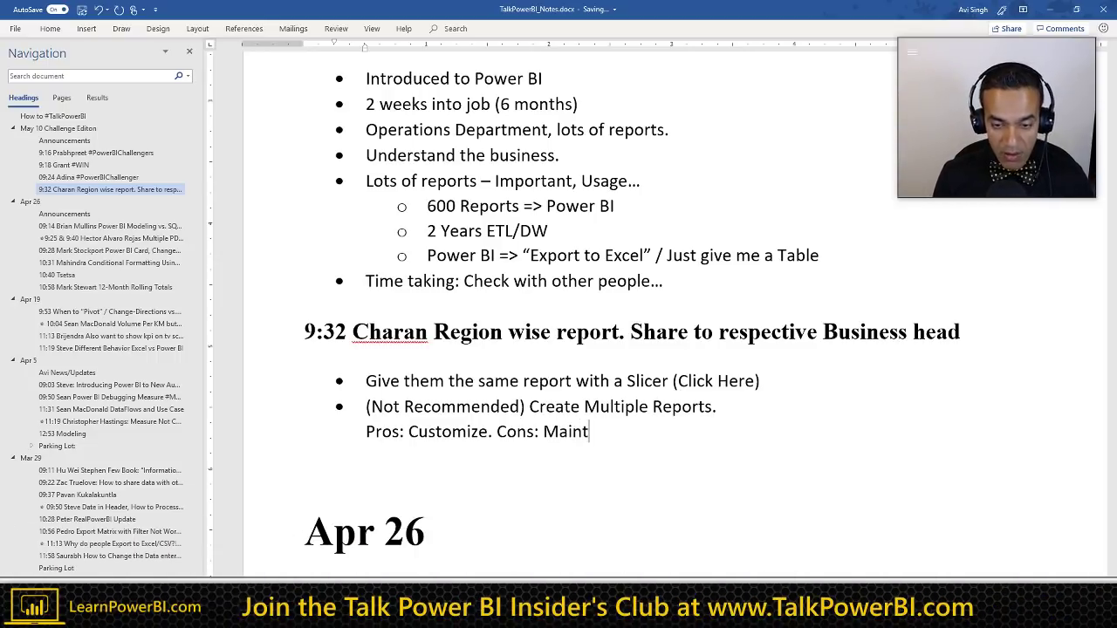
type("enance")
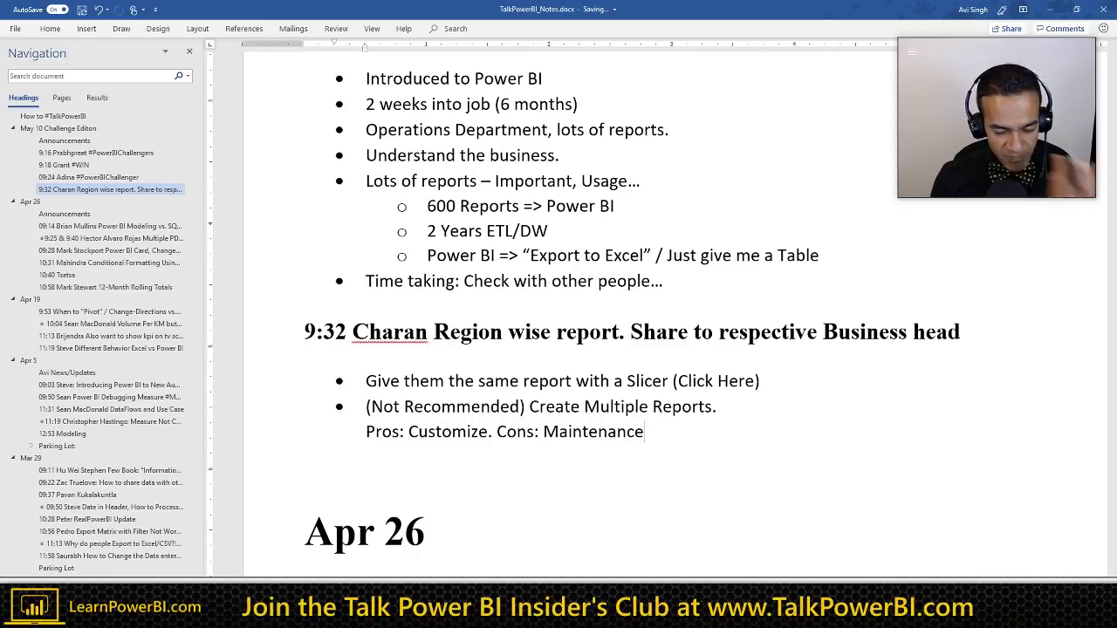
key("Return")
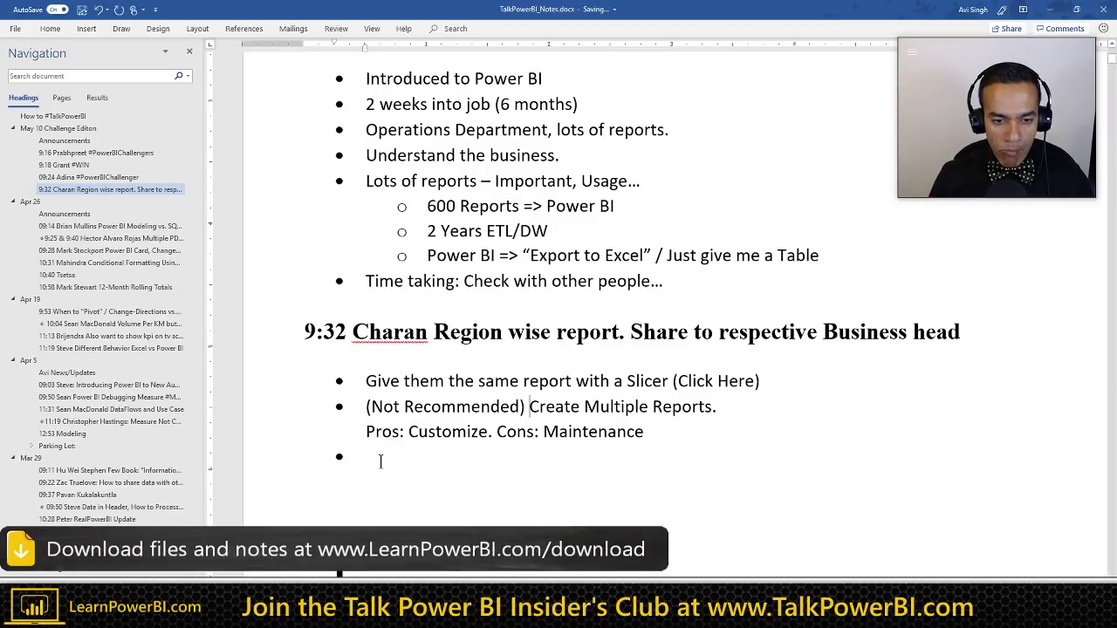
Step: Add 'Cons: Every single time User needs to make a selection' under the Slicer answer, plus a blank line
left_click(429, 381)
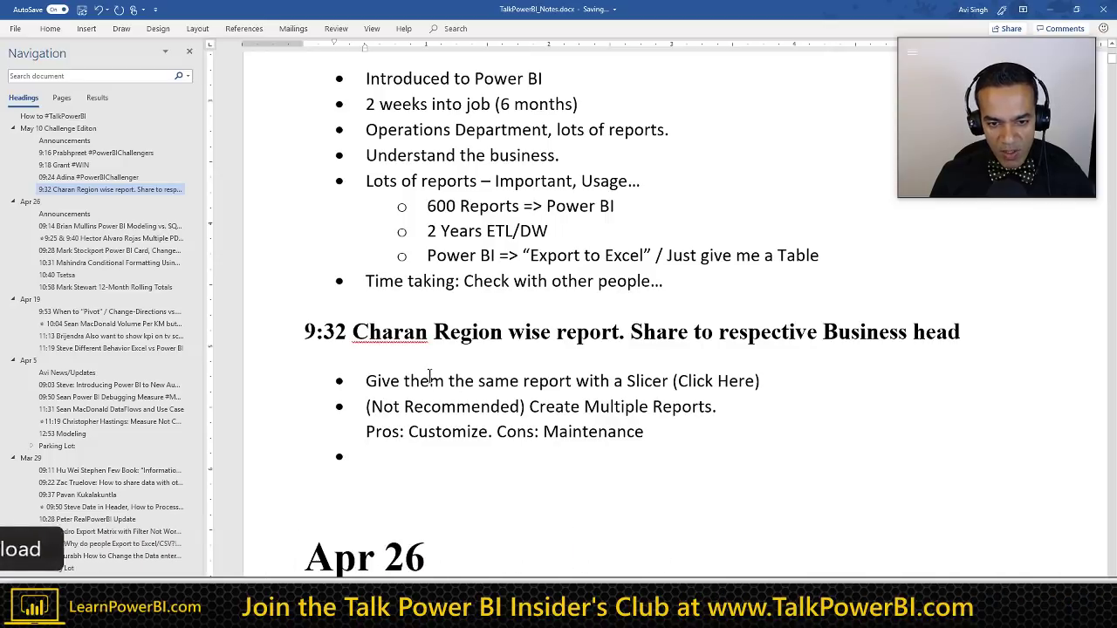
key("End")
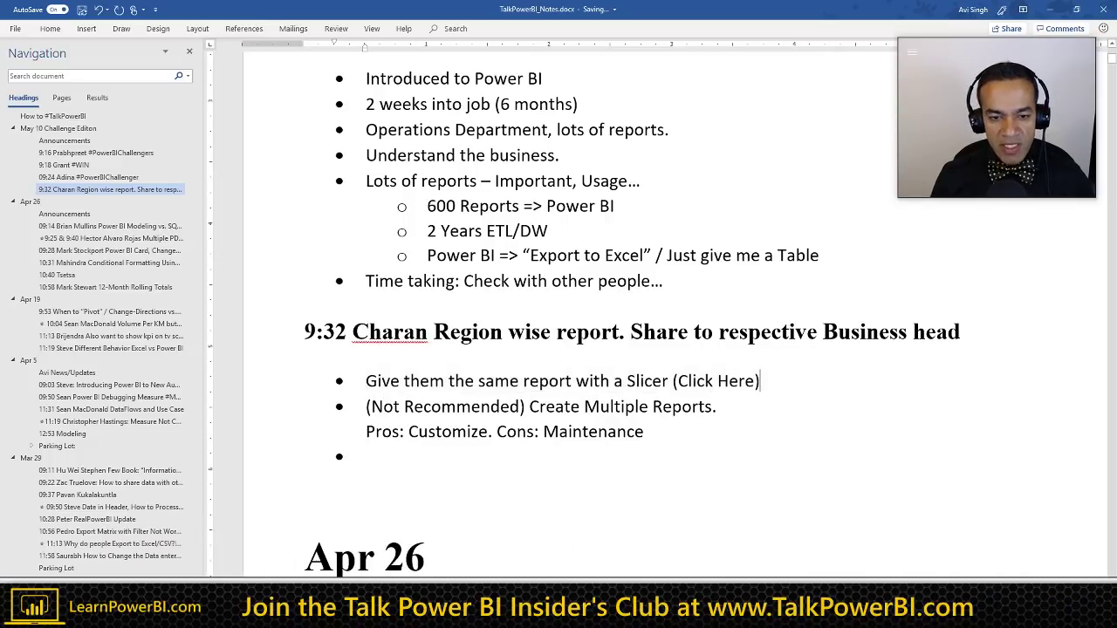
key("shift+Return")
type("Cons")
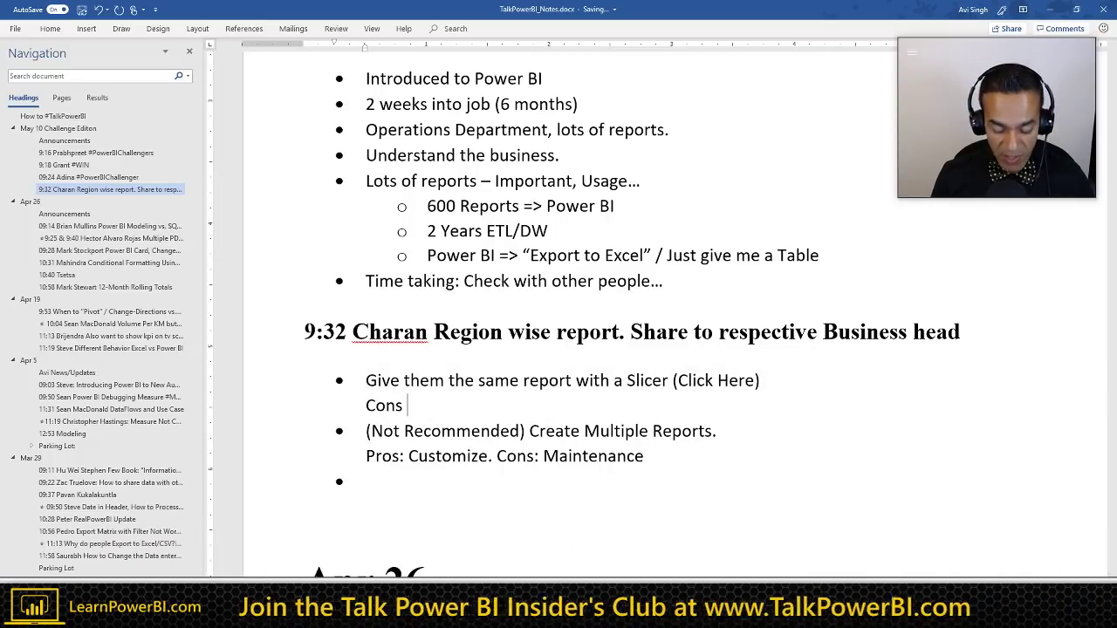
type(": ")
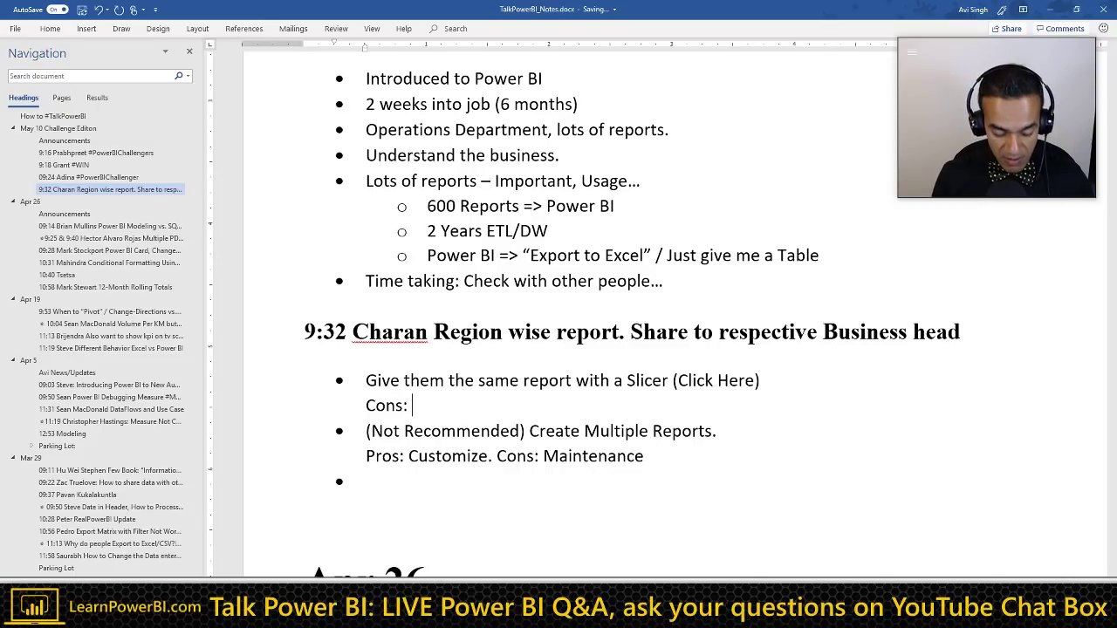
type("Every single")
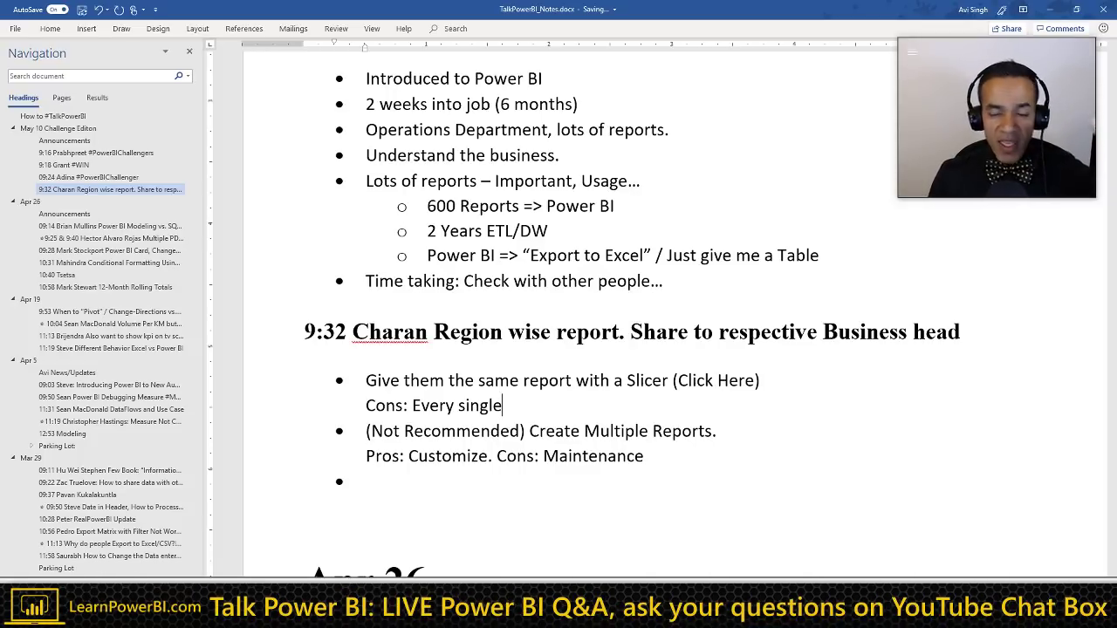
type("t")
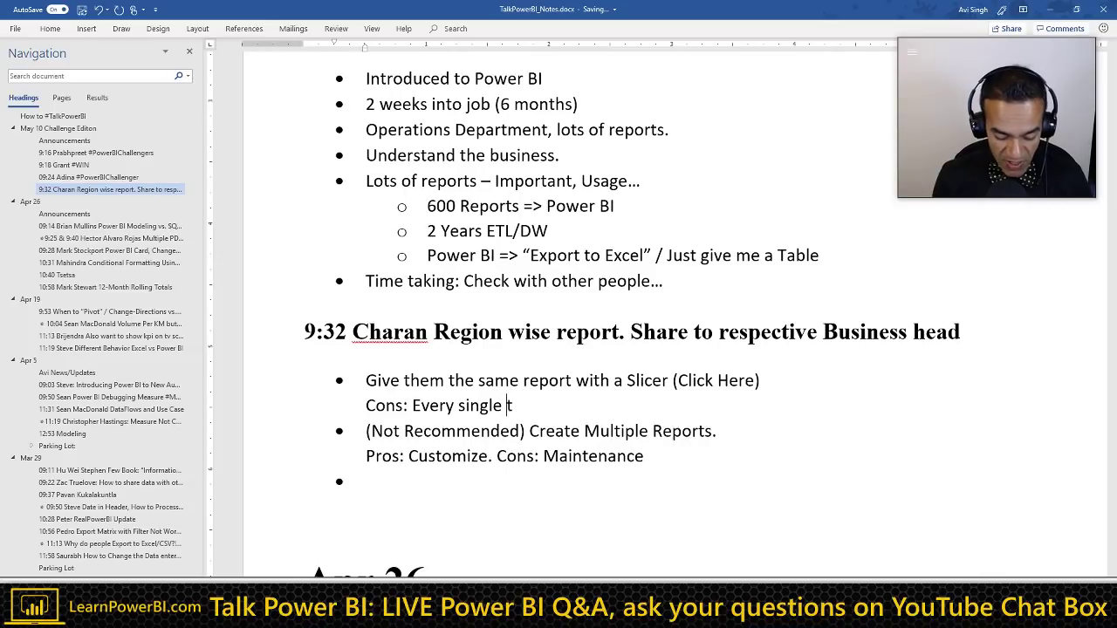
type("ime User")
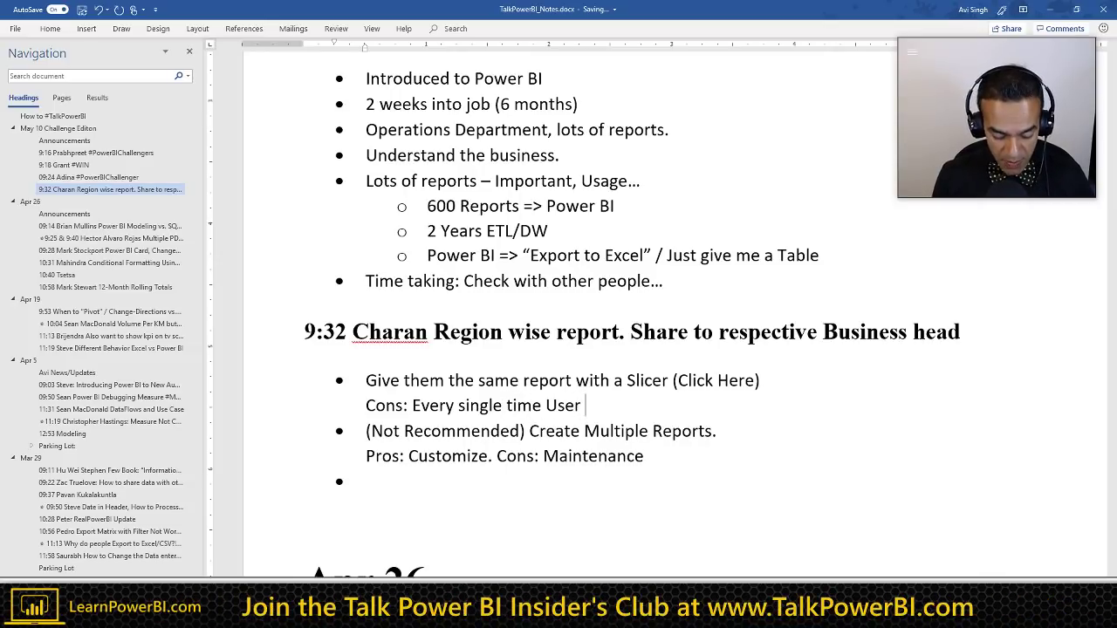
type(" needs to make")
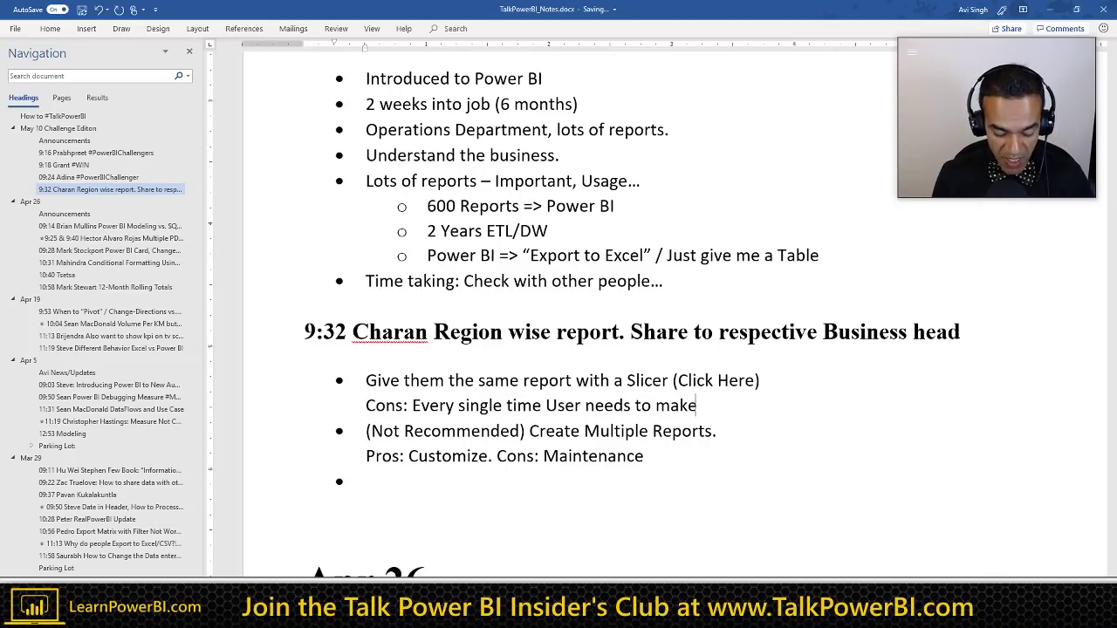
type(" a selection")
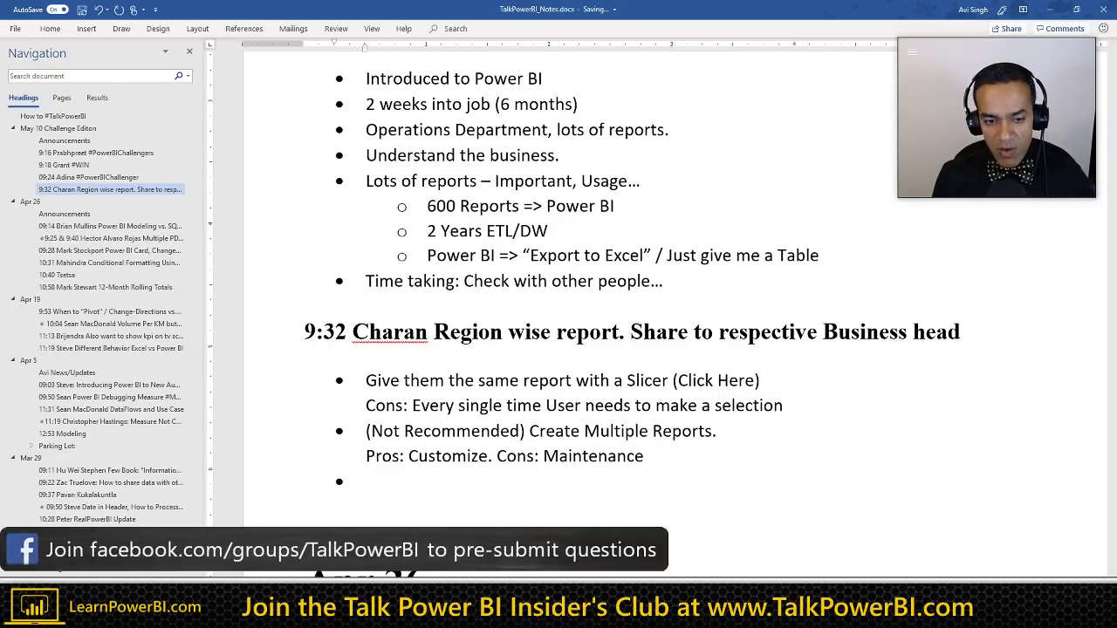
key("shift+Return")
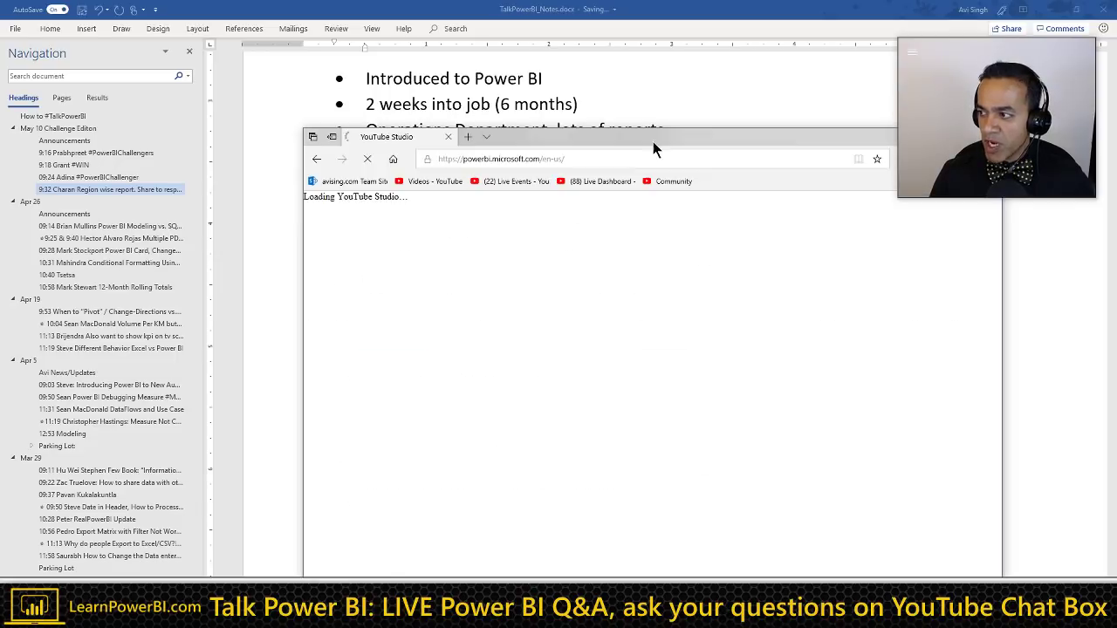
double_click(658, 136)
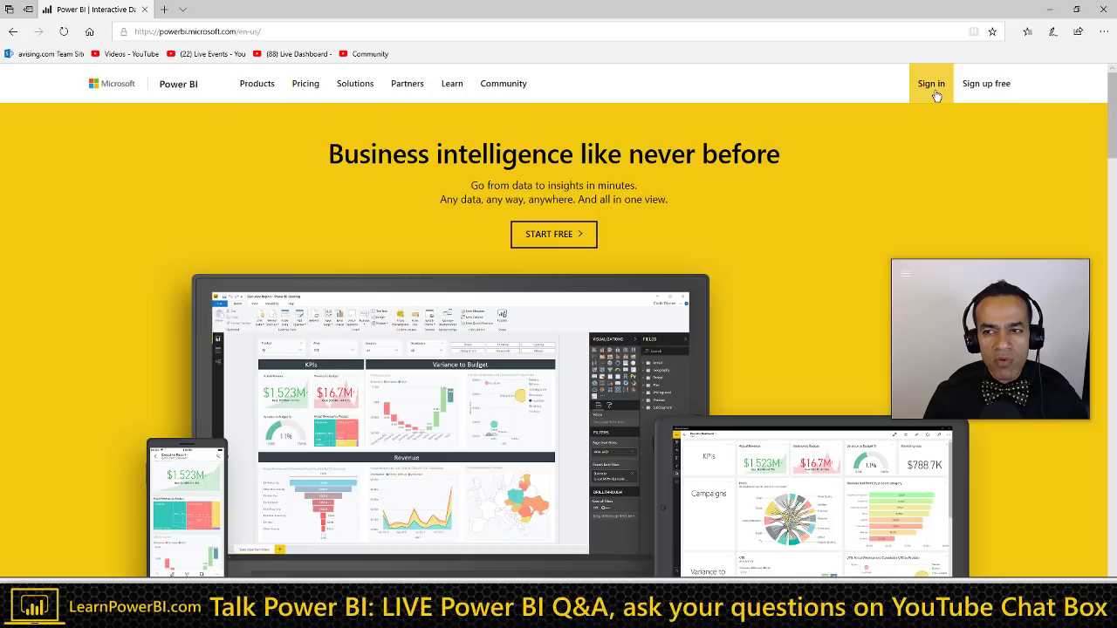
left_click(931, 83)
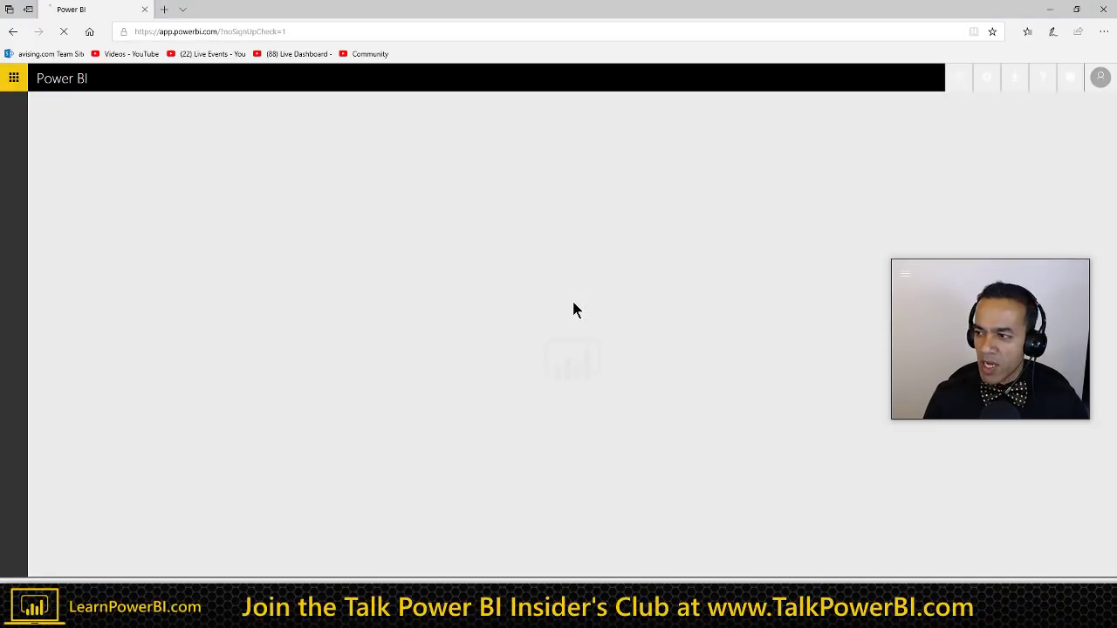
key("alt+Tab")
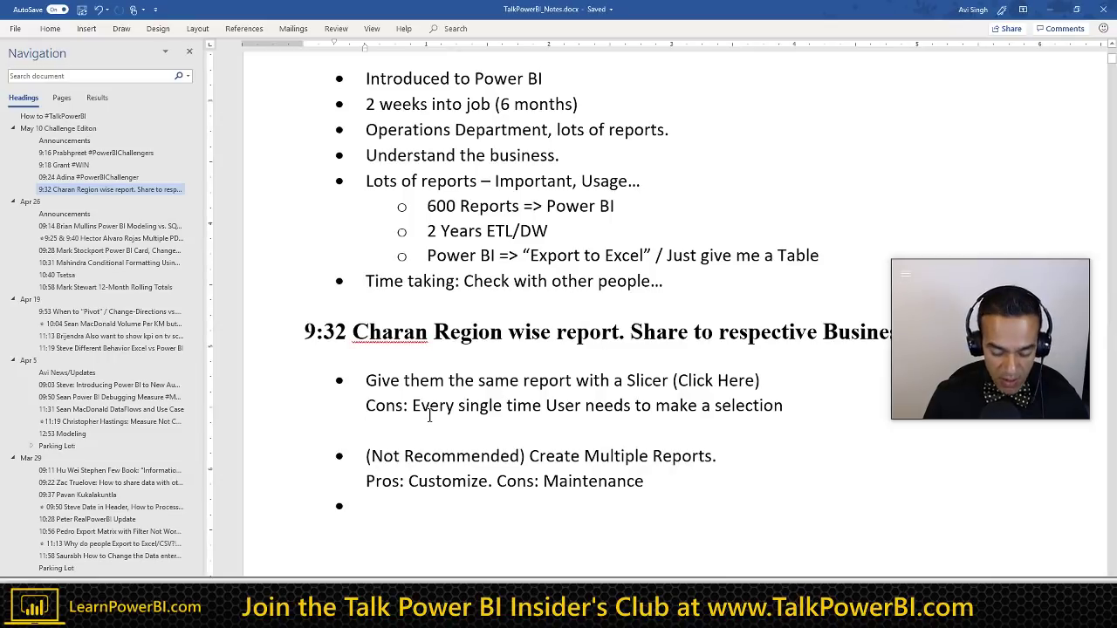
Step: Add the underlined line 'New Update: PowerBi.com remembers your filter' under the slicer cons
type("N")
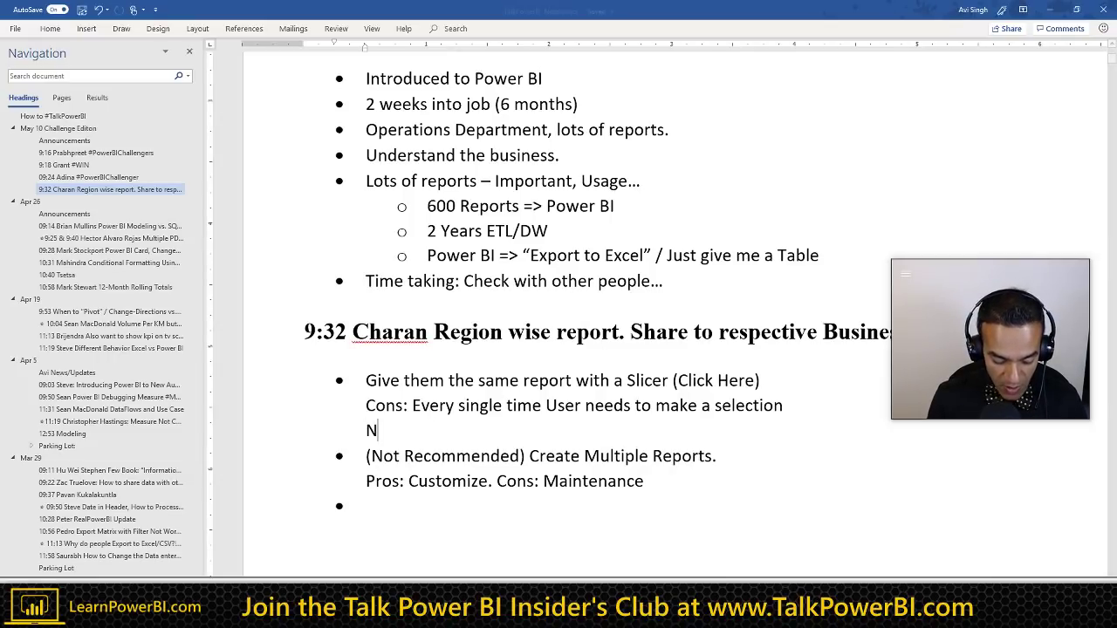
type("ew Update:")
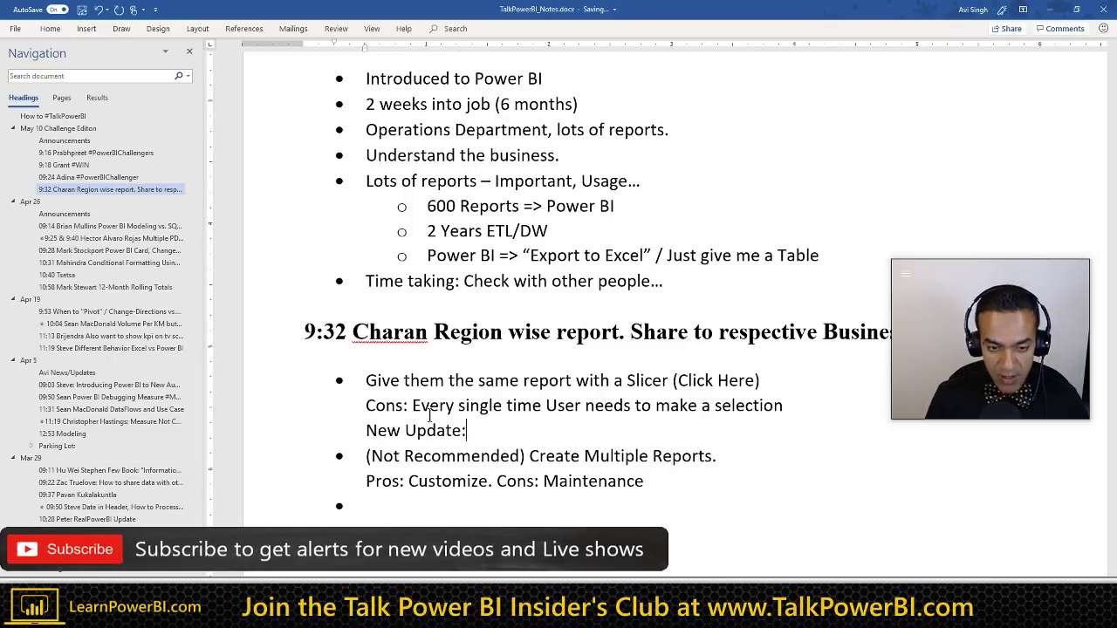
key("Return")
type("Platfor")
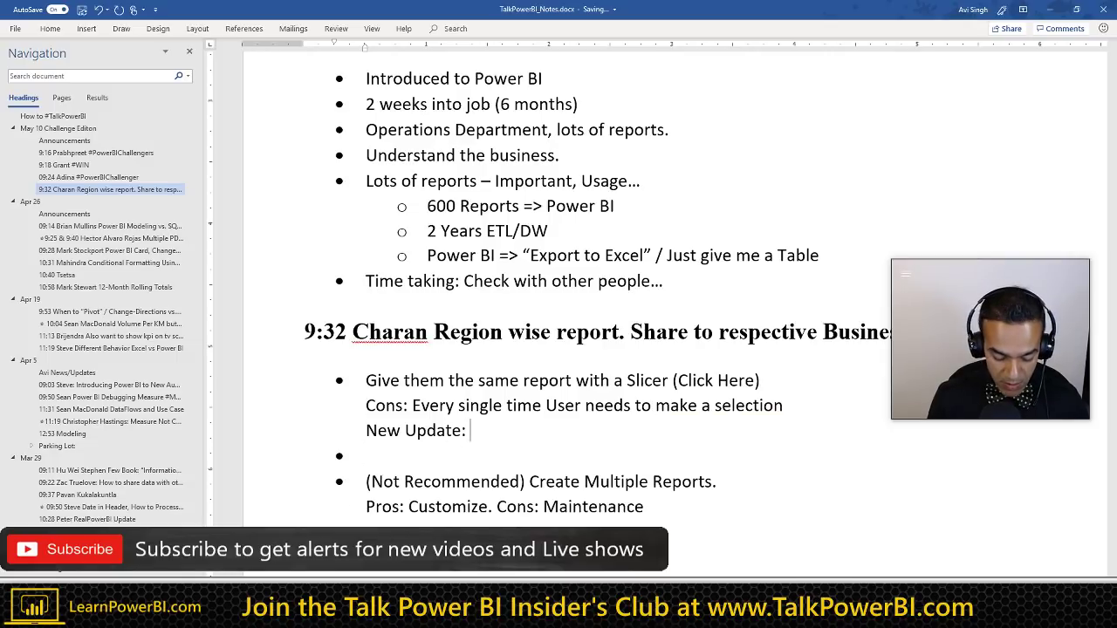
type("m (Power")
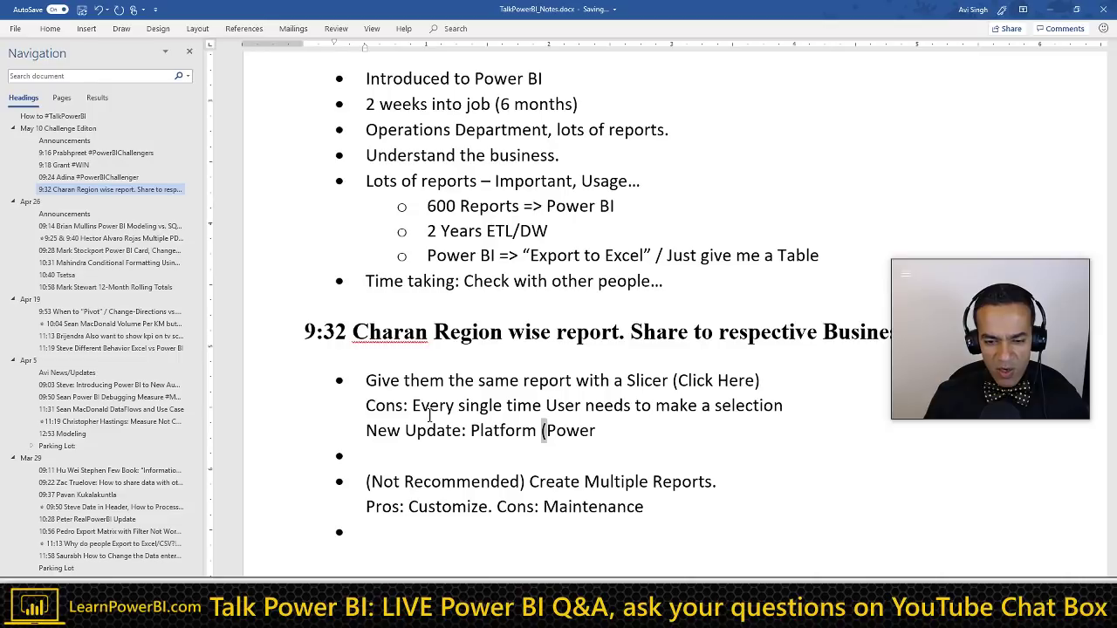
key("ctrl+shift+Left")
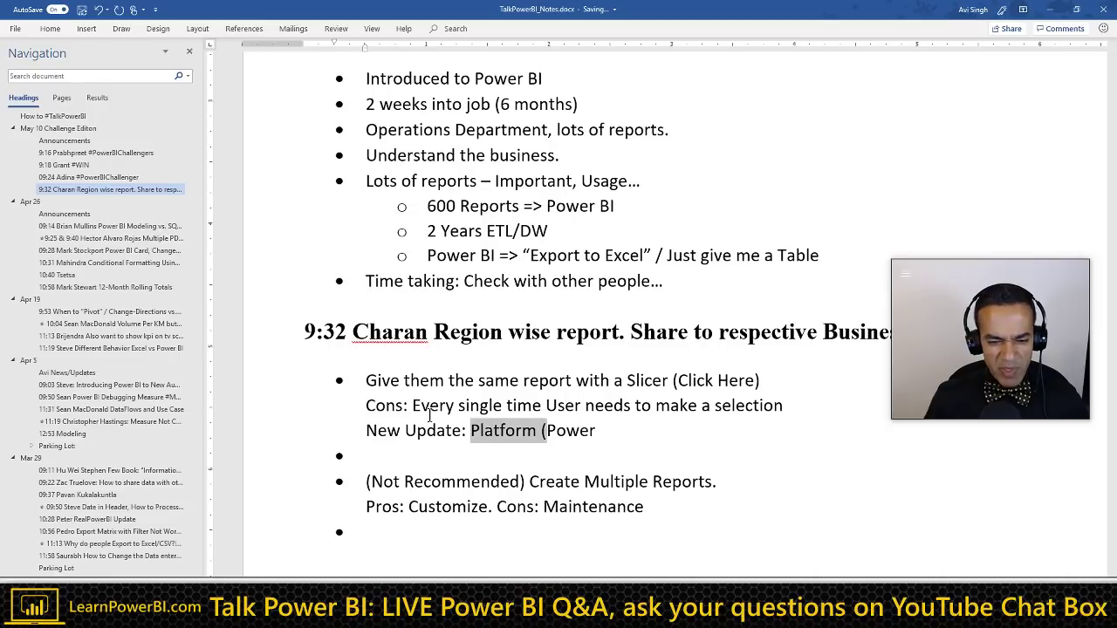
key("Delete")
key("Delete")
key("End")
type(".com")
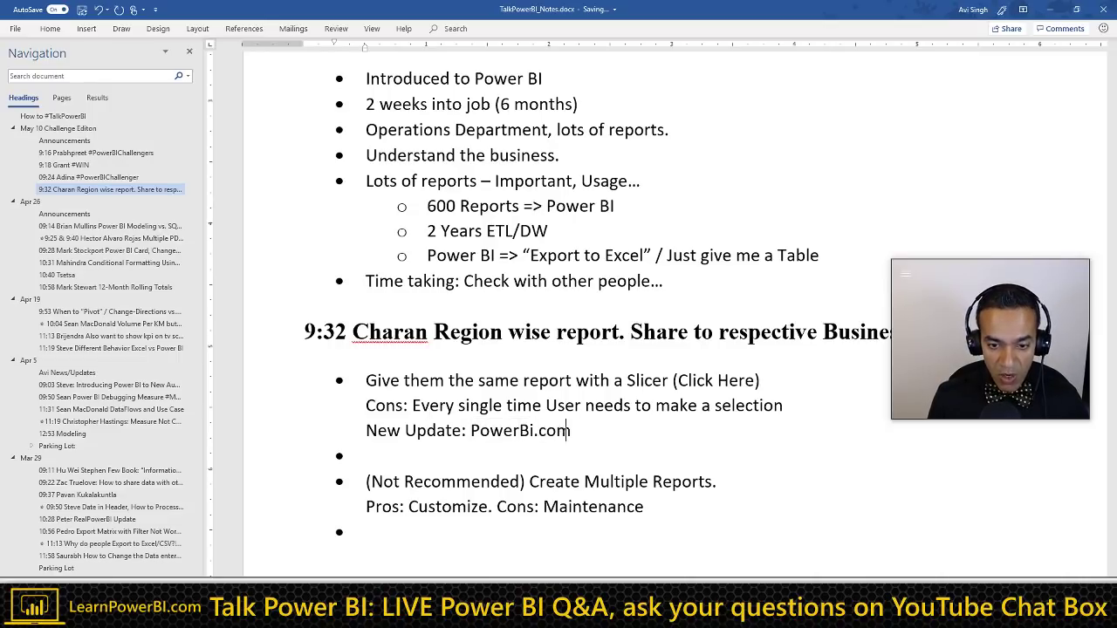
type(" remembers your filter")
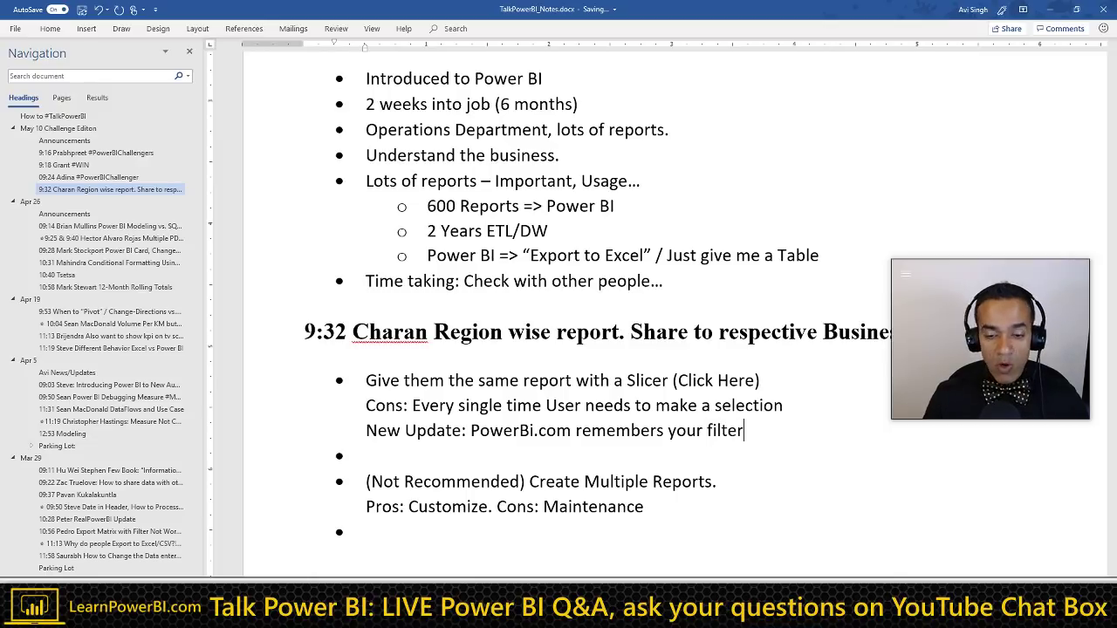
key("shift+Home")
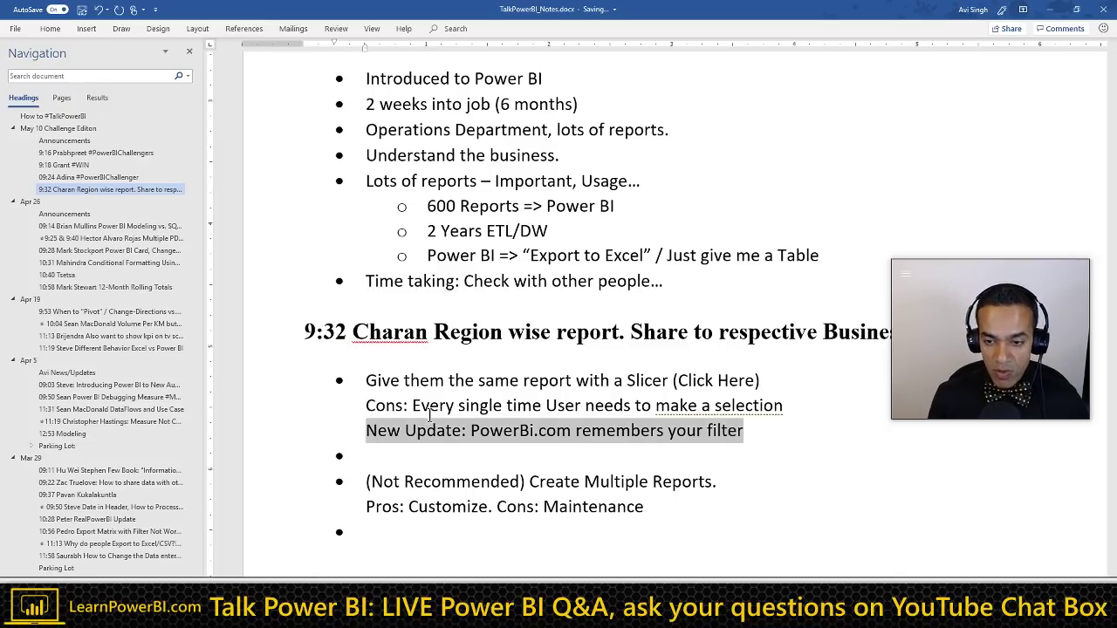
key("ctrl+u")
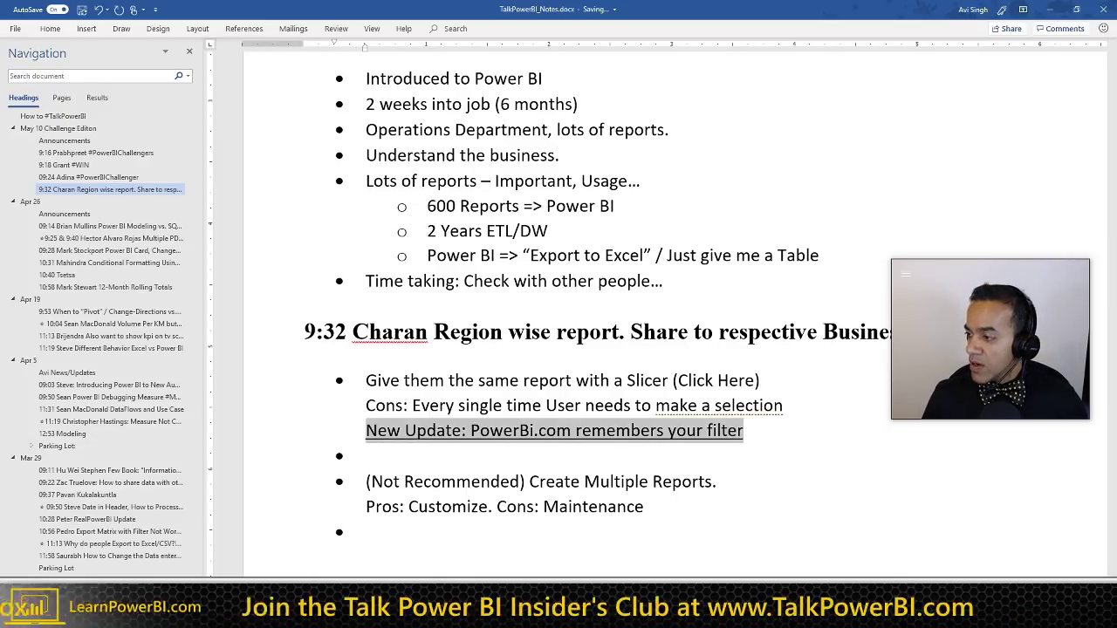
Step: Remove the bullet from the empty line and add spacing after the Maintenance note
left_click(744, 405)
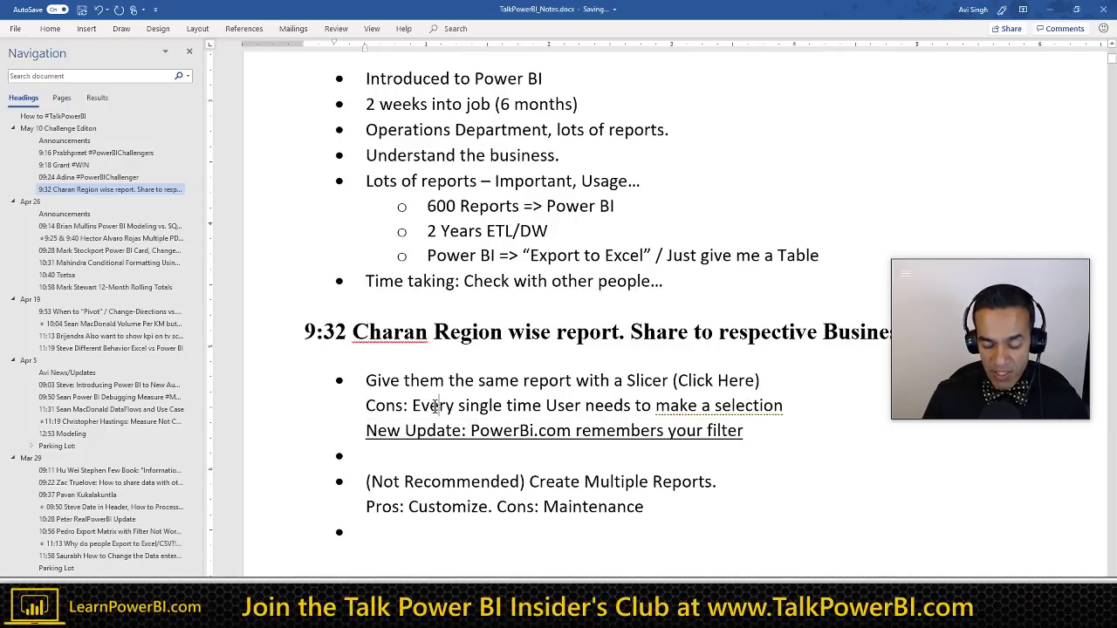
key("shift+Down")
scroll(434, 406, "up", 1)
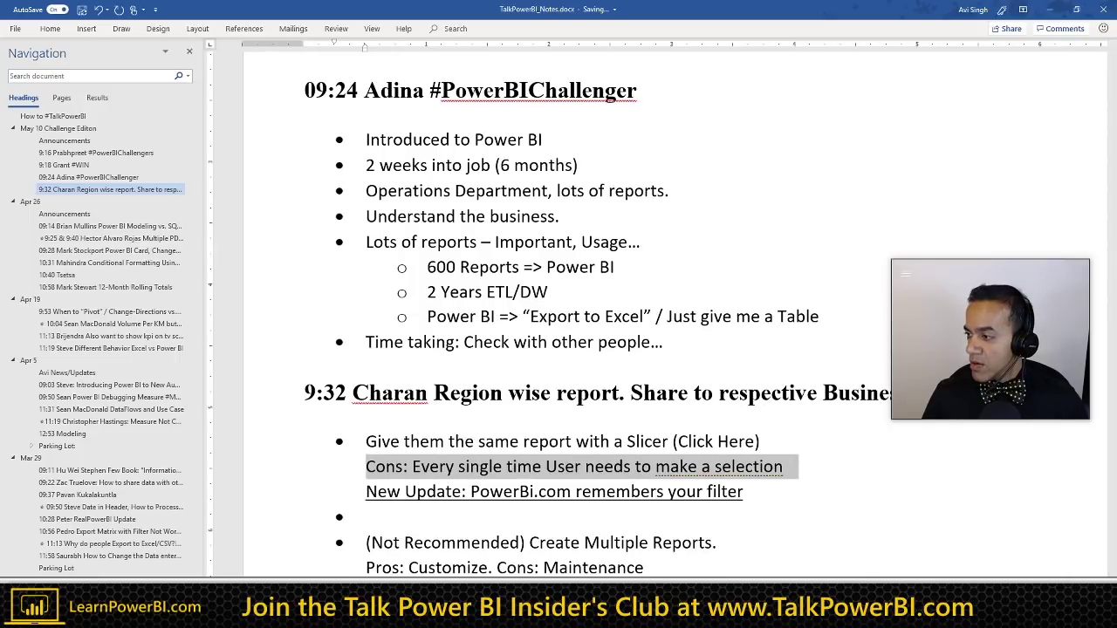
key("Right")
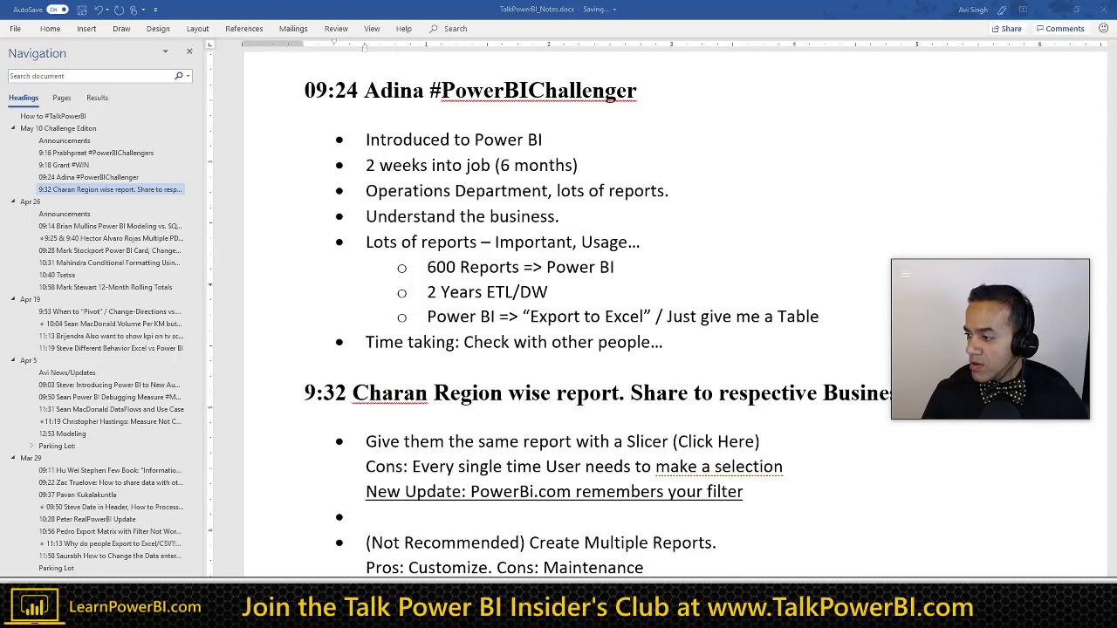
scroll(582, 447, "down", 2)
key("shift+Up")
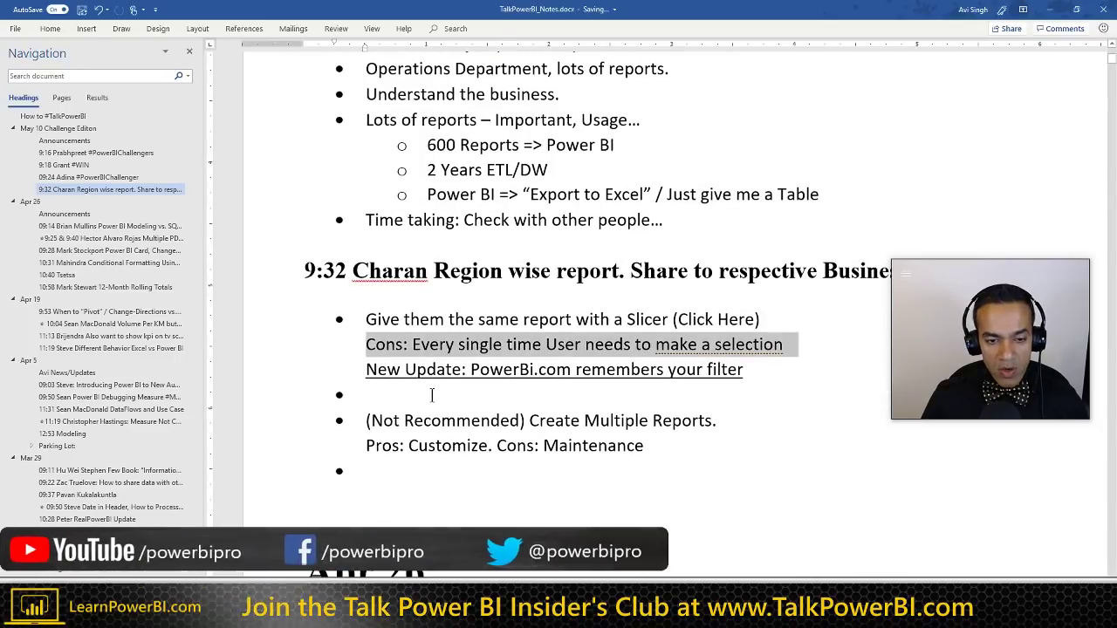
left_click(419, 396)
key("BackSpace")
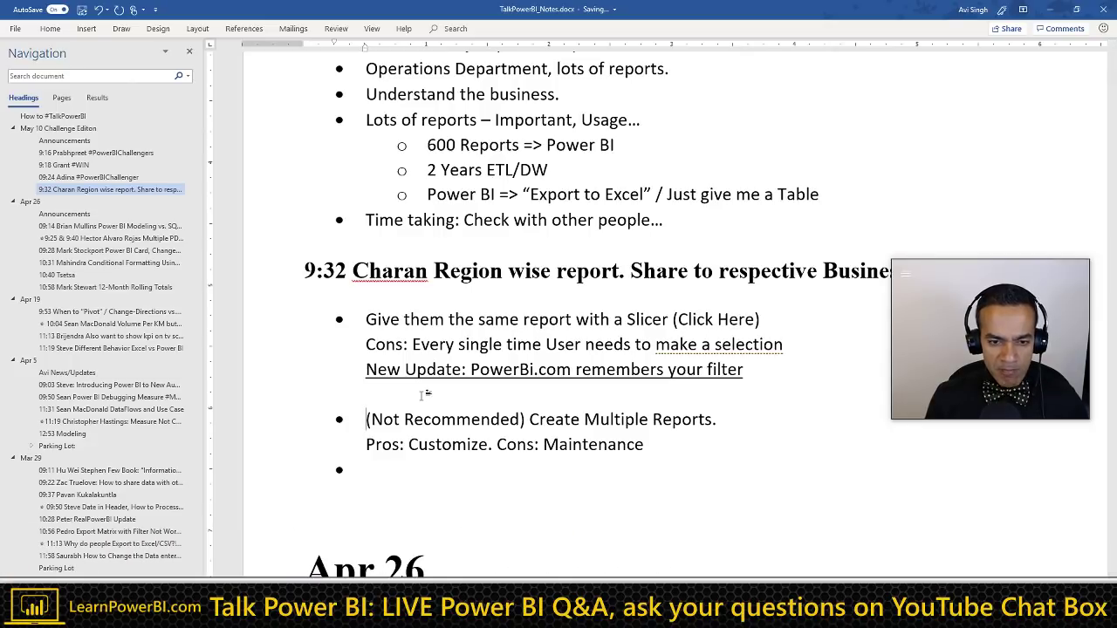
key("End")
key("shift+Return")
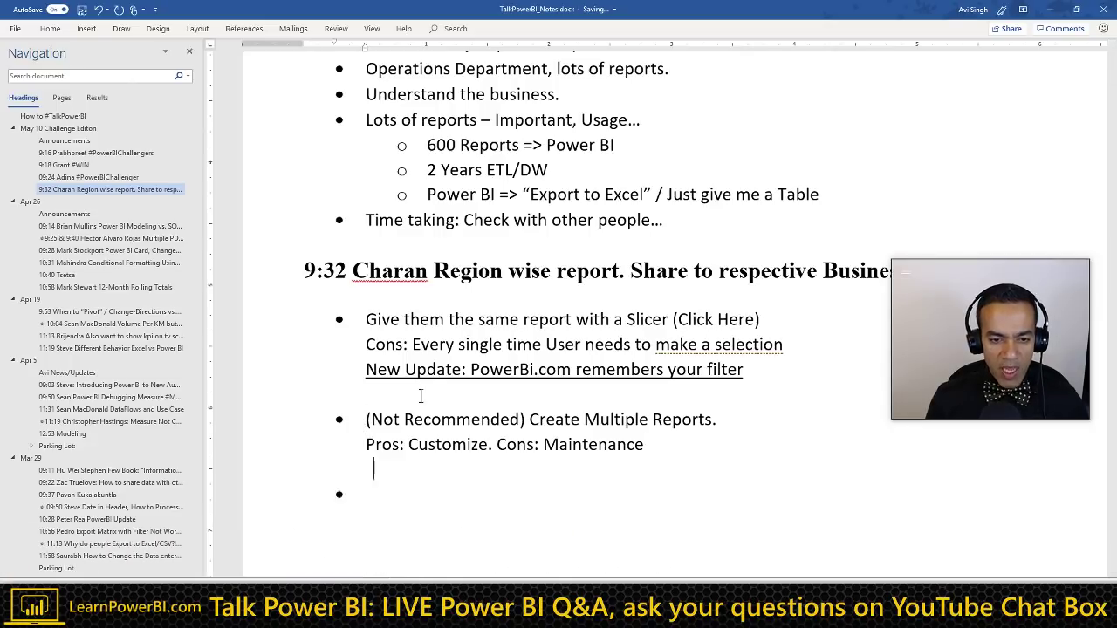
scroll(420, 396, "down", 3)
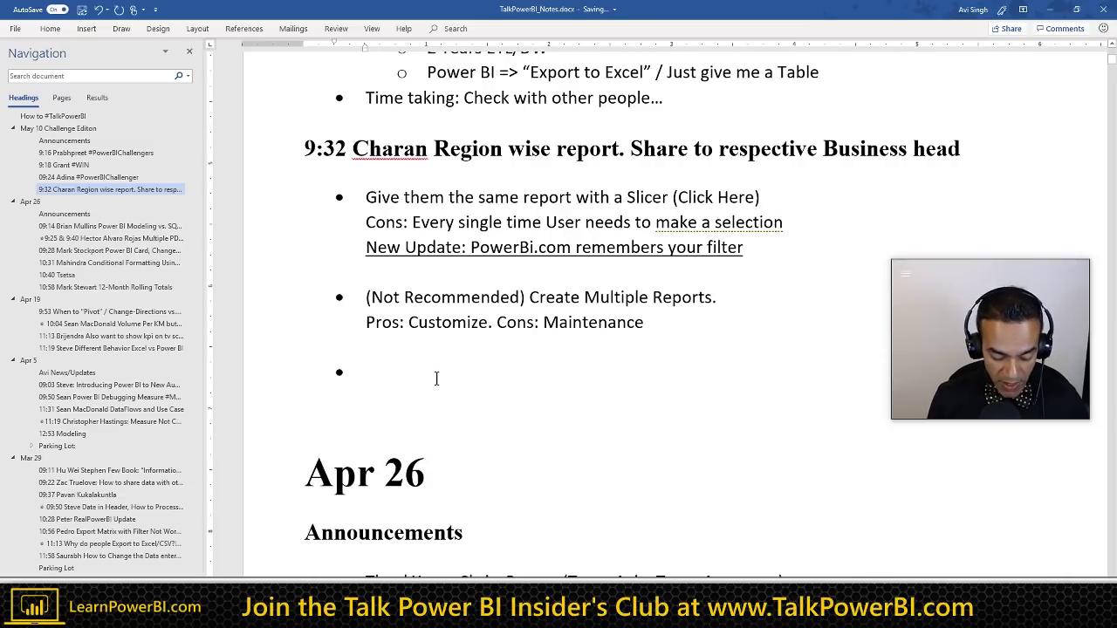
Step: Type the bullet 'Single Report: Report Filter & Pass in as URL'
type("Single Re")
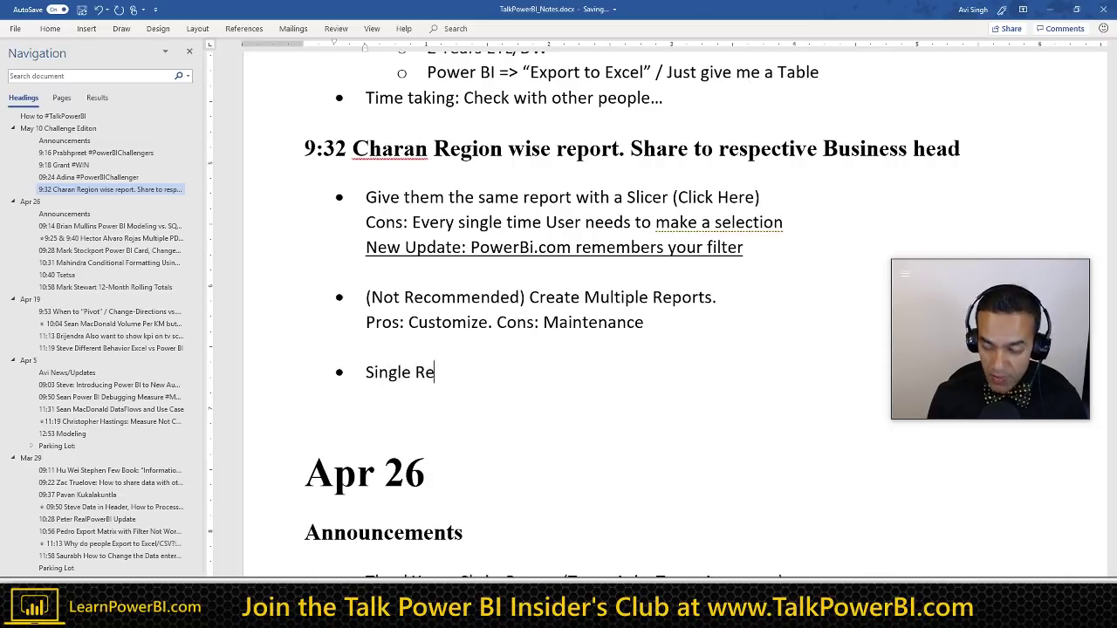
type("port")
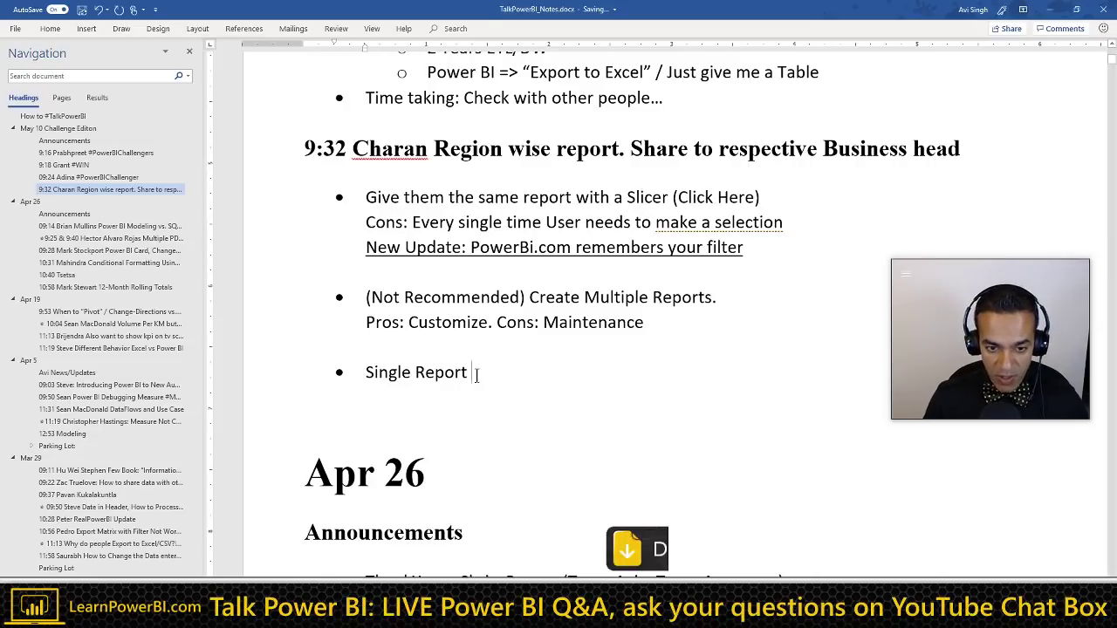
key("BackSpace")
type(":")
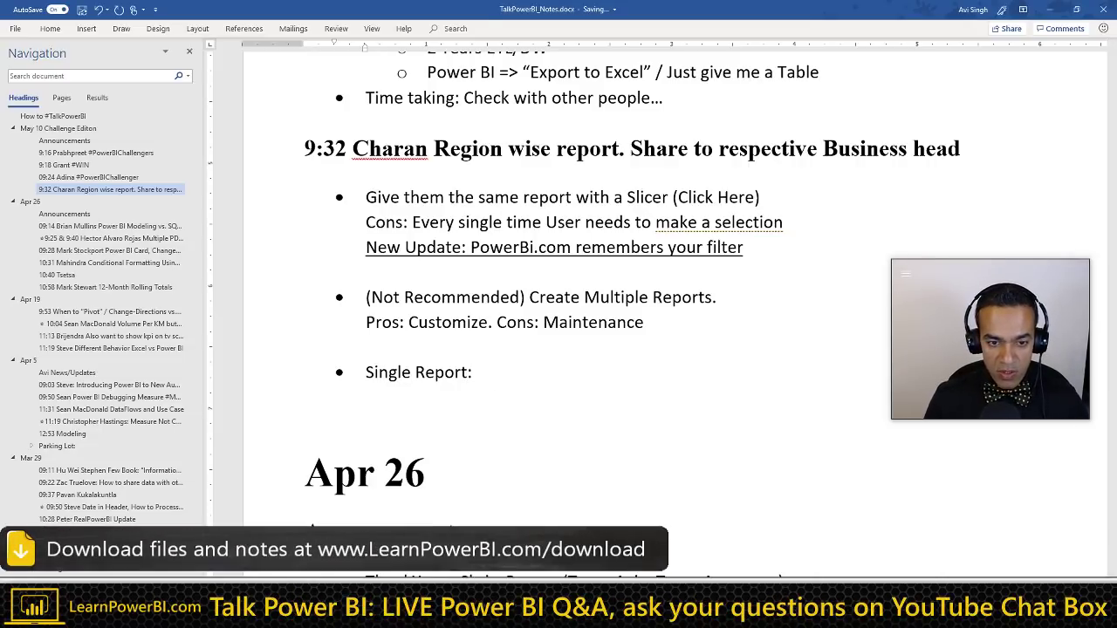
scroll(488, 357, "down", 1)
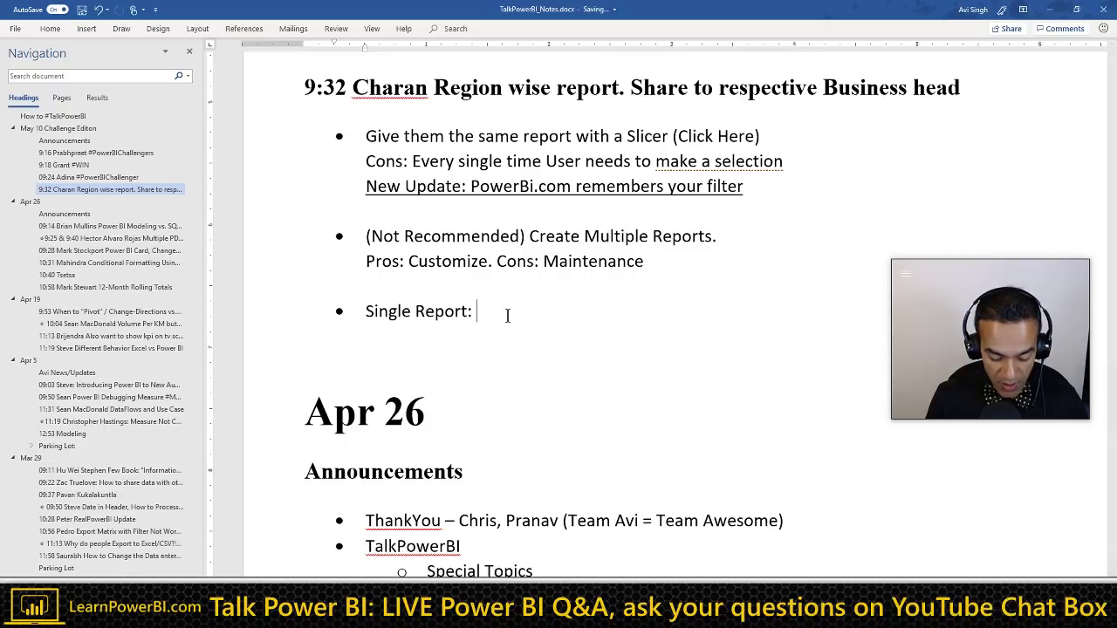
type("Report")
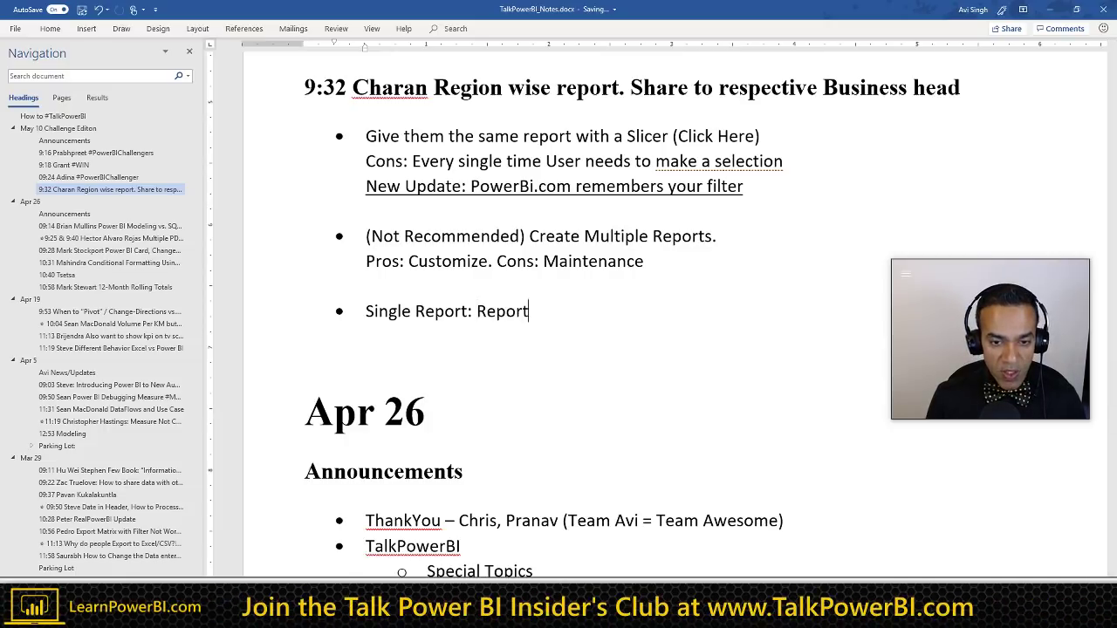
type(" L")
key("BackSpace")
type("F")
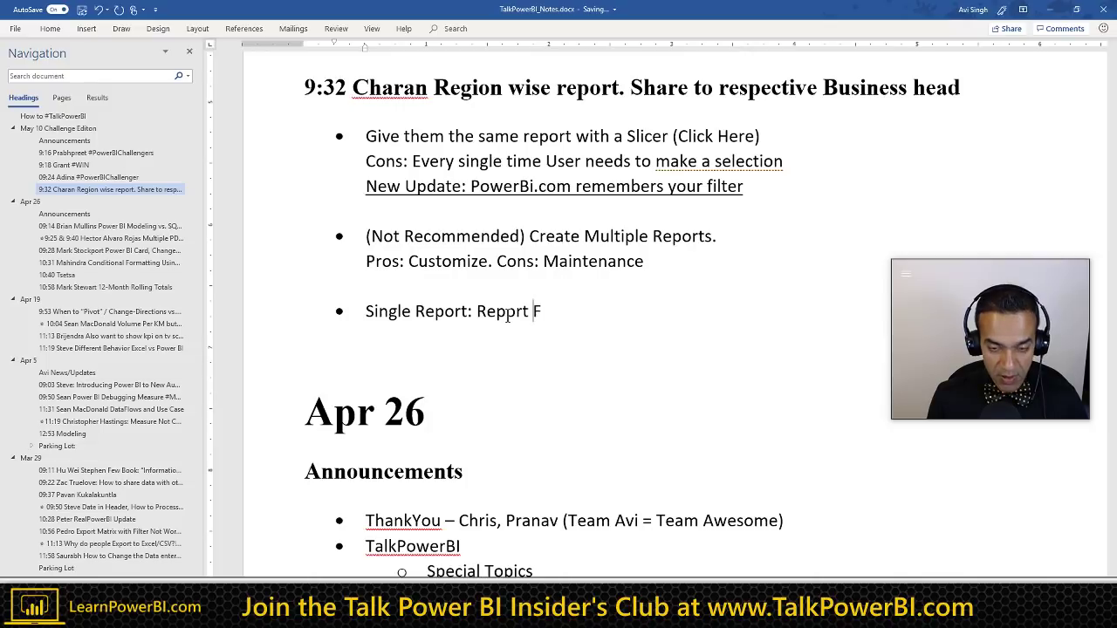
type("ilter & P")
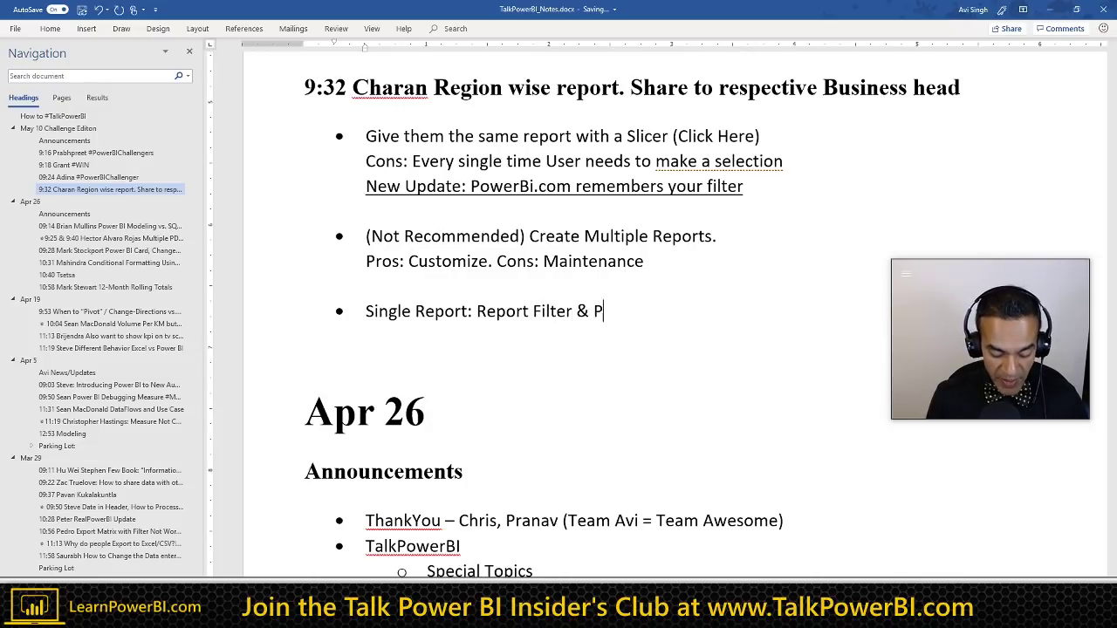
type("ass in as URL")
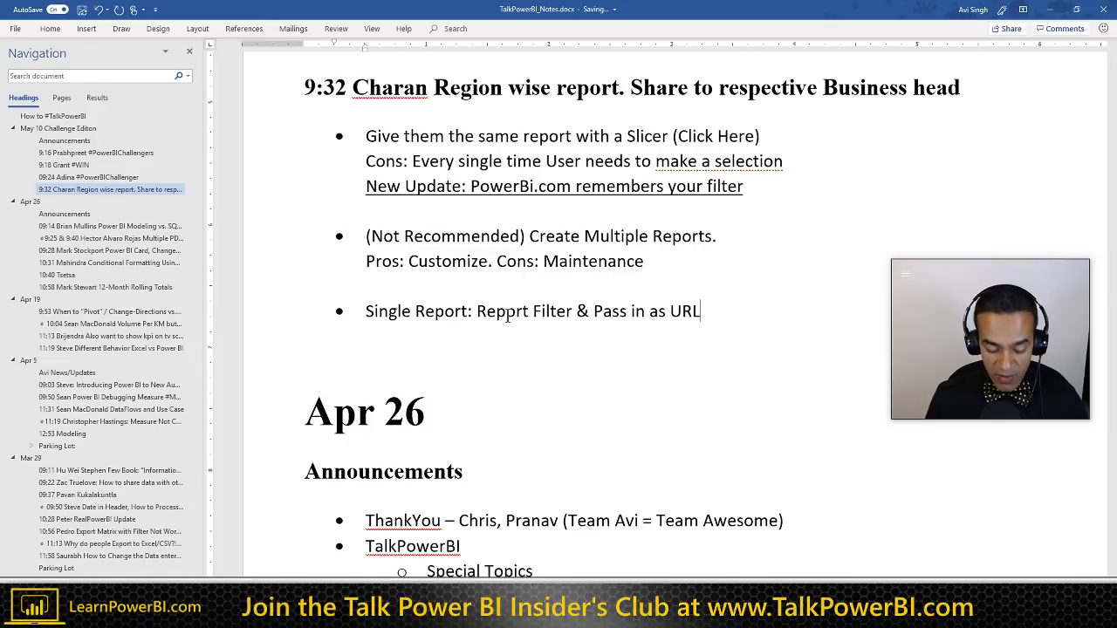
Step: Add 'Hand out different URLs to each Department' beneath it, followed by an unbulleted spacer line
key("shift+Return")
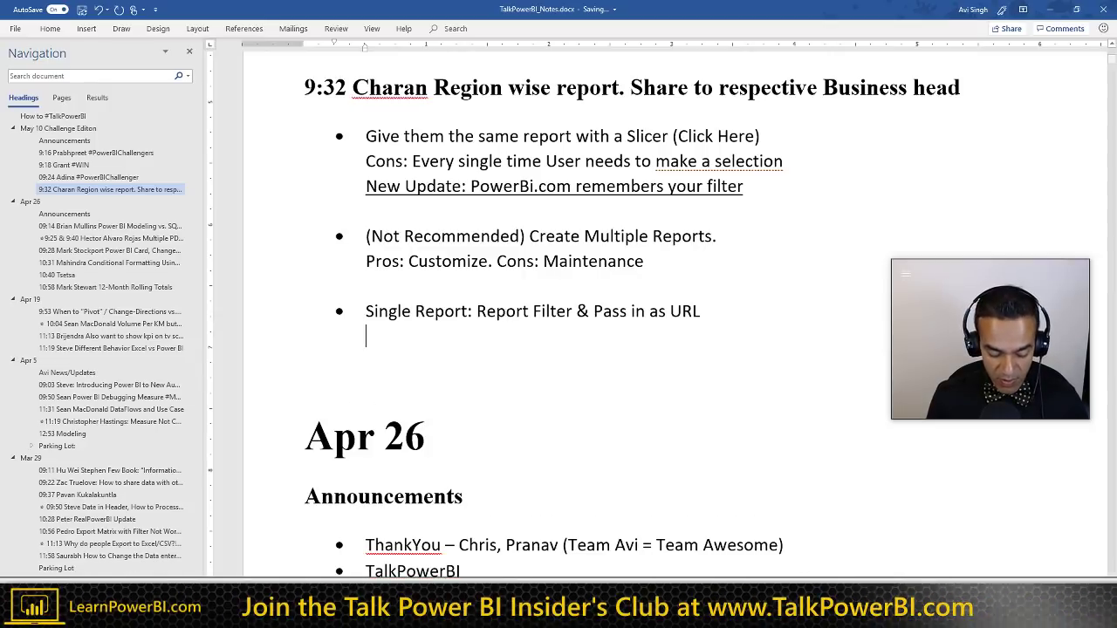
type("Hand out diffe")
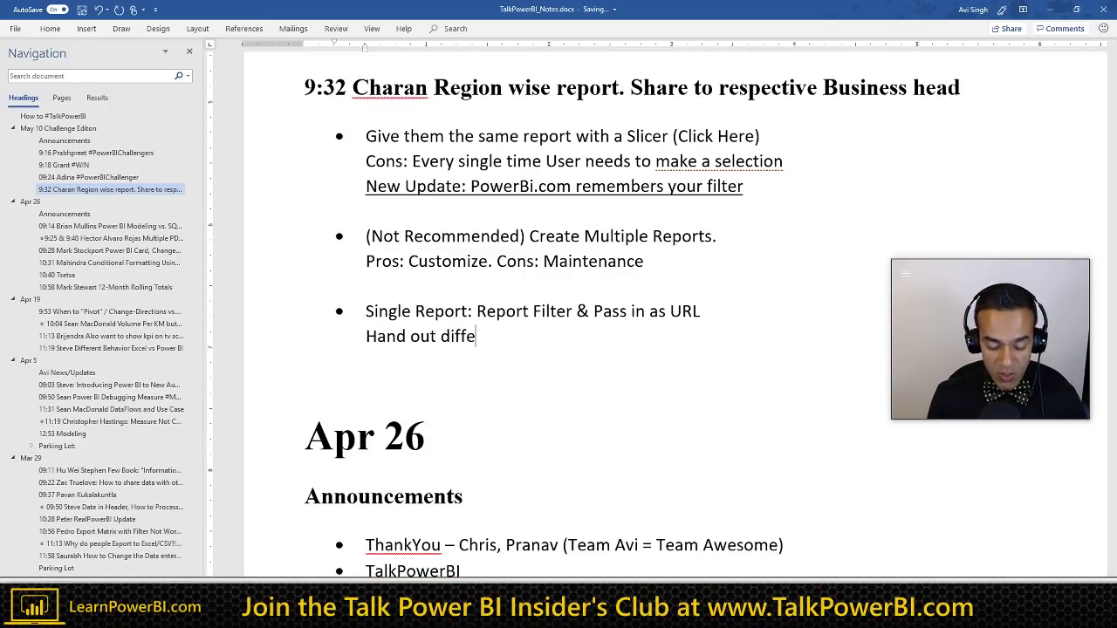
type("rent U")
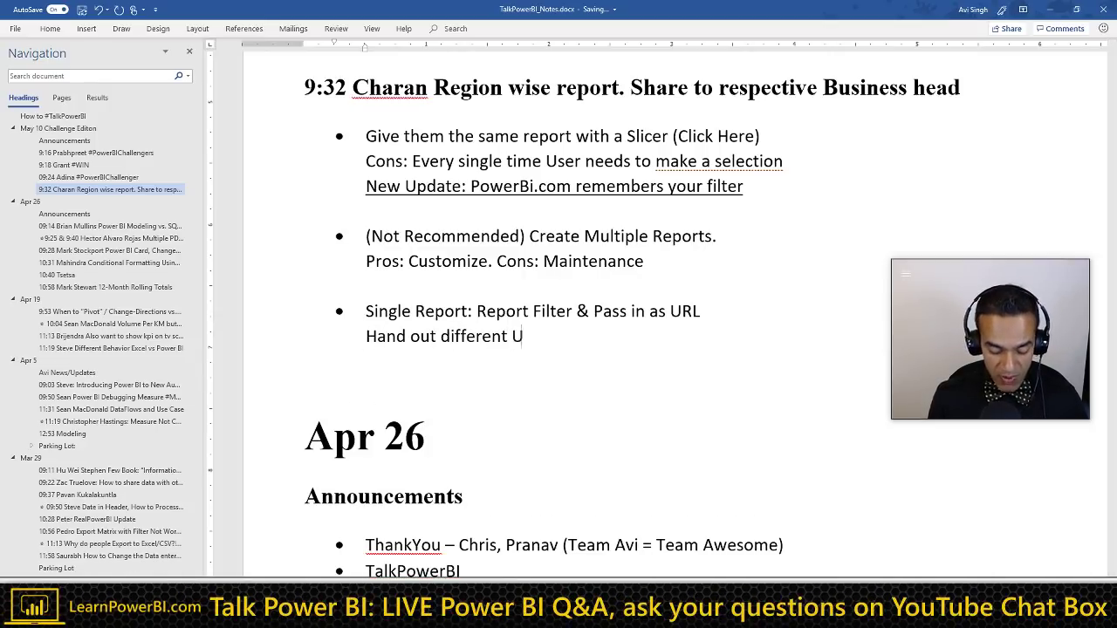
type("RLs to ec")
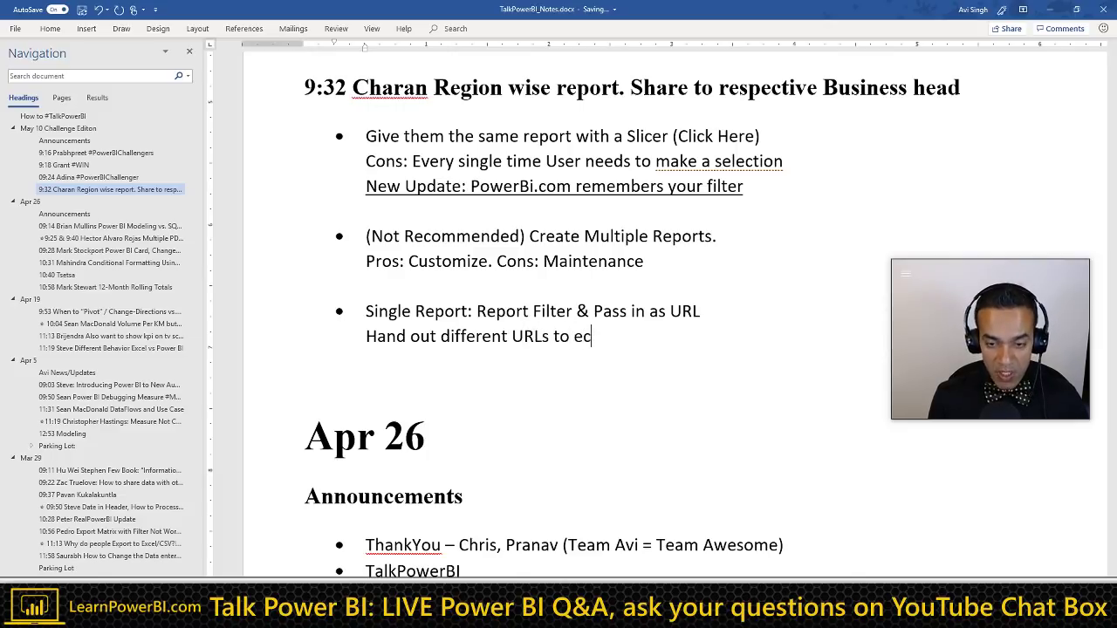
key("BackSpace")
type("ach Departm")
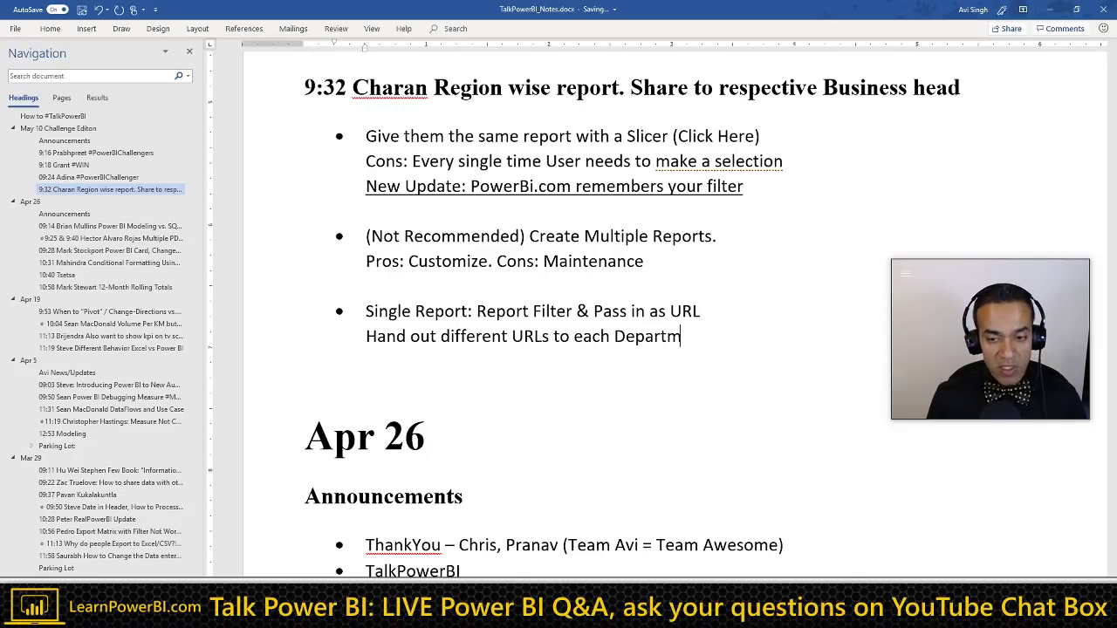
type("ent")
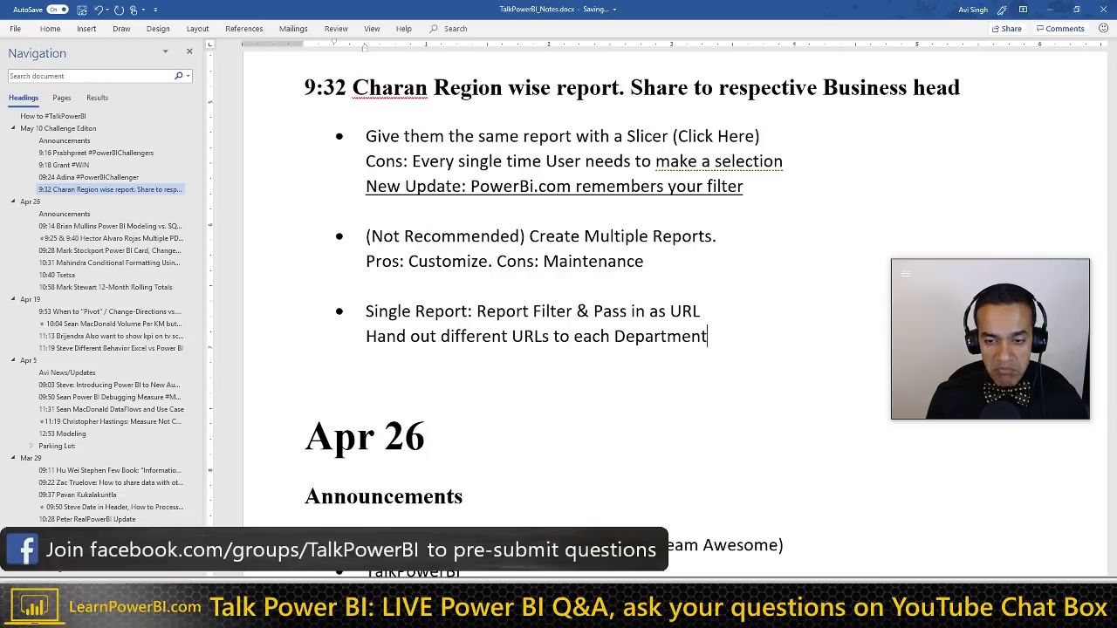
key("Return")
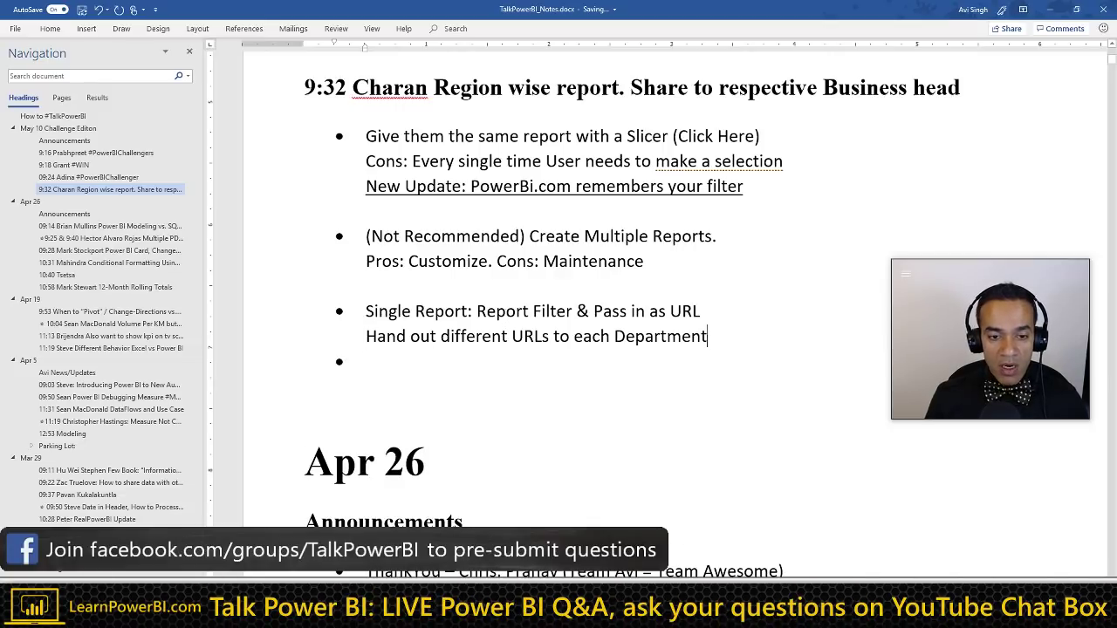
key("Return")
key("BackSpace")
Step: Add the 'Row Level Security' bullet, then remove its trailing colon
key("Down")
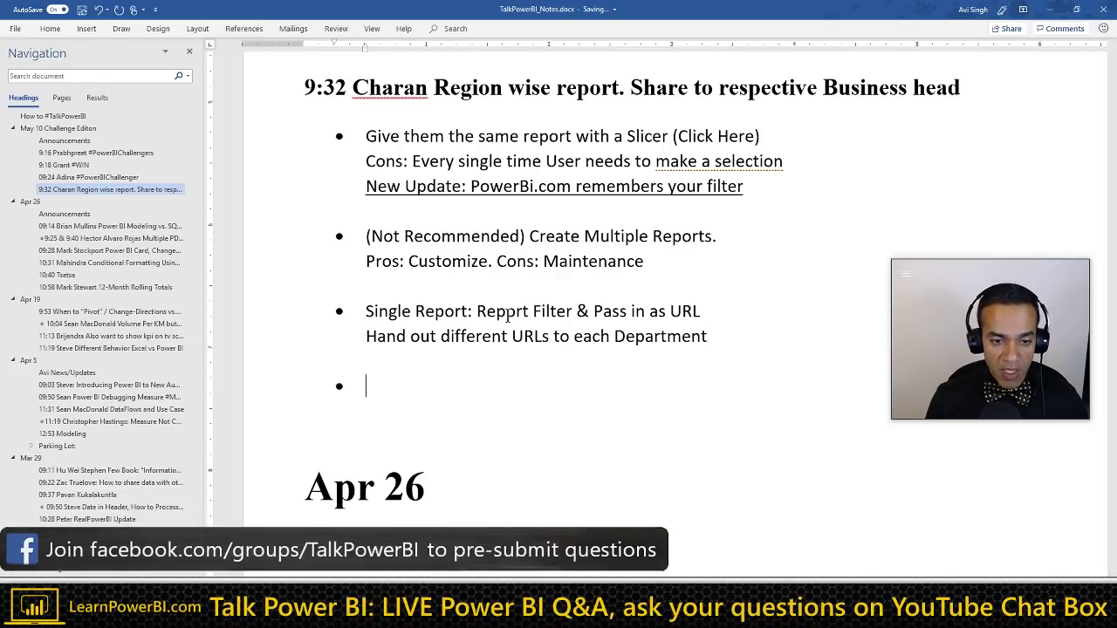
type("Row Lev")
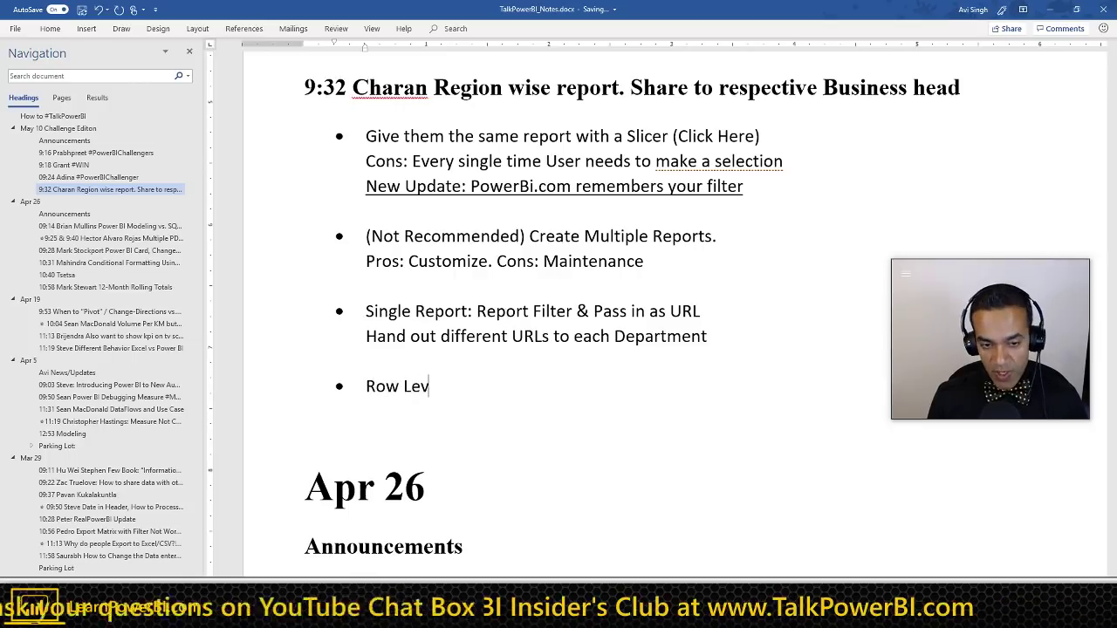
type("el Secu")
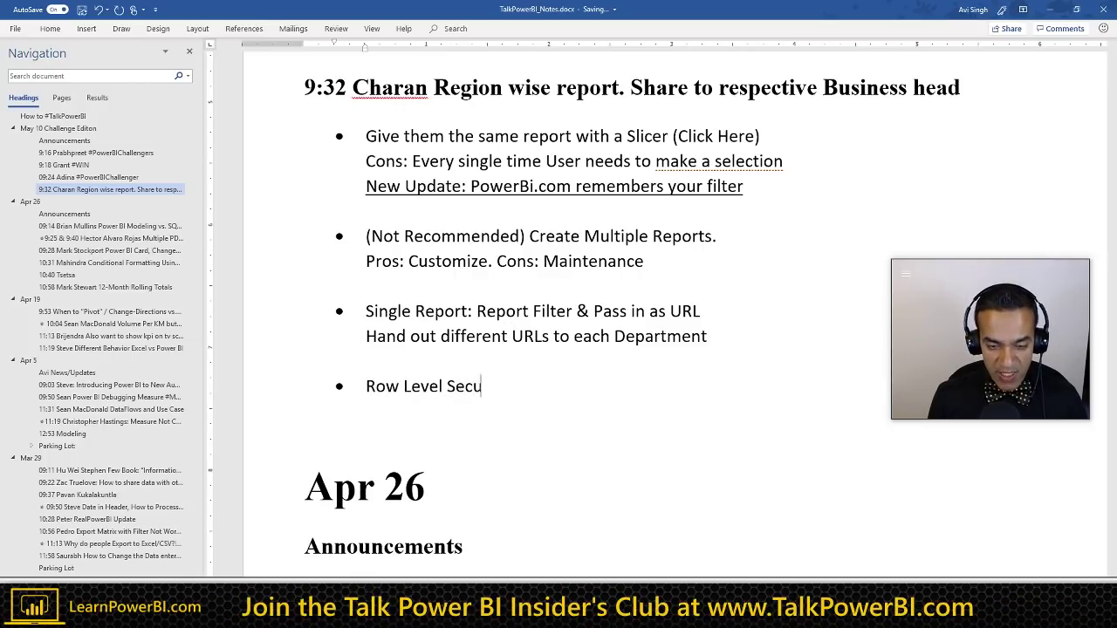
type("rity:")
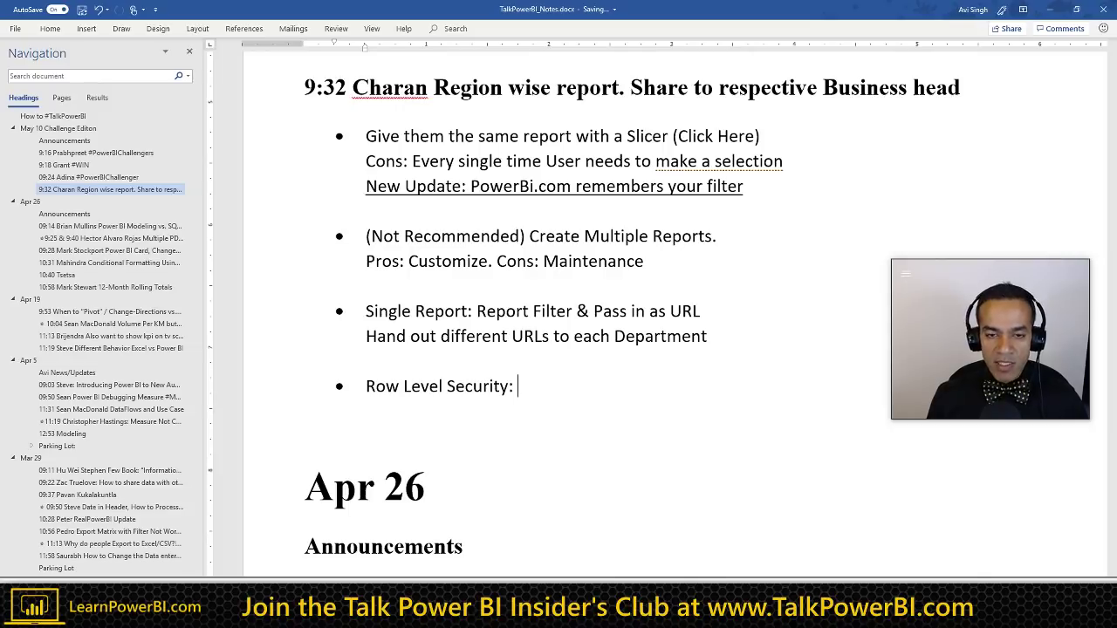
key("shift+Home")
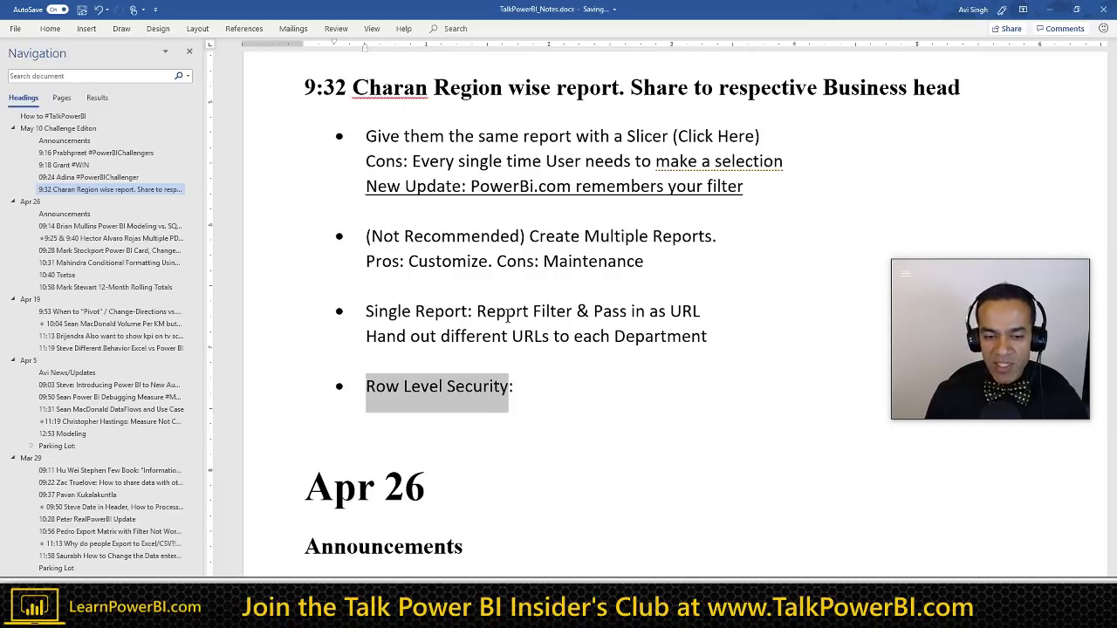
key("End")
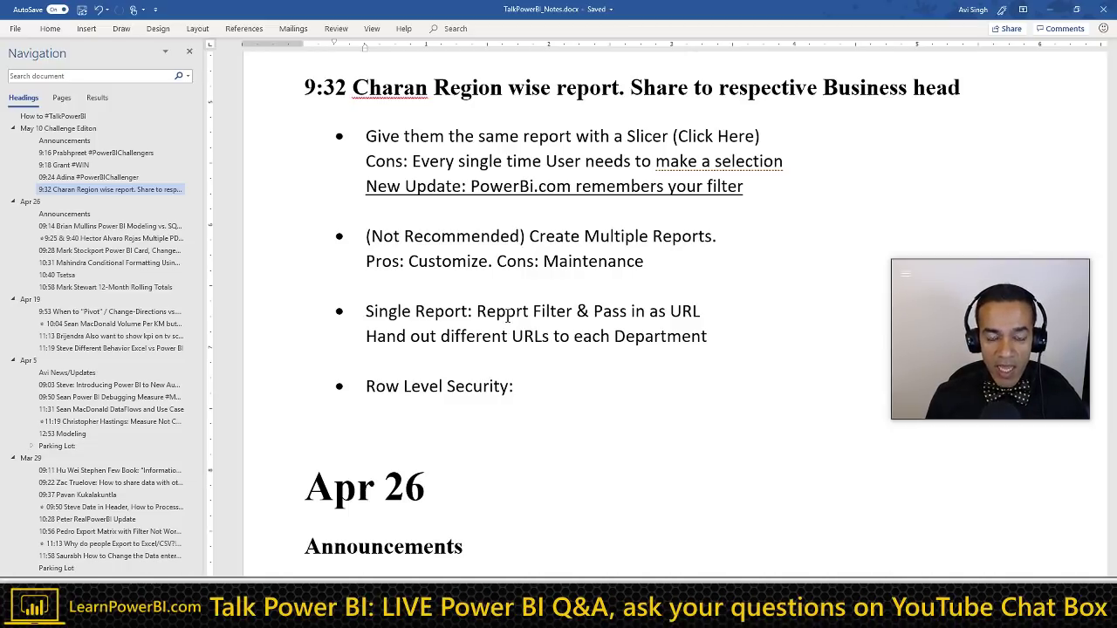
key("Up")
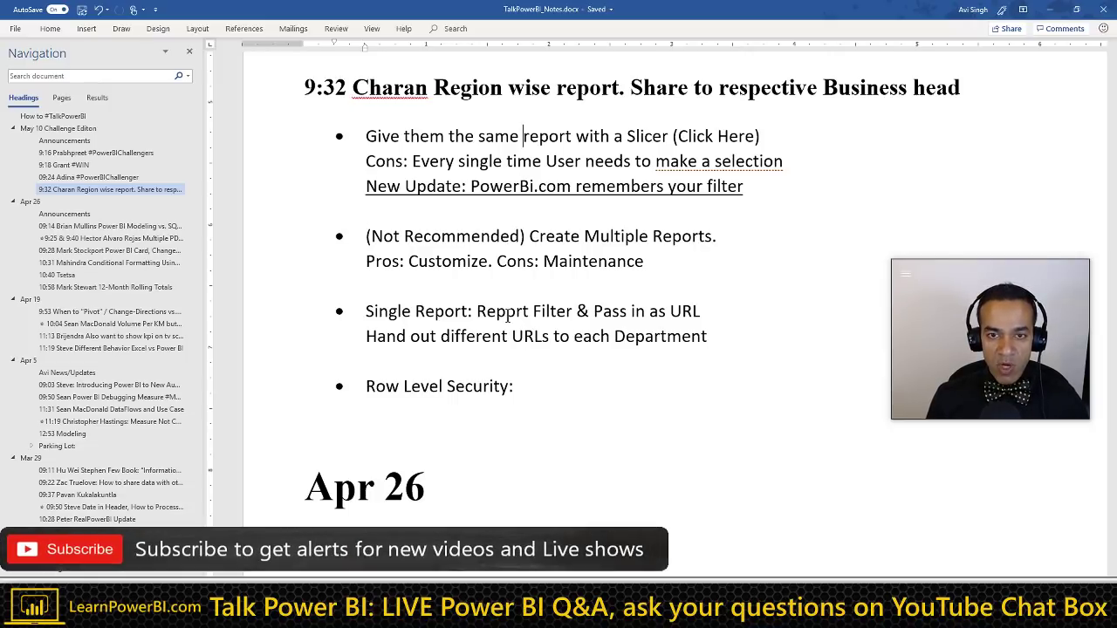
key("Up")
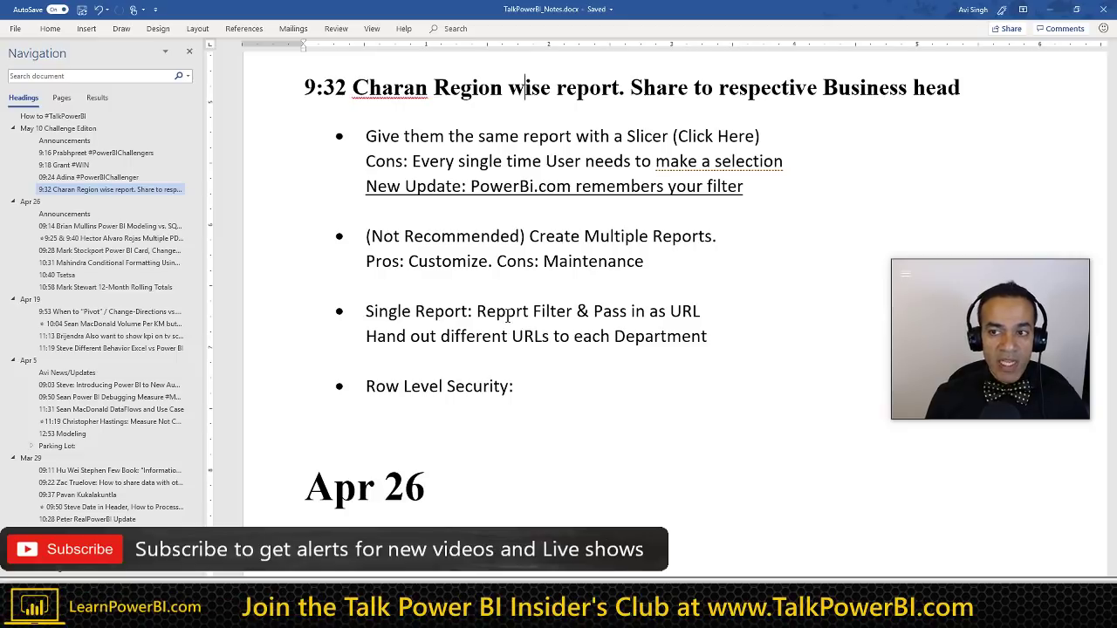
key("End")
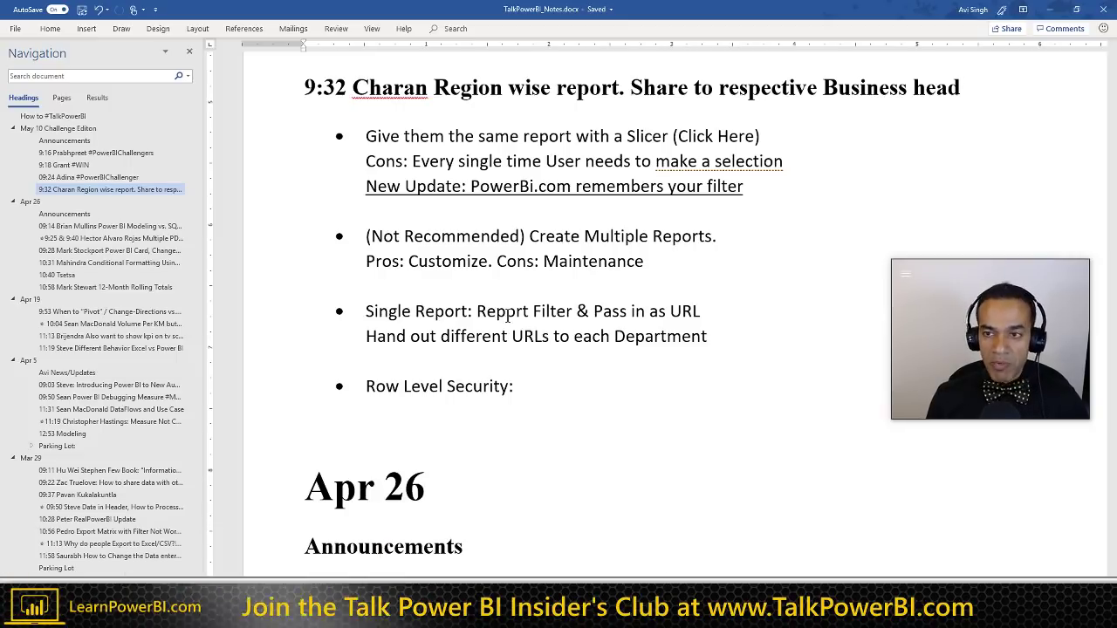
key("ctrl+shift+Left")
key("ctrl+shift+Left")
key("ctrl+shift+Left")
key("ctrl+shift+Left")
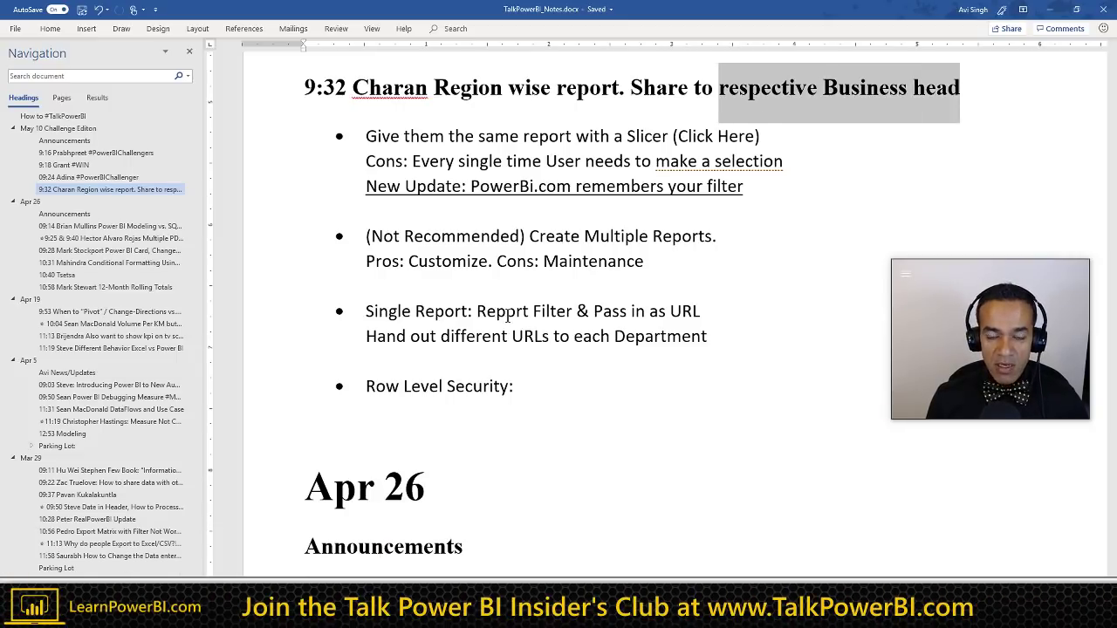
key("Down")
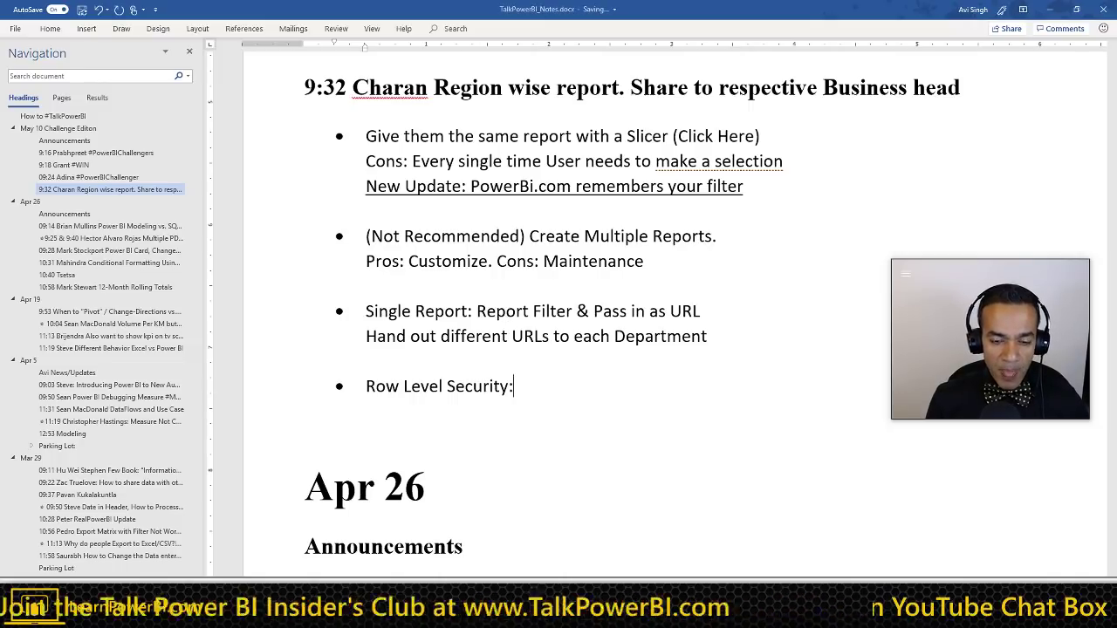
key("BackSpace")
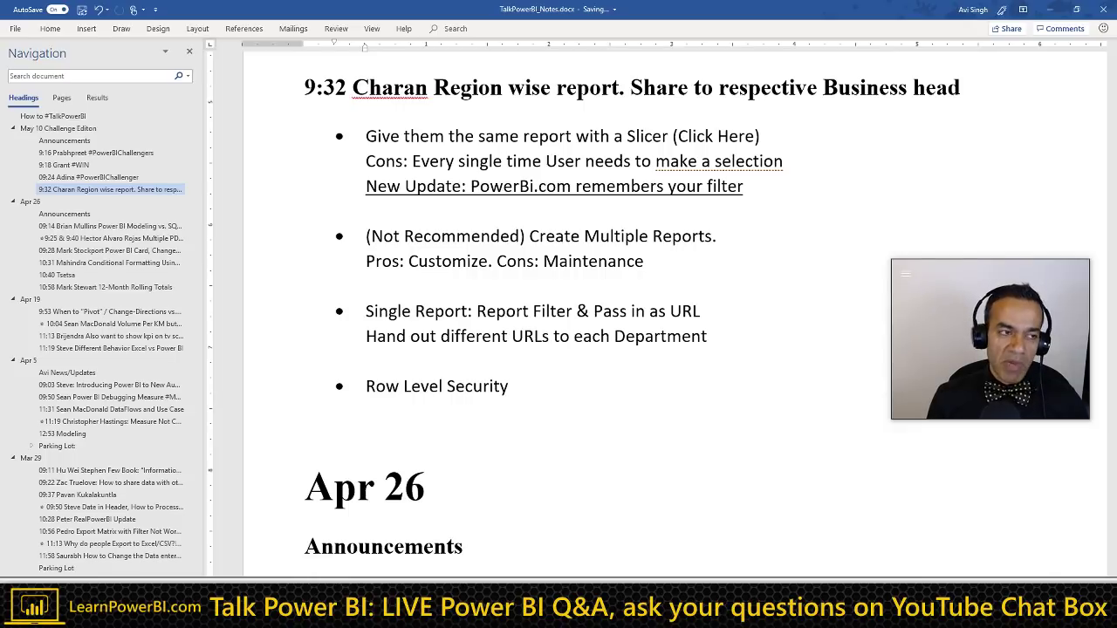
Step: Add a 'Cons:?' line under Row Level Security
key("Return")
key("Tab")
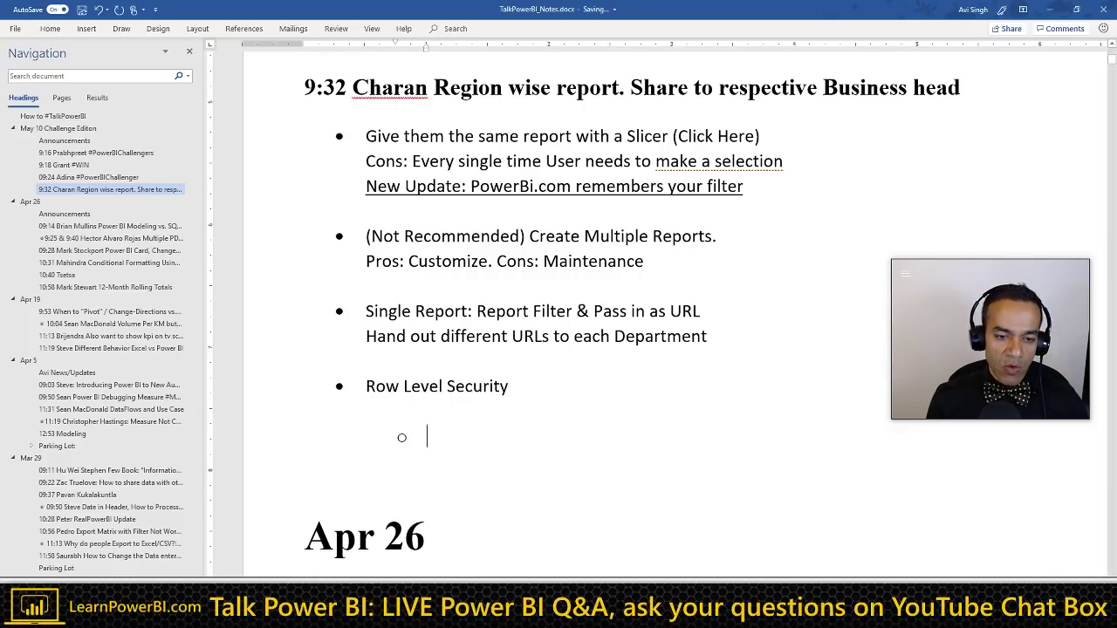
key("BackSpace")
key("BackSpace")
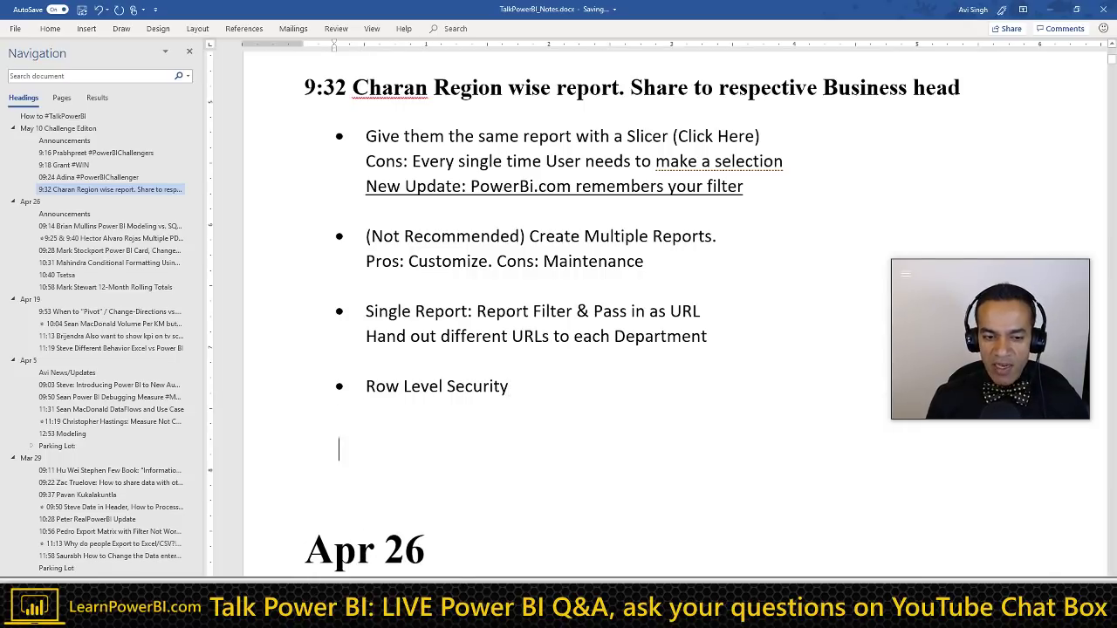
key("BackSpace")
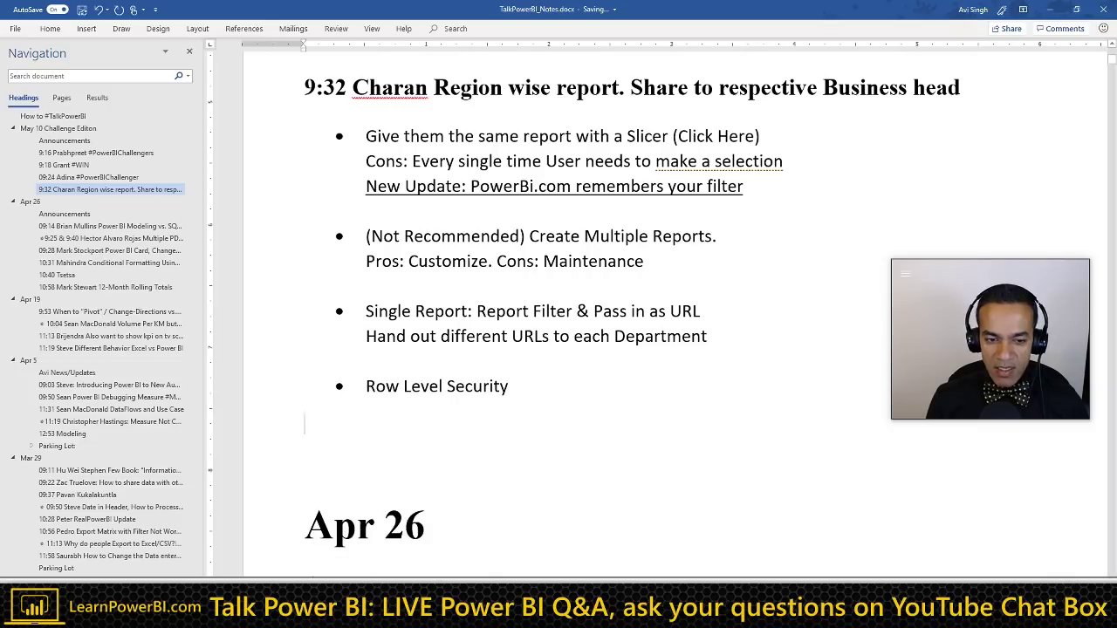
key("BackSpace")
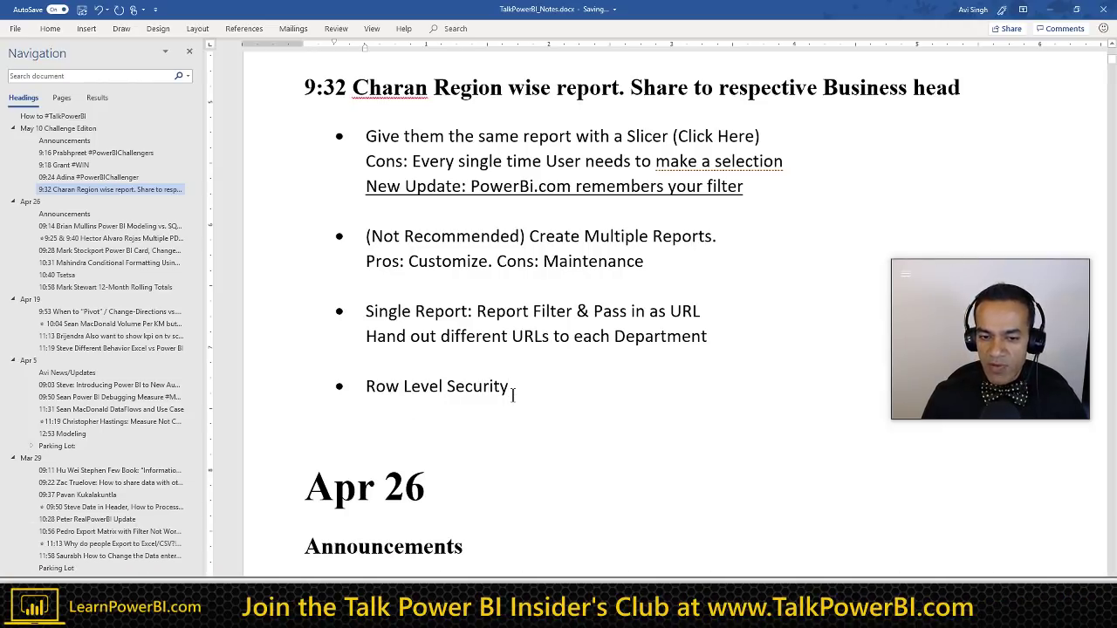
key("Return")
type("Cons:?")
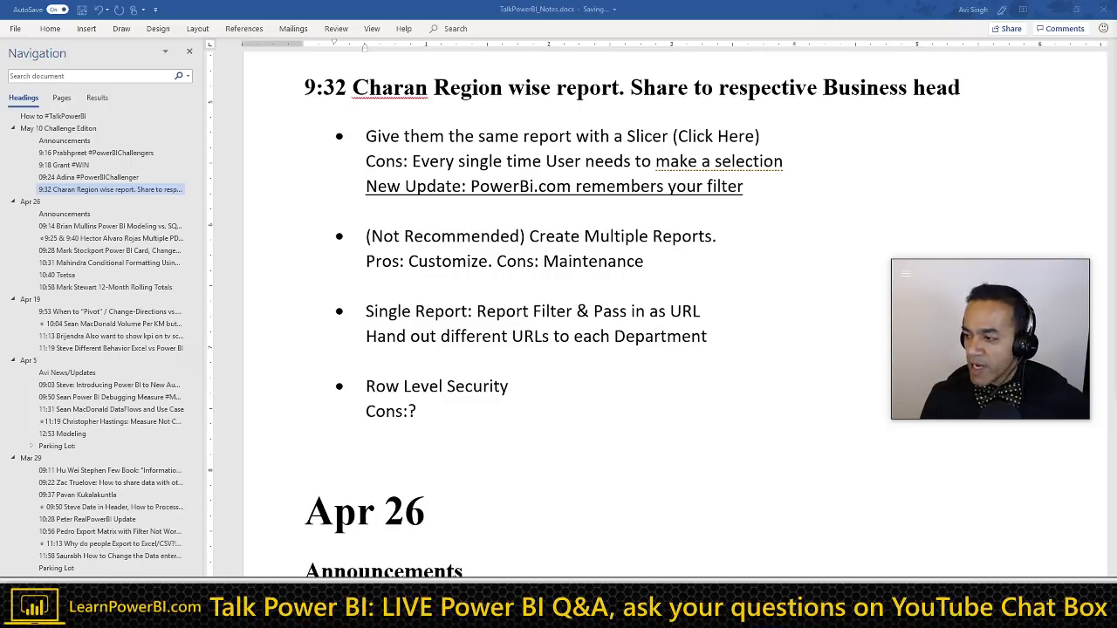
Step: Browse the How to #TalkPowerBI intro, then jump back to the 9:32 section via the Navigation pane
left_click(52, 116)
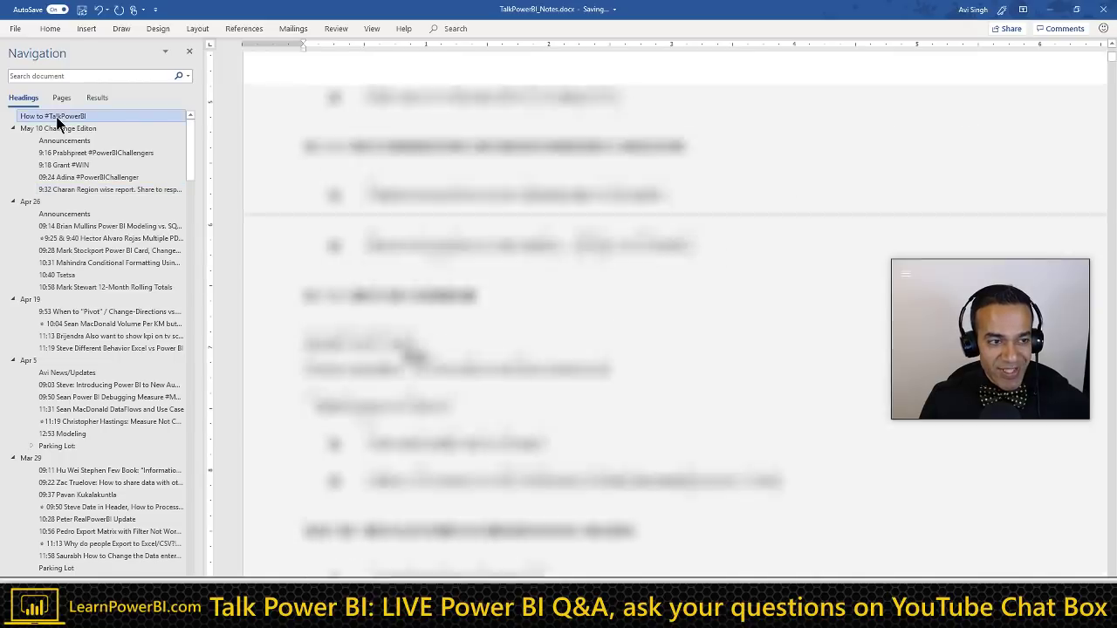
scroll(525, 336, "down", 10)
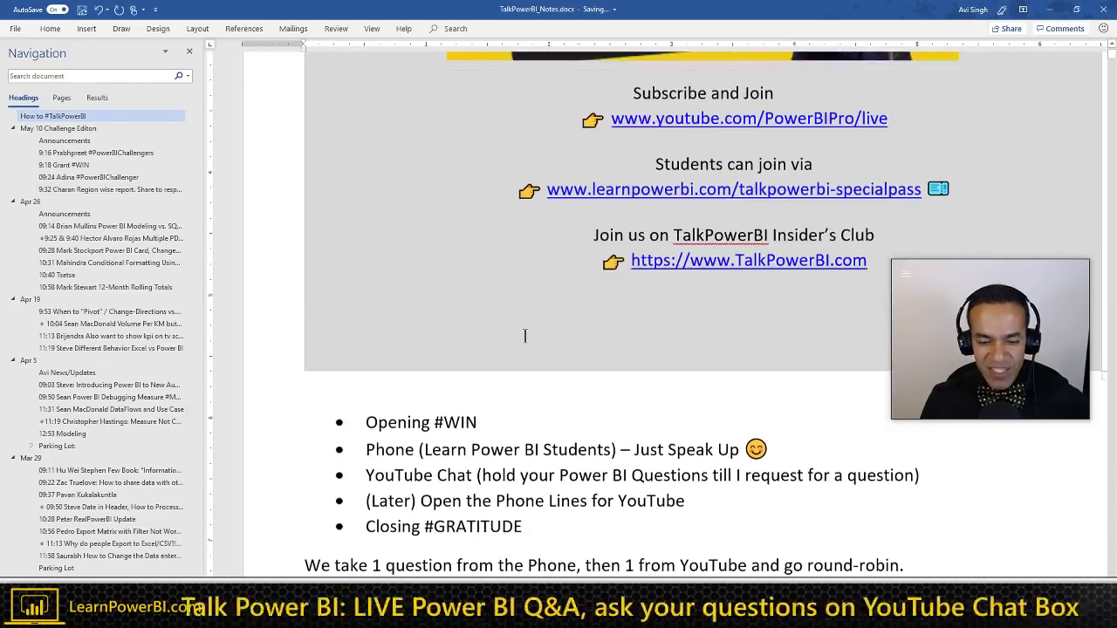
scroll(524, 336, "down", 7)
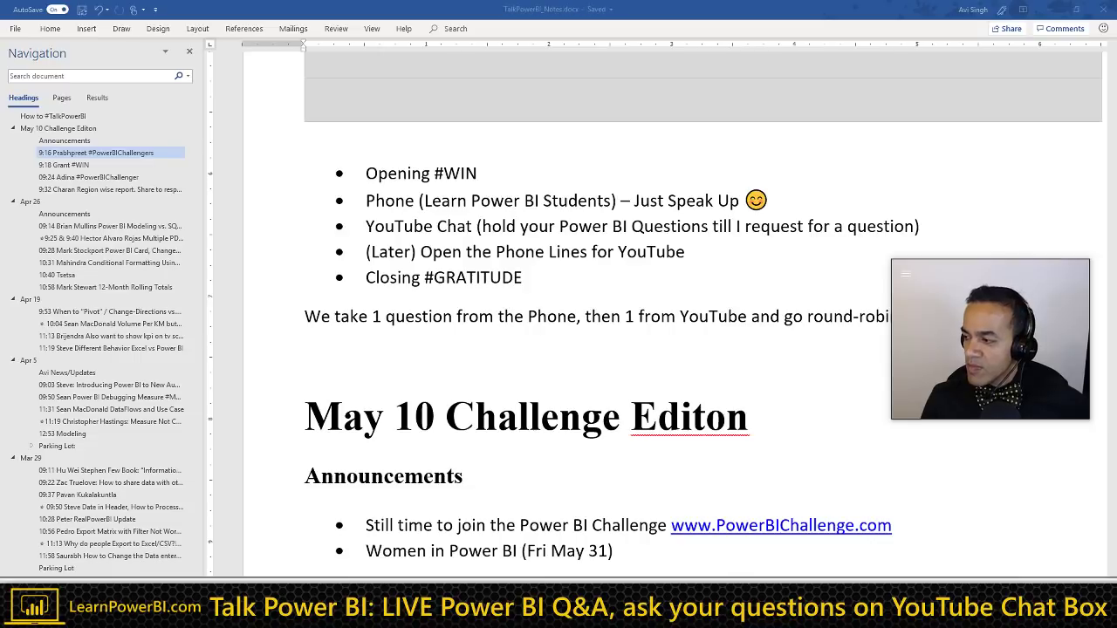
left_click(153, 189)
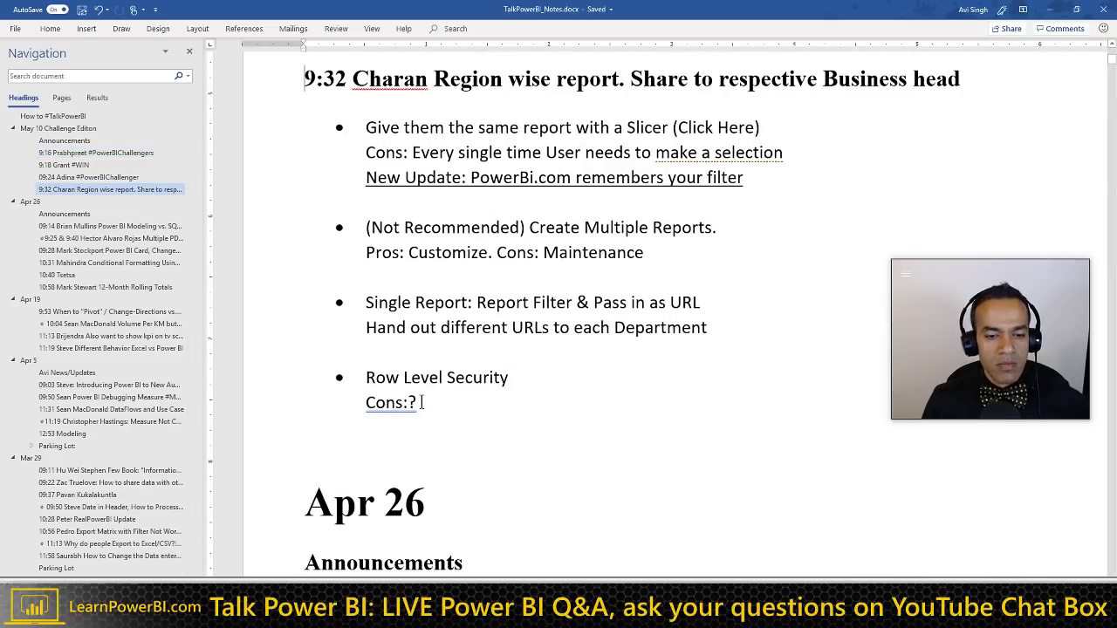
Step: Add a 9:39 Heading 2 line naming the viewer and the topic 'Export to Excel'
left_click(421, 402)
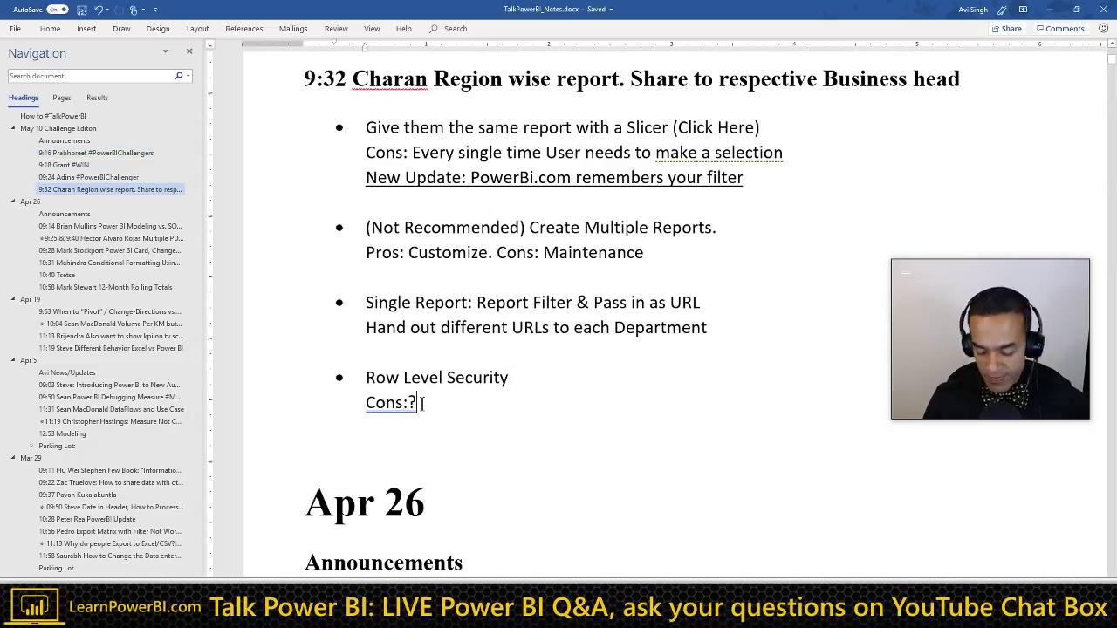
key("Return")
key("Return")
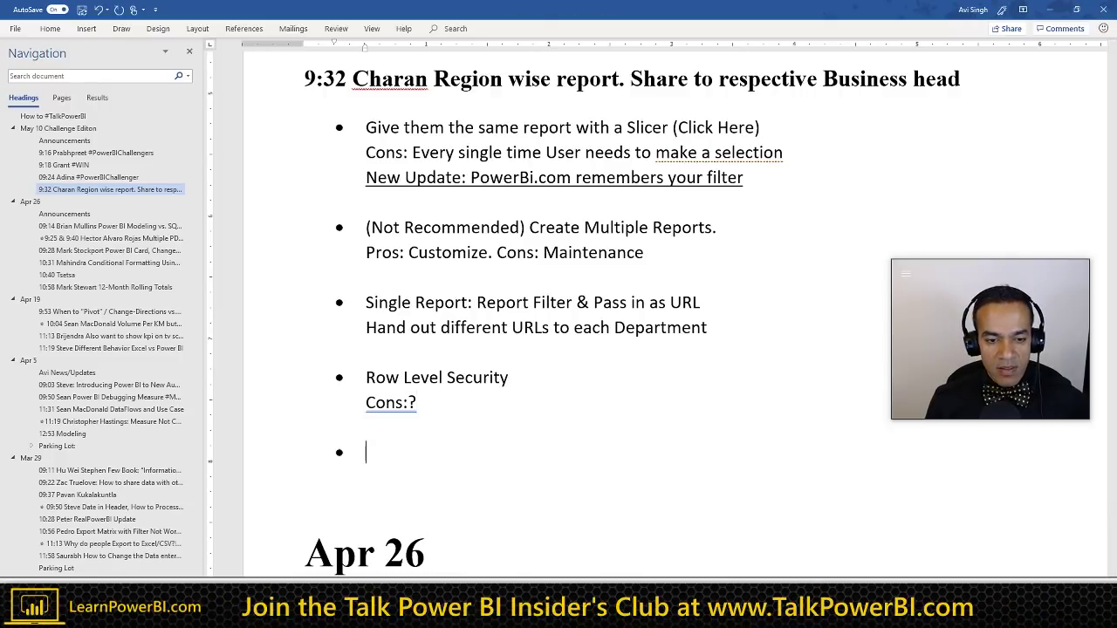
type("9")
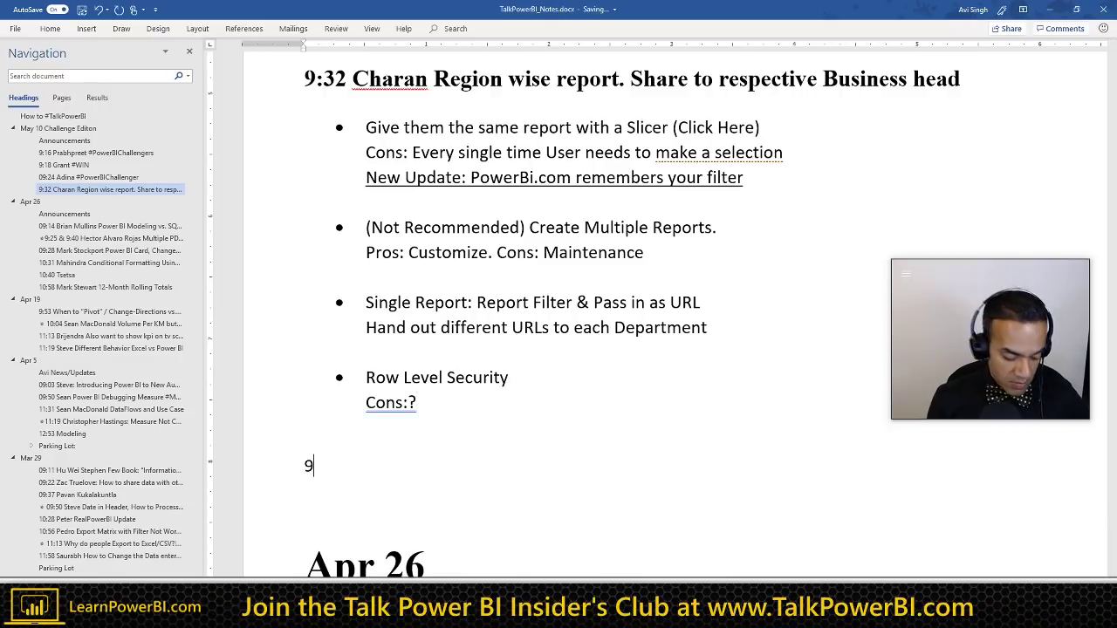
type(":39")
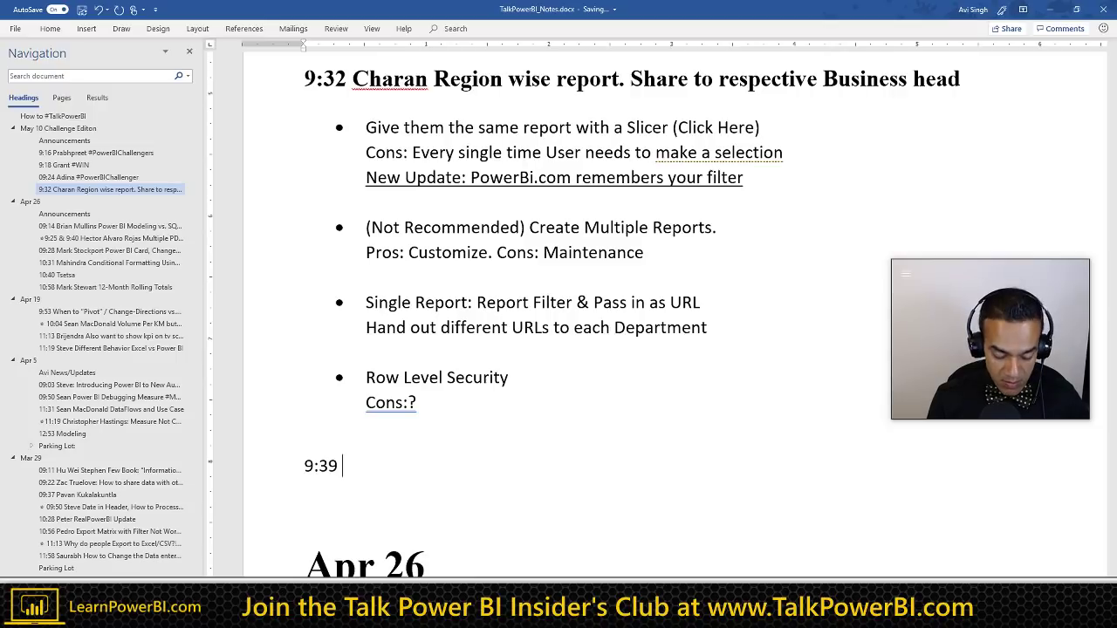
key("ctrl+alt+2")
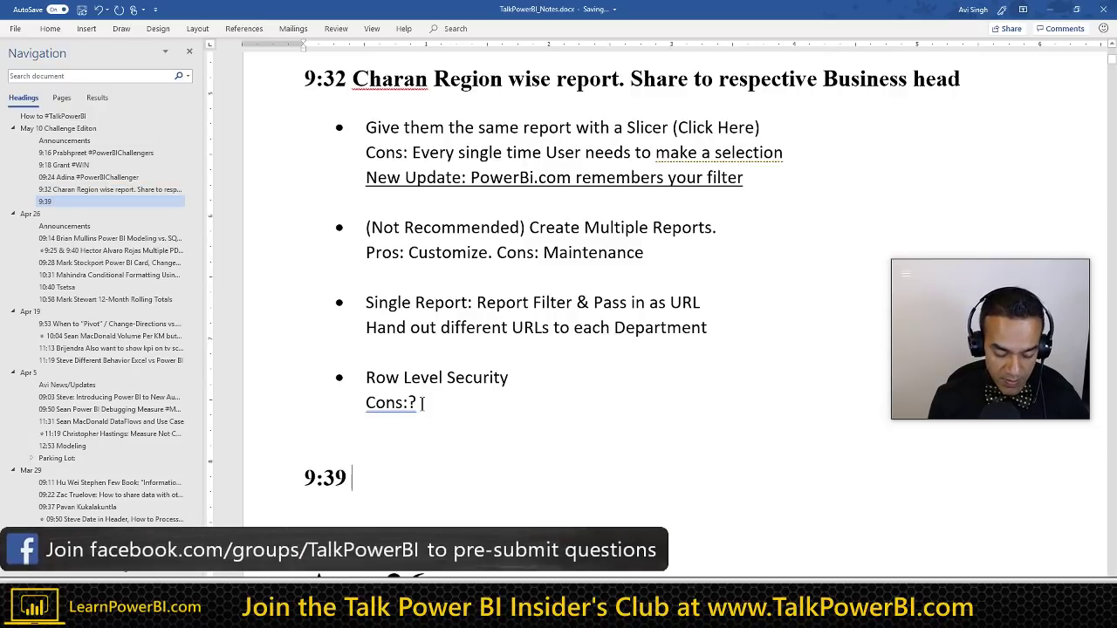
scroll(299, 312, "down", 3)
type("G")
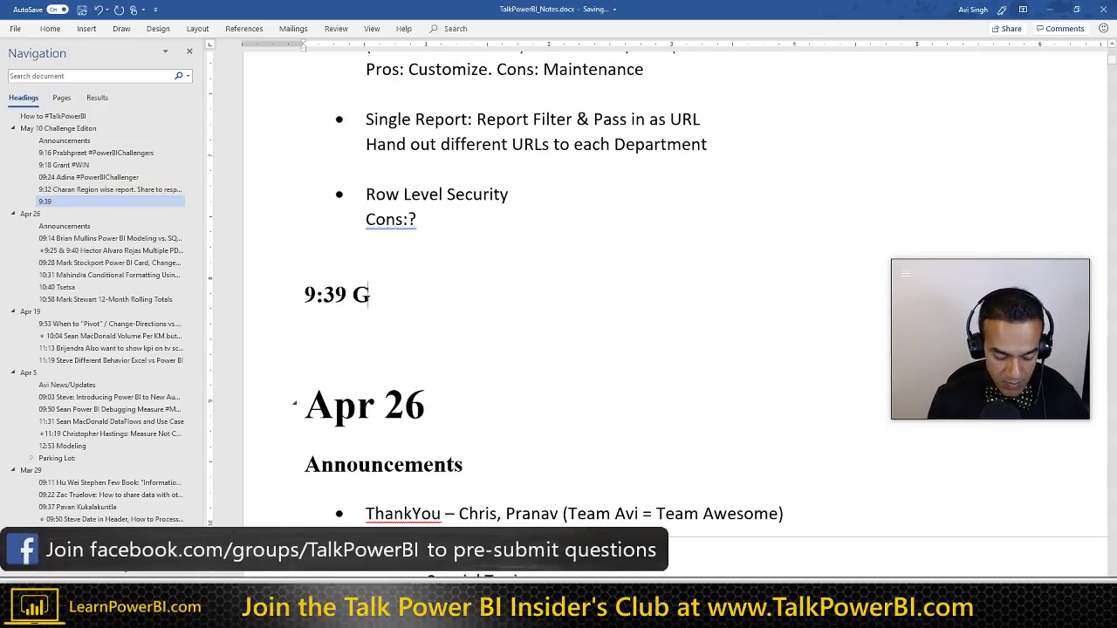
type("rant : E")
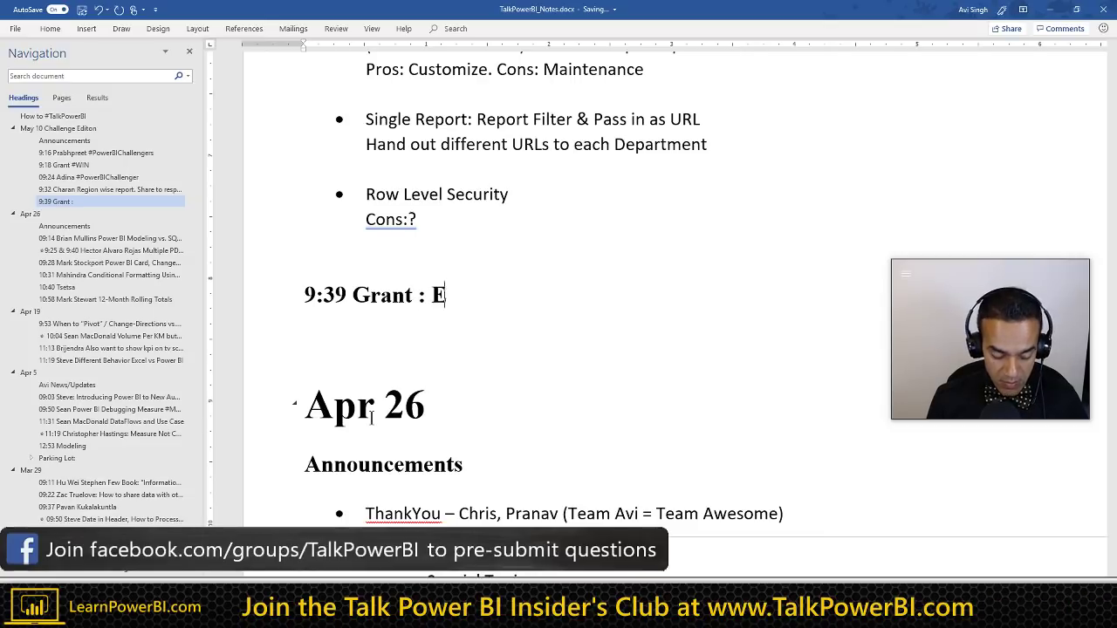
type("xport to Ex")
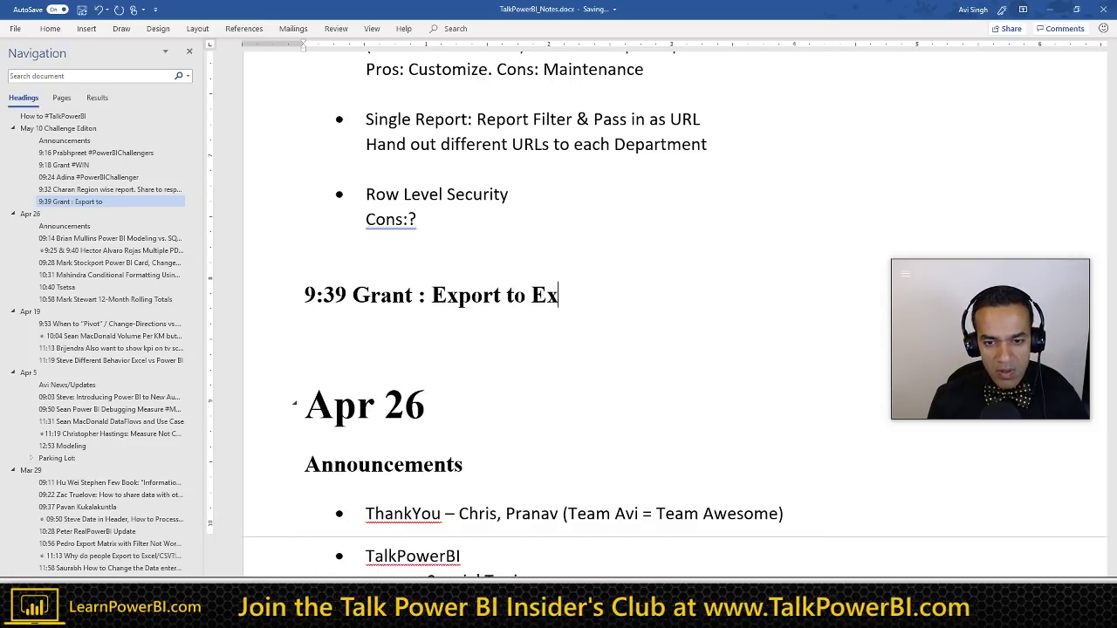
type("cel")
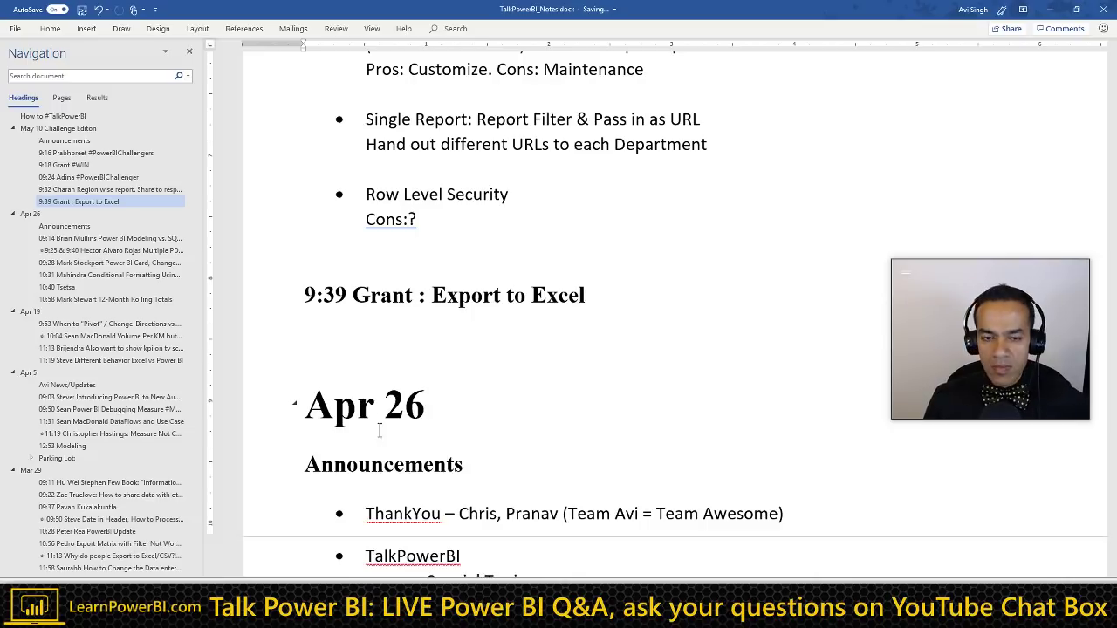
key("End")
Step: Add a 'Sharing Reports' bullet with sub-points 'Power BI Web Part' and 'Microsoft Teams has a Power BI Tab'
key("Return")
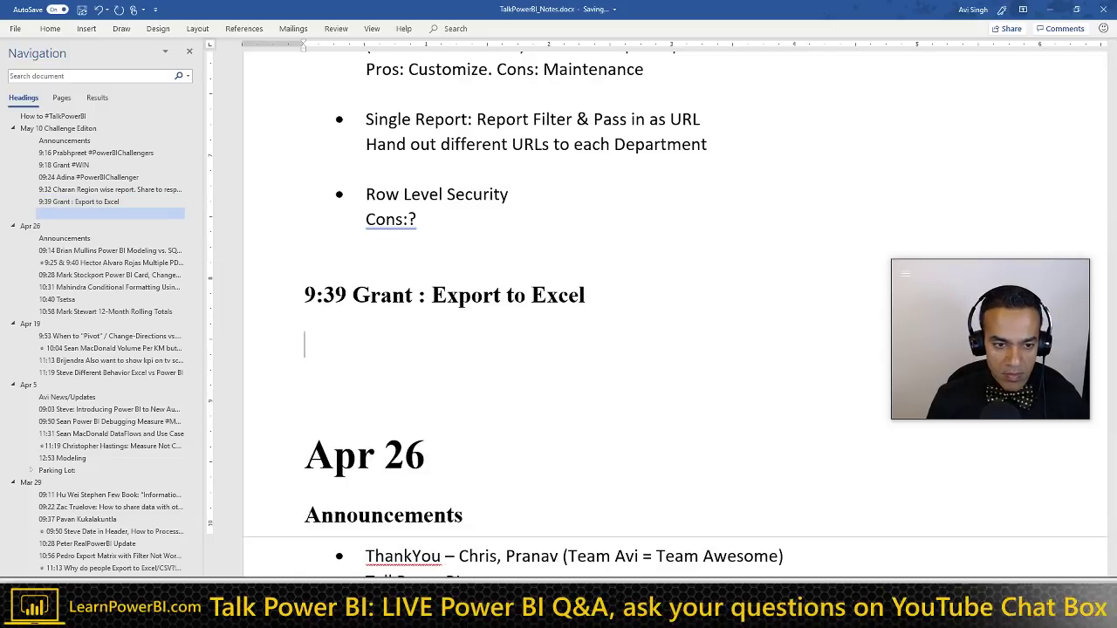
key("ctrl+shift+n")
type("* ha")
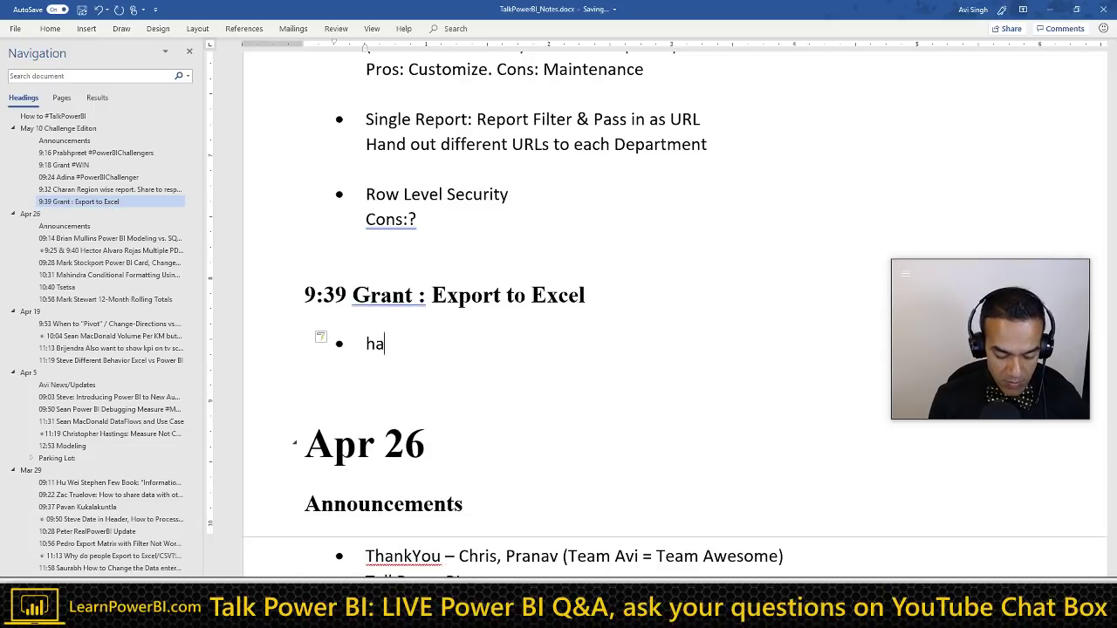
key("BackSpace")
key("BackSpace")
type("Sharing")
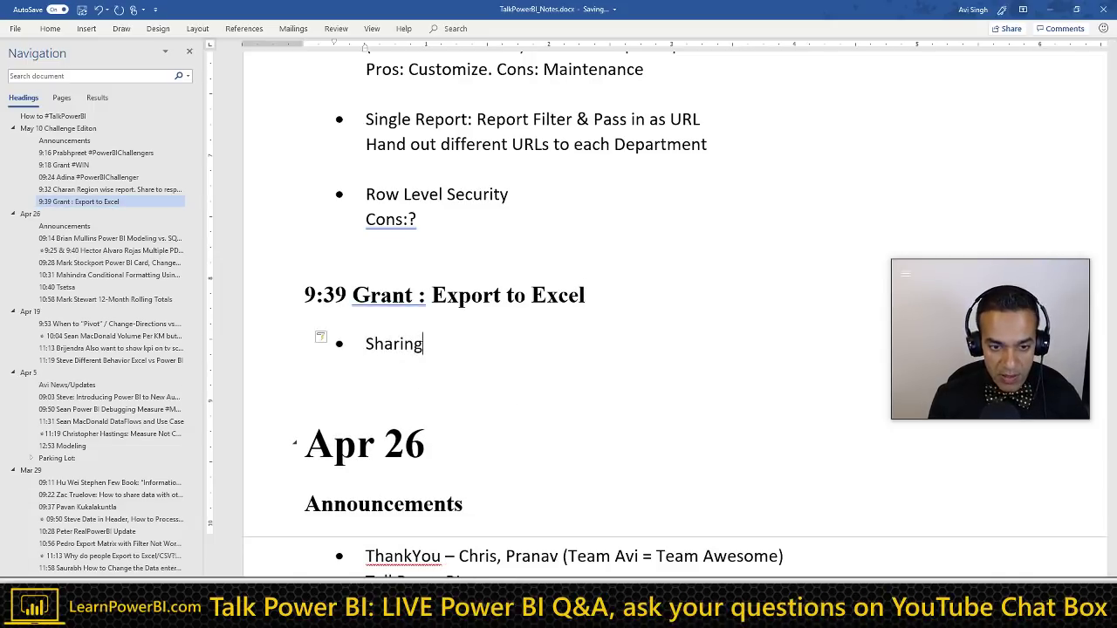
type(" Reports:")
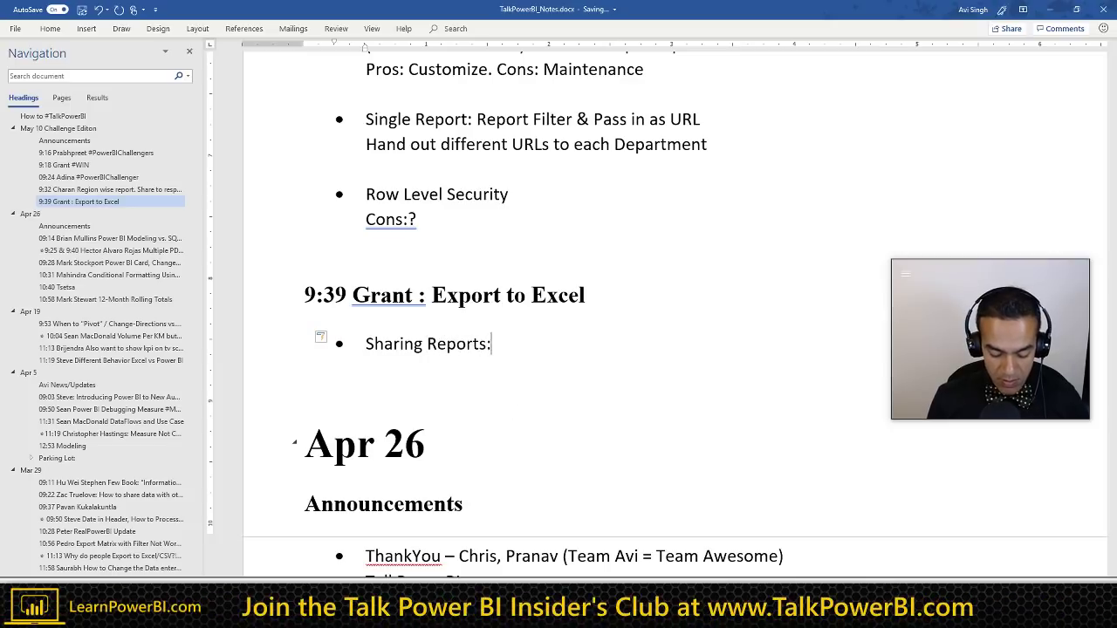
type(" Power BI ")
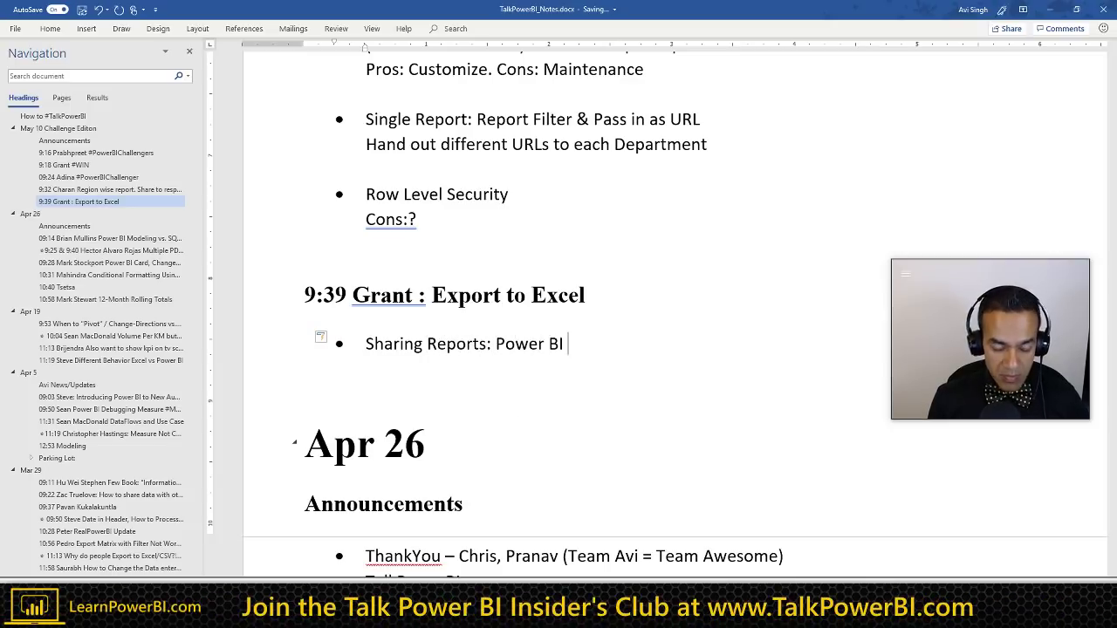
type("Web Part")
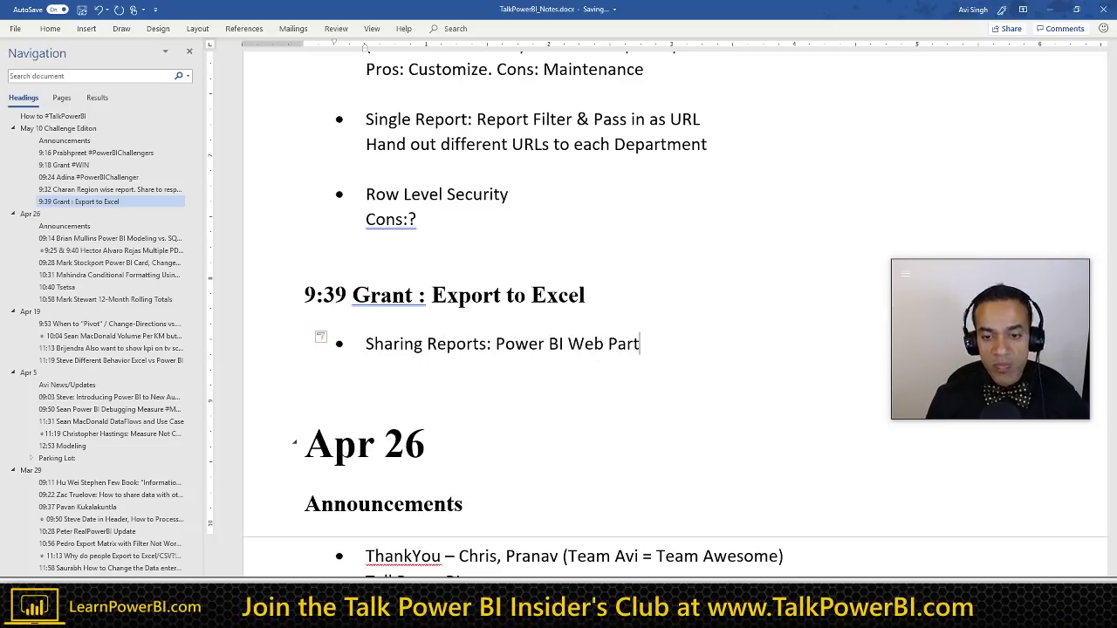
key("ctrl+Right")
key("ctrl+Right")
key("ctrl+Right")
key("Return")
key("Tab")
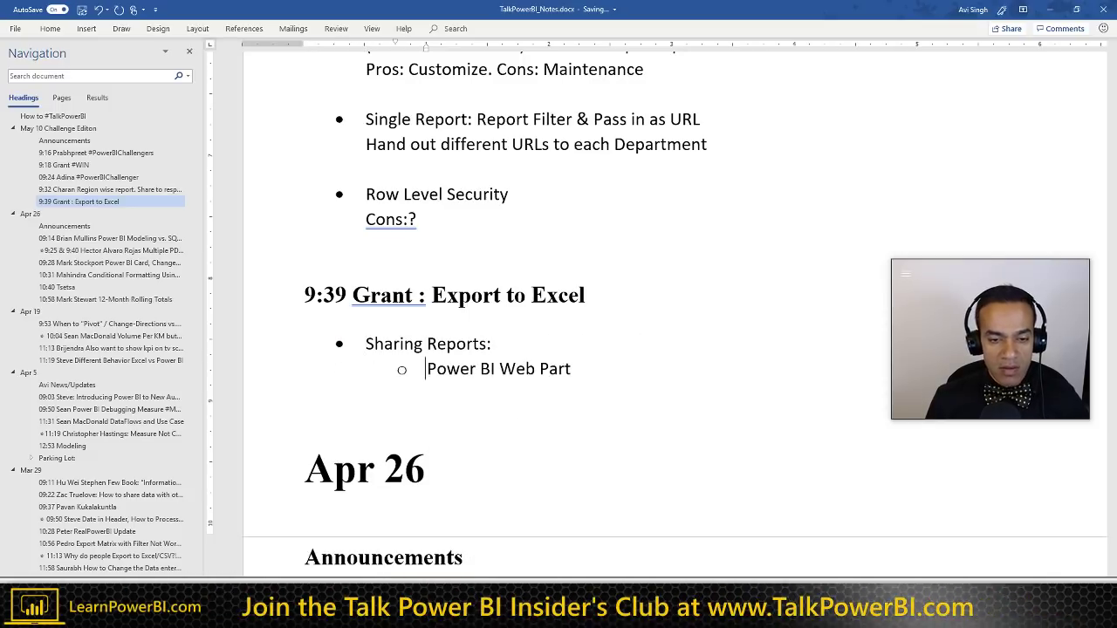
key("End")
key("Return")
type("Micros")
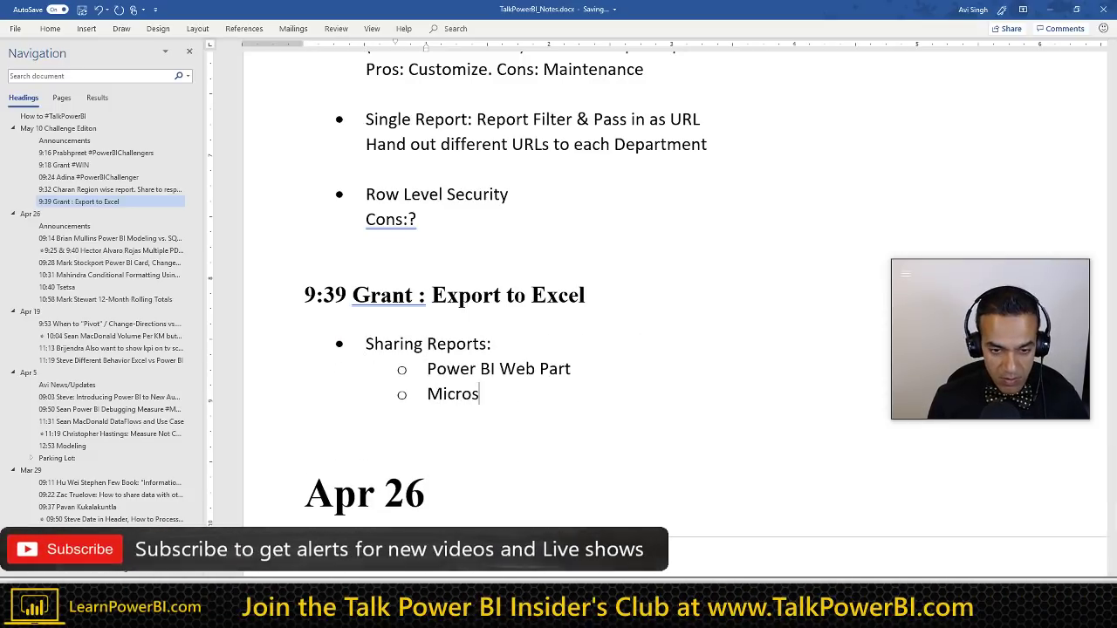
type("oft Teams h")
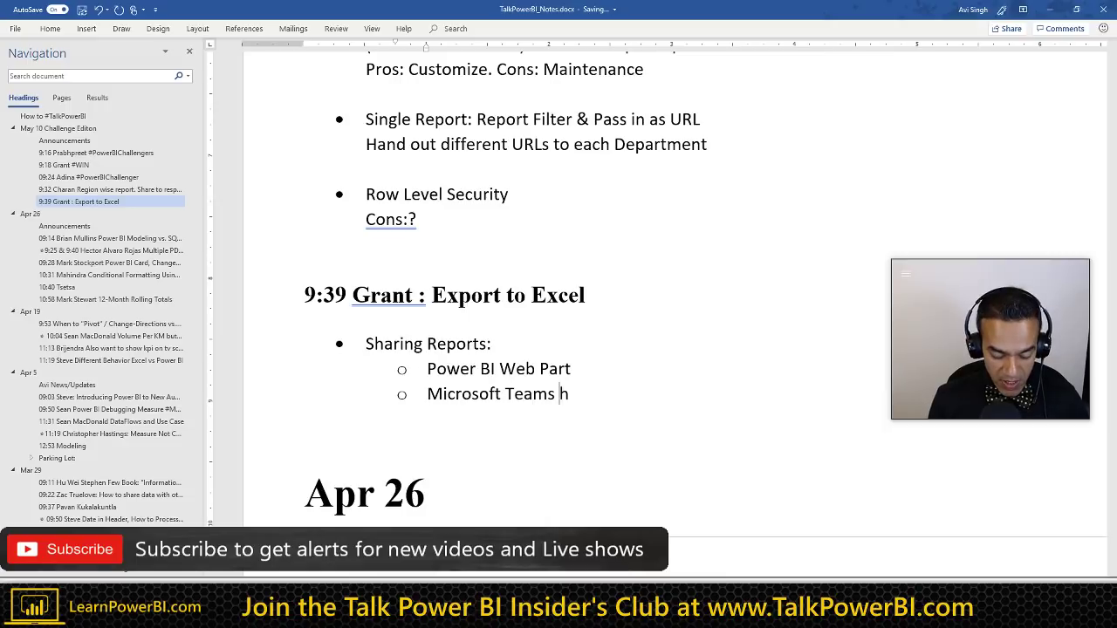
type("as a Pow")
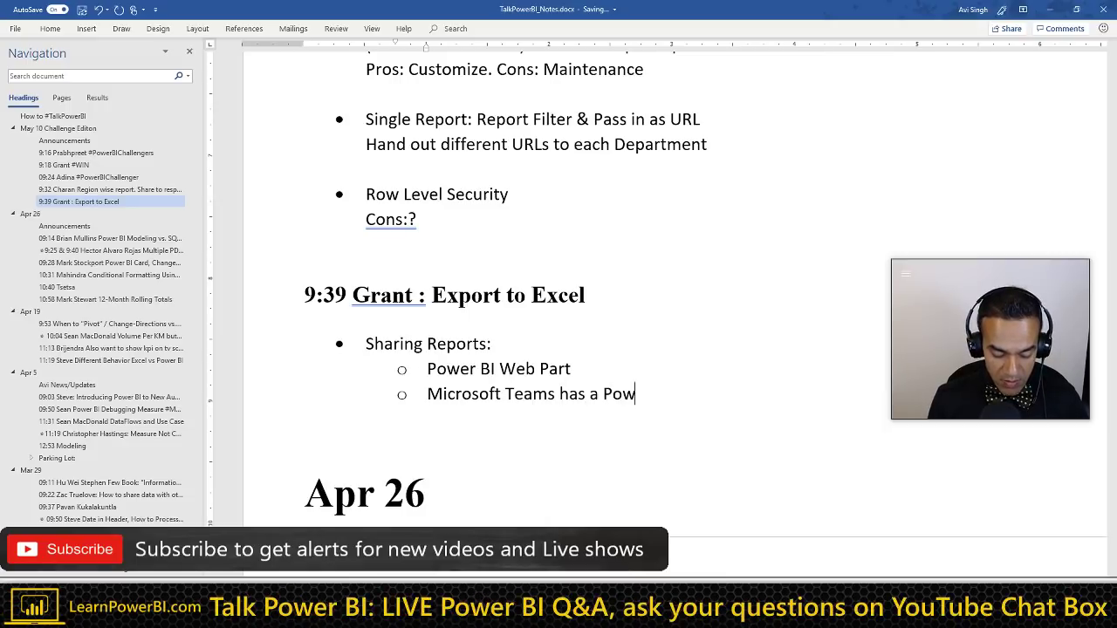
type("er BI T")
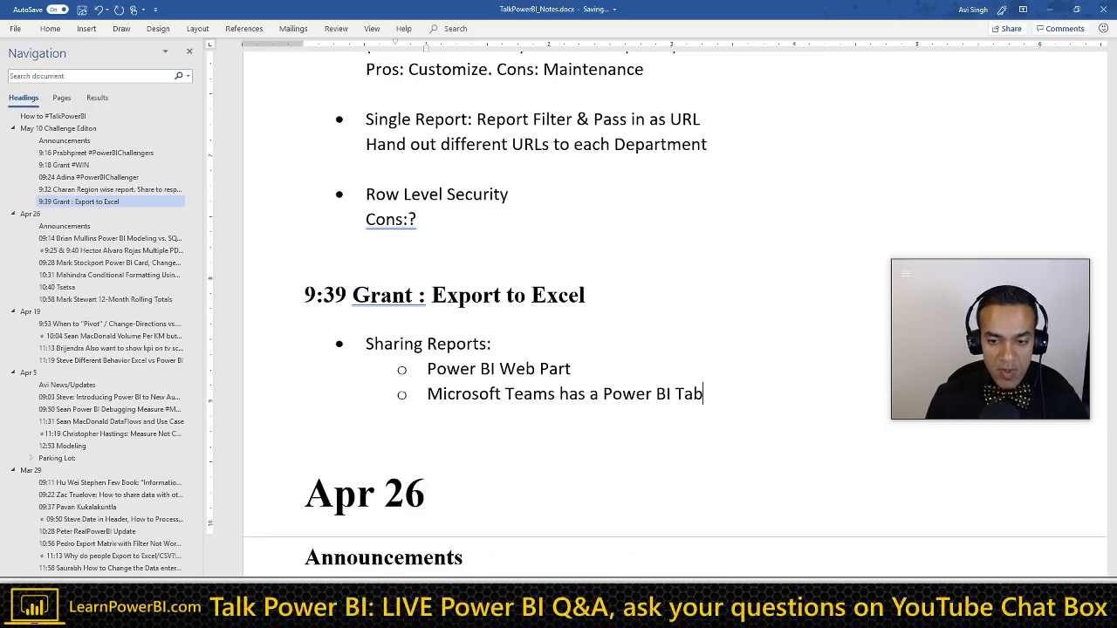
type("ab")
Step: Add the line 'Question: Even if shared a Power BI Report in Teams' and switch to Power BI
key("Return")
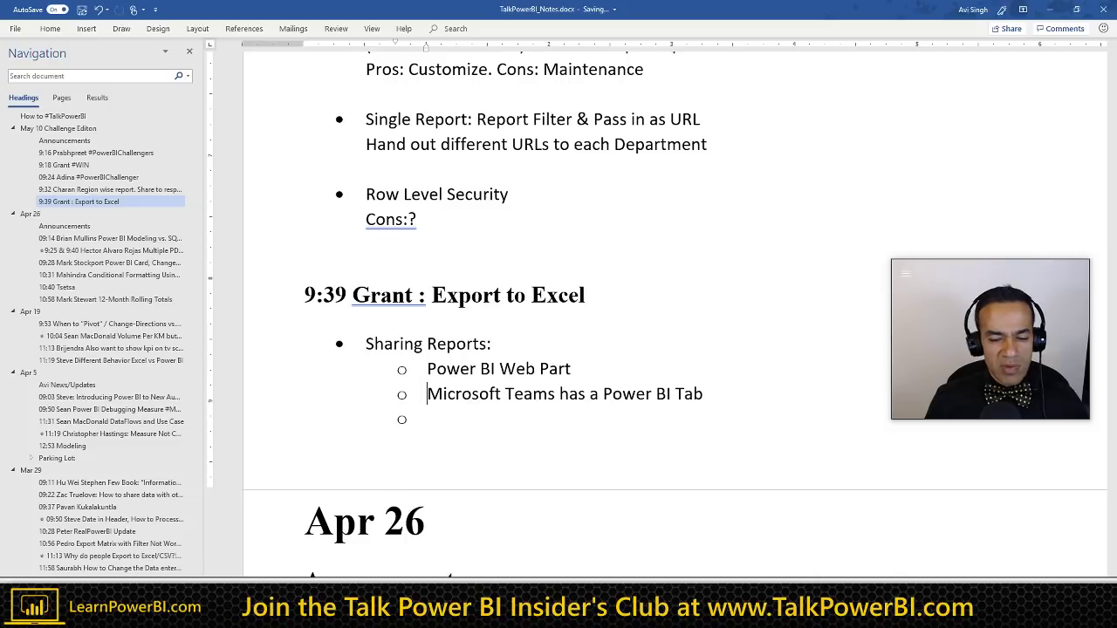
key("shift+Return")
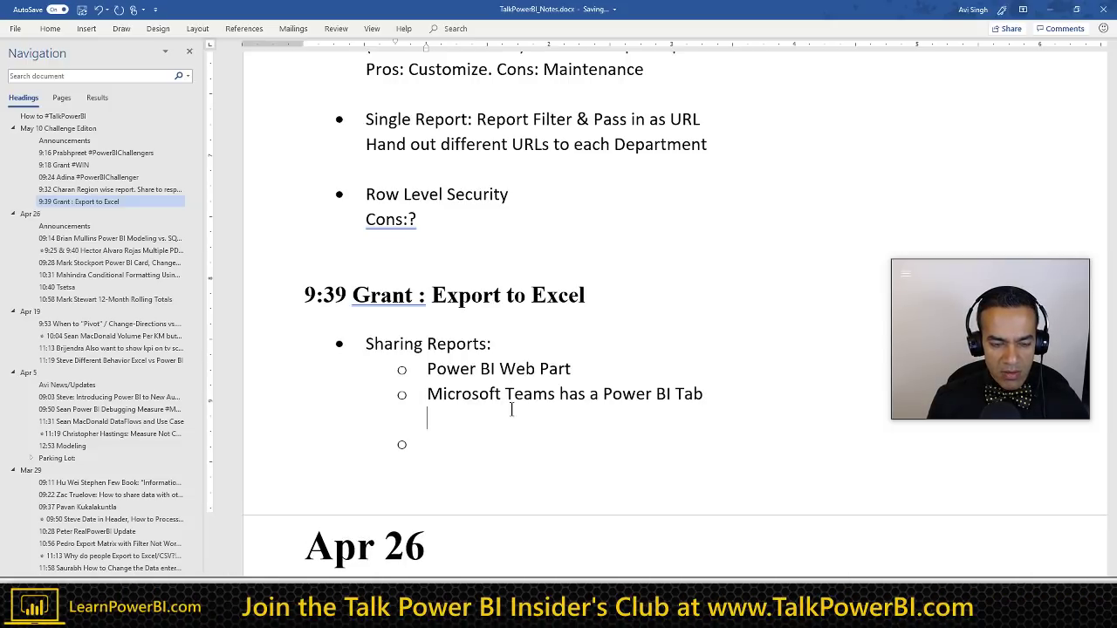
key("BackSpace")
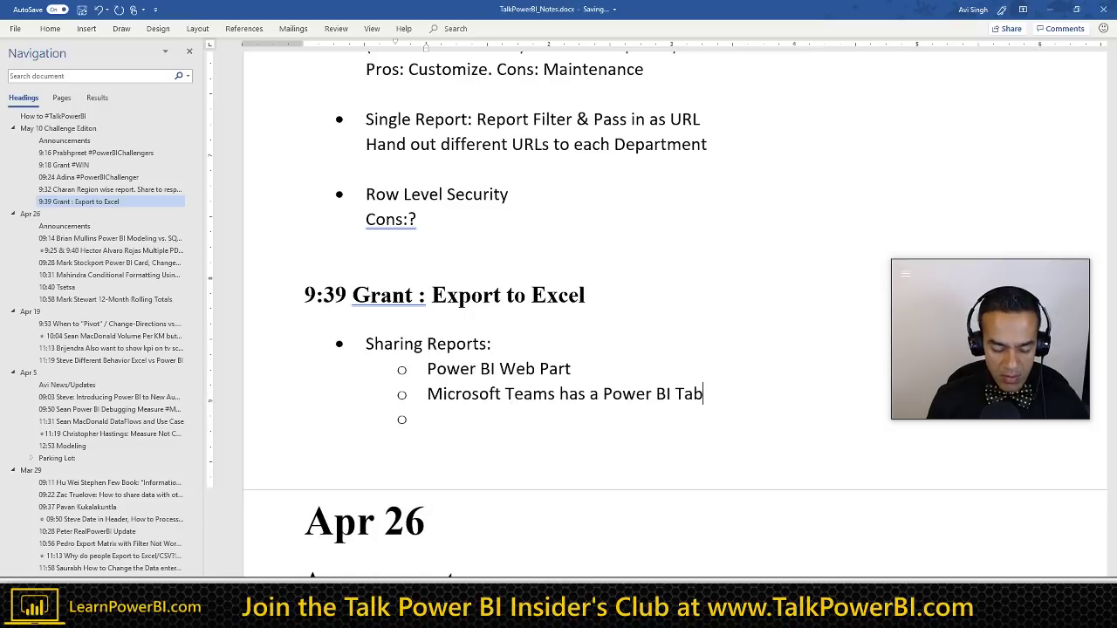
key("shift+Return")
type("Question")
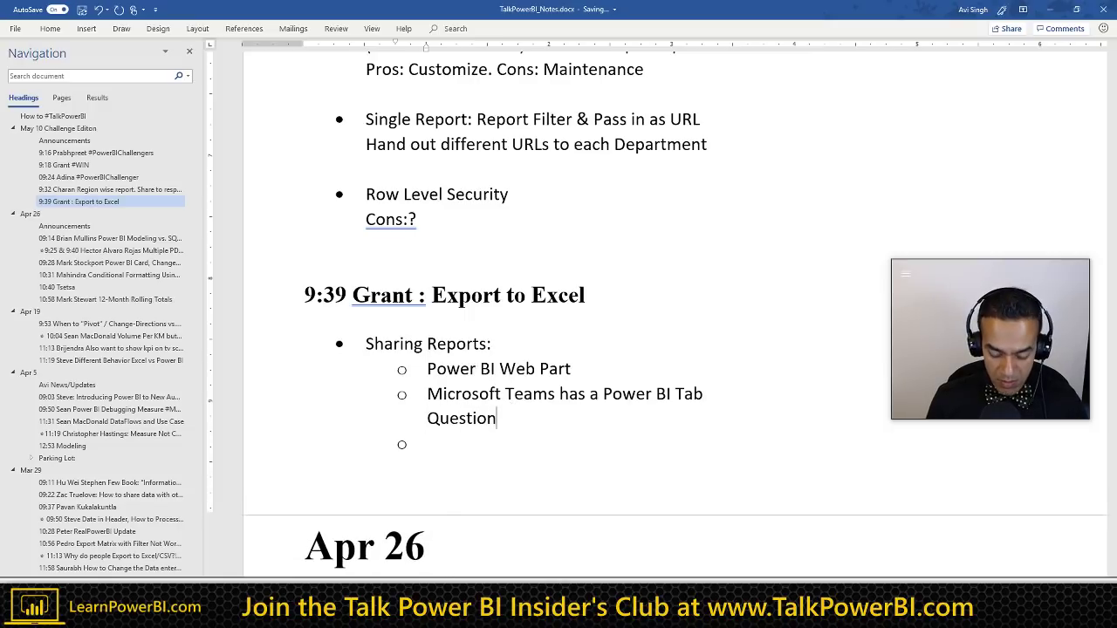
type(": If")
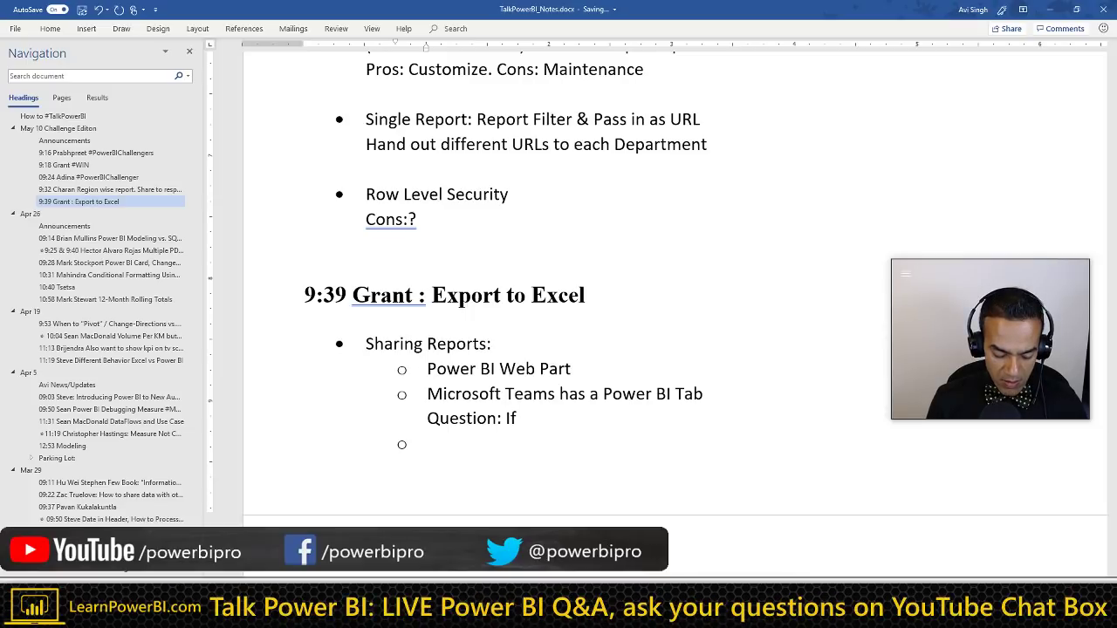
key("BackSpace")
key("BackSpace")
key("BackSpace")
type("Even")
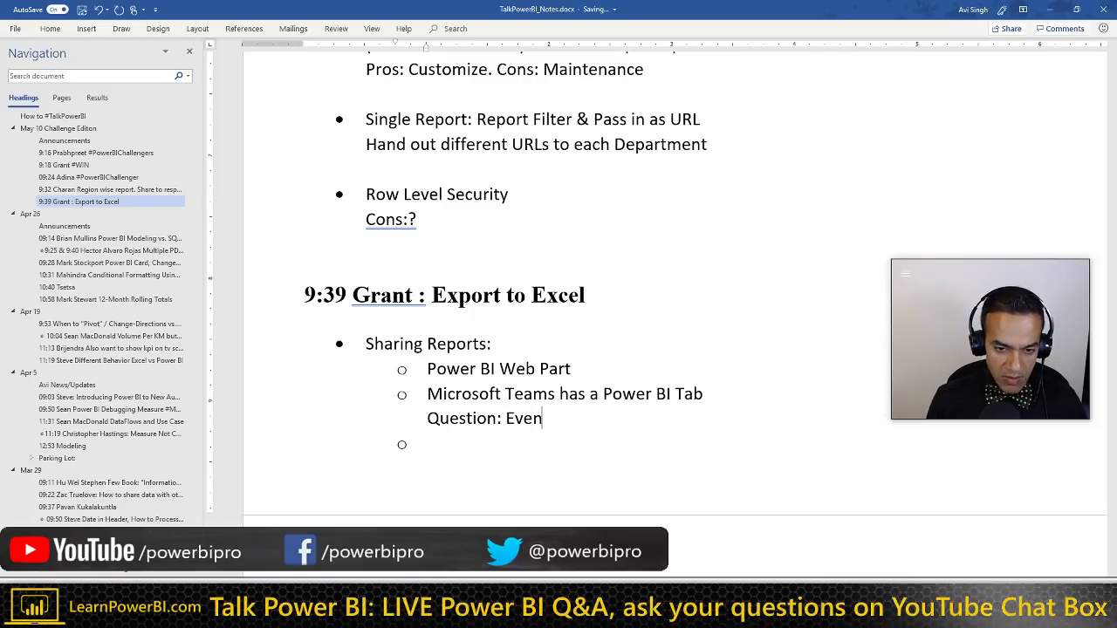
scroll(456, 323, "down", 2)
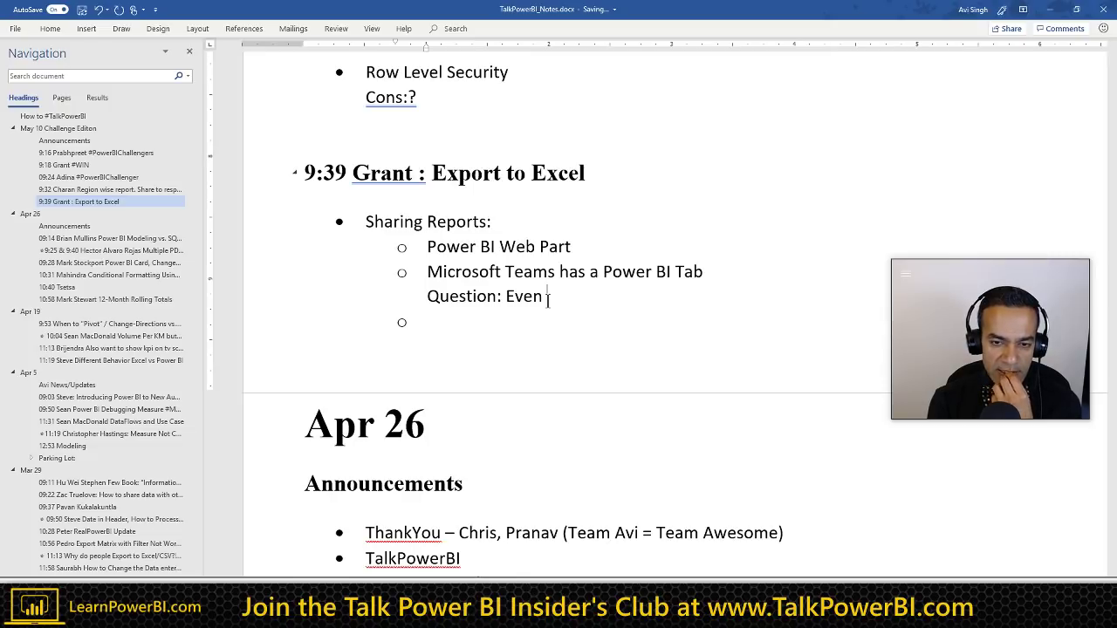
type("if shared")
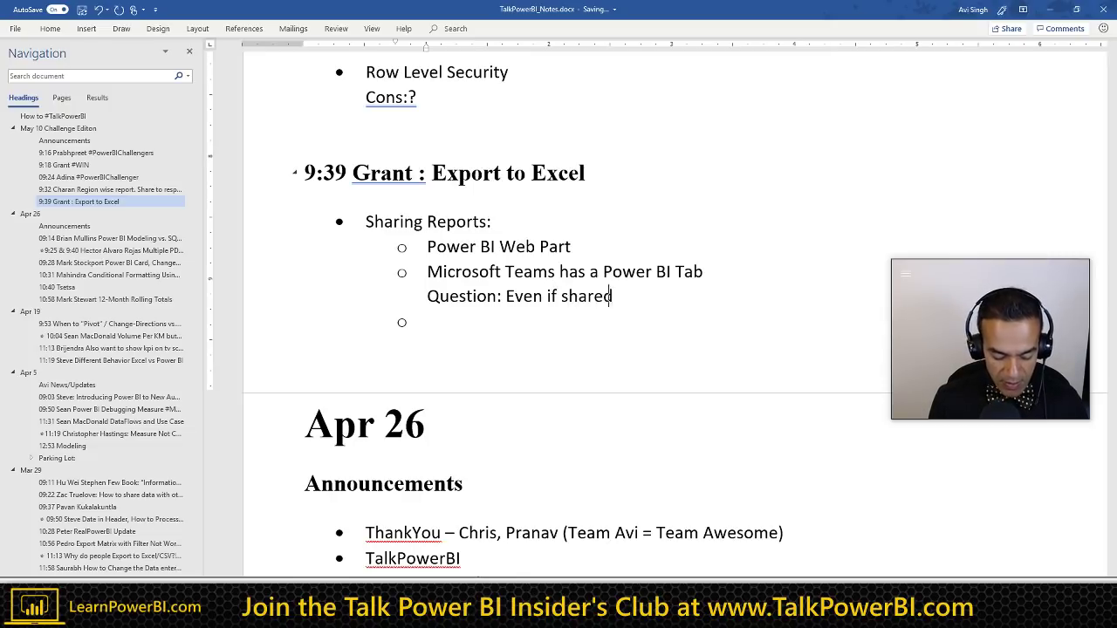
type(" a Power BI Report")
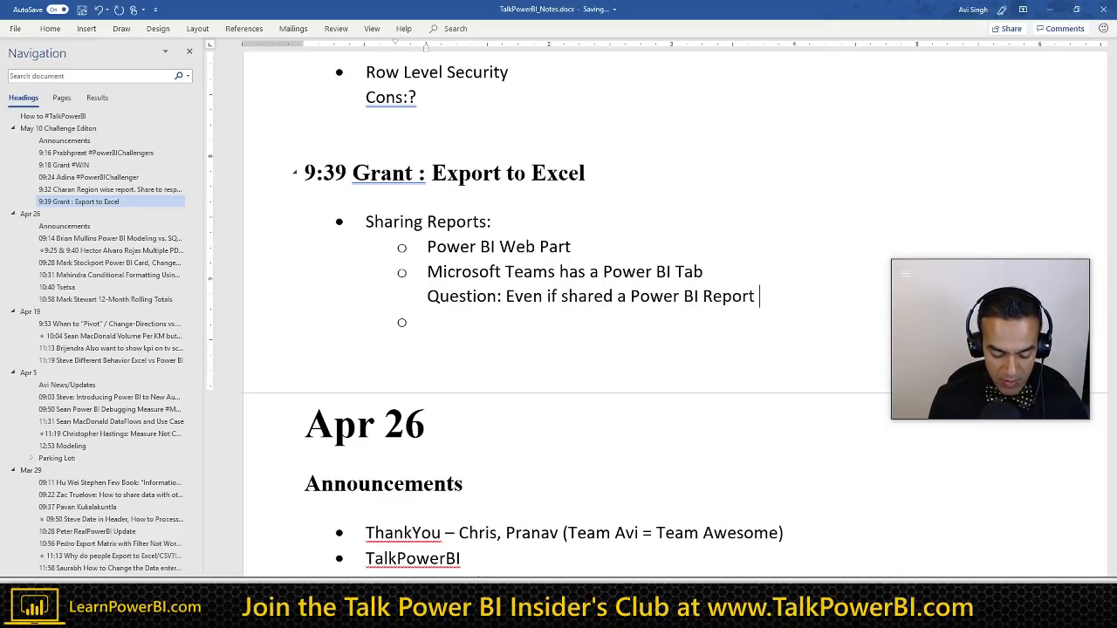
type(" in Teams")
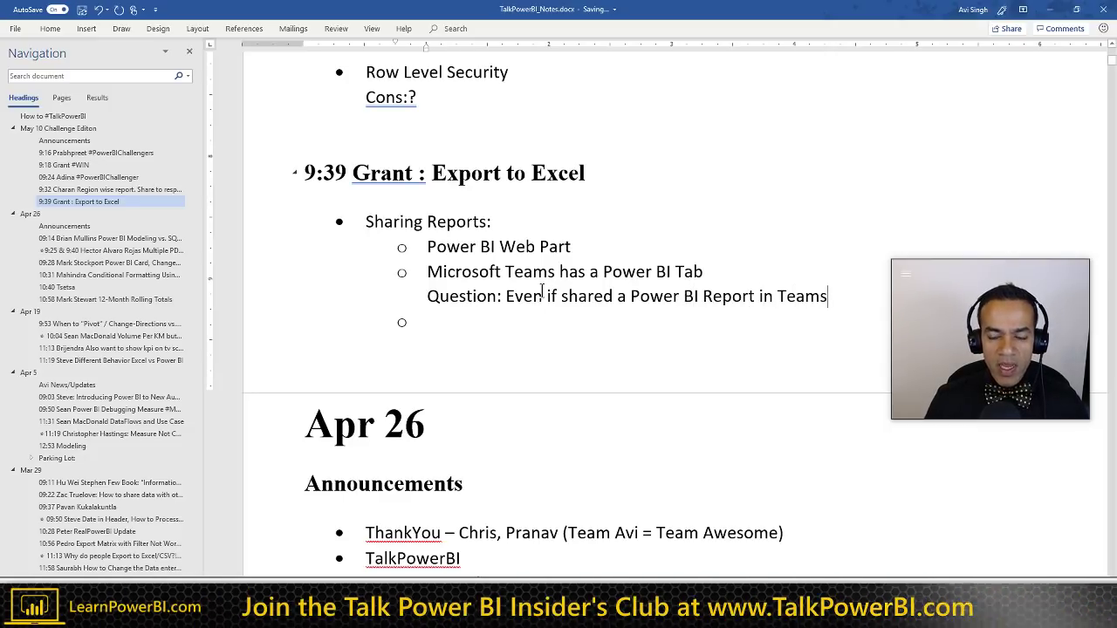
scroll(1053, 394, "down", 3)
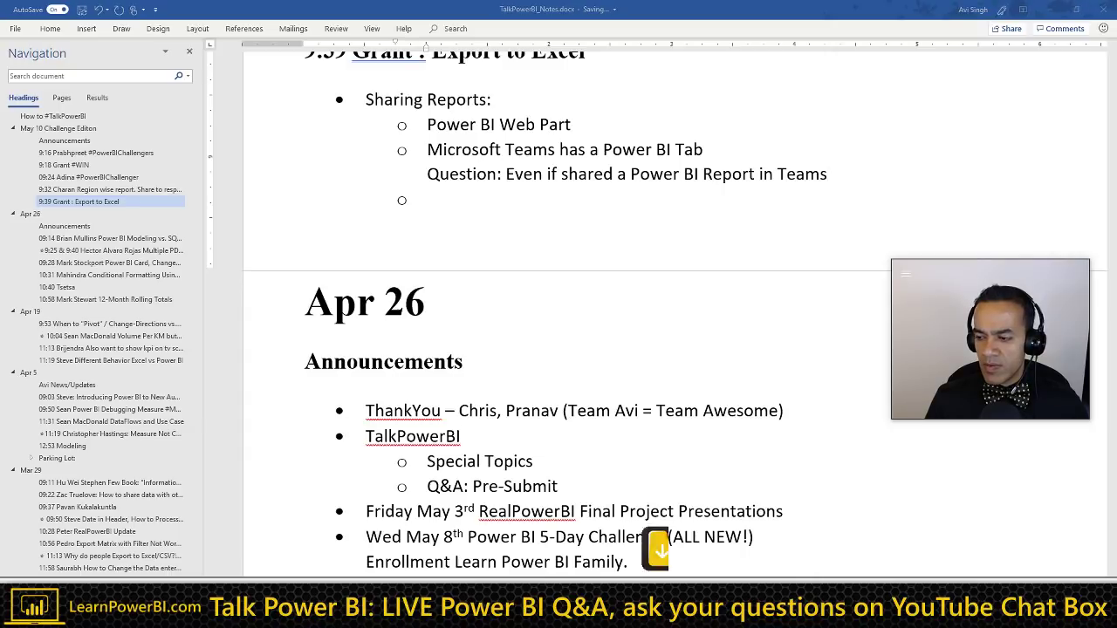
key("alt+Tab")
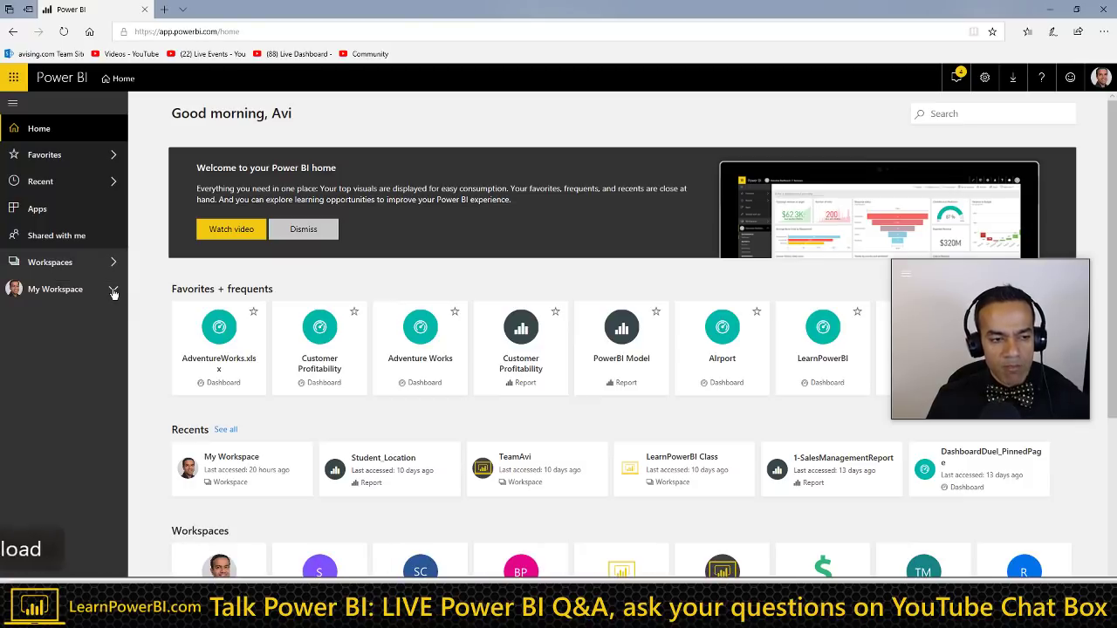
Step: Open sharing for the AdventureWorks.xlsx dashboard in My Workspace up to the recipient field, then return to Word
left_click(112, 290)
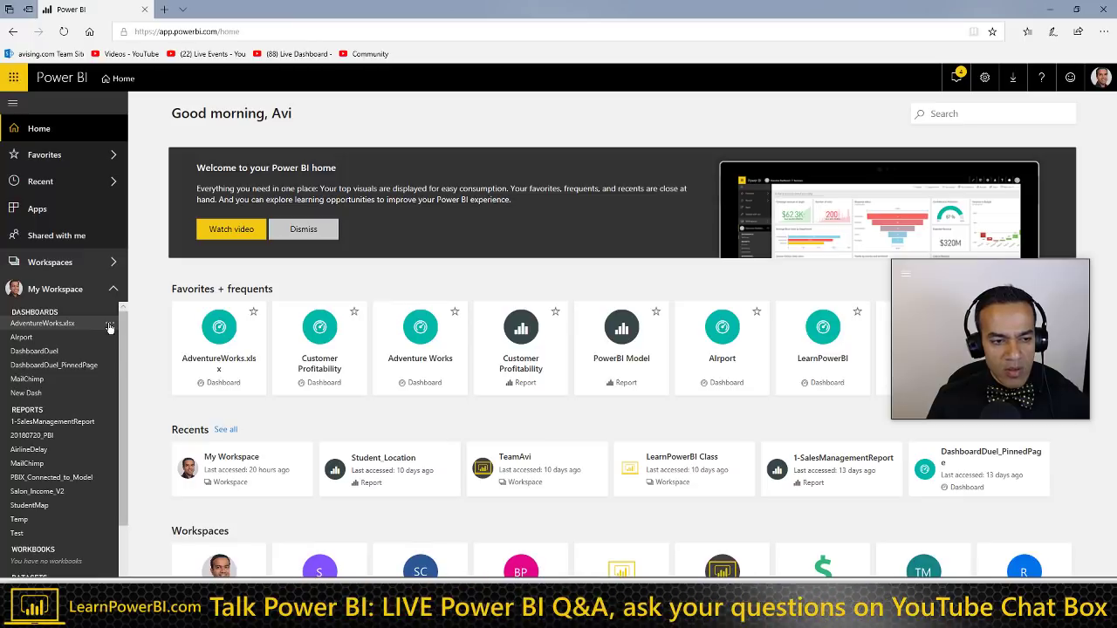
left_click(110, 326)
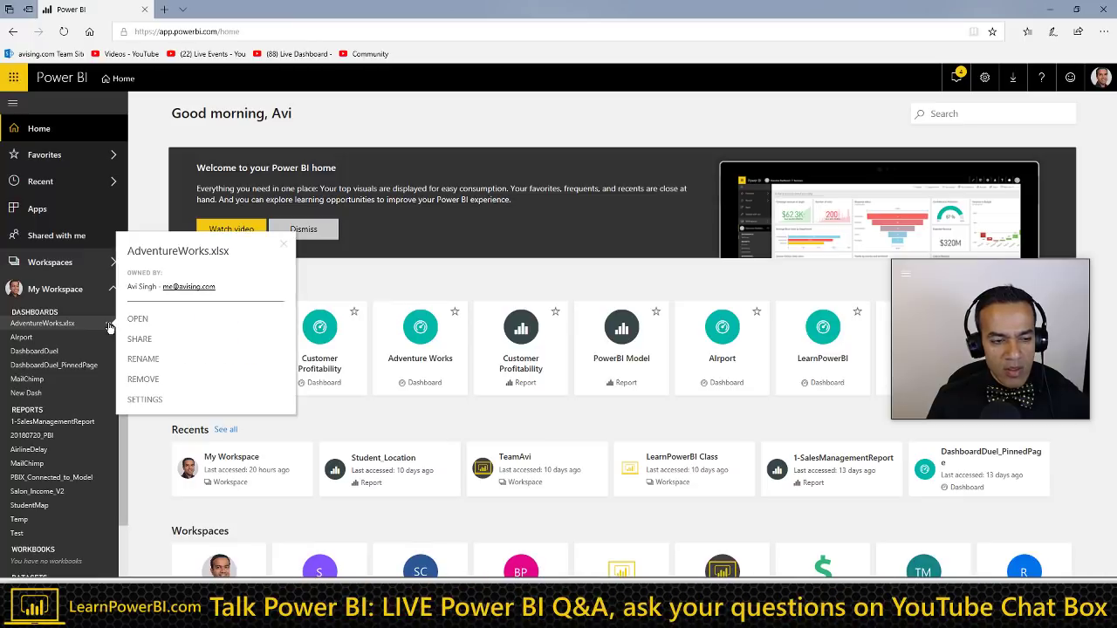
left_click(280, 320)
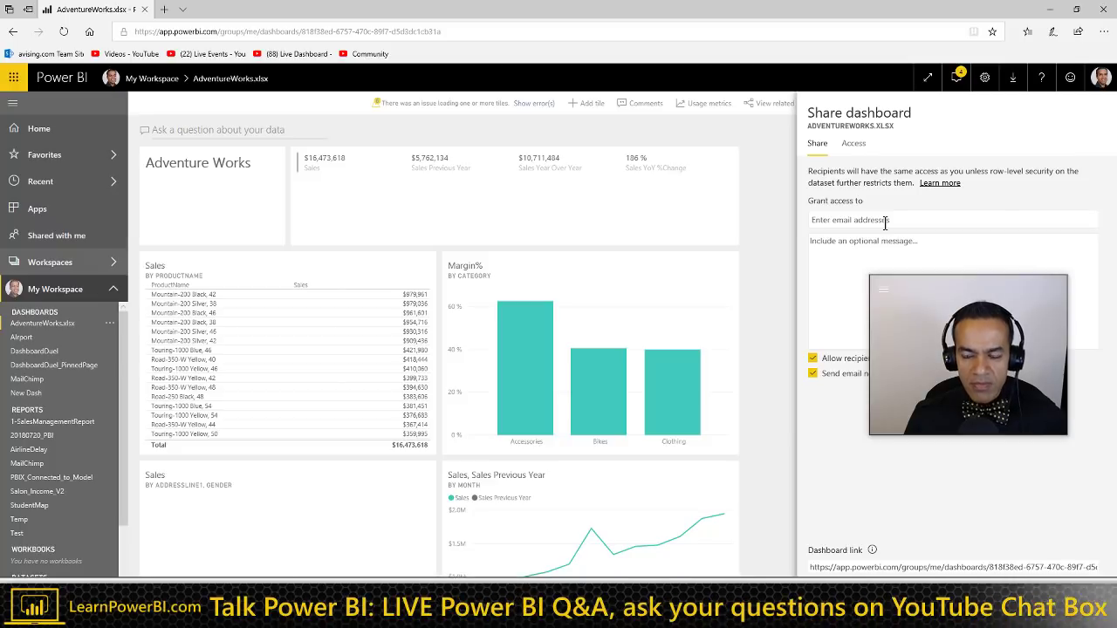
left_click(885, 221)
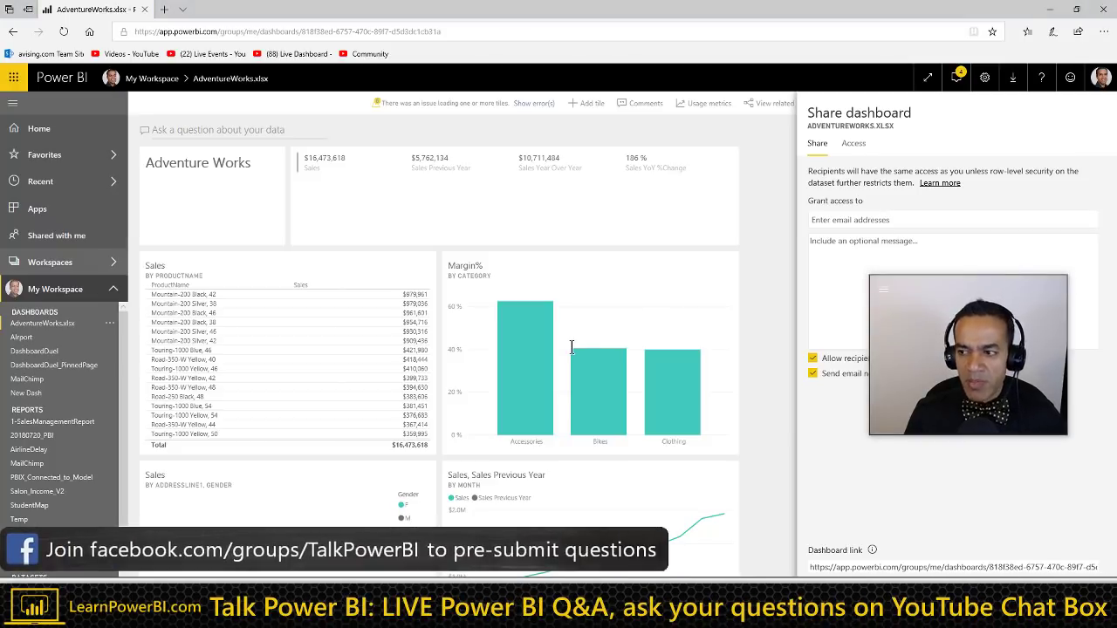
key("alt+Tab")
Step: Continue the Teams question line with ', it still needs'
scroll(480, 392, "down", 1)
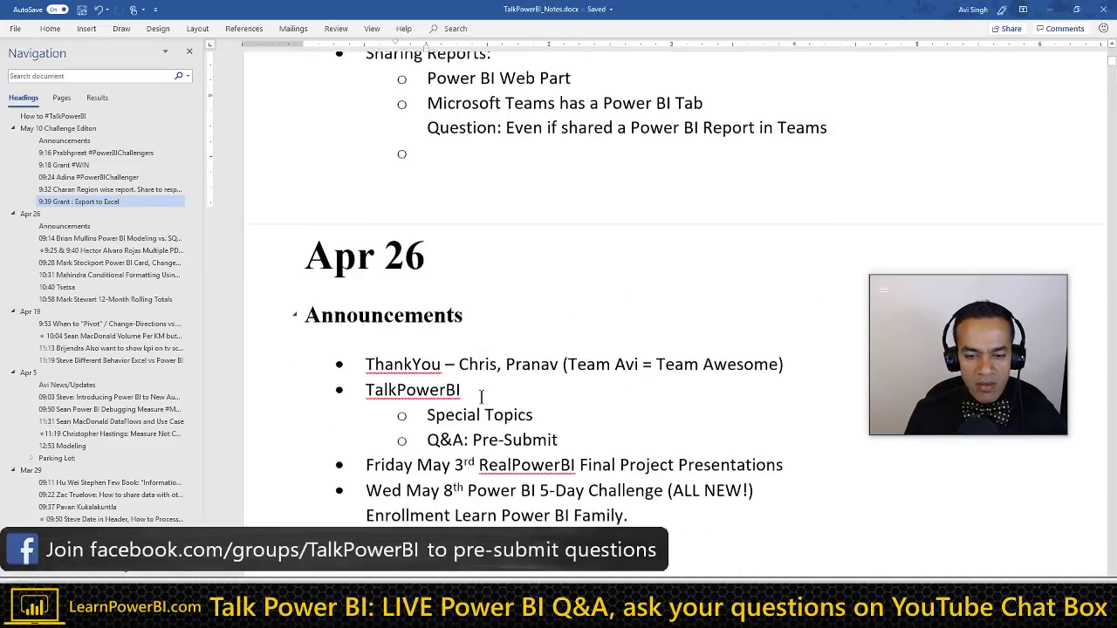
scroll(493, 296, "up", 2)
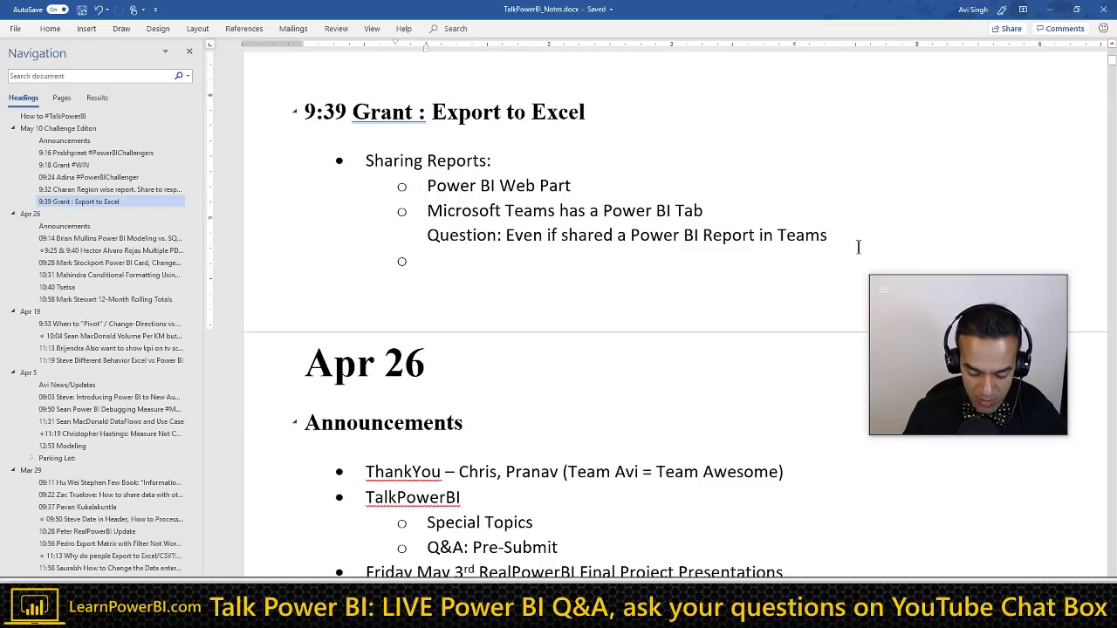
type(", it still neds")
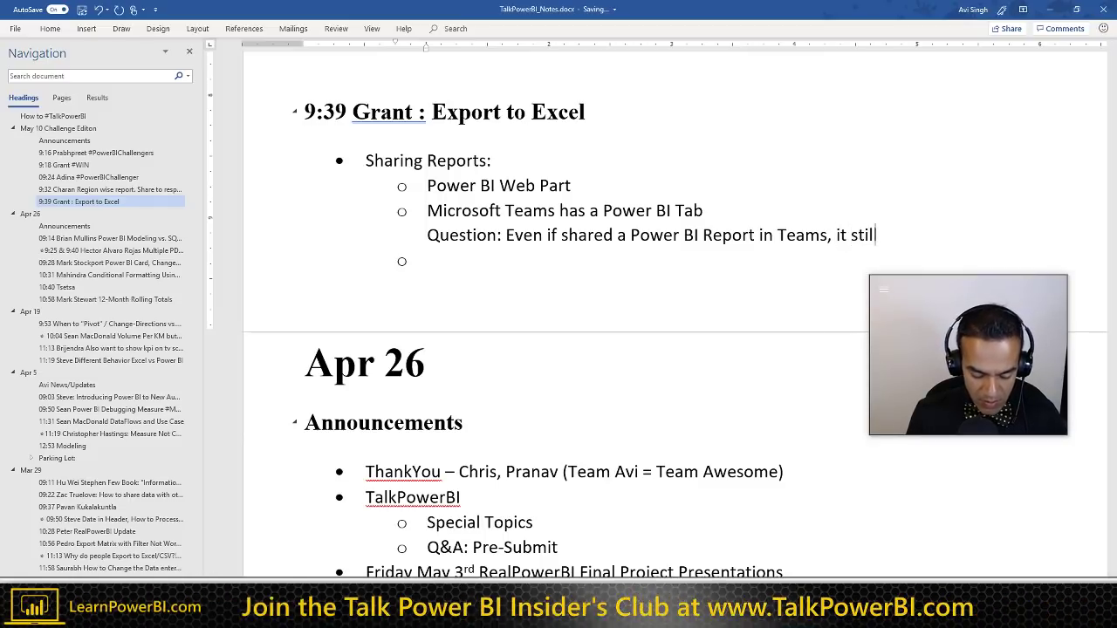
key("ctrl+Left")
key("ctrl+Left")
key("ctrl+Left")
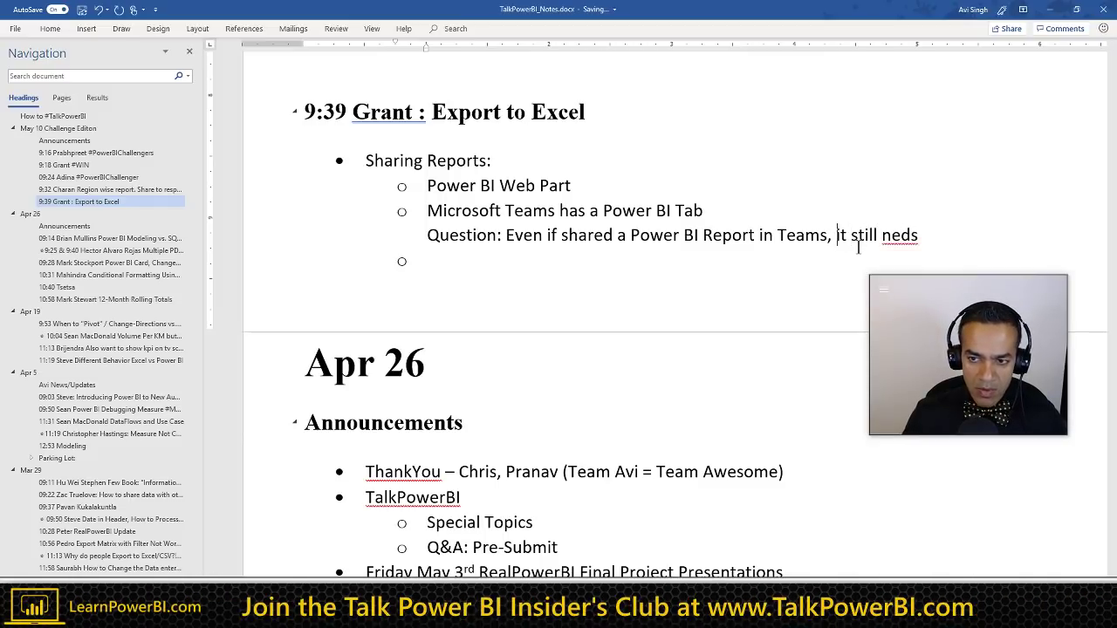
type("they")
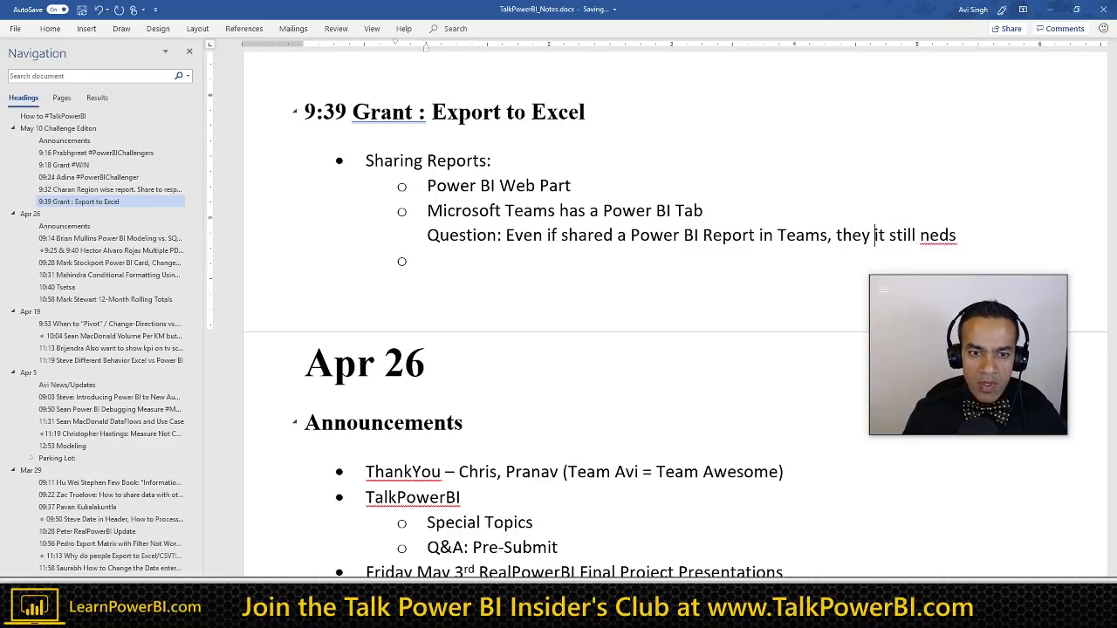
Step: Add a top-level 'External Clients?' bullet below the question
key("Down")
key("shift+Tab")
type("Exte")
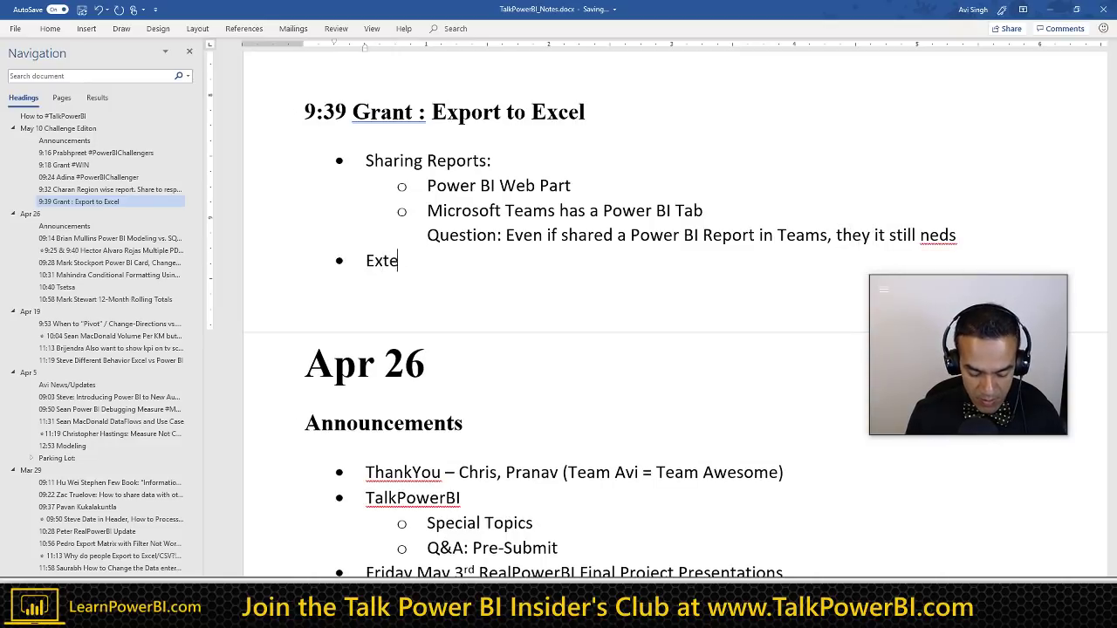
type("rnal Cl")
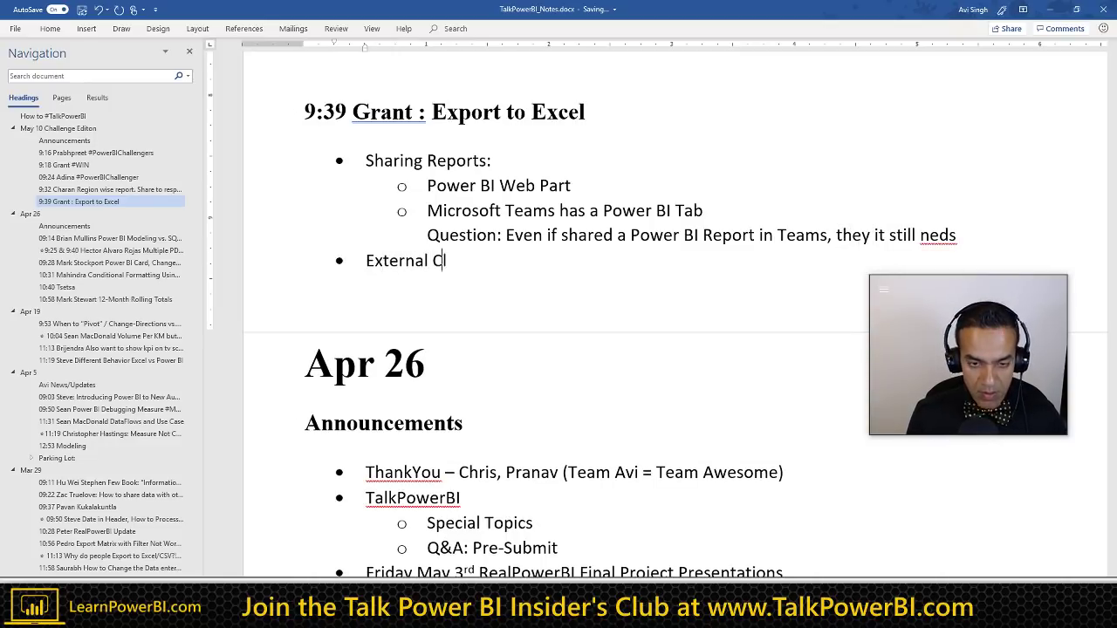
type("ients?")
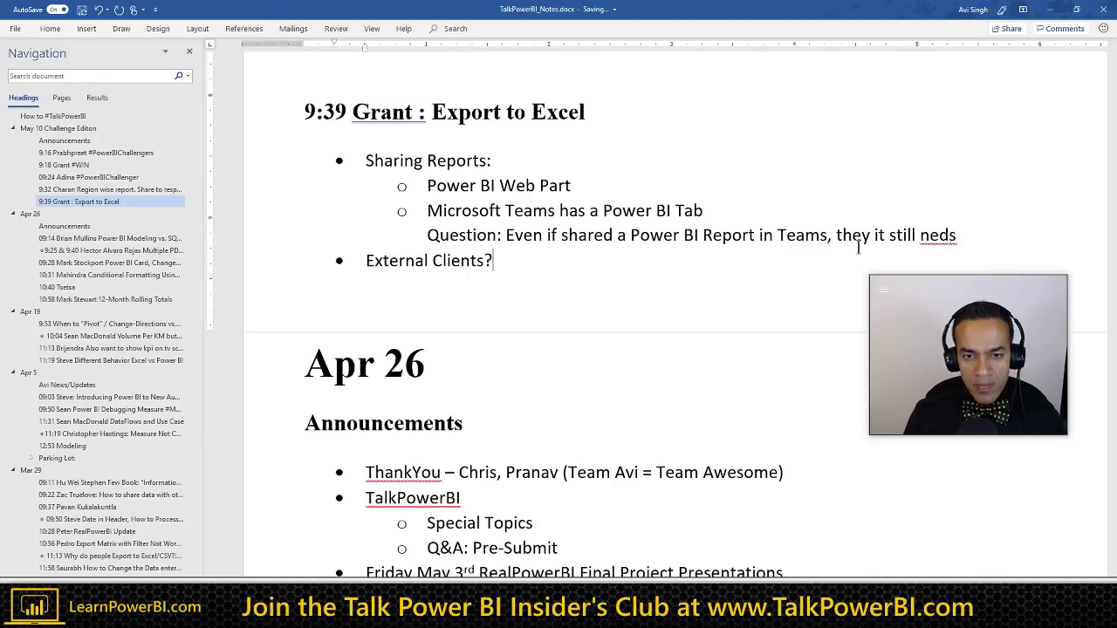
Step: Fix 'neds' to 'needs' and finish the question with 'to be shared with them'
key("Up")
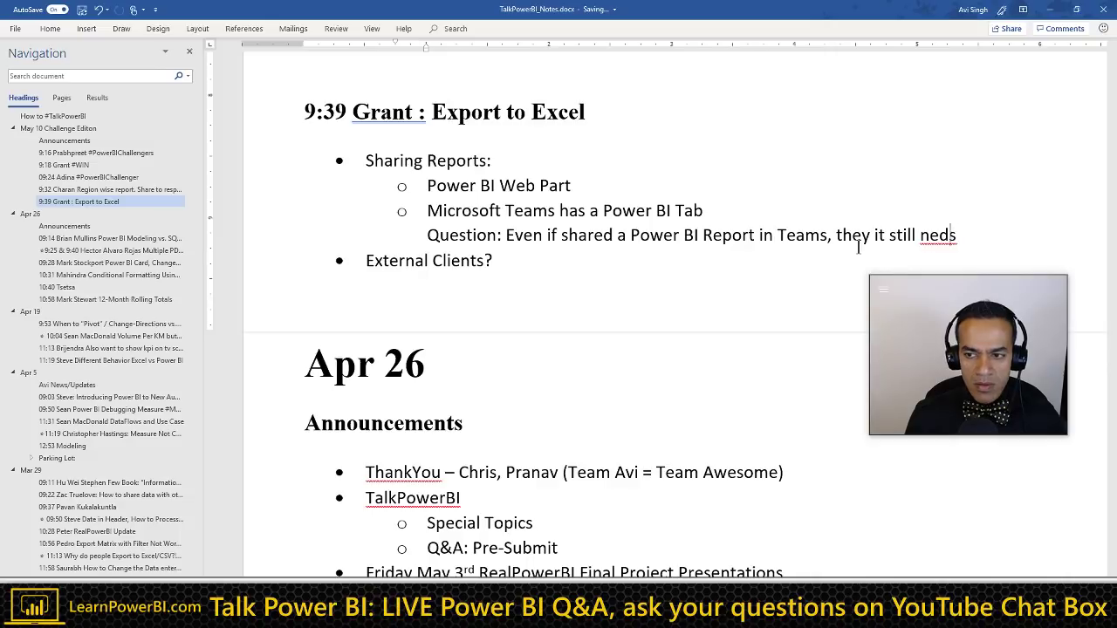
type("e")
key("End")
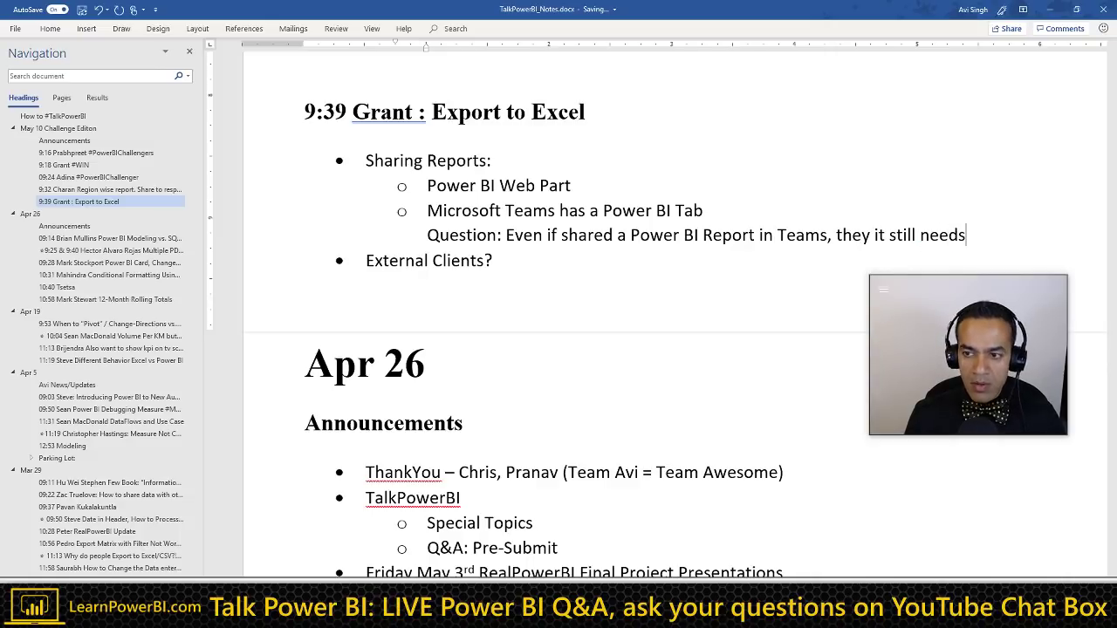
type("to be")
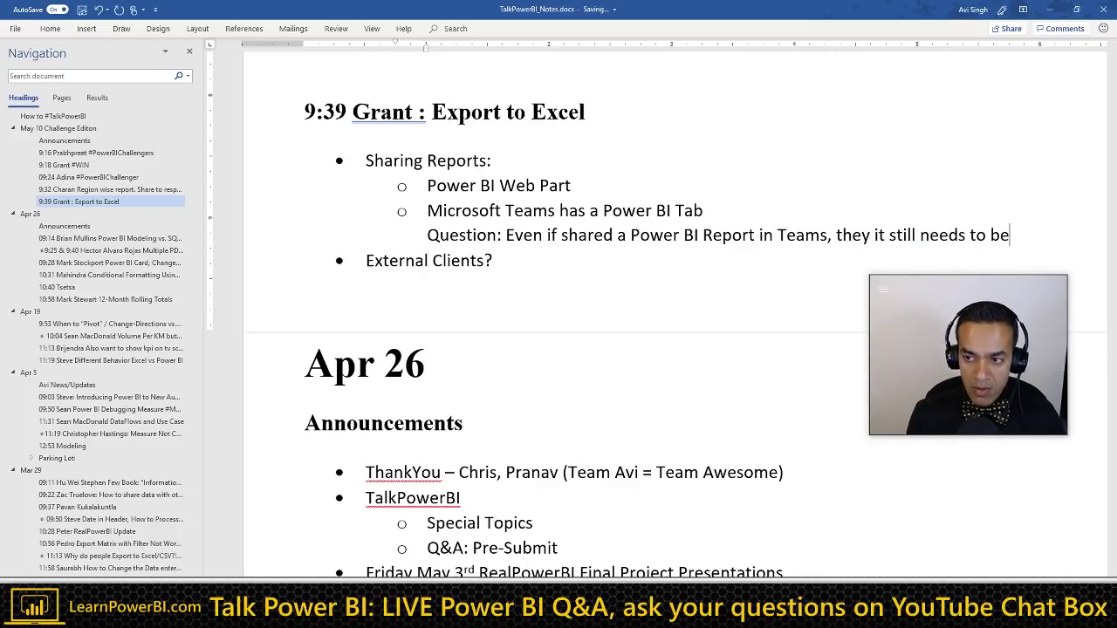
type(" shared with them")
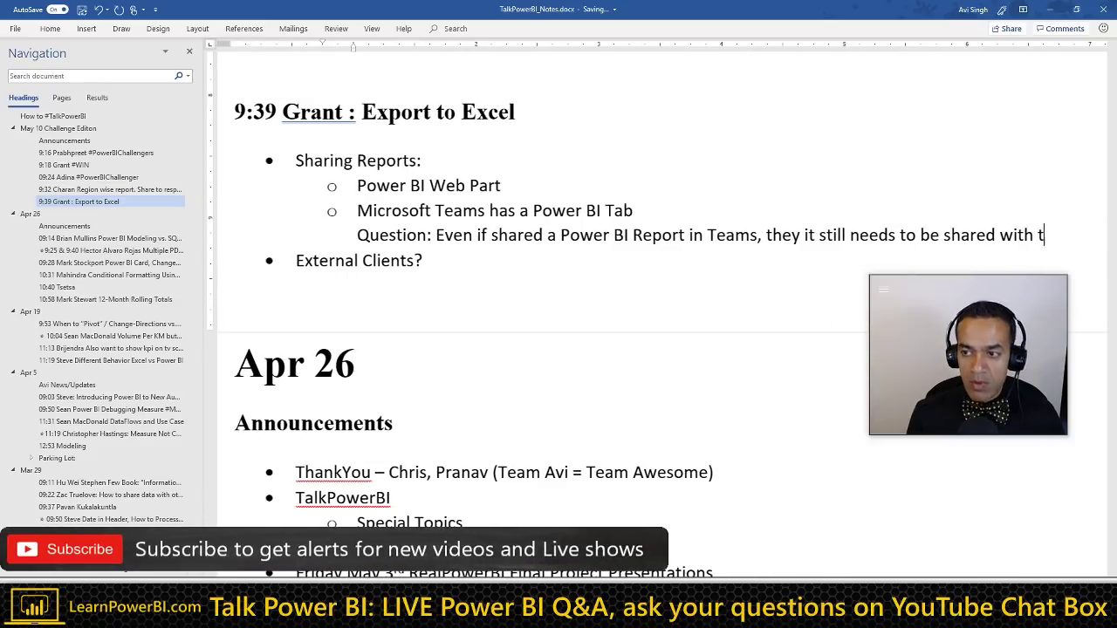
left_click(426, 260)
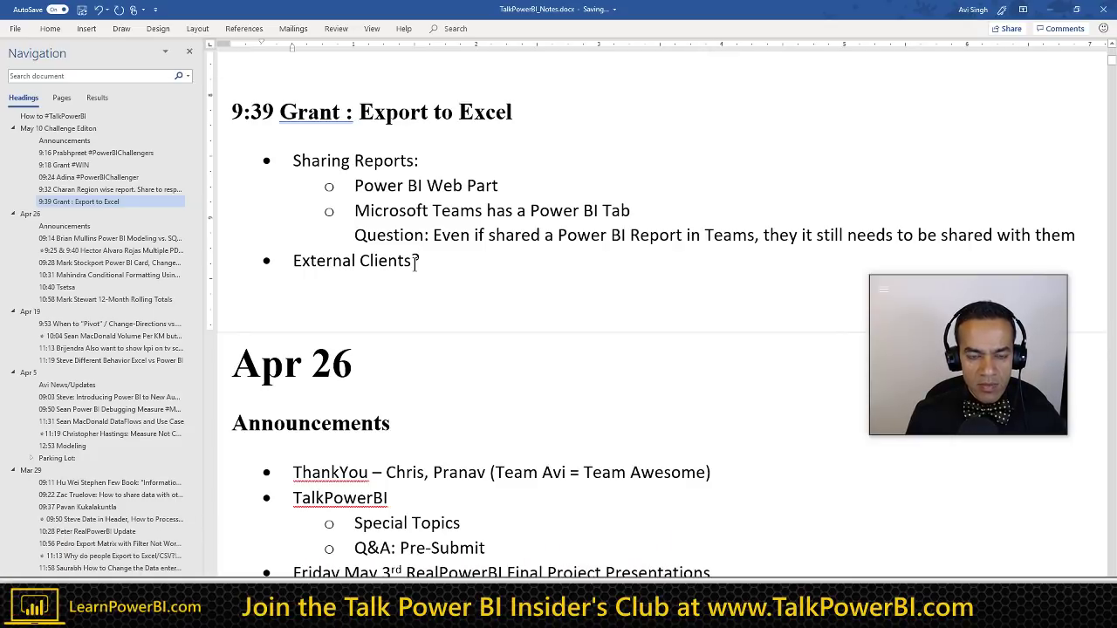
Step: Create an empty top-level bullet below External Clients? and place the caret on it
key("Return")
key("Tab")
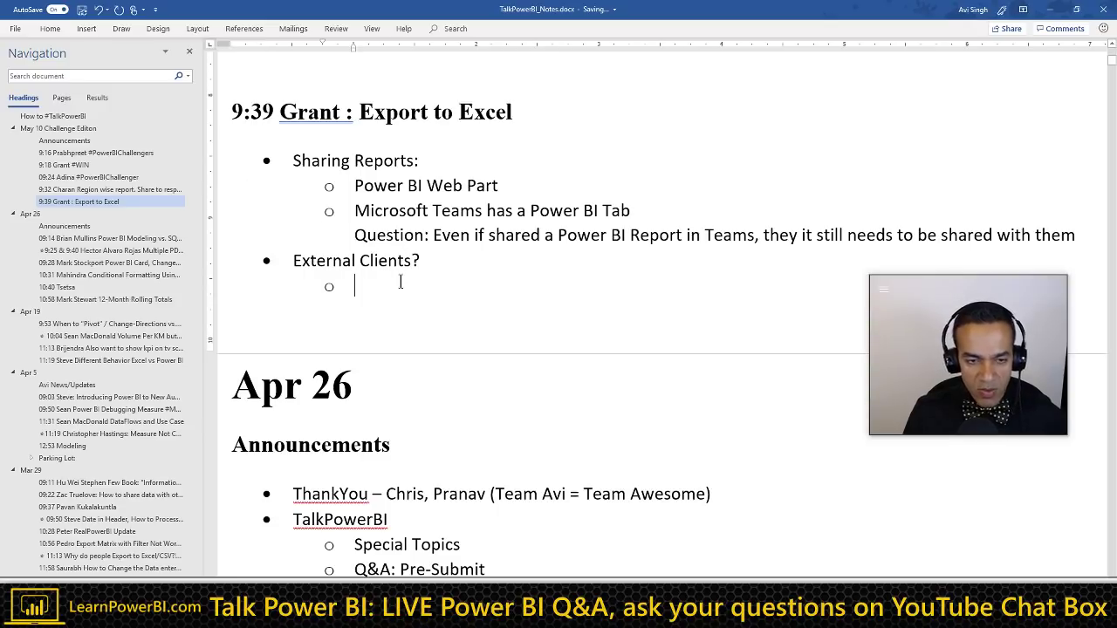
key("shift+Tab")
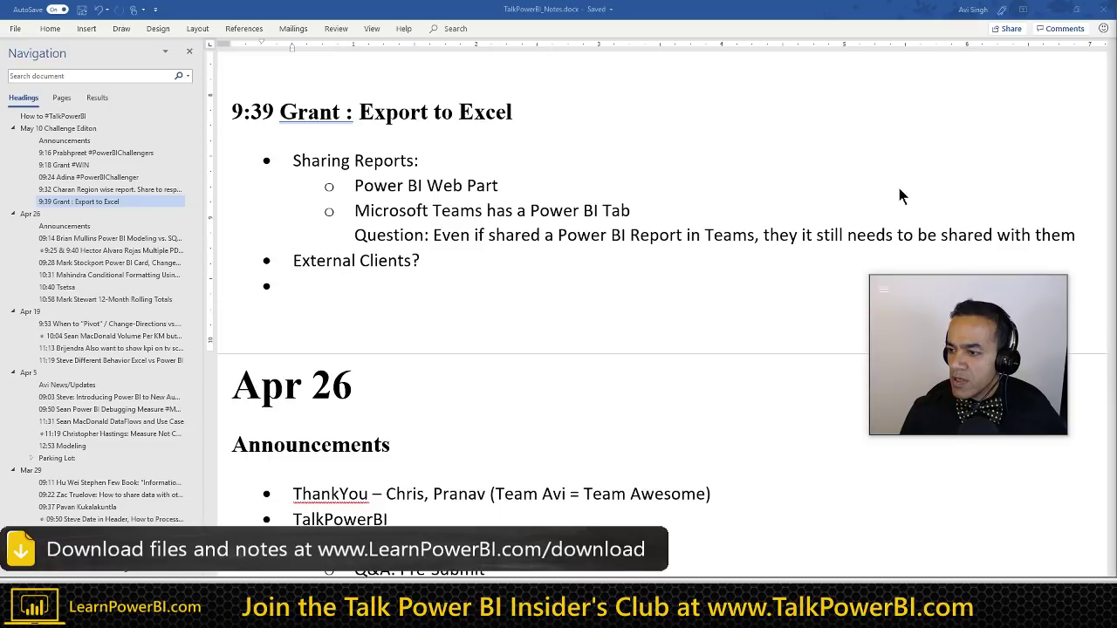
key("alt+Tab")
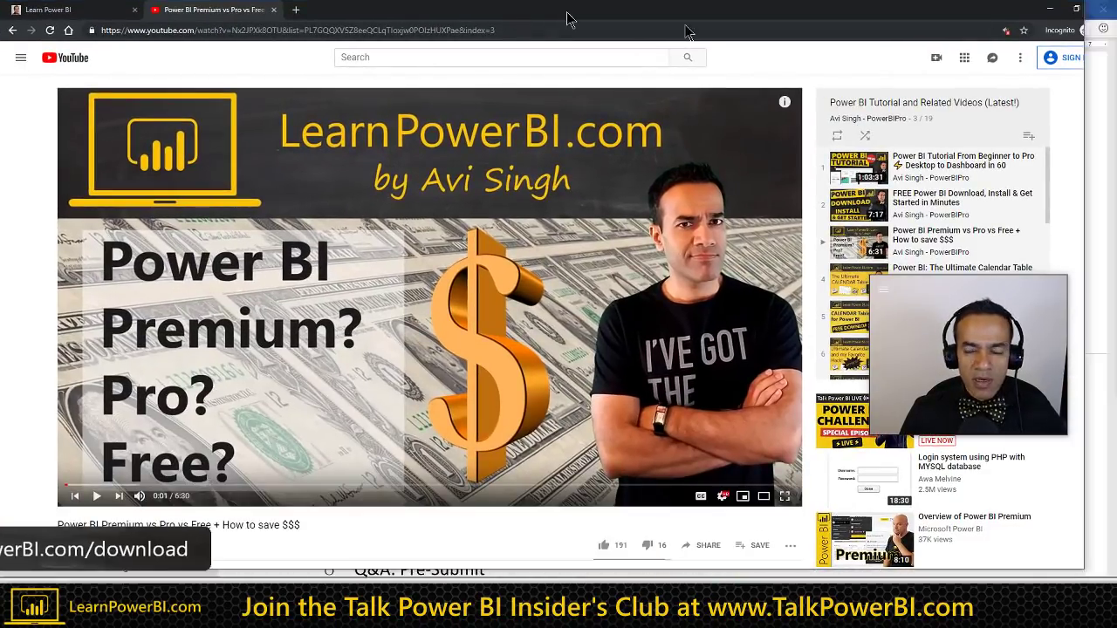
key("alt+Tab")
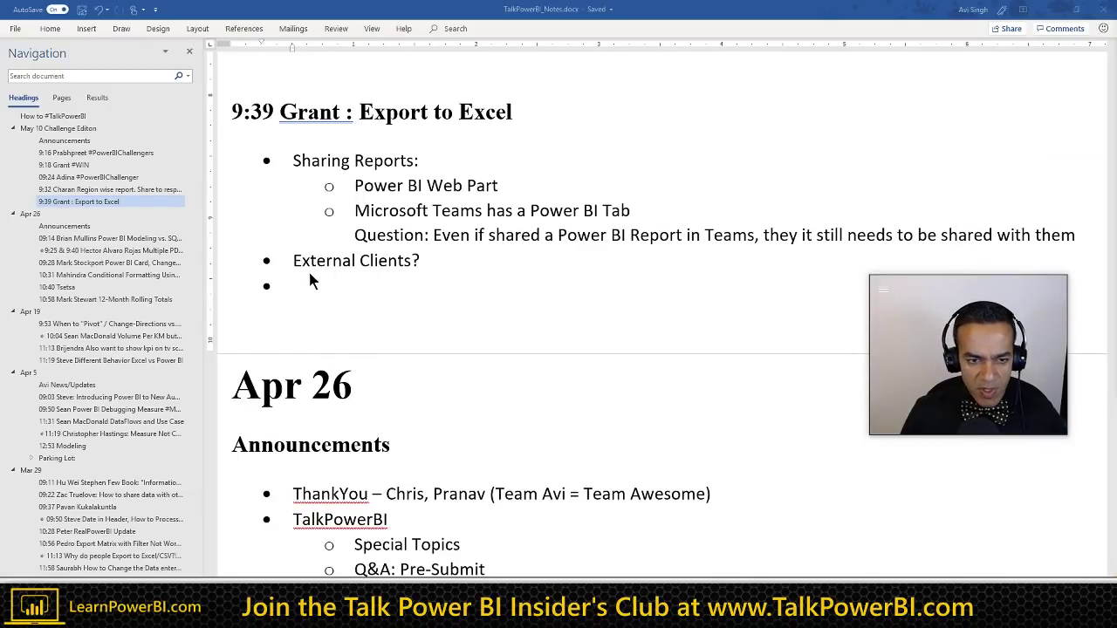
left_click(309, 283)
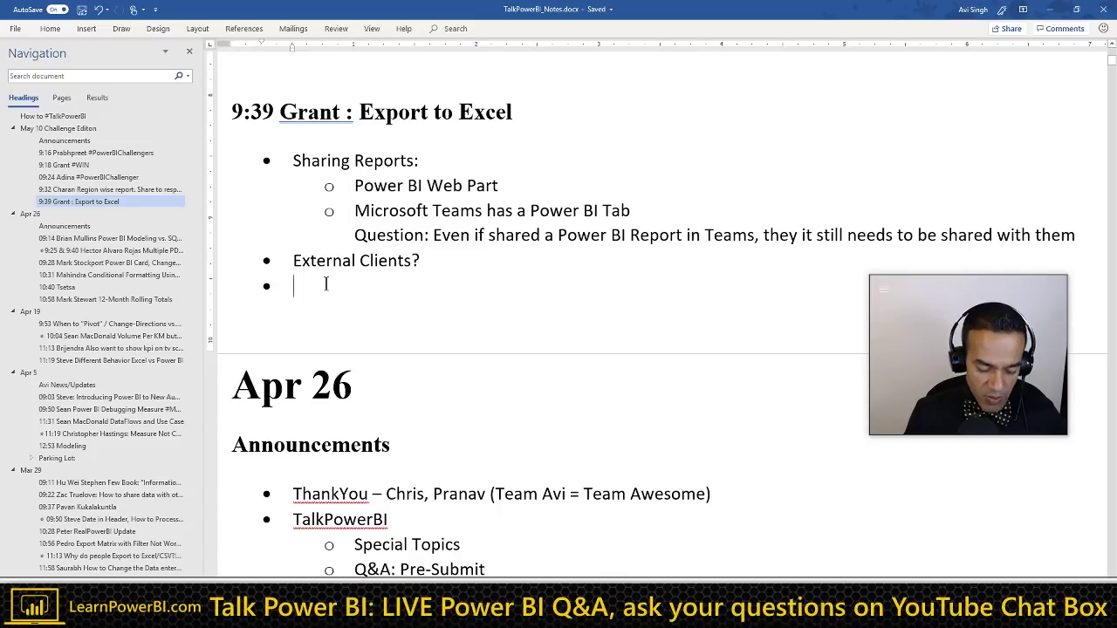
Step: Type a 'Standard' bullet and start an indented sub-bullet beneath it
type("Stand")
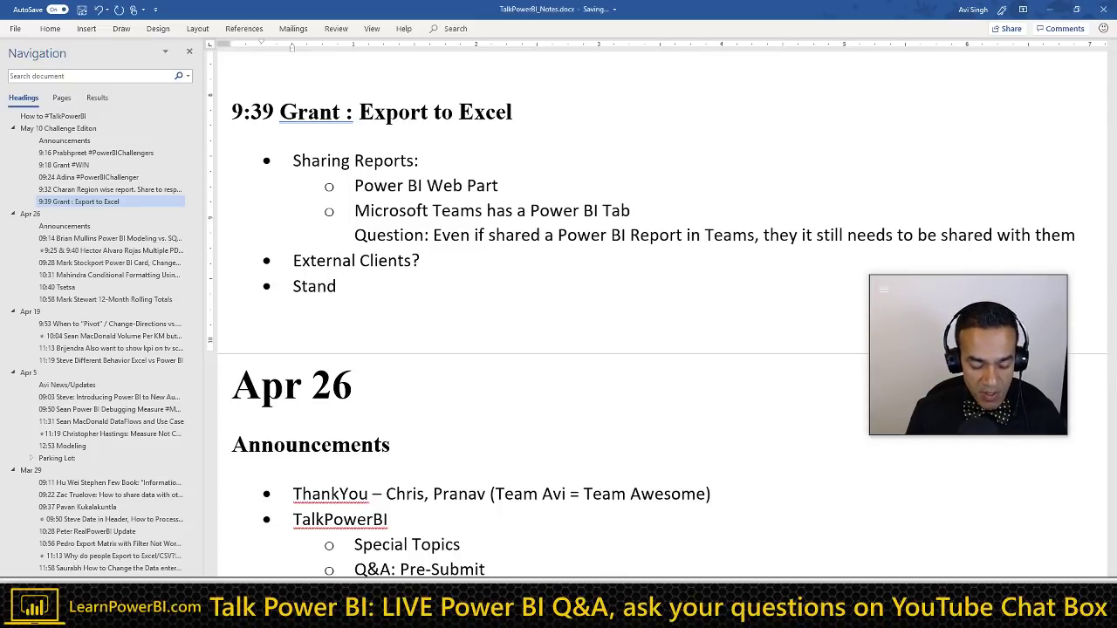
type("ard")
key("Return")
key("Tab")
scroll(316, 299, "down", 3)
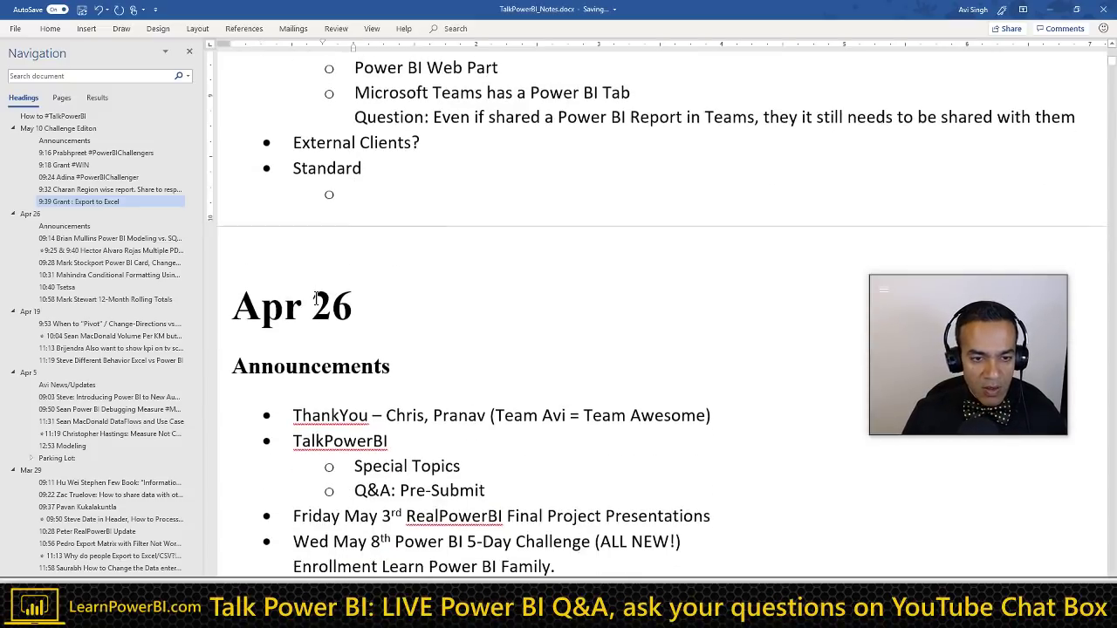
Step: List Free, Pro, Premium and On-Site / PBRS as sub-bullets under Standard
type("Free")
key("Return")
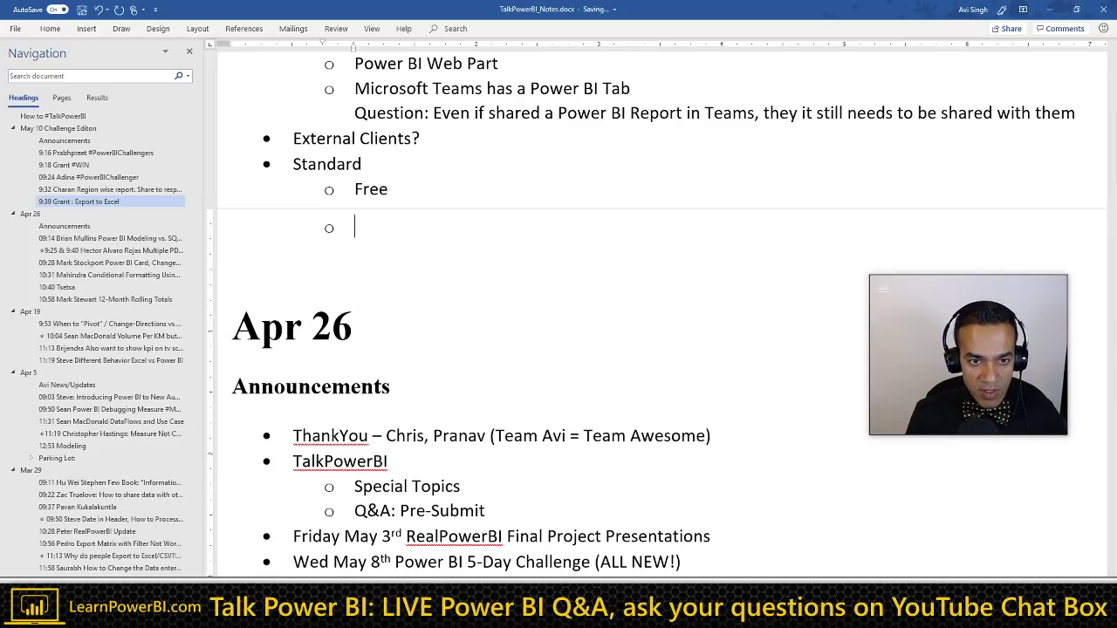
type("Pro")
key("Return")
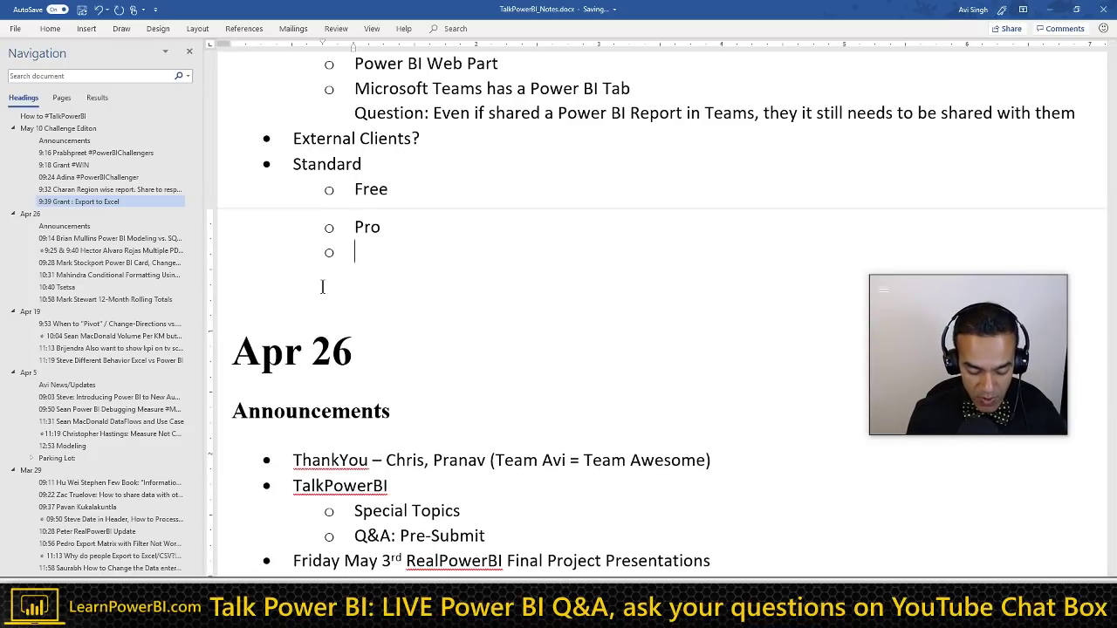
type("Premium")
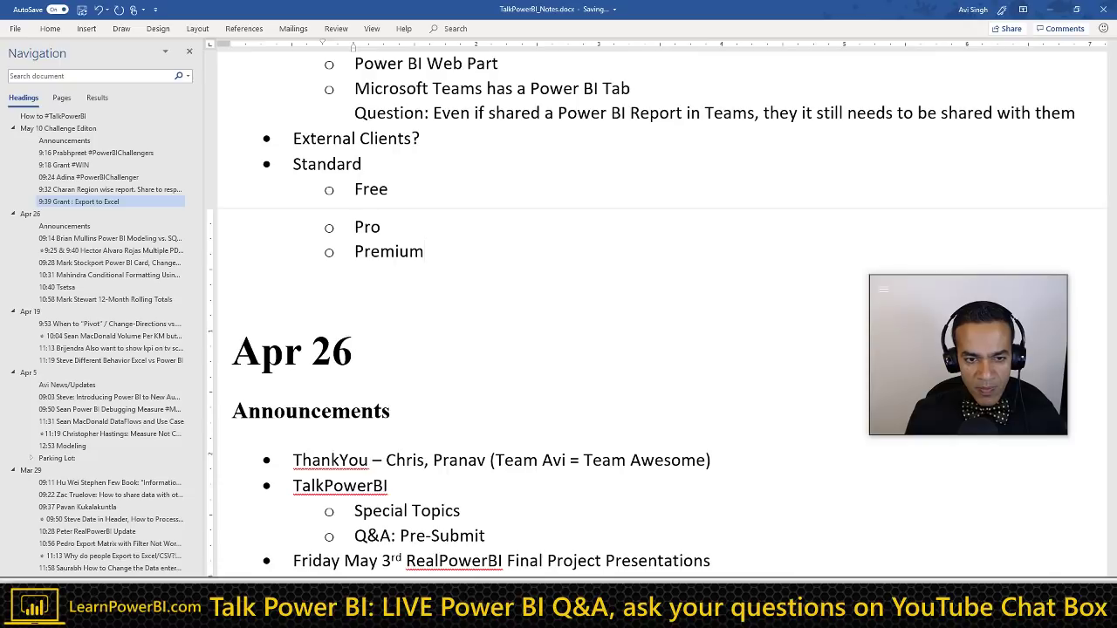
key("Return")
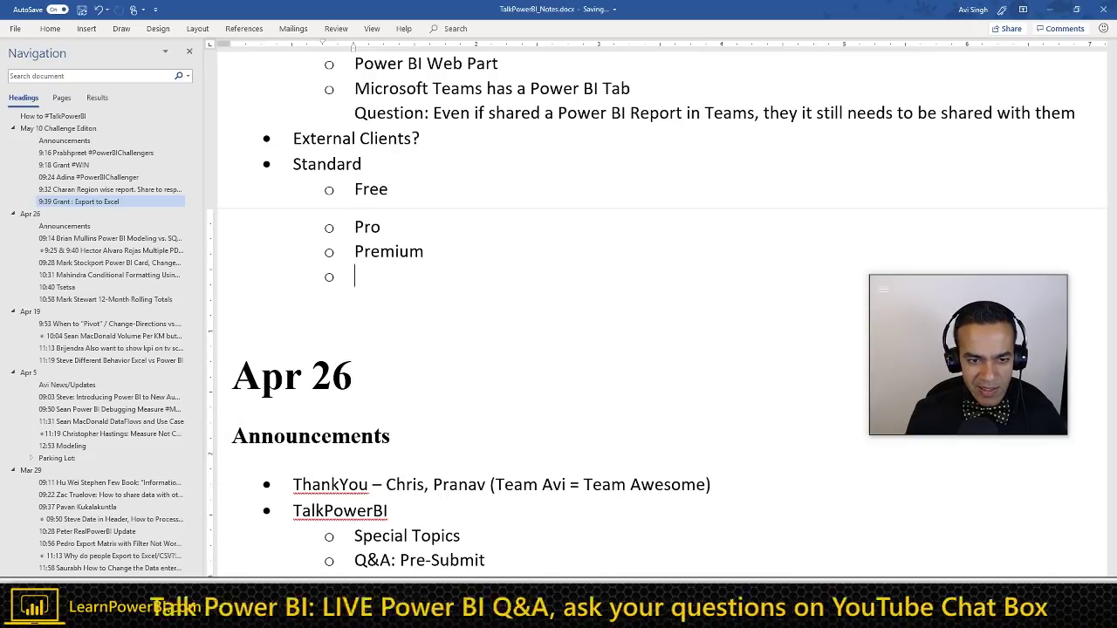
type("On-")
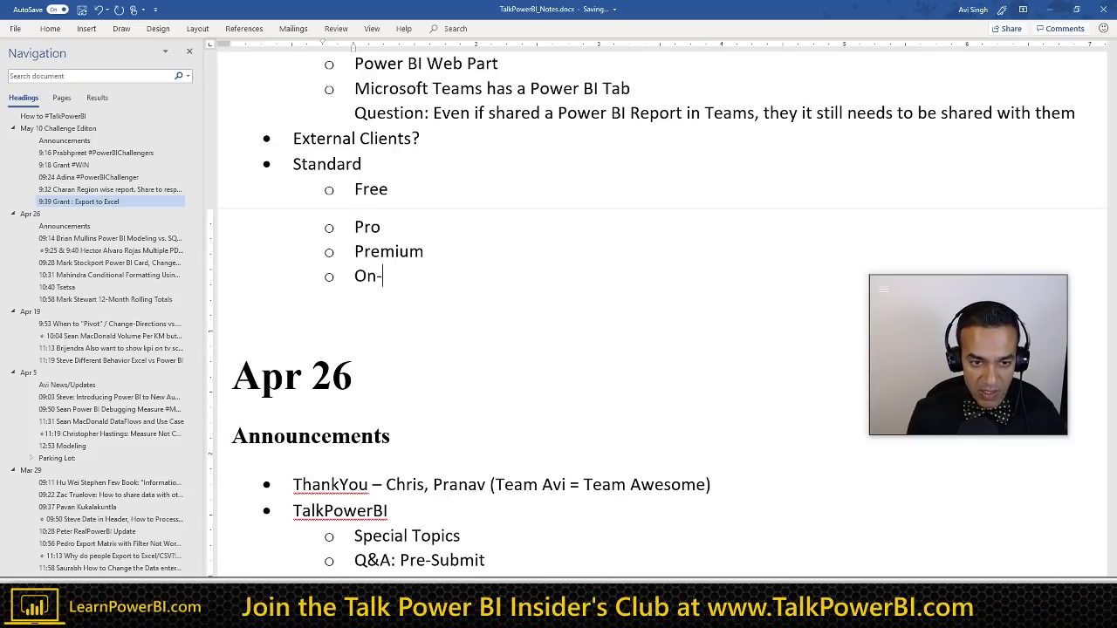
type("Site")
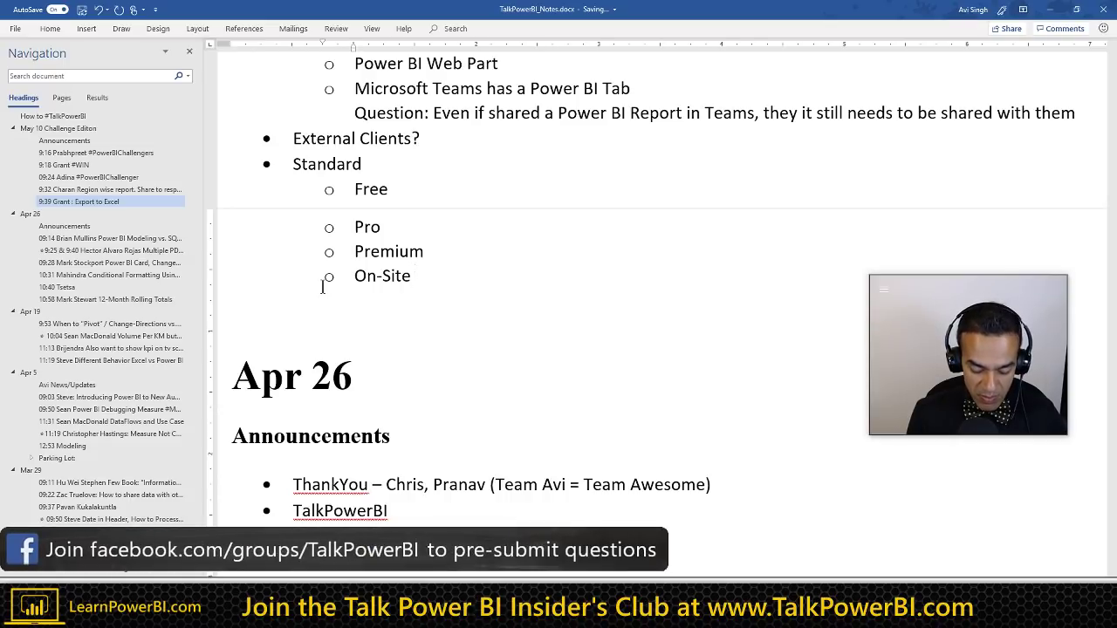
type(" / PBRS")
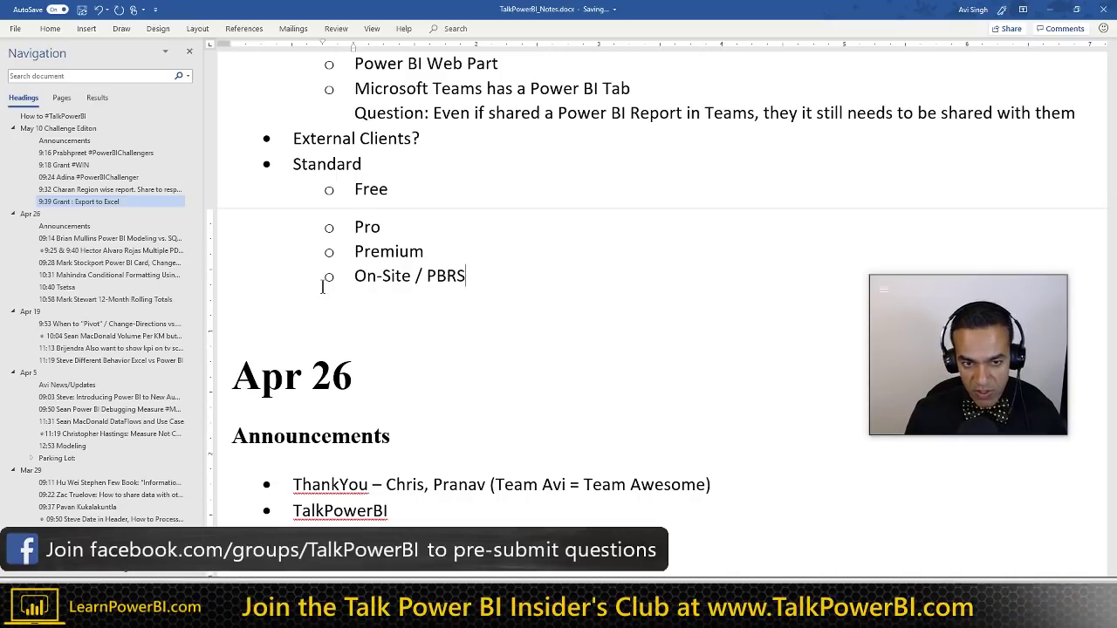
key("Up")
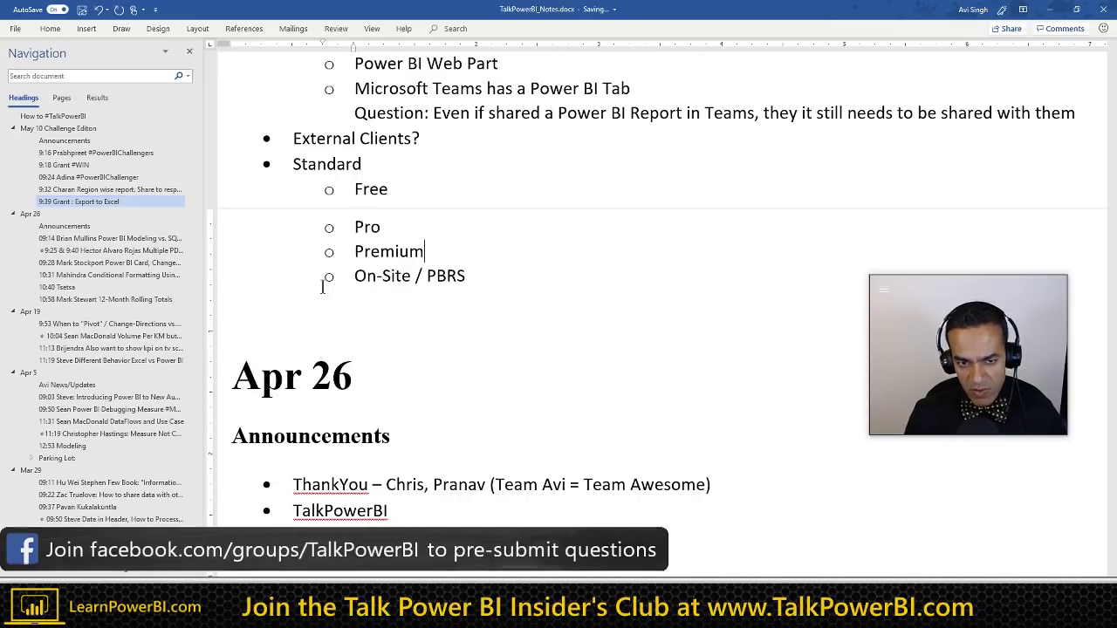
key("ctrl+shift+Left")
key("Down")
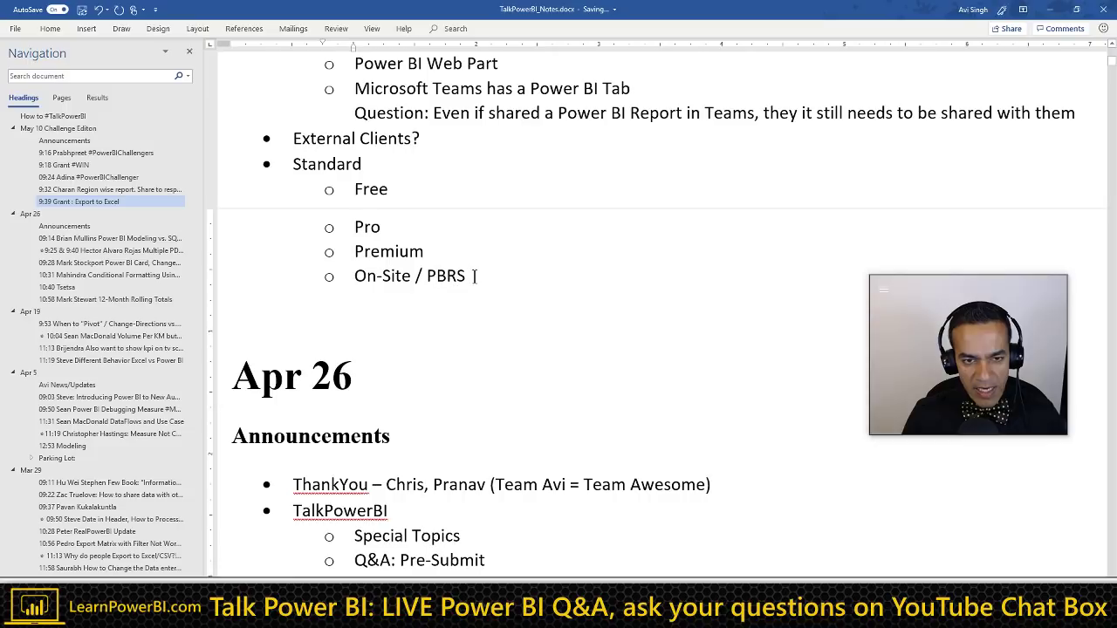
scroll(475, 276, "up", 3)
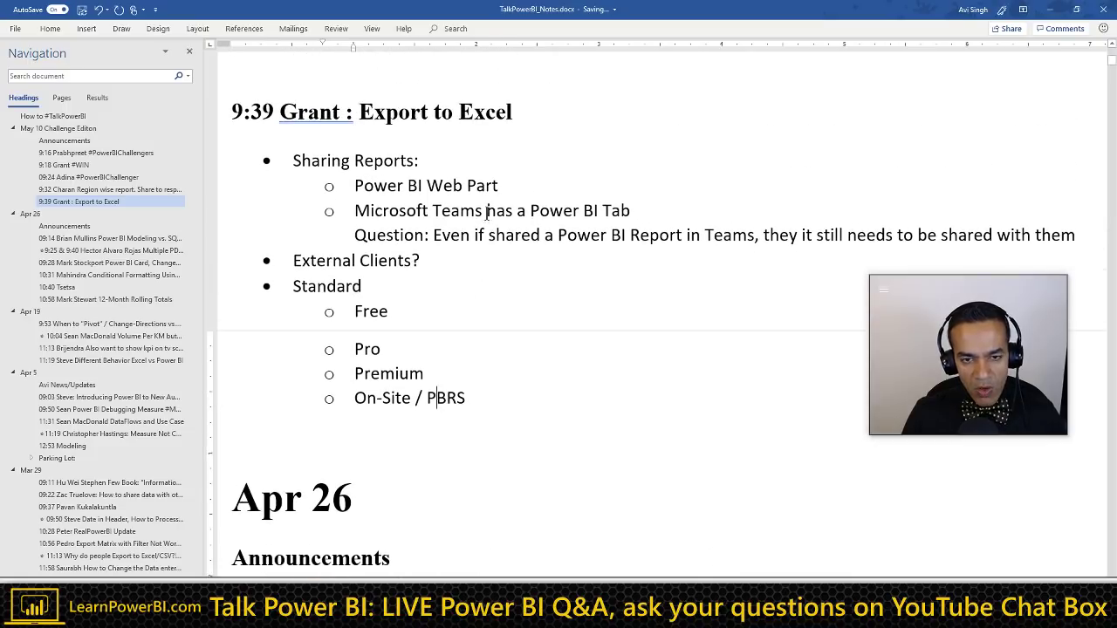
Step: Sketch a temporary ink arrow from Power BI Web Part to Pro, then erase it
left_click(504, 186)
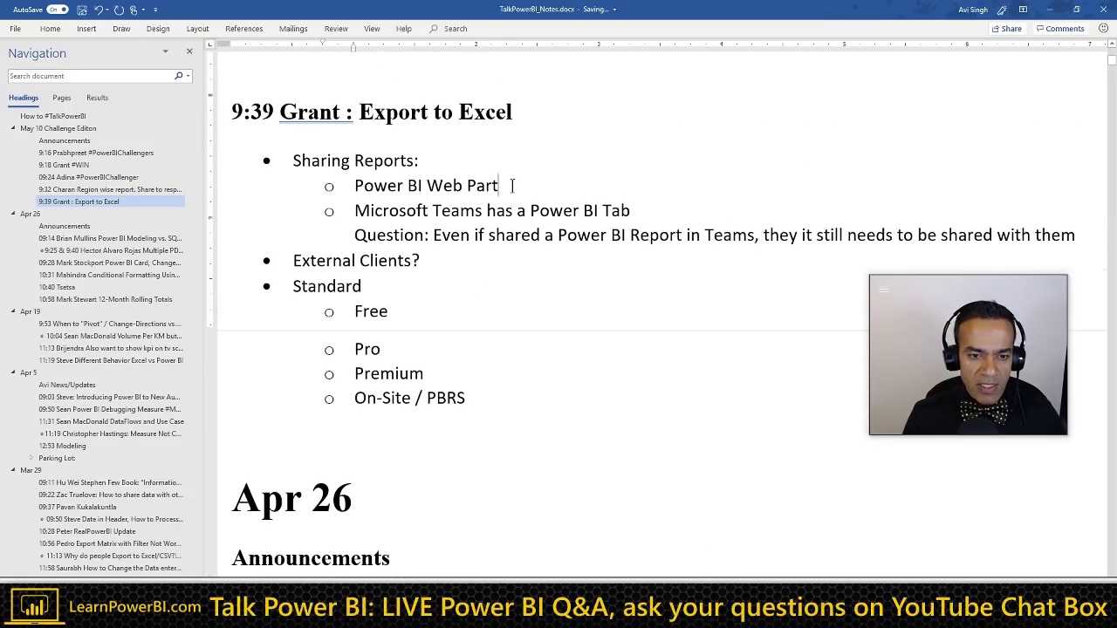
triple_click(512, 185)
mouse_move(522, 180)
left_mouse_down()
mouse_move(458, 287)
mouse_move(403, 336)
left_mouse_up()
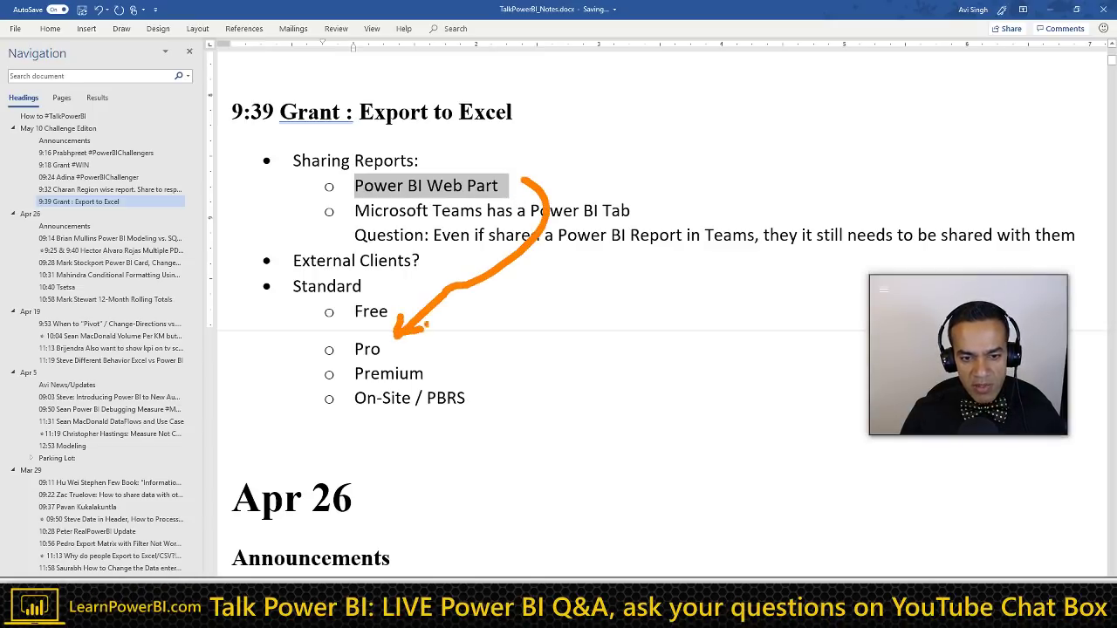
key("ctrl+z")
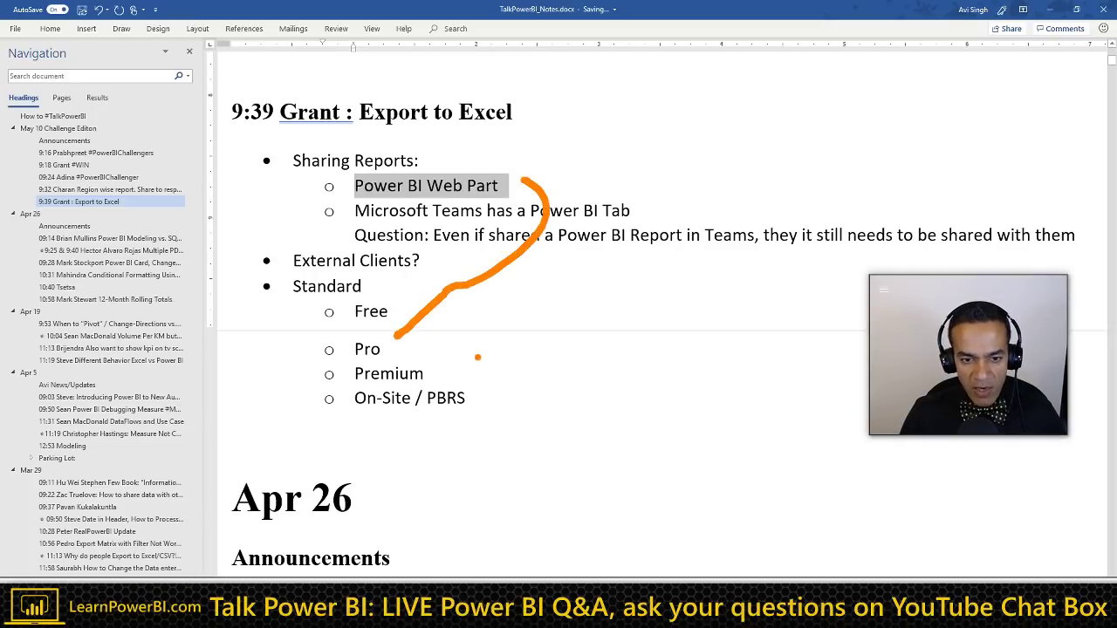
key("ctrl+z")
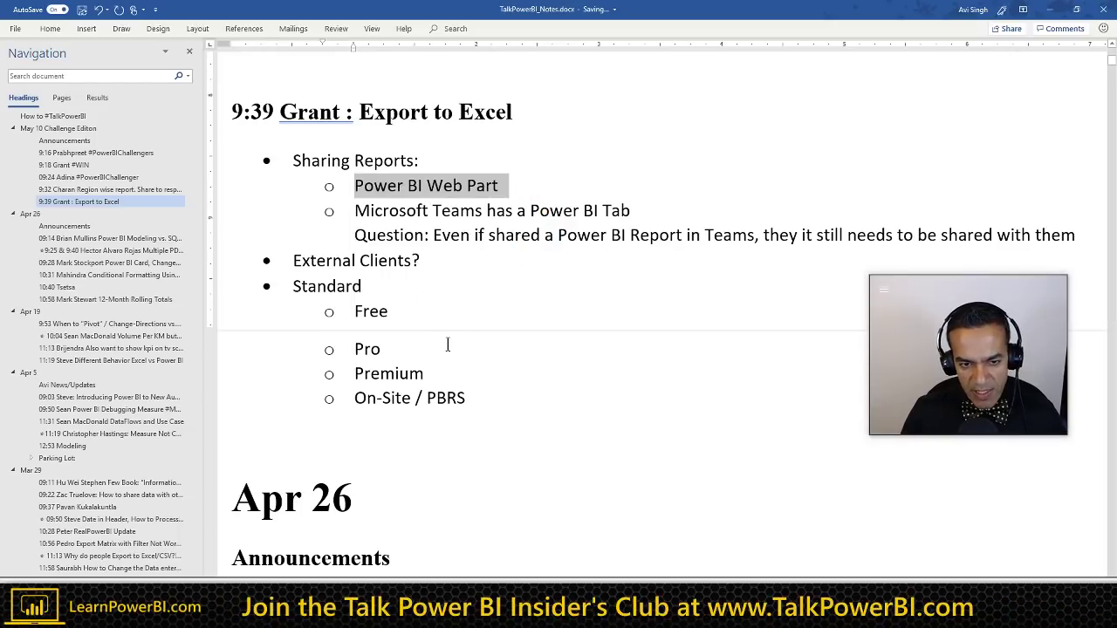
left_click(380, 310)
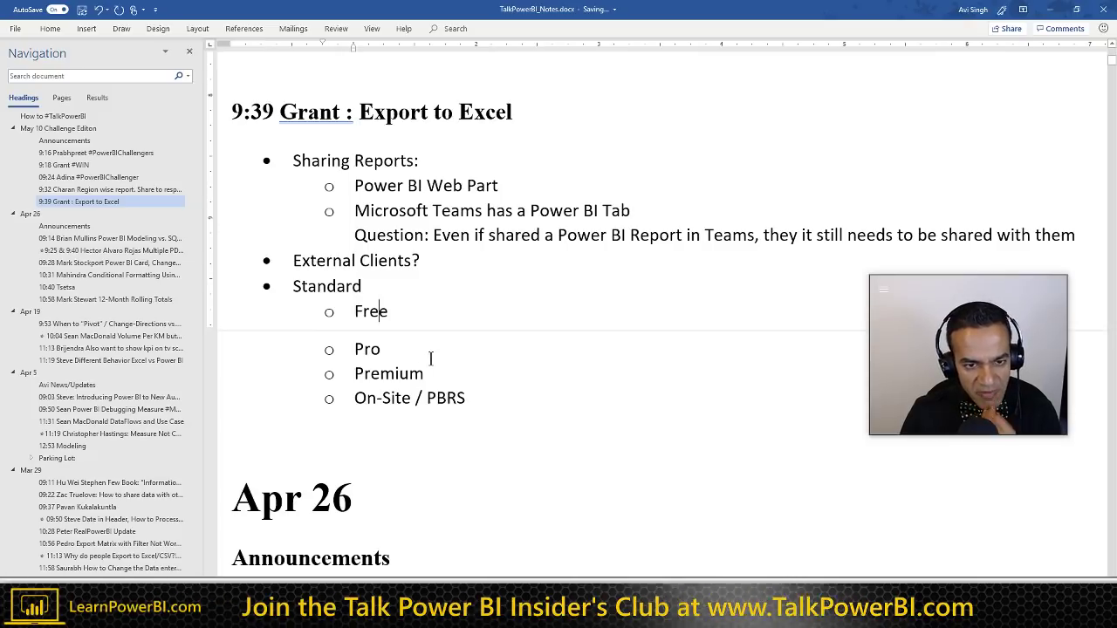
Step: With the caret after Standard, switch to a blank screen-annotation whiteboard
left_click(371, 283)
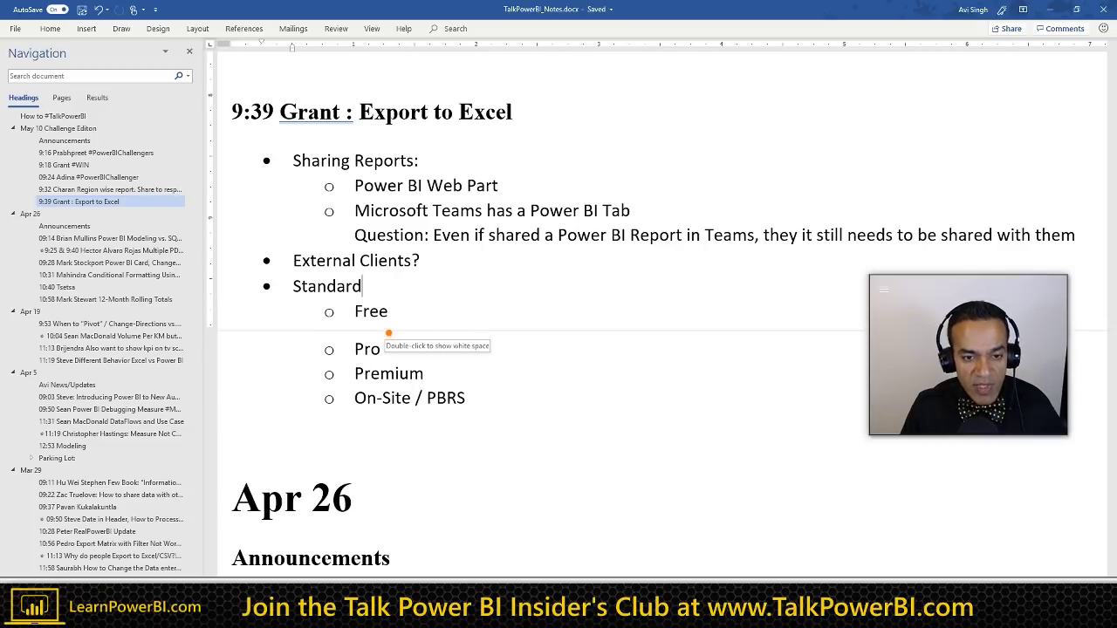
key("ctrl+2")
key("w")
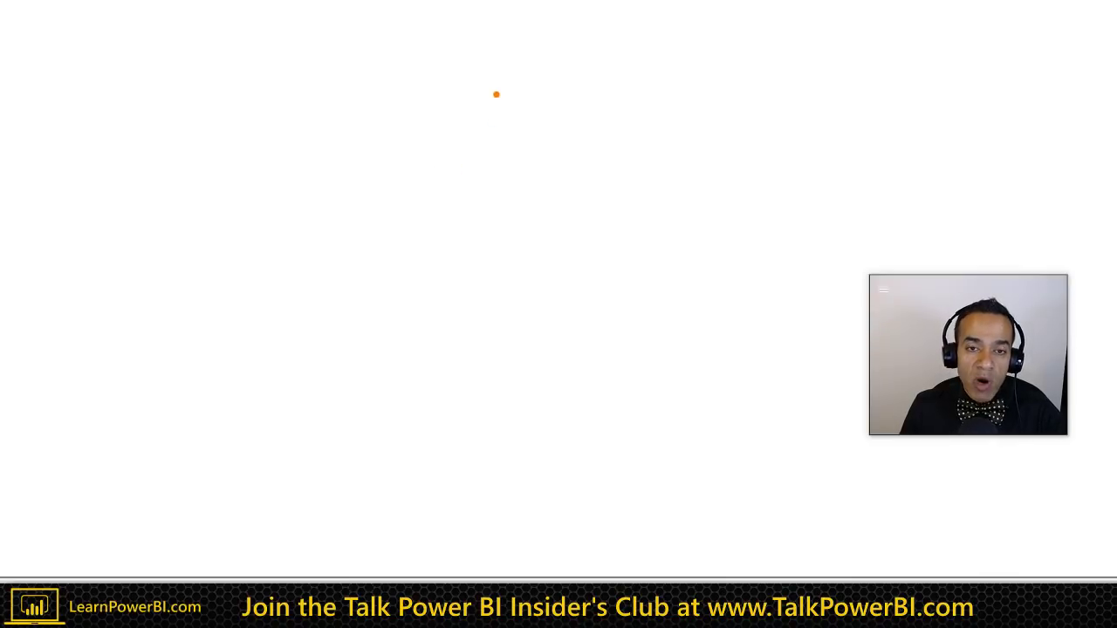
Step: Draw an orange vertical line on the whiteboard, then exit back to the Word notes
left_click_drag(497, 91, 496, 264)
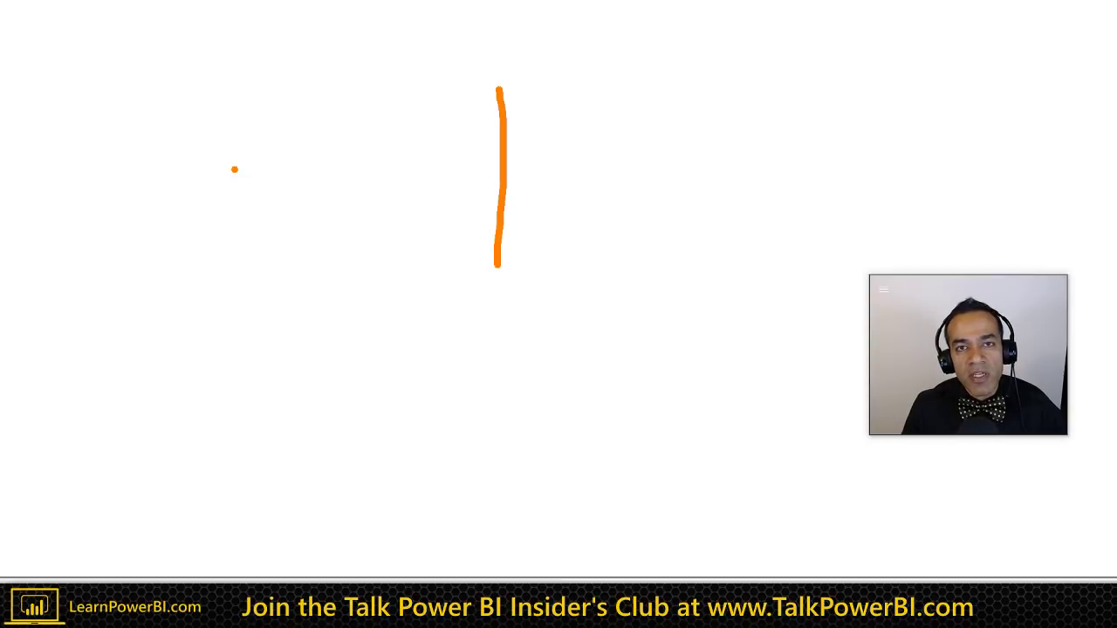
key("Escape")
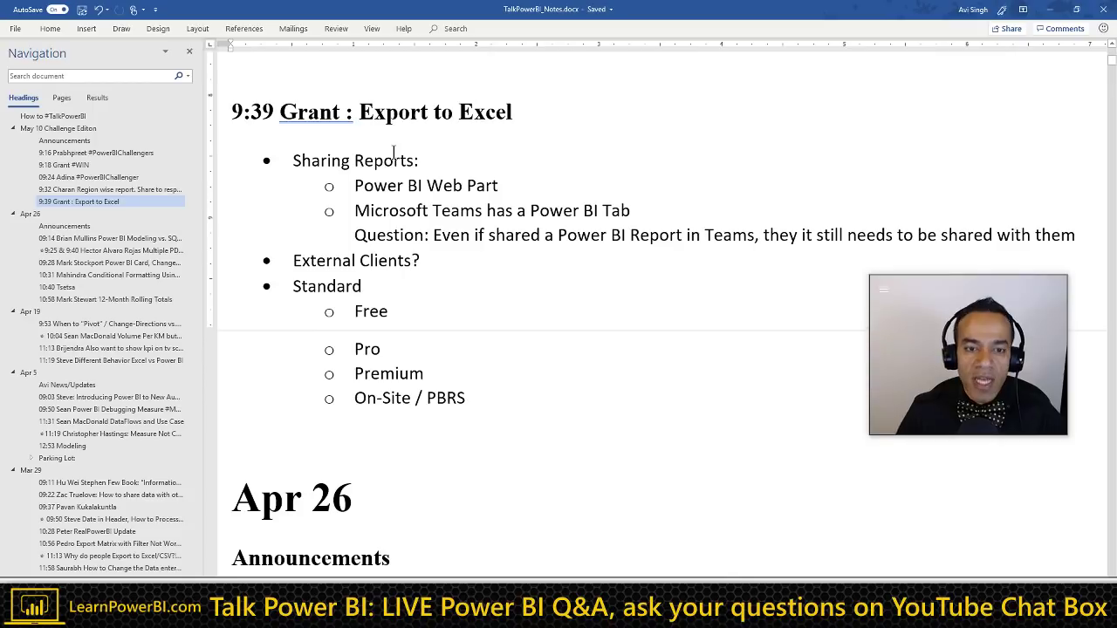
Step: Scroll the notes to the 9:39 Grant : Export to Excel section
scroll(413, 204, "up", 4)
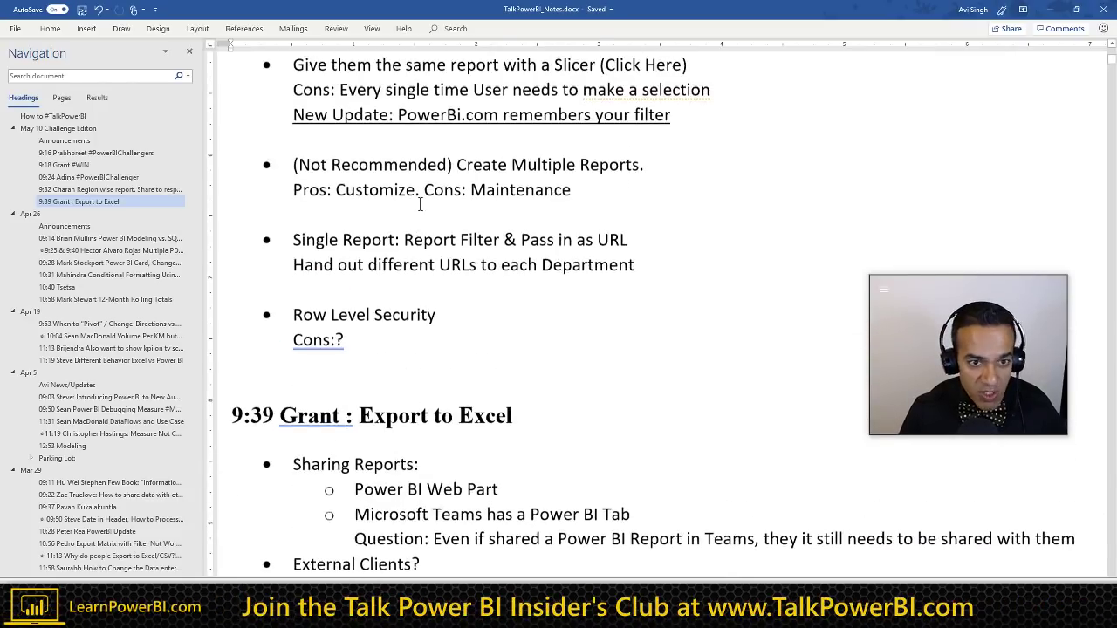
scroll(463, 238, "up", 3)
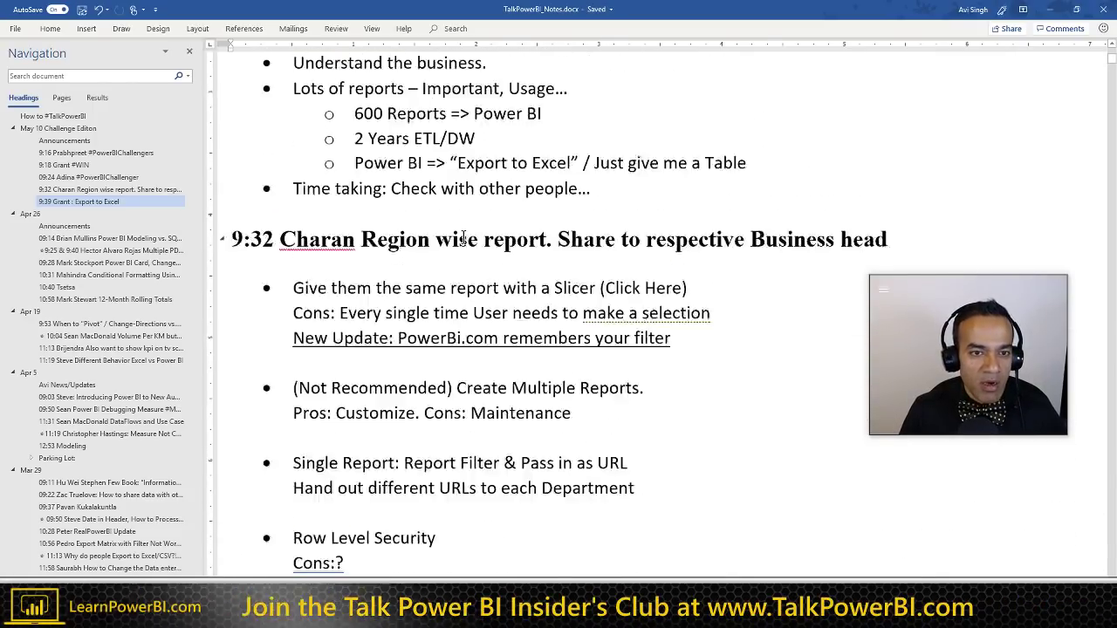
scroll(463, 239, "up", 4)
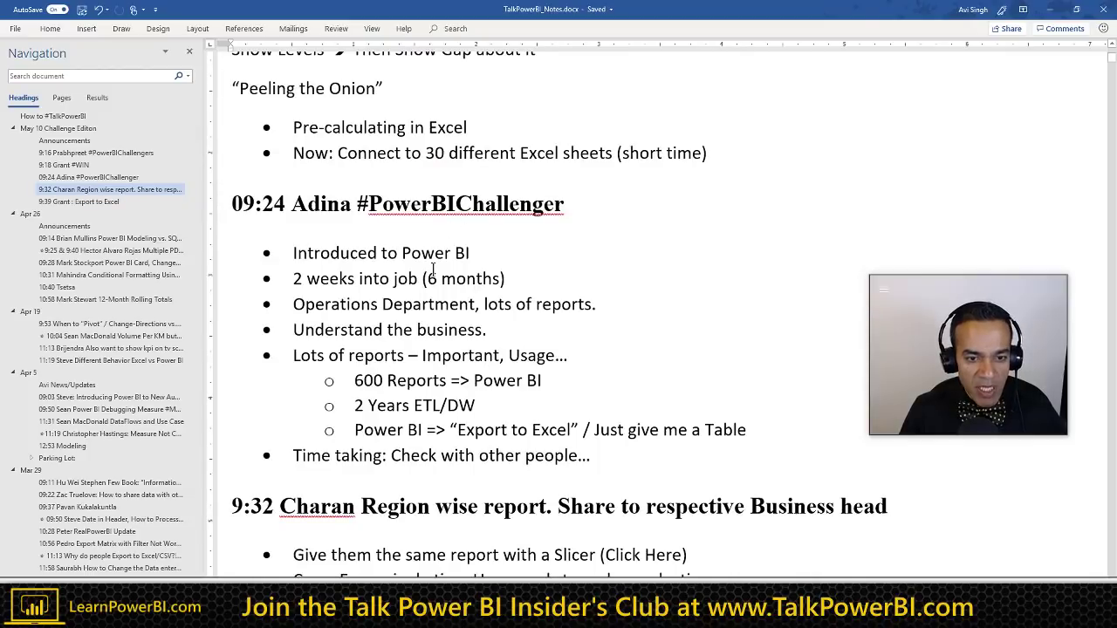
scroll(432, 269, "up", 3)
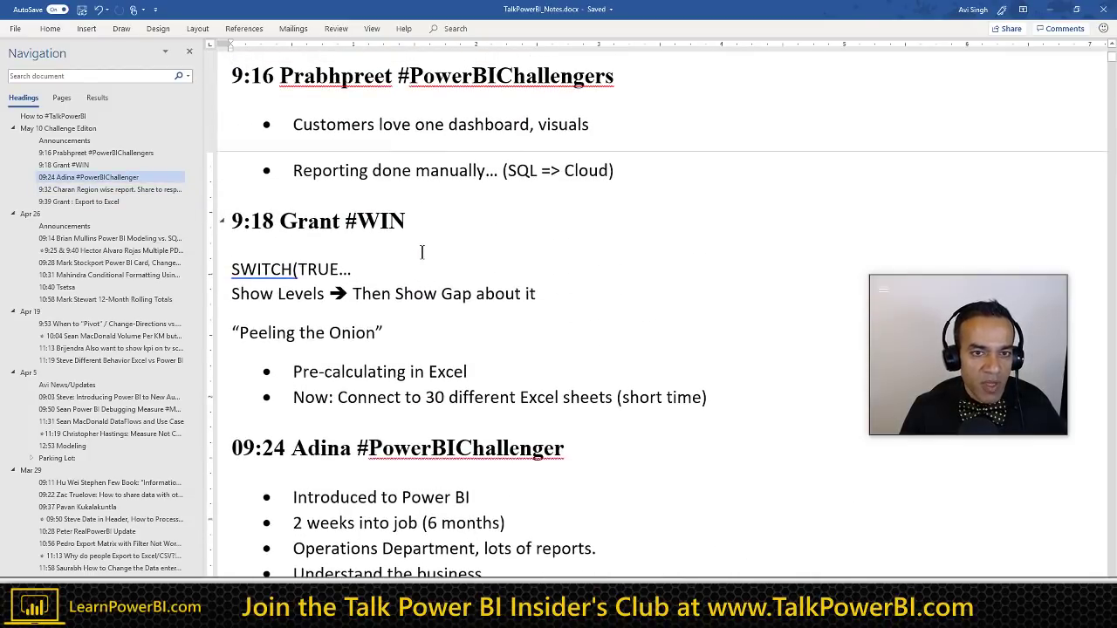
scroll(421, 252, "up", 1)
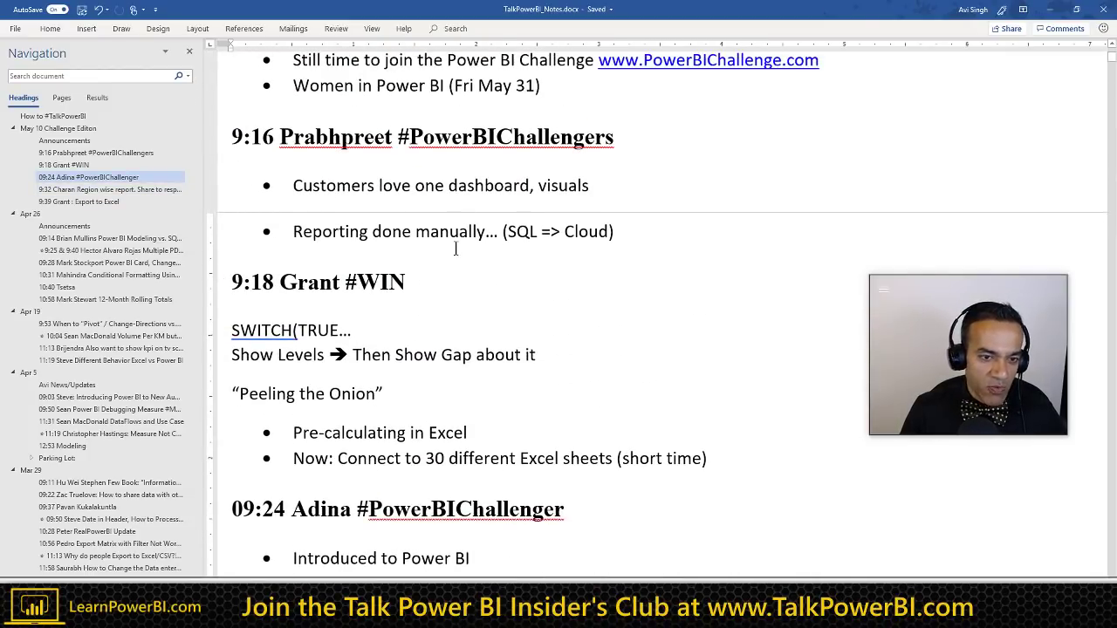
scroll(454, 249, "down", 1)
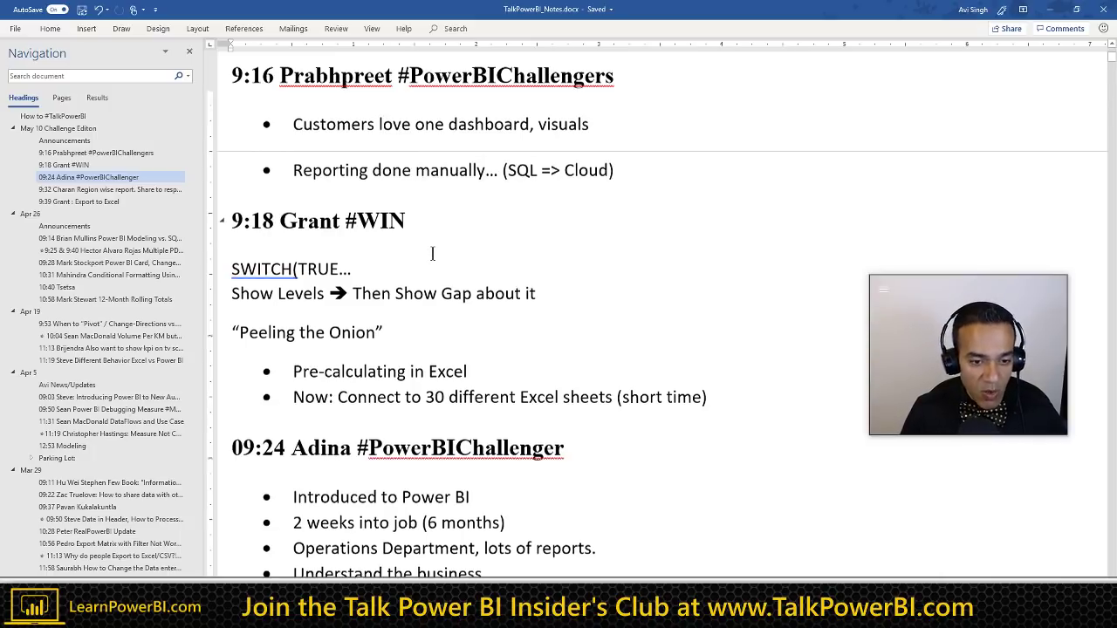
scroll(432, 250, "down", 6)
scroll(421, 306, "down", 6)
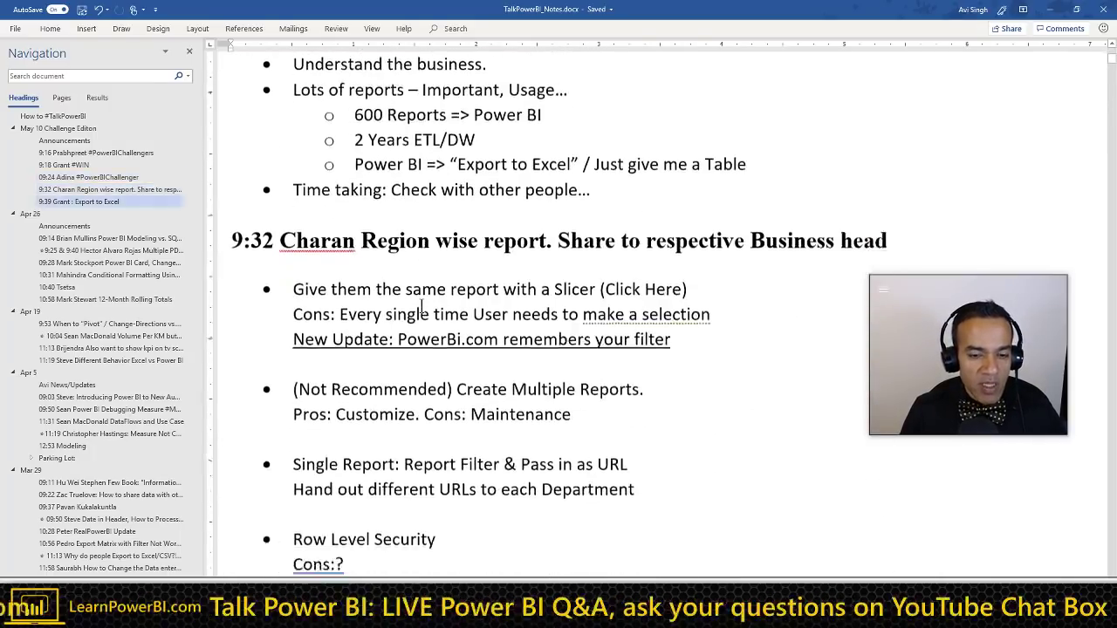
scroll(431, 349, "down", 3)
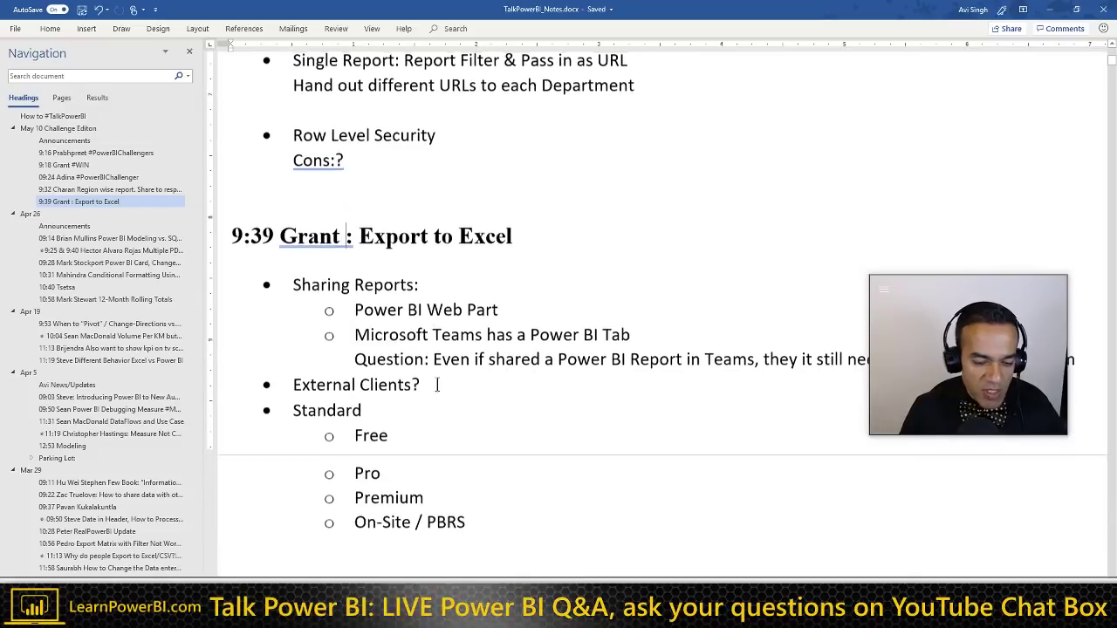
Step: Start an indented sub-bullet beneath External Clients?
left_click(398, 431)
left_click(444, 385)
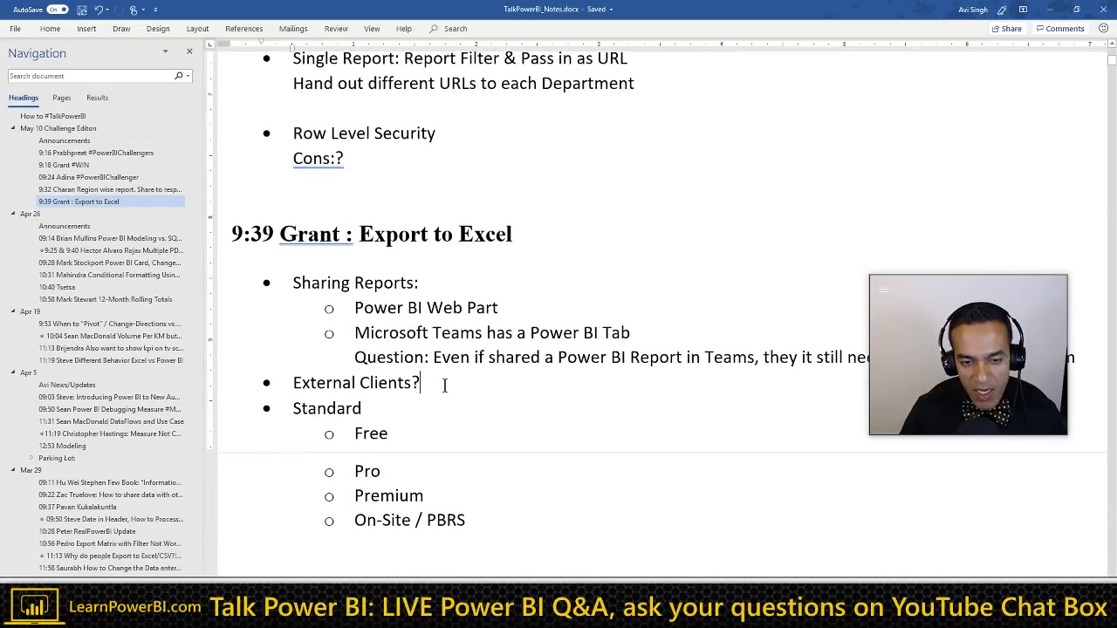
key("shift+Home")
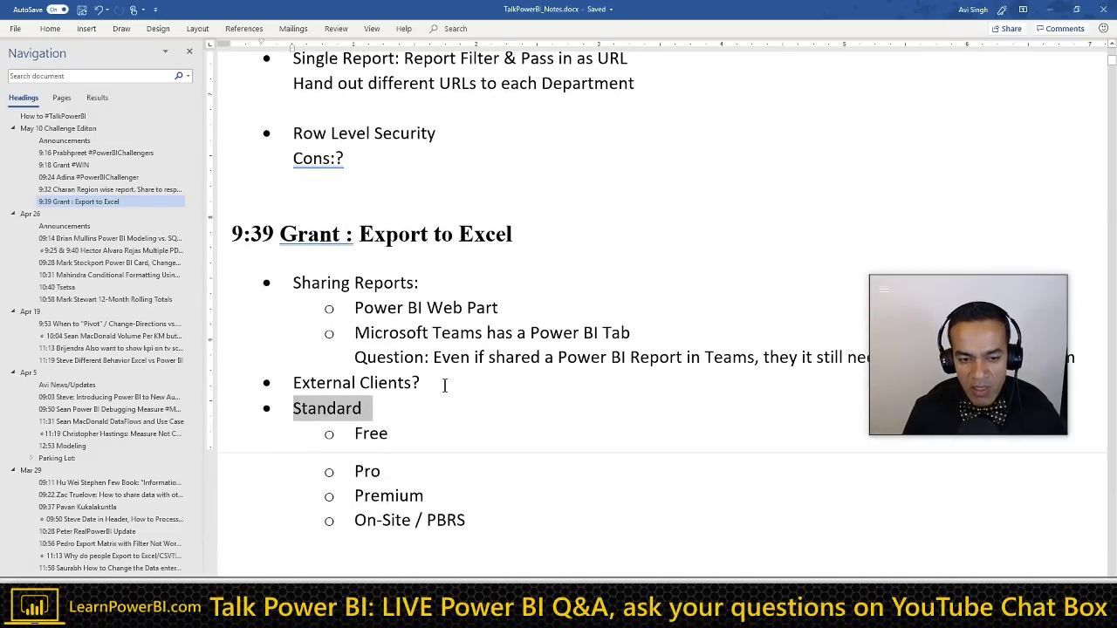
key("End")
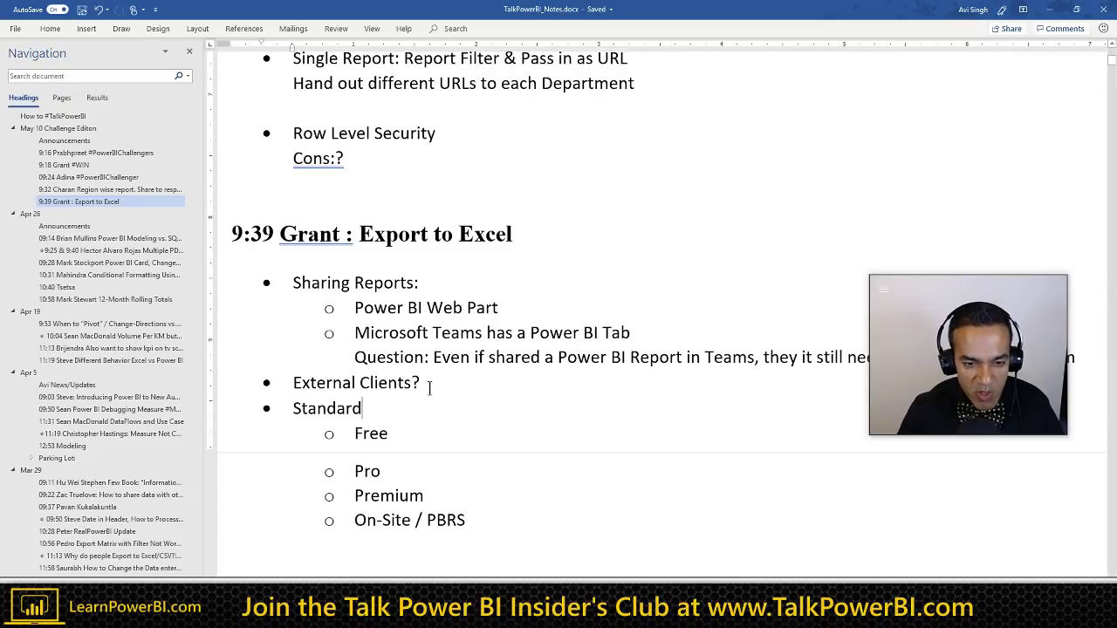
left_click(428, 387)
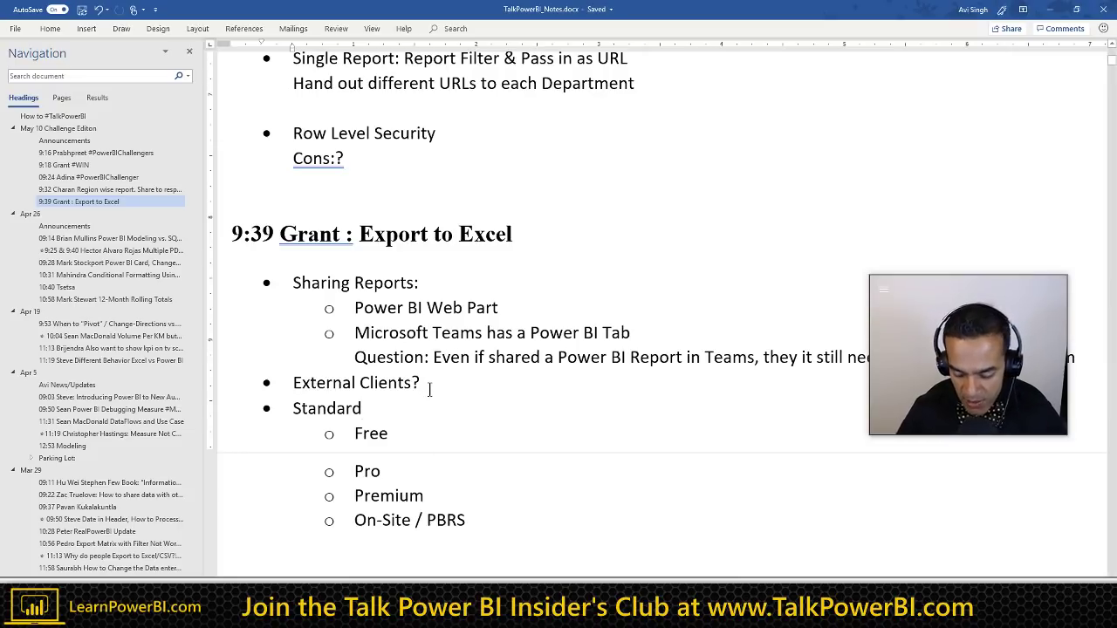
key("Return")
key("Tab")
scroll(411, 379, "down", 1)
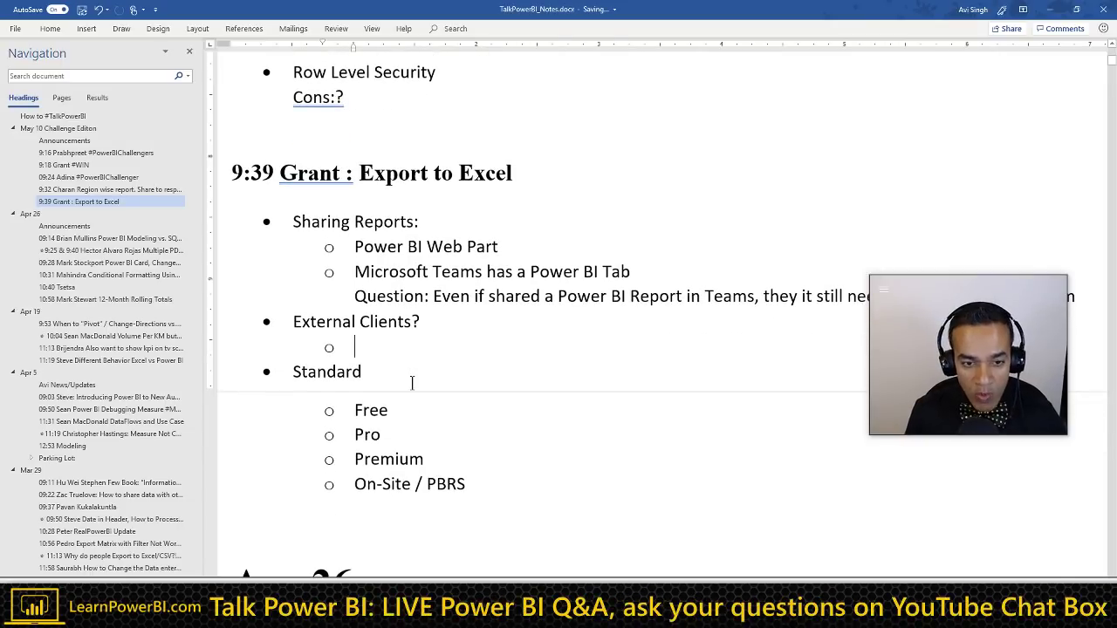
Step: Type 'Sharing Securely requires $$$', fix the typo, and open a blank sub-bullet above it
type("Sha")
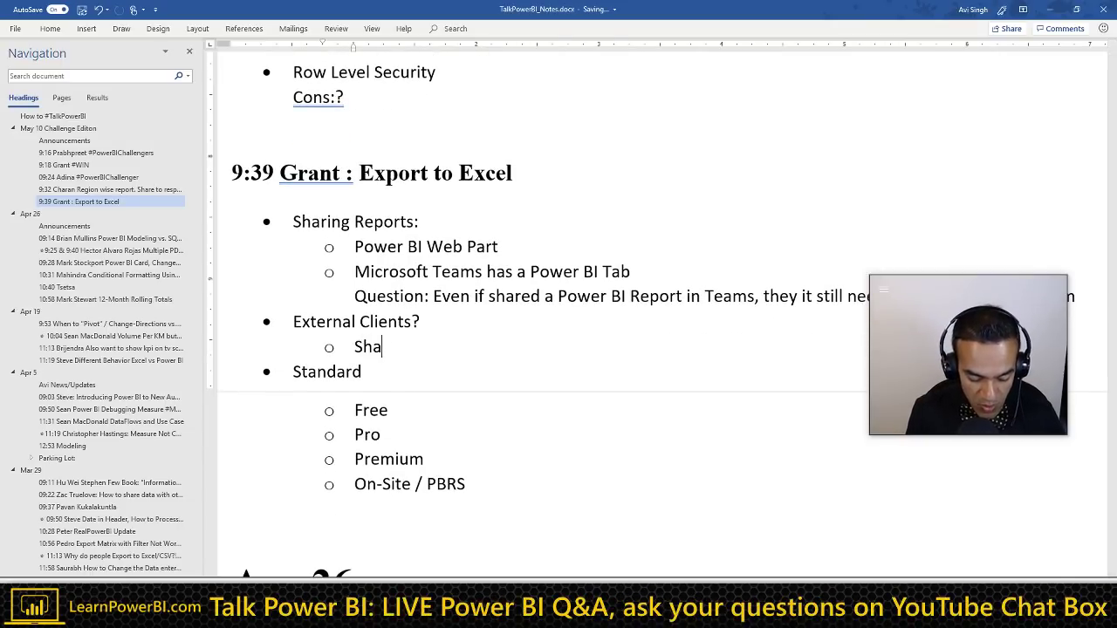
type("ring Se")
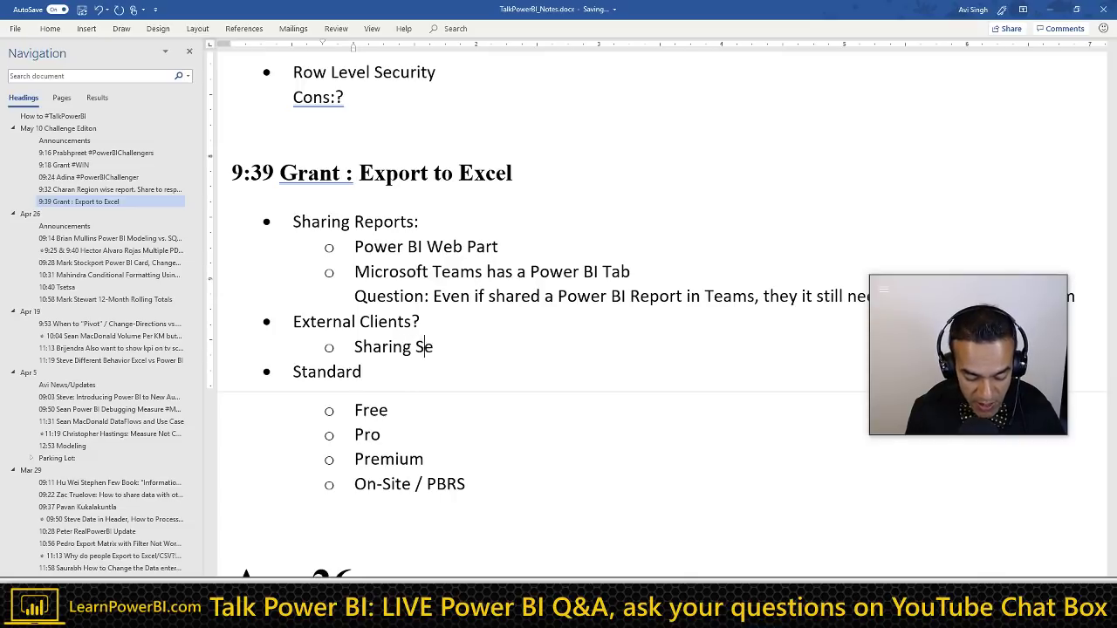
type("curely ")
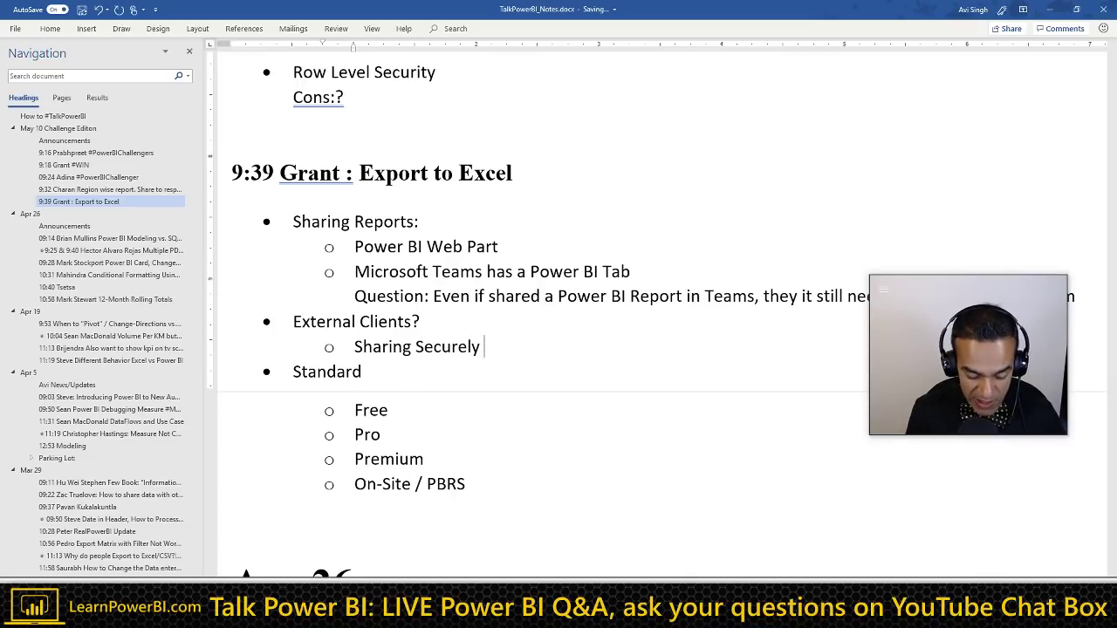
type("requirtes ")
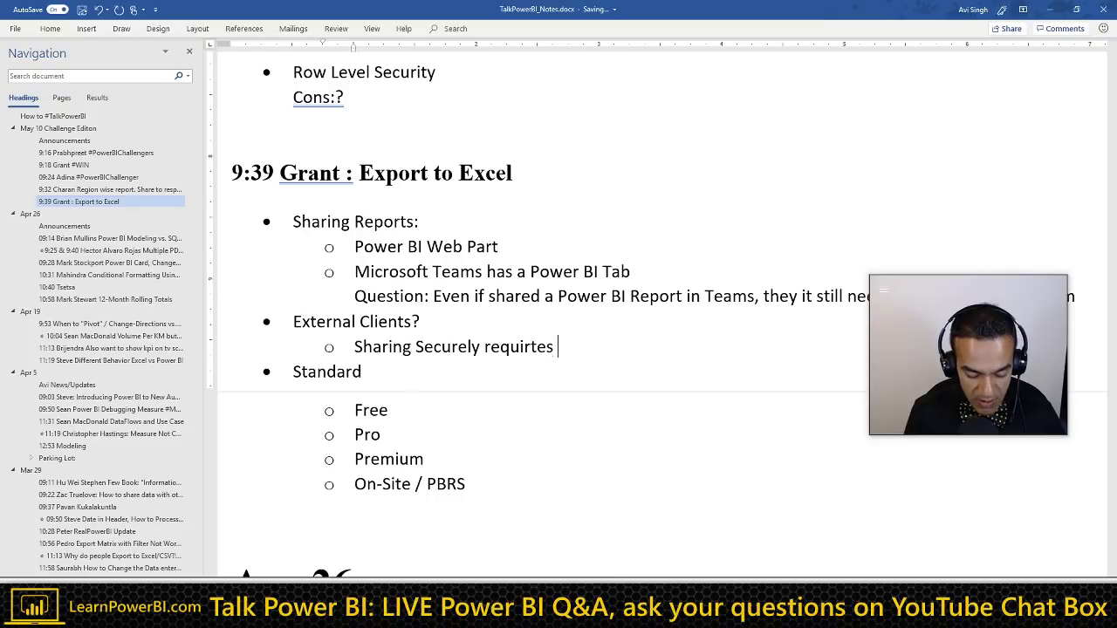
type("$$$")
key("Left")
key("Left")
key("Left")
key("Left")
key("Left")
key("Left")
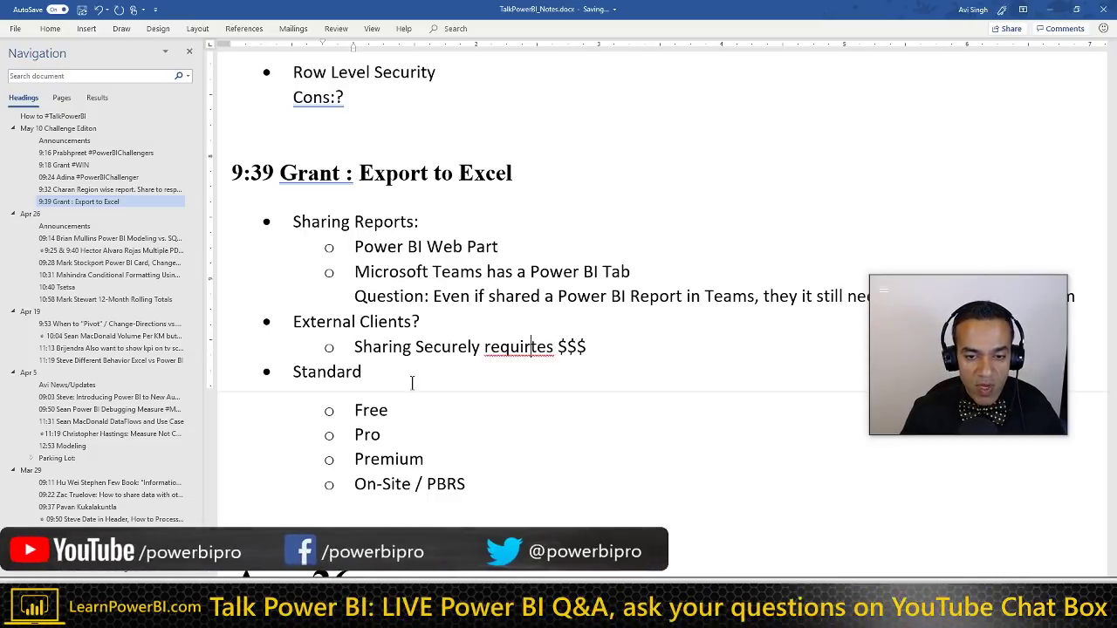
key("BackSpace")
key("Home")
key("Return")
key("Up")
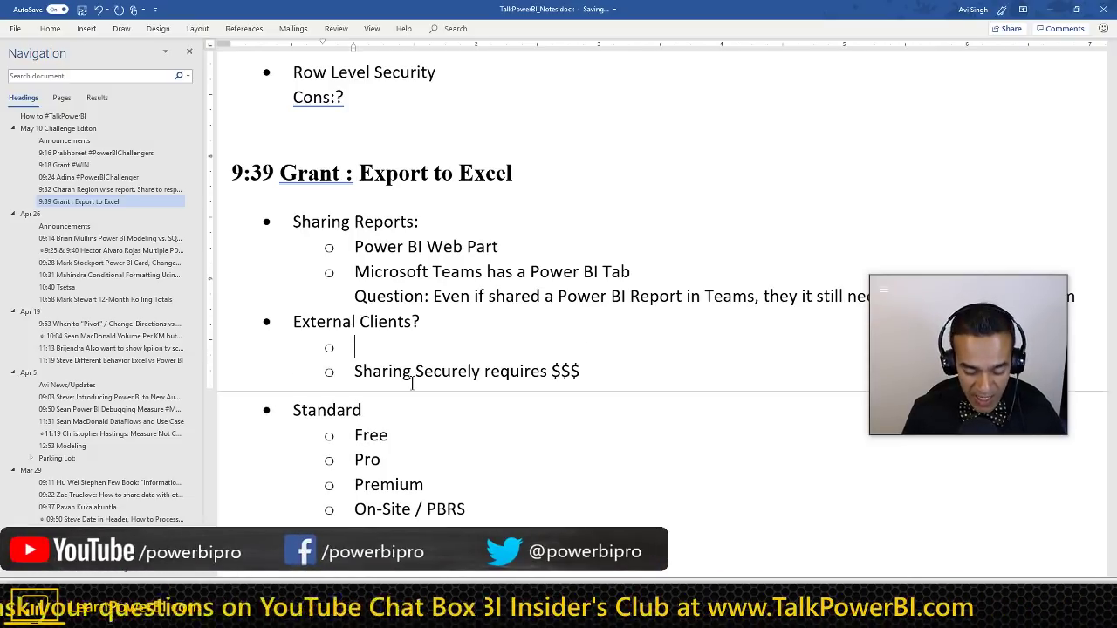
Step: Fill in 'Sharing Publicly is Free (Publish to Web)' and add an empty sub-bullet after the $$$ line
type("Sharing Publi")
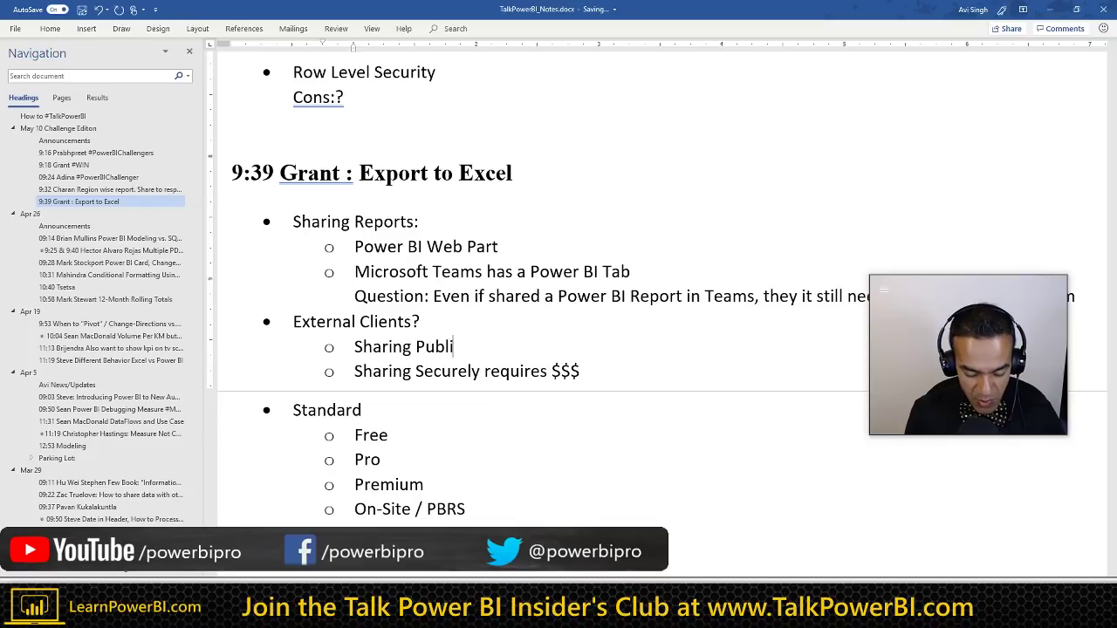
type("cly is Free ")
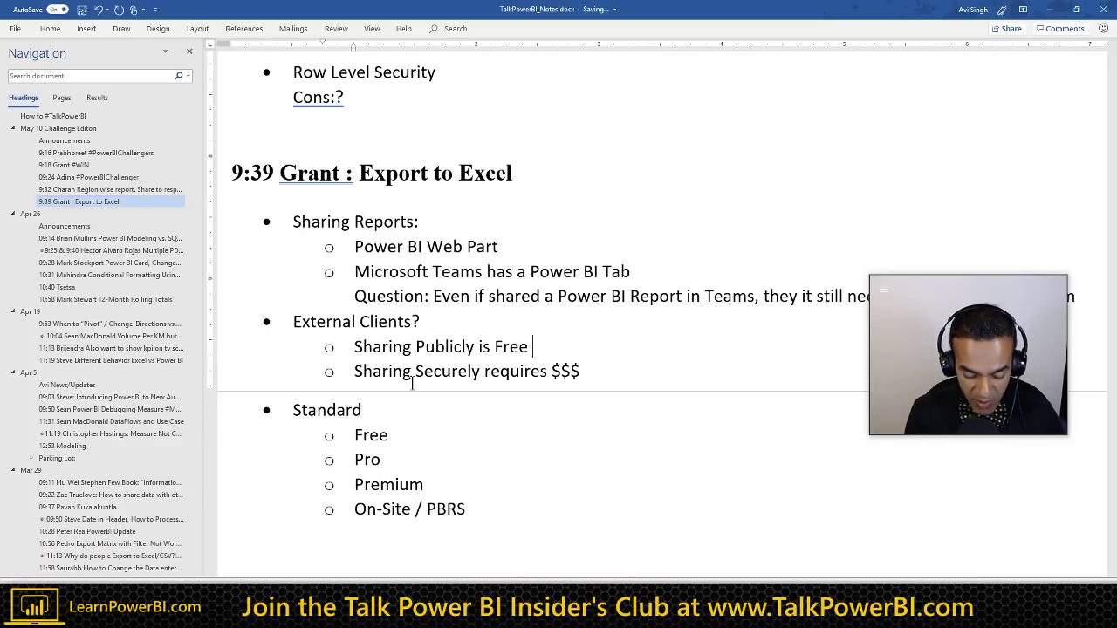
type("(Publish")
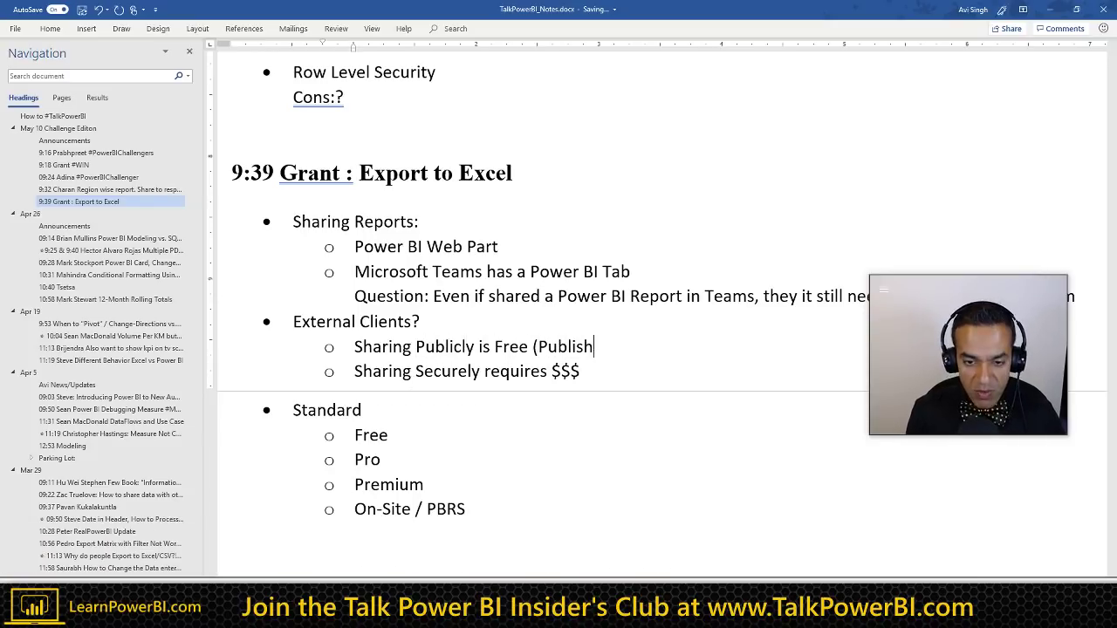
type(" to Web")
type(")")
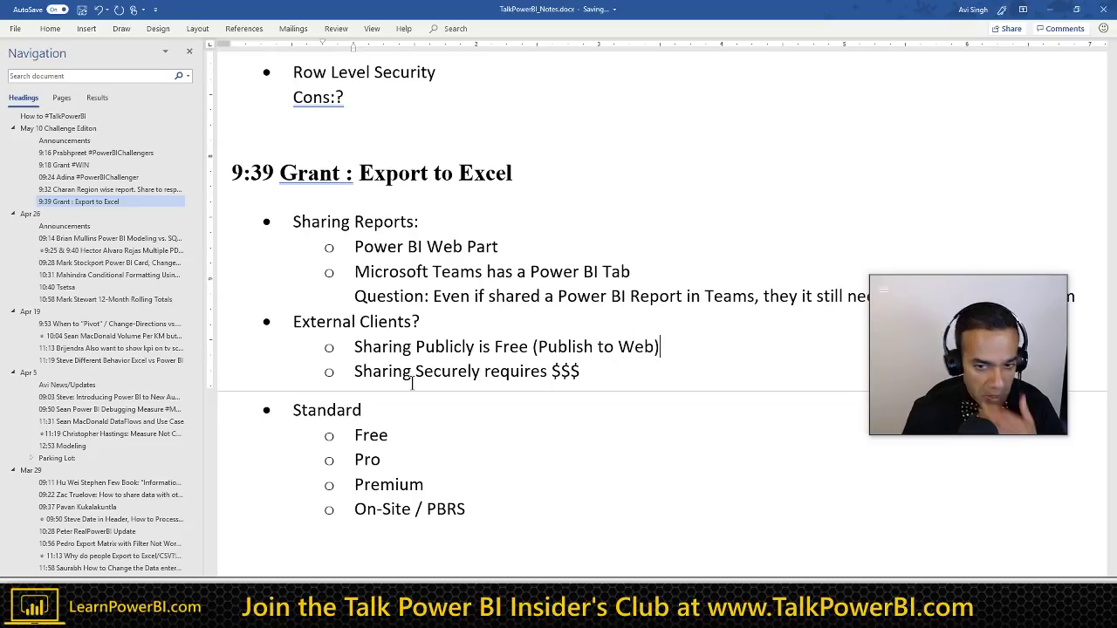
scroll(515, 347, "down", 1)
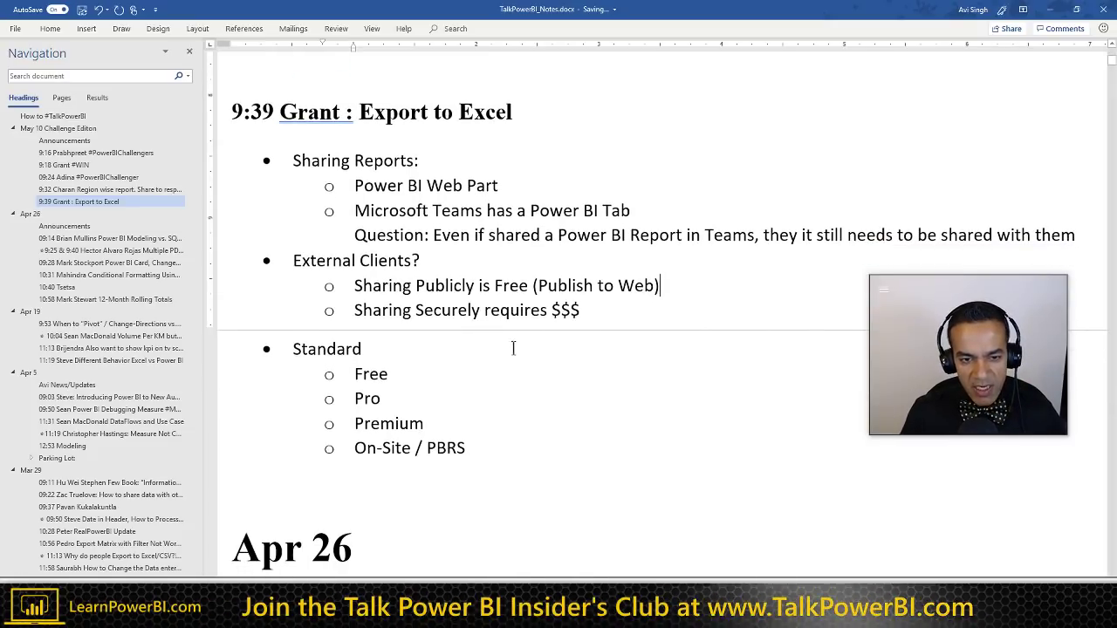
left_click(417, 317)
key("Delete")
type("S")
left_click(587, 310)
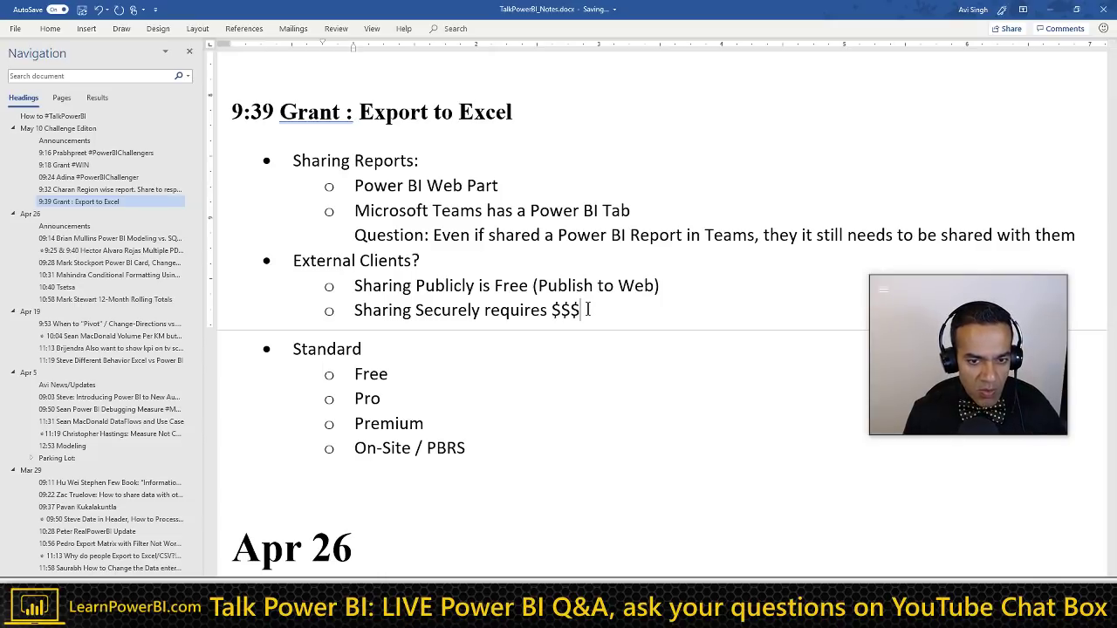
key("Return")
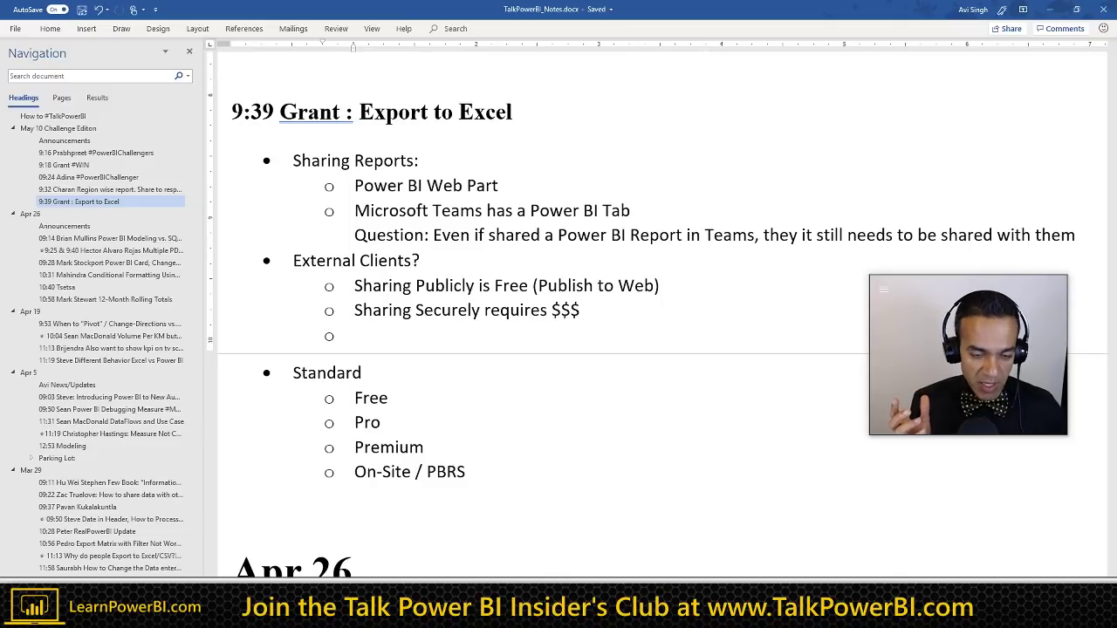
Step: Write 'Set up an account for your client (Federated Accounts) and assign a license to them', then start a new sub-bullet
scroll(393, 344, "down", 3)
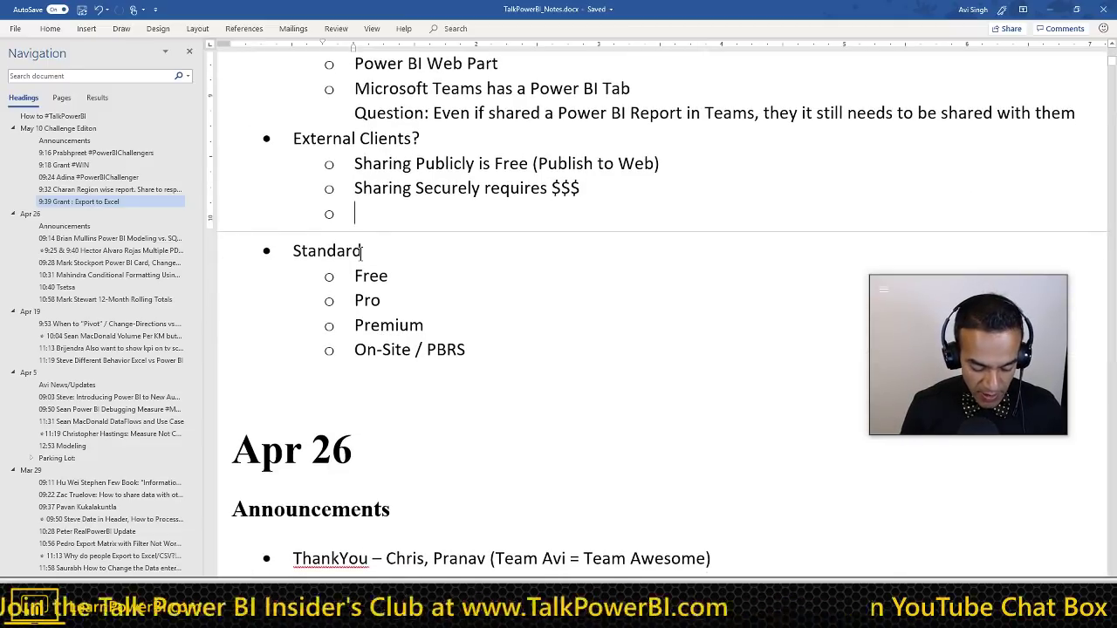
type("Set ")
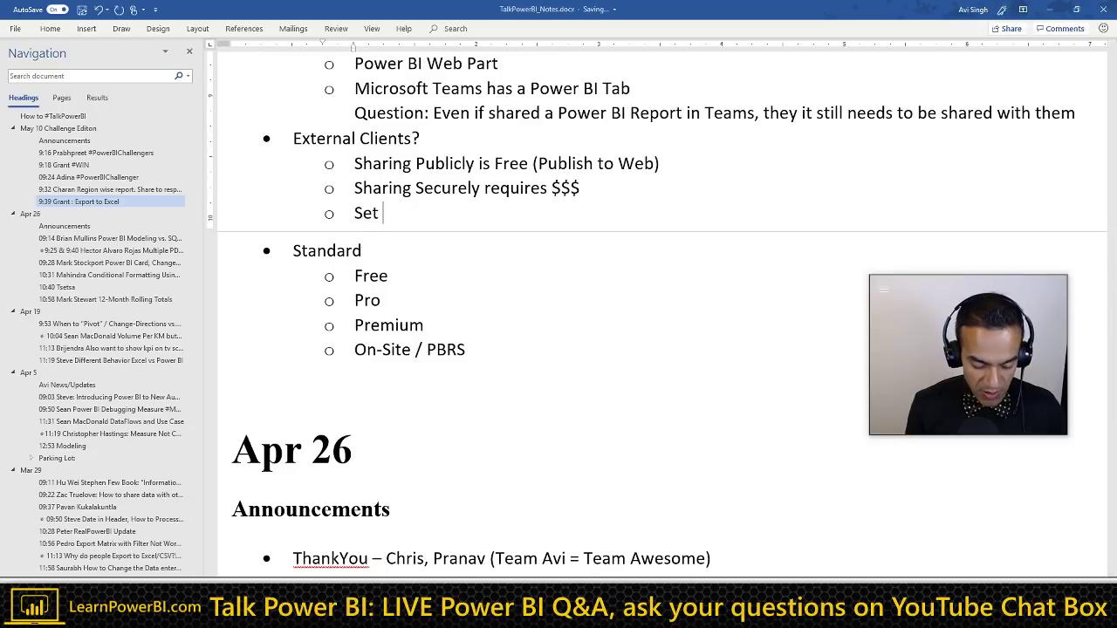
type("up an account f")
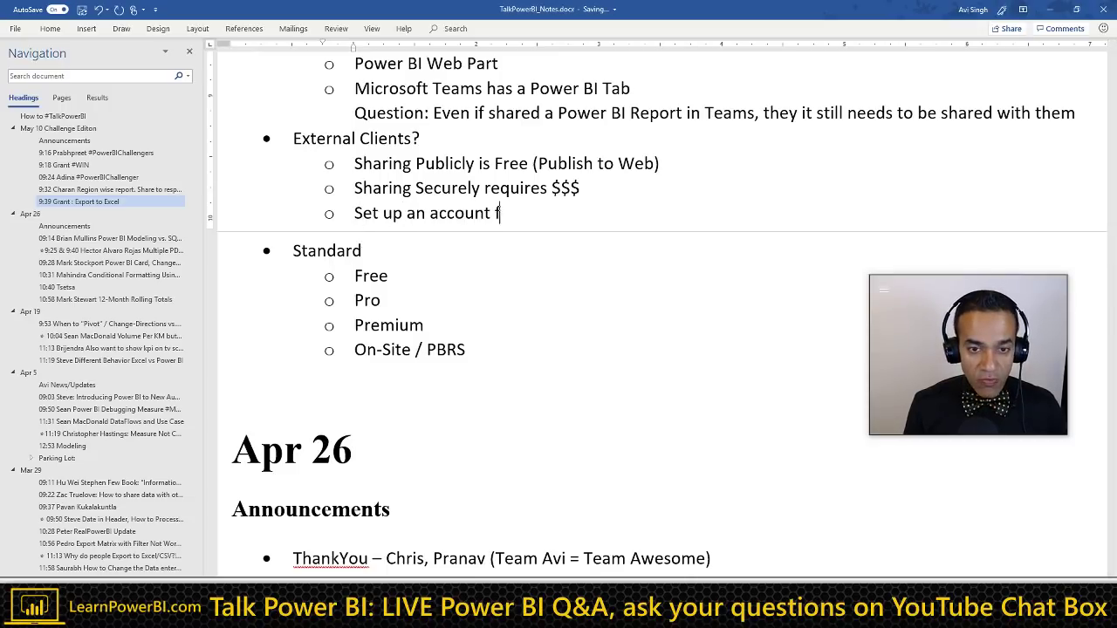
type("or your client")
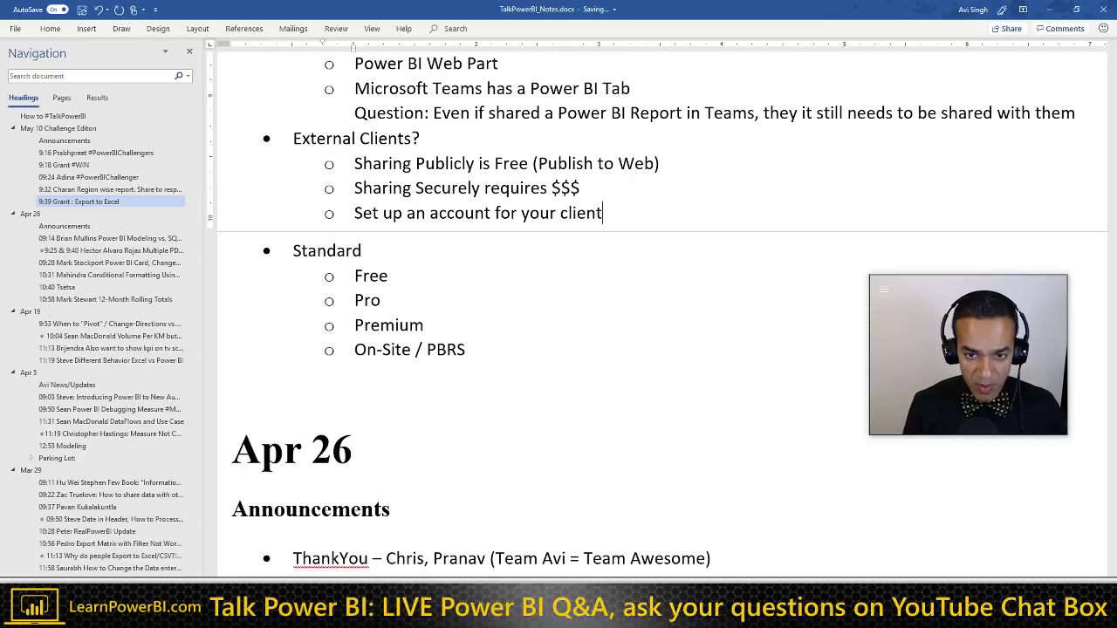
type(" (Fedd")
key("BackSpace")
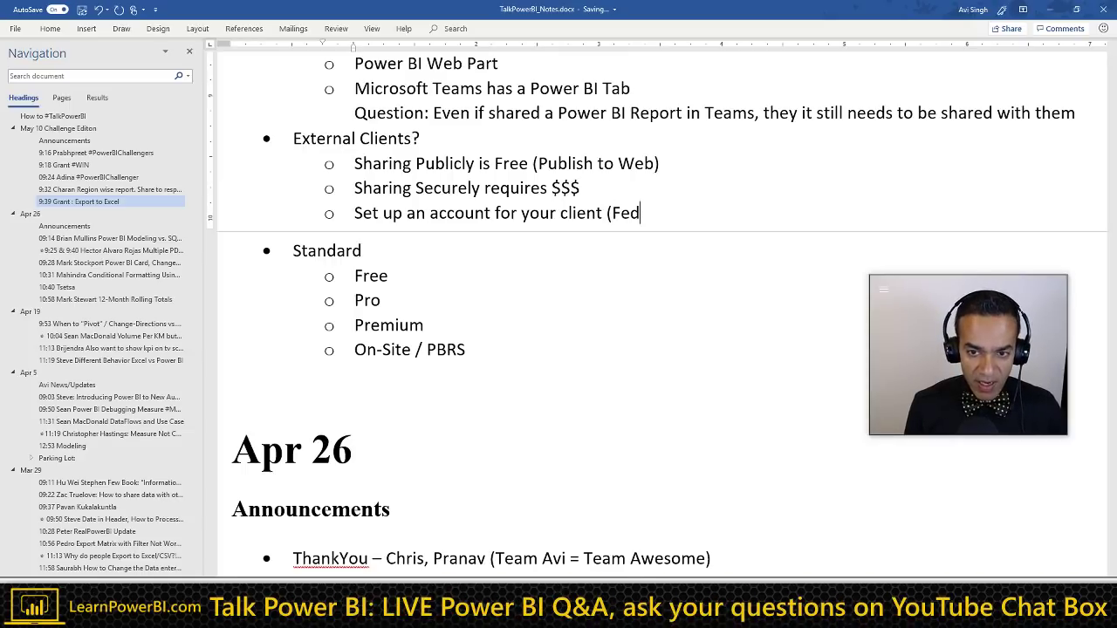
type("erated Accounts)")
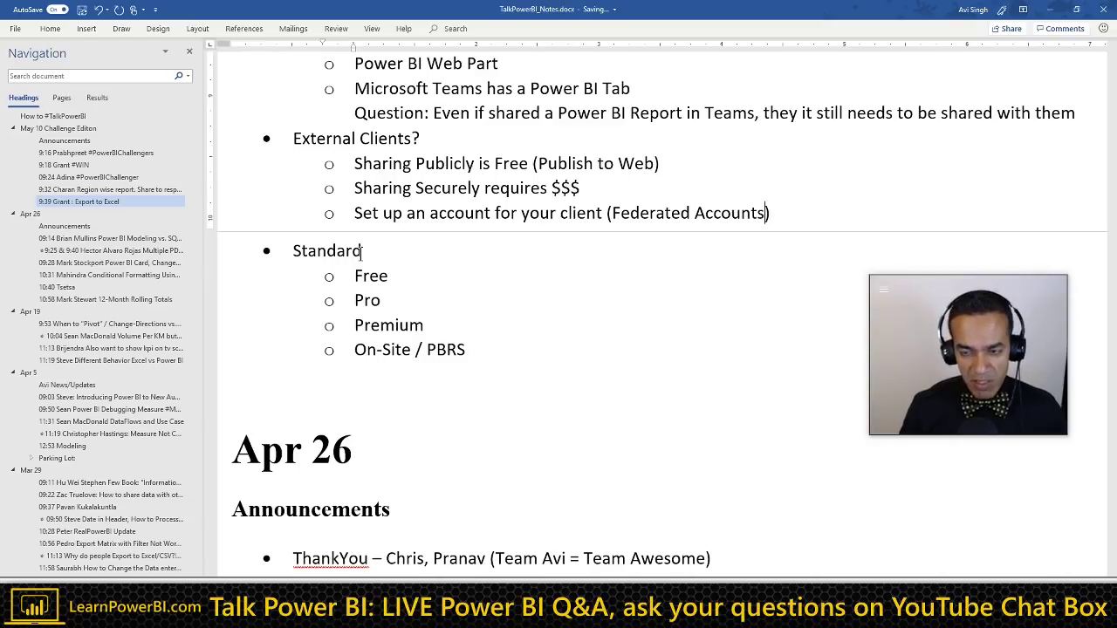
key("ctrl+shift+Left")
key("ctrl+shift+Left")
key("End")
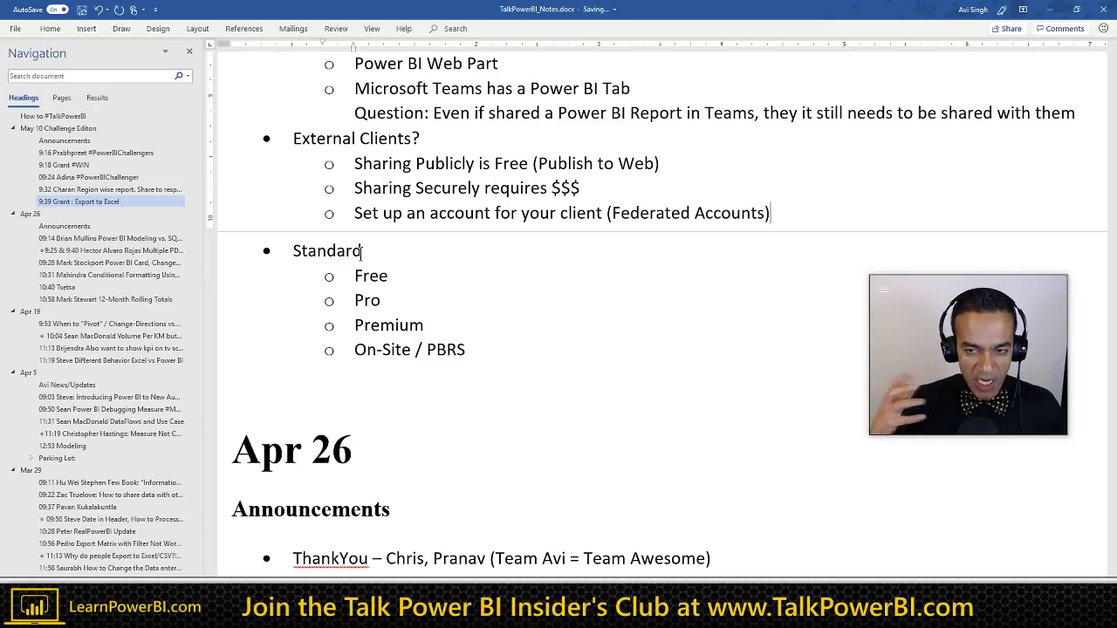
type("and")
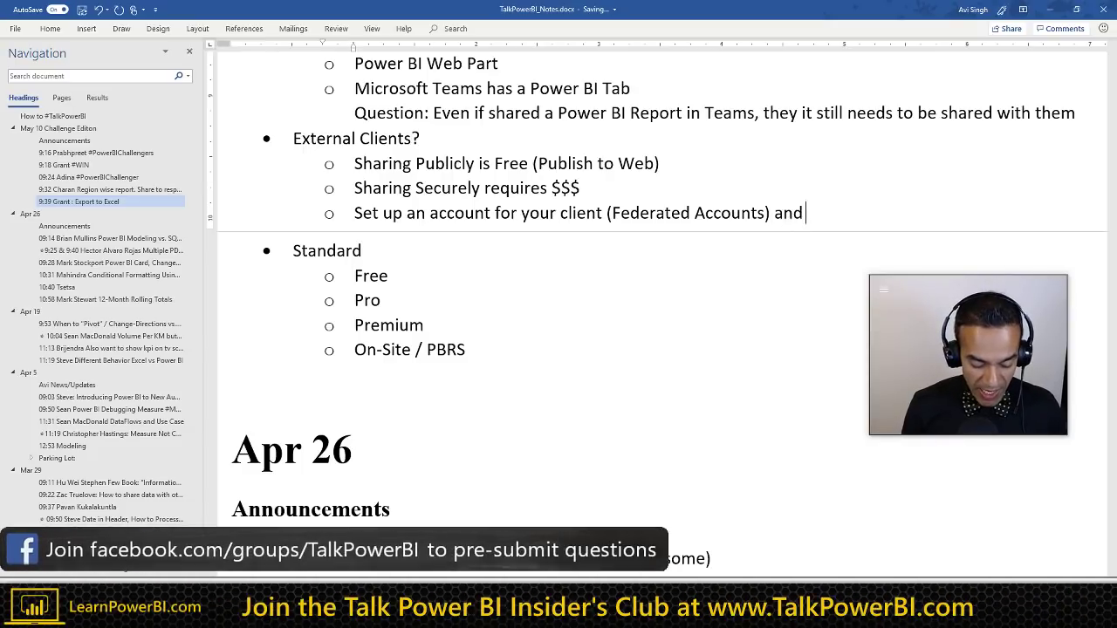
type(" assign a l")
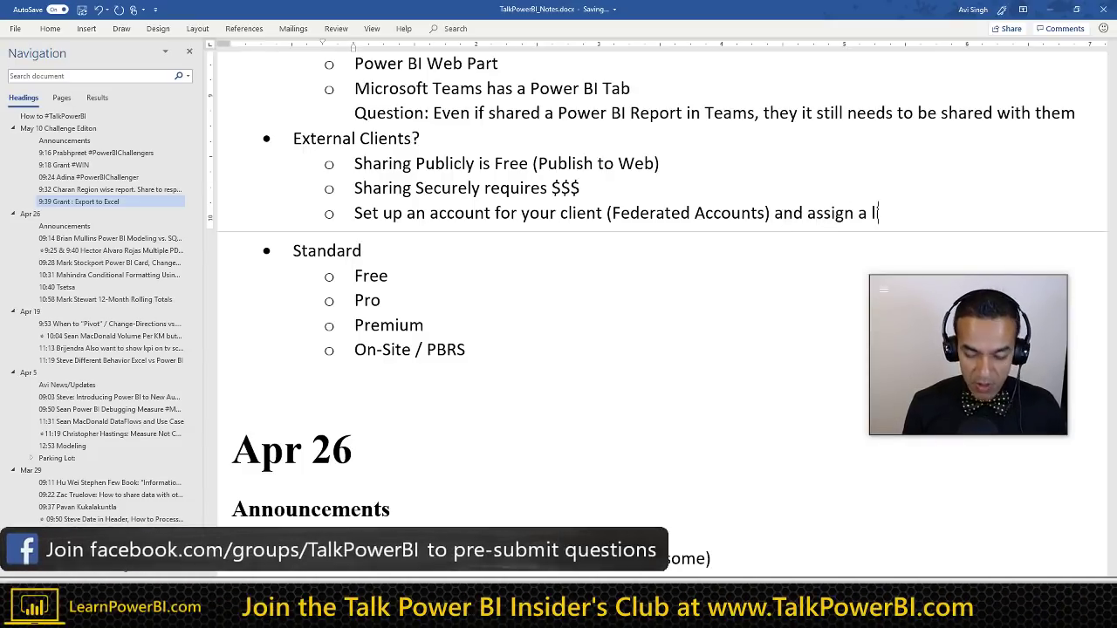
type("icense to the")
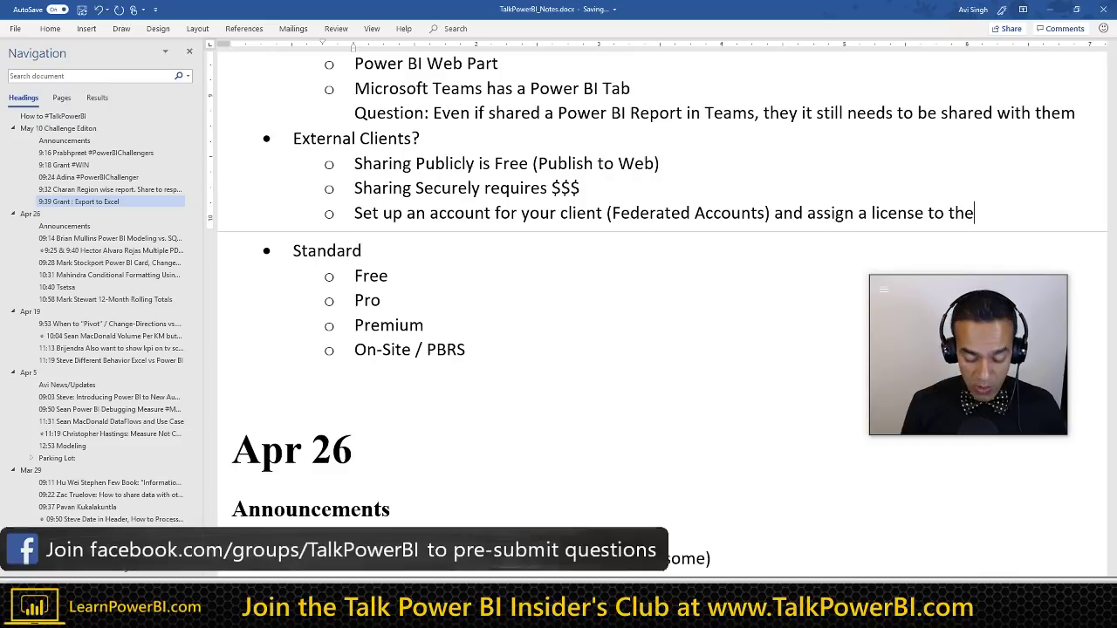
type("m")
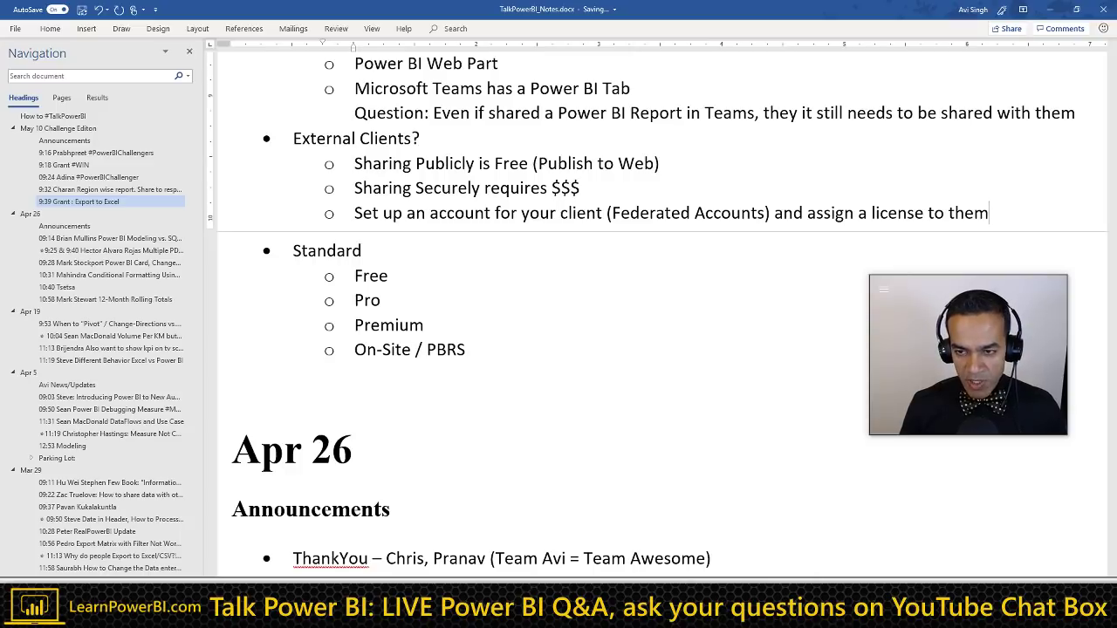
key("Return")
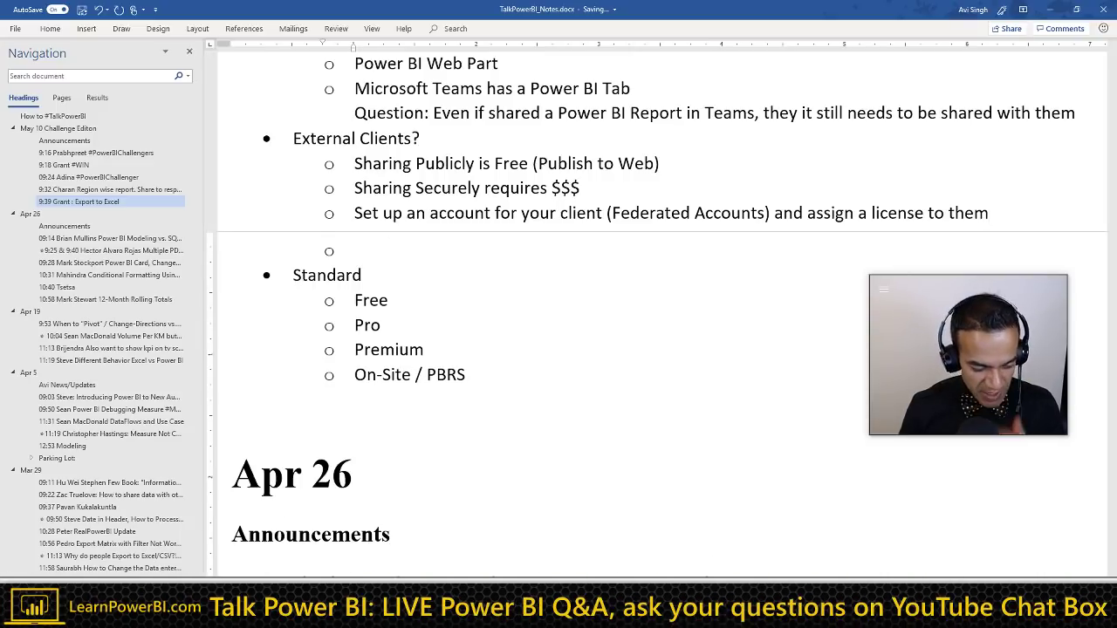
Step: Add the sub-bullet 'Have client buy their own license' below the Federated Accounts line
left_click(354, 213)
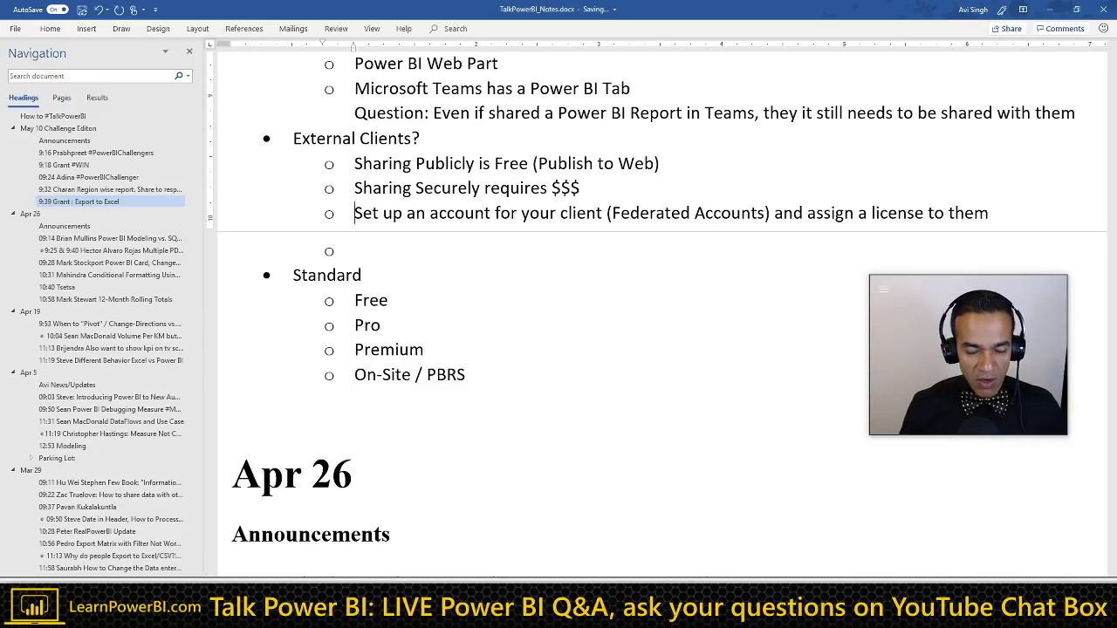
key("shift+Down")
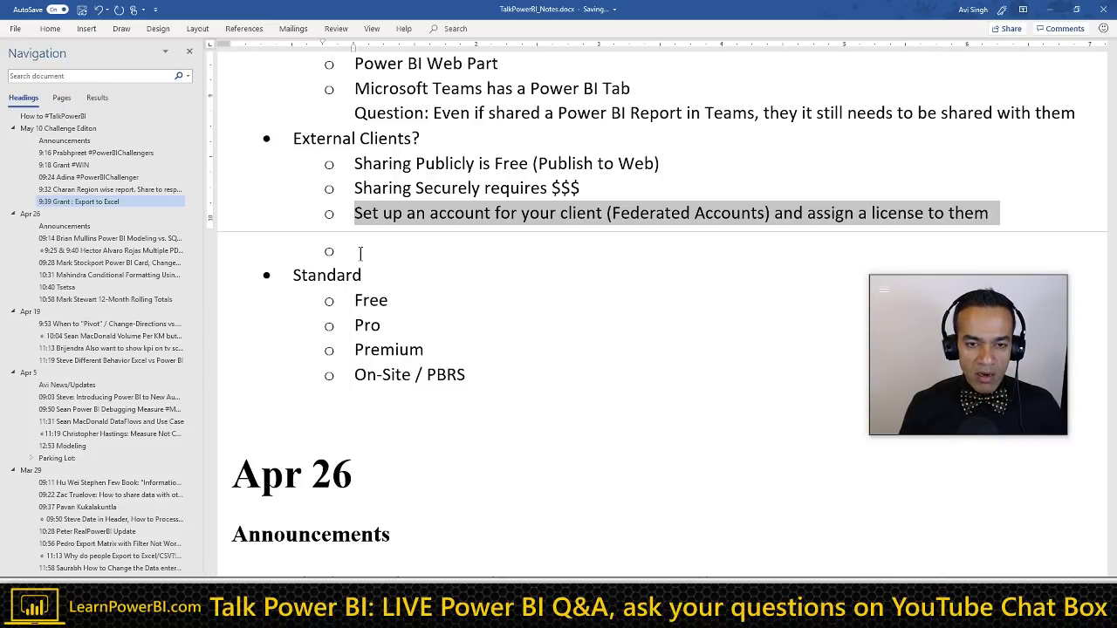
key("shift+Left")
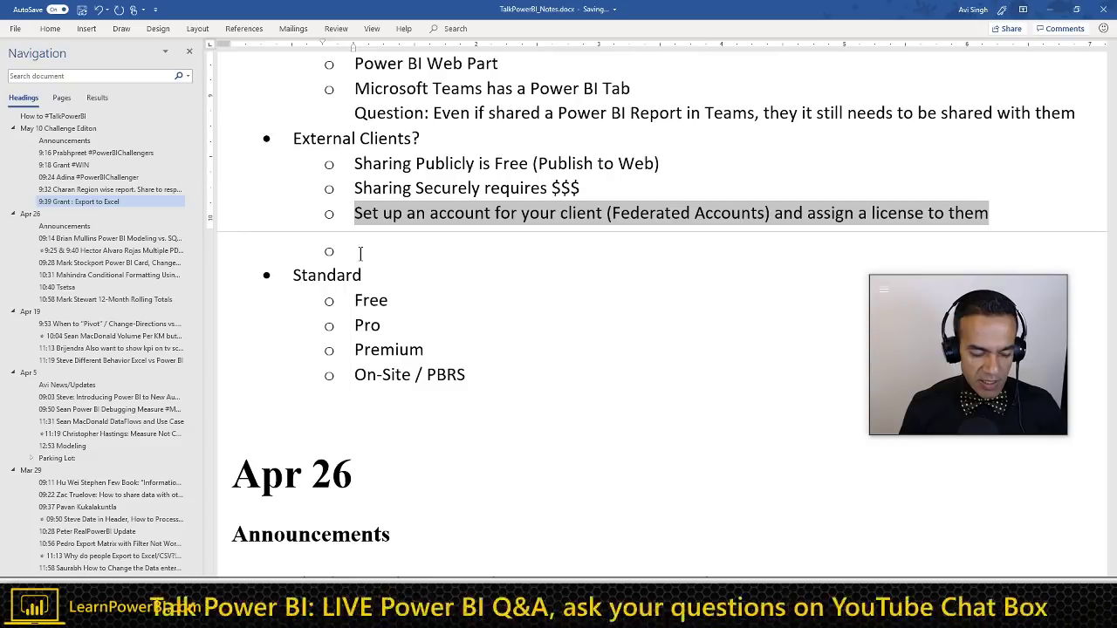
left_click(360, 252)
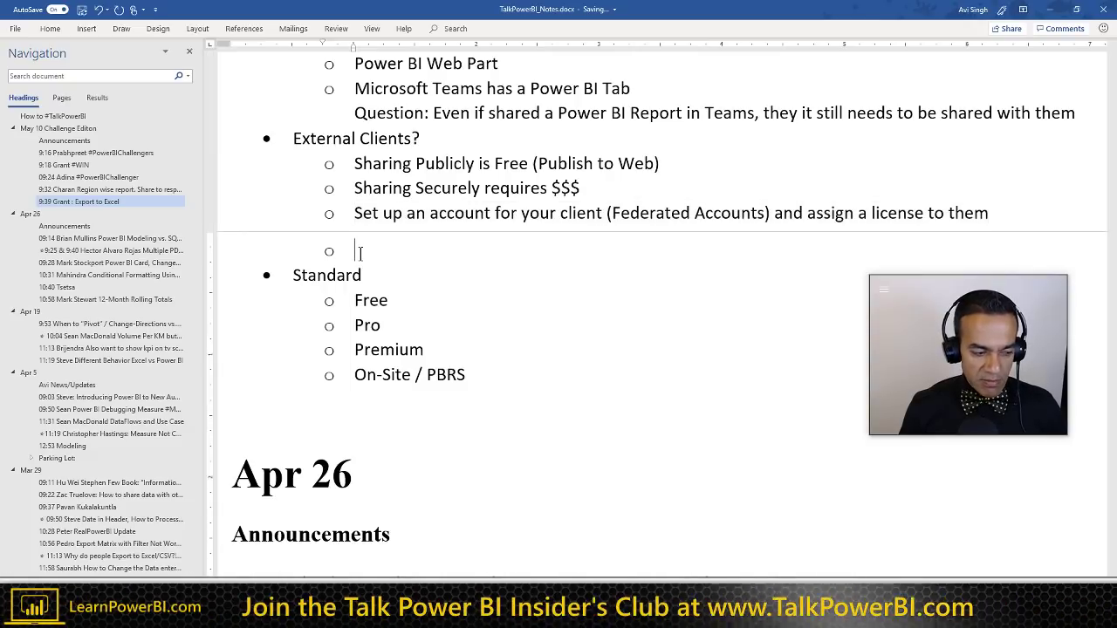
key("Left")
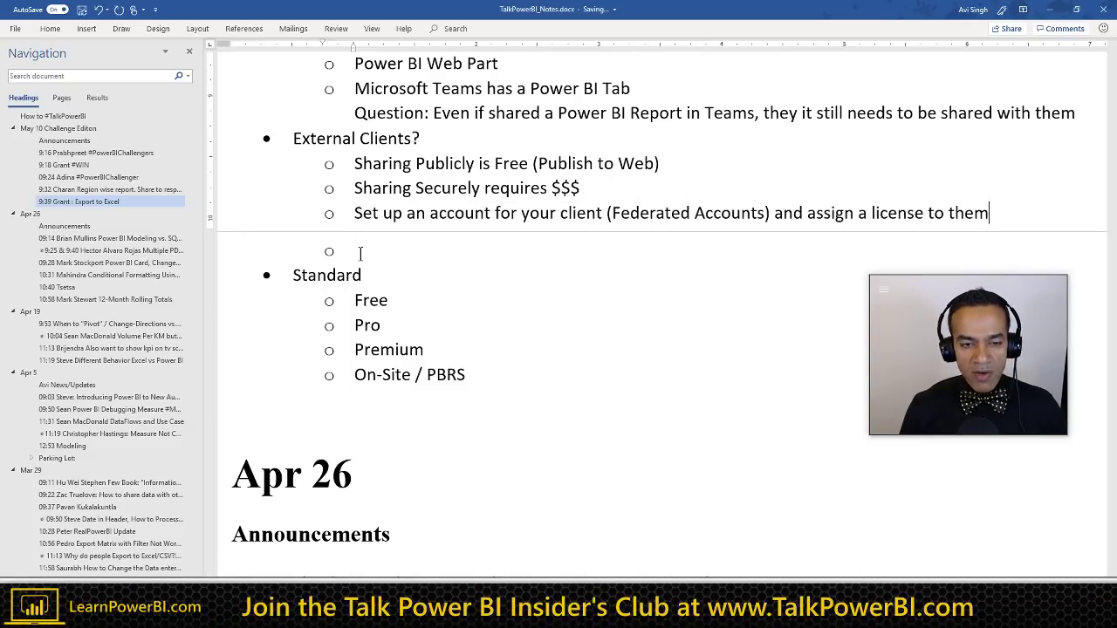
key("shift+Home")
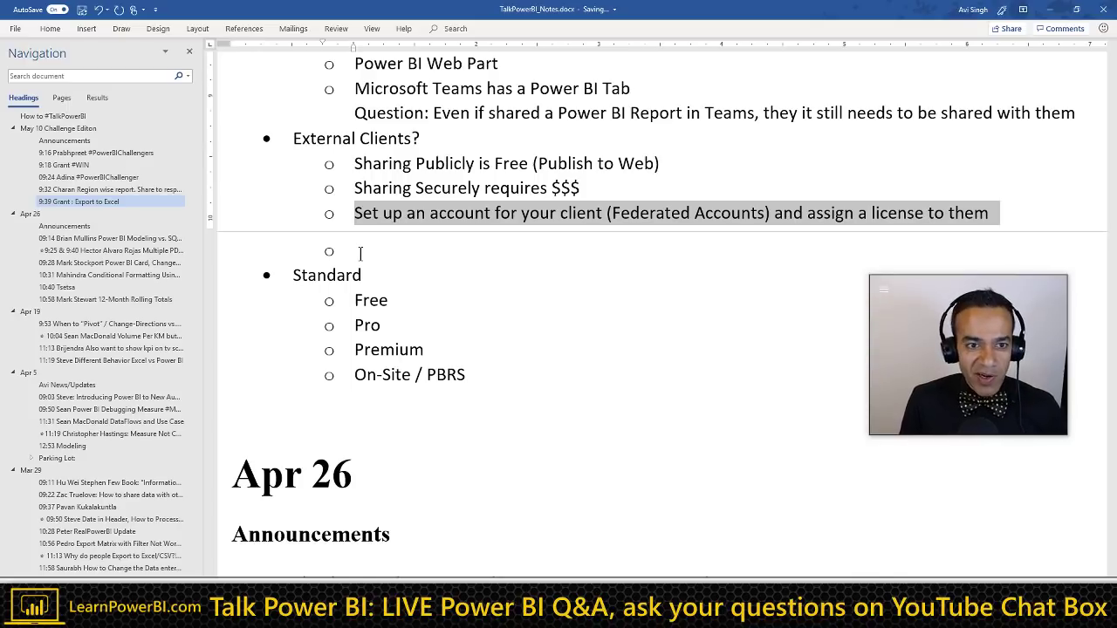
left_click(360, 253)
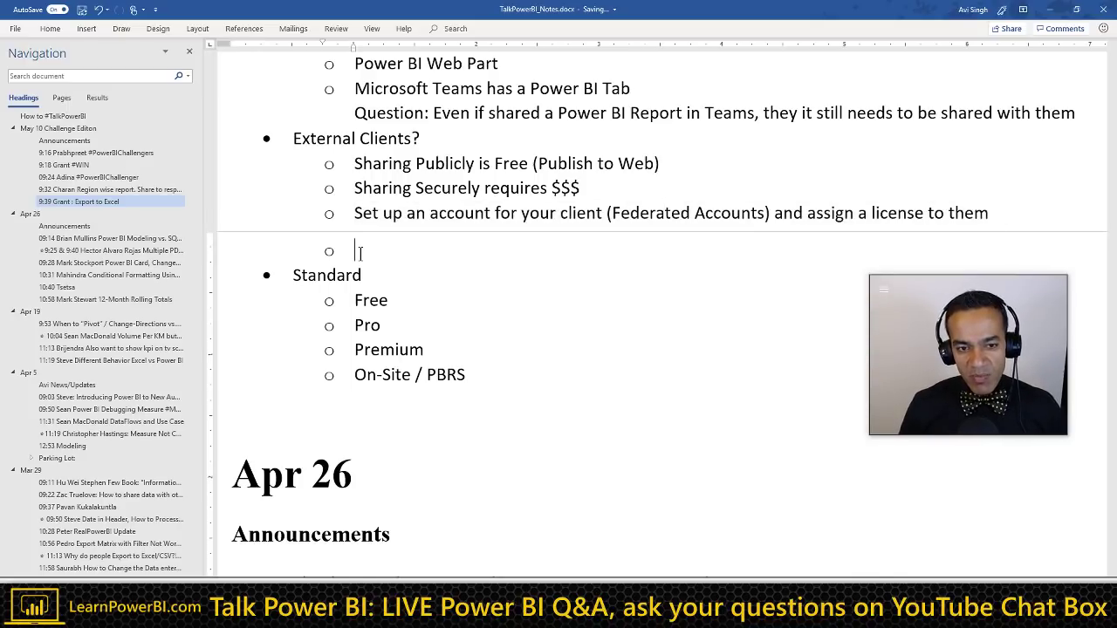
key("Left")
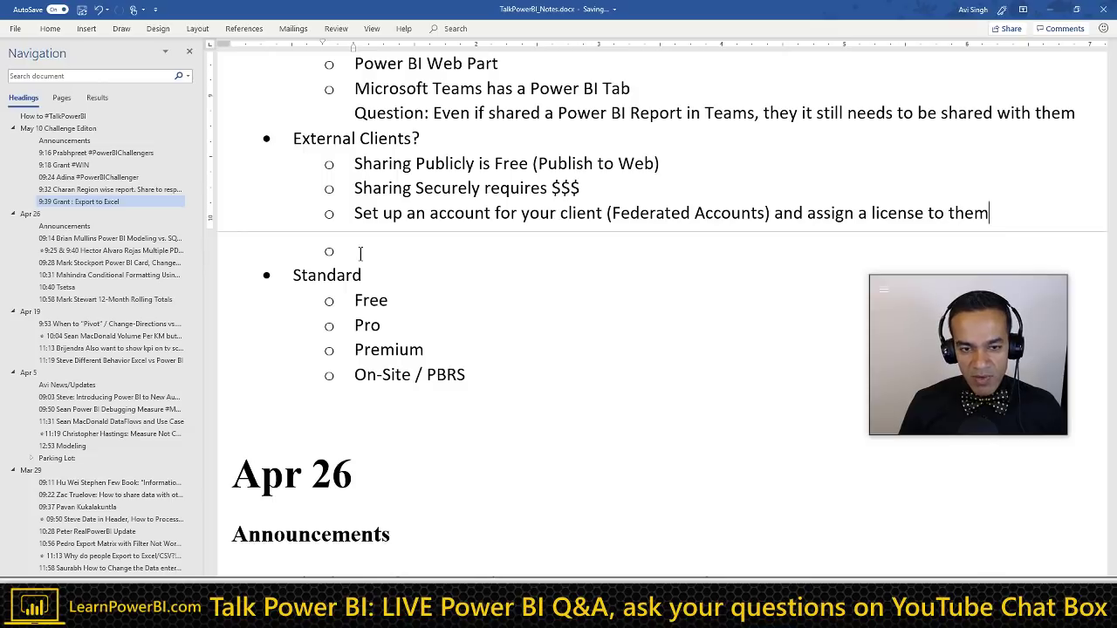
left_click(359, 252)
type("Have")
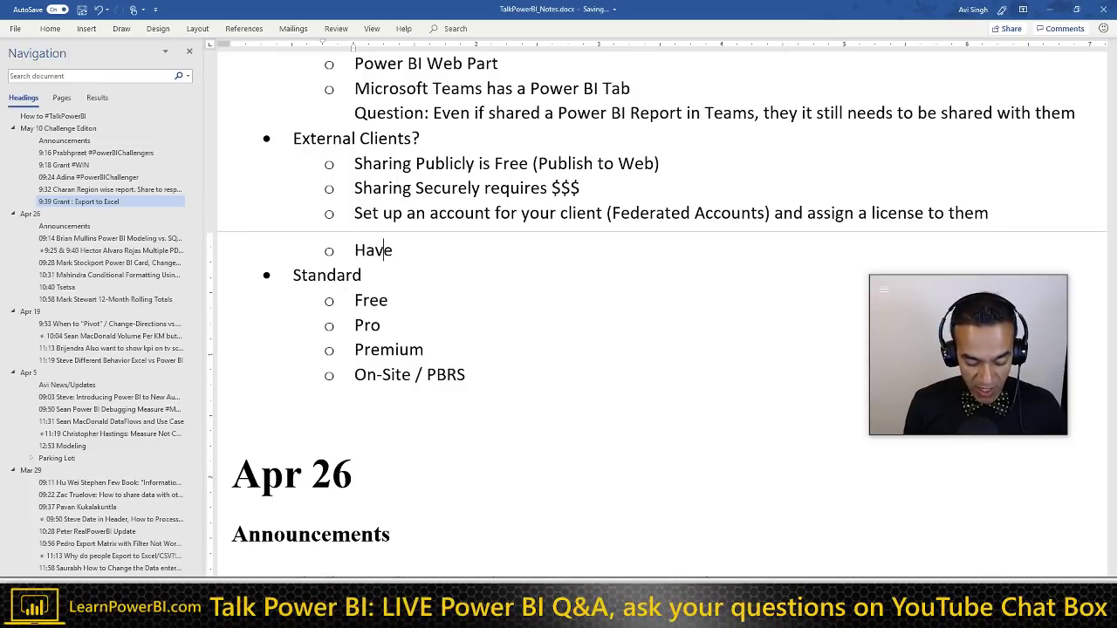
type(" client bu")
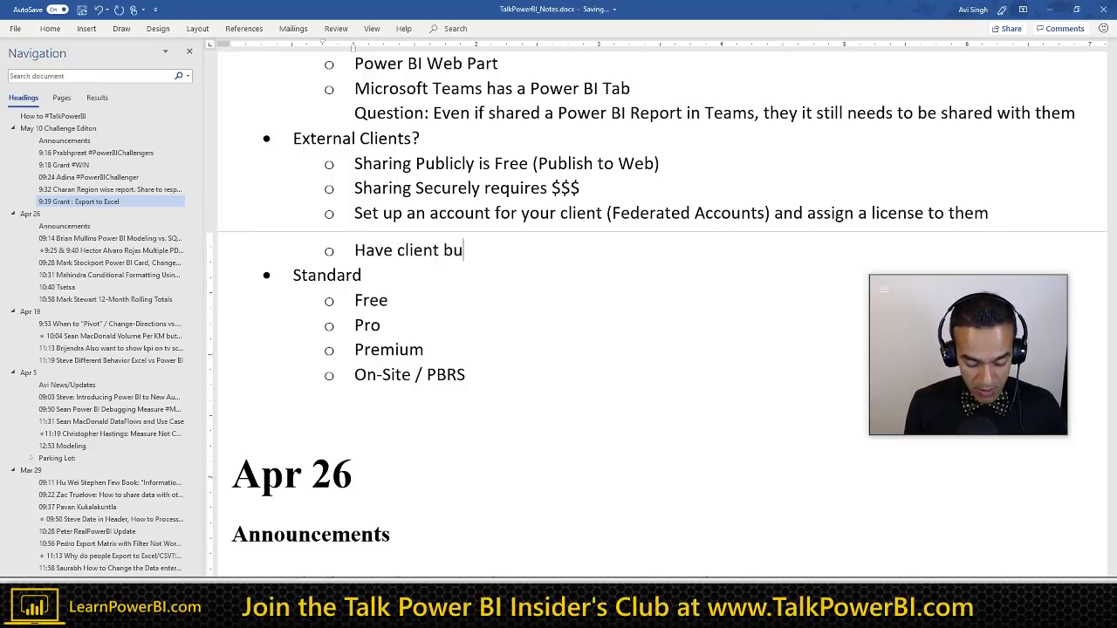
type("y their own lice")
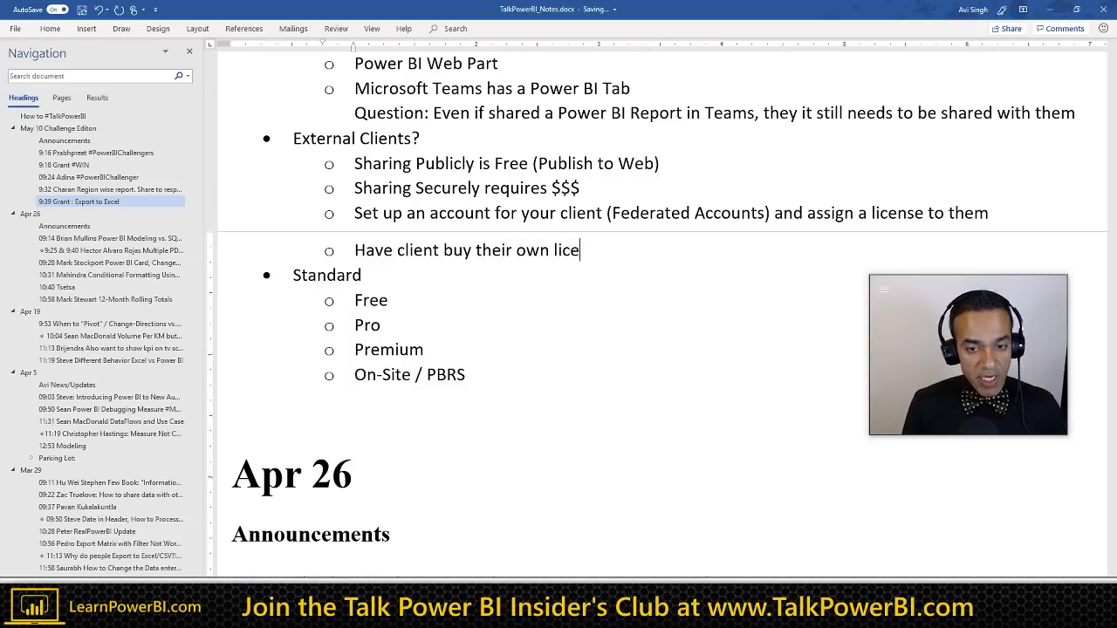
type("nse")
key("Up")
key("Up")
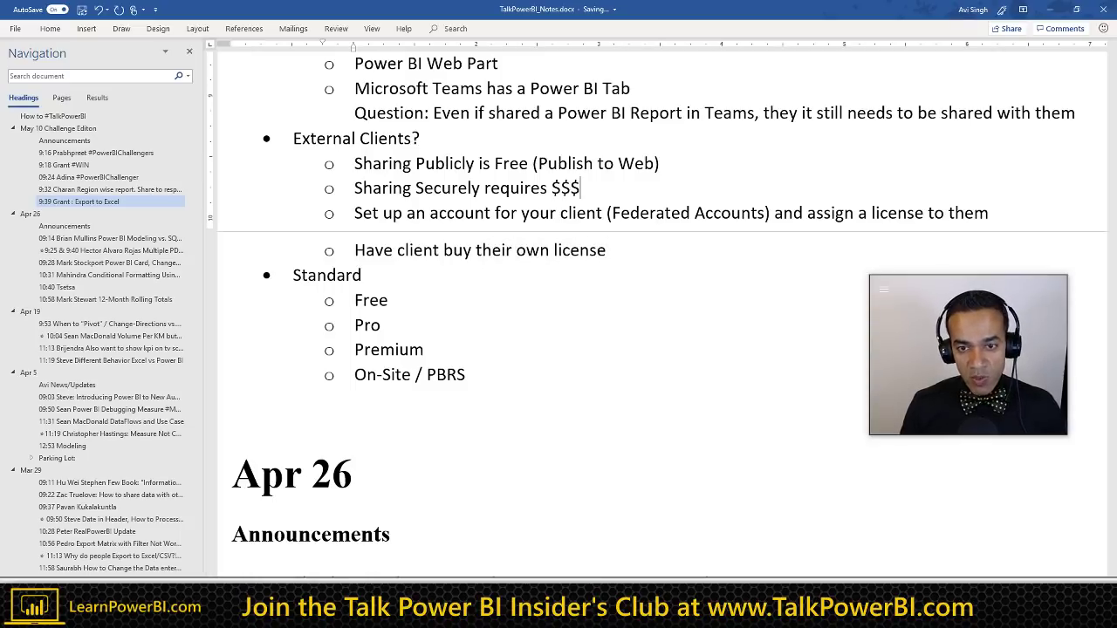
Step: Review the Power BI Web Part and Teams lines, then switch to the Power BI share pane
scroll(305, 262, "up", 3)
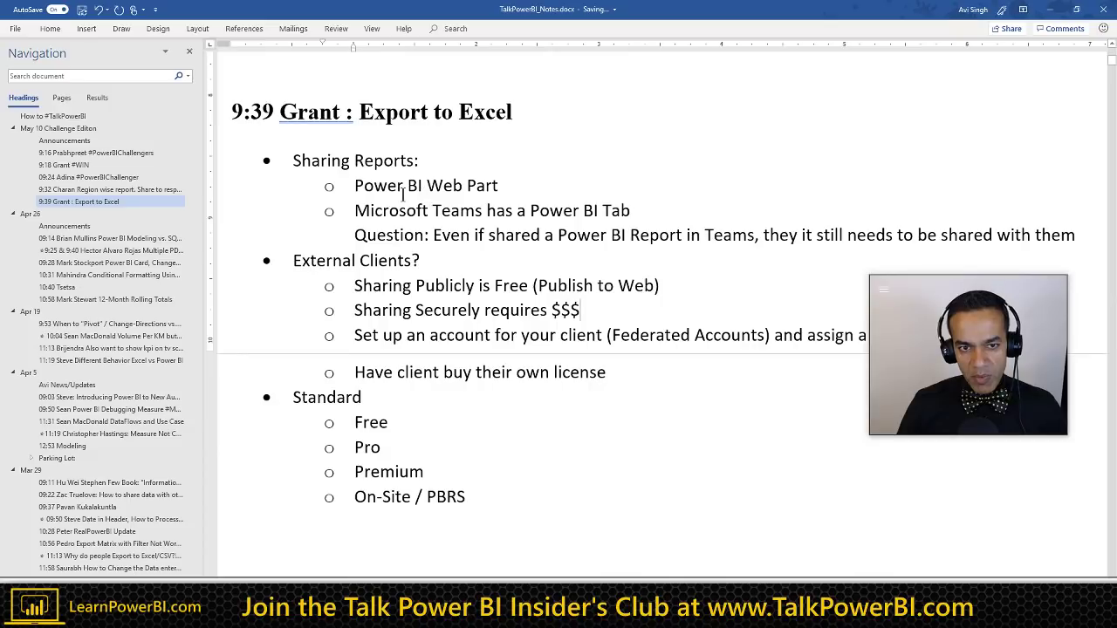
left_click_drag(356, 184, 621, 211)
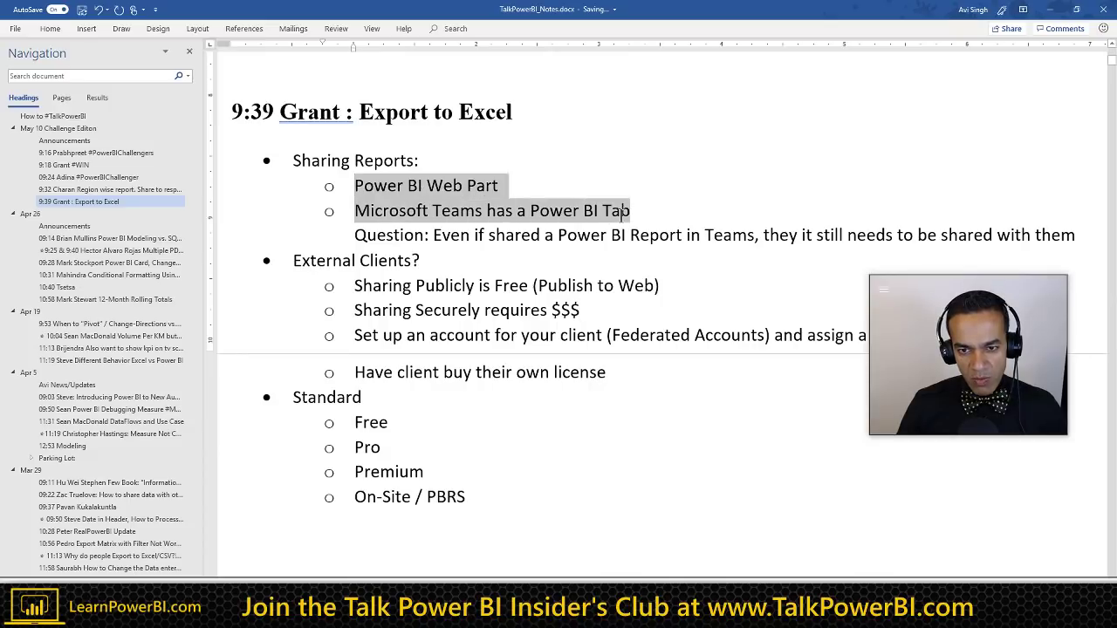
left_click(517, 185)
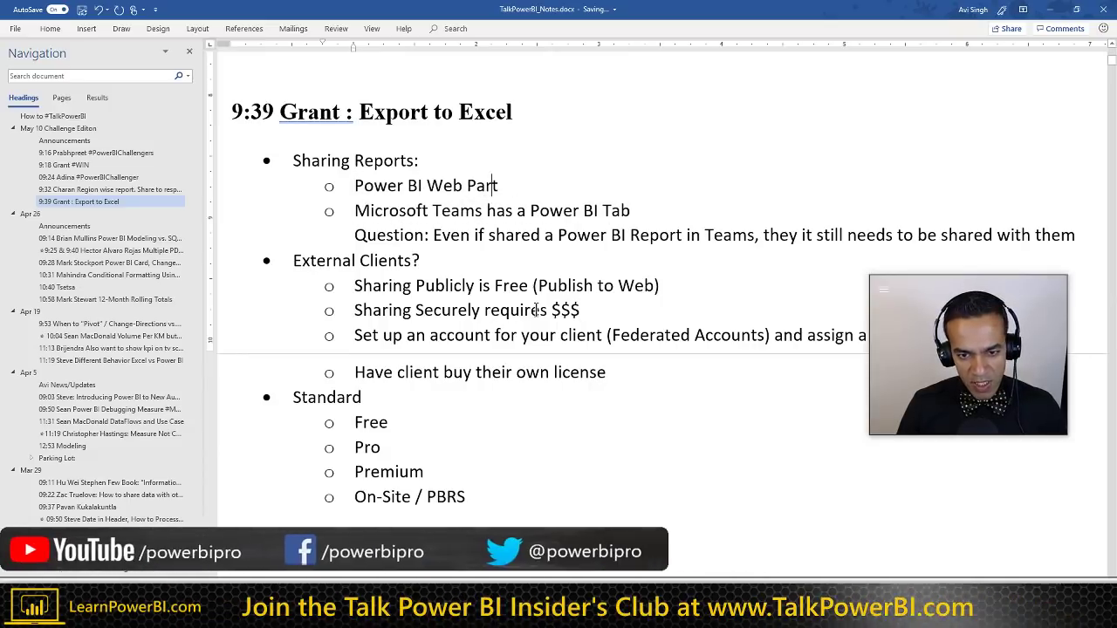
scroll(558, 305, "down", 1)
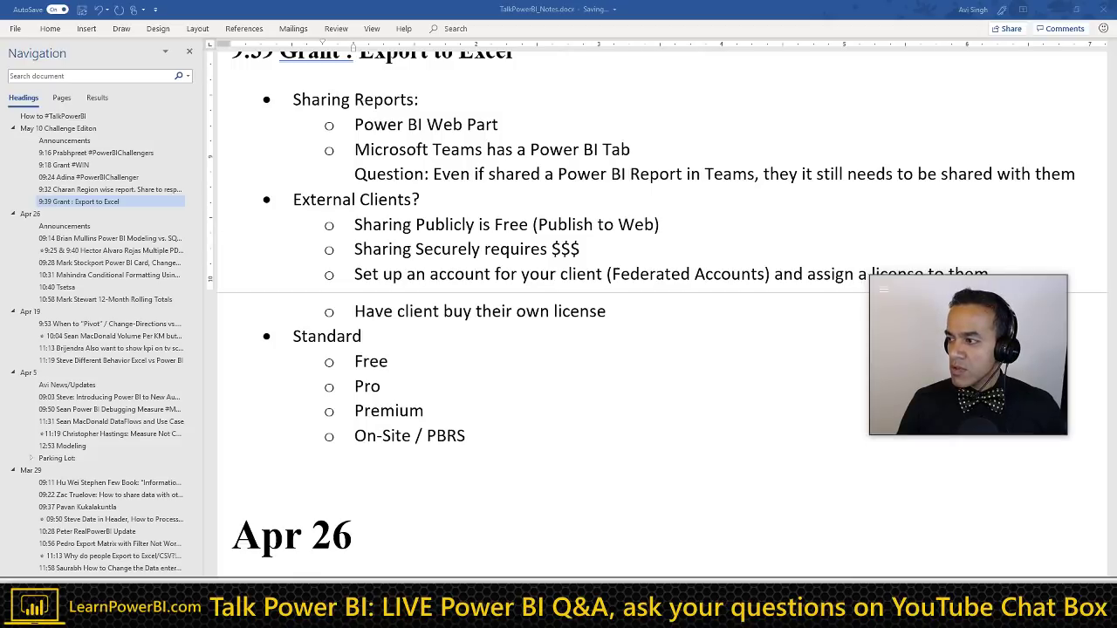
key("alt+Tab")
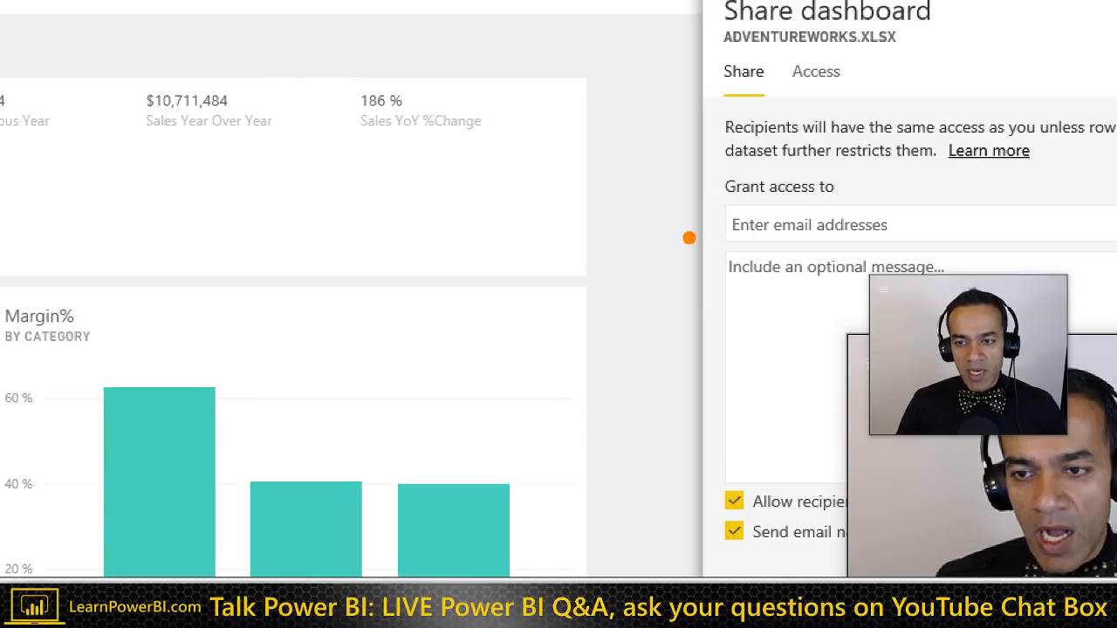
Step: Focus the Power BI Share dashboard pane's email address field, then return to the Word notes
left_click_drag(804, 220, 647, 281)
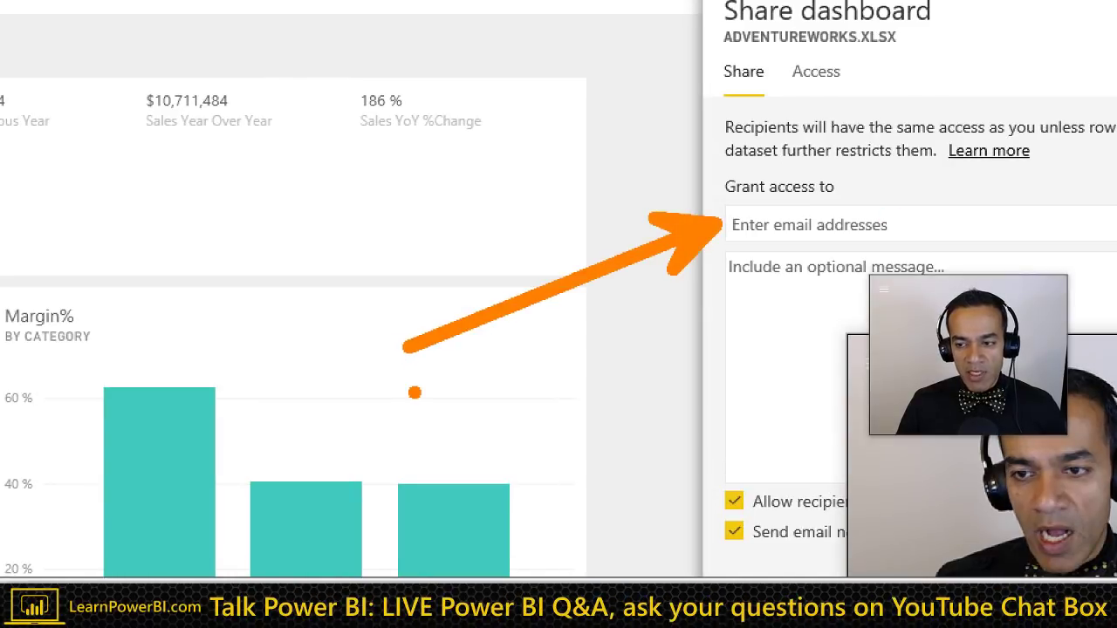
key("Escape")
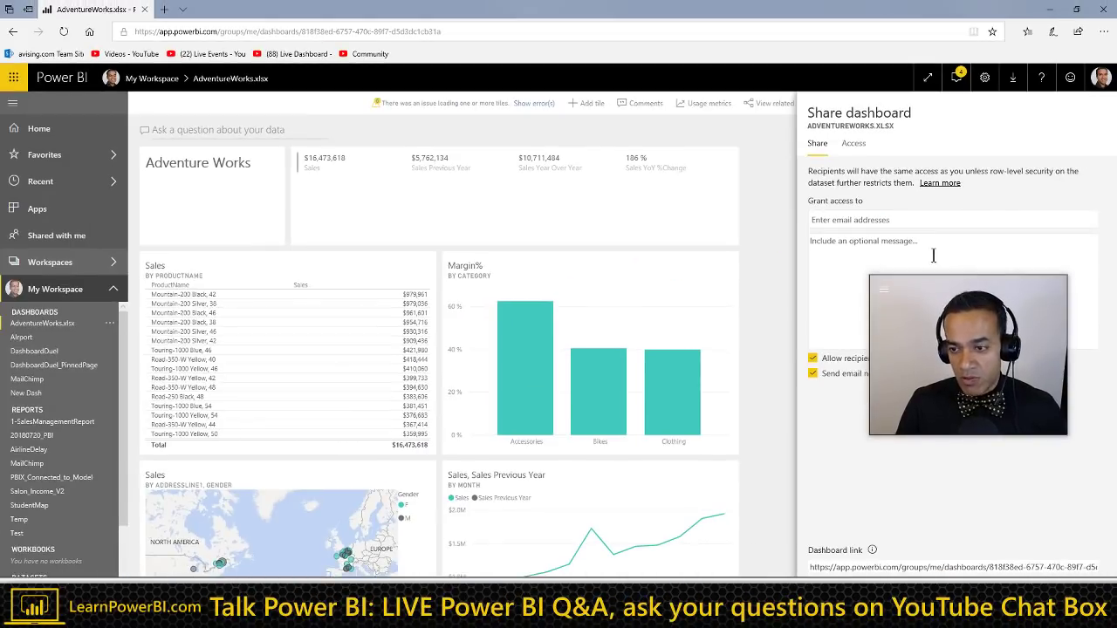
left_click(853, 220)
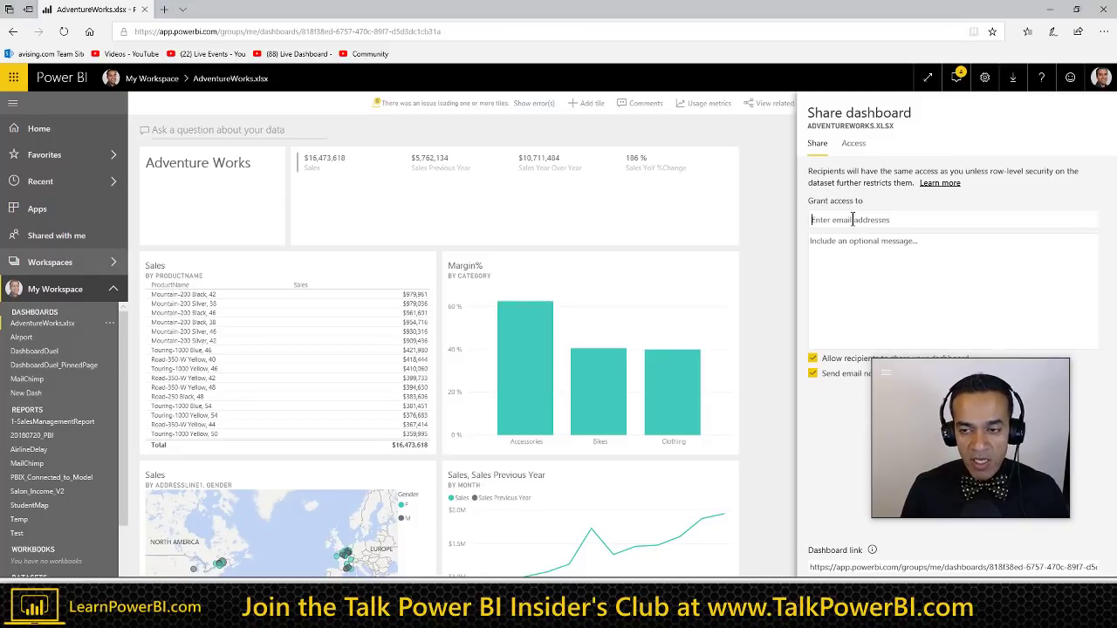
key("alt+Tab")
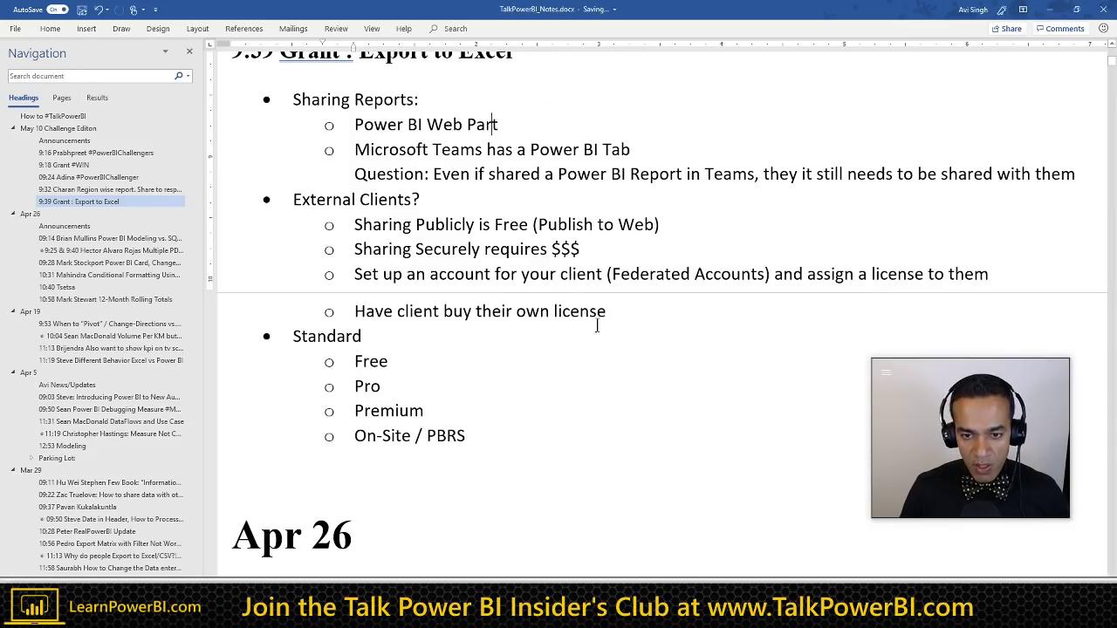
Step: Add an empty sub-bullet directly below 'Have client buy their own license' under External Clients
left_click(615, 312)
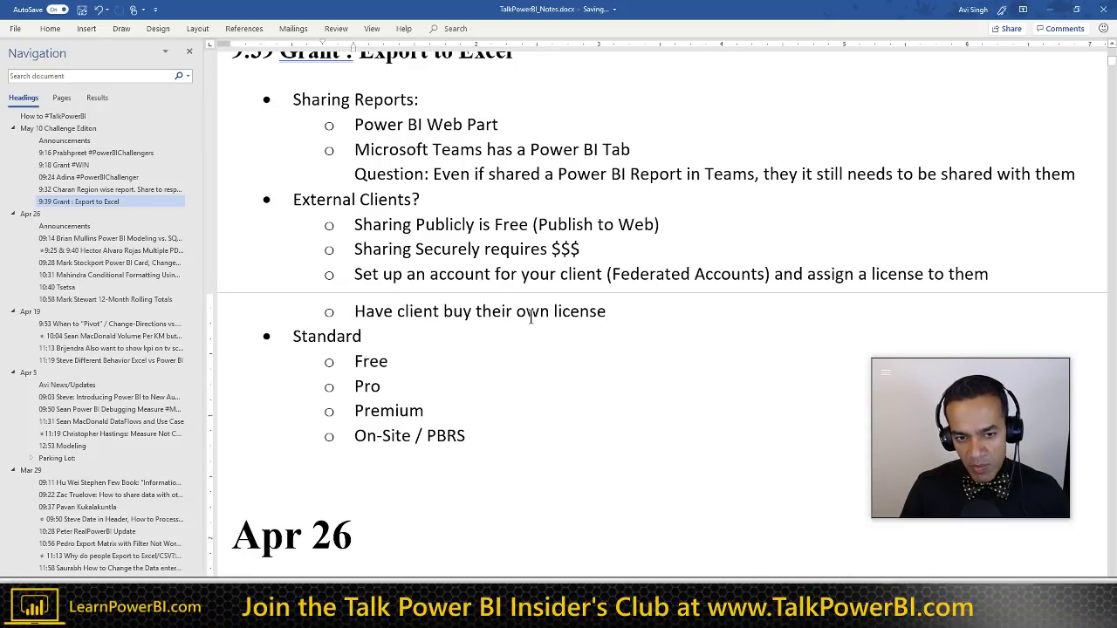
left_click(541, 278)
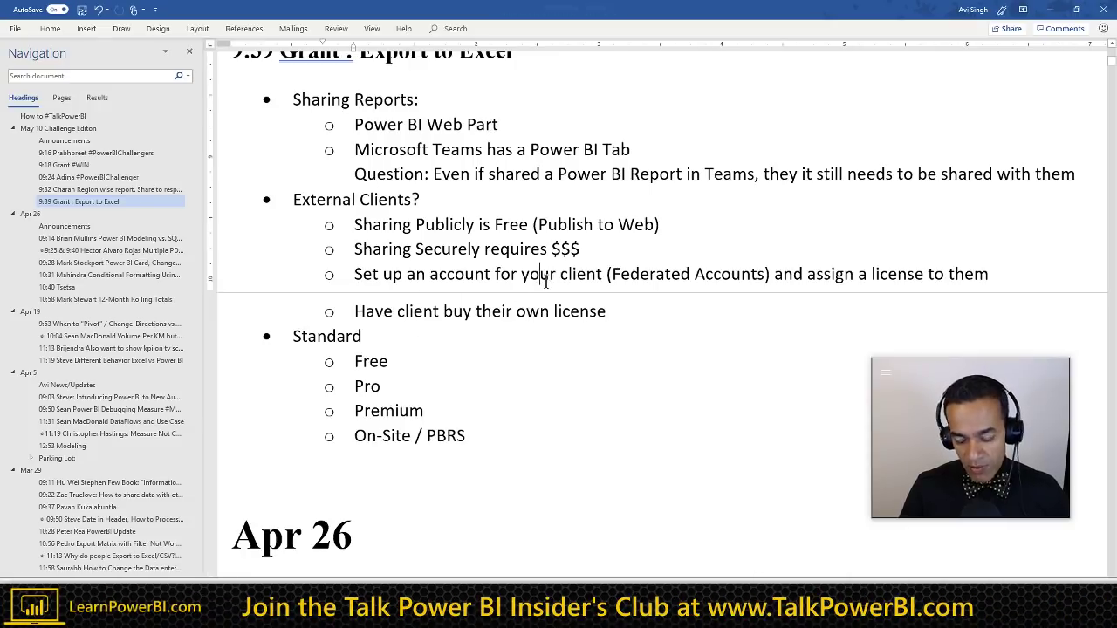
key("shift+End")
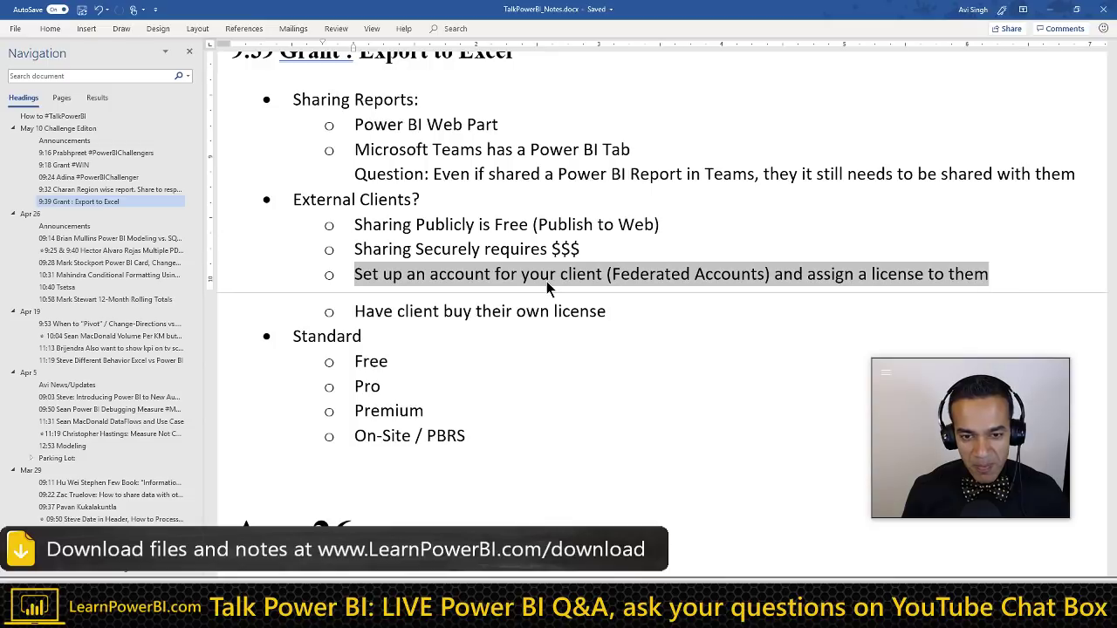
key("Down")
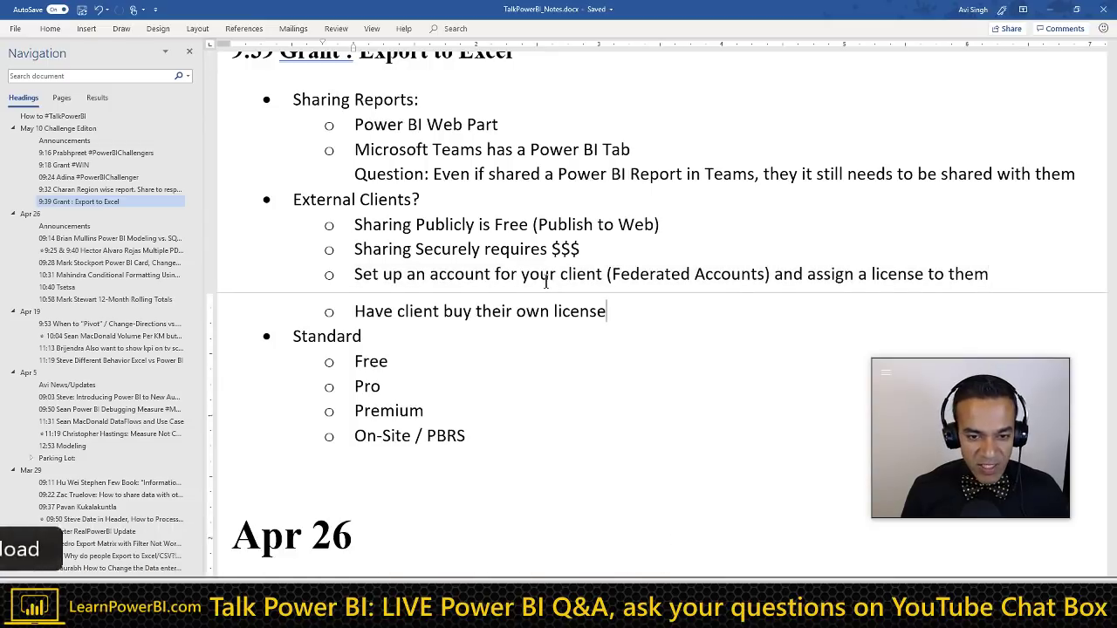
key("shift+Home")
key("End")
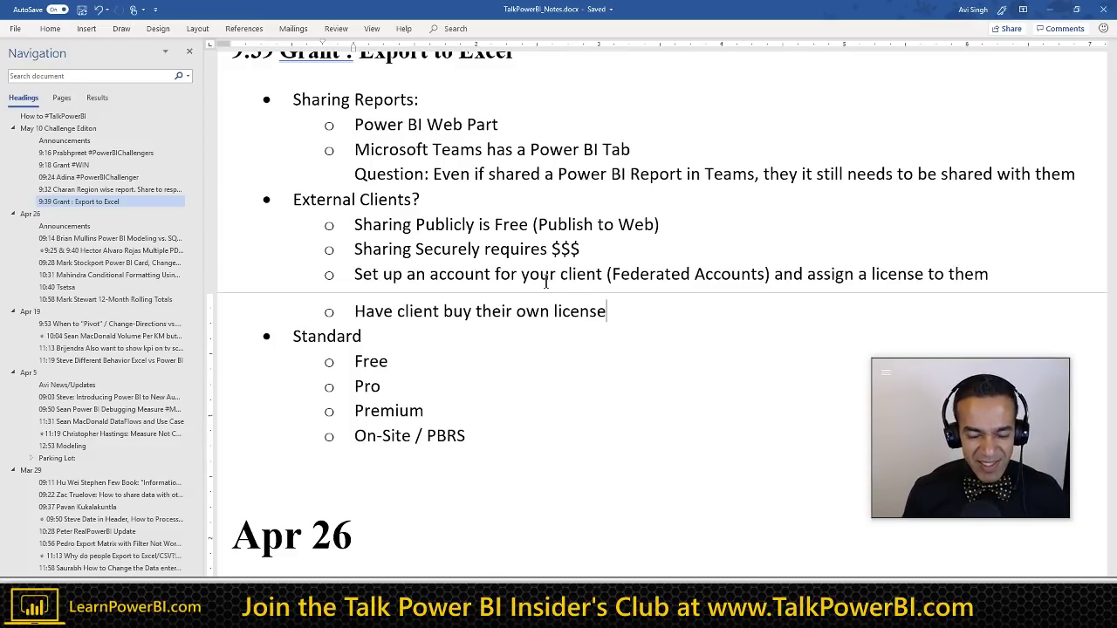
key("Return")
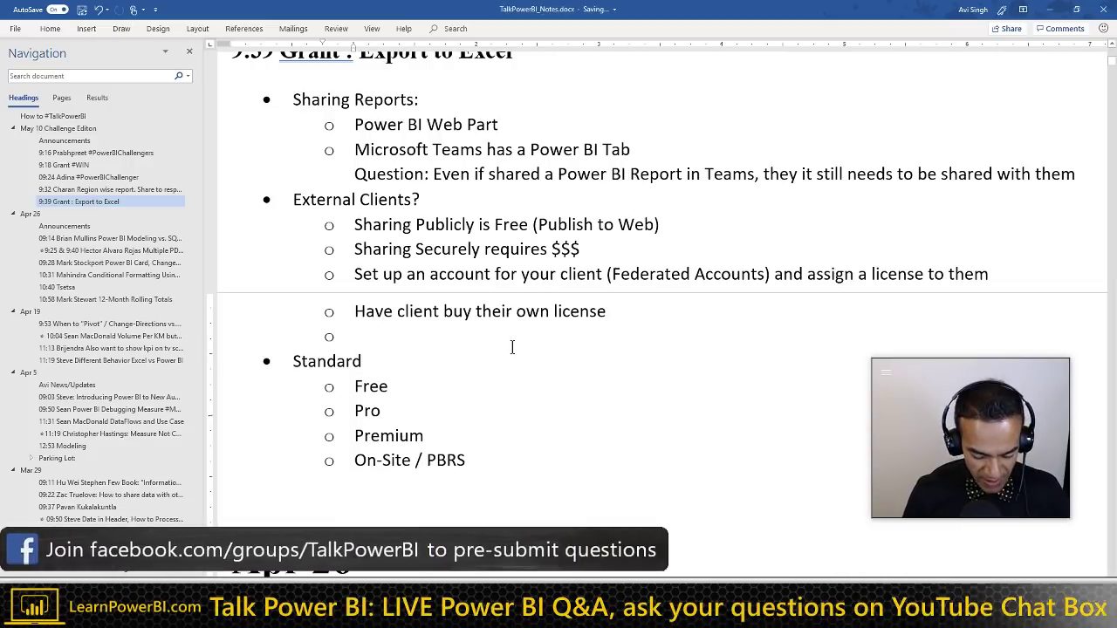
Step: Add an "Entity" bullet with an indented sub-bullet 'contoso.com: employee accounts'
type("\"Entity")
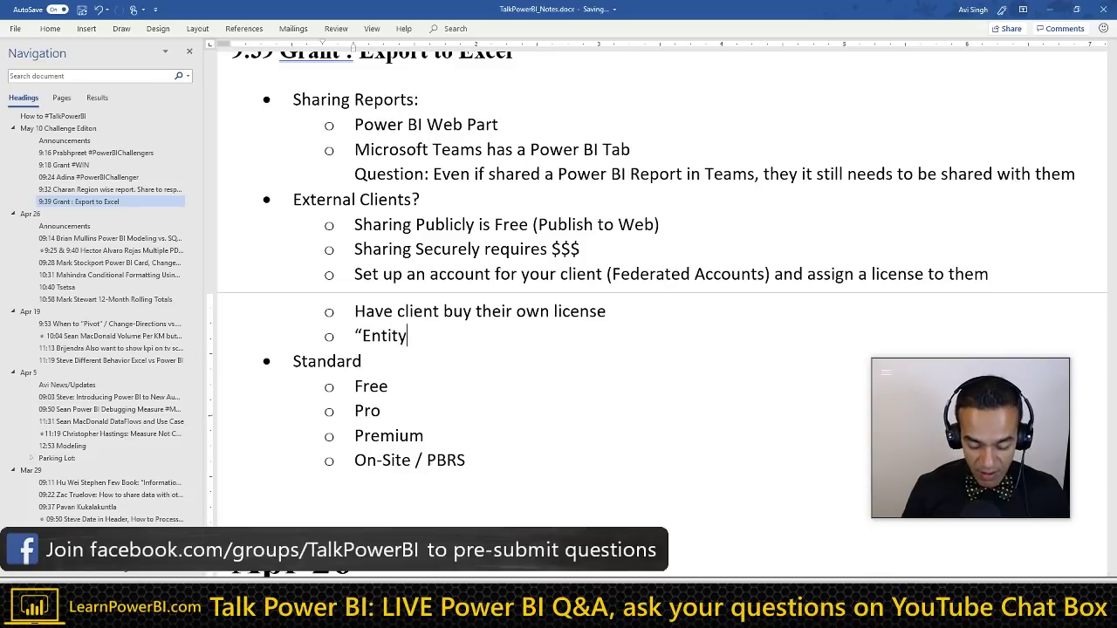
type("\"")
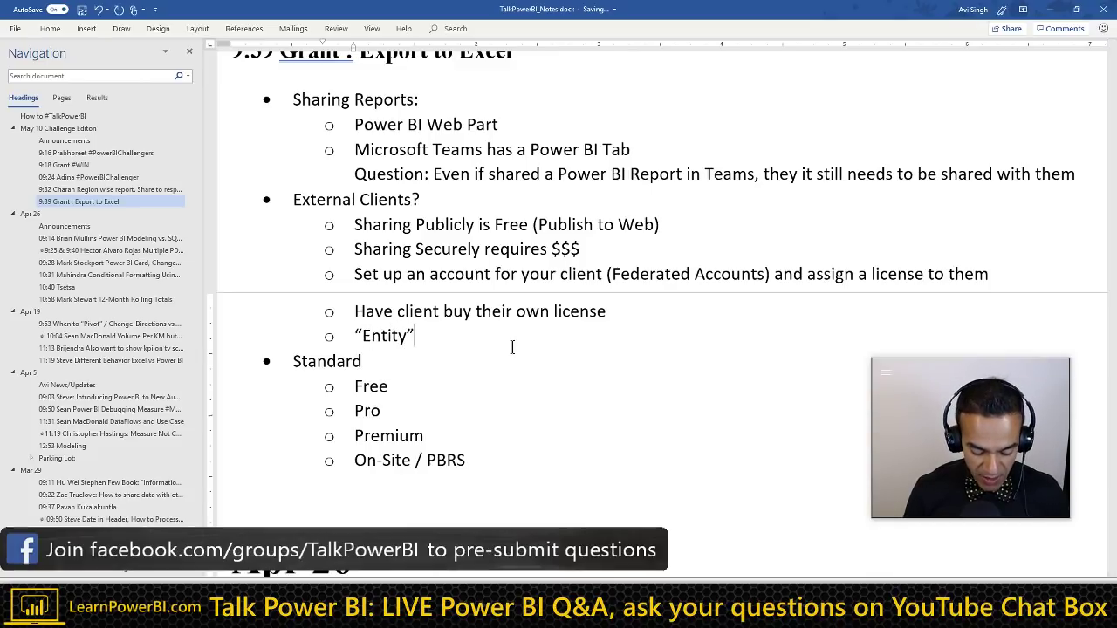
type(" avising.com")
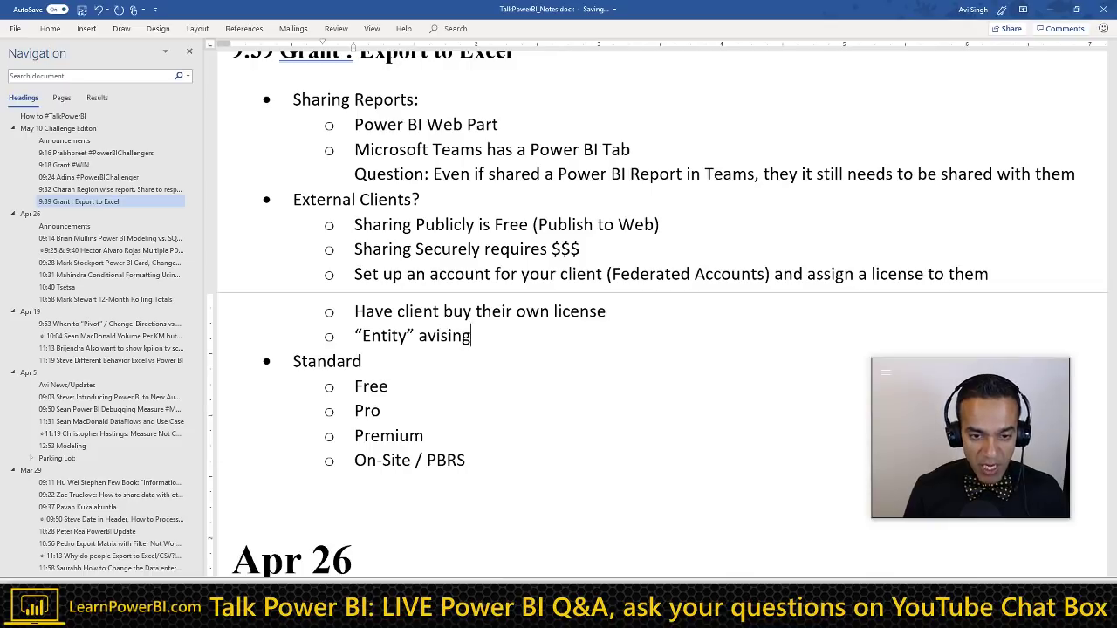
key("shift+Left")
key("shift+Left")
key("shift+Left")
key("shift+Left")
key("shift+Left")
key("shift+Left")
key("shift+Left")
key("shift+Left")
key("shift+Left")
key("shift+Left")
key("shift+Left")
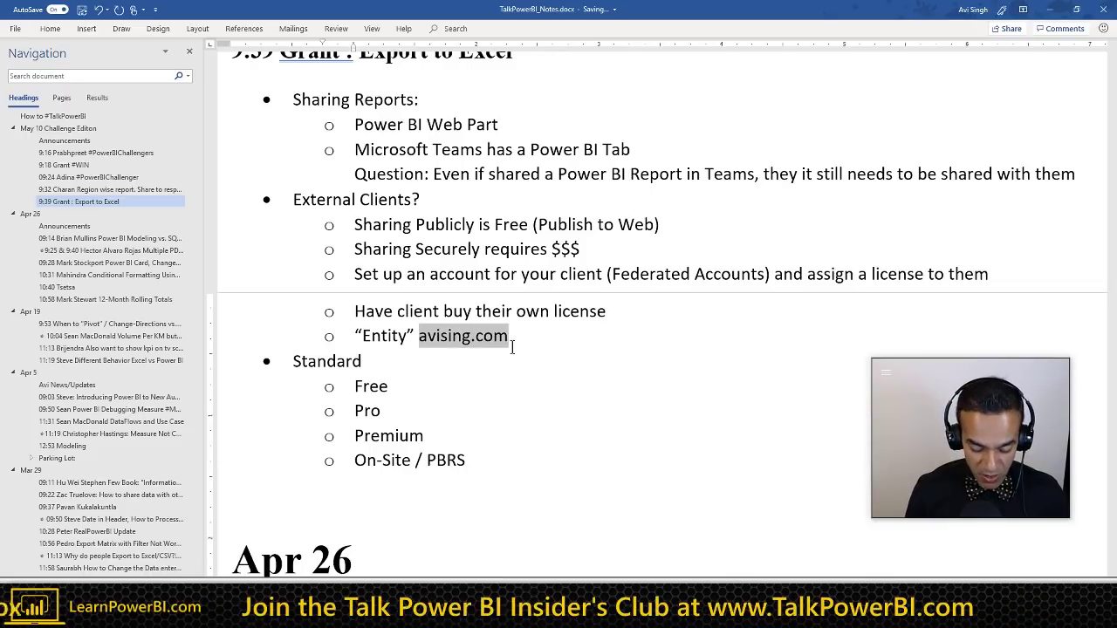
type("contoso.com")
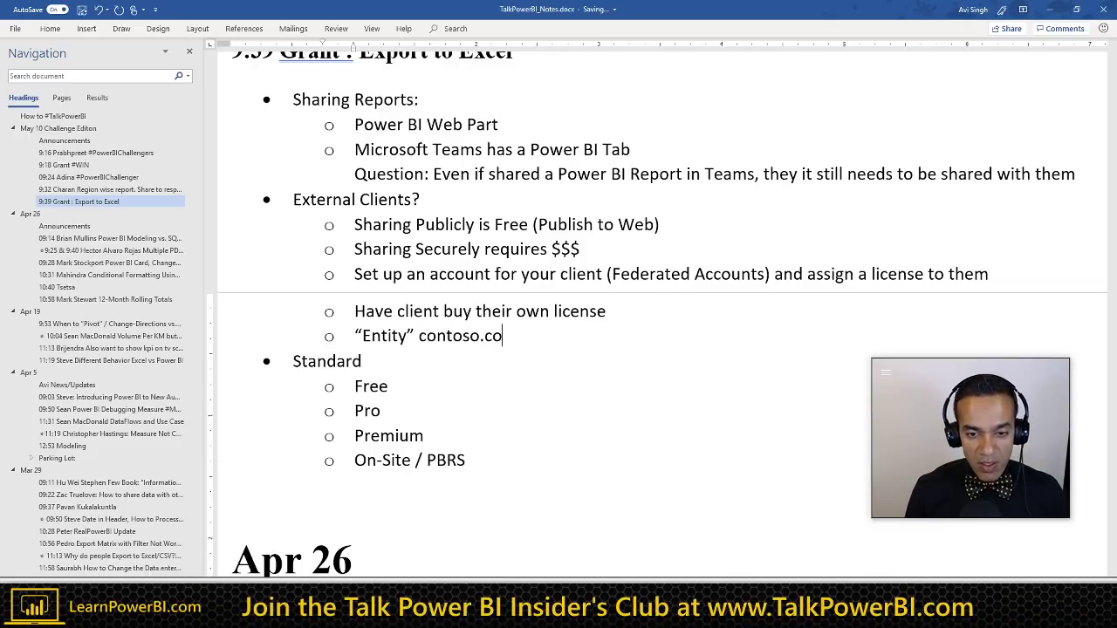
key("Left")
key("Left")
key("Left")
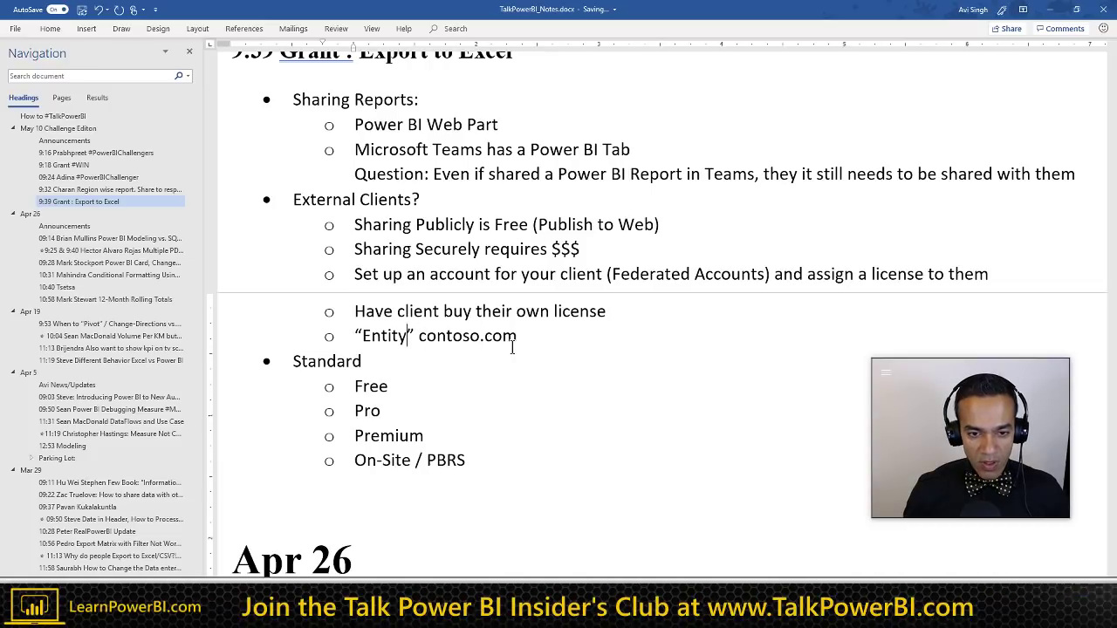
key("ctrl+Left")
key("ctrl+Left")
key("Return")
key("Tab")
type(":")
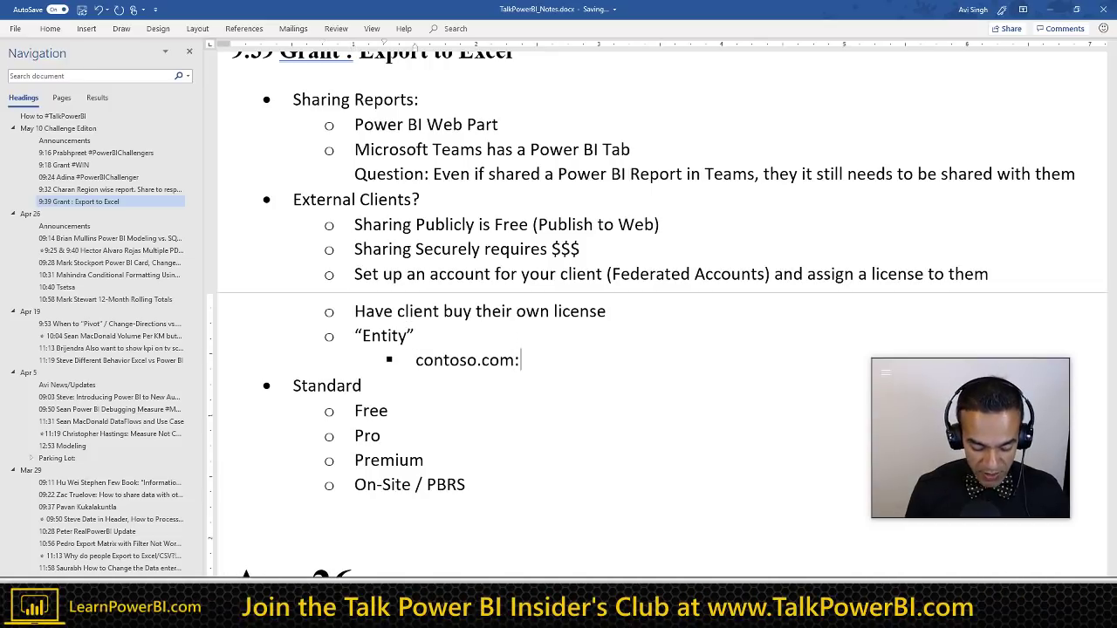
type(" employee accounts")
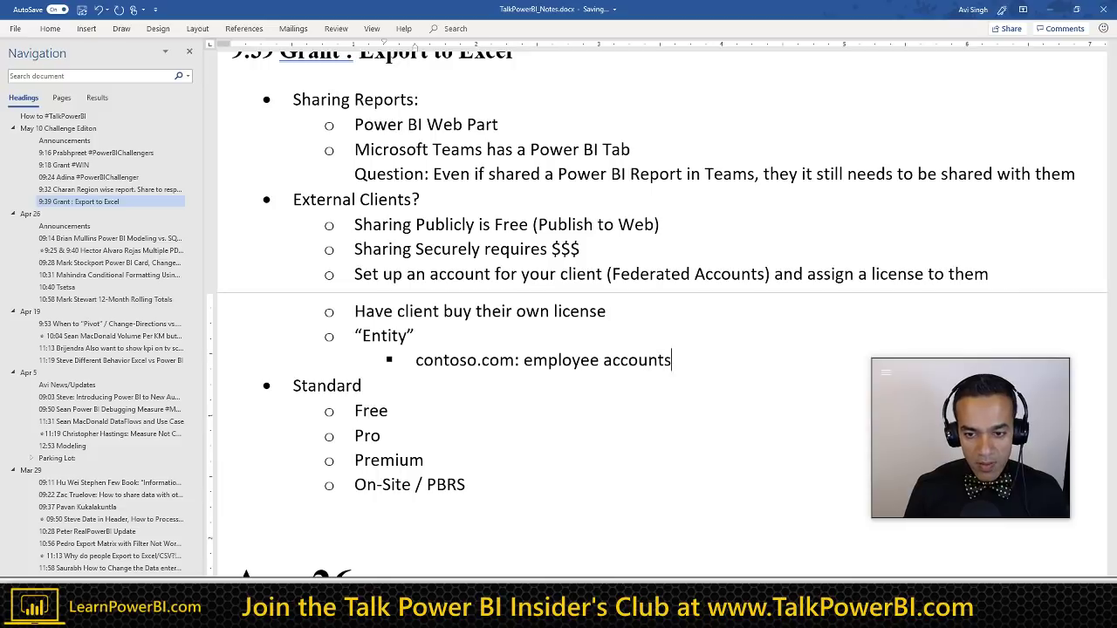
Step: Add a sibling sub-bullet 'contoso-external.com: client accounts'
key("Return")
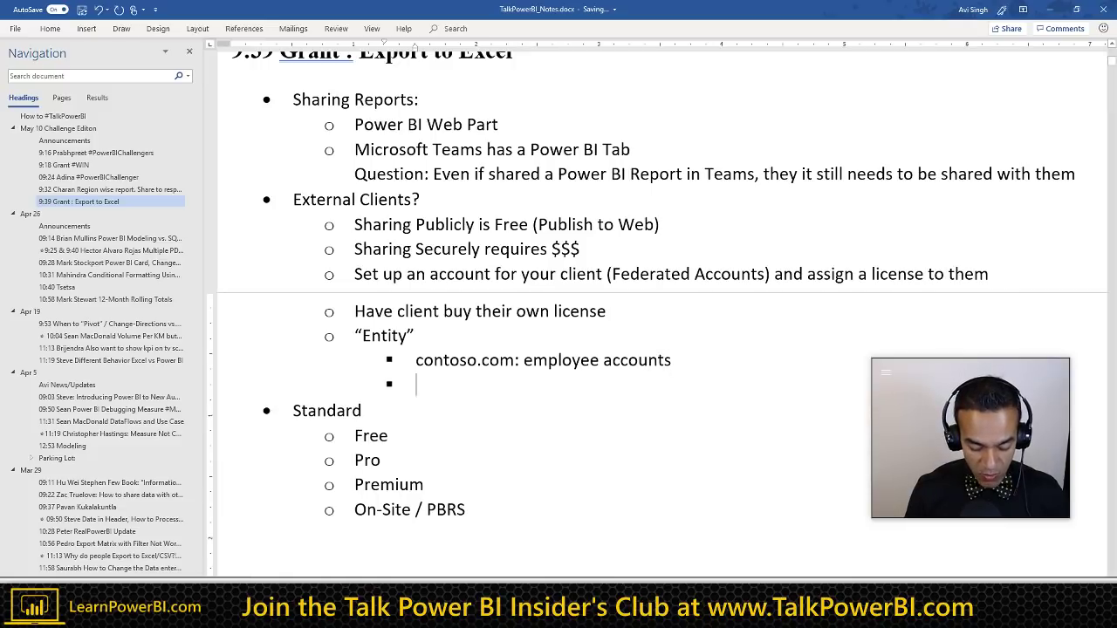
type("contoso")
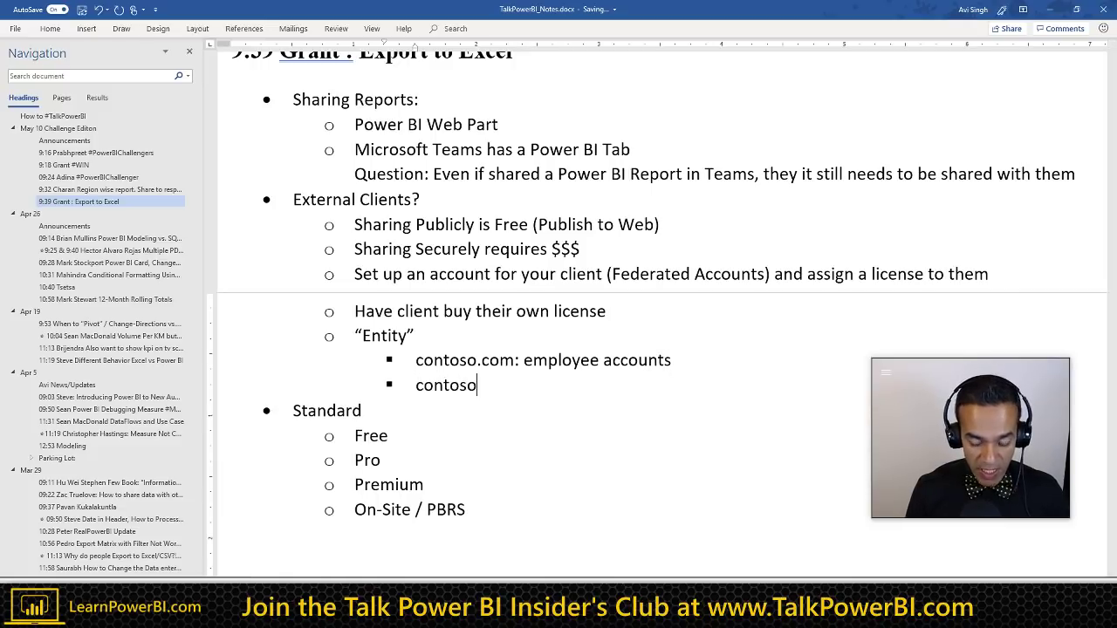
type("-exter")
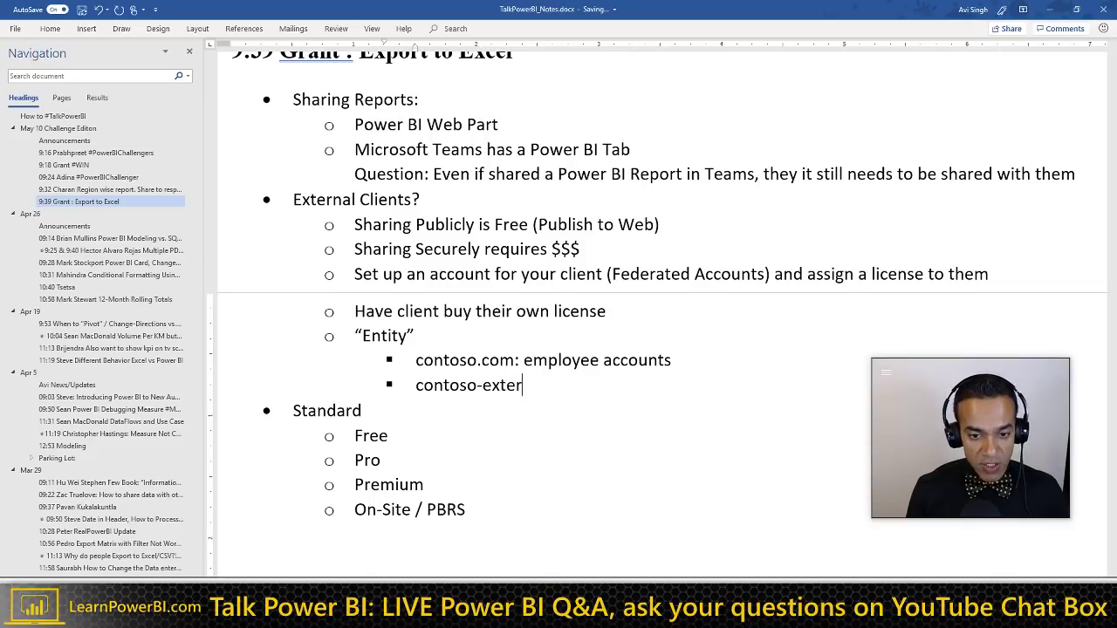
type("nal.com")
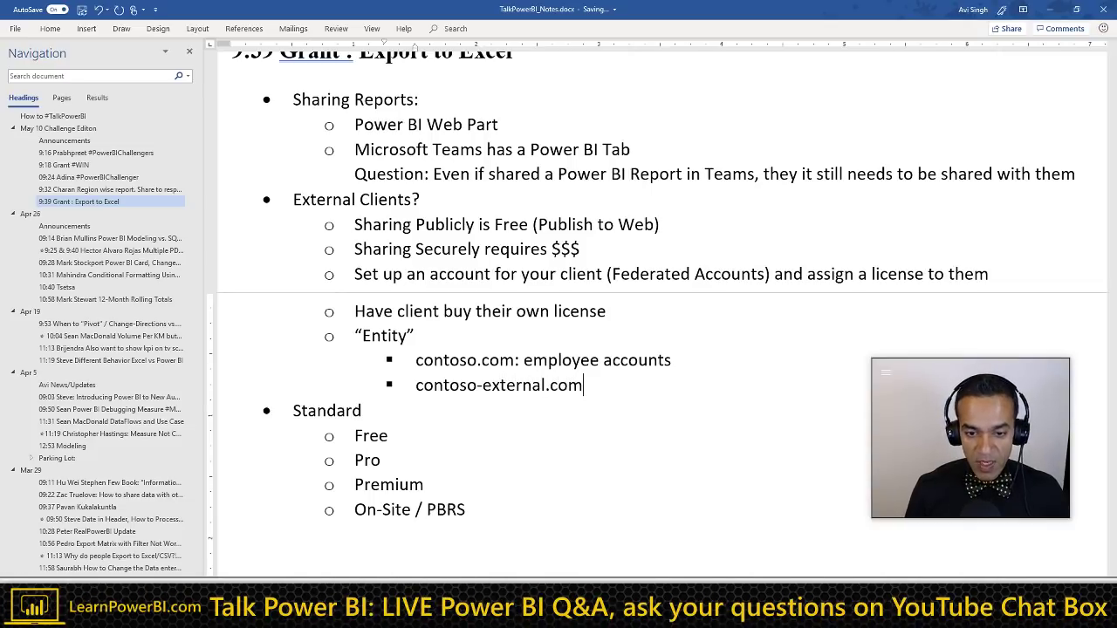
type(": ")
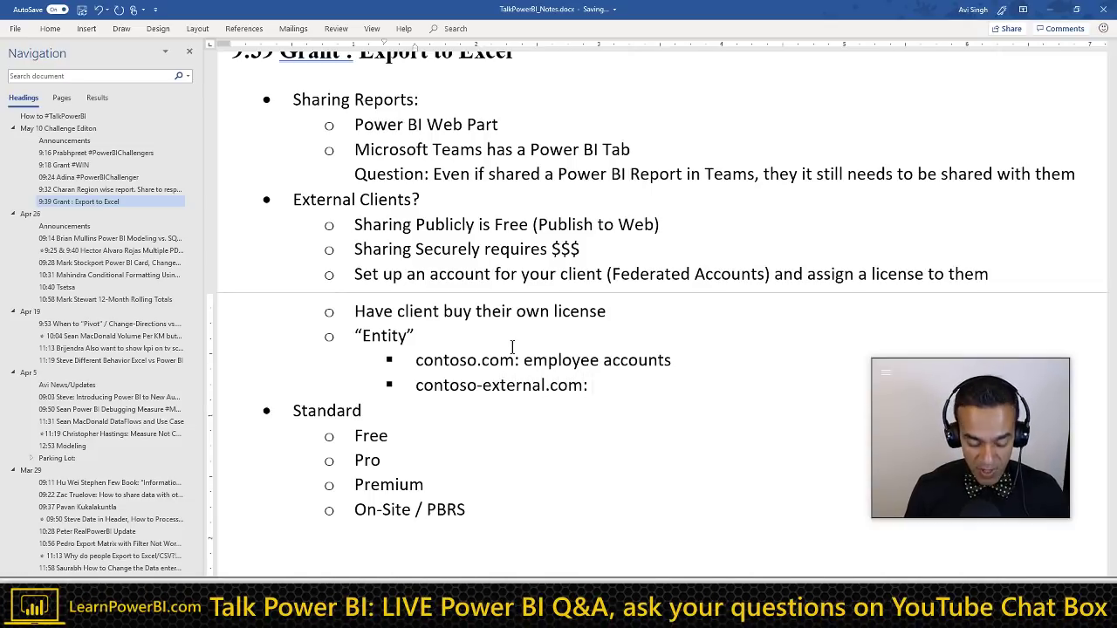
type("ex")
key("BackSpace")
key("BackSpace")
type("c")
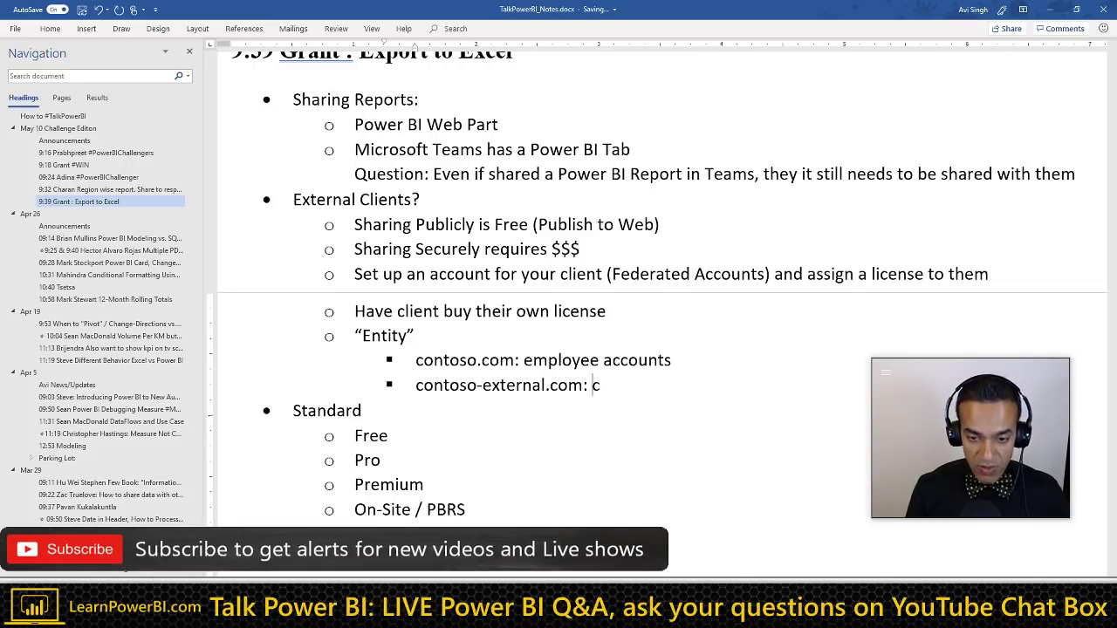
type("lient accounts")
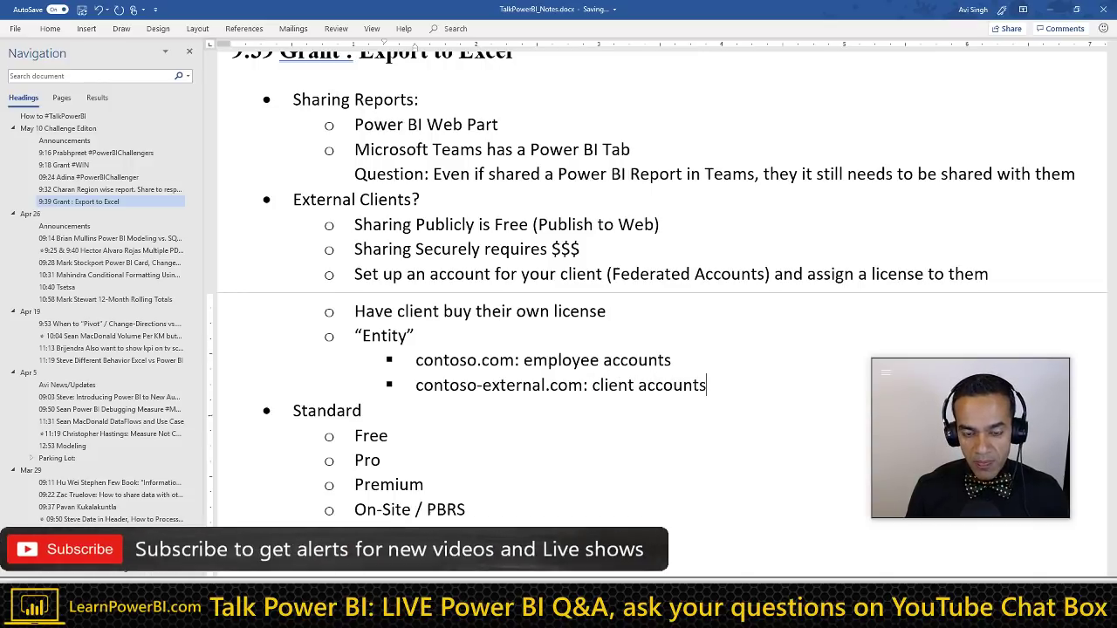
Step: Add a deeper bullet with an example client e-mail address at the contoso-external.com domain
key("Return")
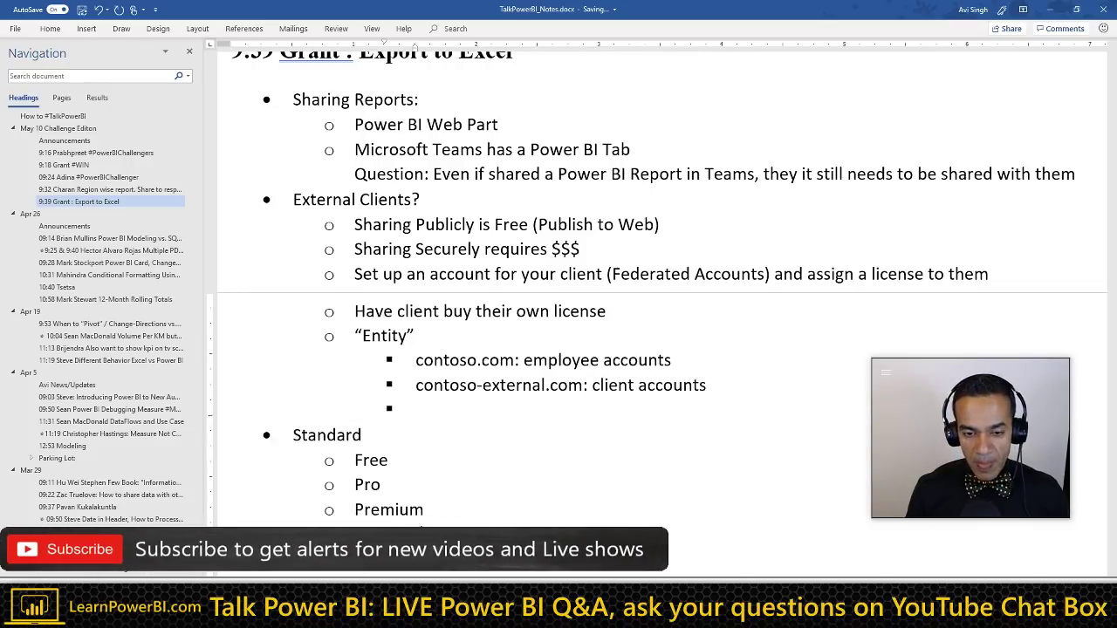
key("Tab")
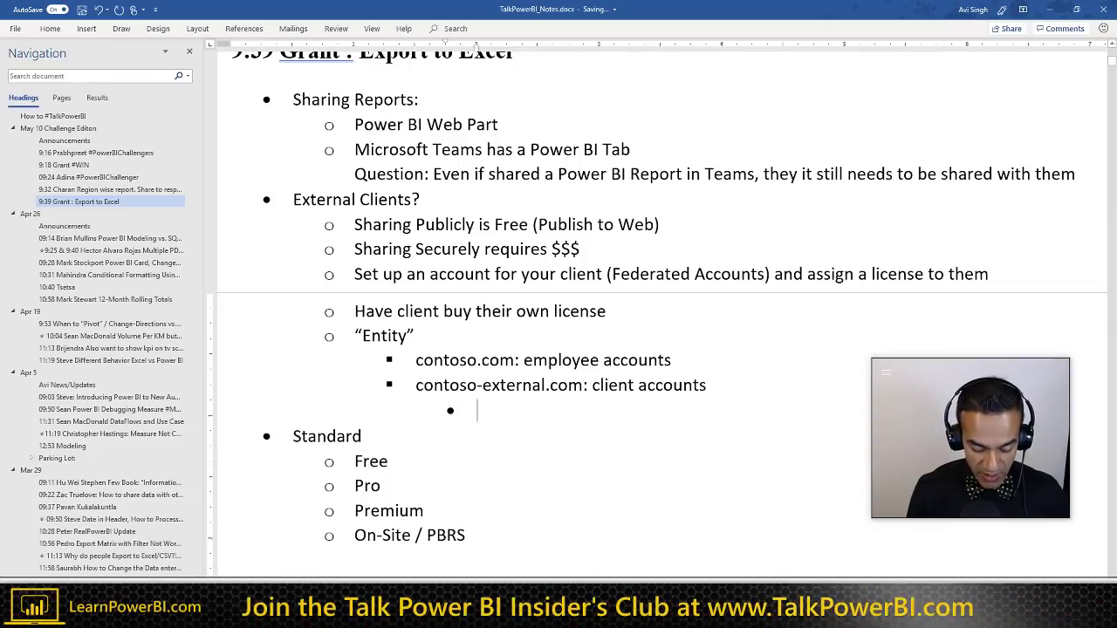
type("jim@")
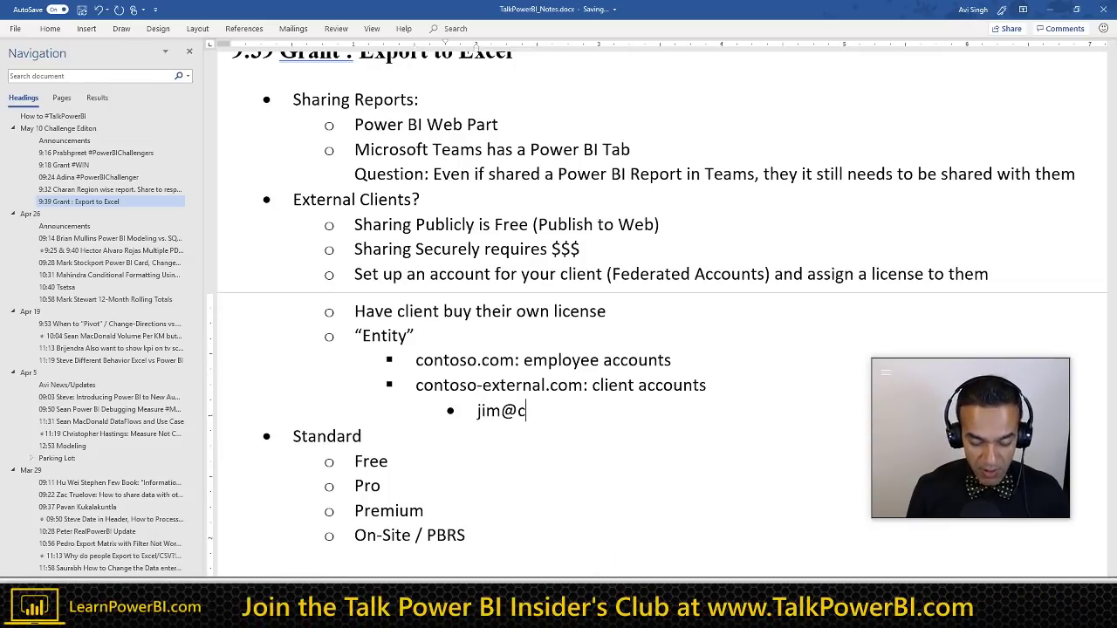
type("c")
left_click_drag(417, 384, 477, 384)
key("shift+Right")
key("shift+Right")
key("shift+Right")
key("shift+Right")
key("shift+Right")
key("ctrl+c")
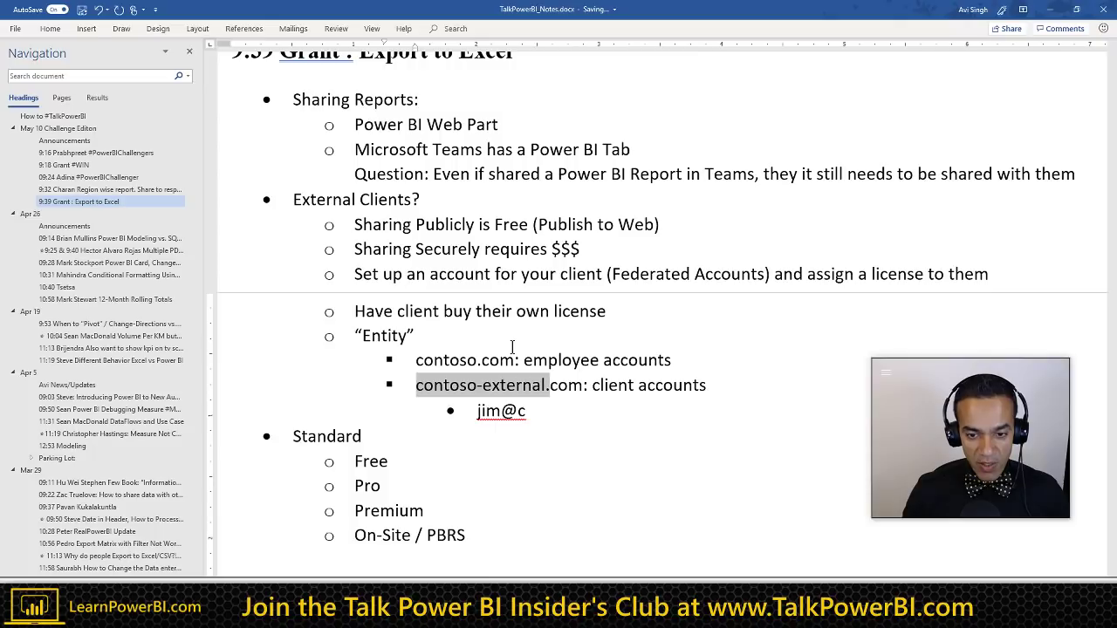
key("Down")
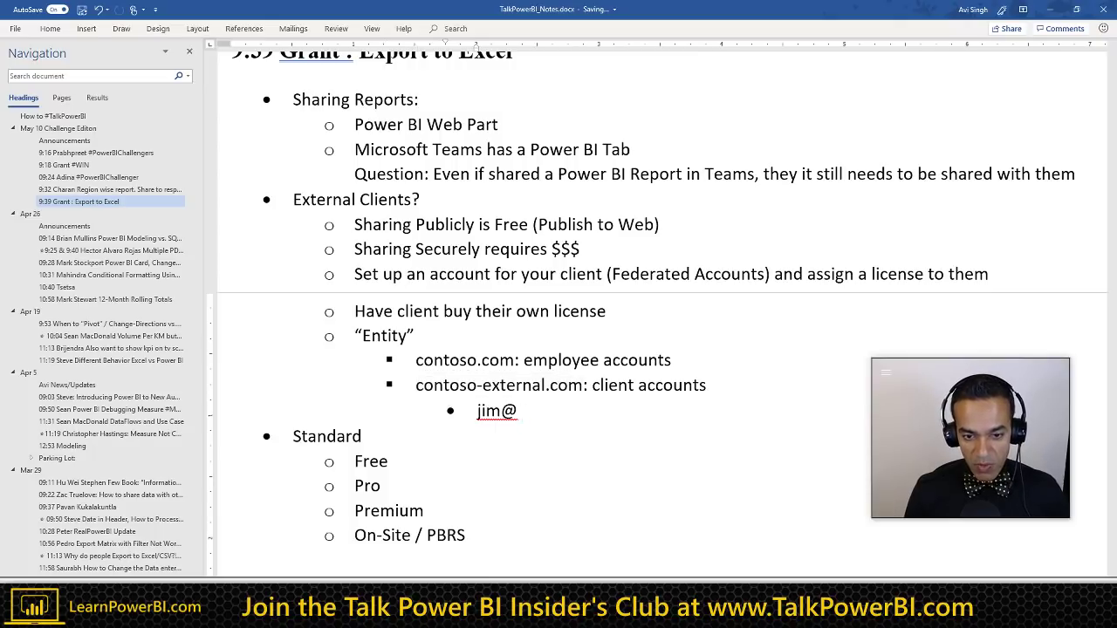
key("ctrl+v")
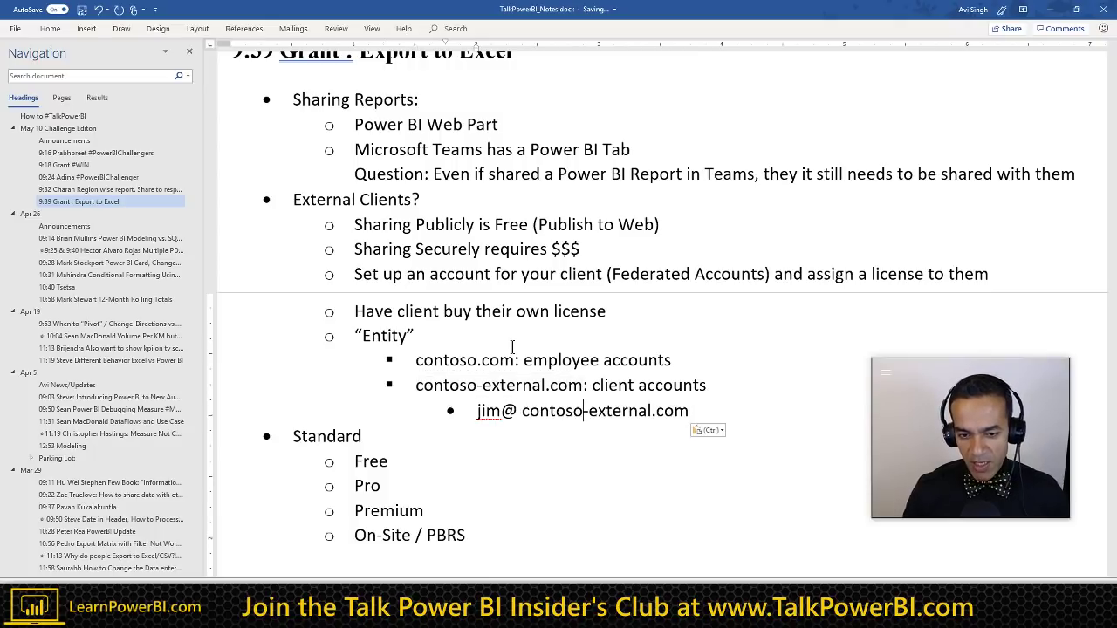
key("BackSpace")
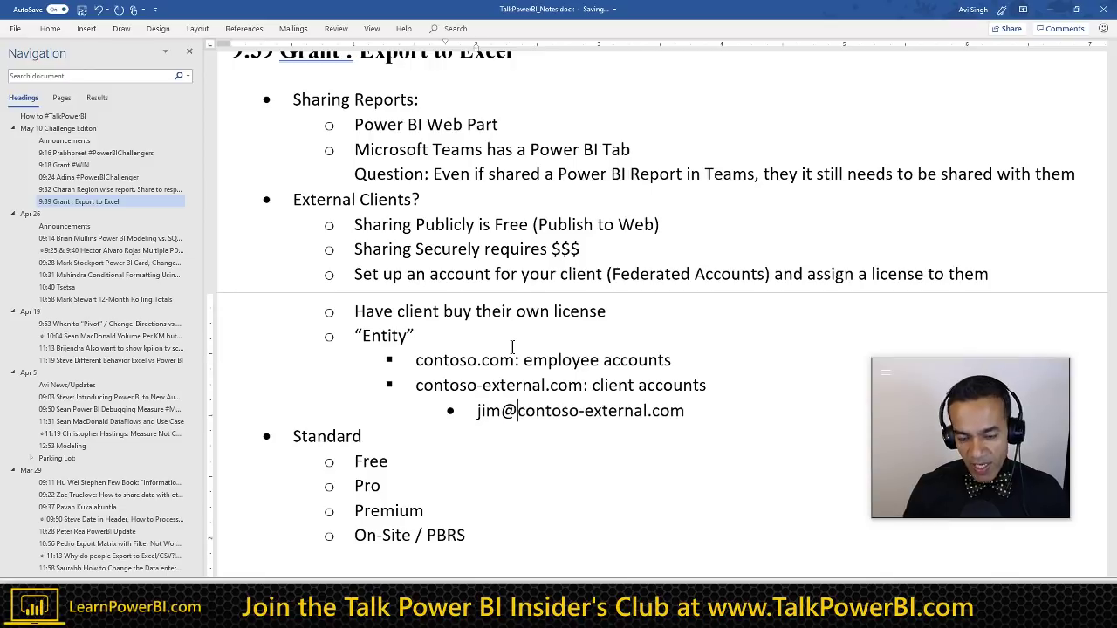
key("Up")
key("Up")
key("Up")
key("Up")
key("Up")
key("Up")
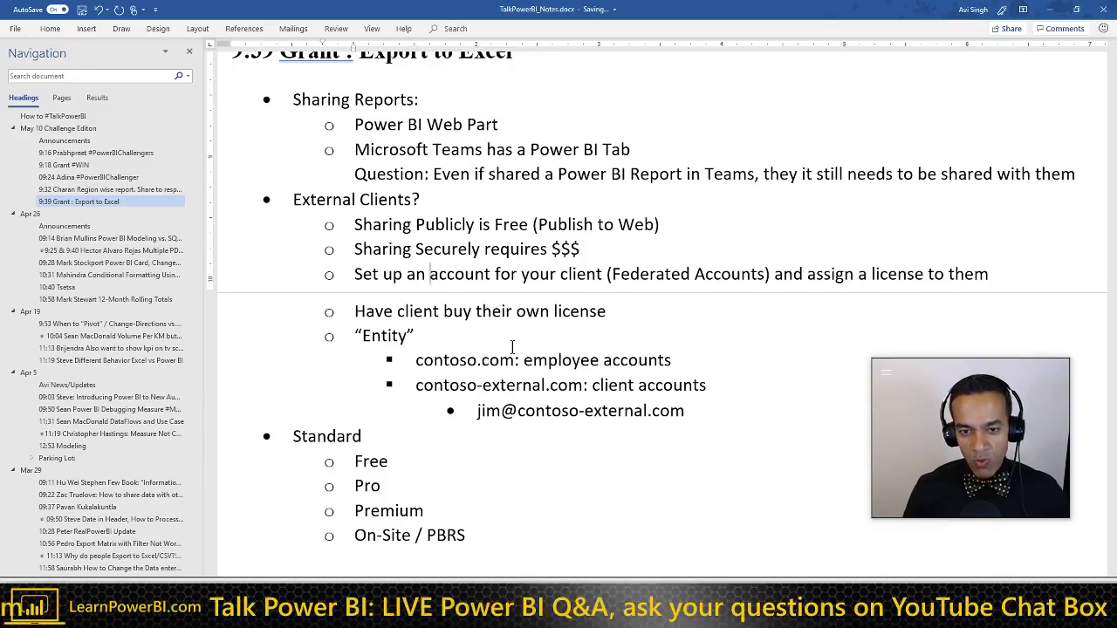
key("Down")
key("Home")
key("shift+Down")
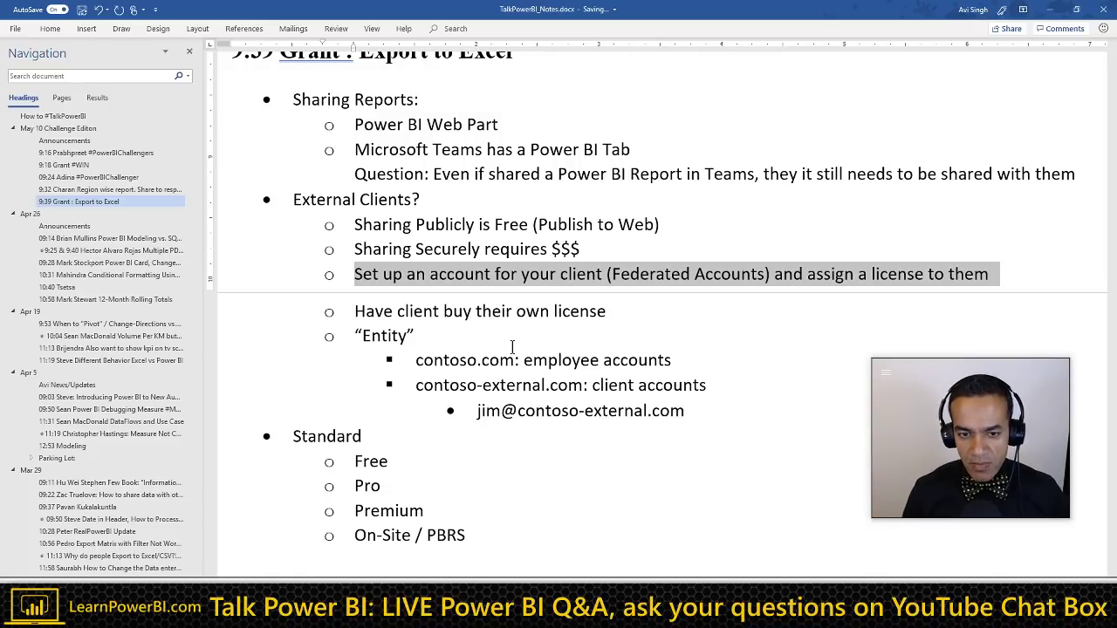
Step: Bold the 'Set up an account for your client (Federated Accounts) and assign a license to them' line
left_click(602, 276)
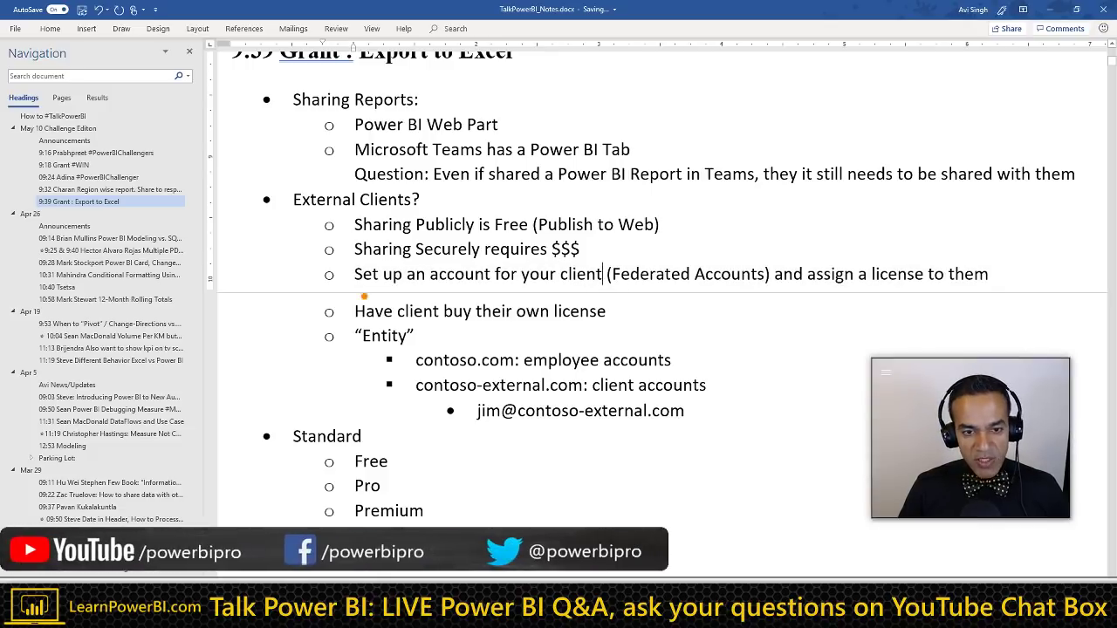
mouse_move(349, 277)
left_mouse_down()
mouse_move(288, 390)
mouse_move(441, 400)
mouse_move(412, 416)
left_mouse_up()
key("Escape")
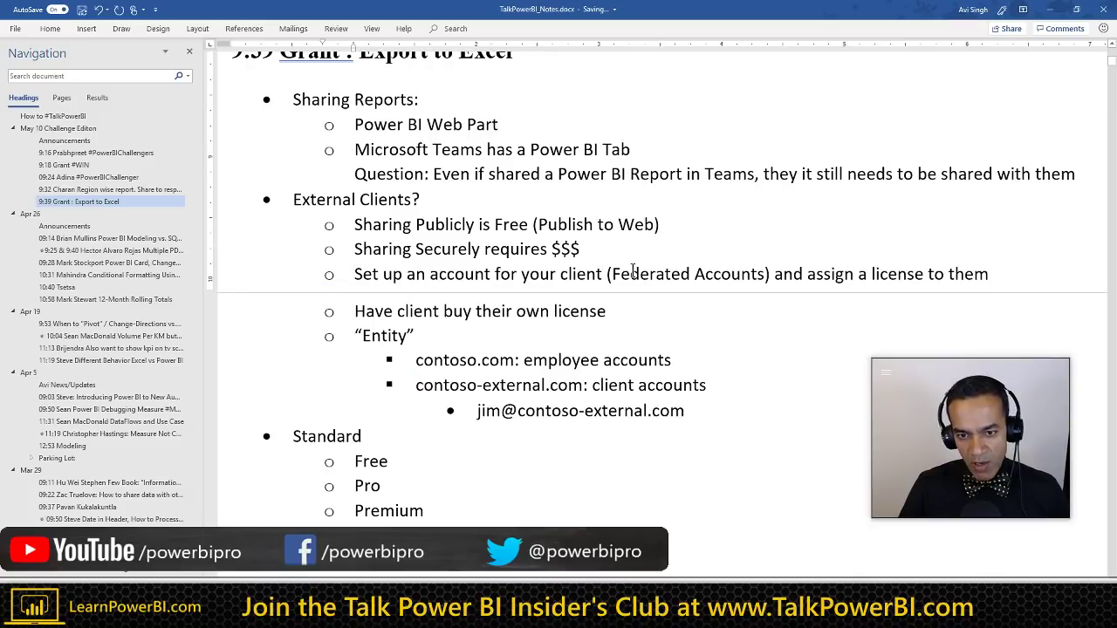
triple_click(630, 276)
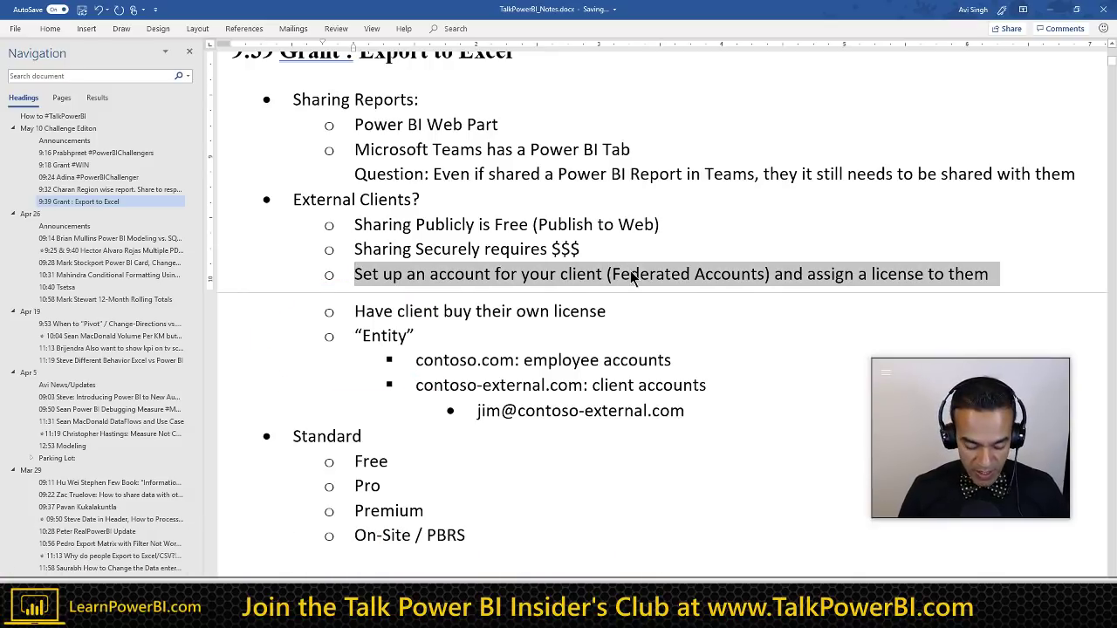
key("ctrl+b")
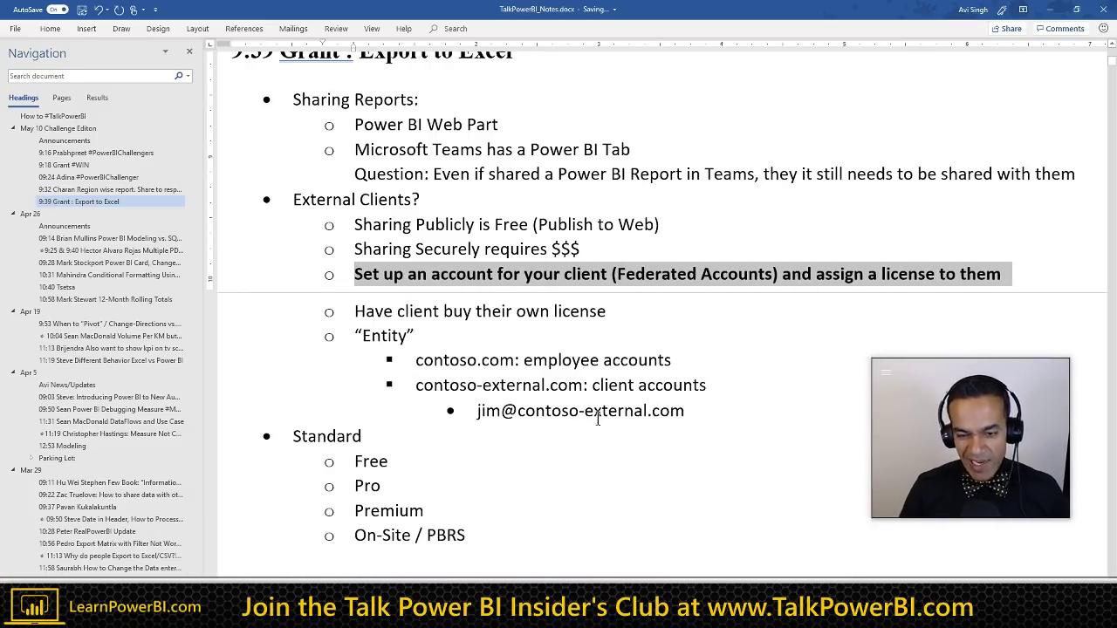
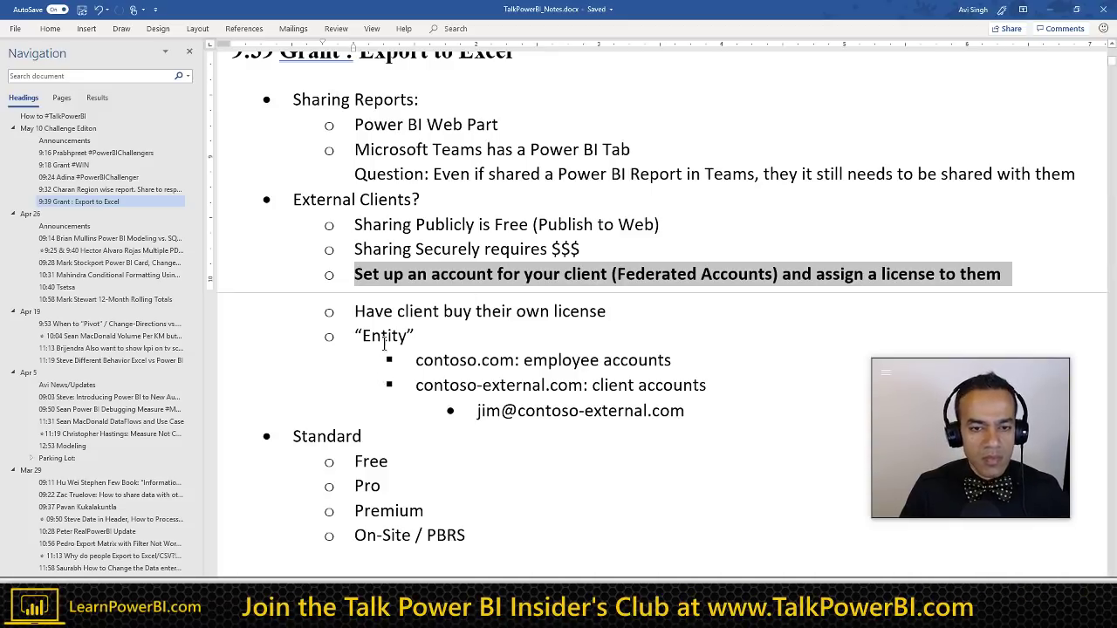
Step: Create a new empty top-level bullet right after the 'On-Site / PBRS' item
scroll(384, 343, "down", 3)
left_click(498, 494)
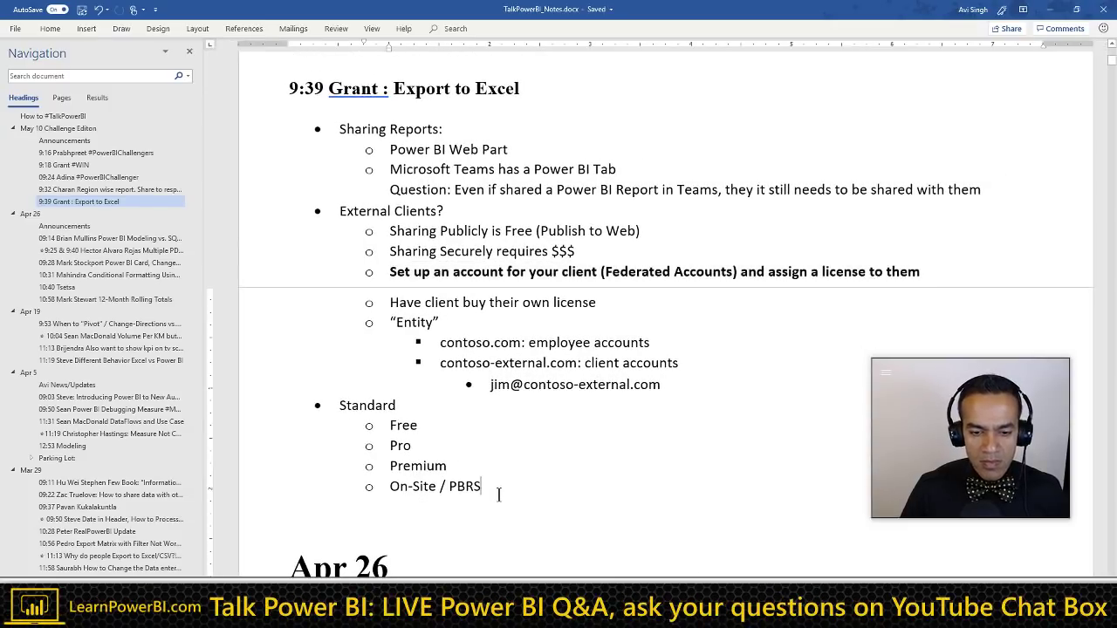
key("Return")
key("shift+Tab")
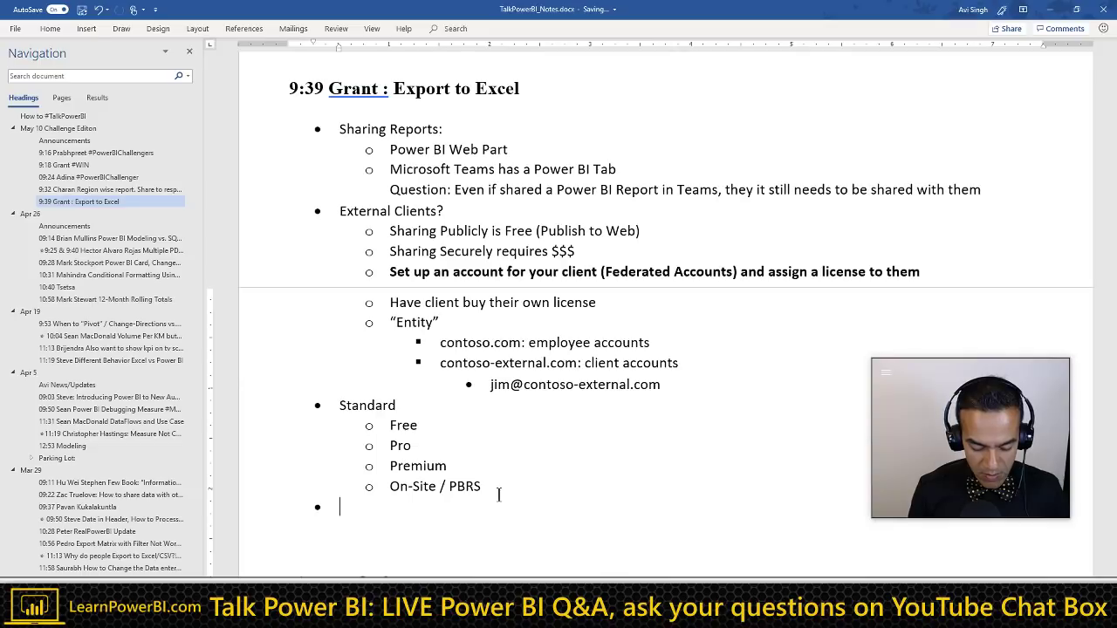
Step: Add an 'IT...' bullet and indent a new sub-point beneath it
type("IT")
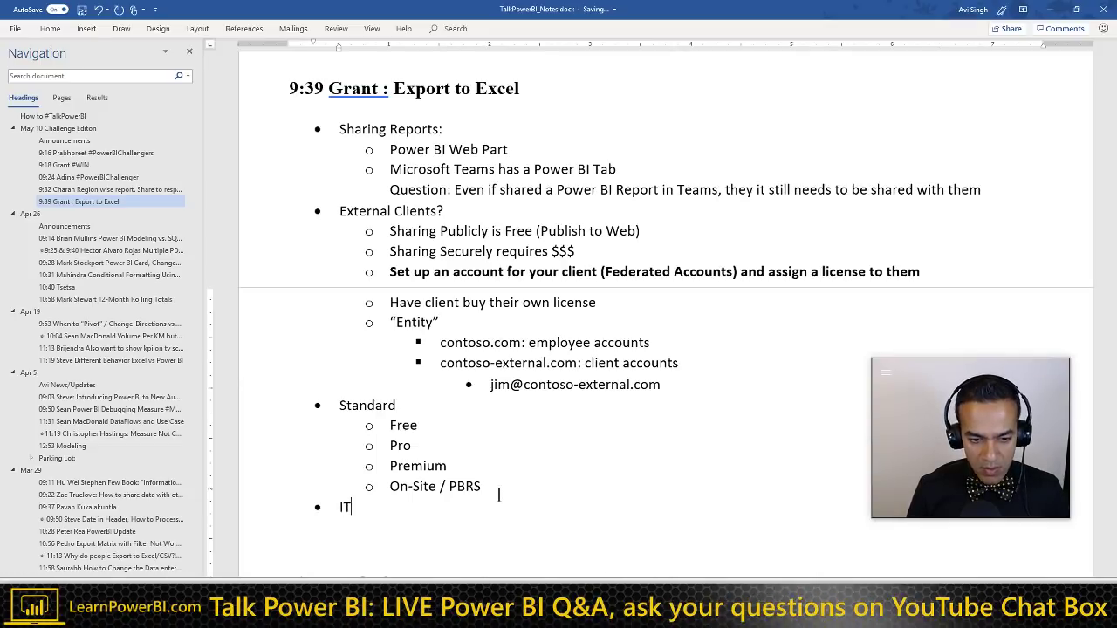
type("///")
key("BackSpace")
key("BackSpace")
key("BackSpace")
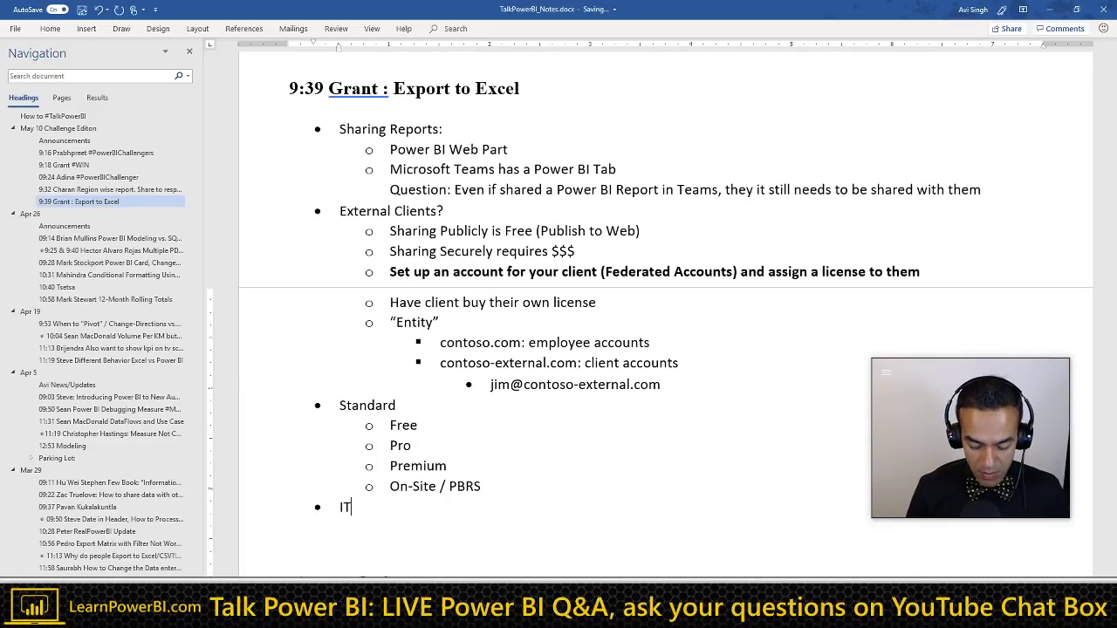
type("...")
key("Return")
key("Tab")
Step: Add sub-points 'Does not want administrative overhead' and 'Requests from external people'
type("D")
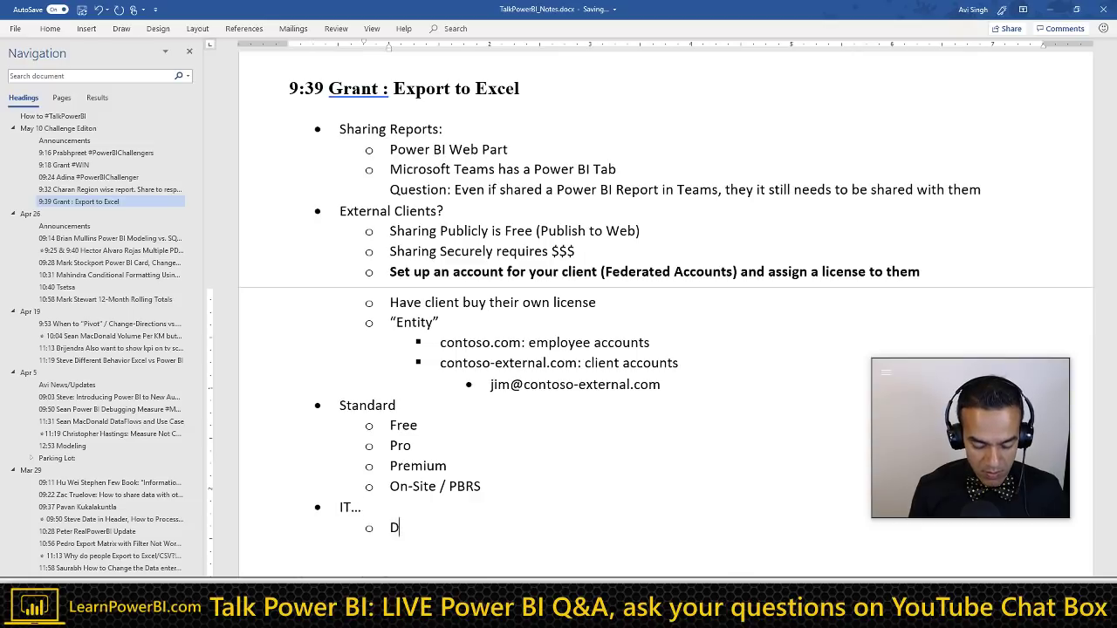
type("oes not want a")
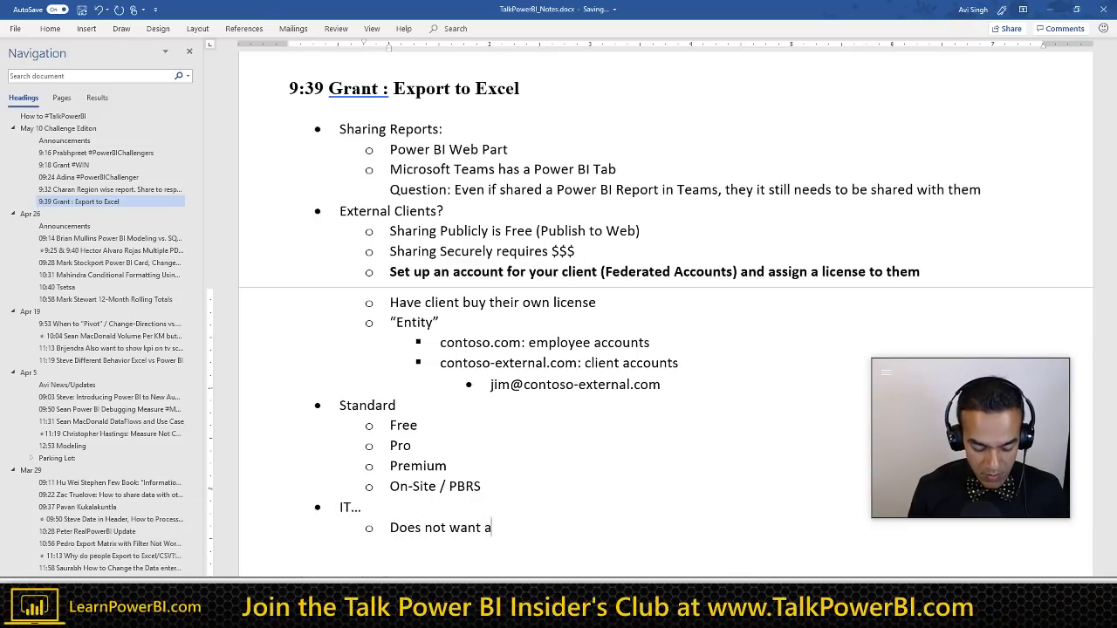
type("dministrative")
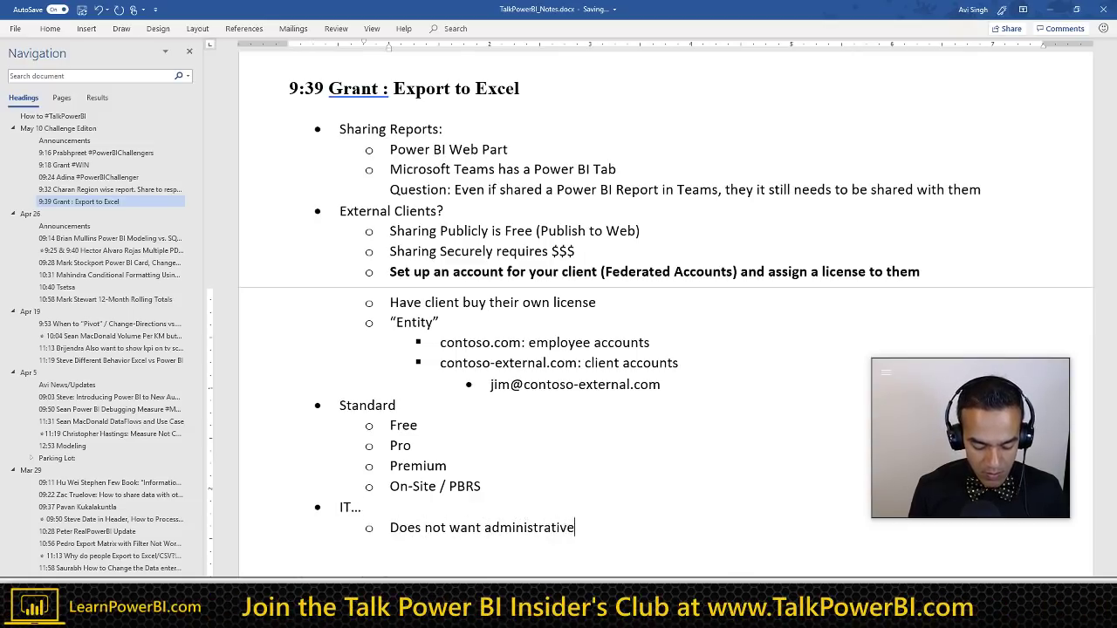
type(" overhead")
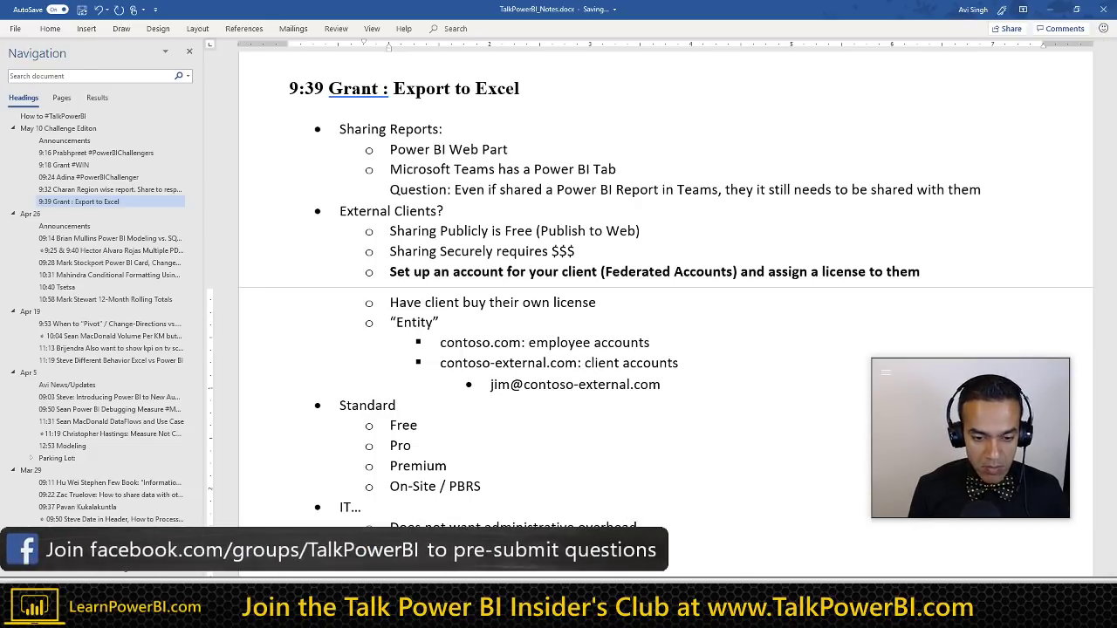
key("Return")
type("Requests from")
scroll(471, 419, "down", 3)
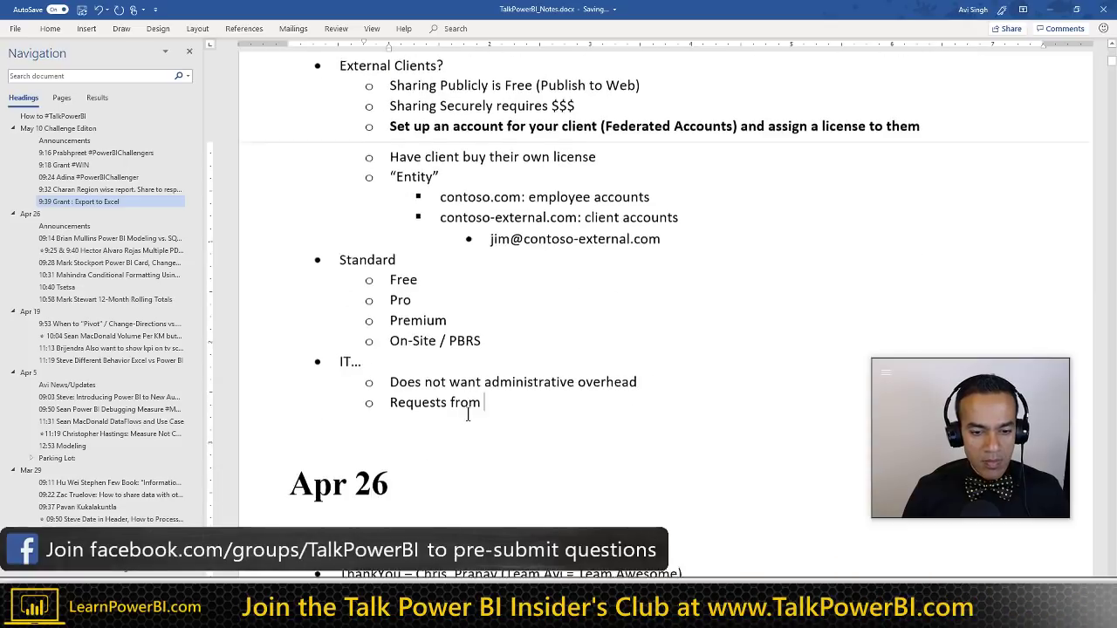
scroll(468, 415, "up", 1, "ctrl")
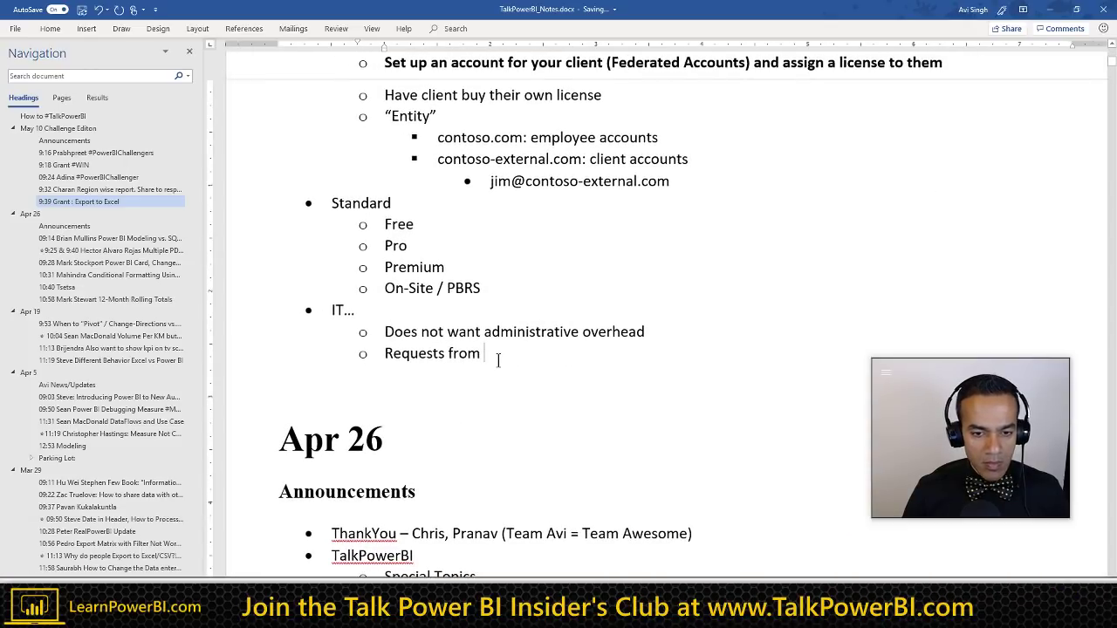
type("external ")
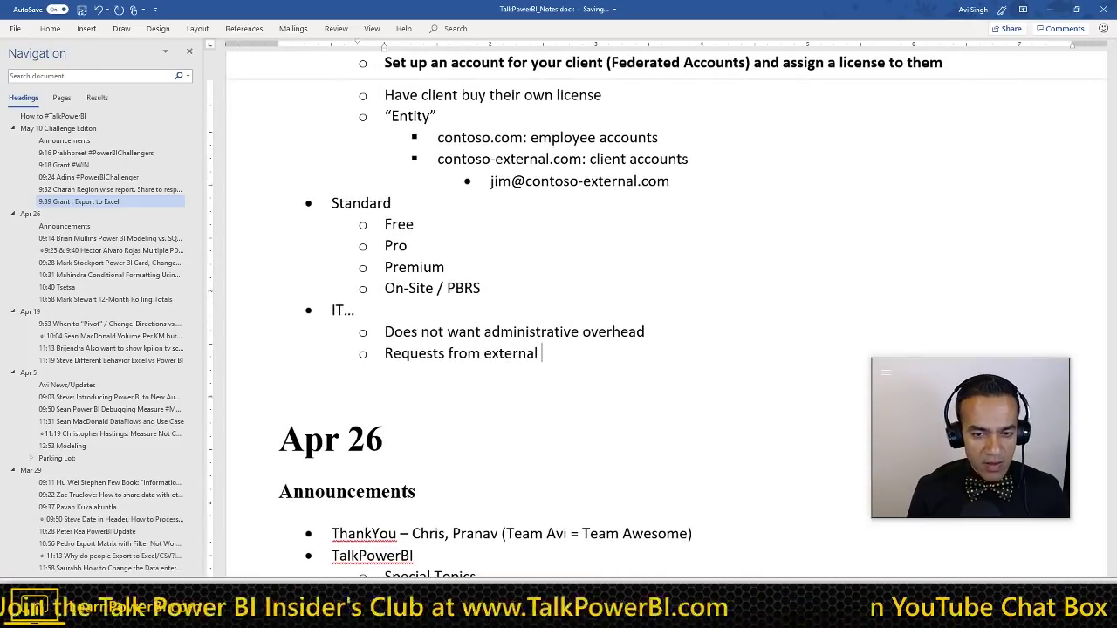
type("people")
Step: Add the sub-point 'Enthusiasm in company to leverage Power BI & show clients what we can do'
key("Return")
type("Enthu")
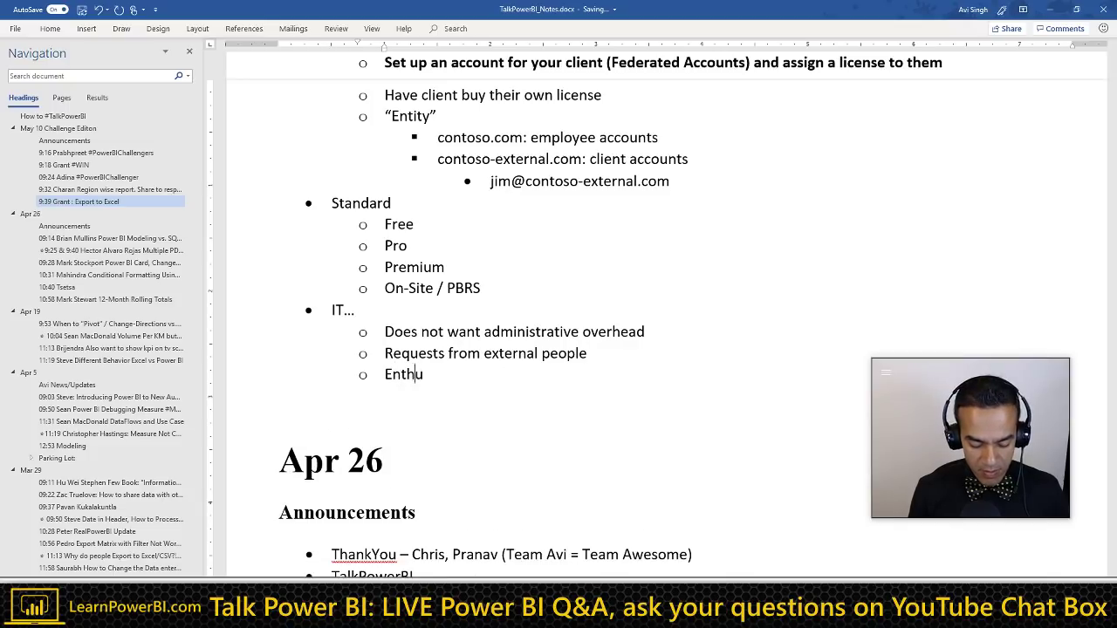
type("siasm in compa")
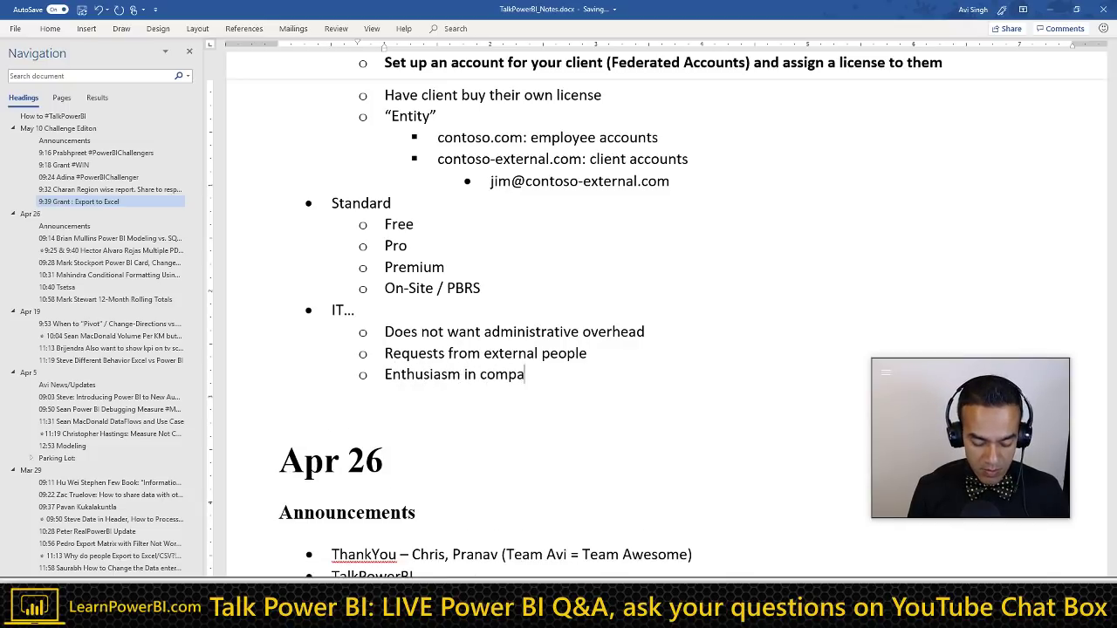
type("ny to lever")
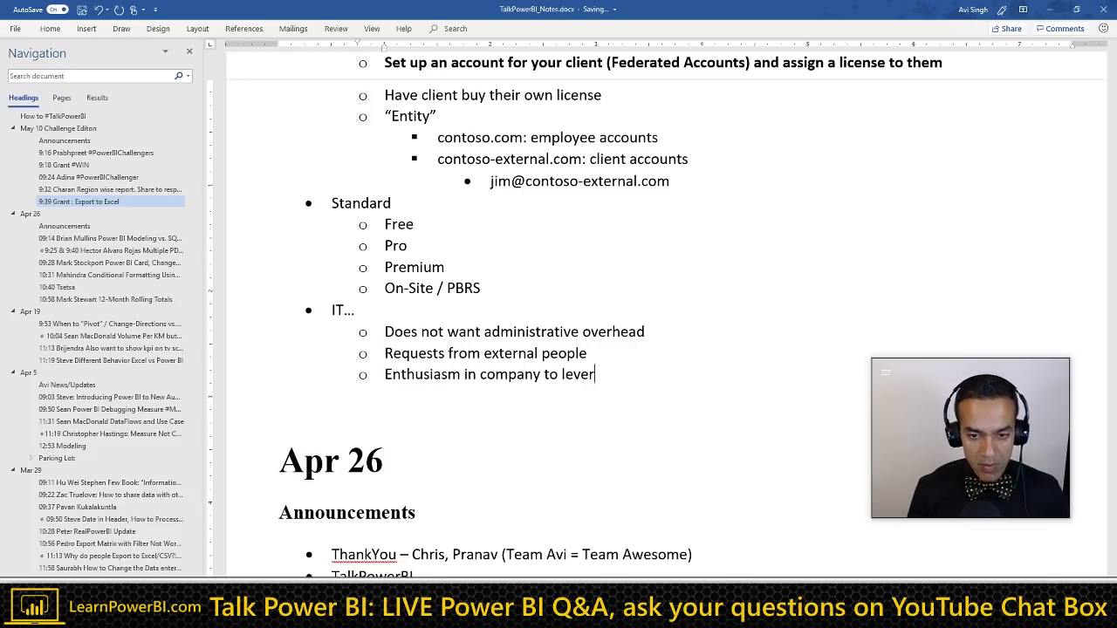
type("age Power")
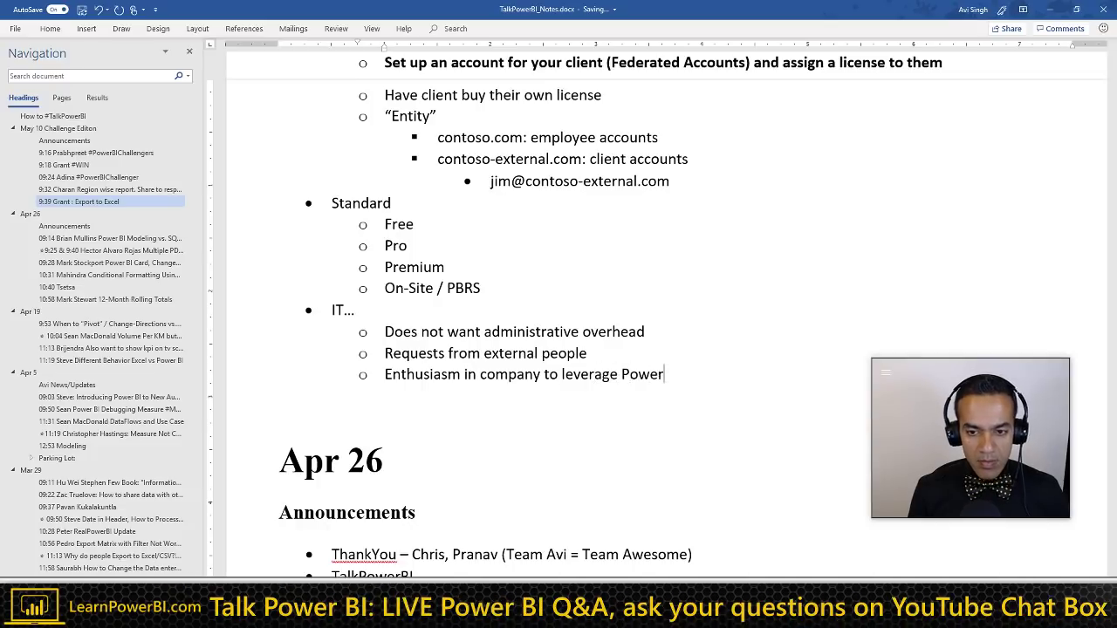
type(" BI & show ")
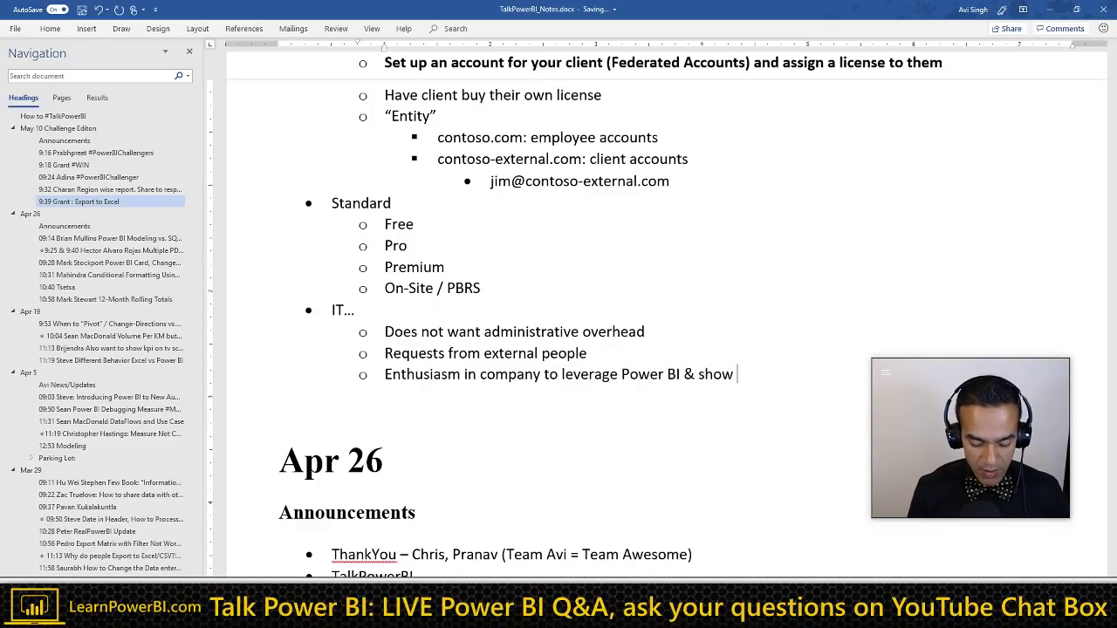
type("clients")
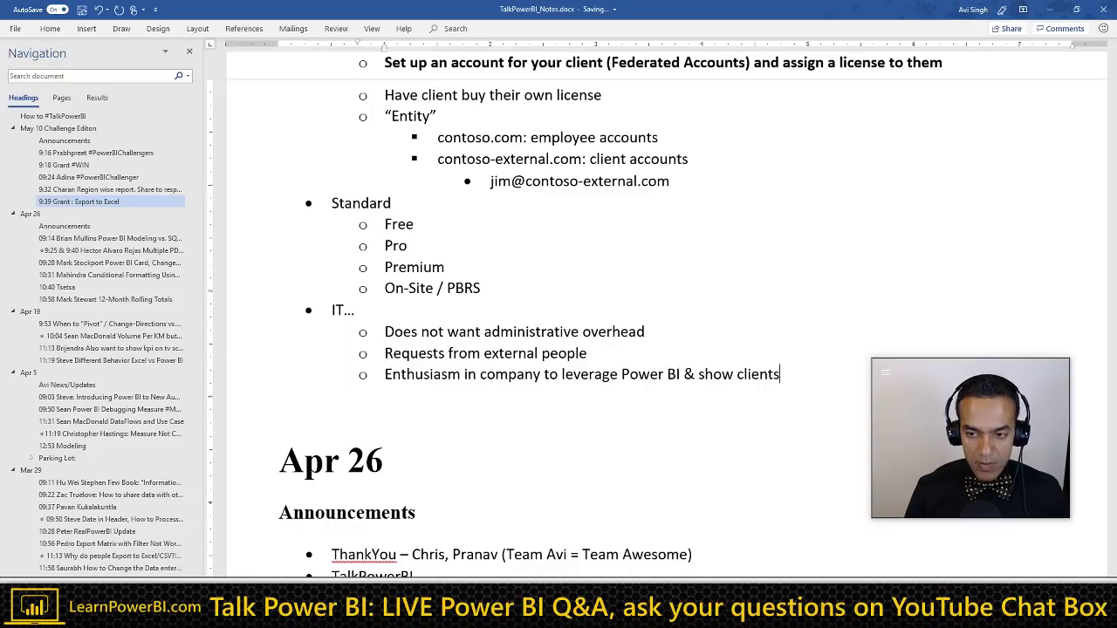
left_click_drag(932, 372, 937, 144)
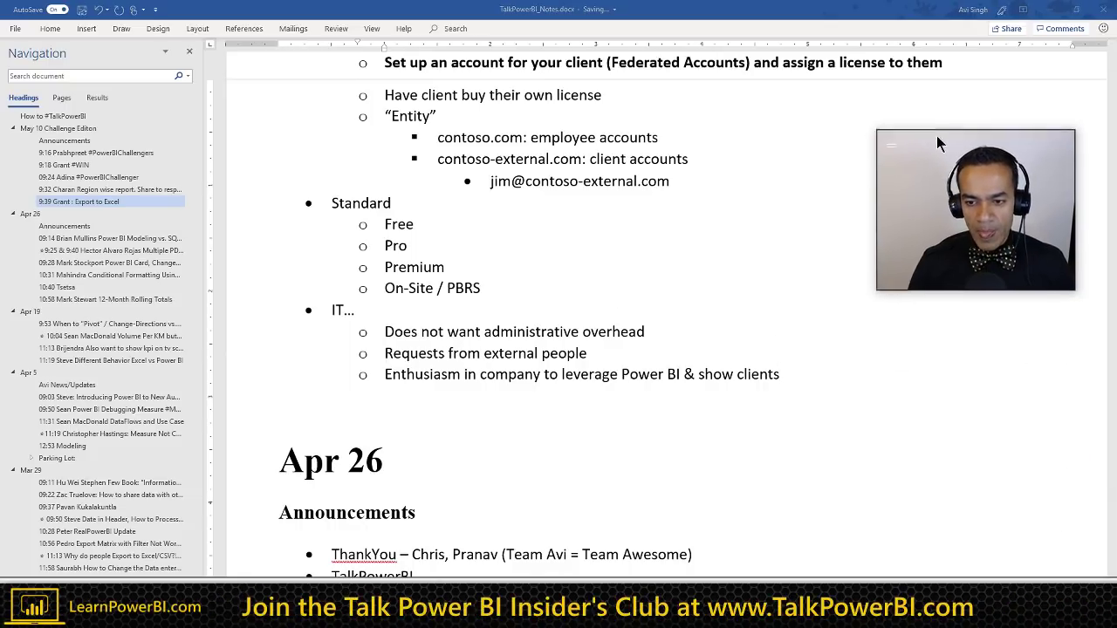
left_click(784, 372)
type("what we can do")
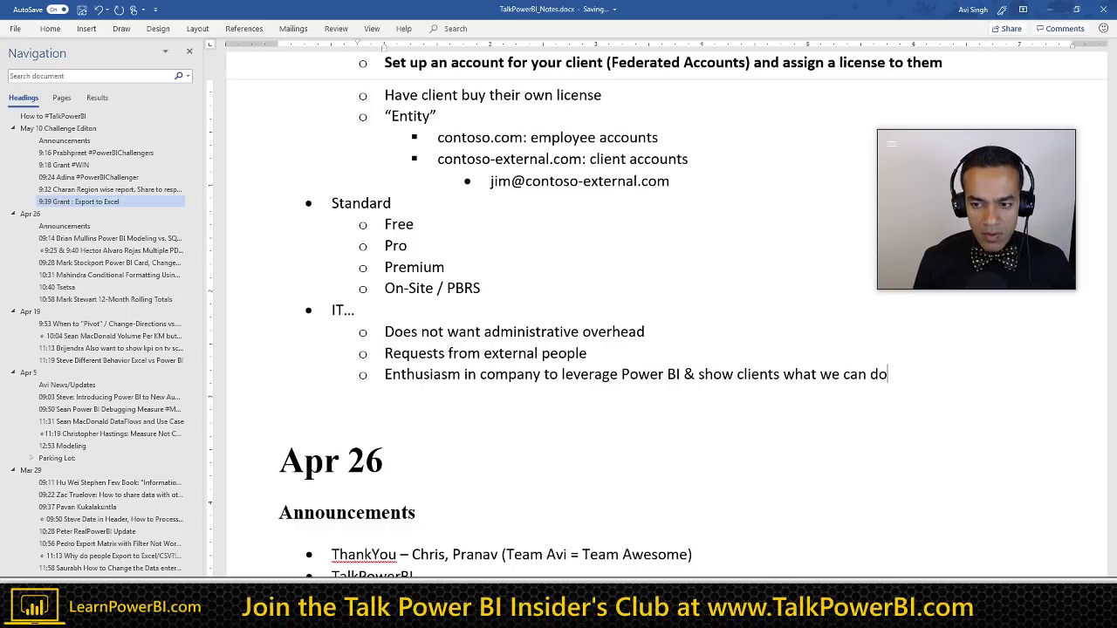
key("Return")
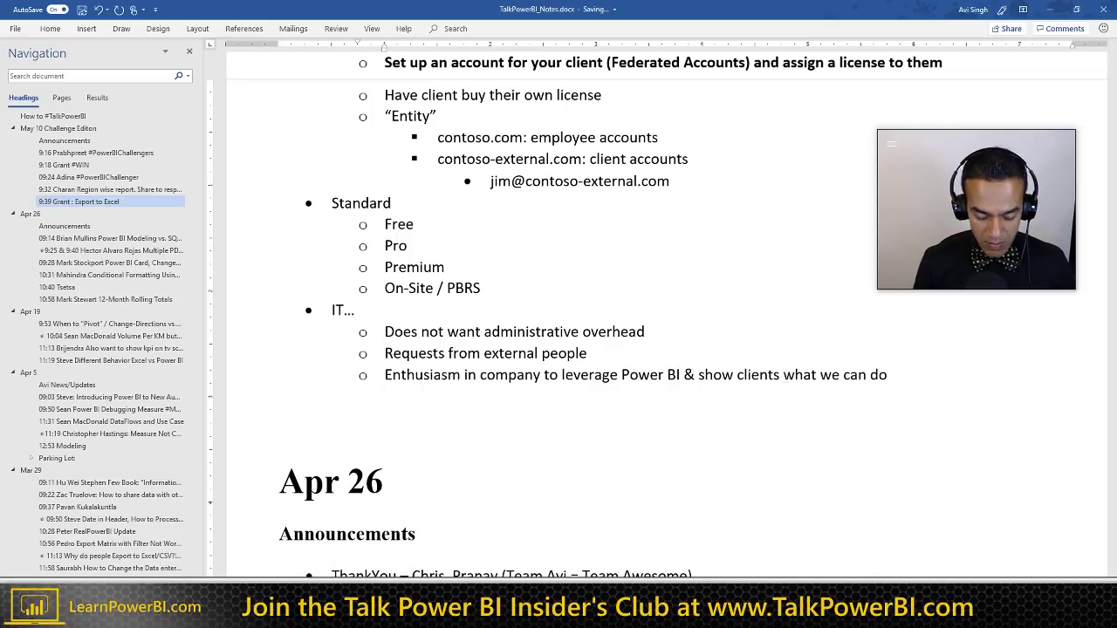
Step: Add the sub-point 'Options being used so far: Export to PowerPoint'
type("Opton")
key("BackSpace")
key("BackSpace")
type("i")
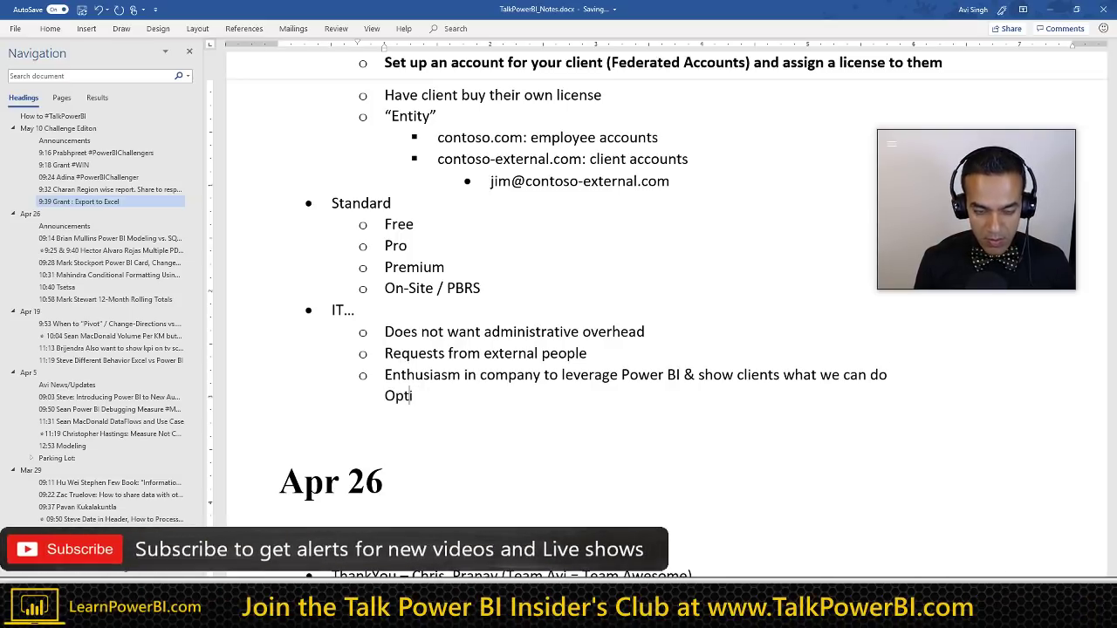
type("ons being us")
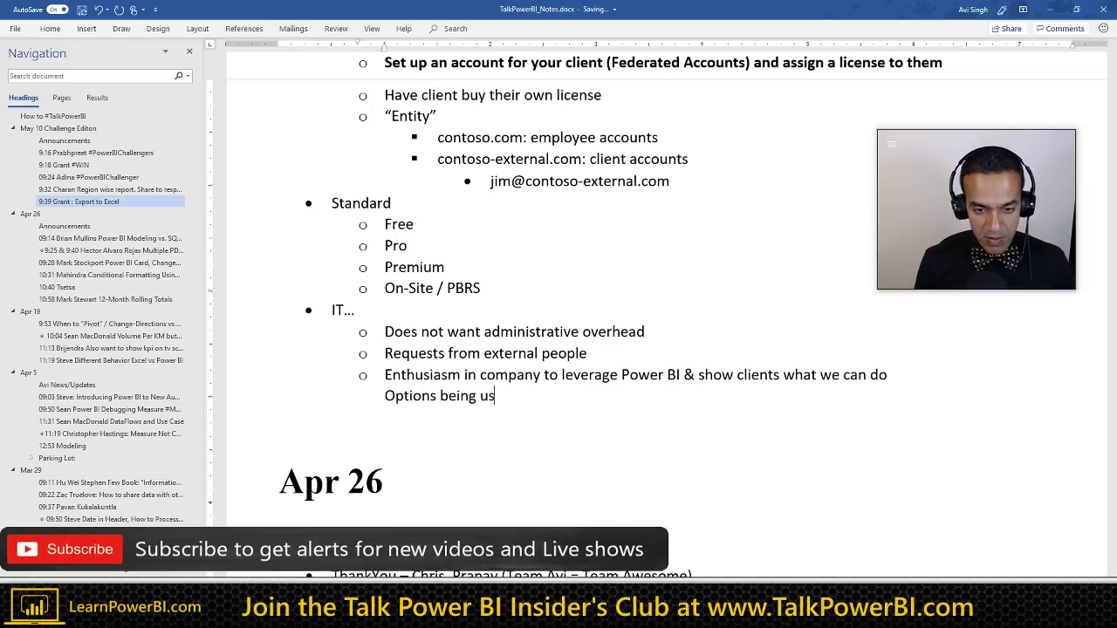
type("ed so far: ")
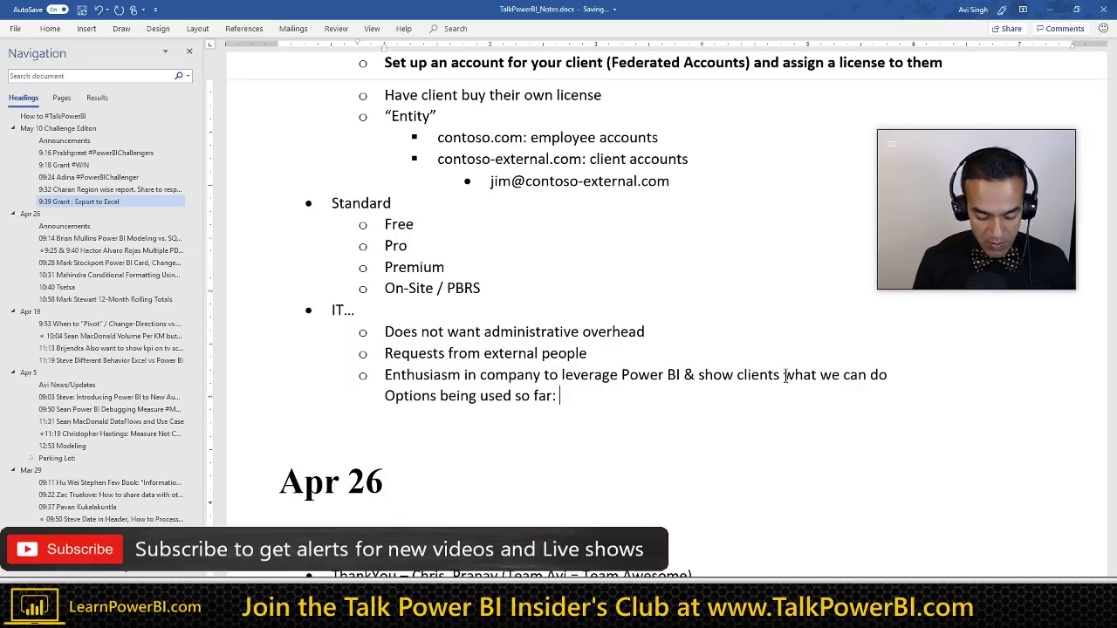
type("Export to P")
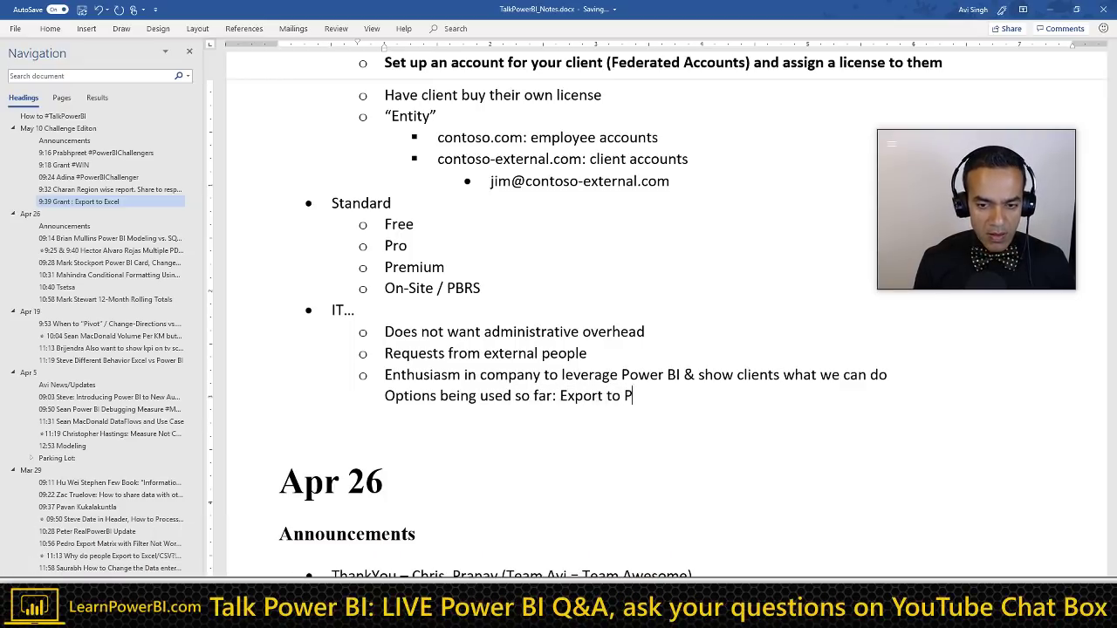
type("owerPoint")
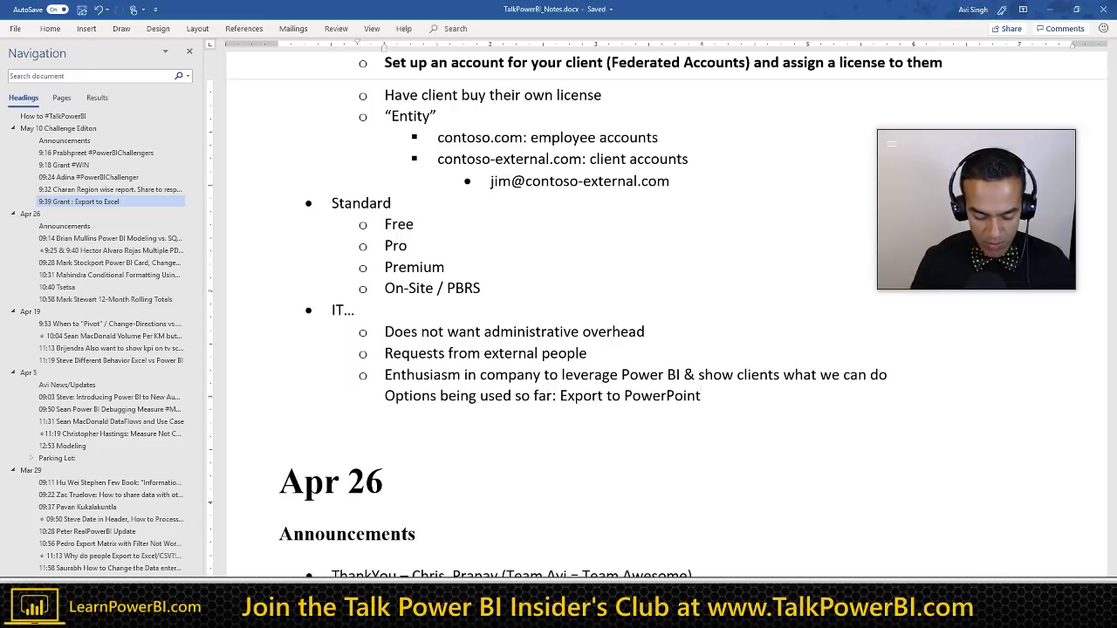
key("Return")
Step: Add 'Surprised: Sharing Invitation sent to Client' and begin a 'Question:' sub-point below it
type("Surprised")
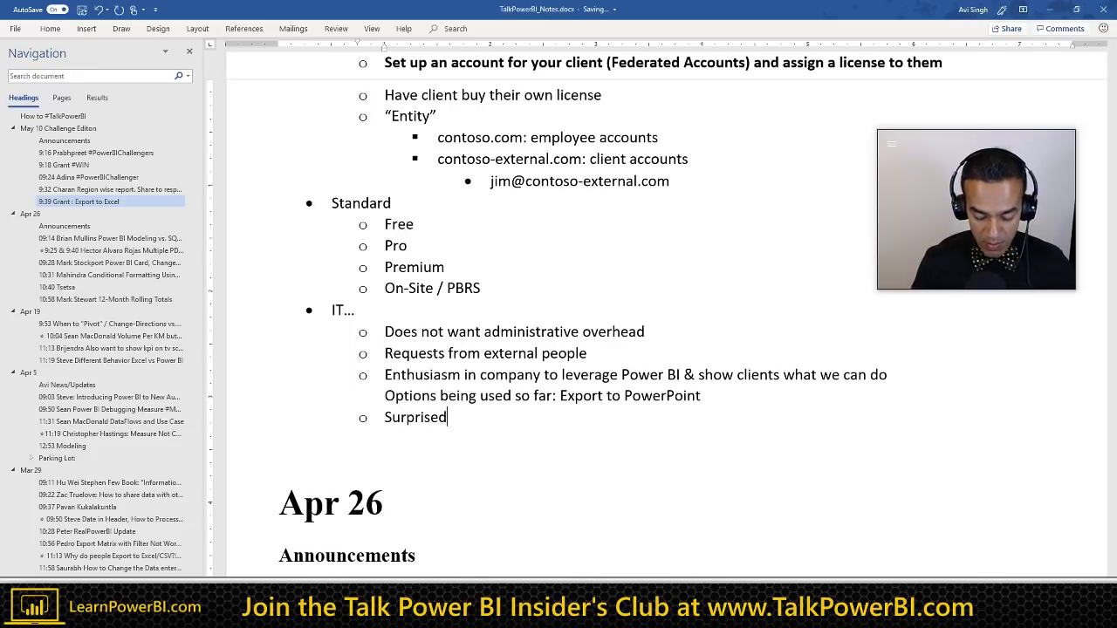
type(": Shari")
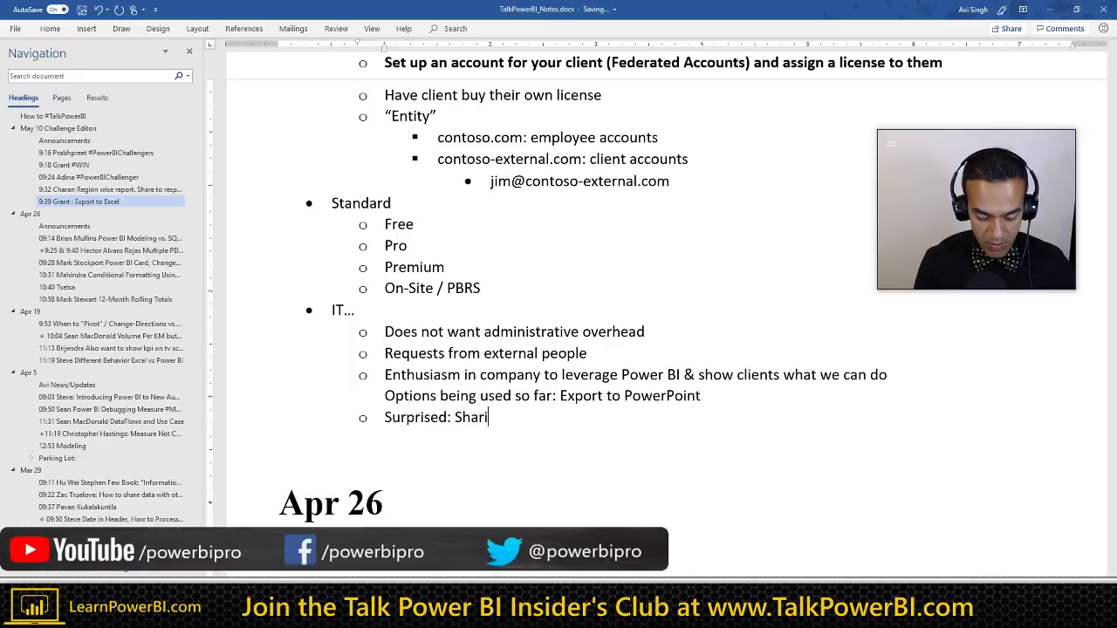
type("ng invitation")
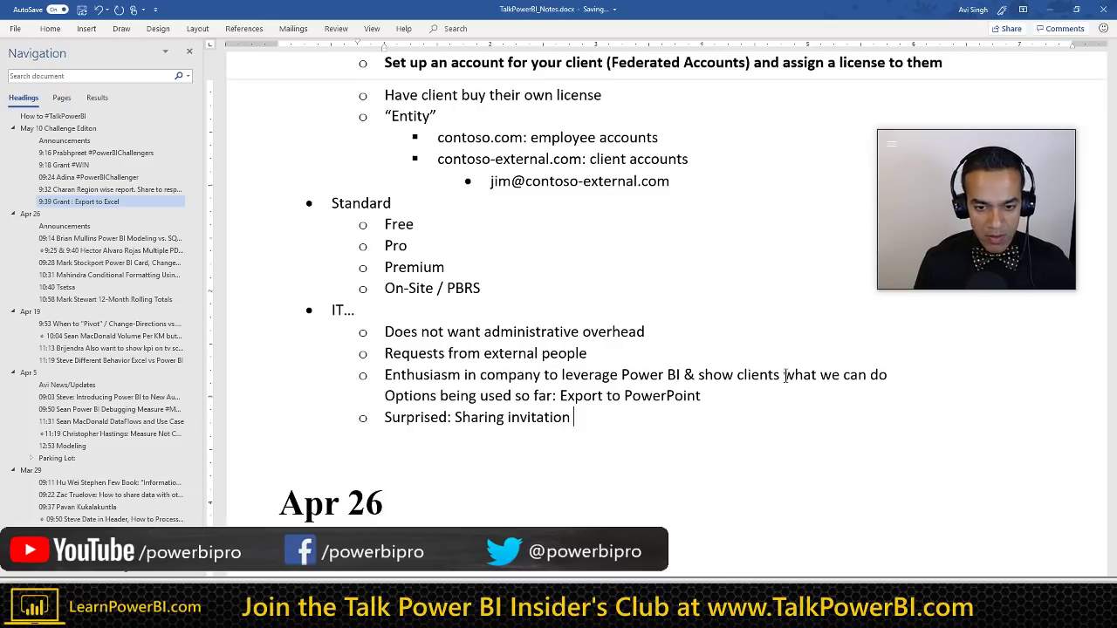
key("Delete")
type("Invitation ")
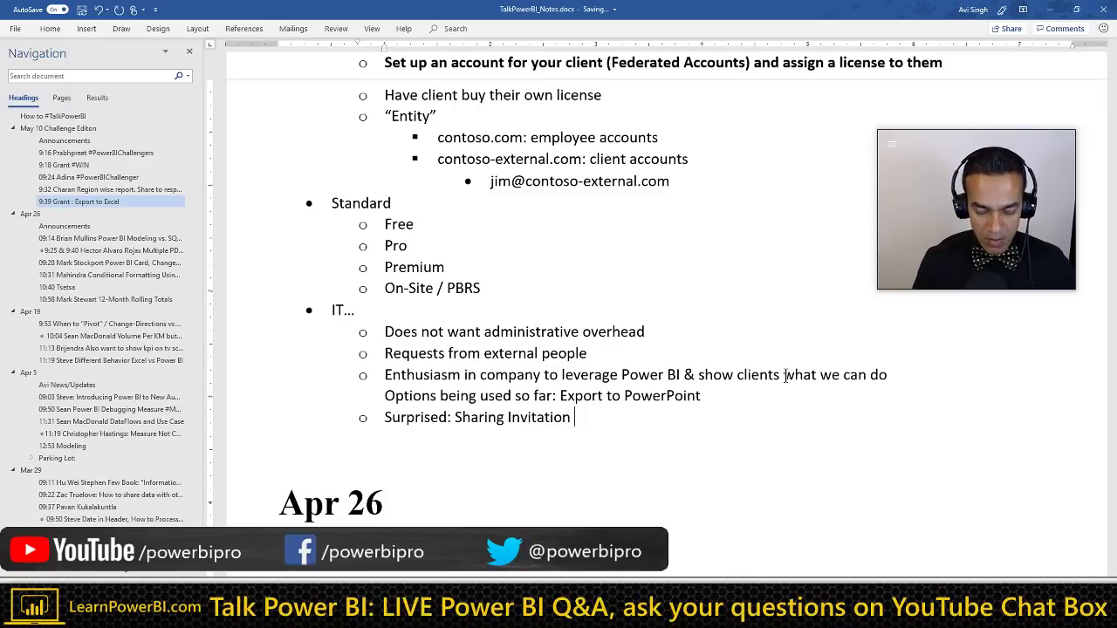
type("sent to")
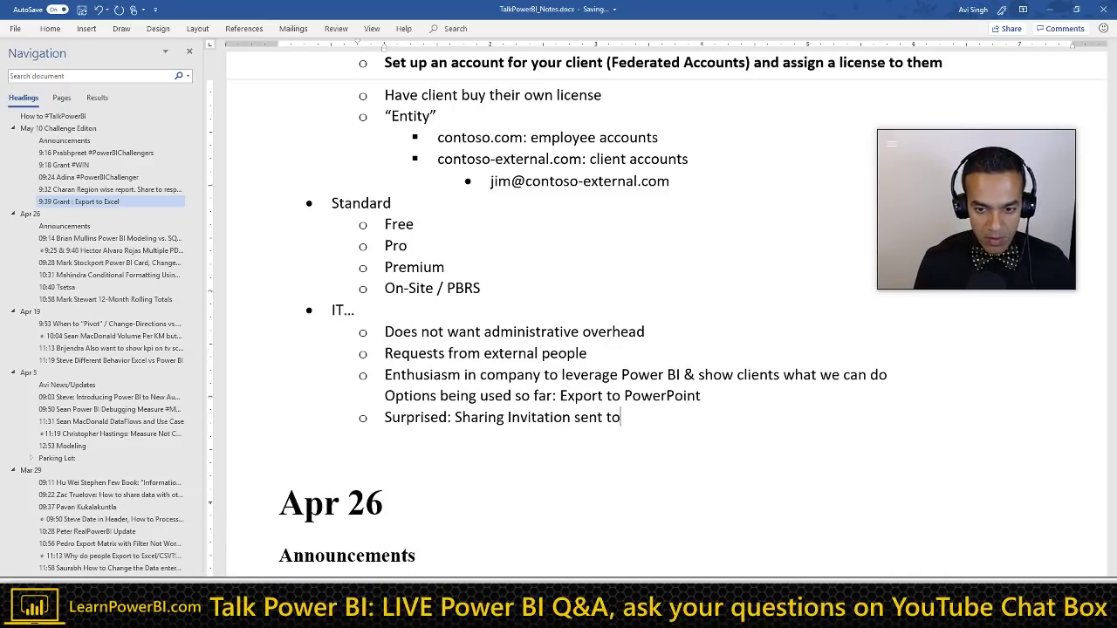
type(" Client?")
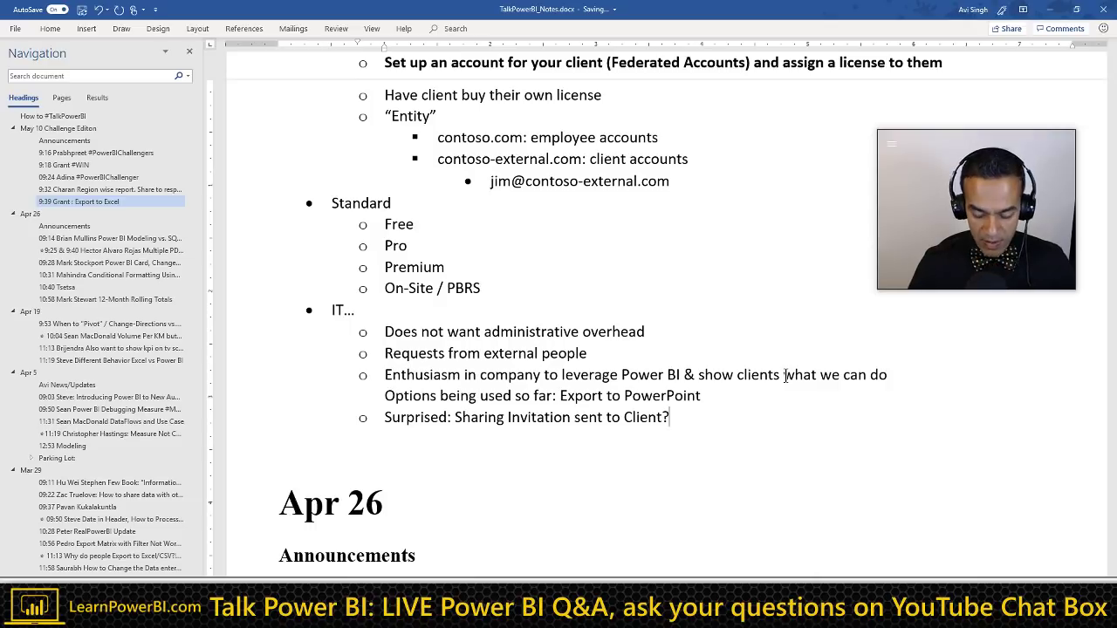
key("Return")
type("Question")
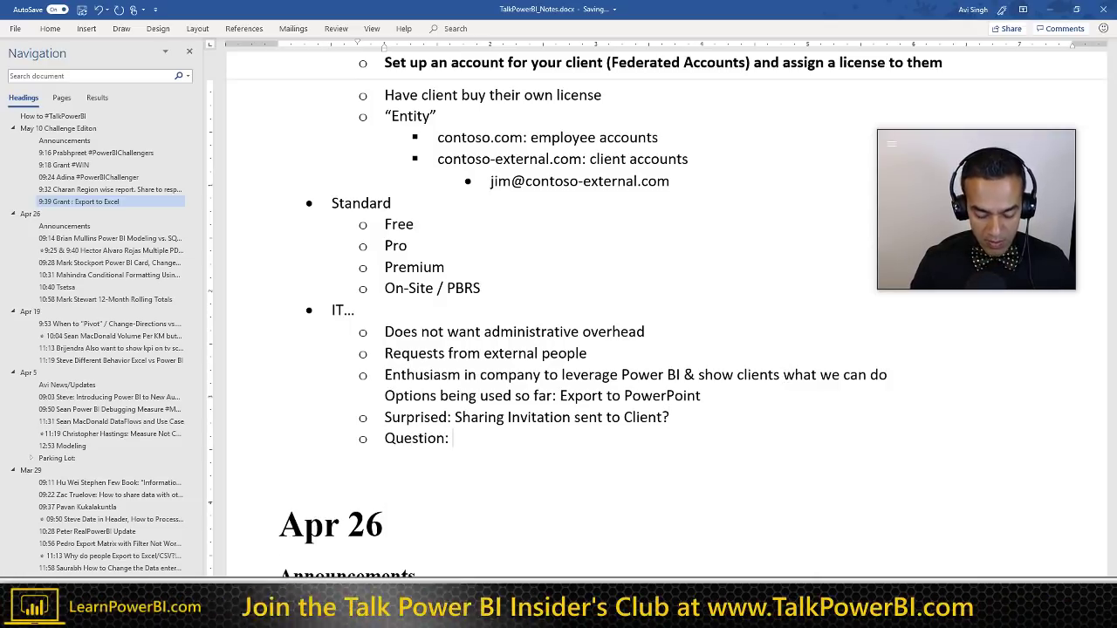
type(": Is th")
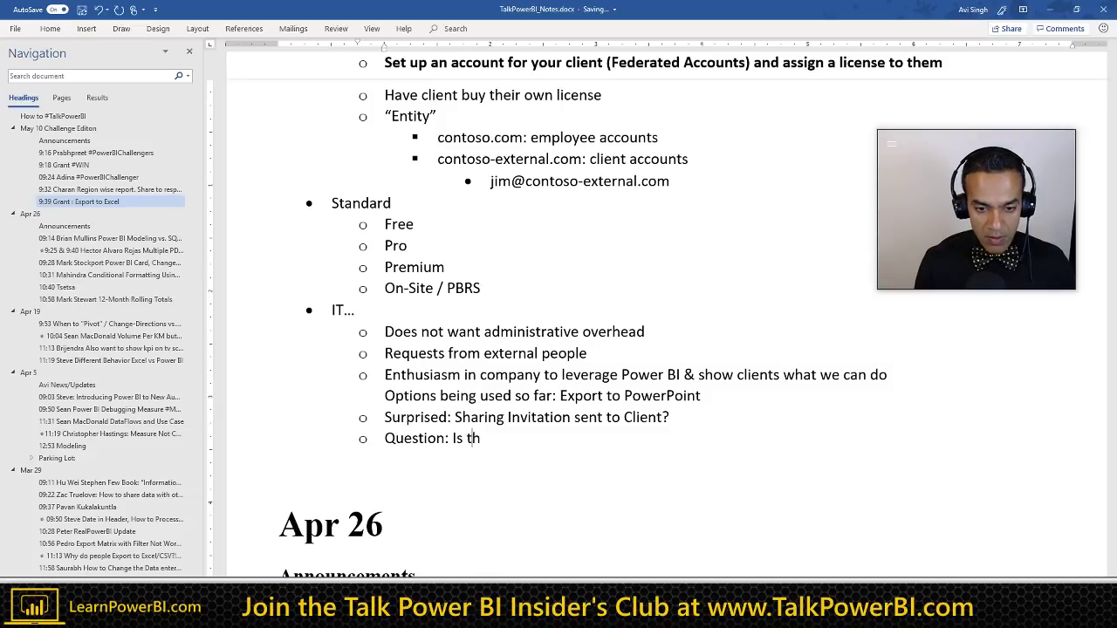
type("e client ")
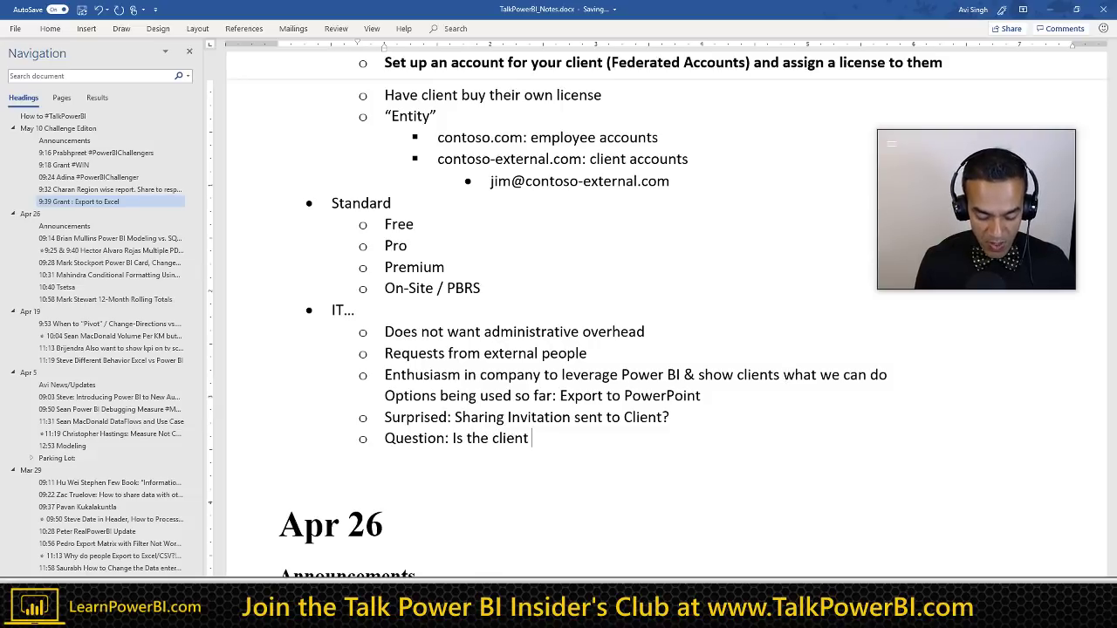
type("usng")
Step: Finish the question as 'Is the client using Office 365? (E5 subscription bundles Power BI)' and start another sub-bullet
key("BackSpace")
key("BackSpace")
type("in")
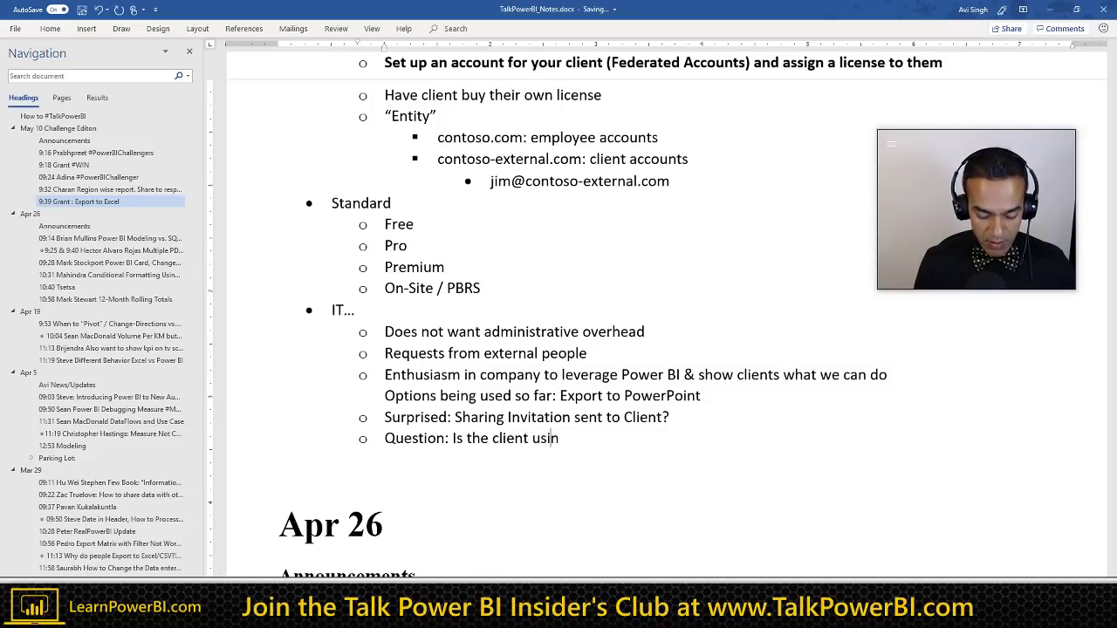
type("ng")
key("BackSpace")
key("BackSpace")
type("g")
key("BackSpace")
key("BackSpace")
key("BackSpace")
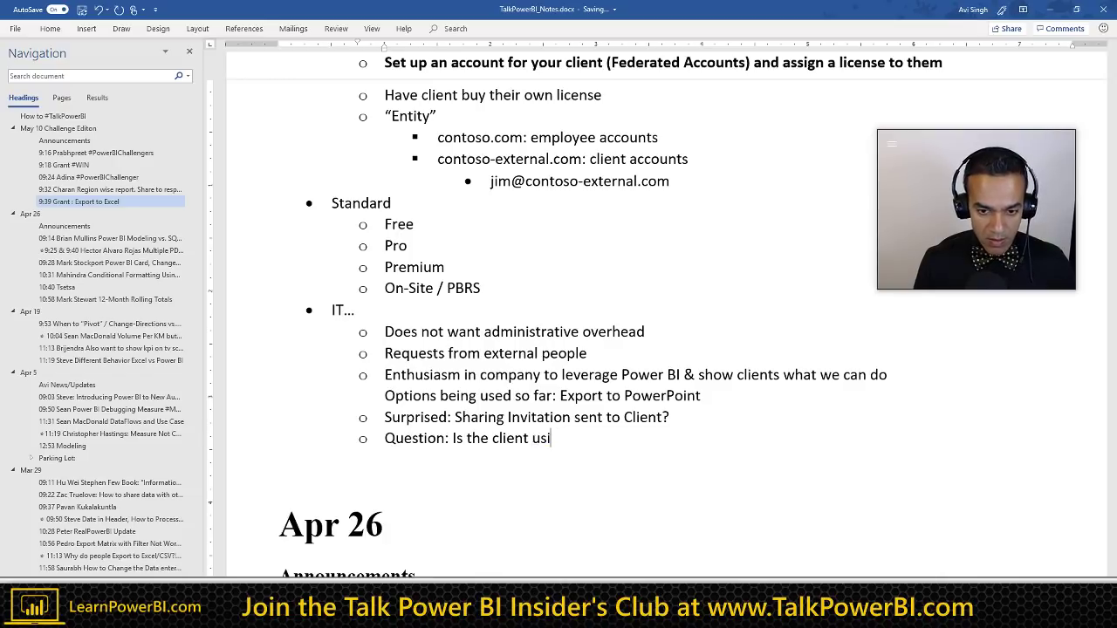
type("ing")
key("BackSpace")
type("g")
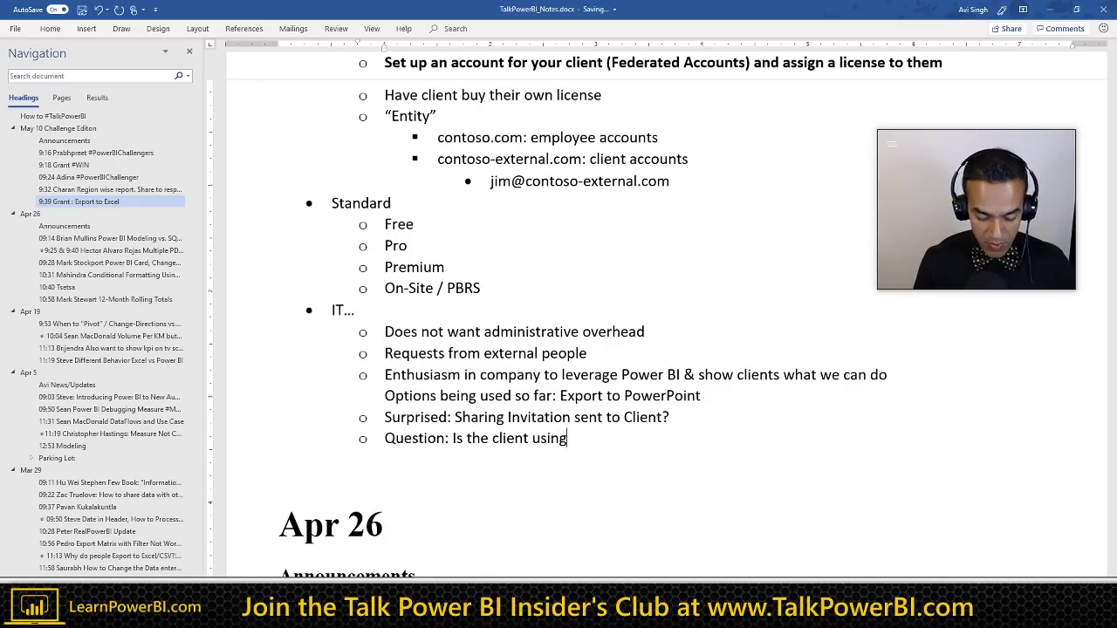
type(" Office 365? (")
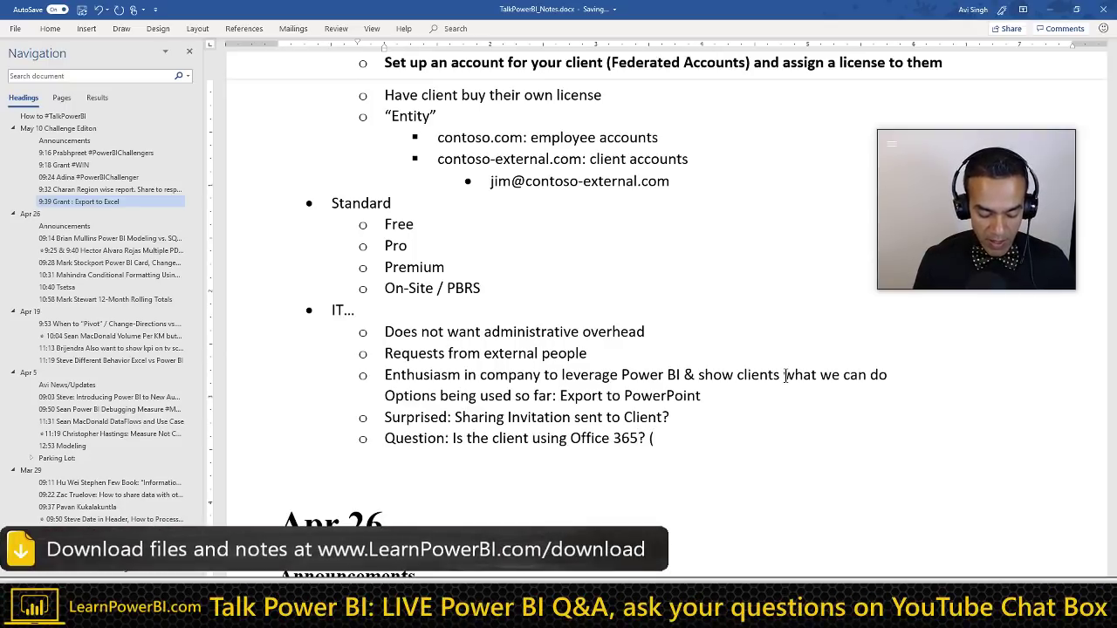
type("E5 su")
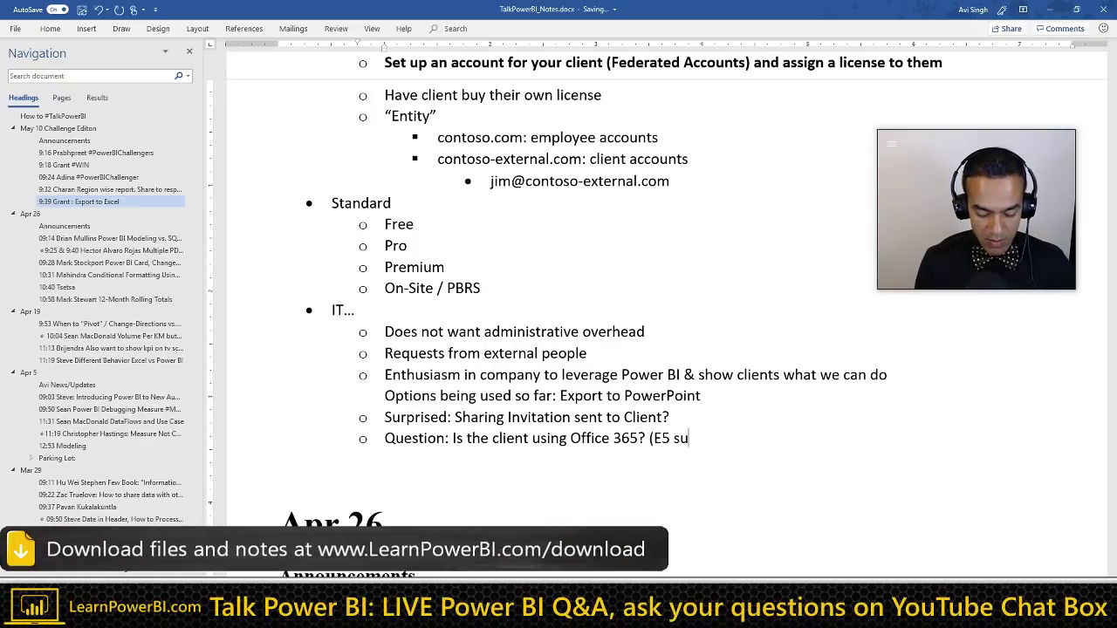
type("bscription")
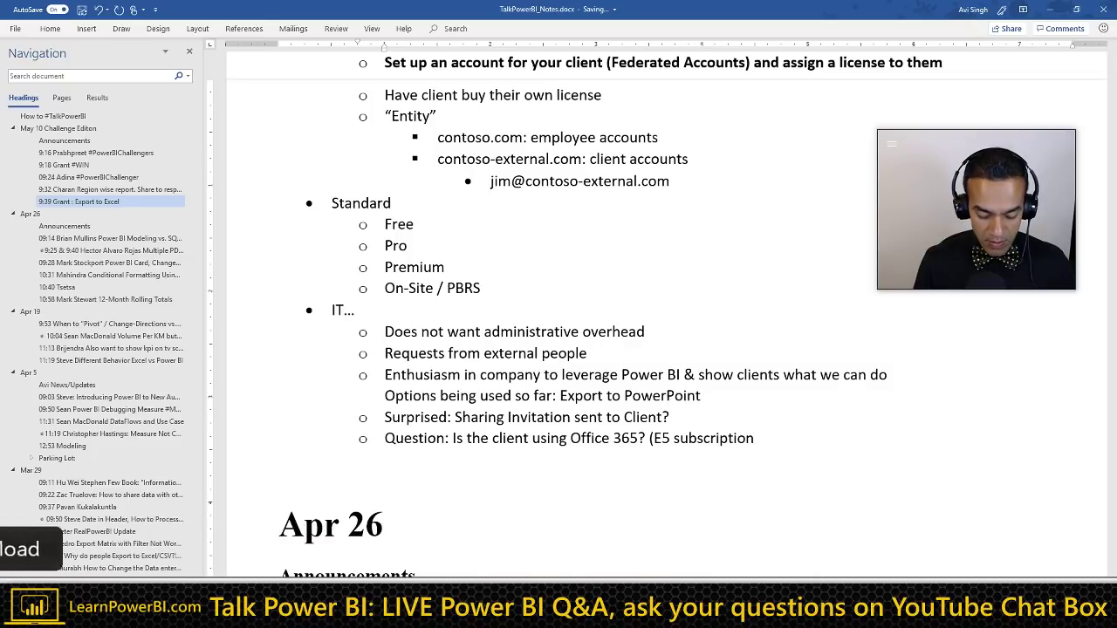
type(" bundles ")
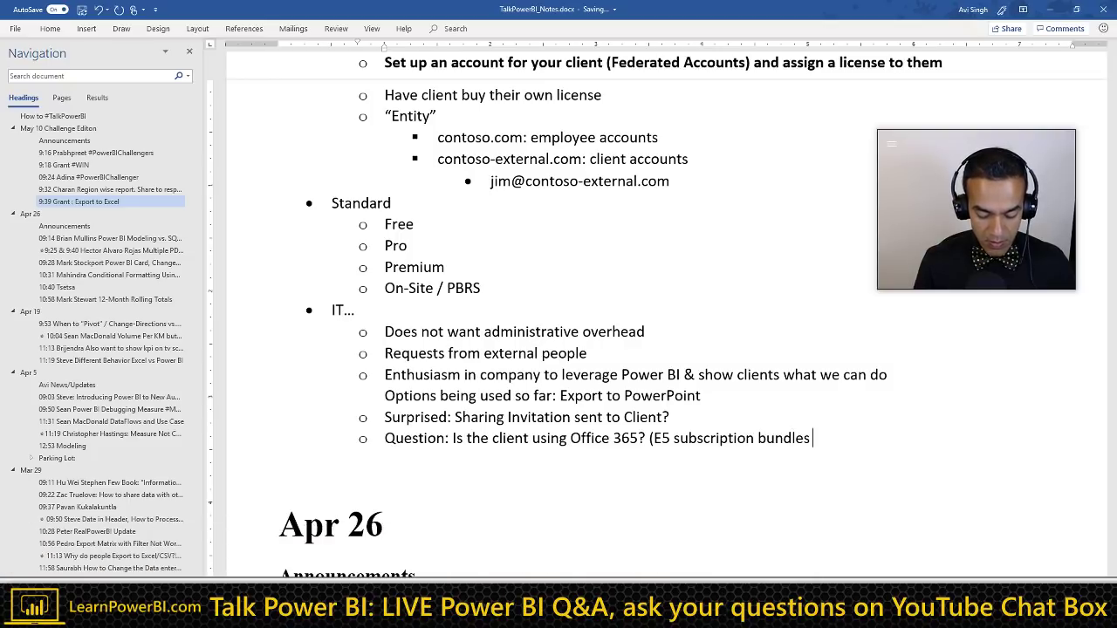
type("Power BI)")
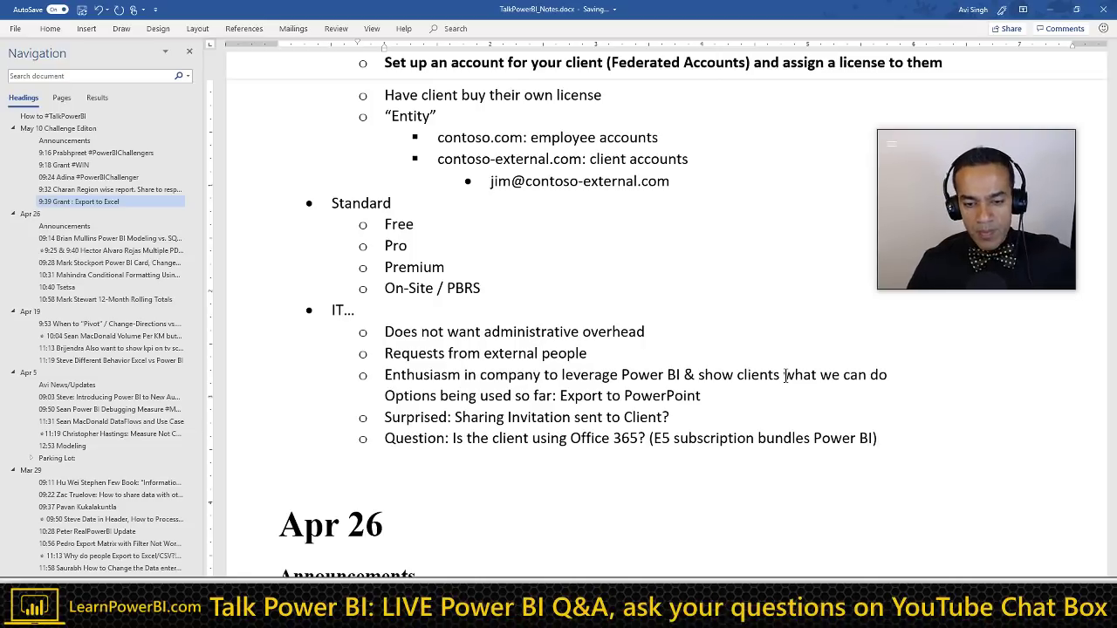
scroll(785, 375, "down", 2)
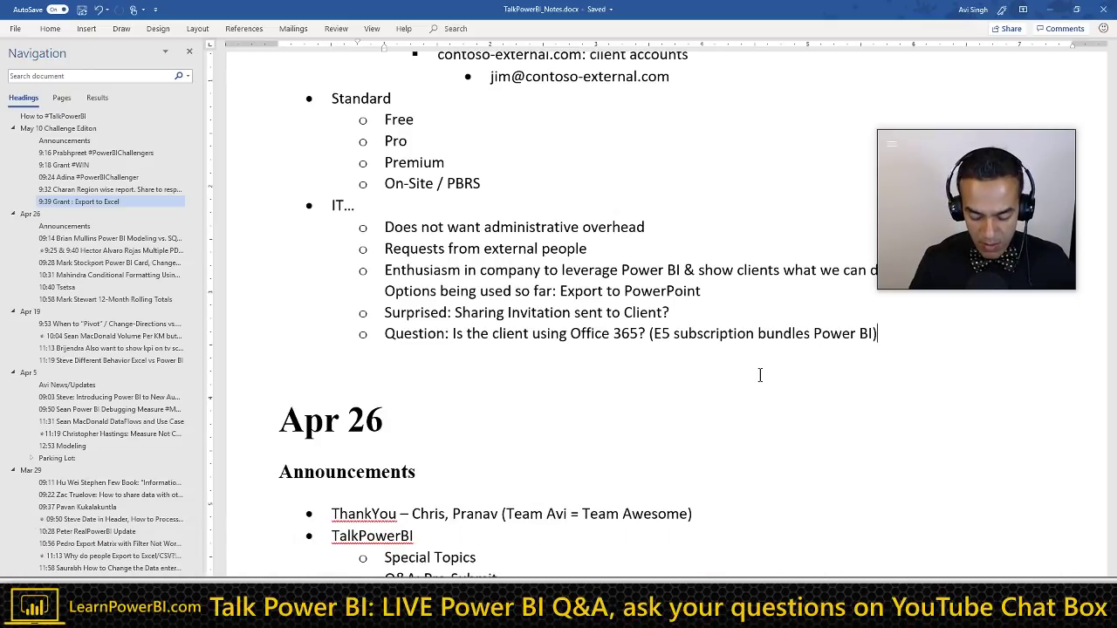
key("Return")
Step: Add the 'Pricing , not always a concern?' sub-point, then start an empty top-level bullet below
type("P")
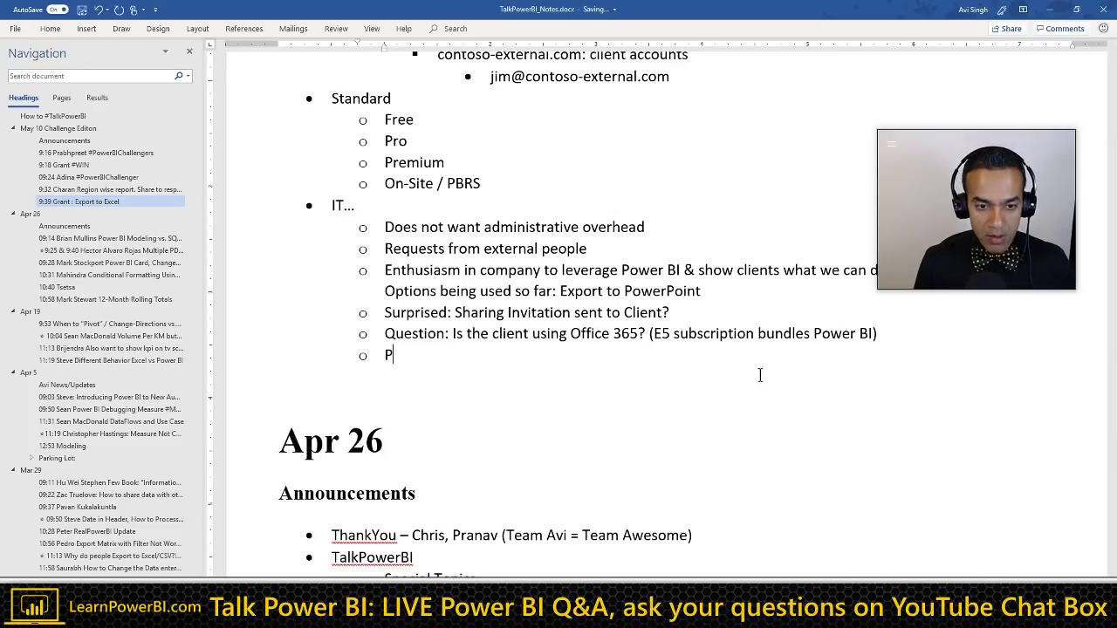
type("ricing ,")
type("not always a ")
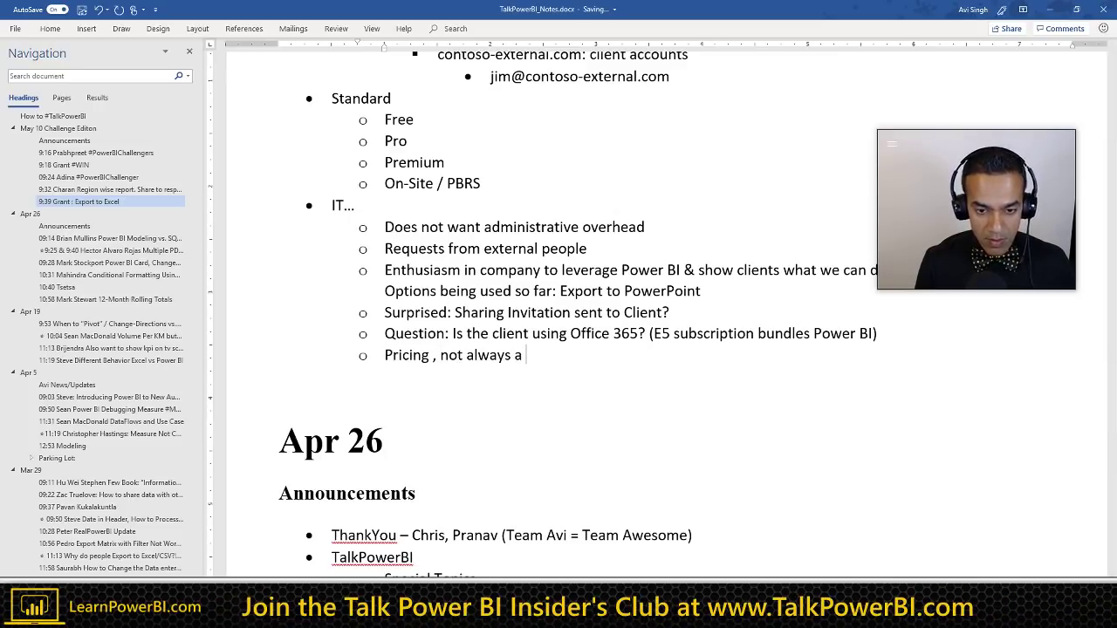
type("concern?")
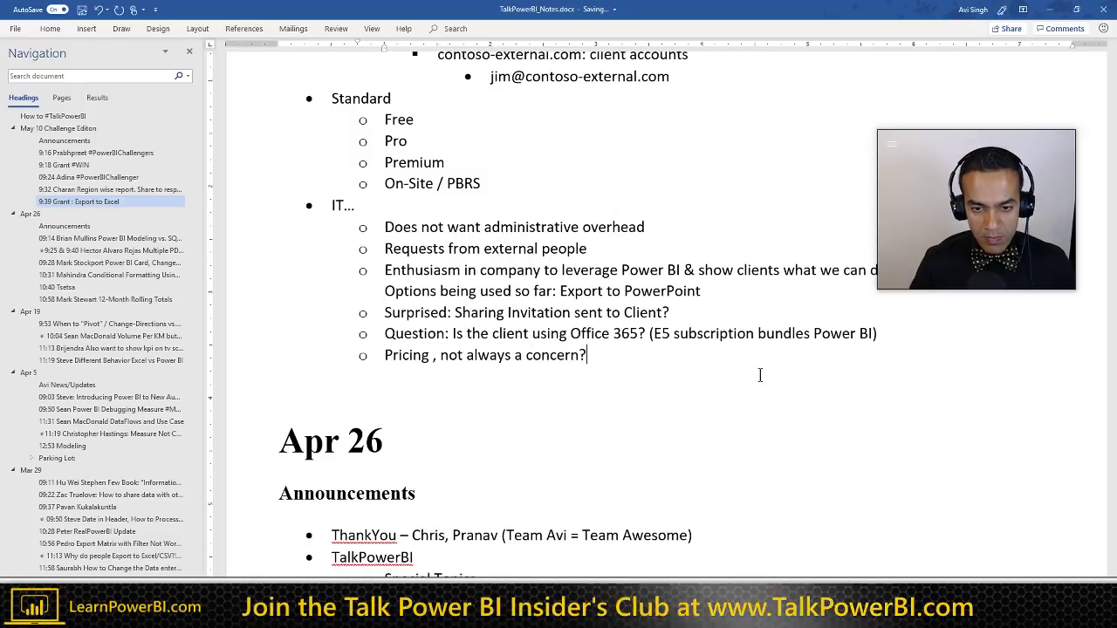
left_click(491, 183)
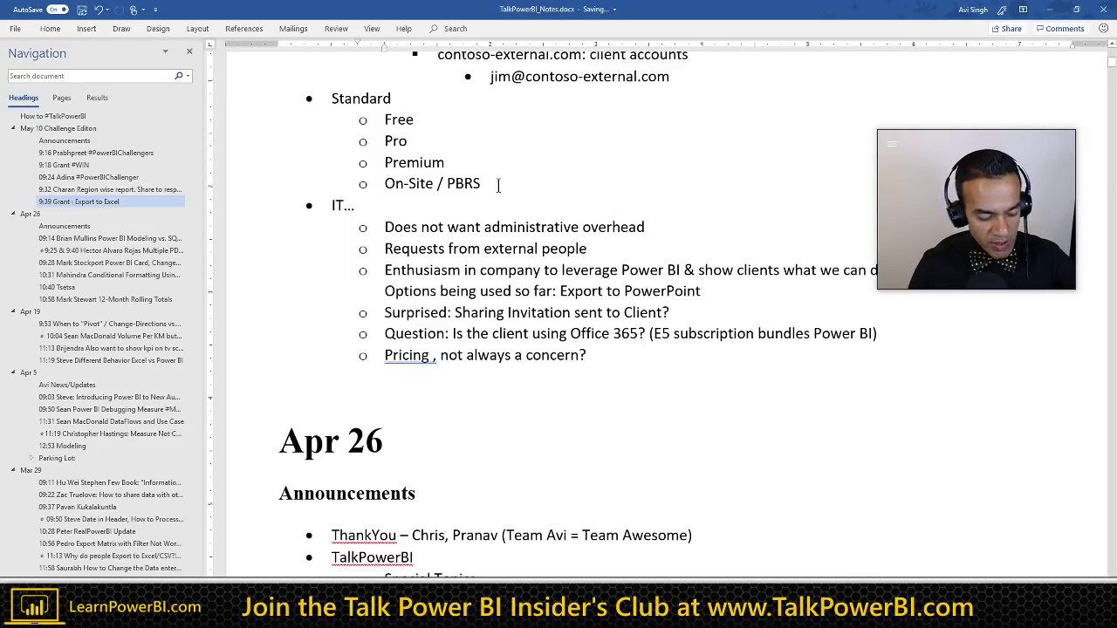
left_click(591, 355)
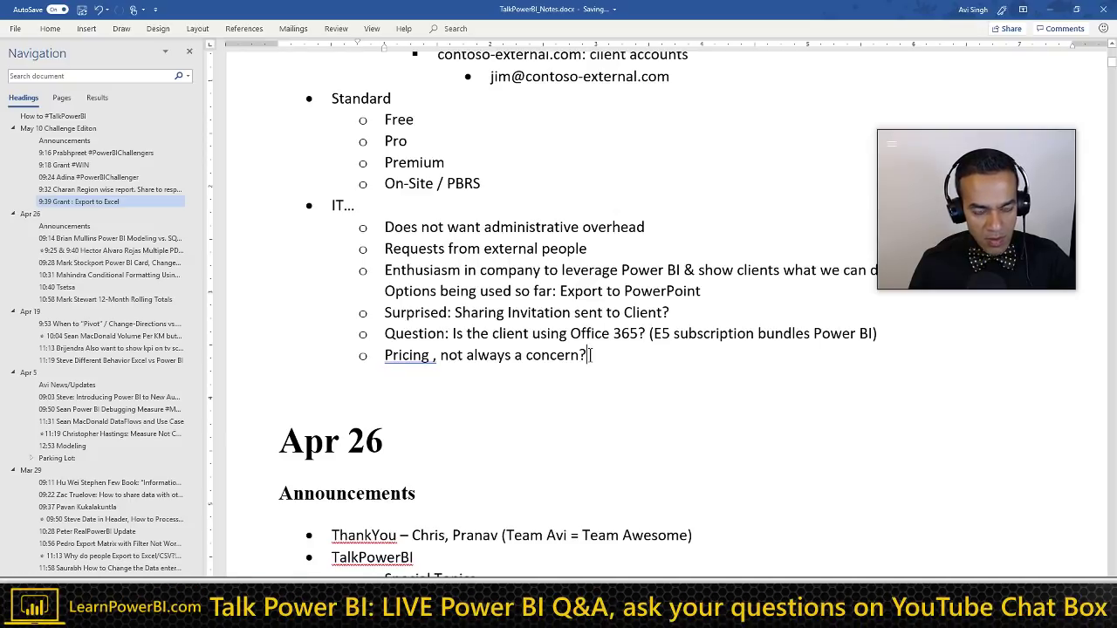
key("Return")
key("shift+Tab")
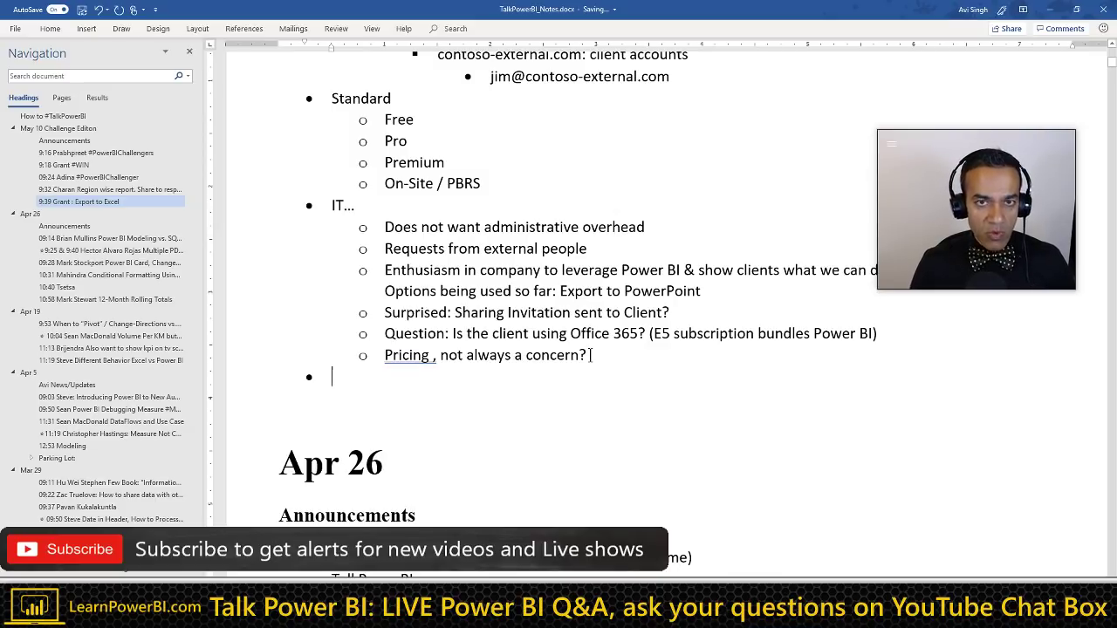
Step: Add a 'Total Employees: 1000' bullet with an indented sub-bullet under it
type("To")
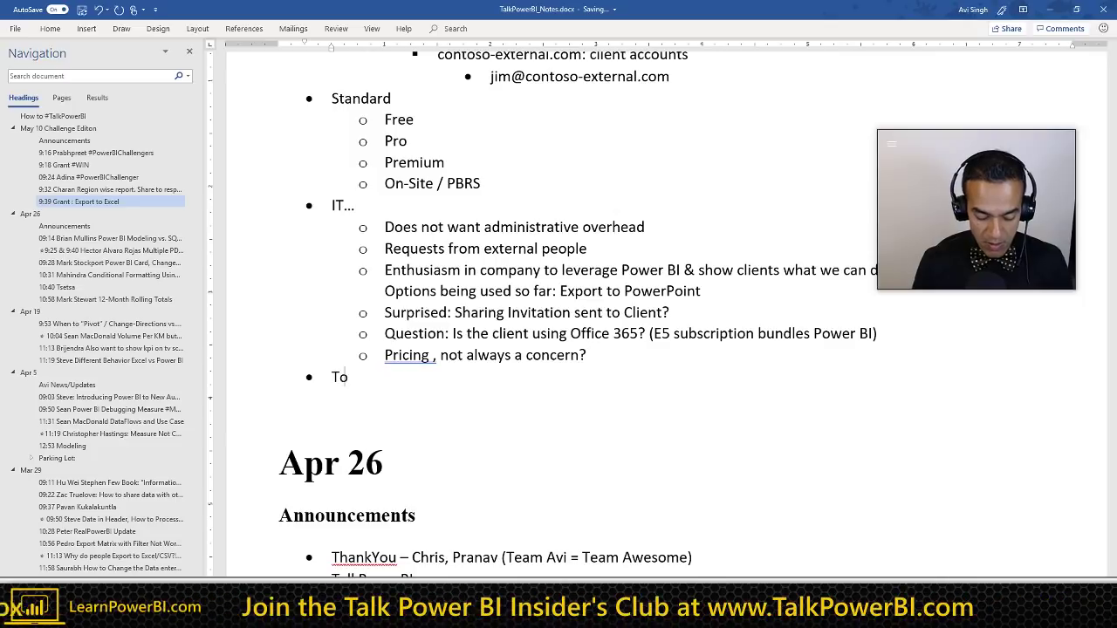
type("tal Emplo")
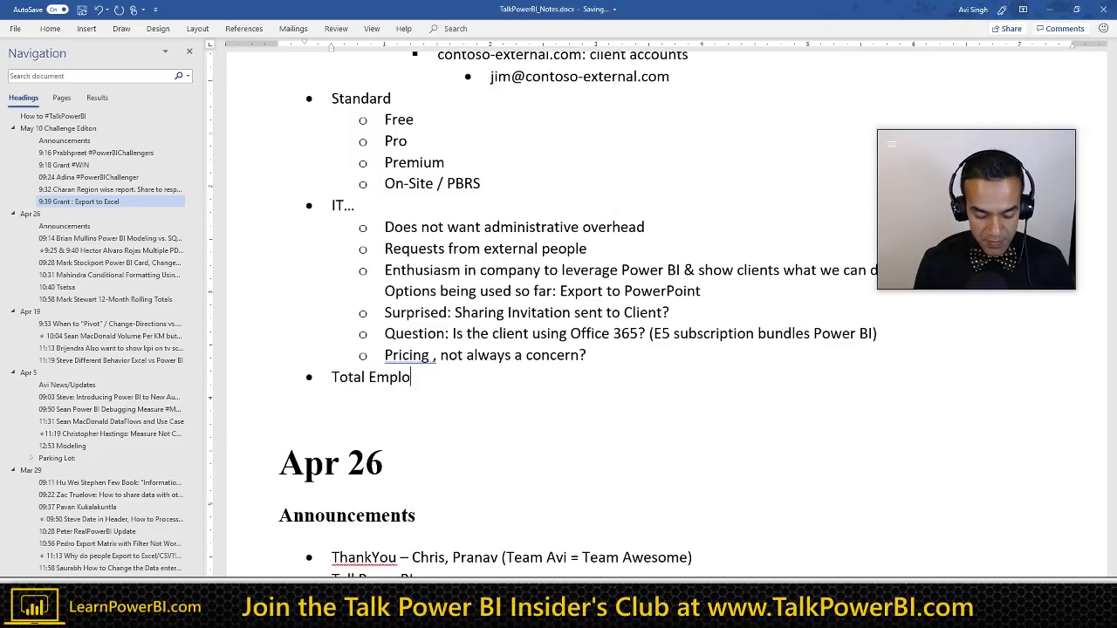
type("yees: 1000")
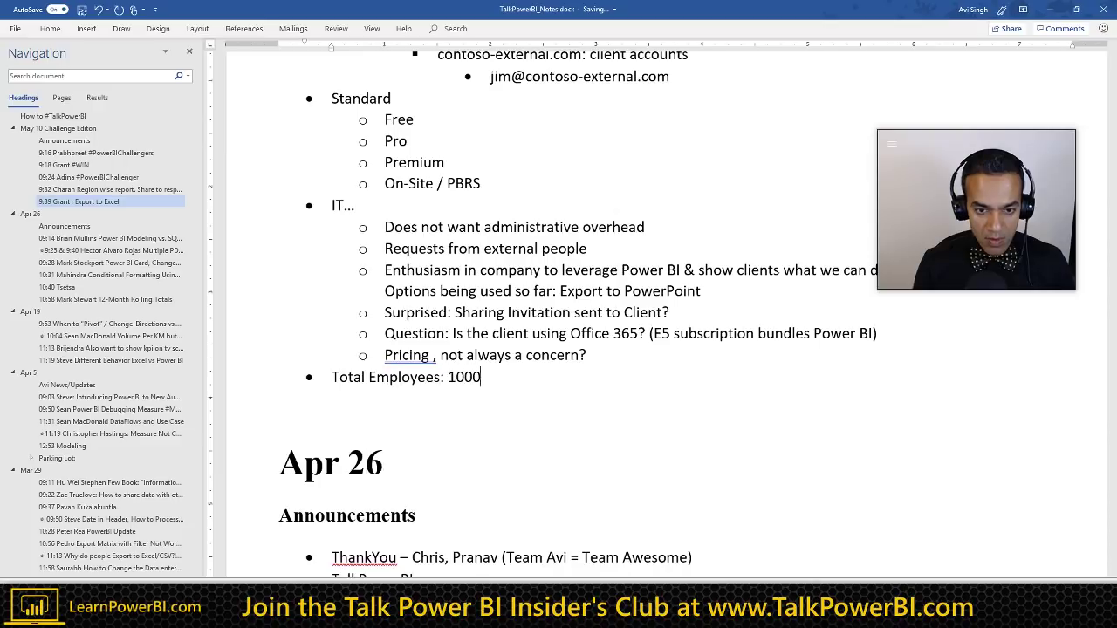
key("Return")
key("Tab")
Step: Replace the draft 'Right now 20 people' with 'Office 365 E5' and open another sub-bullet
type("Ri")
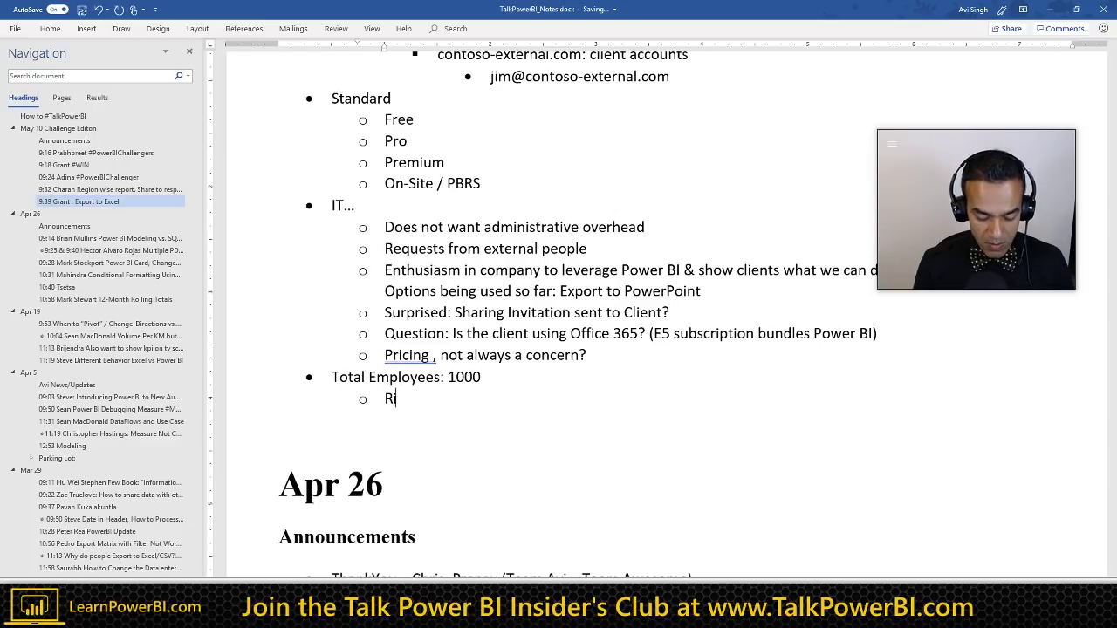
type("ght now 20 people")
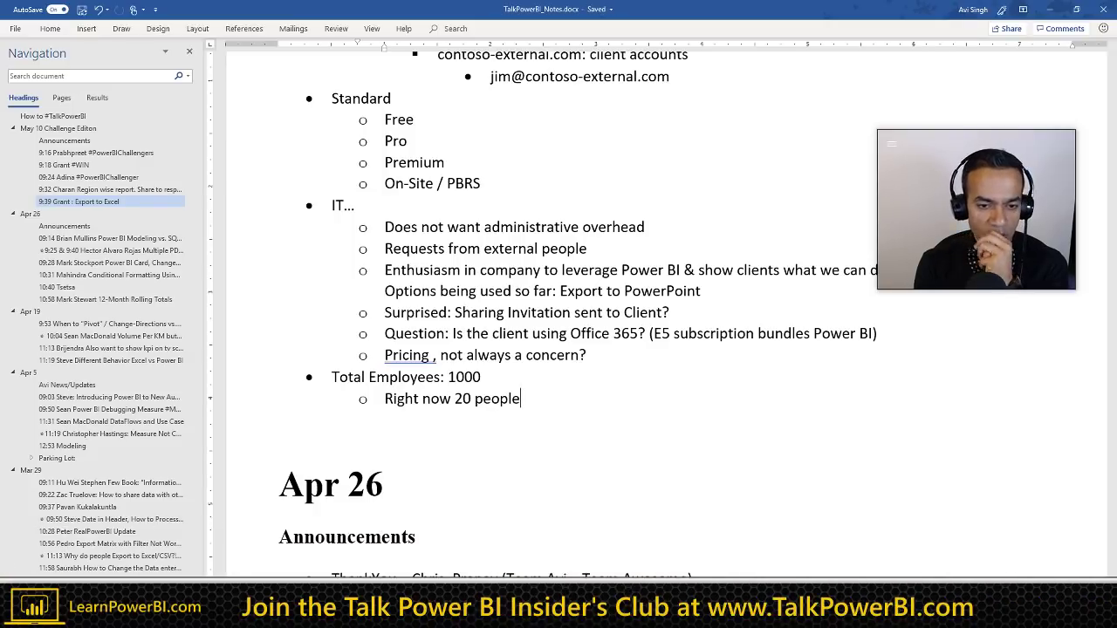
key("shift+Home")
key("BackSpace")
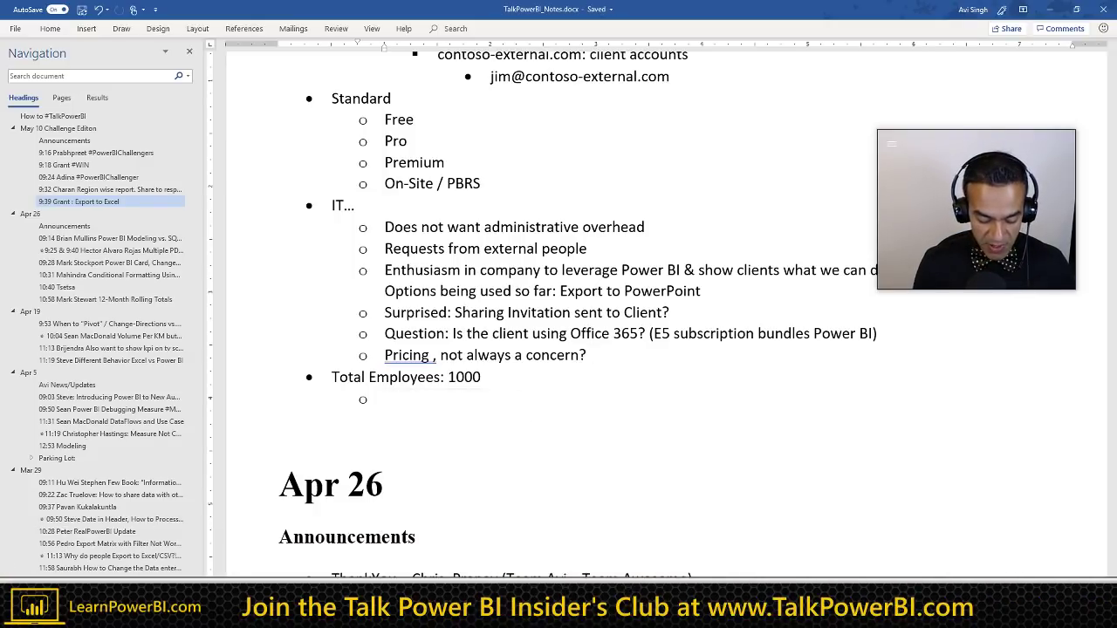
type("Office 365 ")
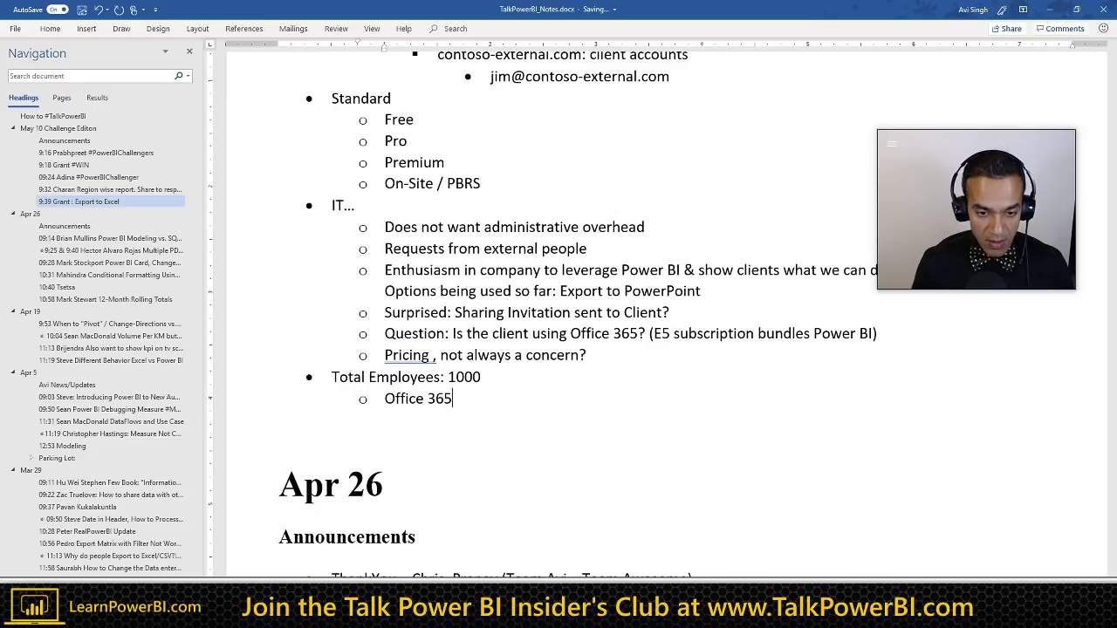
type("E5")
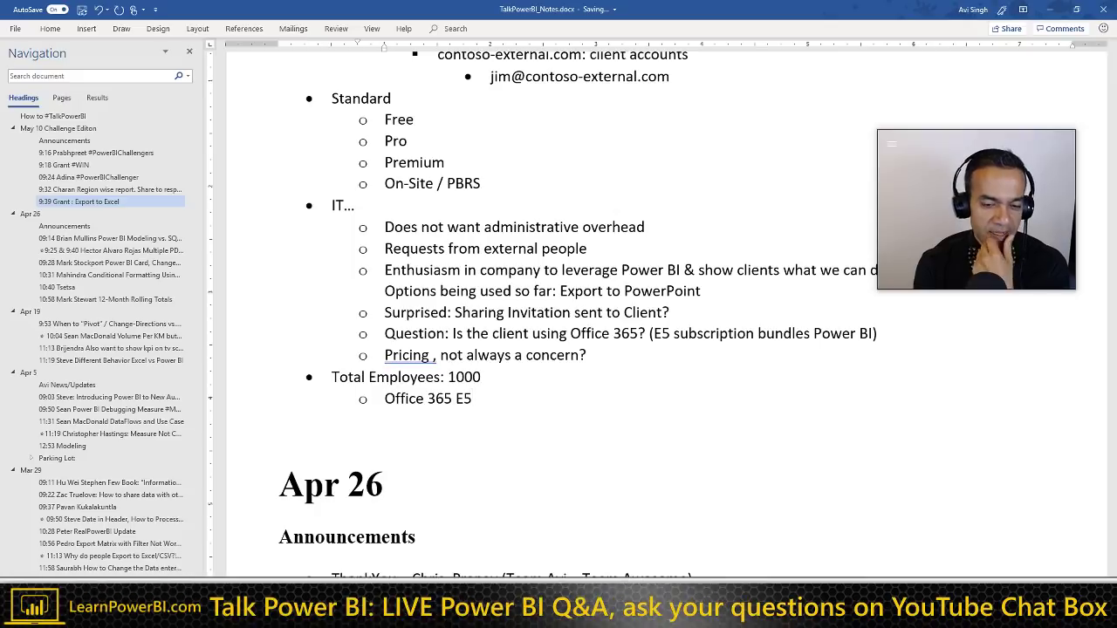
triple_click(477, 399)
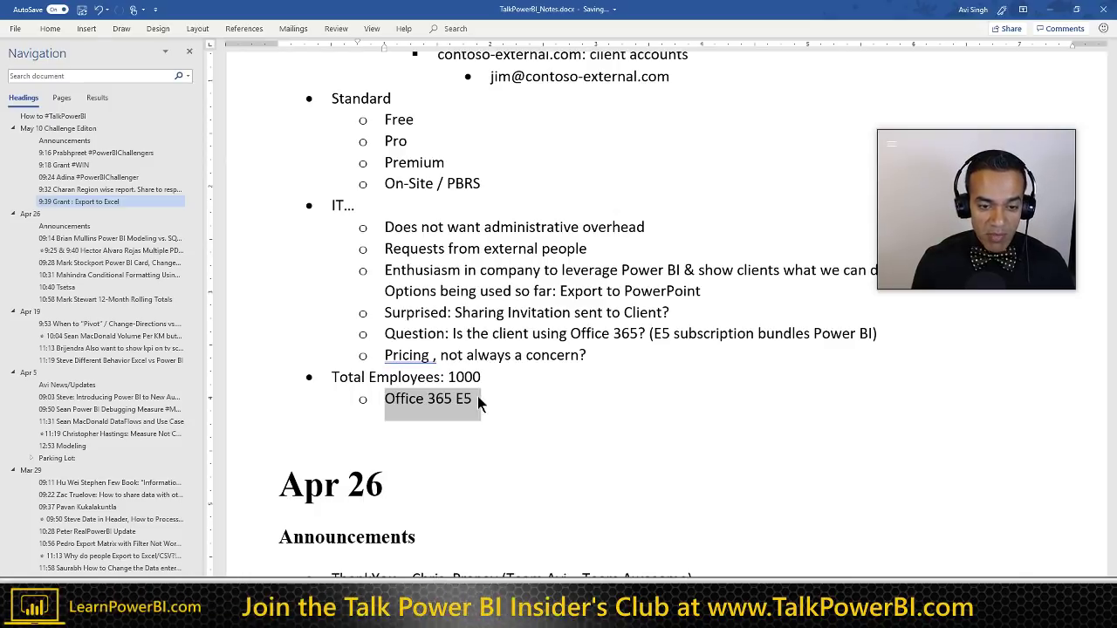
left_click(477, 396)
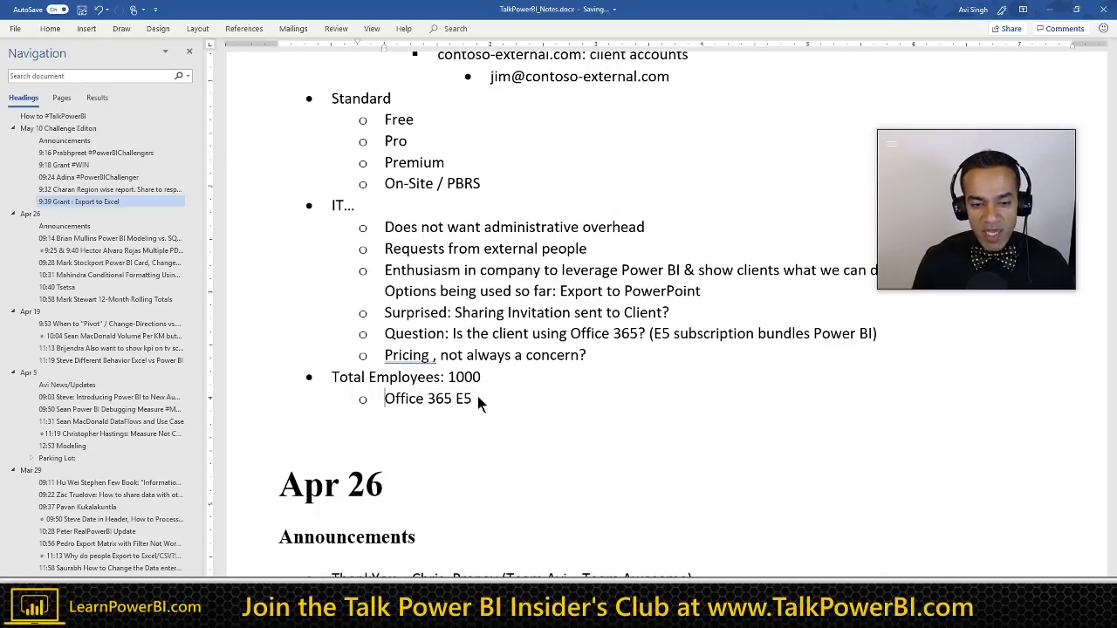
key("Return")
Step: Change the Premium item to 'Premium:' and fix the Pricing line to 'Pricing, not always a concern?'
scroll(460, 257, "up", 3)
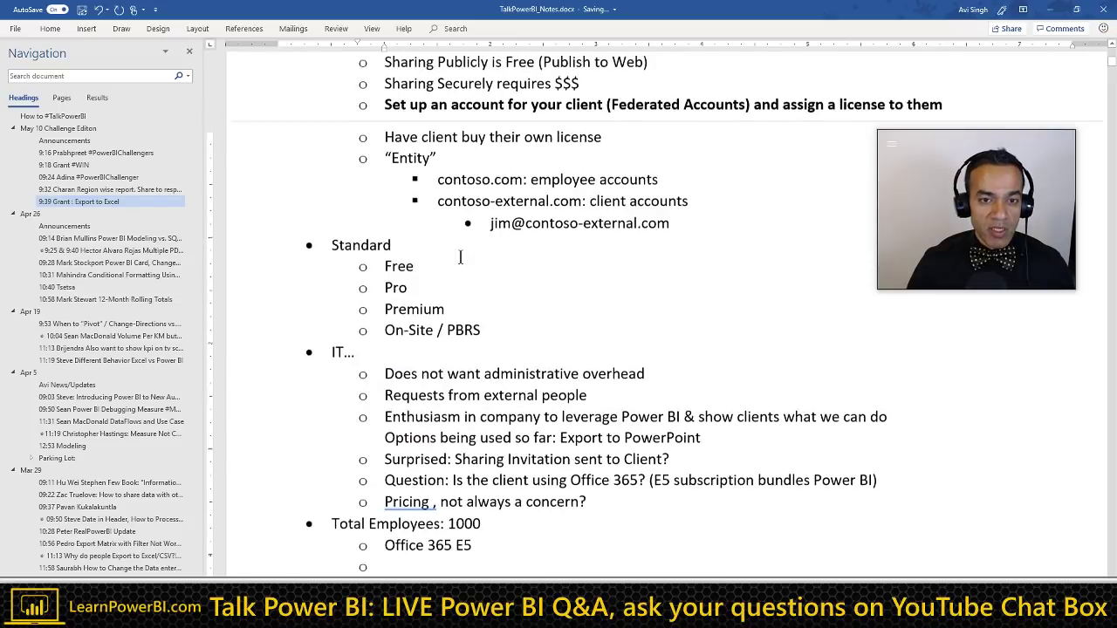
left_click(451, 319)
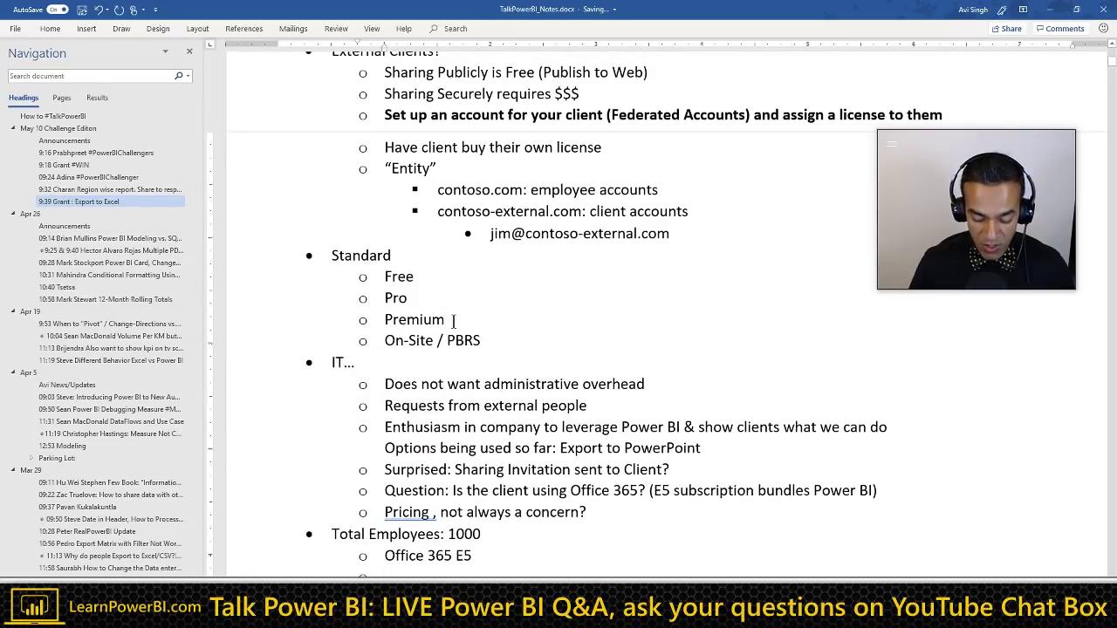
type(")")
key("Home")
type("(")
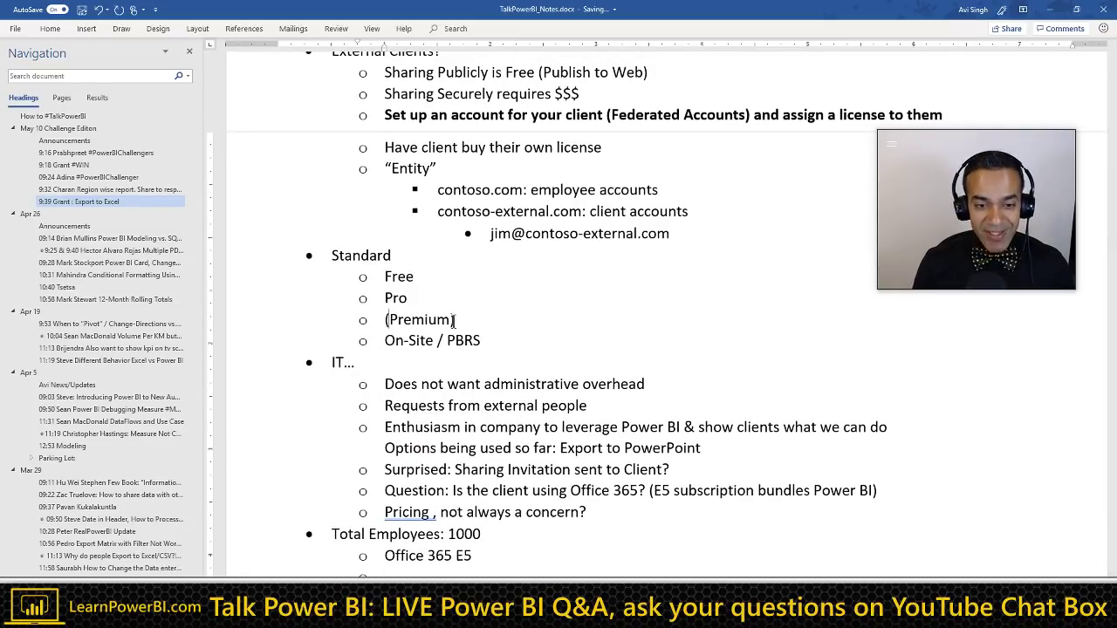
scroll(493, 329, "down", 1)
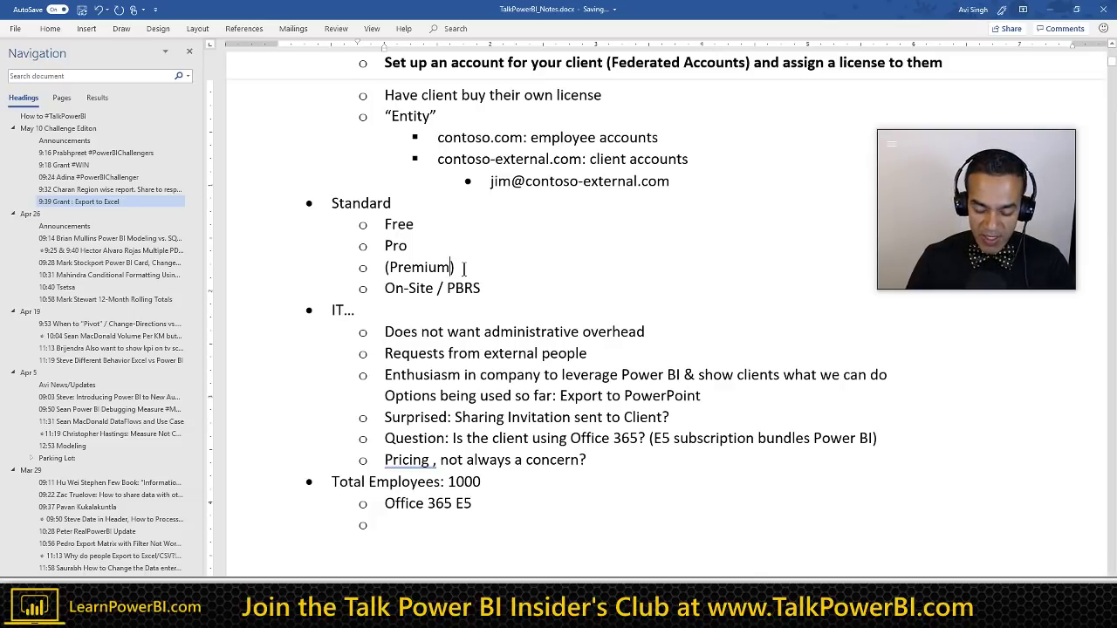
key("Delete")
type(":")
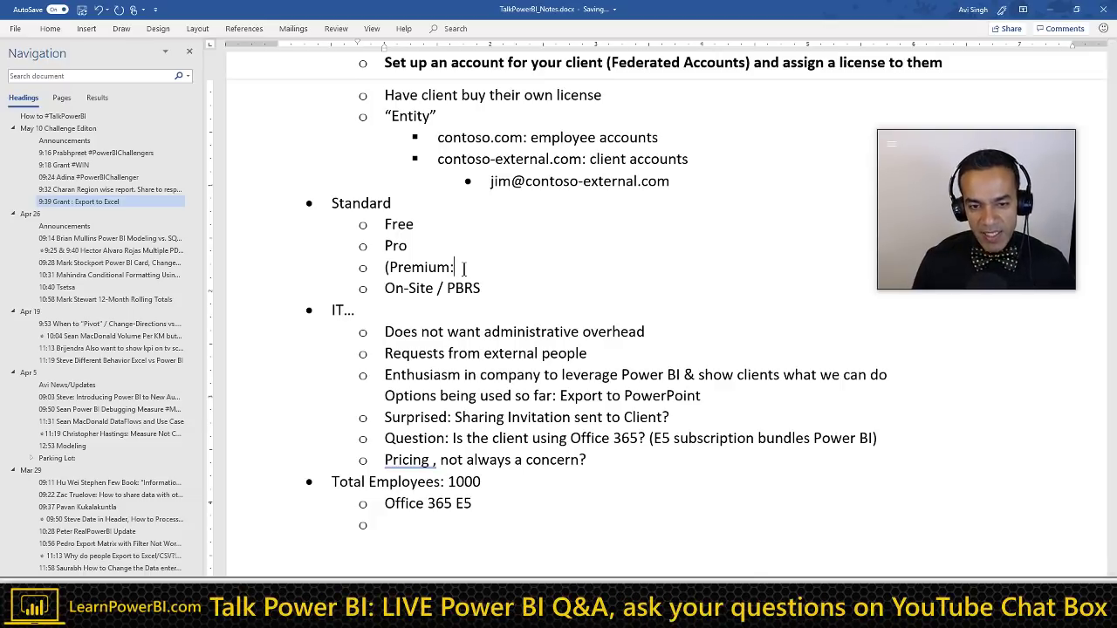
key("ctrl+Left")
key("ctrl+Left")
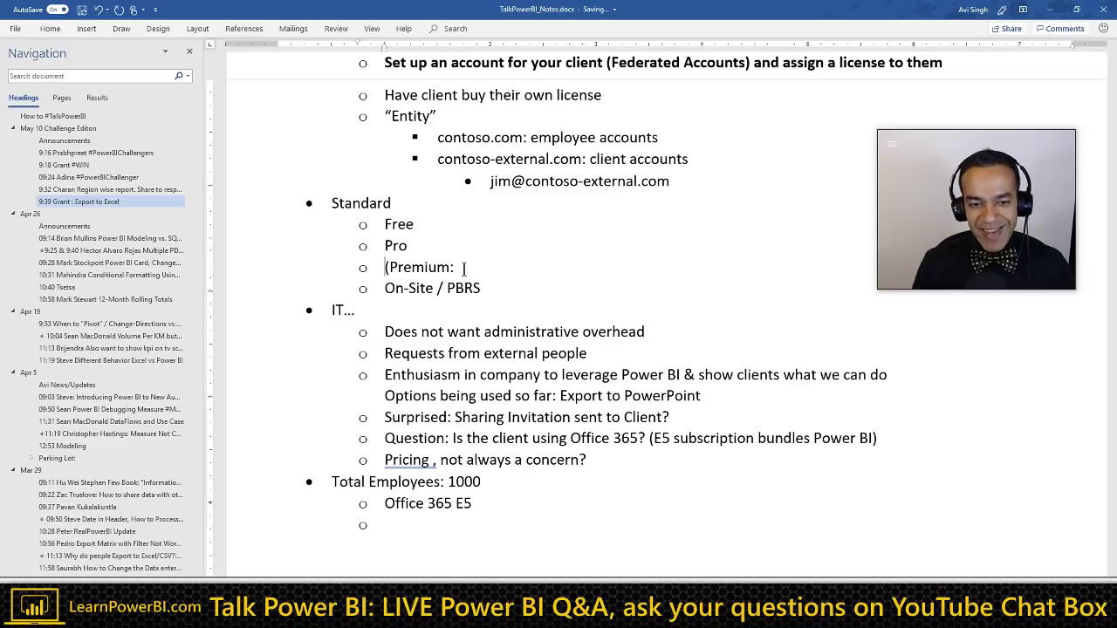
key("Delete")
key("End")
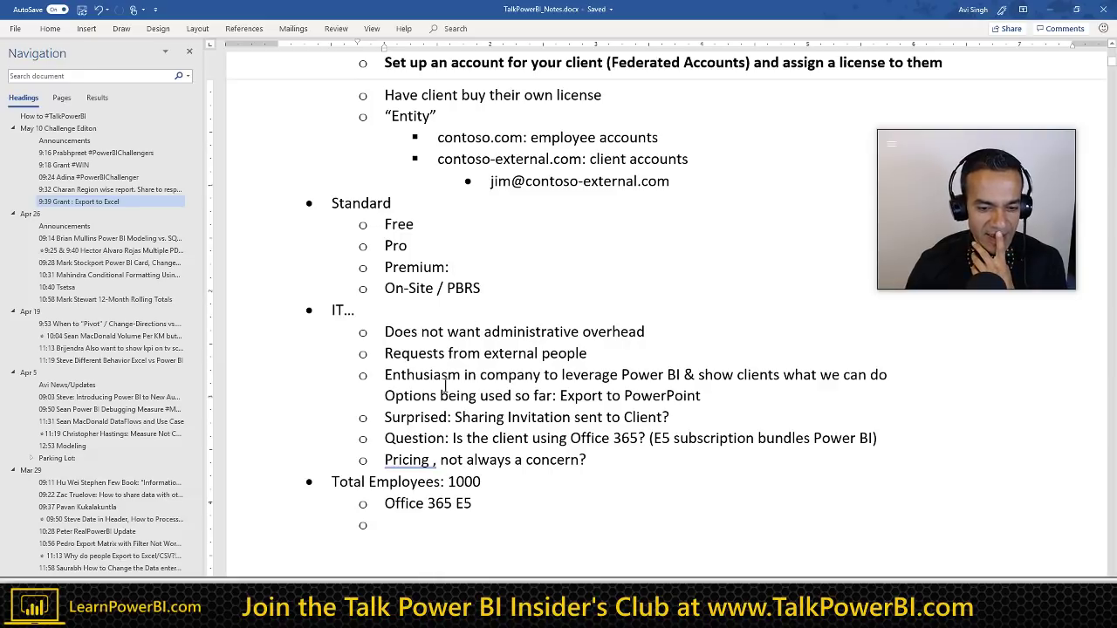
left_click(433, 459)
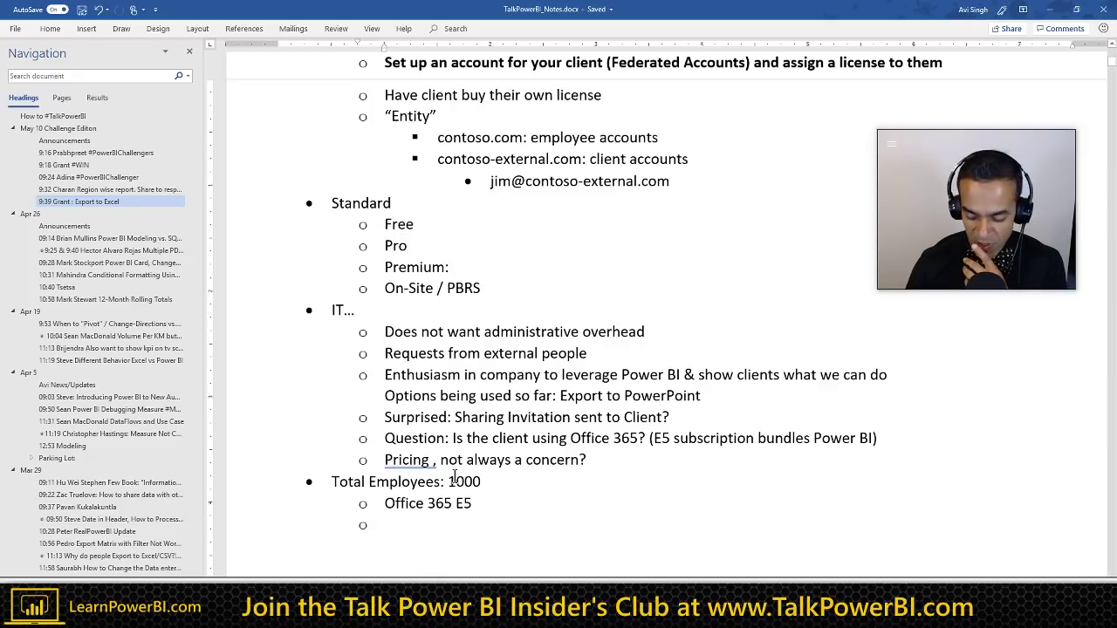
key("BackSpace")
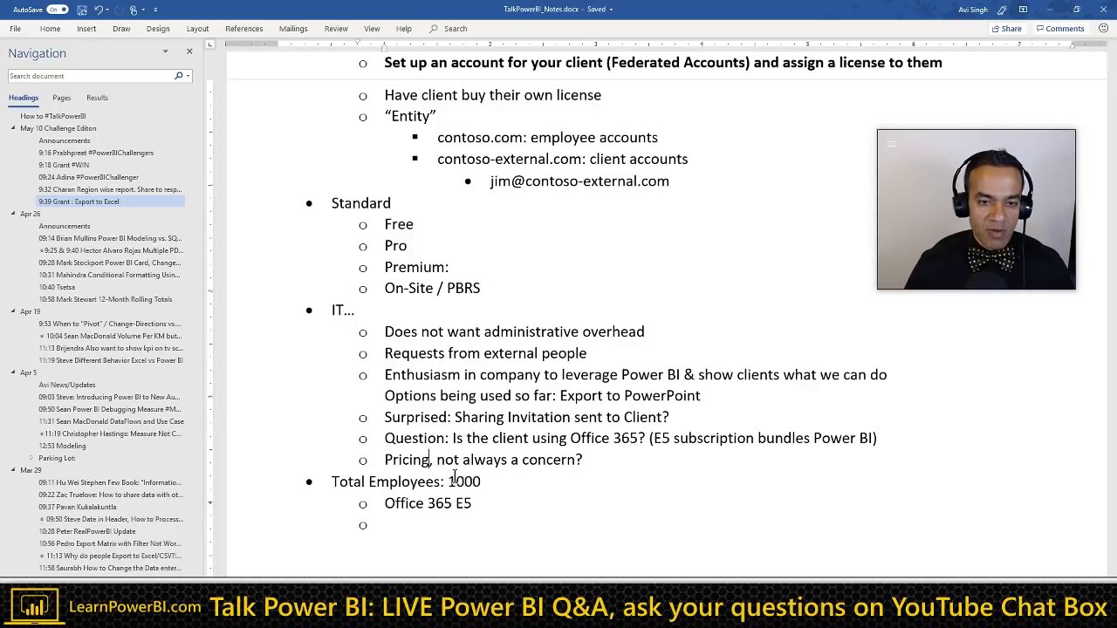
Step: Complete the item as 'Premium: "SQL Service Enterprise with SA"', wrapping the name in quotes
double_click(427, 270)
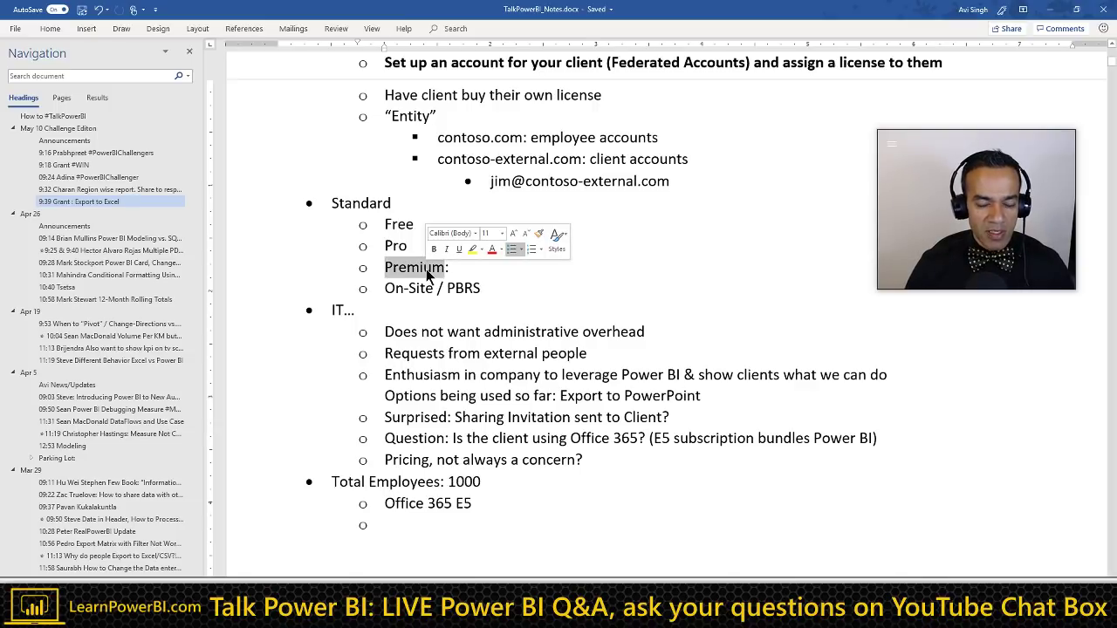
left_click(474, 272)
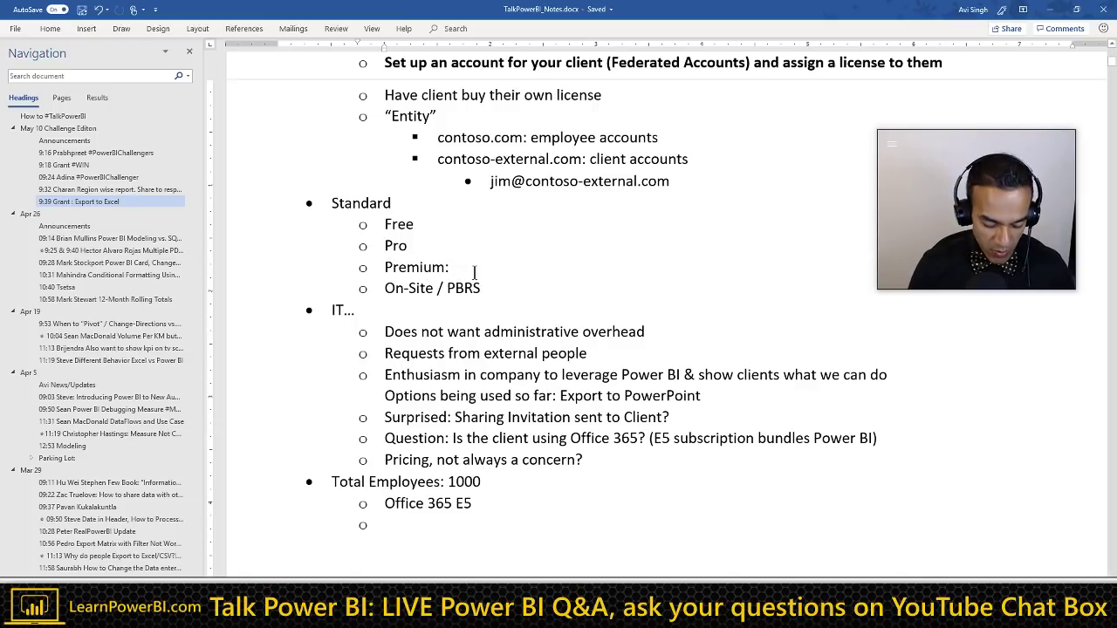
type("SQL")
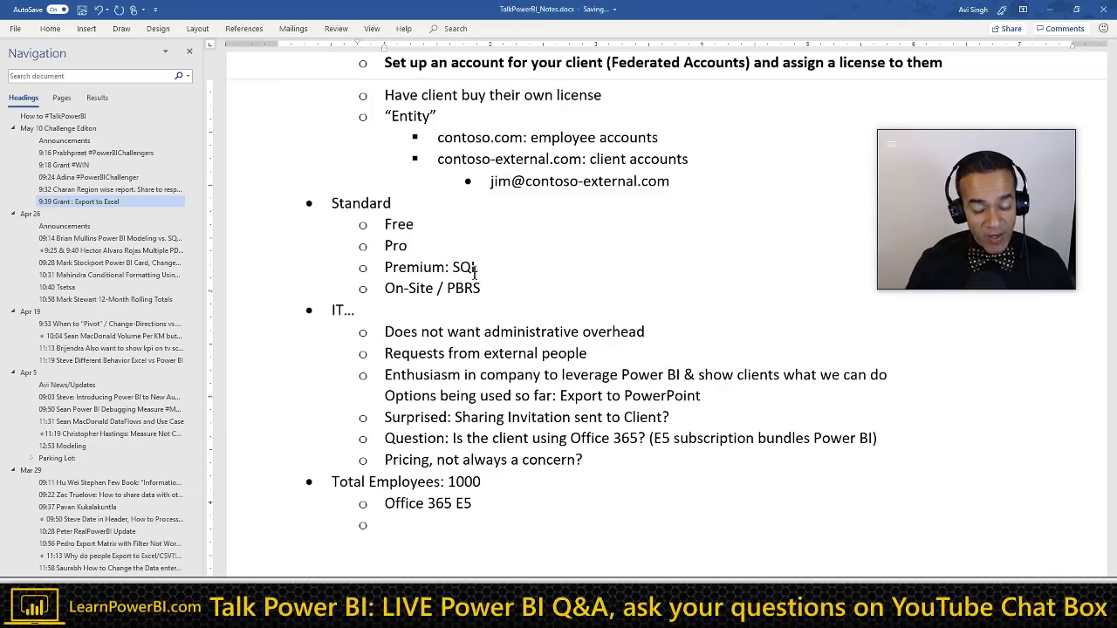
type(" Serv")
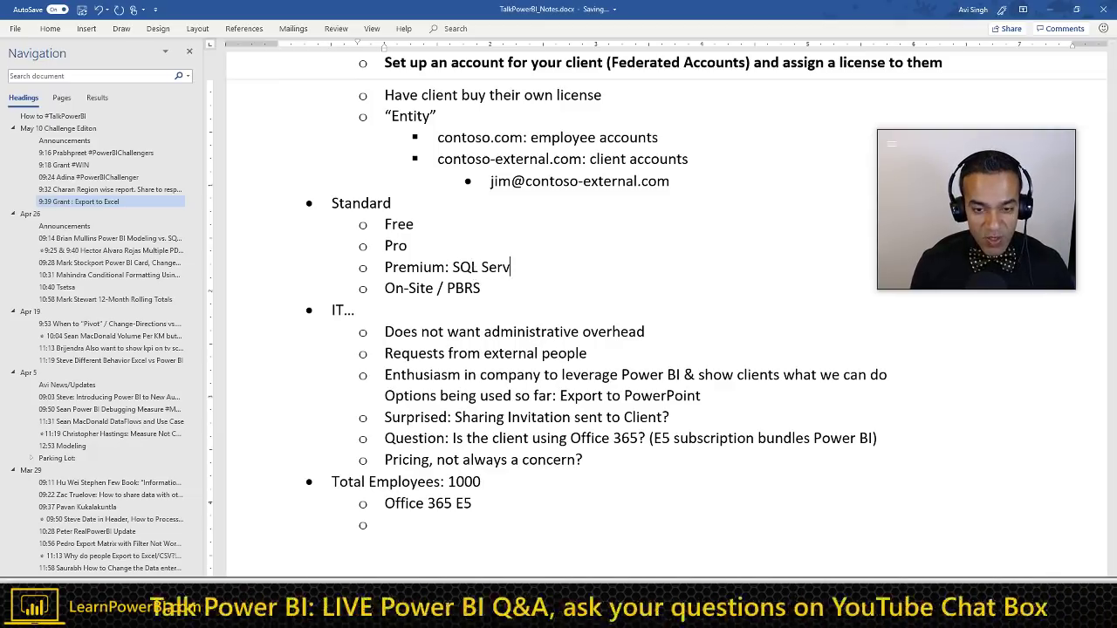
type("ice Enterpri")
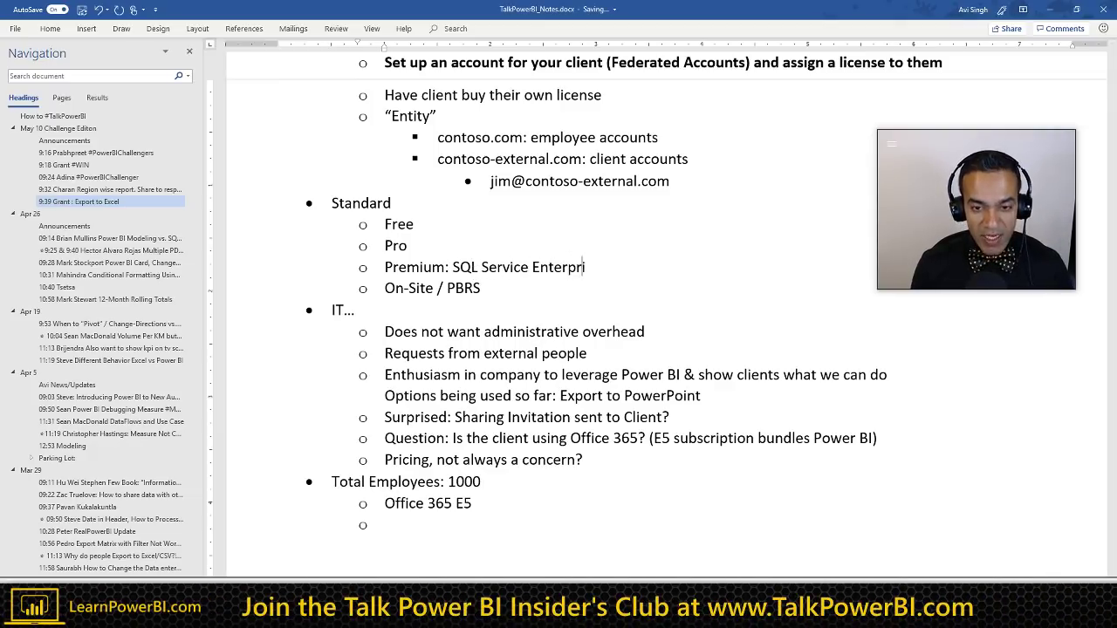
type("se with SA")
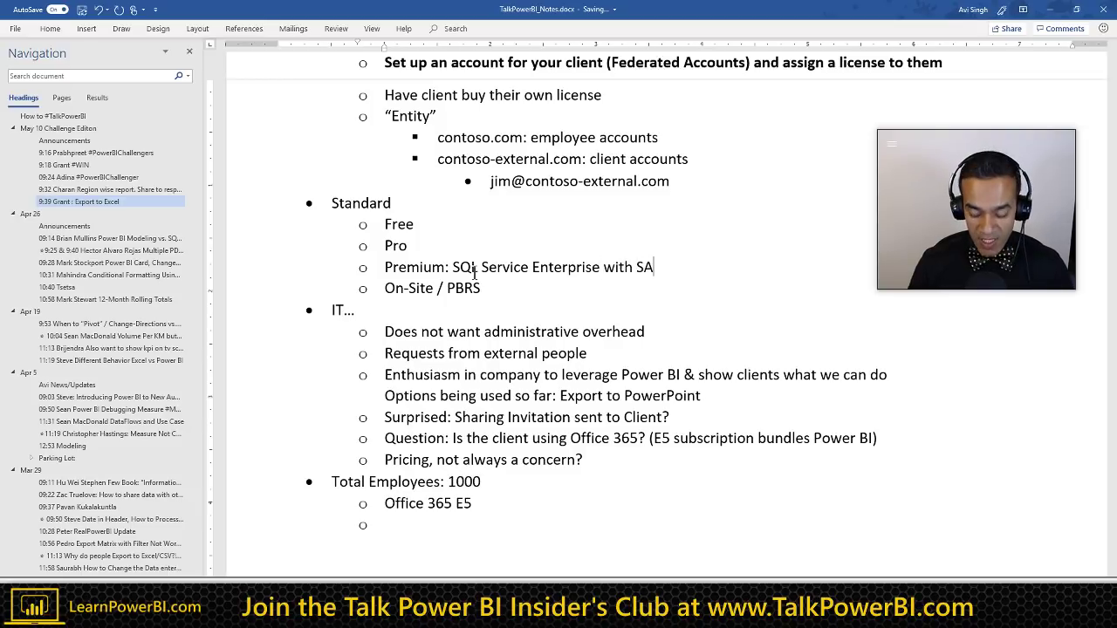
type("\"")
key("Right")
key("Right")
key("Right")
key("Right")
key("Right")
key("Right")
key("Right")
key("Right")
key("Right")
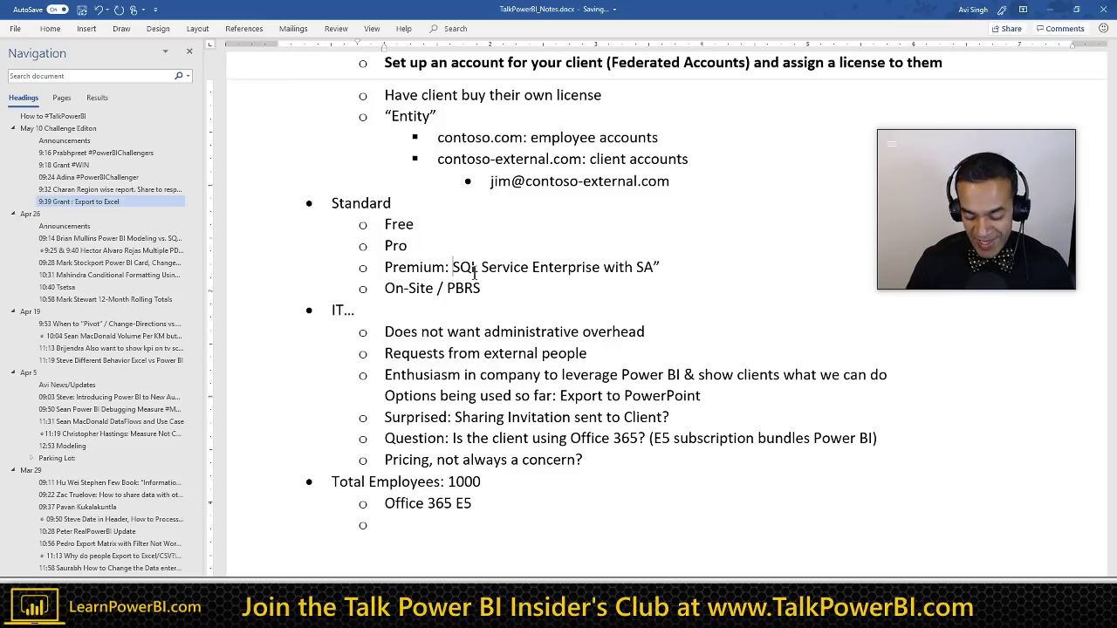
type("\"")
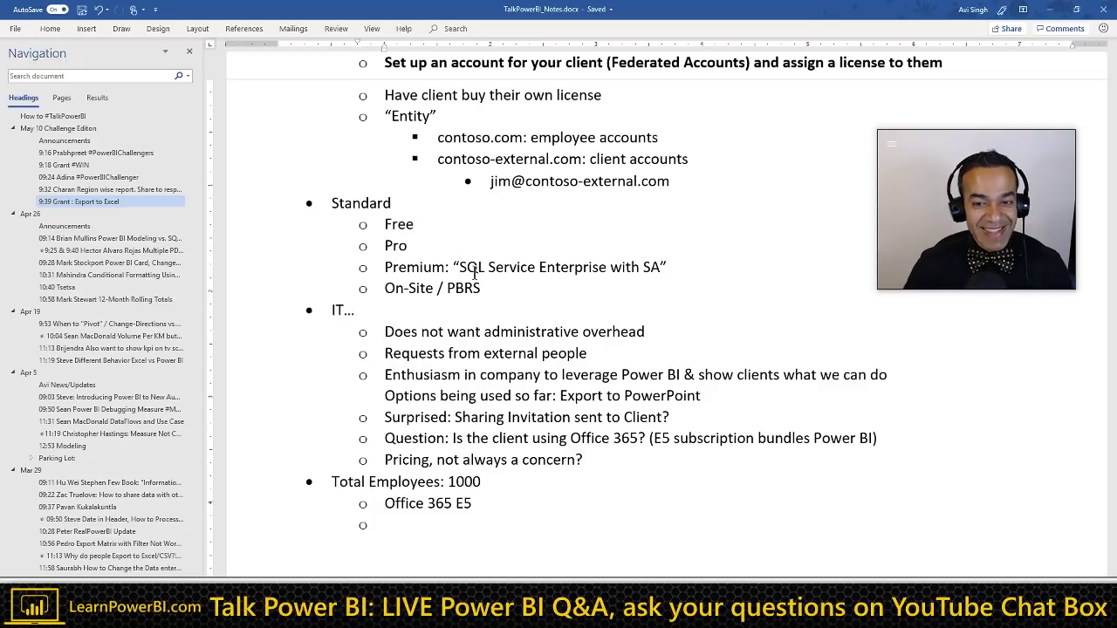
key("End")
key("Left")
key("ctrl+shift+Left")
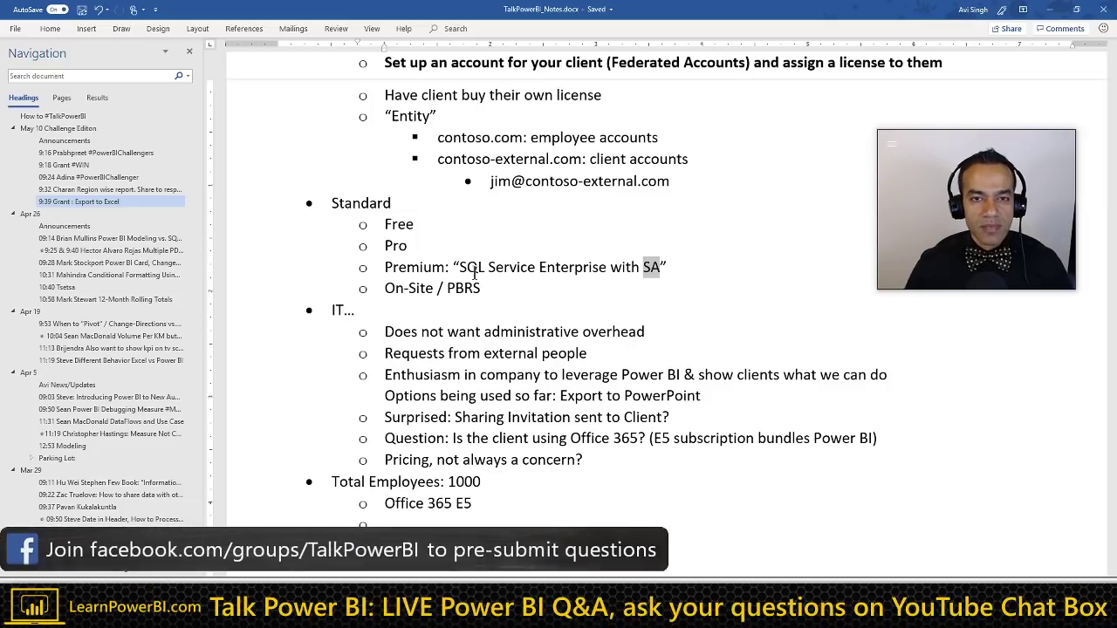
left_click(457, 266)
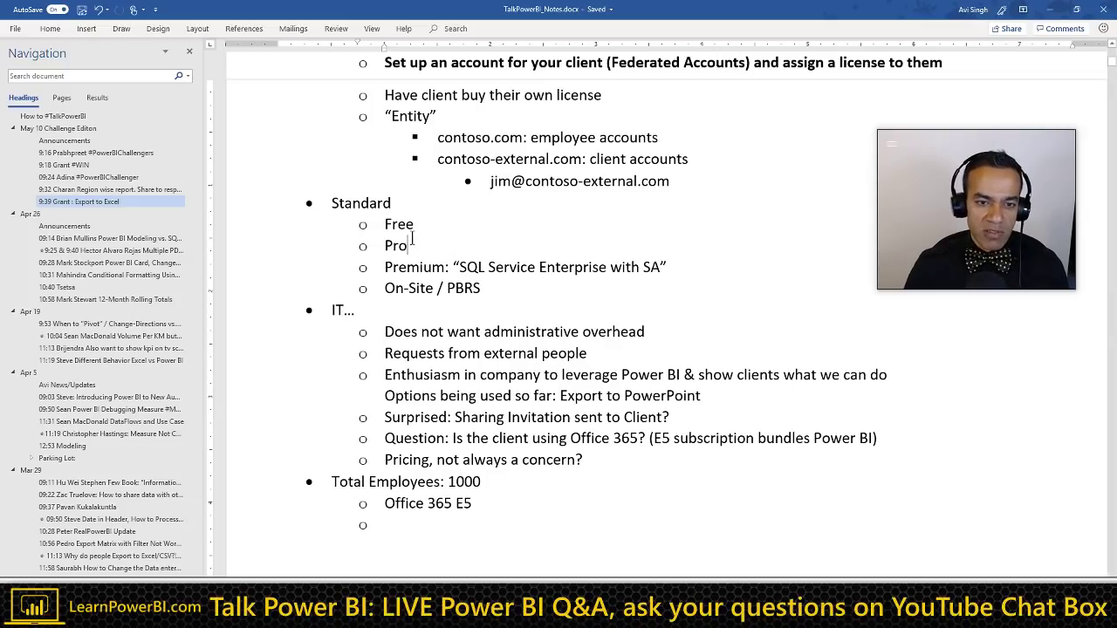
scroll(439, 242, "up", 1)
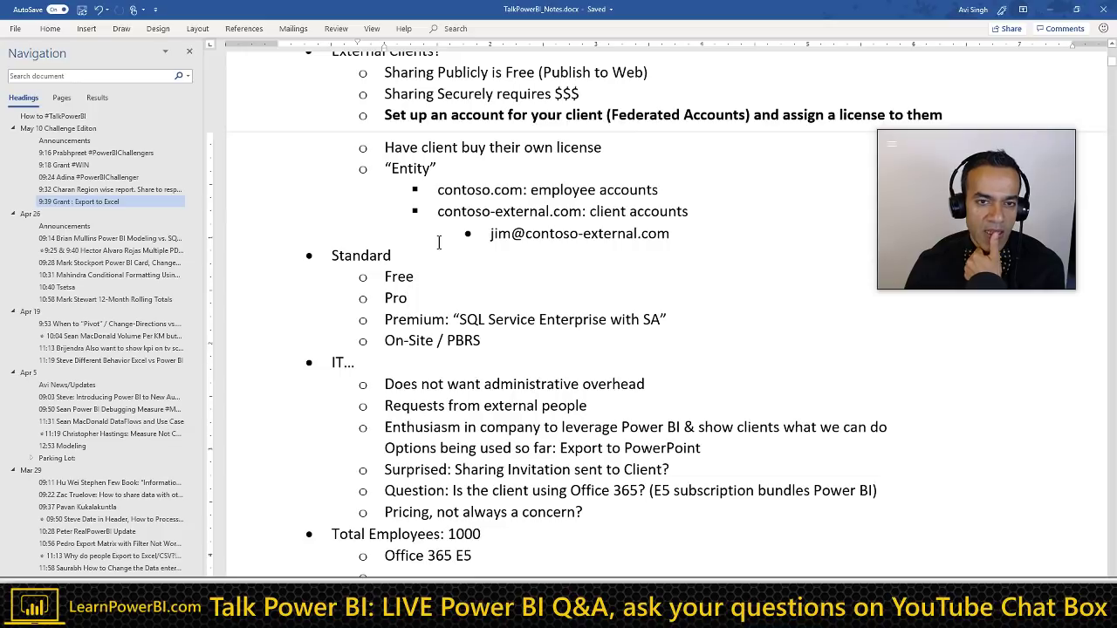
scroll(439, 242, "up", 1)
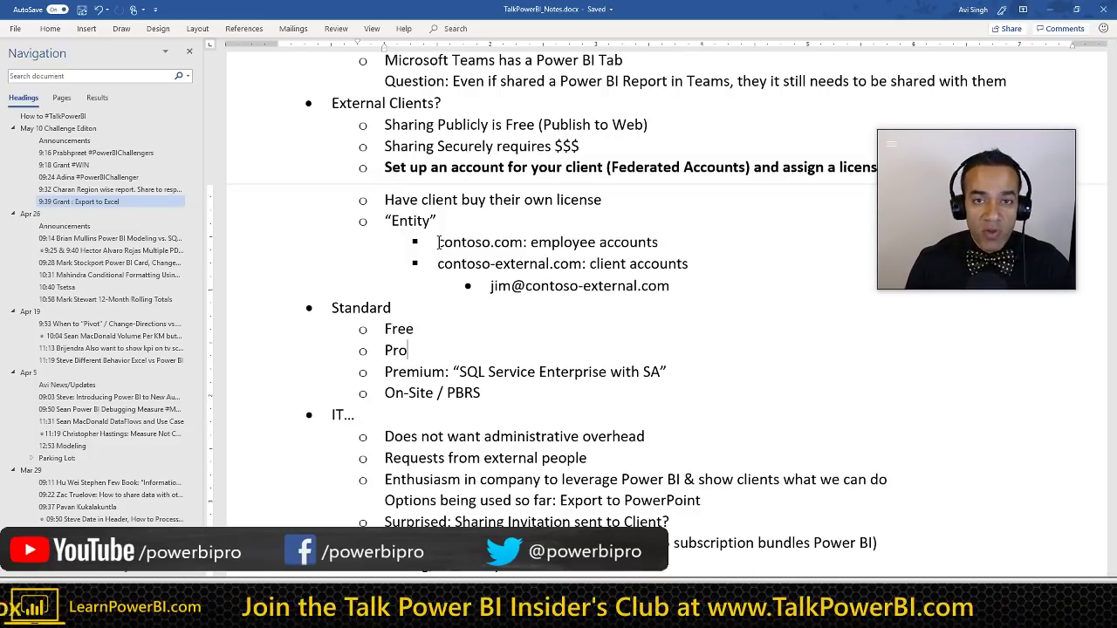
scroll(436, 235, "up", 1)
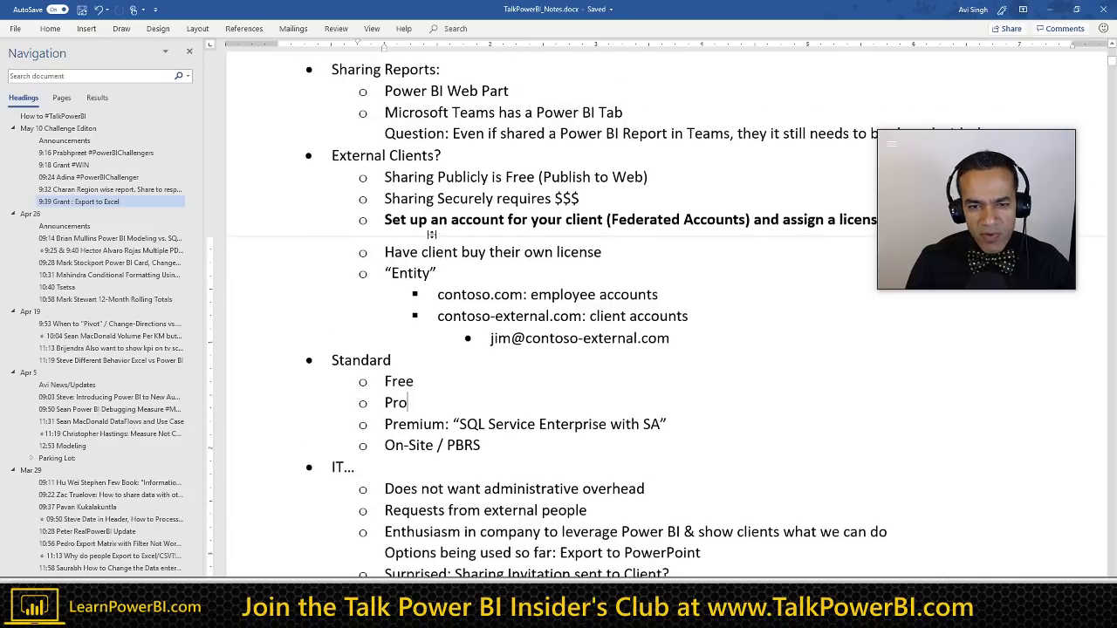
double_click(404, 178)
key("ctrl+shift+Right")
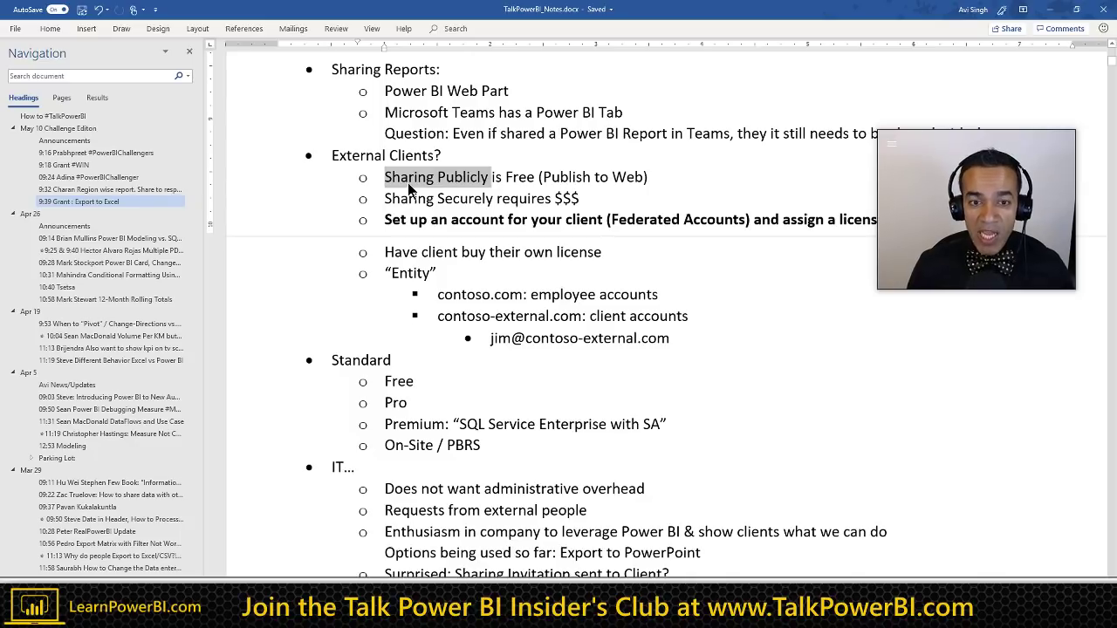
key("Down")
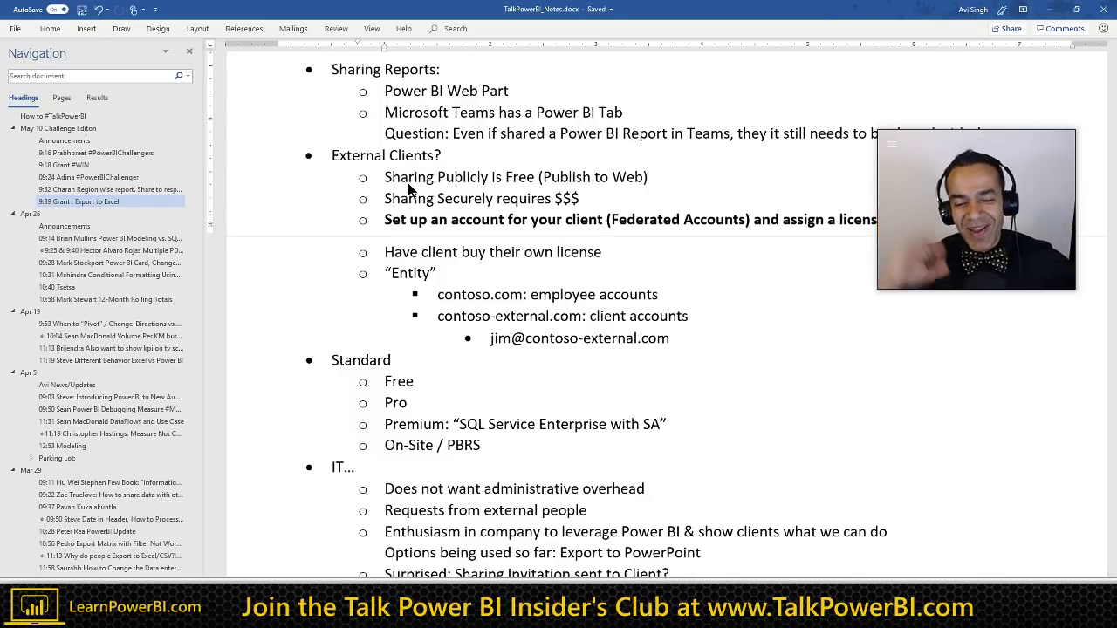
key("Home")
key("shift+End")
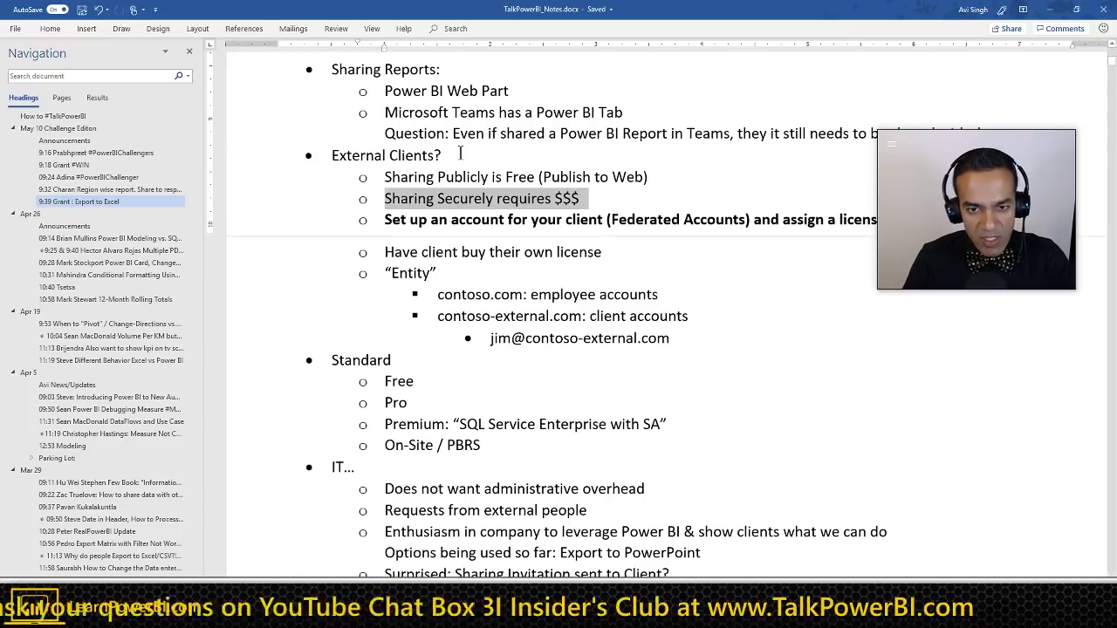
left_click(585, 202)
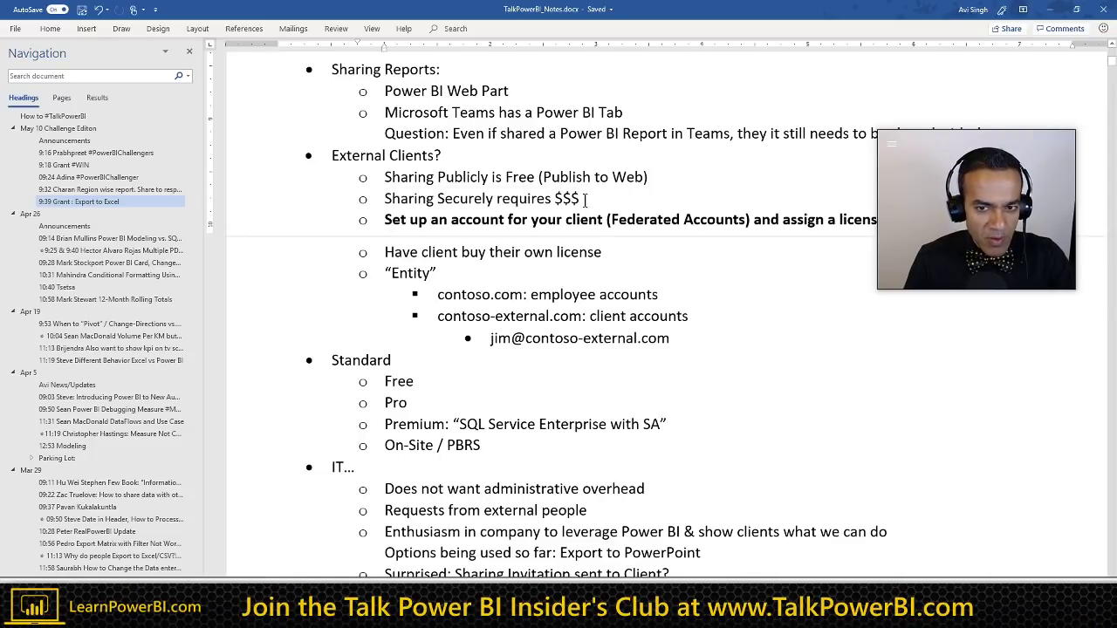
scroll(562, 294, "down", 1)
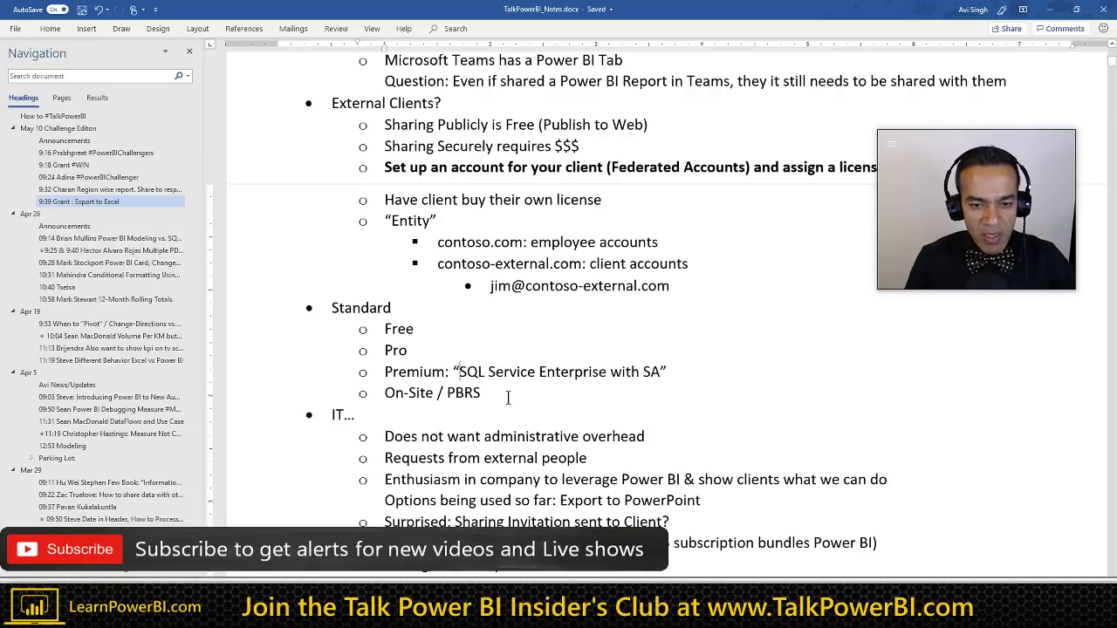
key("ctrl+shift+Right")
key("ctrl+shift+Right")
key("ctrl+shift+Right")
key("ctrl+shift+Right")
key("ctrl+shift+Right")
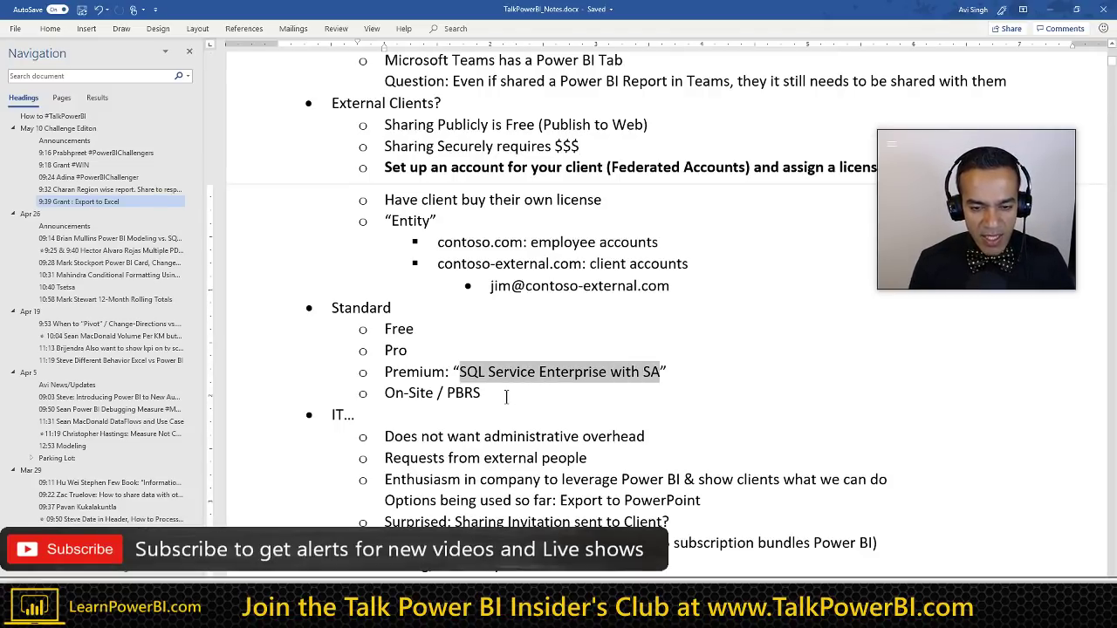
left_click(506, 397)
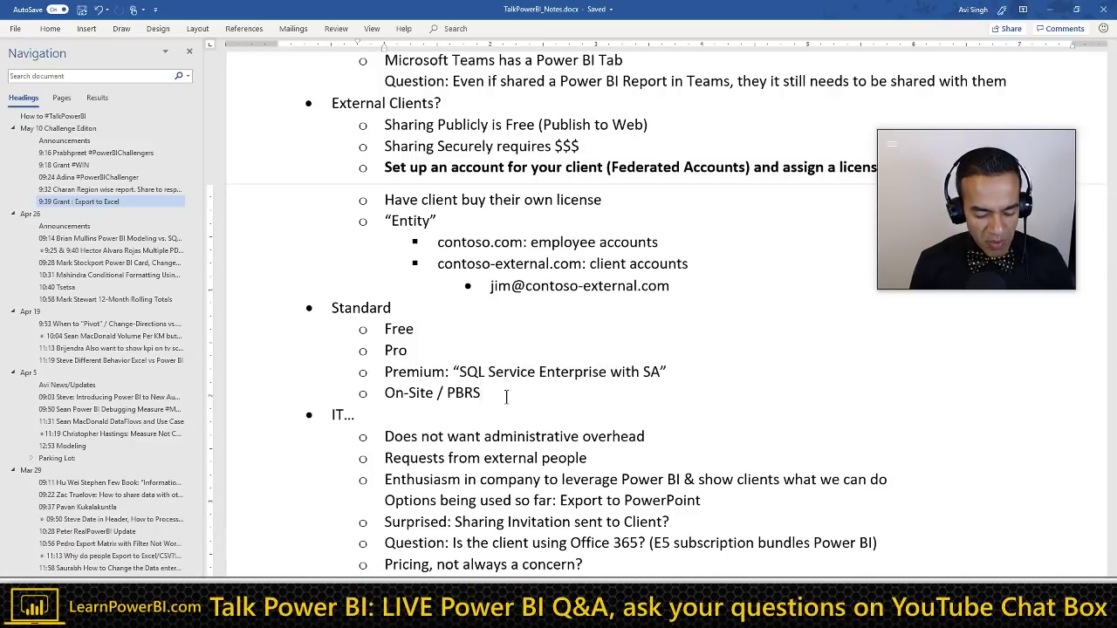
key("ctrl+Right")
key("ctrl+Right")
key("ctrl+Right")
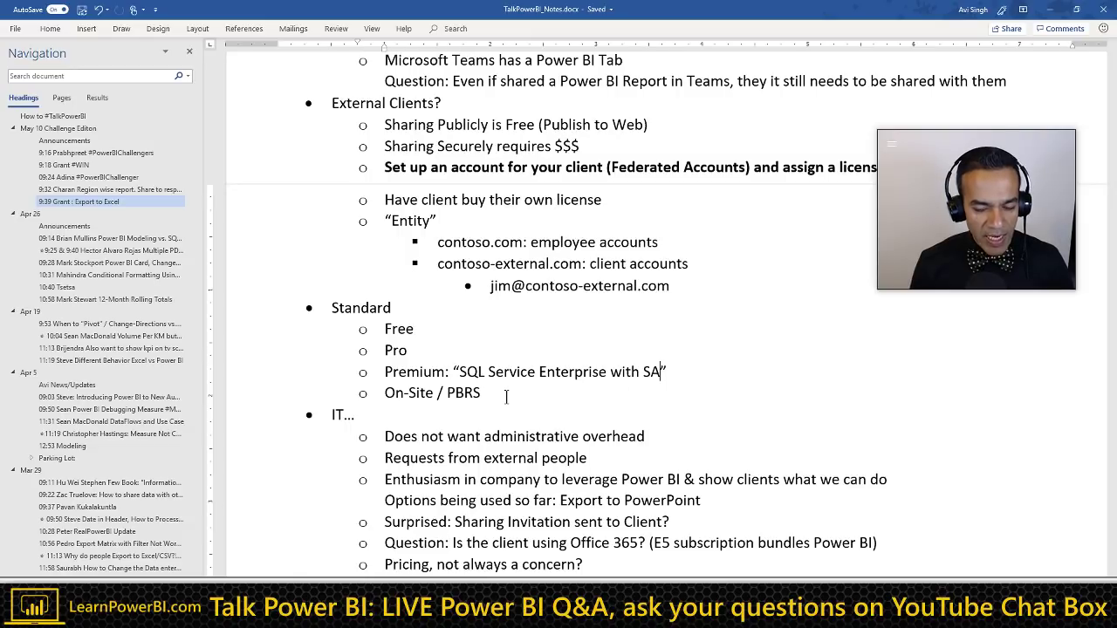
key("End")
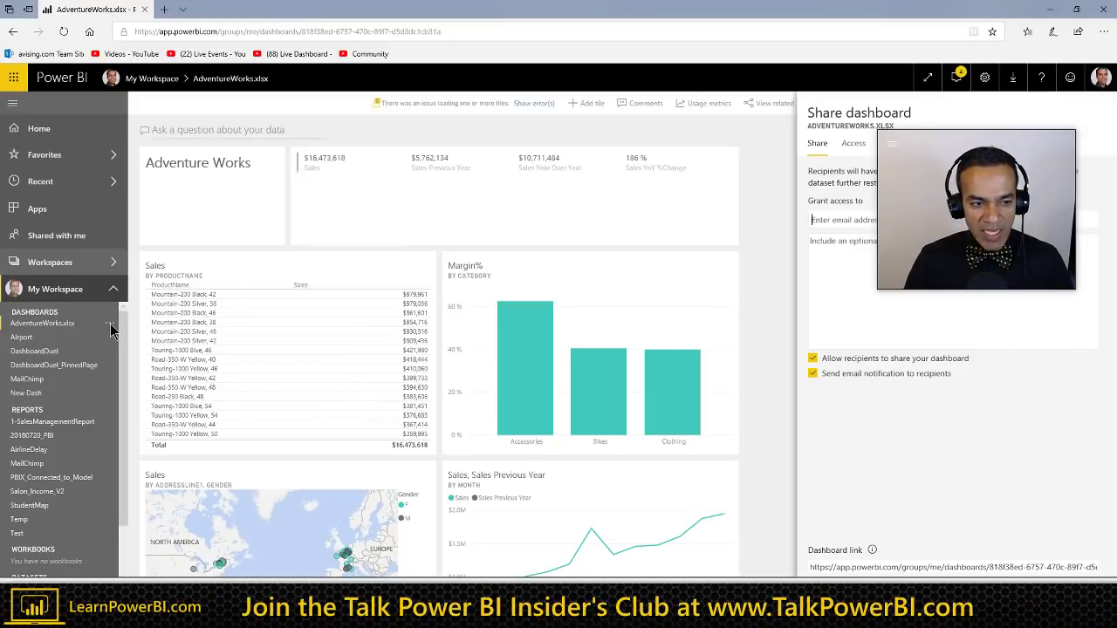
Step: Close the dashboard sharing pane, check the Advertising workspace options, and switch back to Word
left_click(118, 269)
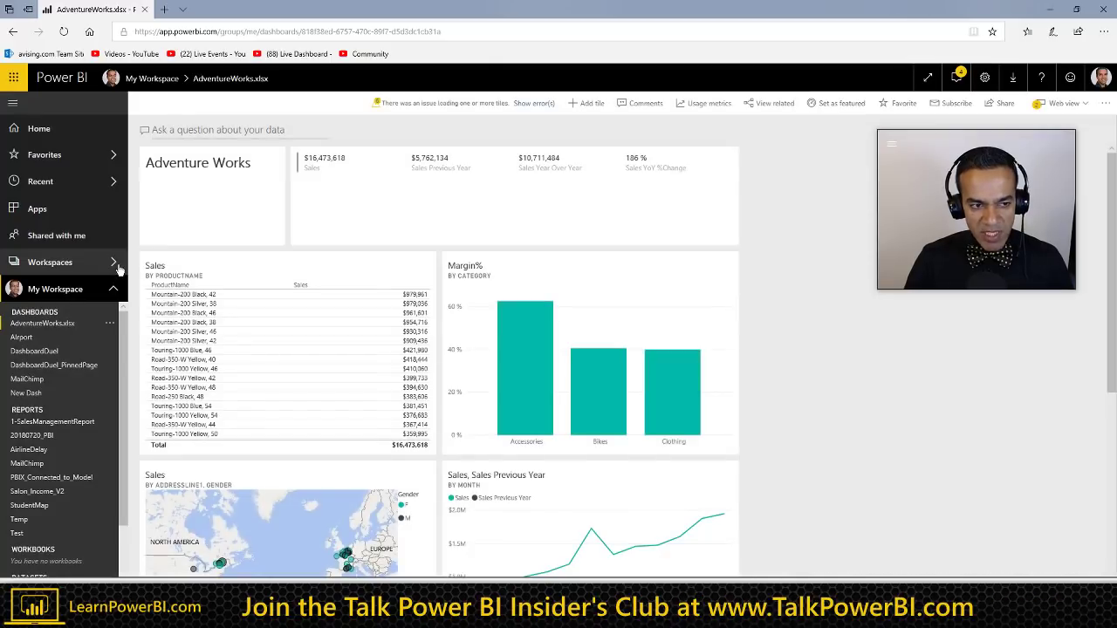
left_click(116, 266)
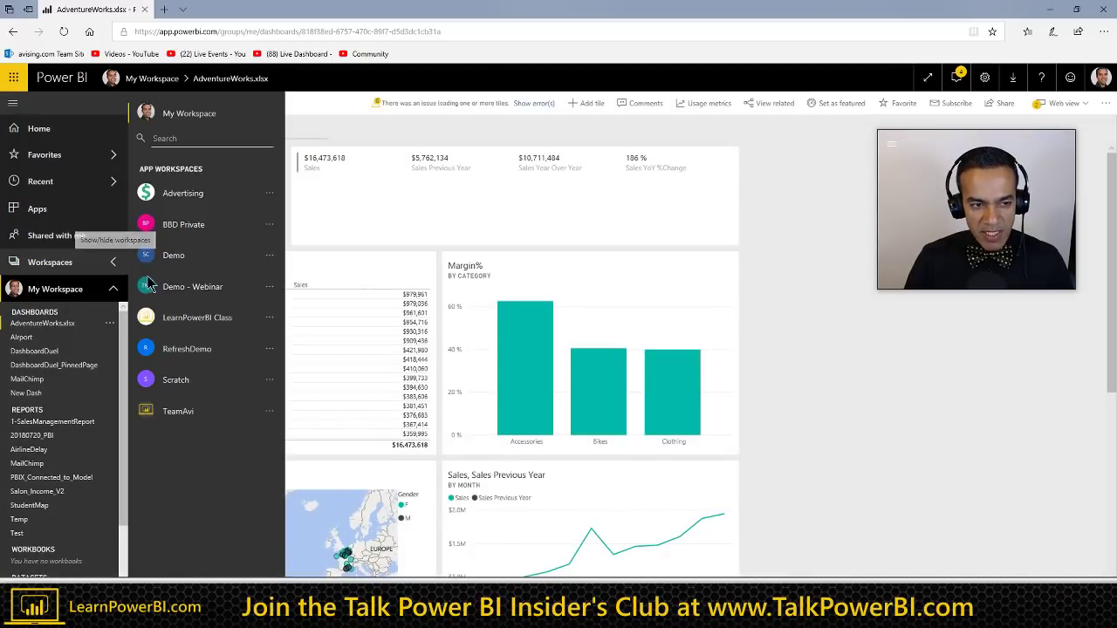
left_click(270, 194)
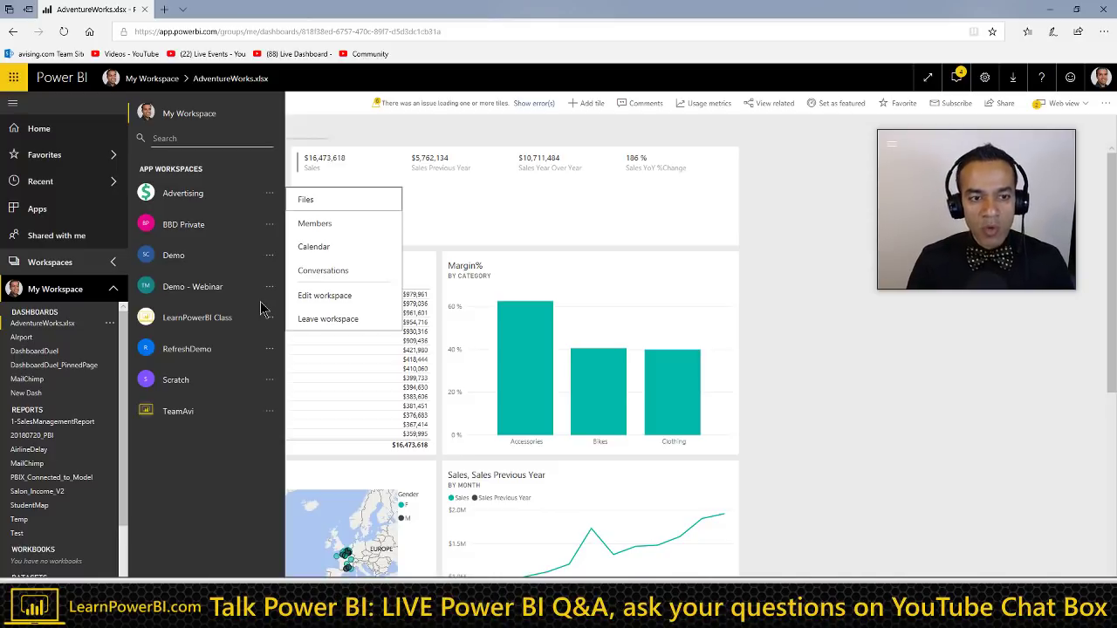
key("alt+Tab")
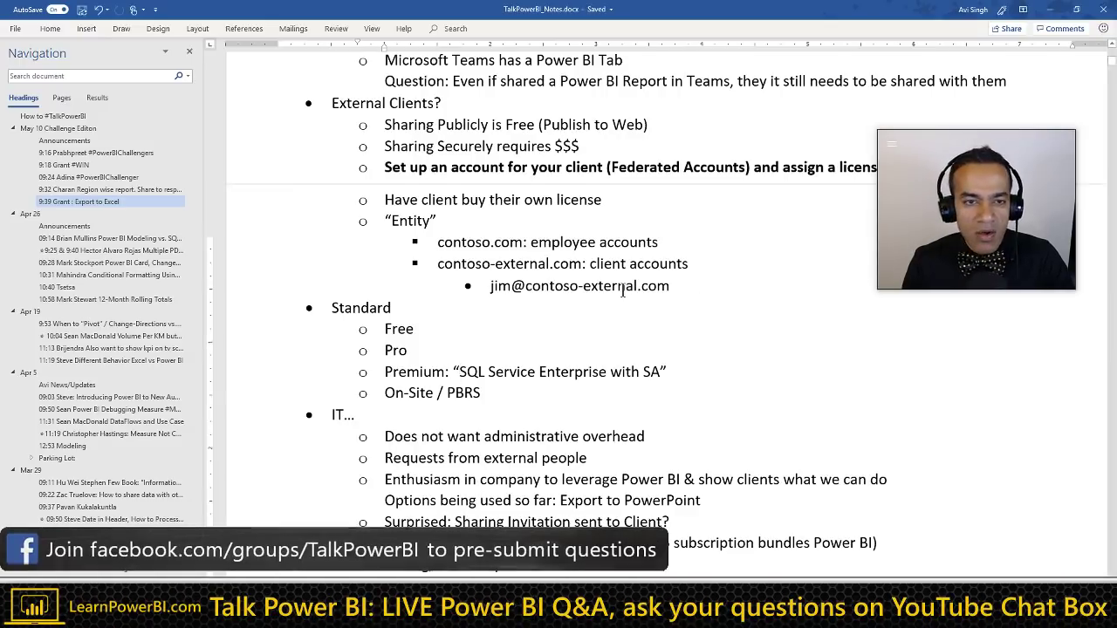
Step: Remove the space between the name and the colon in the '9:39 … Export to Excel' heading
scroll(621, 291, "up", 3)
scroll(621, 290, "up", 2)
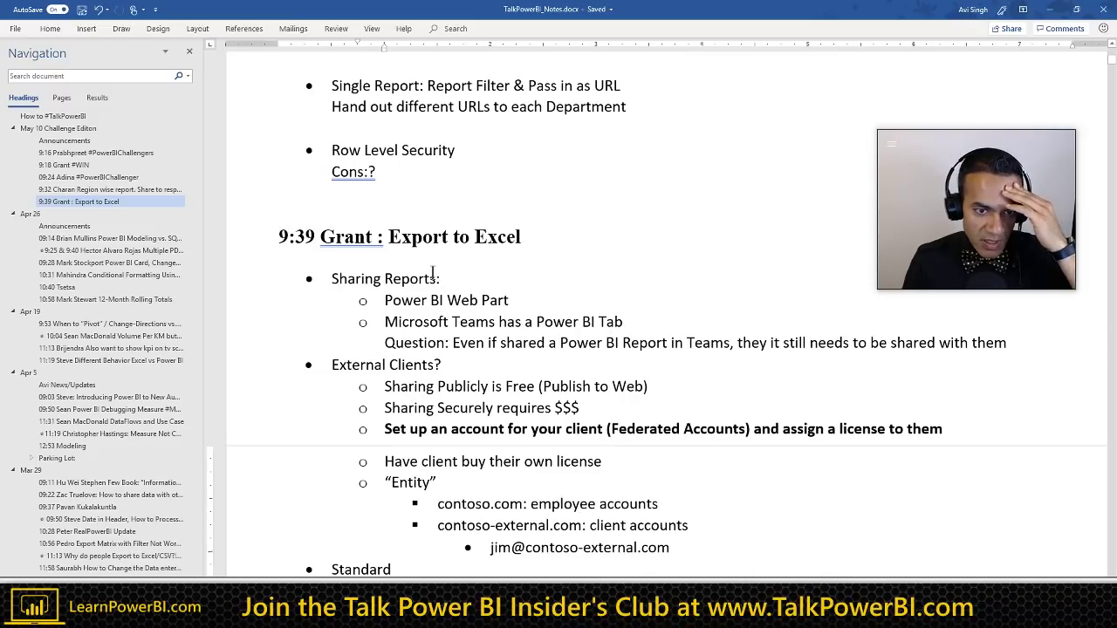
left_click(373, 238)
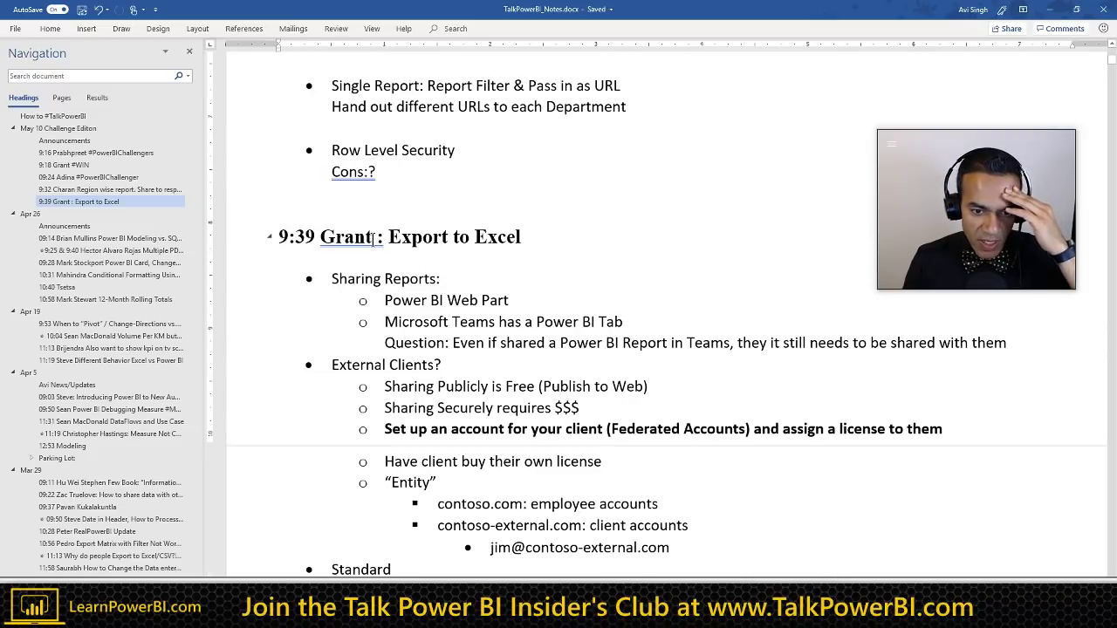
key("Delete")
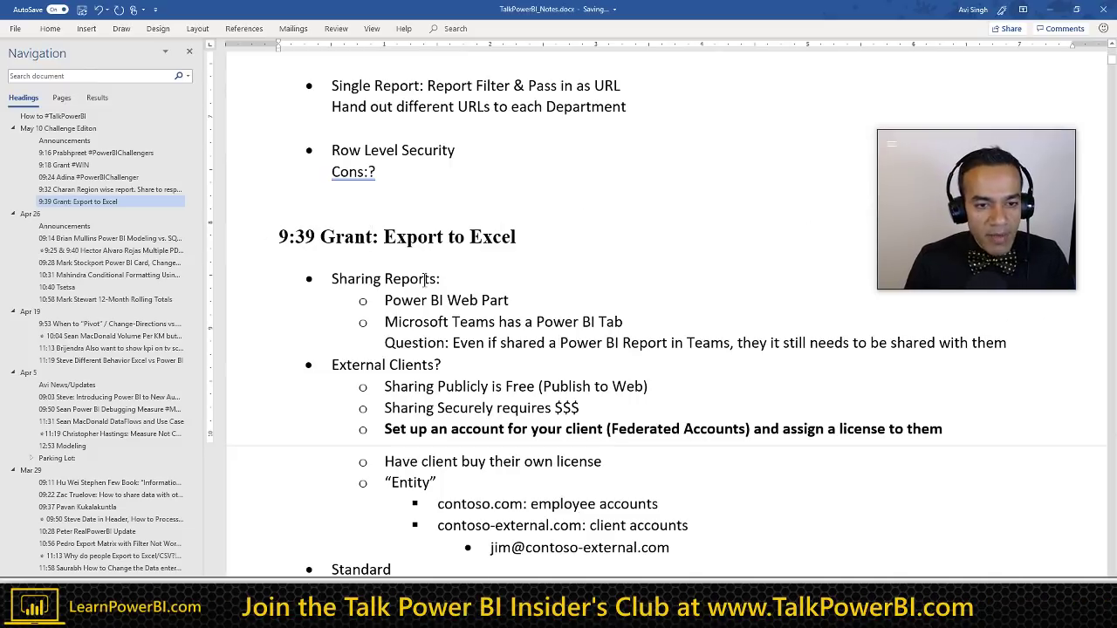
scroll(355, 245, "down", 4)
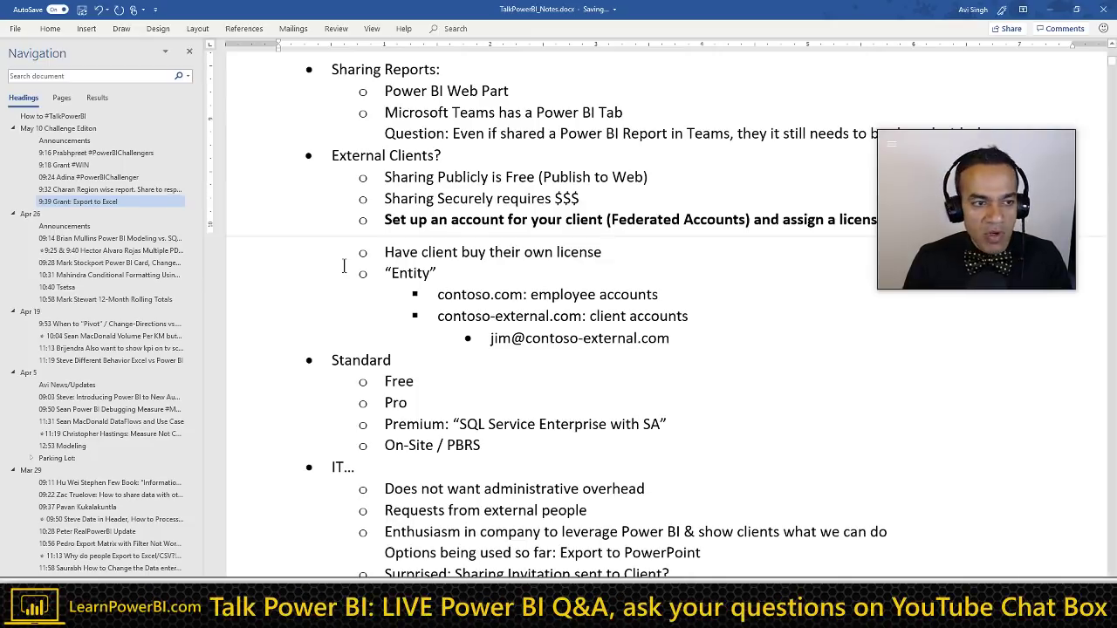
scroll(337, 294, "down", 6)
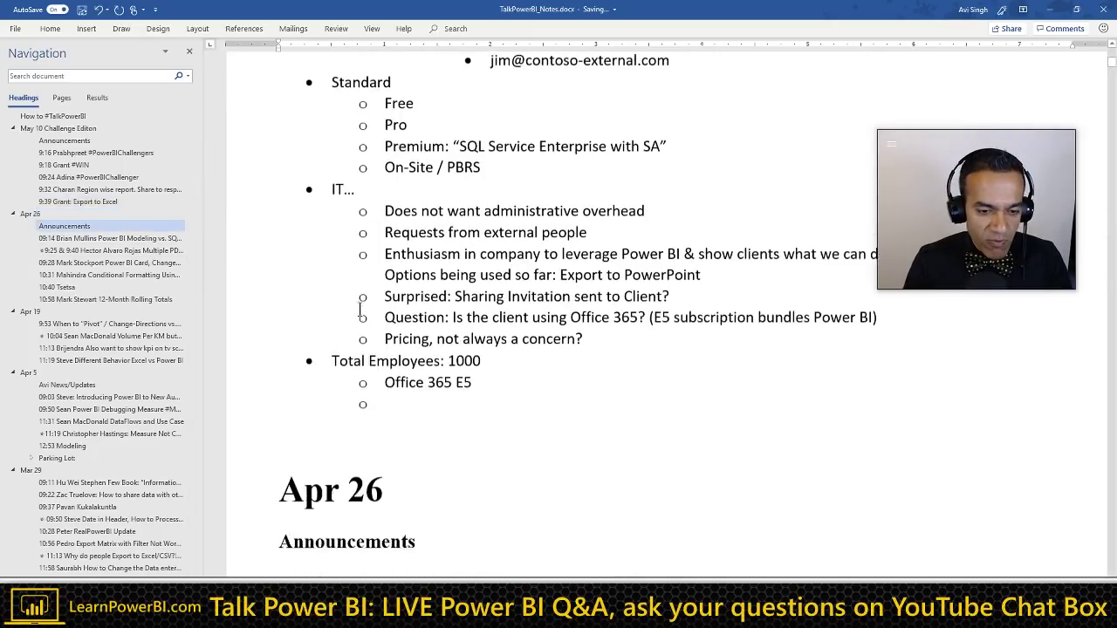
Step: Add an empty Heading 3 line below the 'Office 365 E5' bullet
left_click(473, 347)
key("Return")
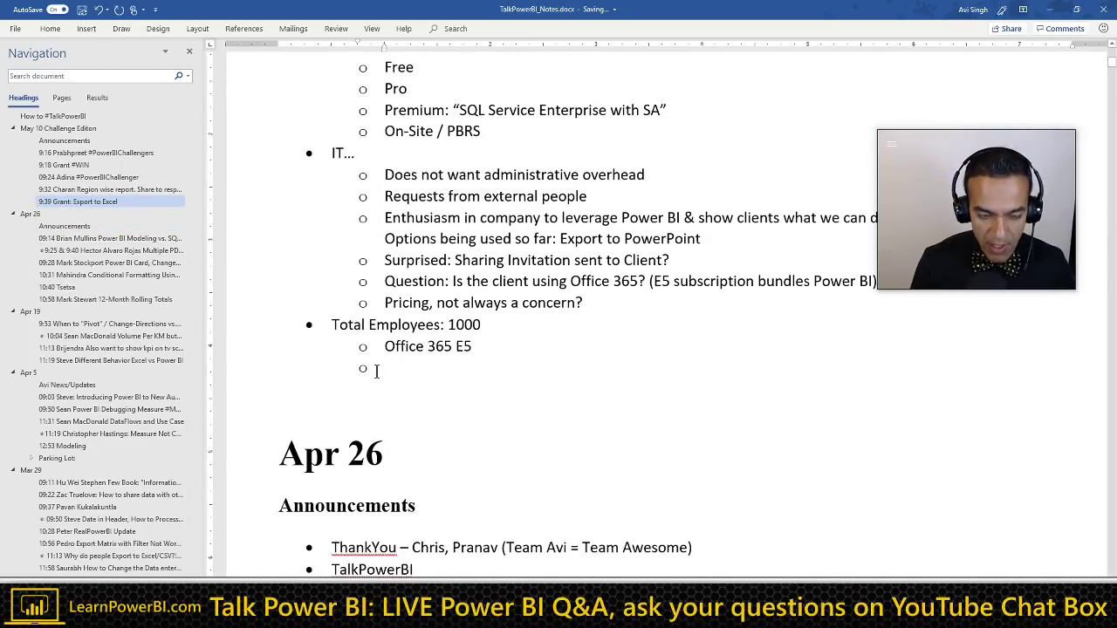
key("Return")
key("Return")
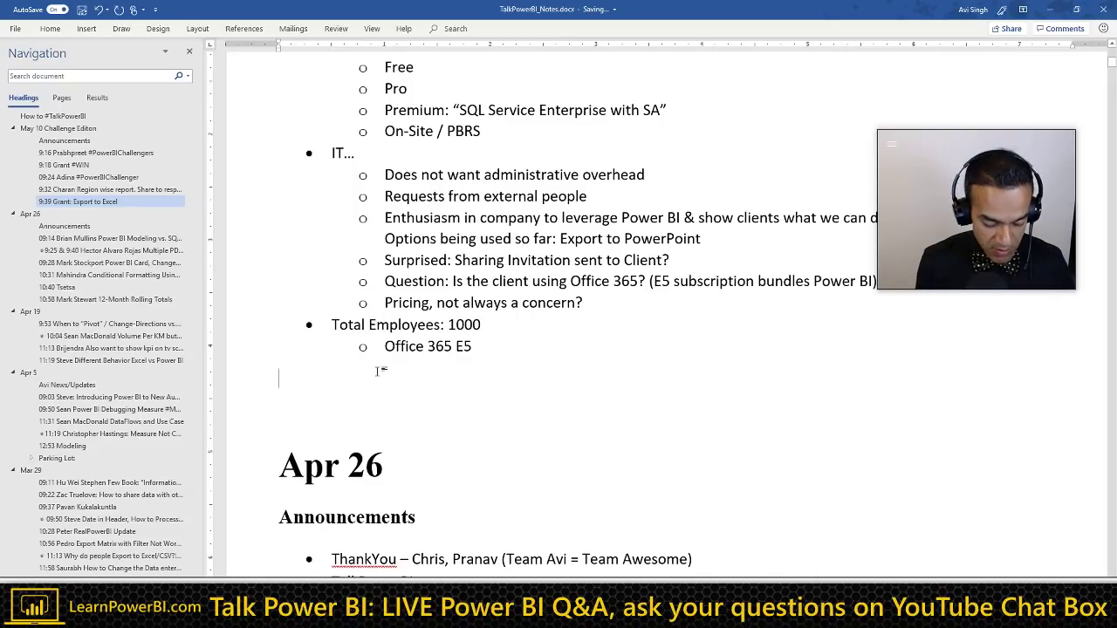
key("ctrl+alt+2")
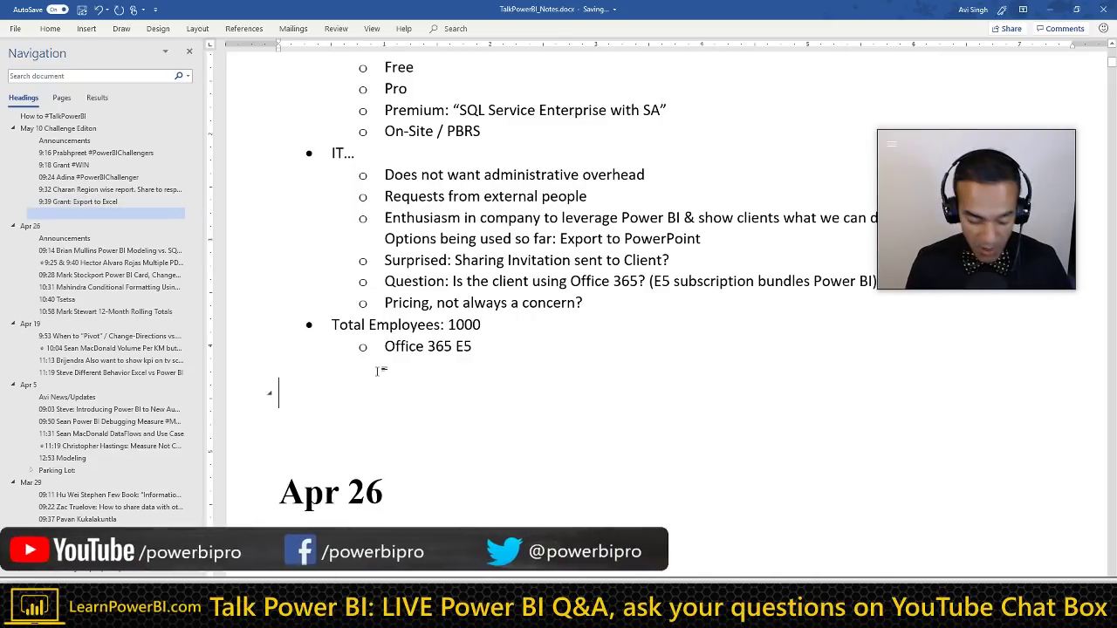
key("ctrl+alt+3")
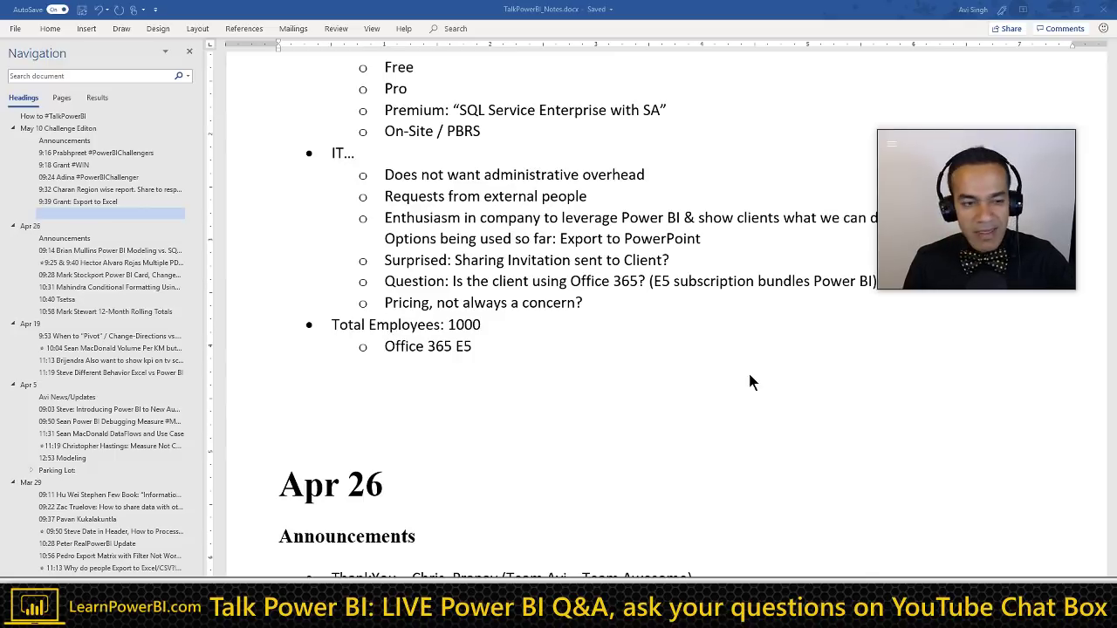
left_click(361, 401)
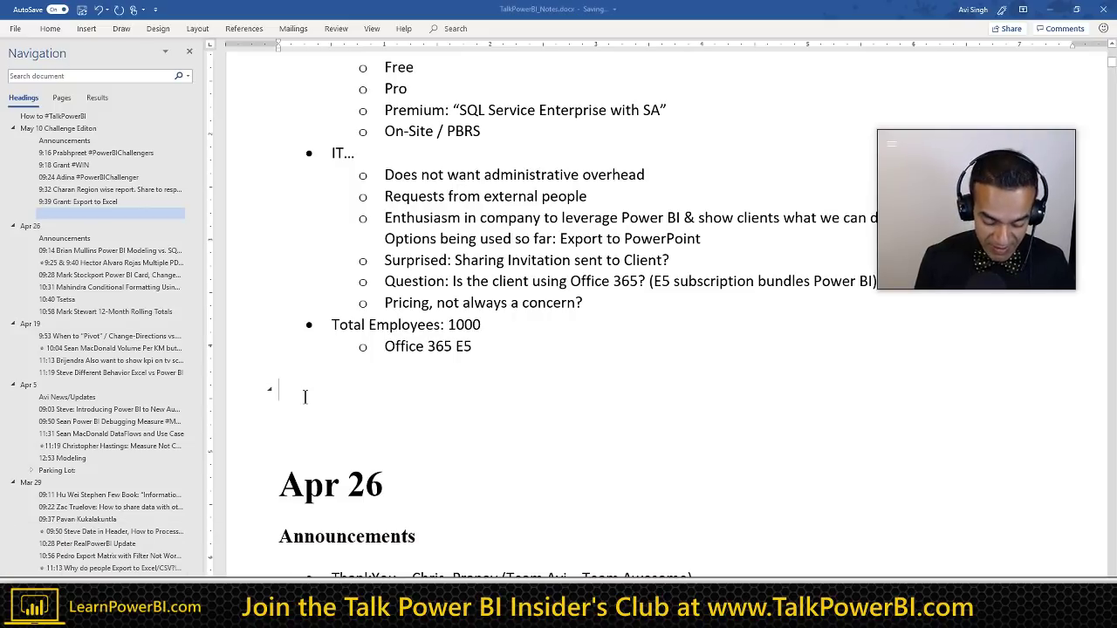
Step: Title the heading with the questioner's name and add 'Bank' and 'Daily Report: Closing Balance, not paid loans' bullets
type("Pedr")
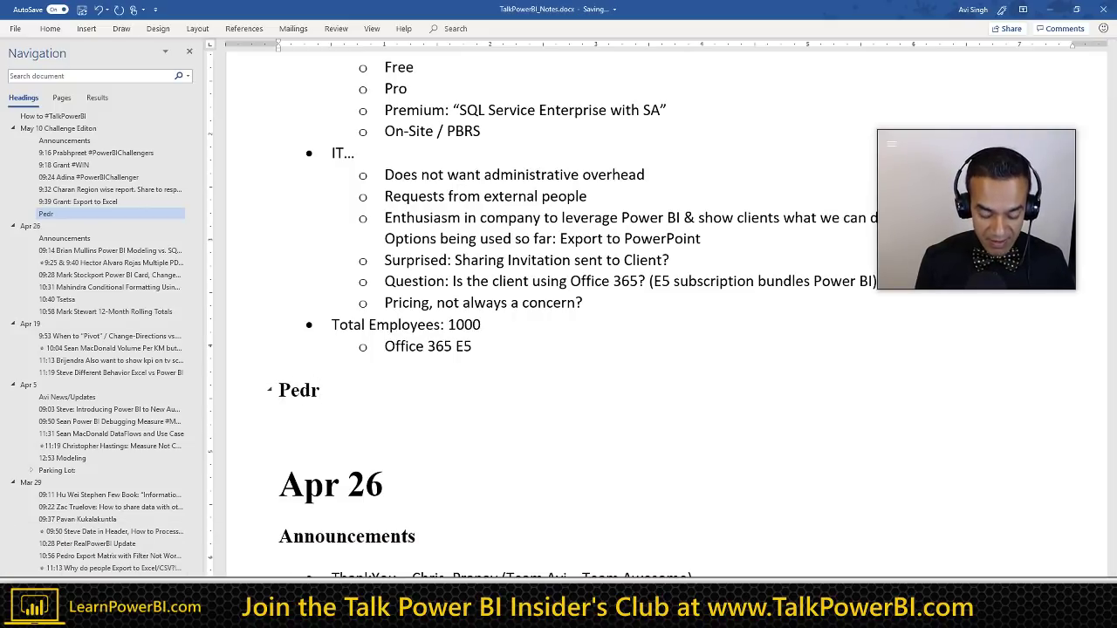
type("o")
key("Return")
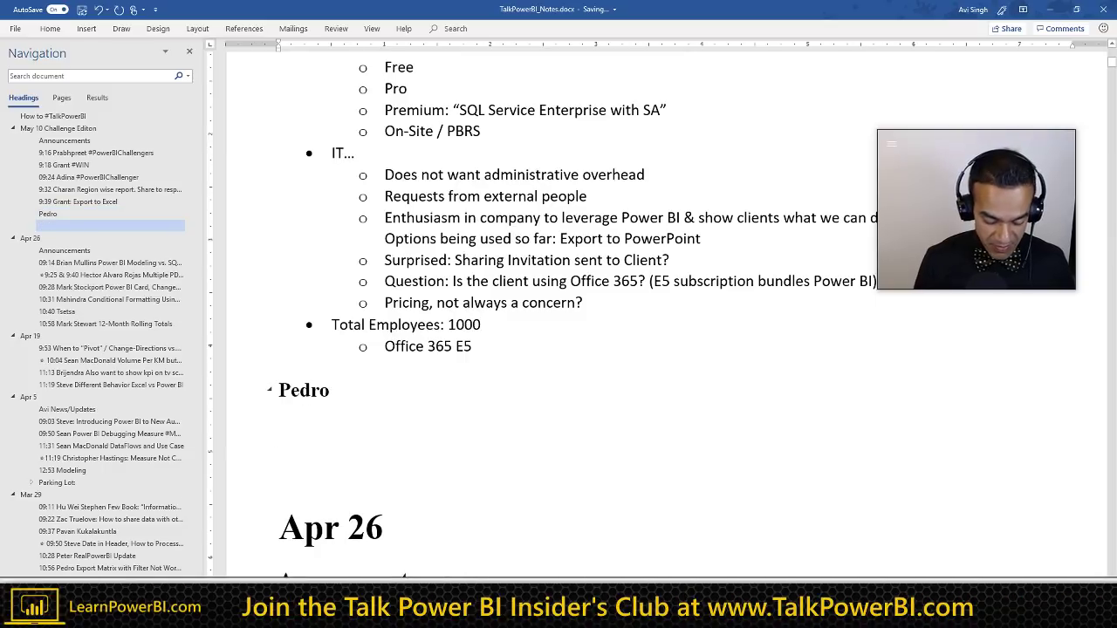
type("* Bank")
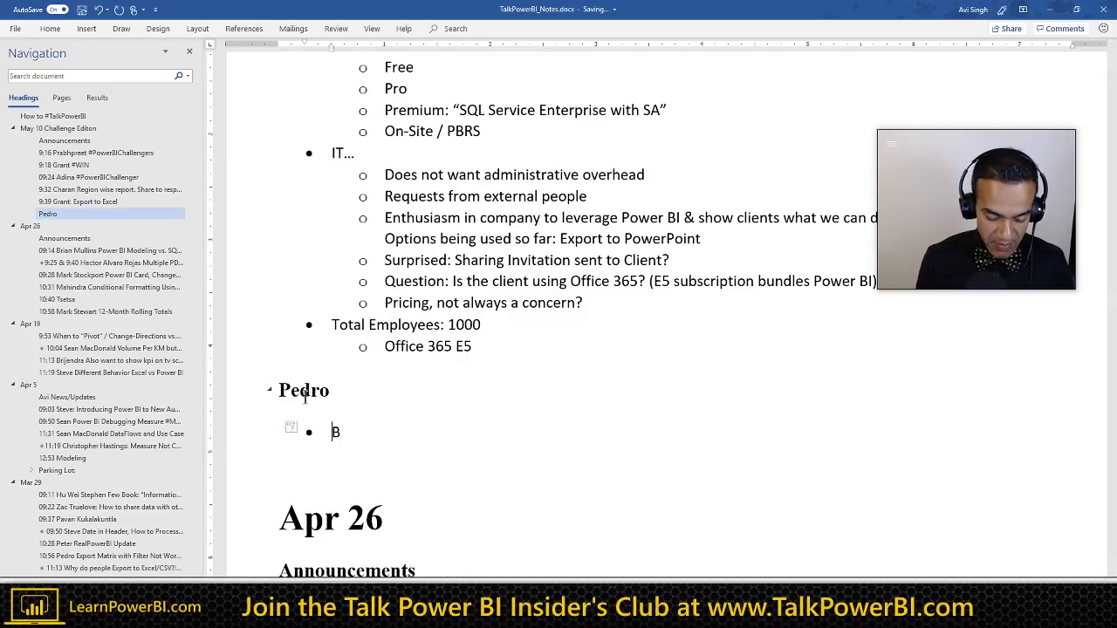
key("Return")
type("Daily")
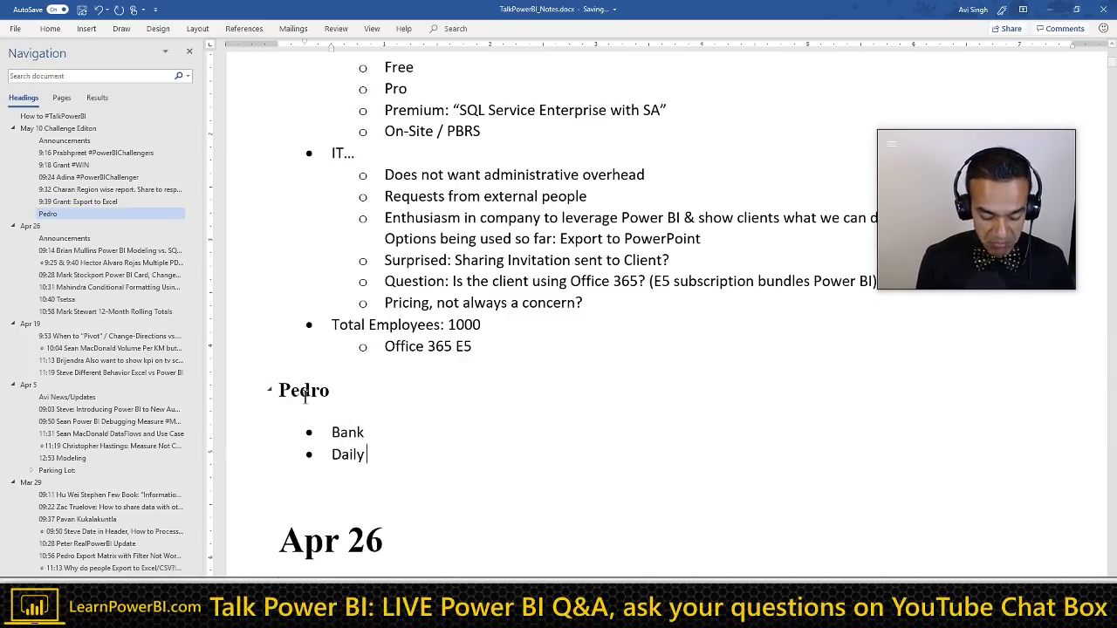
type(" Report : C")
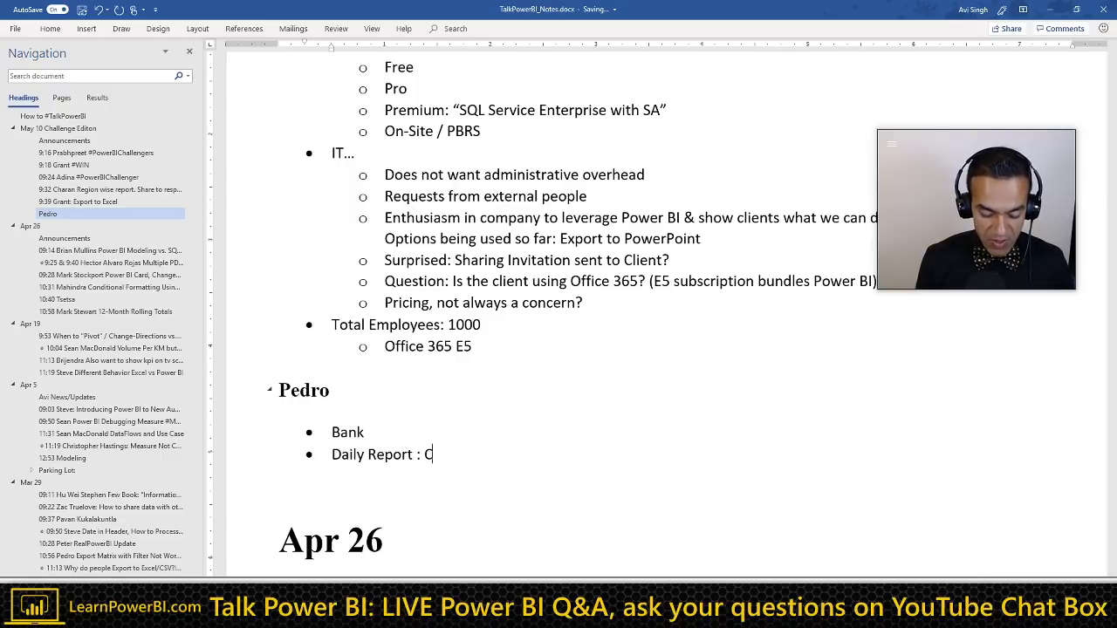
type("losing Balance, not")
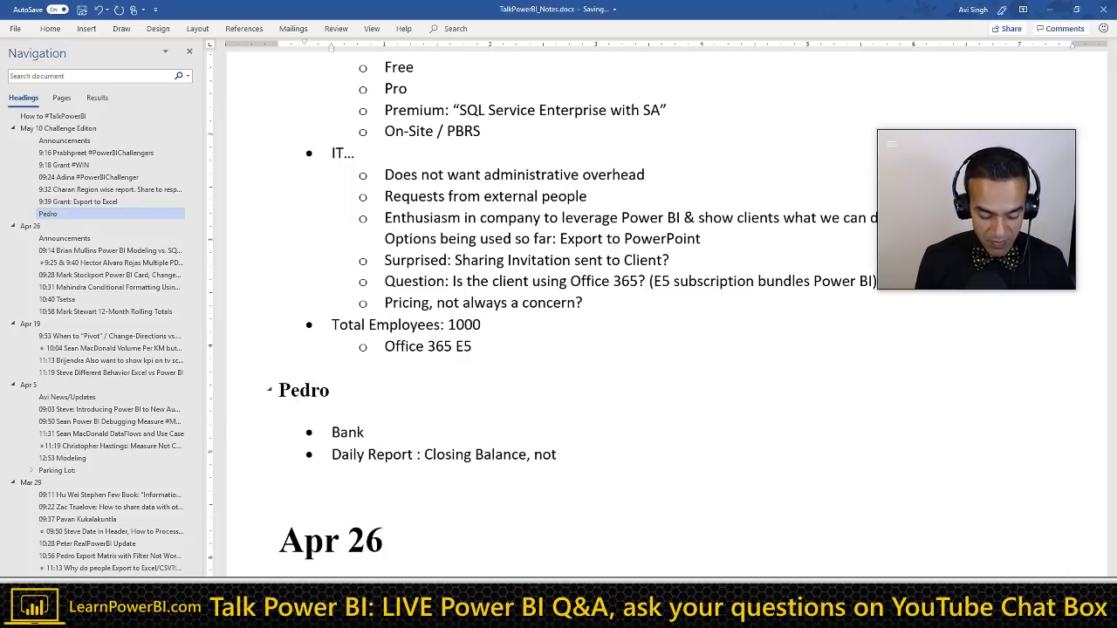
type(" paid")
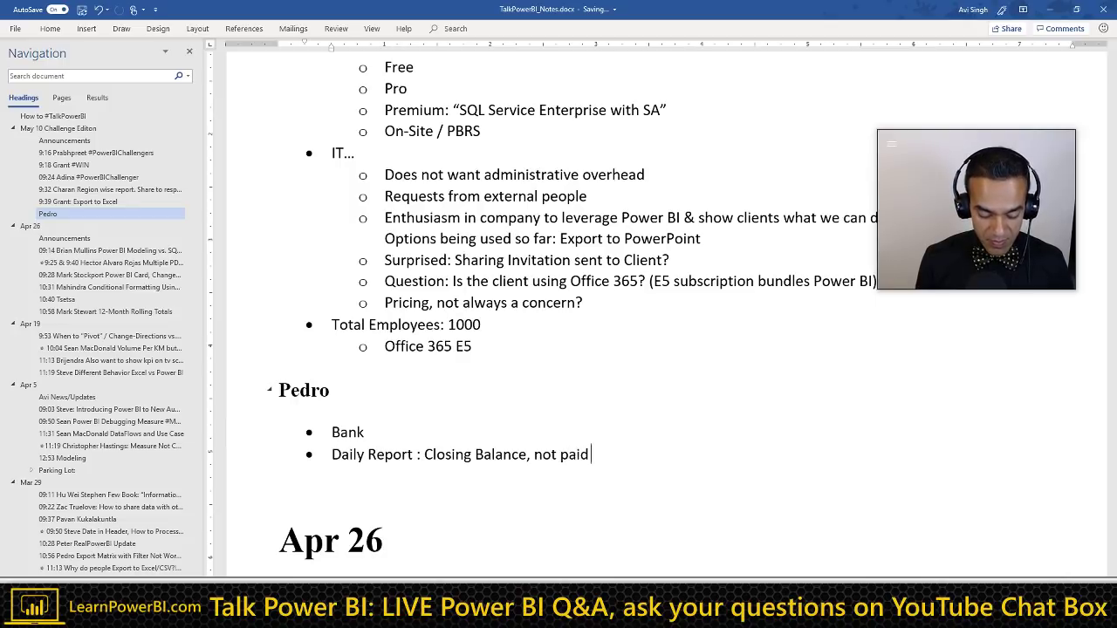
type(" loans. Close")
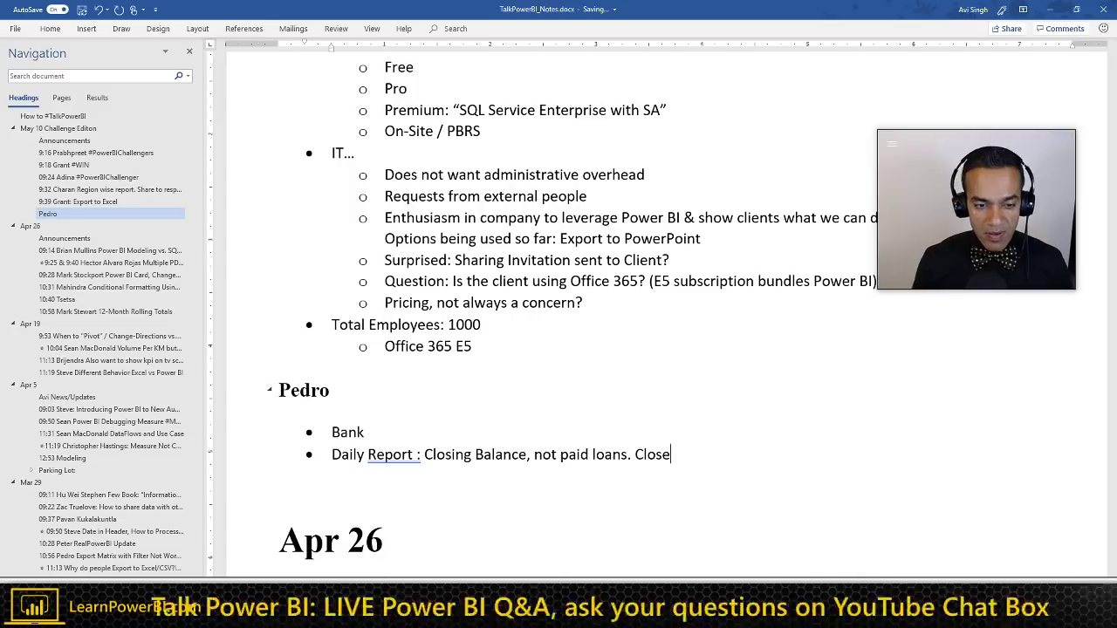
Step: Add 10:01 to the heading and a 'New file' line under the Daily Report bullet
left_click(330, 390)
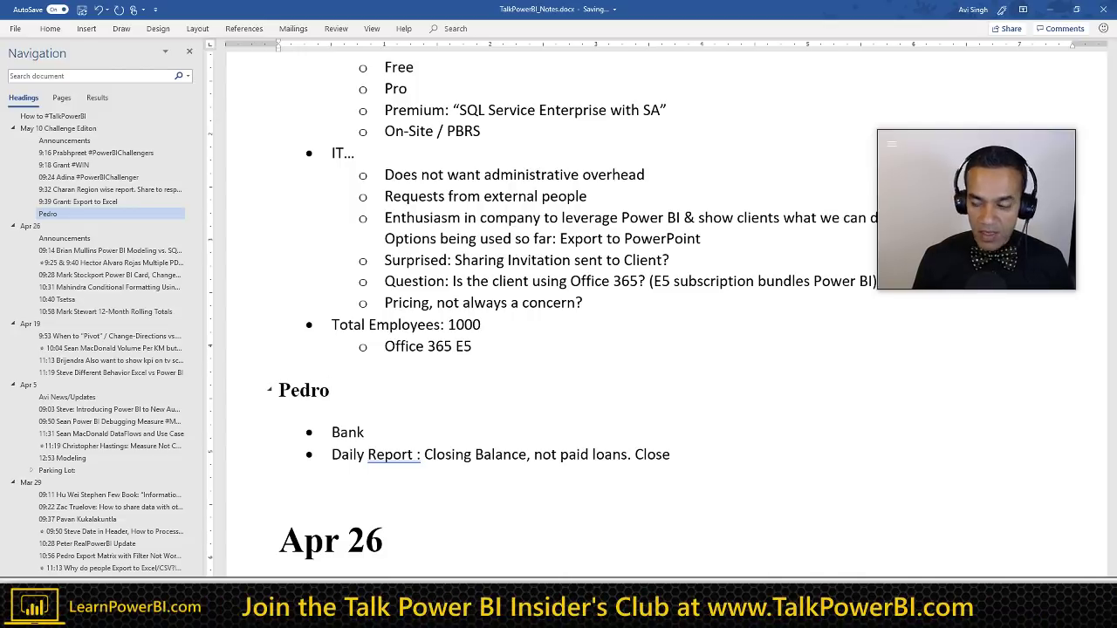
type("10")
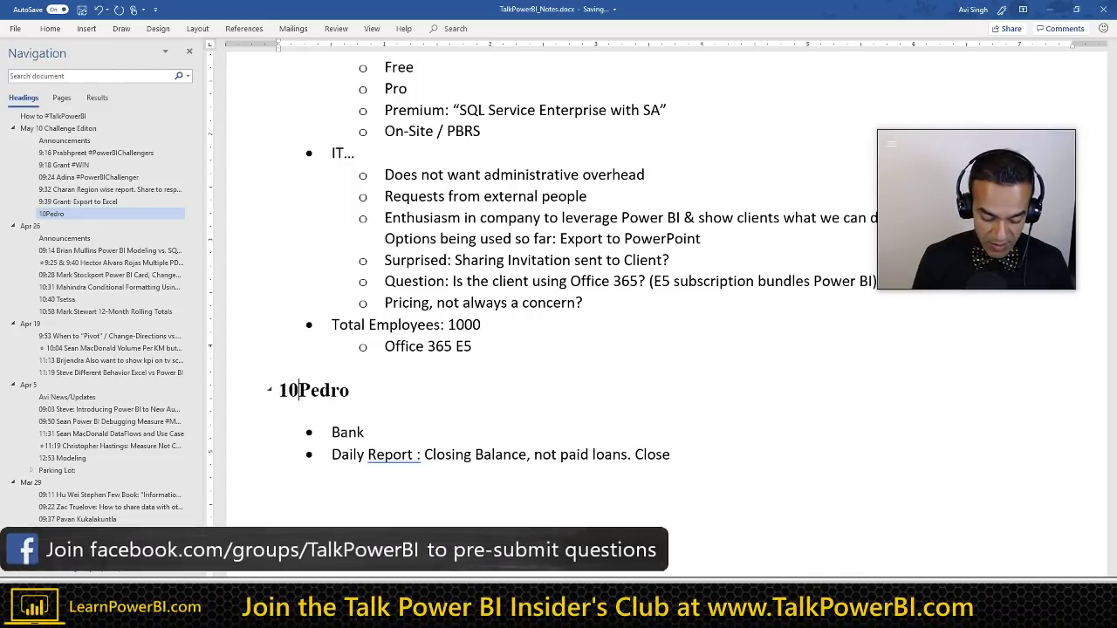
type(":01")
key("Down")
key("Down")
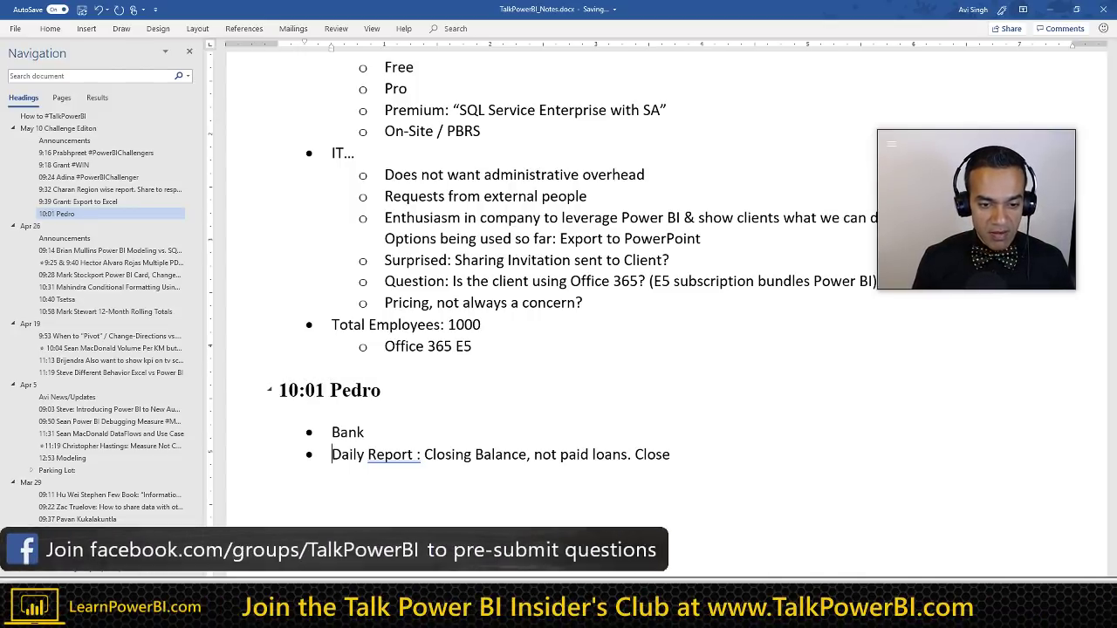
key("shift+Return")
type("N")
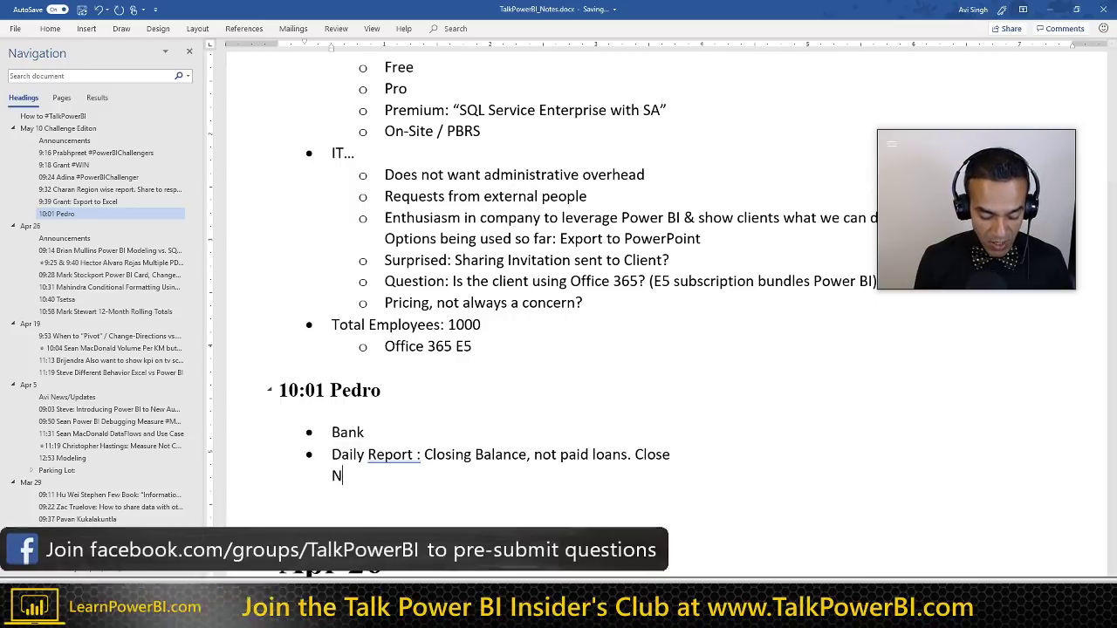
type("ew file")
key("Return")
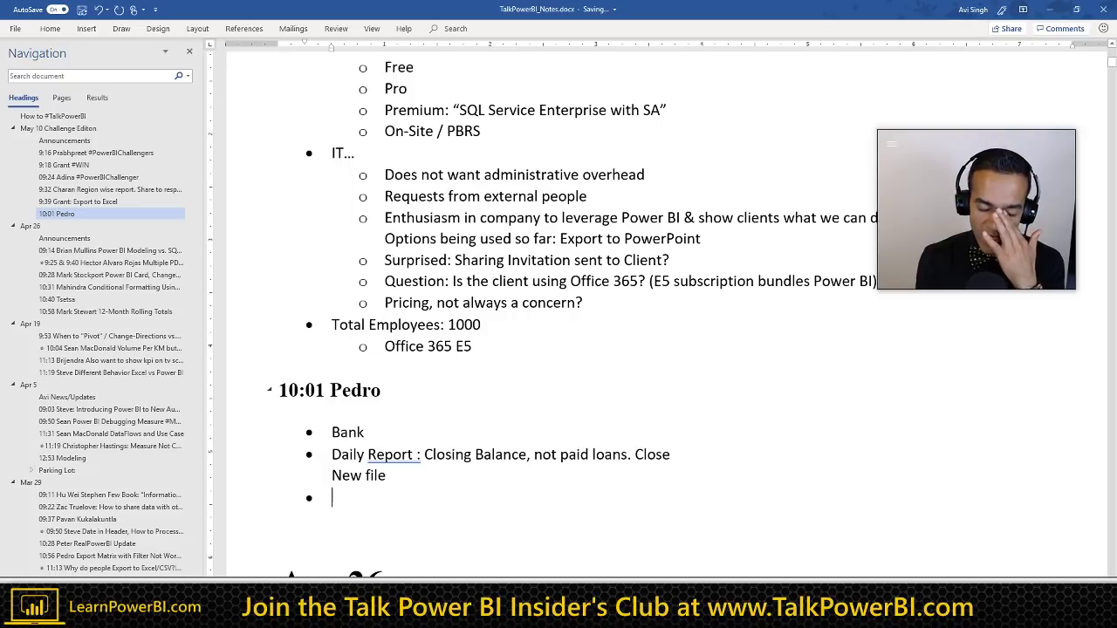
Step: Append 'Spain' with a closing parenthesis after the name in the heading
key("Up")
key("Up")
key("Up")
key("Up")
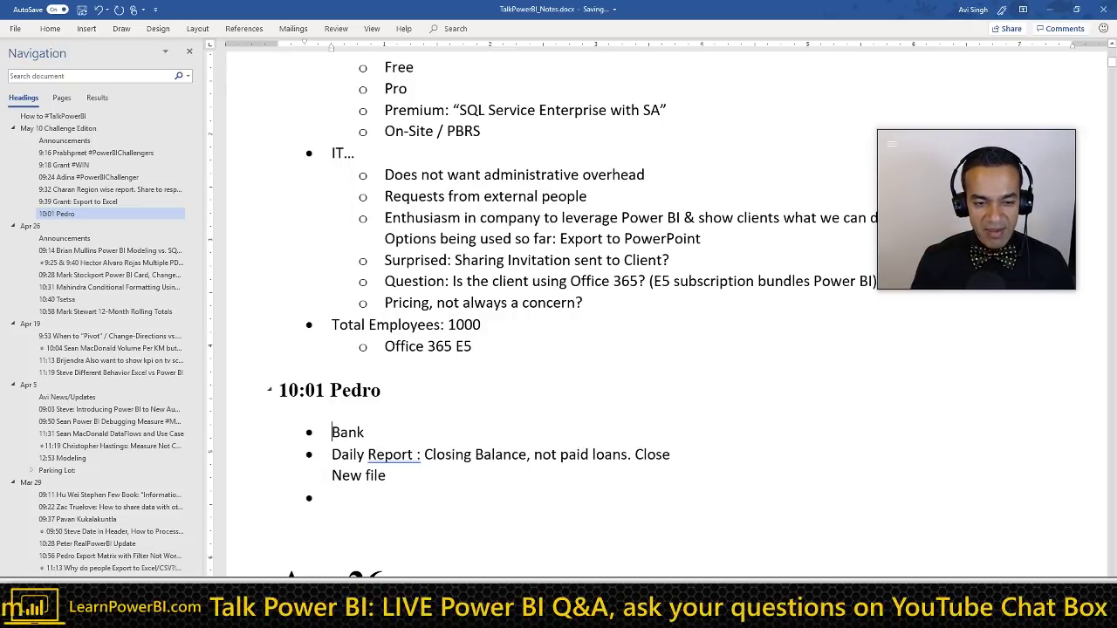
key("End")
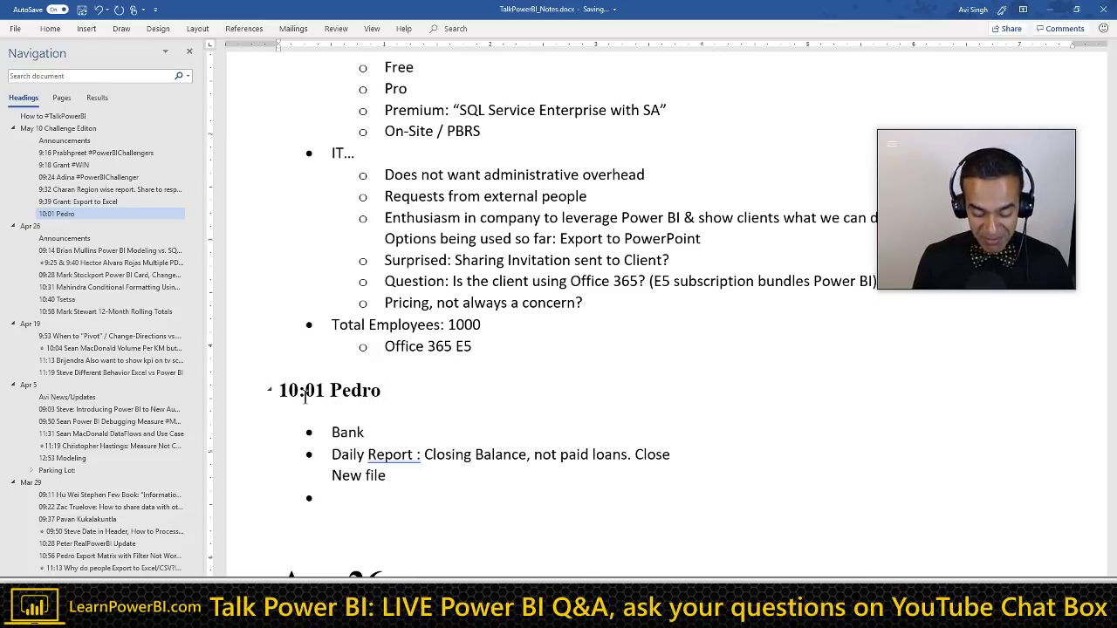
type("P")
key("BackSpace")
type("Spain")
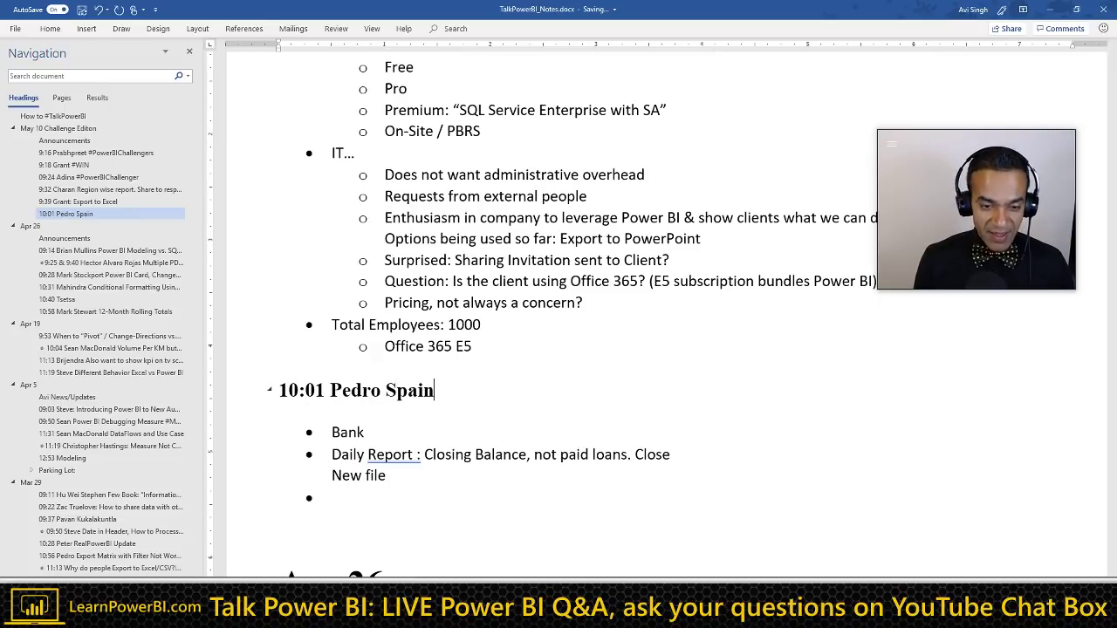
key("Down")
key("Down")
key("Down")
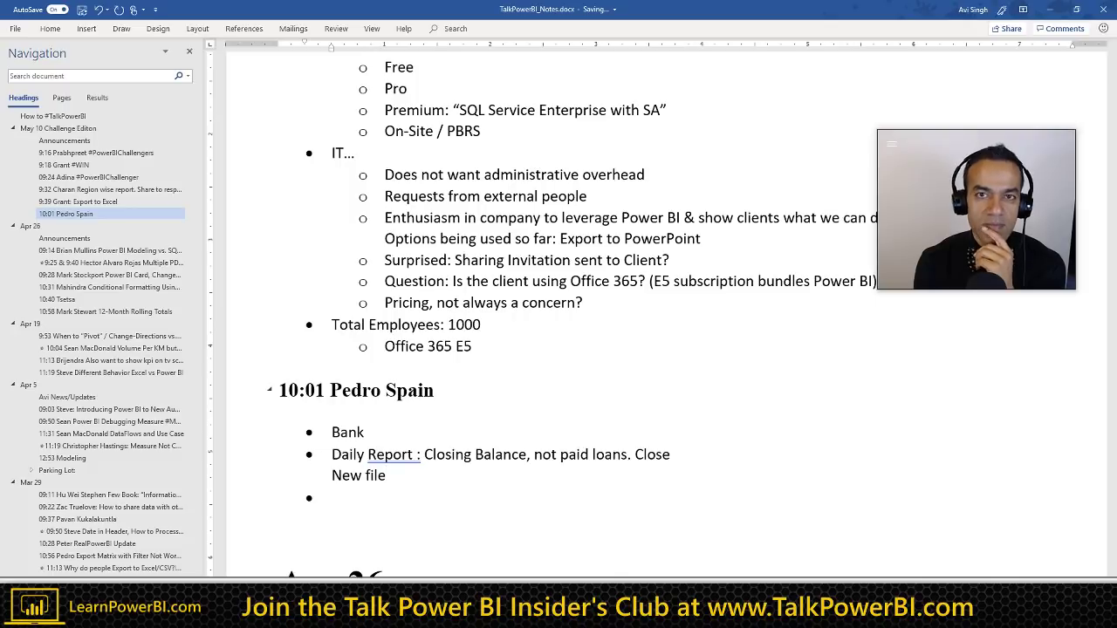
key("Up")
key("Up")
key("Up")
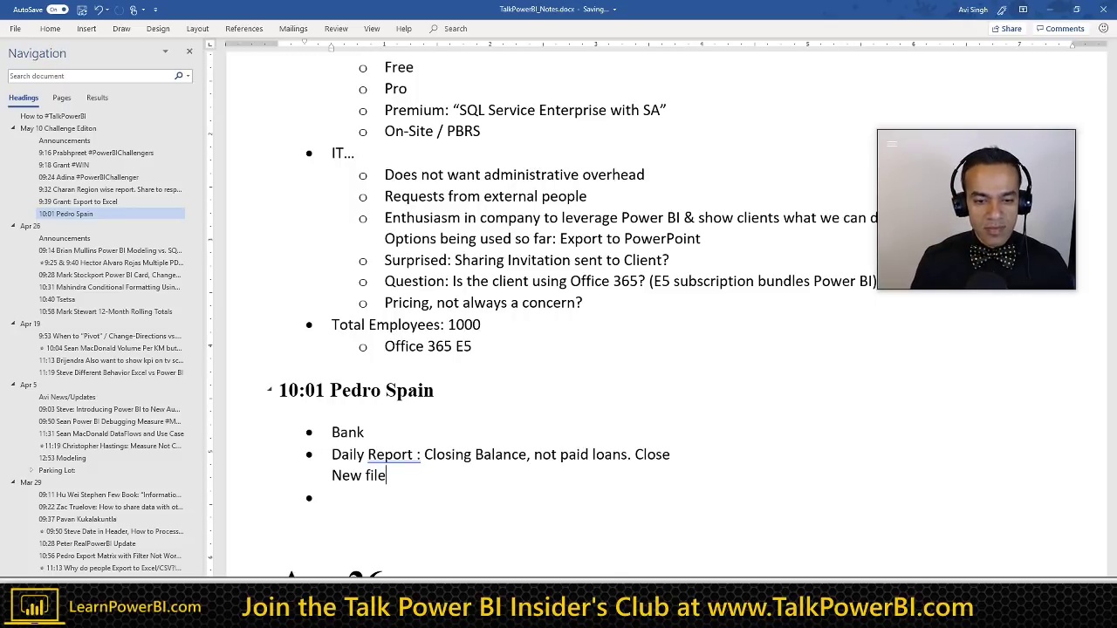
type(")")
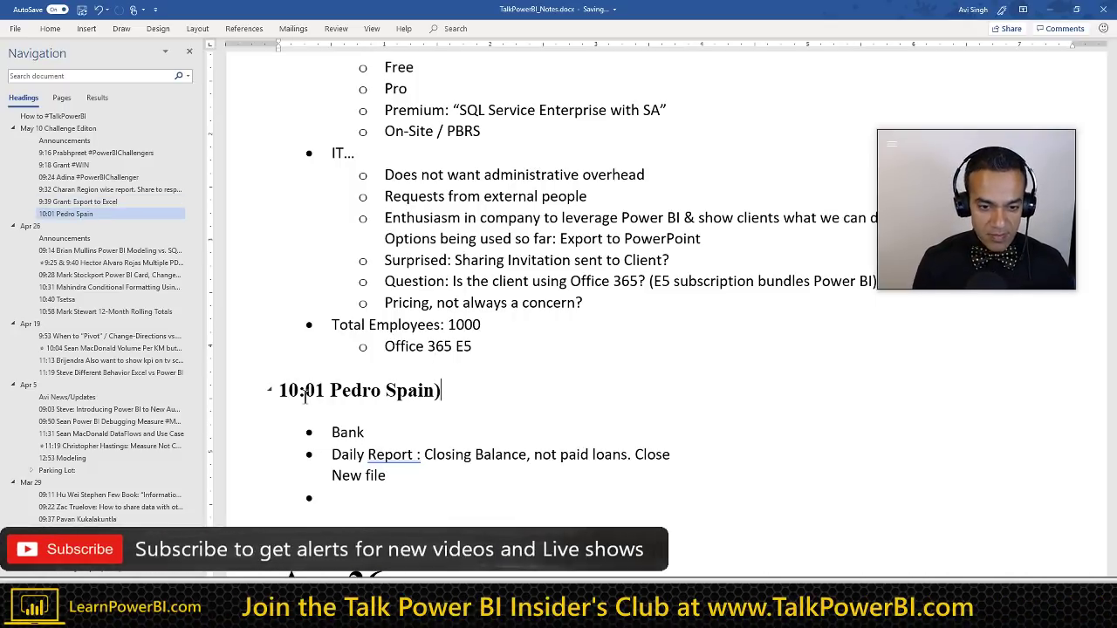
key("Left")
key("Left")
key("Left")
key("Left")
key("Left")
key("Left")
Step: Complete '(Spain)' and add bullets 'Report the evaluation of every day, every month, every year' and 'Watched a lot of YouTube. My data is not the same'
type("(")
key("Down")
key("Down")
key("Down")
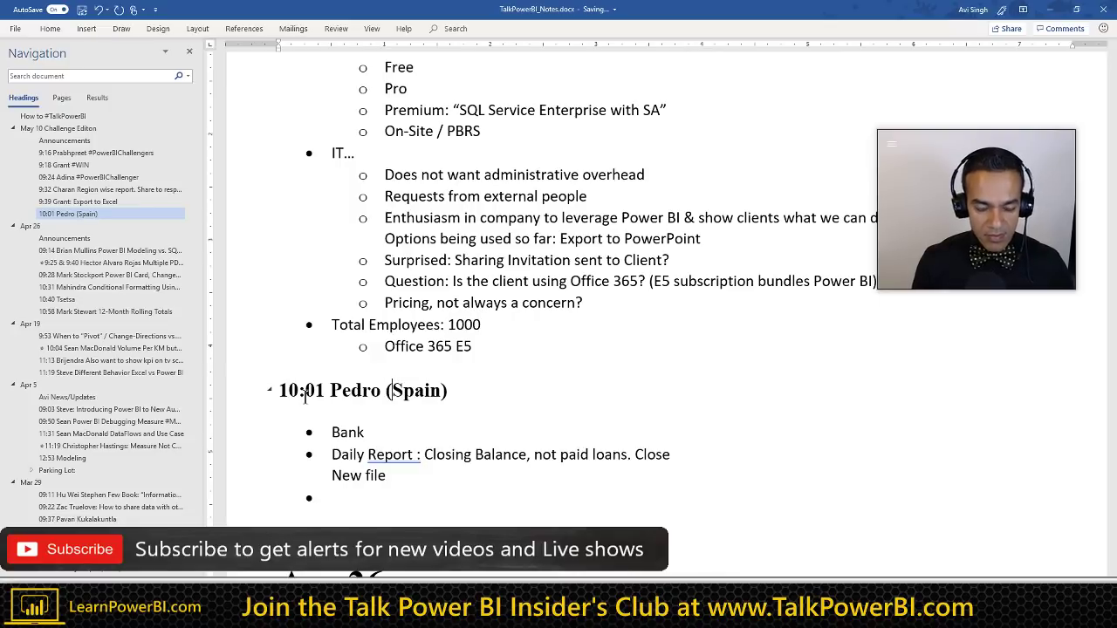
type("Rep")
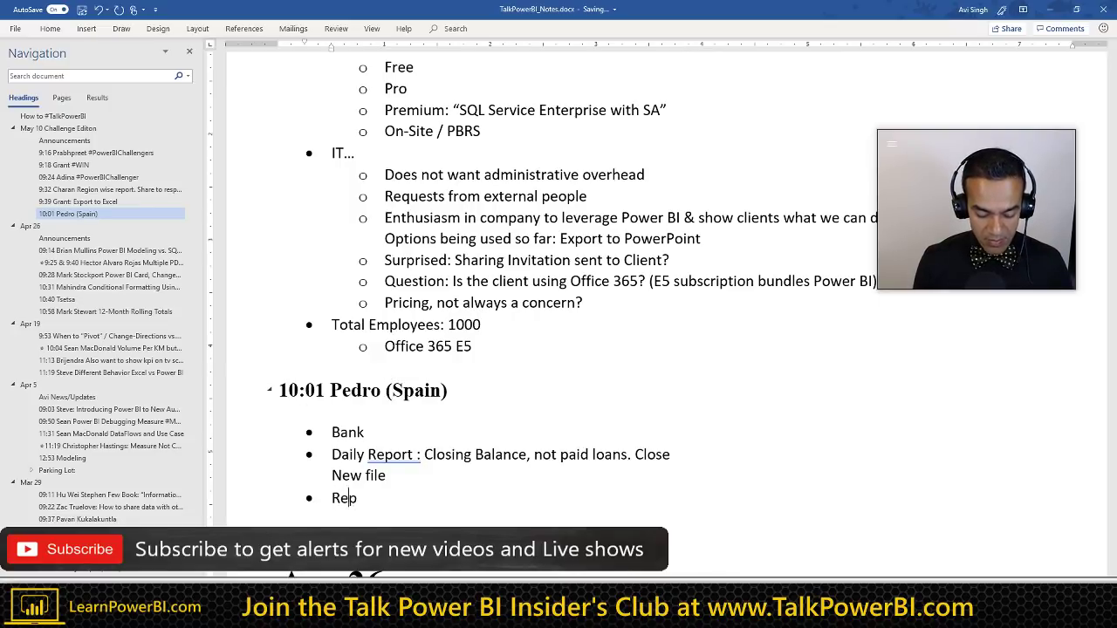
type("ort the ev")
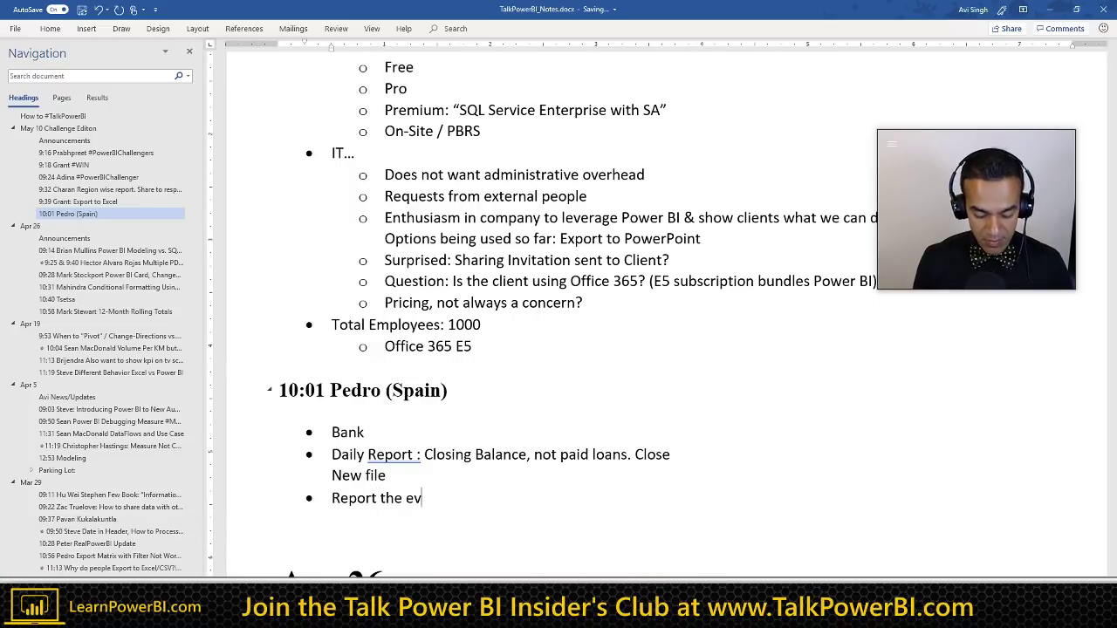
type("aluation of ")
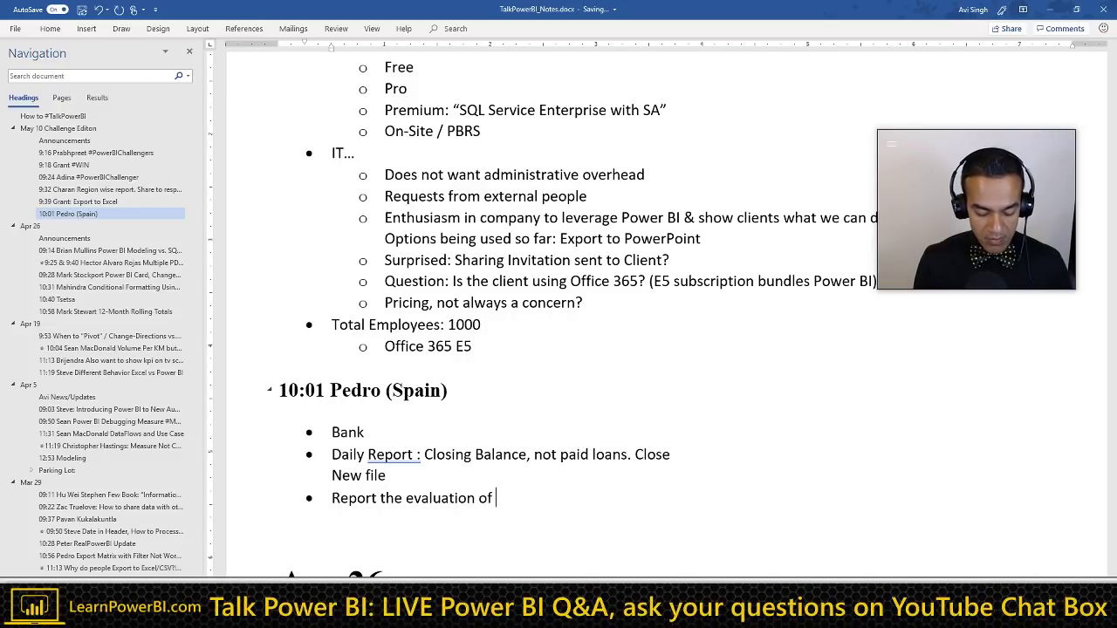
type("every day, every")
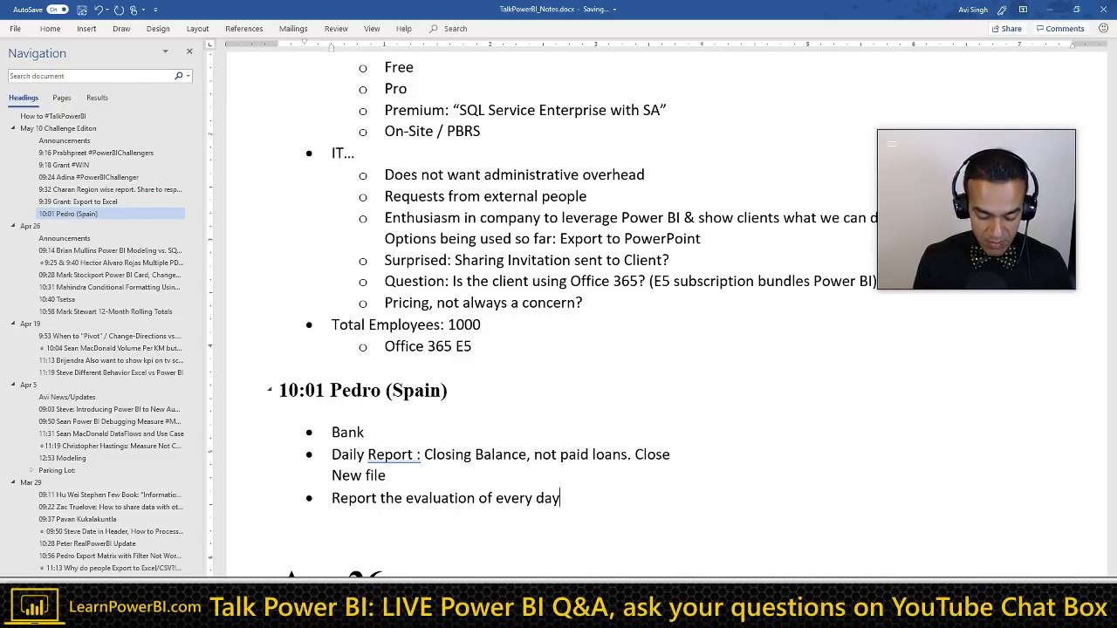
type("onth")
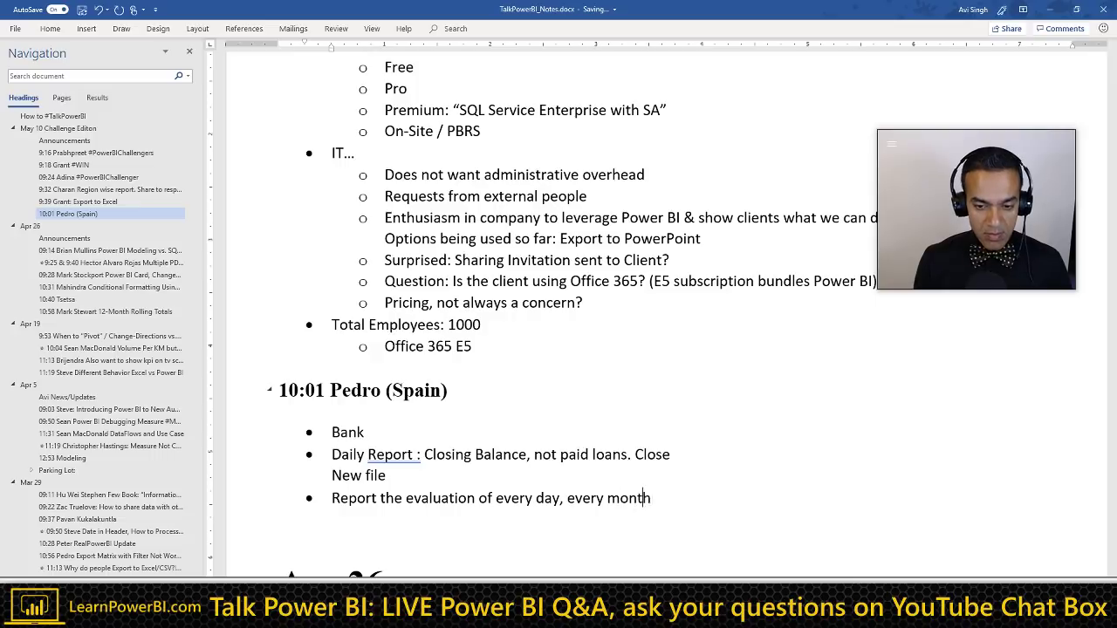
type(", every year")
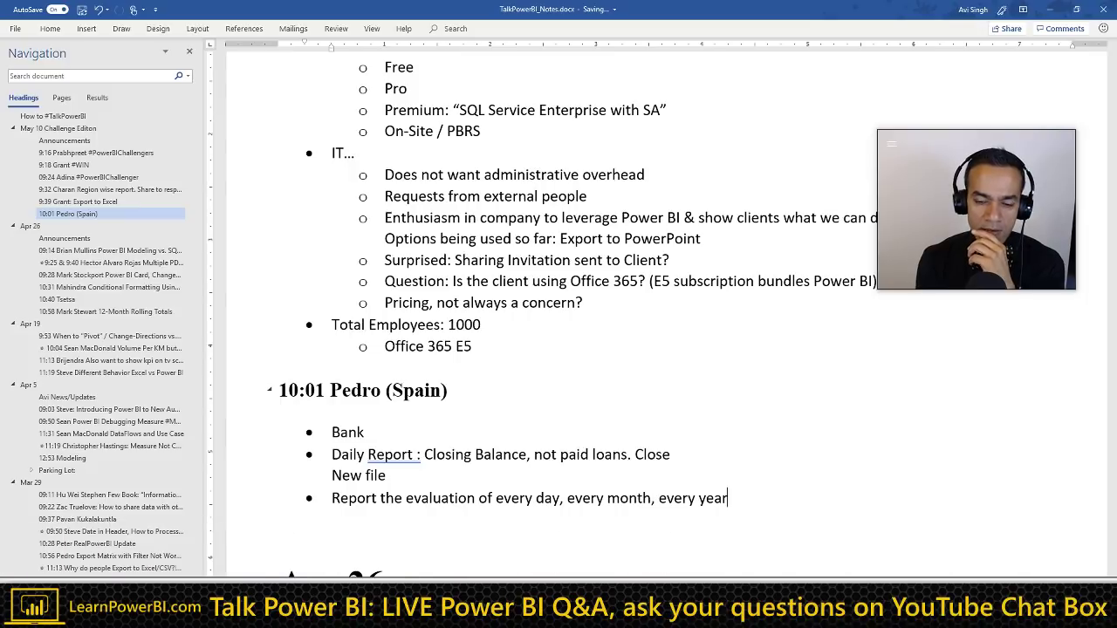
key("Return")
type("Wat")
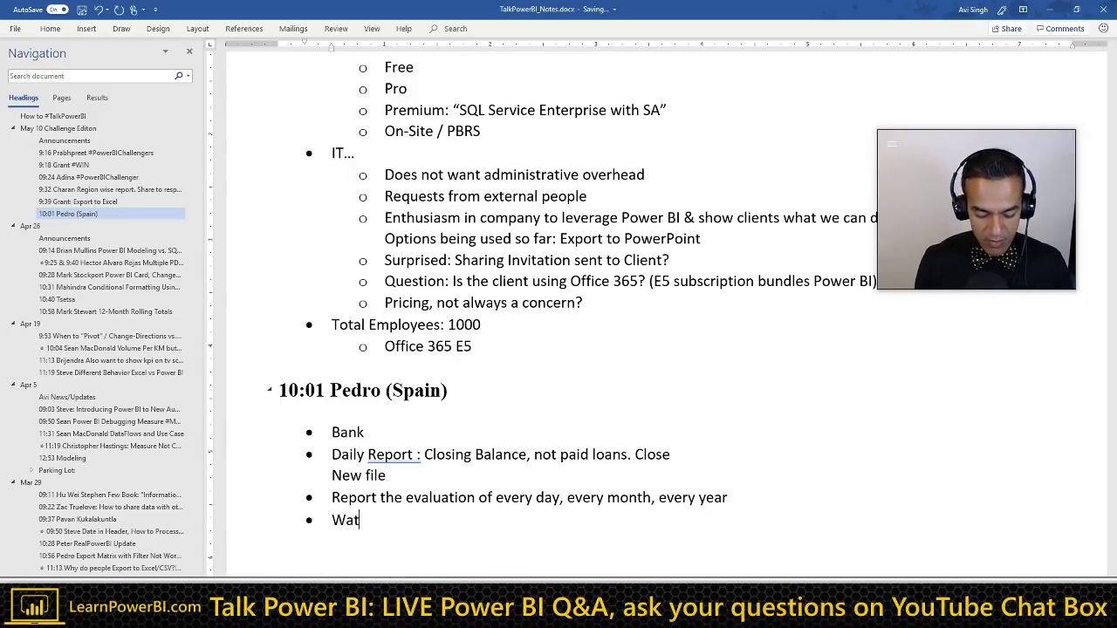
type("ched a ")
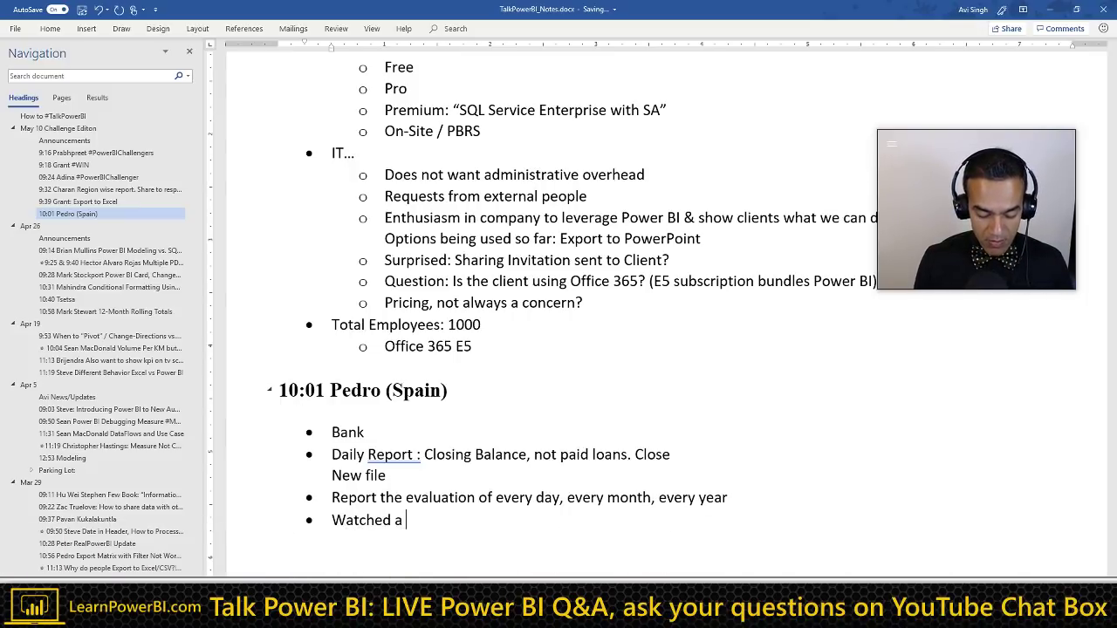
type("lot of YouTube")
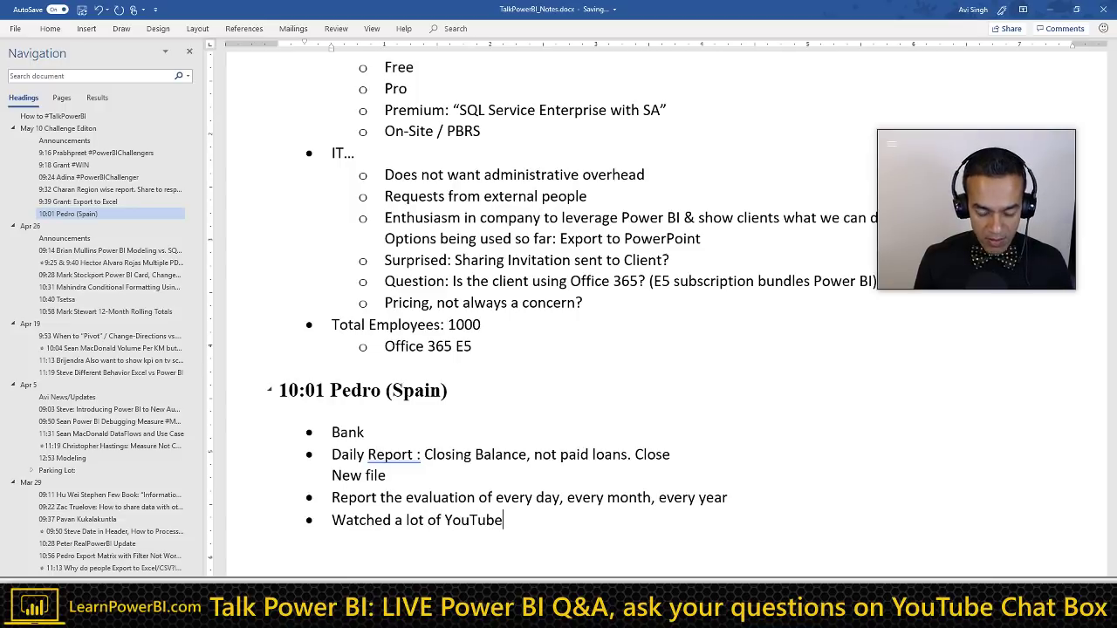
type(". My da")
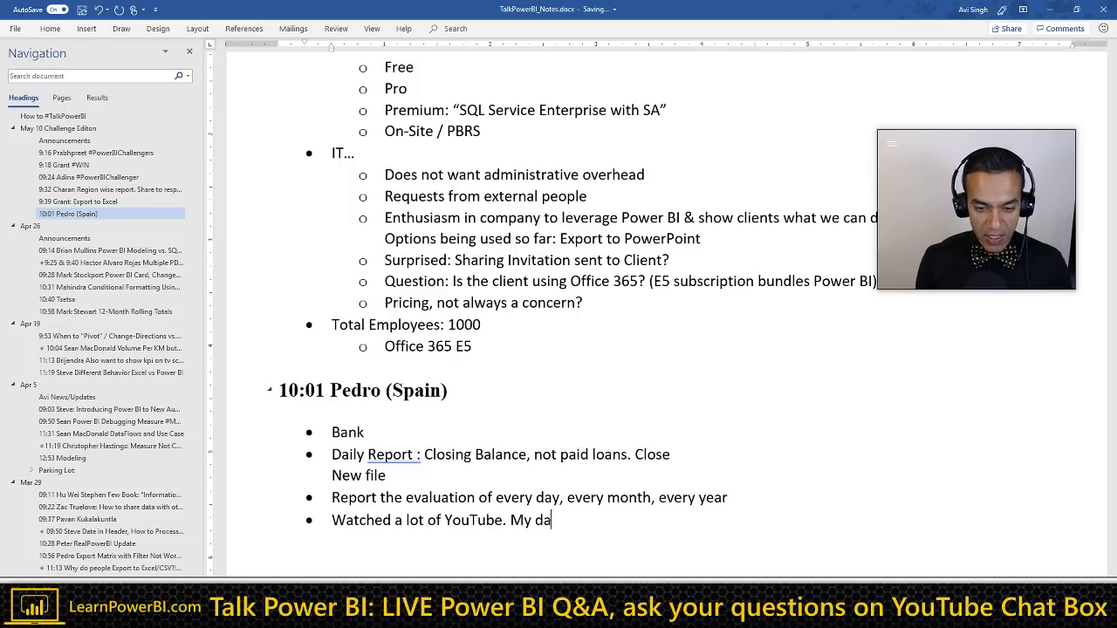
type("ta is not the same")
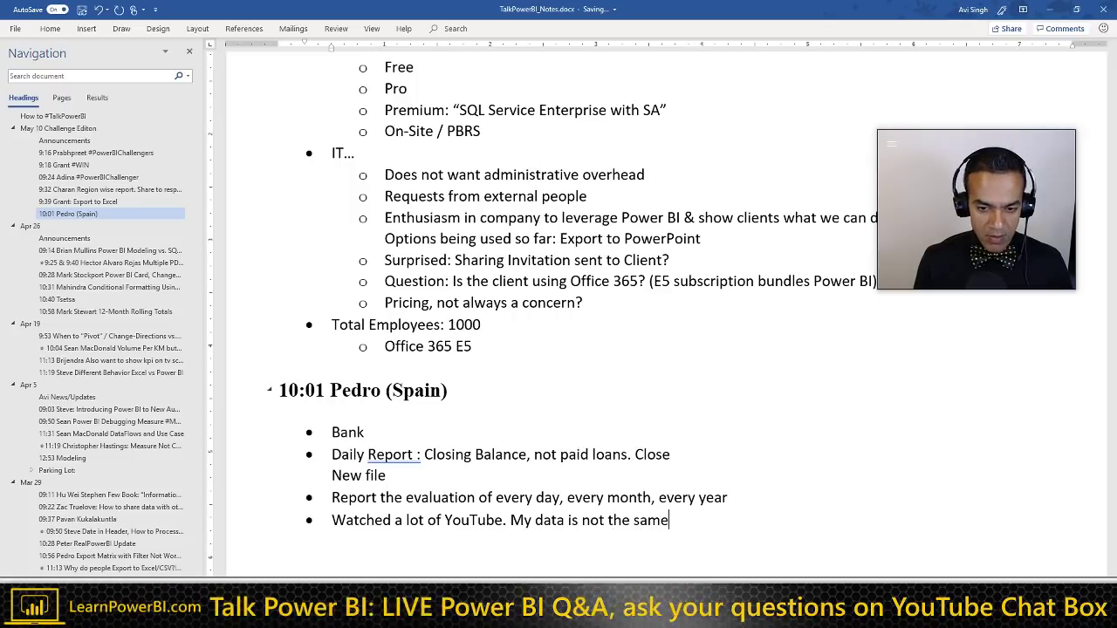
key("Return")
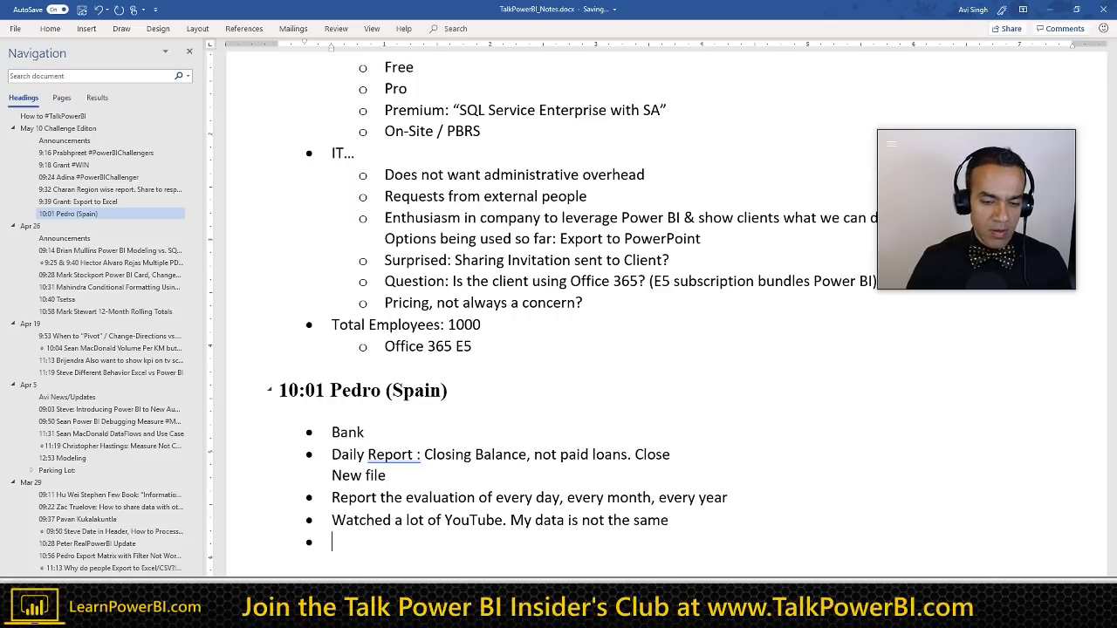
Step: Remove the space before the colon in 'Daily Report :' and add a 'Daily Inventory...' bullet
scroll(331, 367, "down", 2)
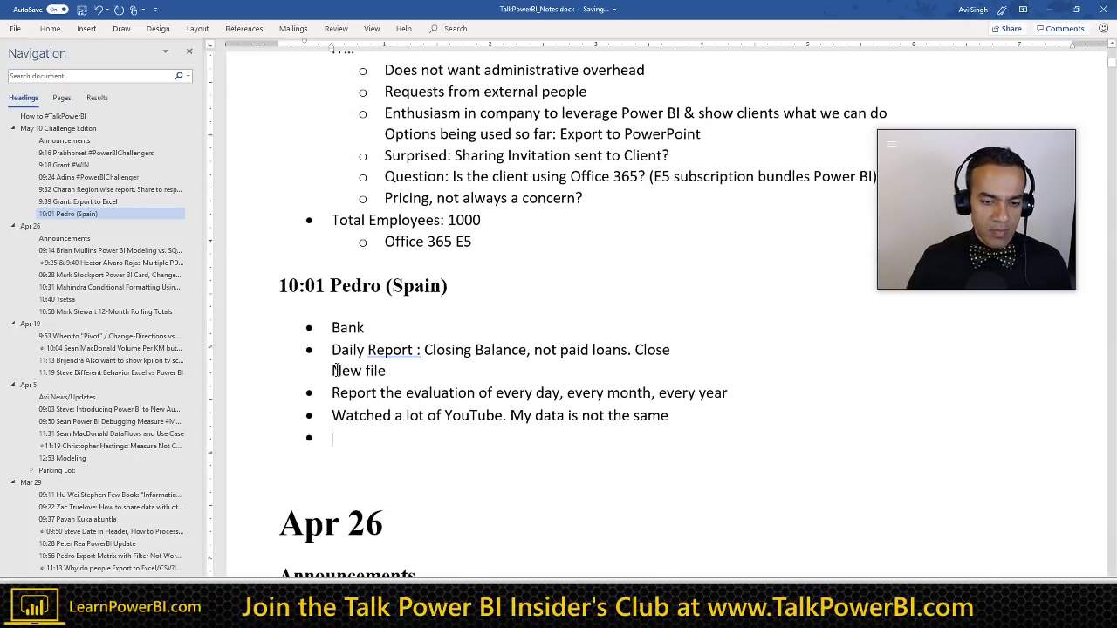
left_click(427, 356)
key("Left")
key("Left")
key("BackSpace")
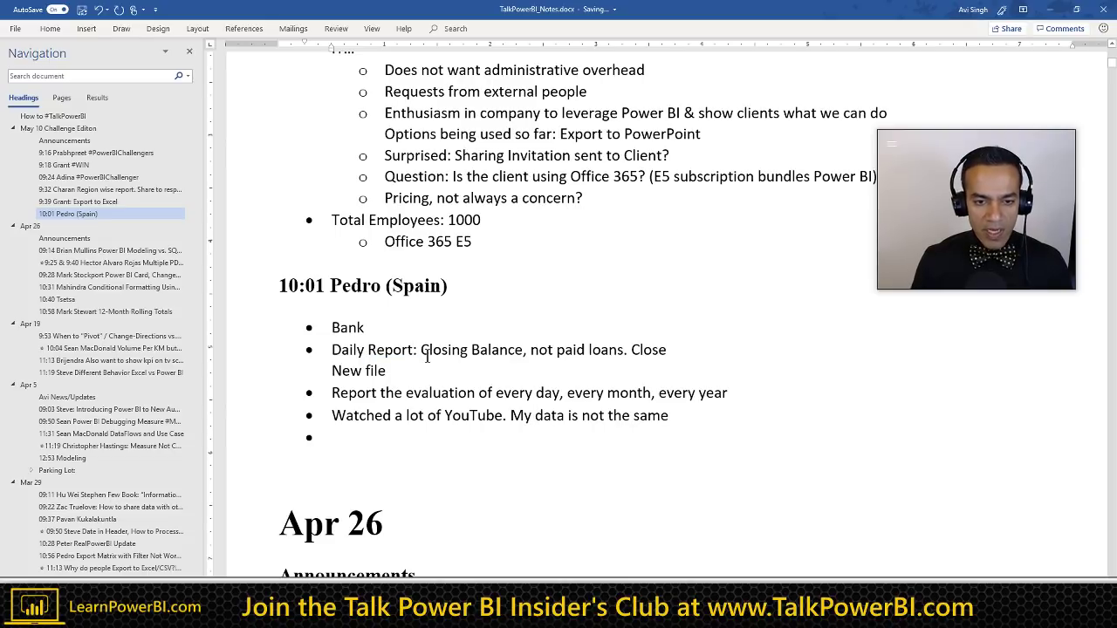
key("Down")
key("Down")
key("Down")
key("Down")
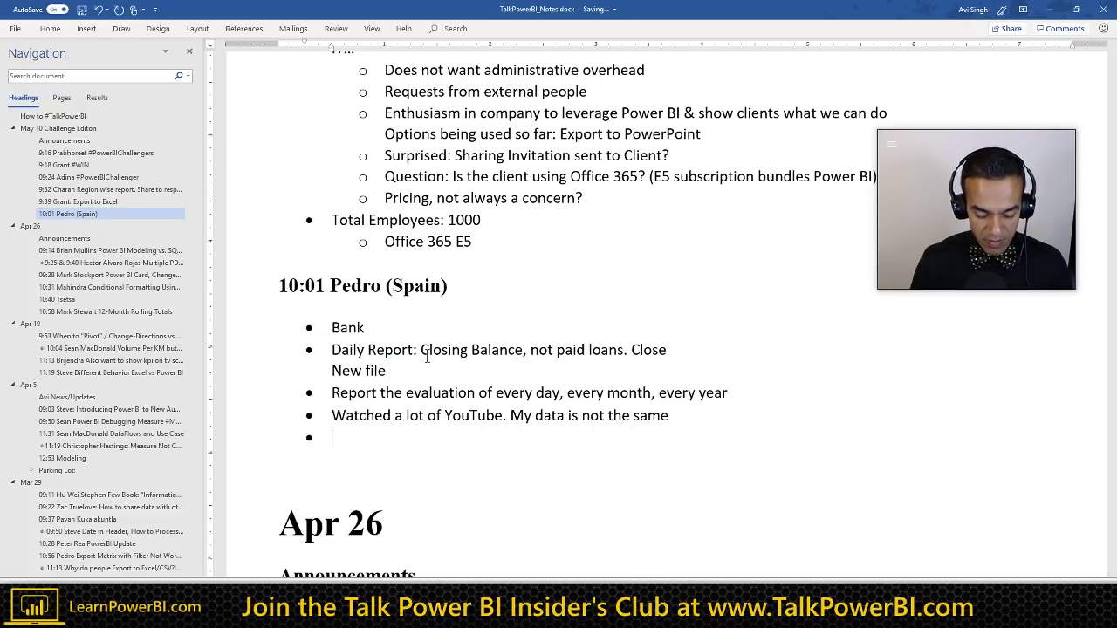
type("Daily Invent")
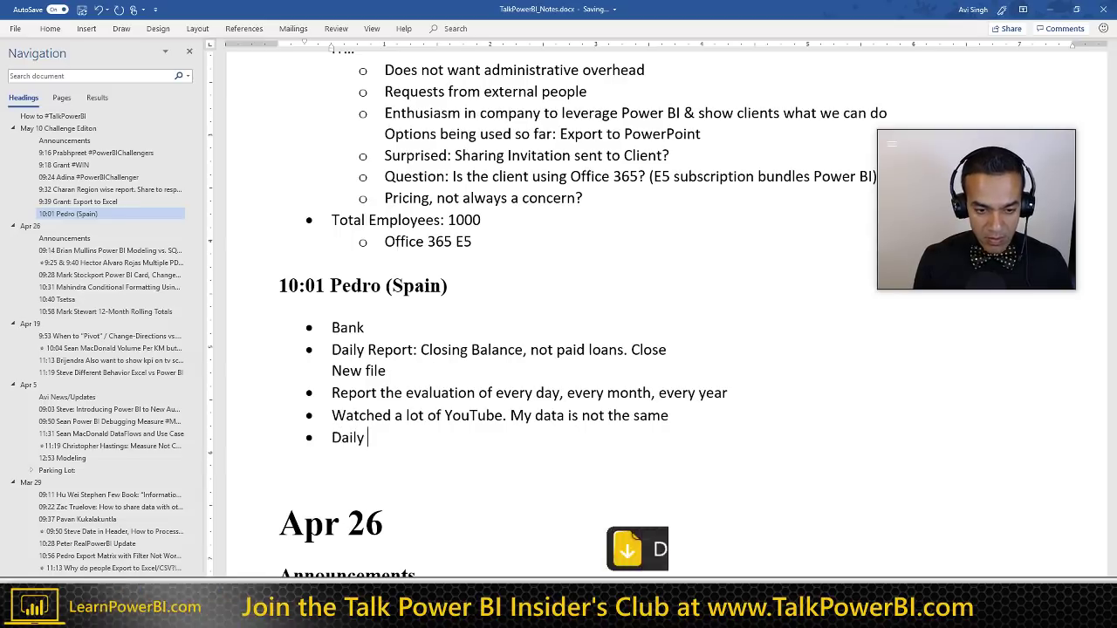
type("ory...")
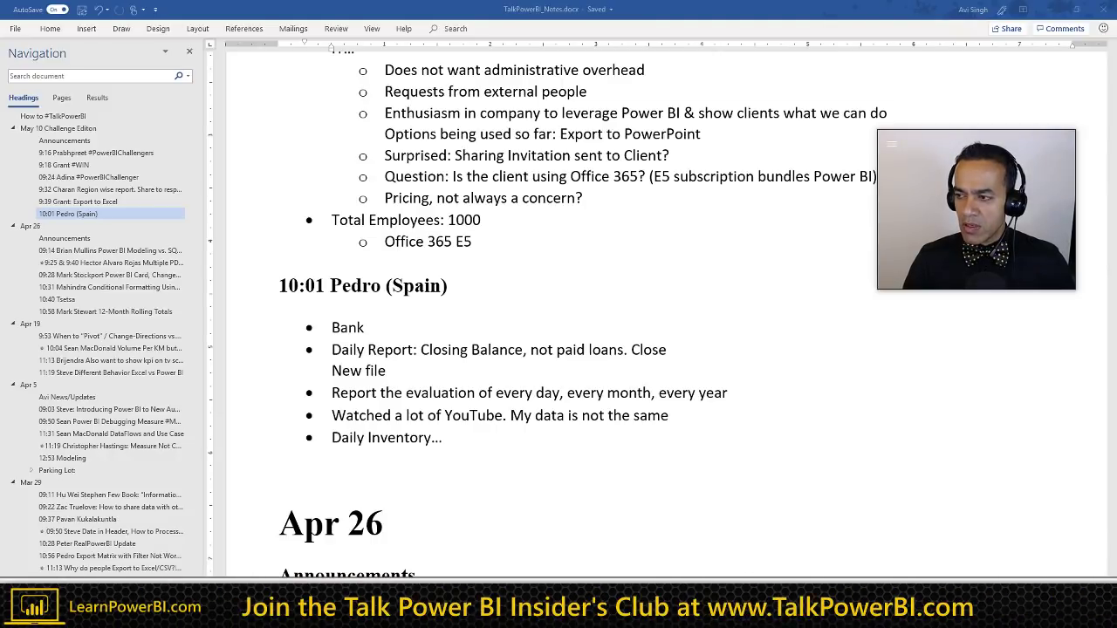
Step: Add an empty unbulleted line below the 'Daily Inventory...' bullet
left_click(466, 439)
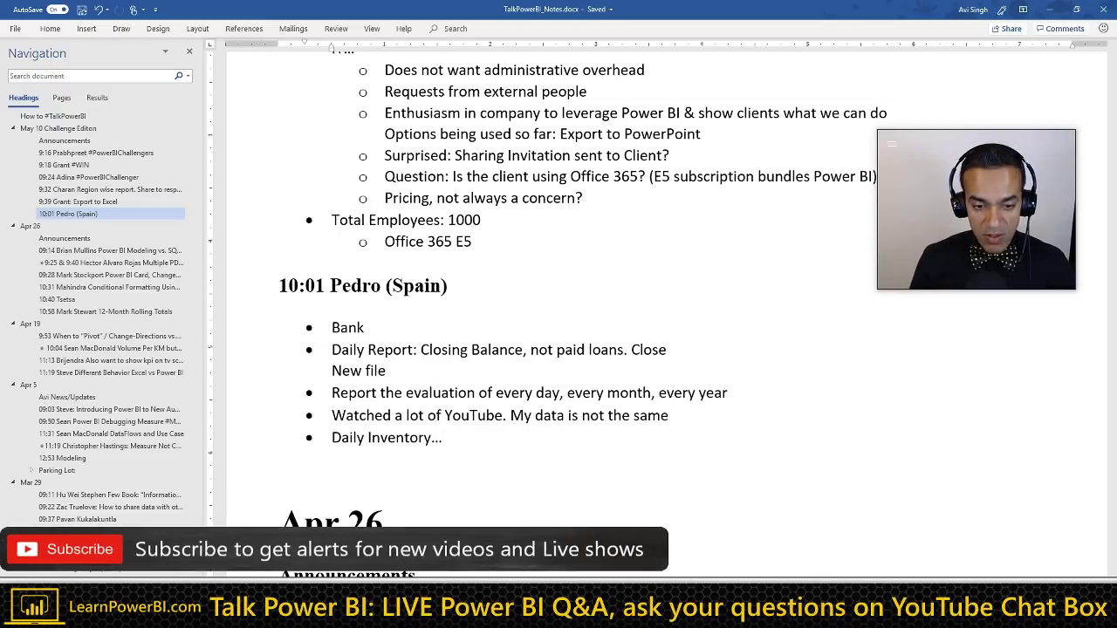
key("Return")
key("Return")
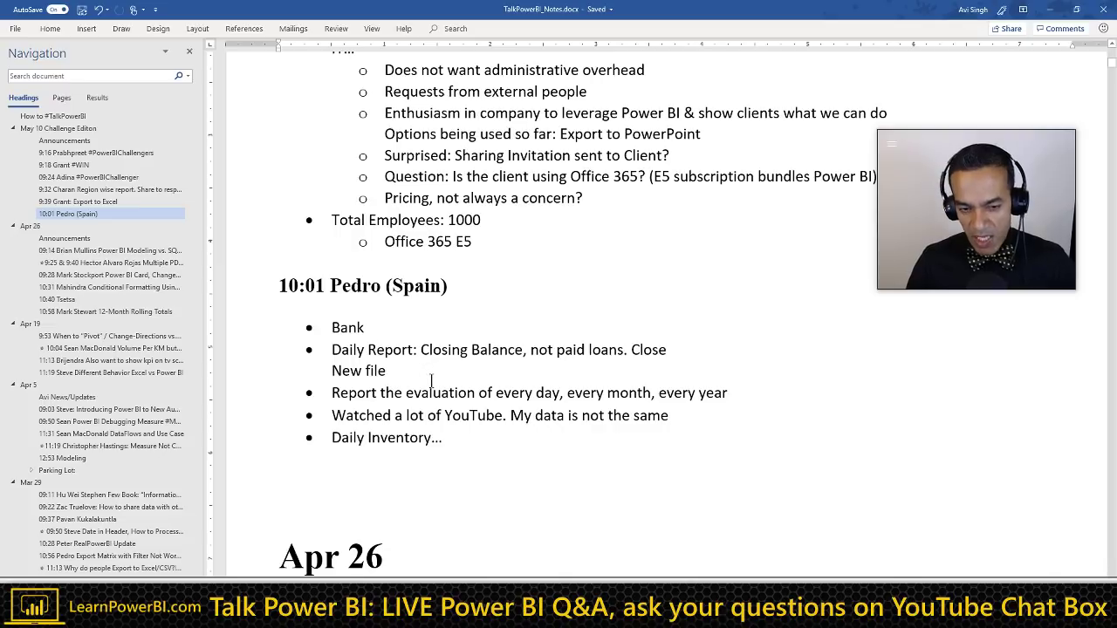
left_click(450, 465)
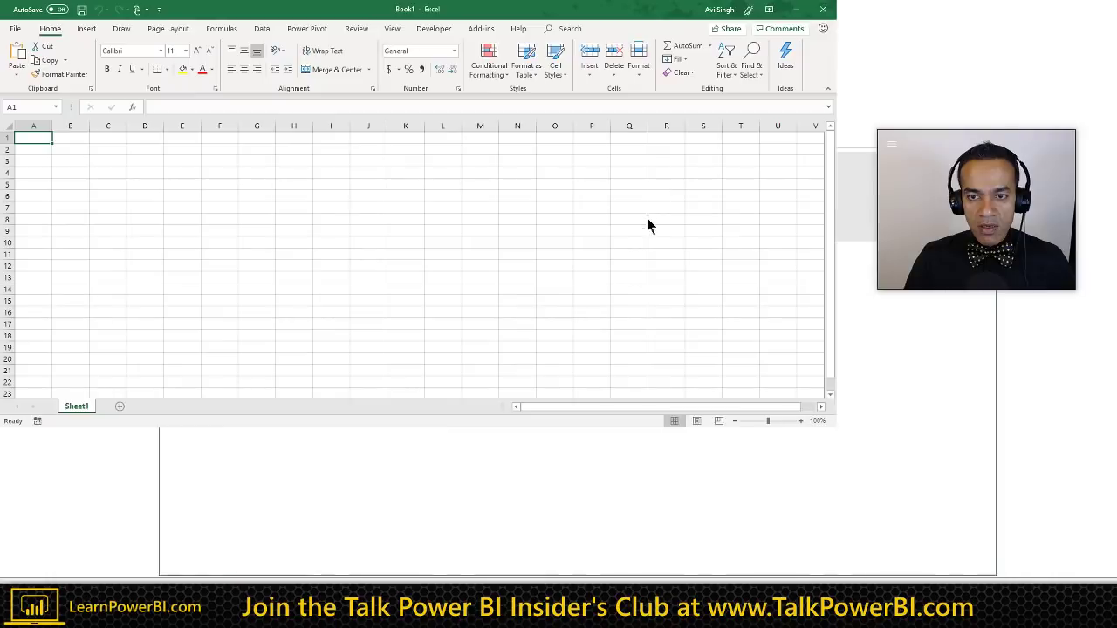
Step: Maximize the blank Book1 workbook, zoom in, and select cell A1
key("super+Up")
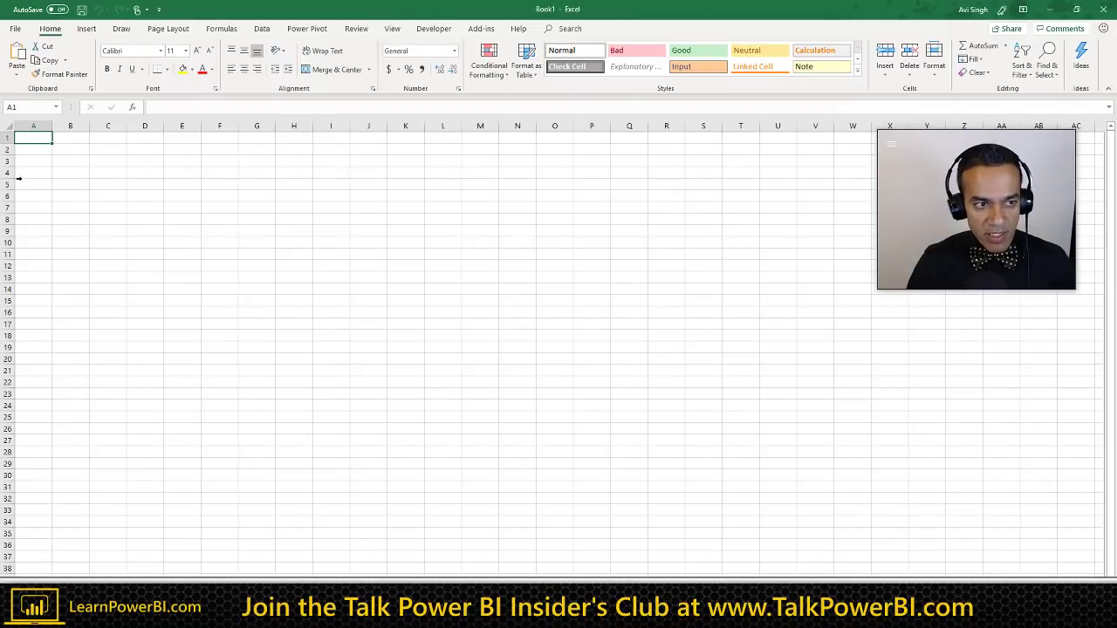
scroll(18, 174, "up", 5)
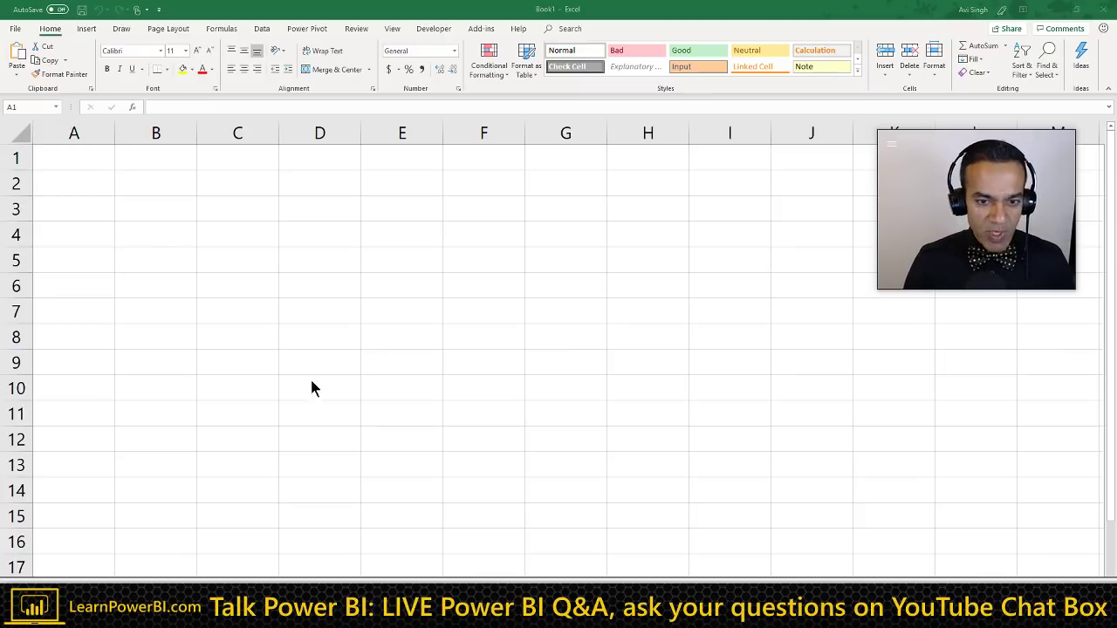
left_click(68, 157)
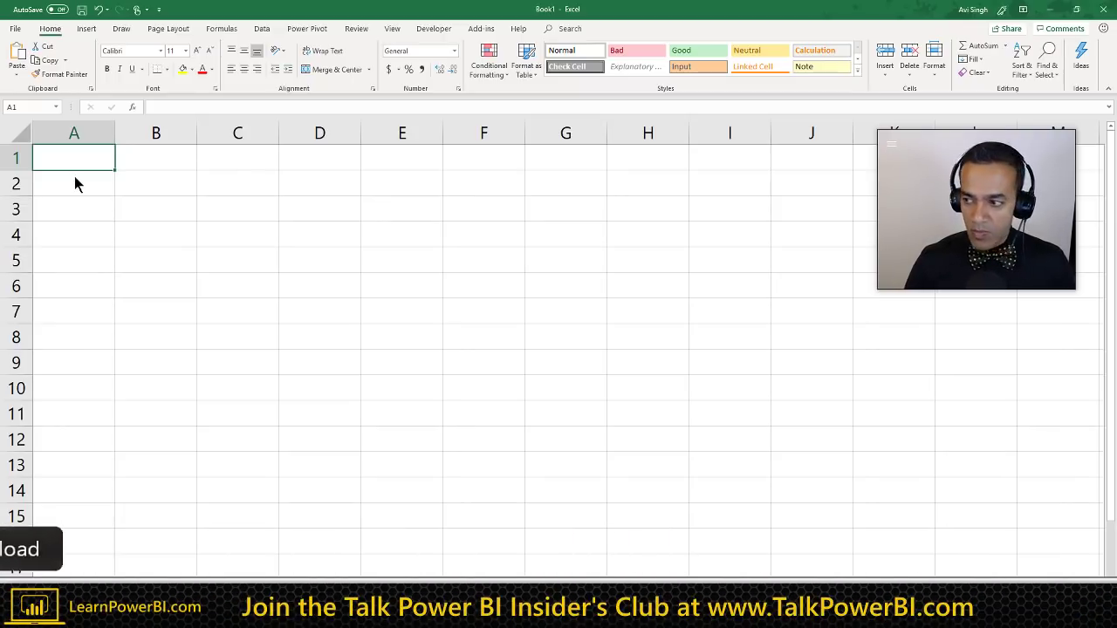
Step: Add a 'Data Source: Excel File (Manual)' bullet below 'Daily Inventory...' in the Word notes
key("alt+Tab")
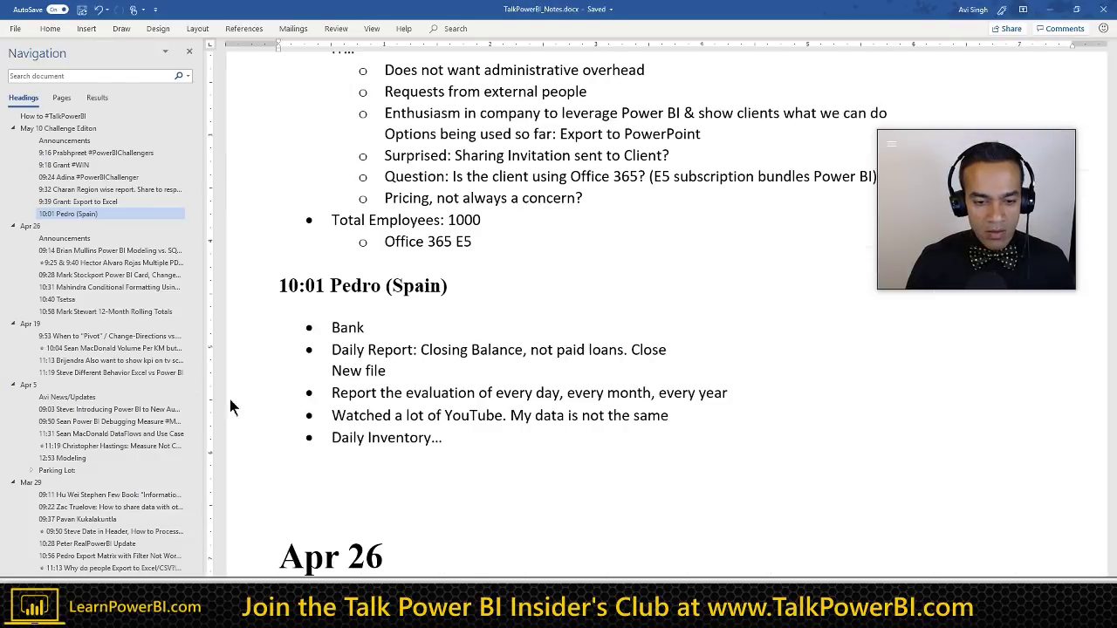
key("Return")
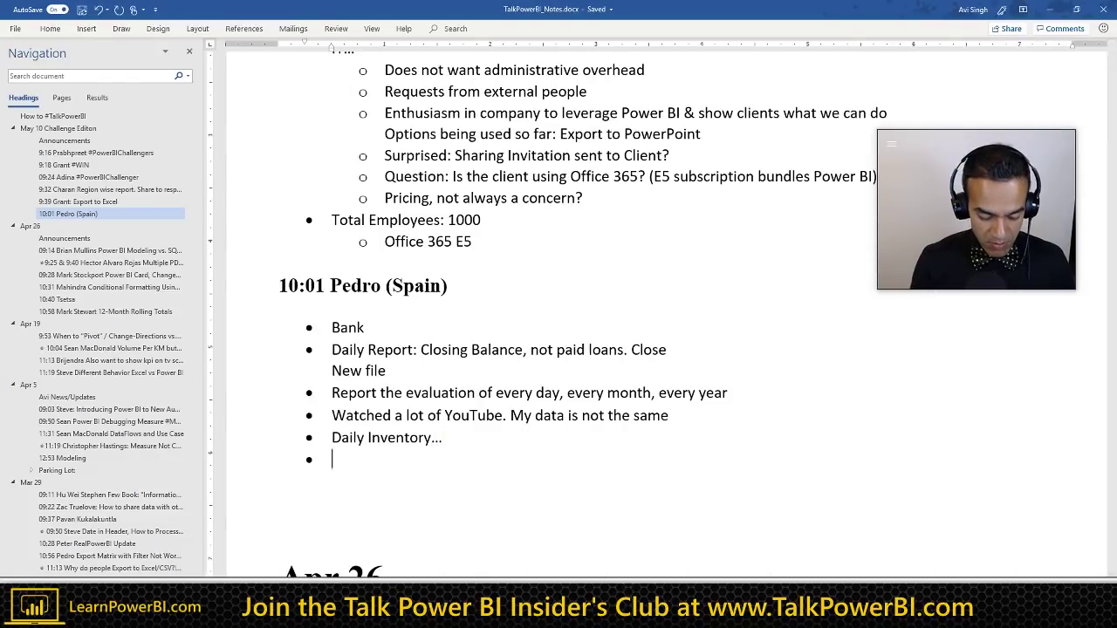
type("Data Source: ")
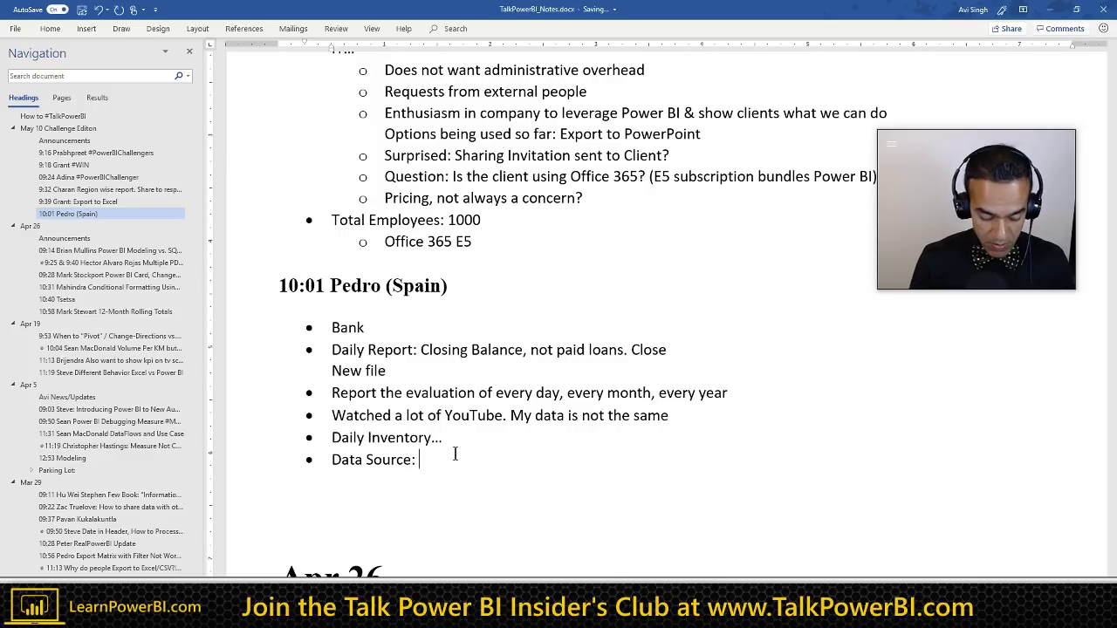
type("Excel File tha")
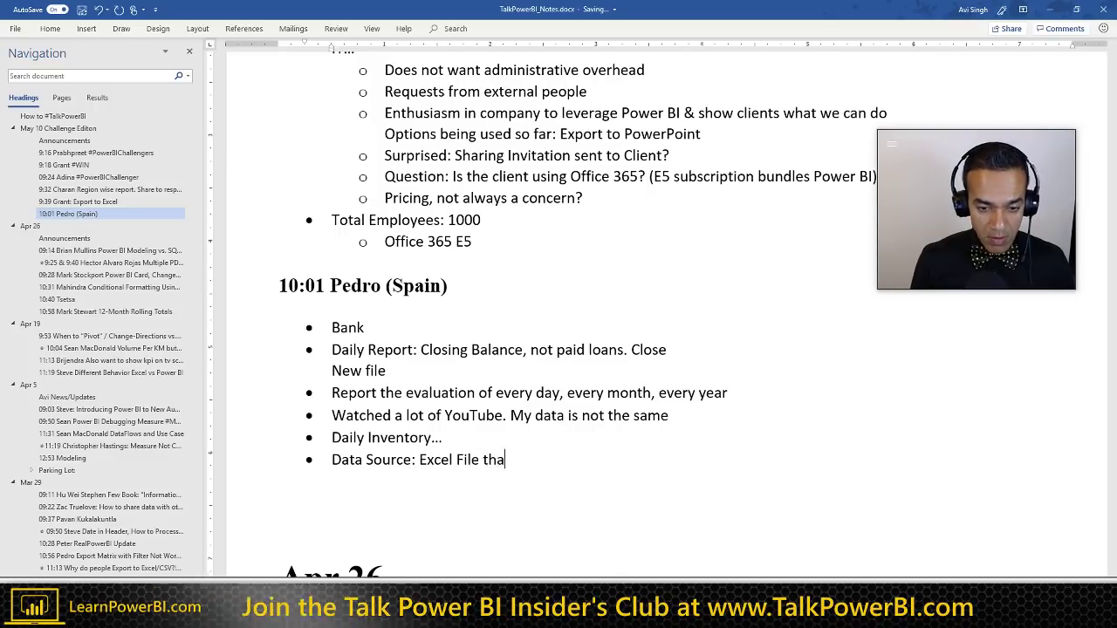
key("BackSpace")
key("BackSpace")
type("(Manual)")
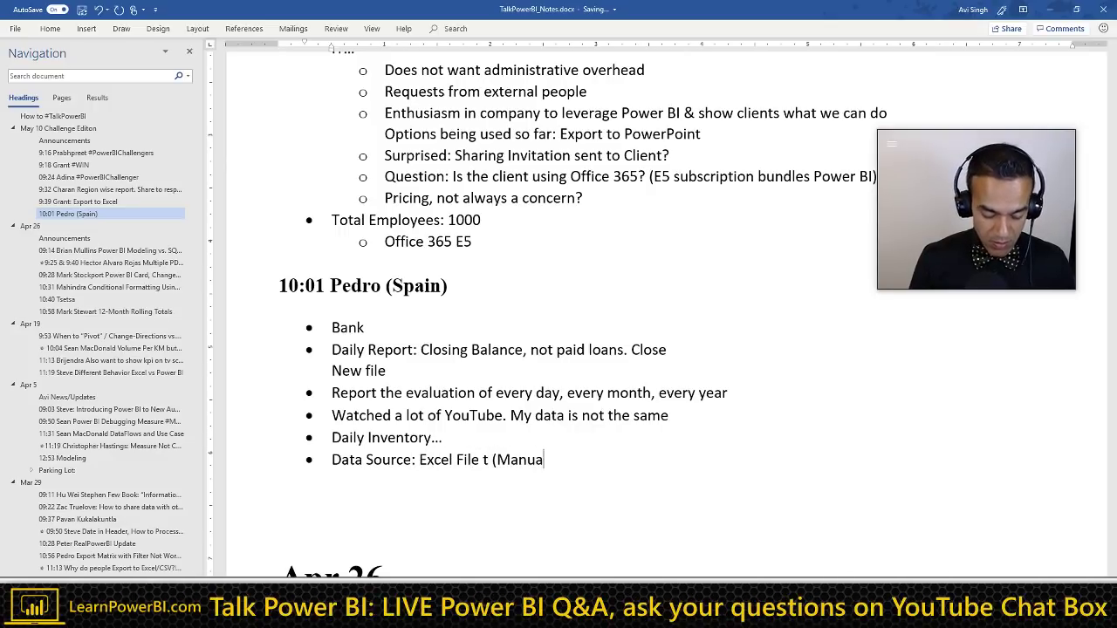
key("Left")
key("Left")
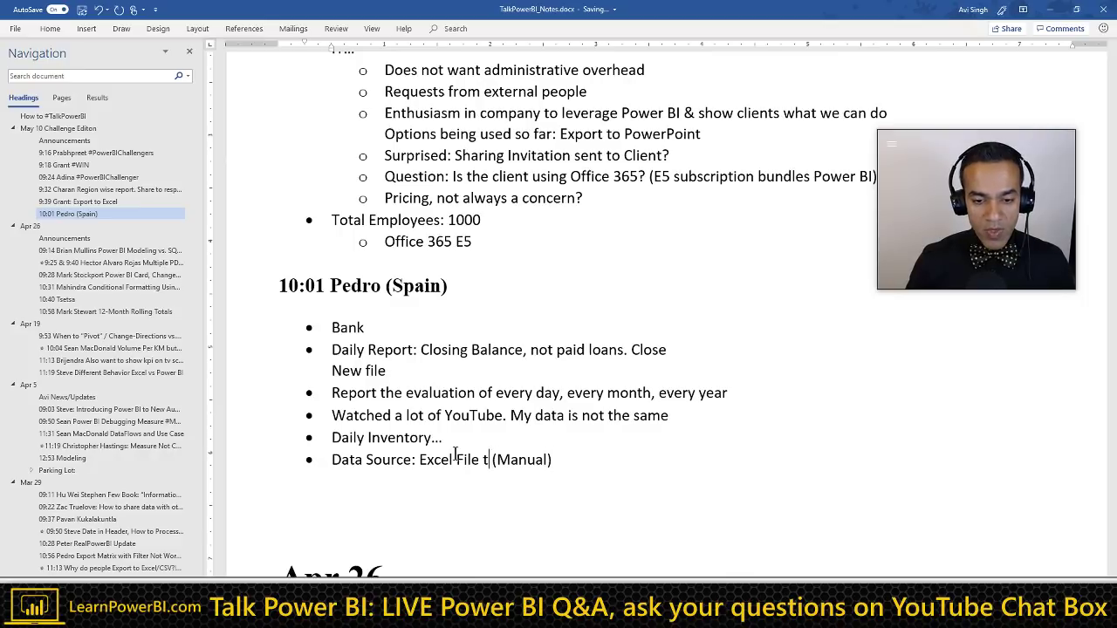
key("Delete")
key("Delete")
key("alt+Tab")
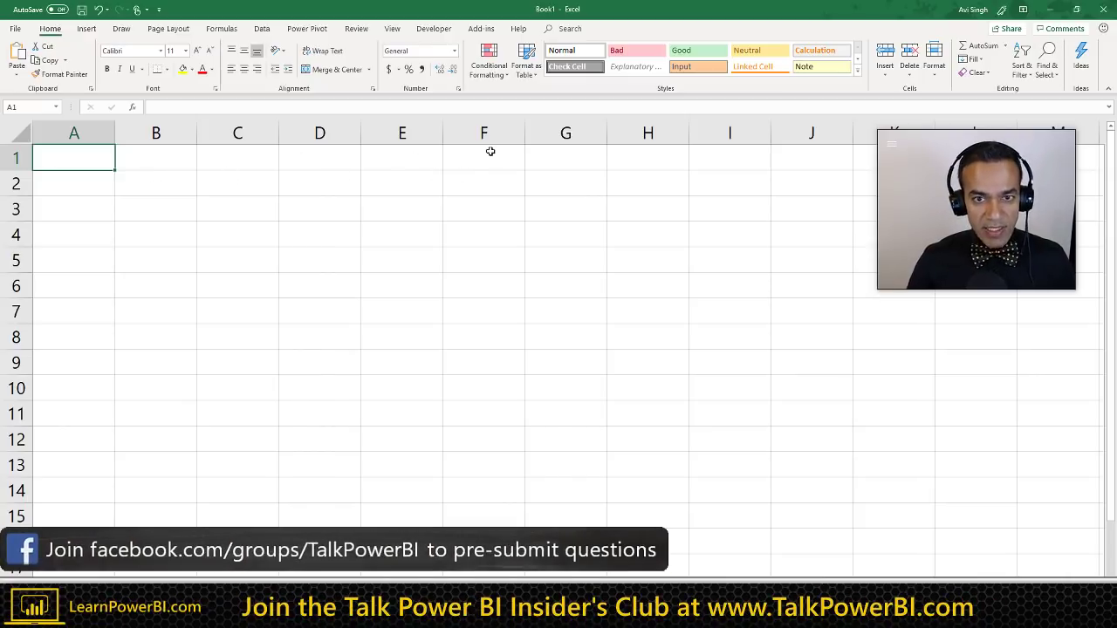
Step: Enter the headers Date in A1 and Client in B1
left_click(532, 74)
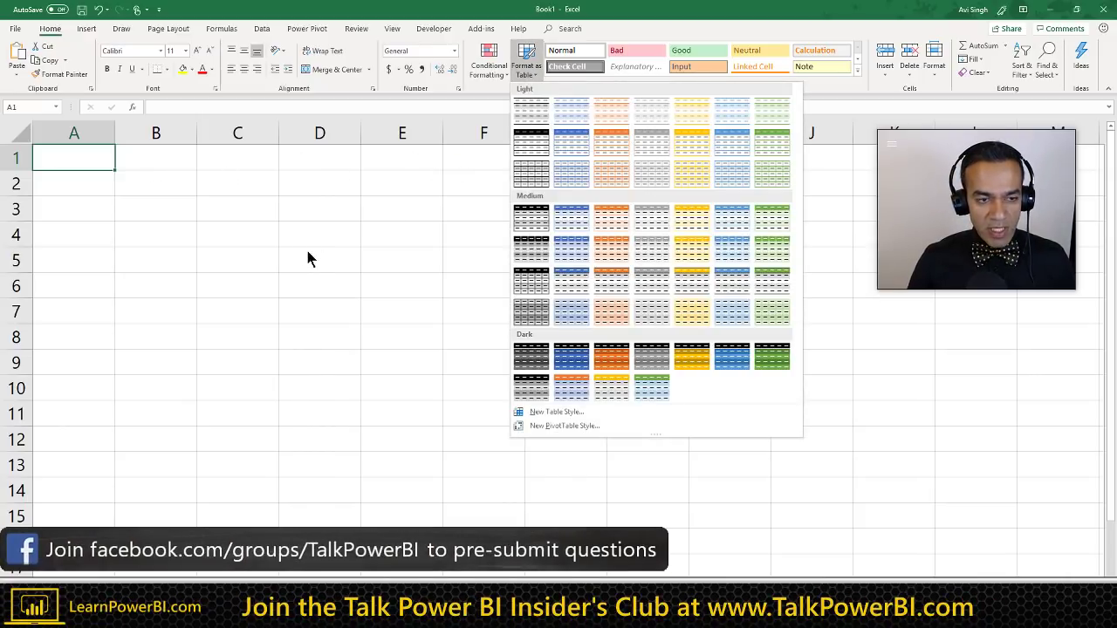
left_click(296, 249)
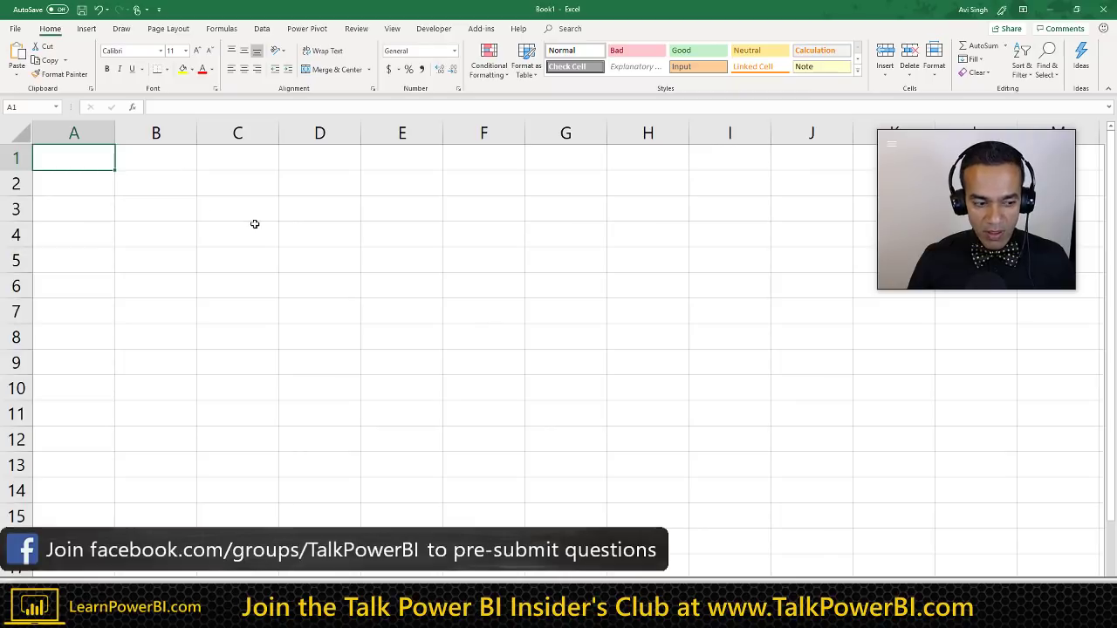
left_click(87, 189)
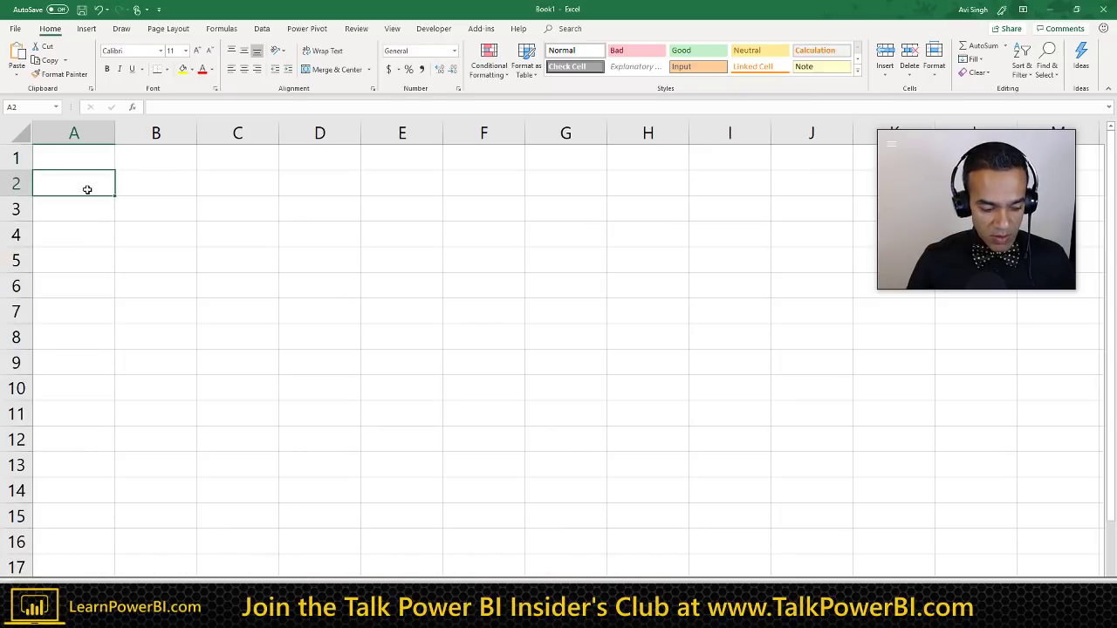
left_click(82, 166)
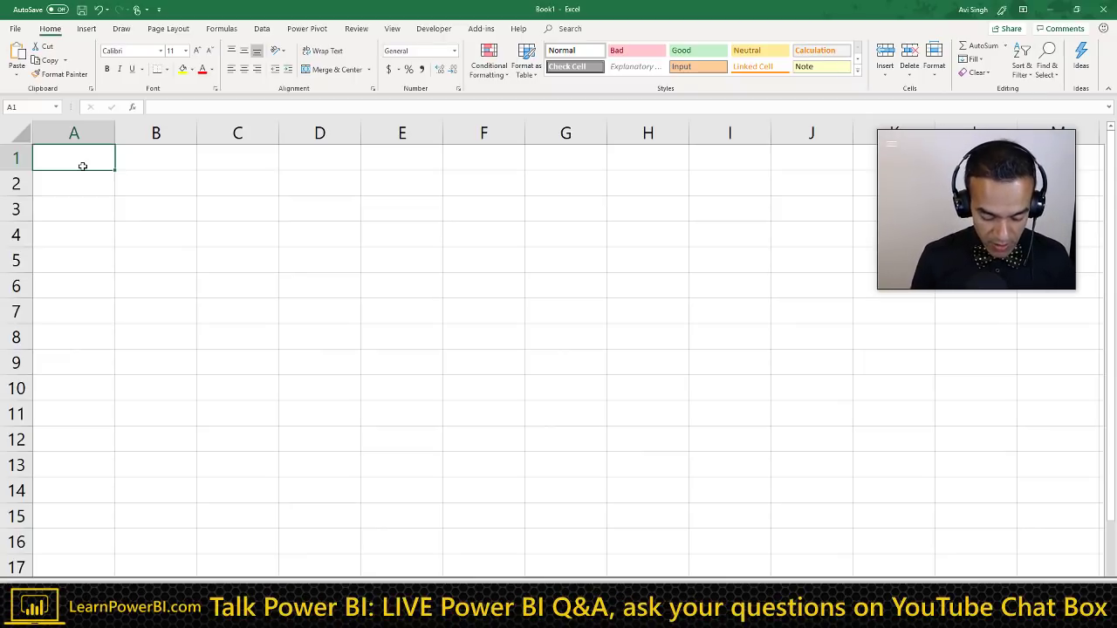
type("Date")
key("Return")
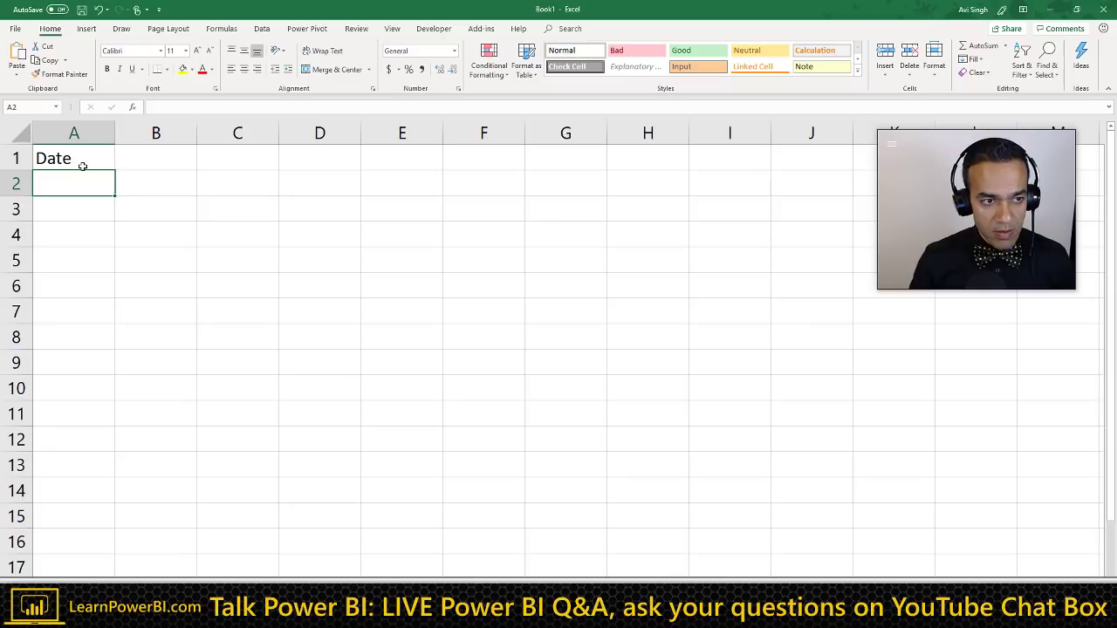
key("Up")
key("Right")
type("Cliet")
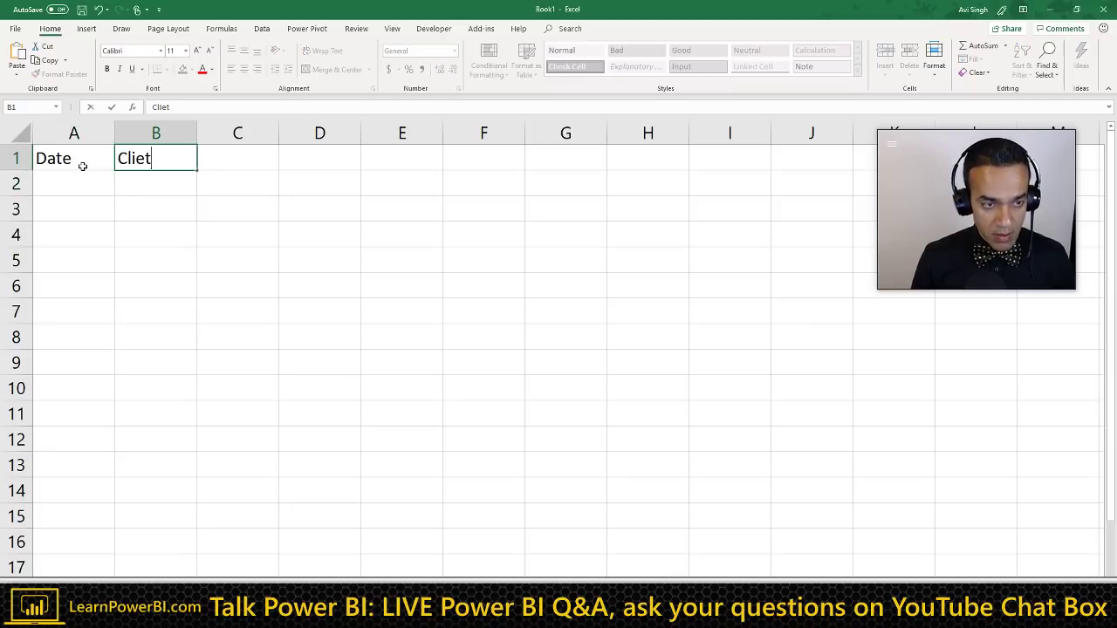
key("BackSpace")
type("nt")
key("Return")
key("Up")
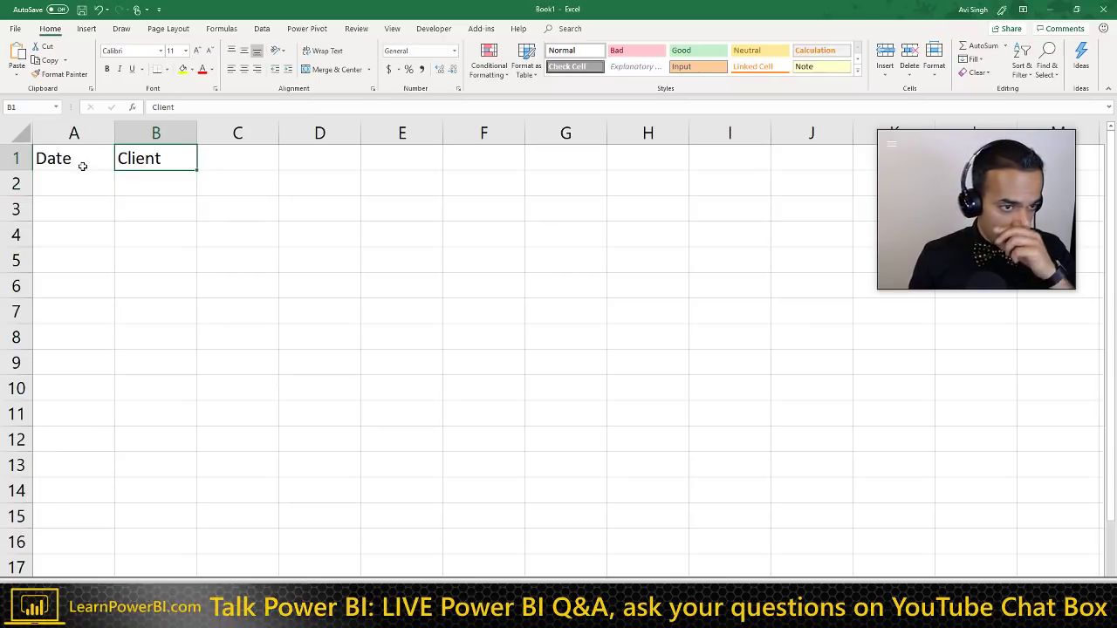
key("Left")
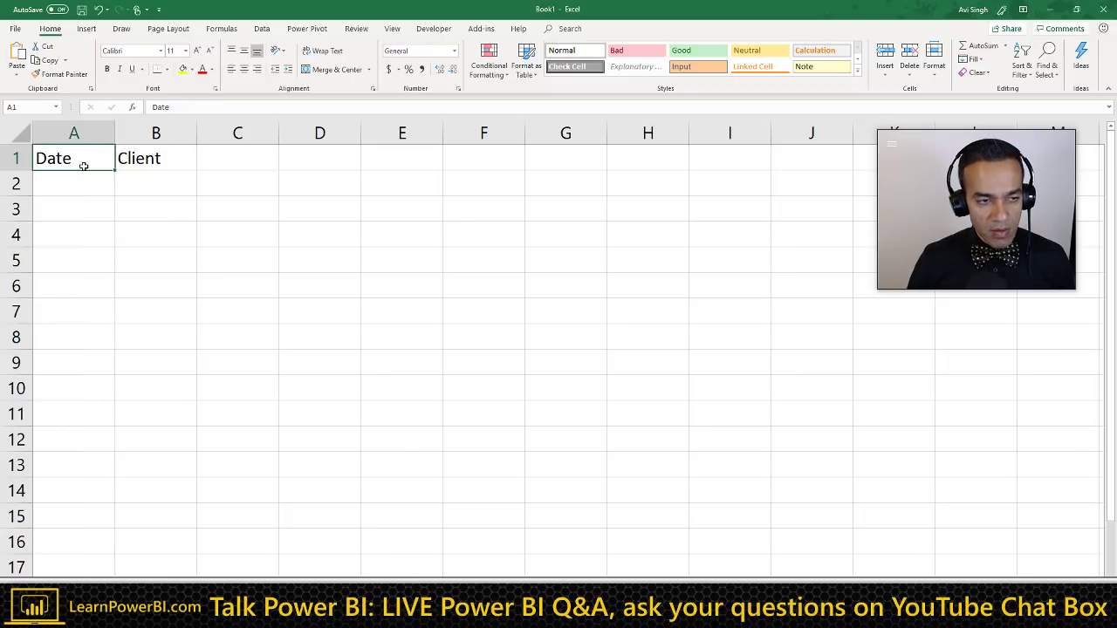
Step: Format A1:B2 as a table with a plain style, using the first row as headers
left_click(140, 159)
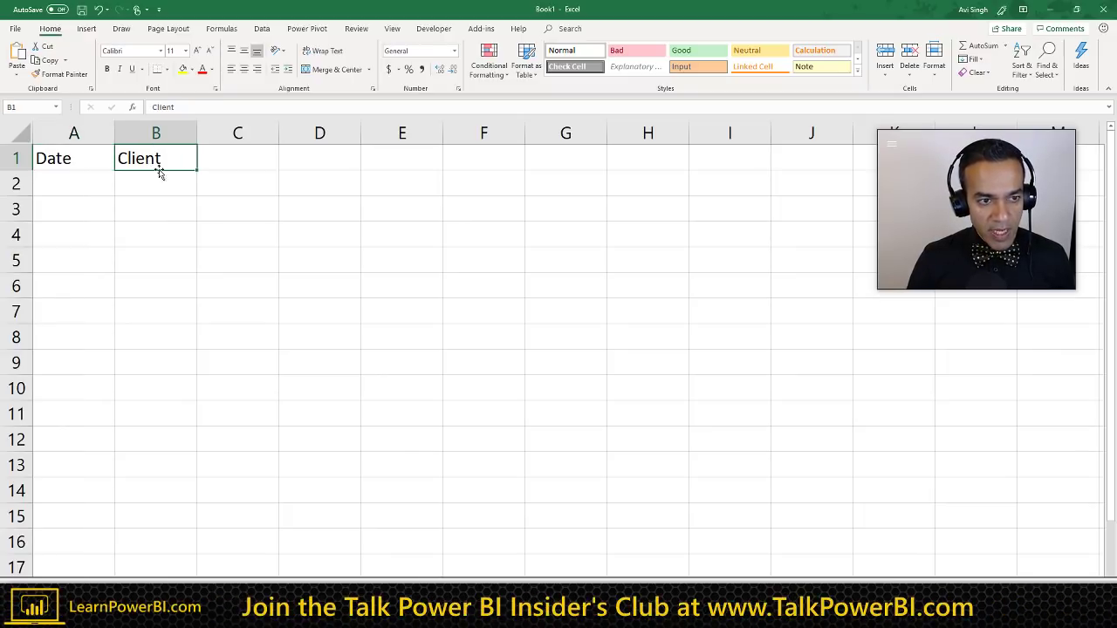
left_click(91, 162)
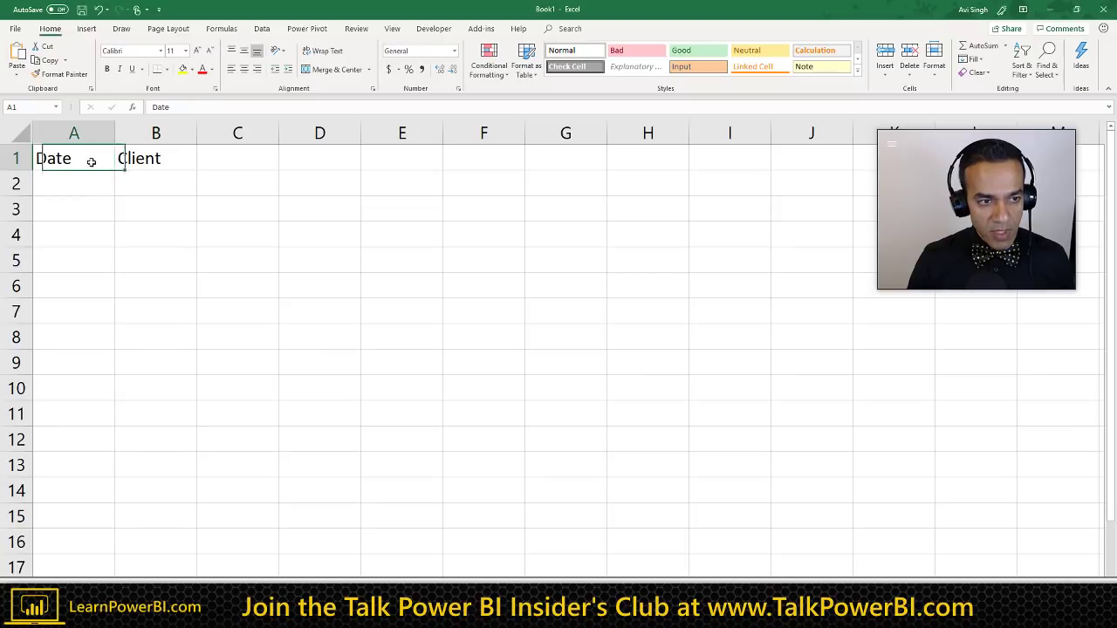
left_click(169, 179, "shift")
left_click(524, 77)
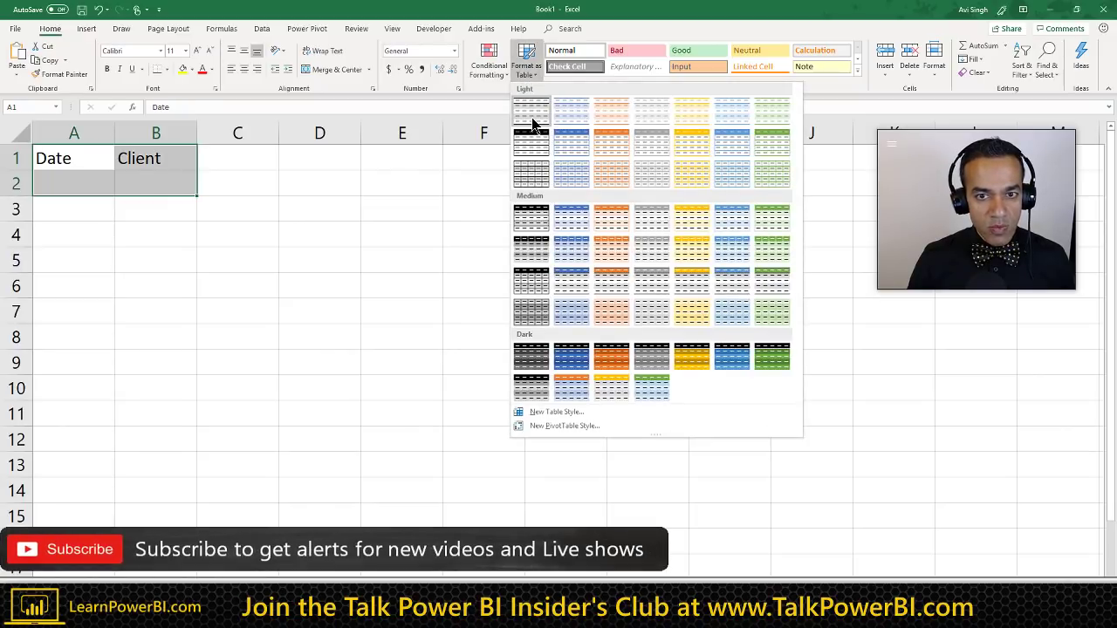
left_click(530, 109)
left_click(634, 288)
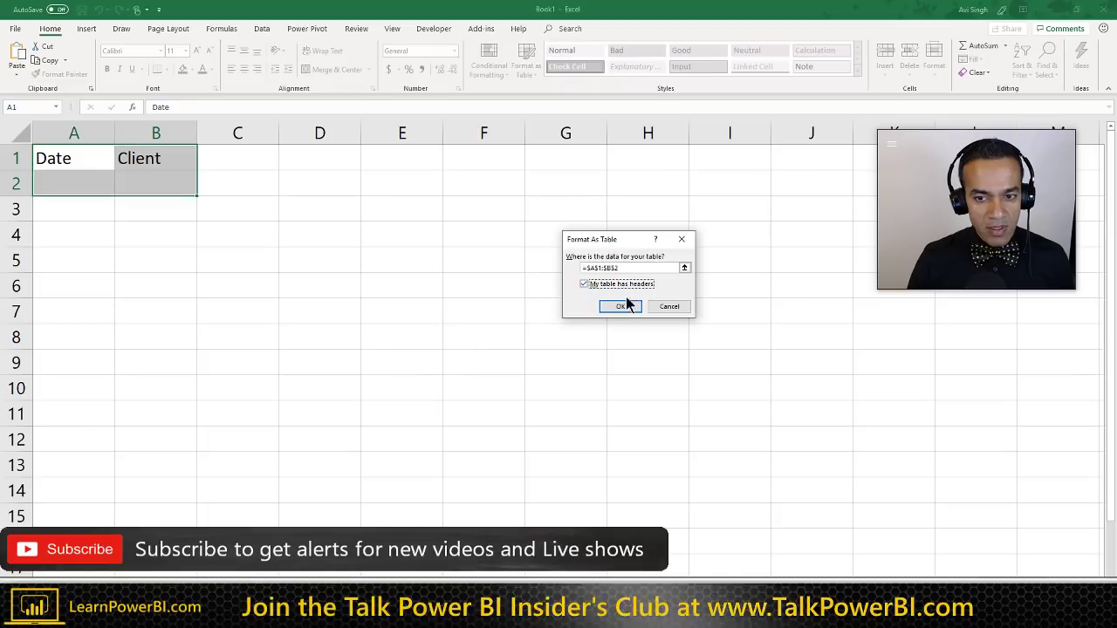
left_click(624, 306)
scroll(144, 234, "up", 1)
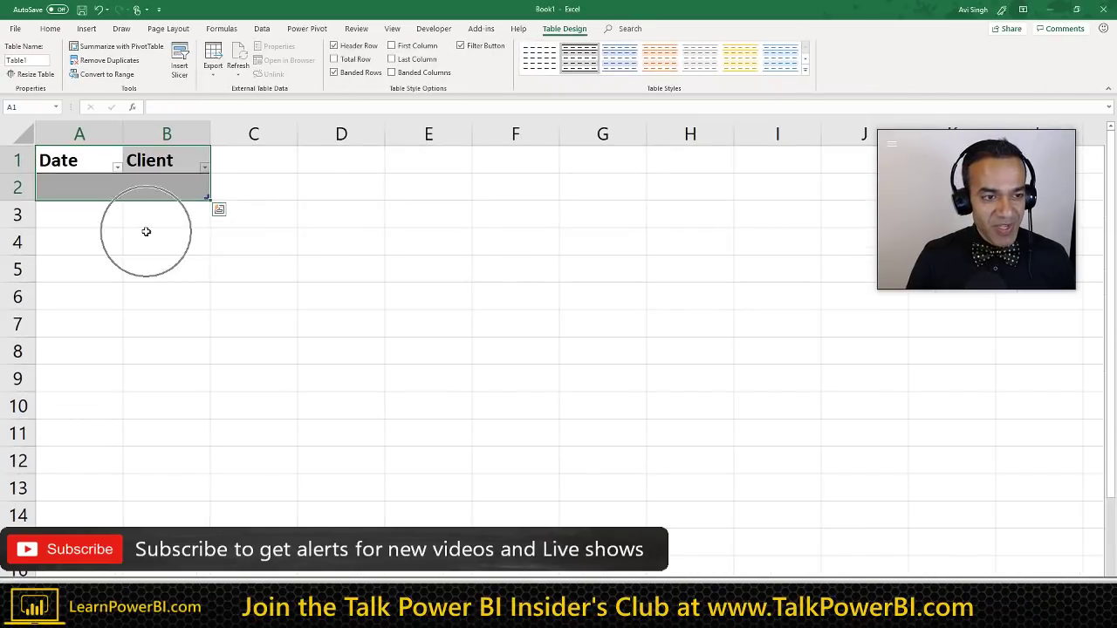
Step: Enter 5/9/2019 in cell A2 under Date, then select the first Client cell B2
left_click(93, 195)
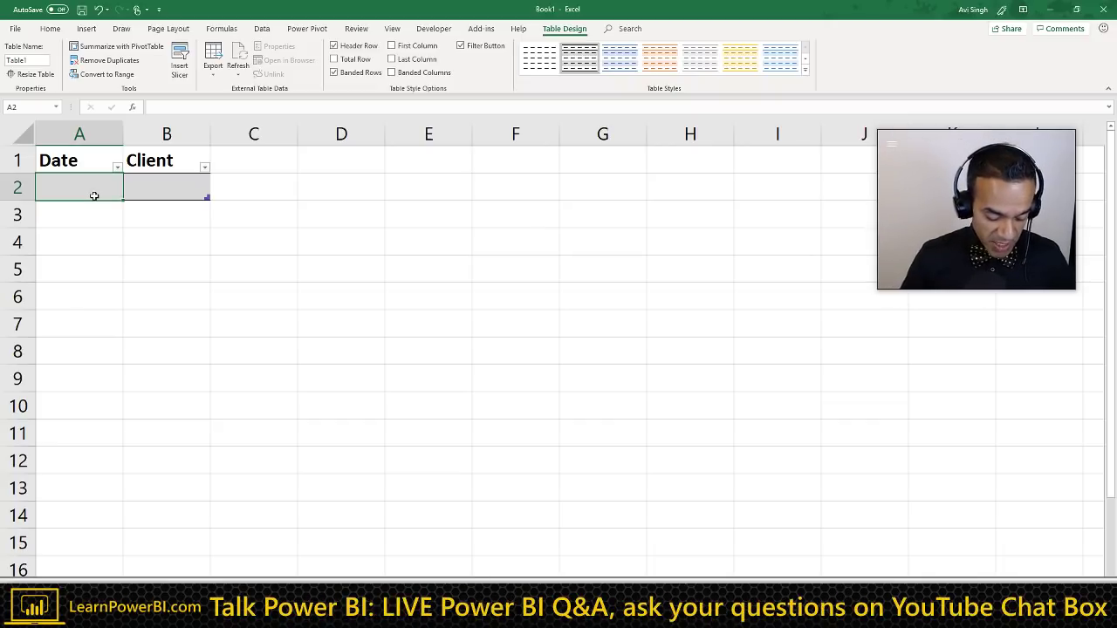
type("5/")
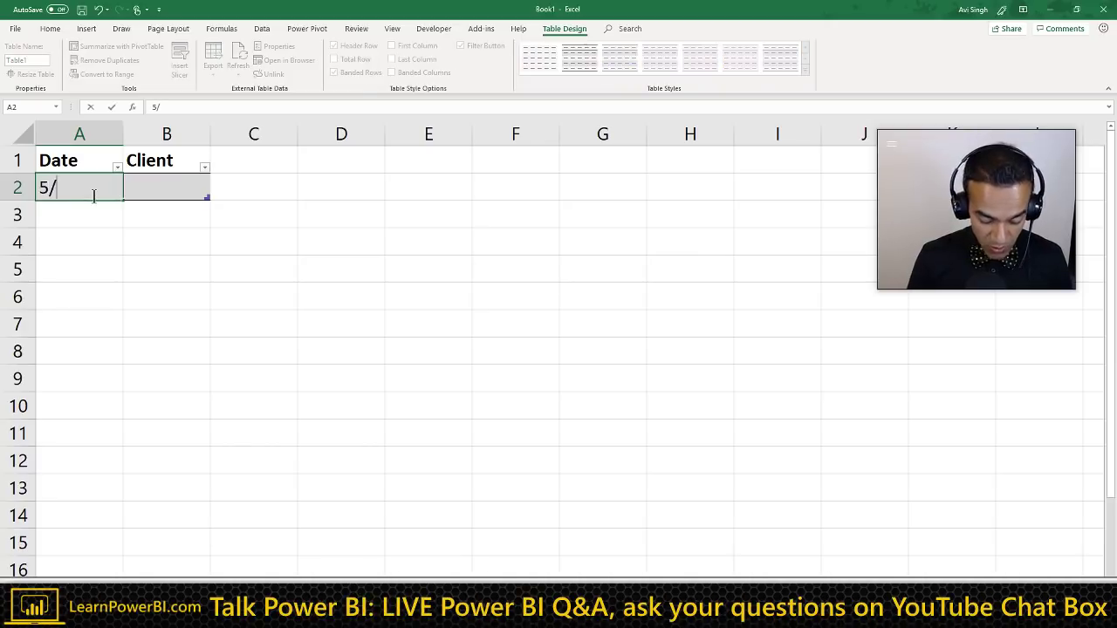
type("9/2")
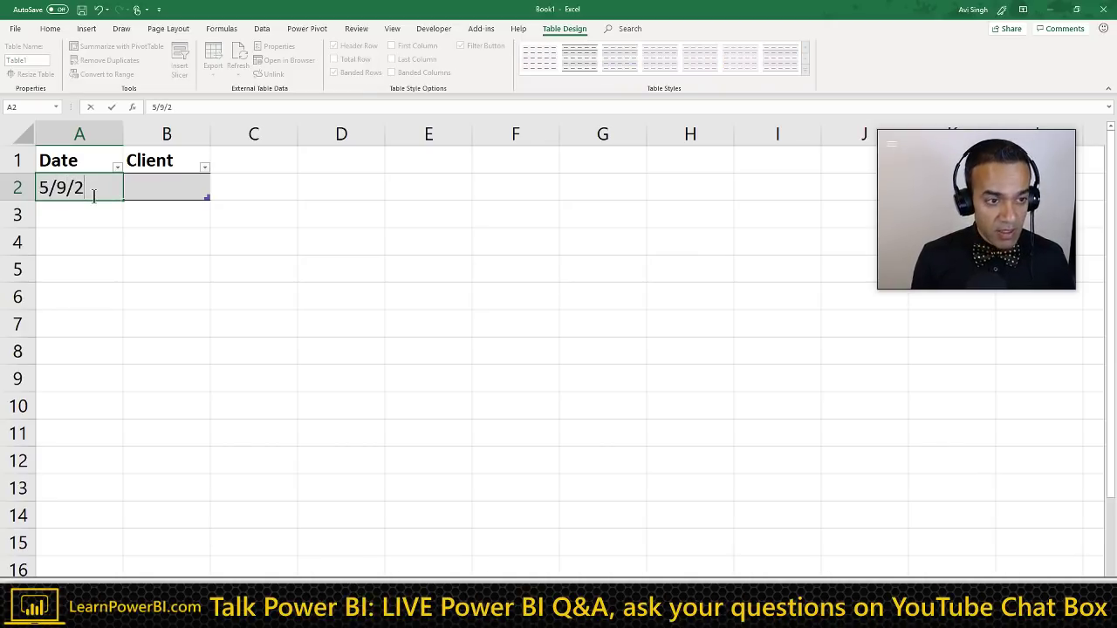
type("019")
key("Return")
left_click(103, 187)
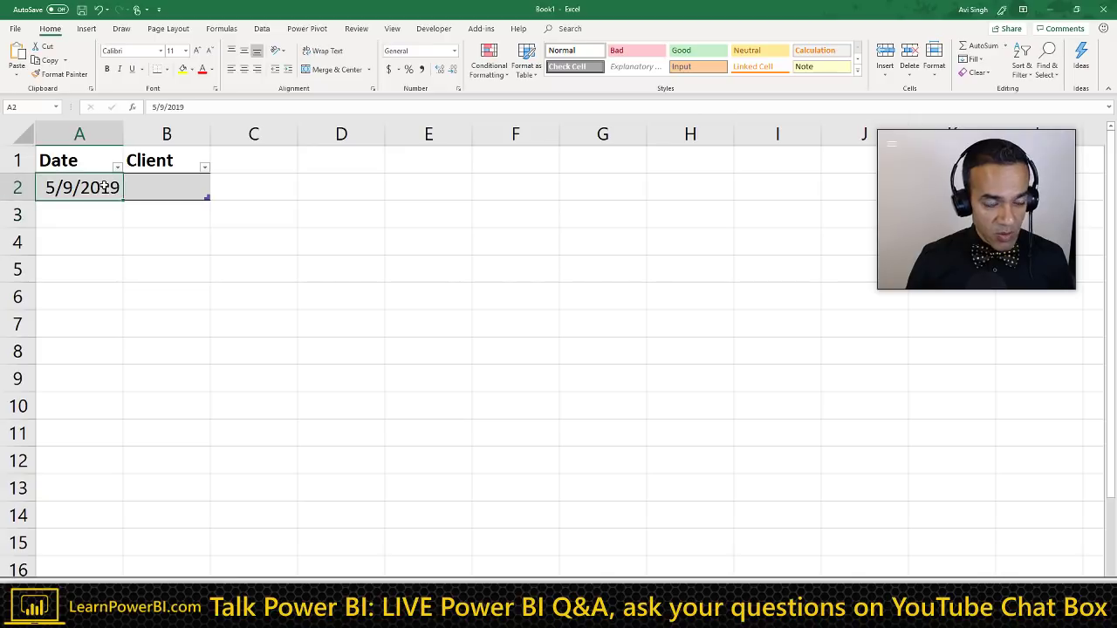
left_click(99, 135)
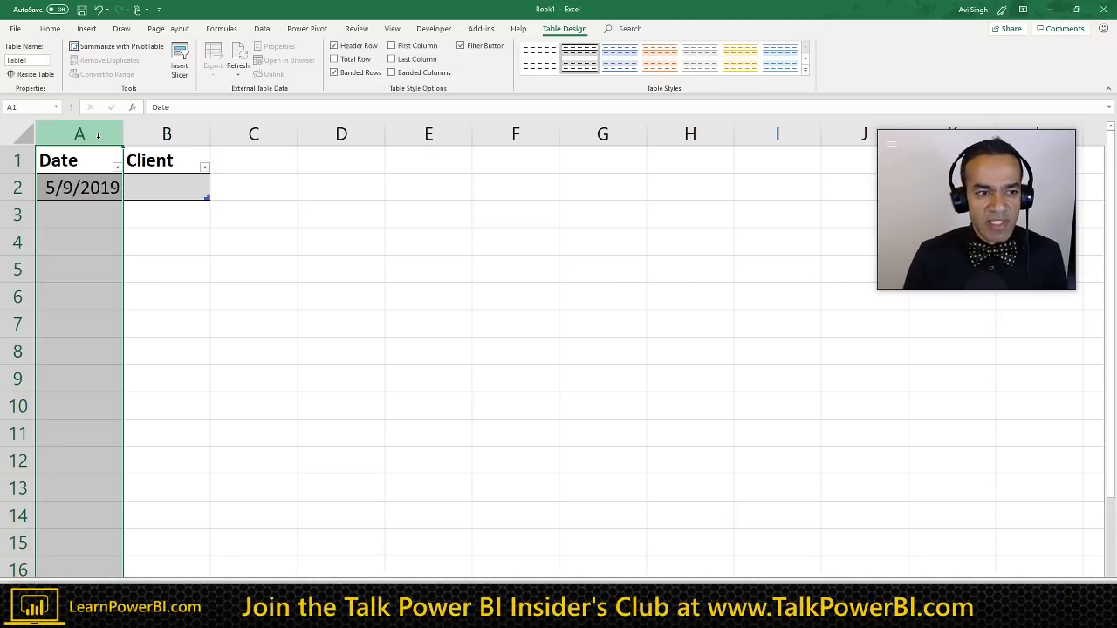
left_click(113, 190)
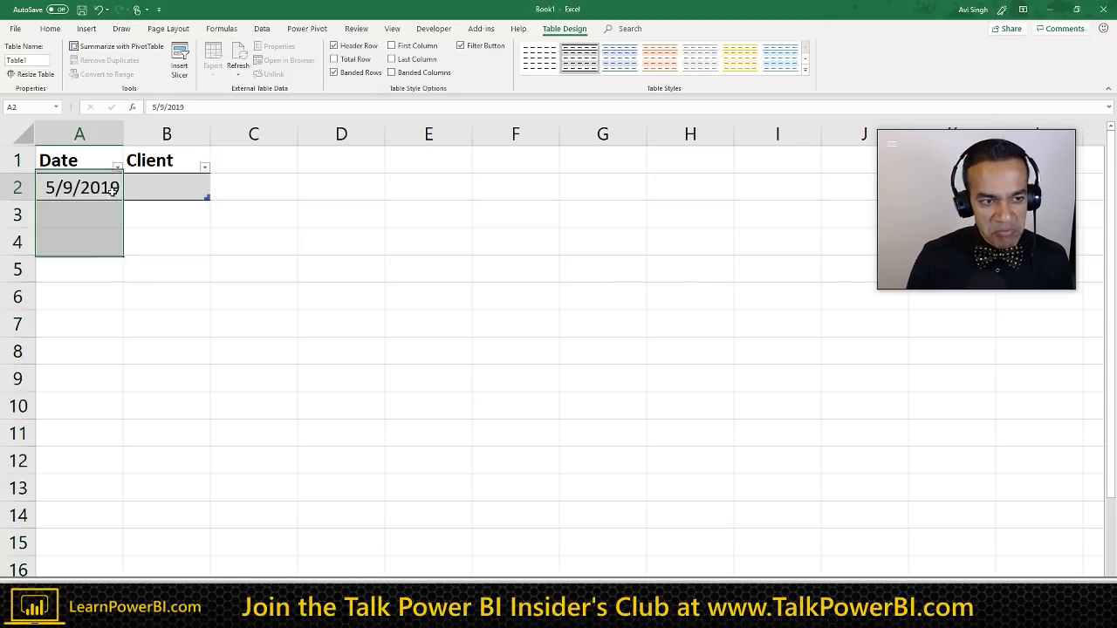
left_click(180, 193)
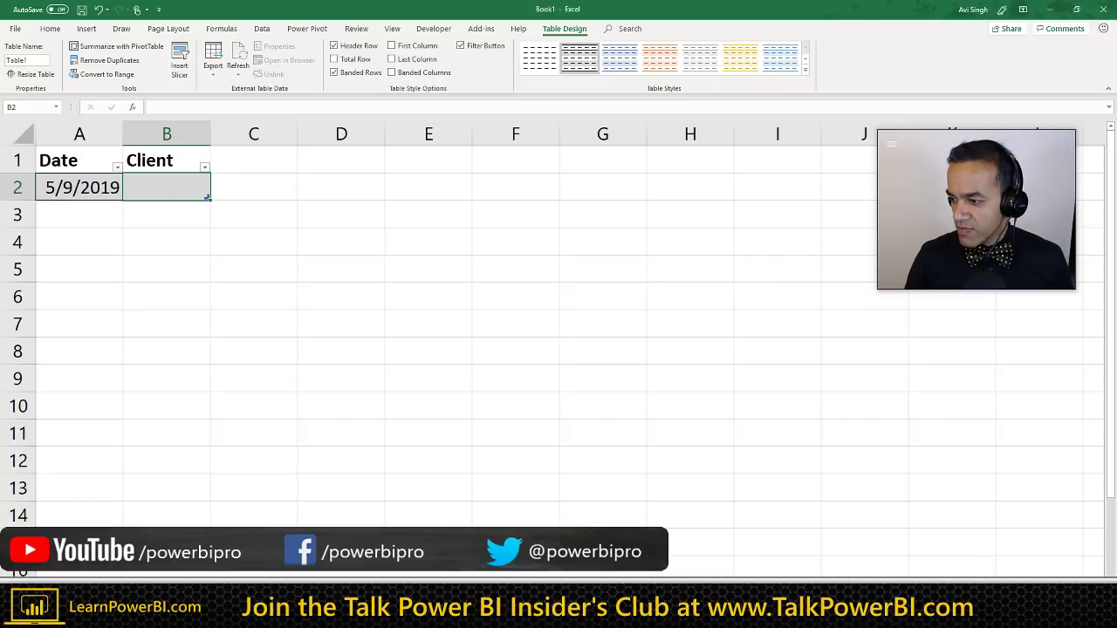
key("alt+Tab")
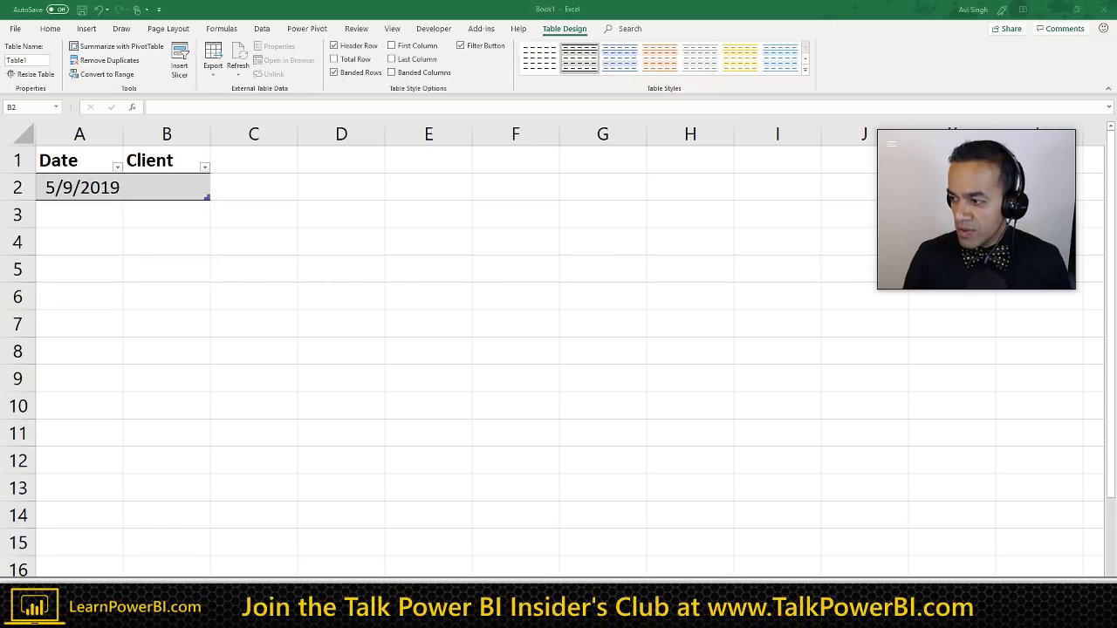
Step: Paste the client names into the Client column and copy 5/9/2019 down every Date row
left_click(165, 188)
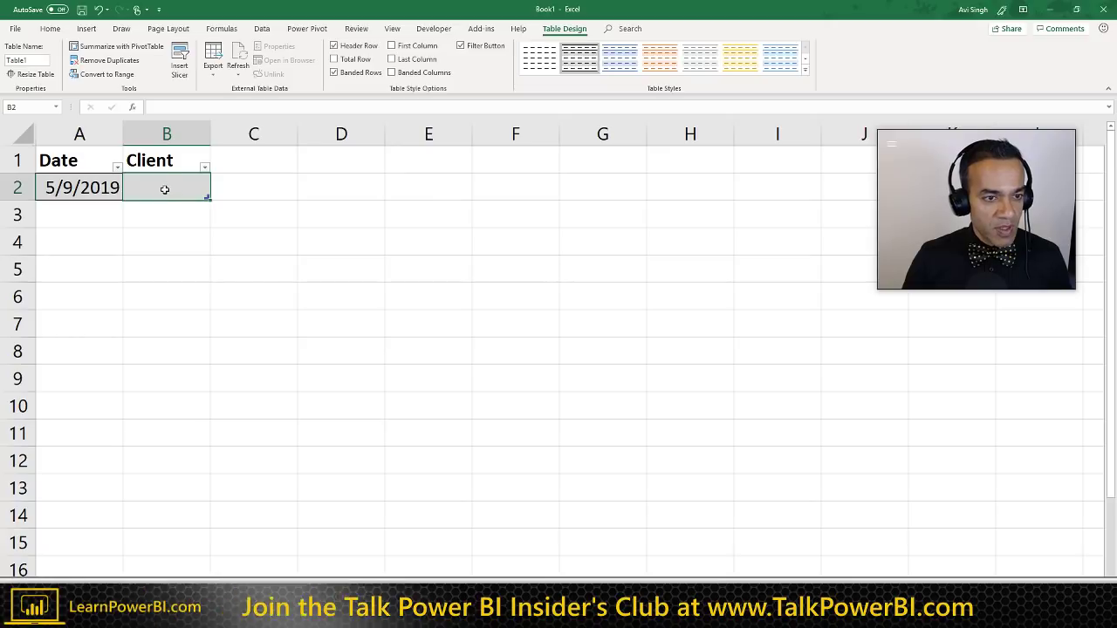
key("ctrl+shift+Down")
key("ctrl+v")
left_click(101, 188)
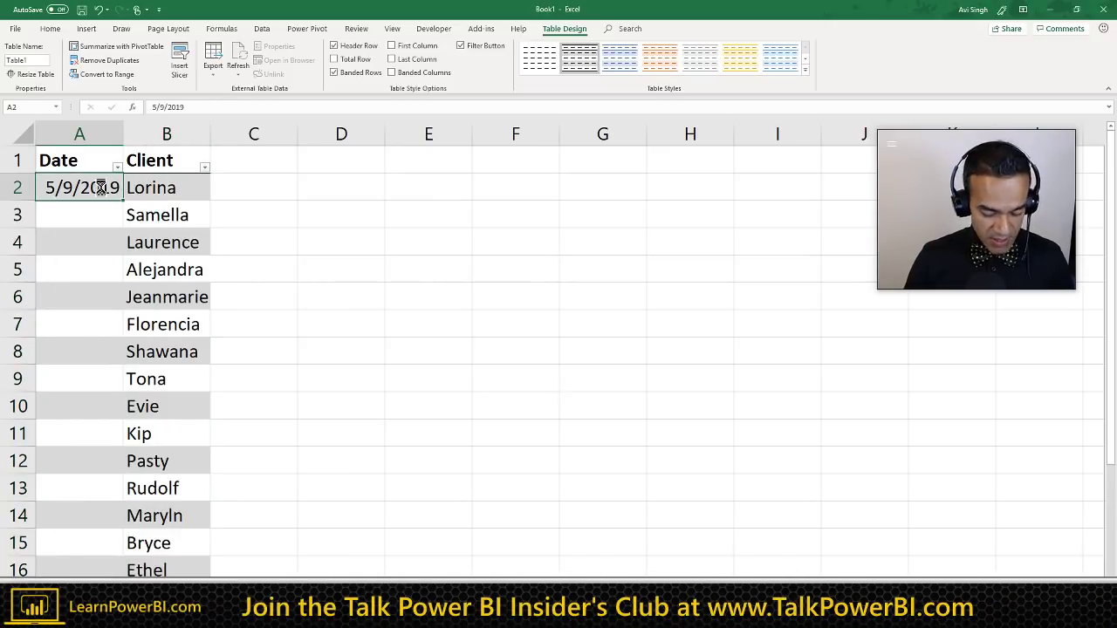
key("ctrl+c")
key("ctrl+shift+Down")
key("ctrl+v")
key("ctrl+Up")
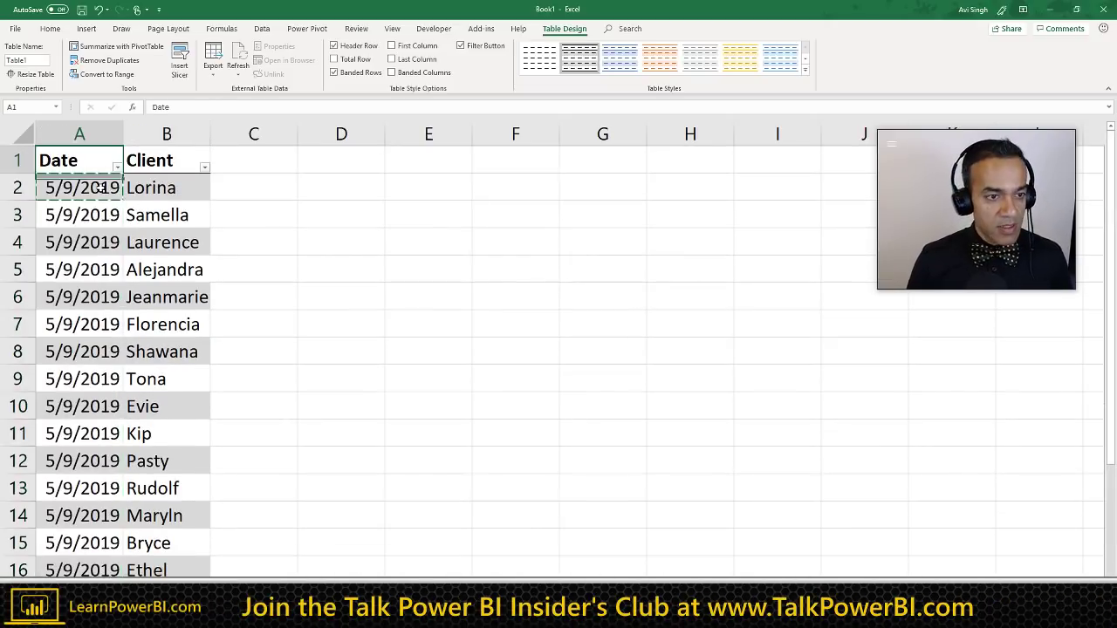
key("Right")
key("Right")
Step: Start a 'Closing Balan' header in C1, cancel it, and reselect cells in the table
type("Closing")
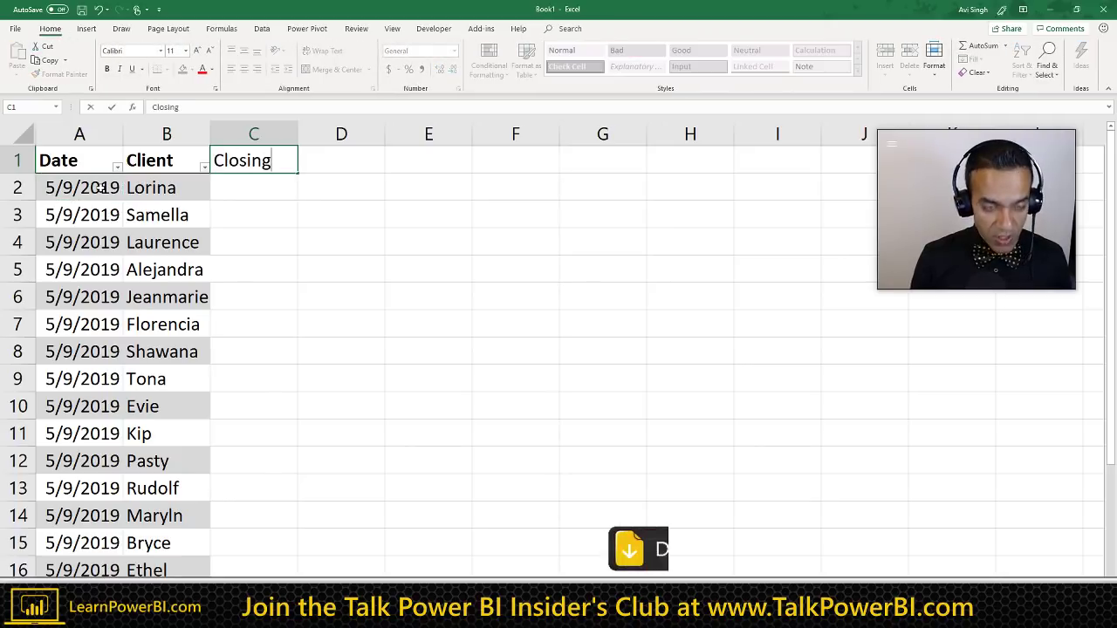
type(" Balan")
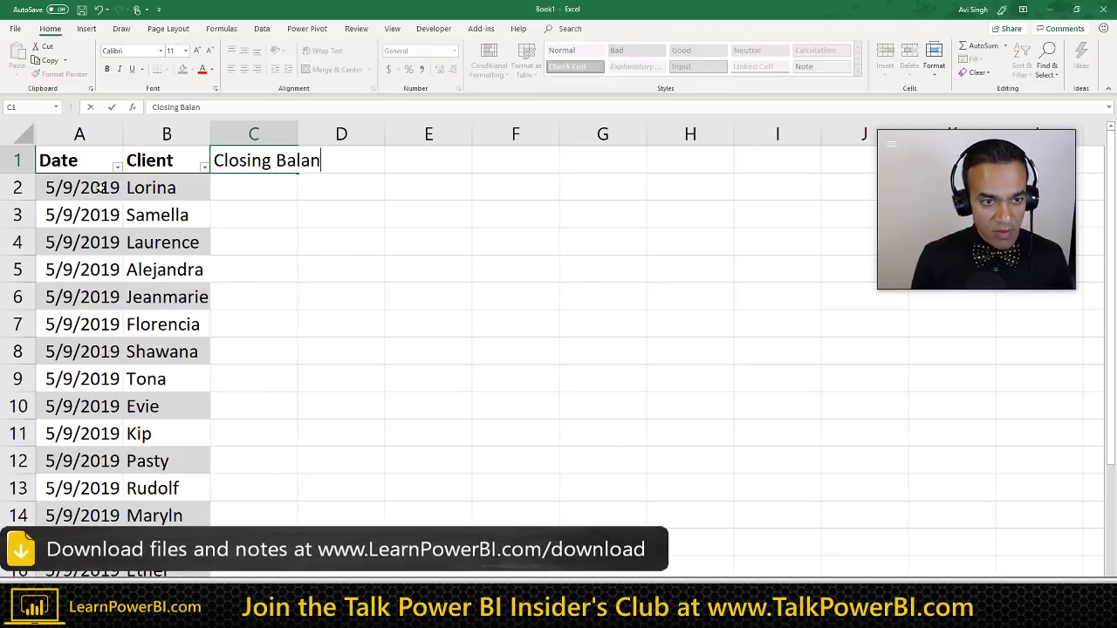
key("Escape")
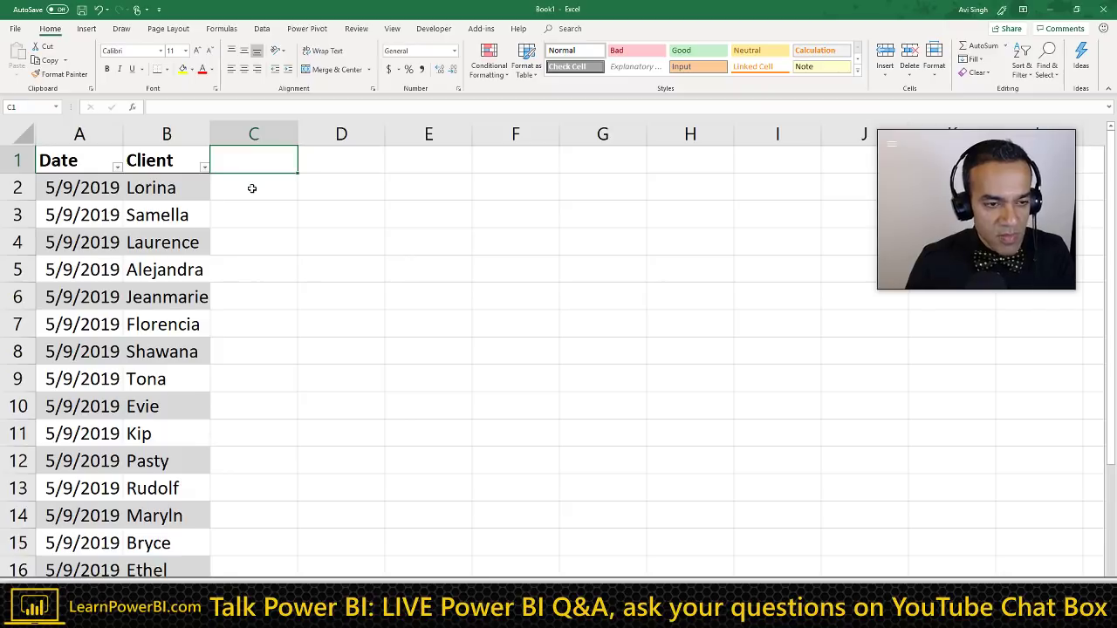
left_click(72, 166)
left_click(171, 163)
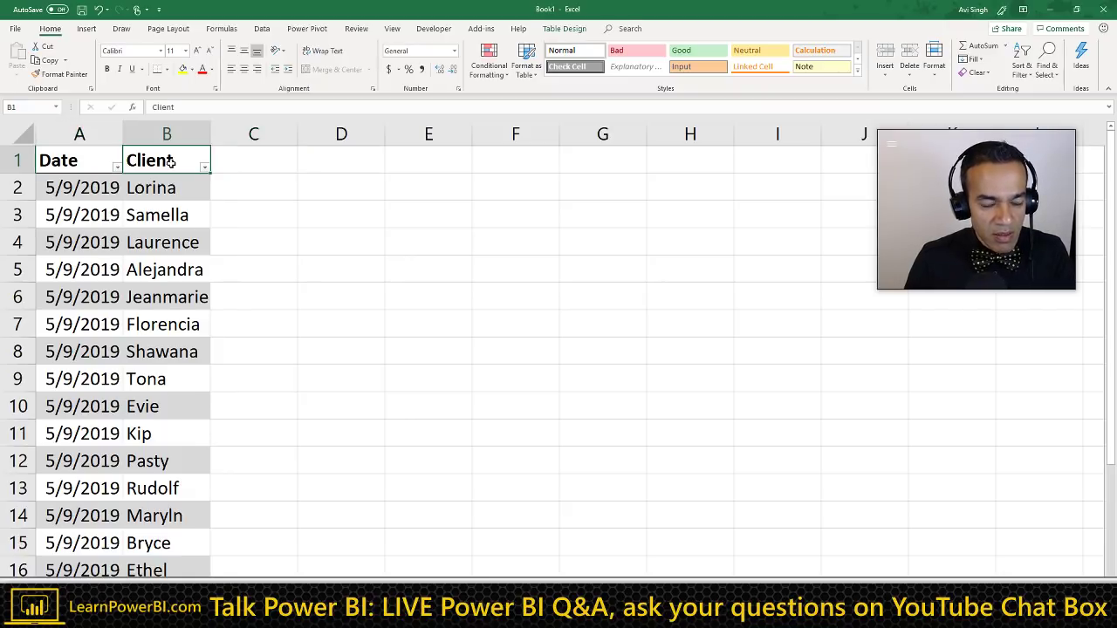
left_click(255, 162)
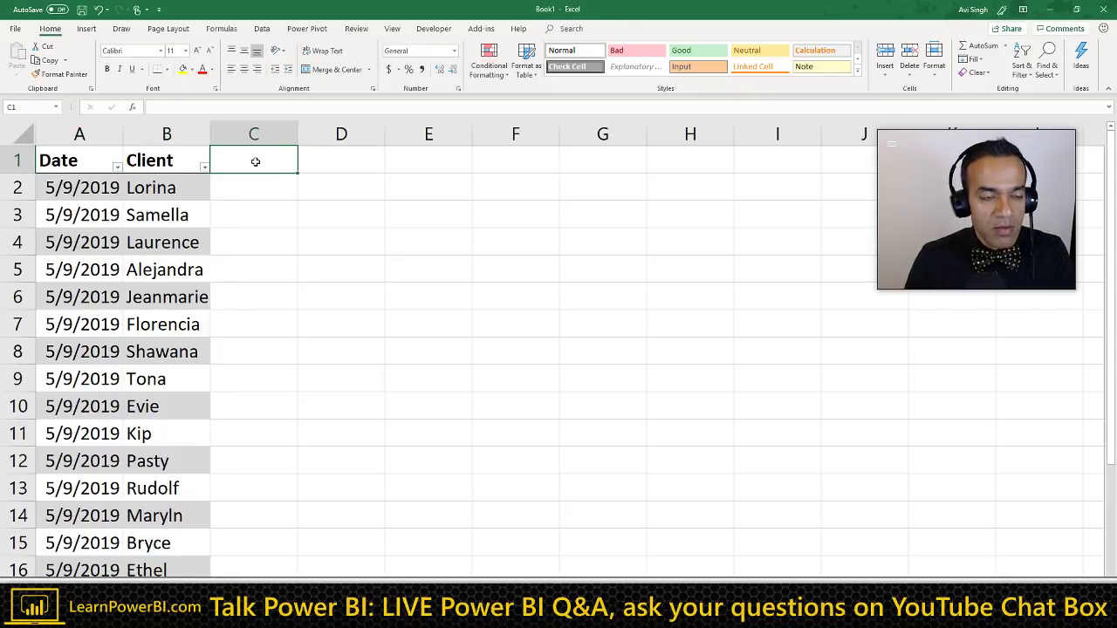
left_click(107, 185)
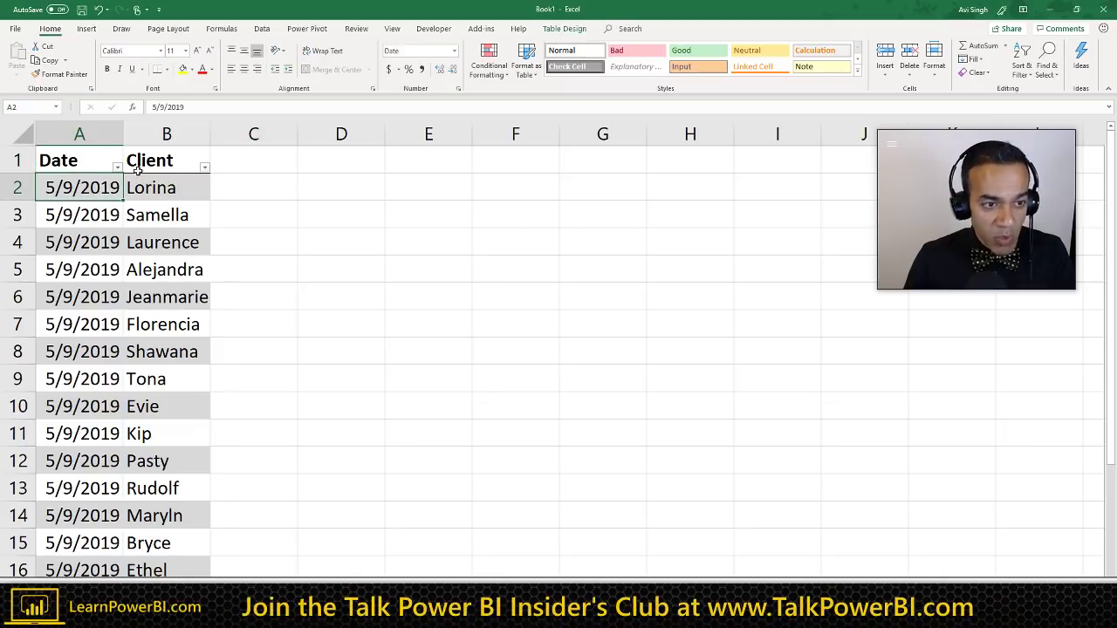
Step: Enter $100 in C2 and rename the new Column1 header to 'Unpaid Amount'
left_click(190, 166)
left_click(235, 162)
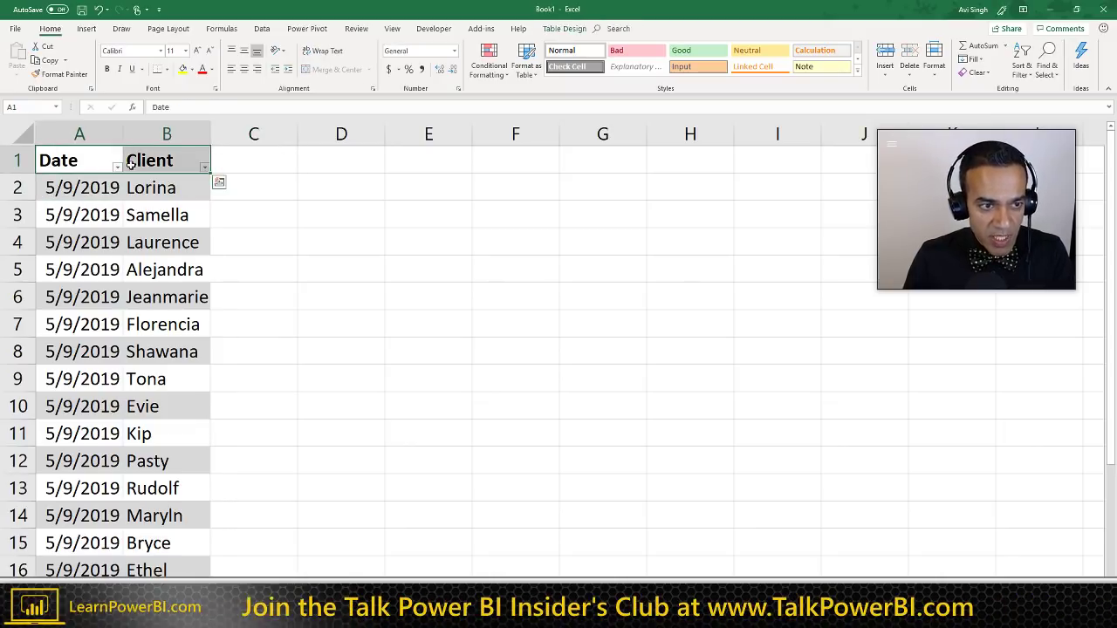
left_click(249, 189)
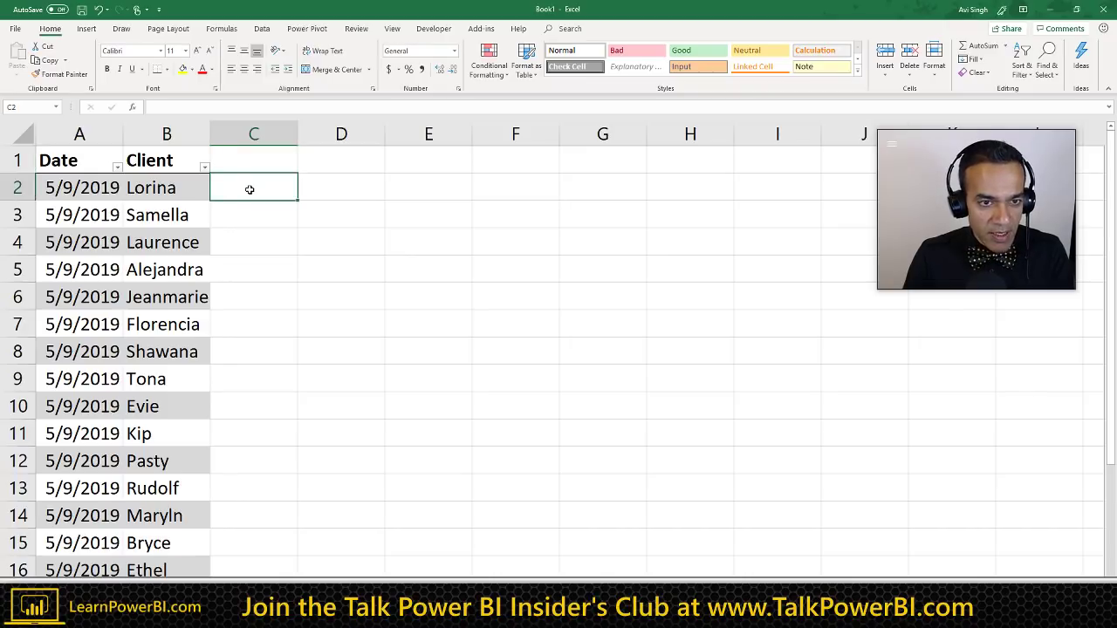
type("$100")
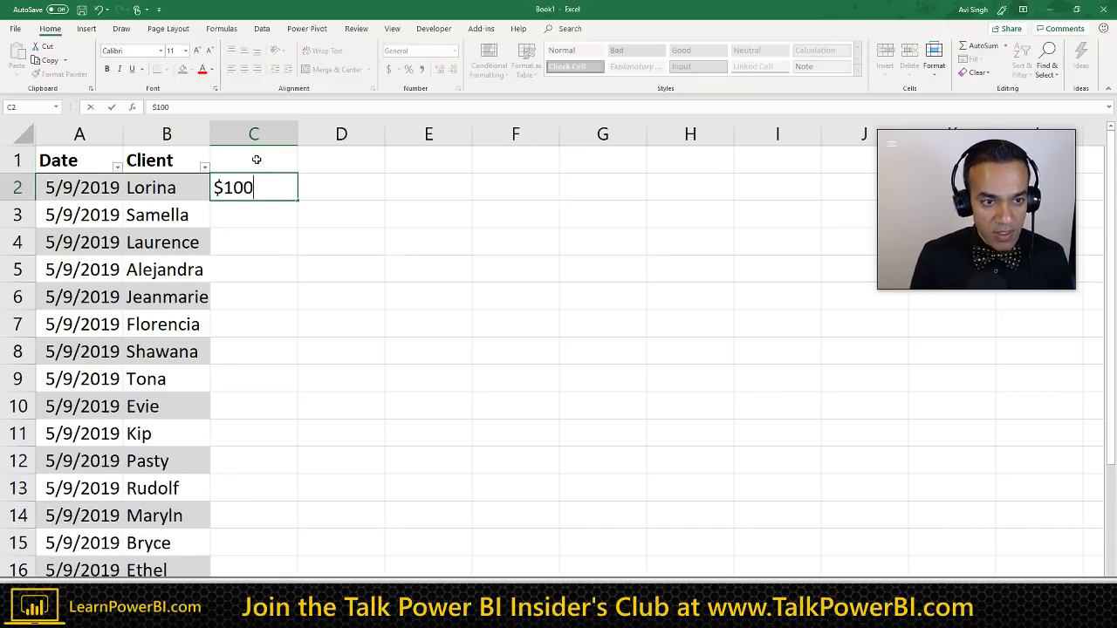
key("Return")
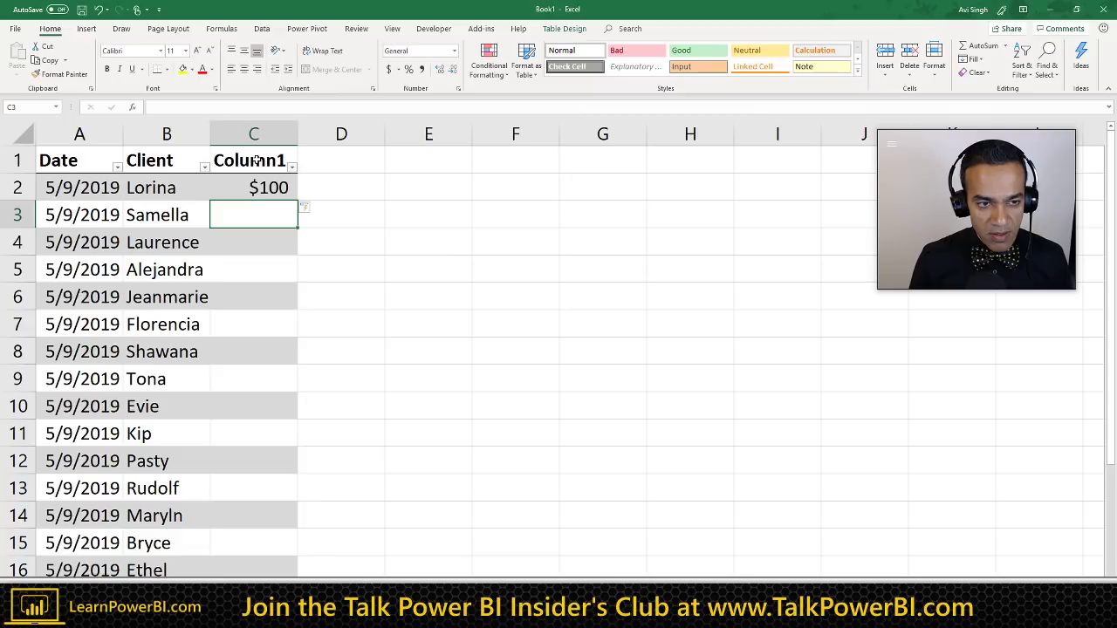
key("Up")
key("Up")
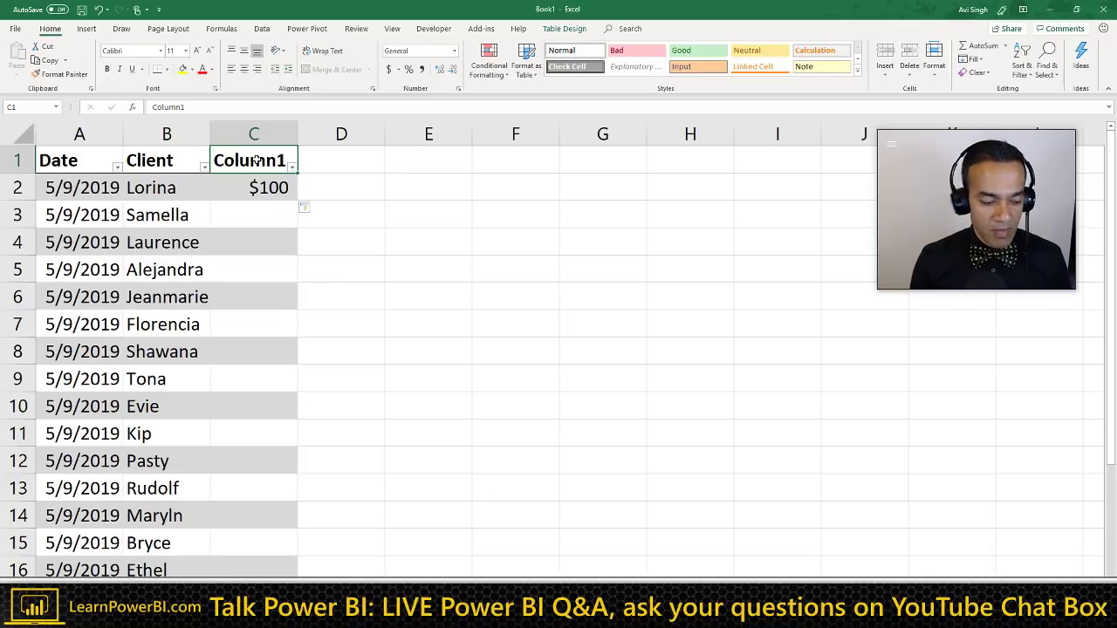
key("F2")
type("Unpaid")
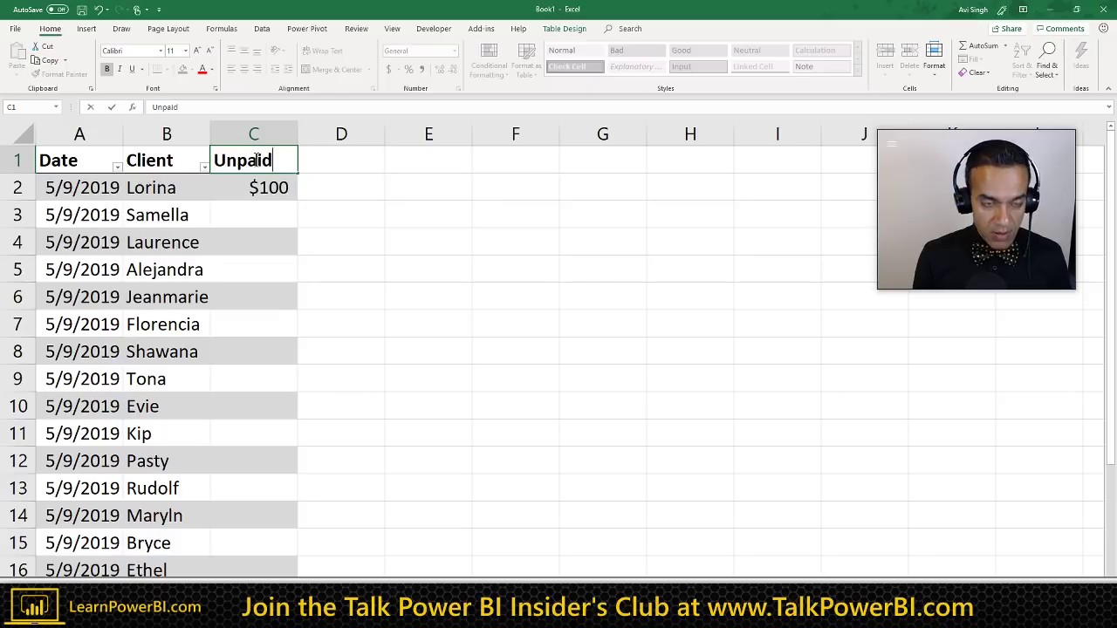
type(" Amount")
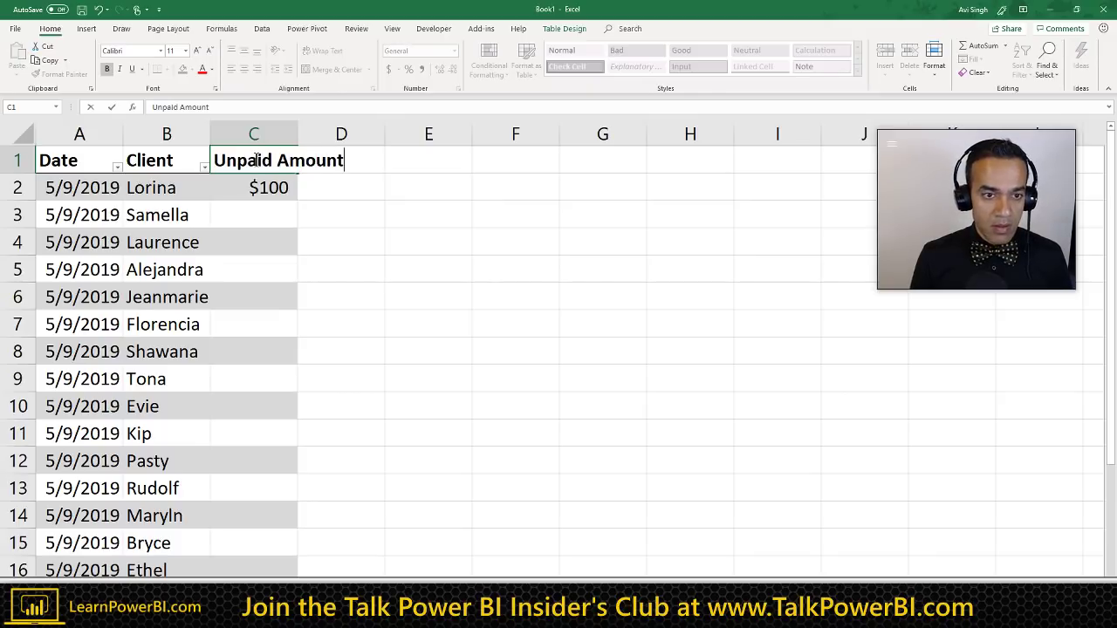
key("ctrl+Return")
key("Right")
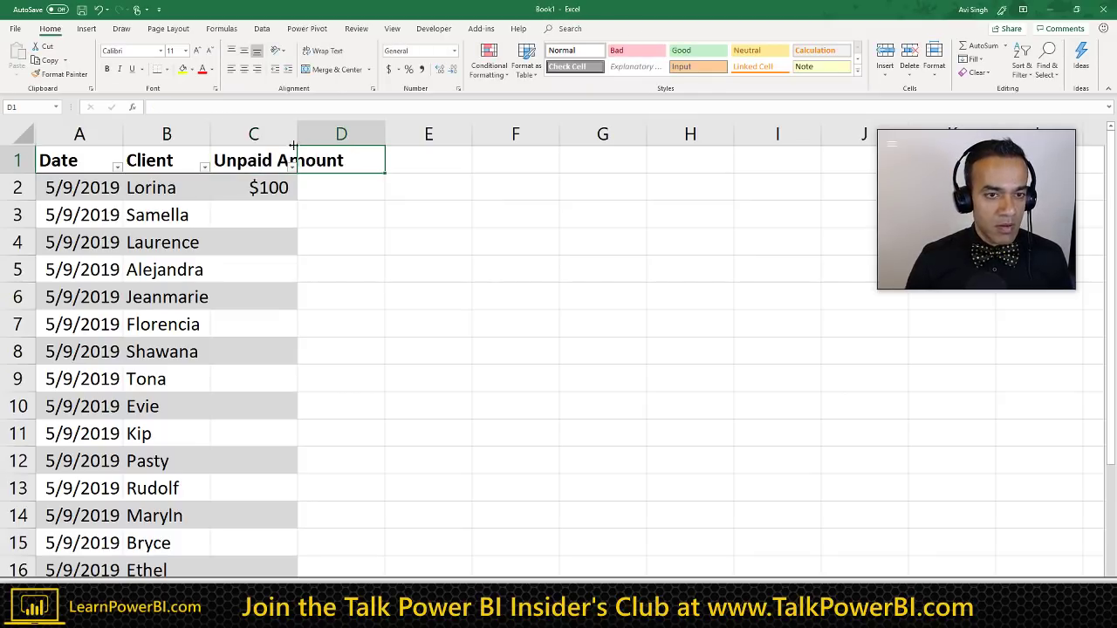
Step: Autofit column C to fit the Unpaid Amount heading and select header cells A1:C1
double_click(297, 133)
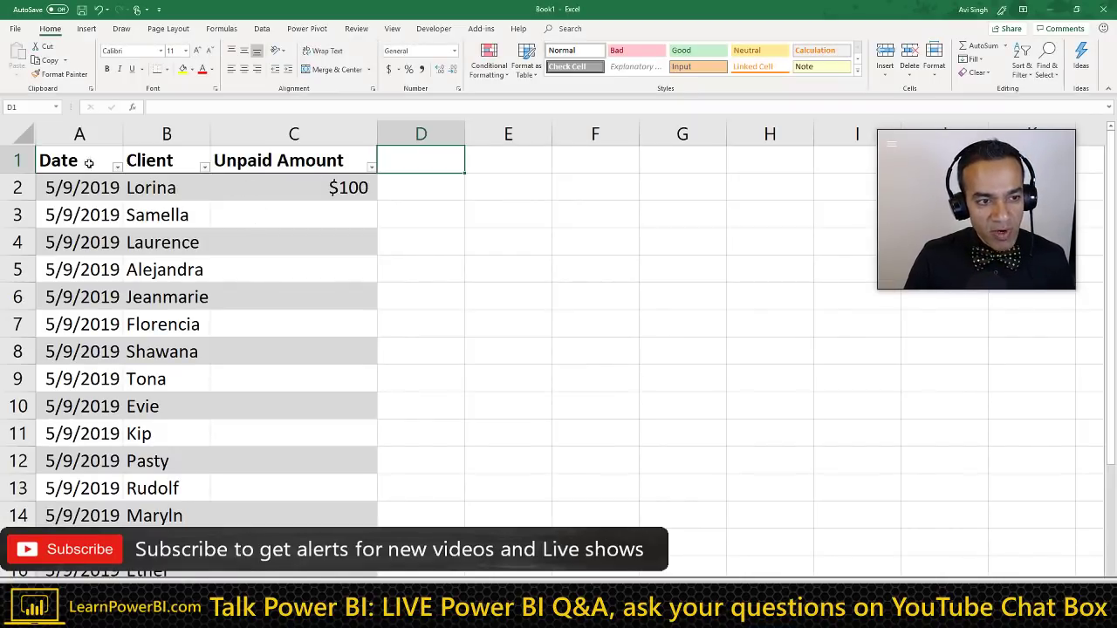
left_click(88, 158)
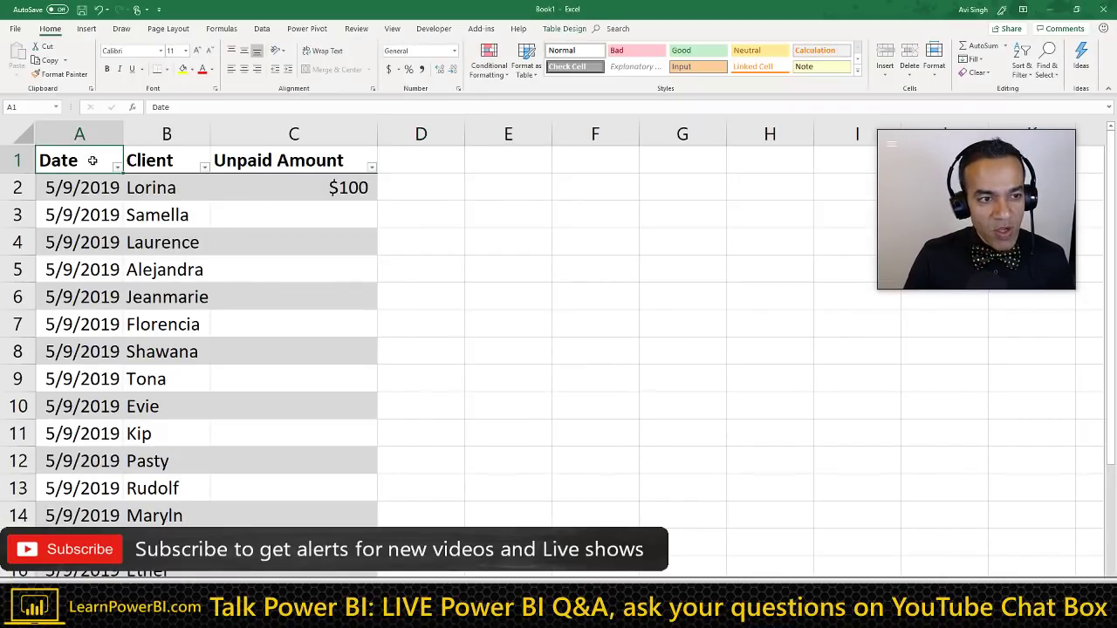
left_click_drag(296, 165, 293, 162)
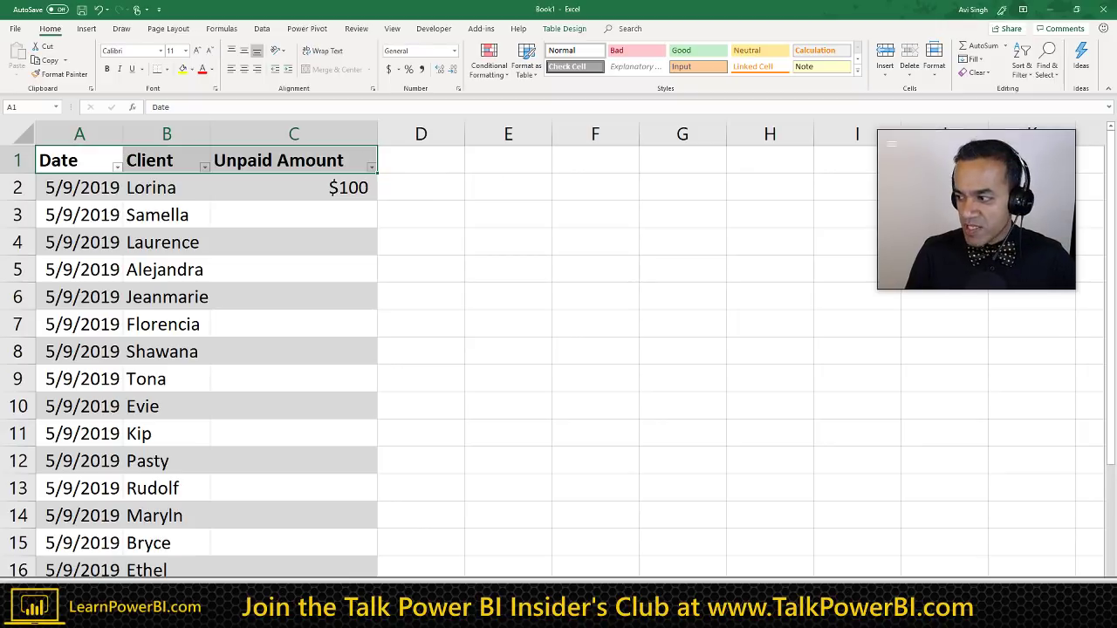
Step: Switch from the Excel workbook back to the Word notes
key("alt+Tab")
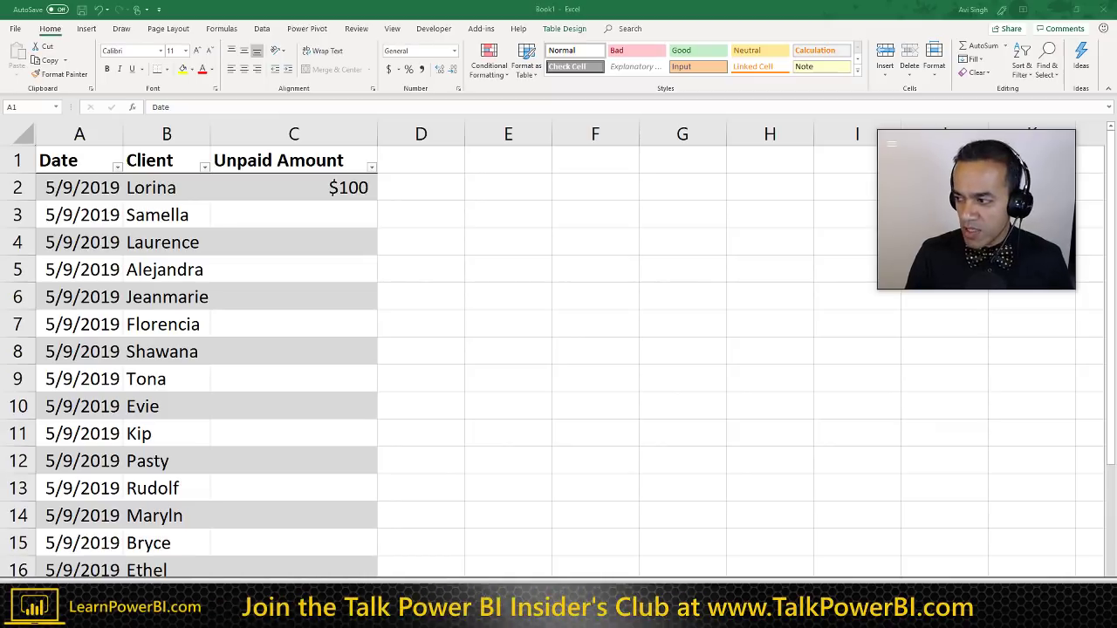
key("alt+Tab")
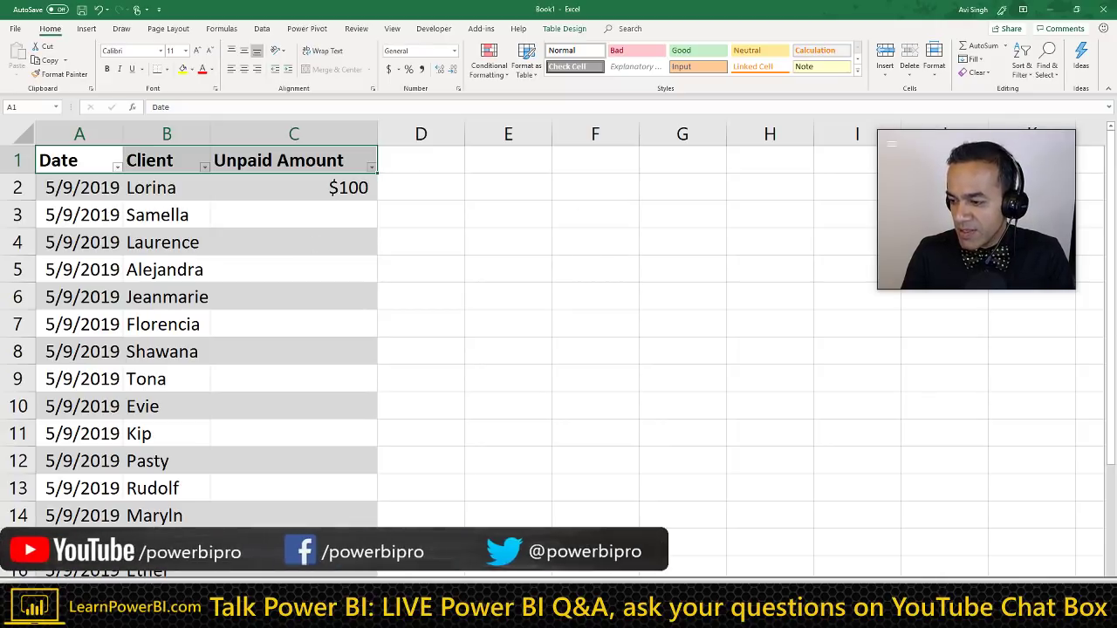
key("alt+Tab")
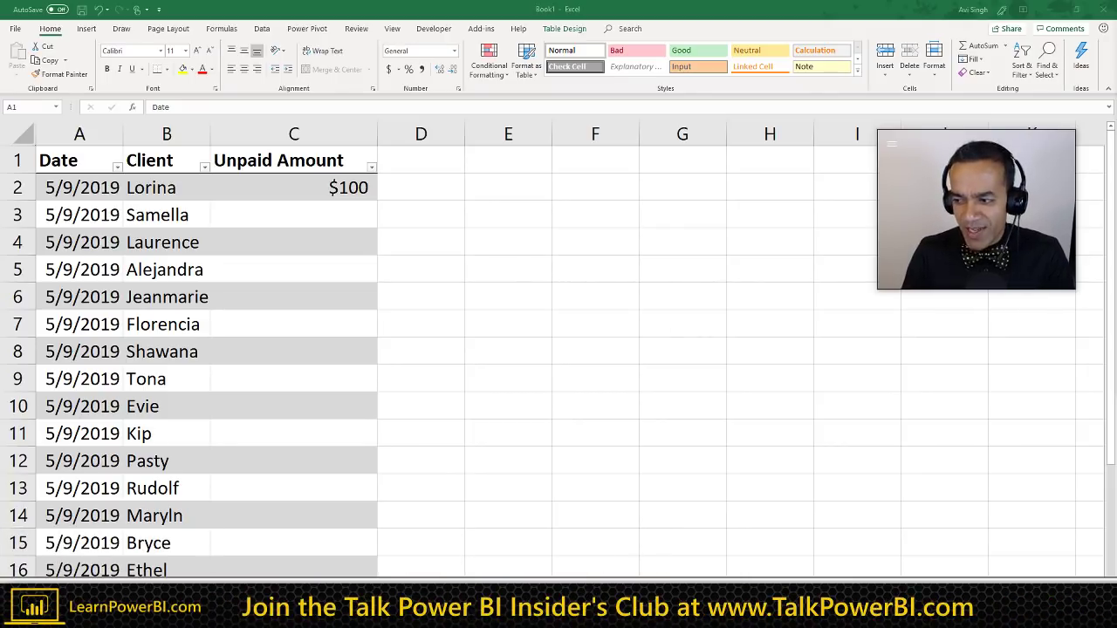
key("alt+Tab")
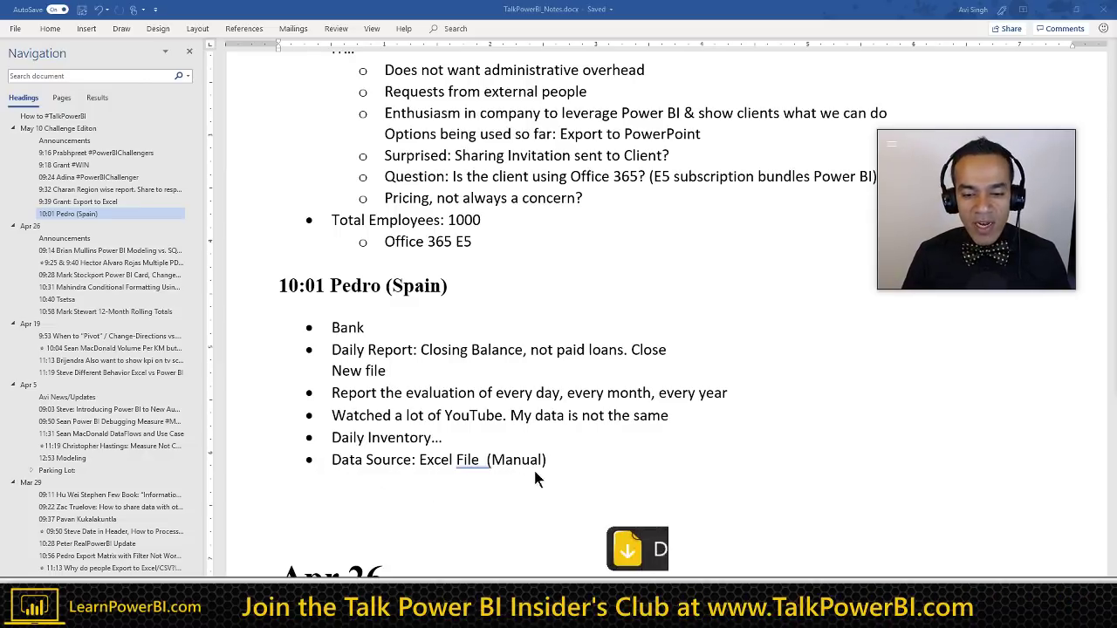
Step: Add a blank paragraph after the Data Source bullet and search the notes for 'column'
left_click(558, 461)
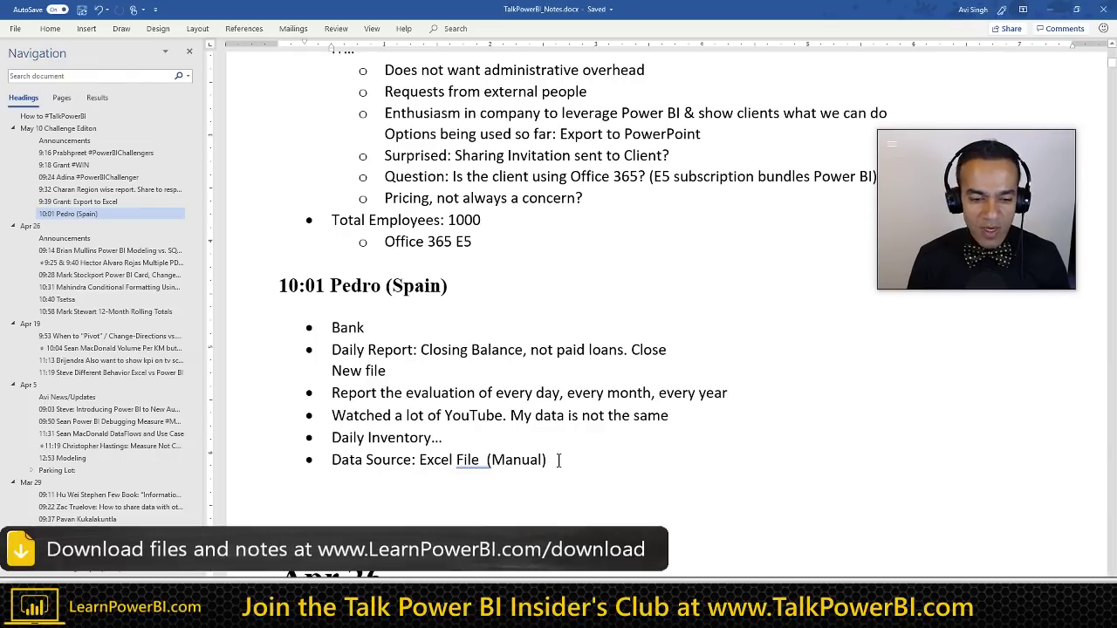
key("Return")
key("Return")
key("Return")
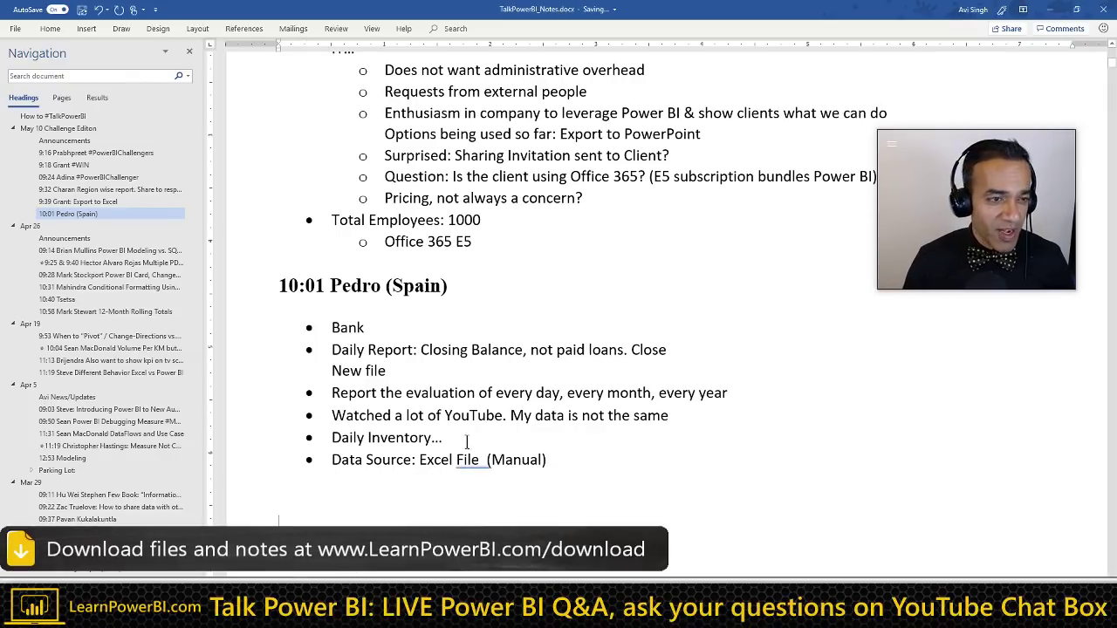
left_click(87, 76)
type("c")
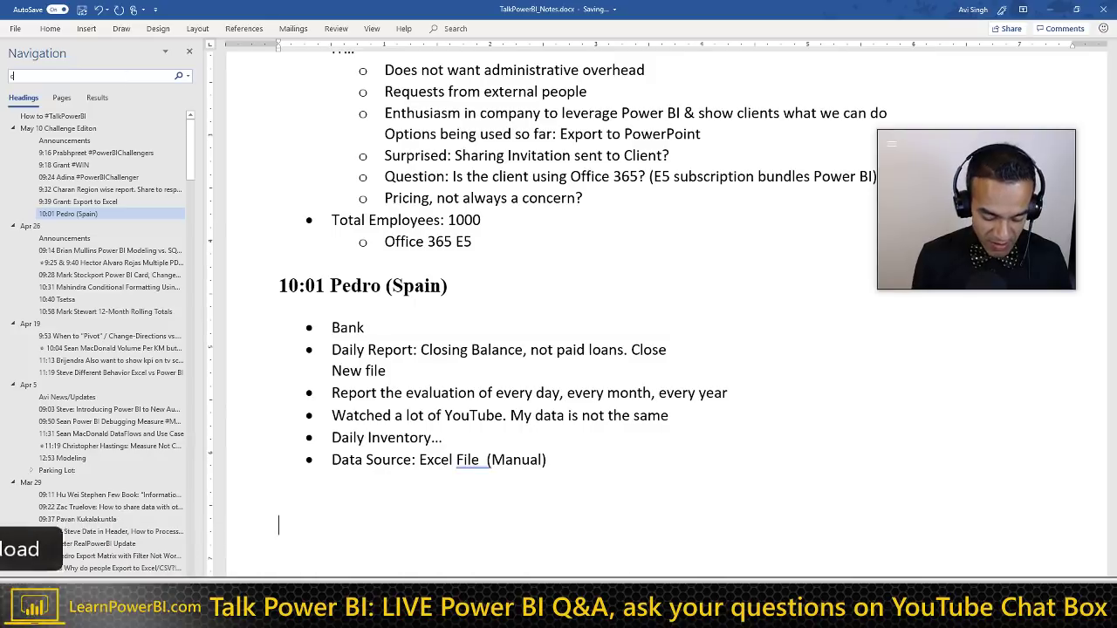
type("olumn")
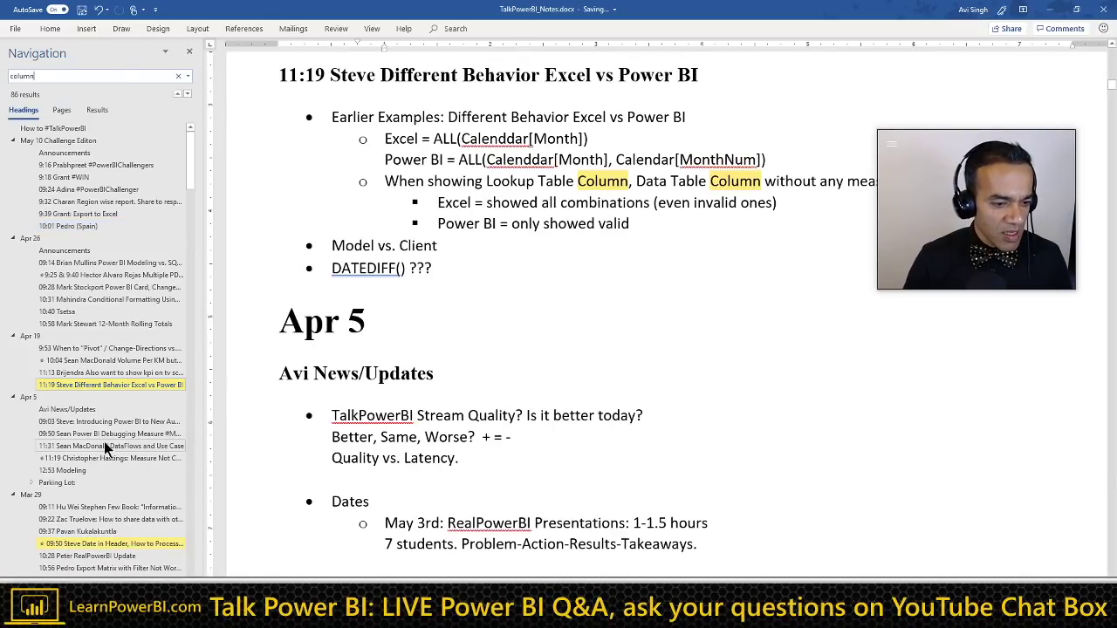
Step: Review the 09:53 Row/Column Level Security notes, then return to the 10:01 Spain section
scroll(104, 441, "down", 4)
scroll(104, 441, "down", 7)
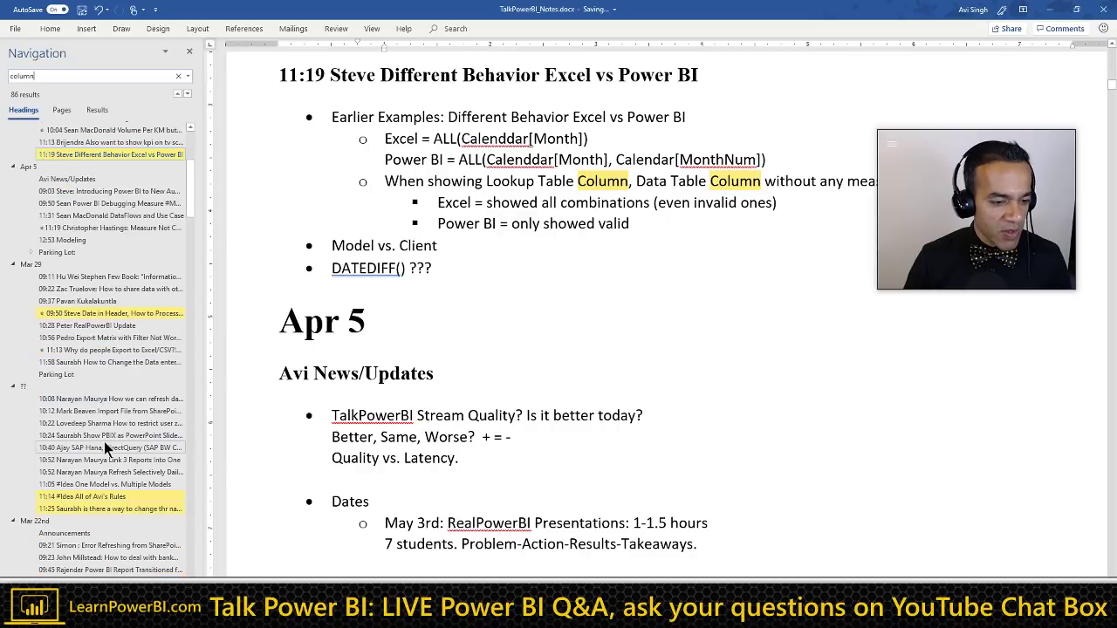
scroll(104, 442, "down", 5)
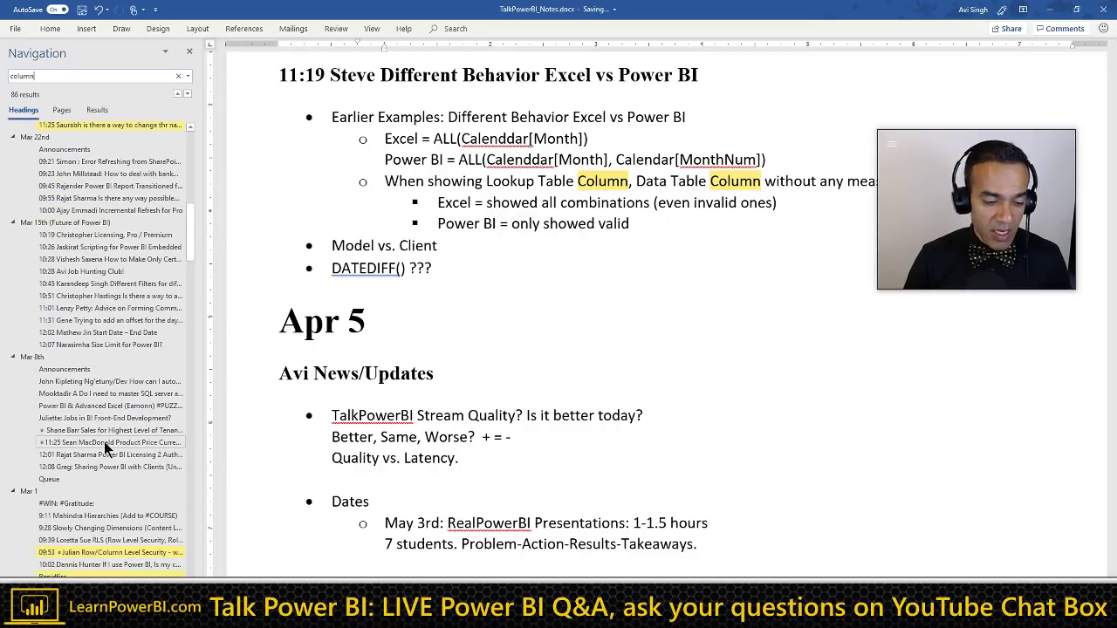
left_click(96, 551)
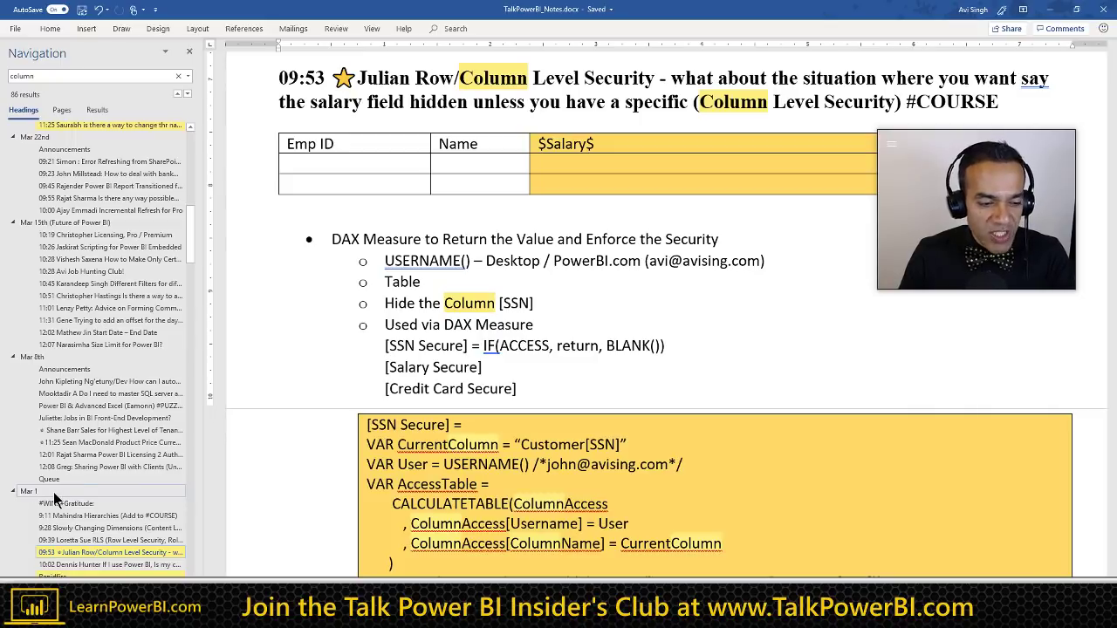
scroll(54, 498, "up", 10)
left_click_drag(189, 204, 194, 144)
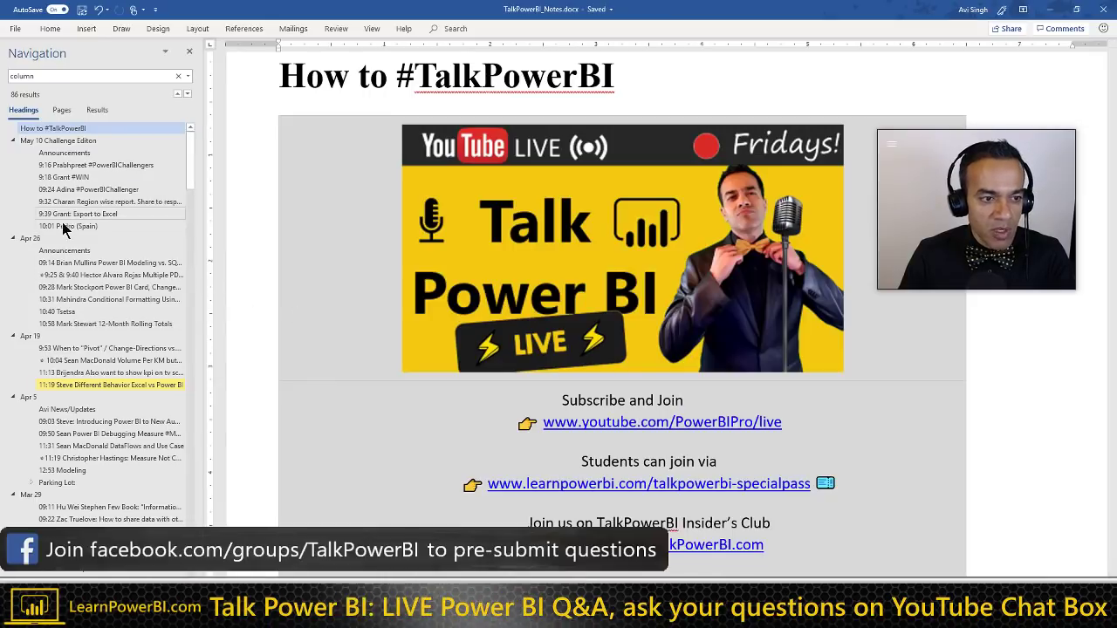
left_click(65, 226)
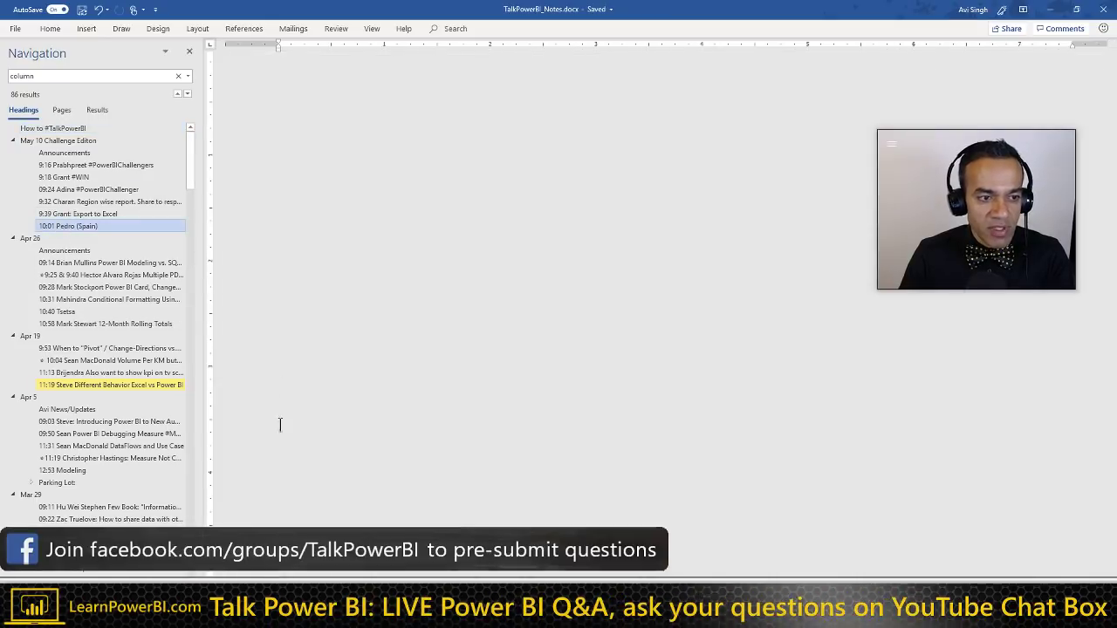
Step: Add the heading '10:11 Row Level Security / Column Level Security' above Apr 26
left_click(349, 339)
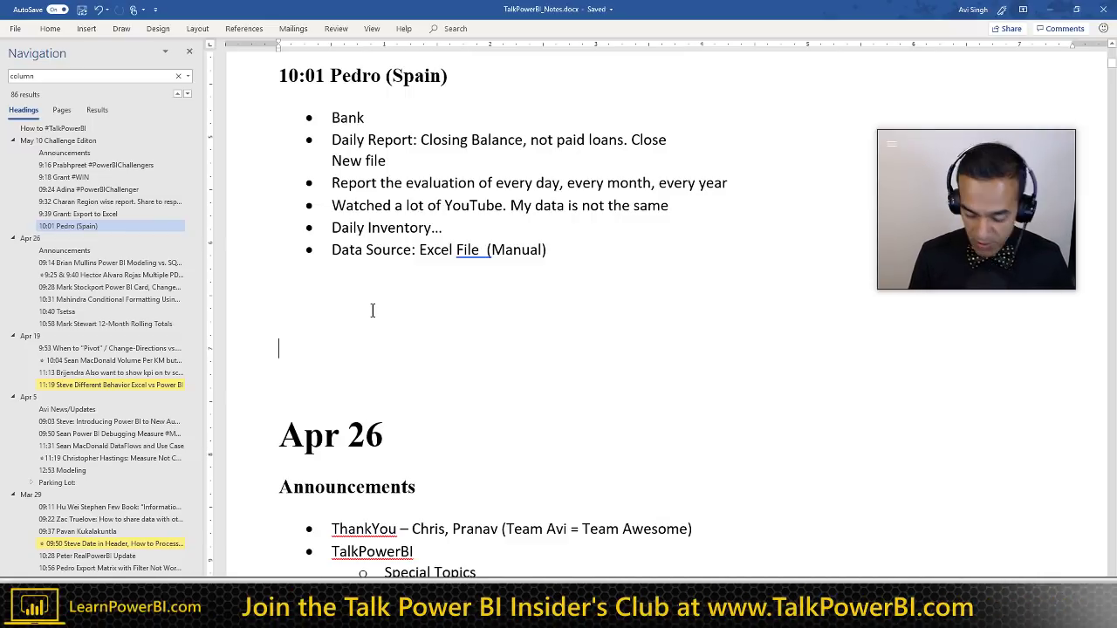
type("10:11")
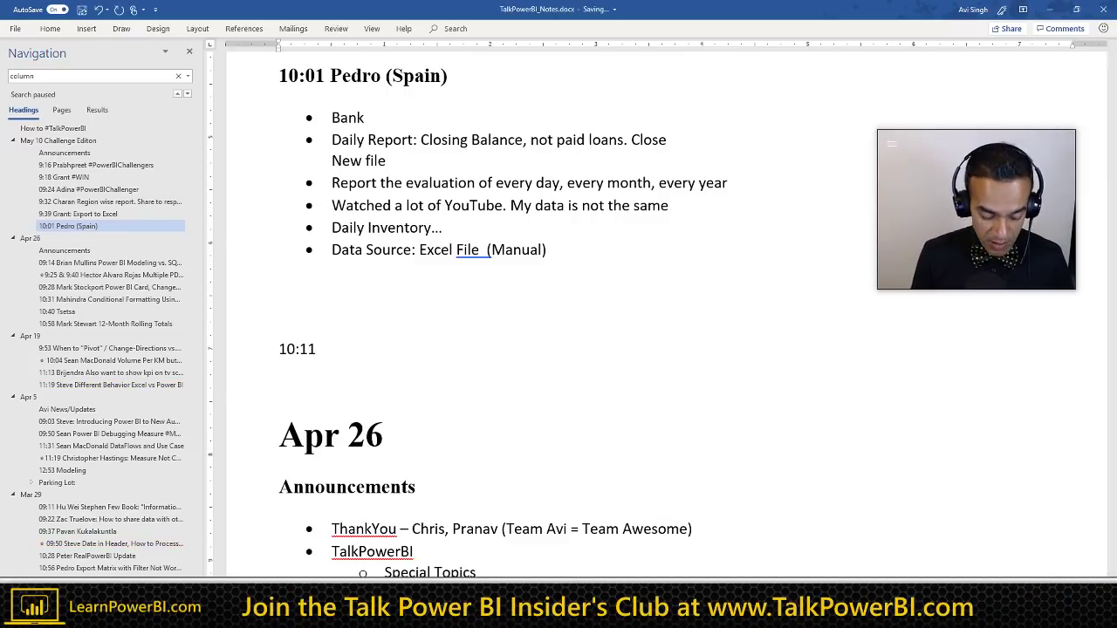
key("ctrl+alt+1")
type("Row")
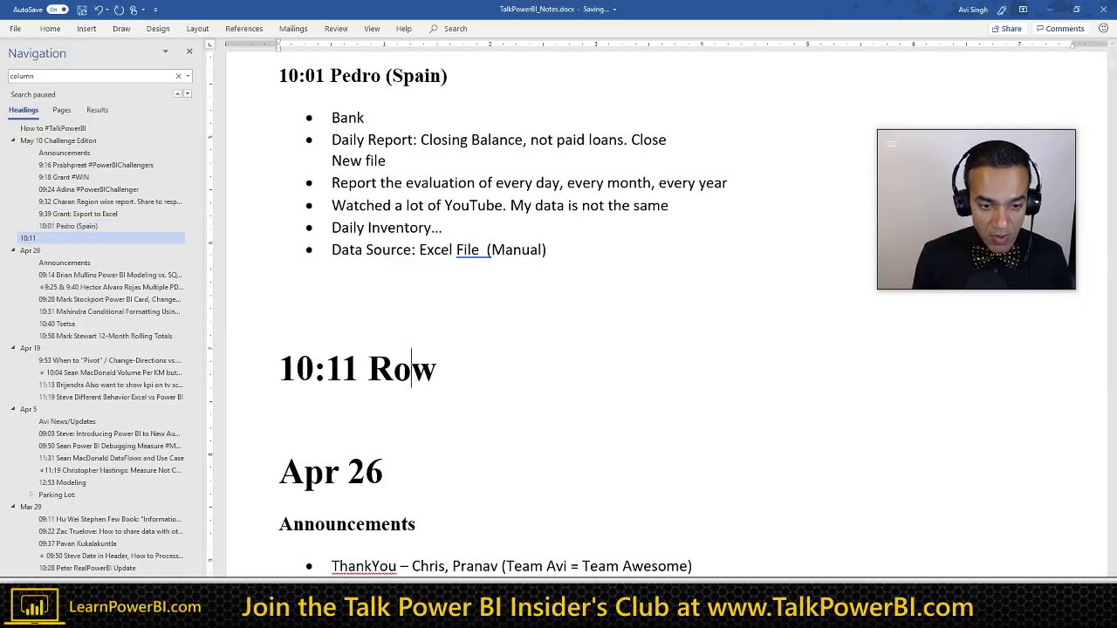
type(" Level")
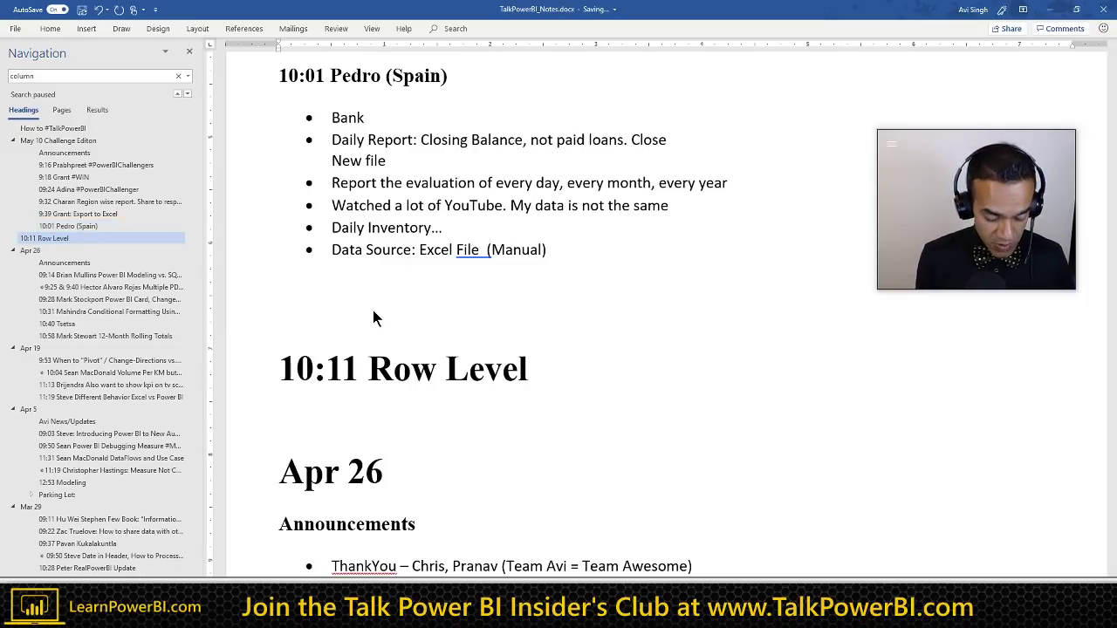
key("ctrl+alt+2")
type("Secutr")
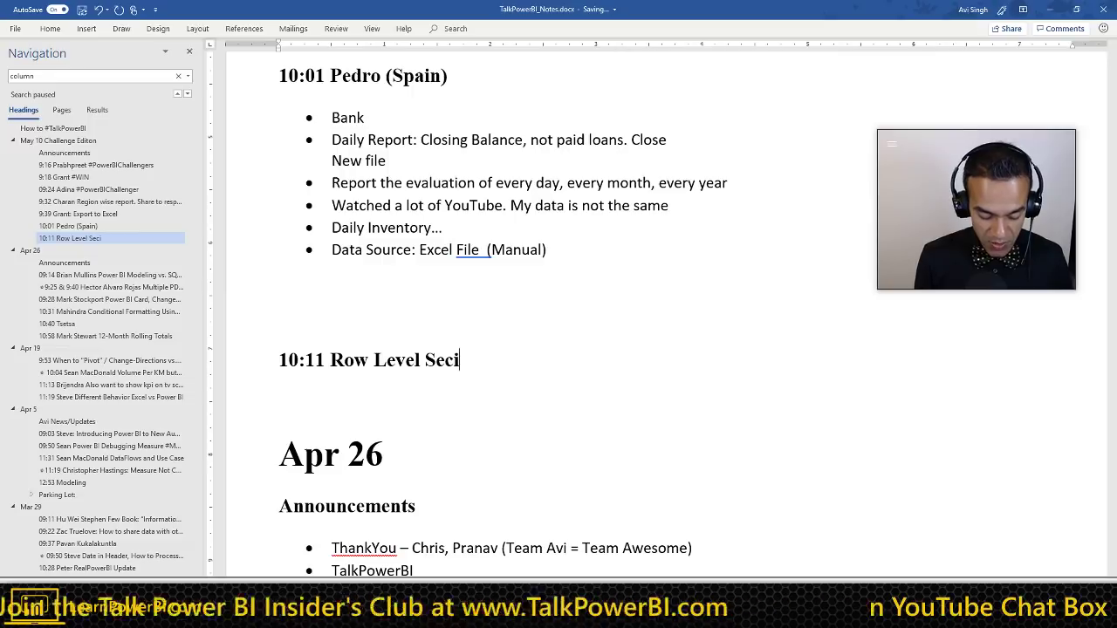
key("BackSpace")
key("BackSpace")
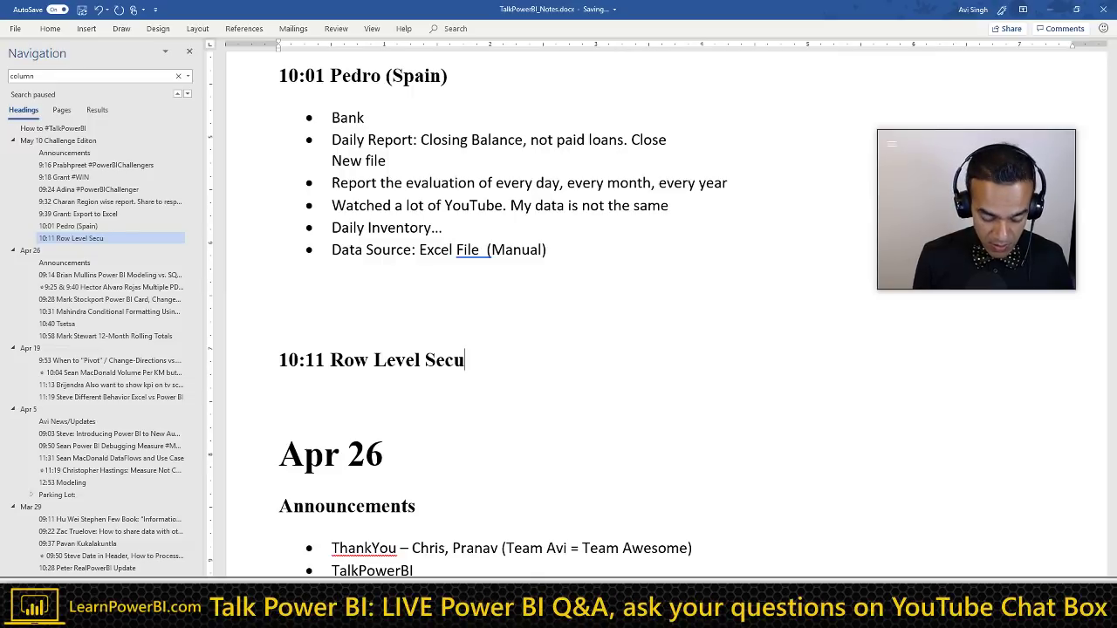
type("rity / ")
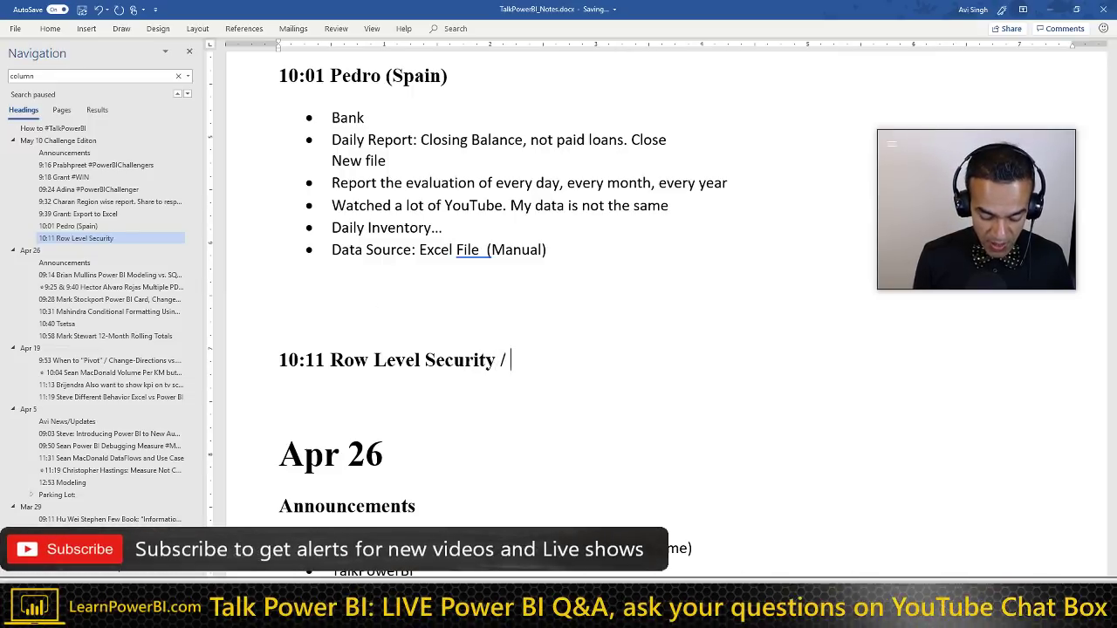
type("Column Level")
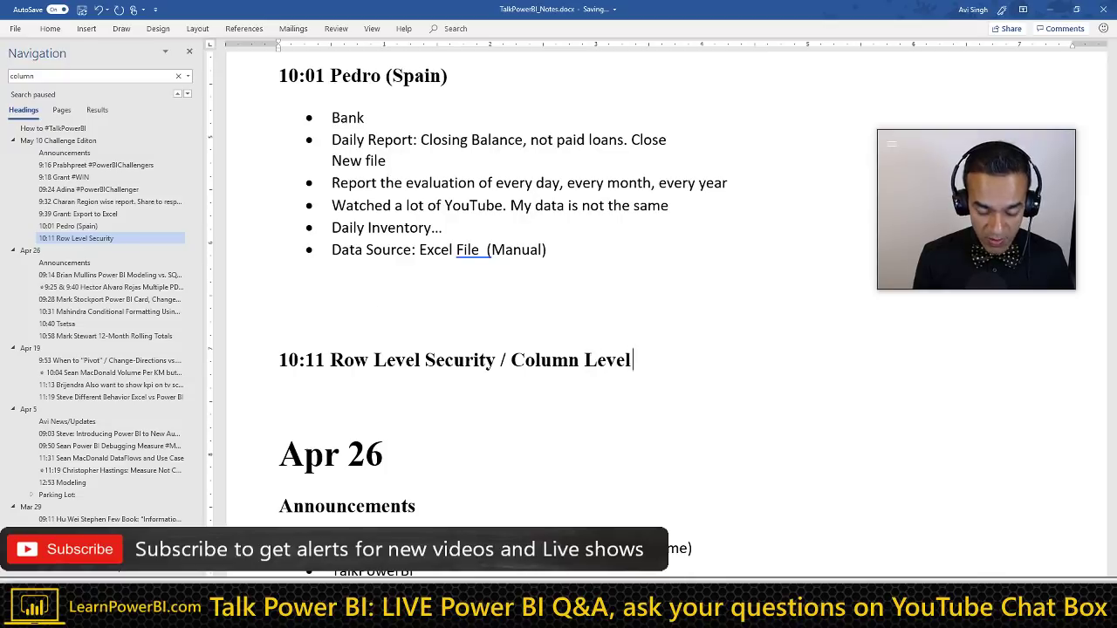
type(" Security")
Step: Add a 'Column: March 1' bullet in Normal style beneath the new heading
key("Return")
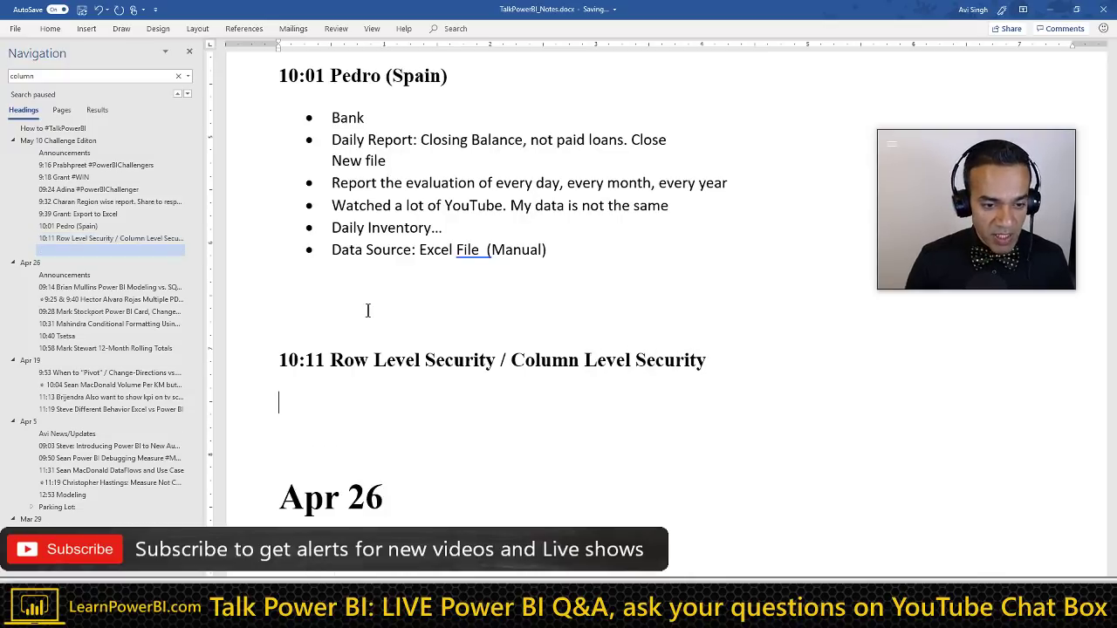
type("* COlumn: Mar")
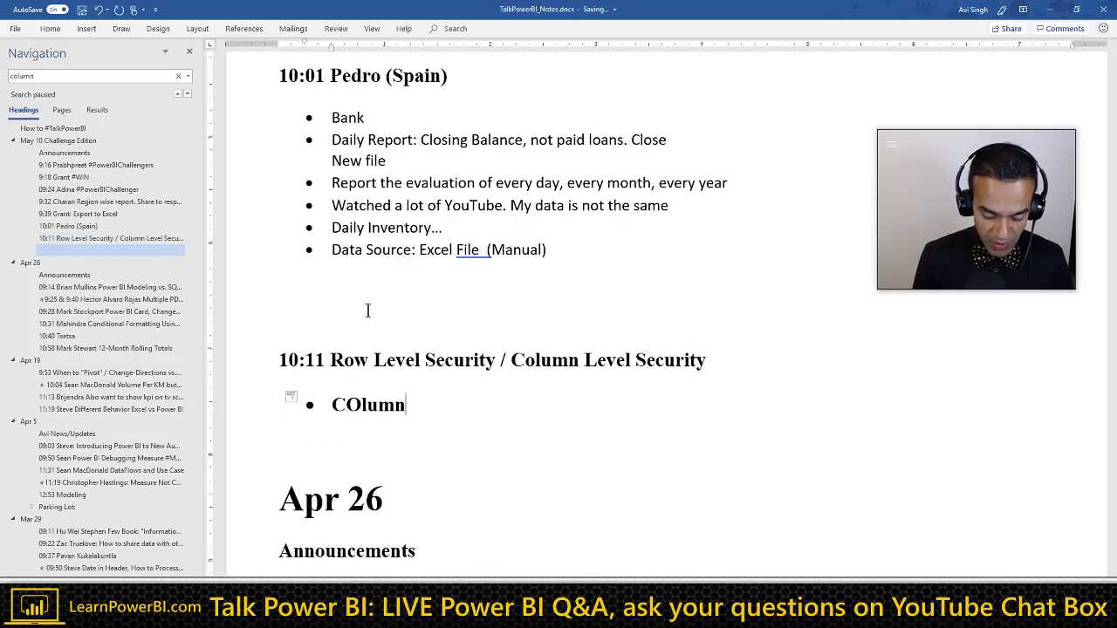
key("BackSpace")
type("ch")
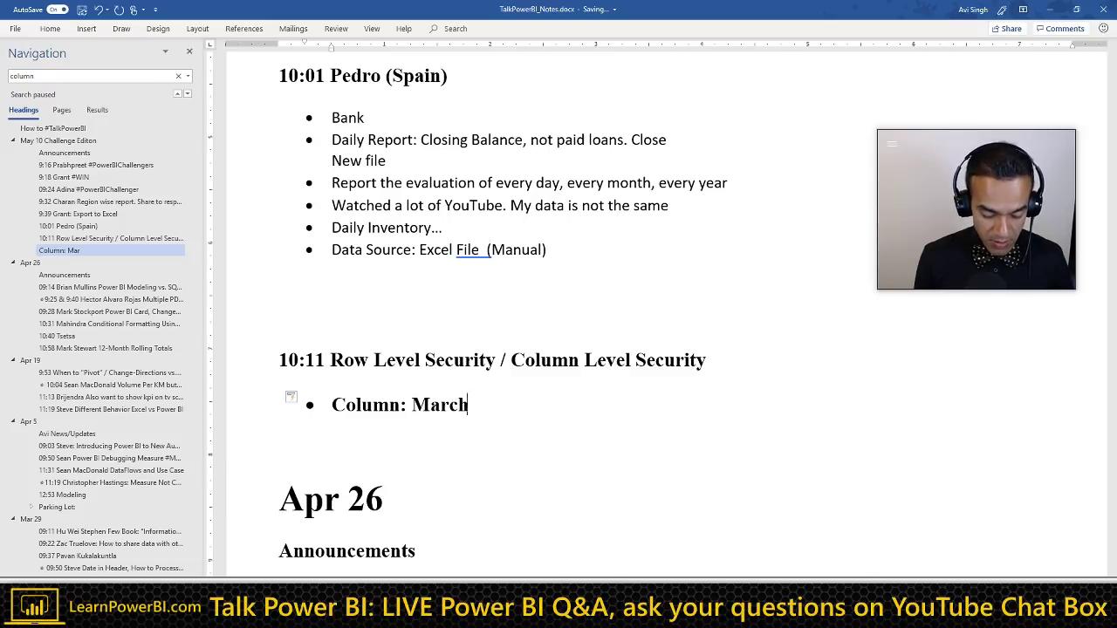
type(" 1")
key("shift+Home")
key("ctrl+shift+n")
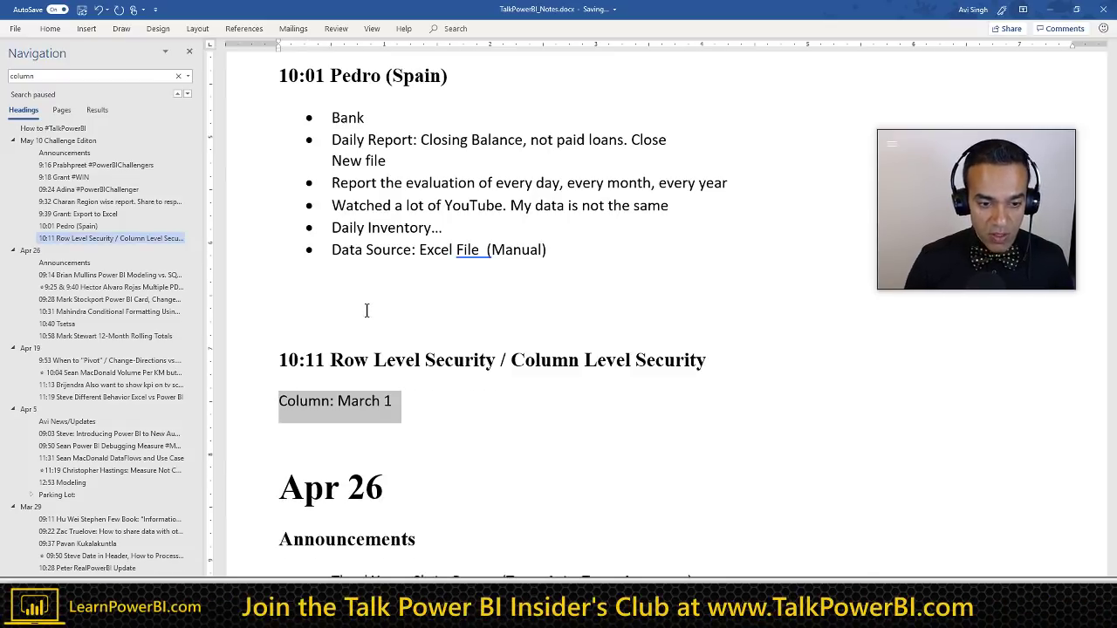
left_click(311, 402)
key("Home")
type("*")
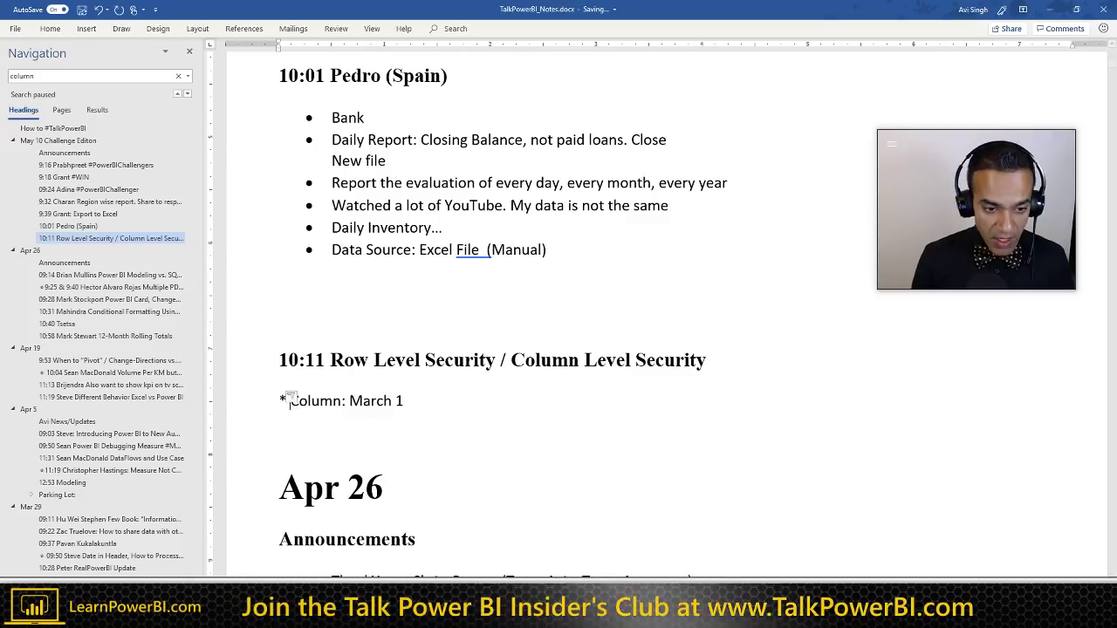
left_click(135, 77)
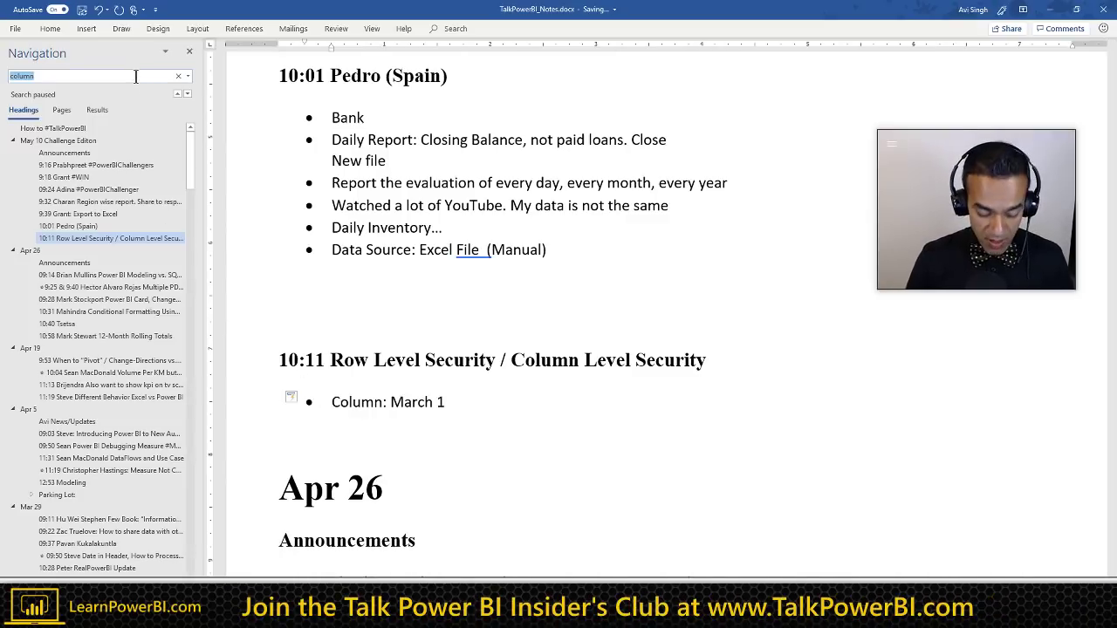
Step: Search the notes for 'Security' and jump to the 10:28 and 11:01 matching sections
type("Security")
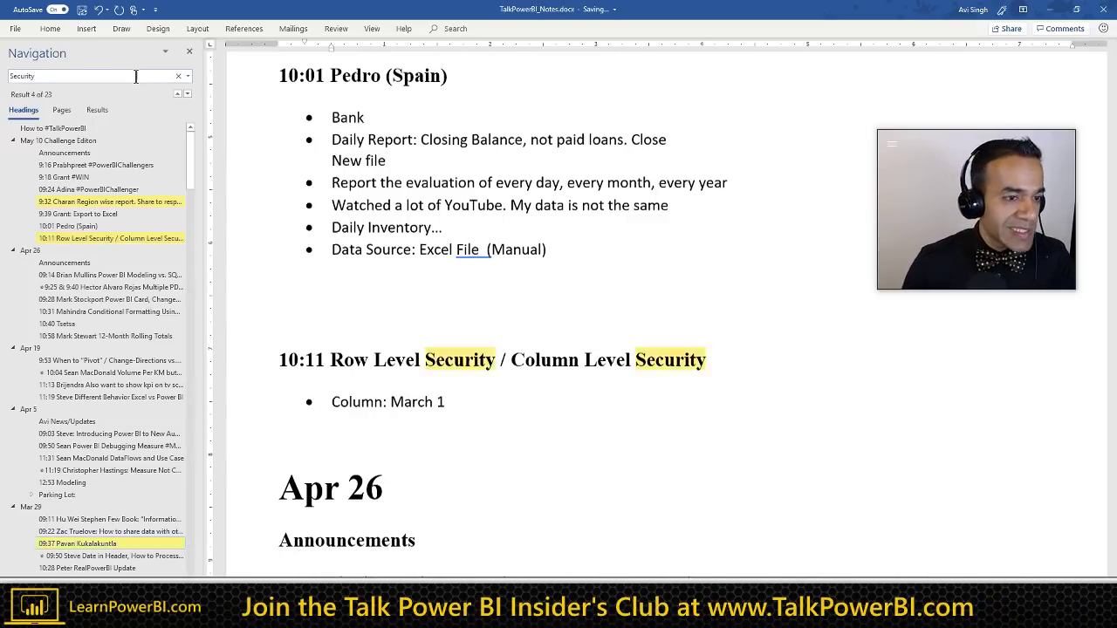
scroll(130, 356, "down", 4)
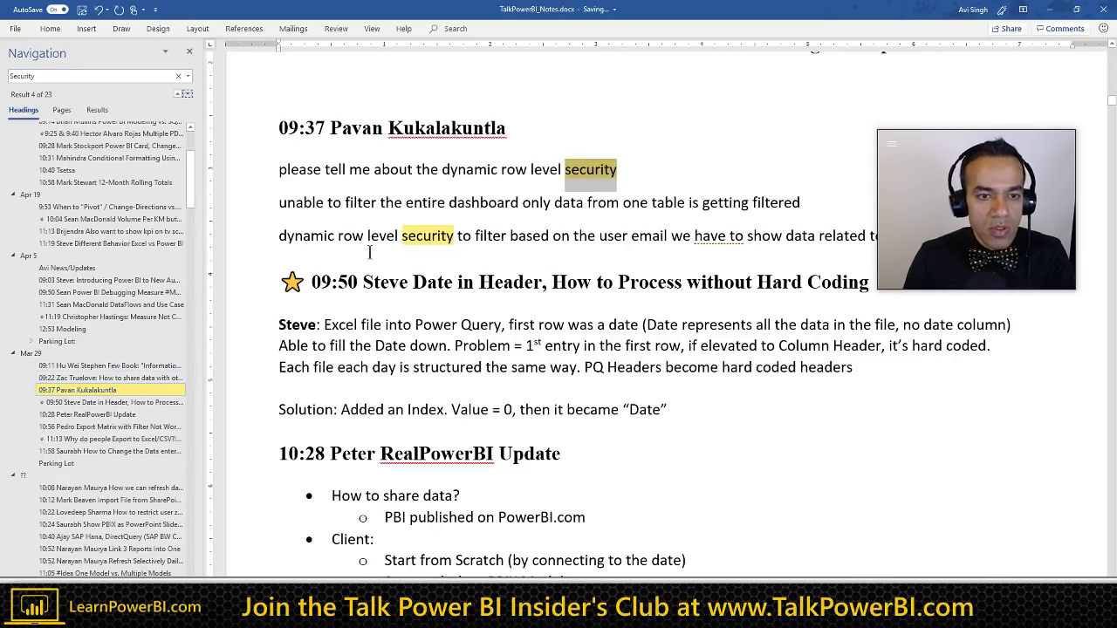
scroll(92, 375, "down", 8)
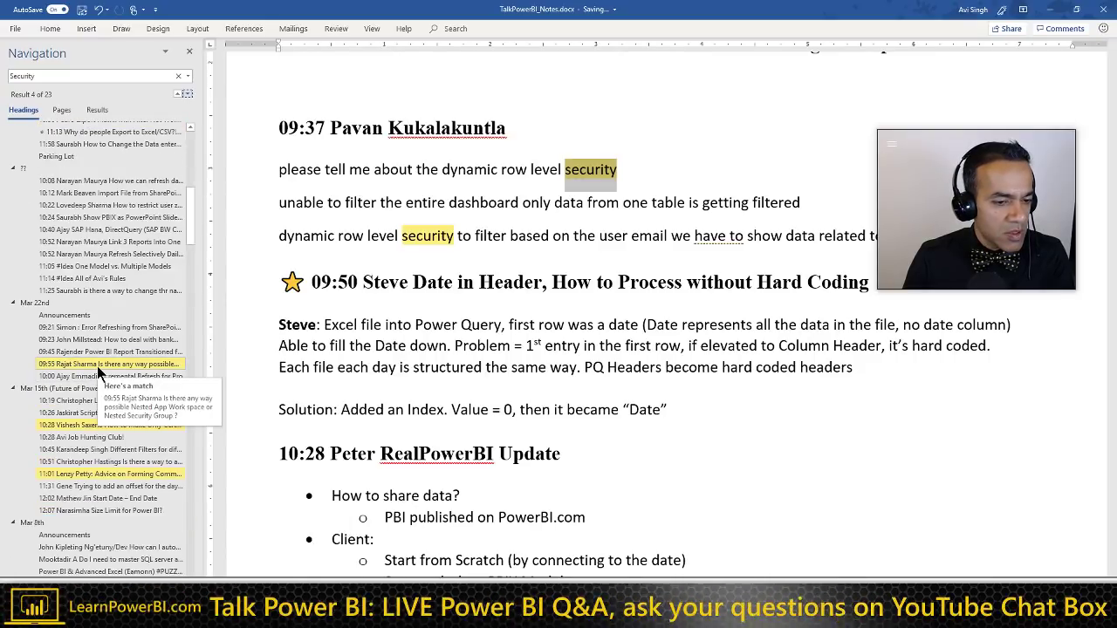
left_click(91, 424)
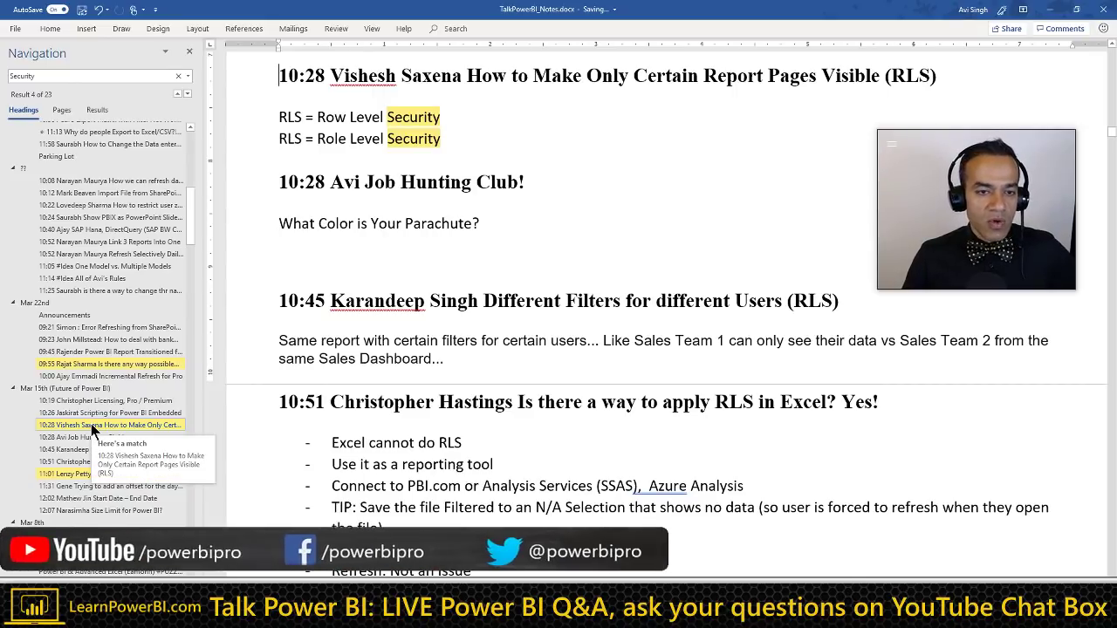
left_click(88, 474)
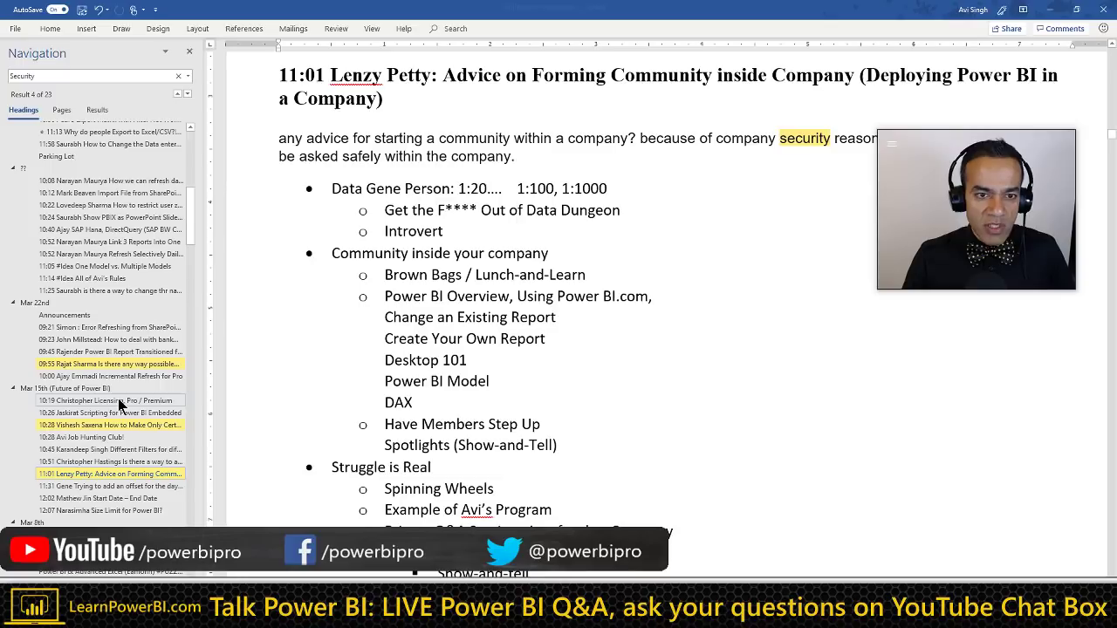
Step: Step to later Security matches and scroll down to the ColumnAccess table
scroll(121, 403, "down", 2)
scroll(121, 399, "down", 1)
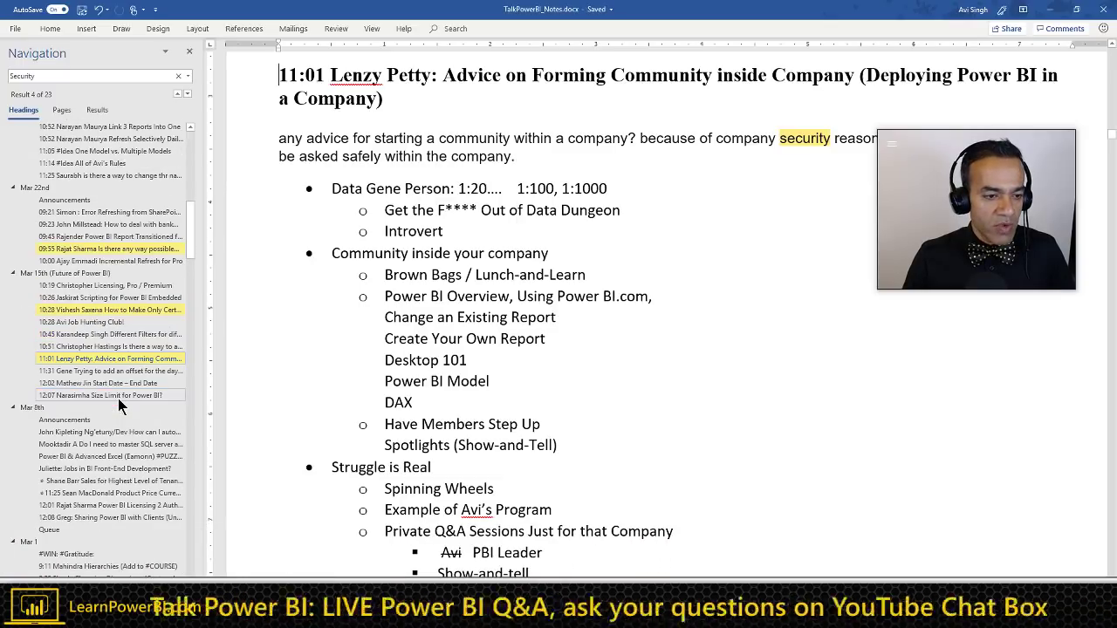
left_click(187, 93)
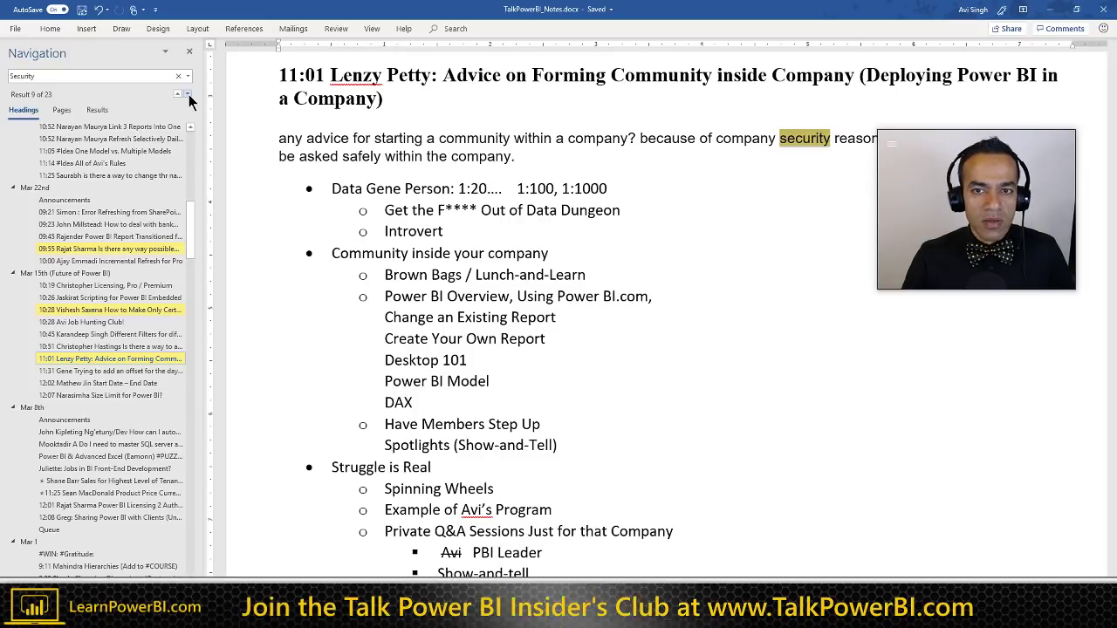
left_click(188, 94)
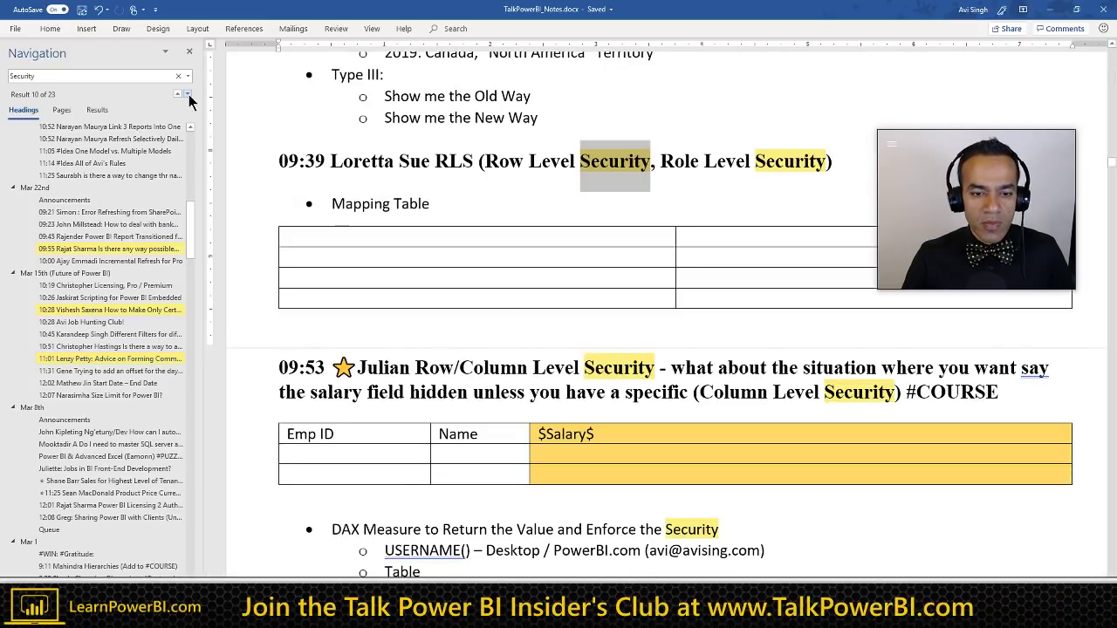
left_click(390, 375)
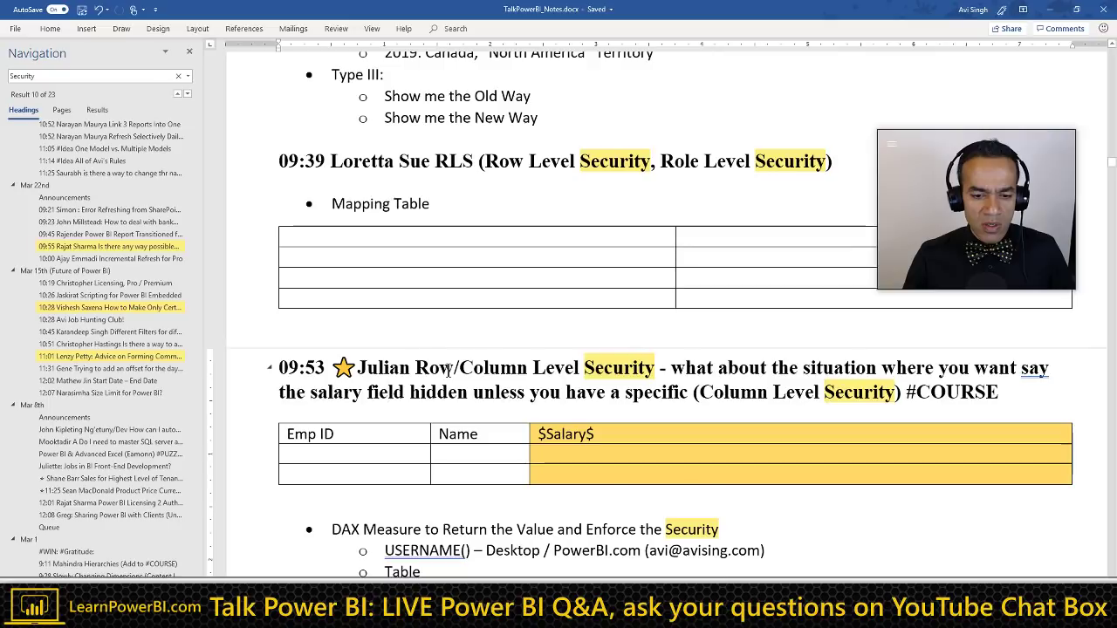
scroll(448, 371, "down", 3)
scroll(447, 371, "down", 6)
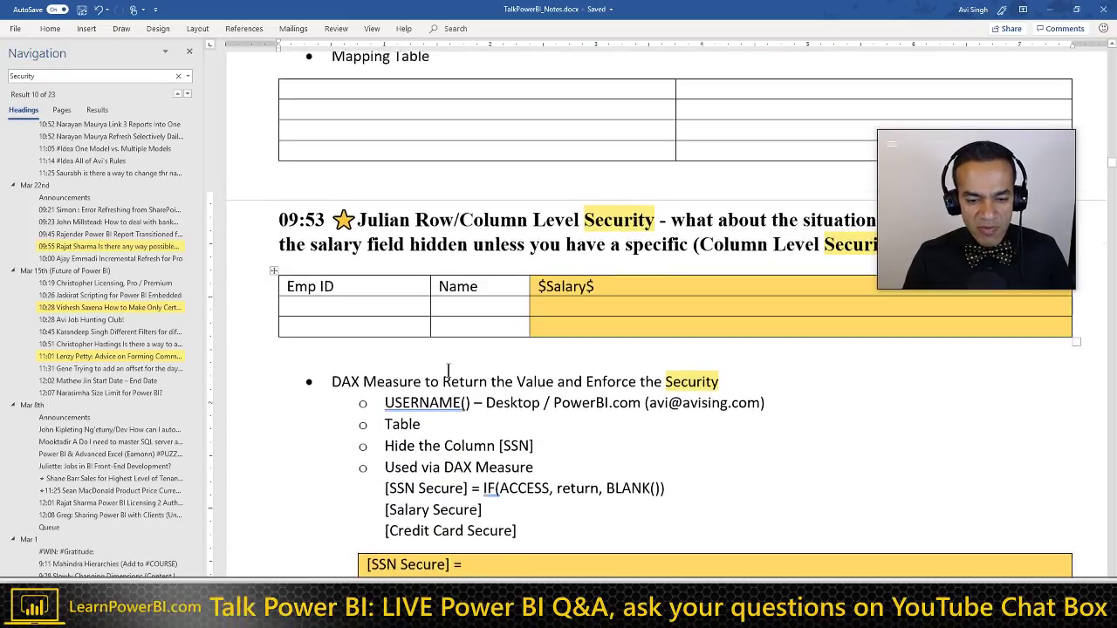
scroll(448, 371, "down", 6)
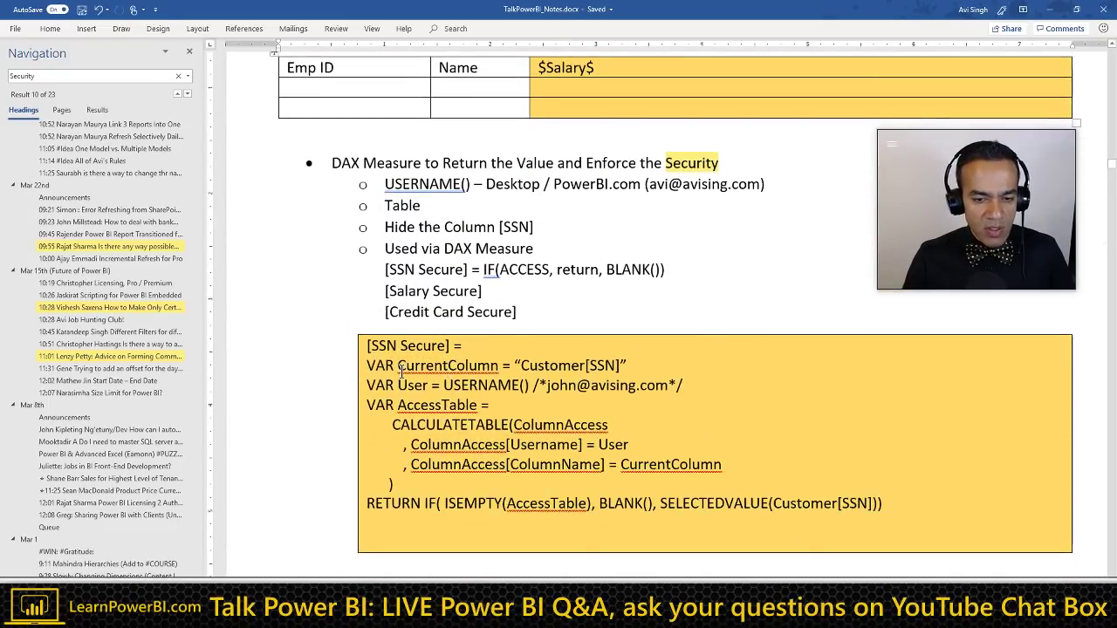
scroll(397, 369, "down", 3)
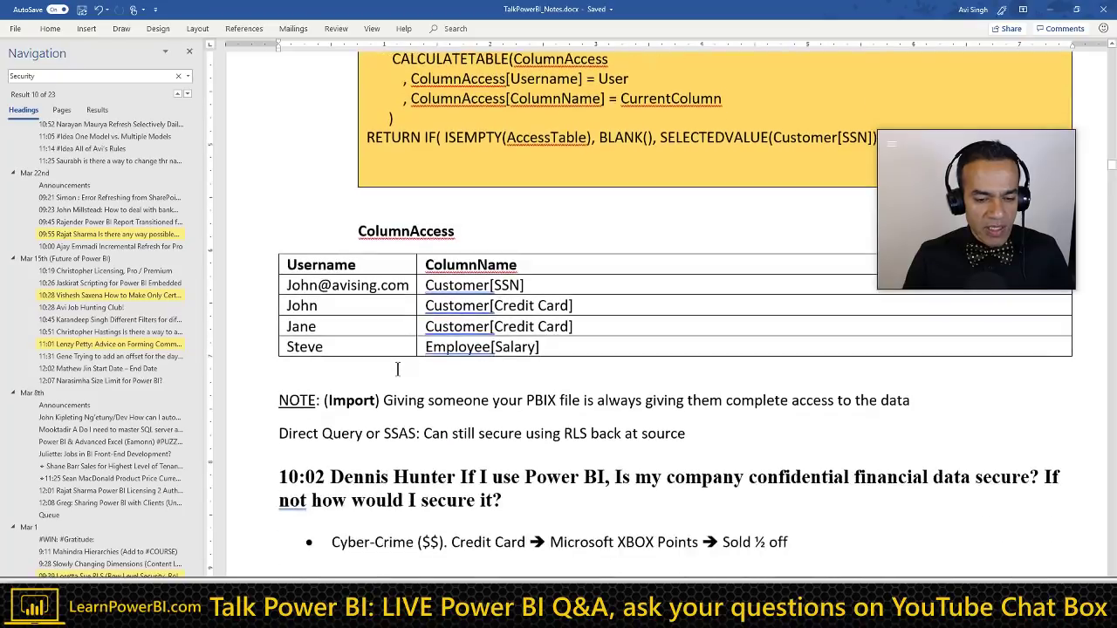
Step: Step through the remaining Security matches to the last, then back to result 22 of 23
left_click(189, 96)
left_click(189, 96)
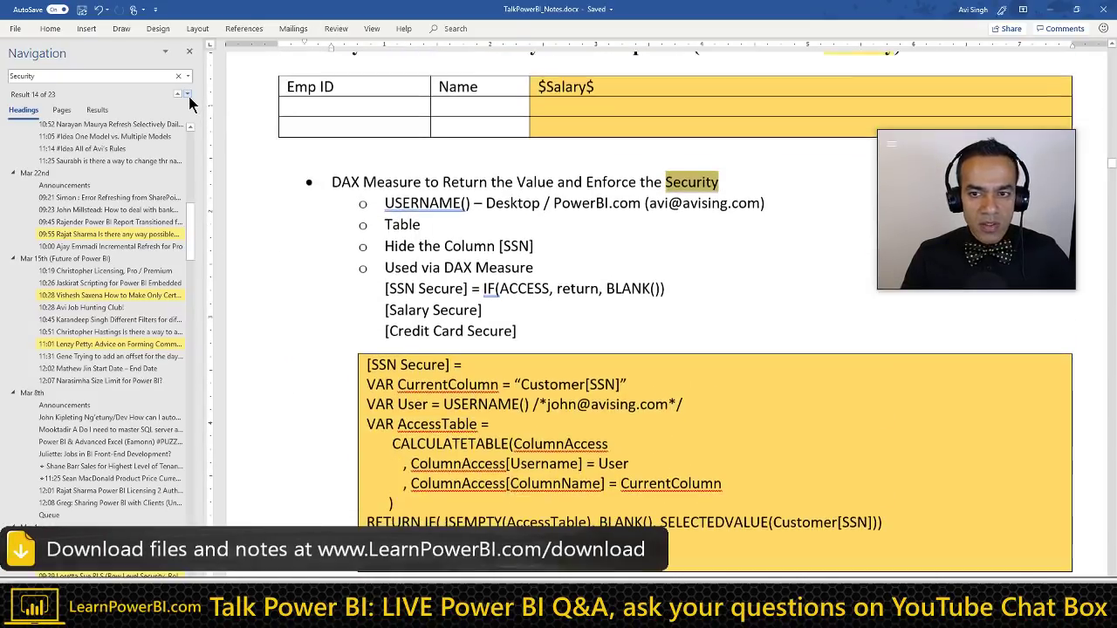
left_click(188, 96)
left_click(188, 96)
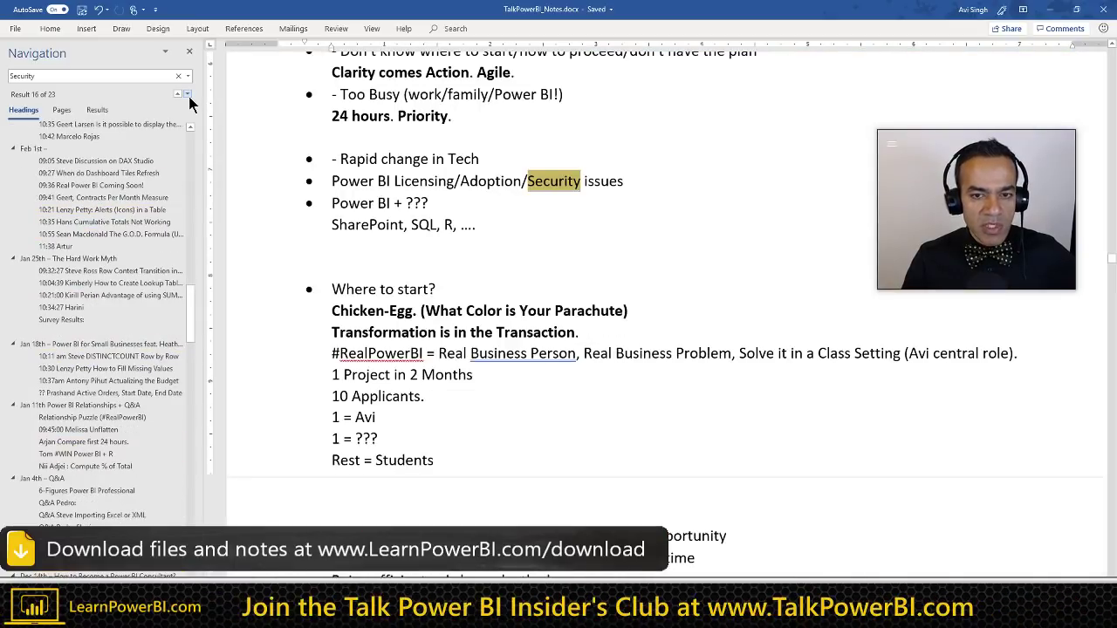
left_click(189, 96)
left_click(188, 96)
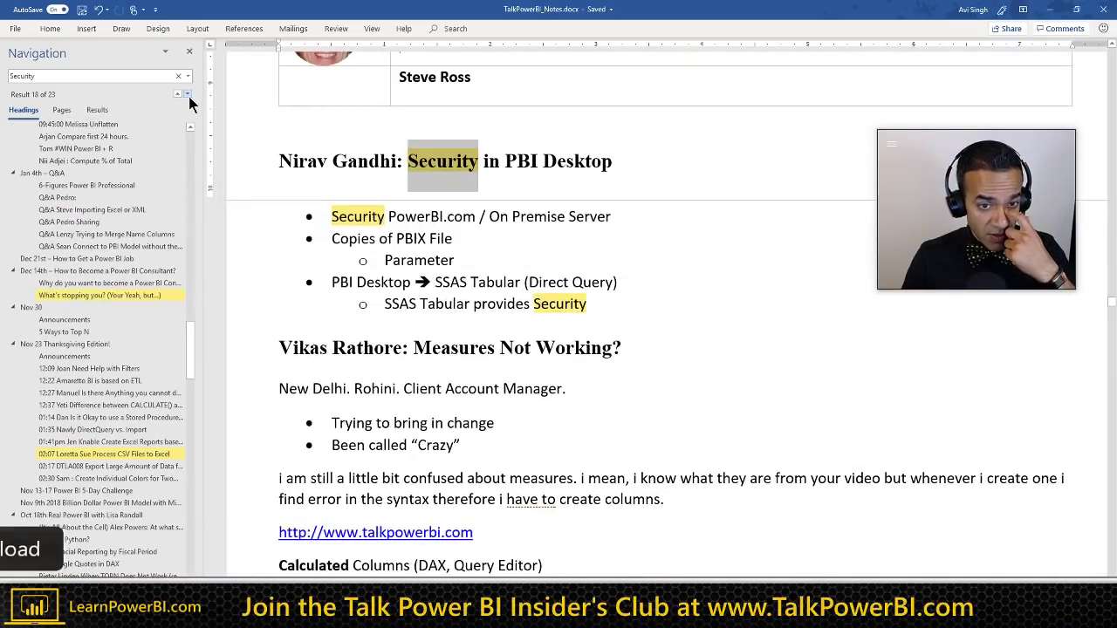
left_click(189, 96)
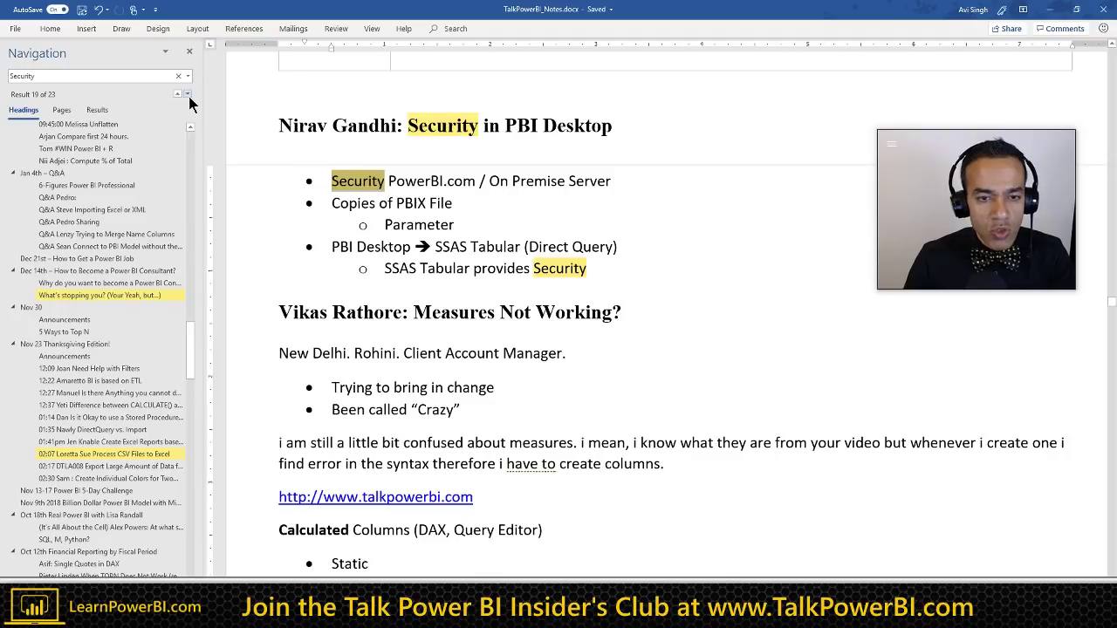
left_click(188, 96)
left_click(188, 96)
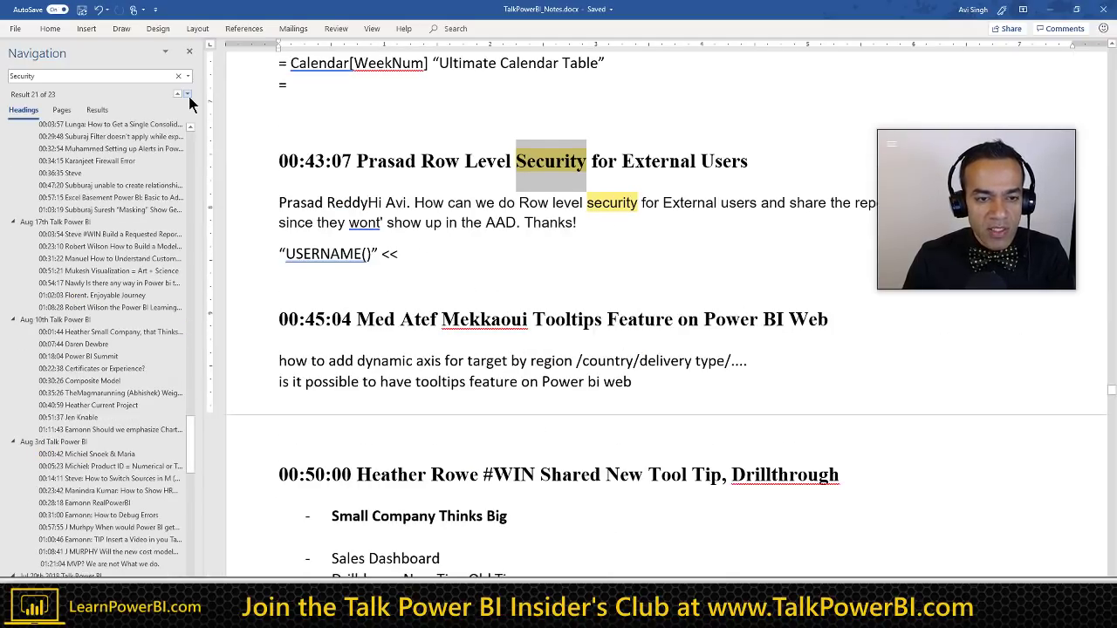
left_click(189, 96)
left_click(188, 96)
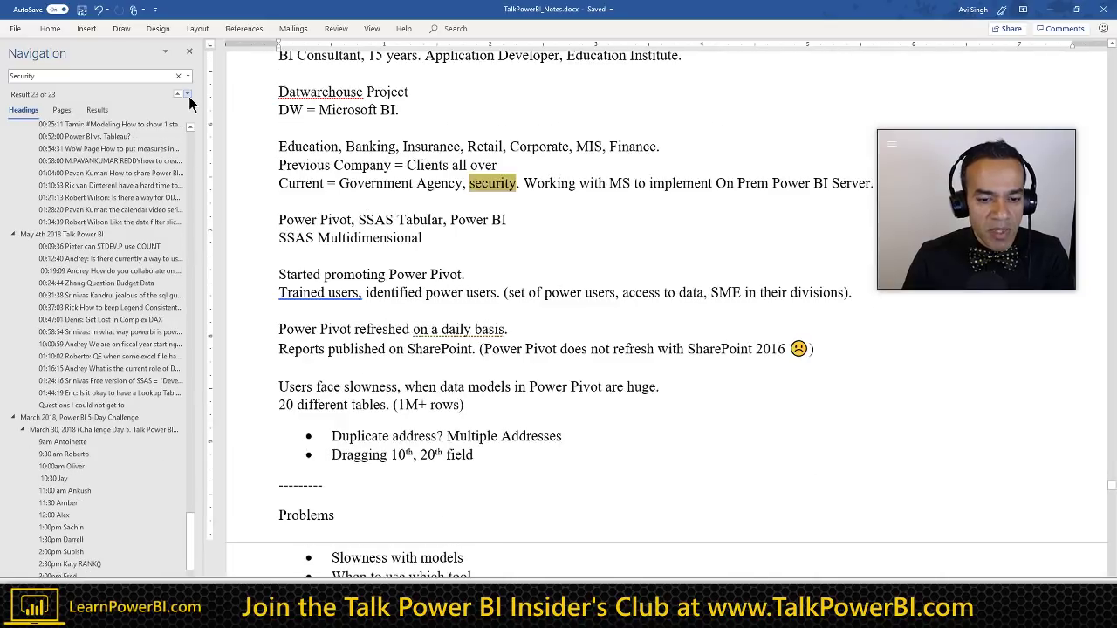
left_click(175, 97)
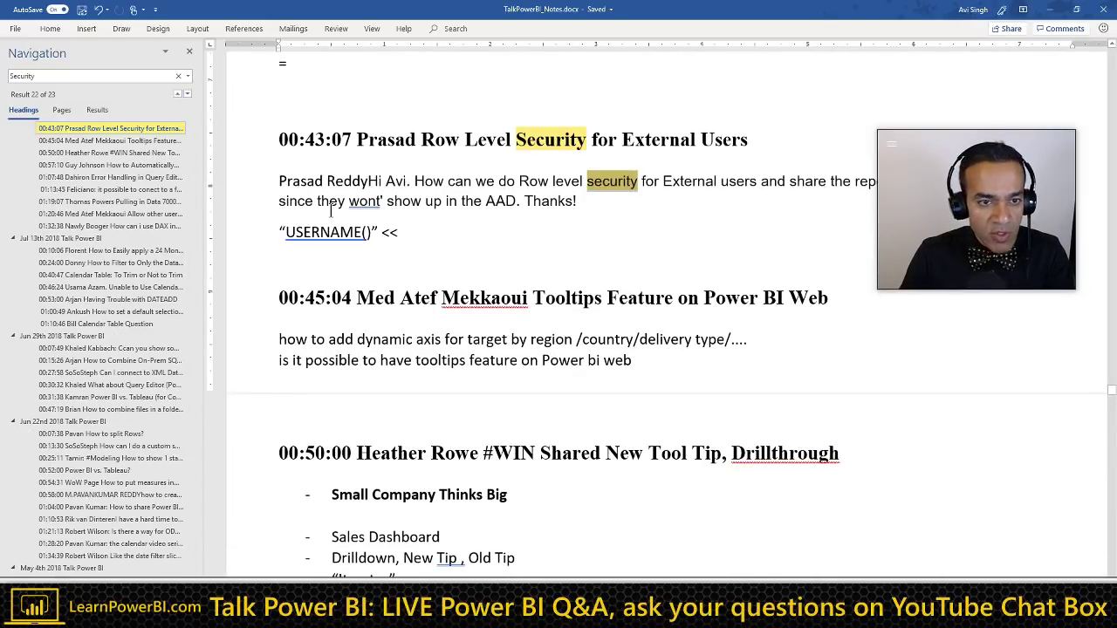
Step: Return to the 'How to #TalkPowerBI' title at the top of the notes
scroll(354, 229, "up", 5)
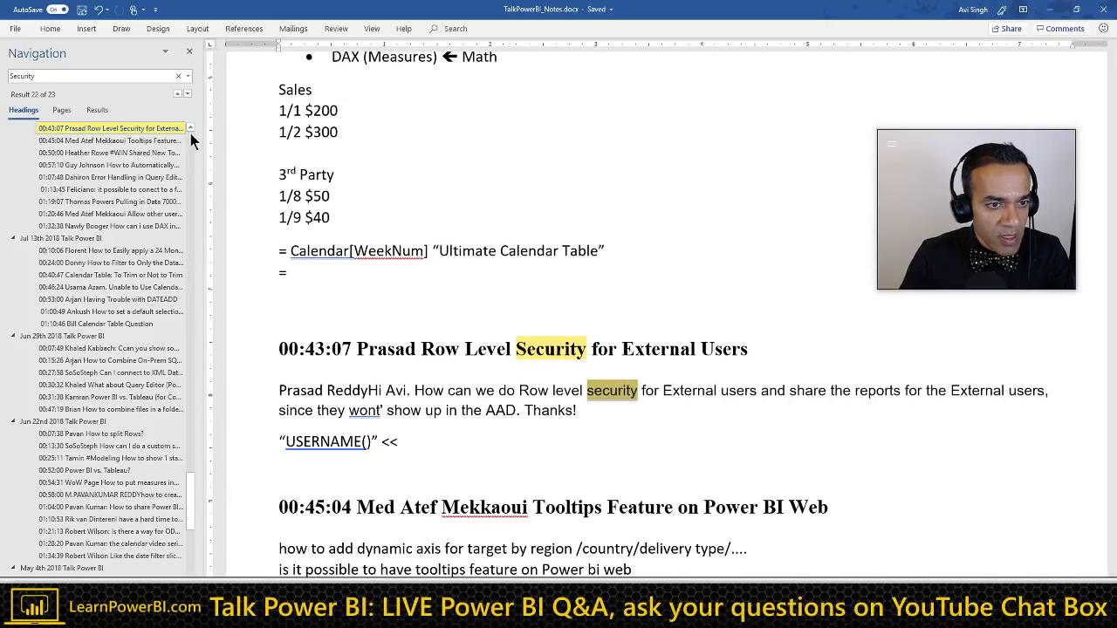
scroll(192, 130, "up", 3)
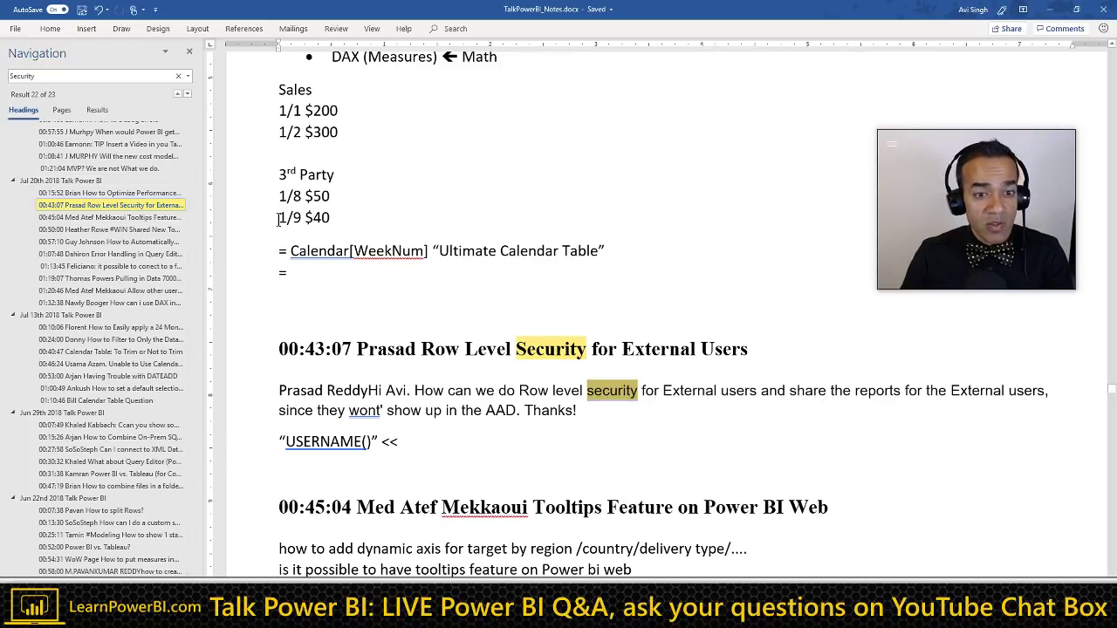
scroll(426, 251, "down", 1)
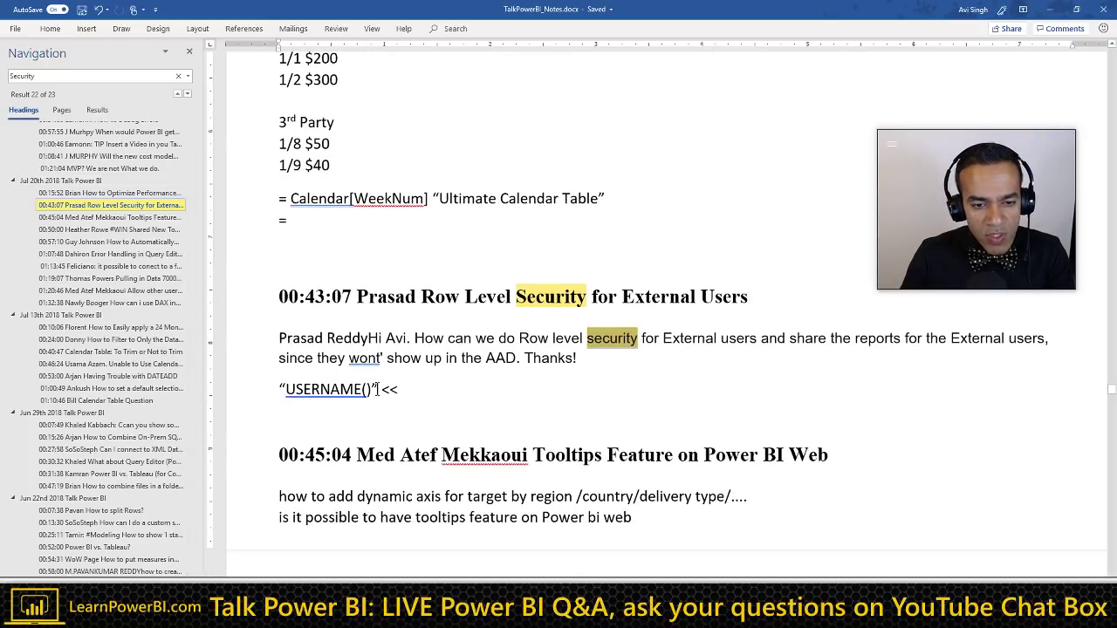
scroll(377, 389, "down", 8)
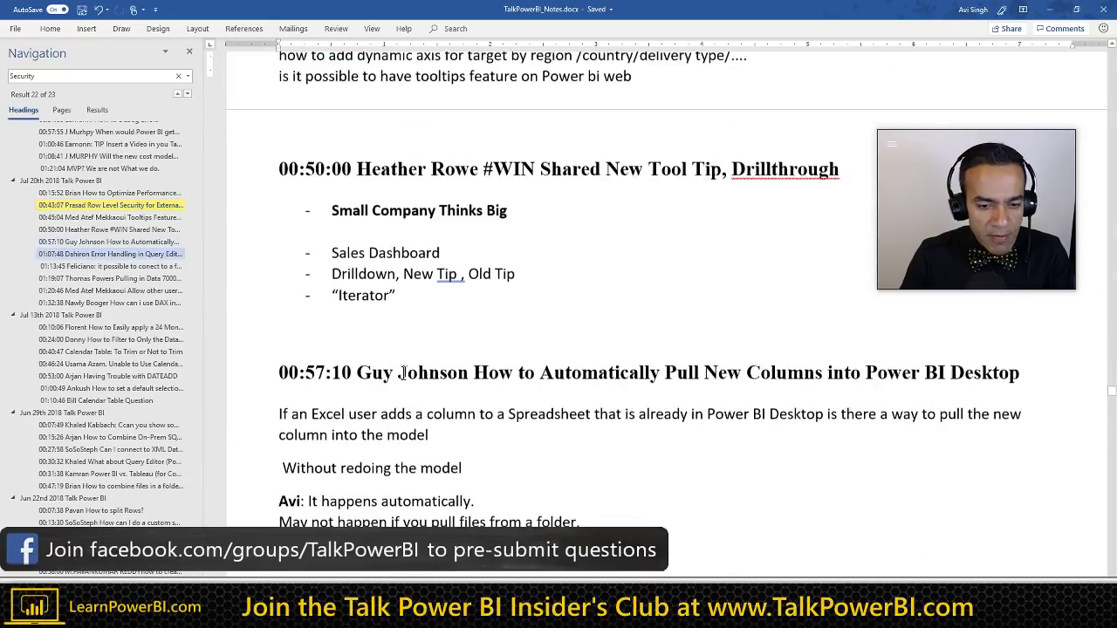
scroll(402, 372, "down", 5)
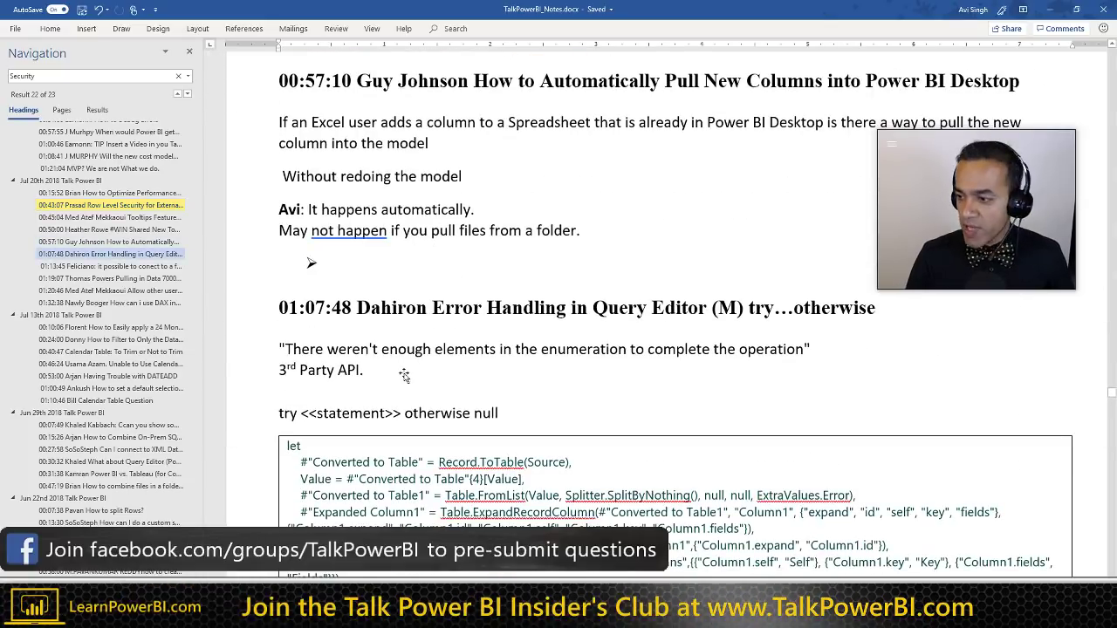
key("ctrl+Home")
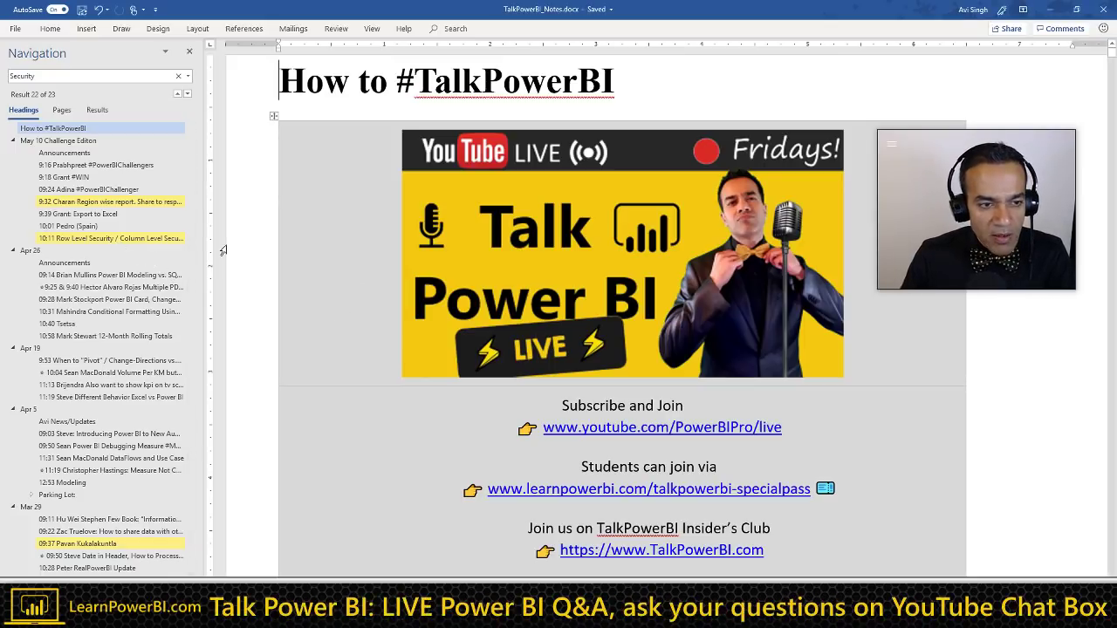
Step: In the 10:11 section, add a 'Row Level Security' bullet after 'Column: March 1'
left_click(113, 238)
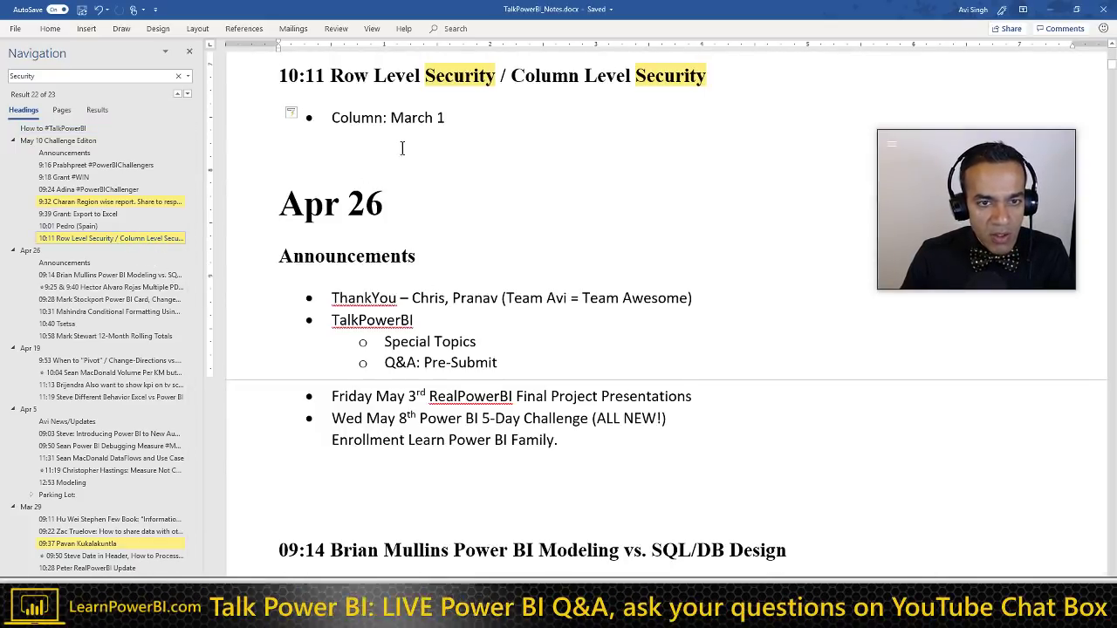
left_click(463, 119)
key("Return")
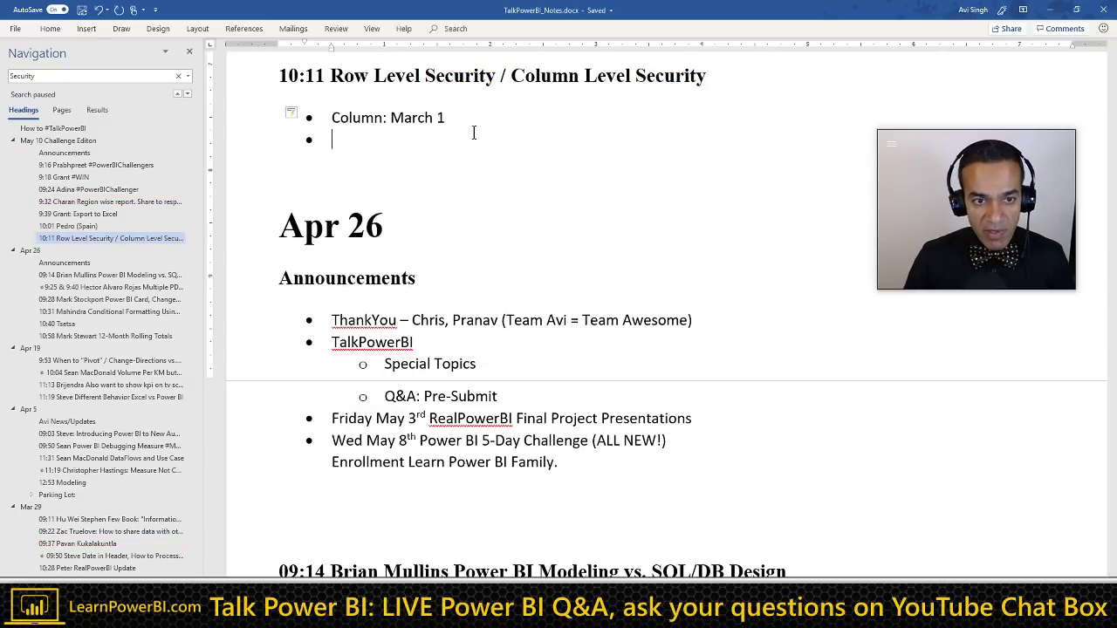
key("Up")
key("Return")
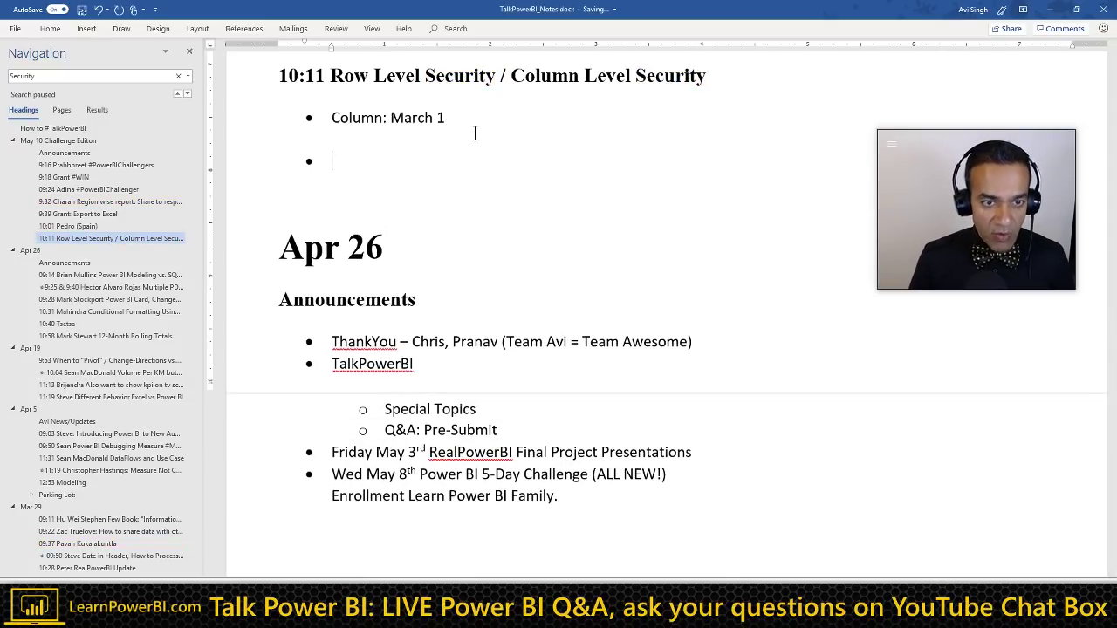
type("Rwo")
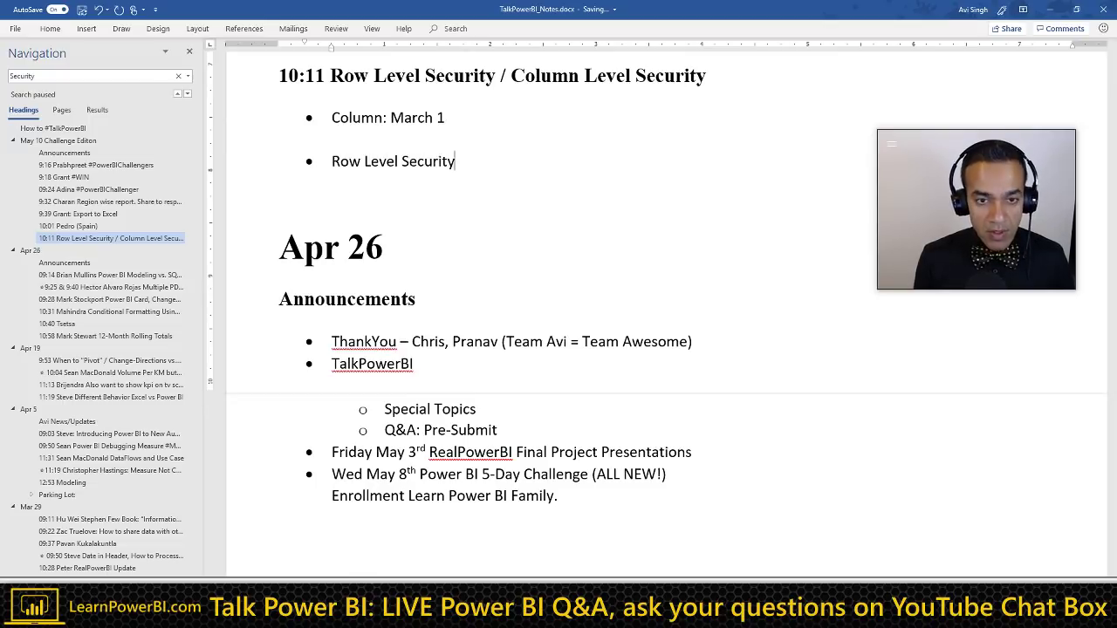
Step: Add an unbulleted empty line below it and keep the ribbon permanently expanded
key("Return")
key("Tab")
key("Return")
key("Return")
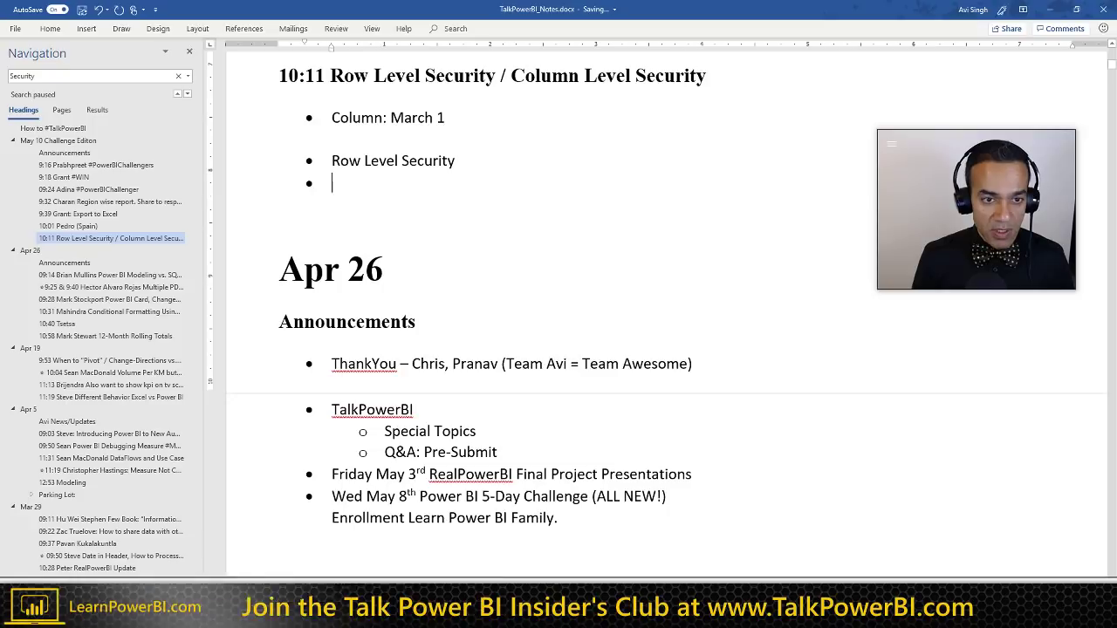
left_click(48, 32)
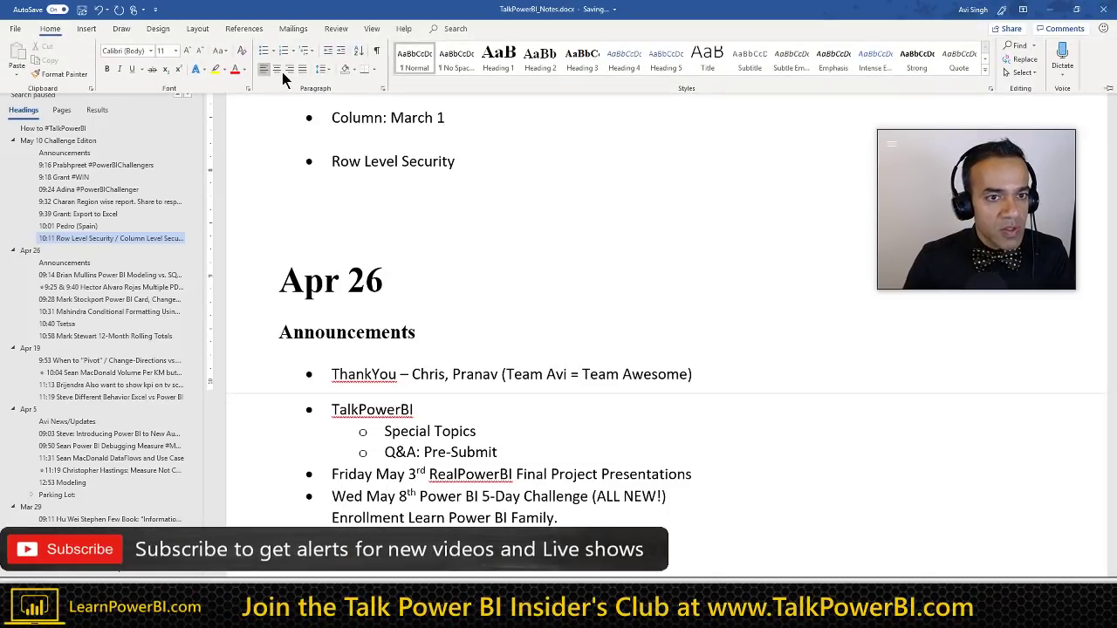
key("ctrl+F1")
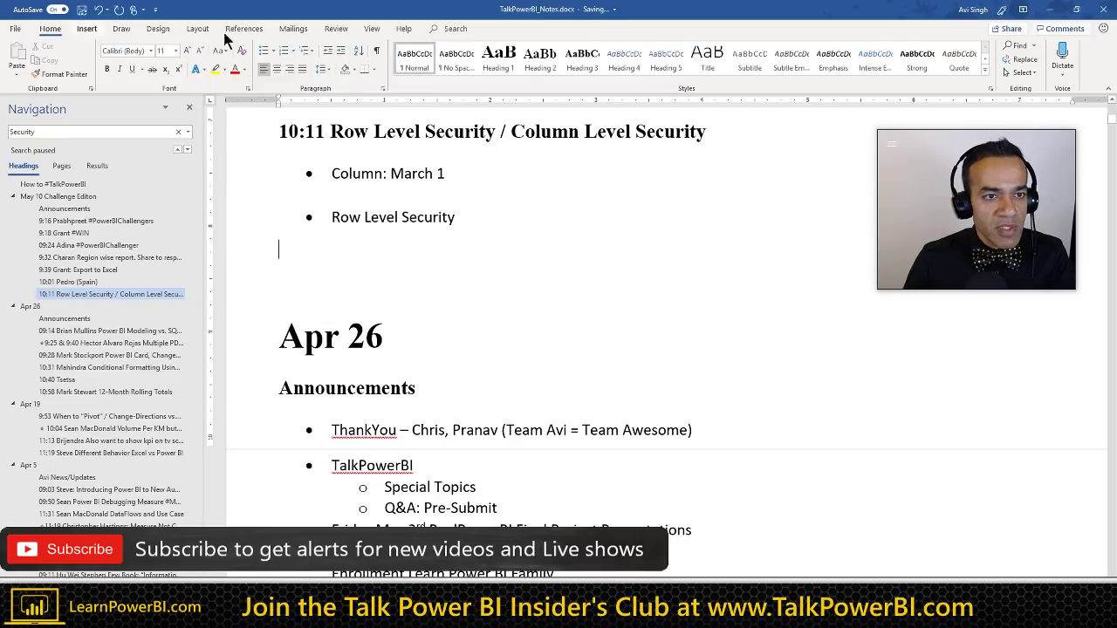
Step: Insert a blank table of two columns and three rows under the Row Level Security bullet
left_click(197, 29)
left_click(109, 65)
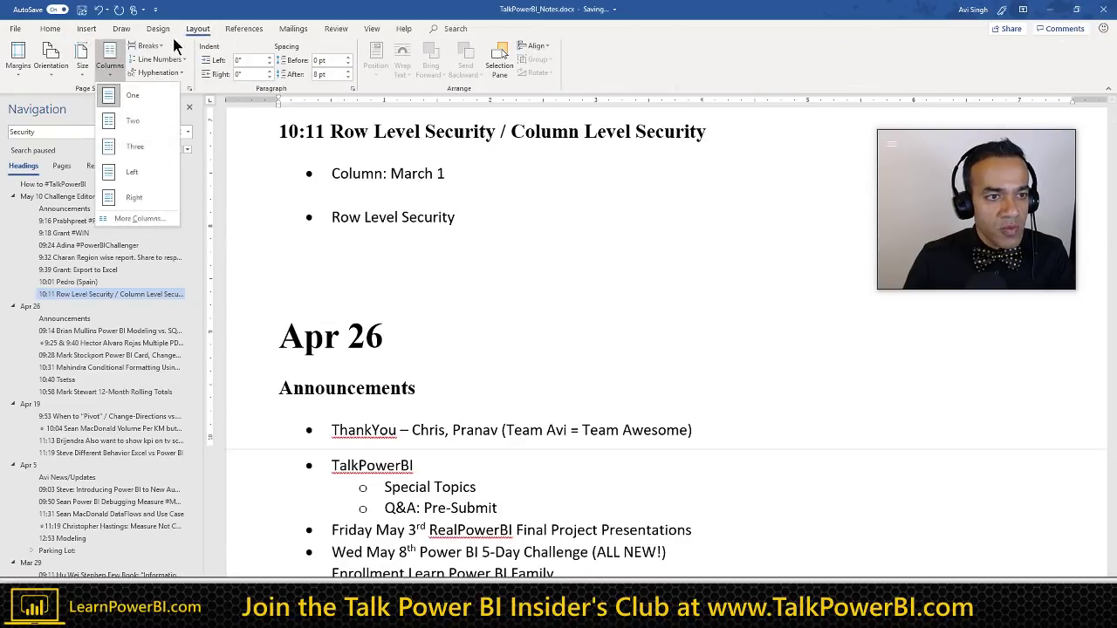
left_click(85, 37)
left_click(87, 35)
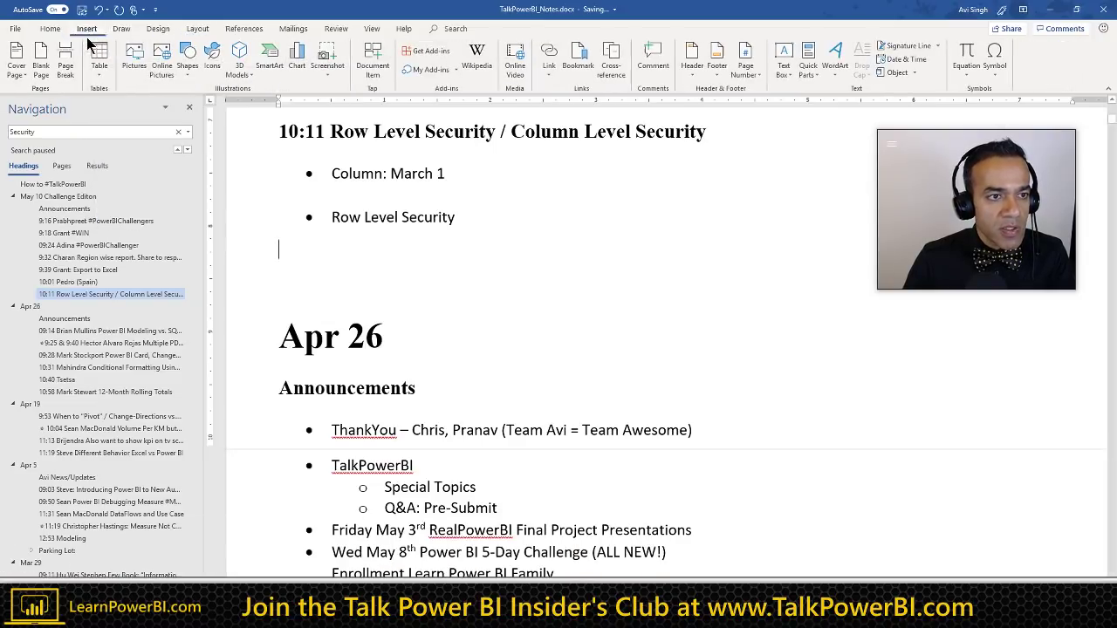
left_click(98, 64)
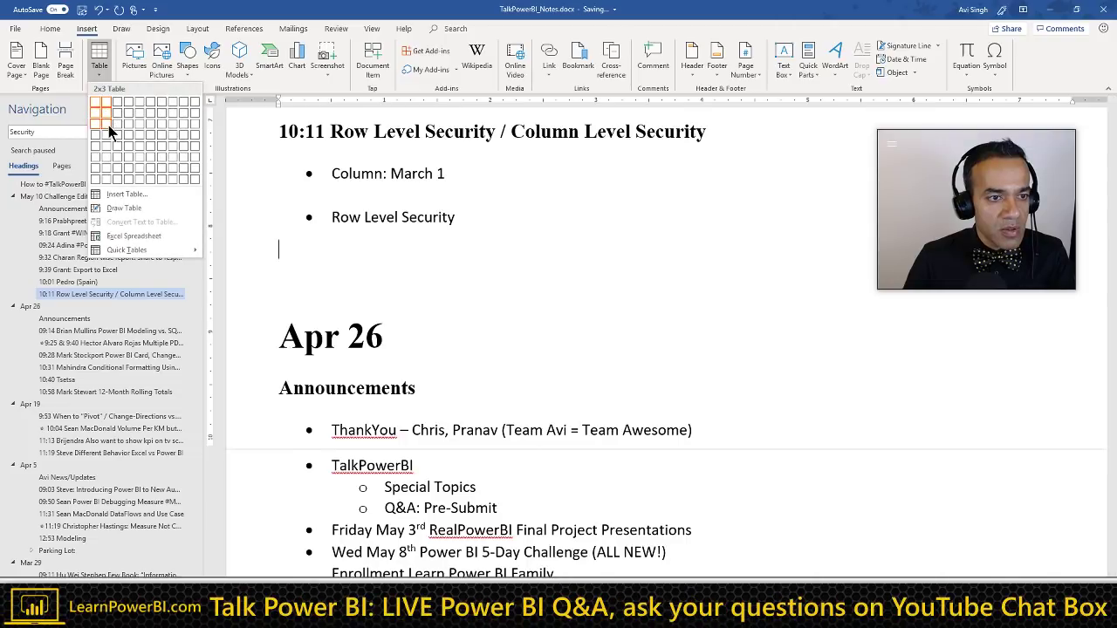
left_click(108, 127)
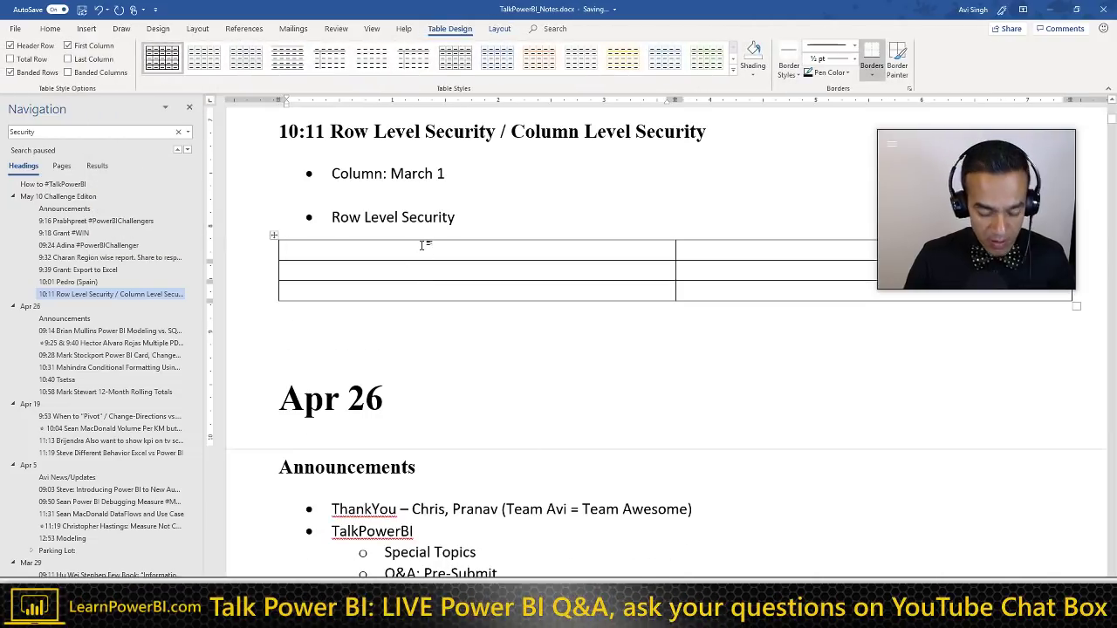
Step: Enter the headers Name and Access, then a first person with access USA
type("Name")
key("Tab")
type("Ac")
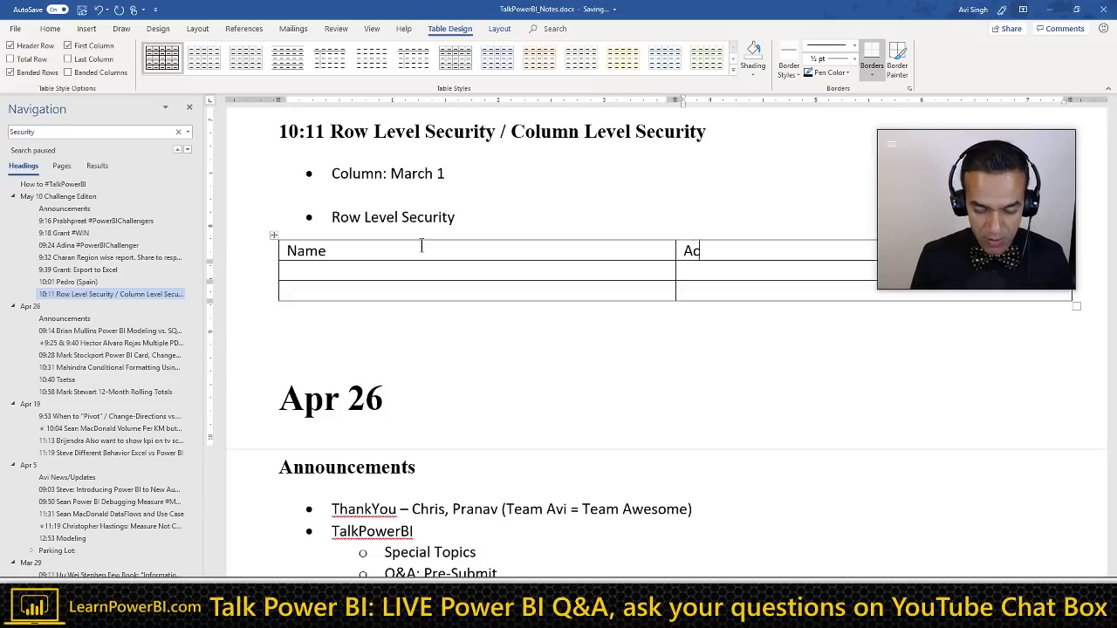
type("ces")
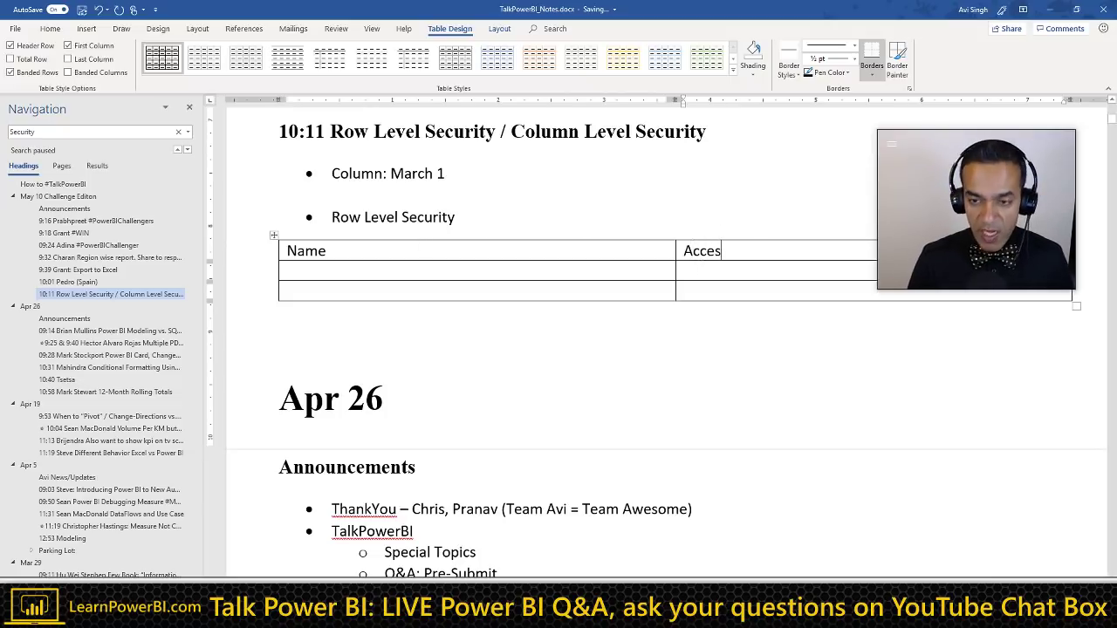
type("s")
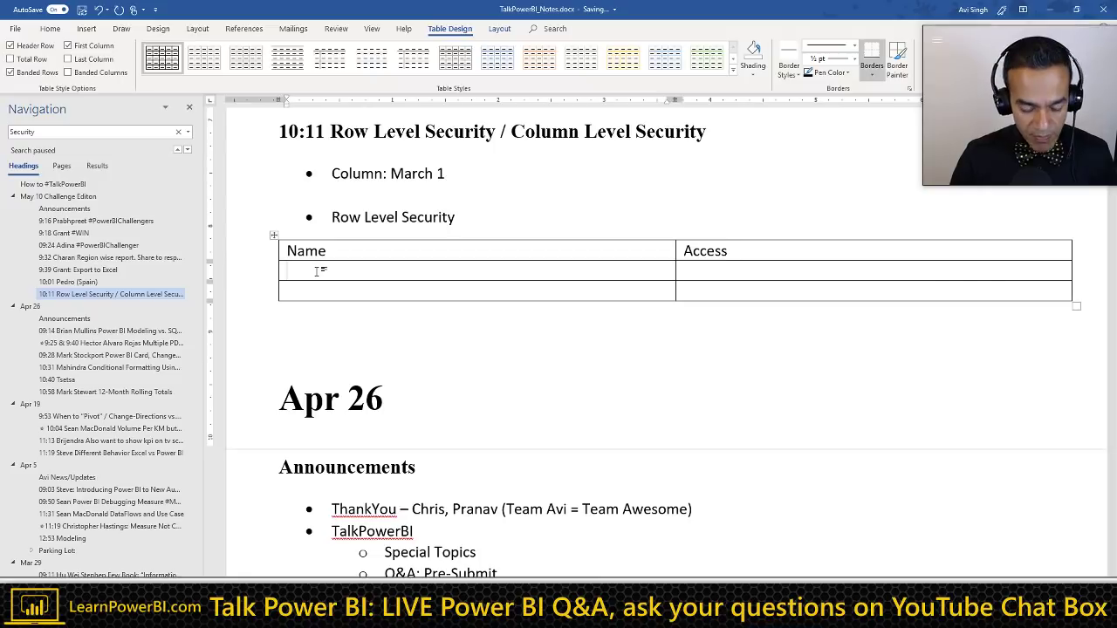
left_click(318, 271)
type("John")
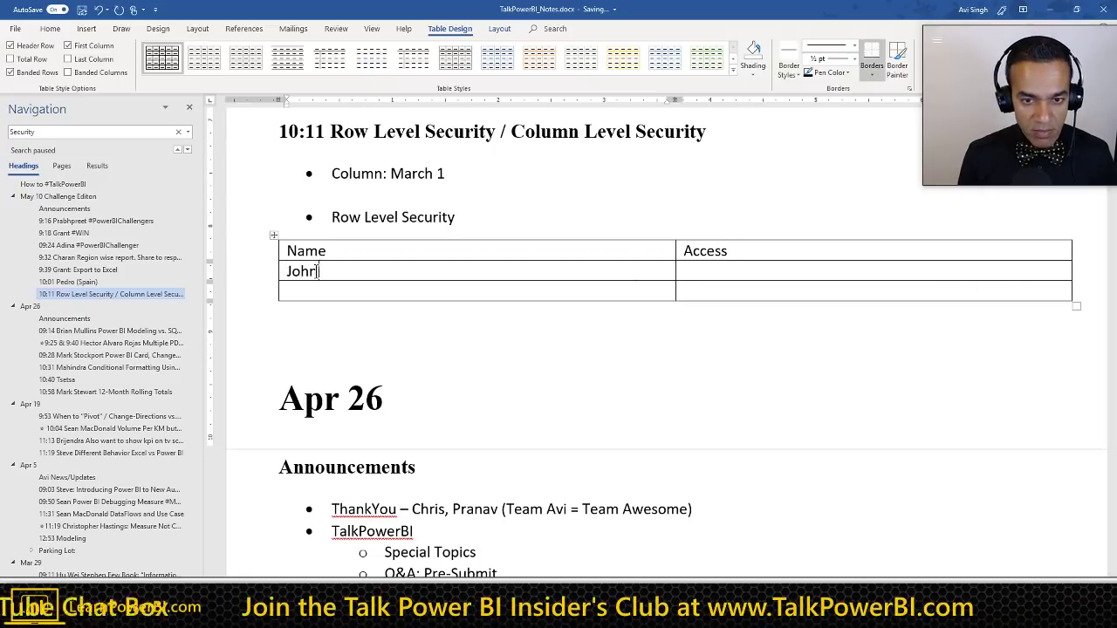
key("Tab")
type("USA")
Step: Add a second person with Canada access and a third person in a new row
key("Tab")
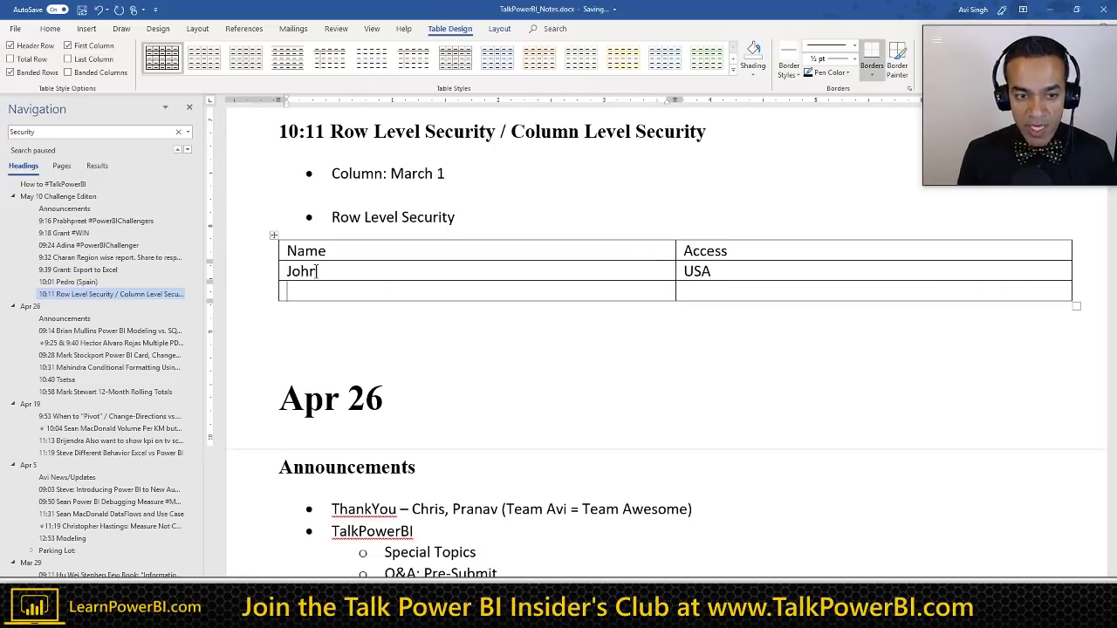
type("Steve")
key("Tab")
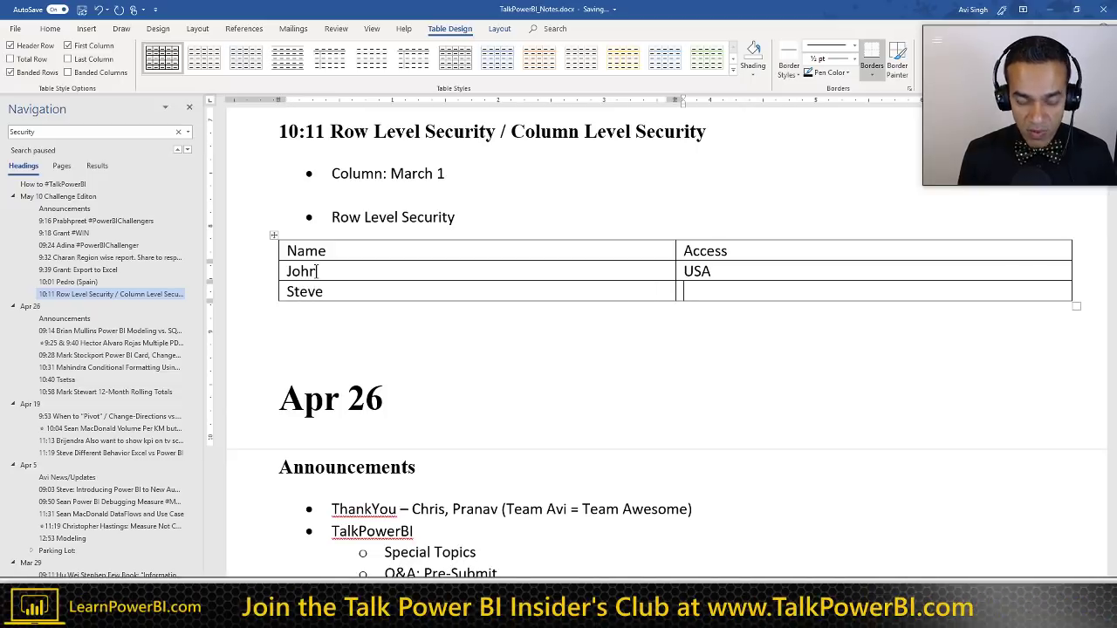
type("Canada")
key("Tab")
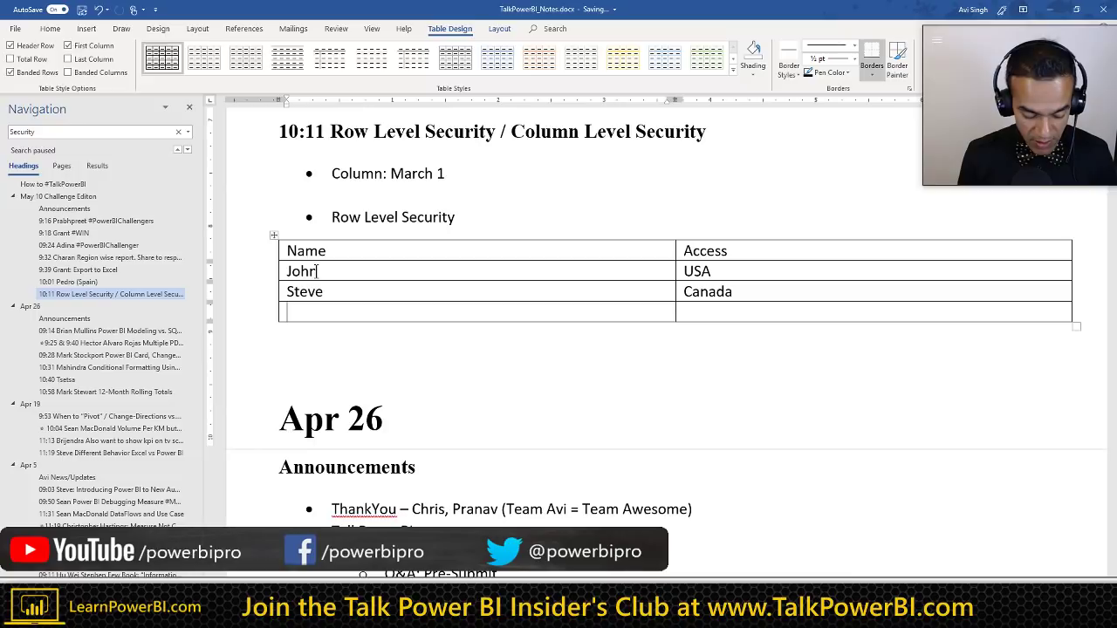
type("Raul")
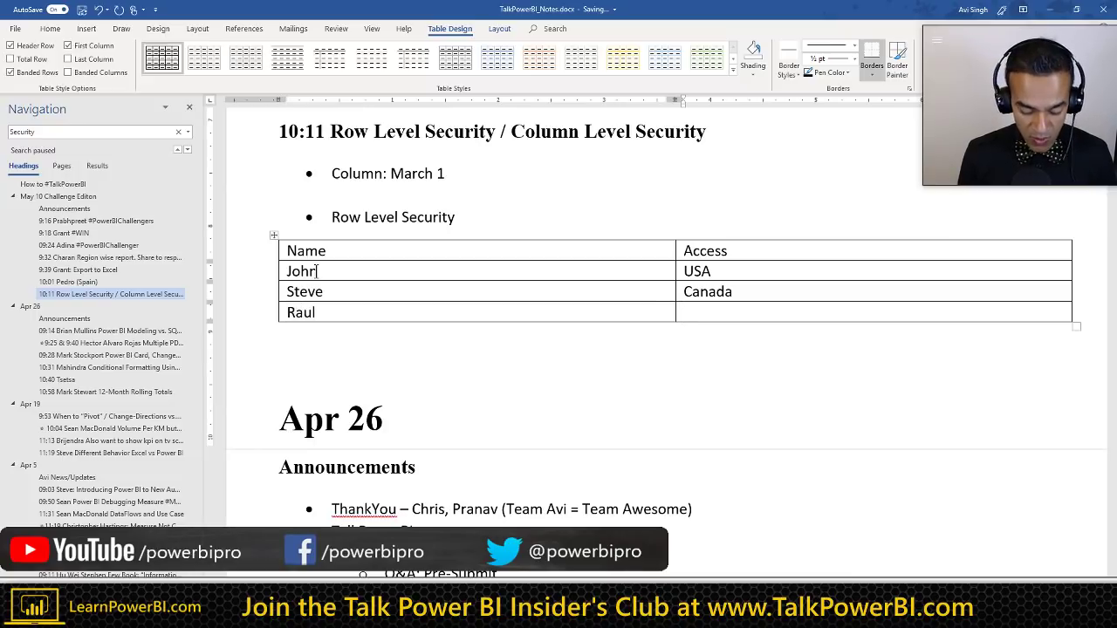
key("Tab")
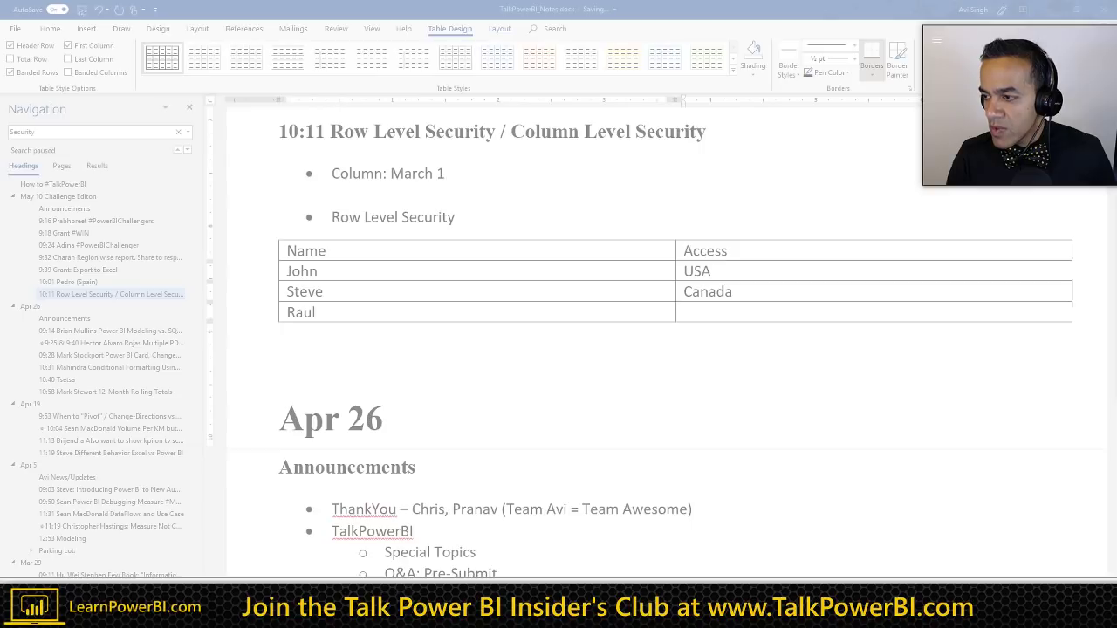
Step: Insert the questioner's name after 10:11 in the security section heading
left_click(602, 139)
key("Right")
key("Right")
key("Right")
key("Right")
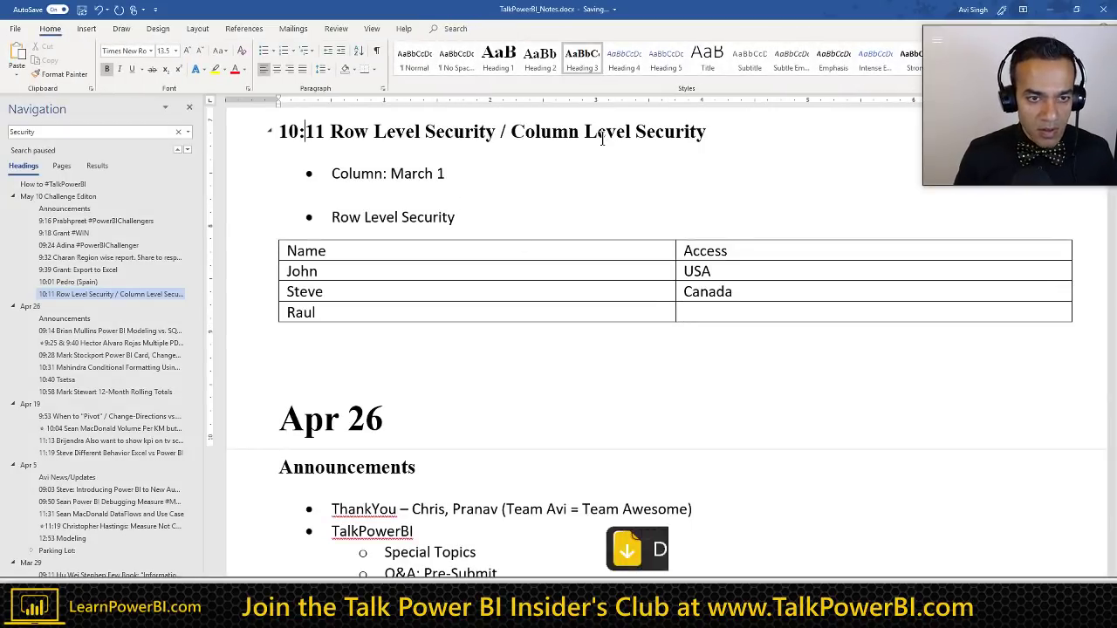
type("Alan")
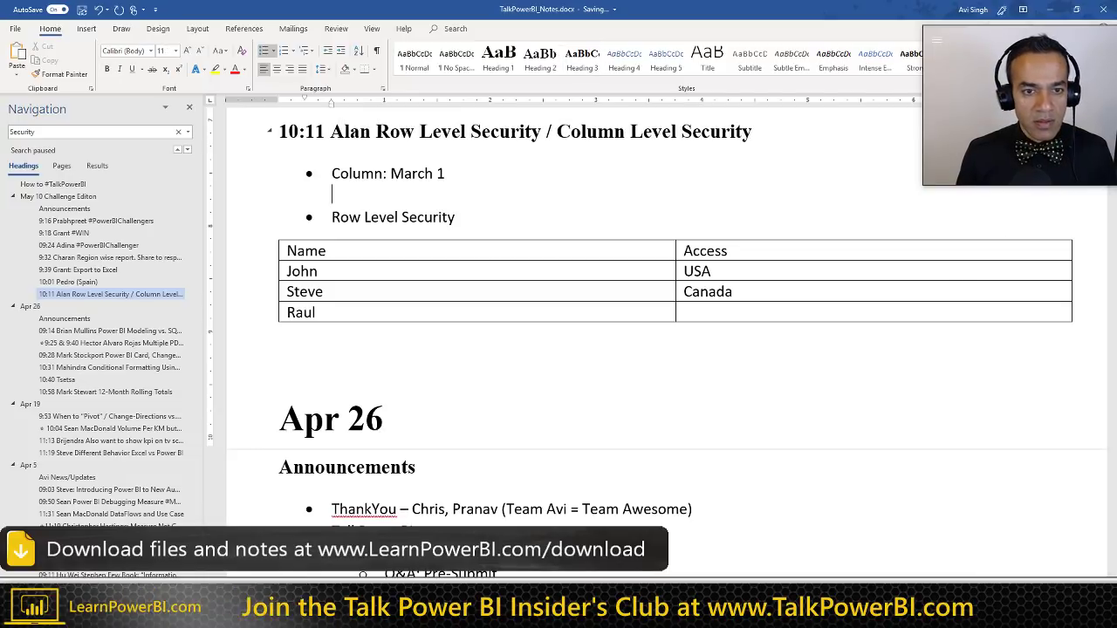
Step: Add a blank line beneath the Name/Access table
left_click(374, 172)
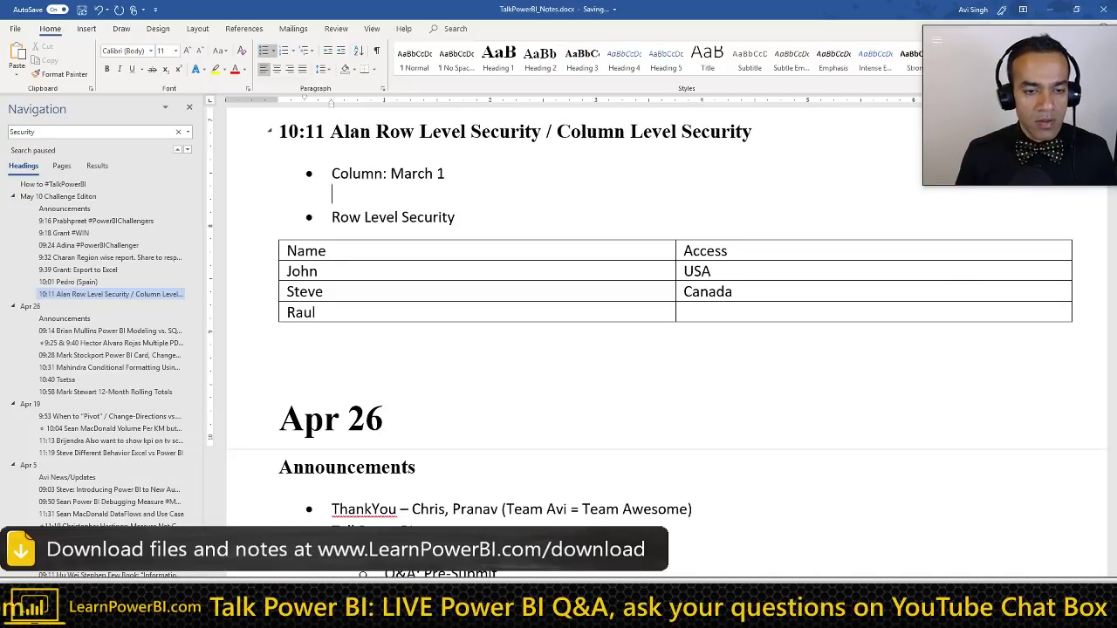
left_click(602, 140)
key("Return")
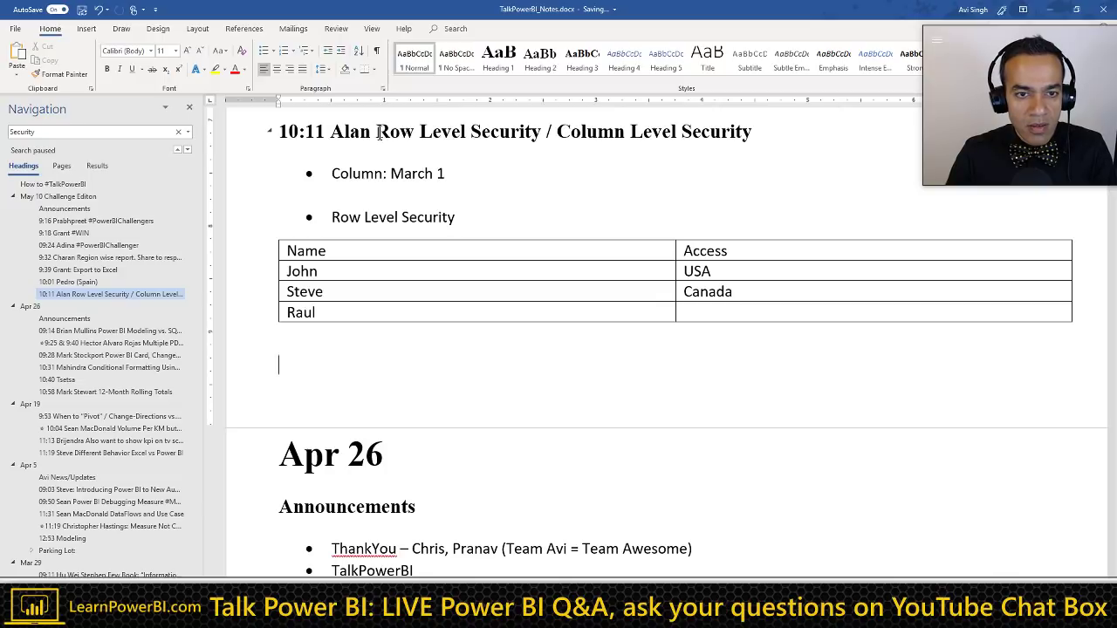
left_click(356, 336)
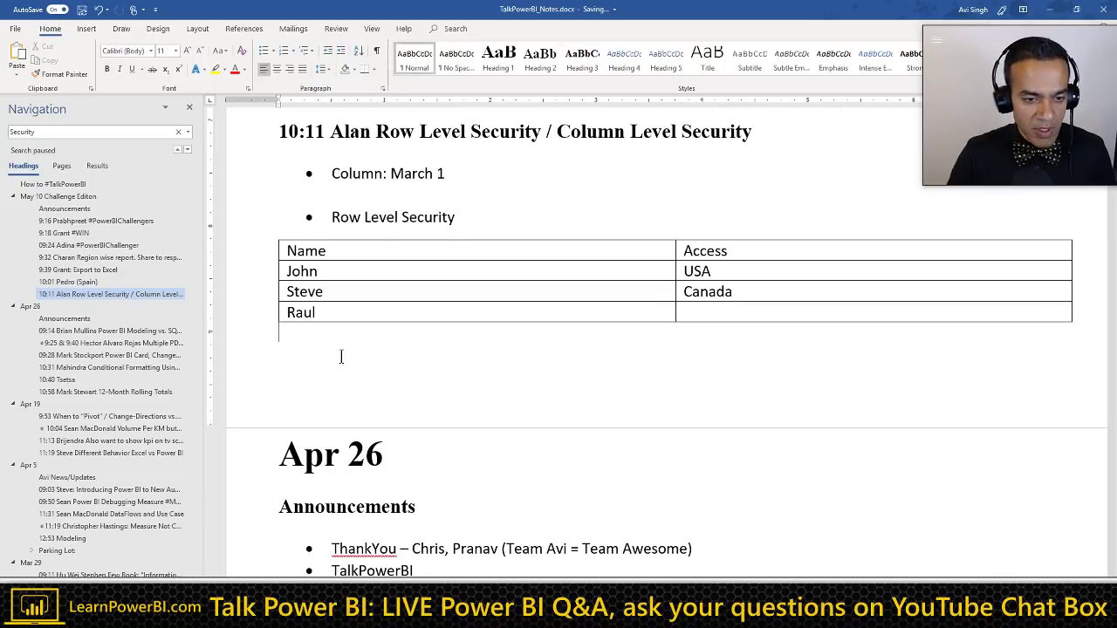
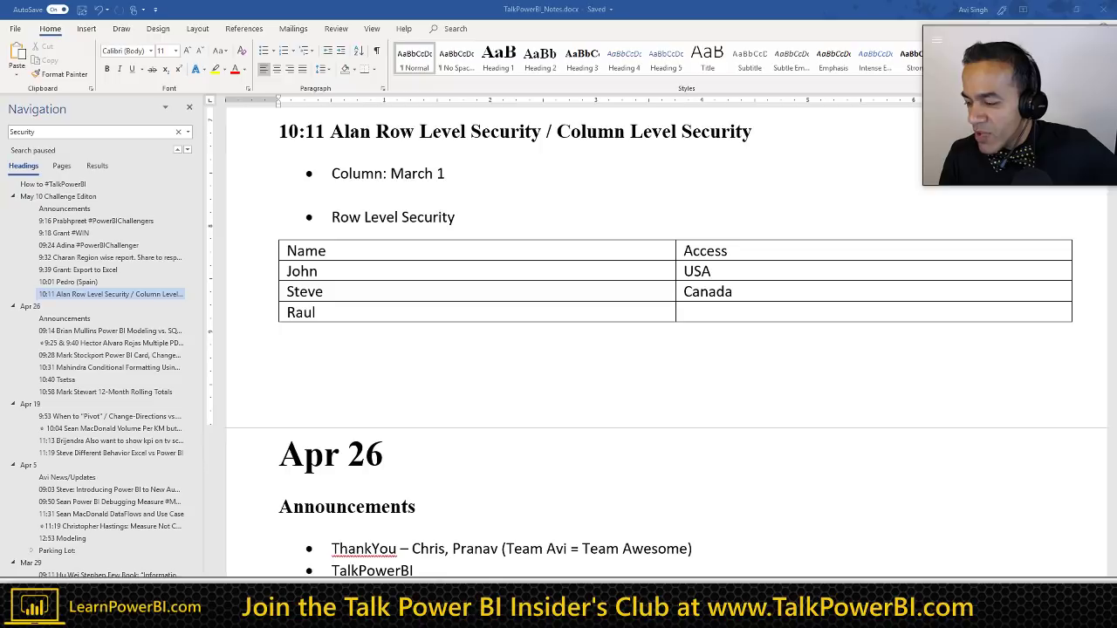
Step: Paste the chat screenshot below the access table
left_click(357, 343)
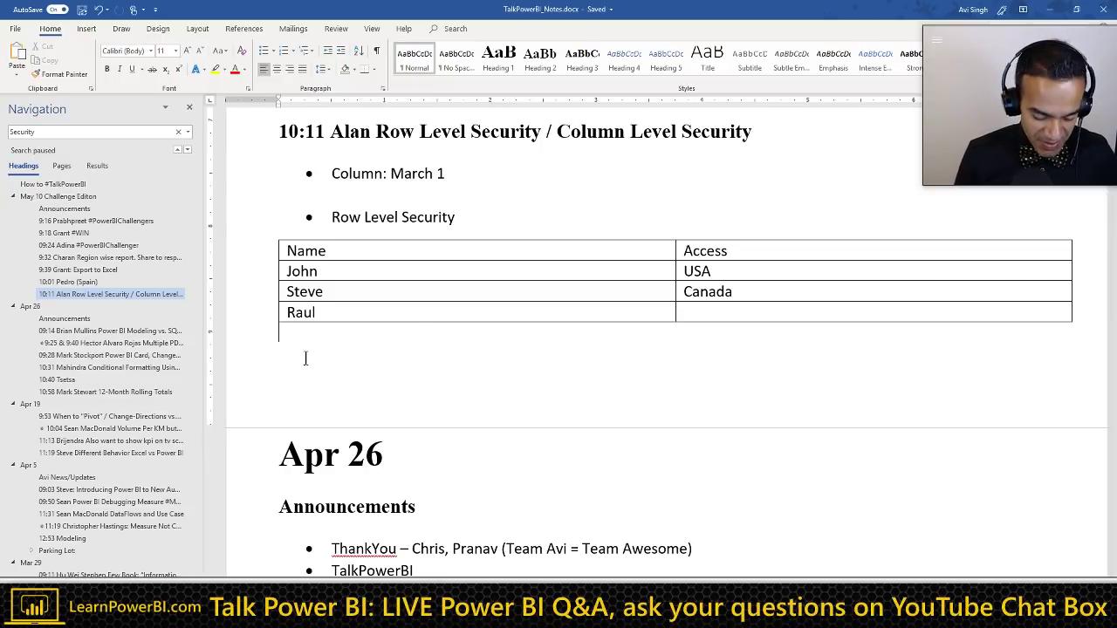
key("ctrl+v")
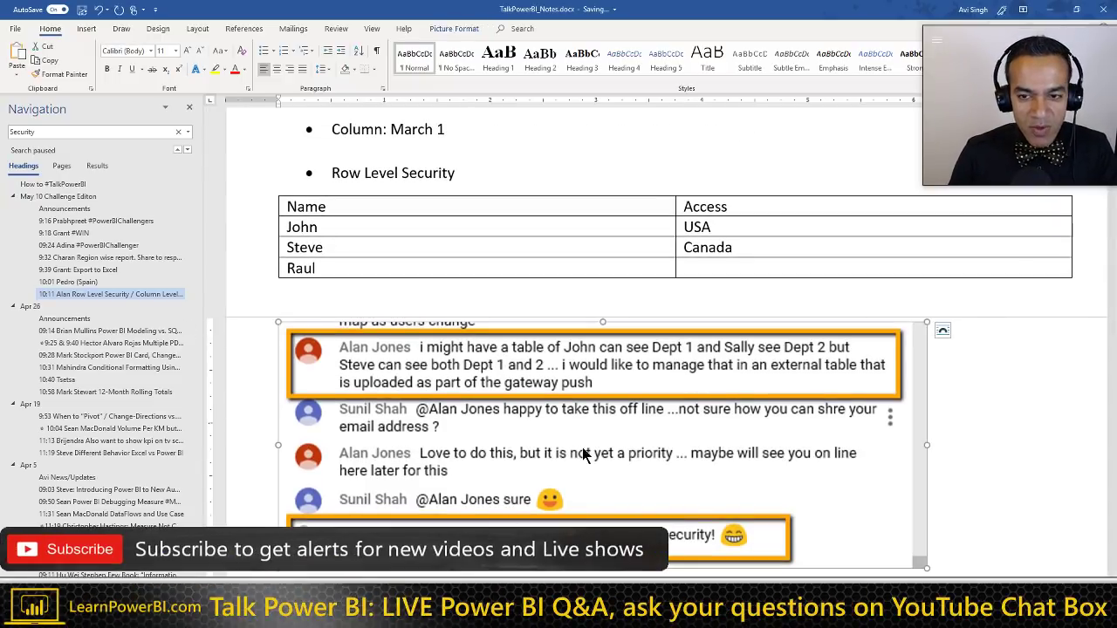
scroll(480, 414, "up", 2)
left_click(736, 374)
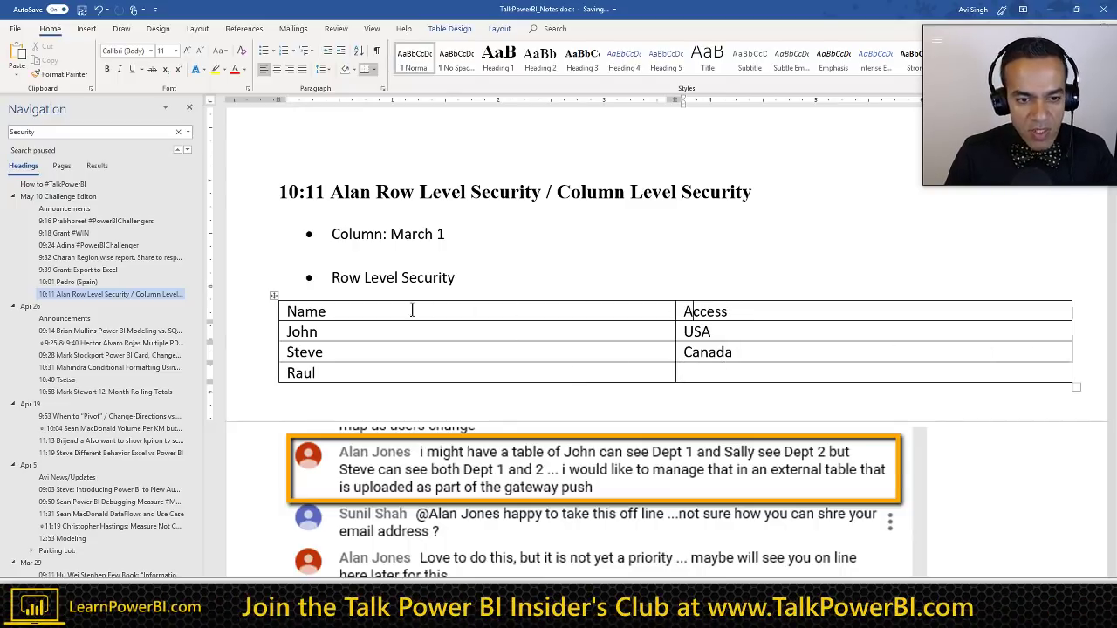
Step: Make the Name and Access header row bold
left_click_drag(667, 319, 724, 319)
key("ctrl+b")
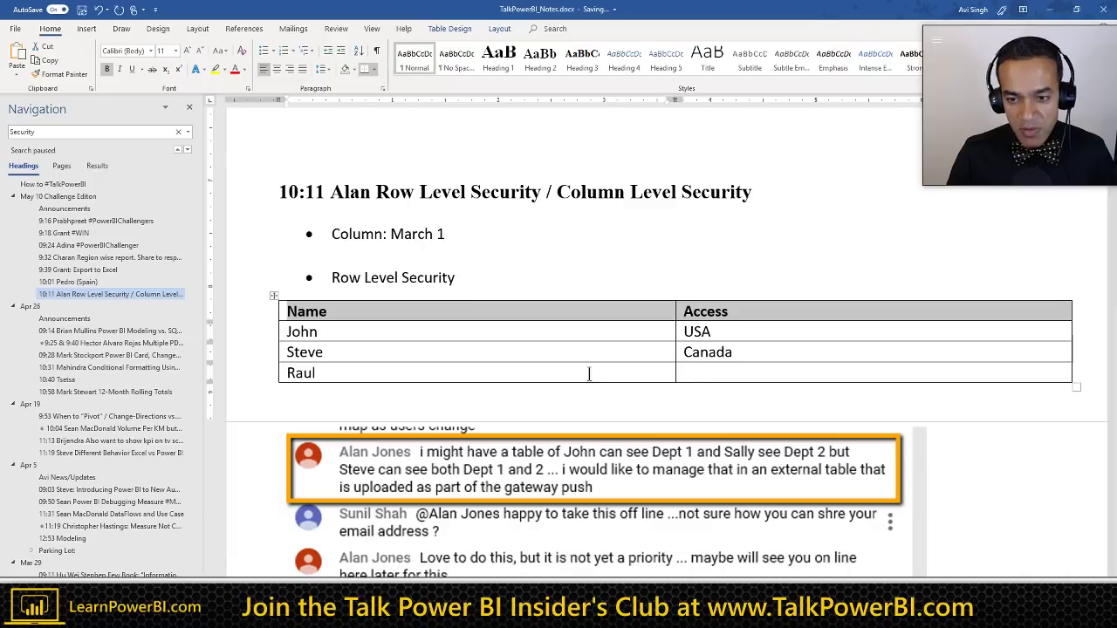
left_click(652, 372)
Step: Set the last person's Access to USA and add a new row for their Canada access
left_click(709, 370)
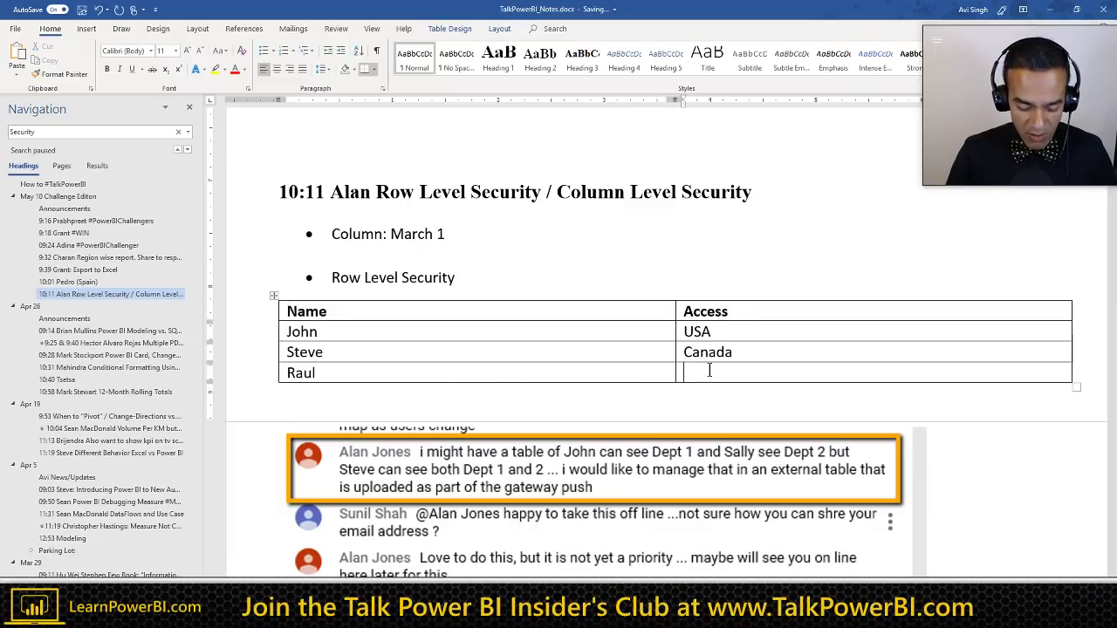
type("USA,")
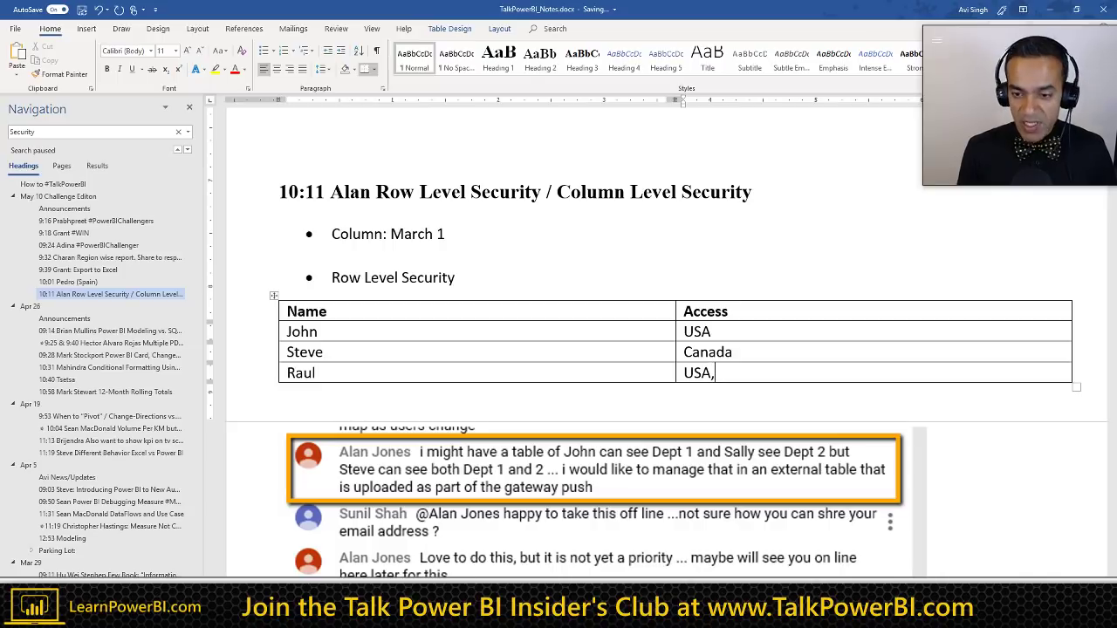
type(" Canada")
key("ctrl+shift+Left")
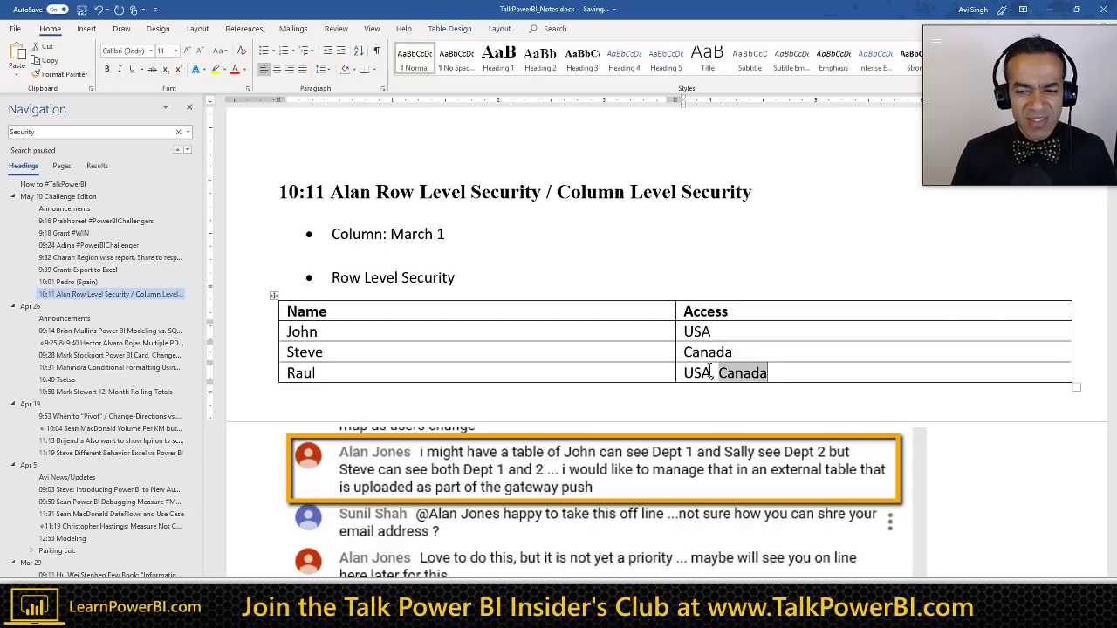
key("BackSpace")
key("BackSpace")
key("BackSpace")
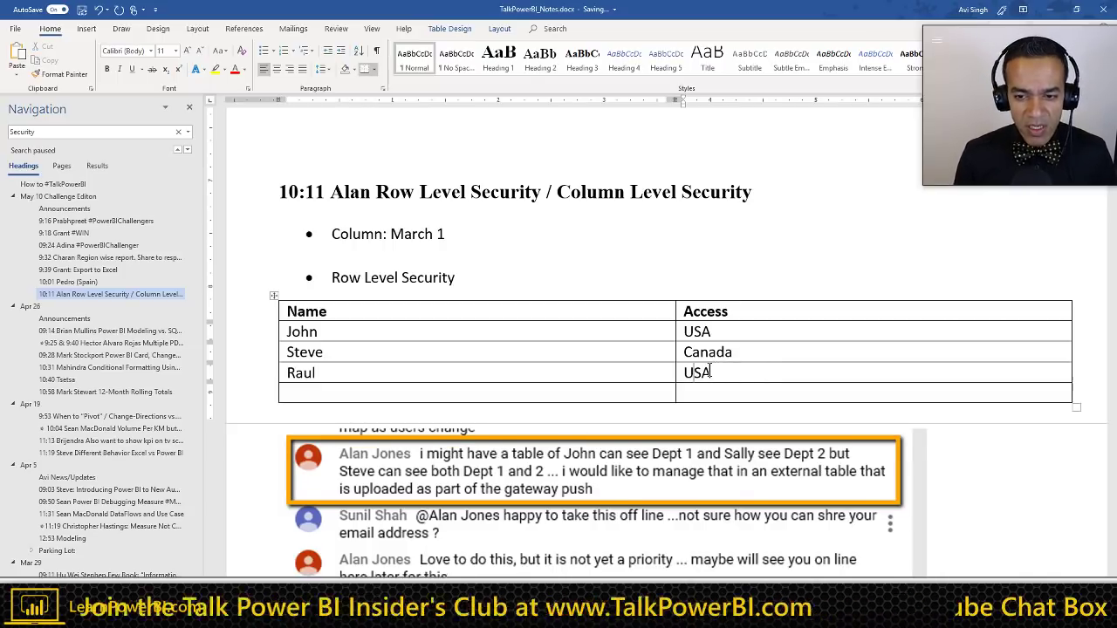
key("Tab")
type("Raul")
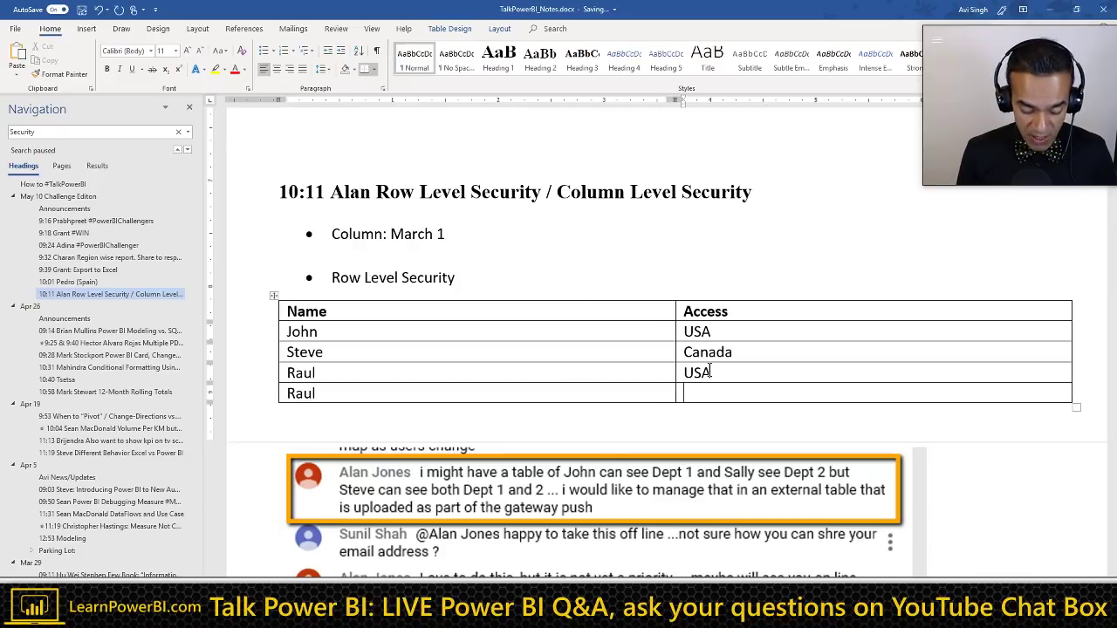
type("Canda")
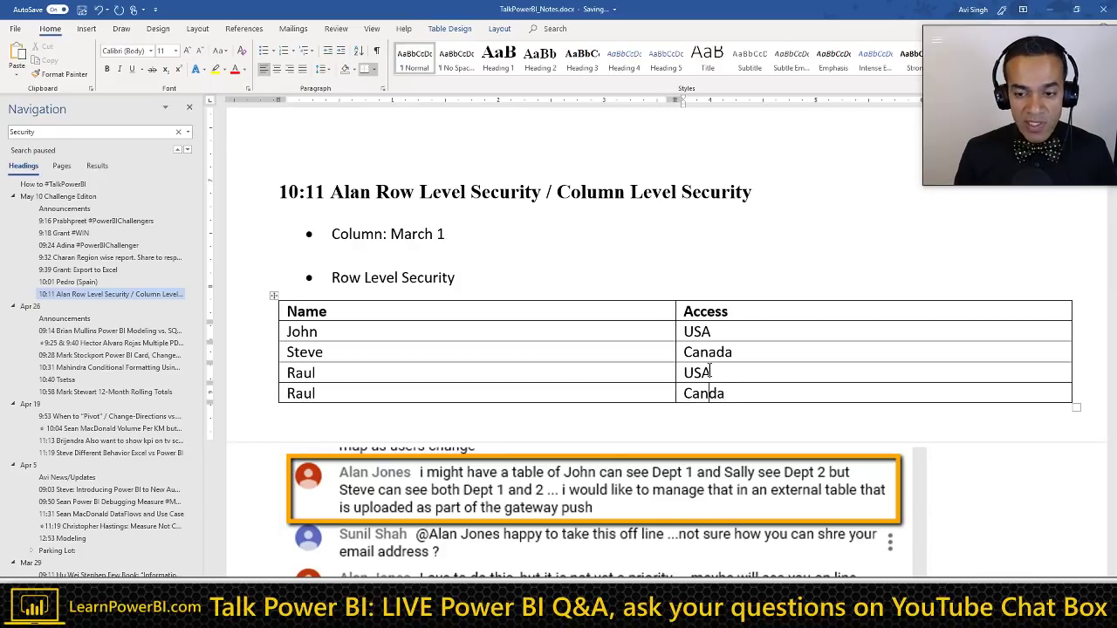
key("BackSpace")
key("BackSpace")
type("ada")
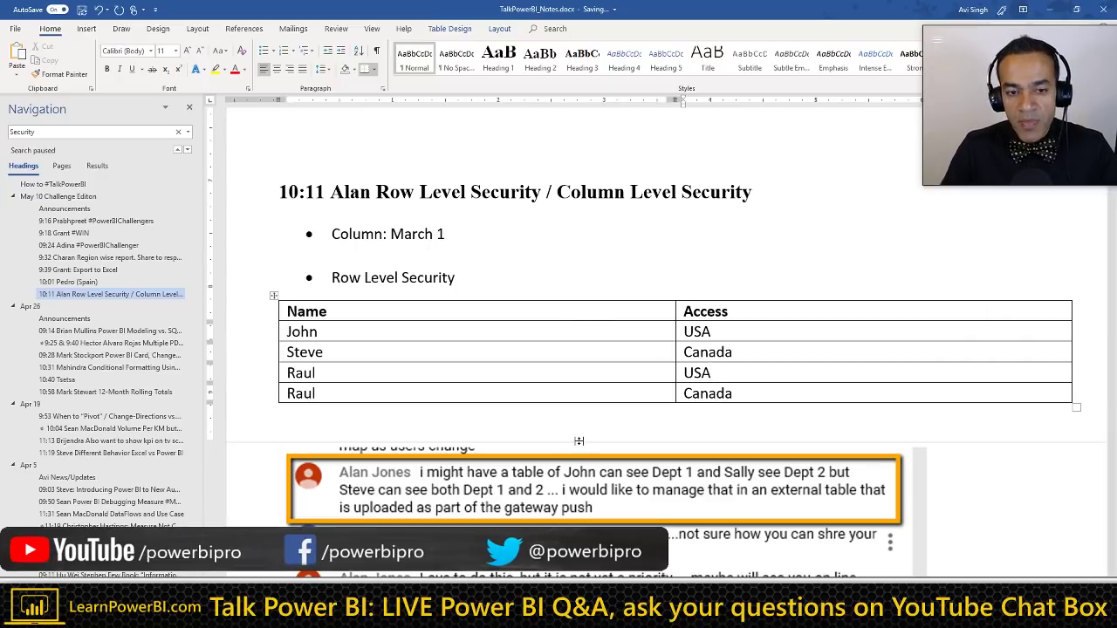
left_click(416, 427)
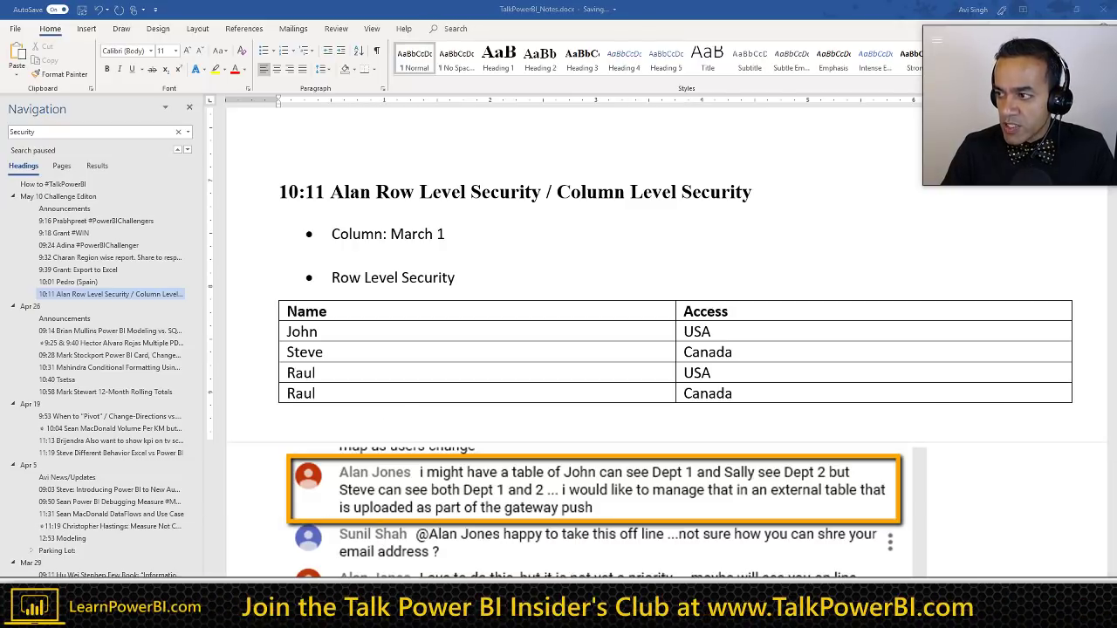
Step: Maximize Power BI Desktop and switch it to the model view
key("alt+Tab")
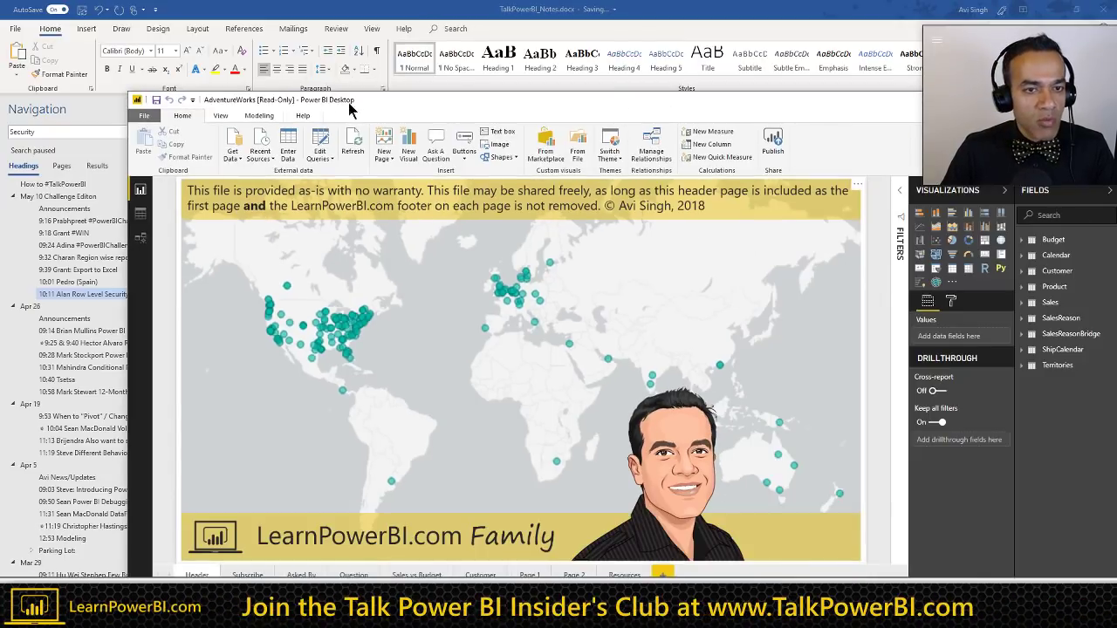
double_click(348, 102)
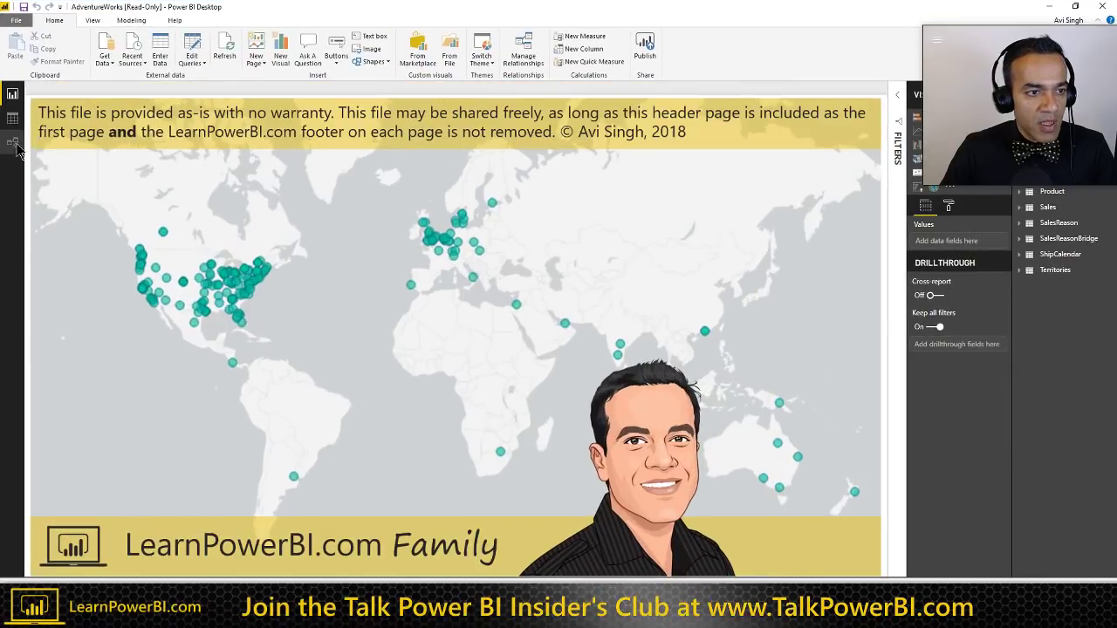
left_click(12, 143)
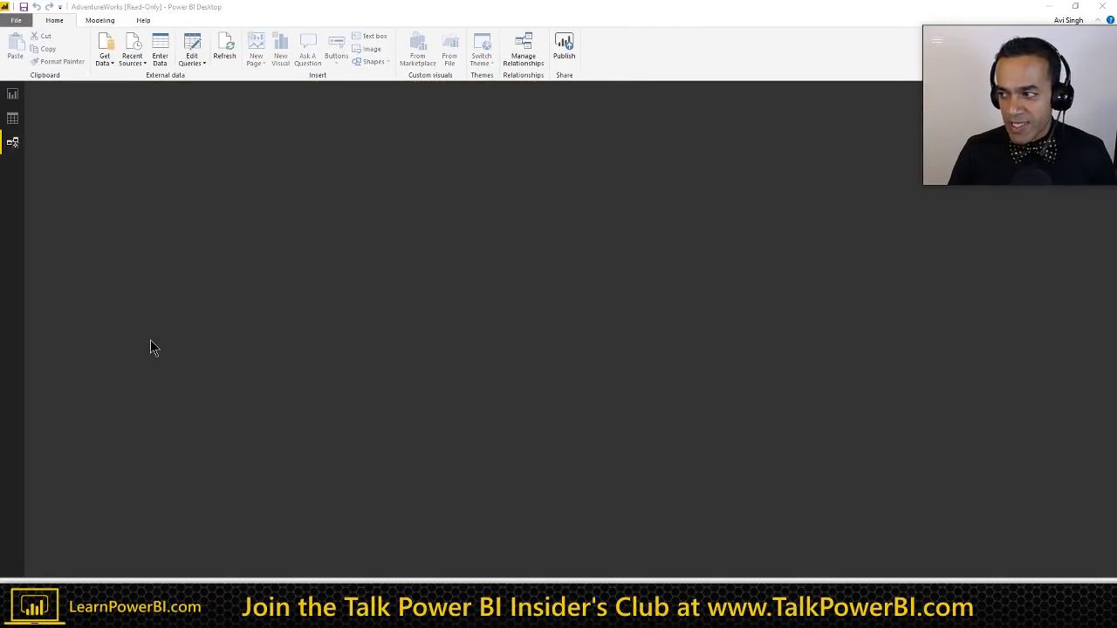
Step: Apply an orange list table style with a coloured header row to the Name/Access table
key("alt+Tab")
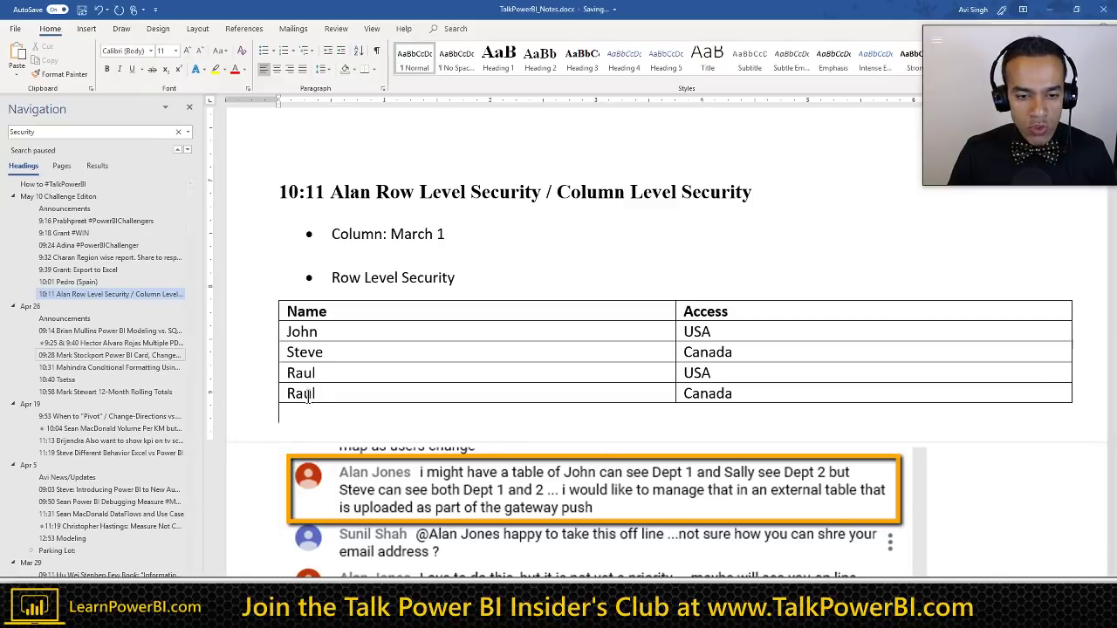
scroll(469, 386, "down", 6)
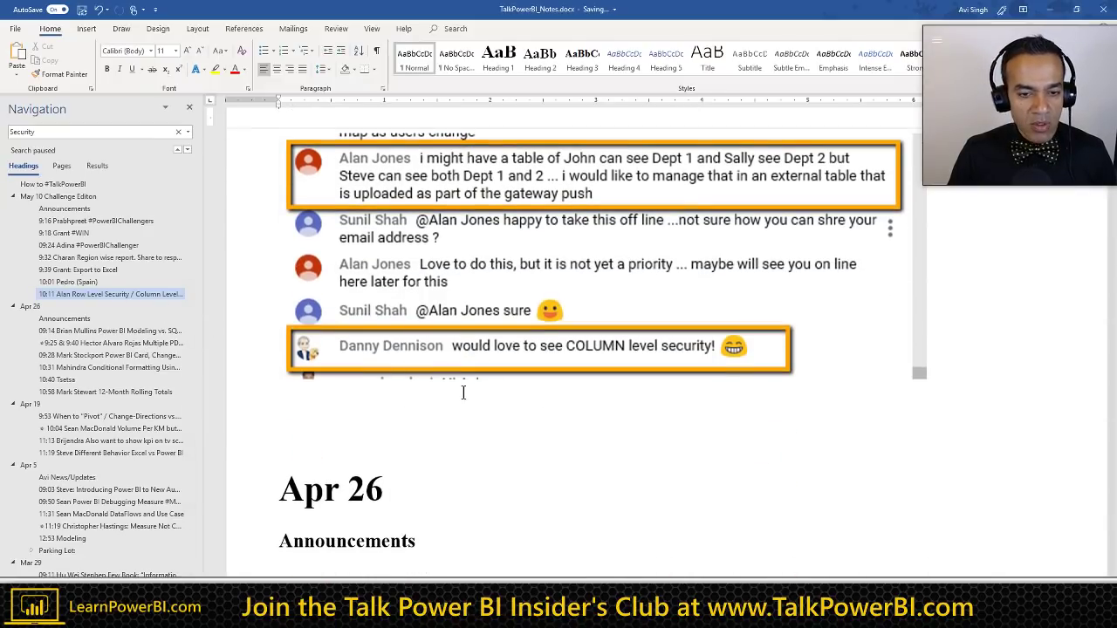
scroll(460, 390, "up", 3)
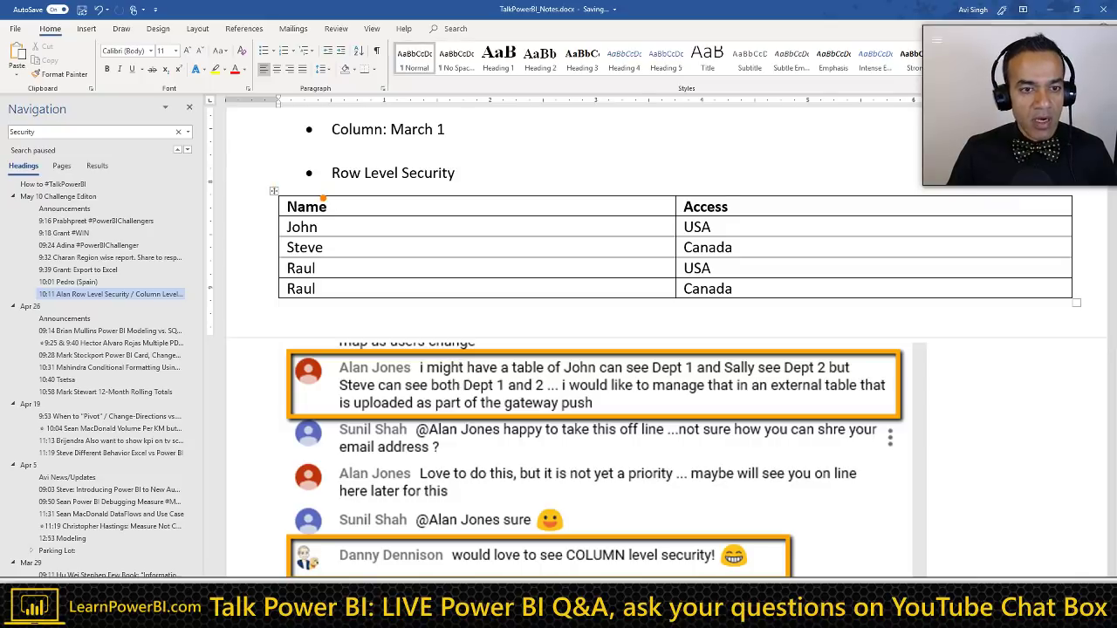
left_click(348, 210)
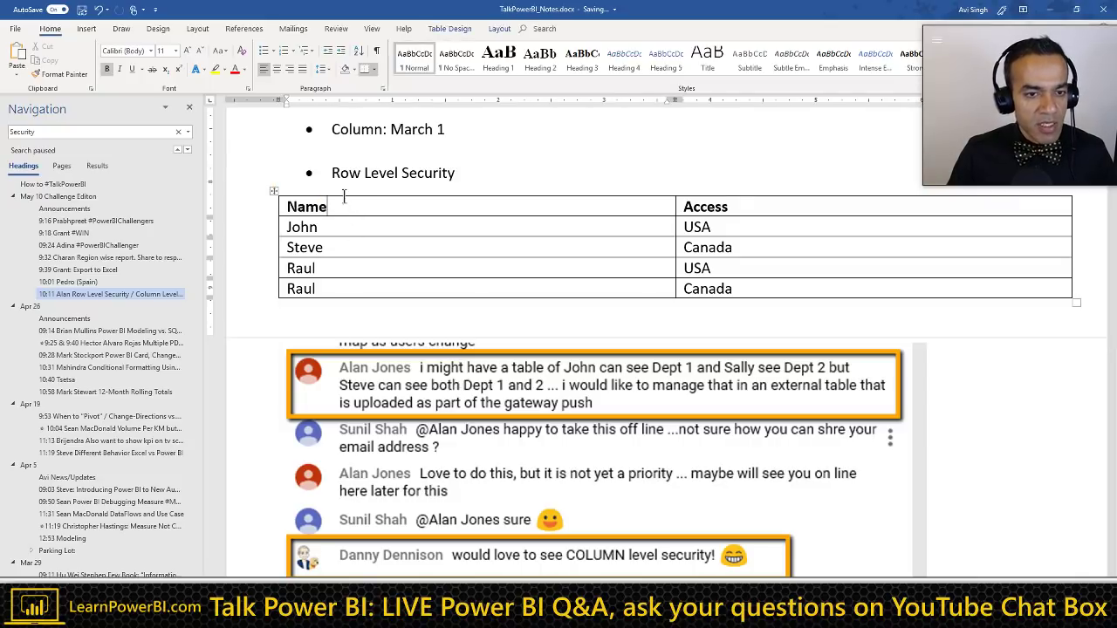
left_click(491, 32)
left_click(459, 28)
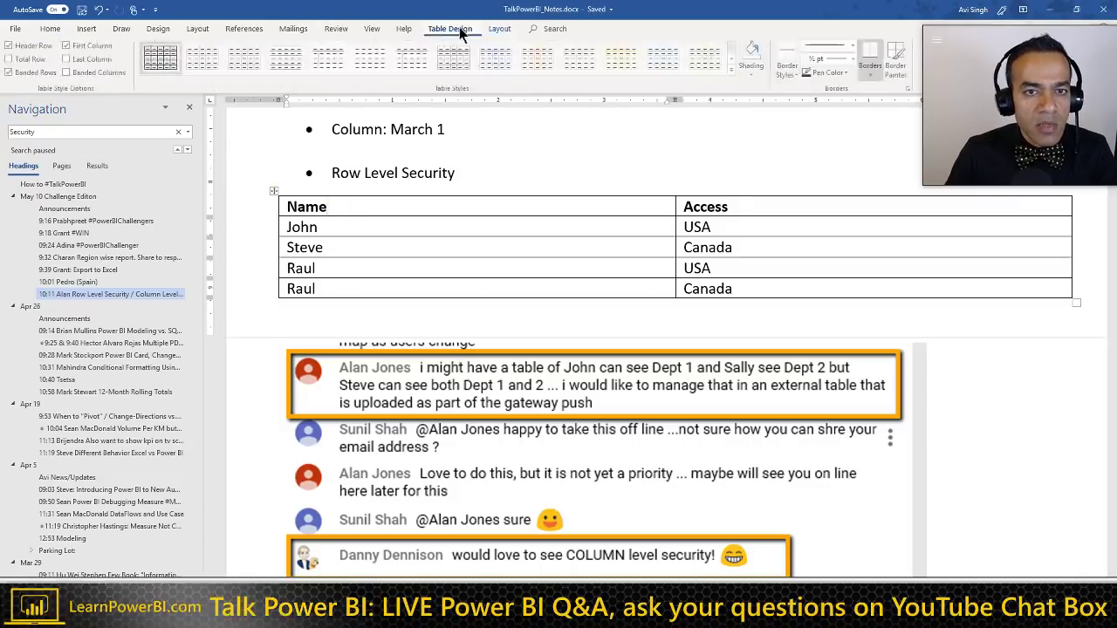
left_click(734, 69)
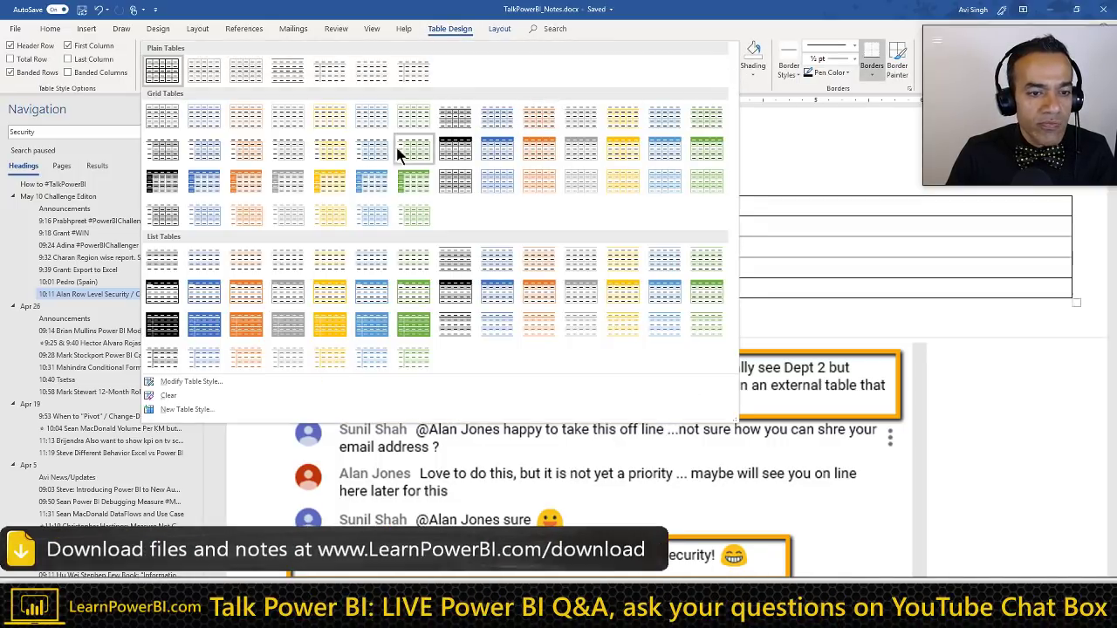
key("Escape")
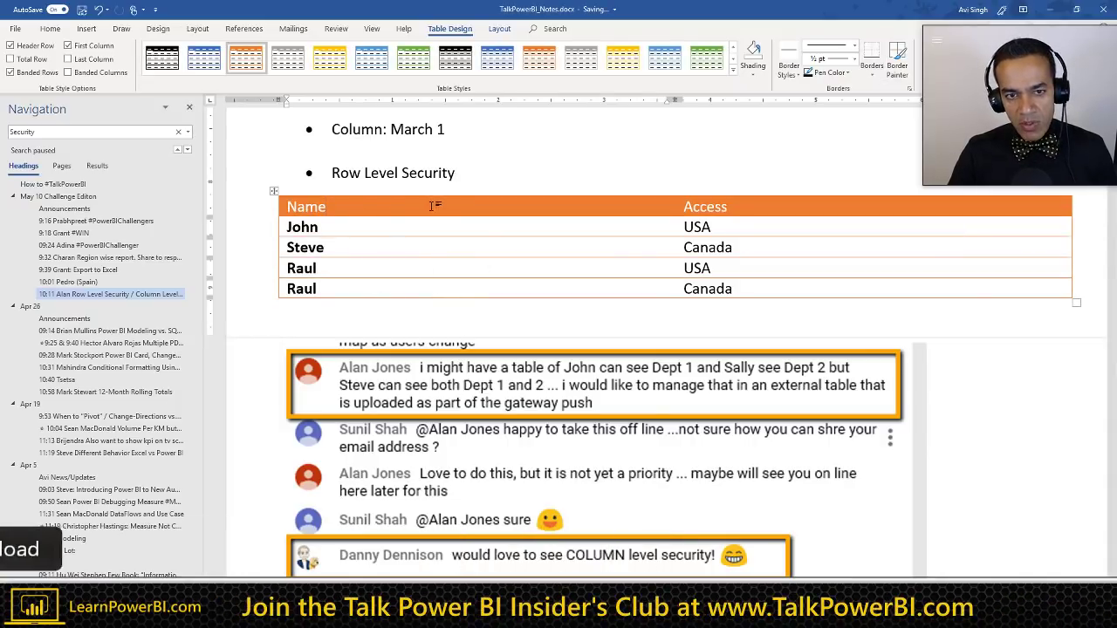
left_click(462, 174)
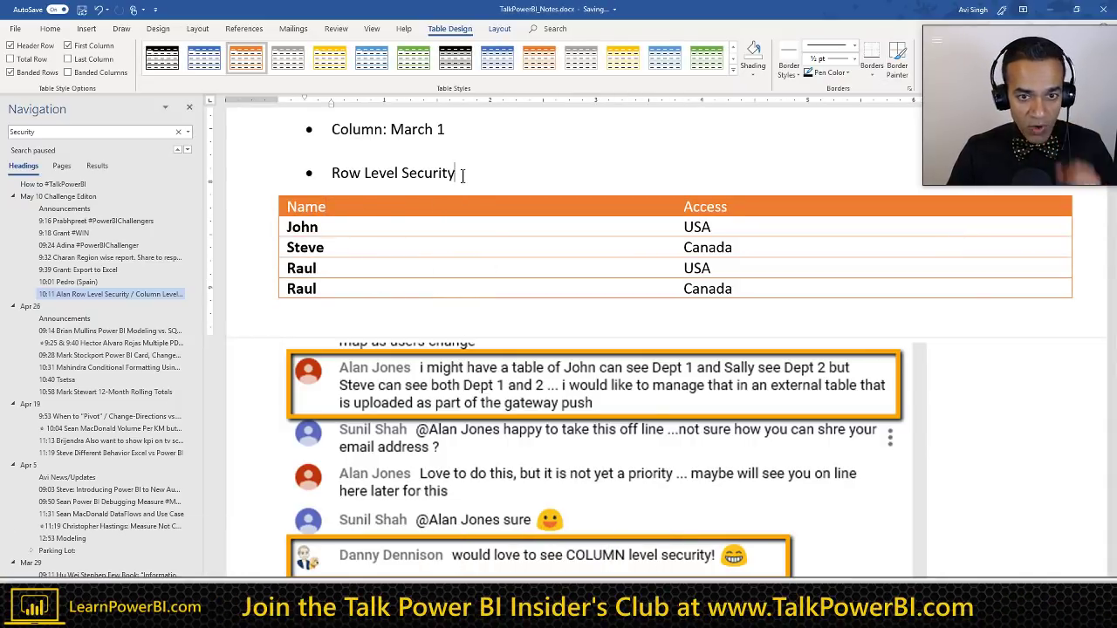
key("Return")
key("Tab")
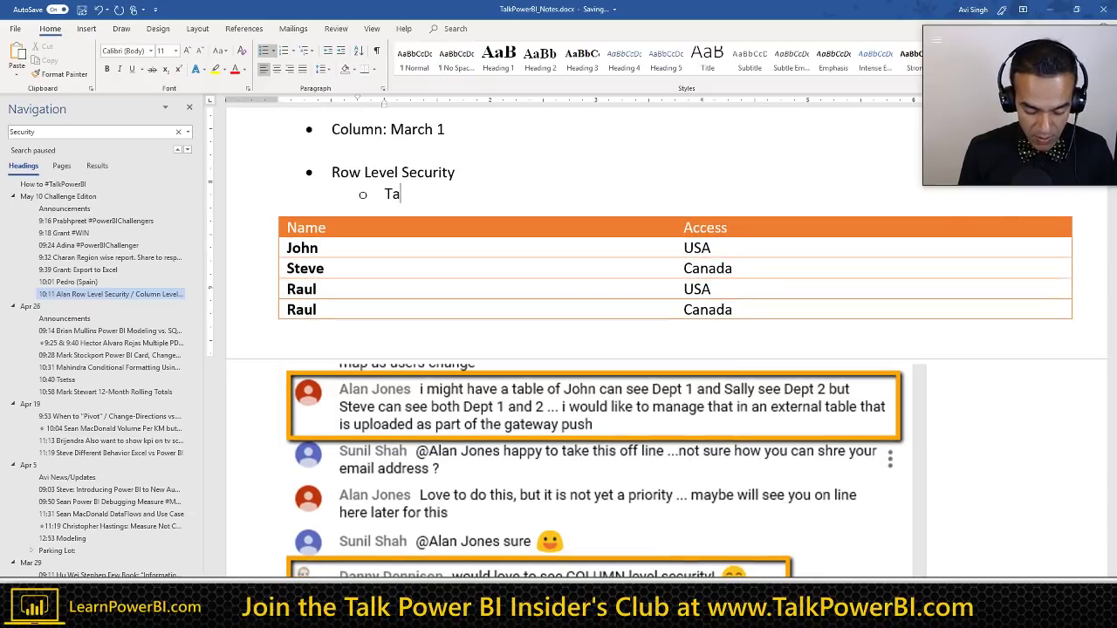
type("Access Table")
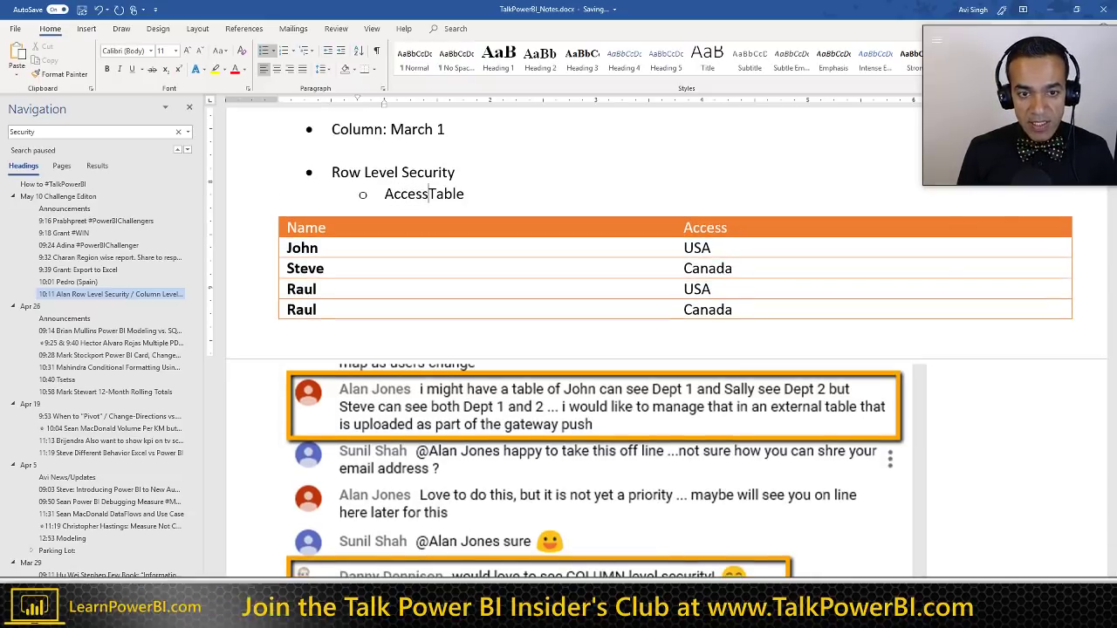
type(" ideally")
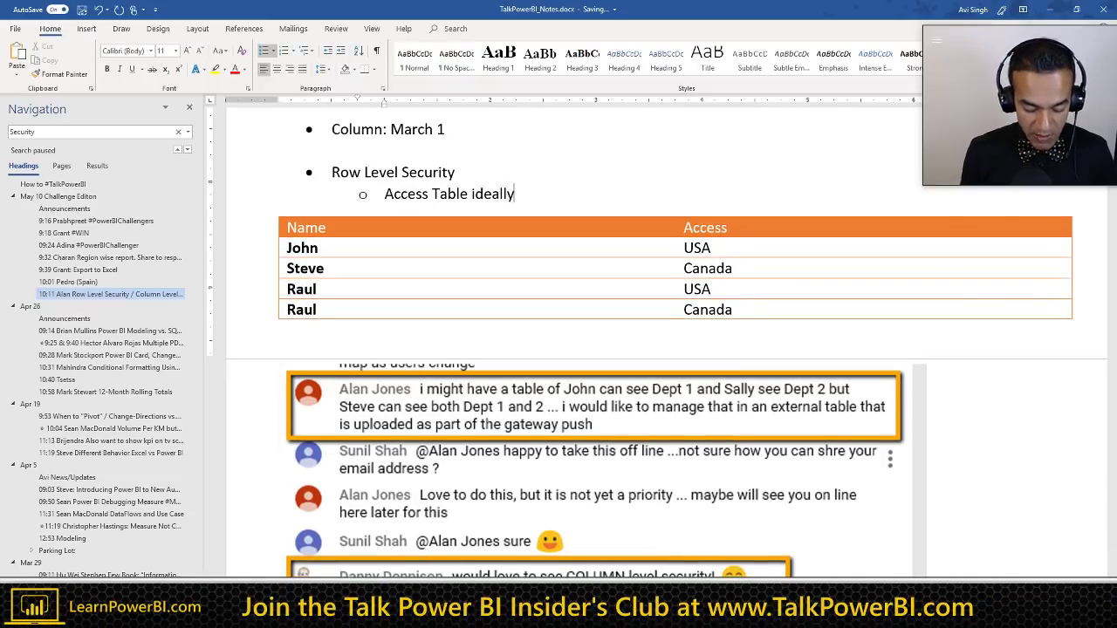
type(" coming from")
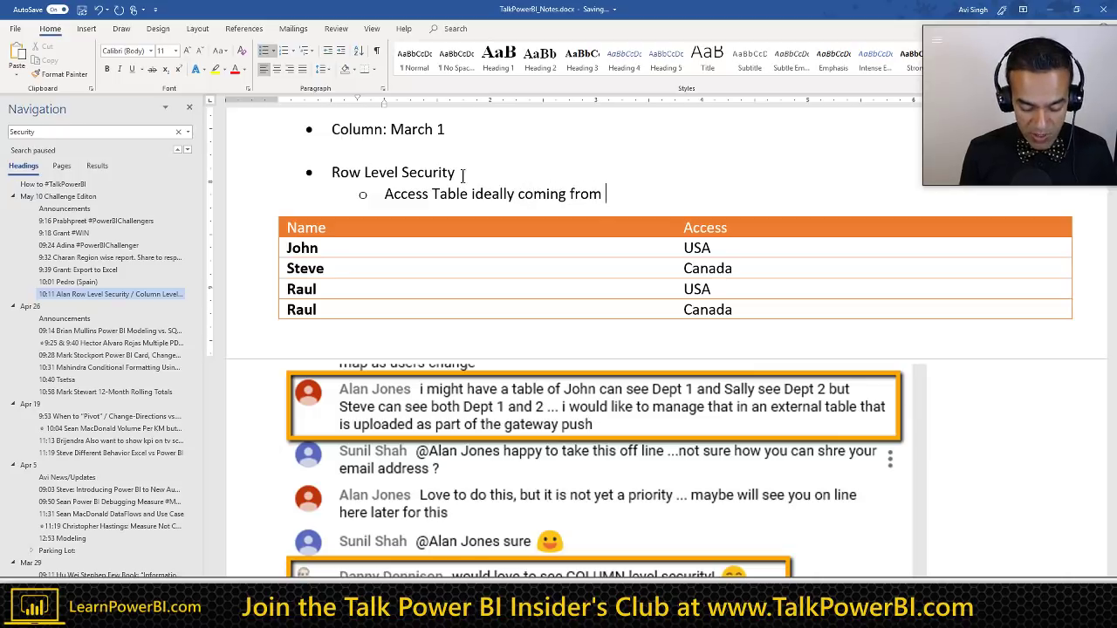
type(" HR (or some System")
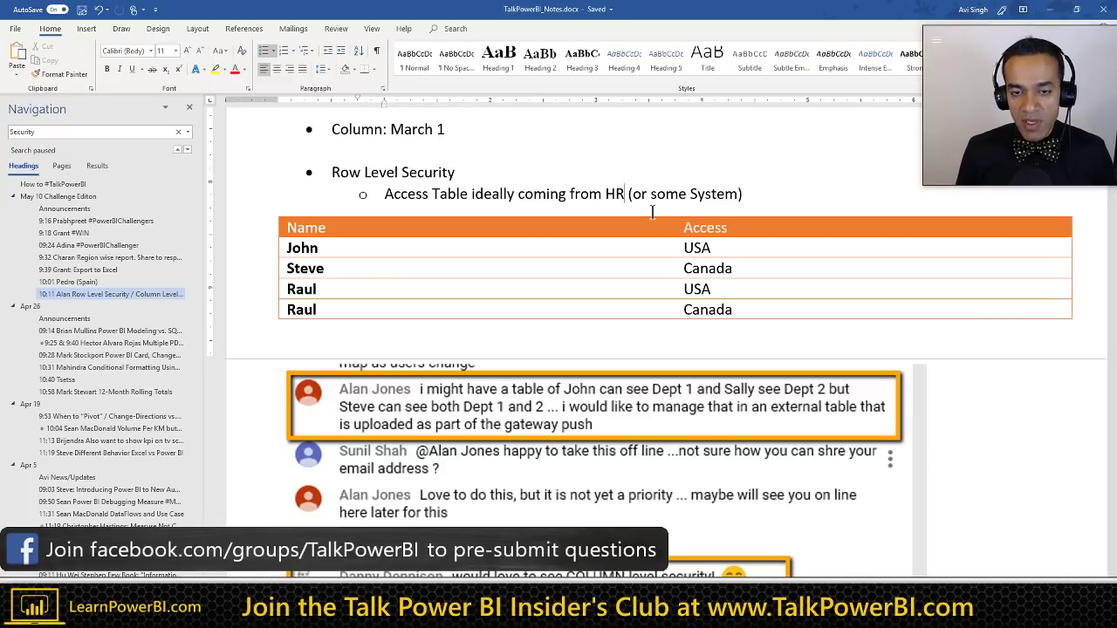
key("ctrl+shift+Left")
key("ctrl+shift+Left")
key("ctrl+shift+Left")
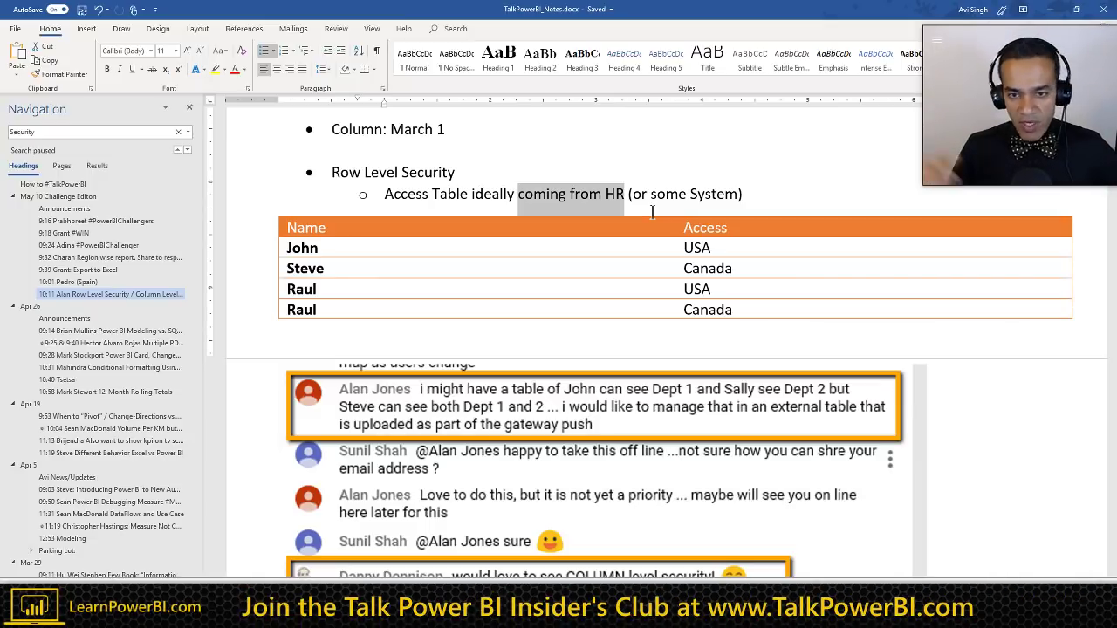
key("Left")
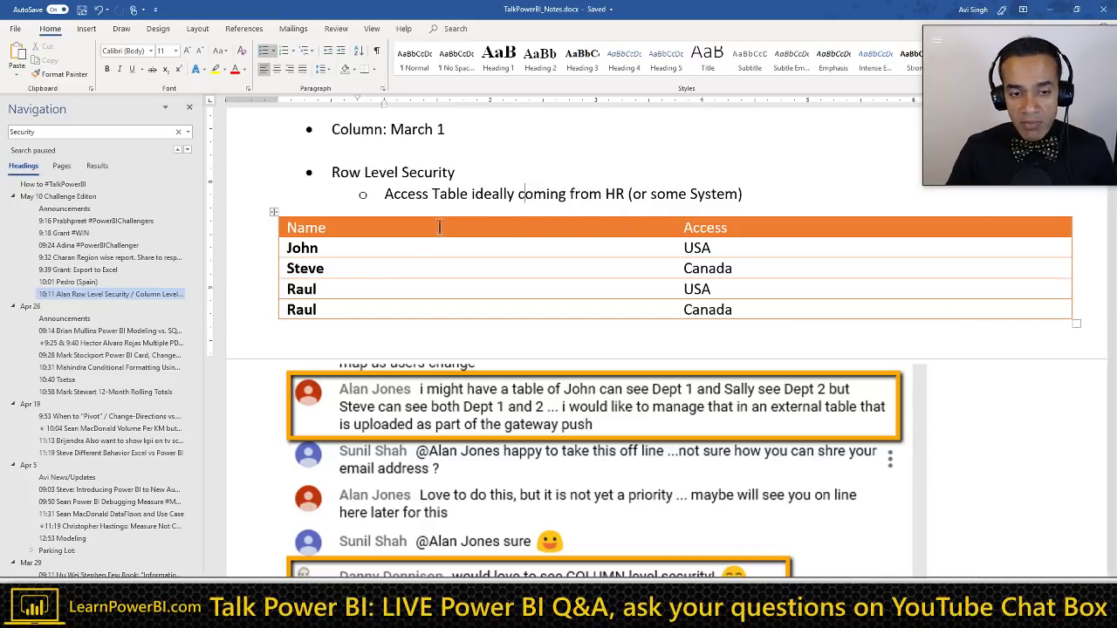
left_click_drag(362, 228, 711, 310)
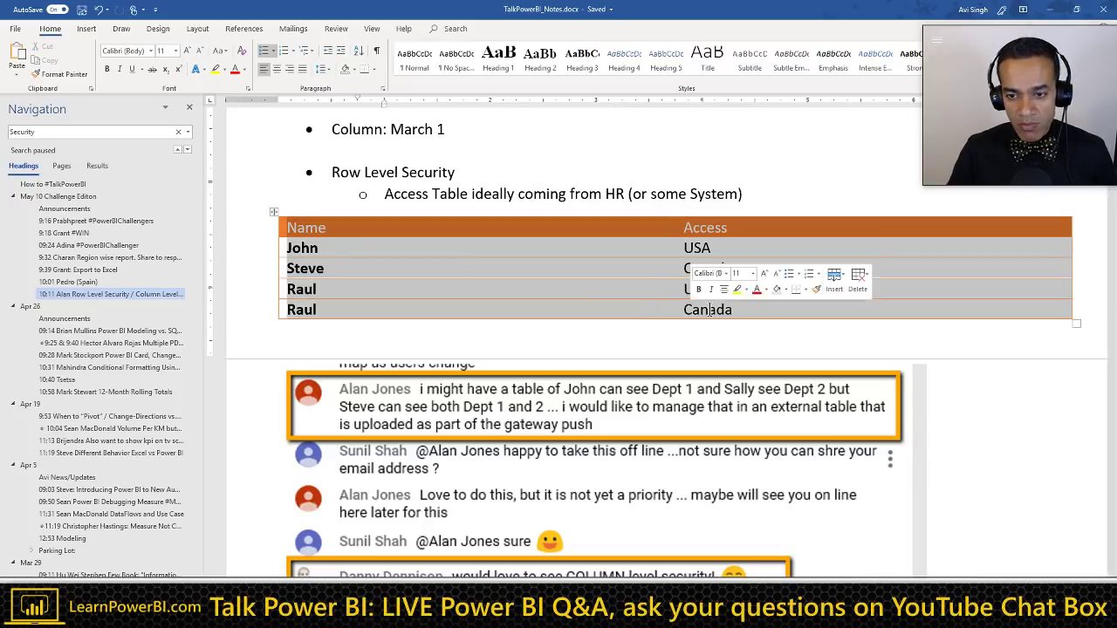
left_click(701, 309)
Step: Capture a region screenshot of the Power BI model diagram
key("alt+Tab")
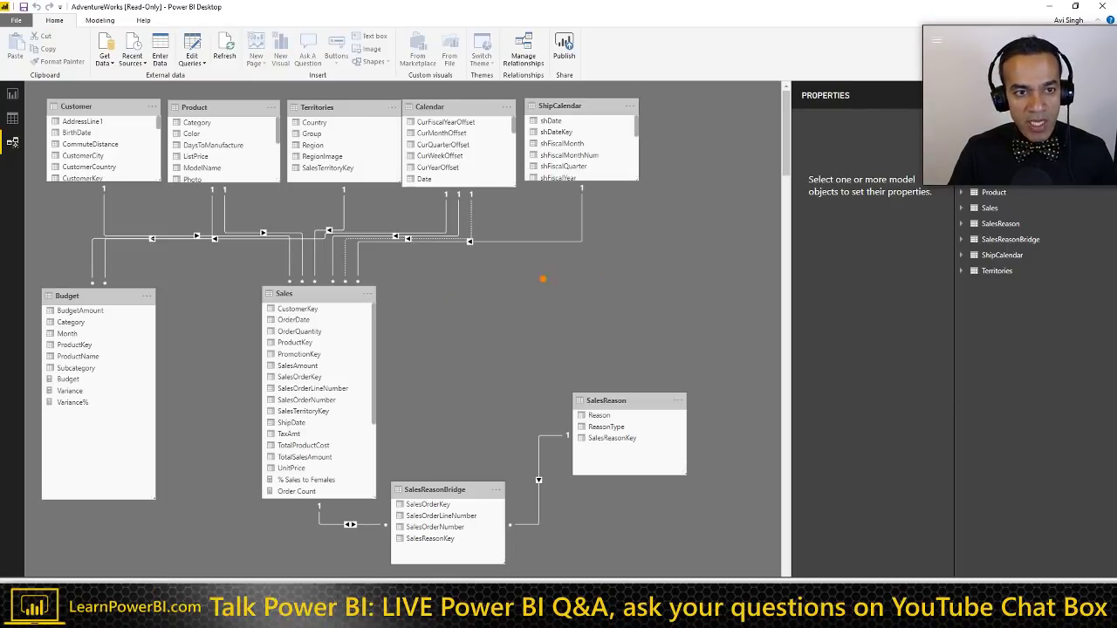
mouse_move(444, 281)
left_mouse_down()
mouse_move(531, 341)
mouse_move(564, 414)
left_mouse_up()
key("Escape")
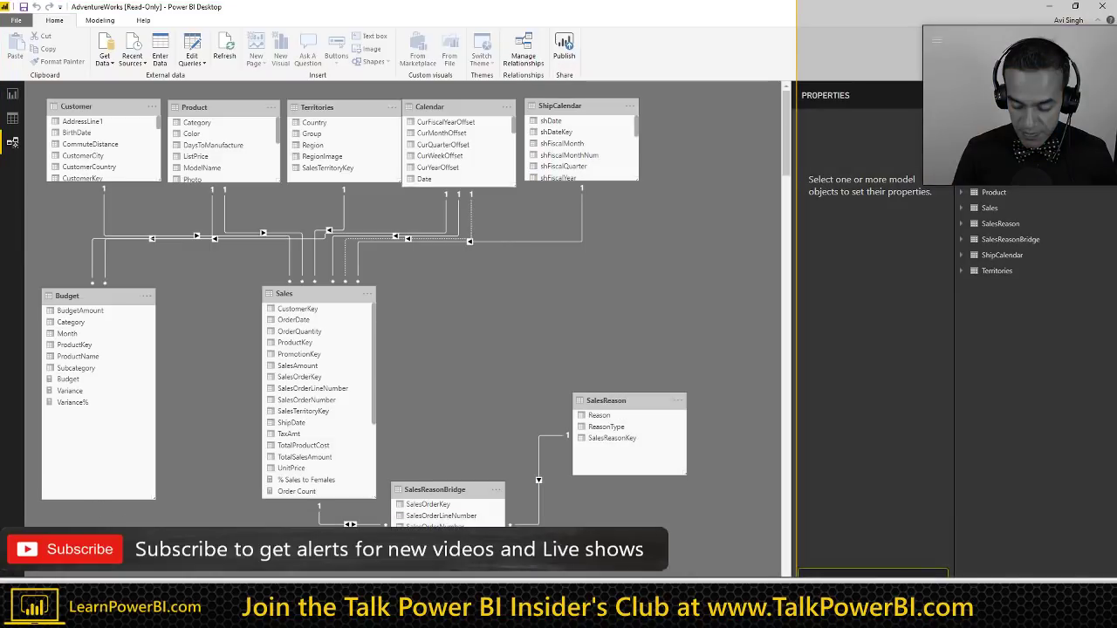
left_click(567, 314)
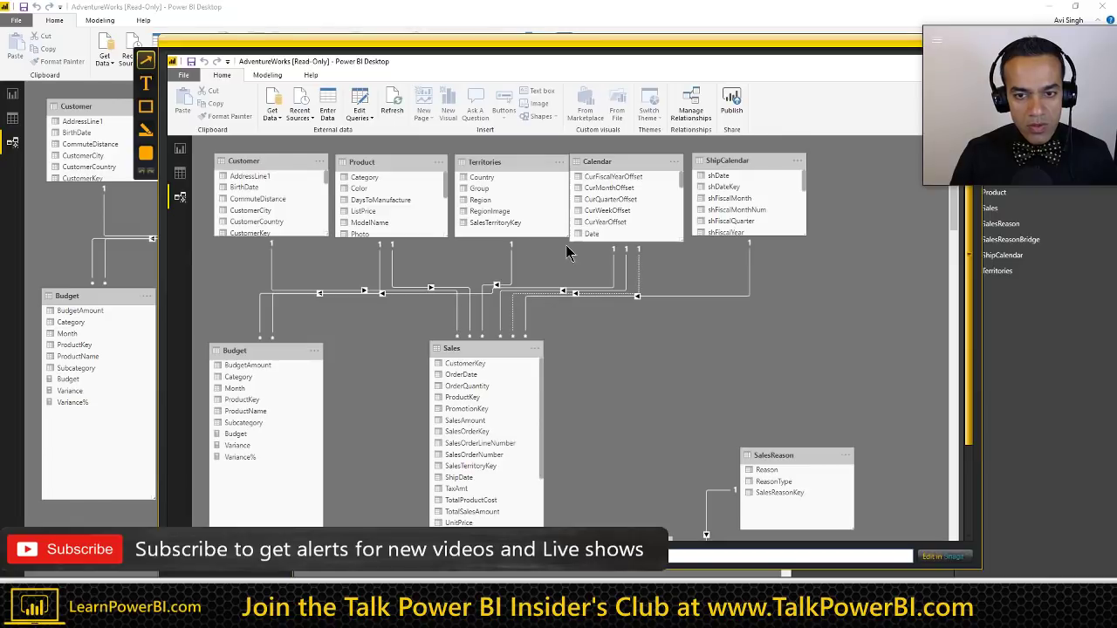
Step: Add an 'Access' text callout to the right of the Sales table in the capture
left_click(145, 83)
left_click_drag(597, 330, 724, 467)
type("A")
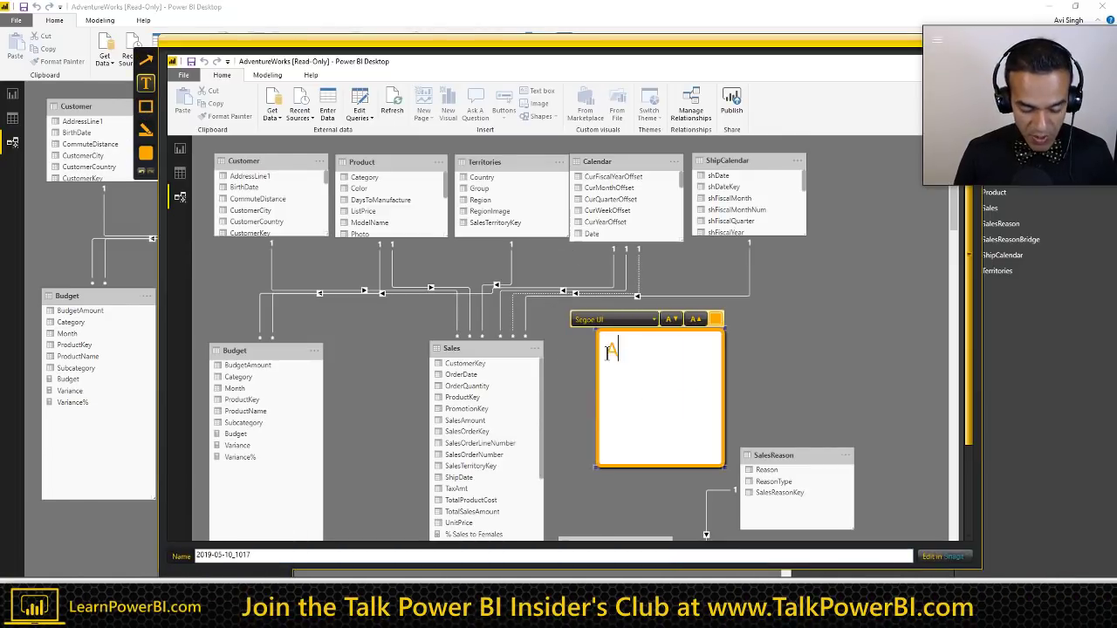
type("ccess")
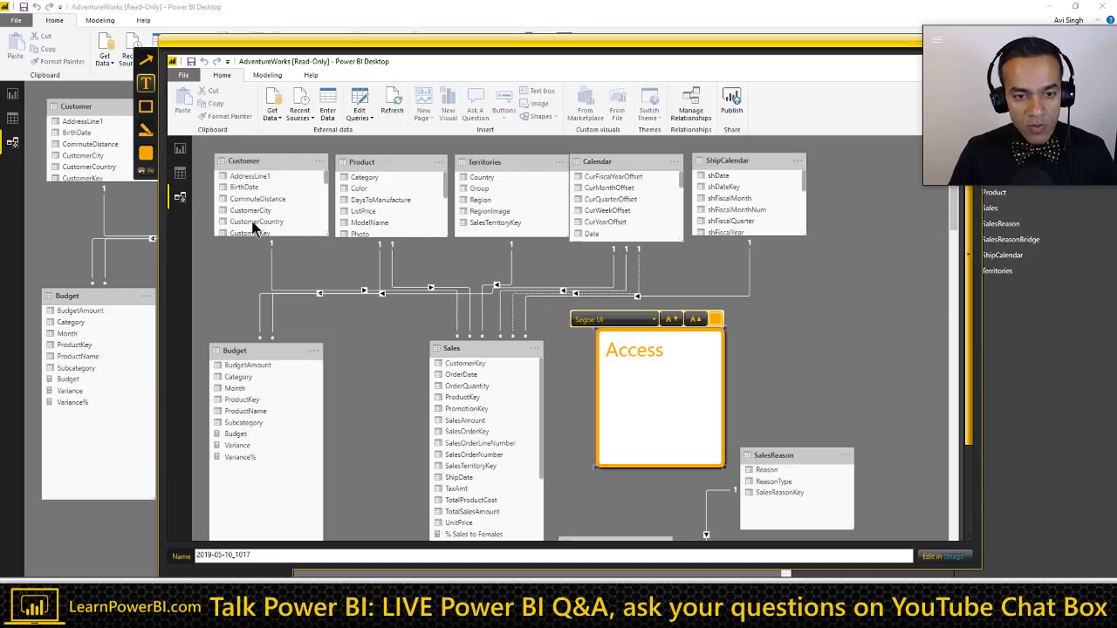
key("Escape")
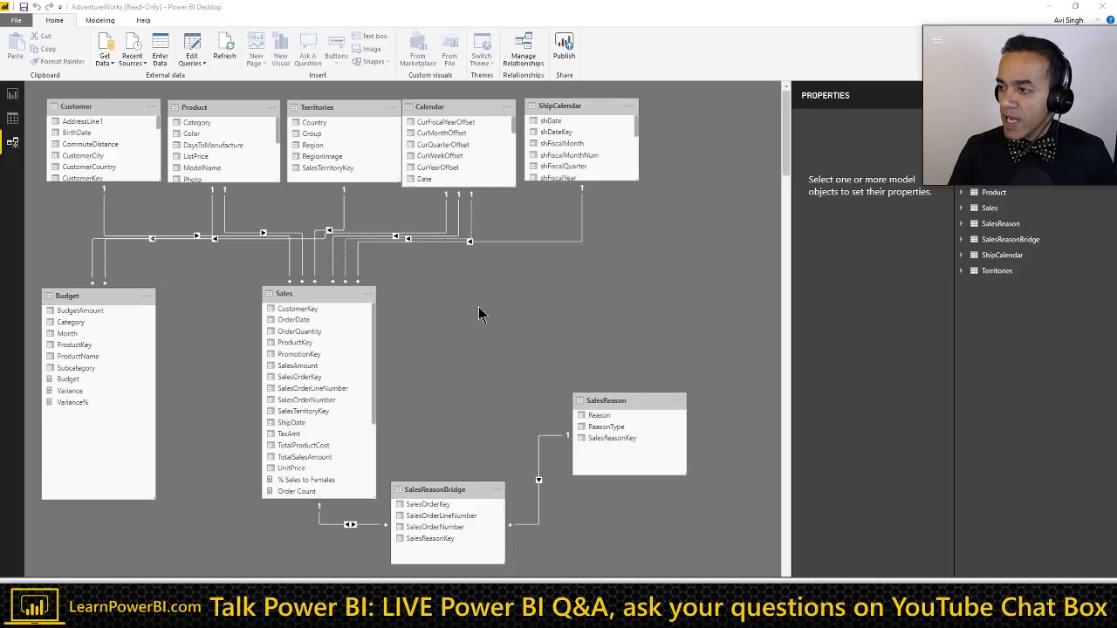
Step: Check the Word notes and clear the relationship highlight in the Power BI model diagram
key("alt+Tab")
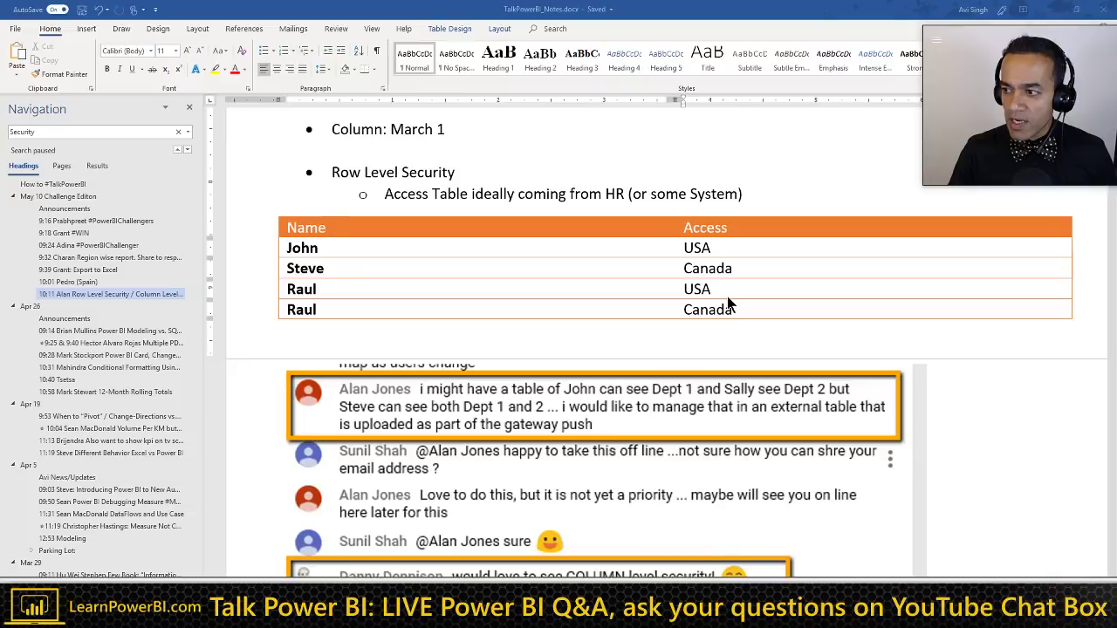
key("alt+Tab")
left_click(472, 242)
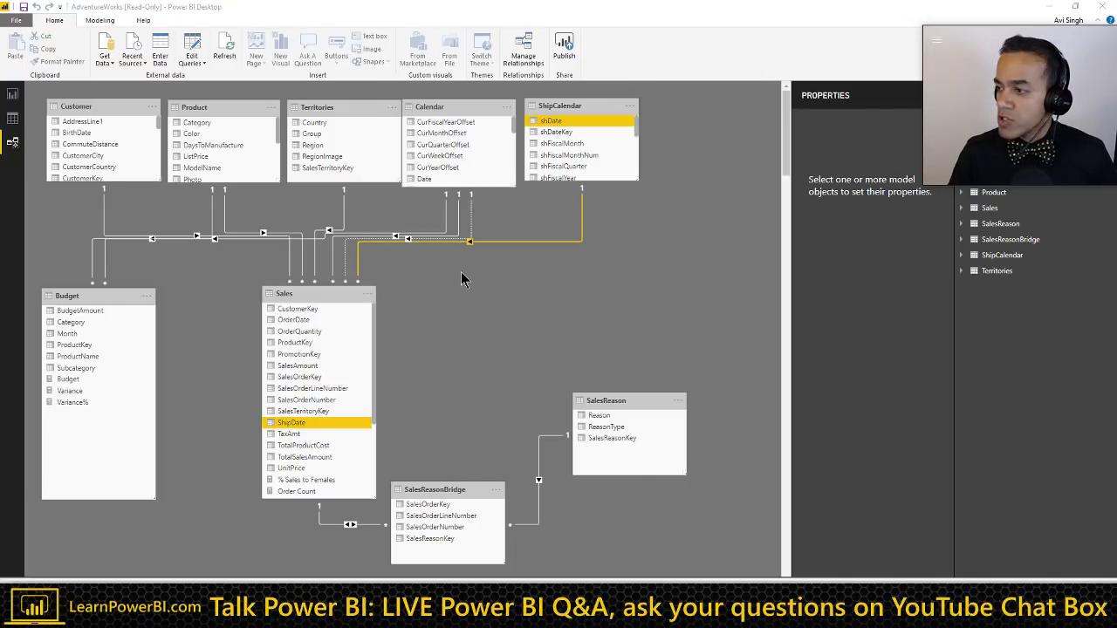
left_click(462, 279)
key("alt+Tab")
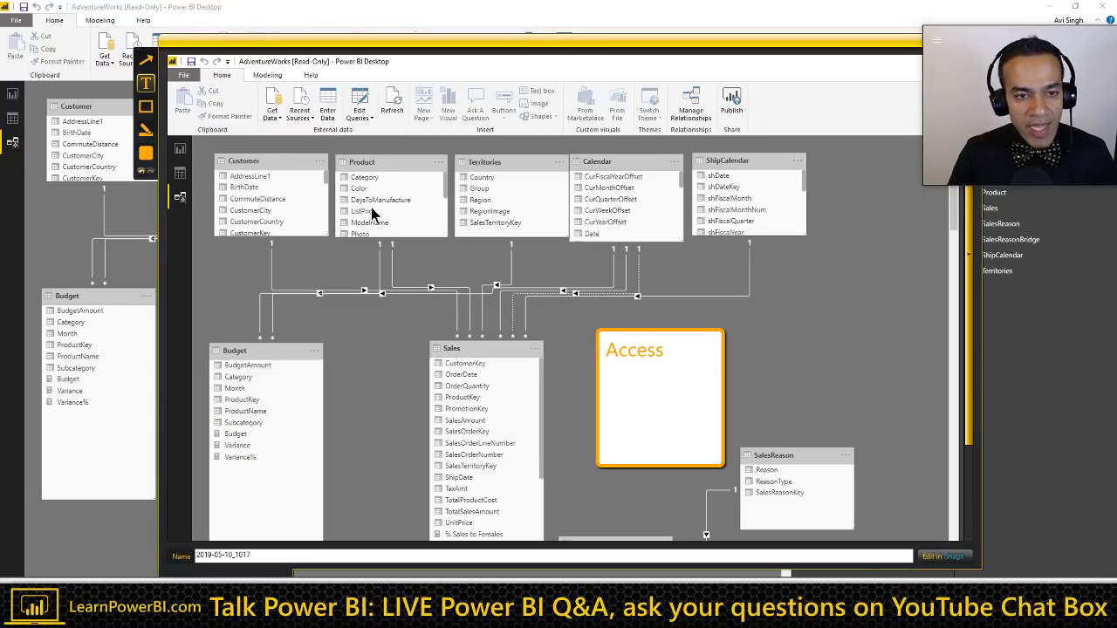
Step: Draw arrows linking the Access callout and the Territories table, and add User and Country to the callout
left_click(146, 59)
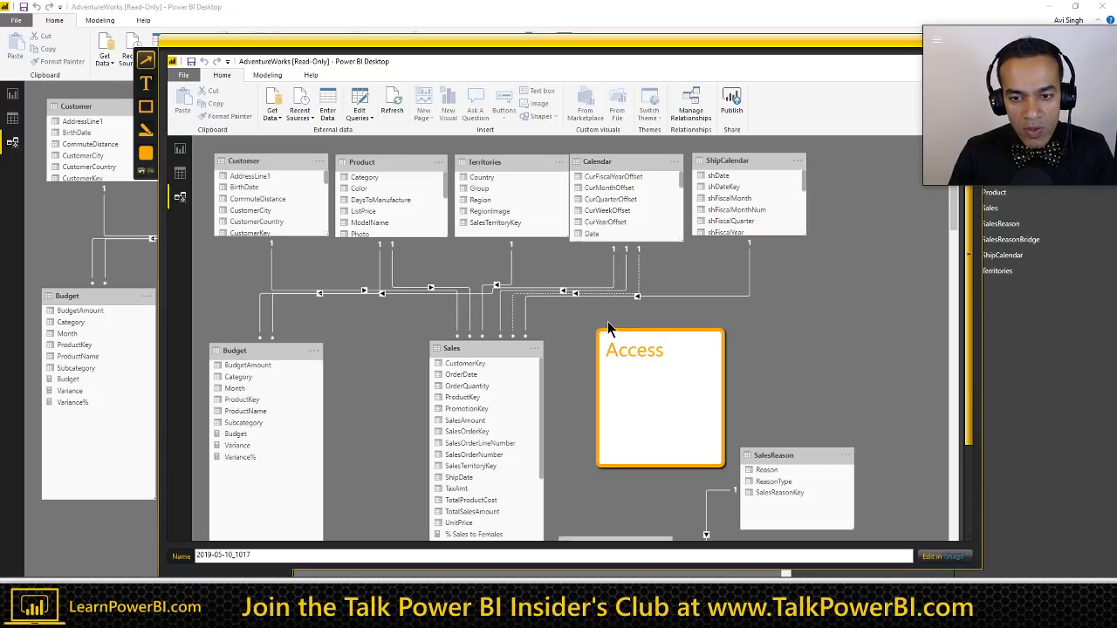
left_click_drag(607, 325, 539, 238)
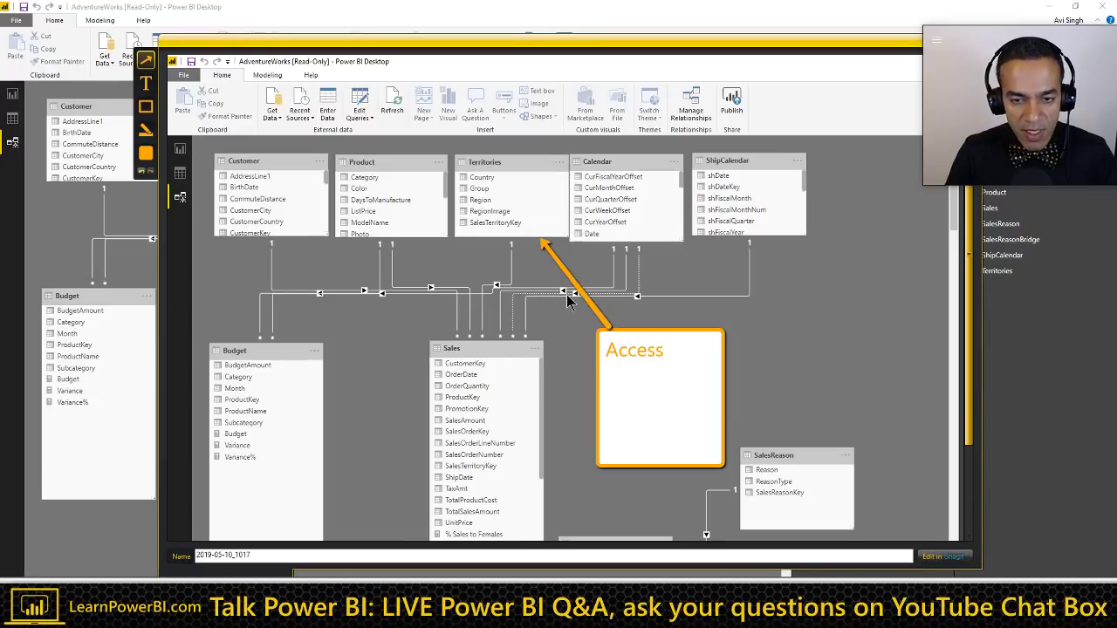
left_click_drag(614, 48, 566, 43)
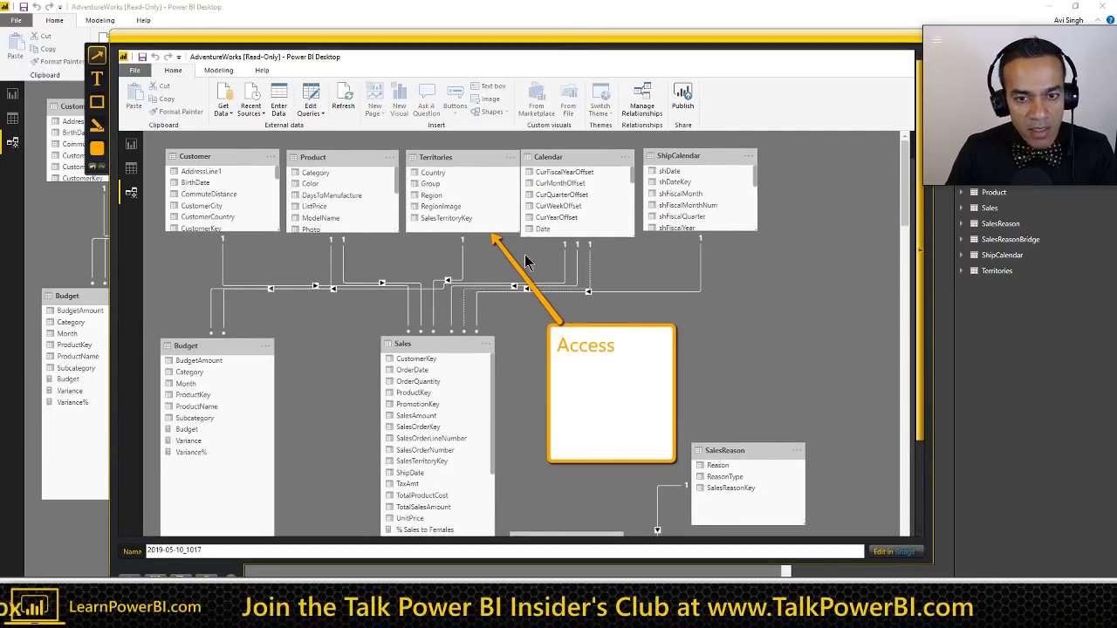
left_click_drag(506, 238, 572, 326)
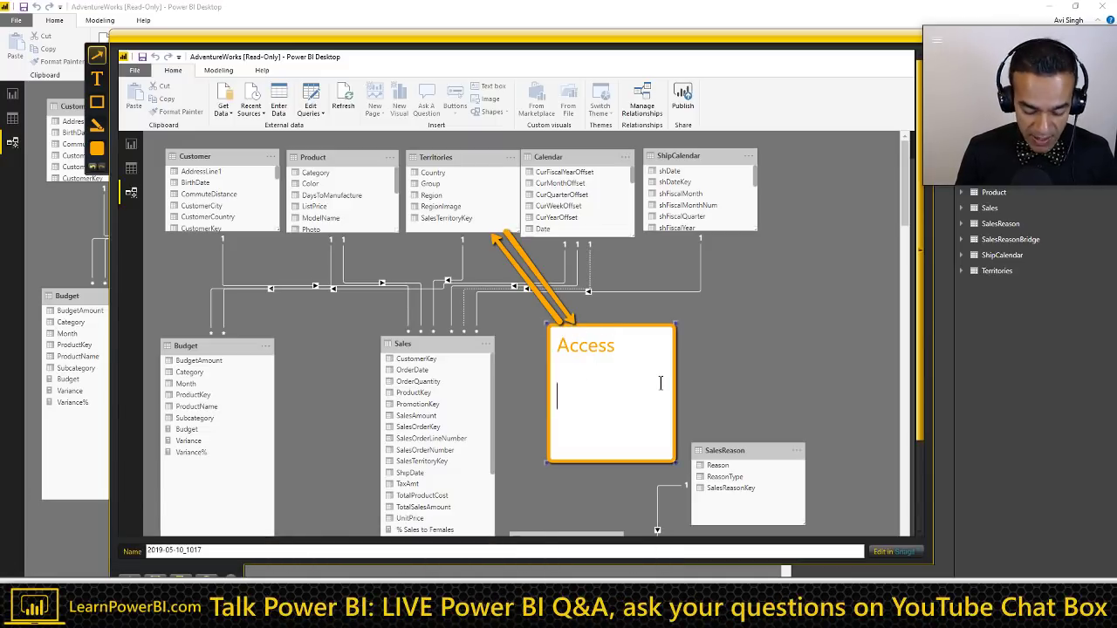
type("ser")
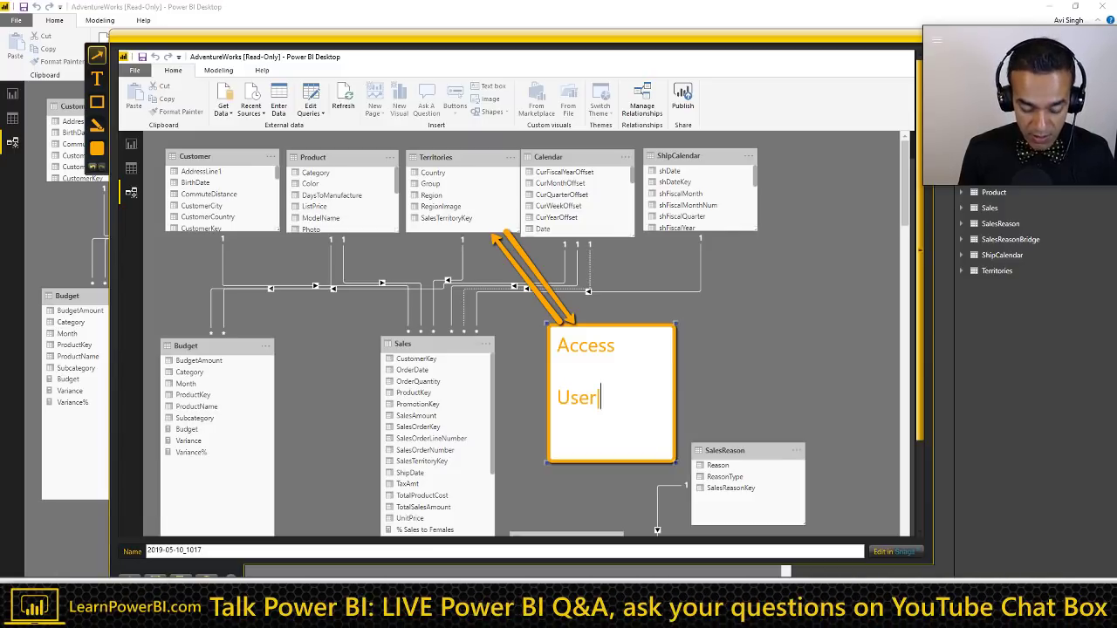
type("|Country")
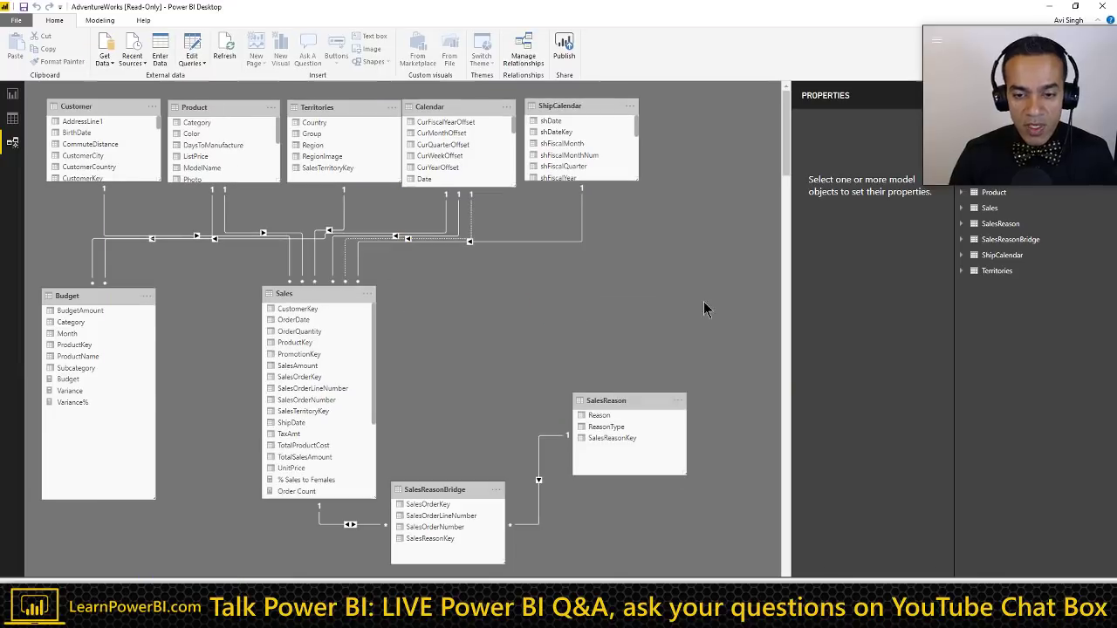
key("Escape")
Step: Rename the Word table's Access column header to Country
key("alt+Tab")
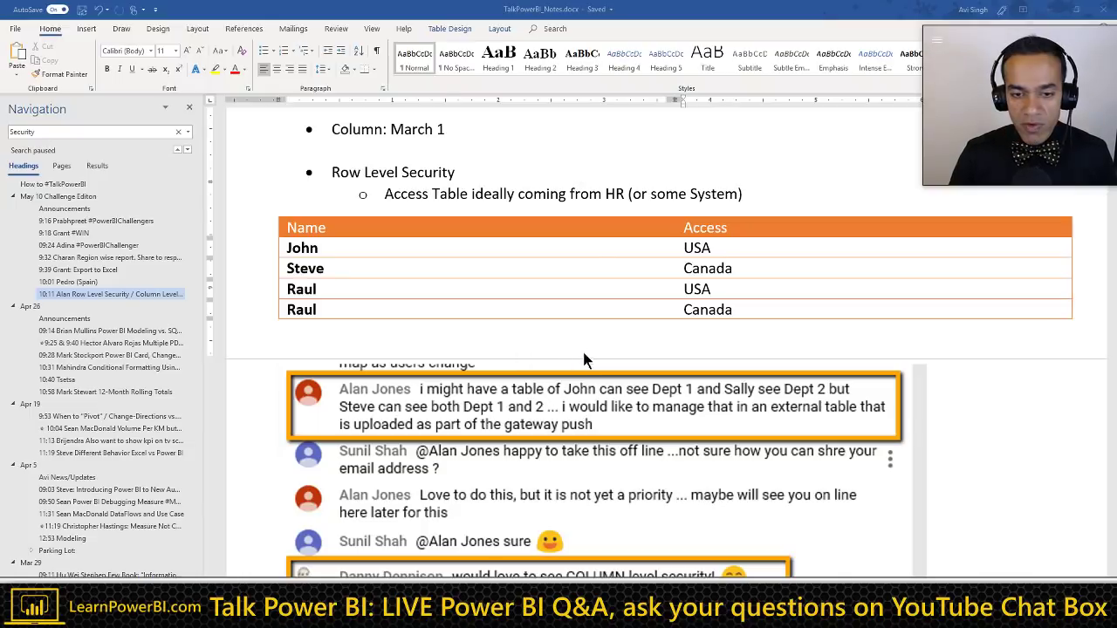
double_click(715, 230)
type("C")
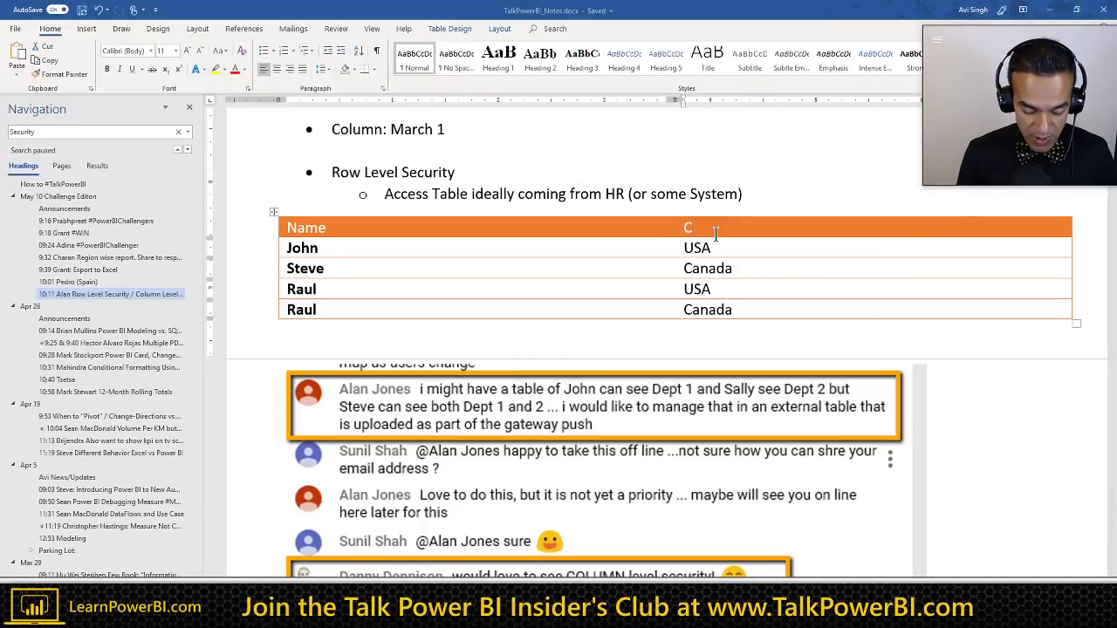
type("ountry")
key("alt+Tab")
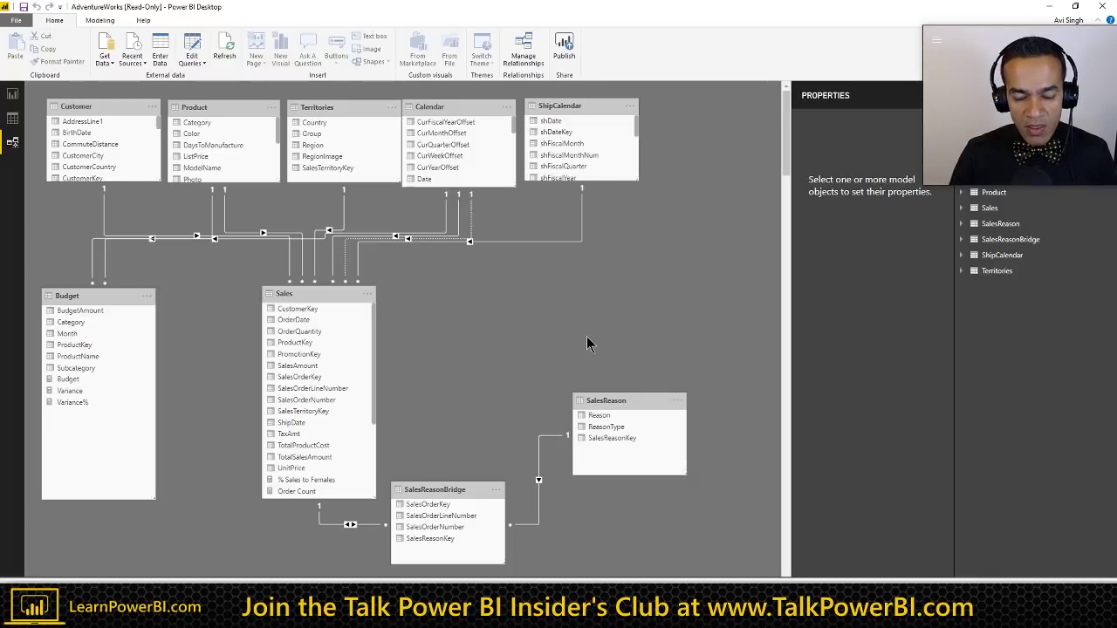
key("alt+Tab")
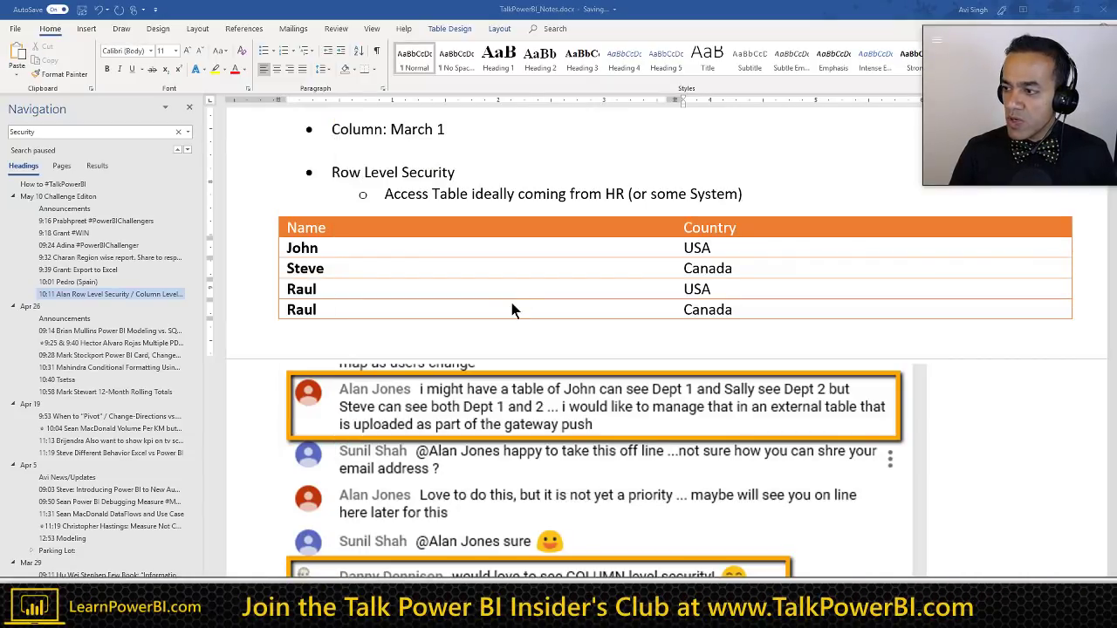
key("alt+Tab")
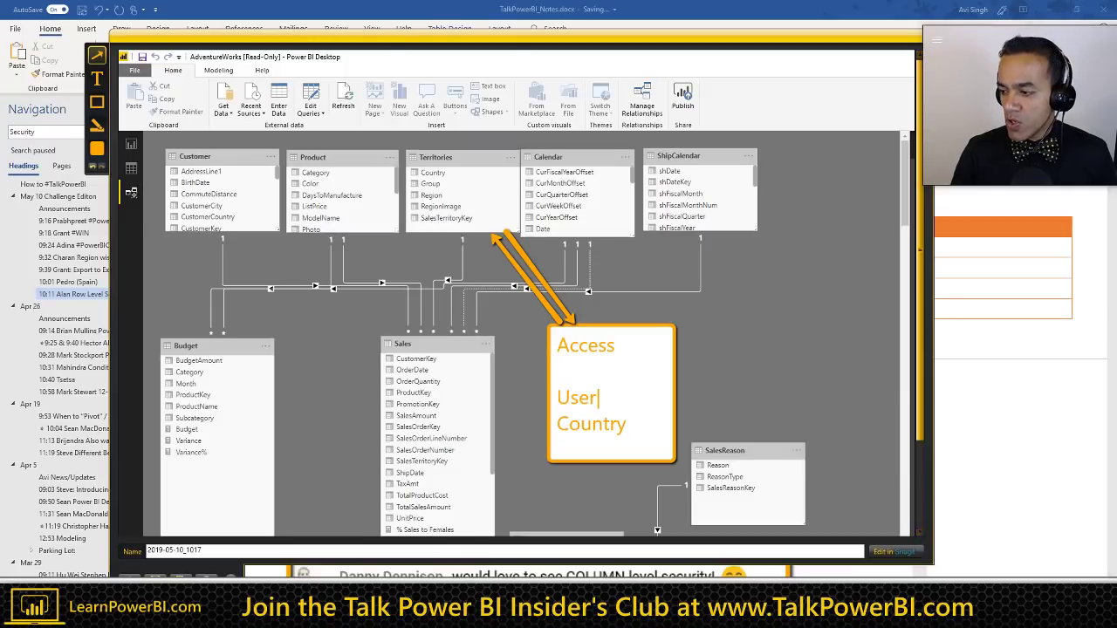
key("alt+Tab")
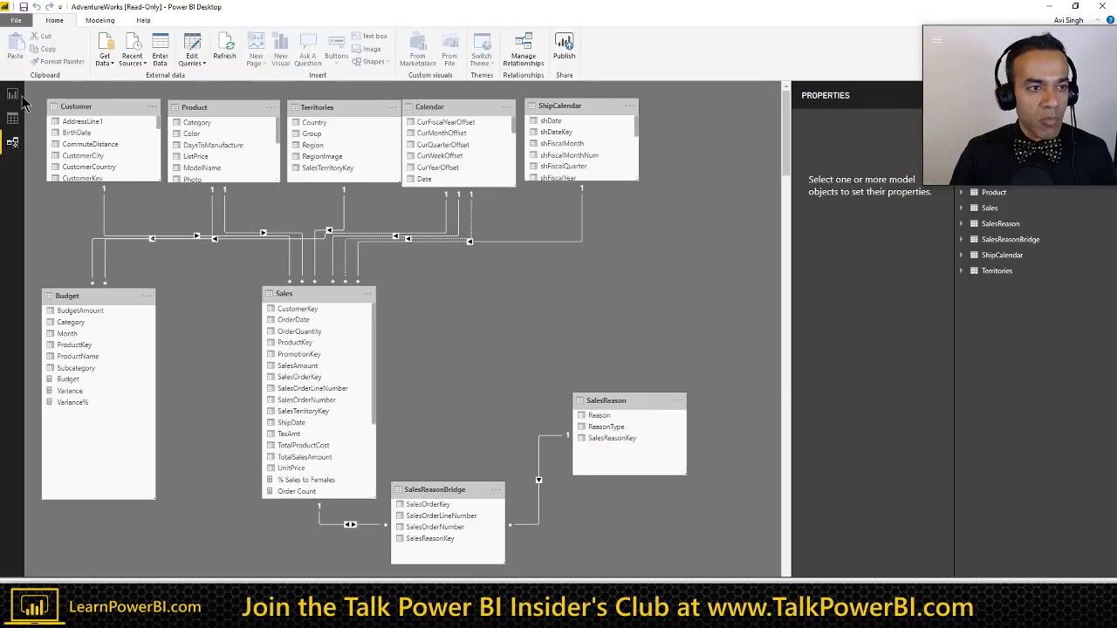
Step: View the world map report page and the Modeling commands in Power BI
left_click(13, 95)
left_click(131, 20)
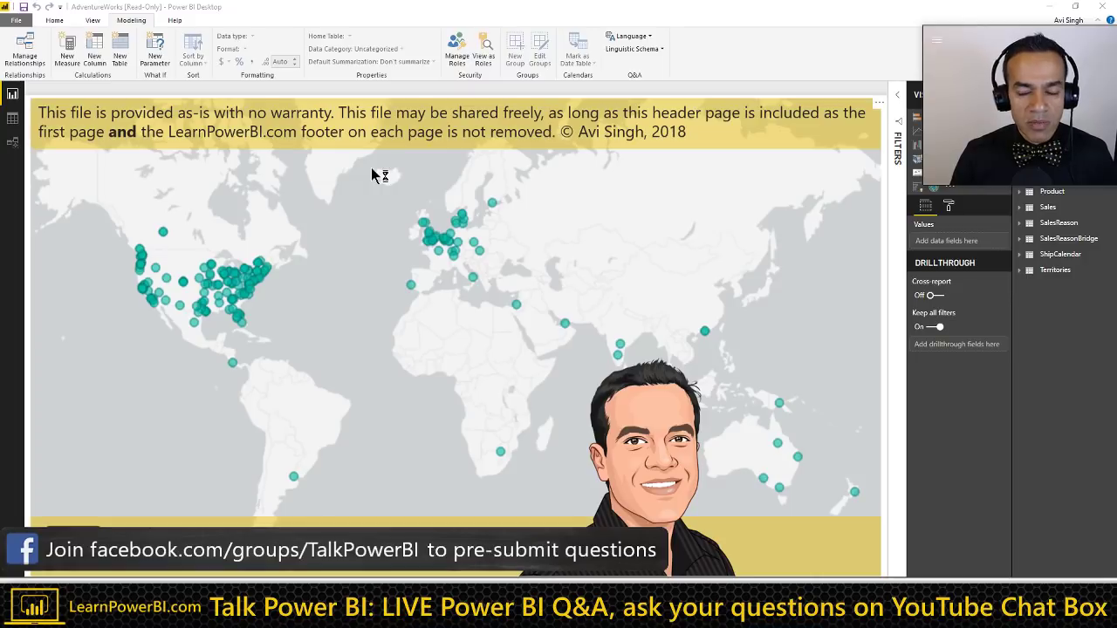
key("alt+Tab")
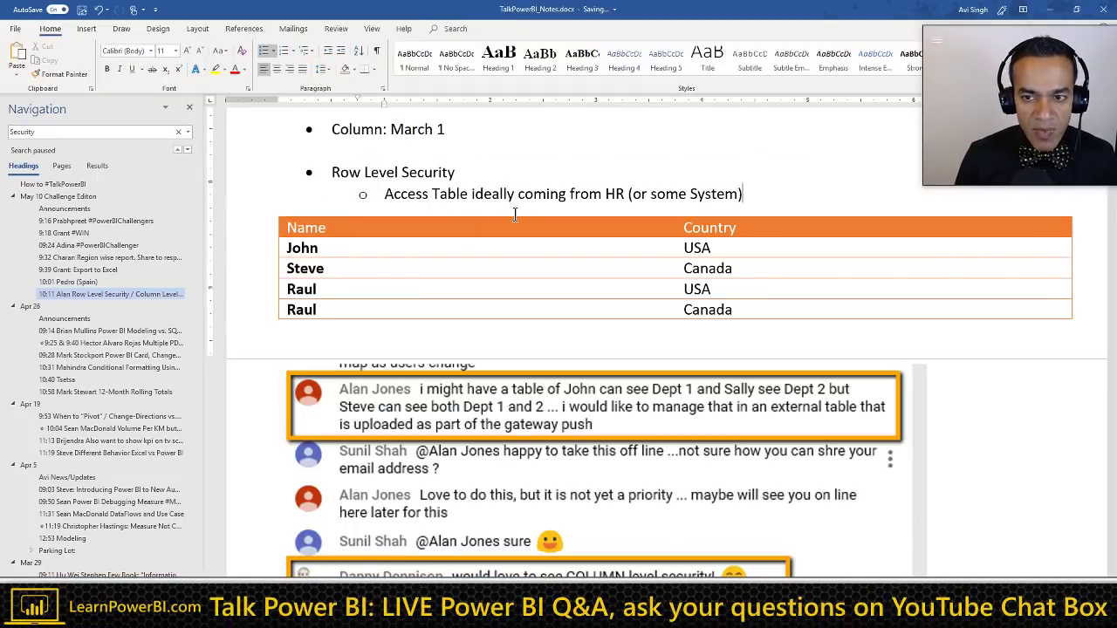
Step: Write the sub-bullet Access[Username] = USERNAME() and a USERNAME() line with an example e-mail
key("Return")
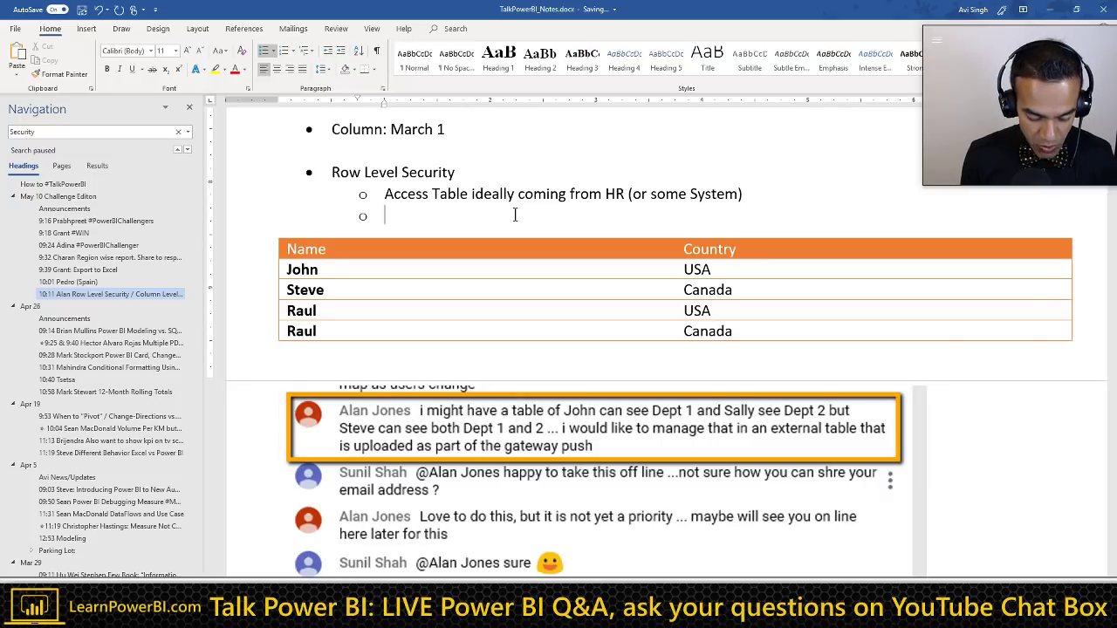
type("USERNAME")
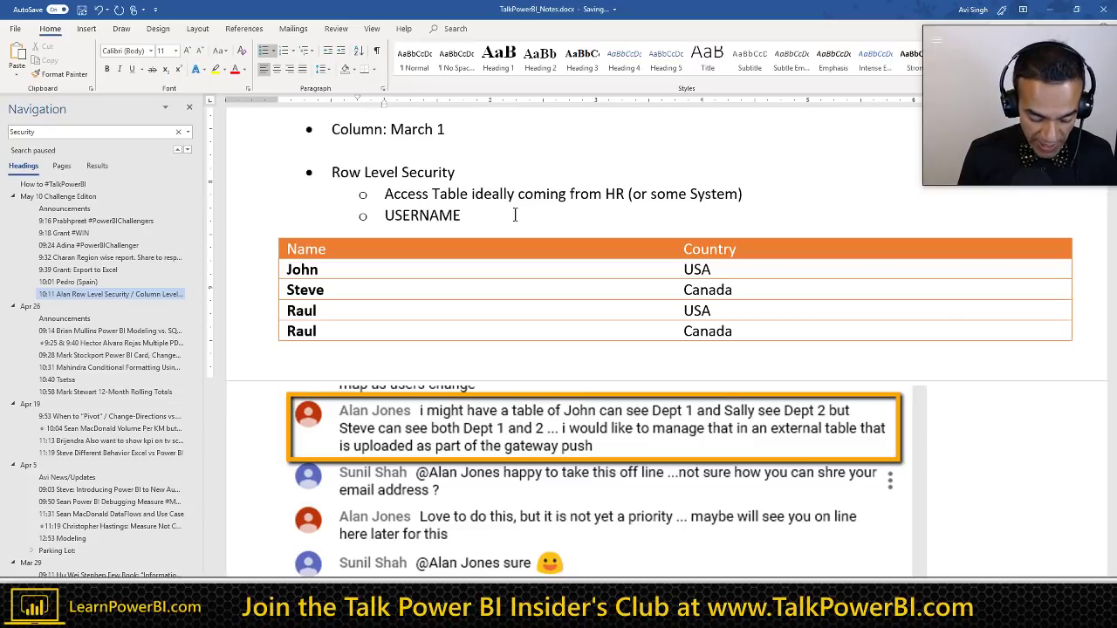
type("Access[")
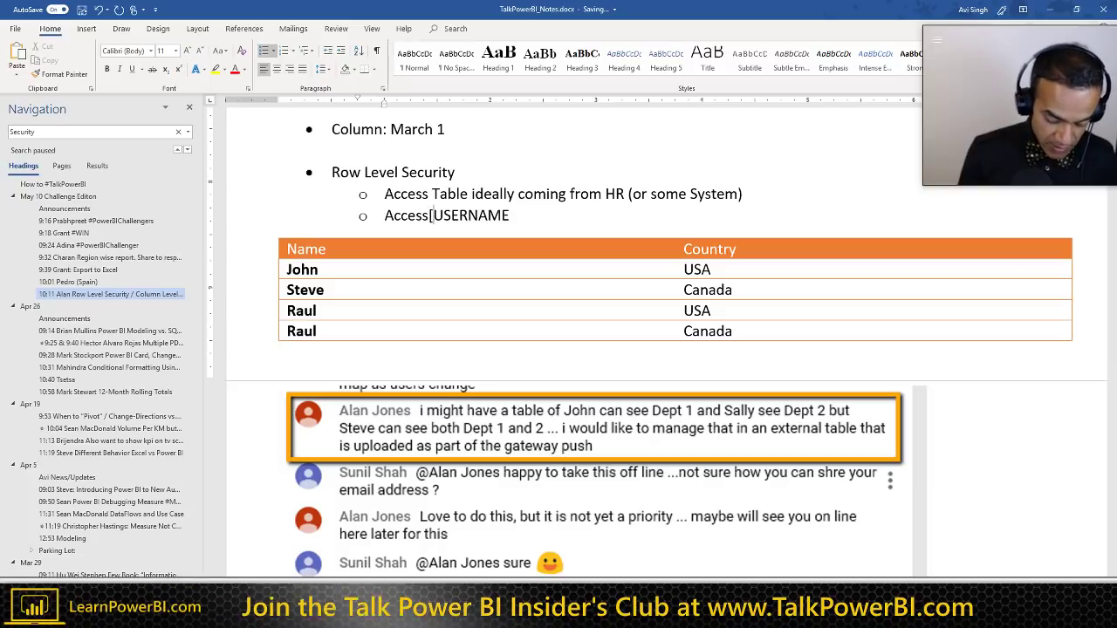
type("Username")
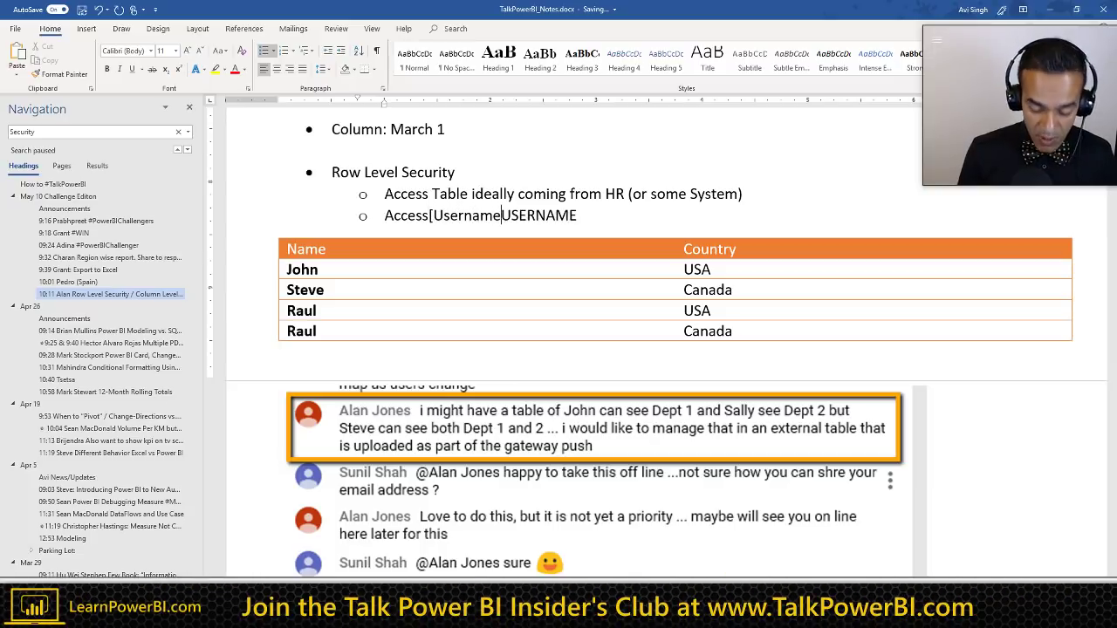
type("] =")
key("End")
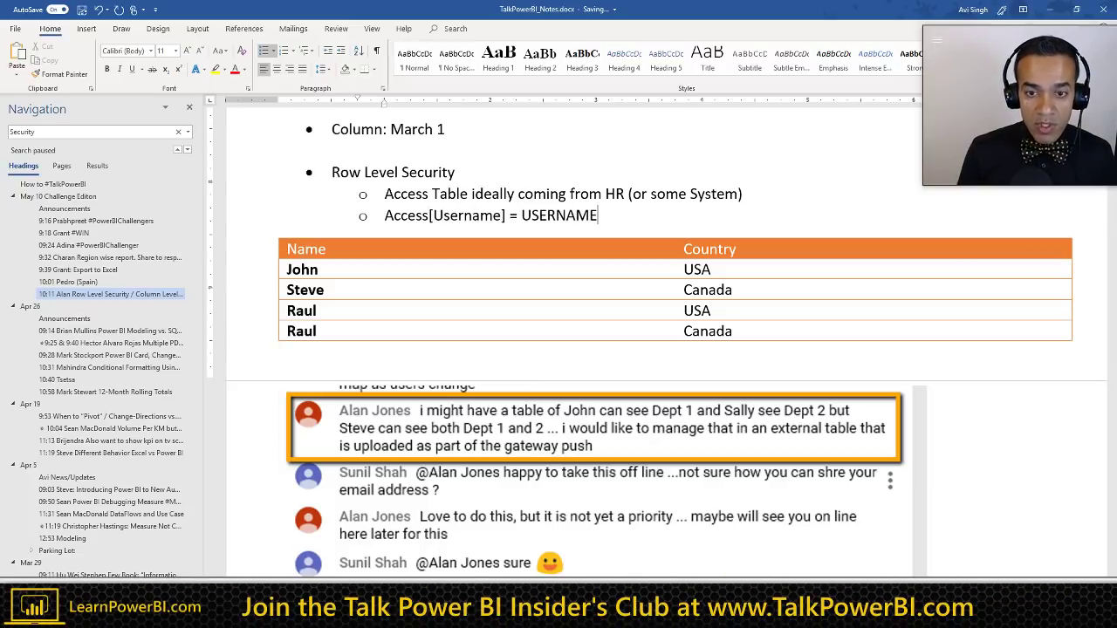
type("()")
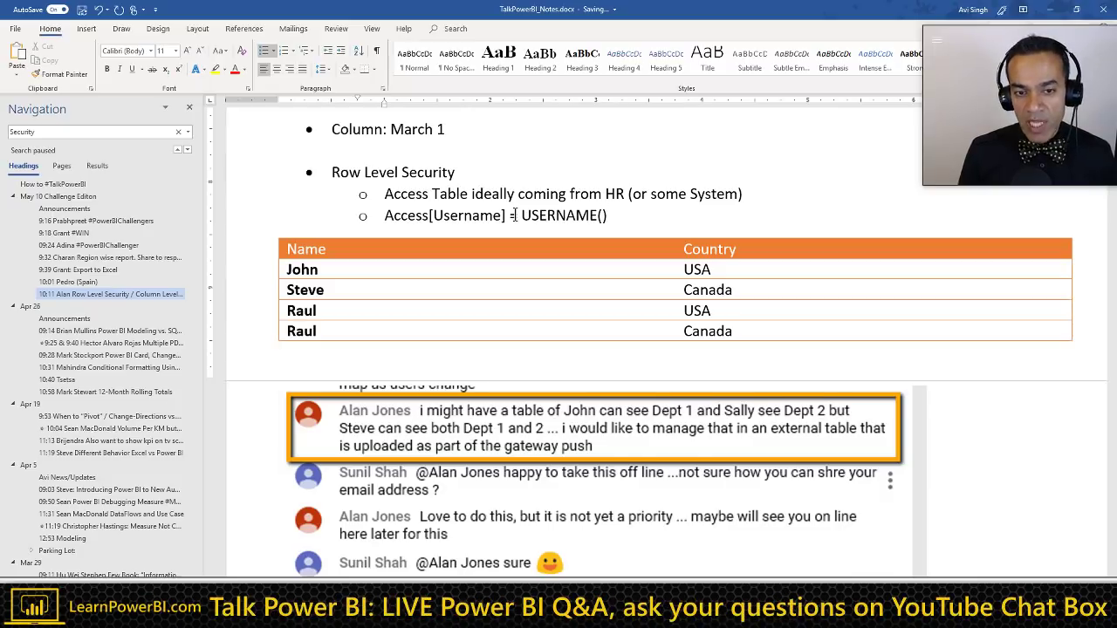
key("Return")
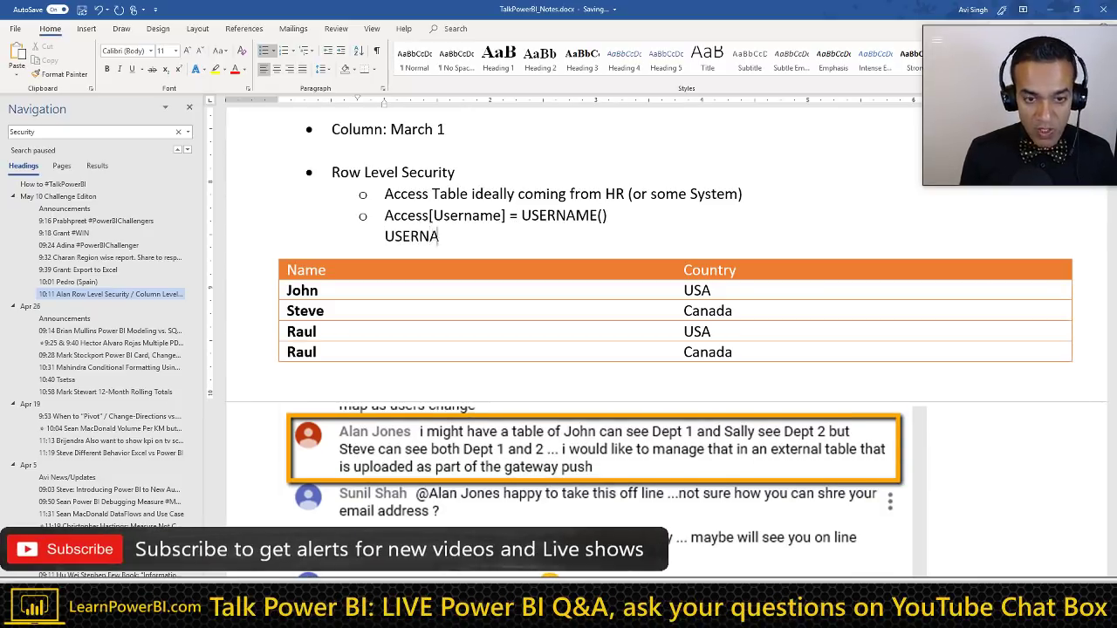
type("USERNAME()")
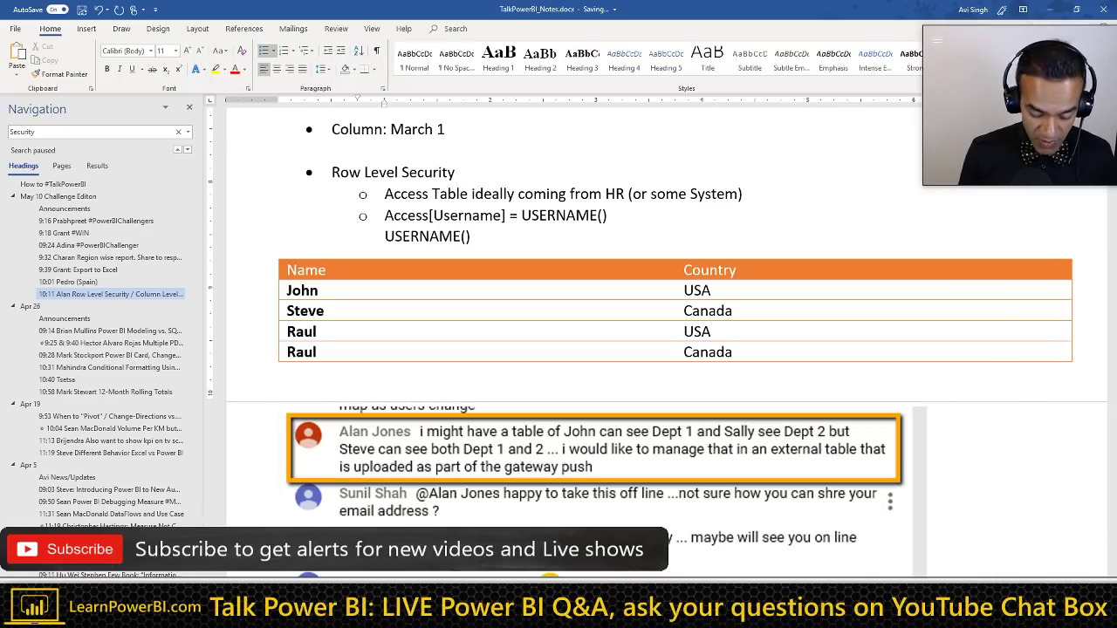
type(" john@")
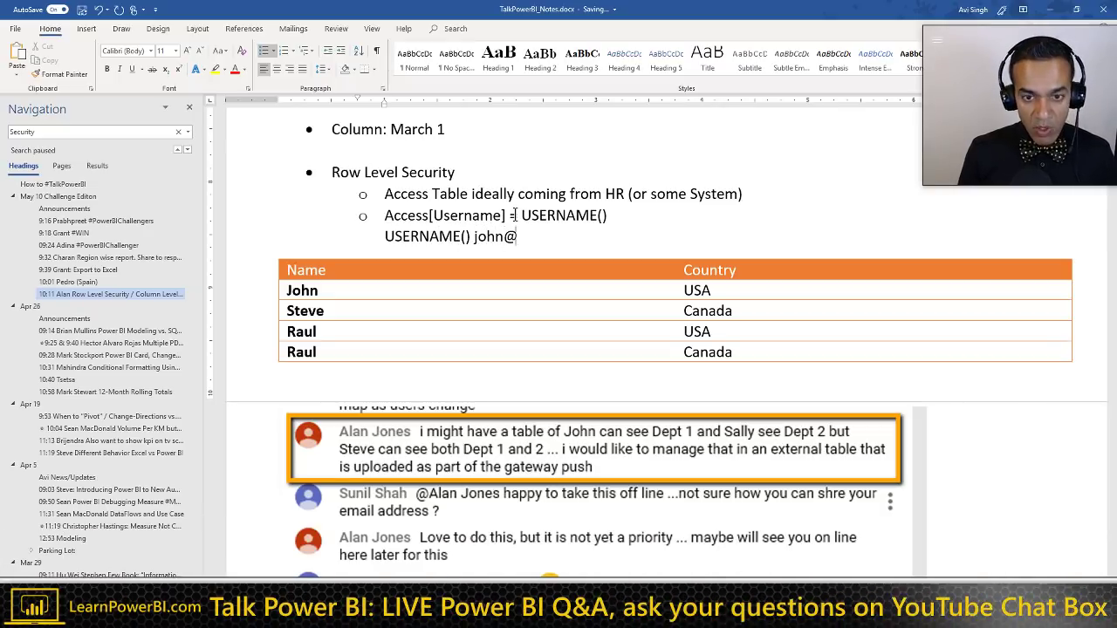
type("contoso.com")
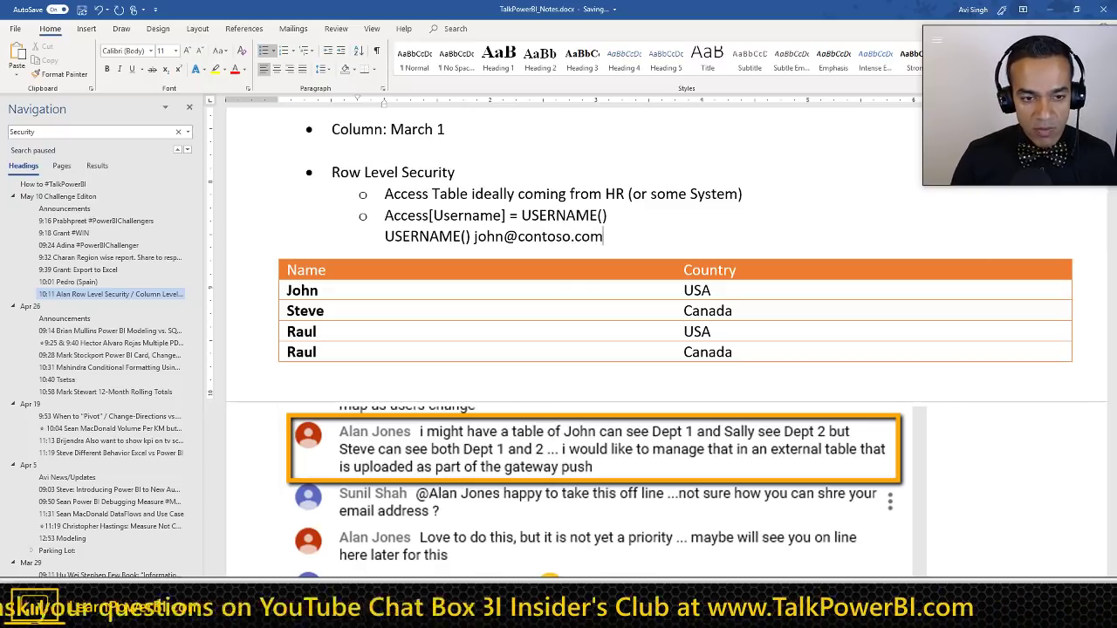
Step: Append the first e-mail's domain to every remaining name, removing automatic hyperlinks
left_click(328, 291)
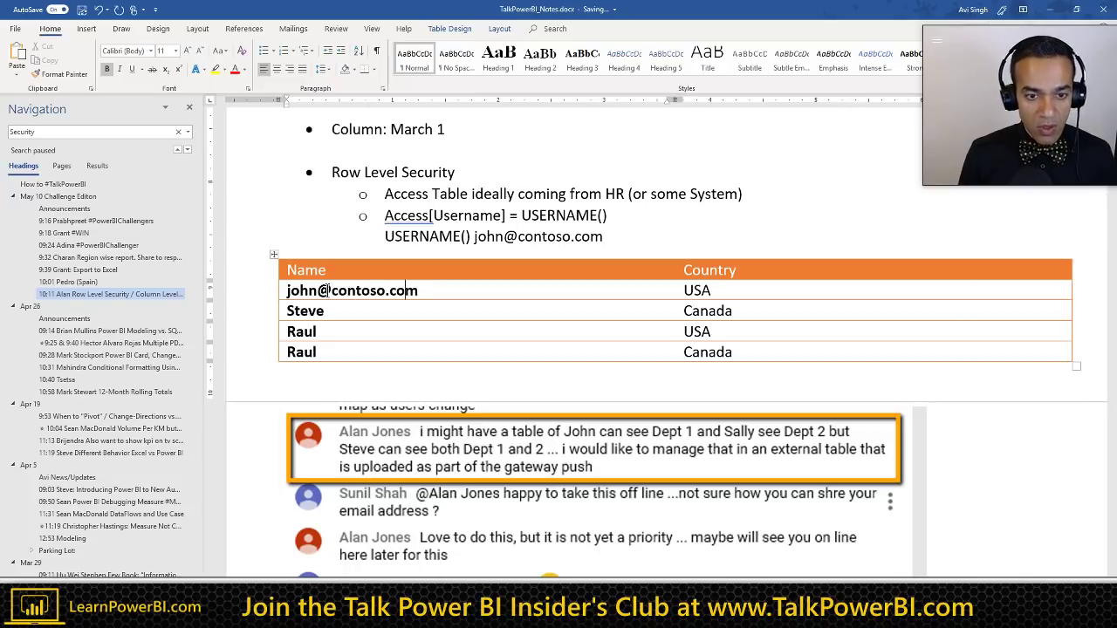
left_click_drag(406, 291, 319, 292)
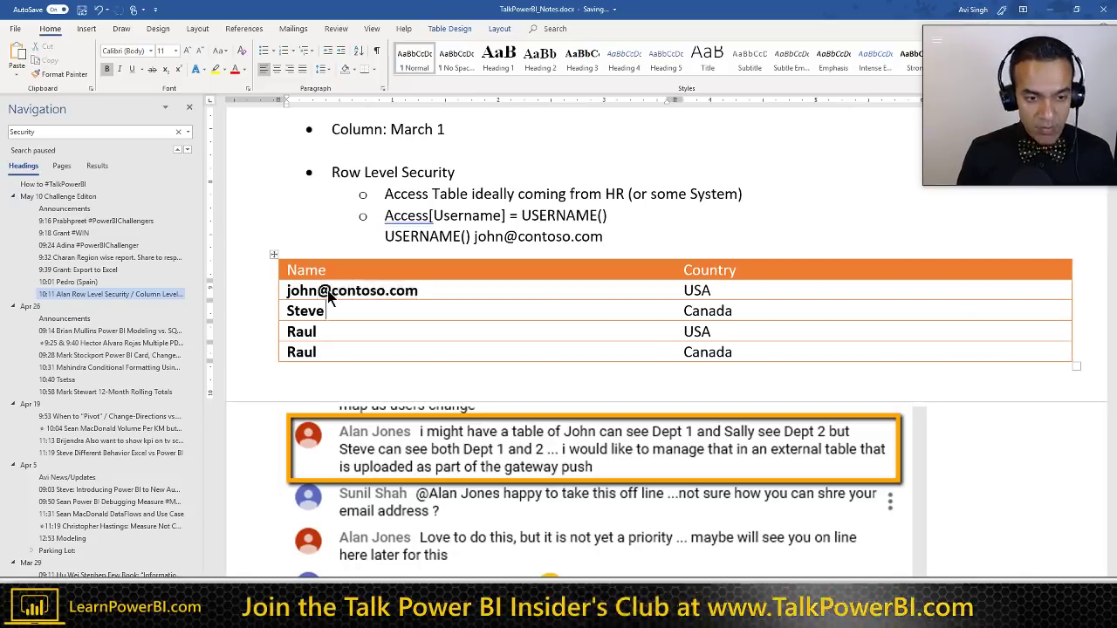
type("@contoso.com")
key("Down")
type("@contoso.com")
key("Down")
type("@contoso.com")
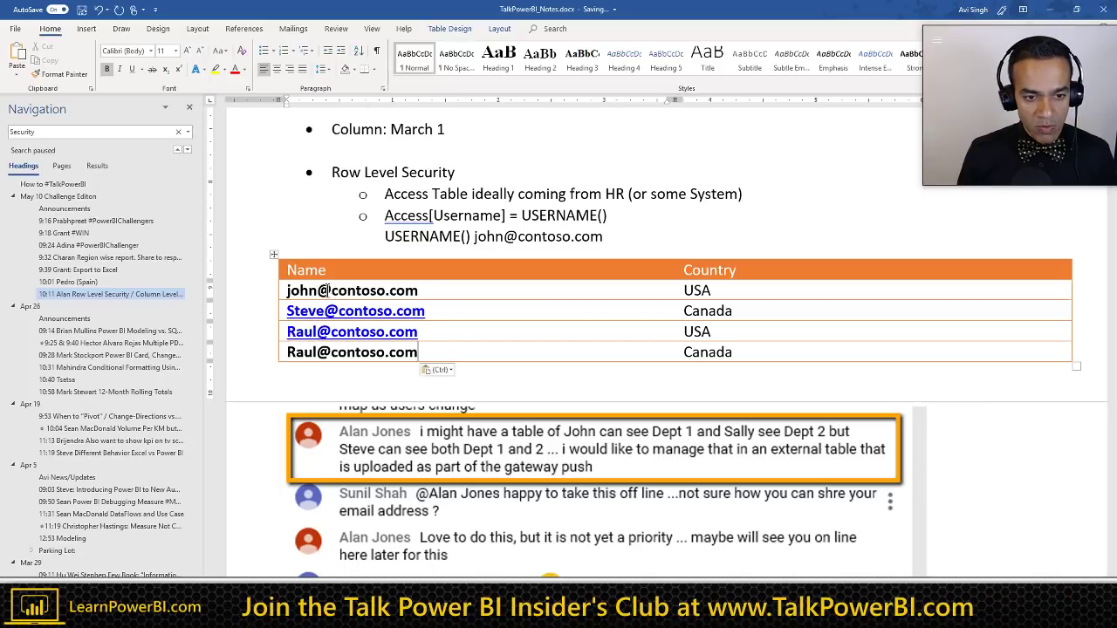
key("ctrl+z")
key("ctrl+z")
key("ctrl+z")
key("ctrl+z")
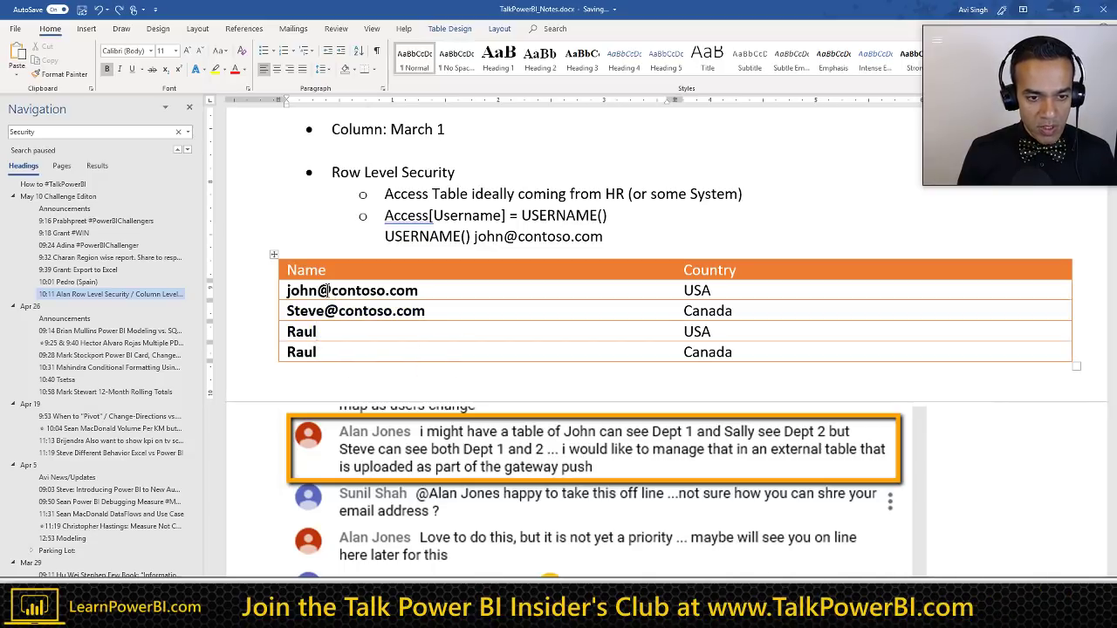
type("@contoso.com")
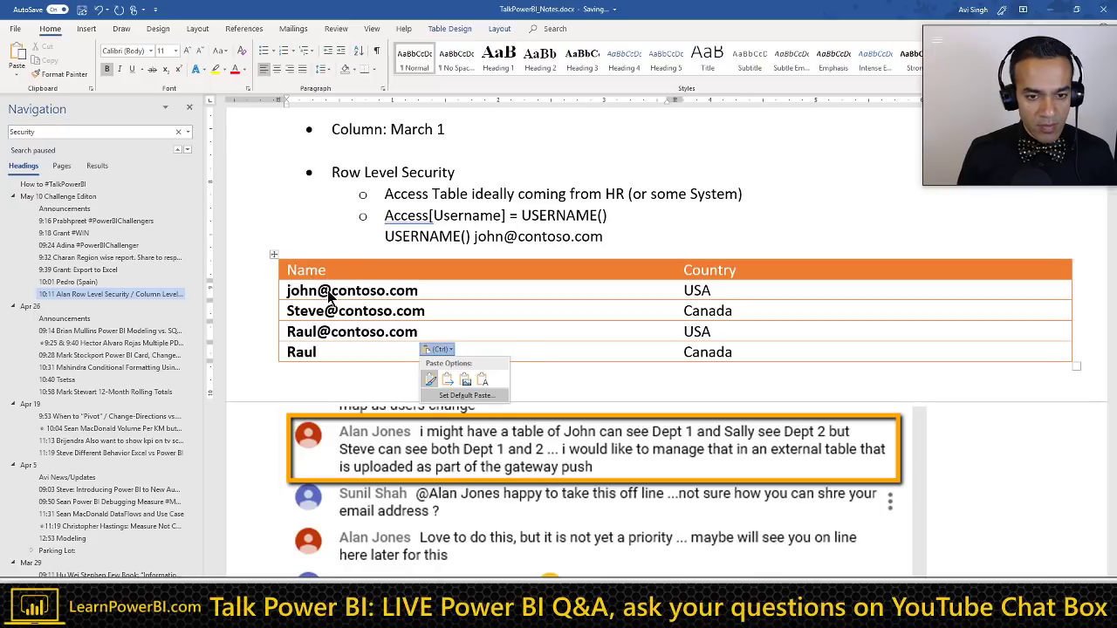
key("Down")
key("ctrl+z")
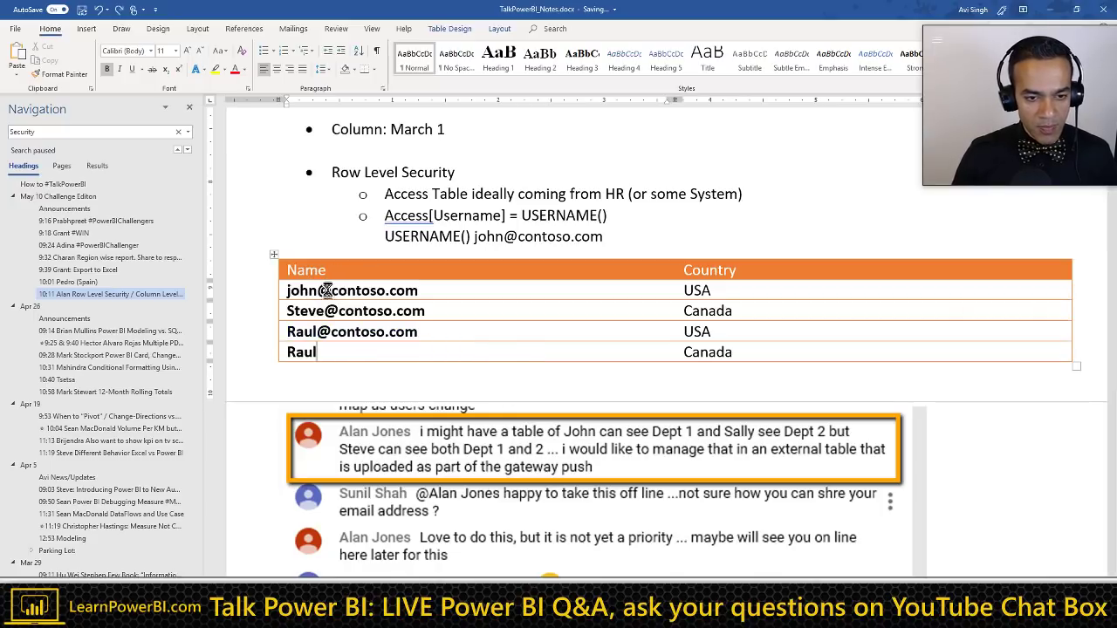
type("@contoso.com")
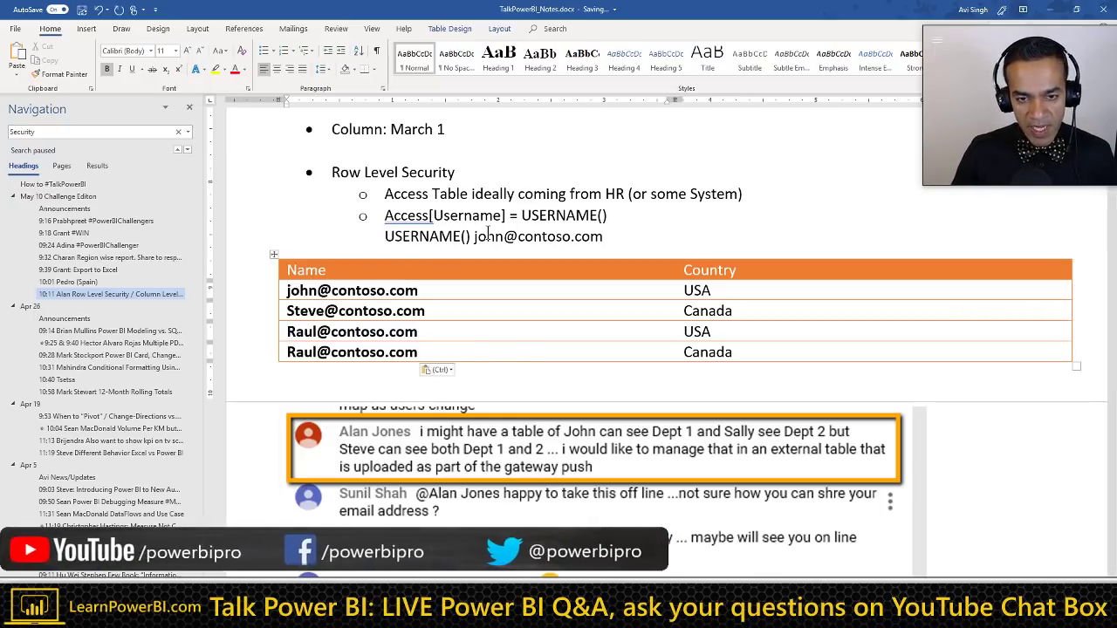
Step: Highlight the access rule line and temporarily outline the first e-mail row
left_click(517, 236)
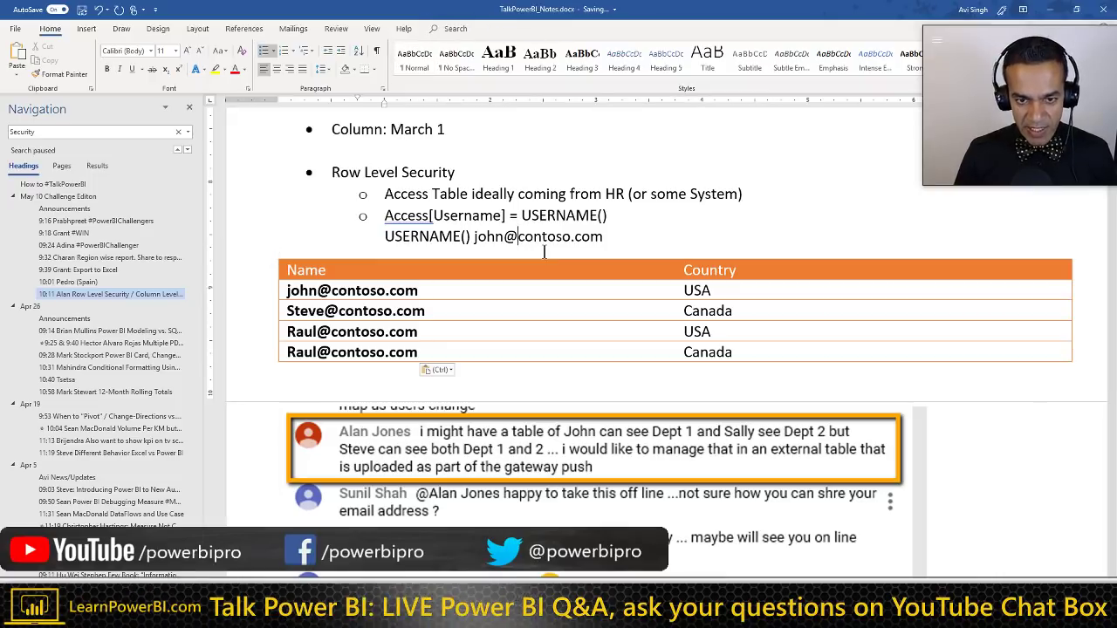
triple_click(519, 218)
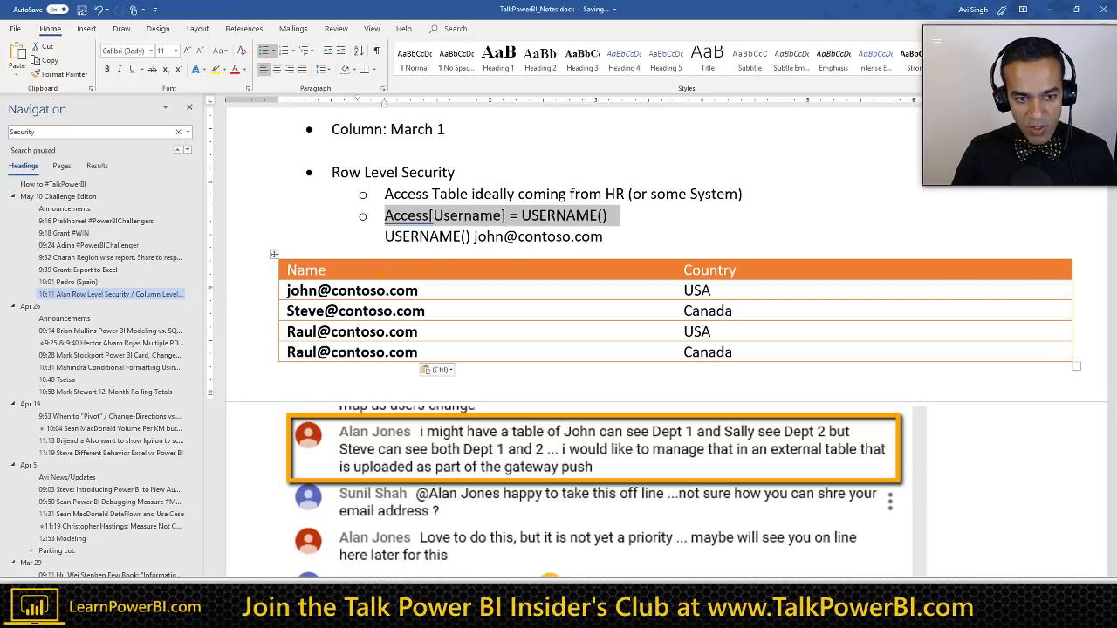
mouse_move(271, 279)
left_mouse_down()
mouse_move(349, 302)
mouse_move(771, 305)
left_mouse_up()
key("Escape")
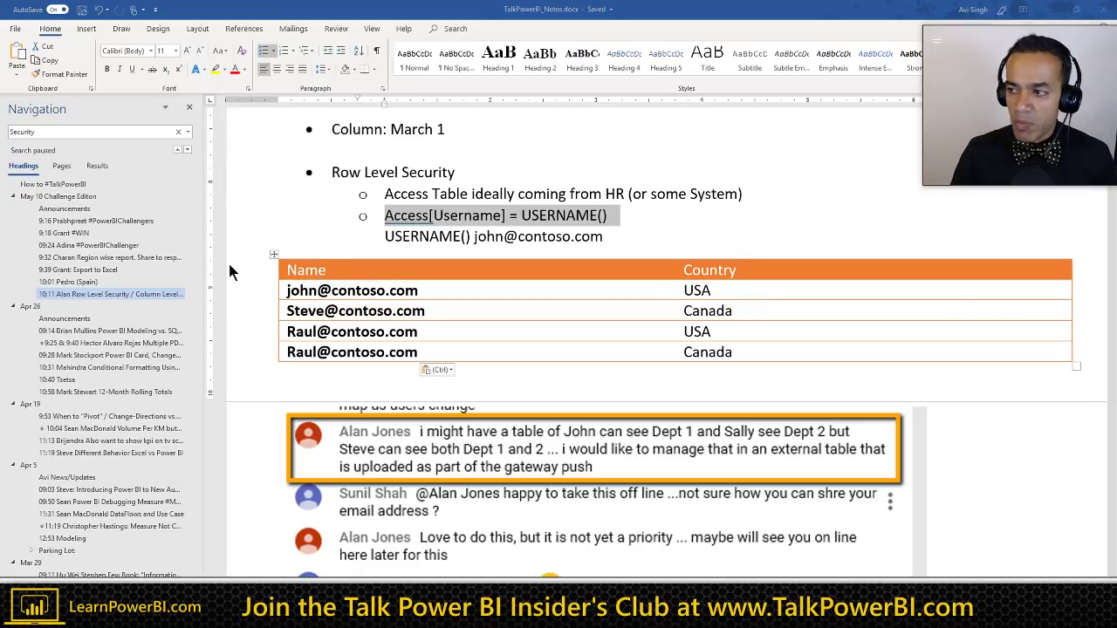
left_click(230, 272)
Step: Show the annotated model screenshot and temporarily mark an arrow from Access to Territories
key("alt+Tab")
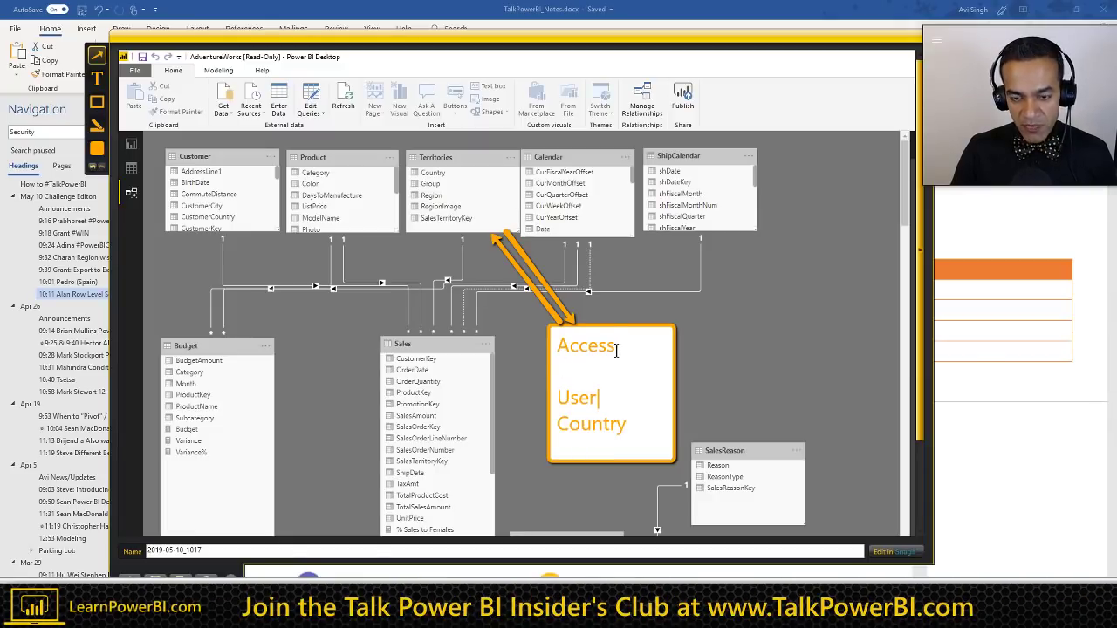
key("alt+Tab")
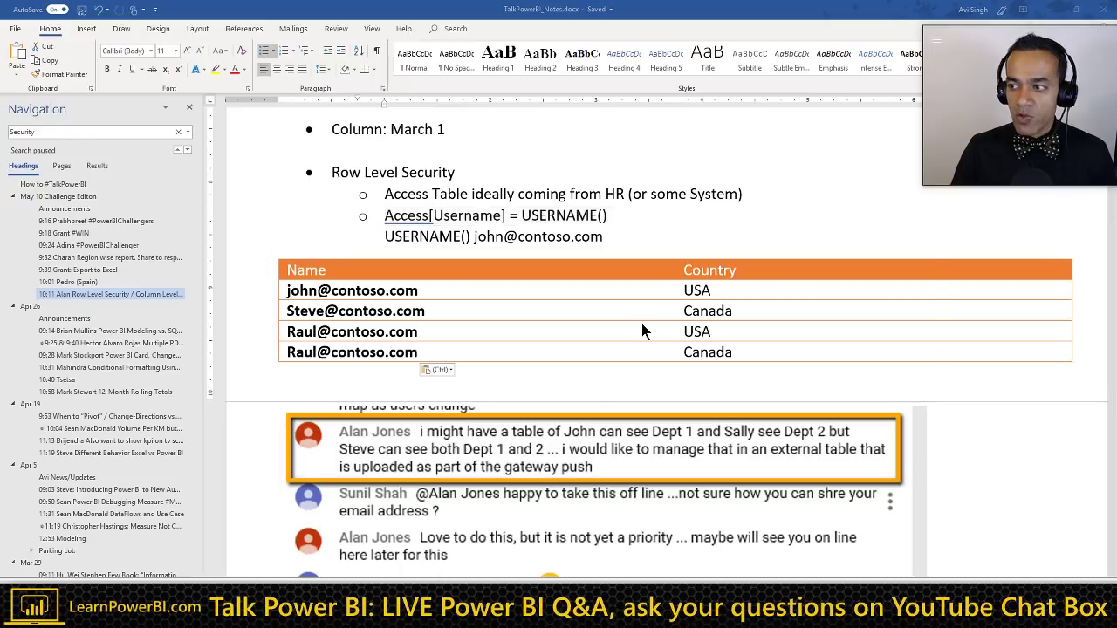
key("alt+Tab")
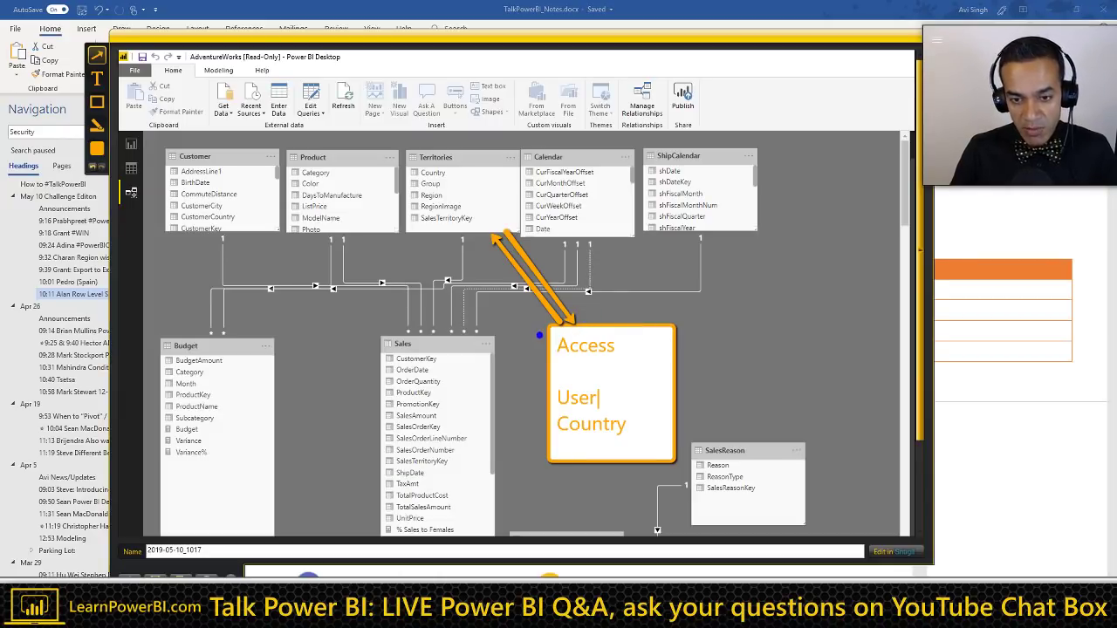
mouse_move(517, 332)
left_mouse_down()
mouse_move(481, 228)
mouse_move(469, 218)
mouse_move(462, 235)
left_mouse_up()
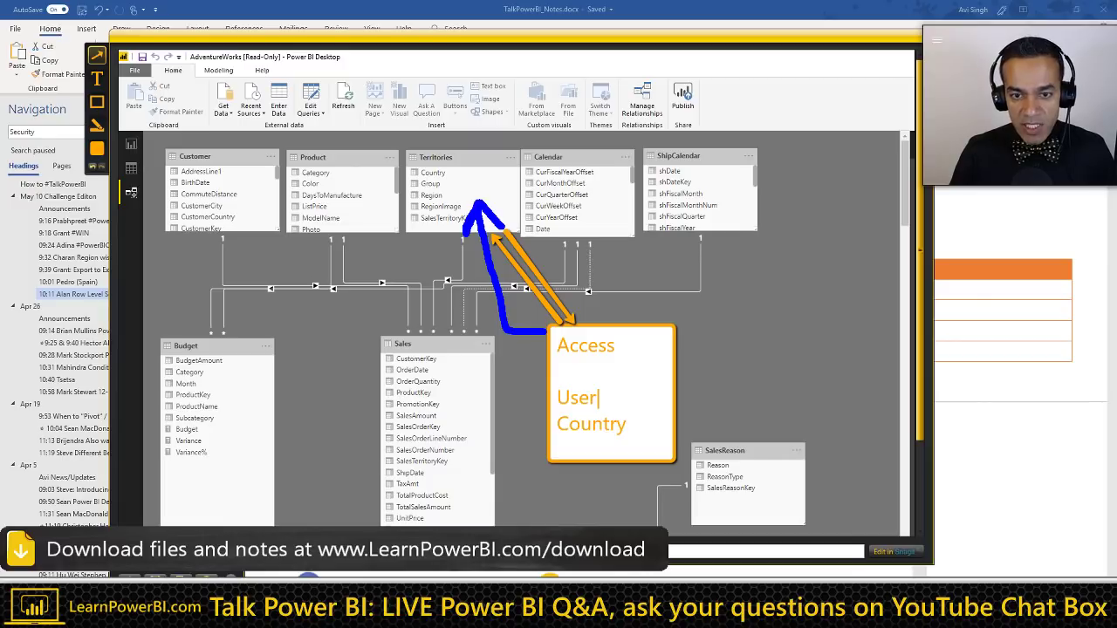
key("ctrl+z")
Step: Temporarily outline the two Word table rows sharing the same user
left_click(975, 262)
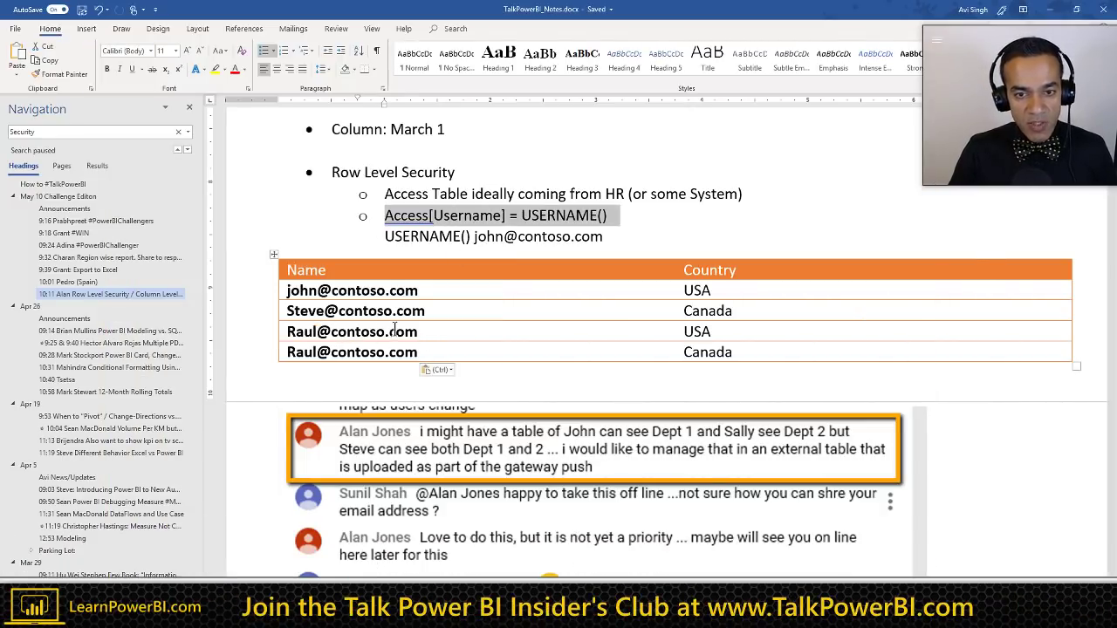
mouse_move(263, 317)
left_mouse_down()
mouse_move(556, 369)
mouse_move(768, 375)
left_mouse_up()
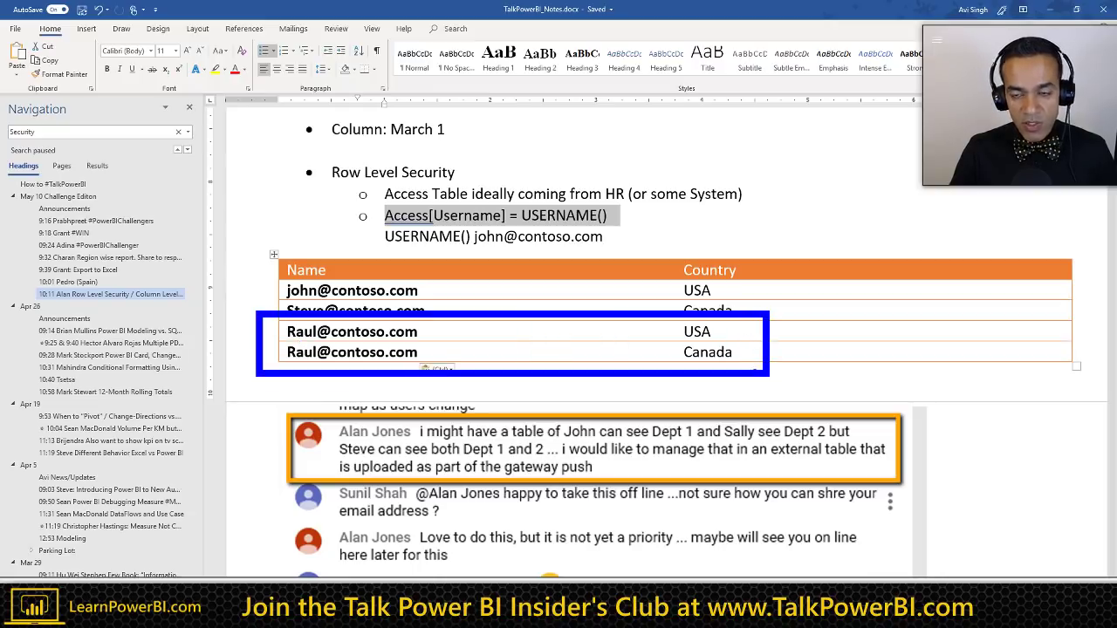
key("Escape")
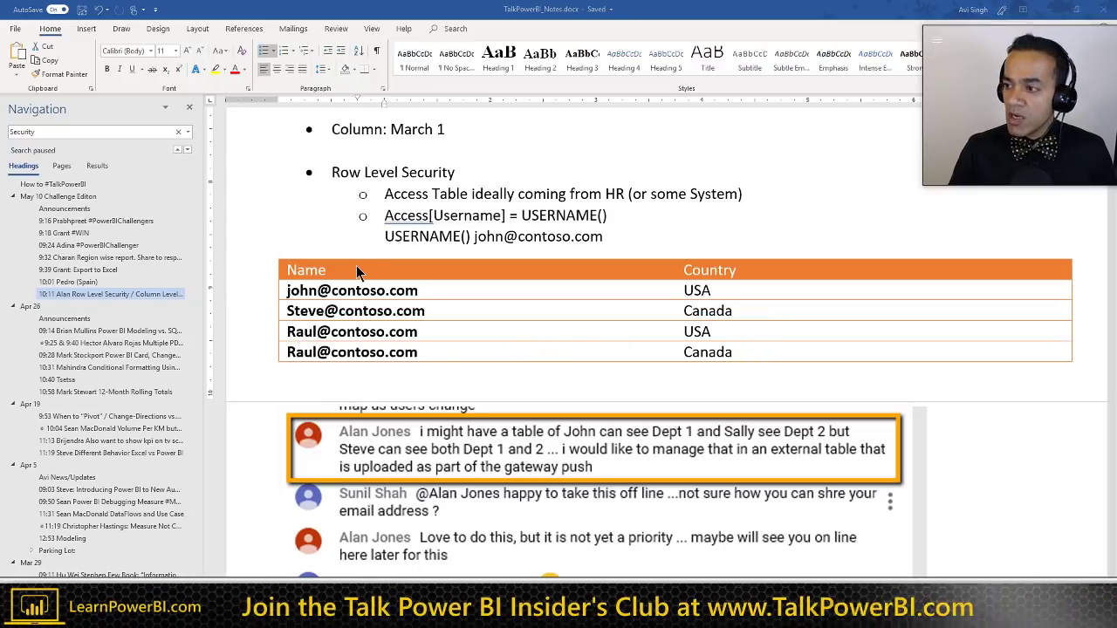
key("alt+Tab")
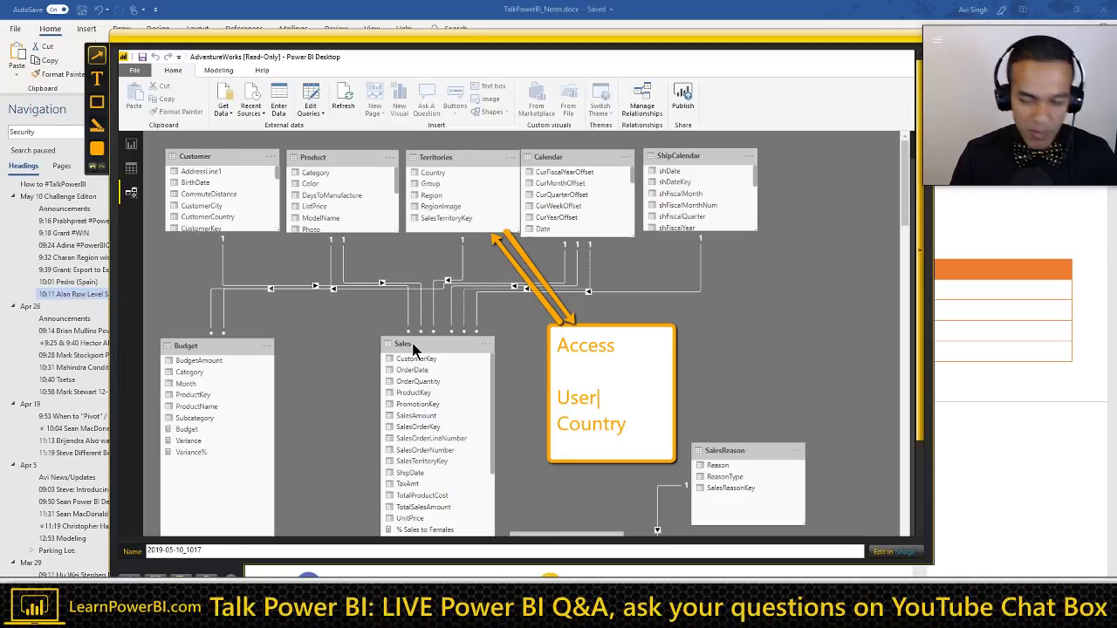
Step: Add a smaller-font 'Bi-Directonal Relationship' label to the right of the relationship lines
left_click(97, 78)
left_click_drag(733, 255, 846, 333)
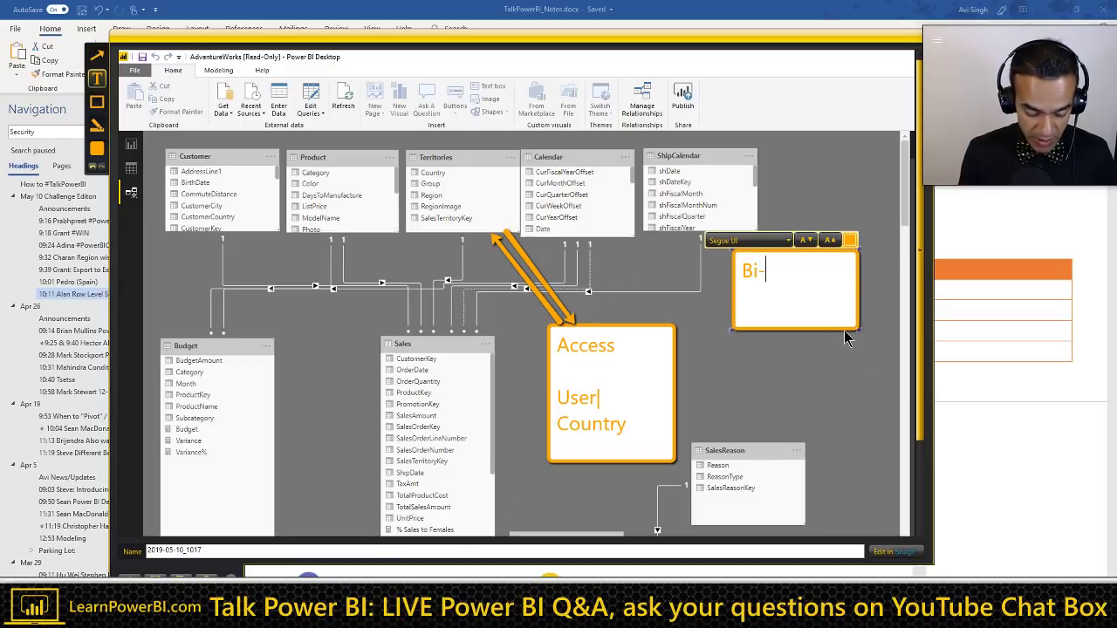
type("Bi-Directonal Relation")
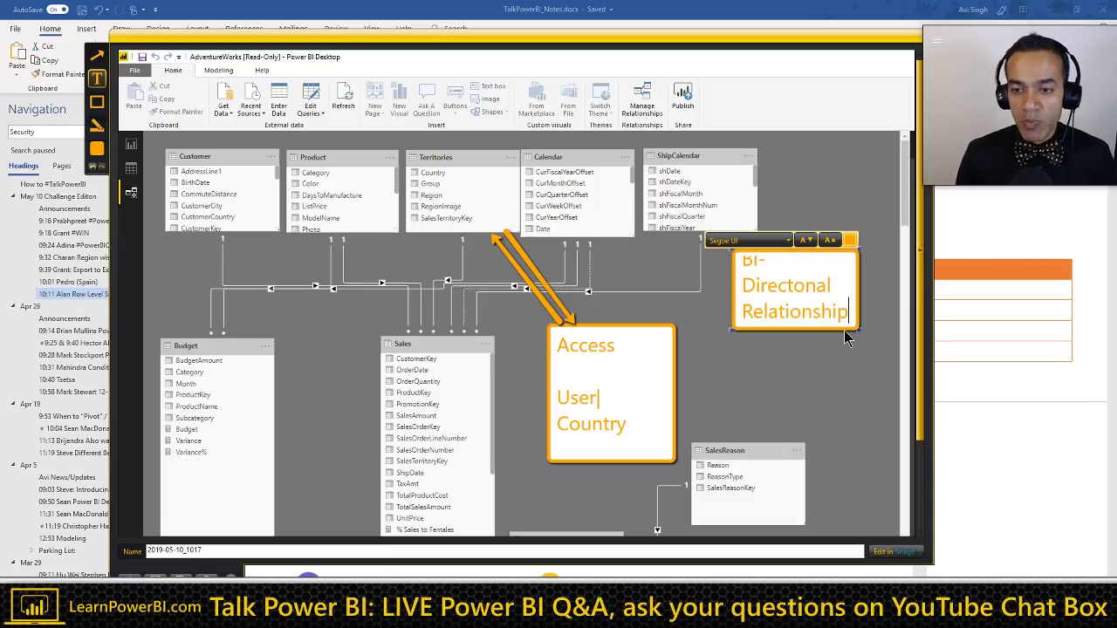
type("ship")
key("ctrl+a")
left_click(804, 240)
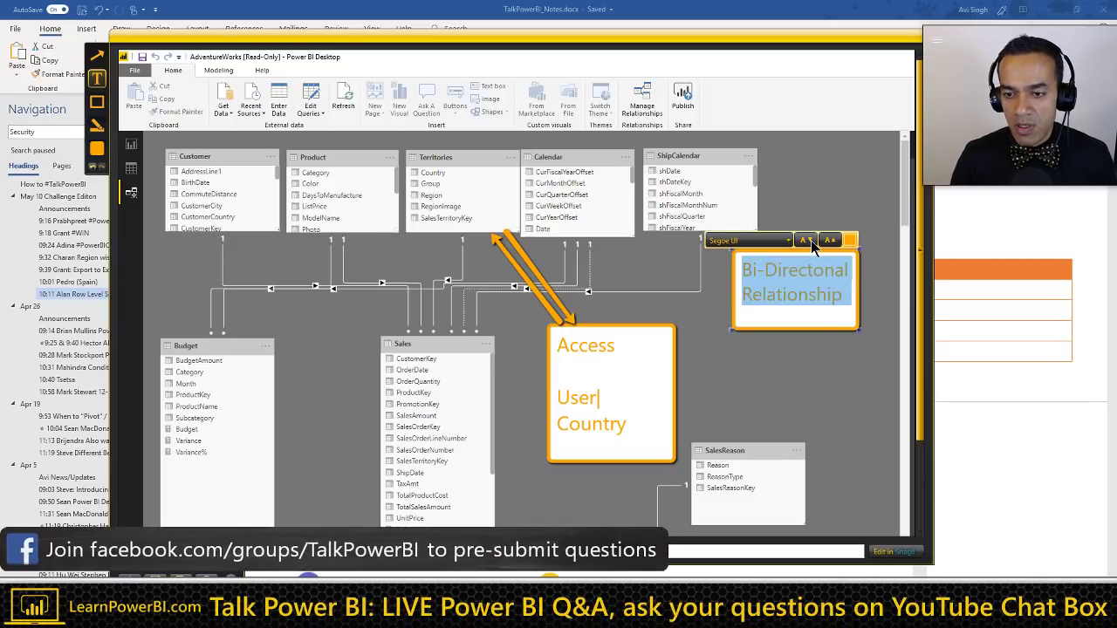
left_click(609, 274)
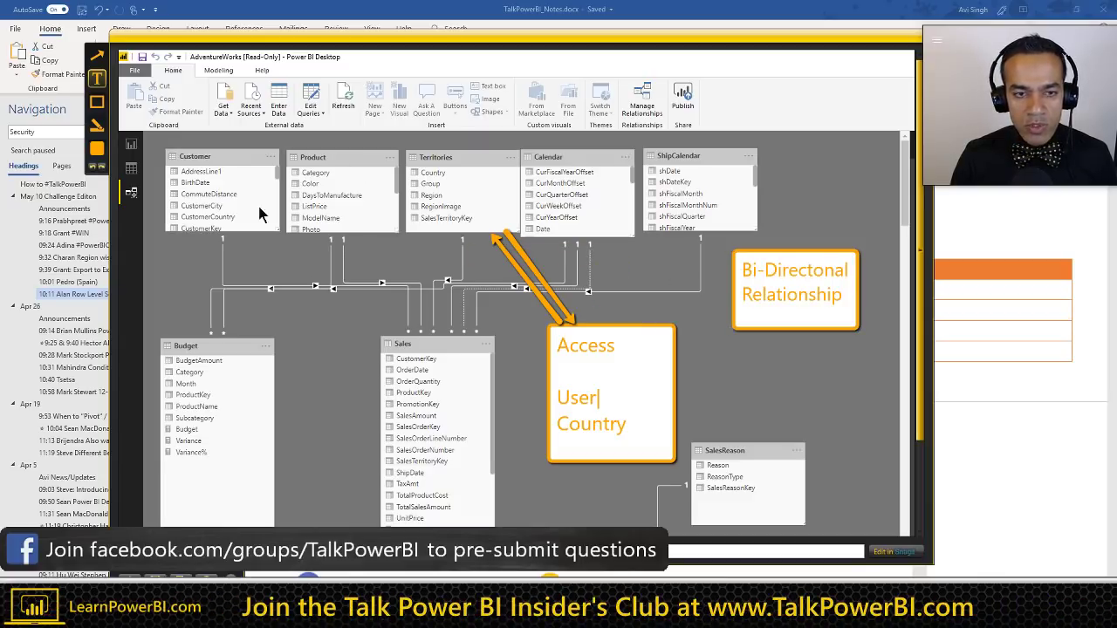
Step: Shrink the chat screenshot in the Word notes
key("Escape")
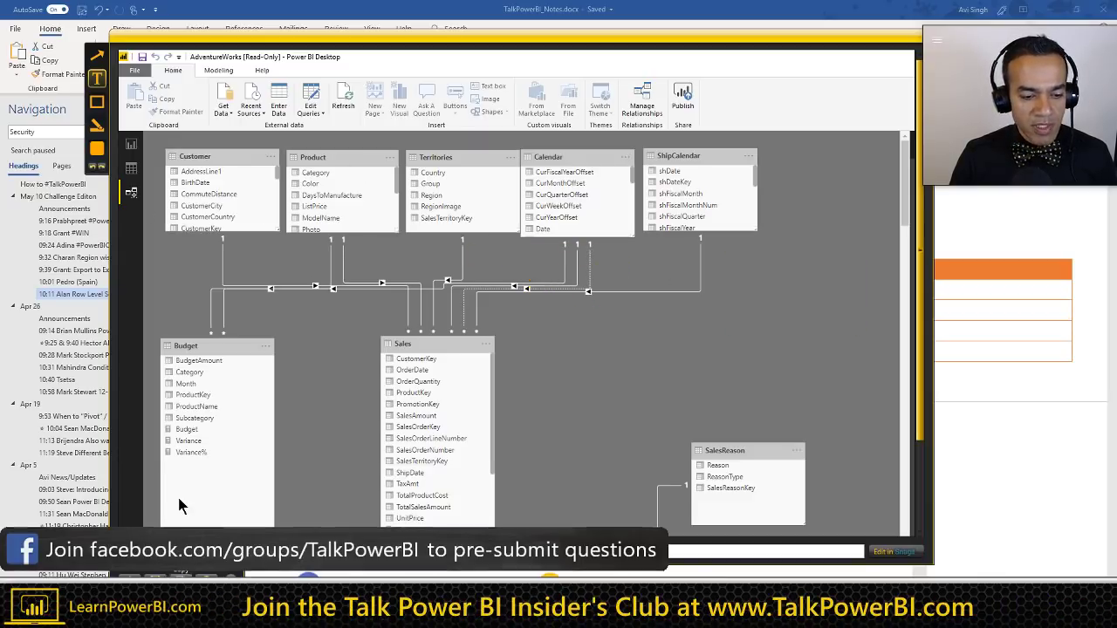
key("alt+Tab")
scroll(456, 363, "down", 1)
scroll(455, 363, "down", 5)
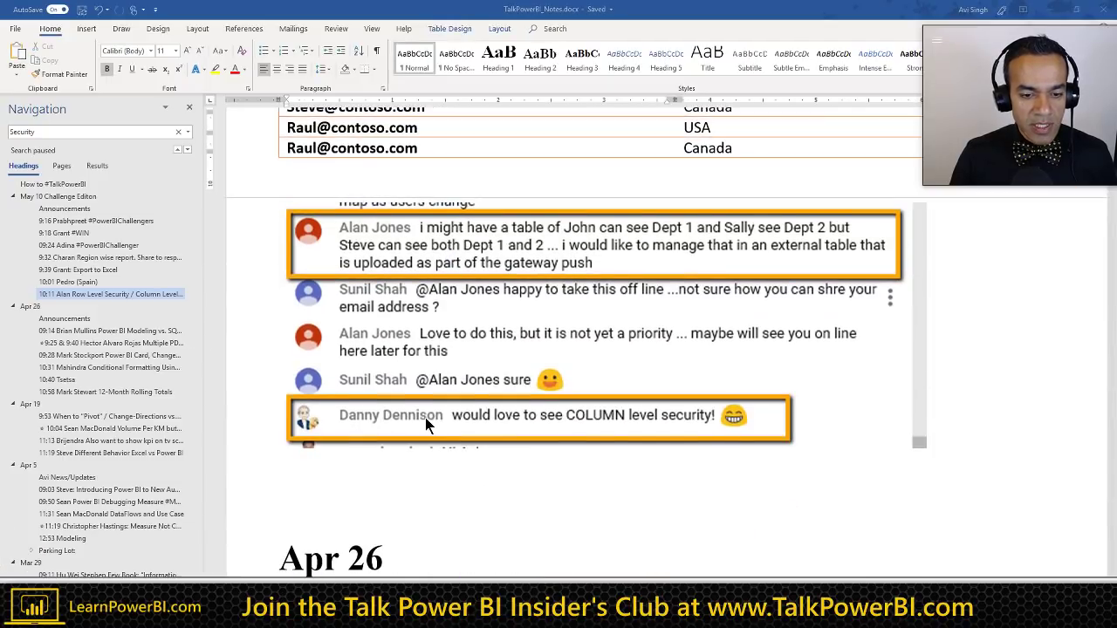
left_click_drag(895, 377, 716, 312)
Step: Paste the annotated model screenshot below the chat image and shrink it to fit
left_click(354, 341)
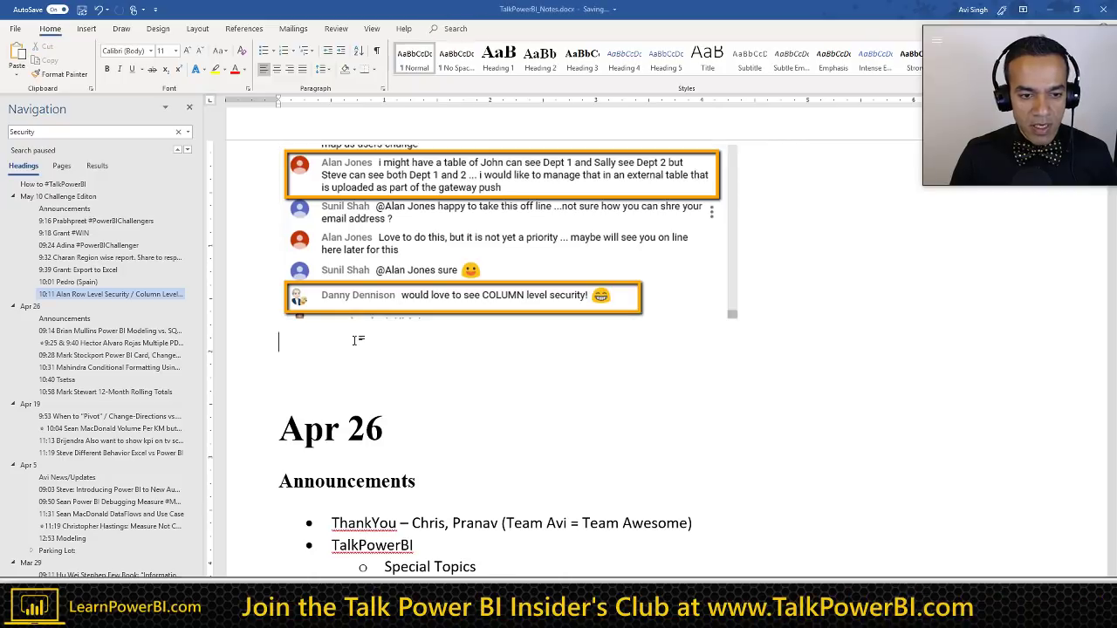
key("ctrl+v")
left_click(1037, 564)
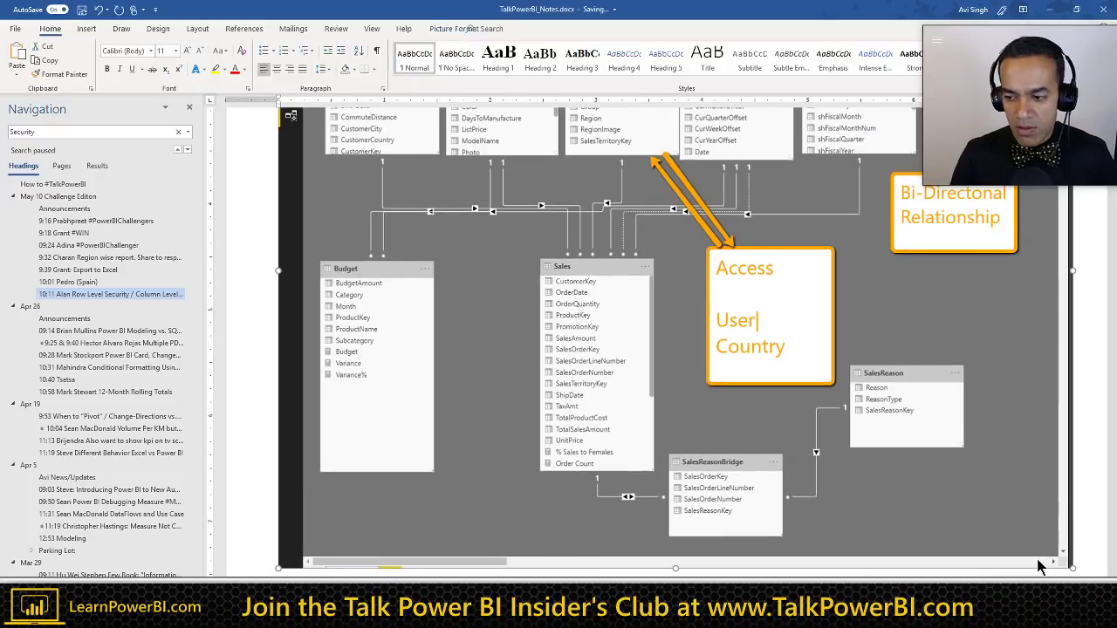
left_click_drag(1068, 568, 923, 455)
scroll(742, 357, "down", 2)
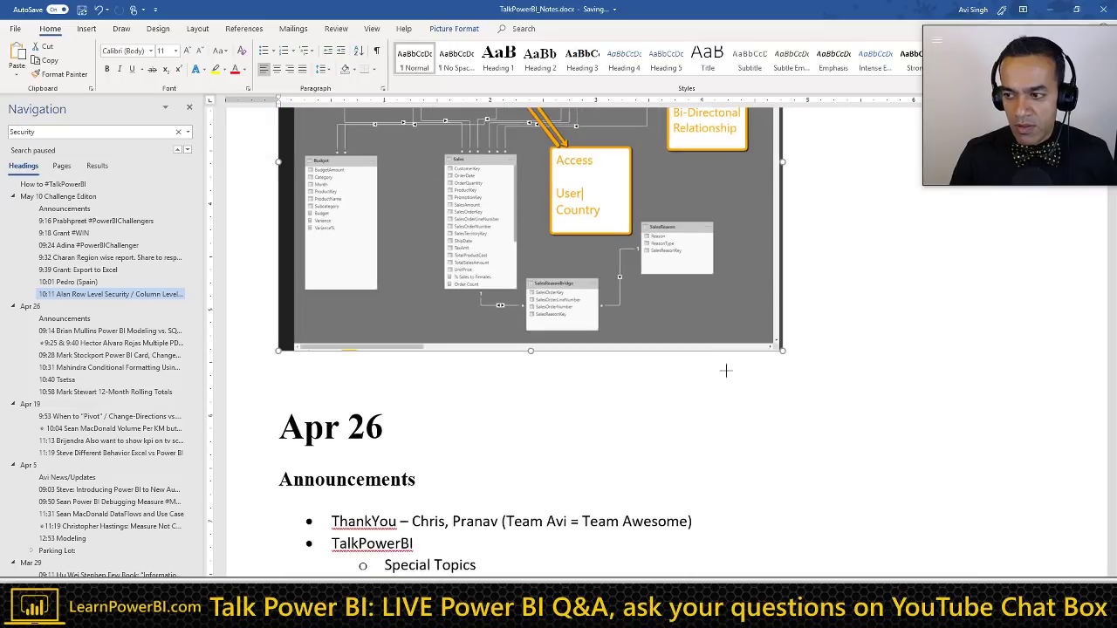
scroll(726, 369, "up", 5)
scroll(635, 333, "up", 3)
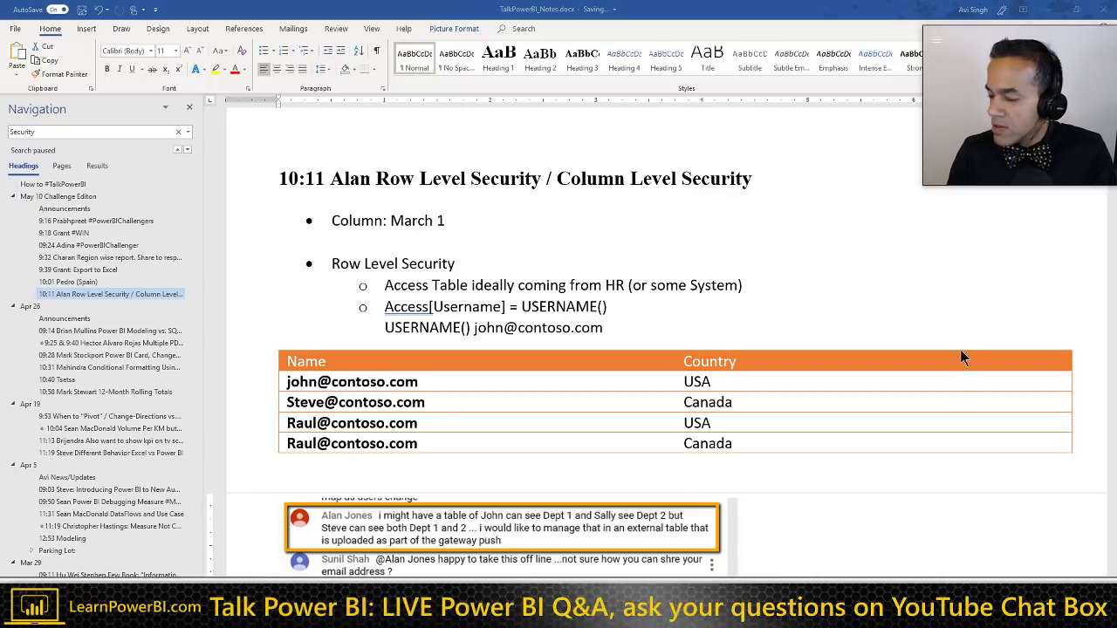
key("alt+Tab")
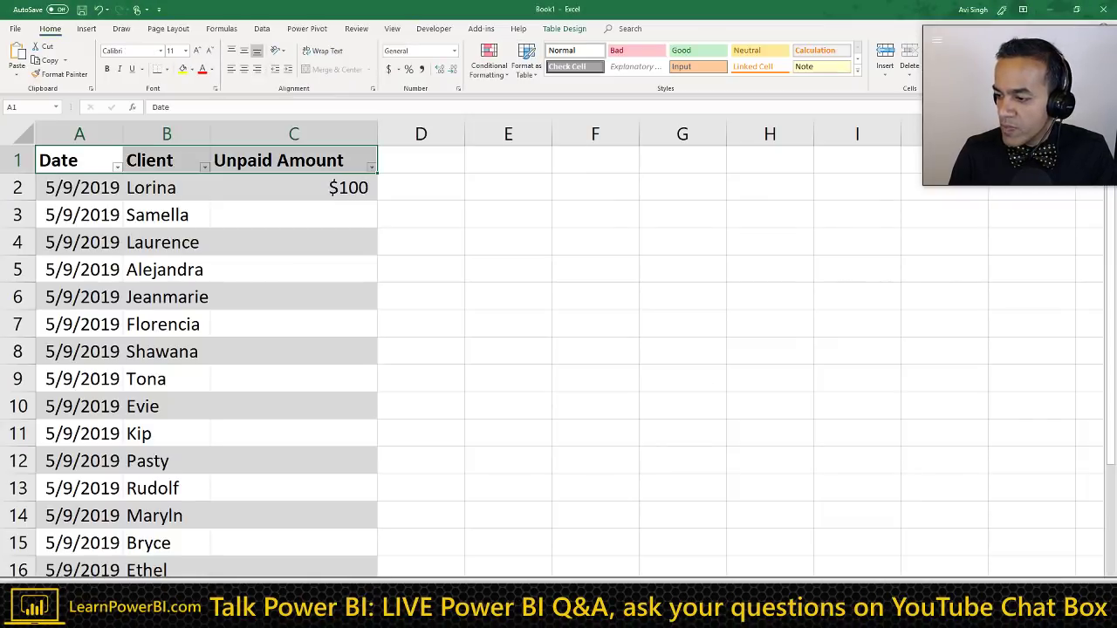
left_click(297, 197)
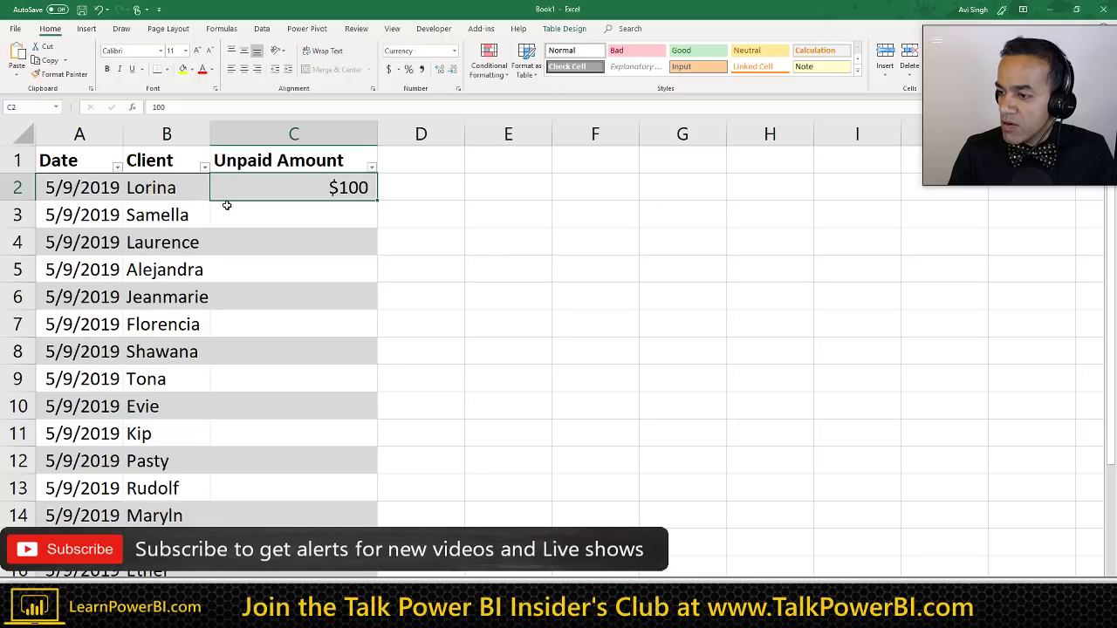
left_click(296, 162)
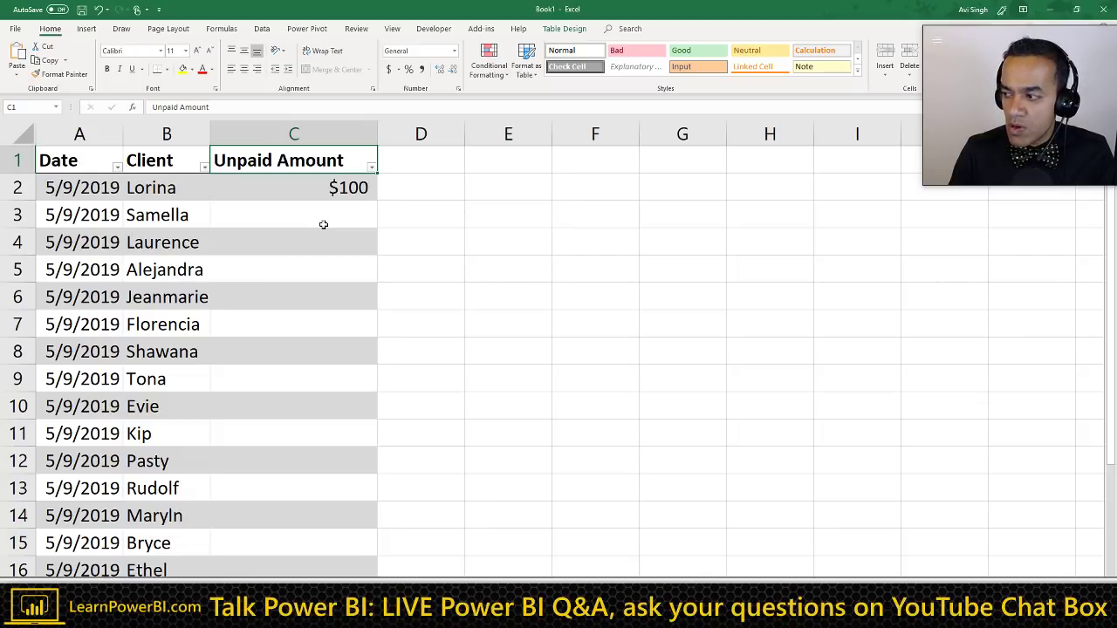
left_click(324, 185)
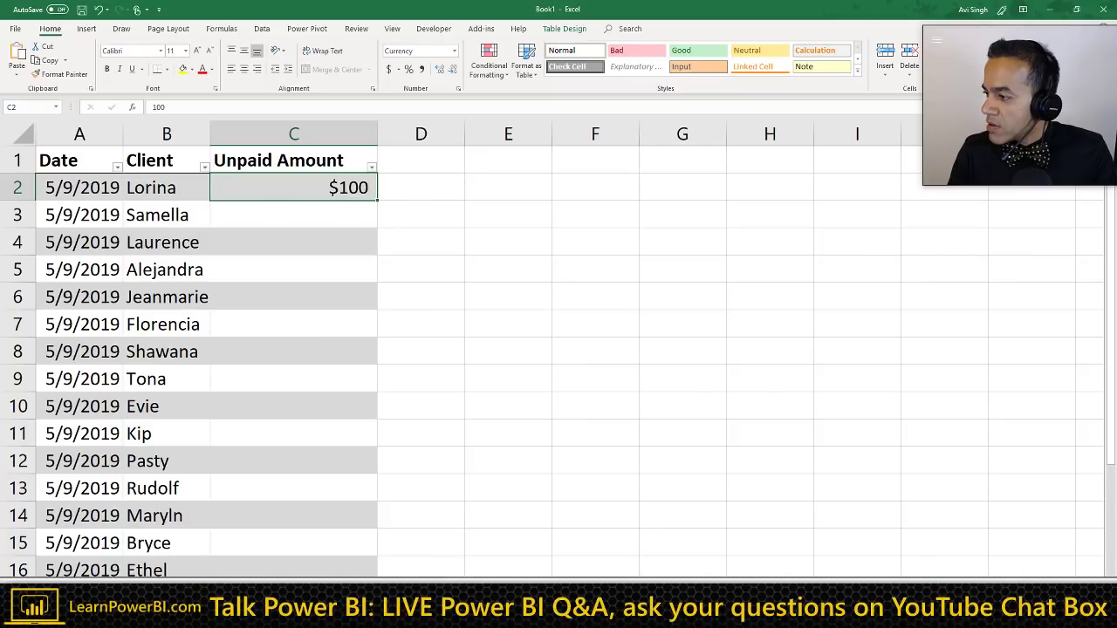
left_click(290, 167)
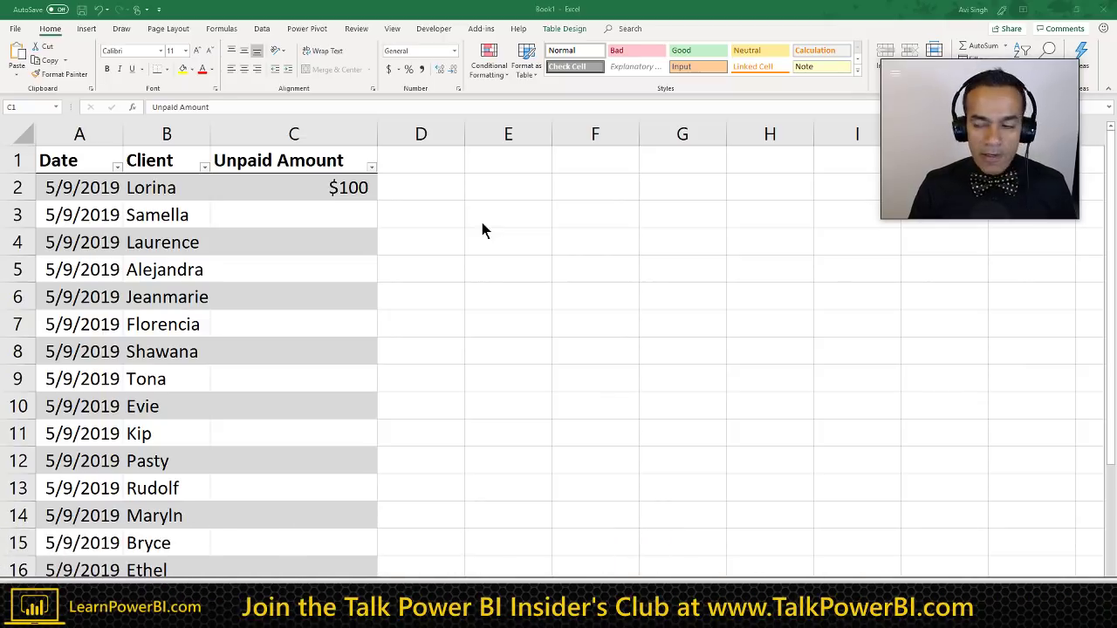
key("alt+Tab")
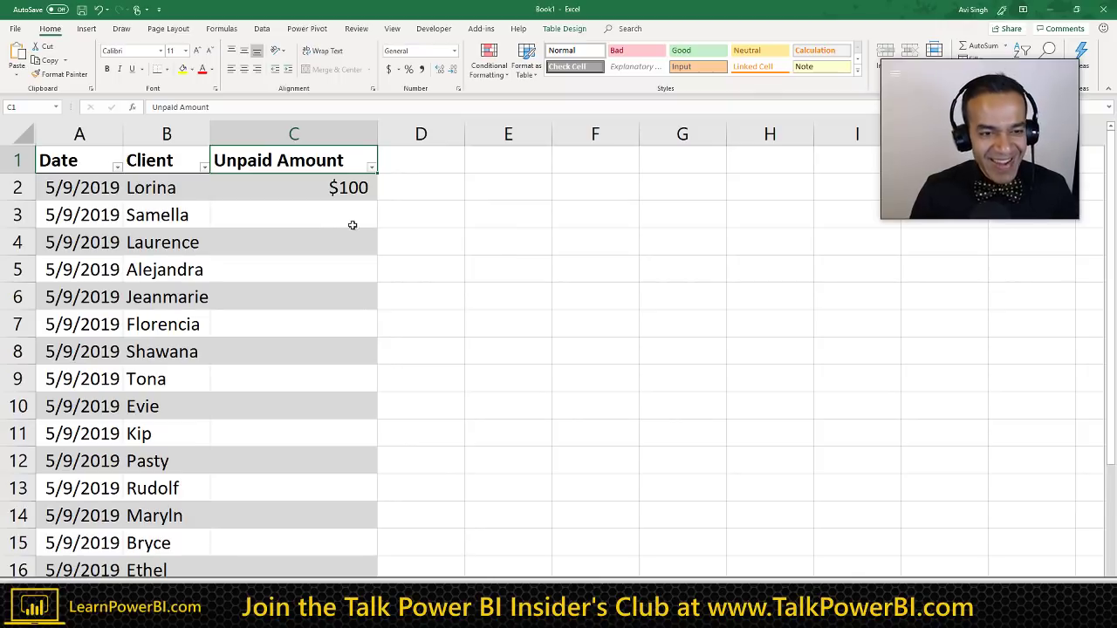
left_click(309, 189)
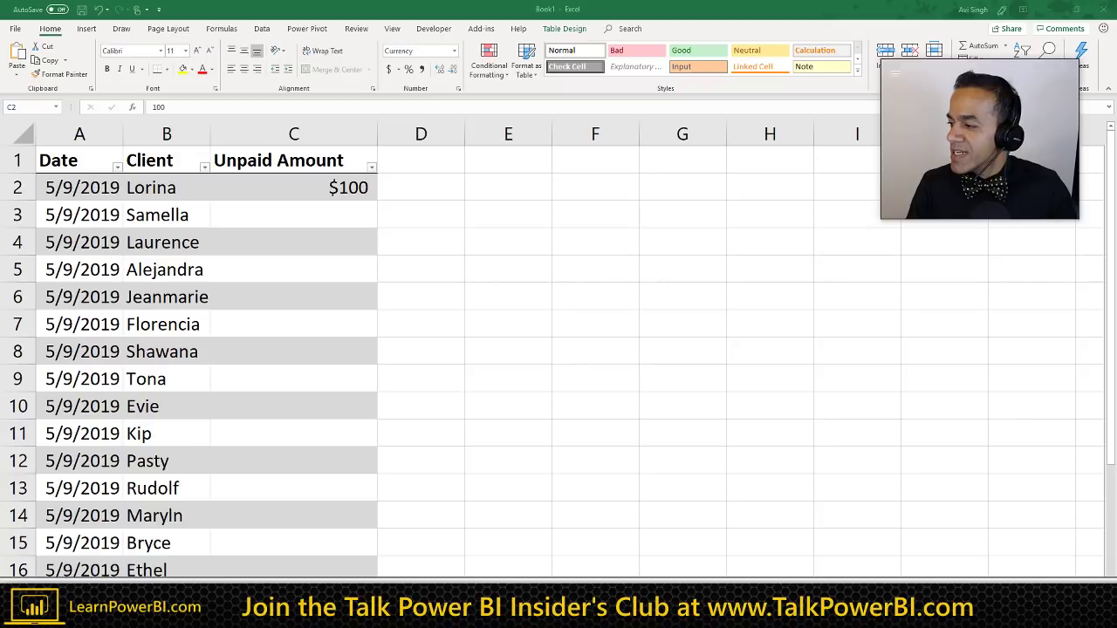
left_click(266, 194)
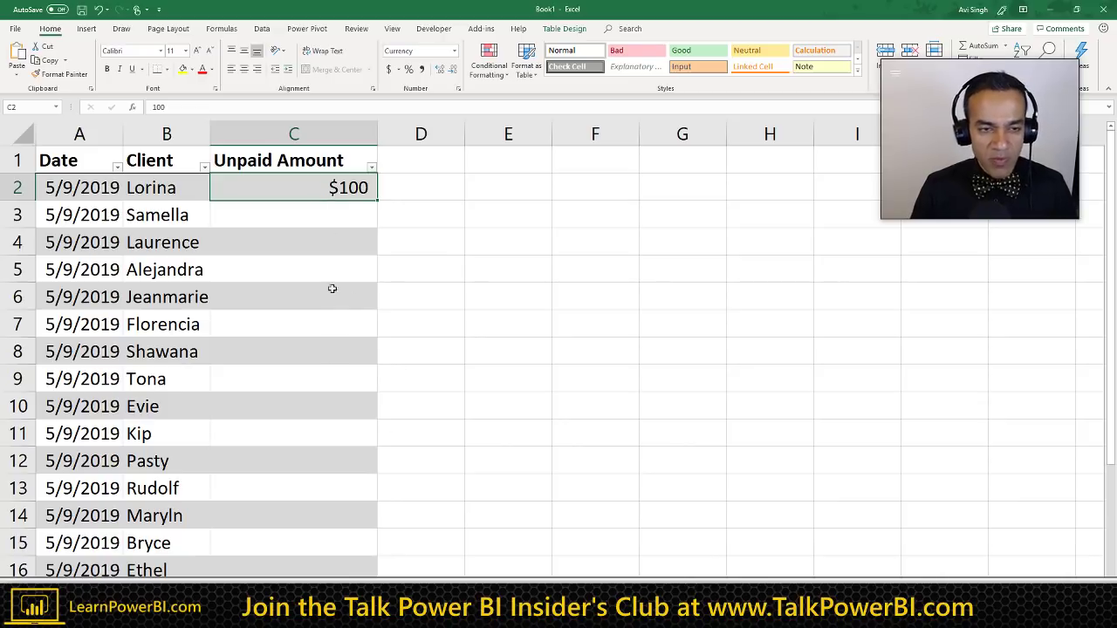
left_click(303, 166)
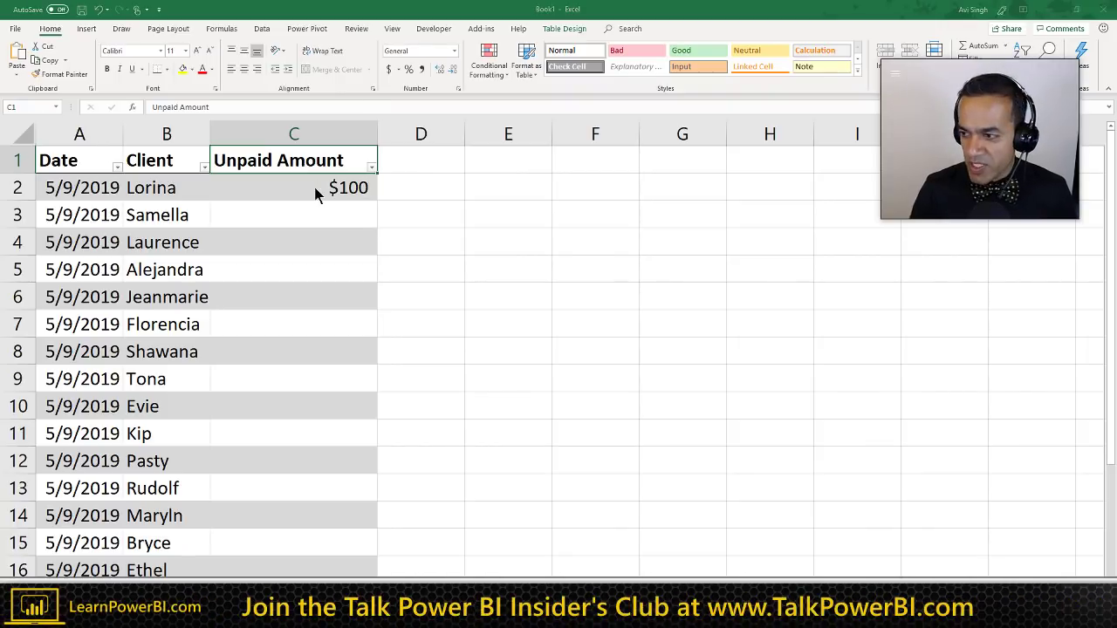
Step: Append '& 10:22' and 'Closing Balance Over Period' to the Spain heading
key("alt+Tab")
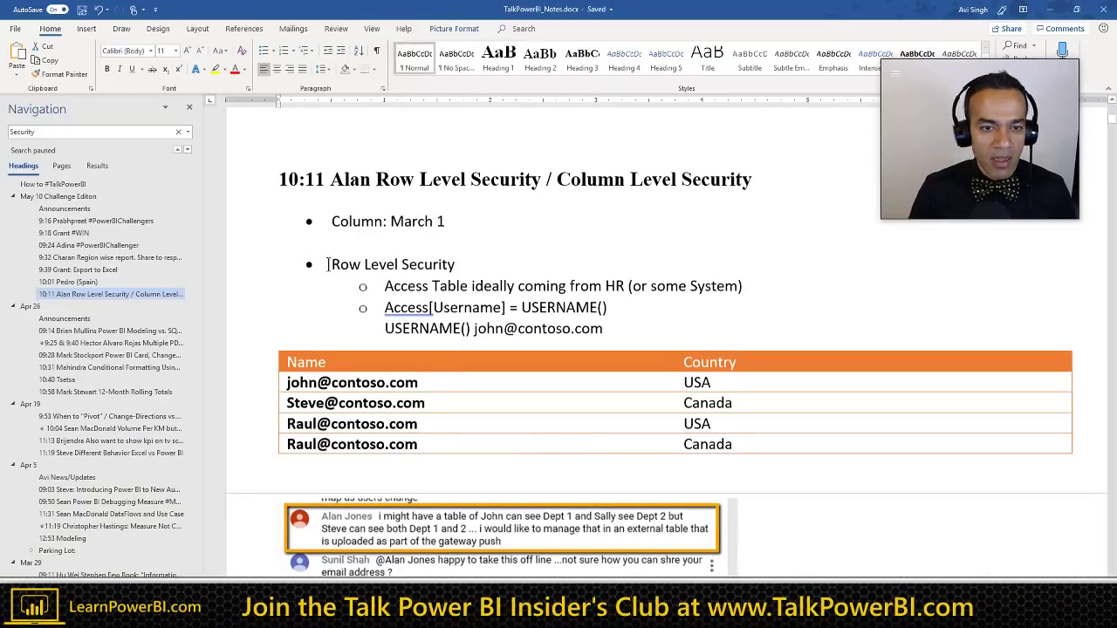
scroll(328, 264, "up", 6)
left_click(331, 261)
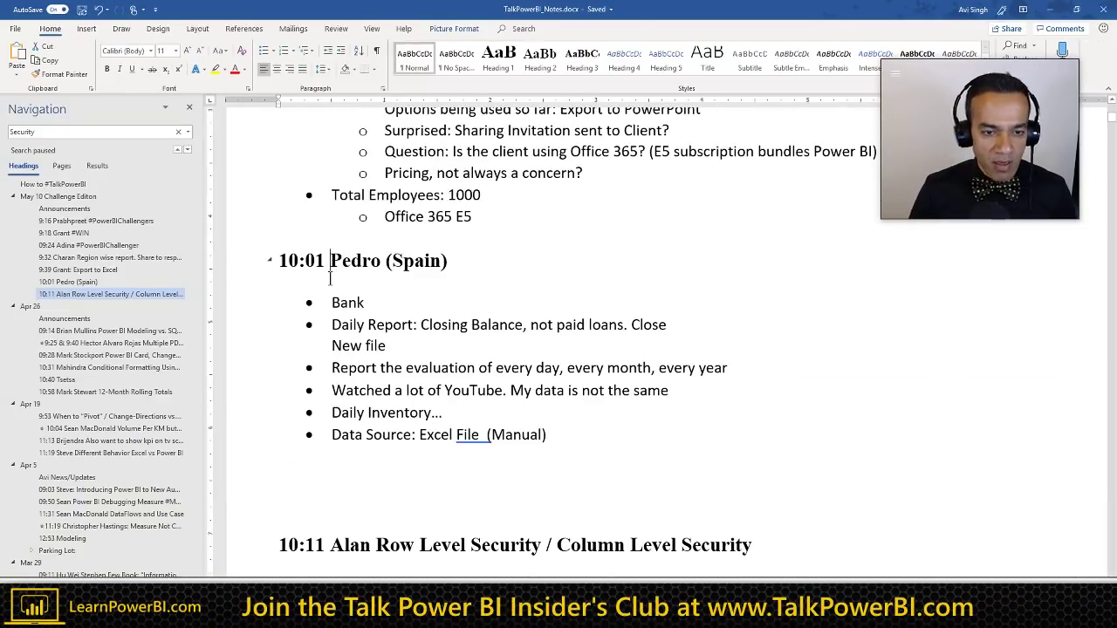
type("& ")
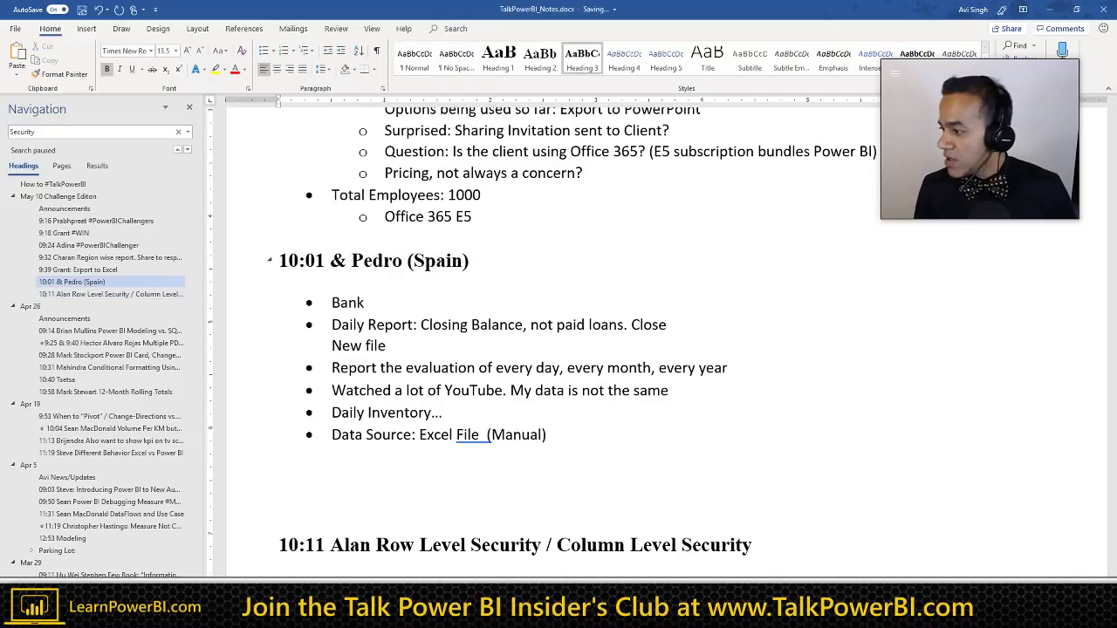
type("10:22")
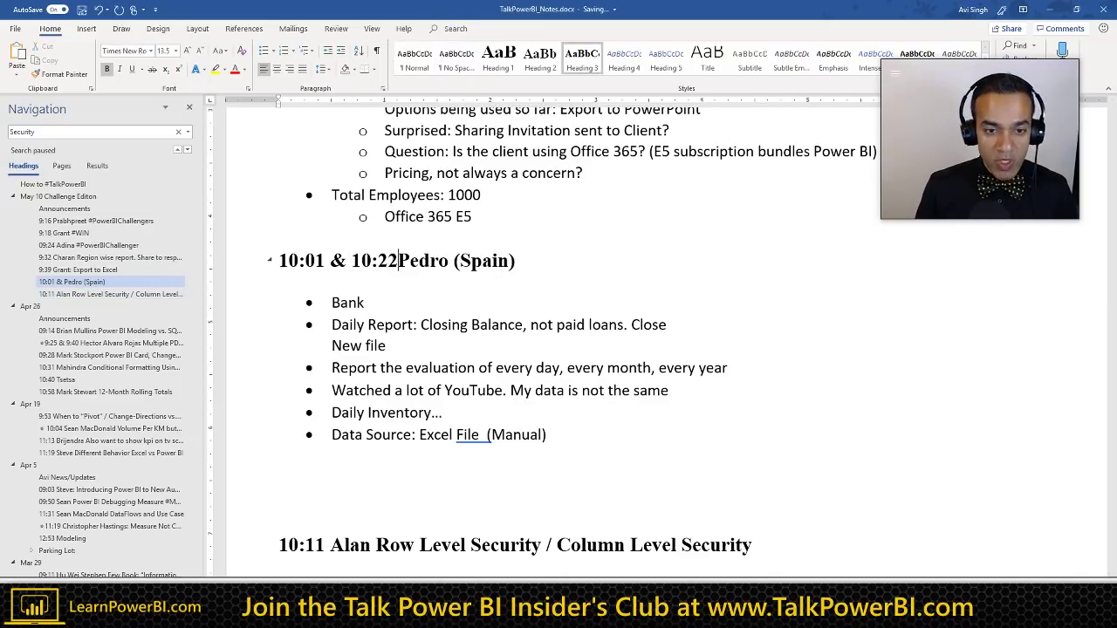
left_click(521, 260)
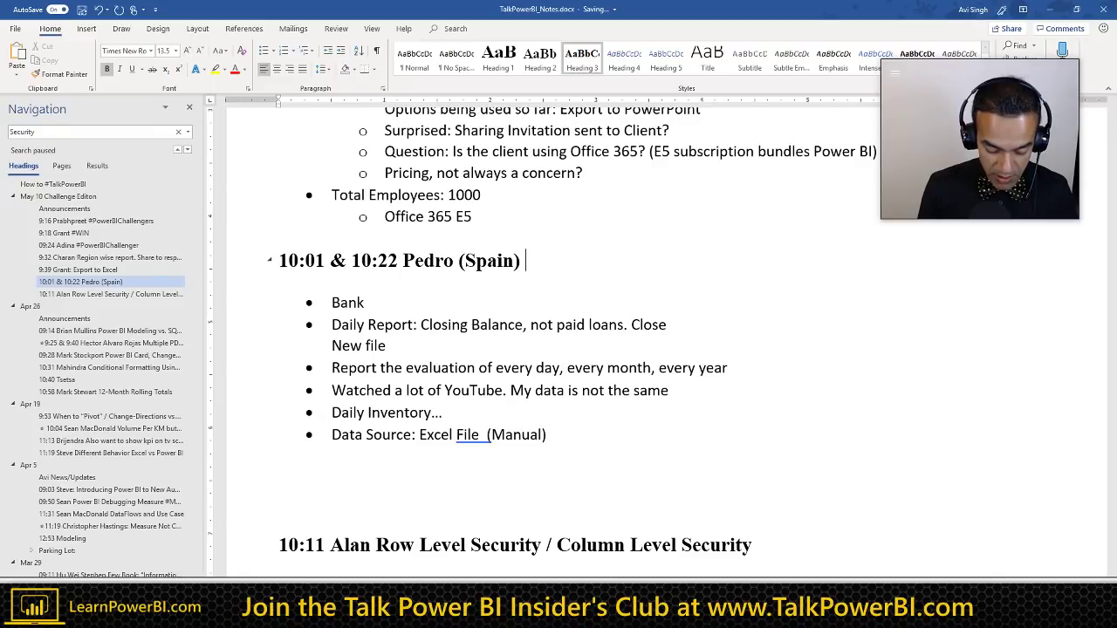
type("CLos")
key("BackSpace")
key("BackSpace")
key("BackSpace")
type("losing Balance")
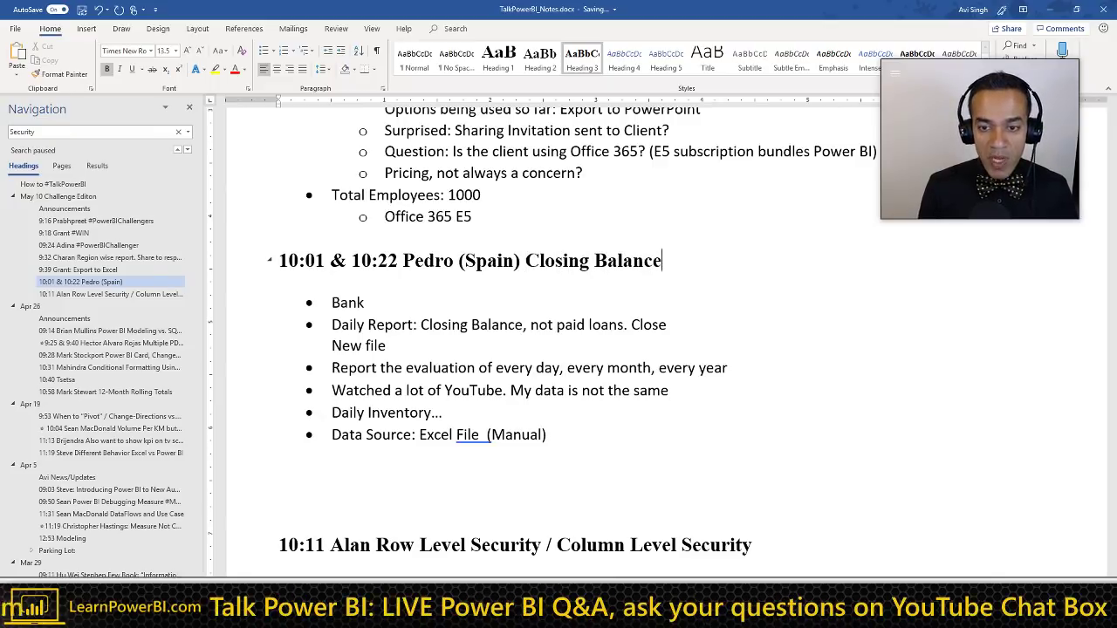
type(" Over Peri")
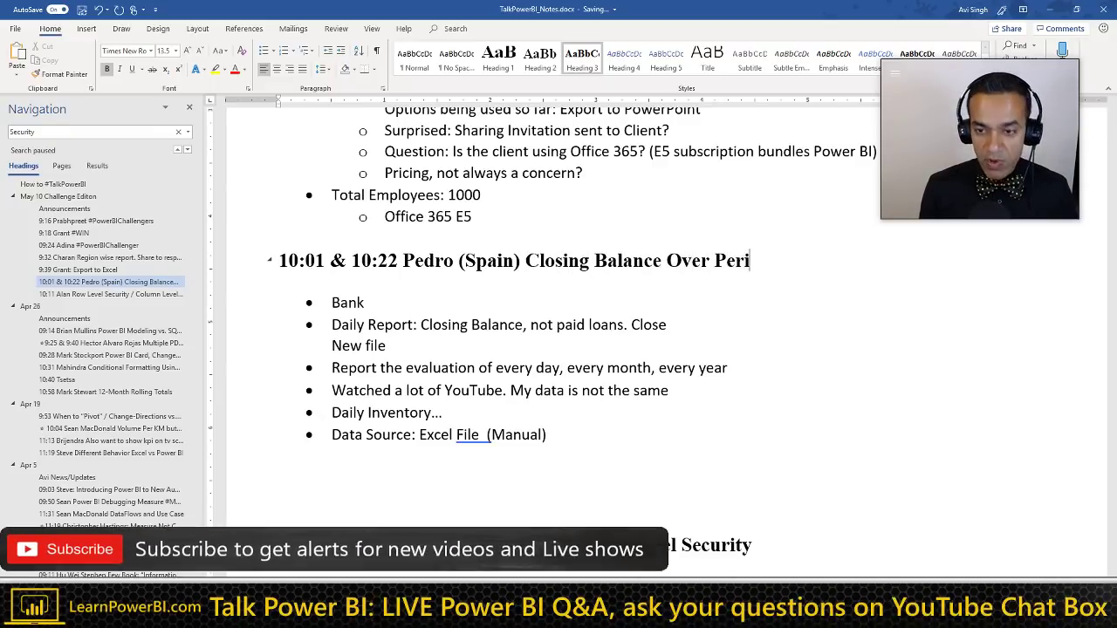
type("od")
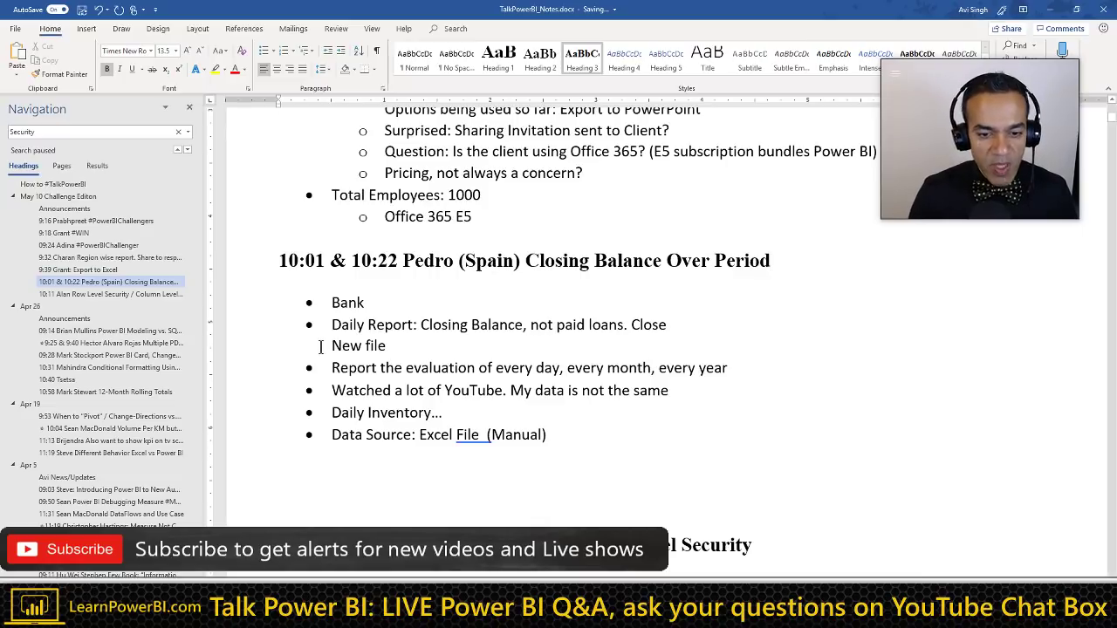
key("alt+Tab")
key("alt+Tab")
Step: Add the line 'Option 1: Pull all files together' below the Data Source list
left_click(544, 441)
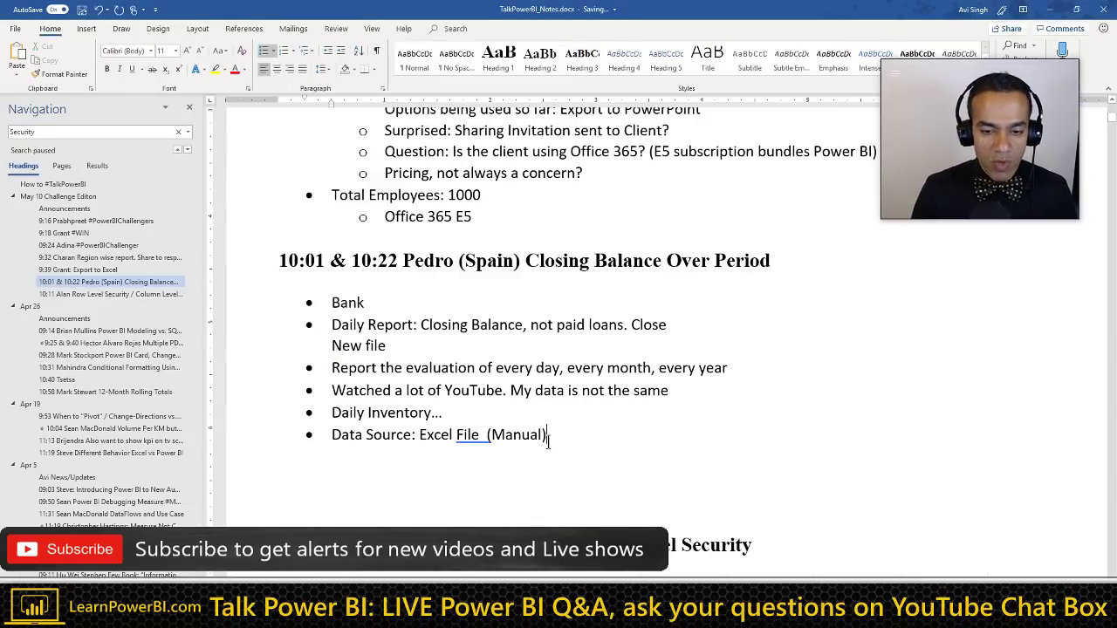
key("Return")
key("Return")
type("Option 1: ")
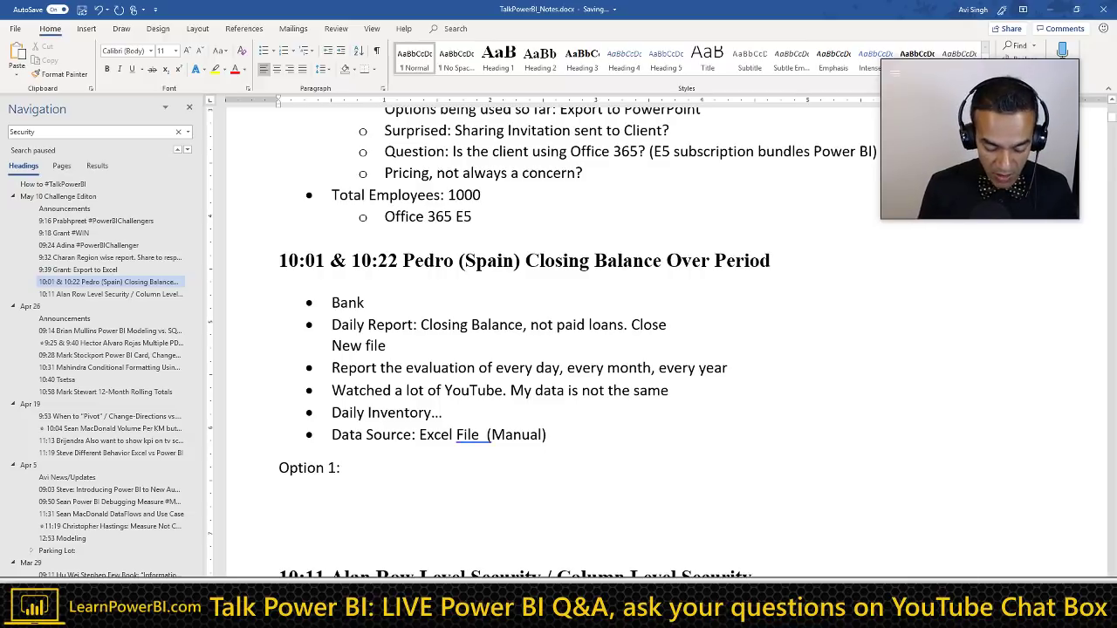
type("Pull all fi")
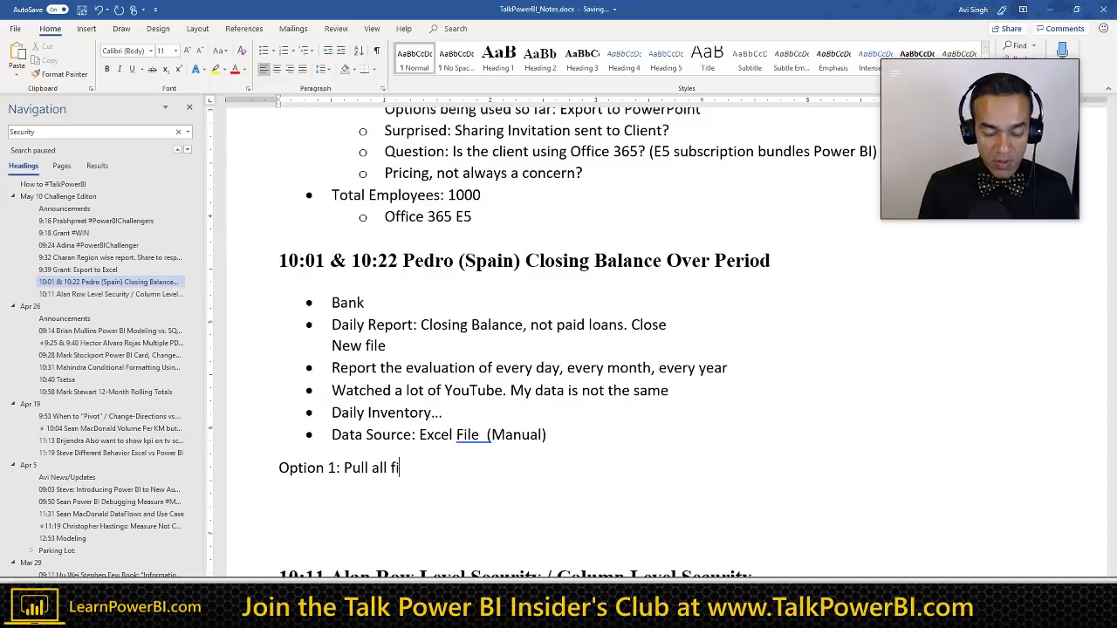
type("les together")
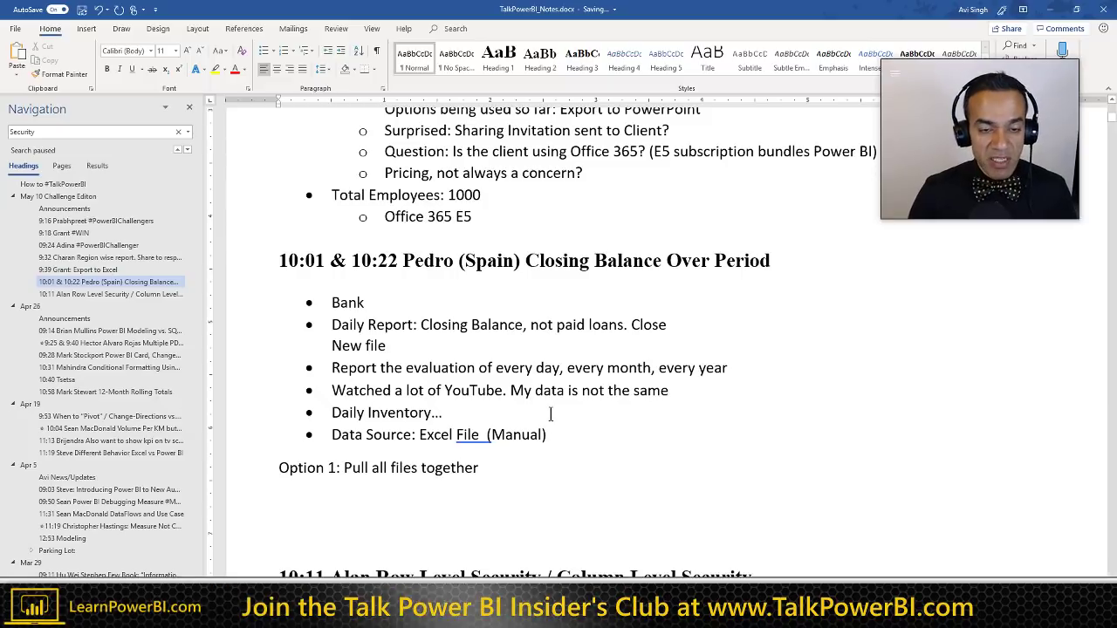
key("alt+Tab")
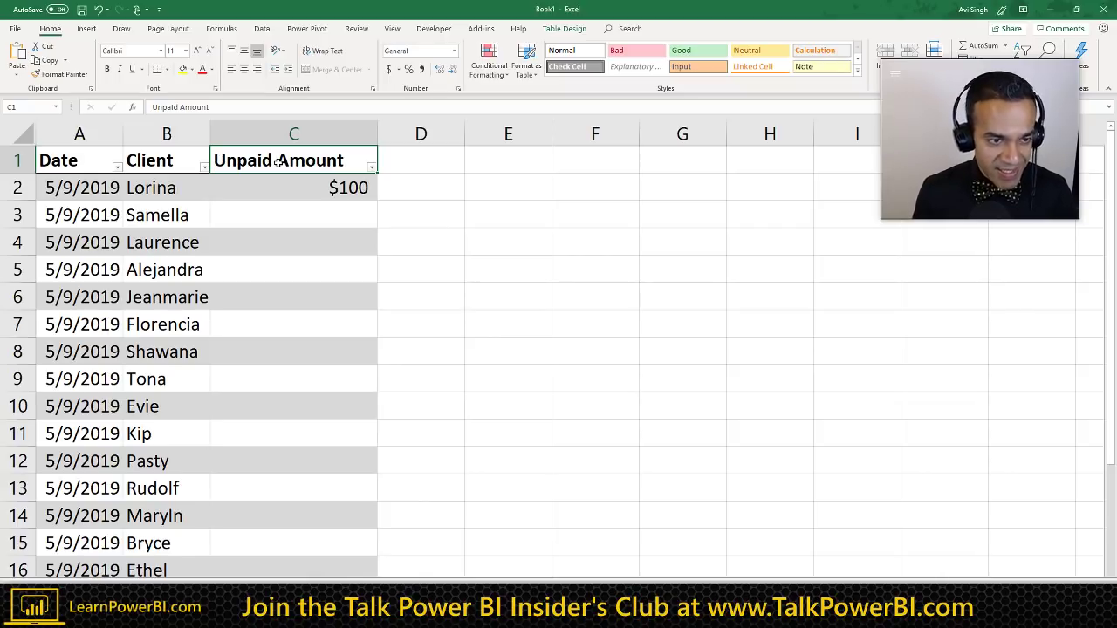
Step: Fill the Unpaid Amount column from C2 with =RANDBETWEEN(1,10)*100
key("Down")
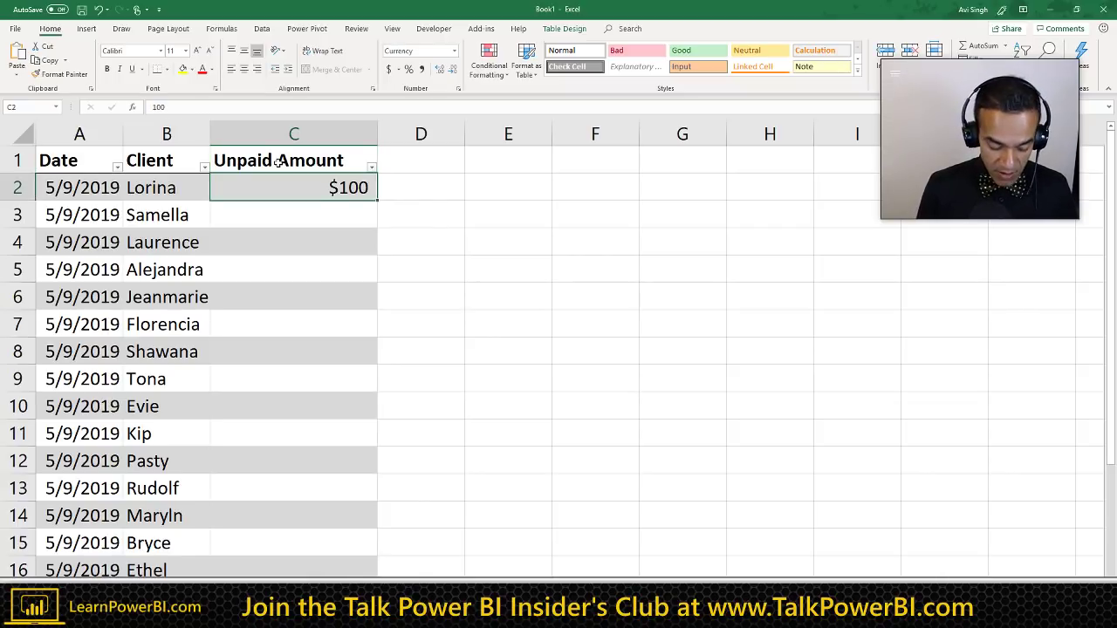
type("=RAND")
key("Down")
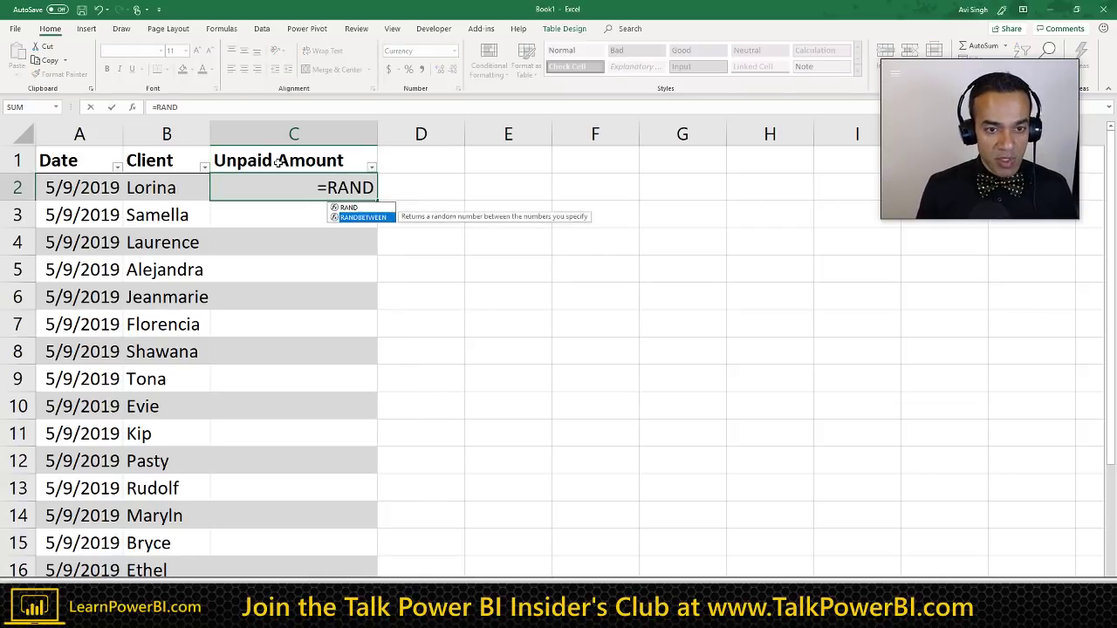
key("Tab")
type("1,")
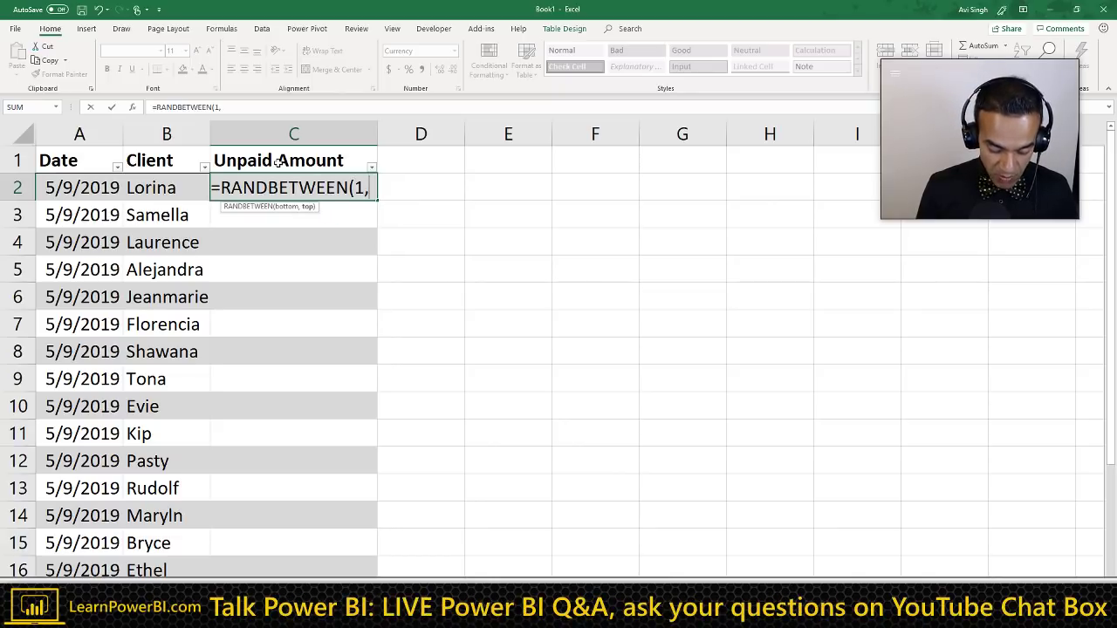
type("10)*")
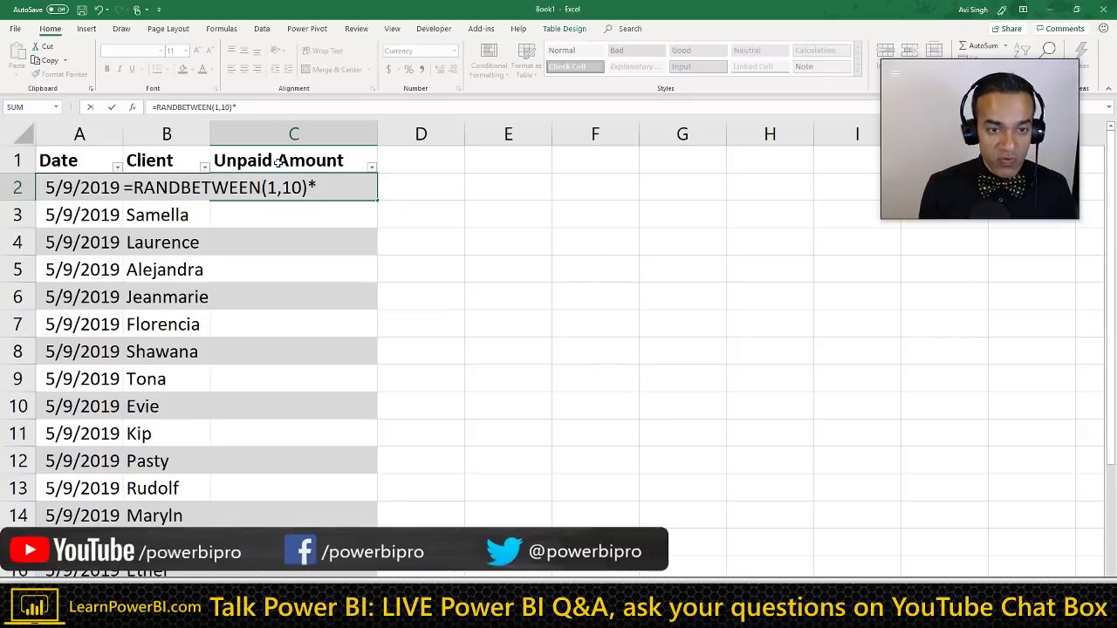
type("50")
key("Return")
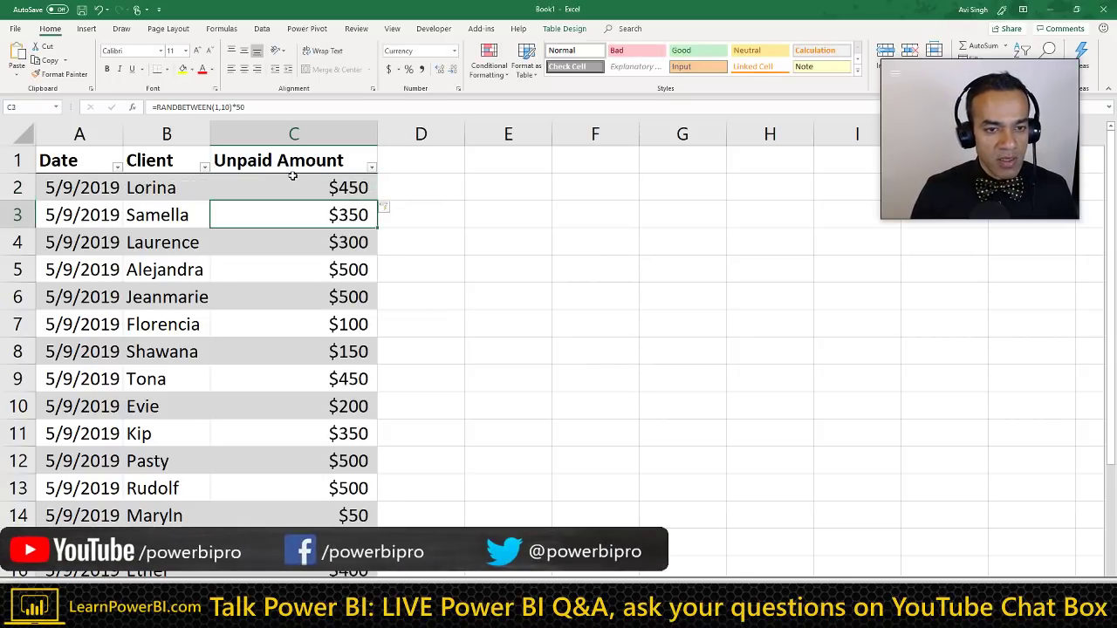
left_click(292, 179)
left_click(257, 107)
key("BackSpace")
key("BackSpace")
type("100")
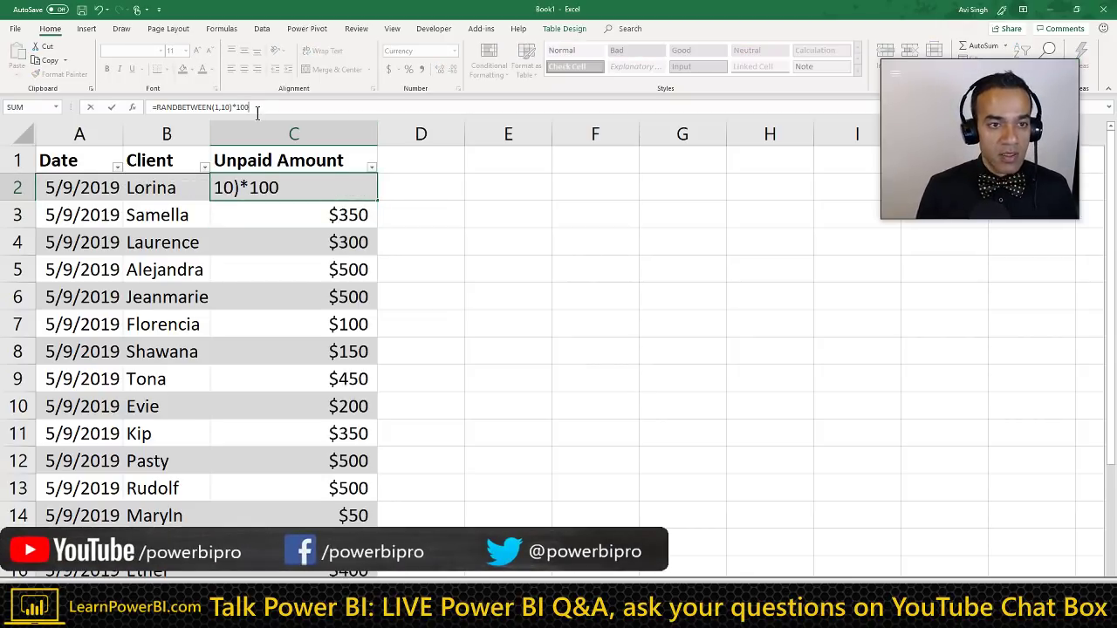
key("Return")
Step: Copy the Unpaid Amount column and paste it back as fixed values
key("Up")
scroll(366, 149, "down", 2)
left_click(365, 146)
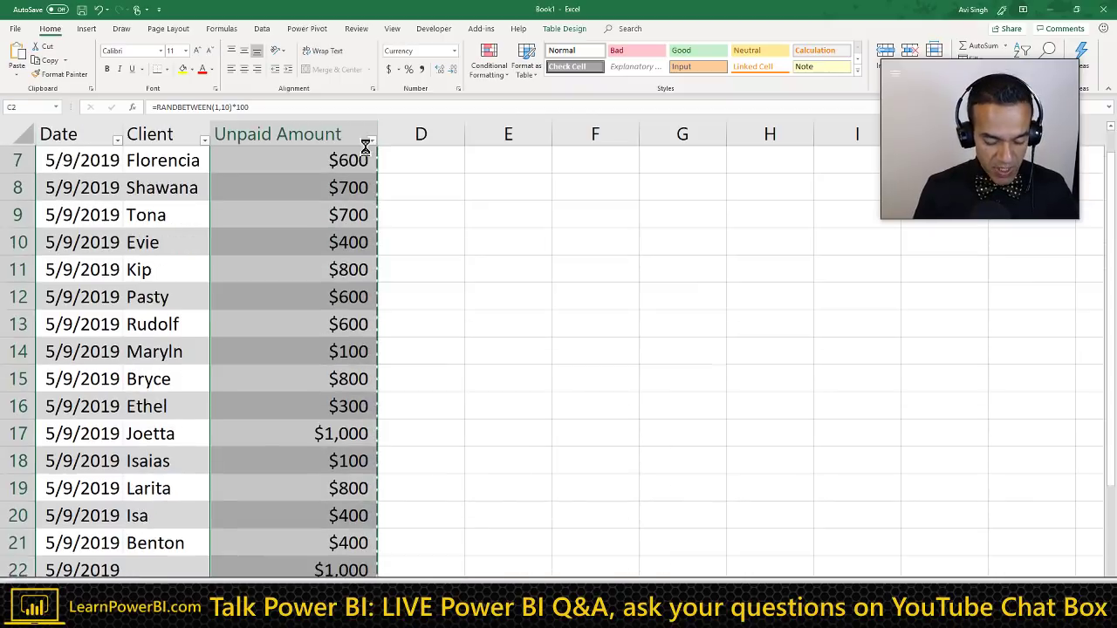
key("ctrl+c")
scroll(367, 155, "up", 2)
key("ctrl+alt+v")
key("v")
key("Return")
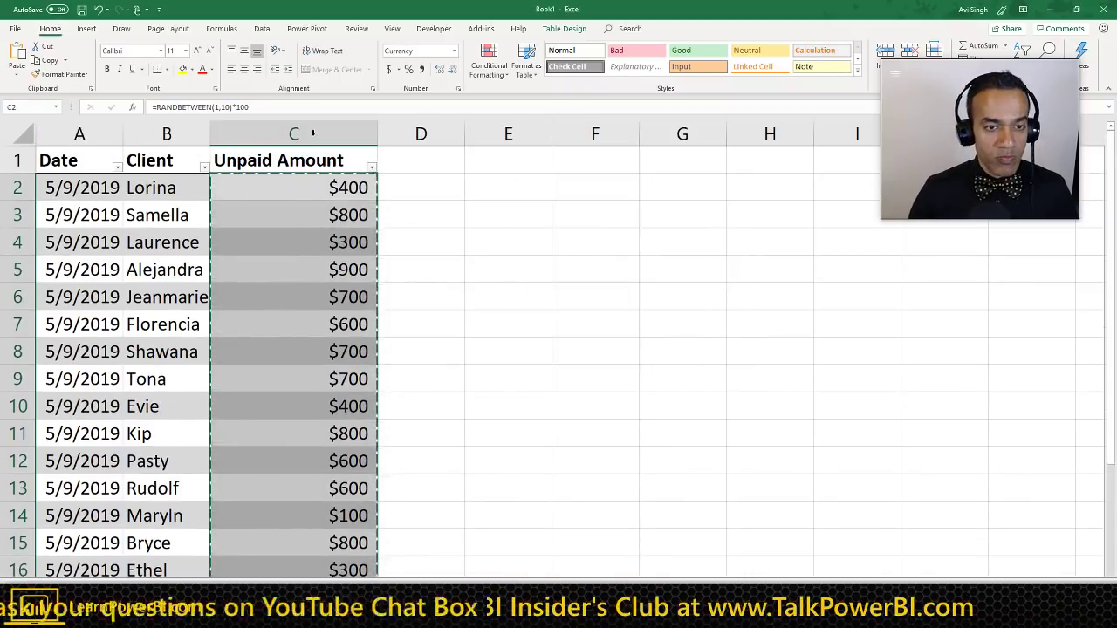
left_click(332, 190)
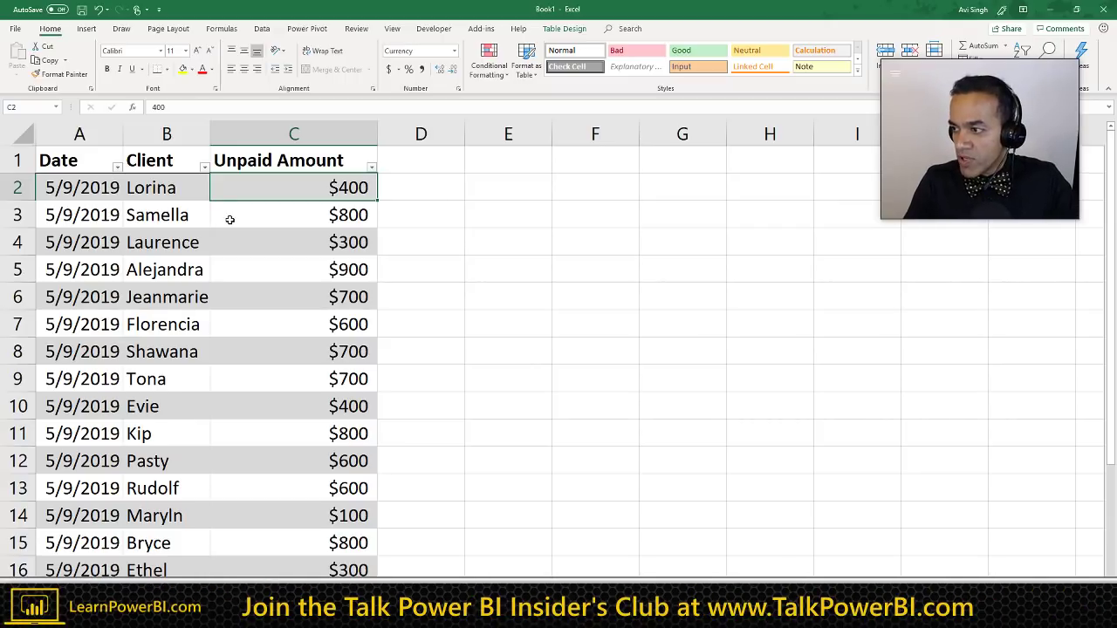
Step: Review cells A2, B2 and C2 ($400), then switch back to the TalkPowerBI_Notes Word document
left_click(90, 191)
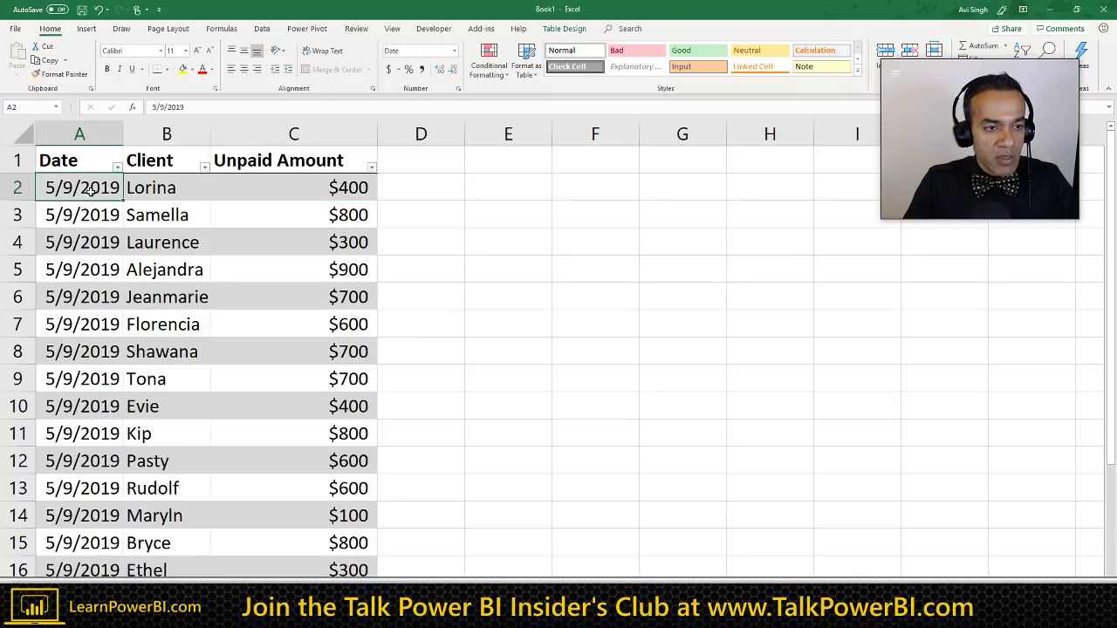
left_click(167, 187)
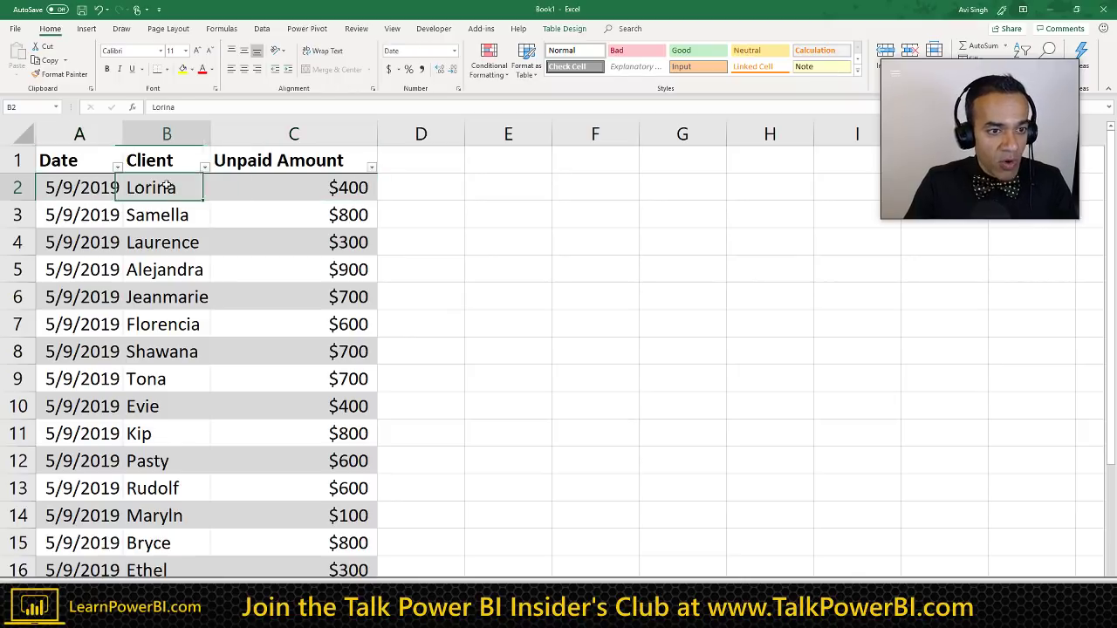
left_click(281, 187)
left_click(409, 183)
key("Up")
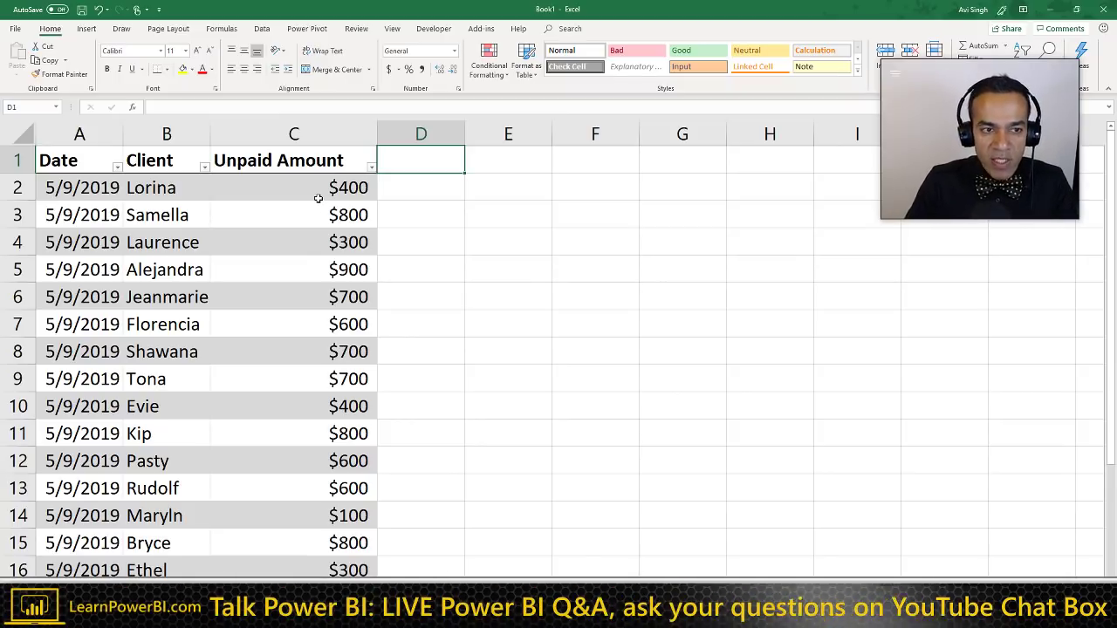
left_click(173, 188)
left_click(266, 194)
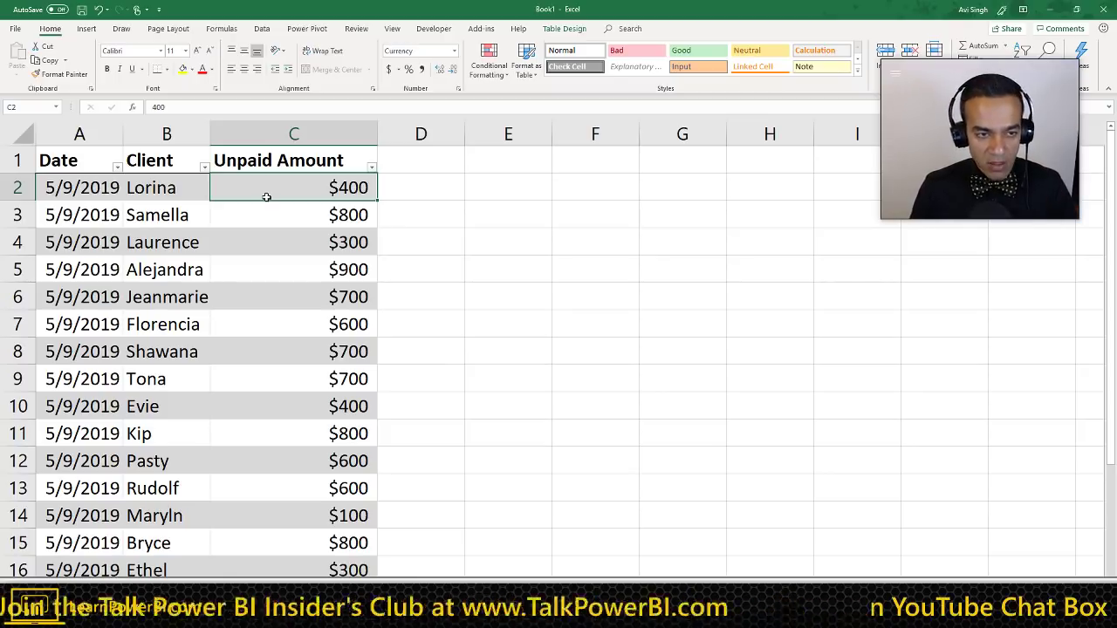
left_click(186, 199)
left_click(264, 204)
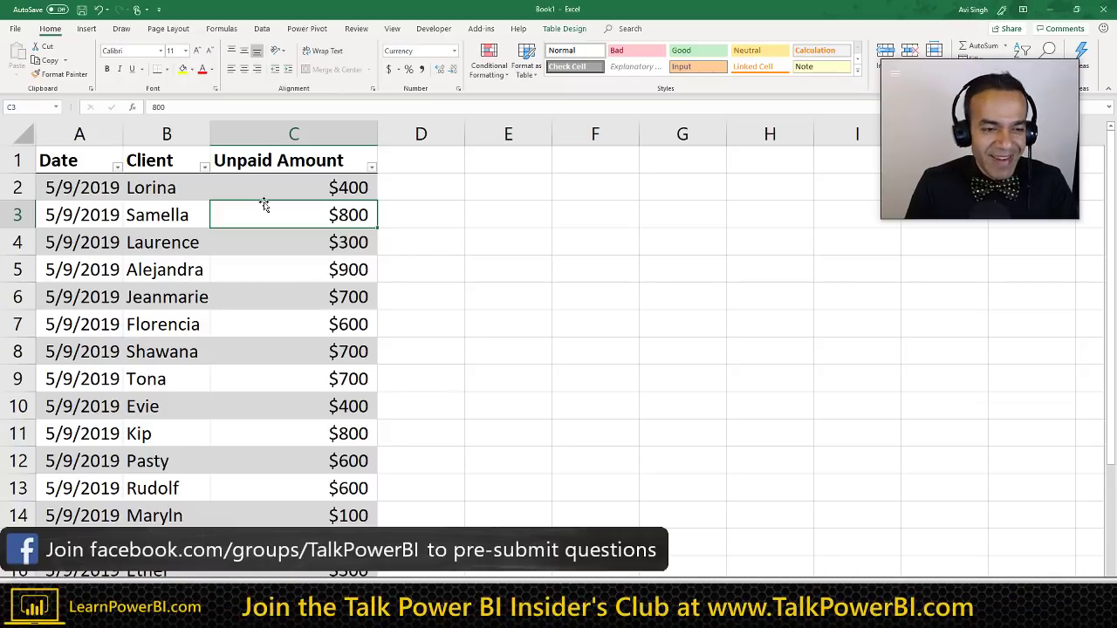
left_click(281, 189)
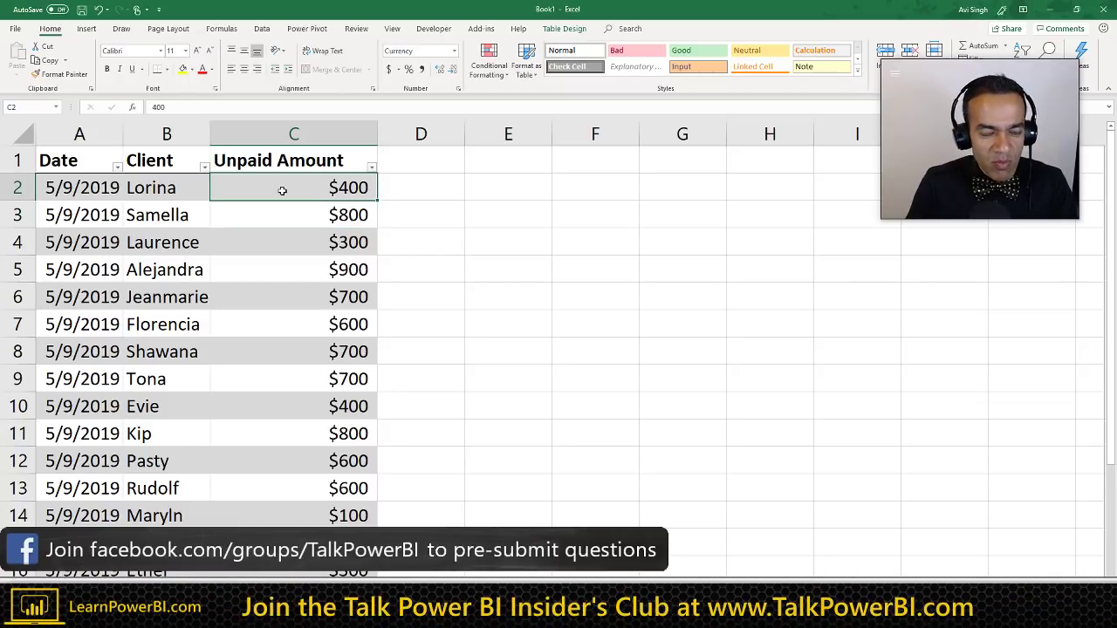
left_click(190, 196)
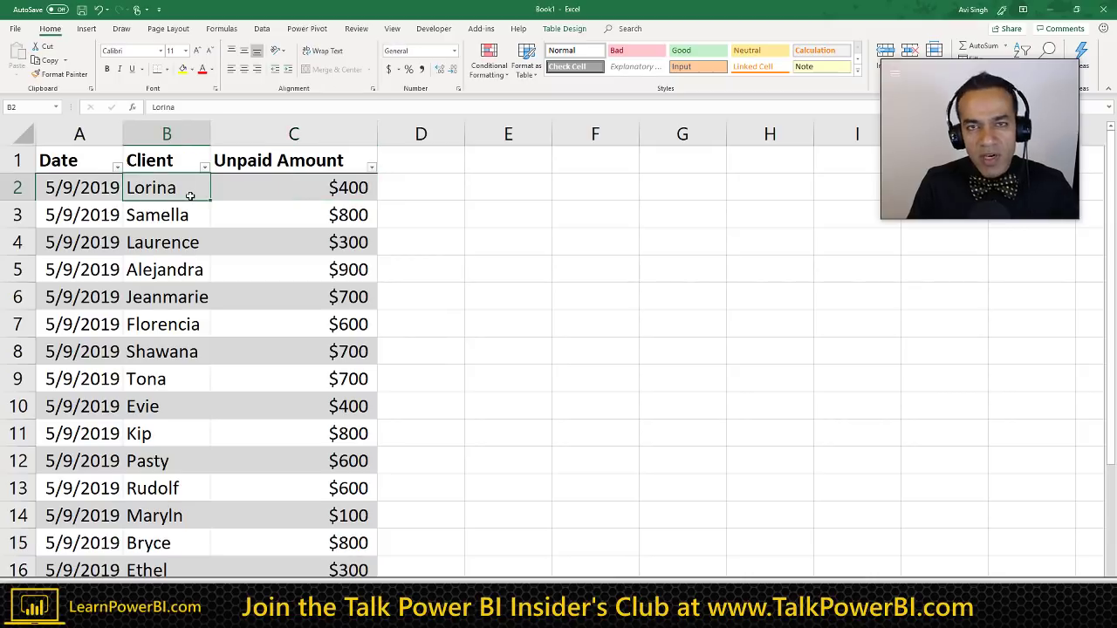
left_click(244, 190)
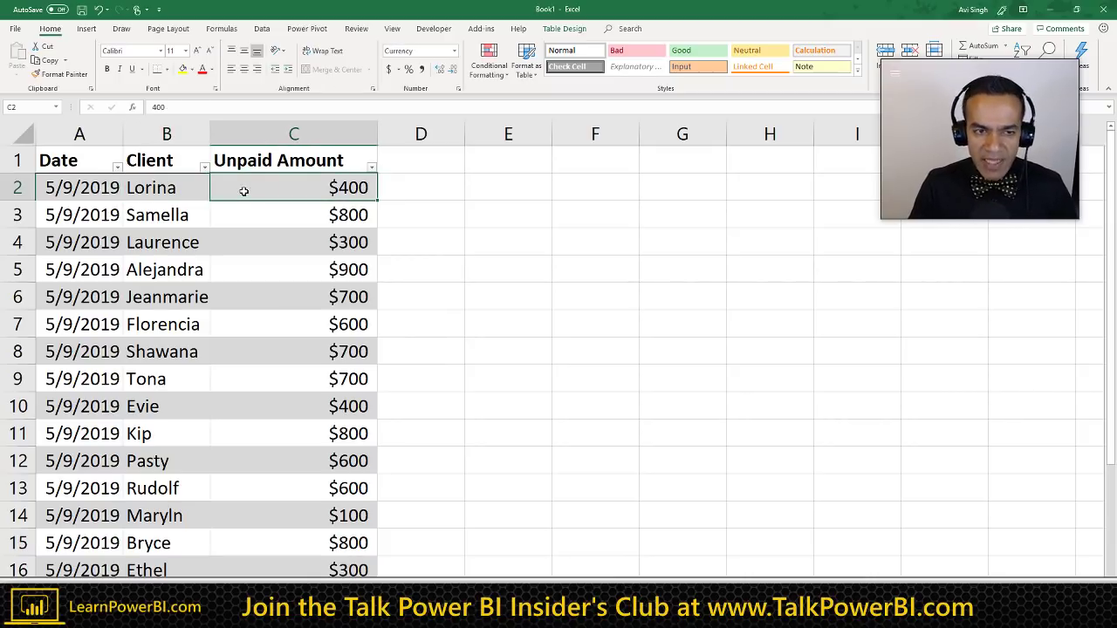
key("alt+Tab")
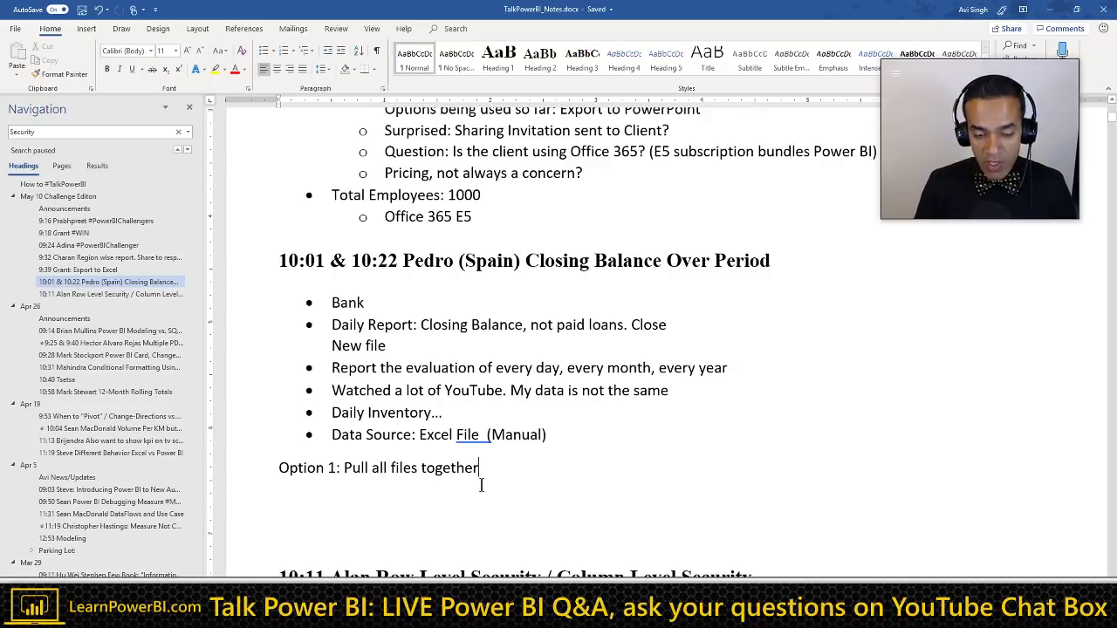
Step: Add 'Option 2: Can we automate the daily manual file?!' on a new line and select it
key("Return")
type("Optio")
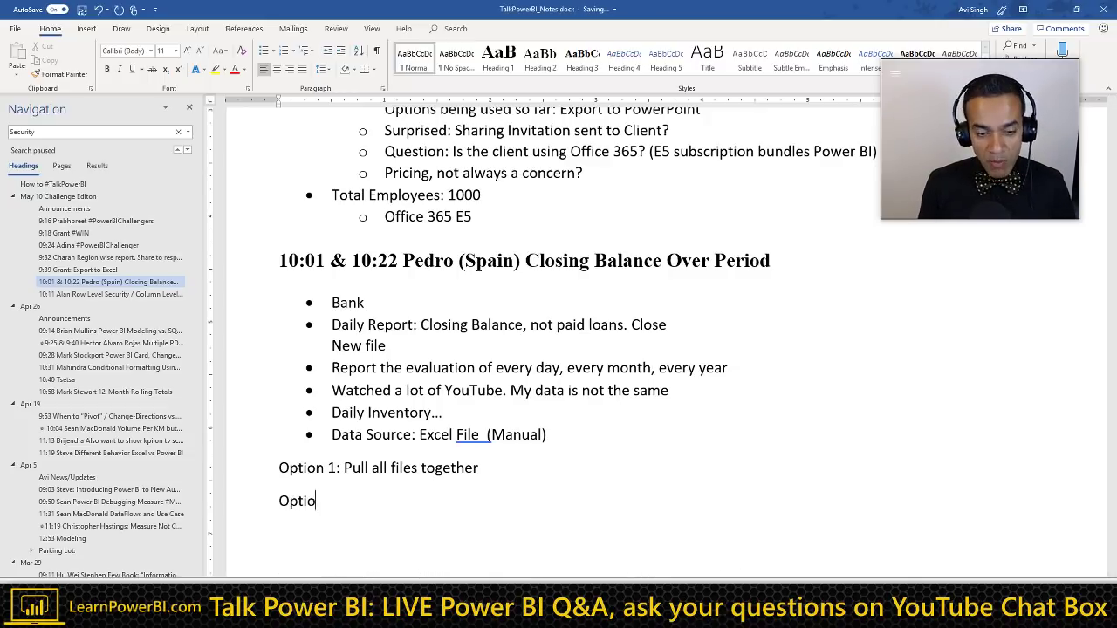
type("n 2:")
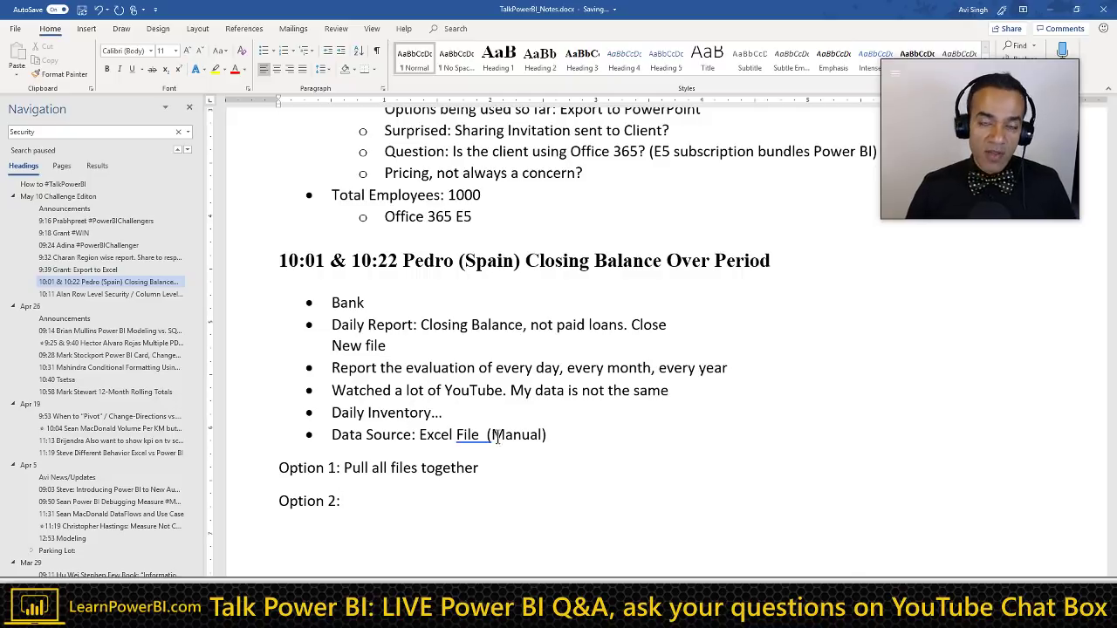
scroll(480, 330, "down", 2)
scroll(479, 330, "down", 1)
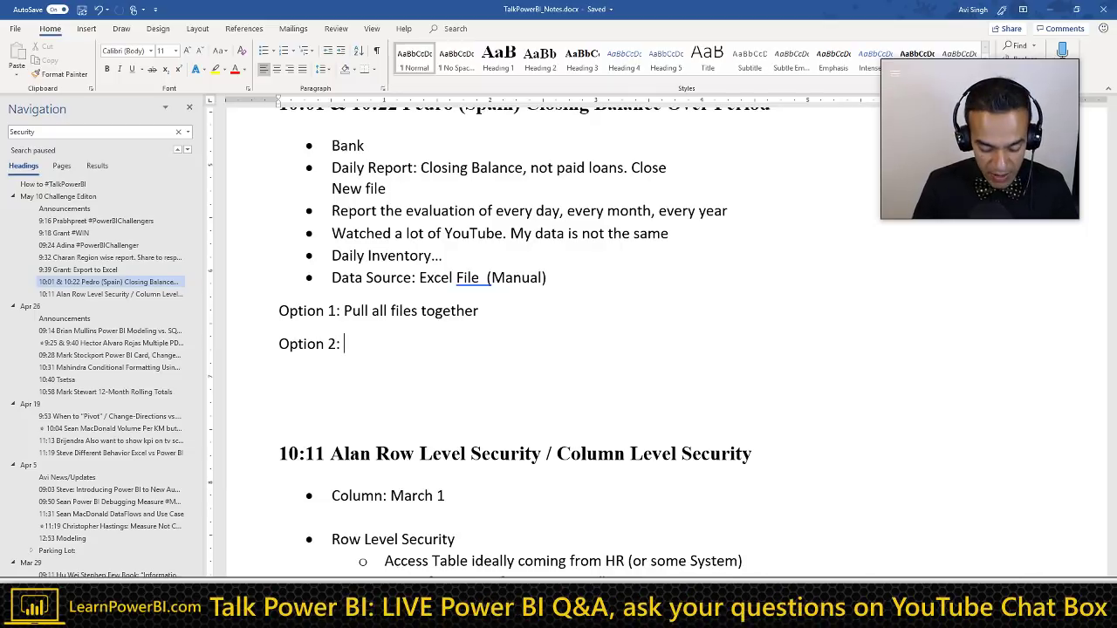
type("Can we automa")
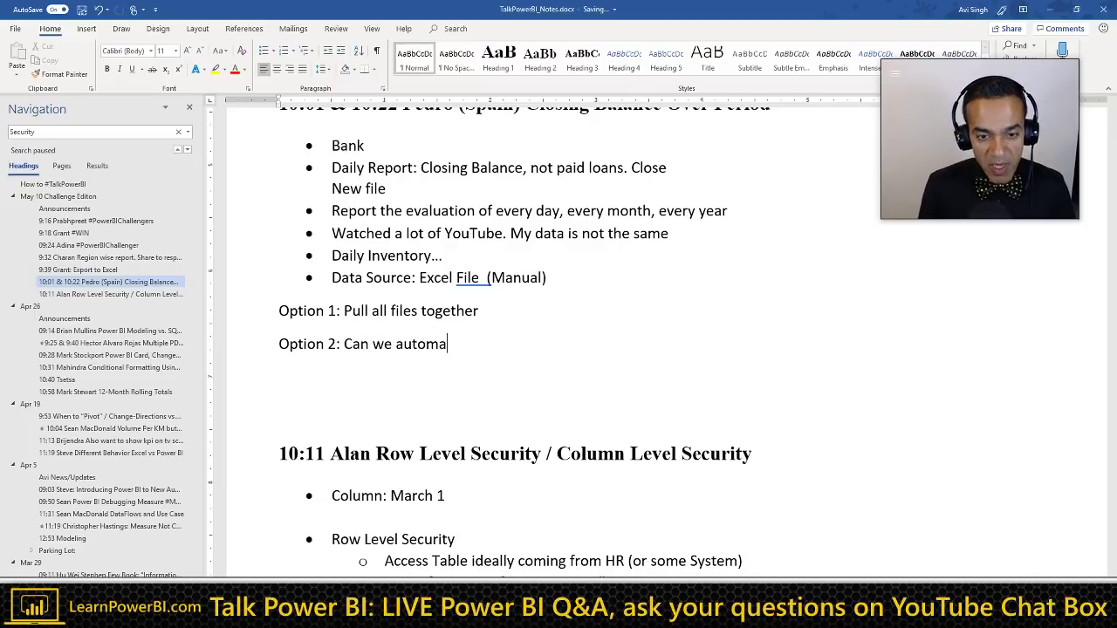
type("te the daily")
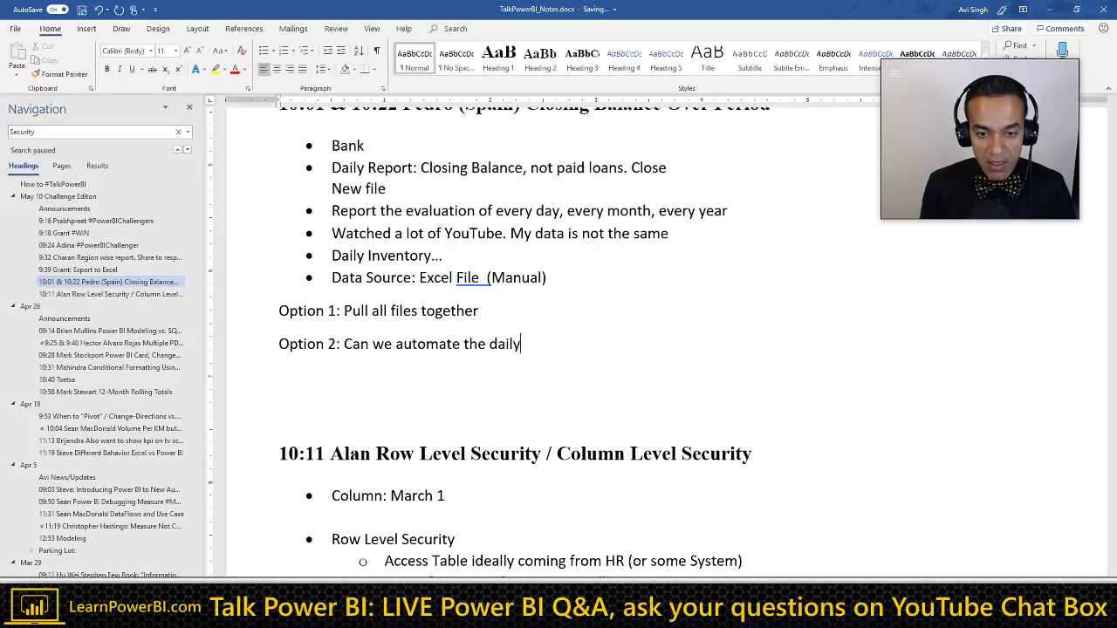
type(" manual fle")
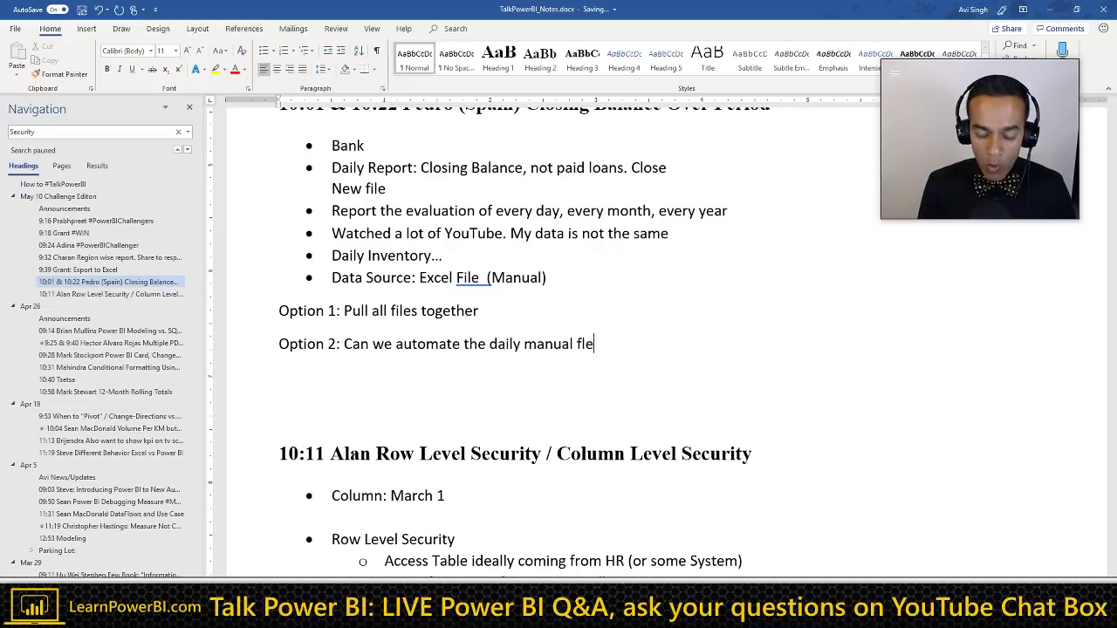
key("BackSpace")
key("BackSpace")
type("ile?!")
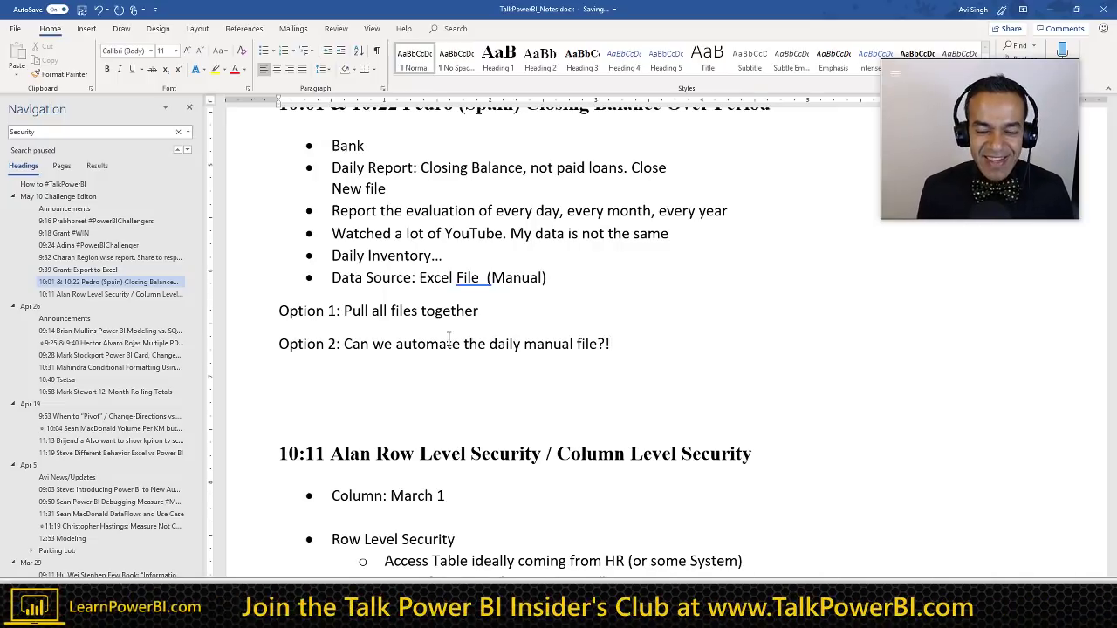
key("Return")
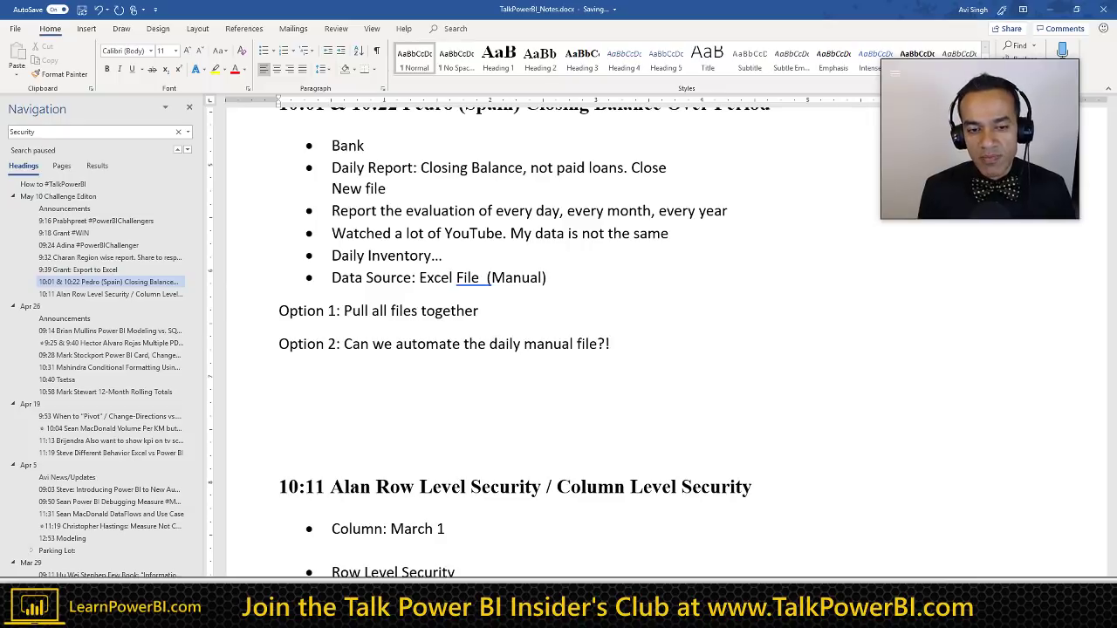
triple_click(450, 344)
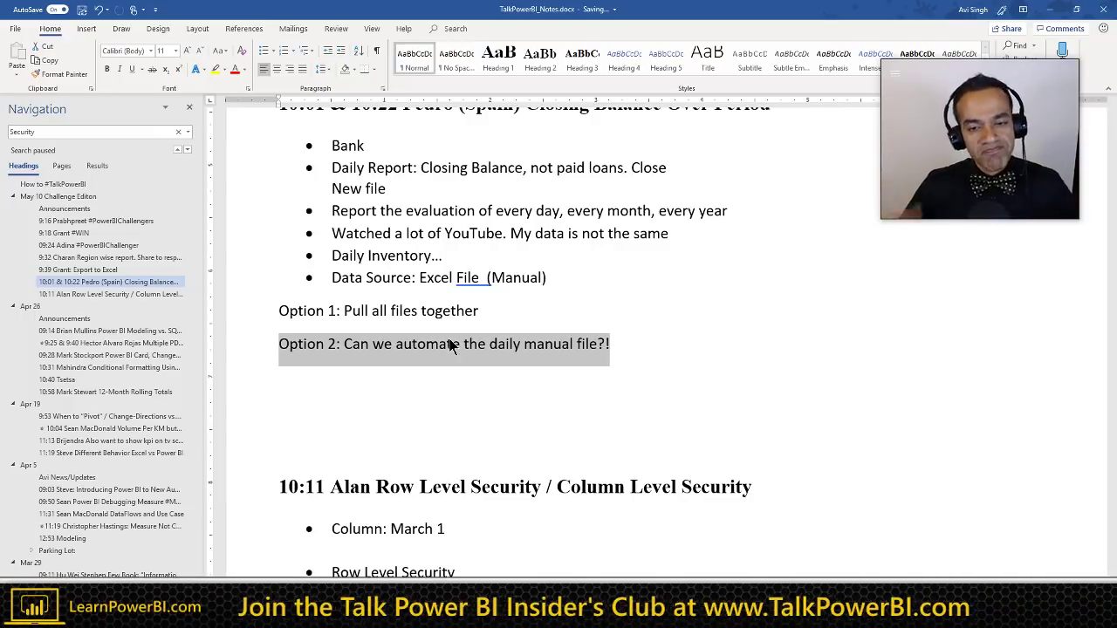
Step: Remove the extra space before '(Manual)' and change 'Option 1' to 'Level 1'
left_click(483, 288)
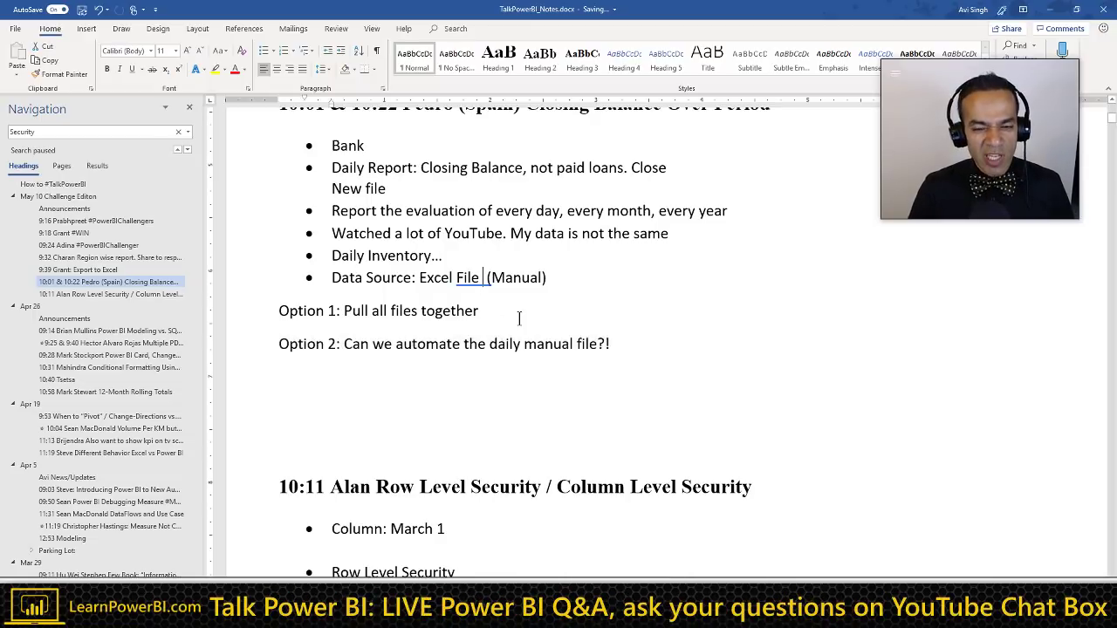
key("BackSpace")
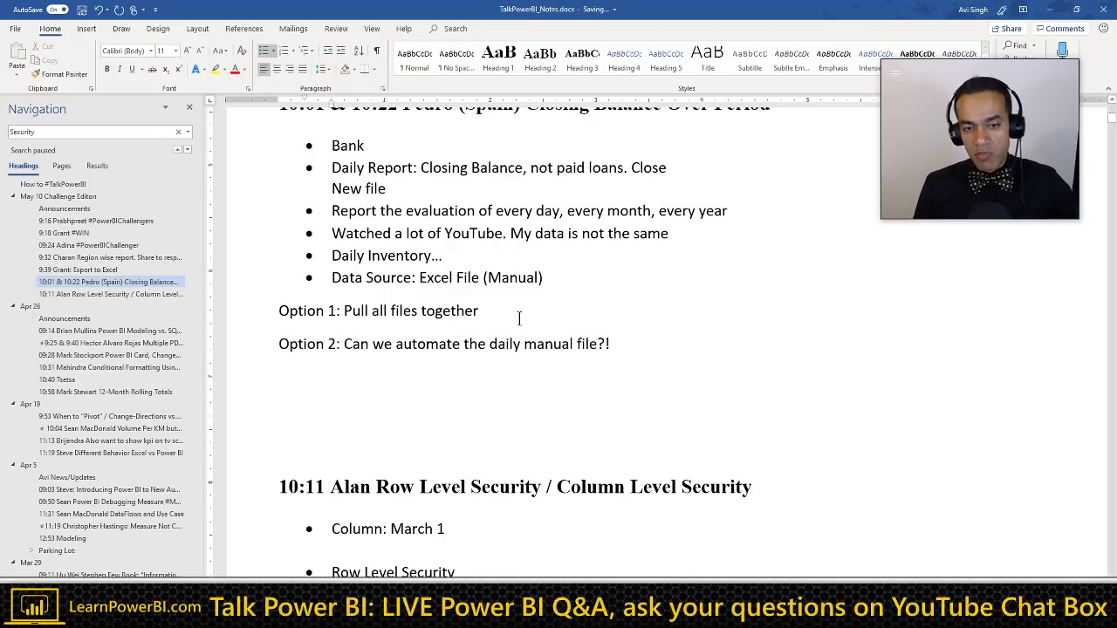
left_click(518, 318)
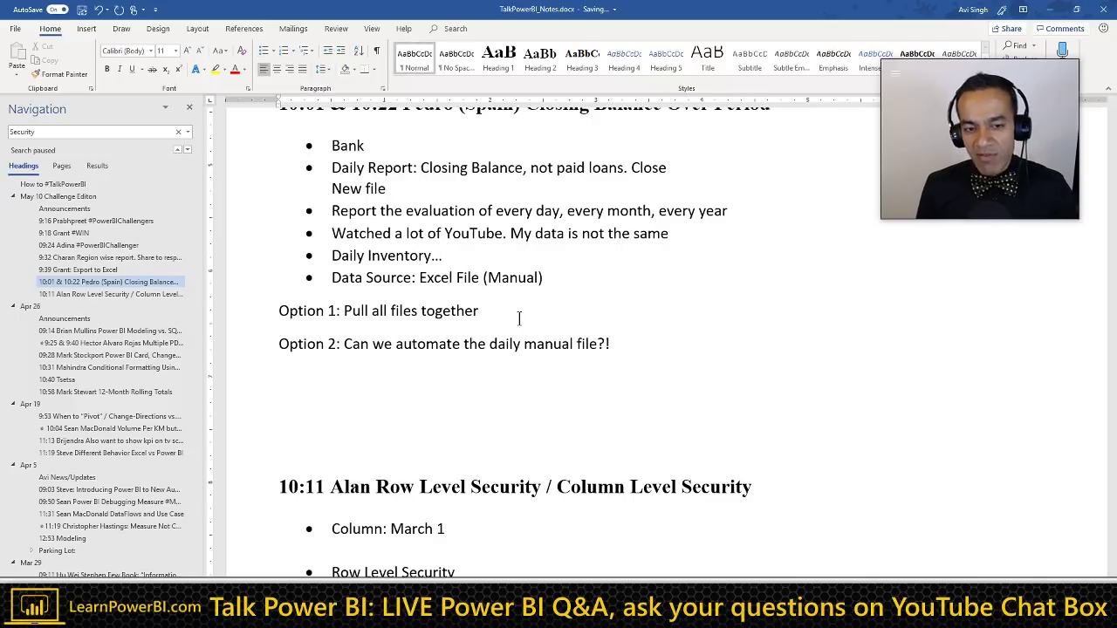
key("shift+Right")
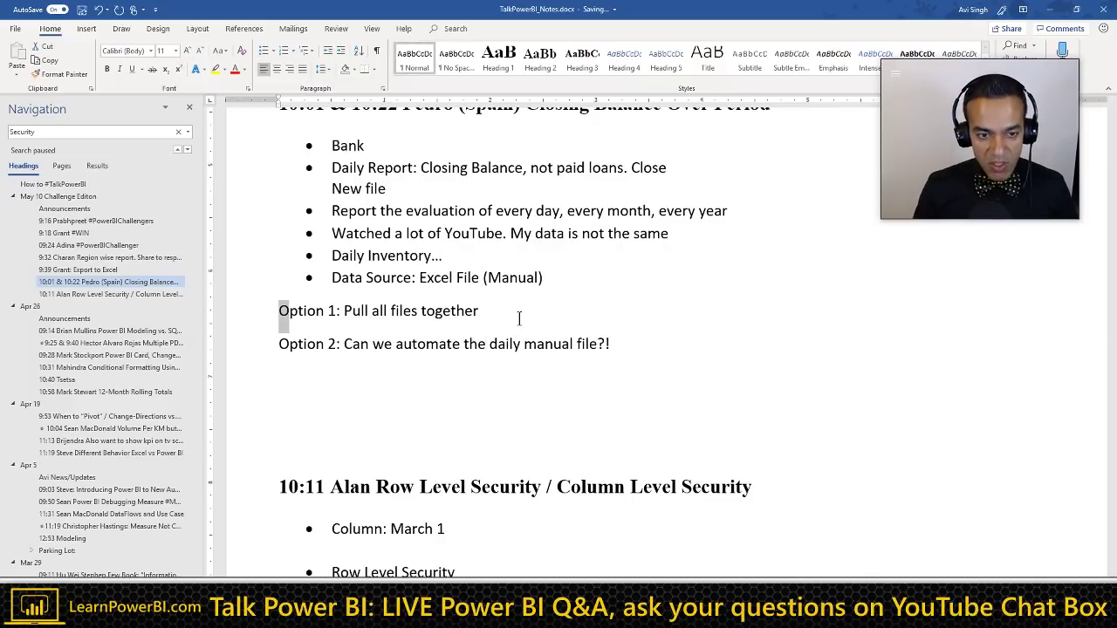
key("shift+Right")
key("shift+Right")
key("shift+Right")
key("shift+Right")
key("shift+Right")
key("Delete")
type("Level")
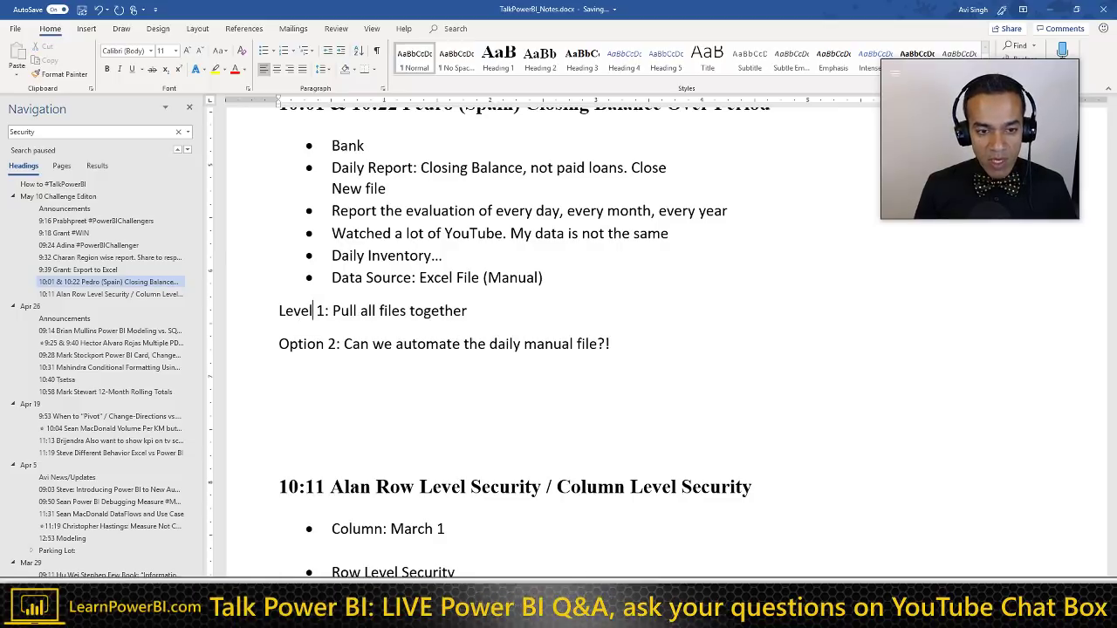
Step: Change 'Option 2' to 'Level 2' and start an indented bullet below it
key("Down")
key("Home")
key("shift+Right")
key("shift+Right")
key("shift+Right")
key("shift+Right")
key("shift+Right")
key("shift+Right")
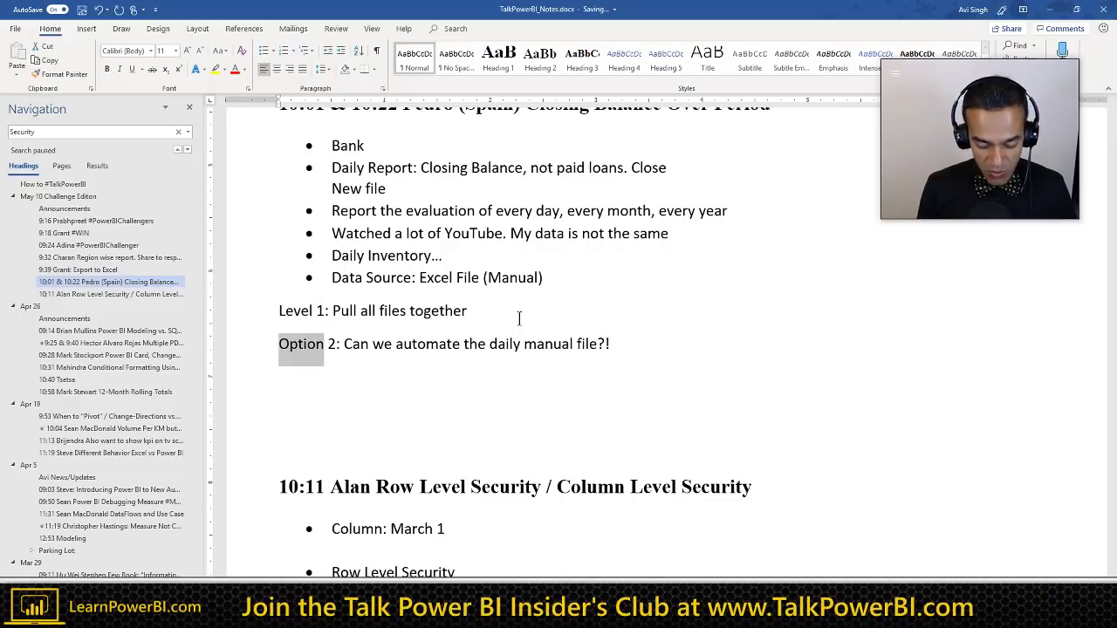
key("Delete")
type("Level")
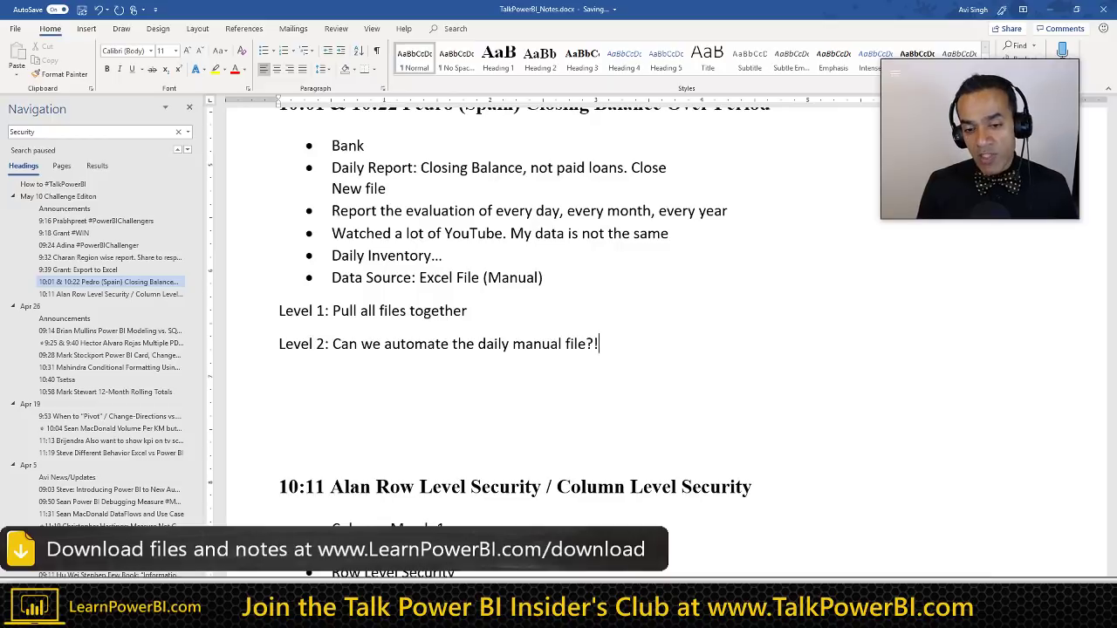
key("Return")
key("Tab")
type("*")
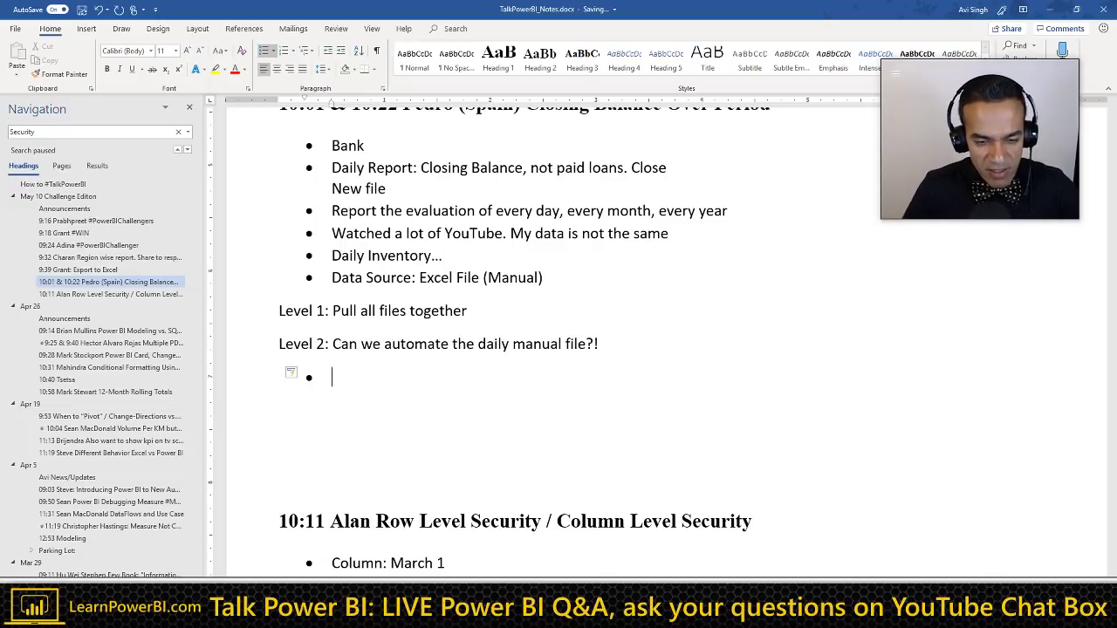
Step: Write the first bullet 'Automate daily manual file ==> Pull all files together'
left_click(116, 129)
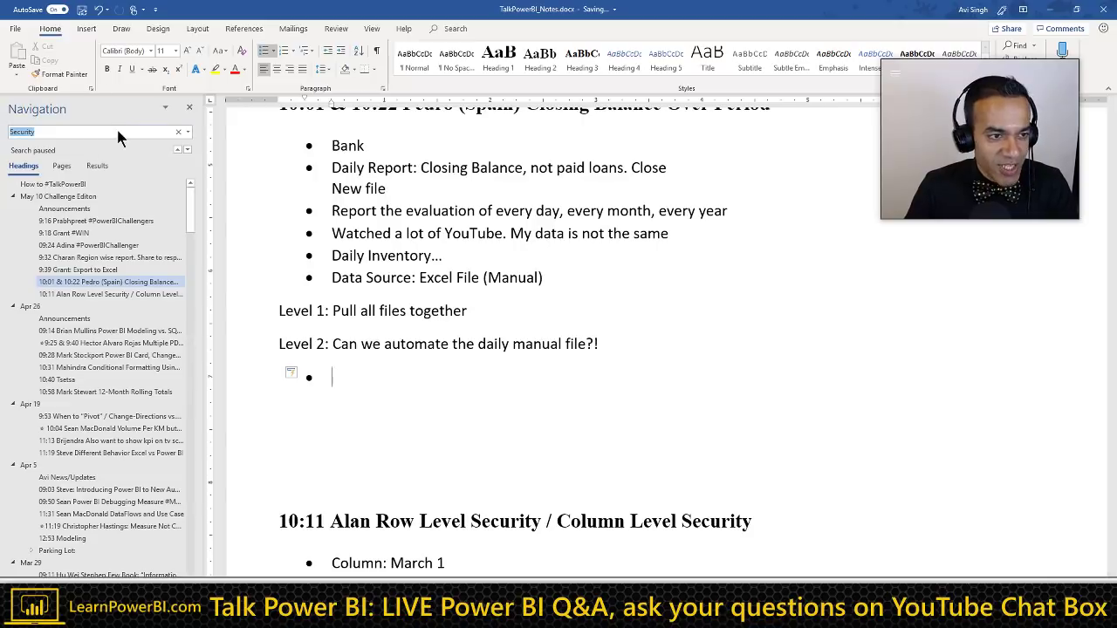
left_click(401, 387)
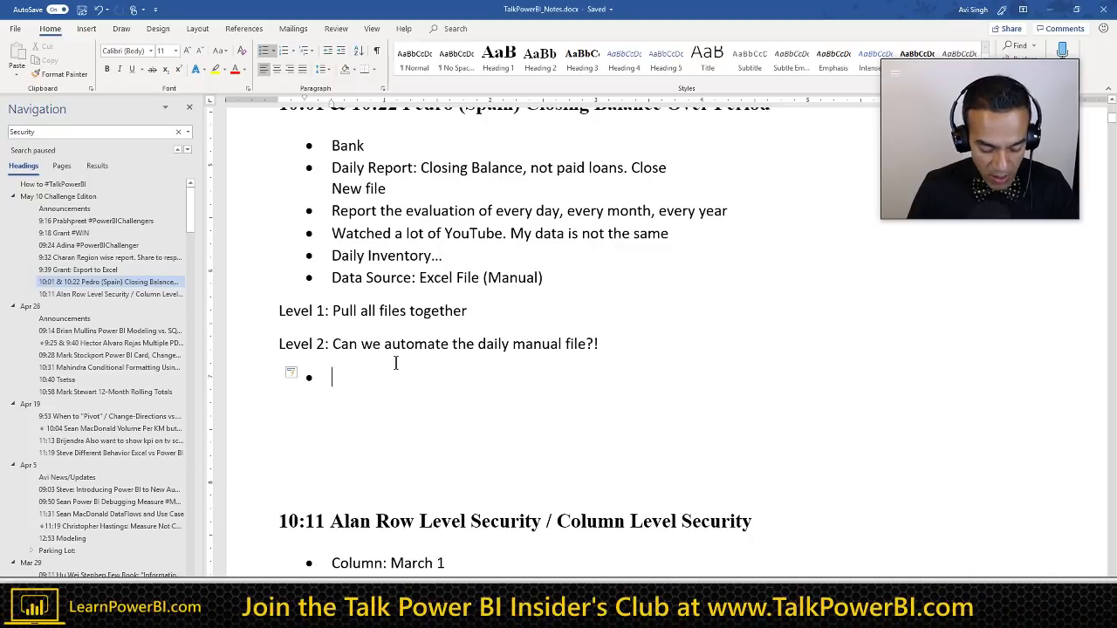
type("Aut")
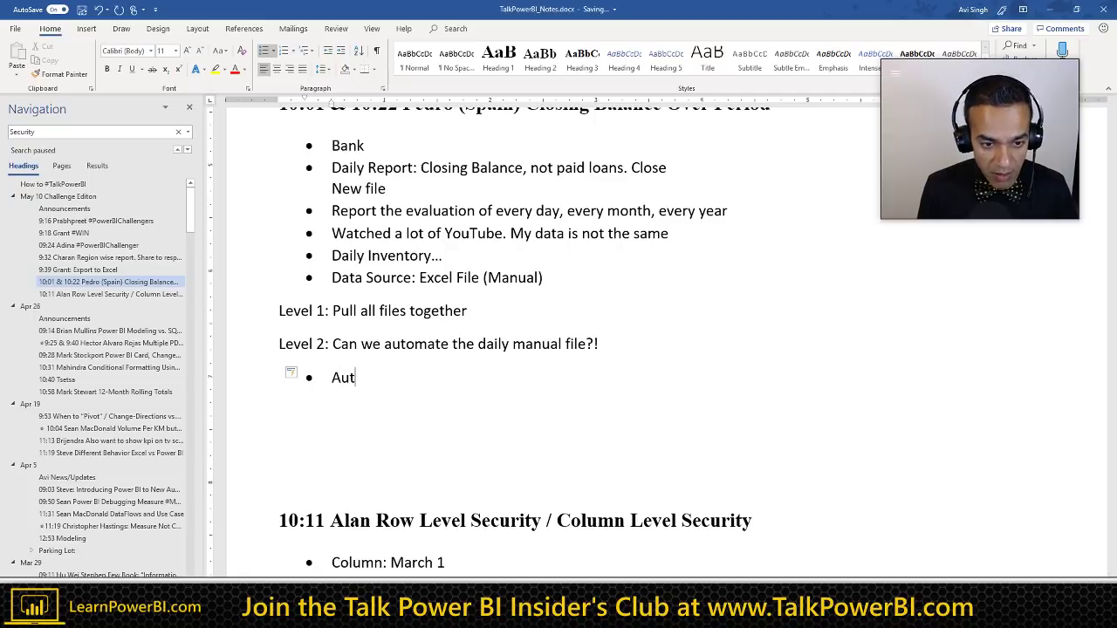
type("momate manu")
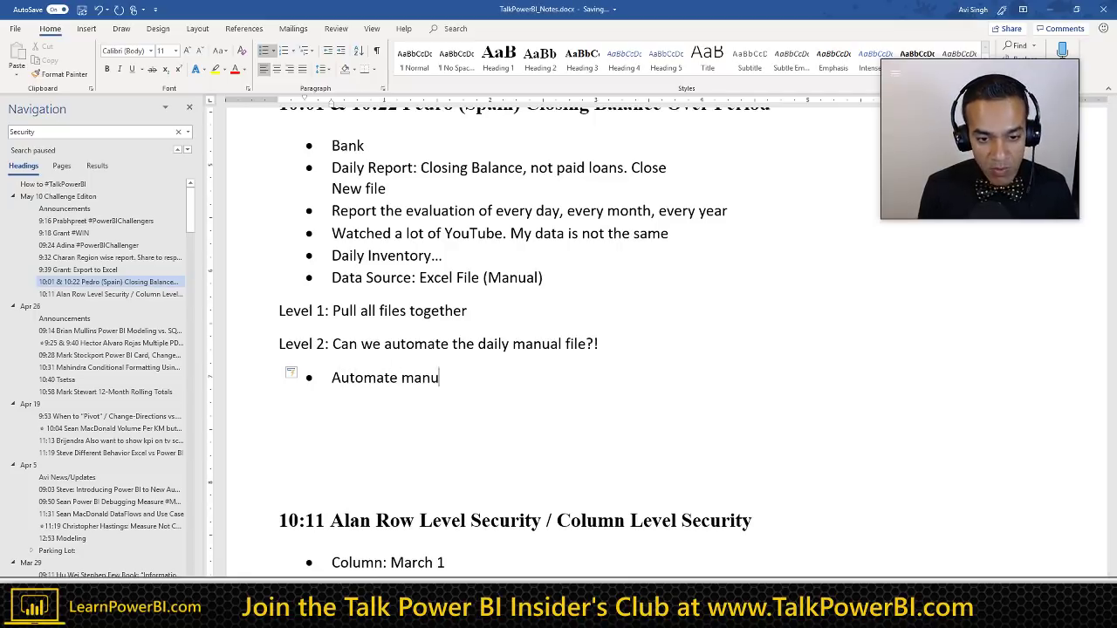
type("al file")
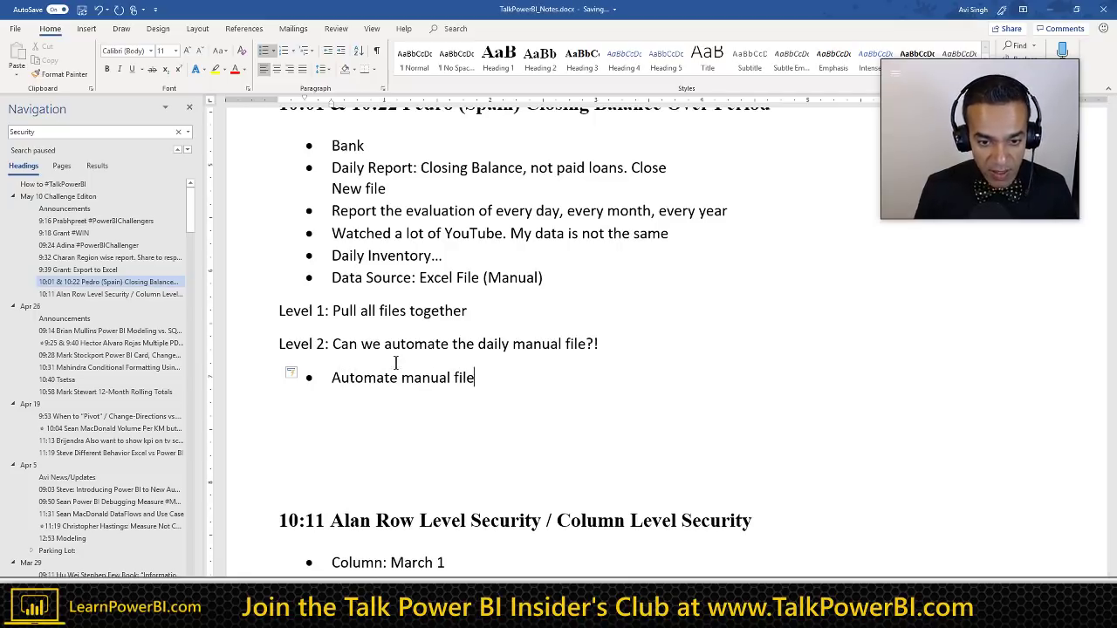
left_click(402, 375)
type("dai")
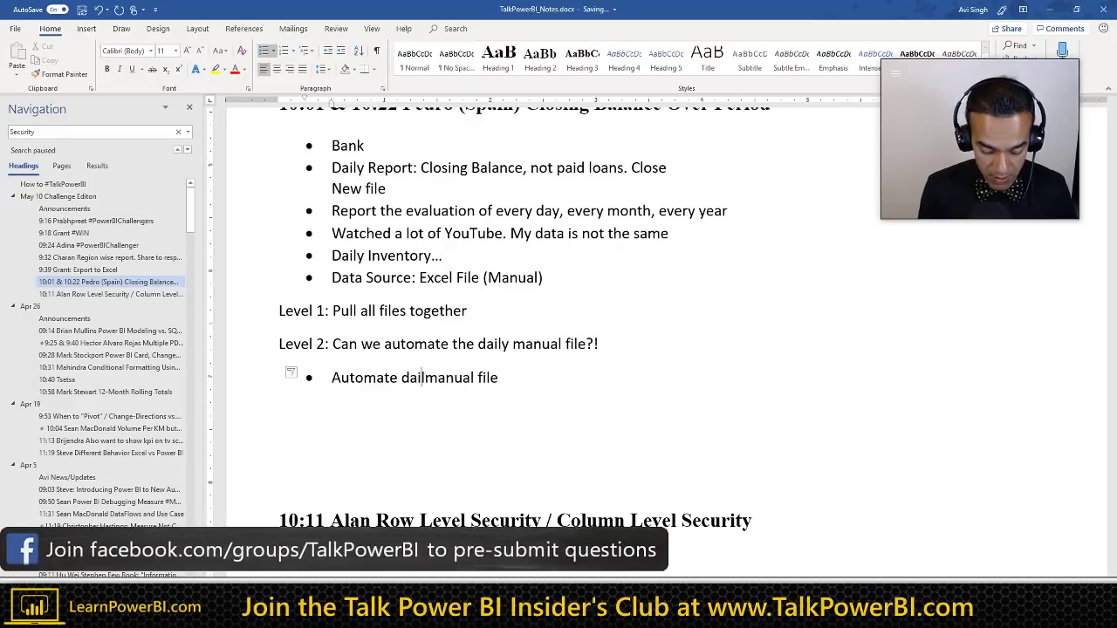
type("ly")
left_click(510, 377)
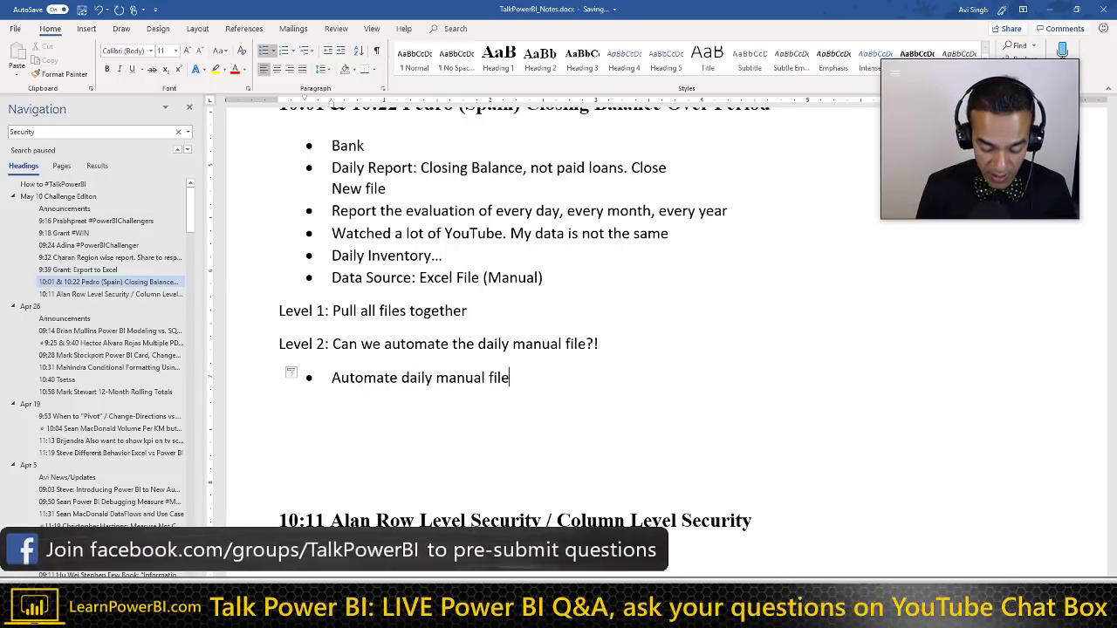
type("==>")
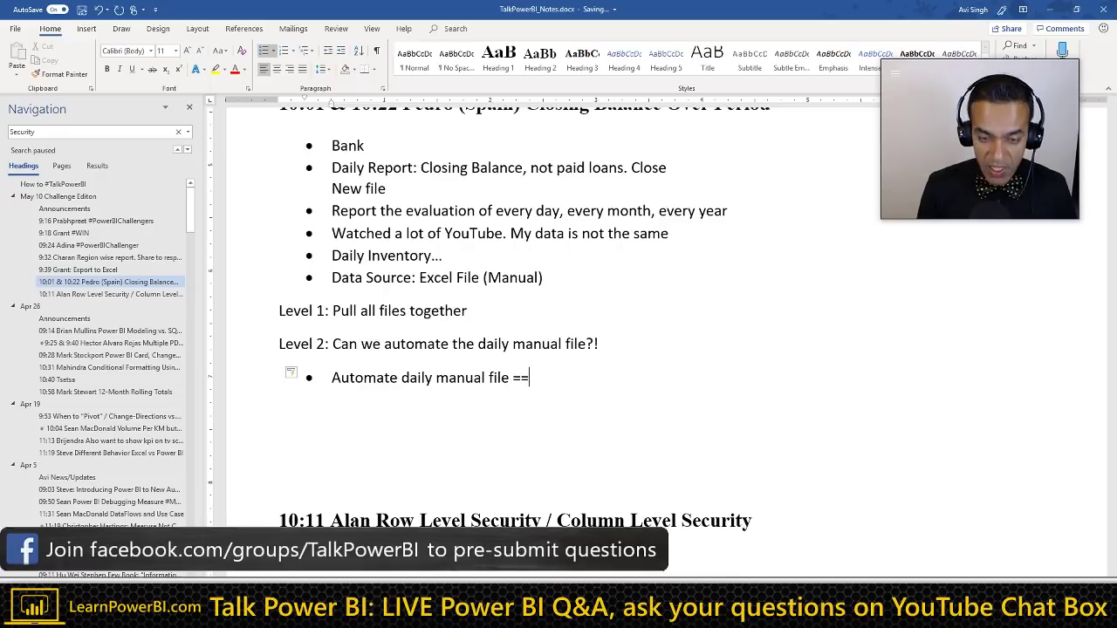
left_click(514, 343)
key("ctrl+shift+Left")
key("ctrl+shift+Left")
key("ctrl+shift+Left")
key("ctrl+shift+Left")
key("ctrl+c")
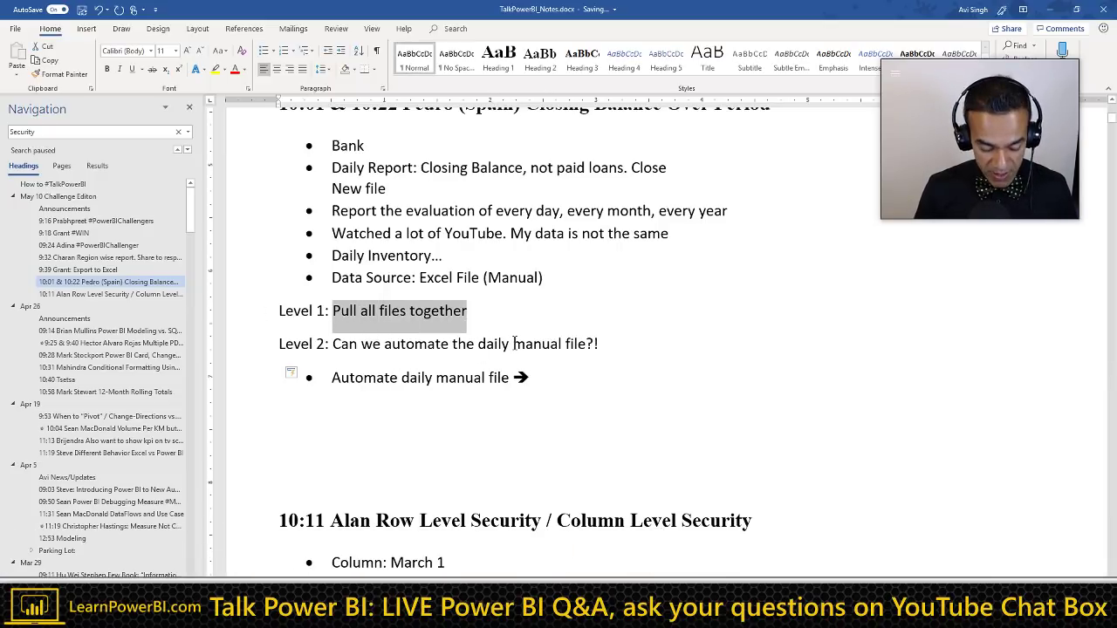
key("Down")
key("Down")
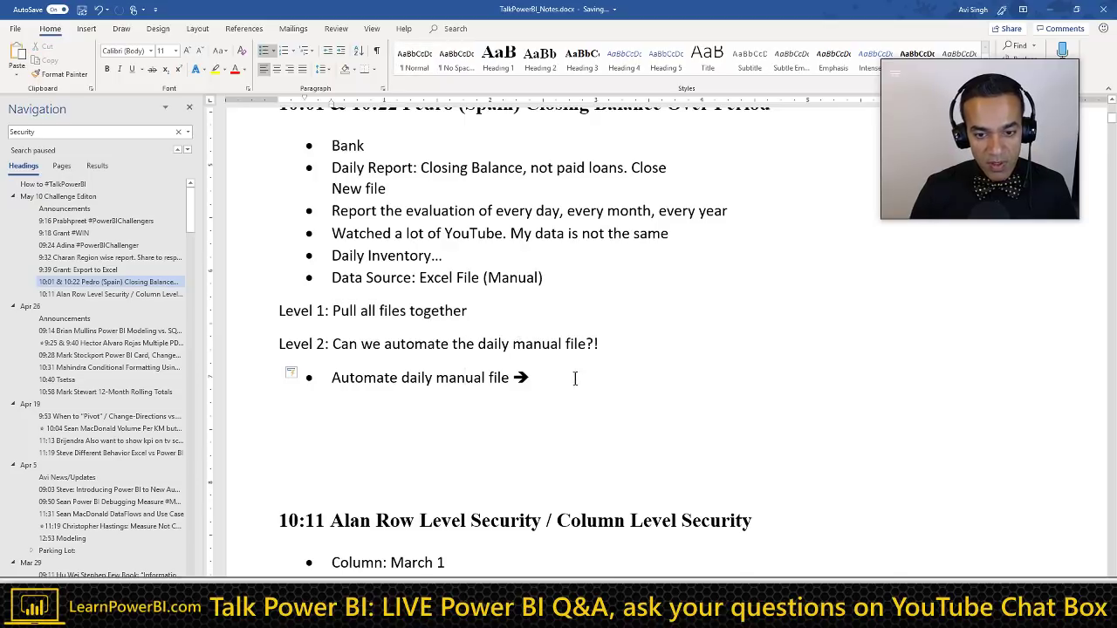
key("ctrl+v")
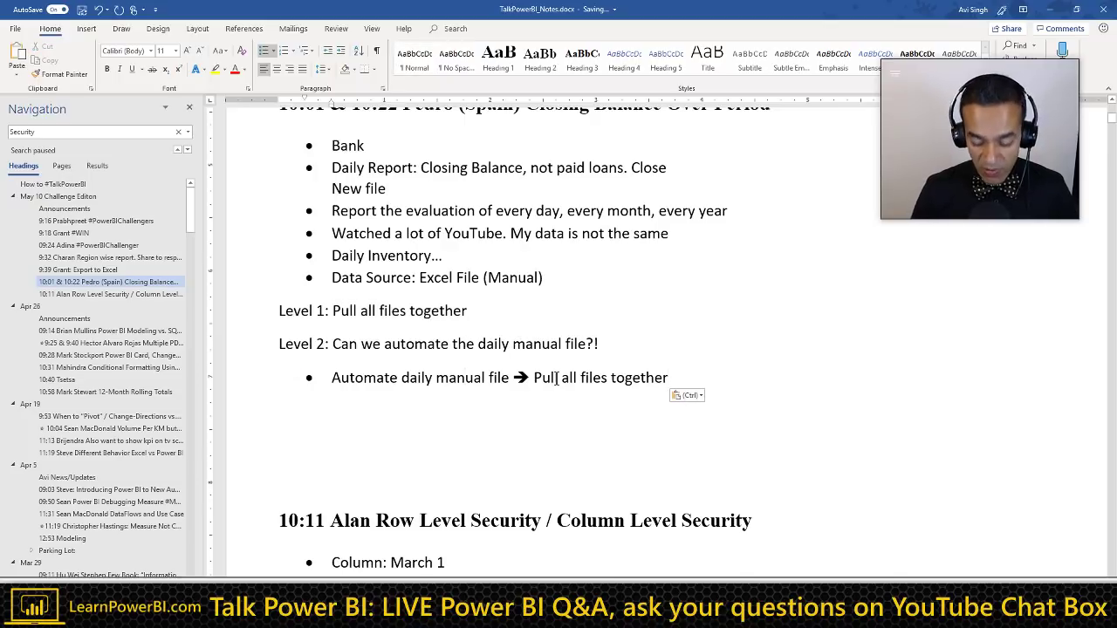
Step: Start a second bullet with the copied 'Automate daily manual file' lead-in
key("Return")
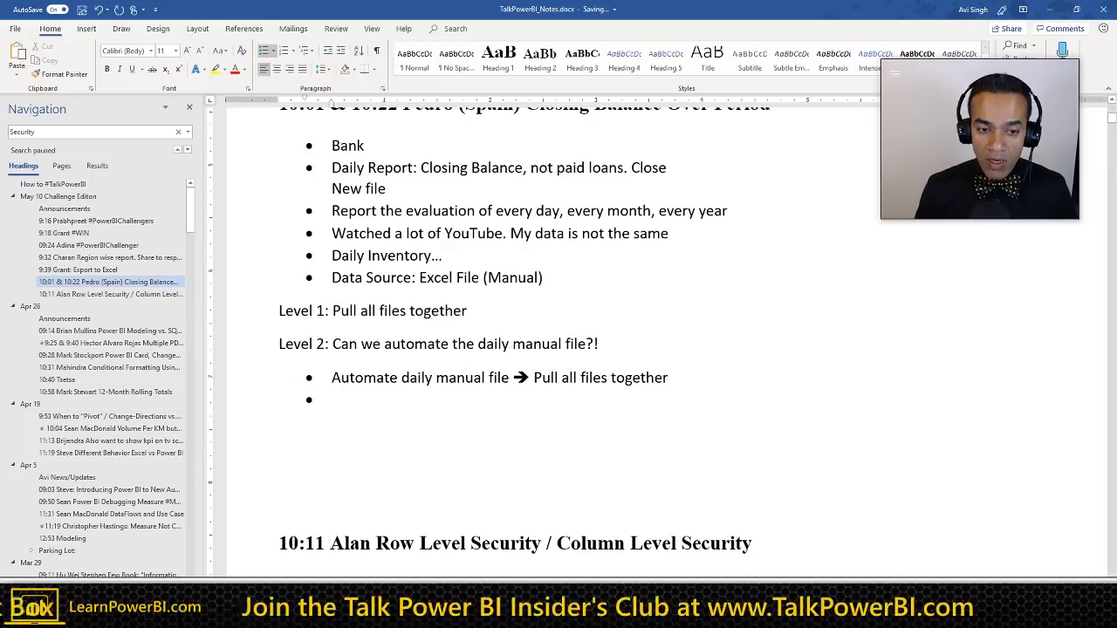
key("Up")
key("ctrl+shift+Right")
key("ctrl+shift+Right")
key("ctrl+shift+Right")
key("ctrl+shift+Right")
key("ctrl+shift+Right")
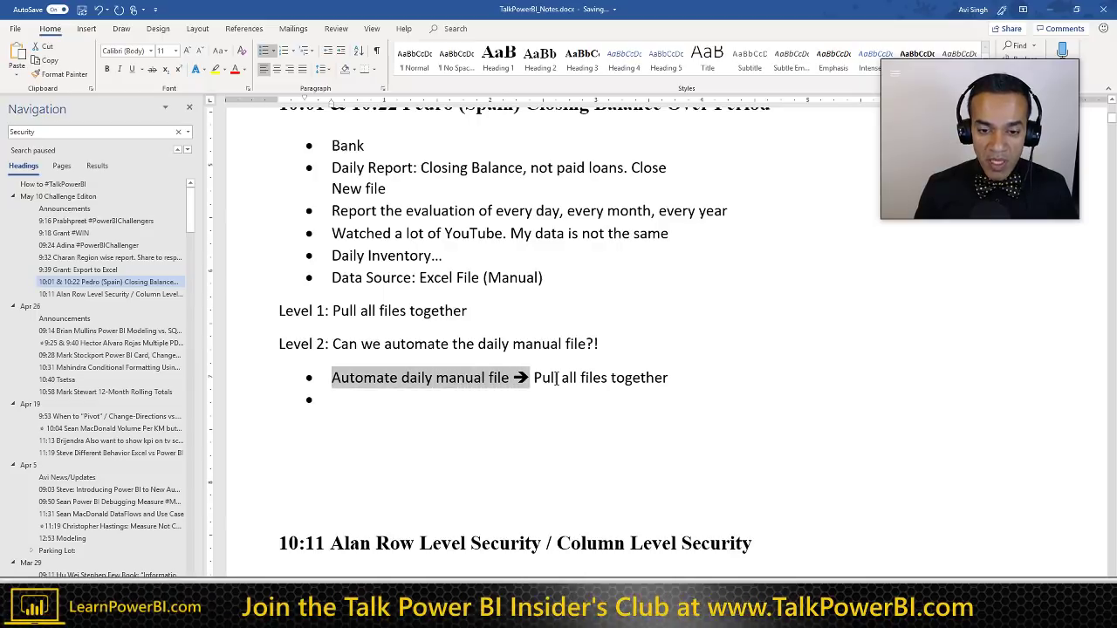
key("ctrl+c")
key("Down")
key("ctrl+v")
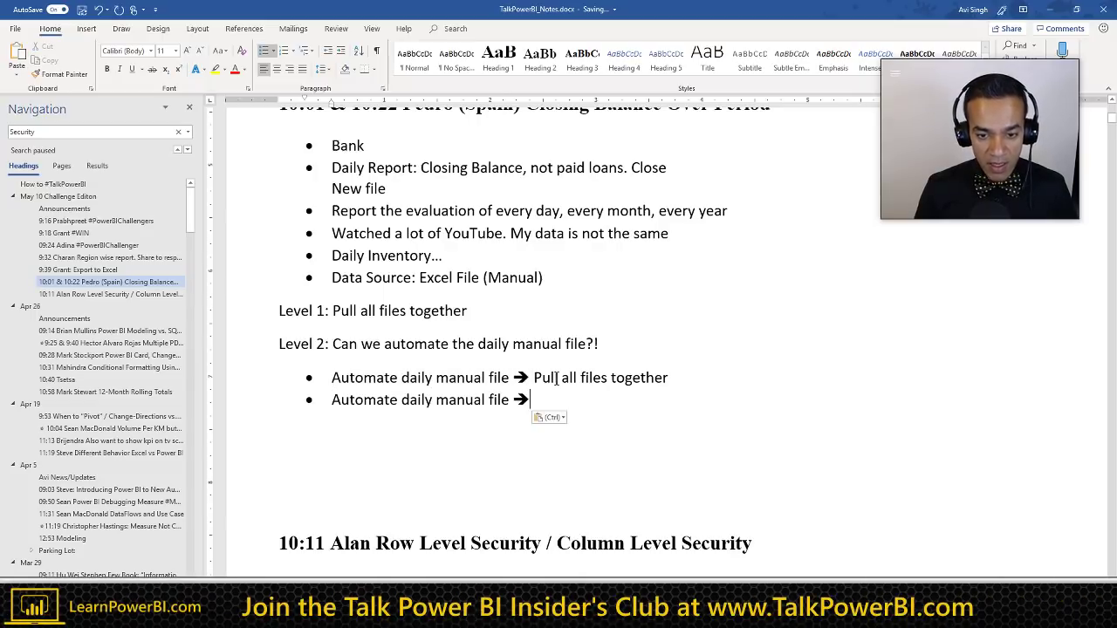
key("Escape")
Step: Complete the second bullet with 'Adapt that same Process/PBIX to do All Times'
type("Adapt that")
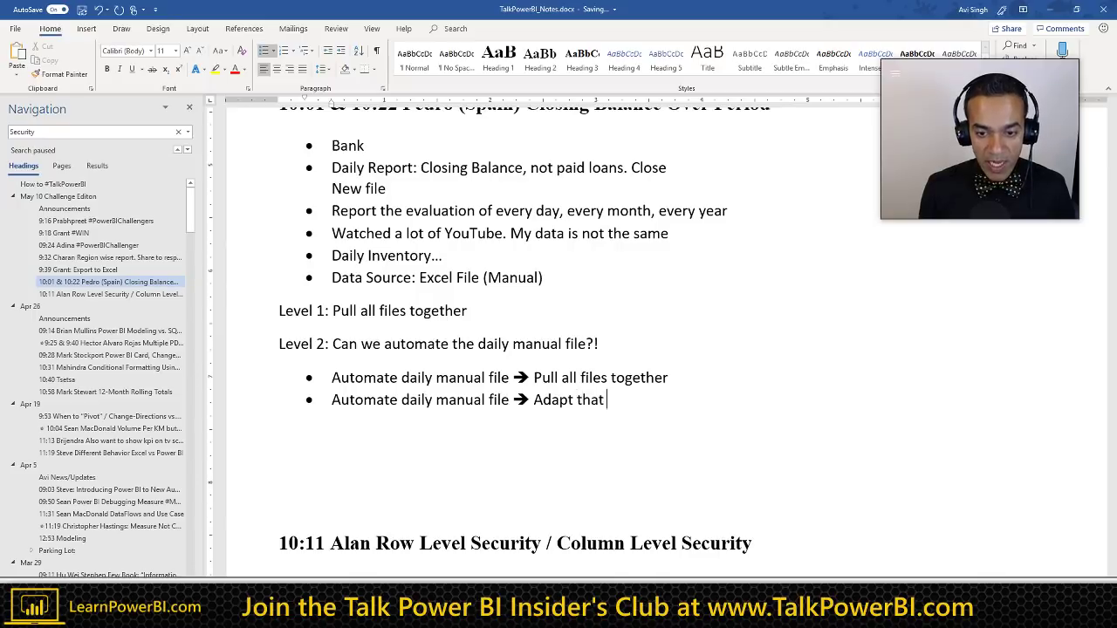
type(" same")
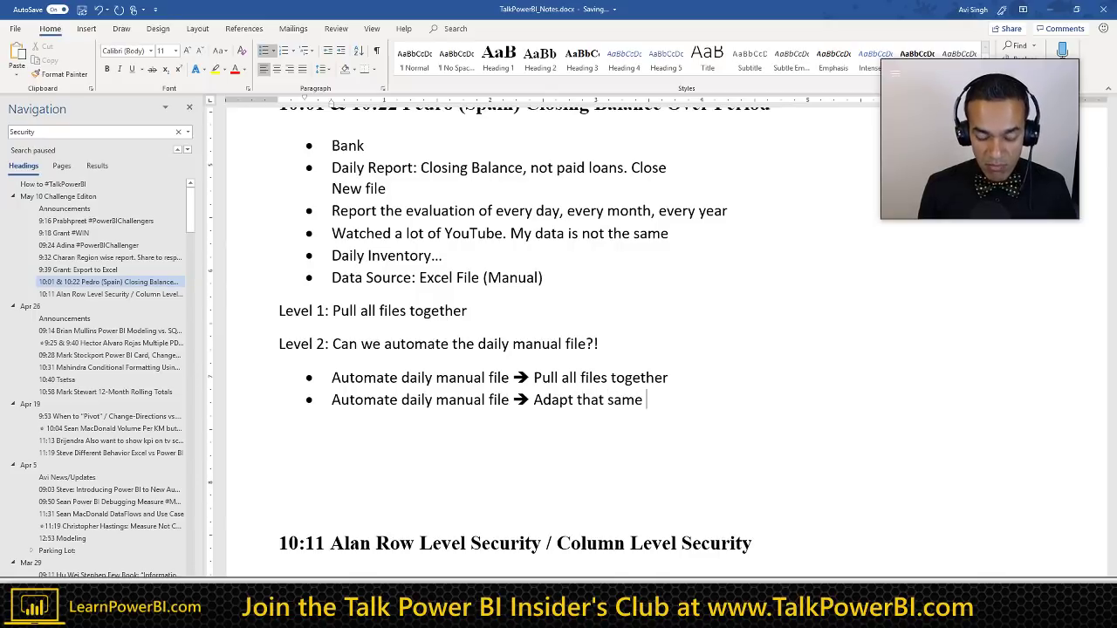
type(" Proces")
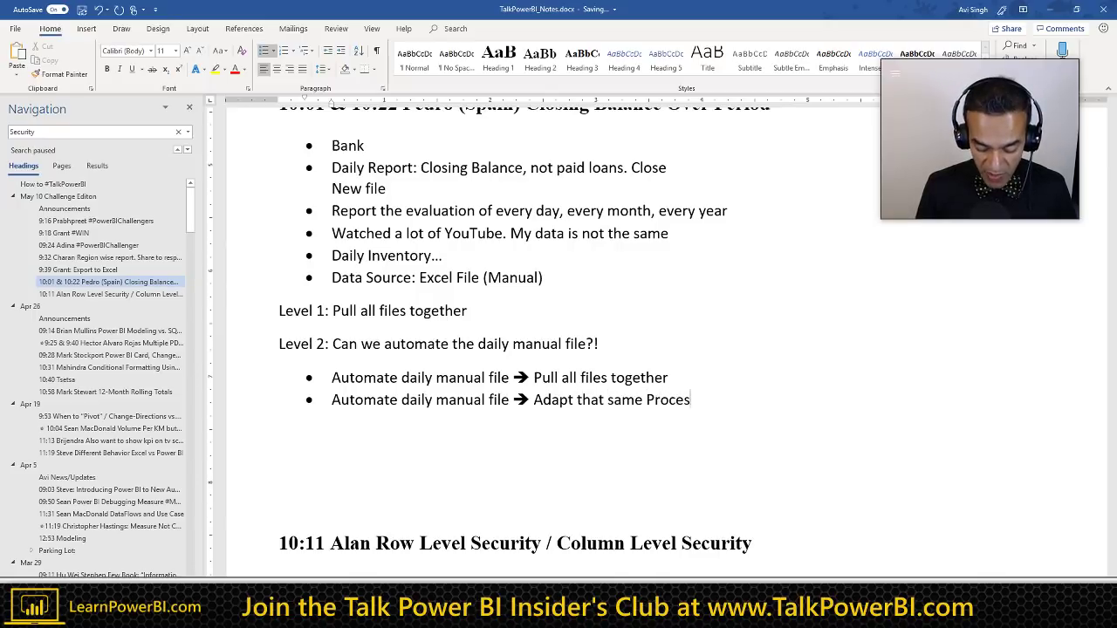
type("/PBI")
type("X")
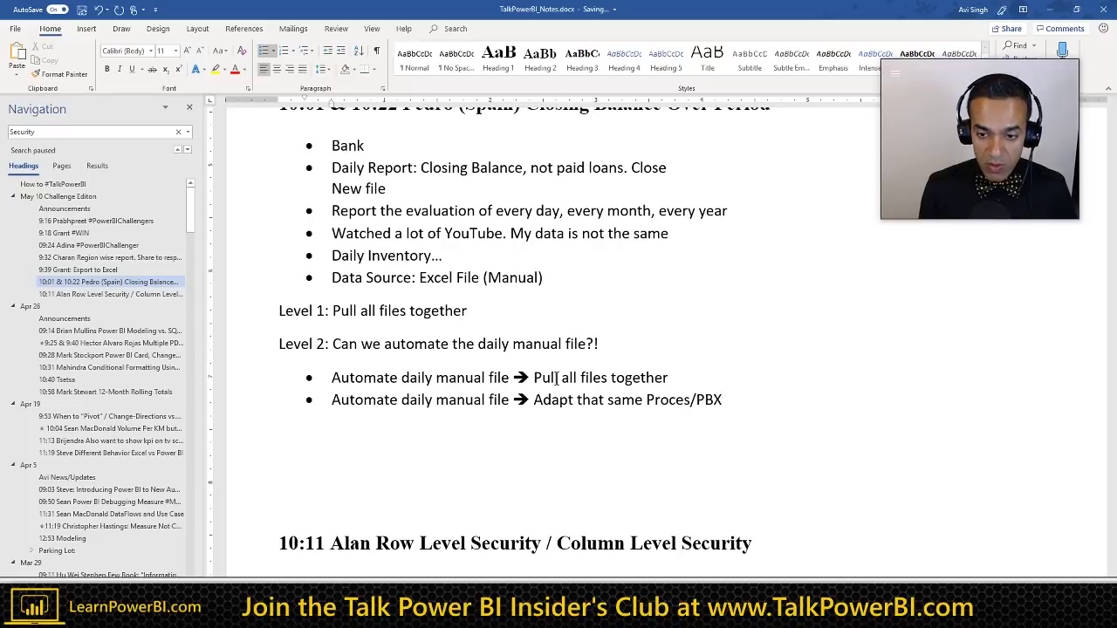
key("BackSpace")
type("IX to d")
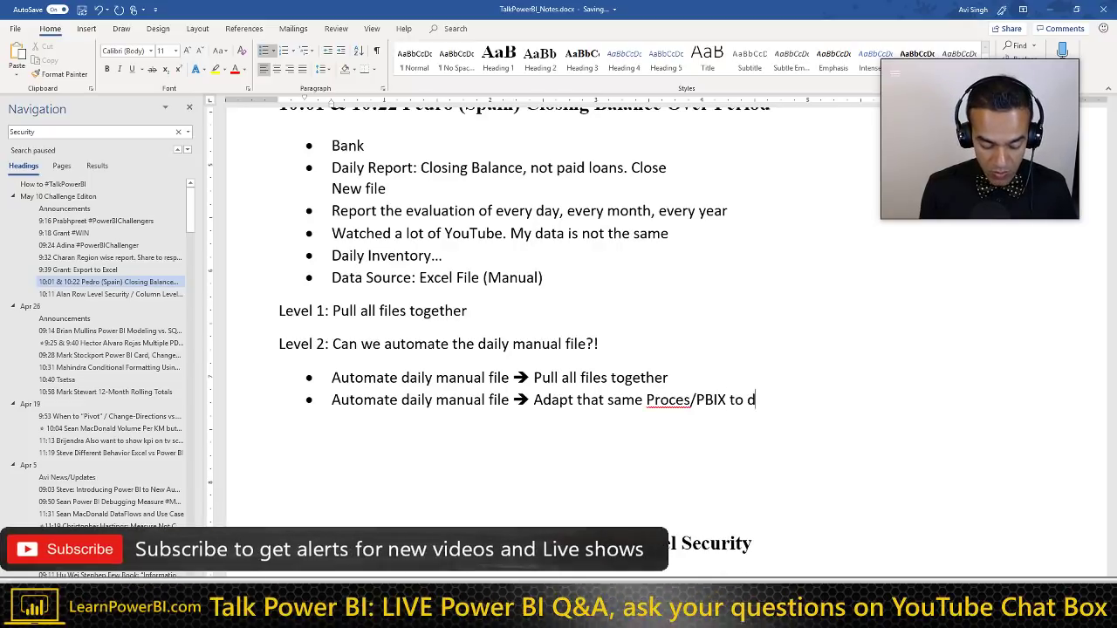
type("o full y")
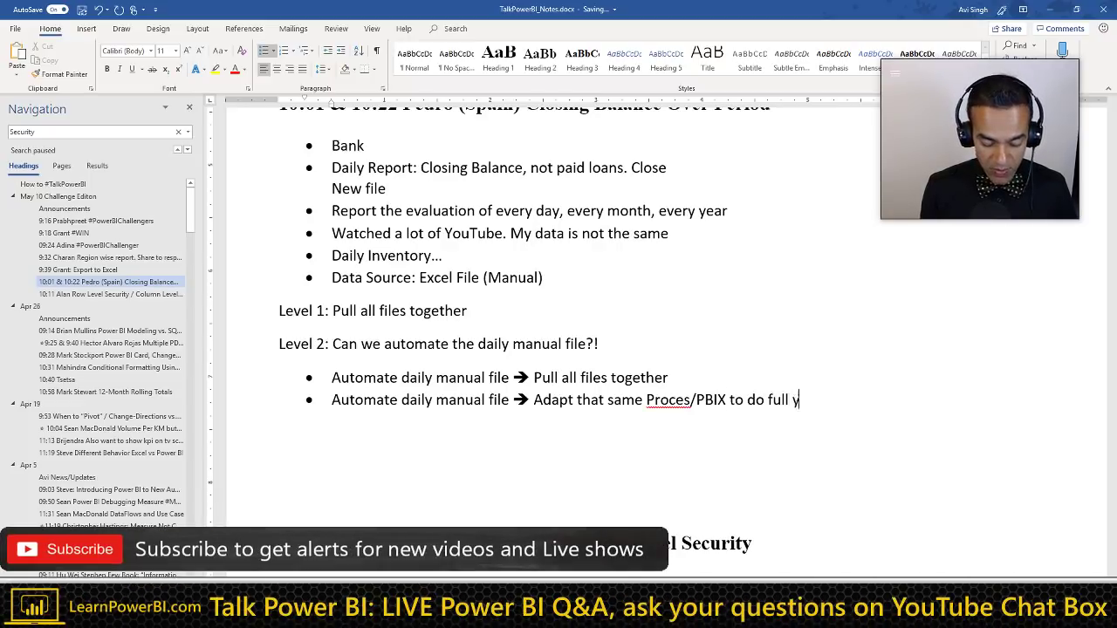
type("ear")
key("ctrl+shift+Left")
key("ctrl+shift+Left")
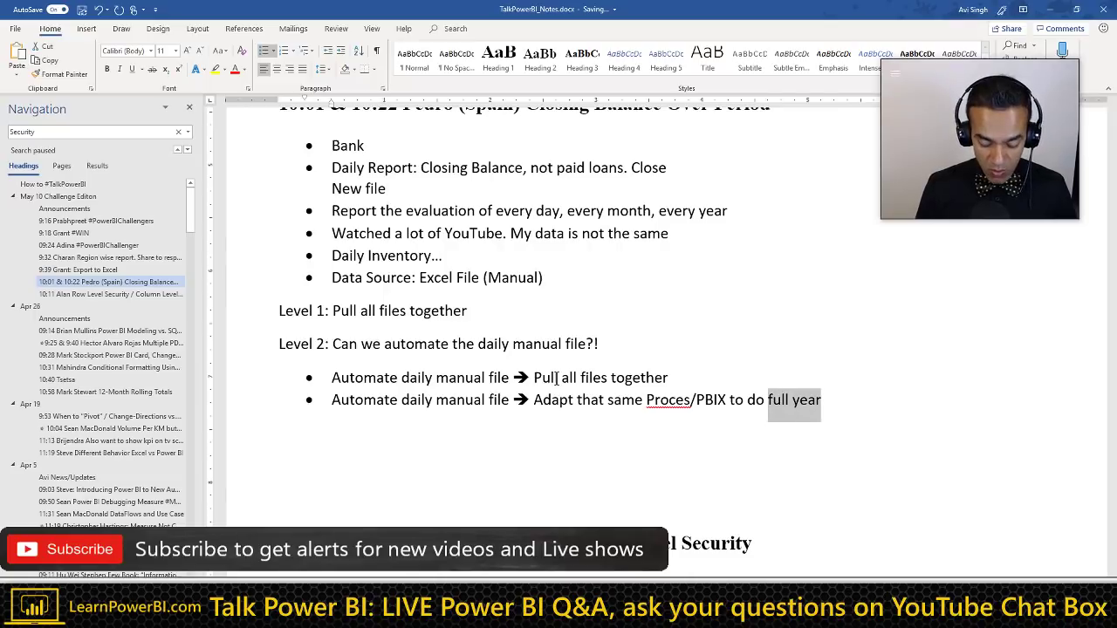
type("All Time")
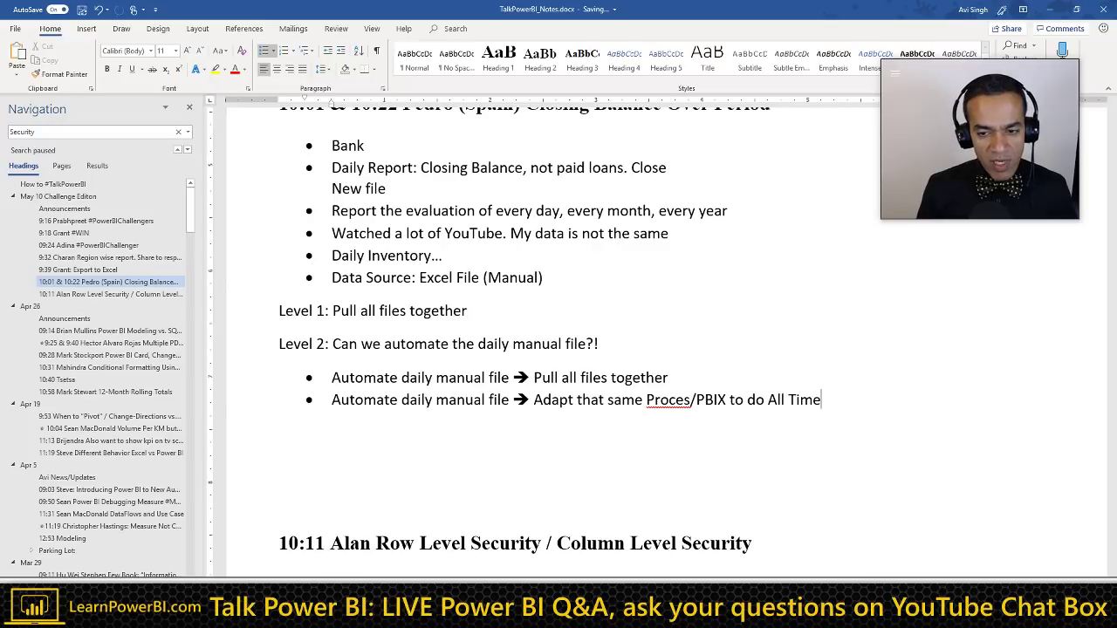
type("s")
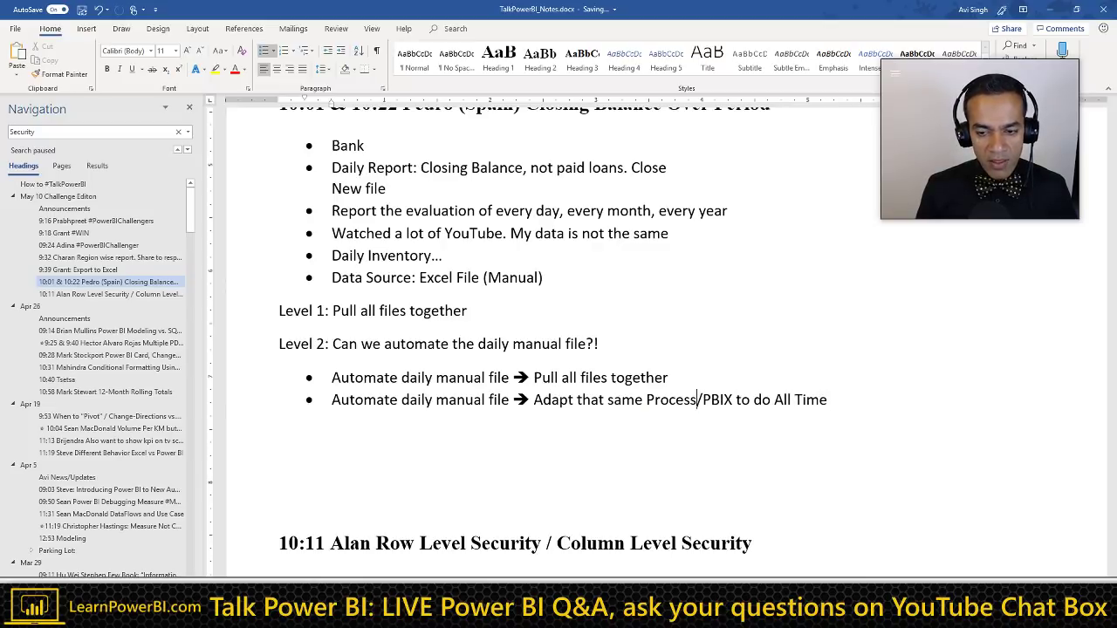
key("End")
key("ctrl+shift+Left")
key("ctrl+shift+Left")
key("ctrl+shift+Left")
key("ctrl+shift+Left")
key("ctrl+shift+Left")
key("ctrl+shift+Left")
key("ctrl+shift+Left")
key("ctrl+shift+Left")
key("ctrl+shift+Left")
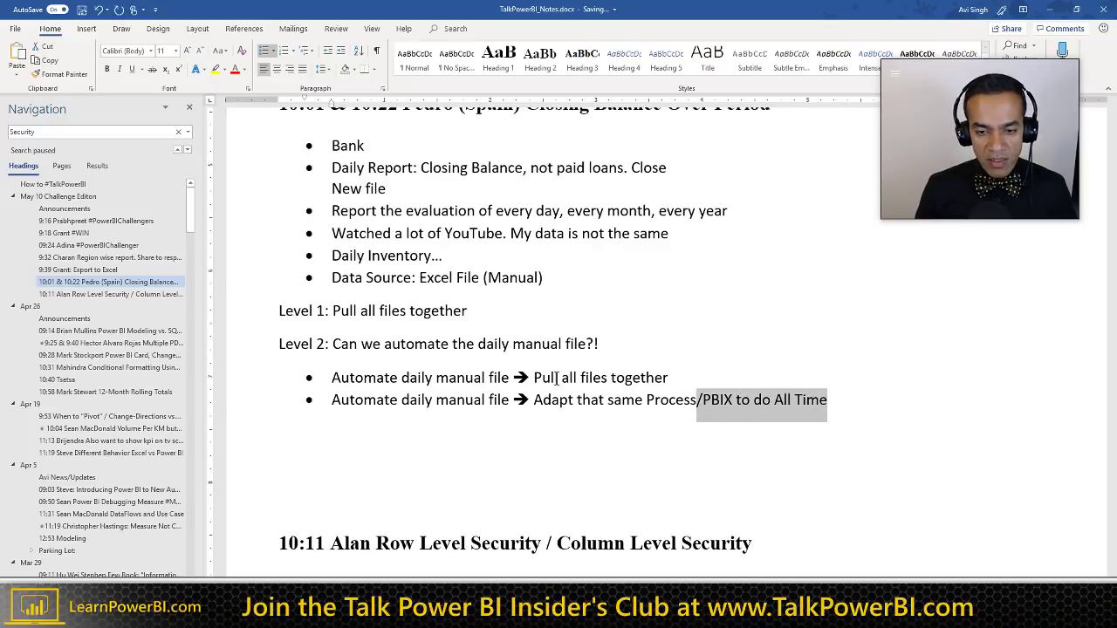
key("ctrl+shift+Left")
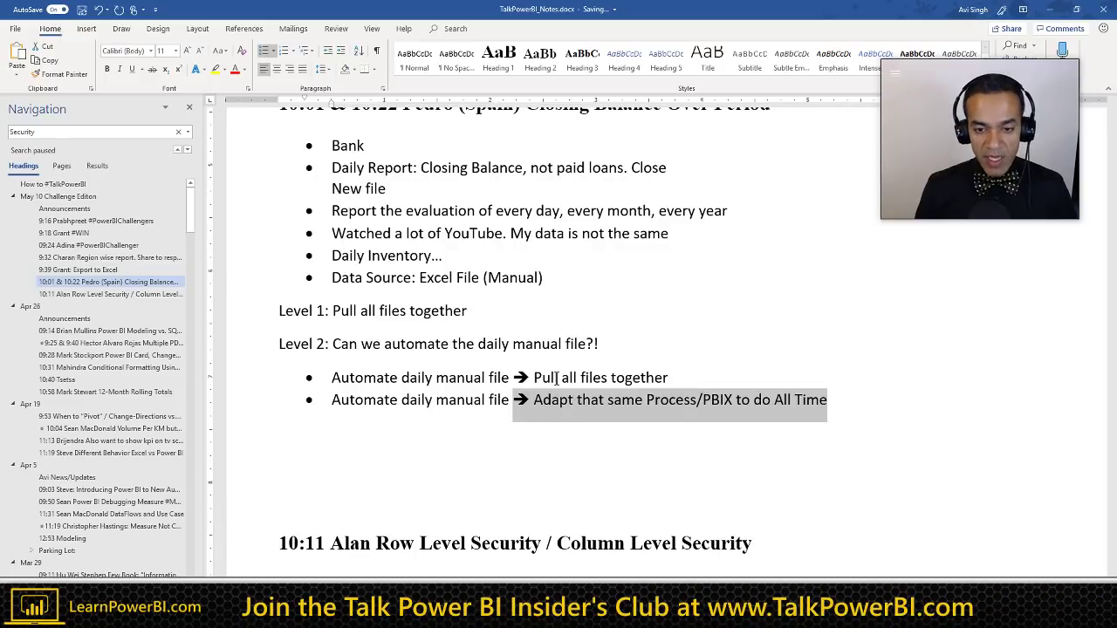
key("End")
Step: Add a third bullet reading 'PBIX shows Unpaid Balance (All Time)'
key("Return")
key("ctrl+v")
key("Home")
key("shift+Right")
key("shift+Right")
key("shift+Right")
key("shift+Right")
key("shift+Right")
key("shift+Right")
key("shift+Right")
key("shift+Right")
key("shift+Right")
key("shift+Right")
key("shift+Right")
key("shift+Right")
key("shift+Right")
key("shift+Right")
key("shift+Right")
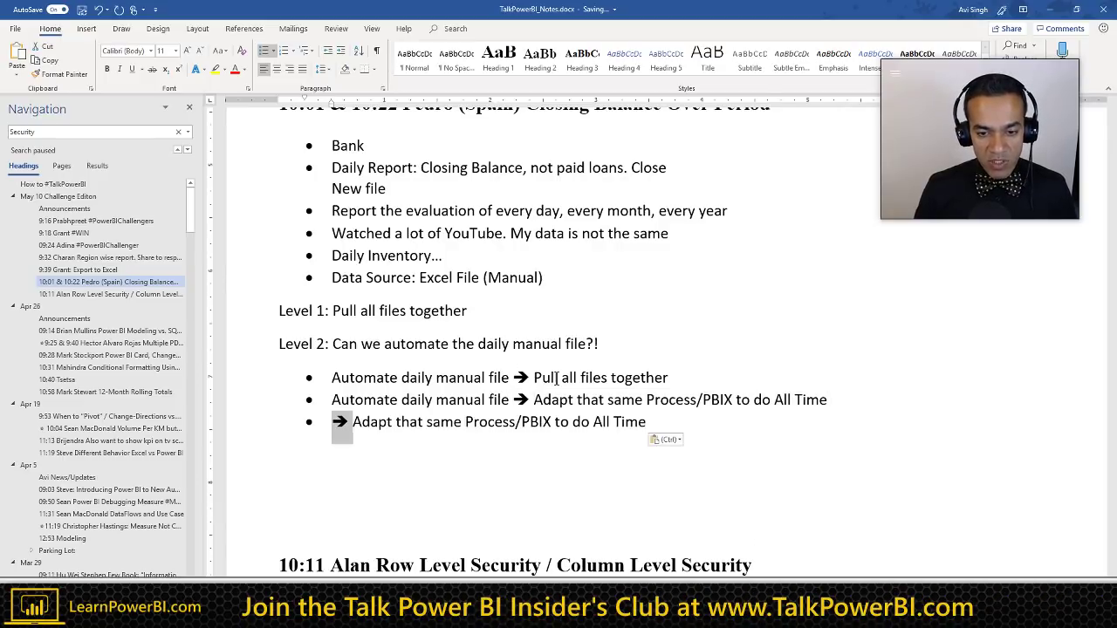
key("shift+Right")
key("shift+Right")
key("shift+Right")
key("shift+Right")
key("shift+Right")
key("shift+Right")
key("shift+Right")
key("shift+Right")
key("shift+Right")
key("shift+Right")
key("shift+Right")
key("Delete")
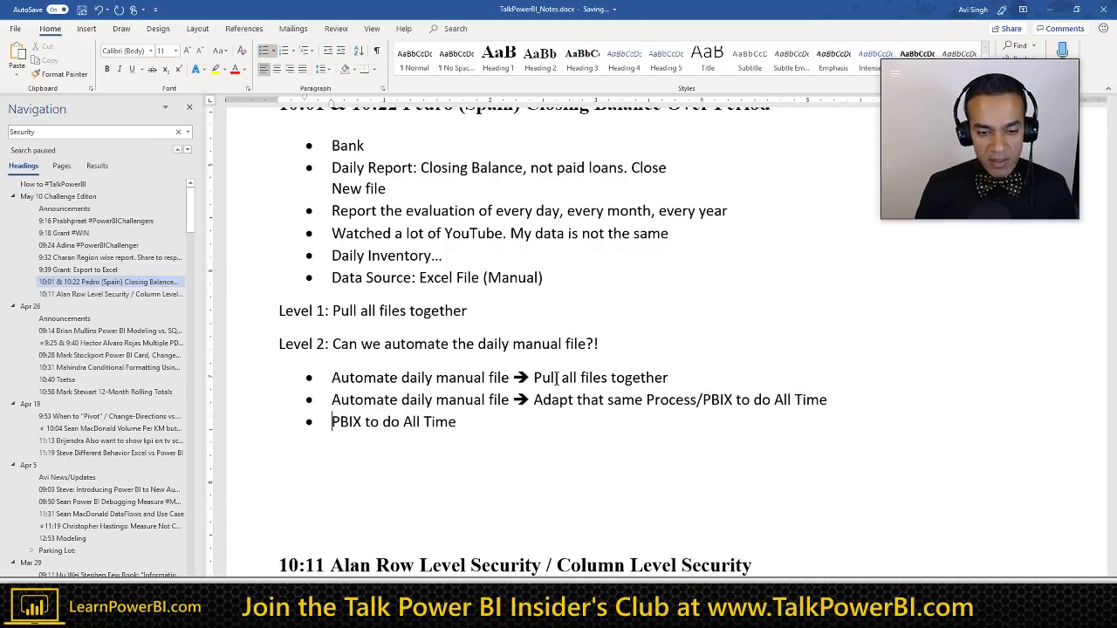
key("ctrl+shift+Right")
key("ctrl+shift+Right")
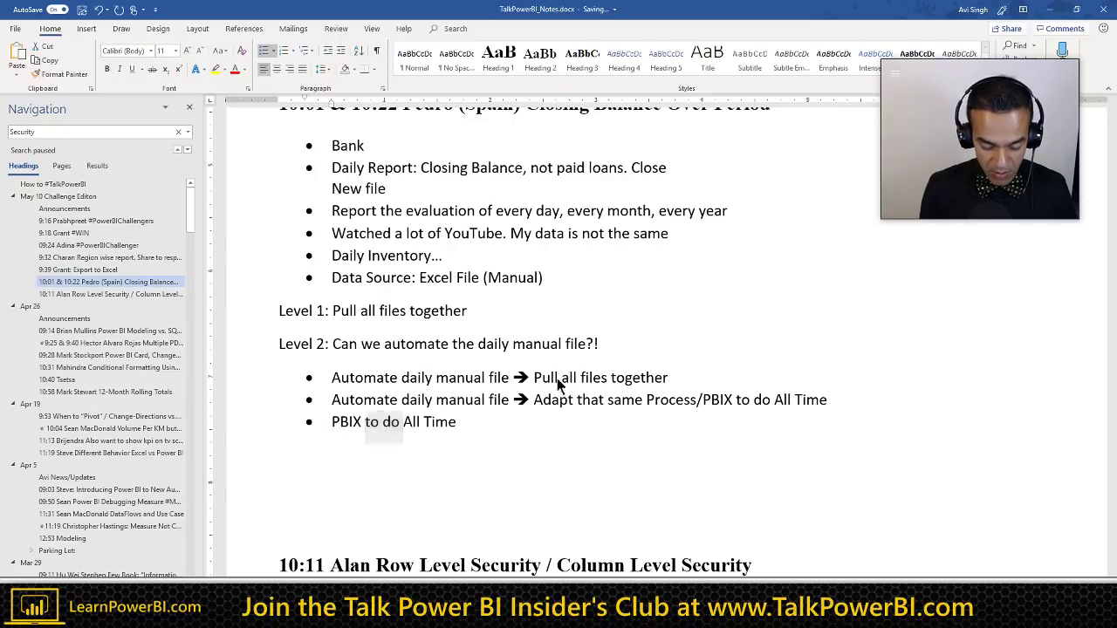
type("shows Closing Bala")
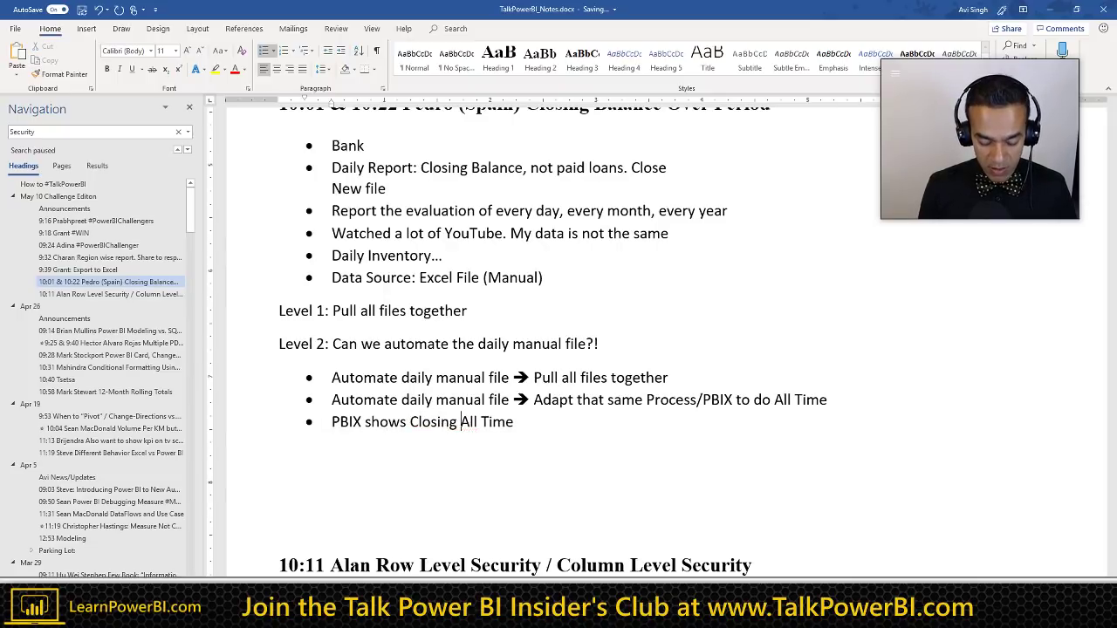
type("nce")
key("ctrl+Left")
key("ctrl+shift+Left")
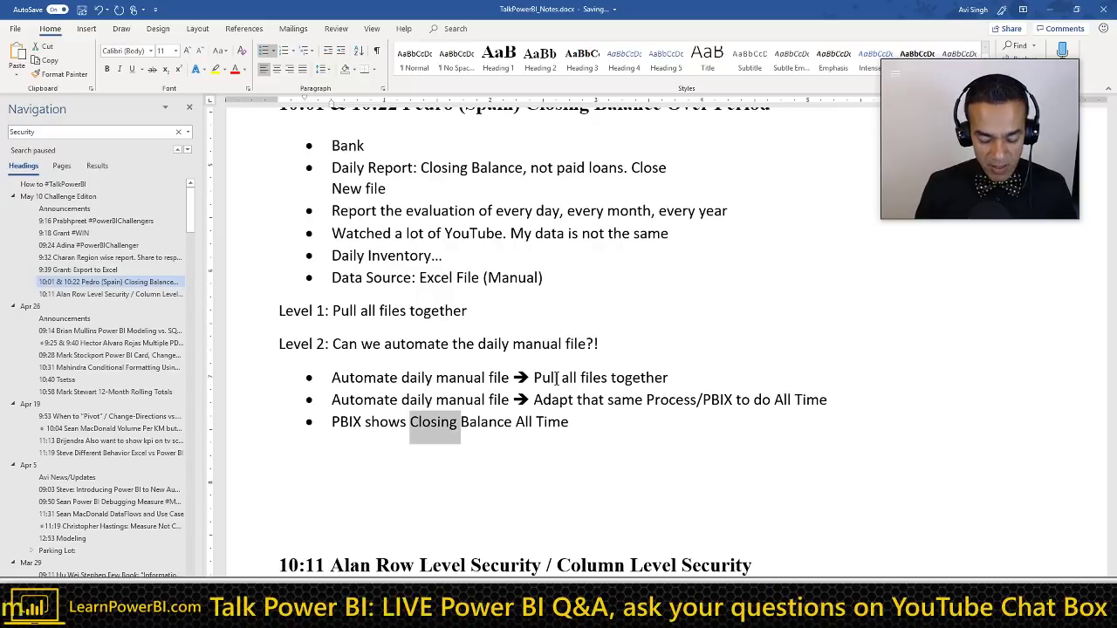
type("Unpaid")
key("End")
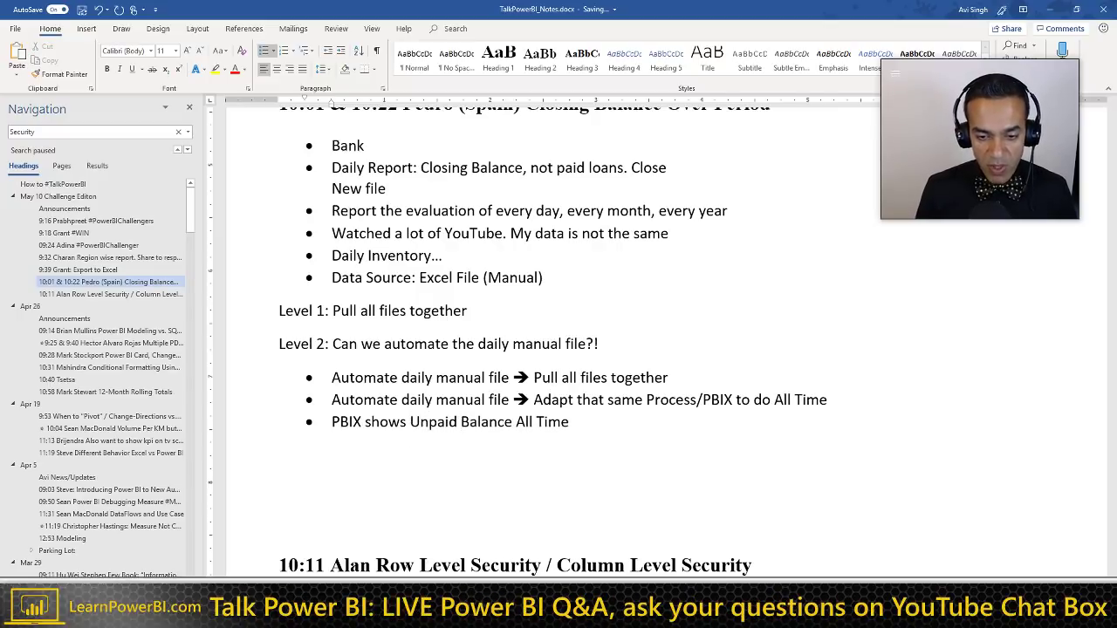
type(")")
key("ctrl+Left")
key("ctrl+Left")
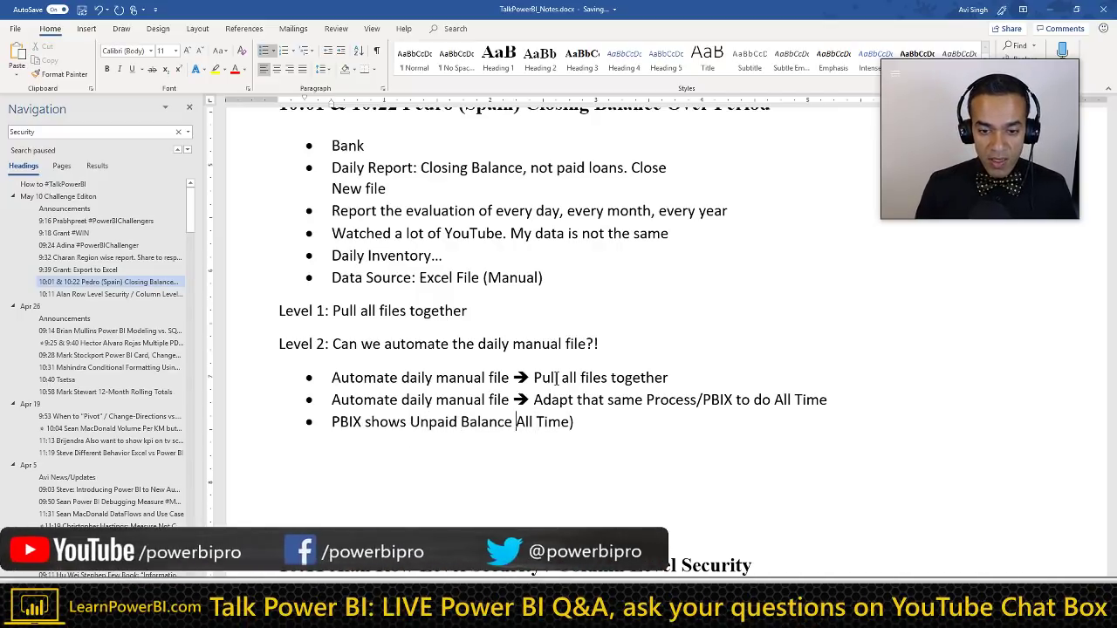
type("(")
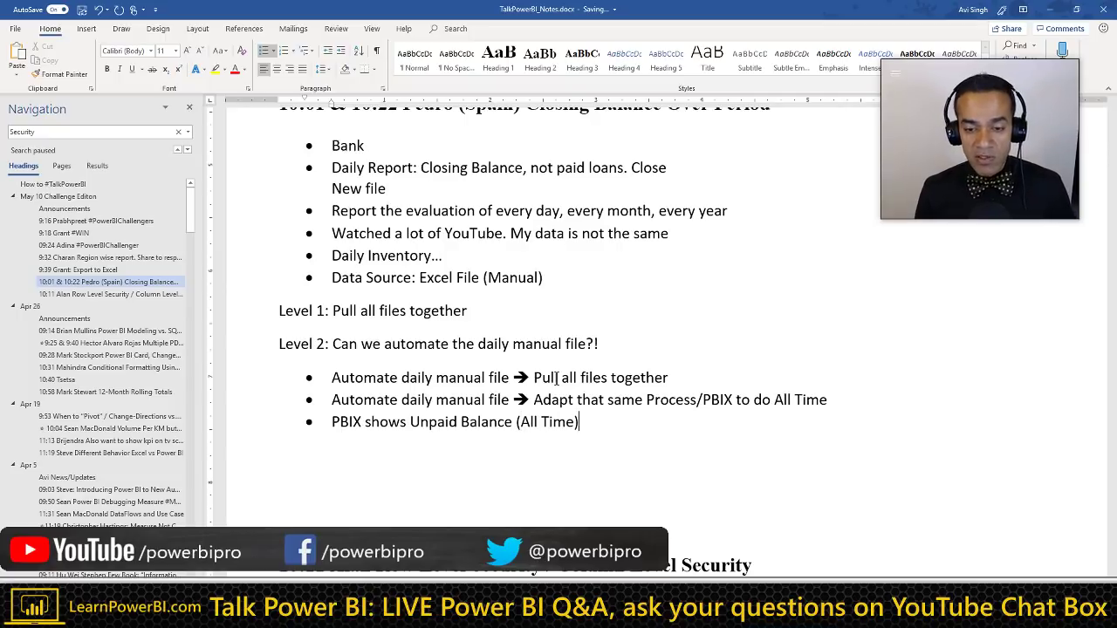
Step: Add an indented 'Report' sub-bullet under the PBIX bullet
key("Return")
key("Tab")
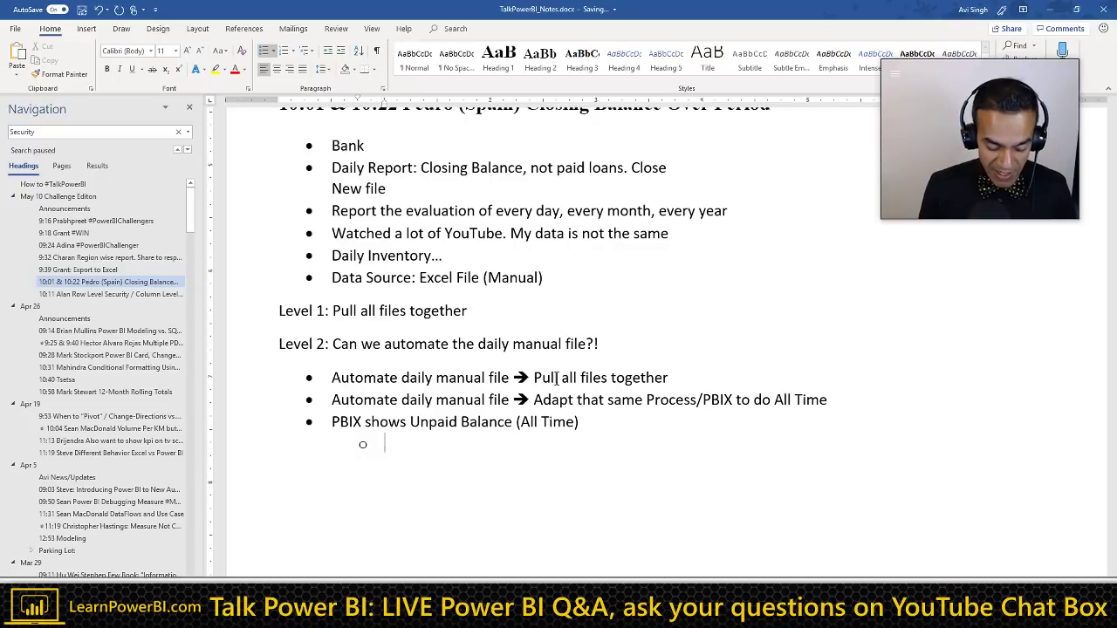
type("Report")
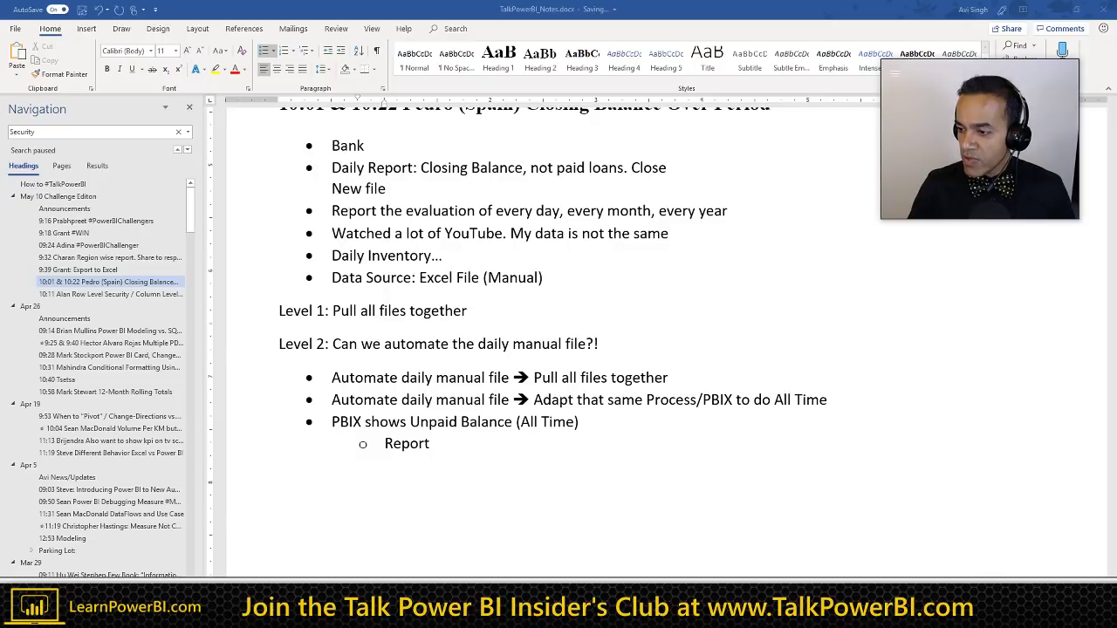
Step: Cue the muted Power BI Tutorial video at 56:20, the Author / Publish / Consume slide
key("alt+Tab")
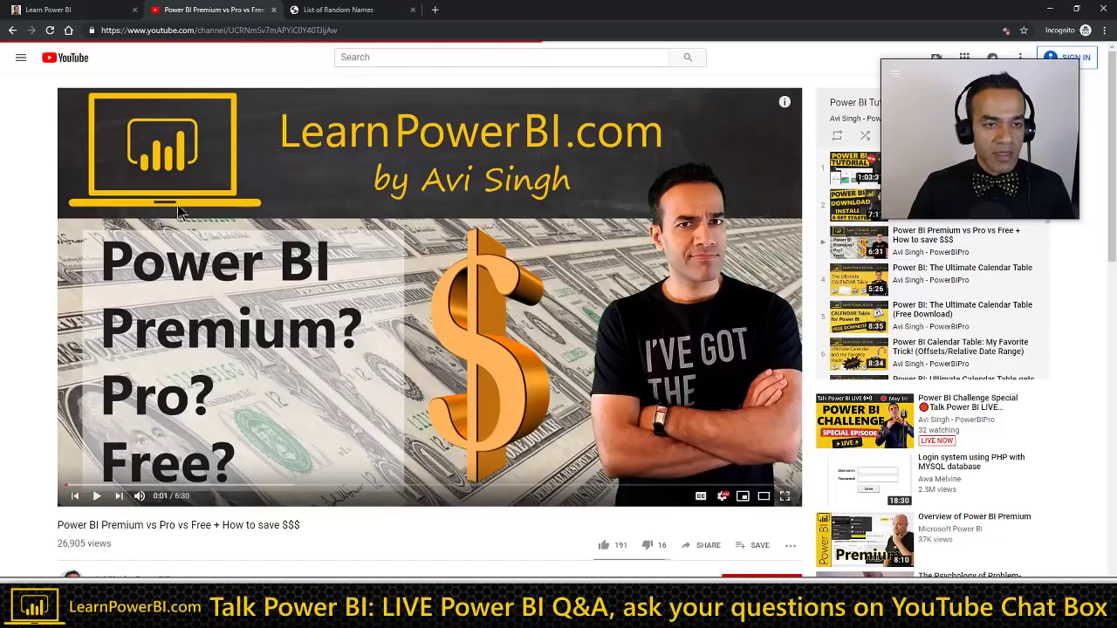
key("alt+Left")
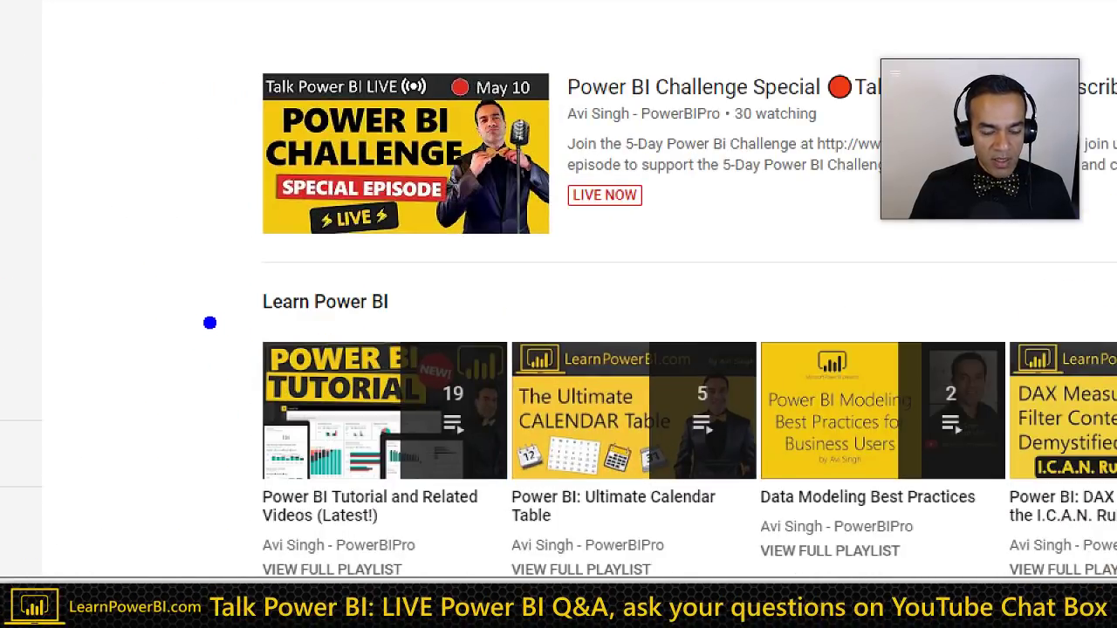
left_click_drag(209, 317, 520, 576)
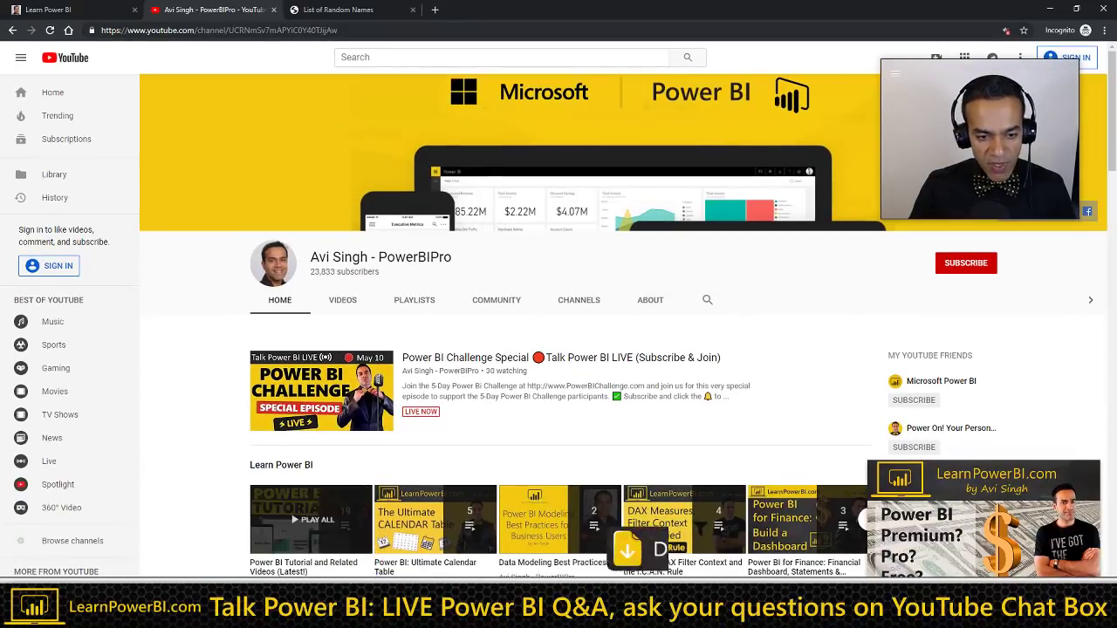
left_click(317, 512)
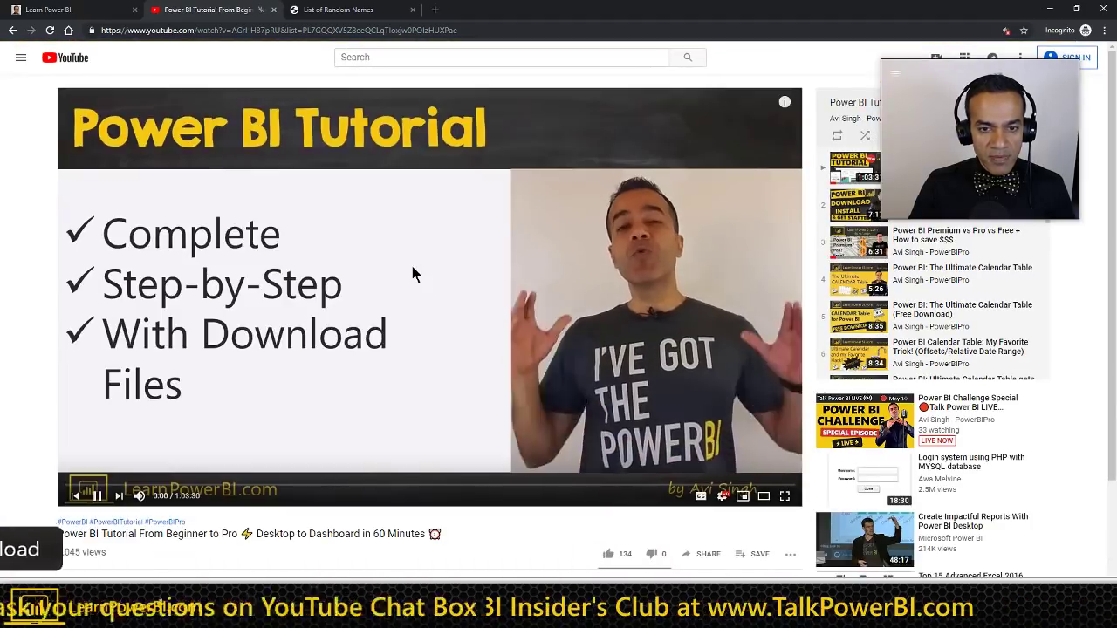
left_click(412, 266)
left_click(611, 290)
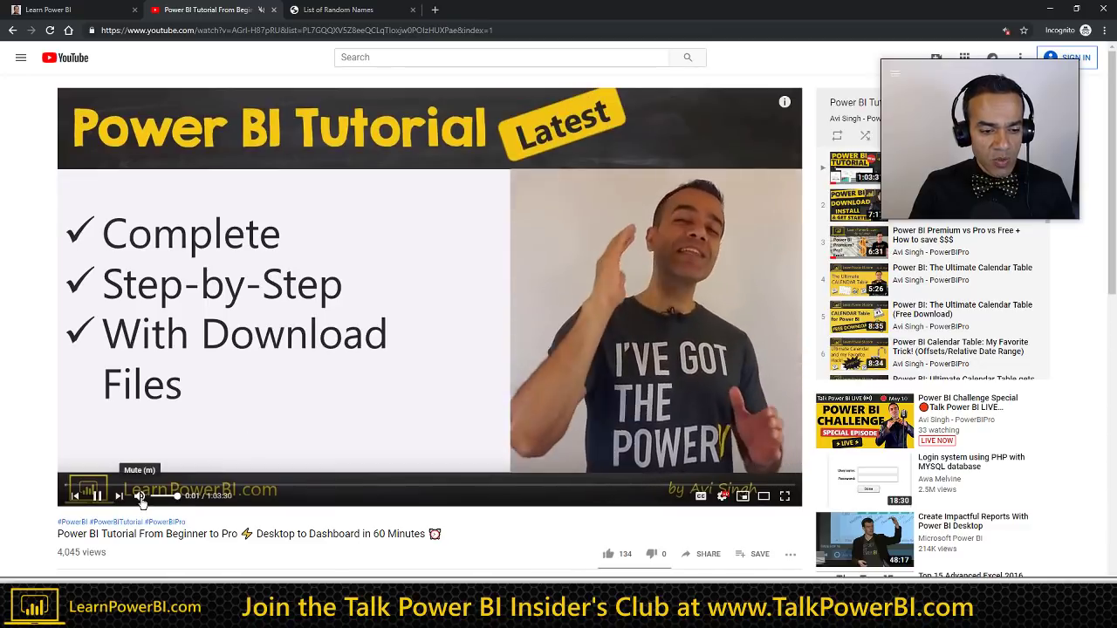
key("m")
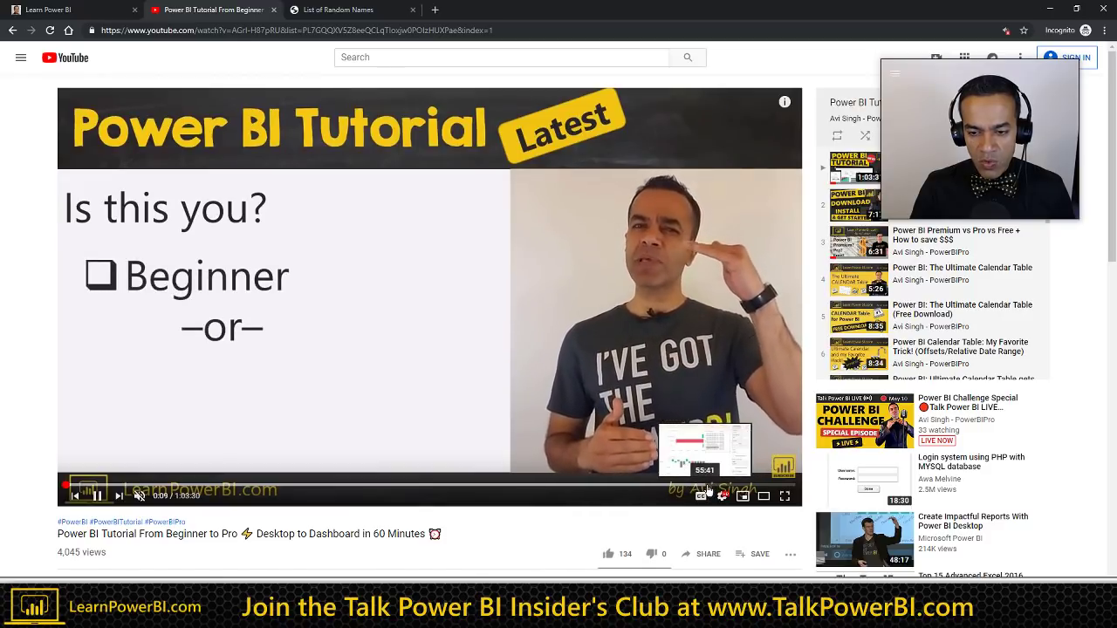
left_click(711, 486)
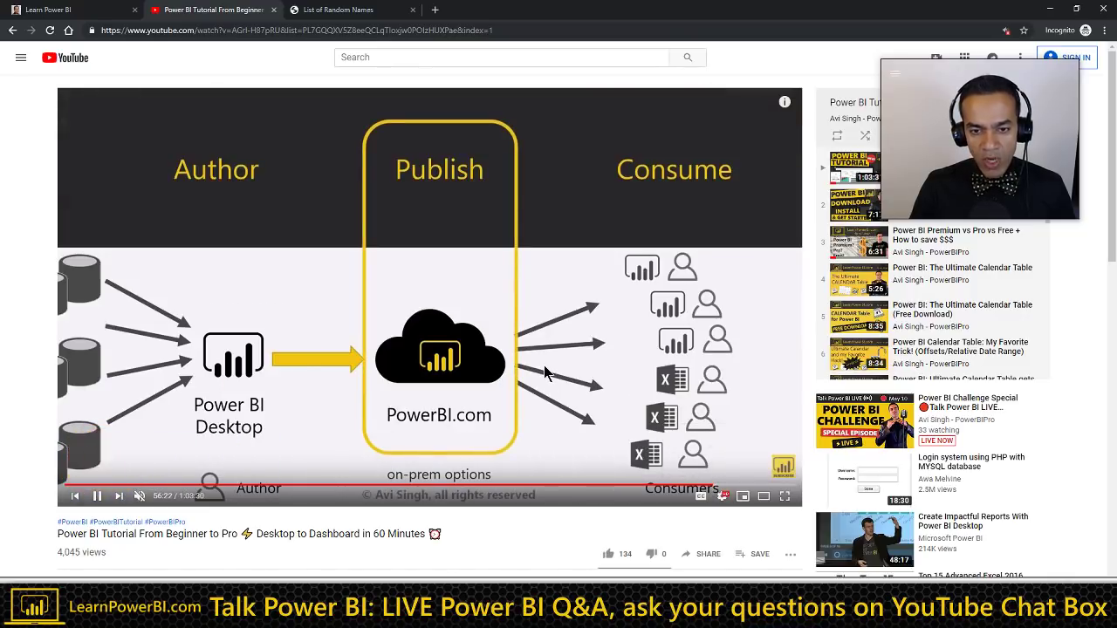
left_click(543, 367)
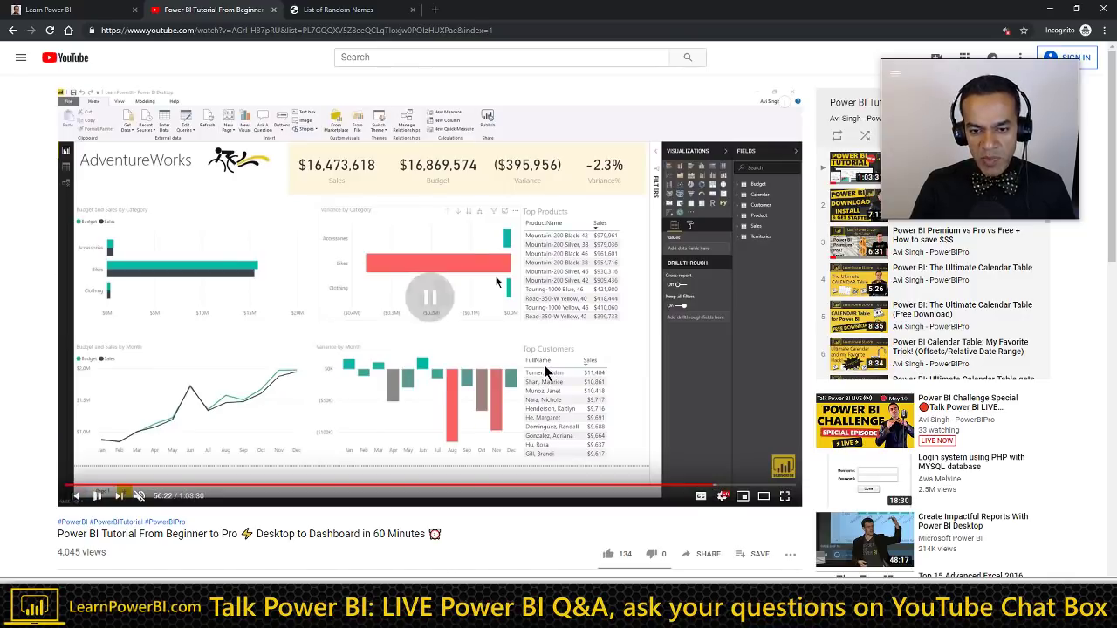
left_click(708, 485)
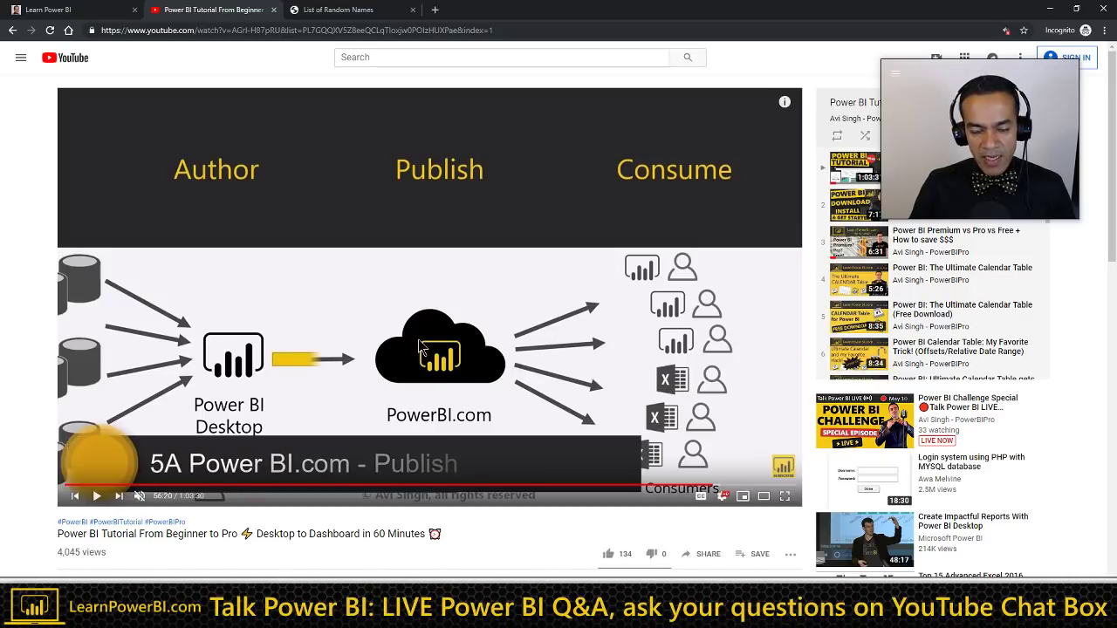
Step: Rename the sub-bullet 'Daily Report' and turn the next sub-bullet into a plain line
key("alt+Tab")
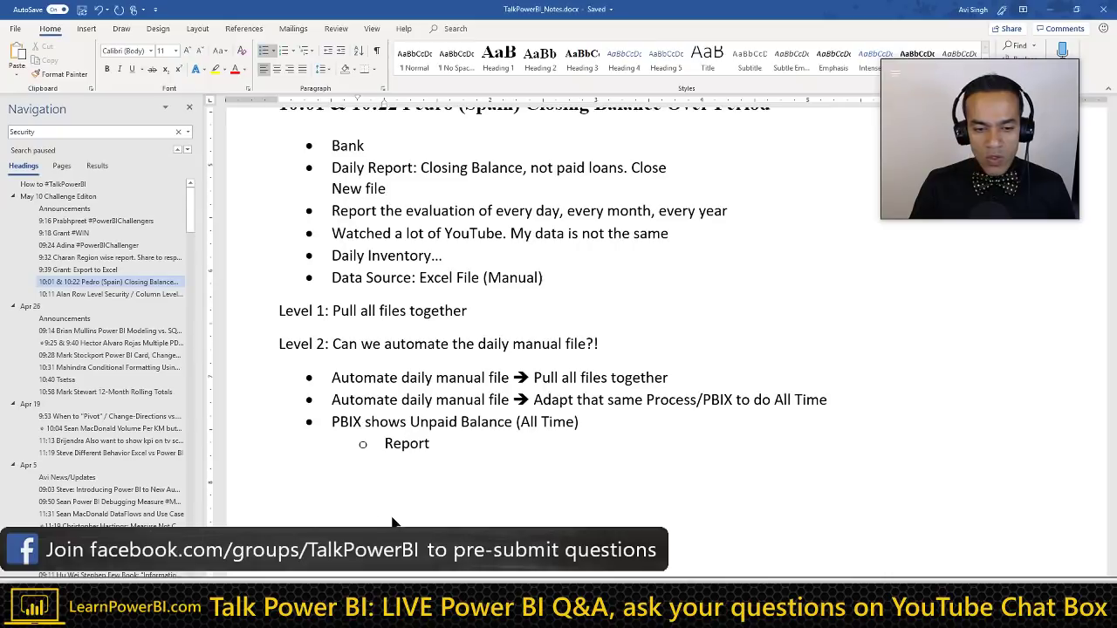
key("Home")
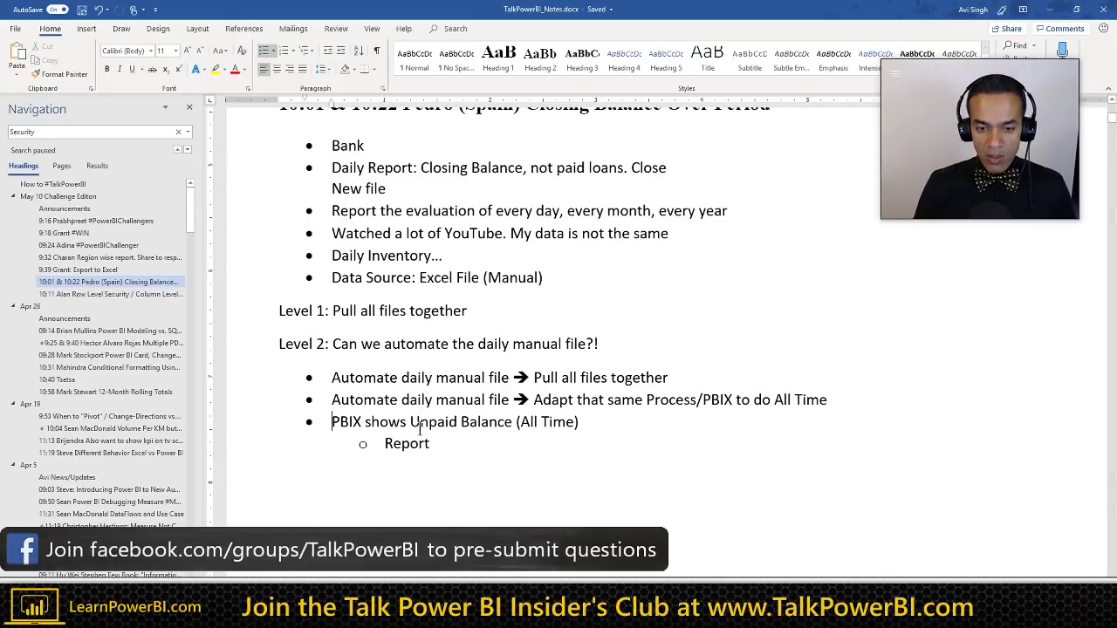
key("shift+End")
key("Down")
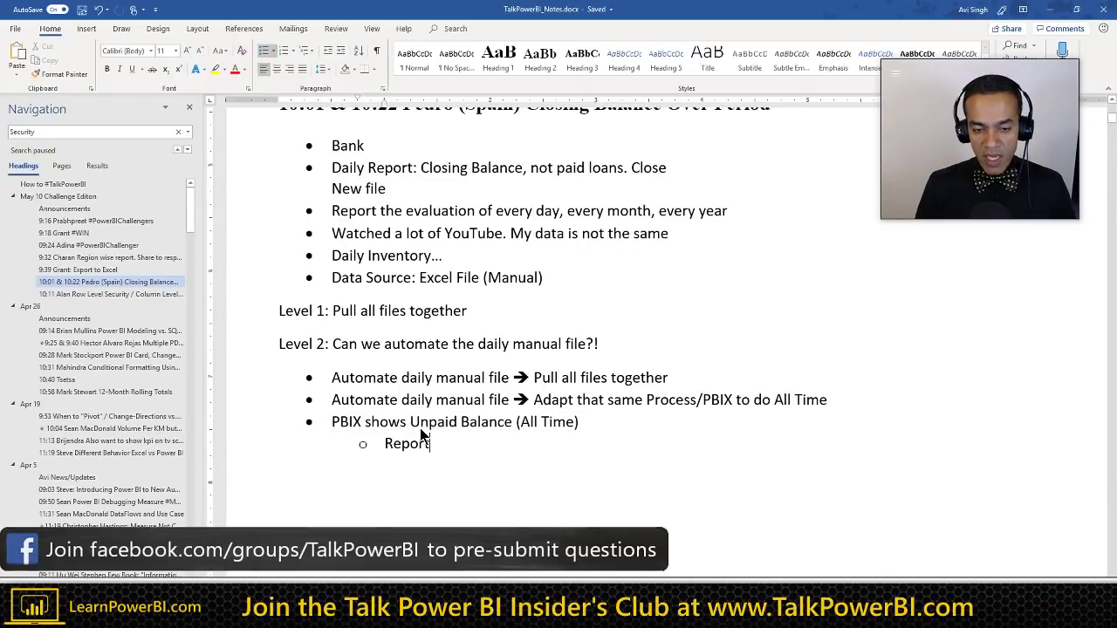
key("Home")
type("Dail")
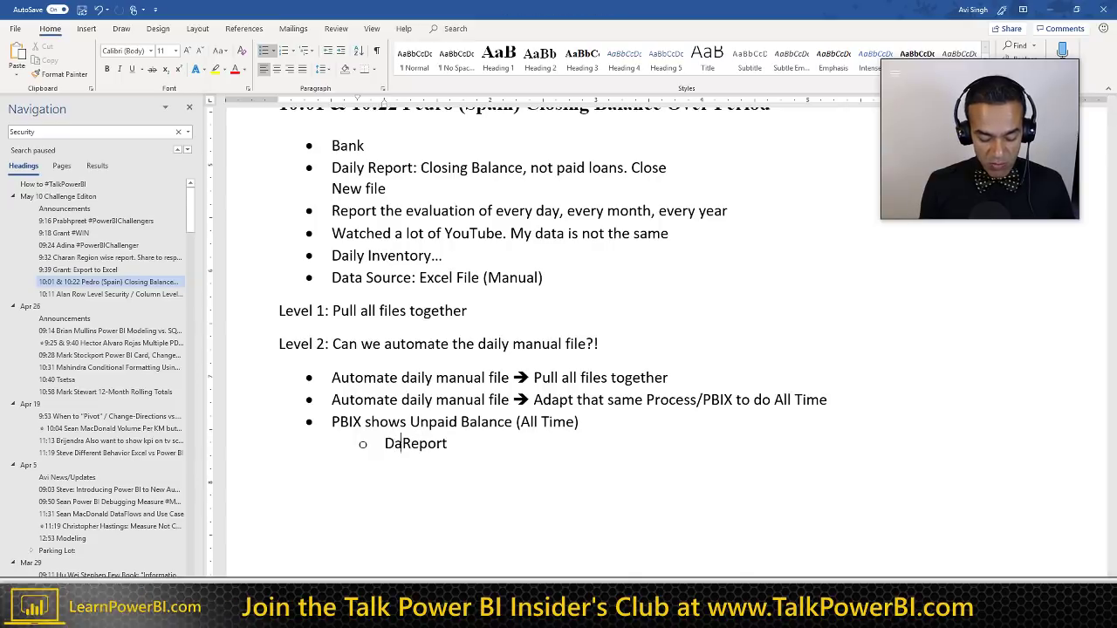
key("BackSpace")
type("y")
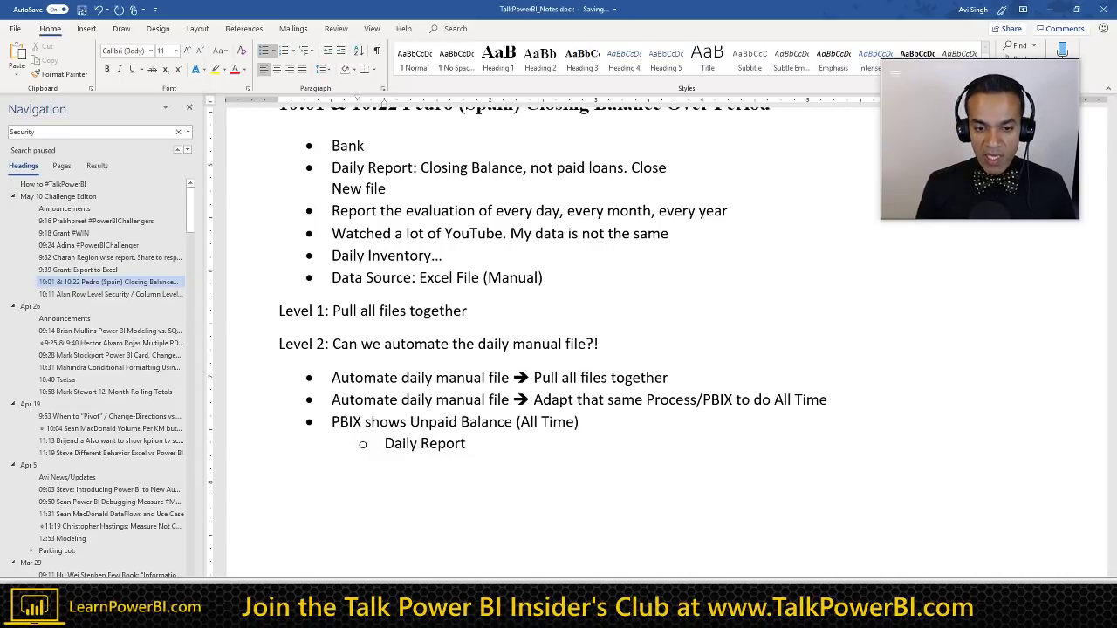
key("Return")
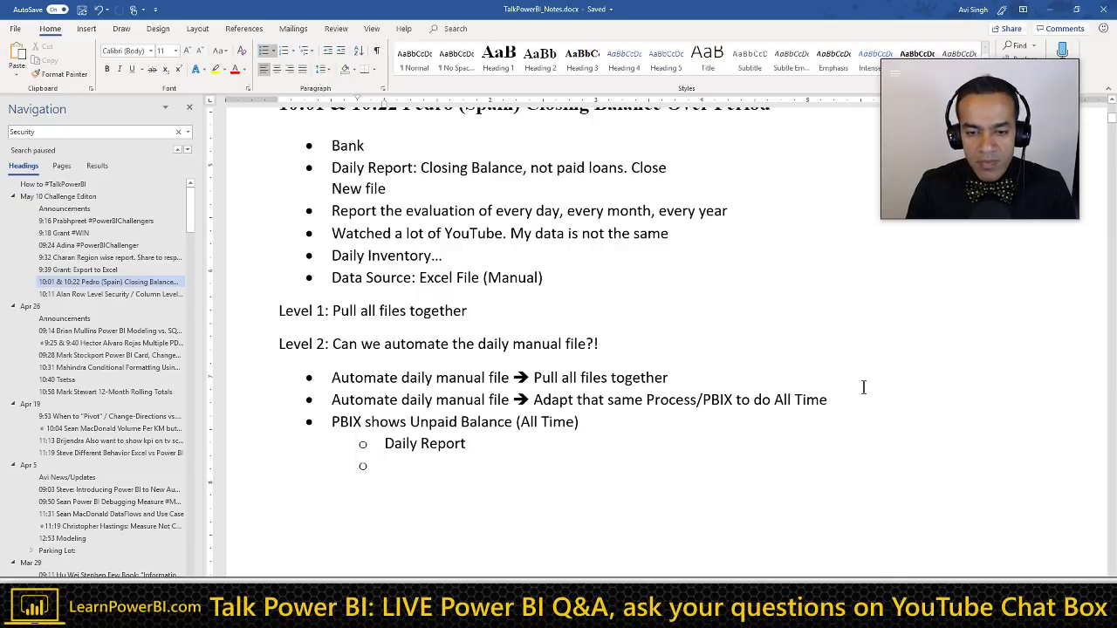
left_click(690, 381)
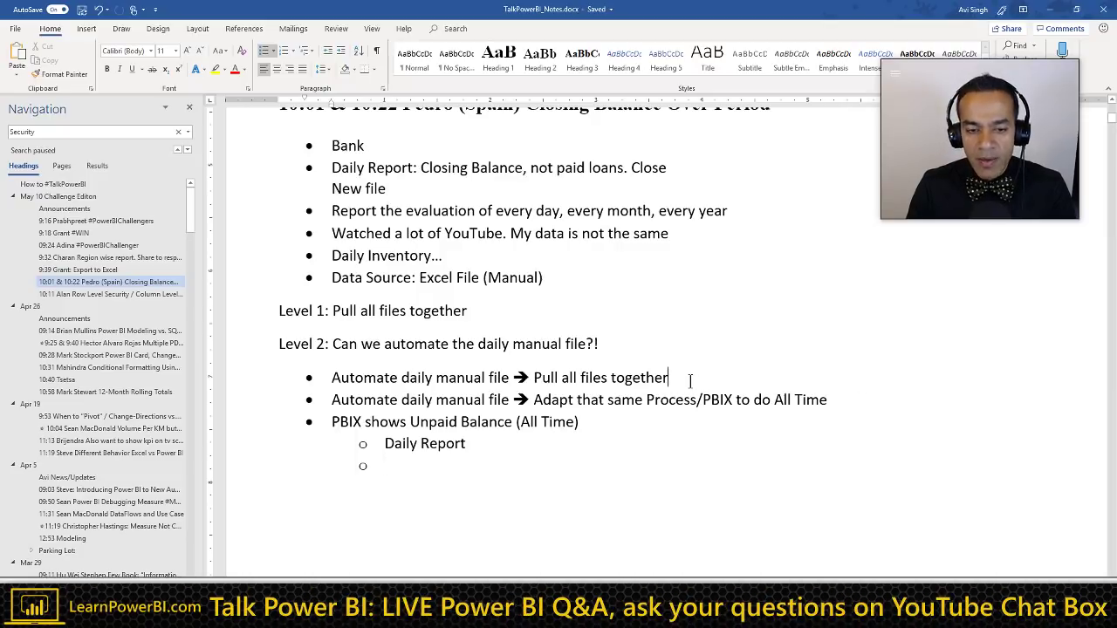
left_click(403, 468)
key("BackSpace")
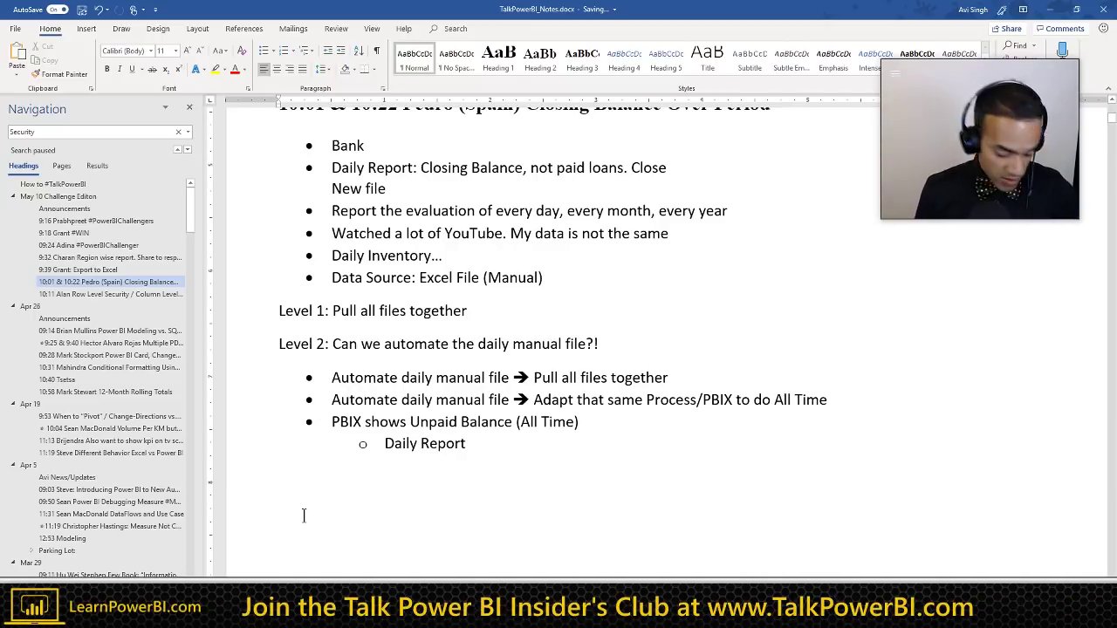
Step: Type '10:20 Grant Files from a Folder...but not all files #QUICKTIP' as a Heading 3
type("10:20 ")
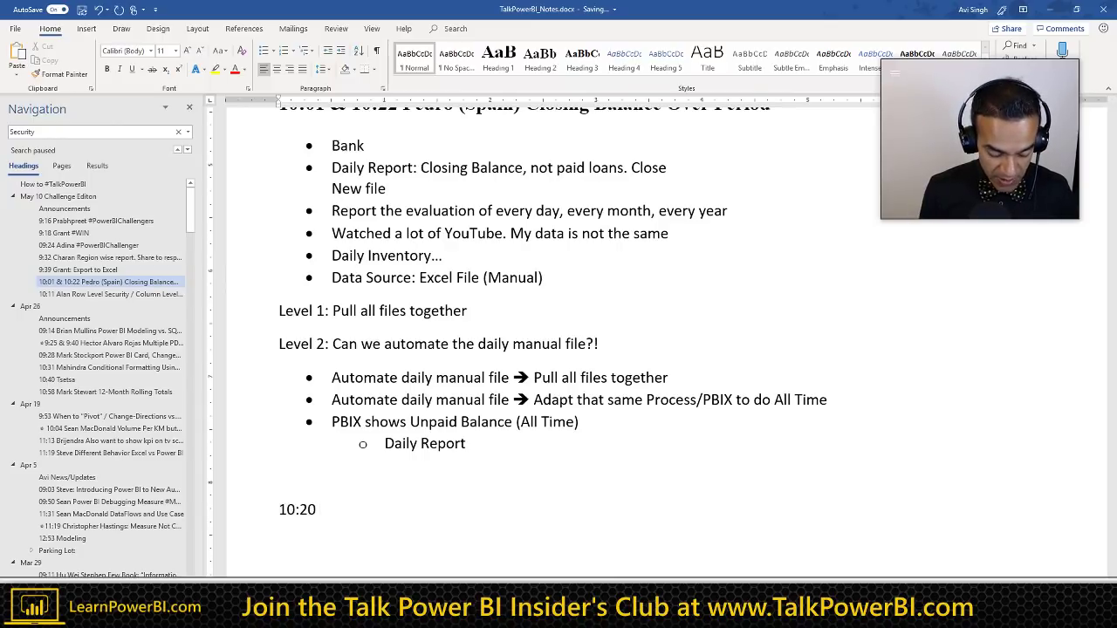
type("Grant")
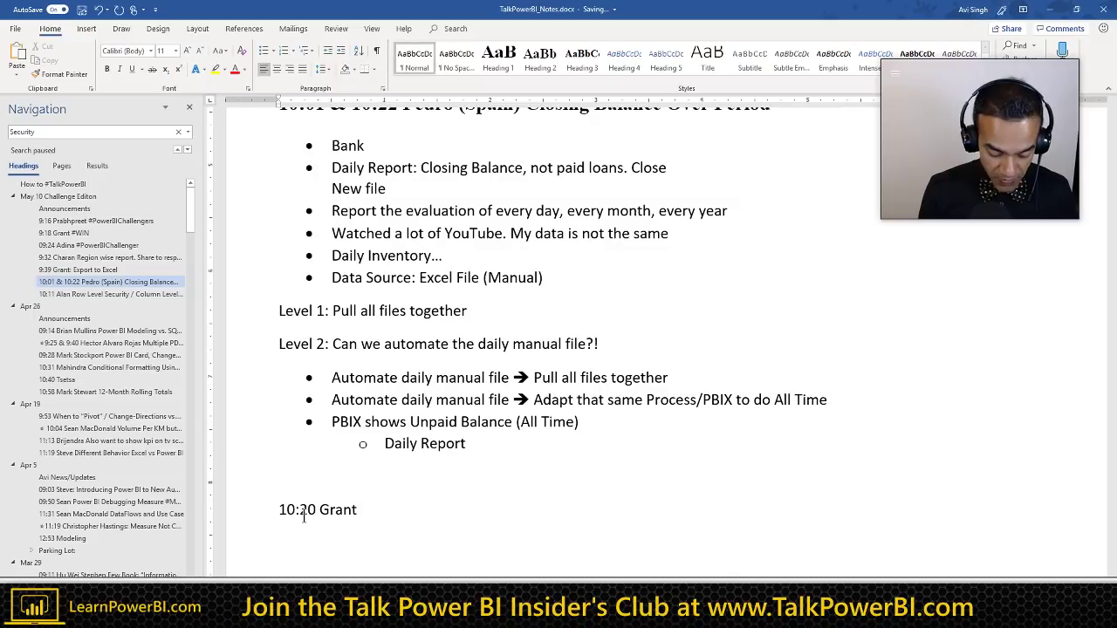
type(" Files from a ")
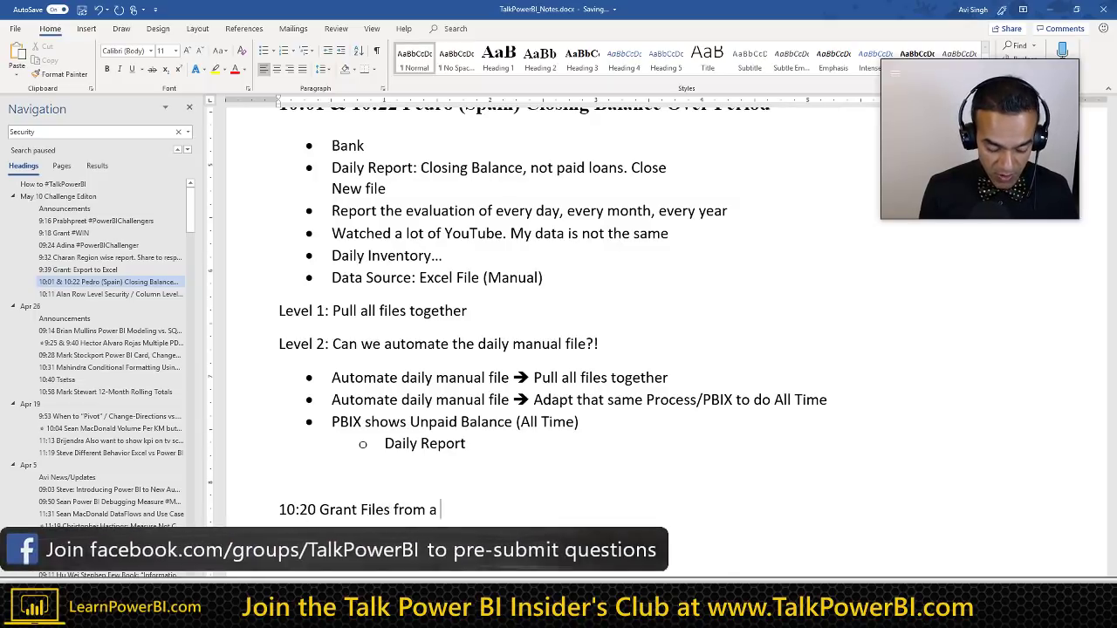
type("Folder,,,but")
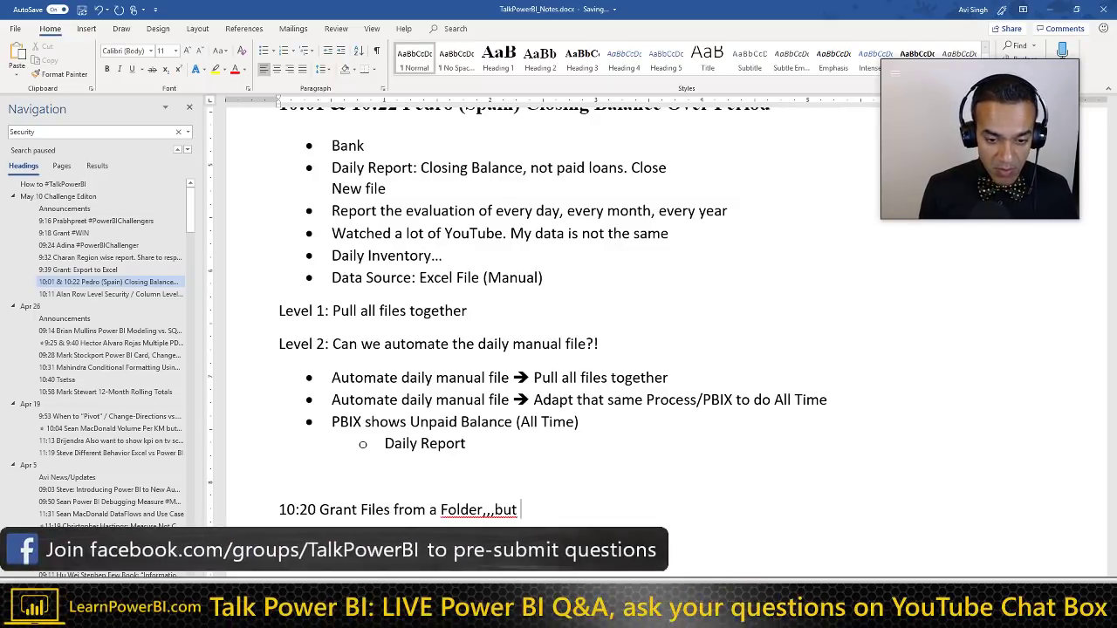
key("Left")
key("Left")
key("Left")
key("shift+Left")
key("shift+Left")
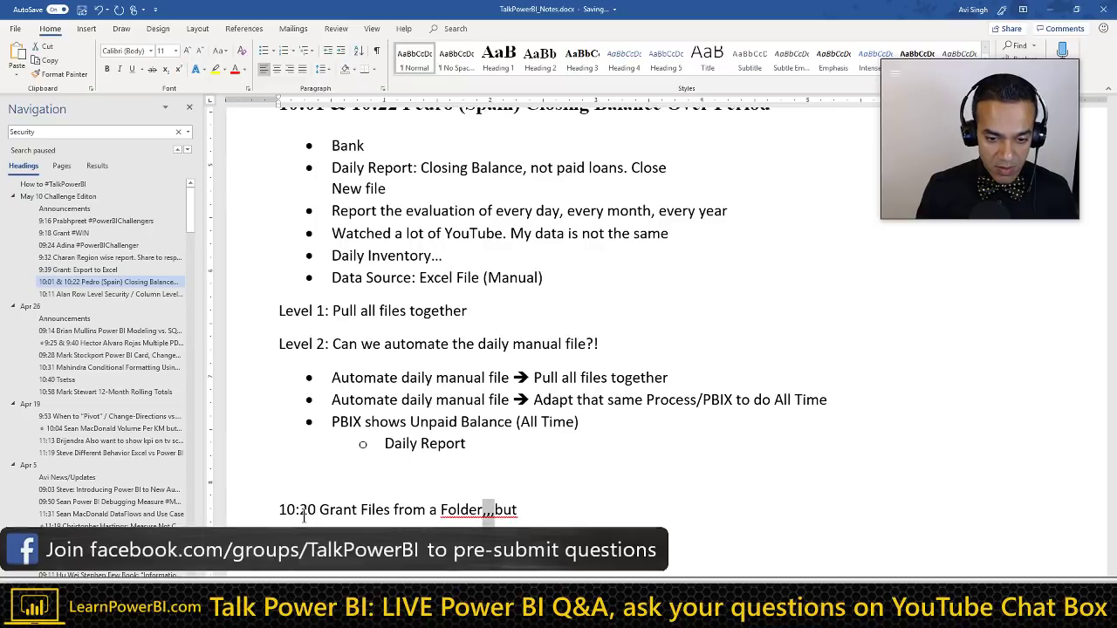
type("...")
key("End")
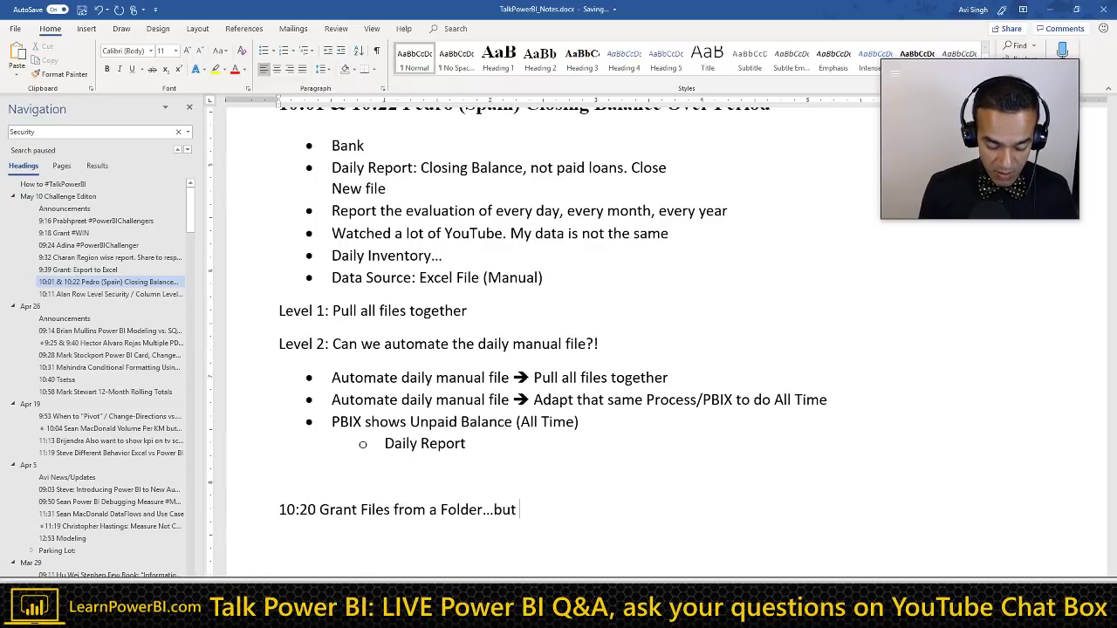
type("not al")
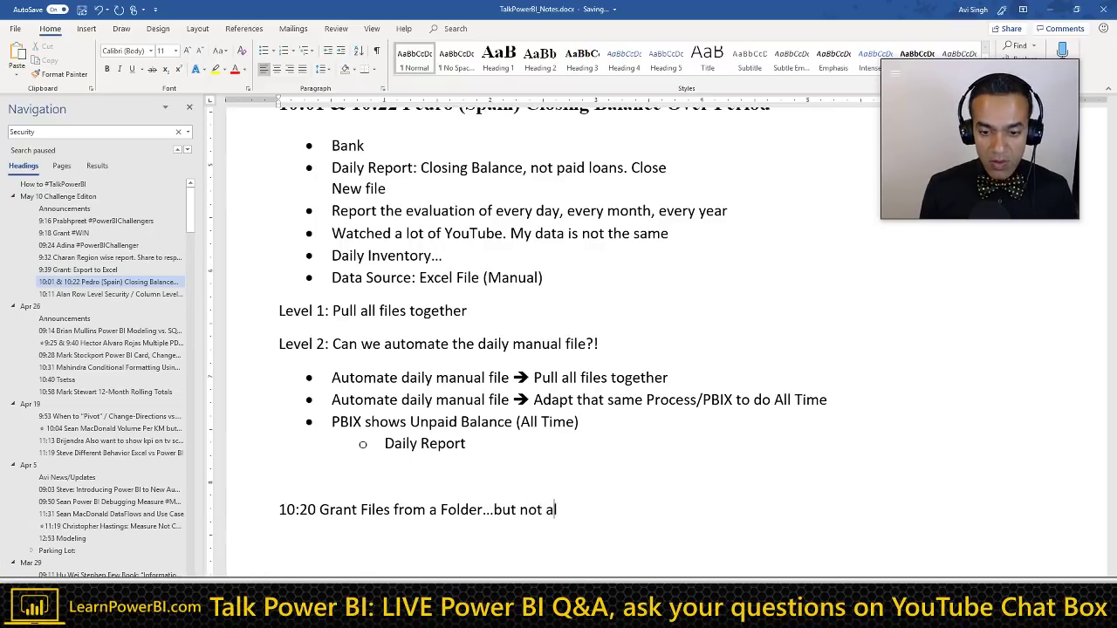
type("l files")
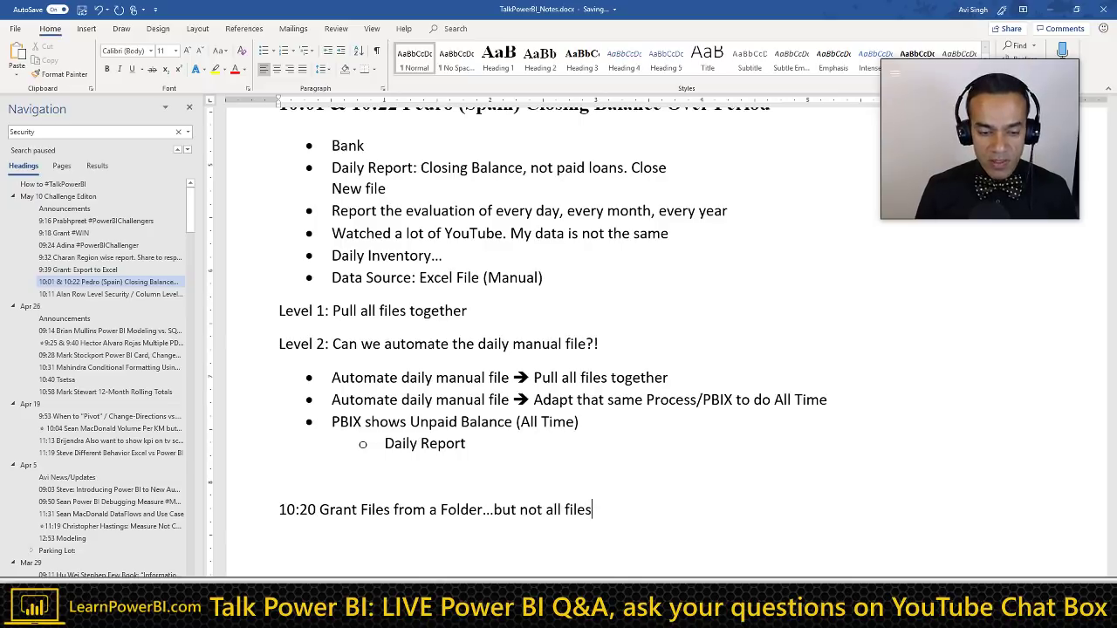
key("ctrl+alt+2")
type("#")
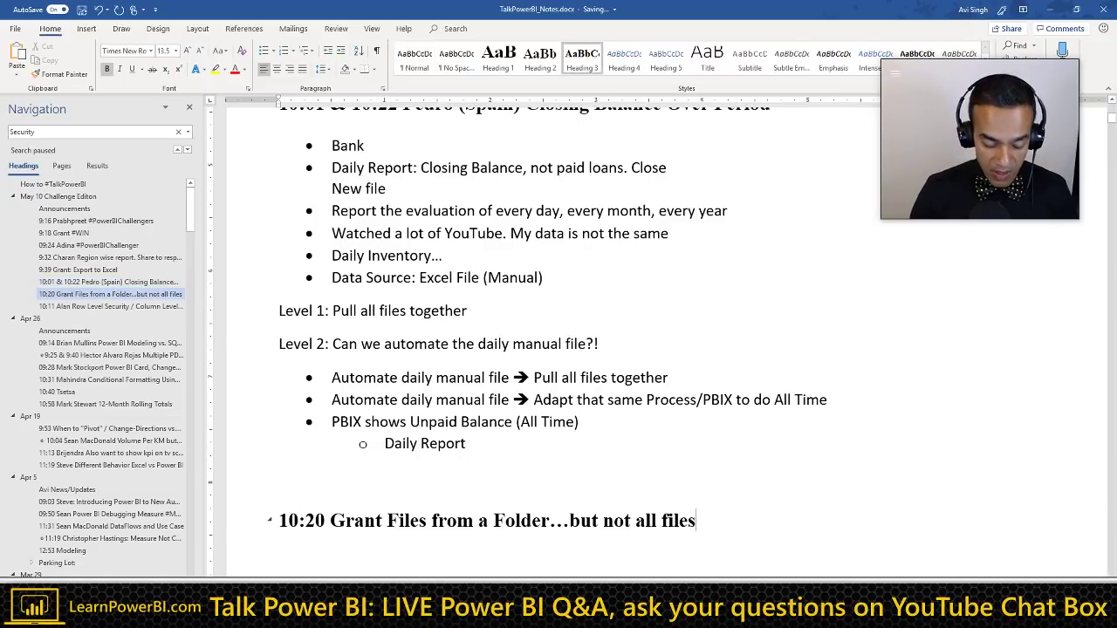
type("QUICKTIP")
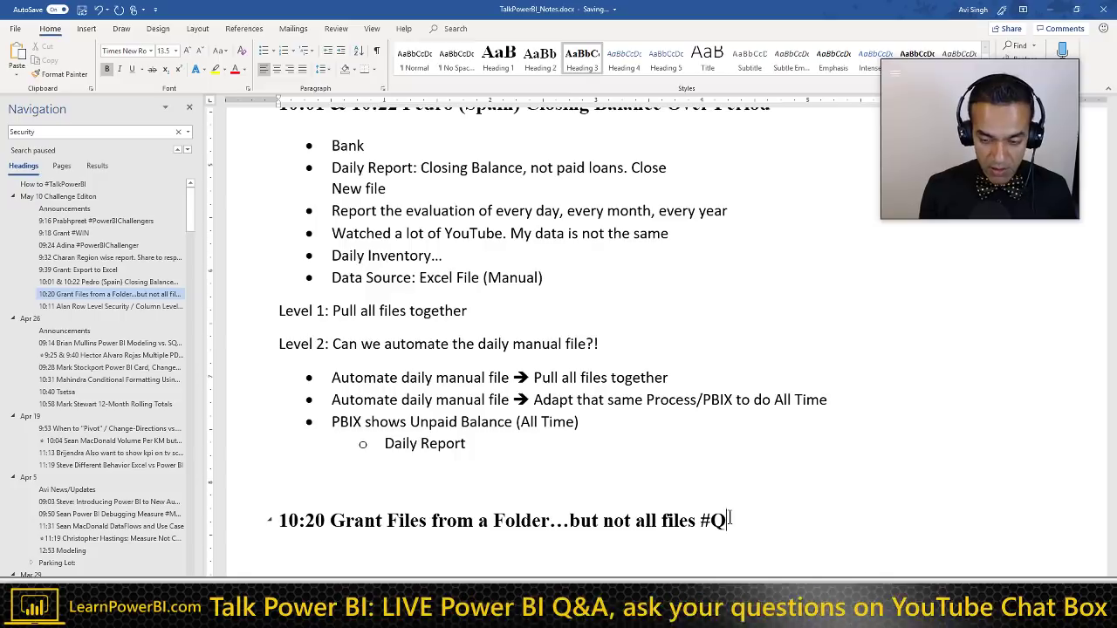
key("Return")
key("Return")
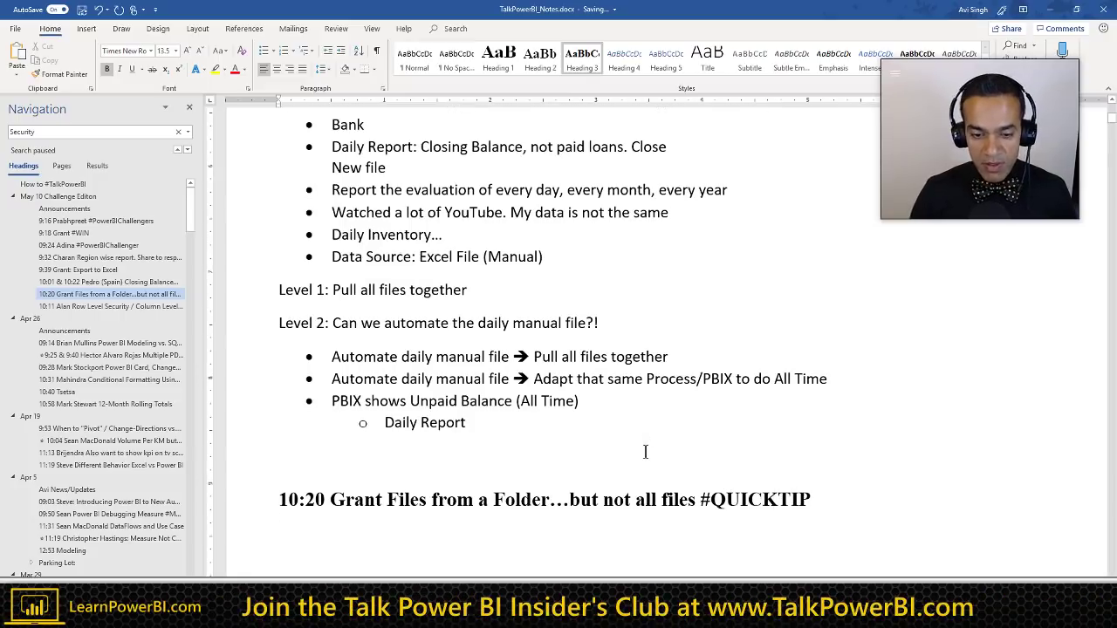
key("Up")
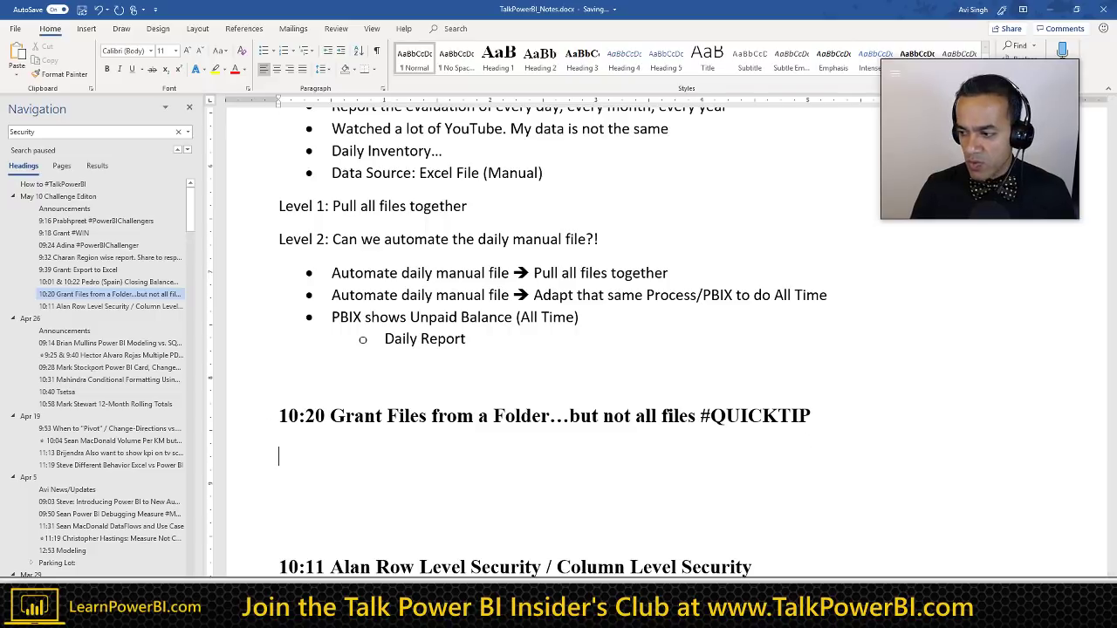
Step: Switch to Power BI Desktop and cancel the Manage roles dialog
key("alt+Tab")
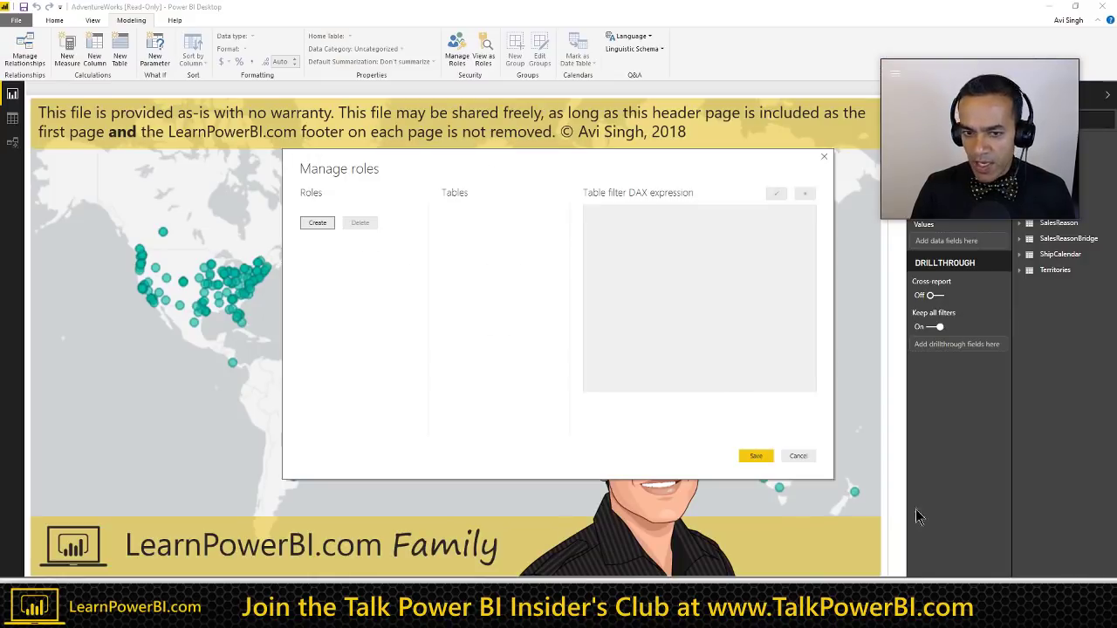
left_click(797, 457)
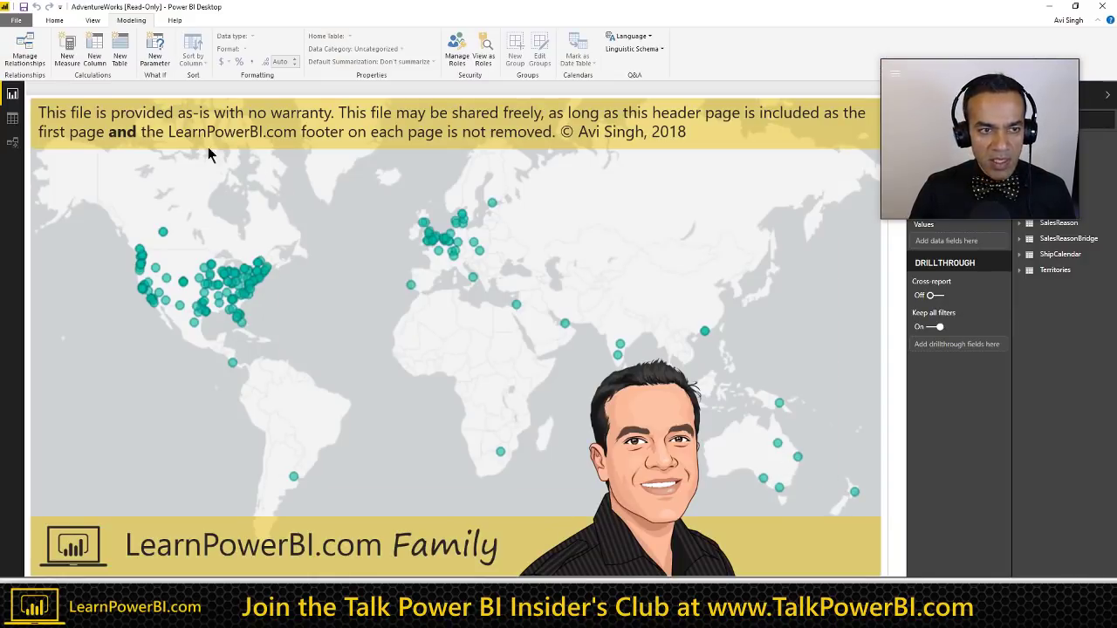
left_click(54, 22)
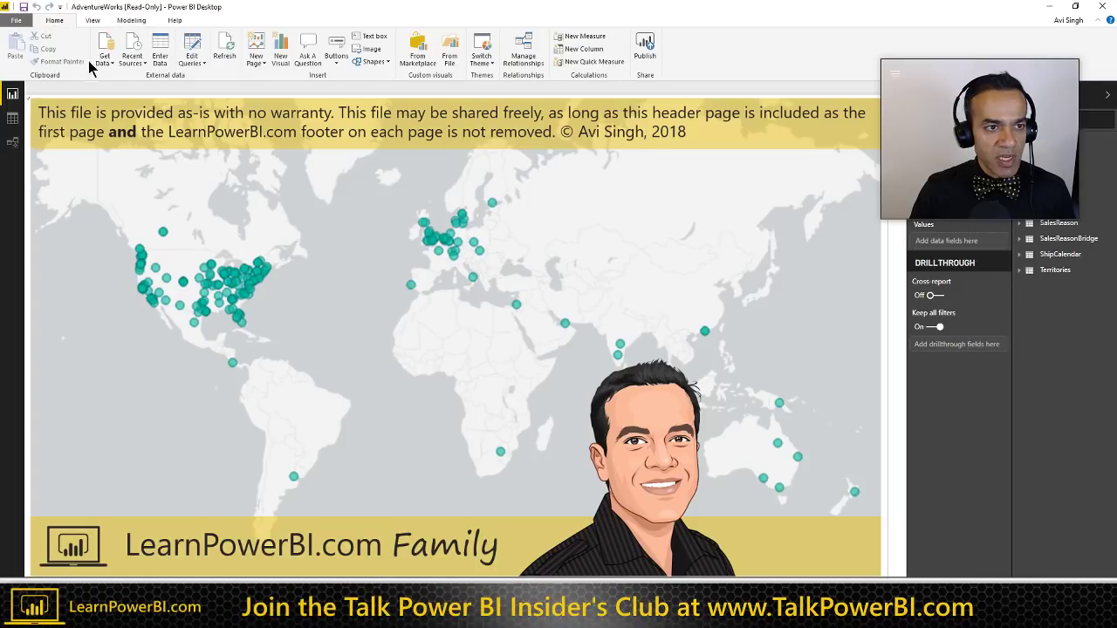
Step: Launch Edit Queries and drop down New Source in the Power Query Editor
left_click(192, 46)
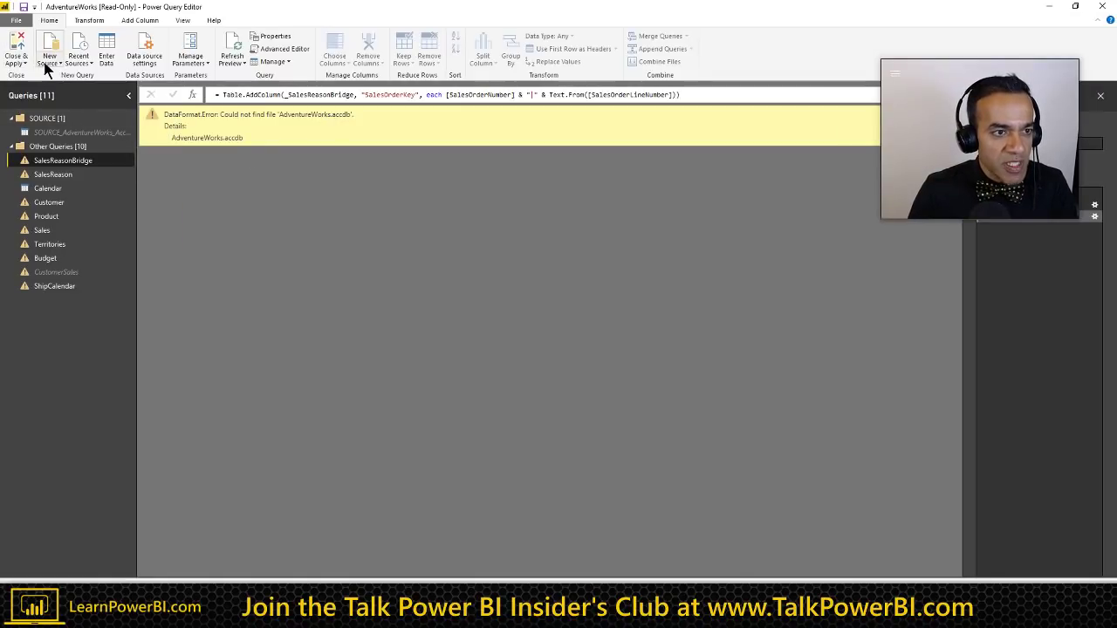
left_click(48, 62)
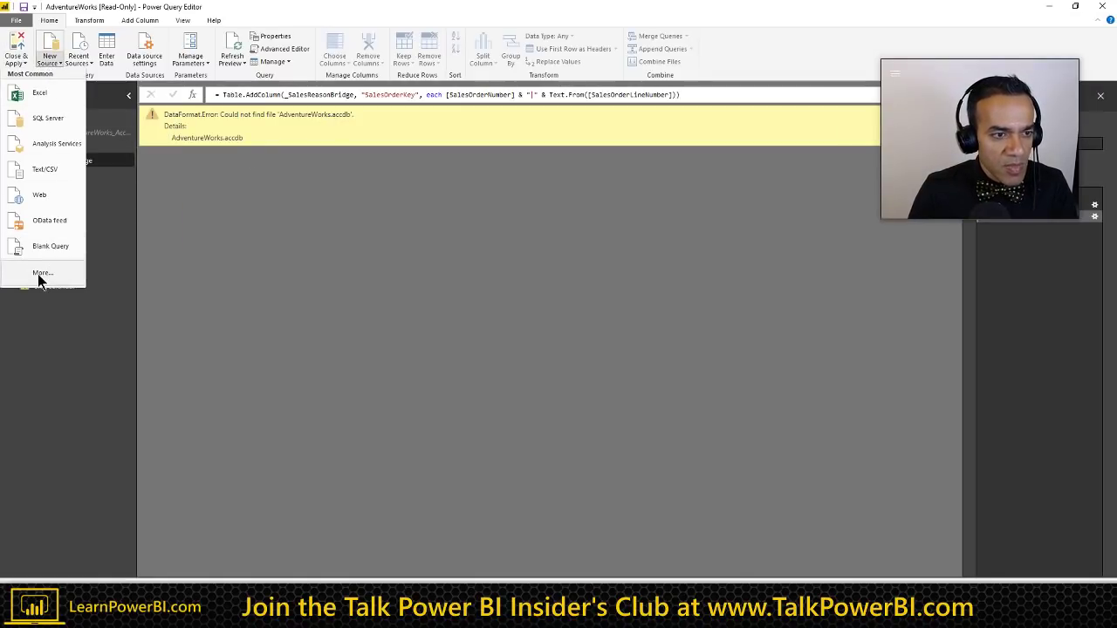
Step: Choose More... from New Source to open the Get Data connector list
left_click(252, 247)
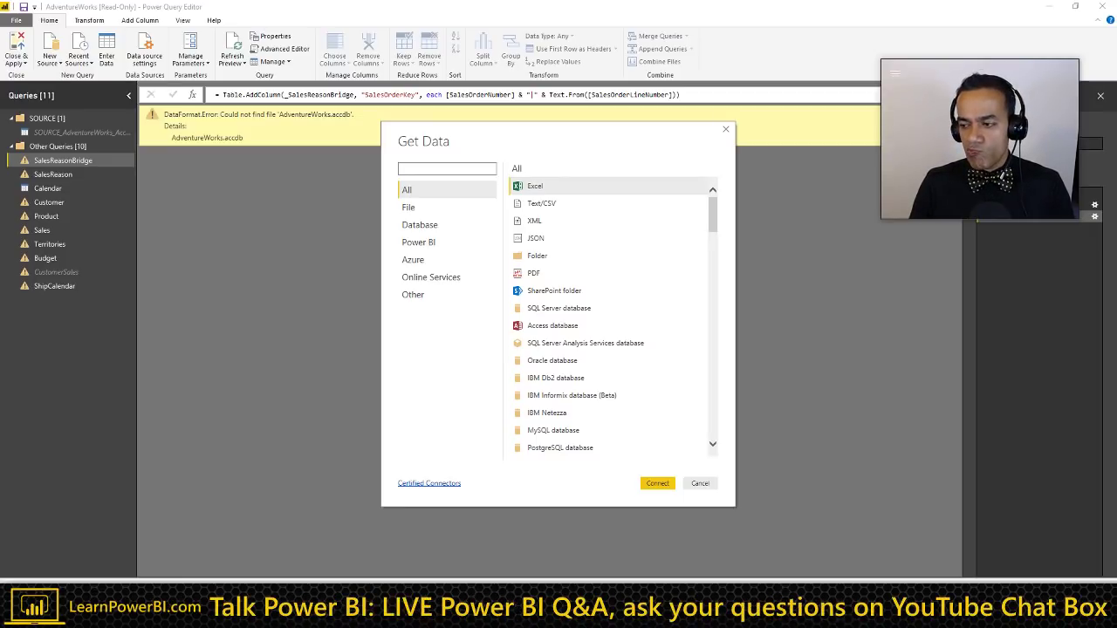
Step: Reread the Level 1 line in the Word notes, then bring the Excel unpaid-amounts workbook forward
key("alt+Tab")
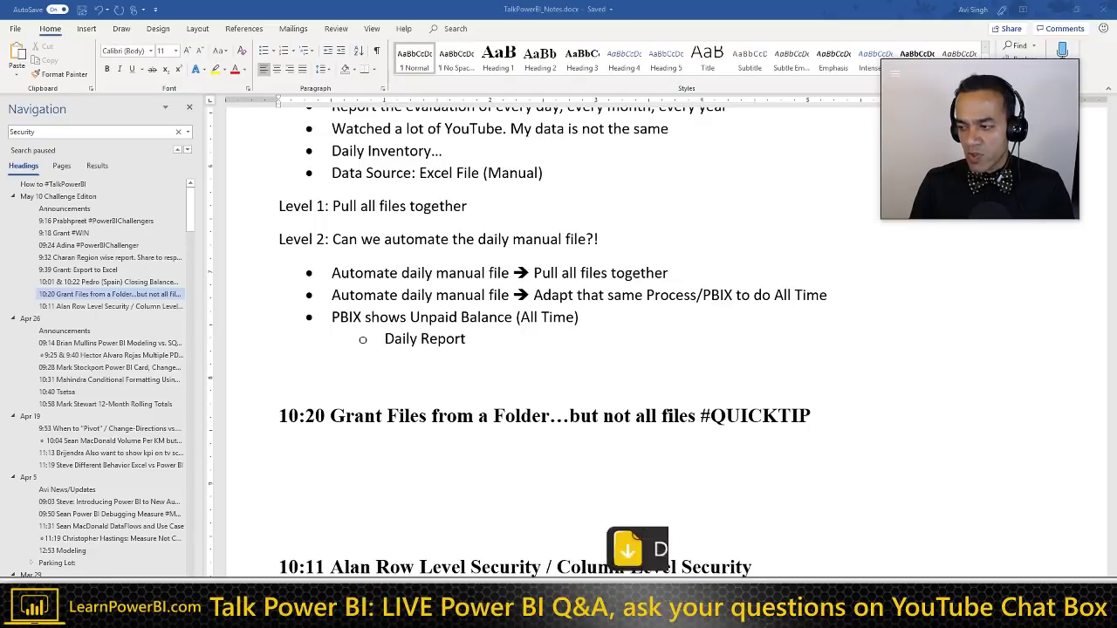
scroll(580, 316, "up", 4)
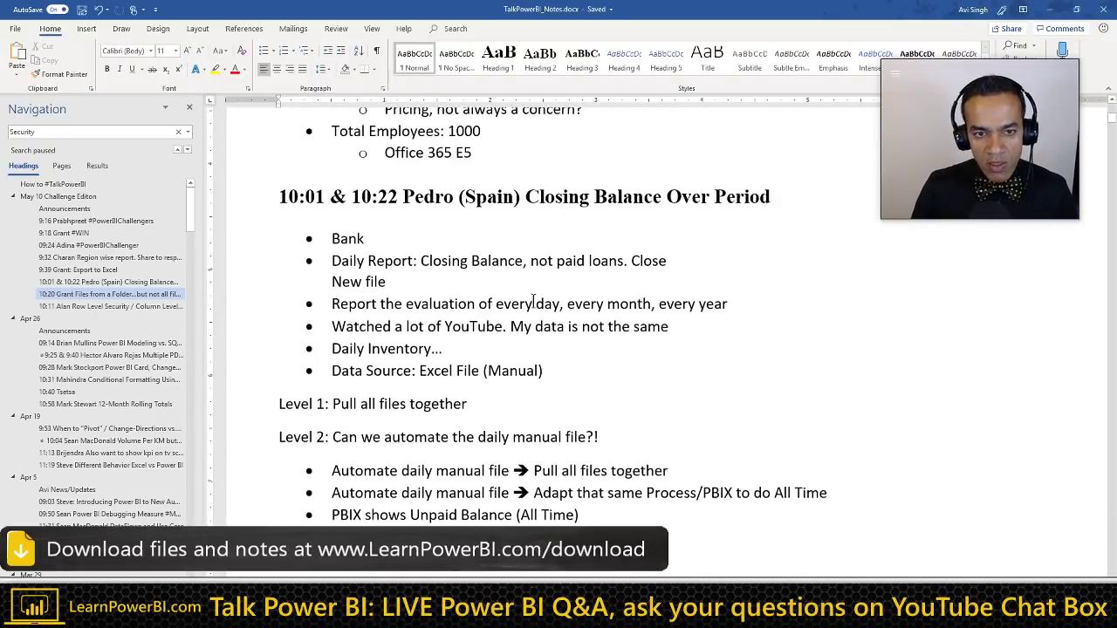
triple_click(408, 416)
left_click(473, 415)
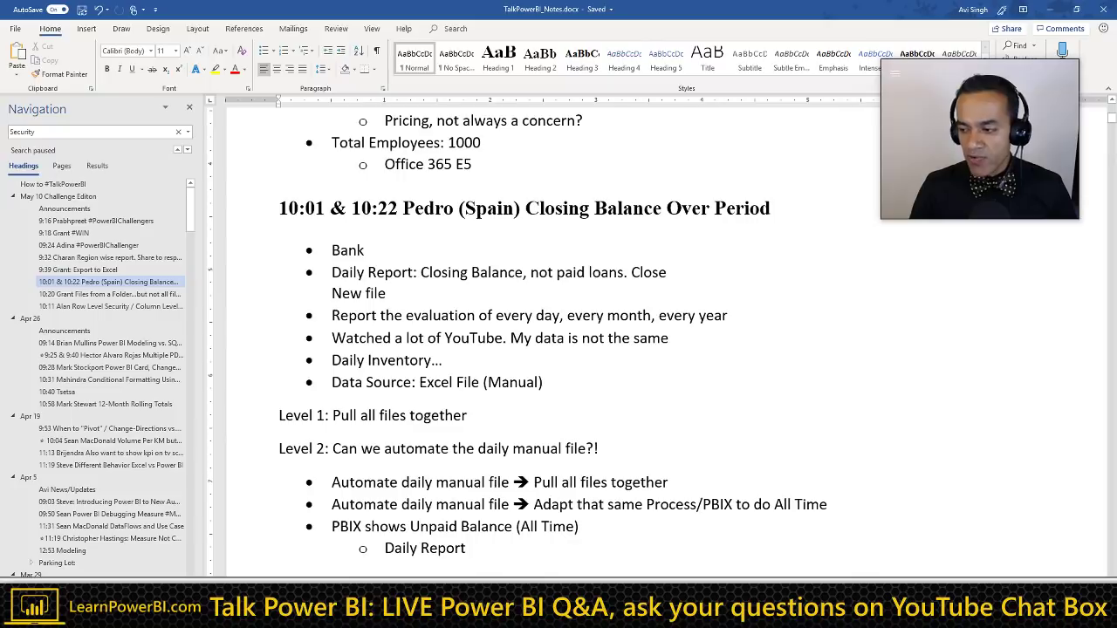
key("alt+Tab")
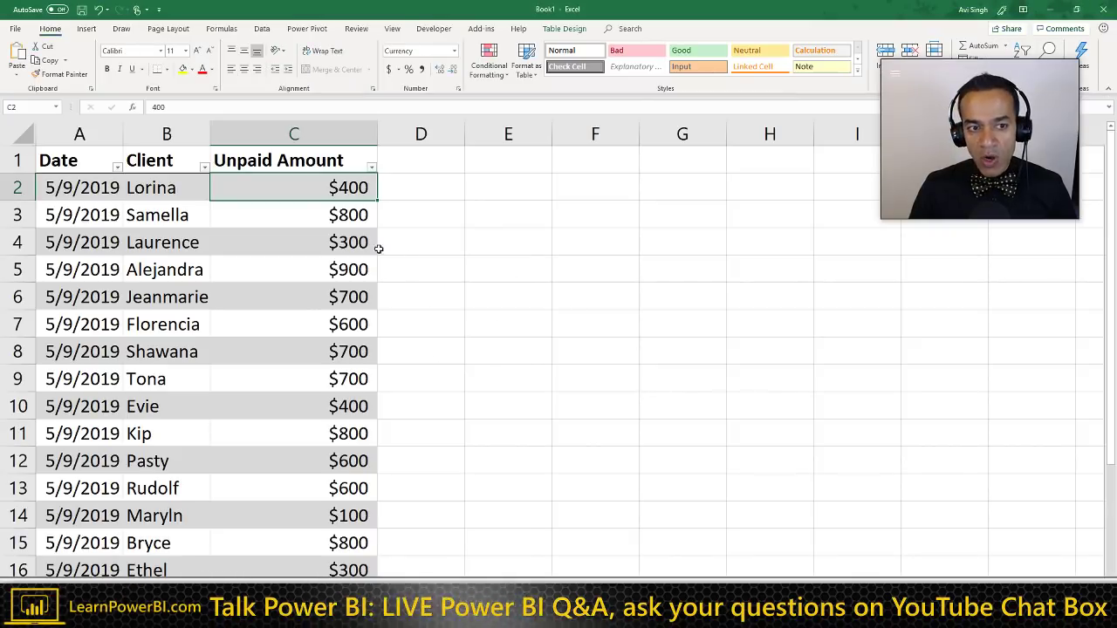
Step: Inspect the $400 and $800 amounts in C2 and C3, the Data commands and cell D1
left_click(319, 219)
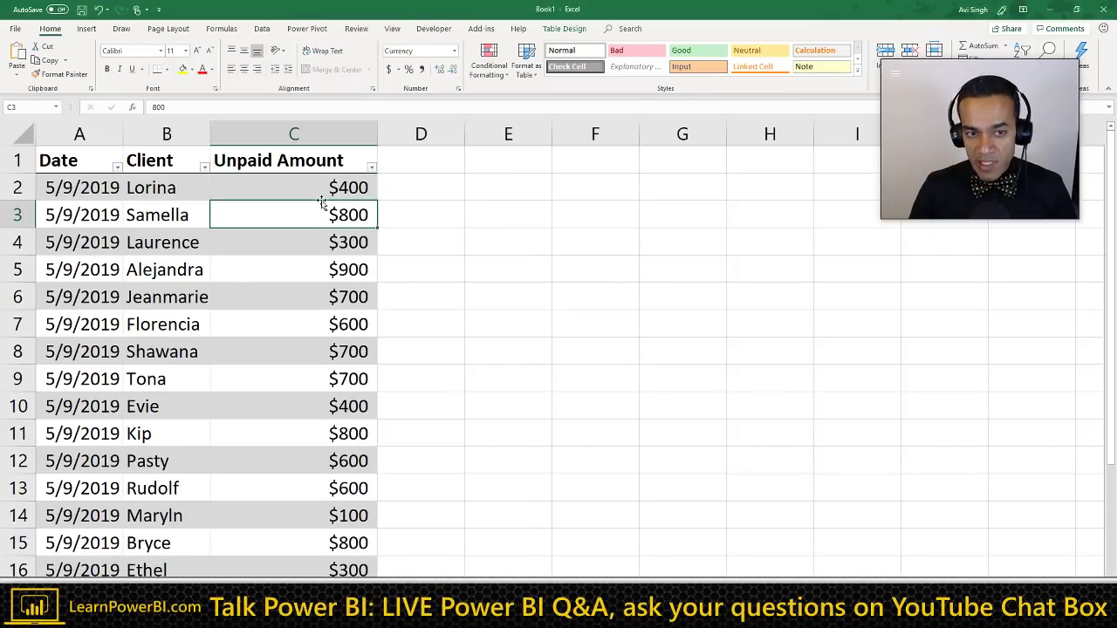
left_click(329, 188)
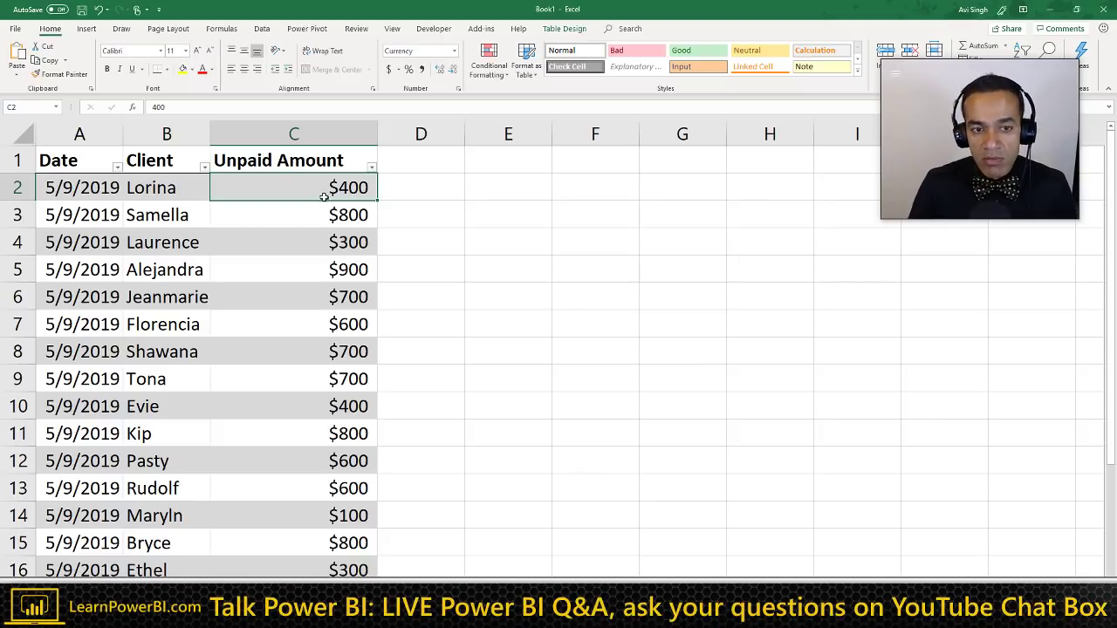
left_click(323, 205)
left_click(332, 186)
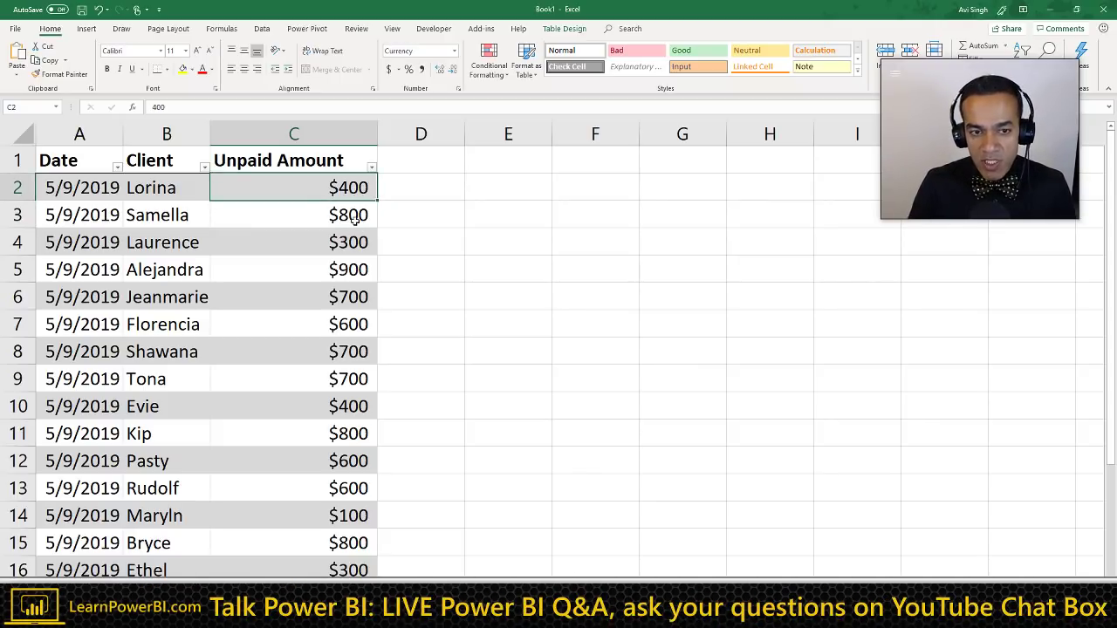
left_click(355, 219)
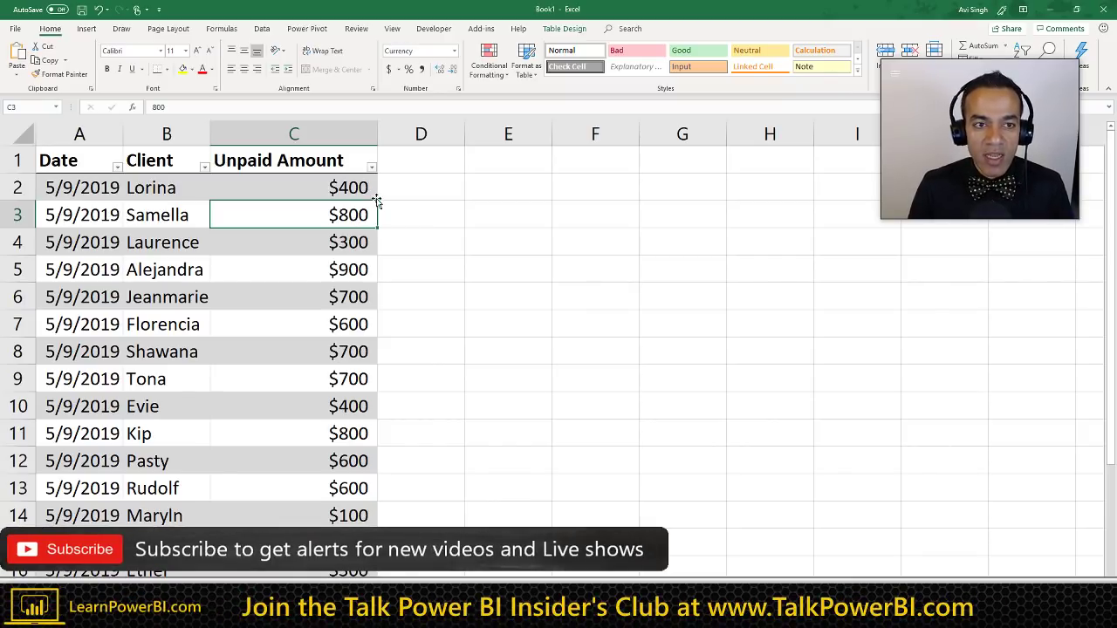
left_click(262, 29)
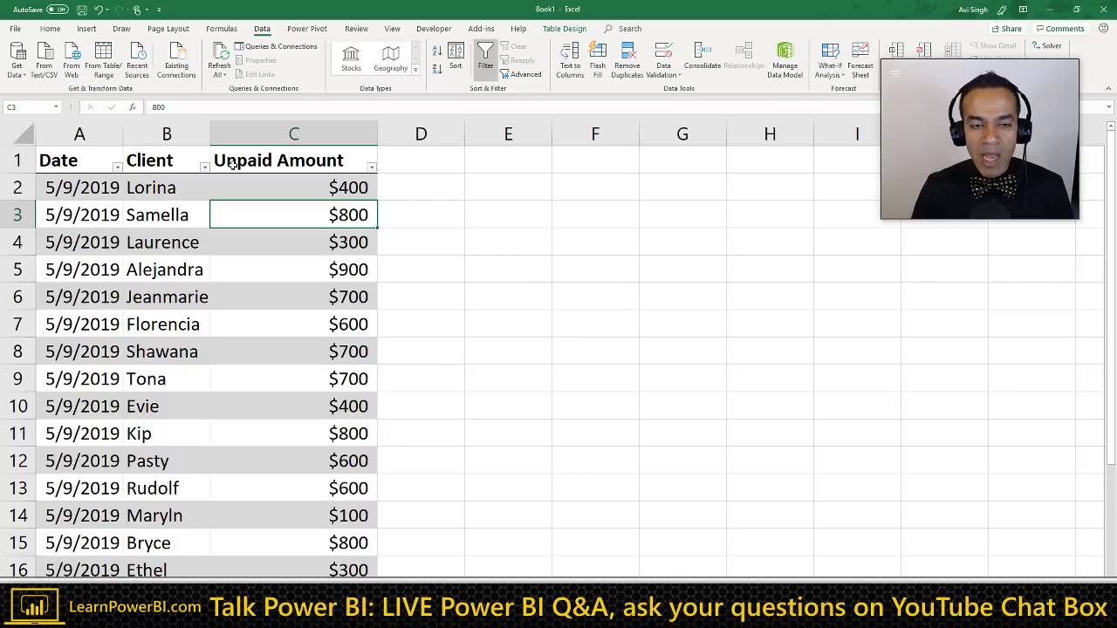
left_click(410, 161)
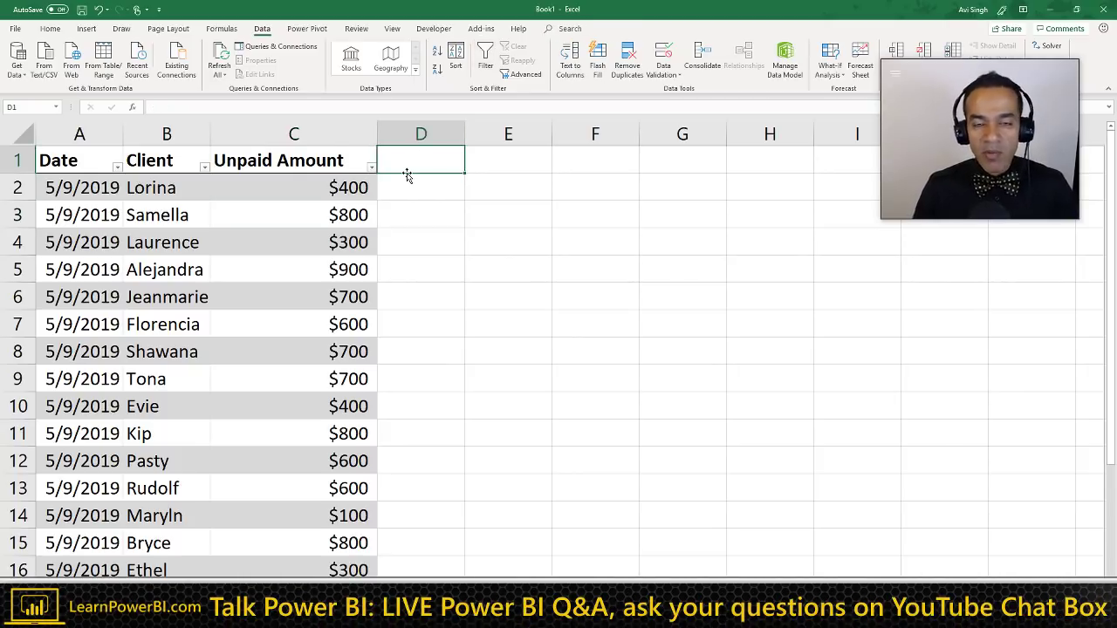
Step: Minimise Excel and place the cursor below the 10:20 heading in the Word notes
left_click(1049, 9)
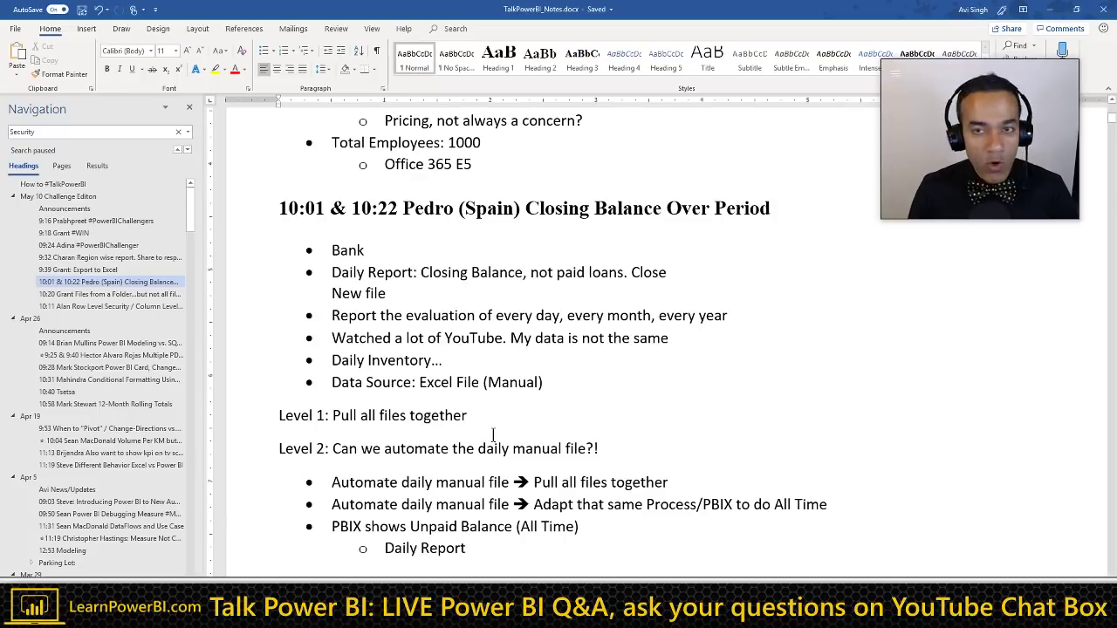
scroll(493, 434, "down", 1)
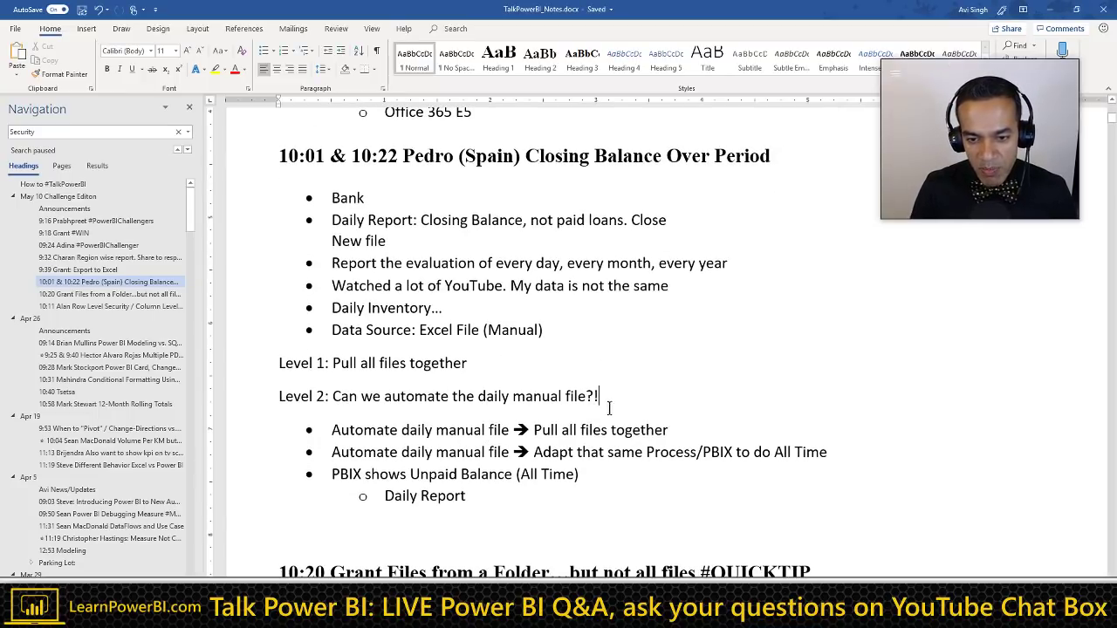
scroll(528, 439, "down", 2)
left_click(391, 509)
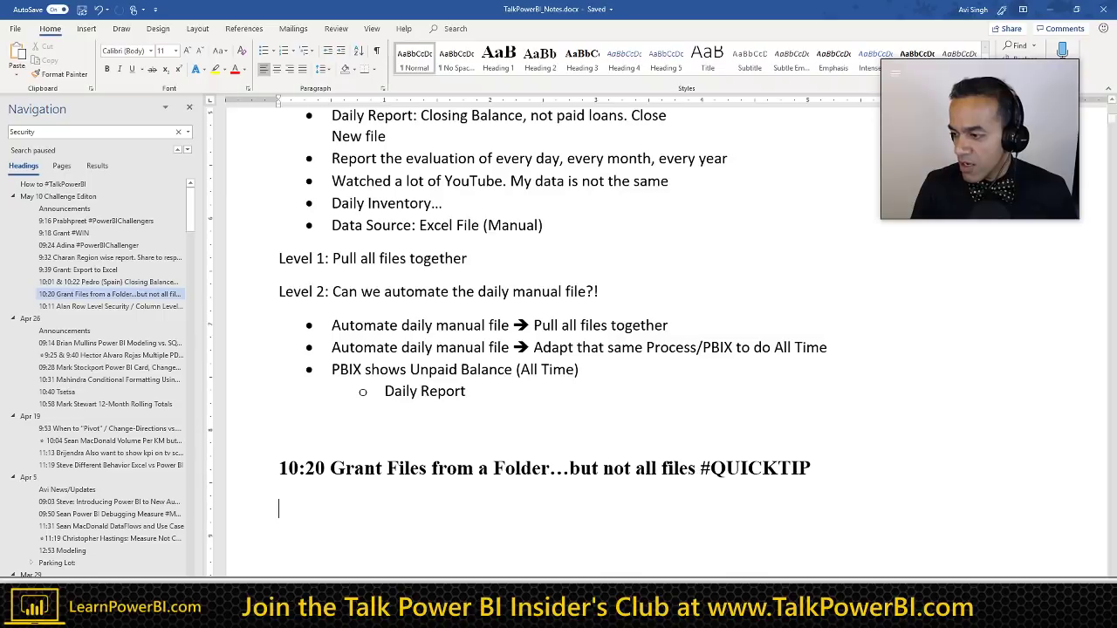
Step: Connect Power BI to the folder C:\LearnPowerBI and preview its files
key("alt+Tab")
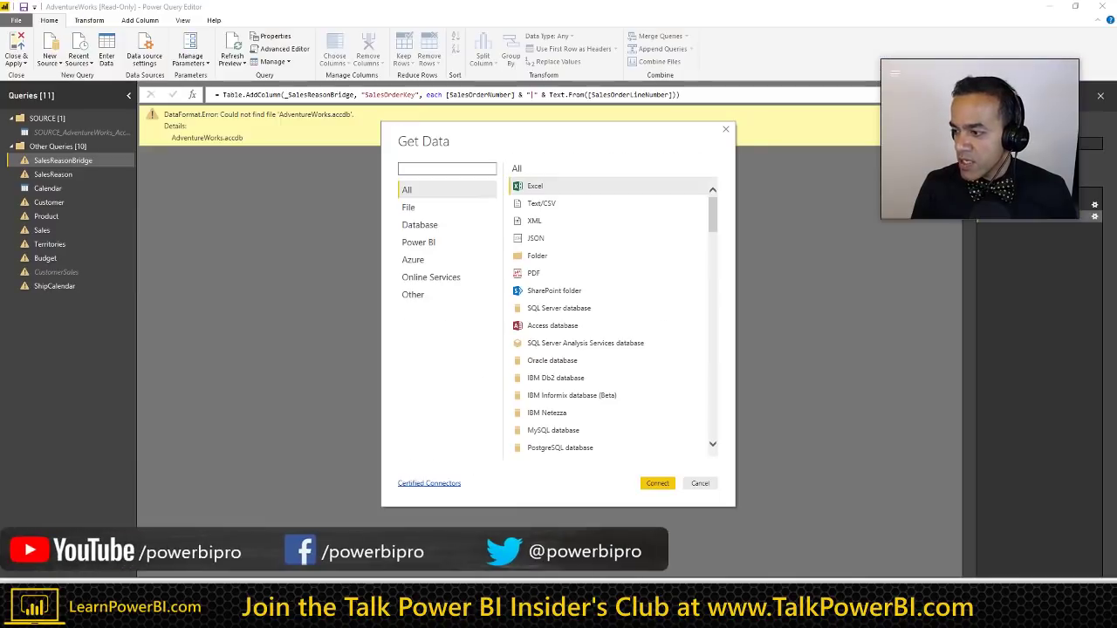
key("Escape")
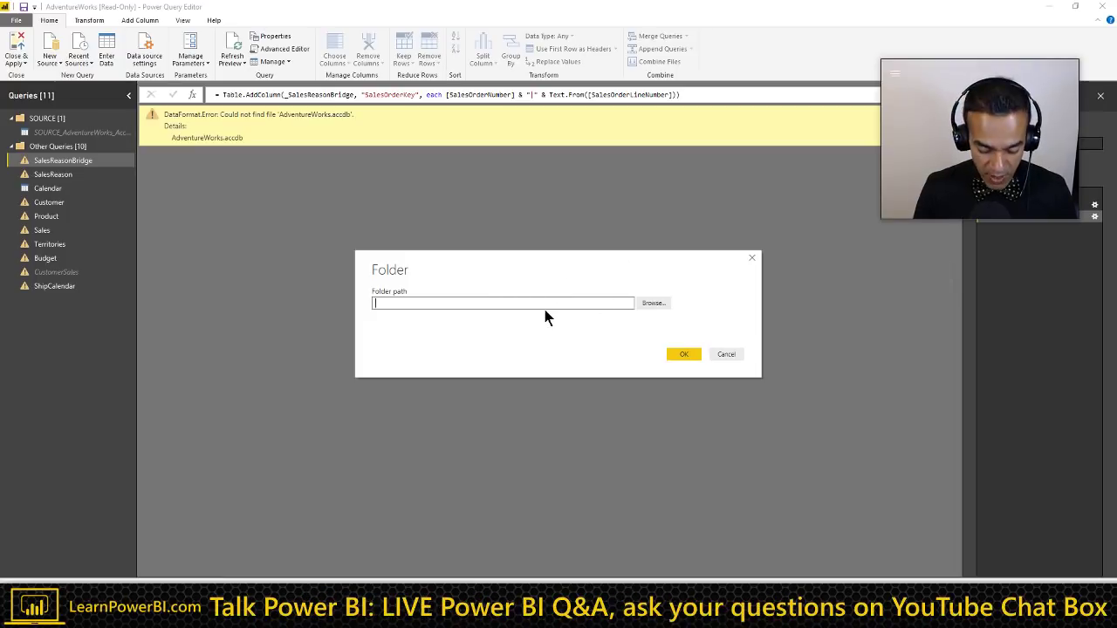
type("C:\\Lear")
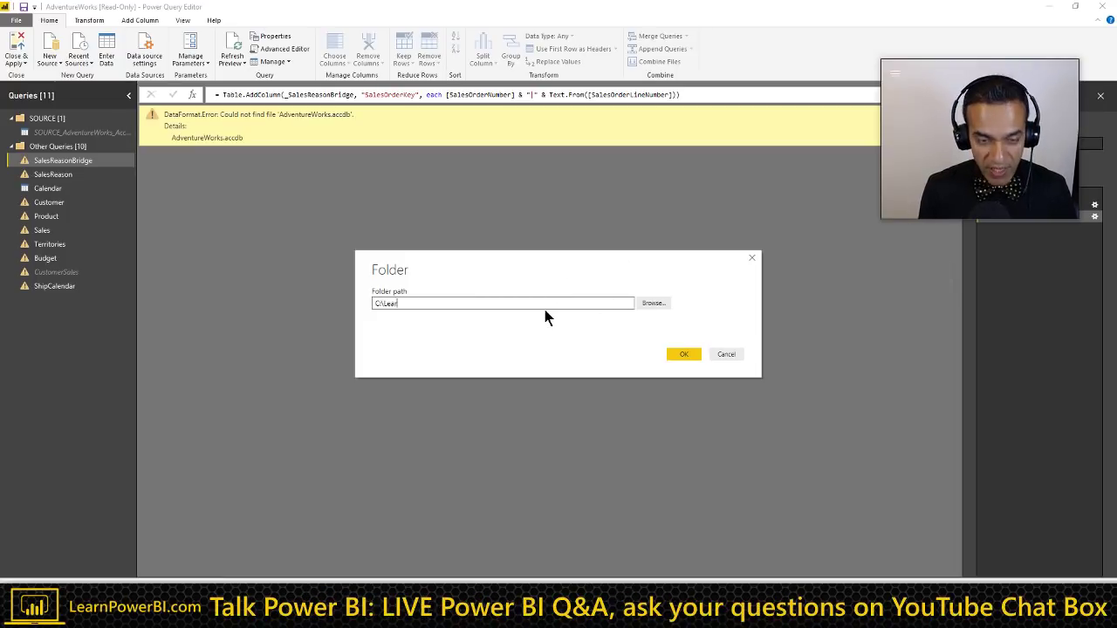
type("nPowerBI")
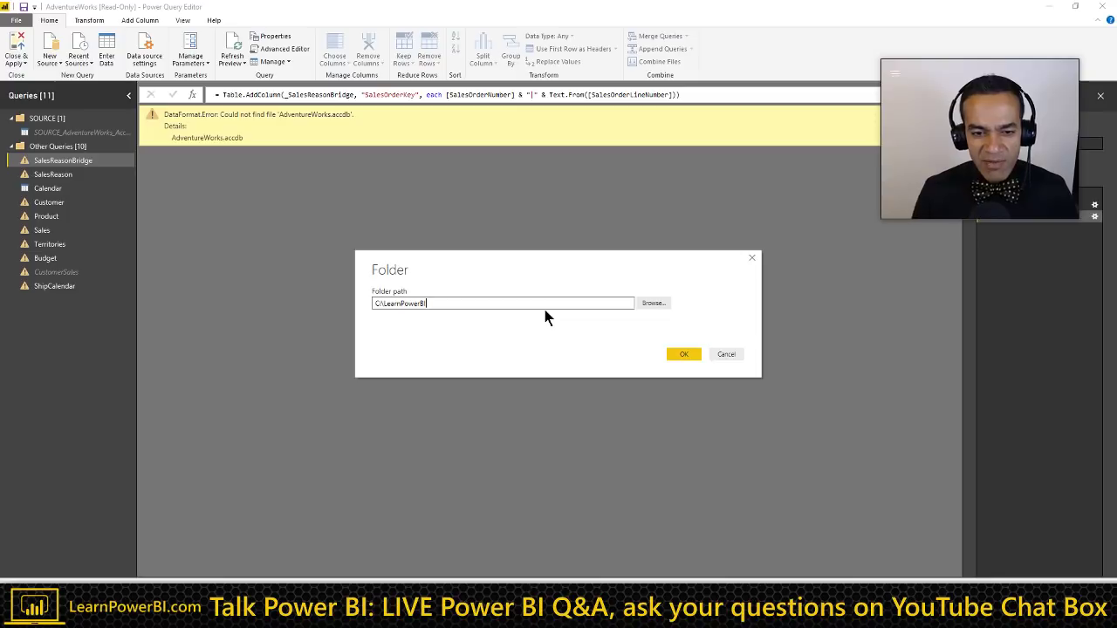
left_click(681, 353)
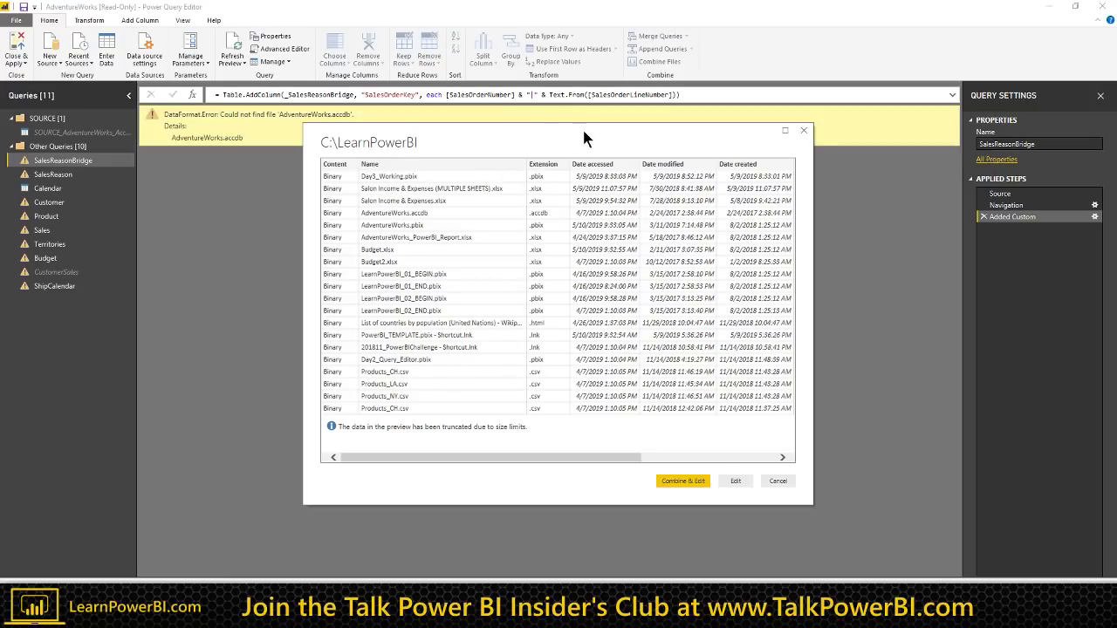
Step: Move the folder preview aside and load the file list as the LearnPowerBI query
left_click_drag(583, 132, 512, 121)
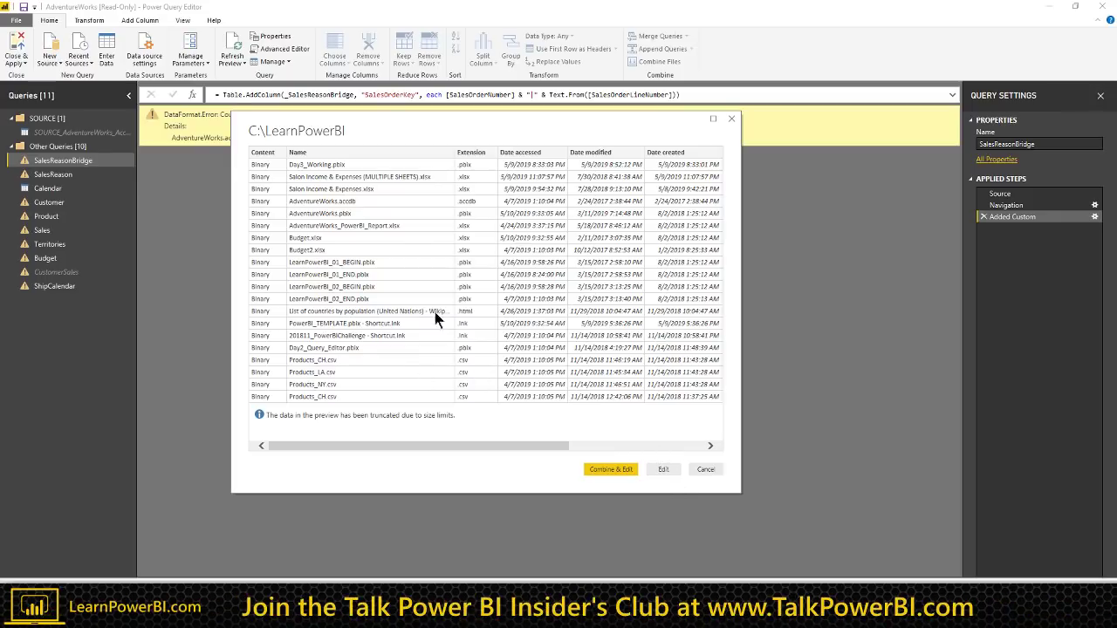
left_click(663, 469)
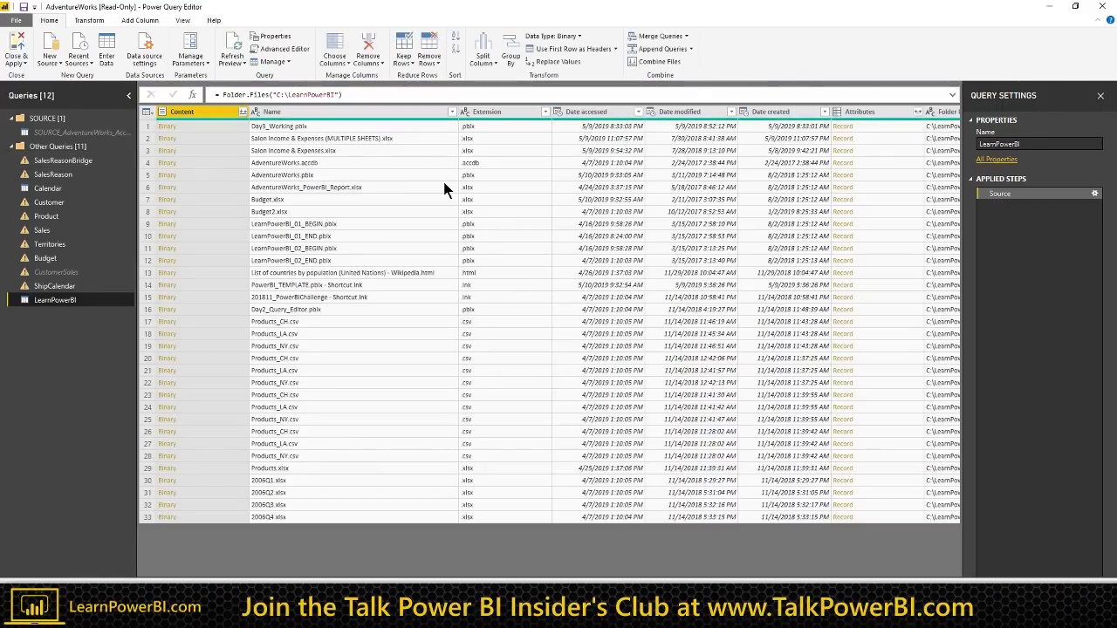
Step: Filter the Extension column to keep only .csv files
left_click(544, 112)
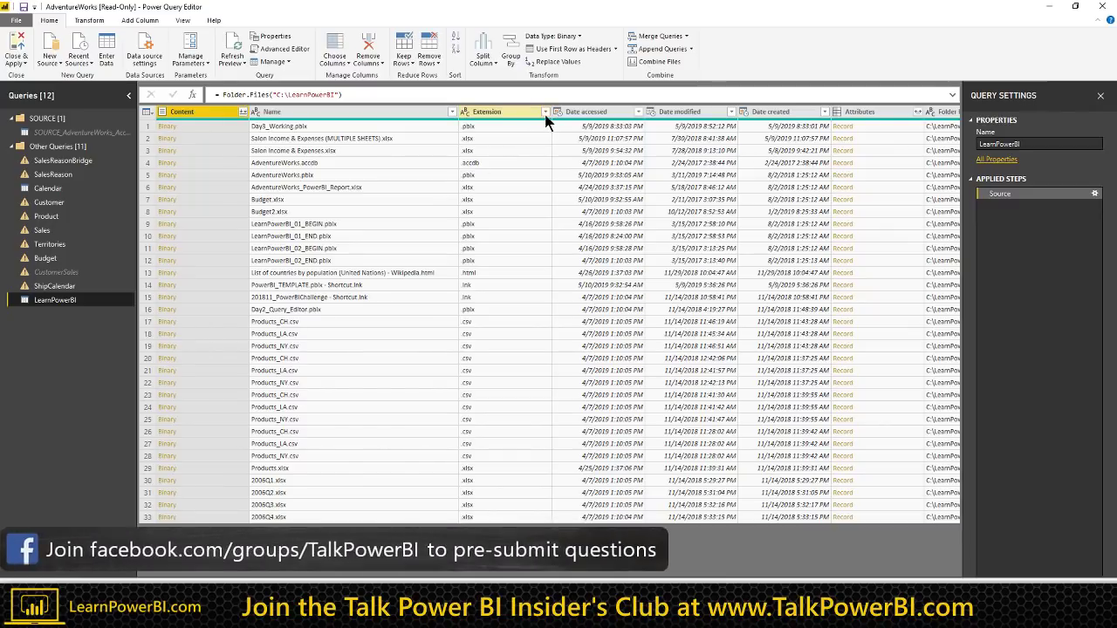
left_click(381, 236)
left_click(381, 259)
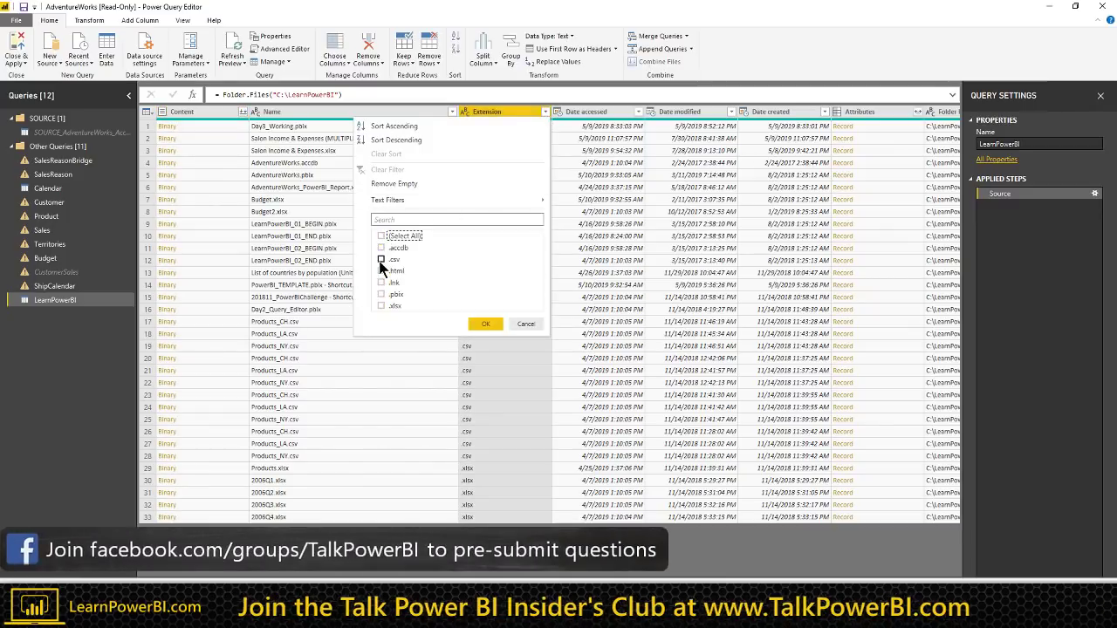
left_click(481, 326)
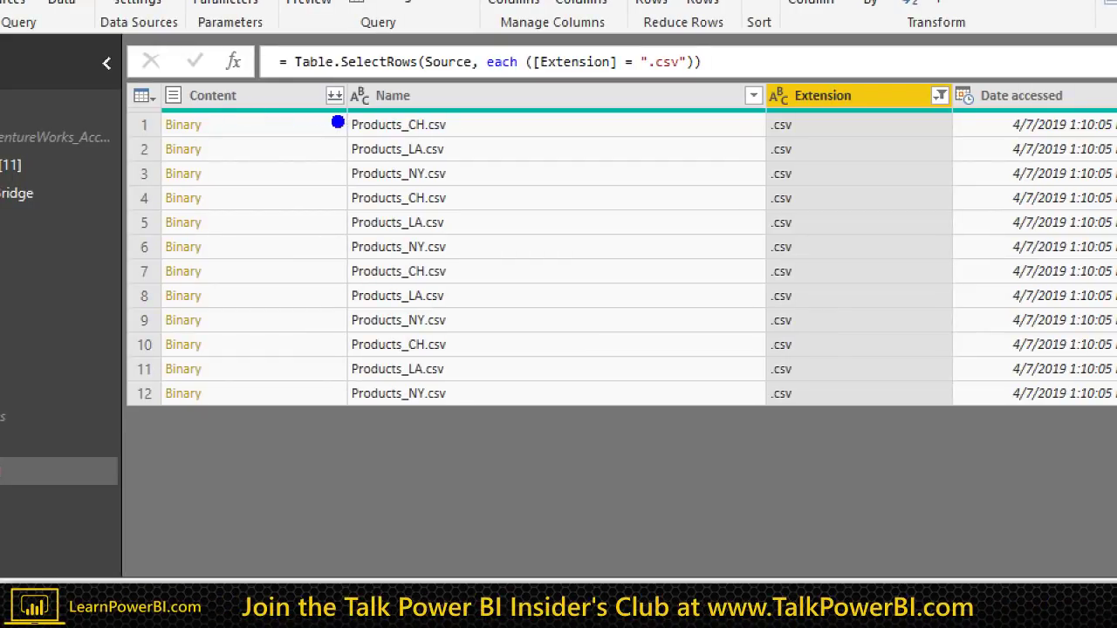
Step: Filter the Name column to keep only Products_CH.csv, leaving 4 rows
mouse_move(342, 112)
left_mouse_down()
mouse_move(398, 175)
mouse_move(466, 332)
mouse_move(519, 327)
left_mouse_up()
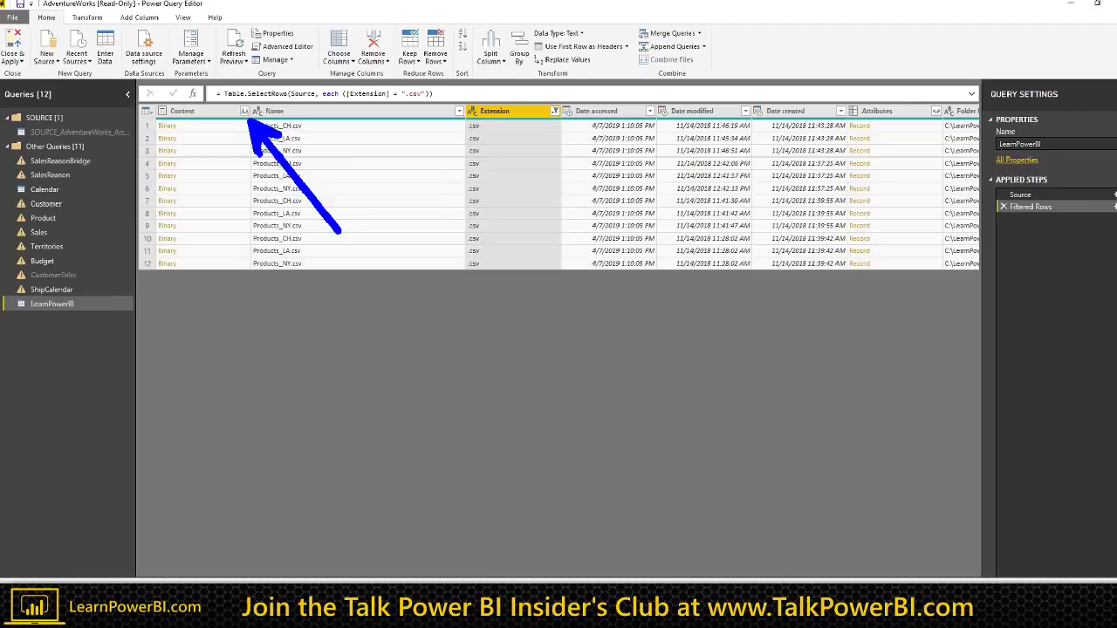
left_click(452, 112)
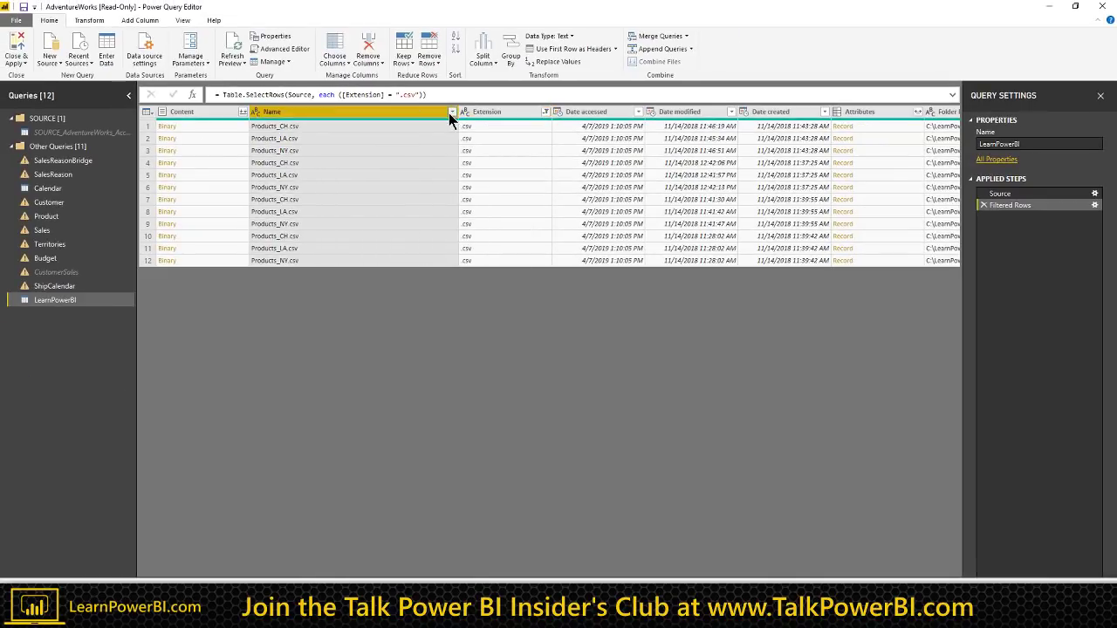
left_click(288, 236)
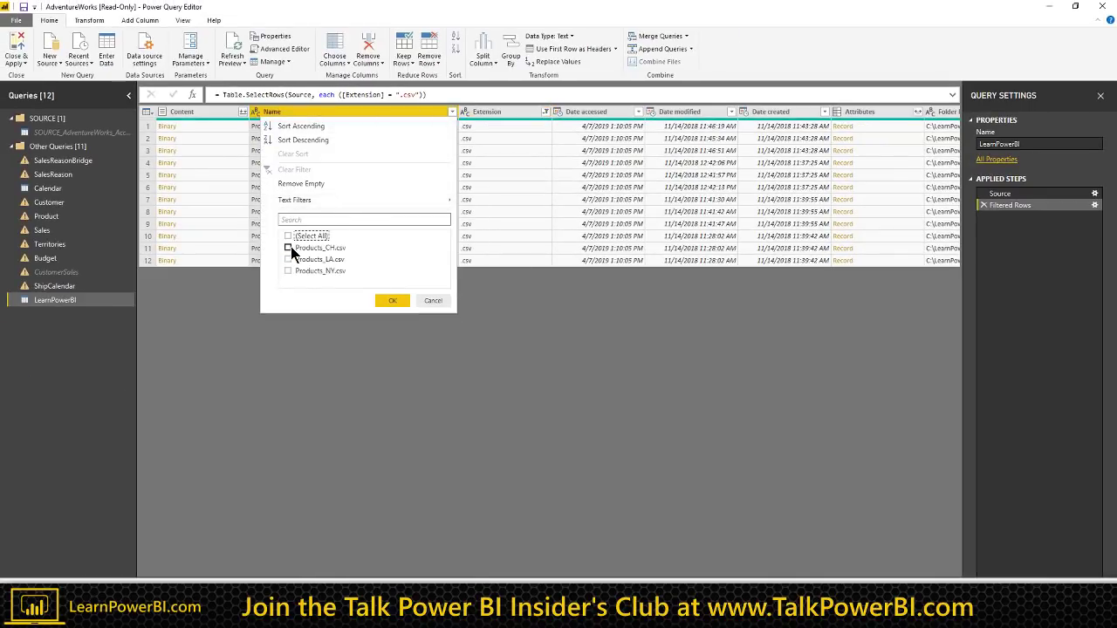
left_click(288, 248)
left_click(386, 300)
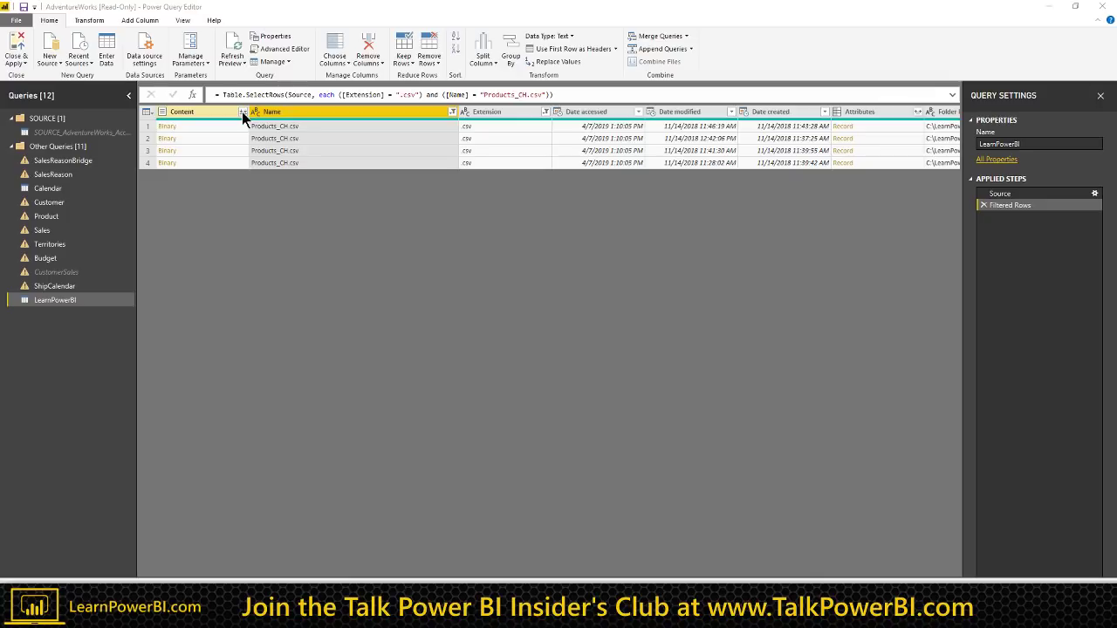
key("alt+Tab")
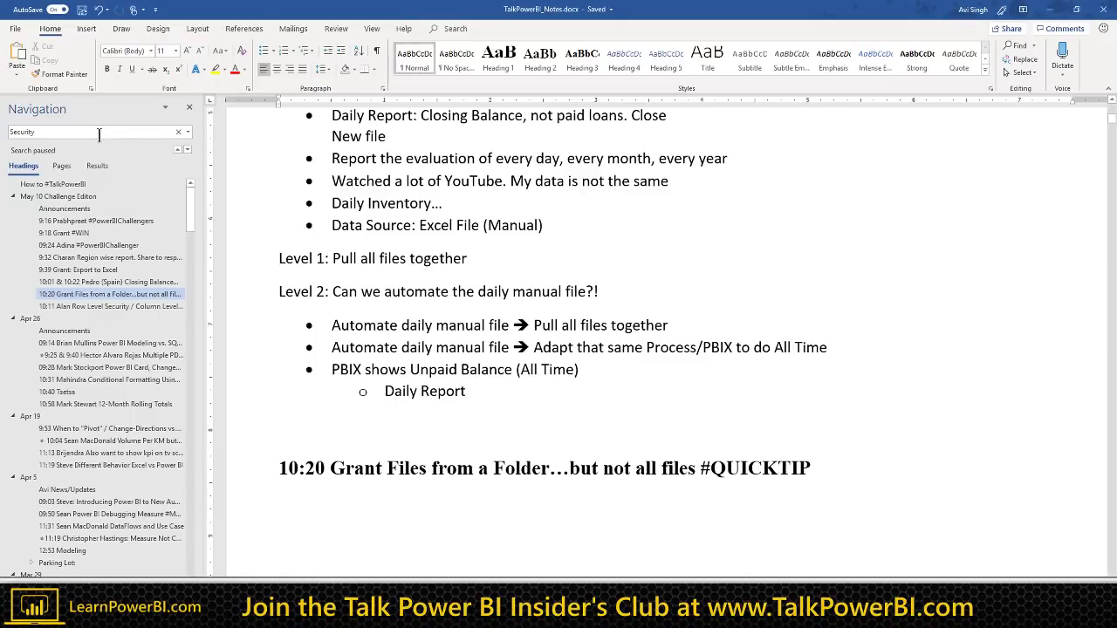
left_click(99, 133)
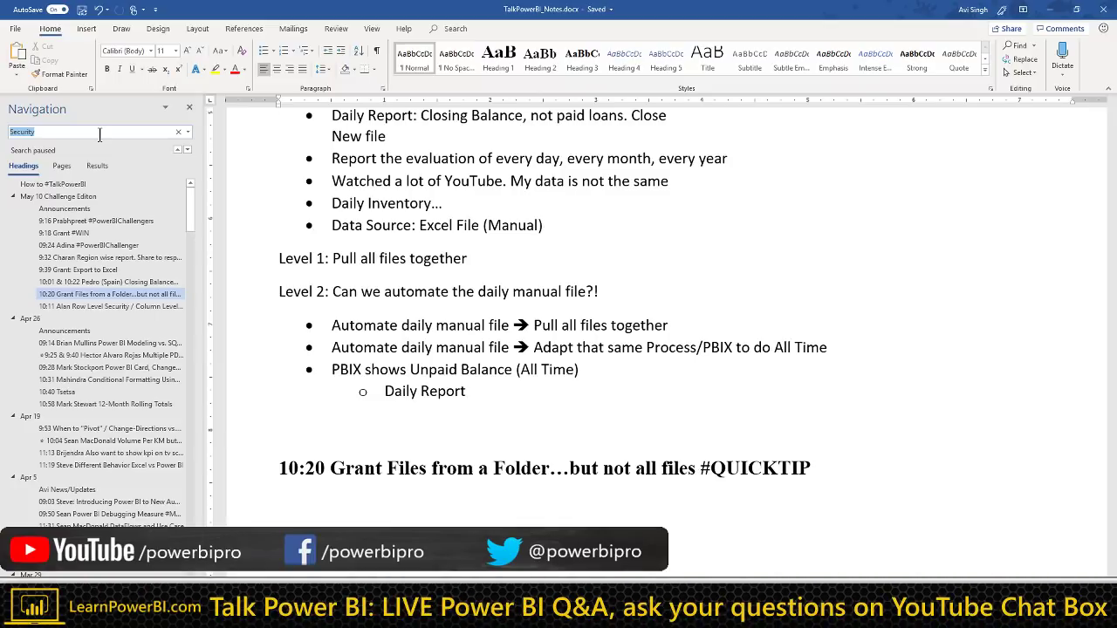
key("alt+Tab")
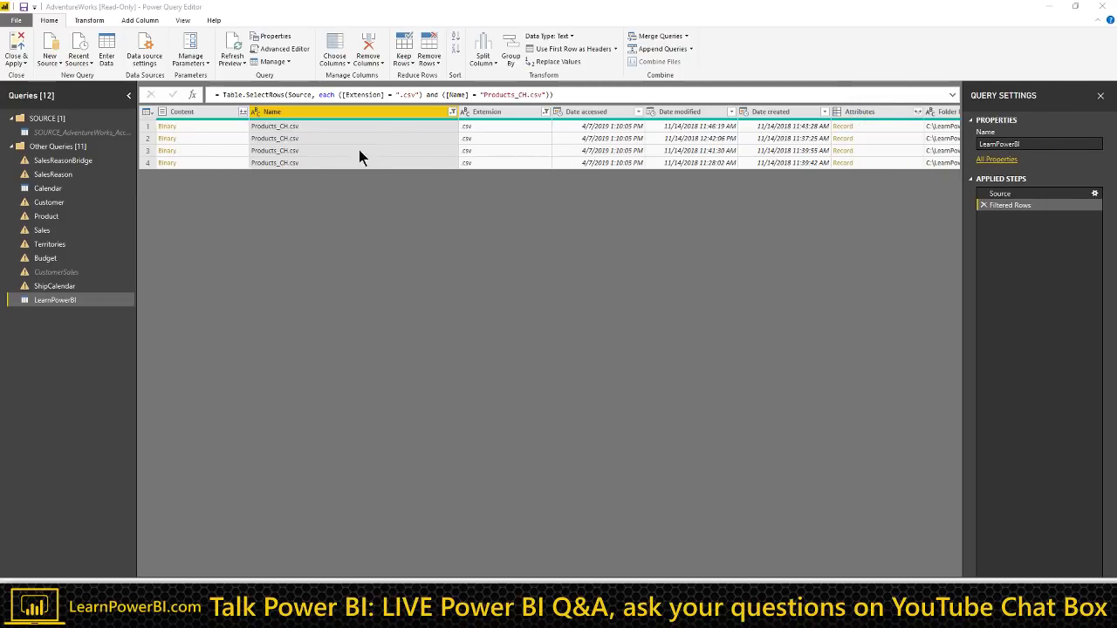
Step: Check the Name filter, then delete the Filtered Rows step to list all 33 files
left_click(451, 113)
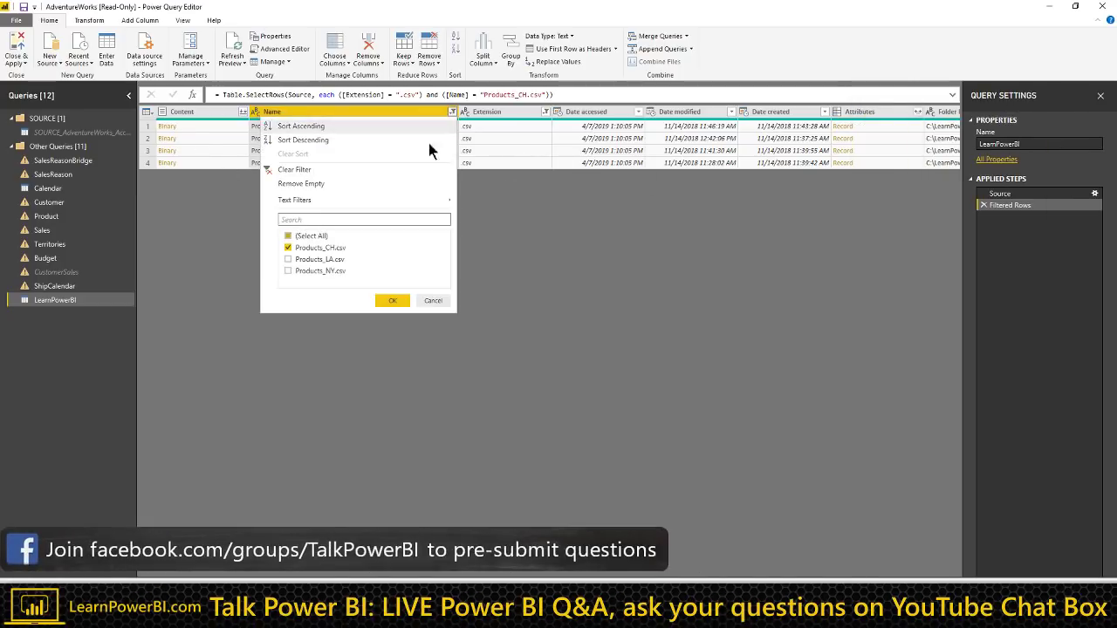
left_click(612, 223)
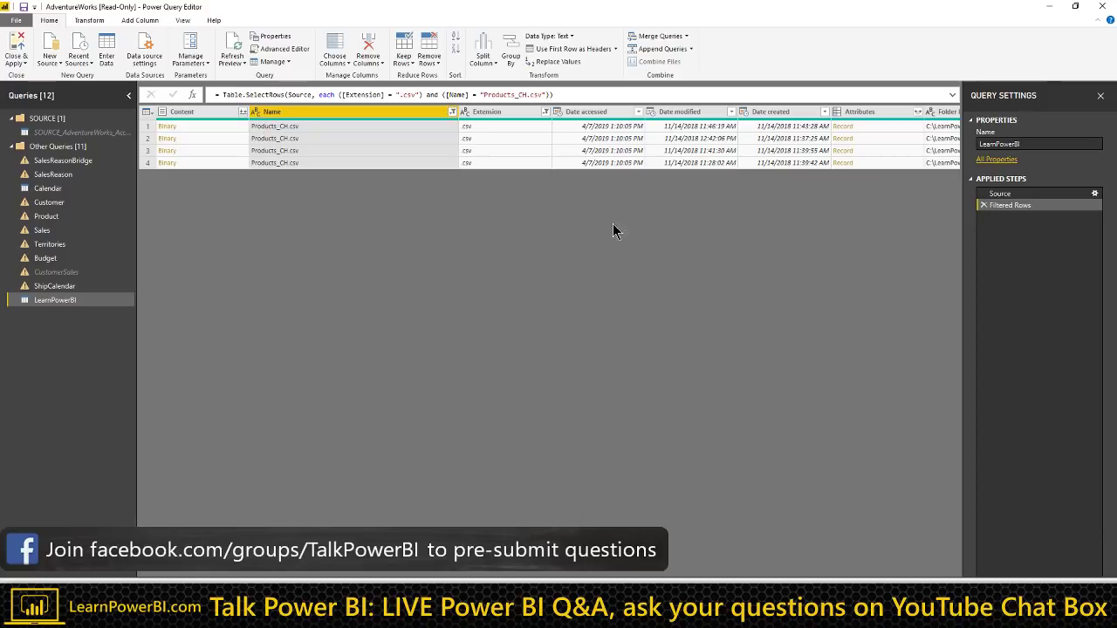
left_click(983, 205)
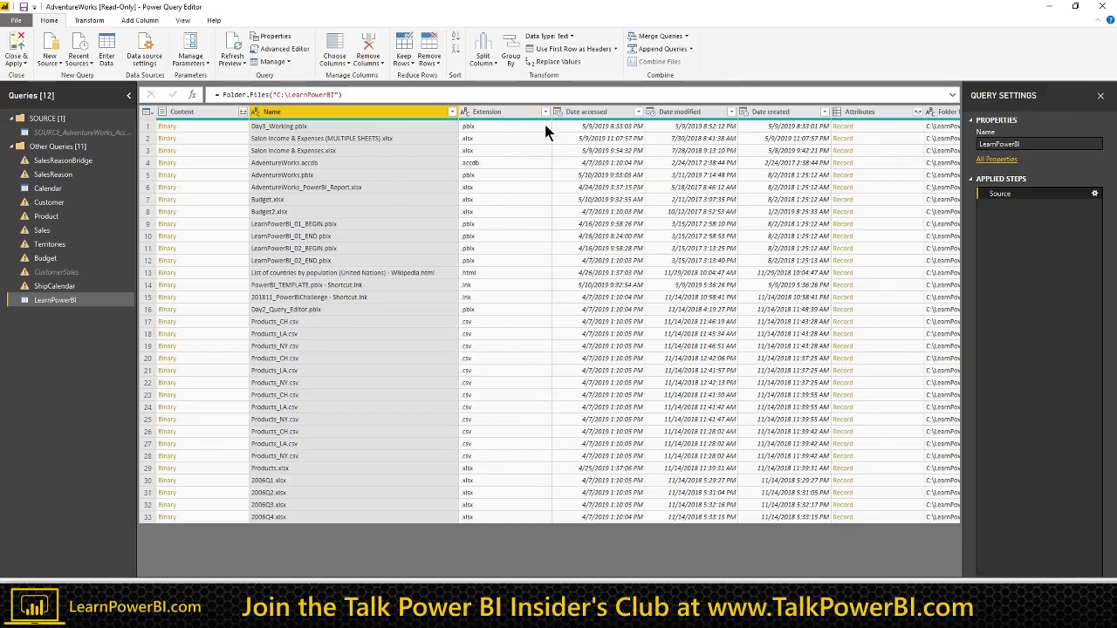
Step: Look at the Name column's Text Filters choices and cancel without filtering
left_click(451, 114)
mouse_move(310, 199)
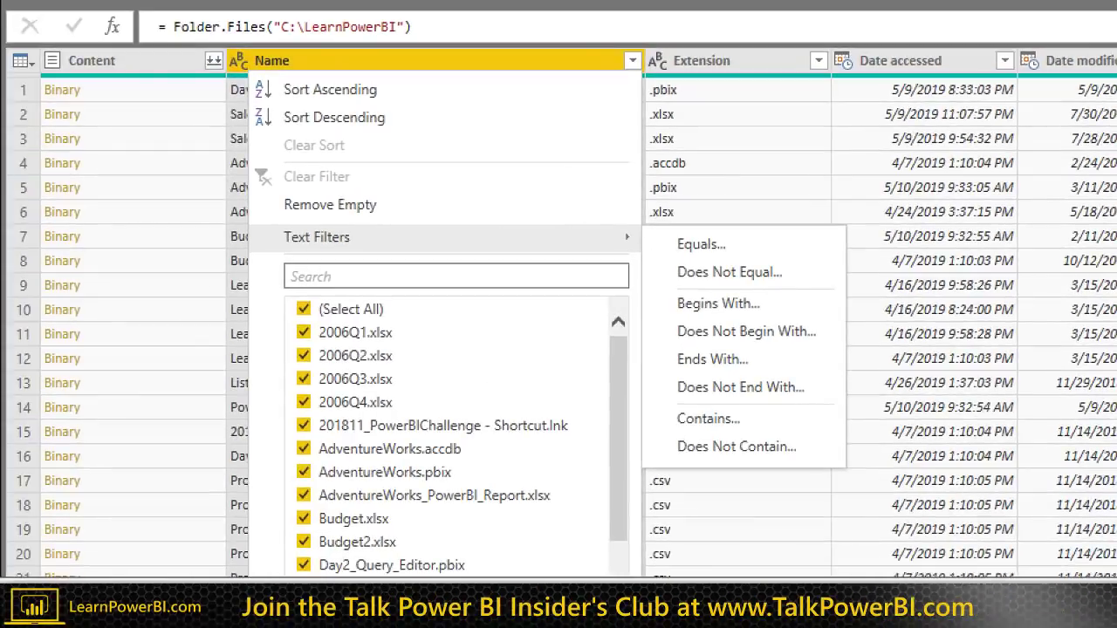
left_click(464, 206)
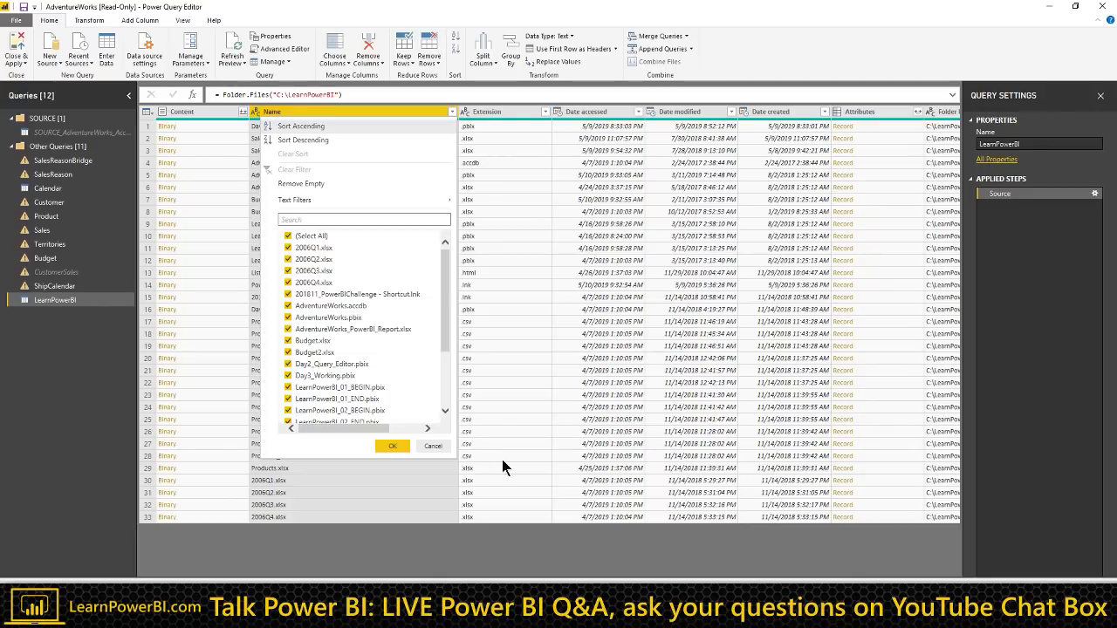
left_click(431, 448)
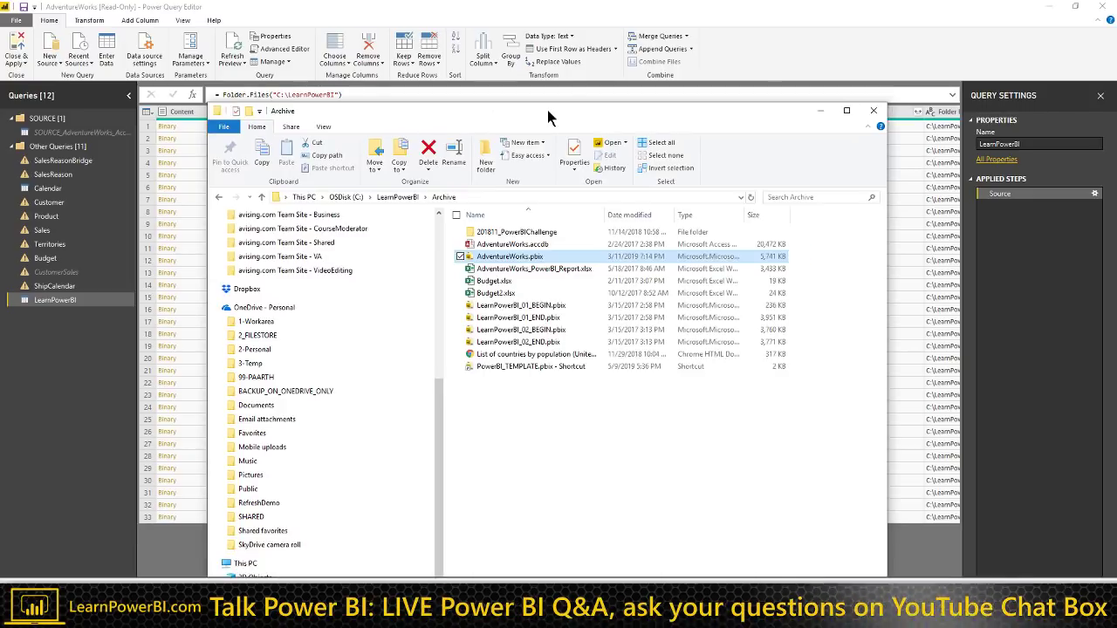
double_click(547, 110)
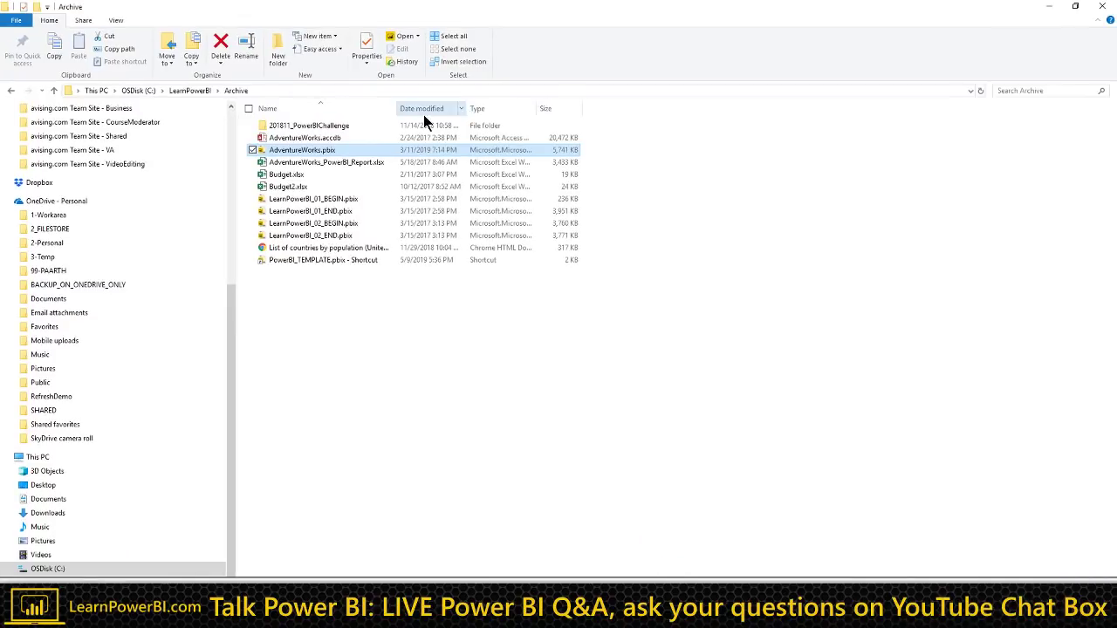
left_click(195, 91)
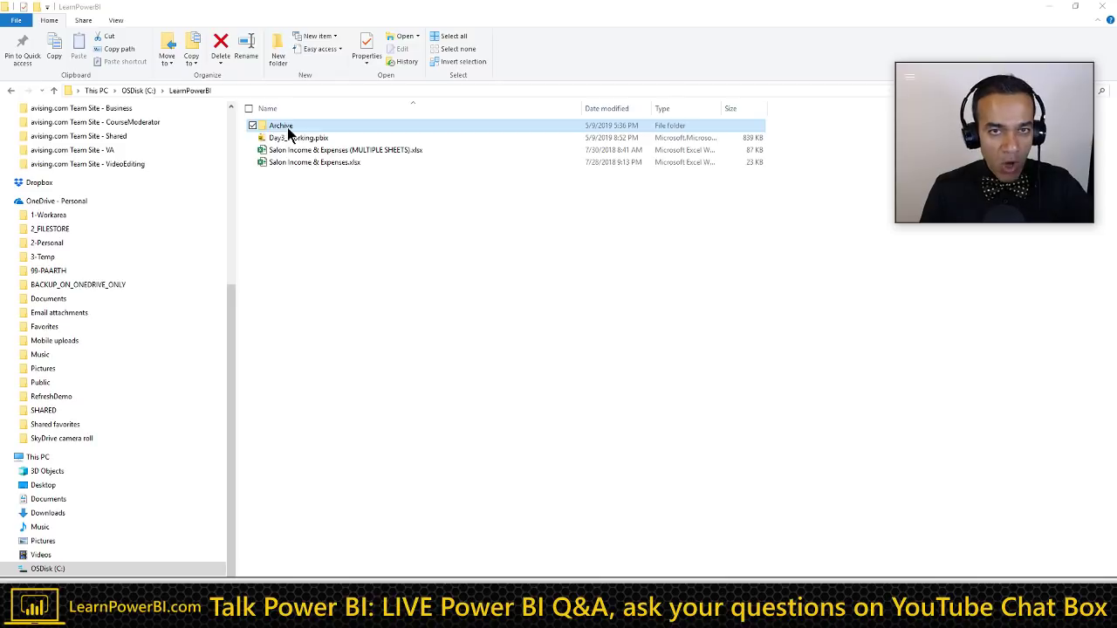
left_click(1050, 7)
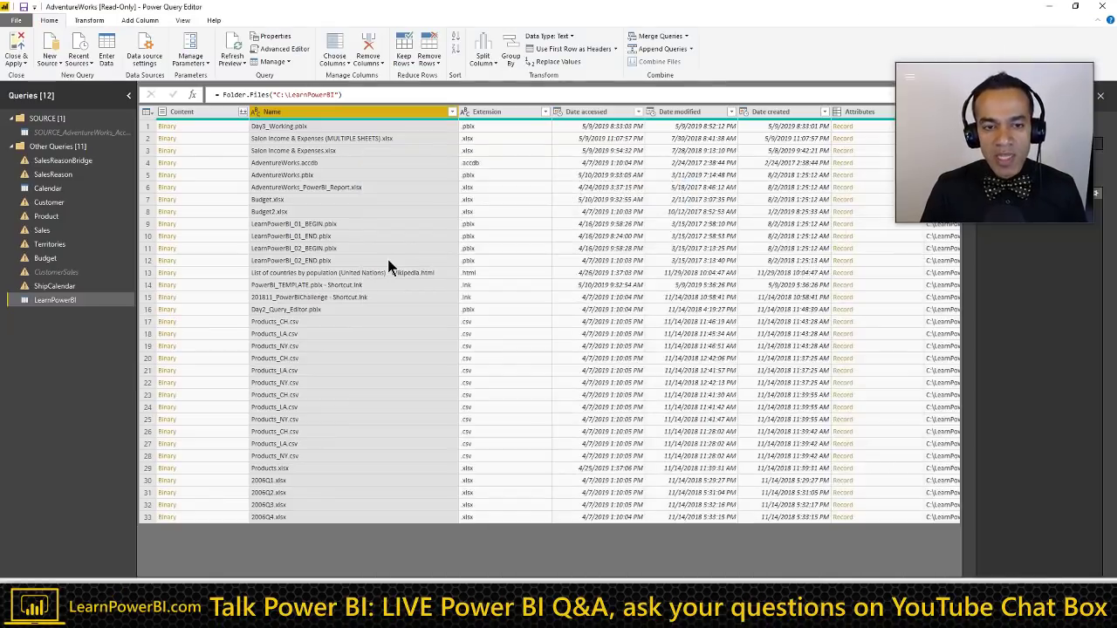
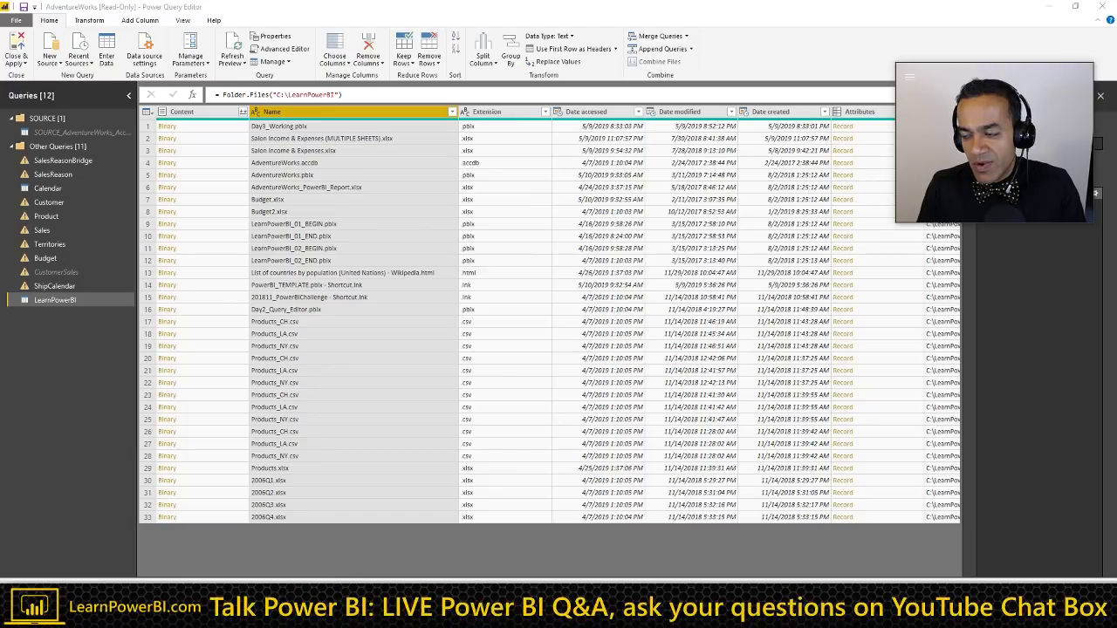
Step: Jump to the Row Level Security notes and add a new row to the access table
key("alt+Tab")
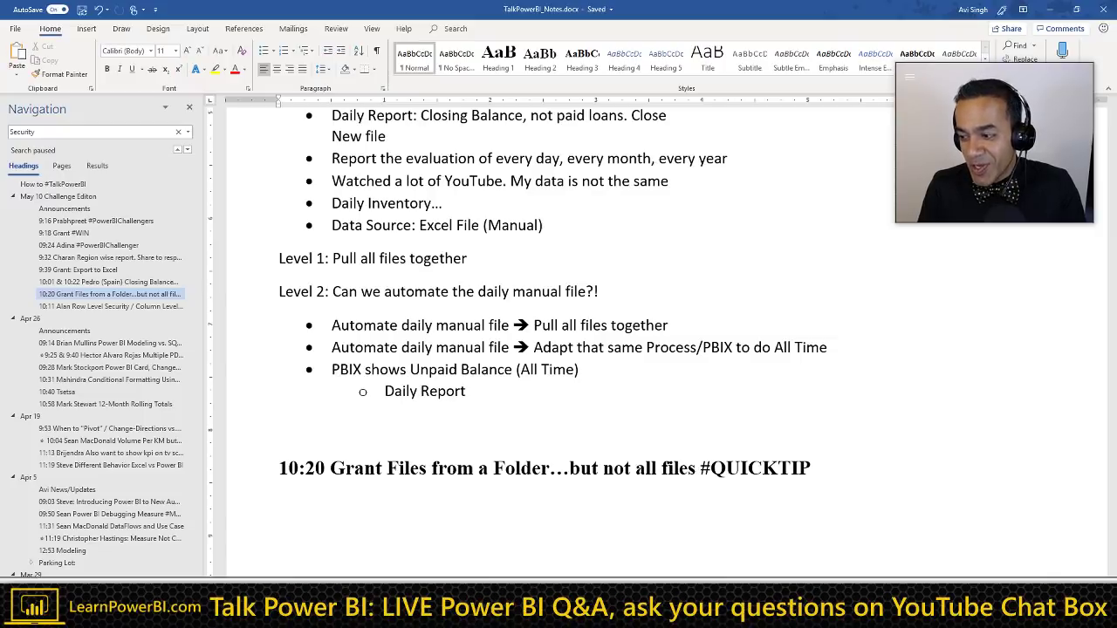
left_click(133, 307)
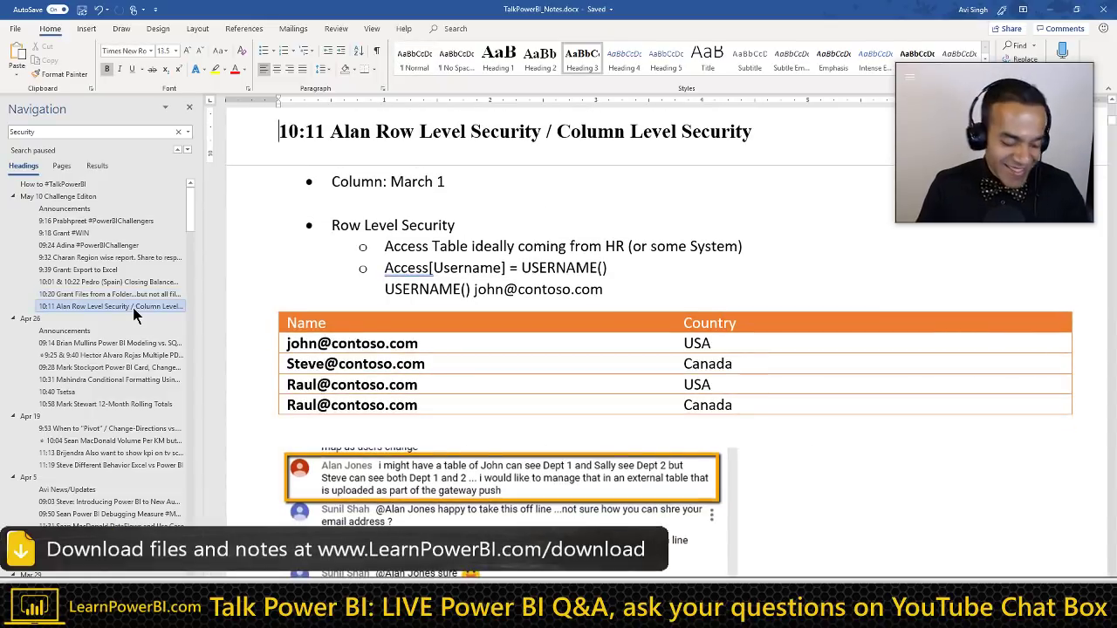
scroll(611, 349, "down", 1)
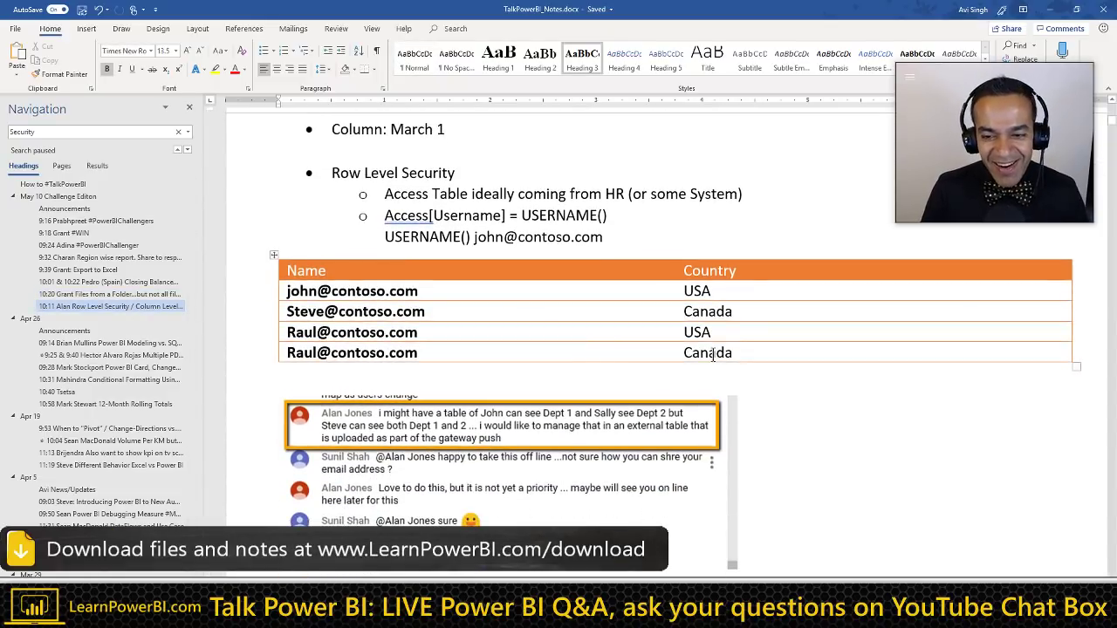
left_click(740, 353)
key("Tab")
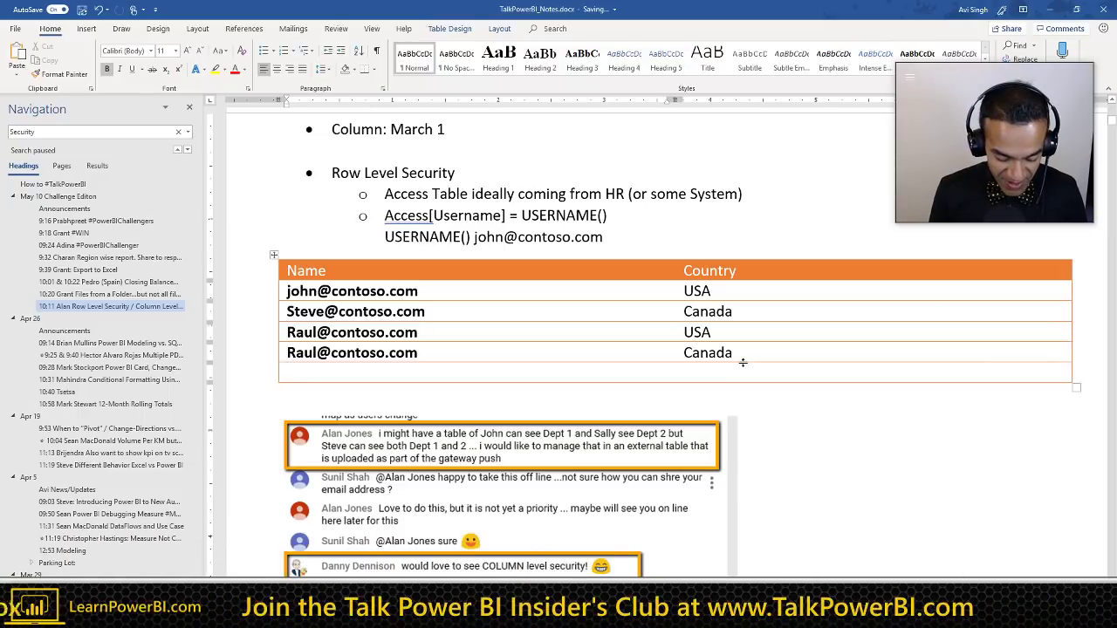
type("Satya Nadella")
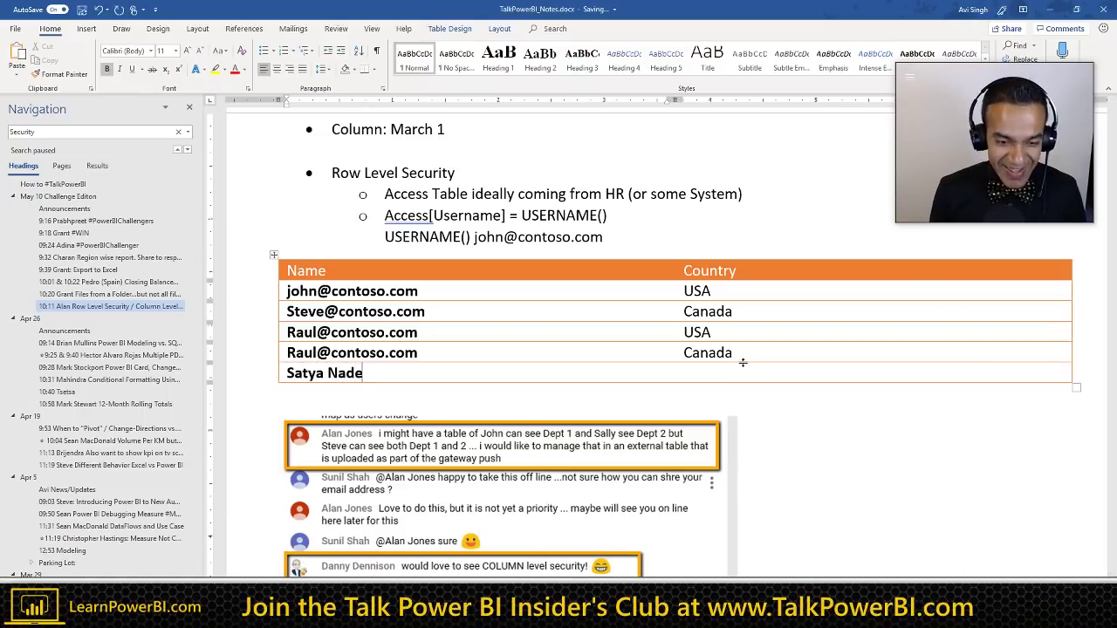
key("ctrl+shift+Left")
key("BackSpace")
key("BackSpace")
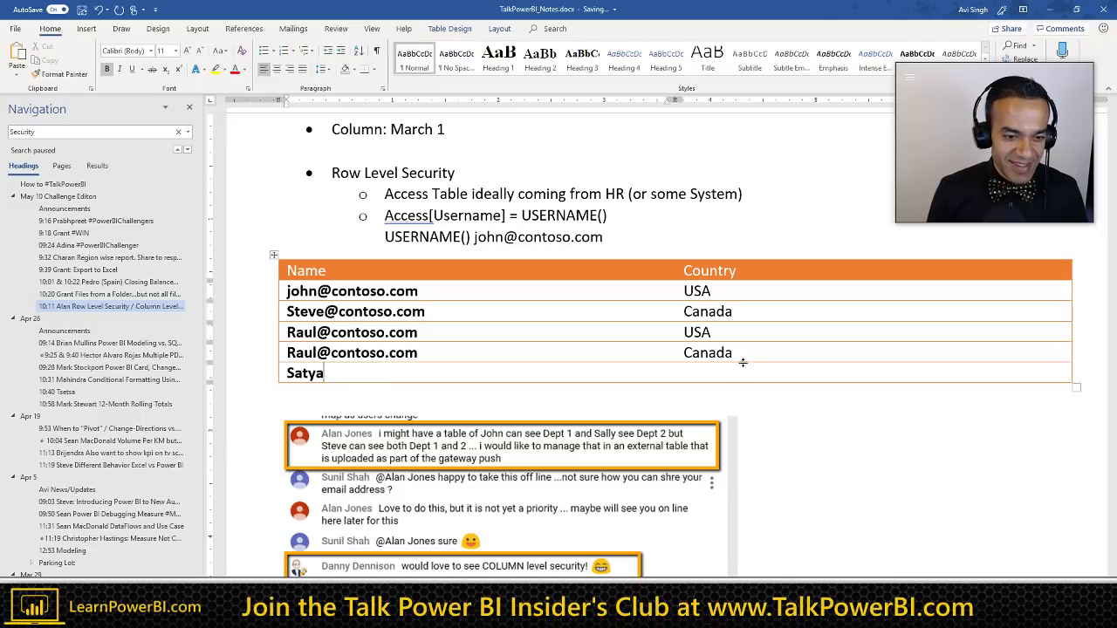
key("Home")
key("Delete")
type("s")
key("End")
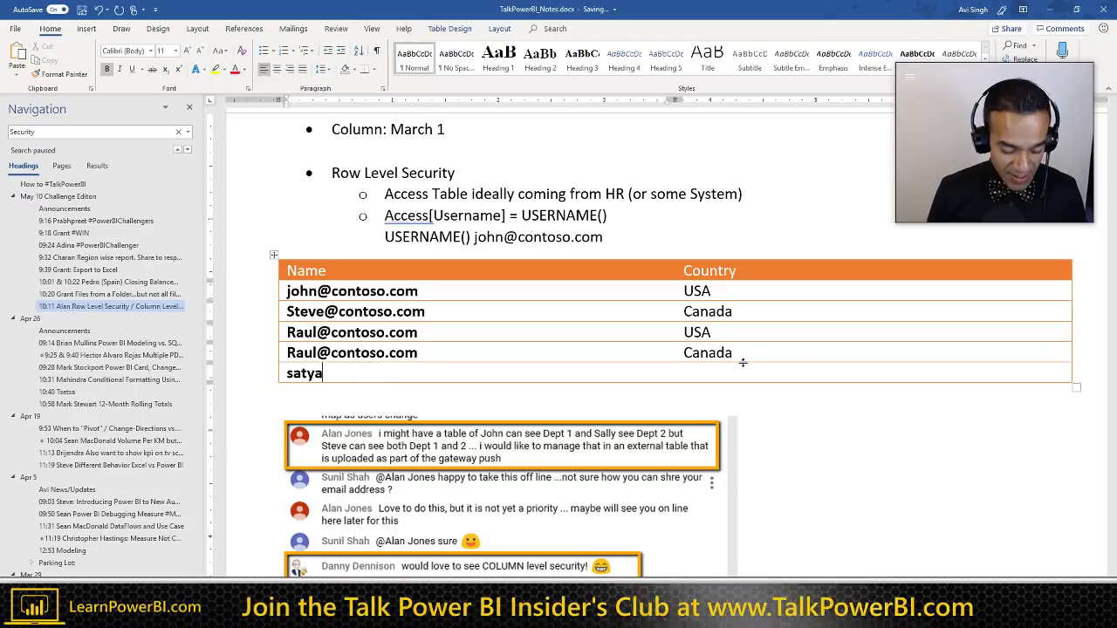
type("@contoso.com")
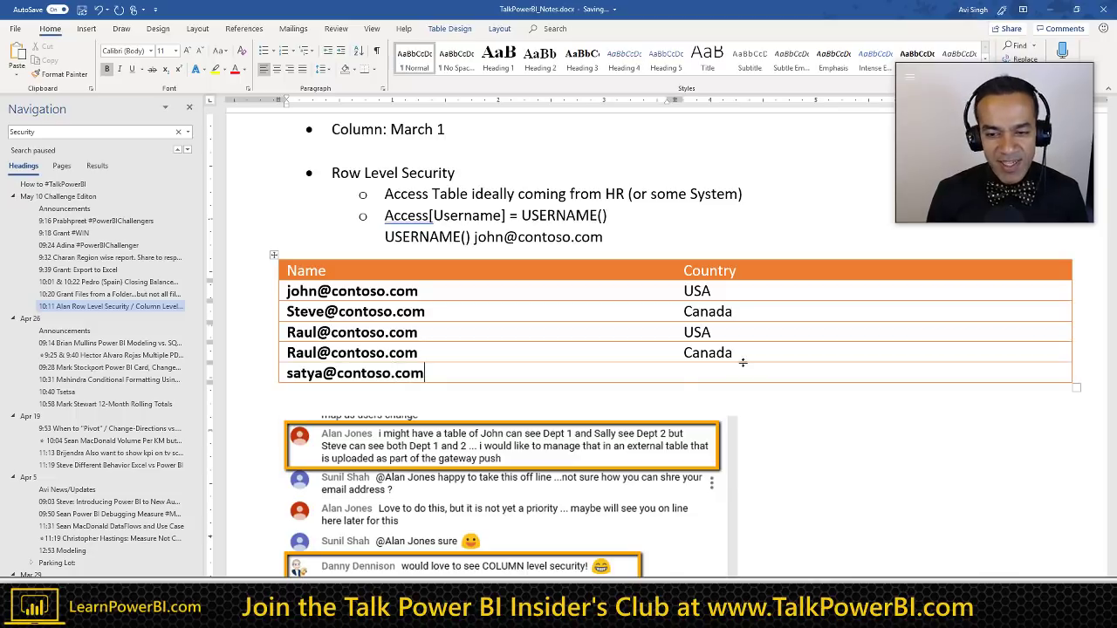
key("Tab")
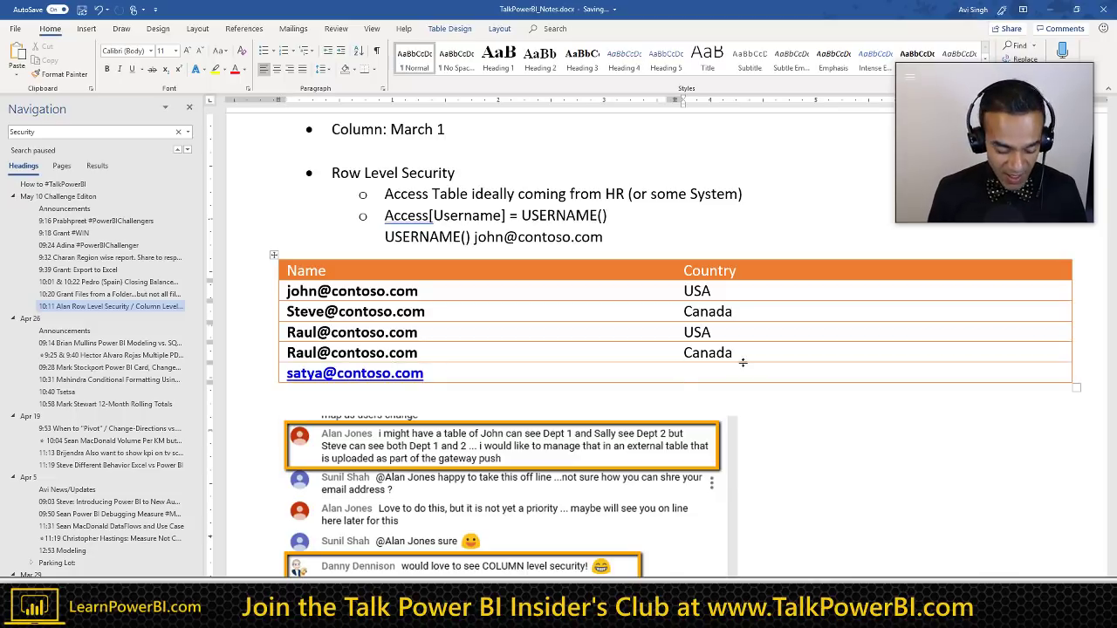
Step: Remove the auto-hyperlink, set the row's Country to '*', and start a line below the table
key("ctrl+z")
left_click(733, 367)
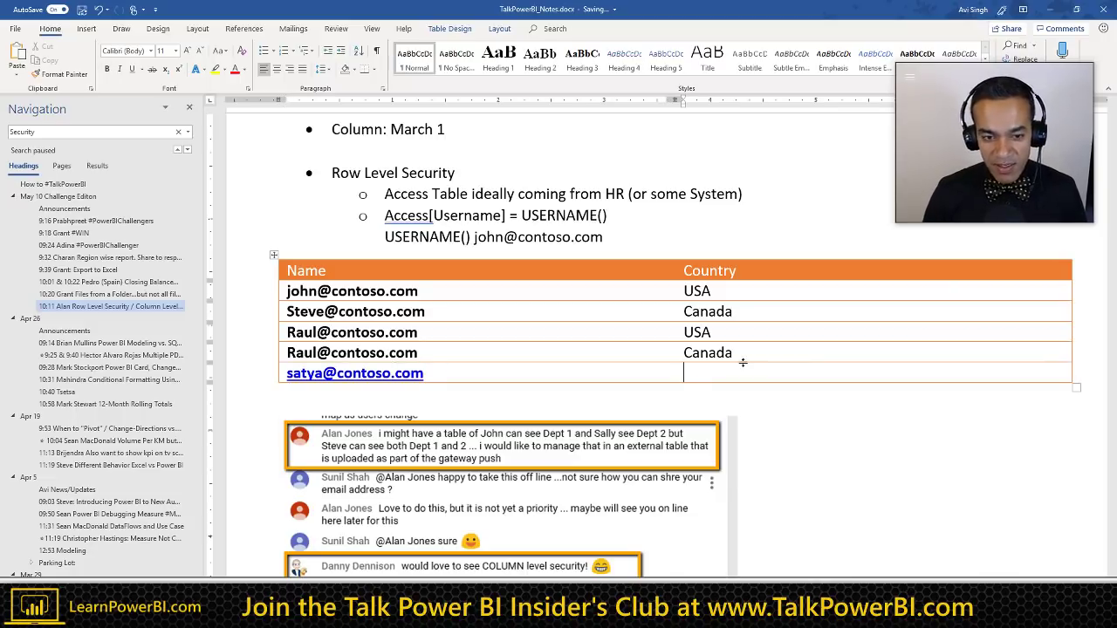
type("*")
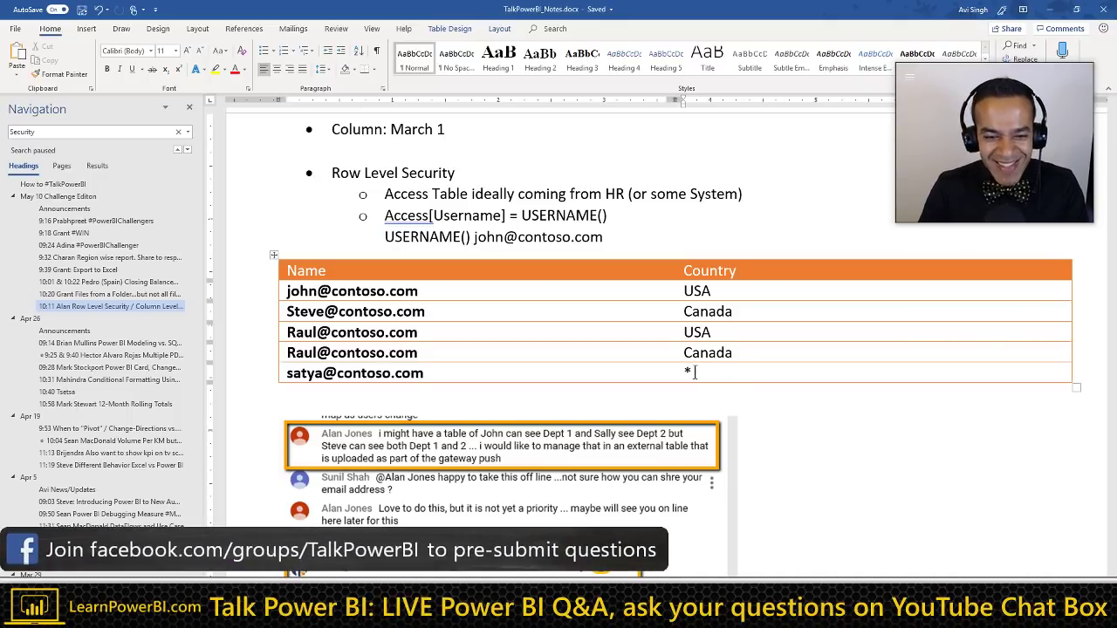
left_click(474, 392)
key("Return")
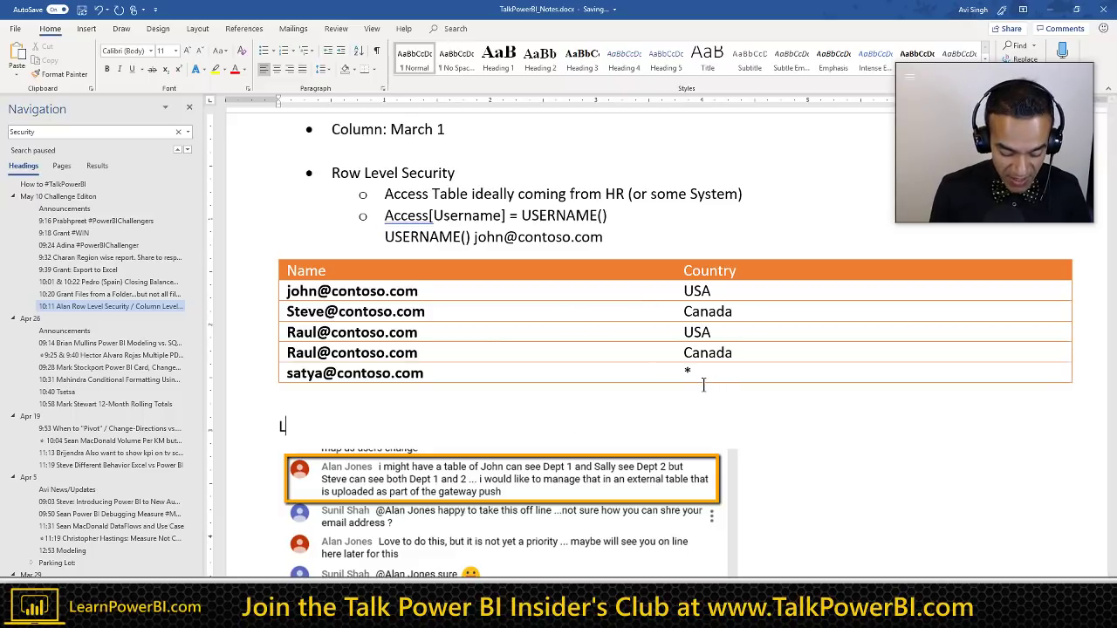
type("Kitche")
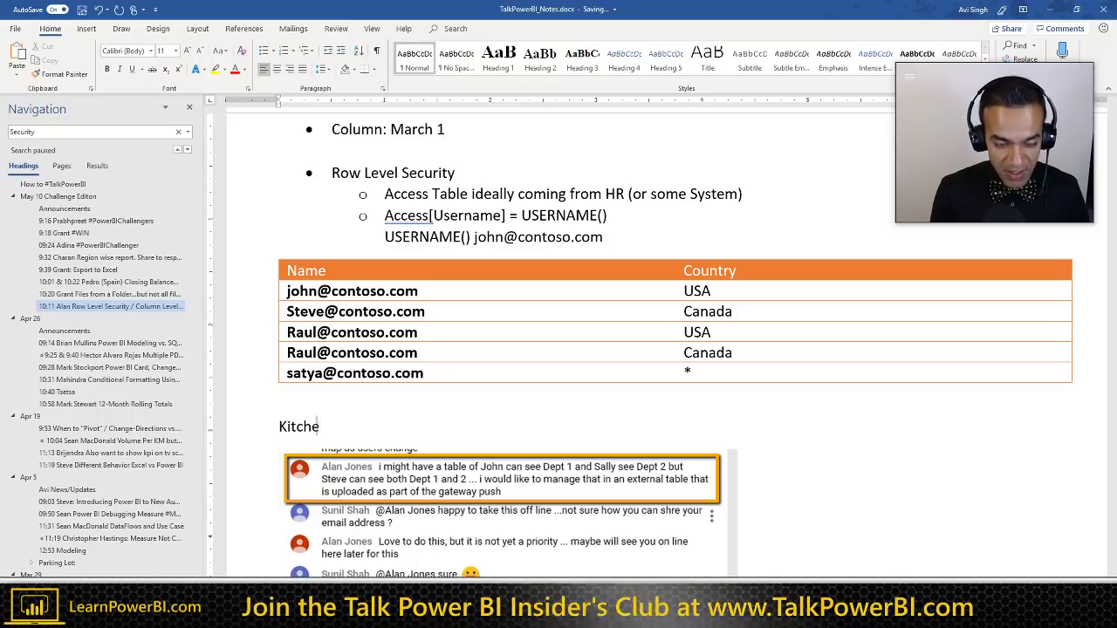
type("n of Power BI")
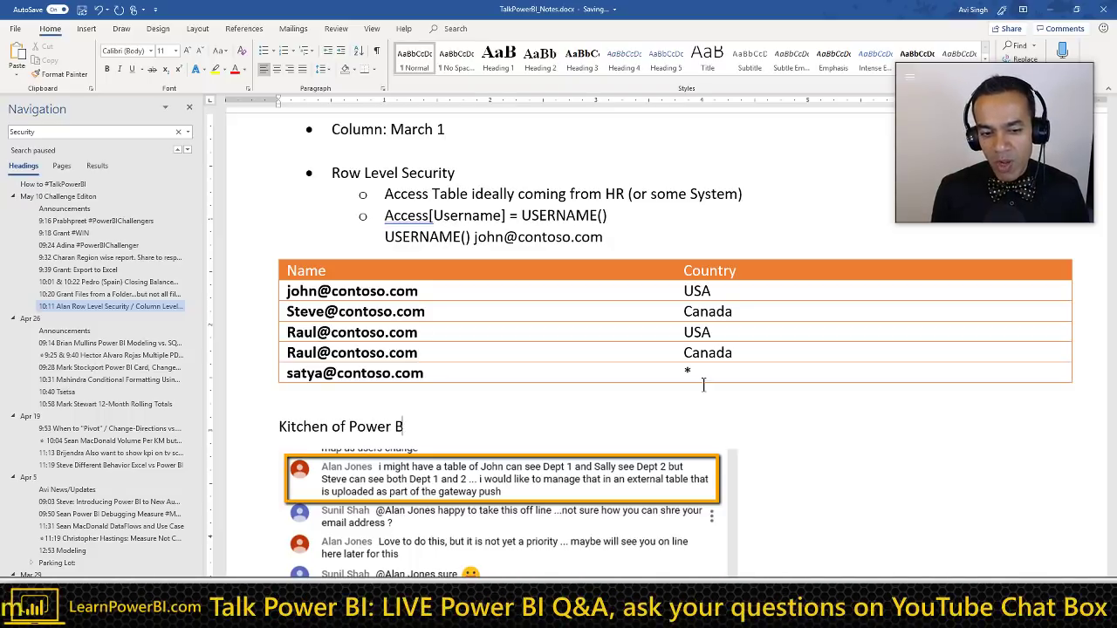
key("Return")
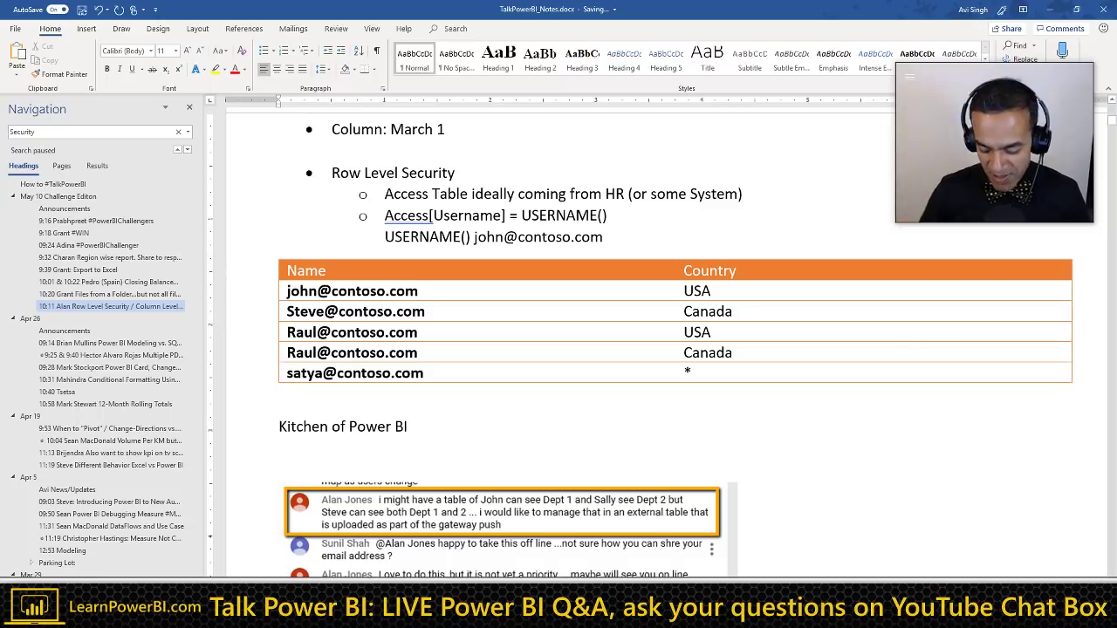
key("shift+Home")
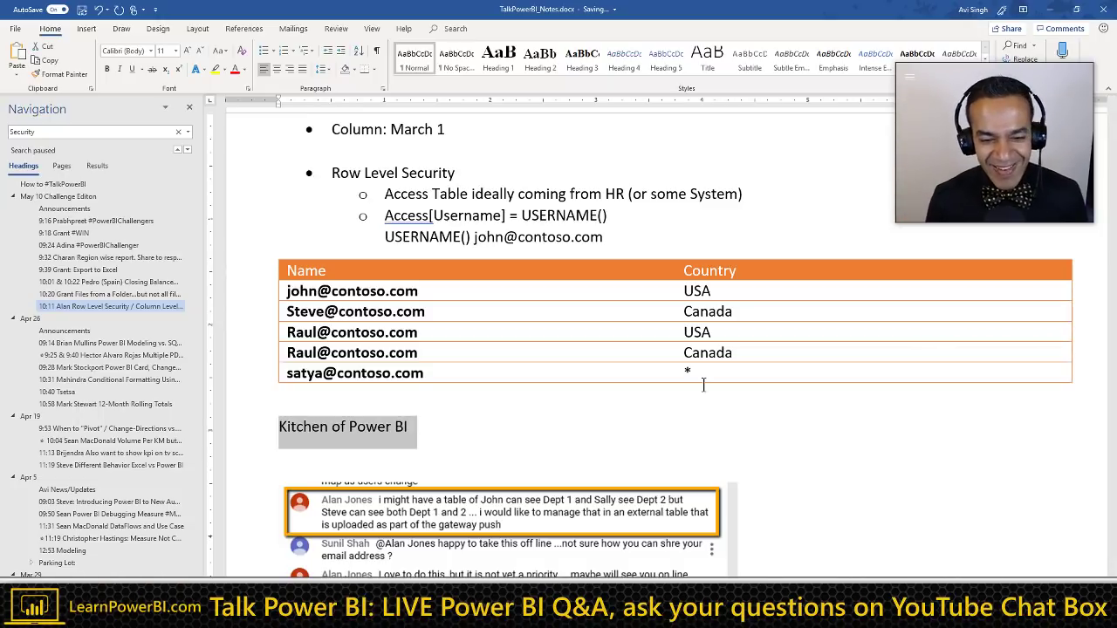
key("End")
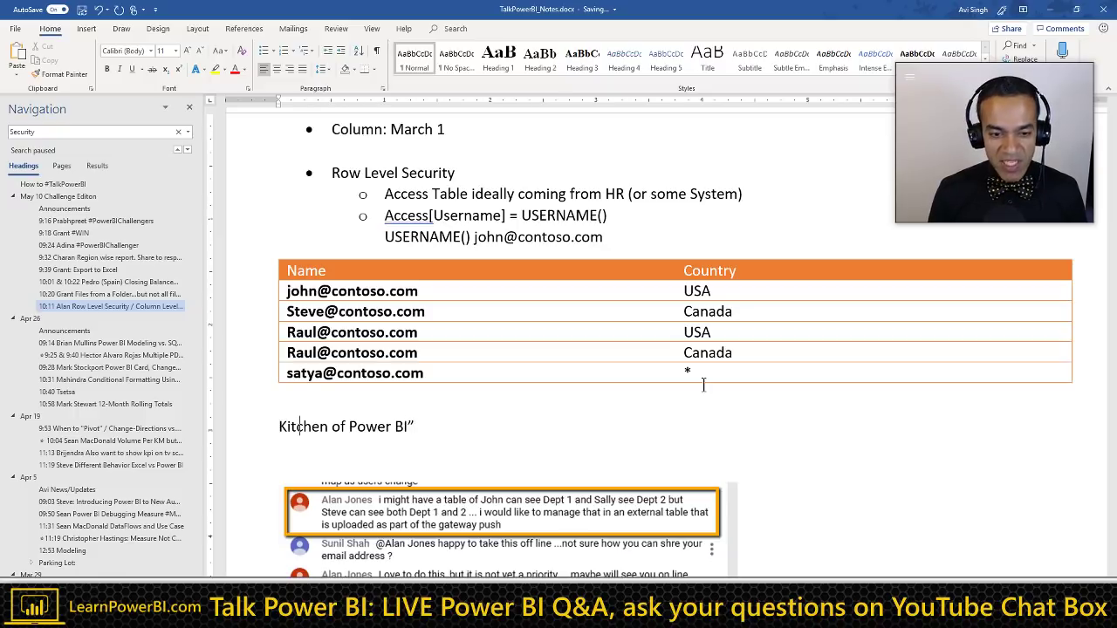
key("Home")
type("\"")
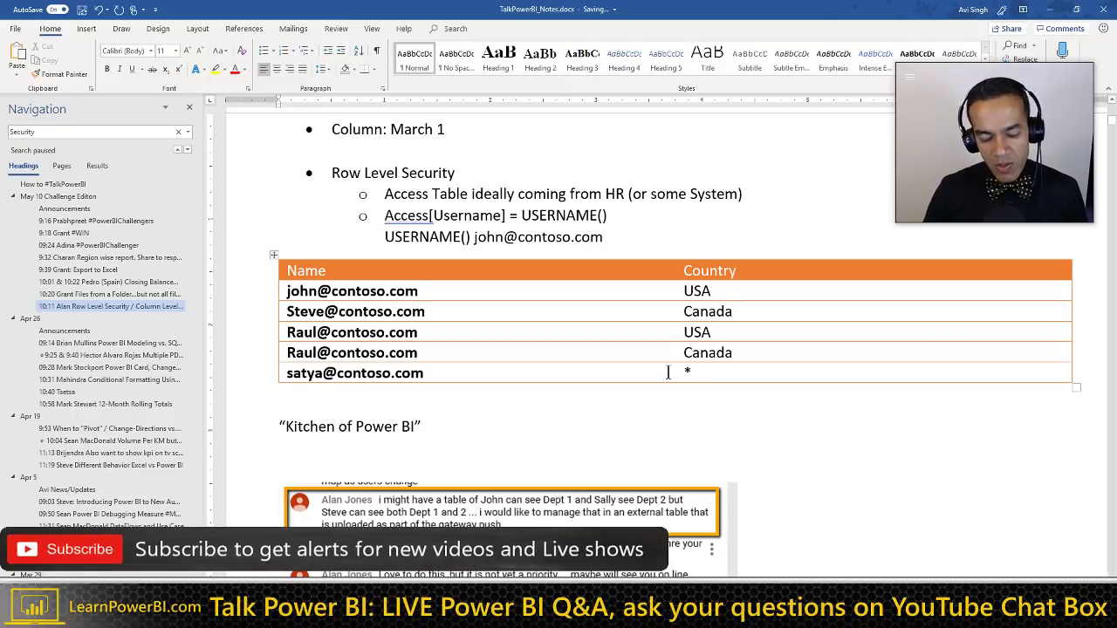
left_click(457, 424)
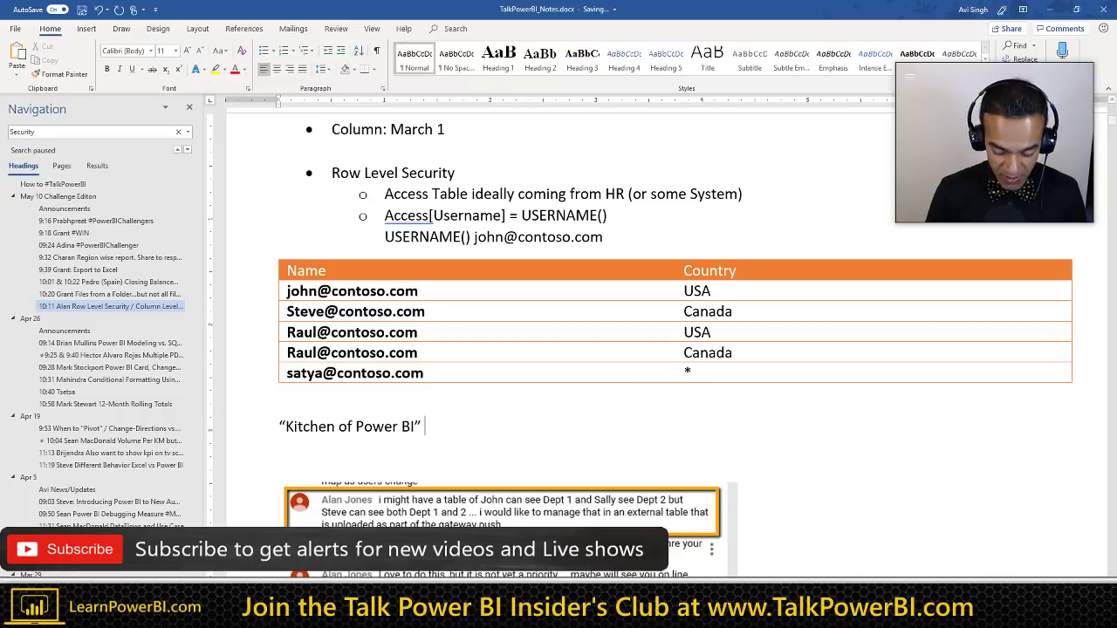
type("==> Query")
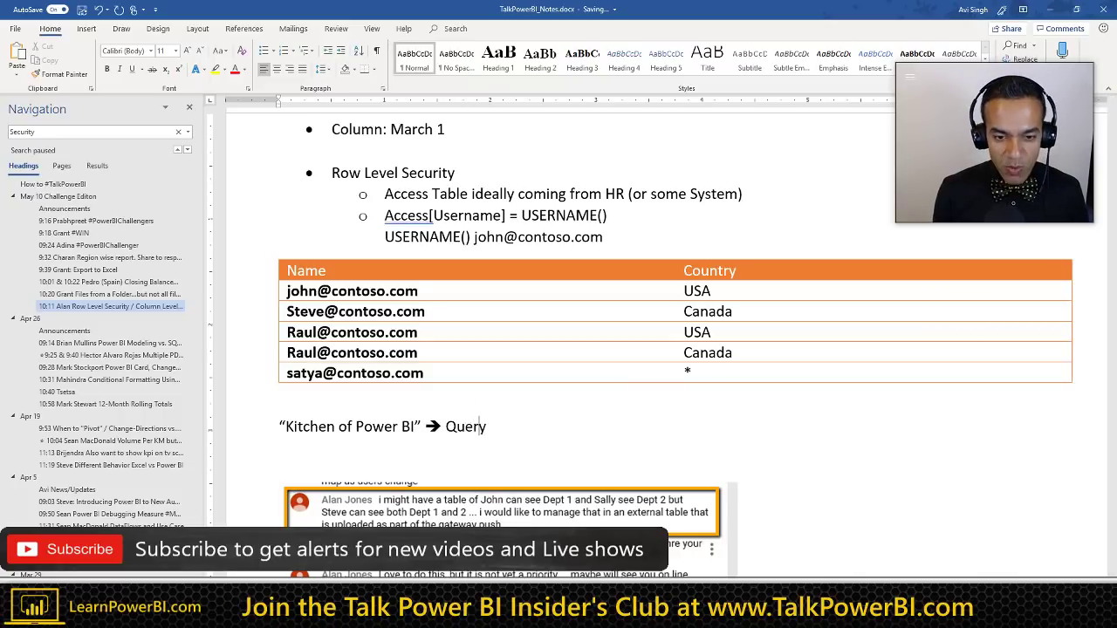
type(" Editor")
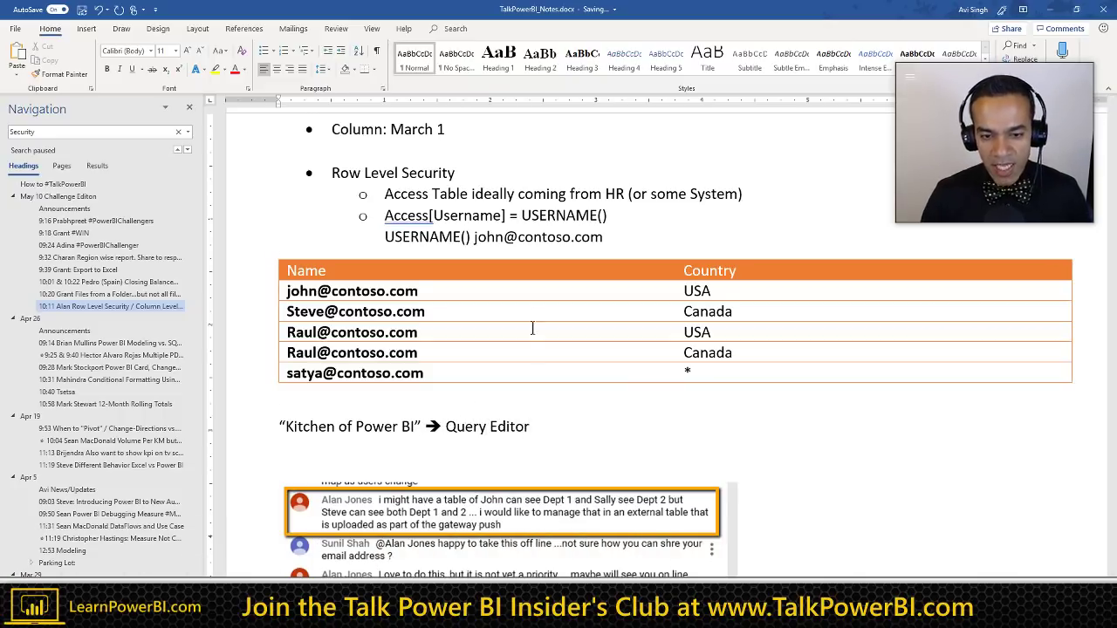
scroll(536, 319, "down", 1)
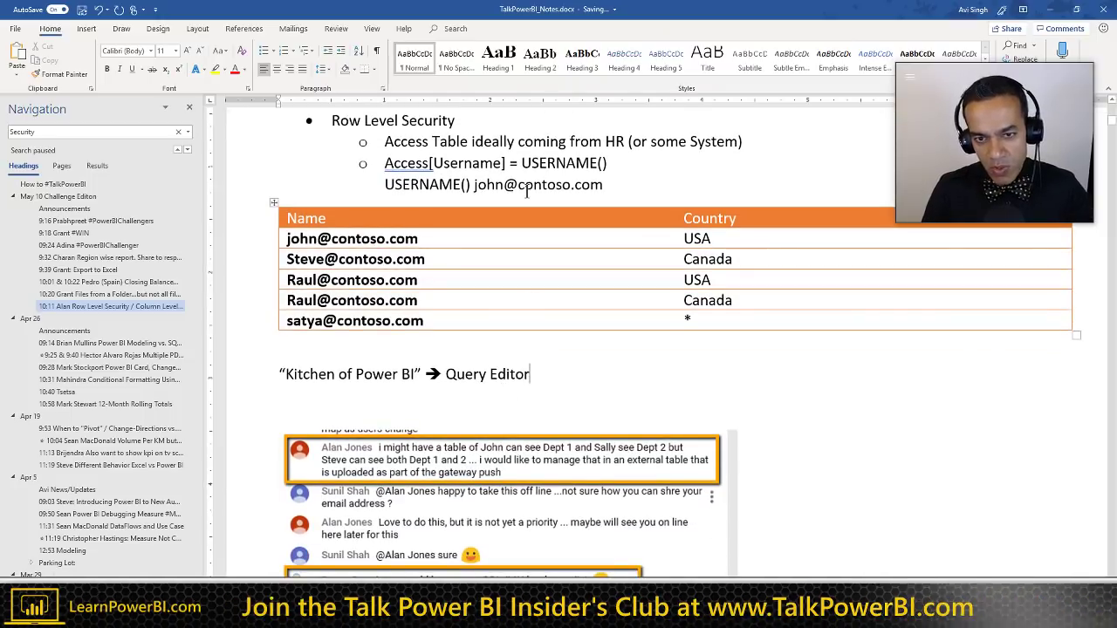
scroll(527, 194, "up", 1)
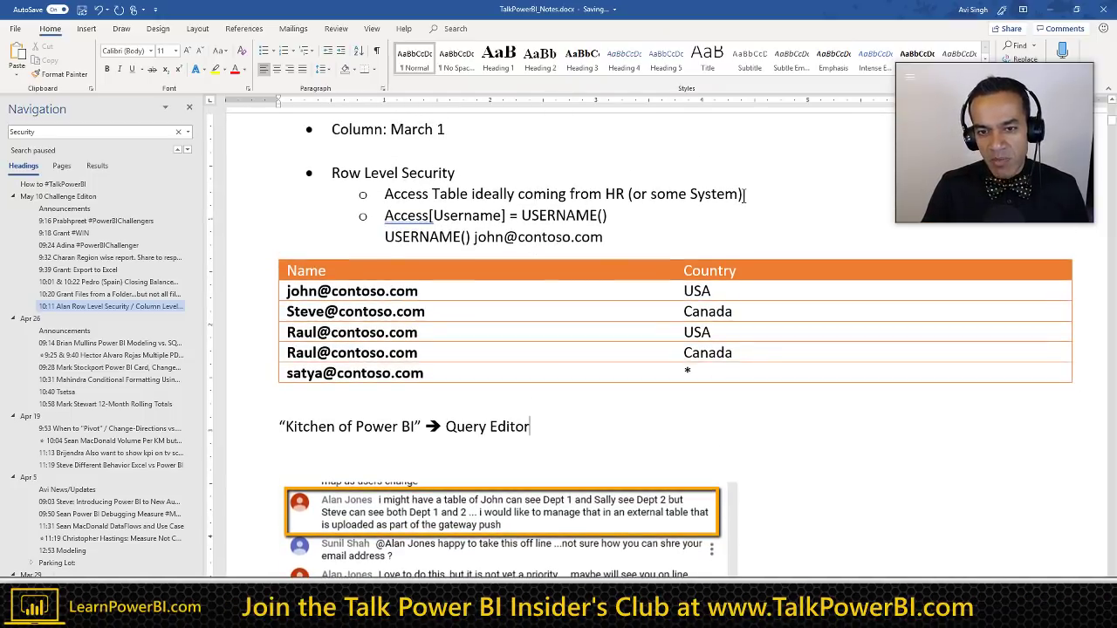
left_click(756, 195)
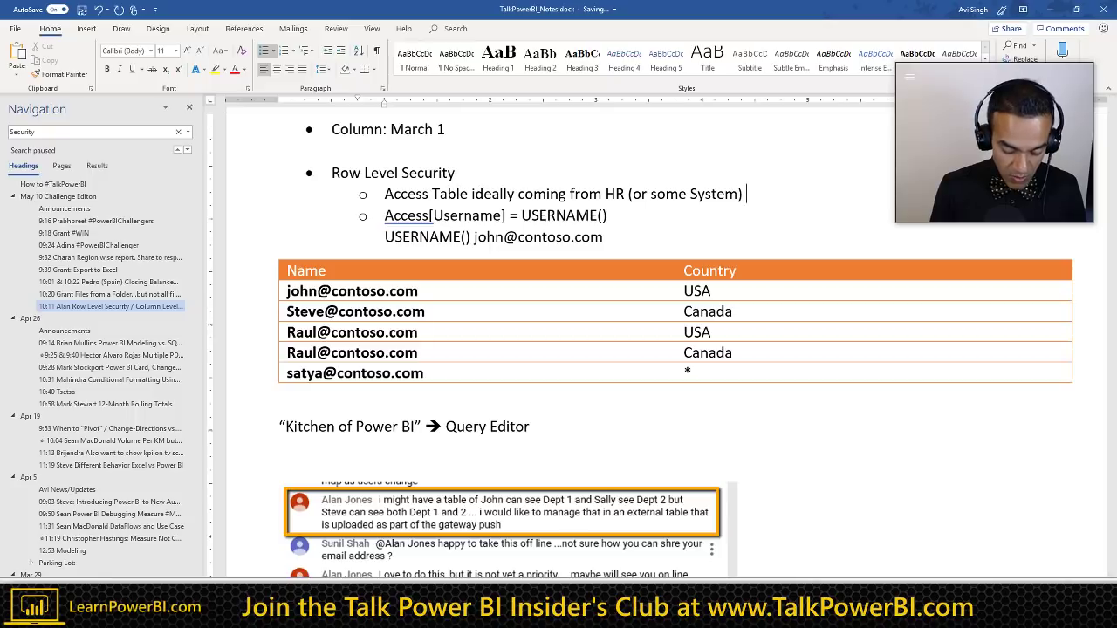
type("or Manual ")
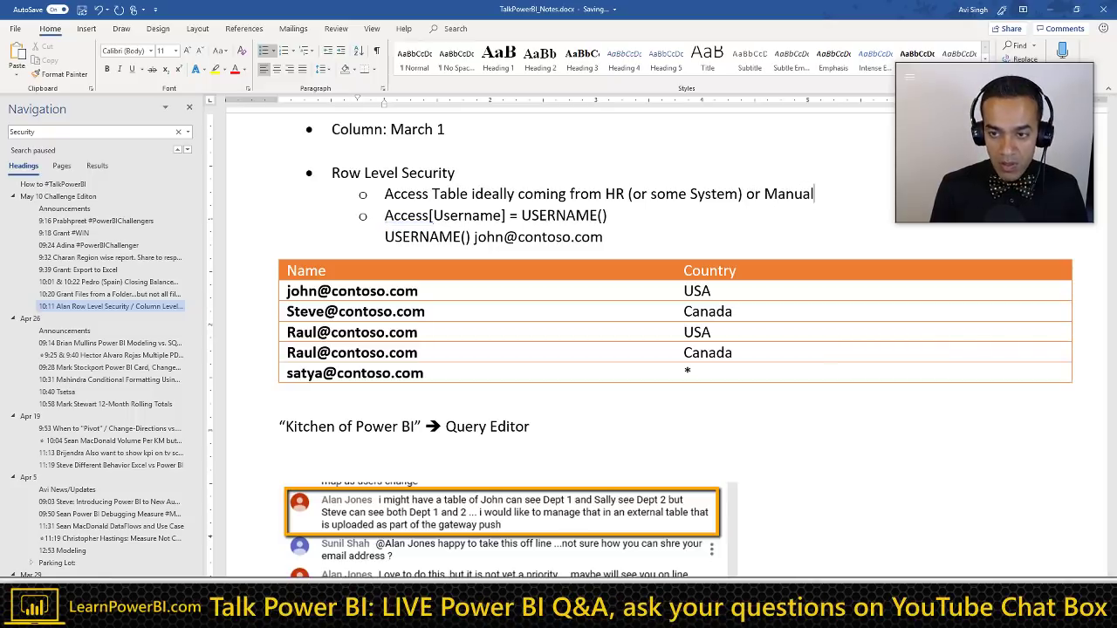
type("Table")
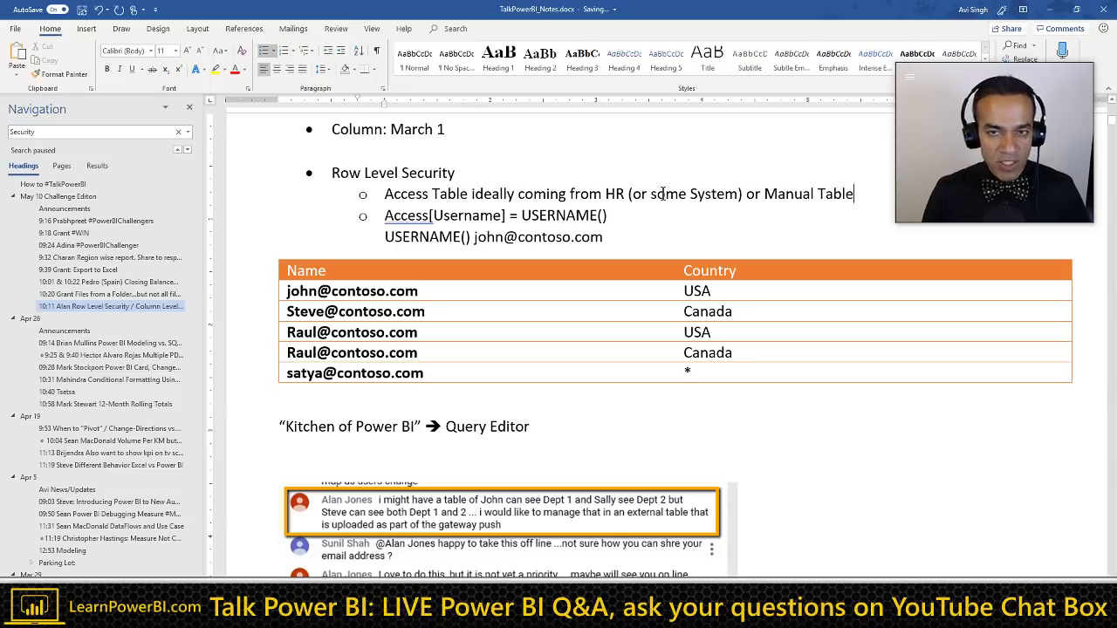
left_click(768, 196)
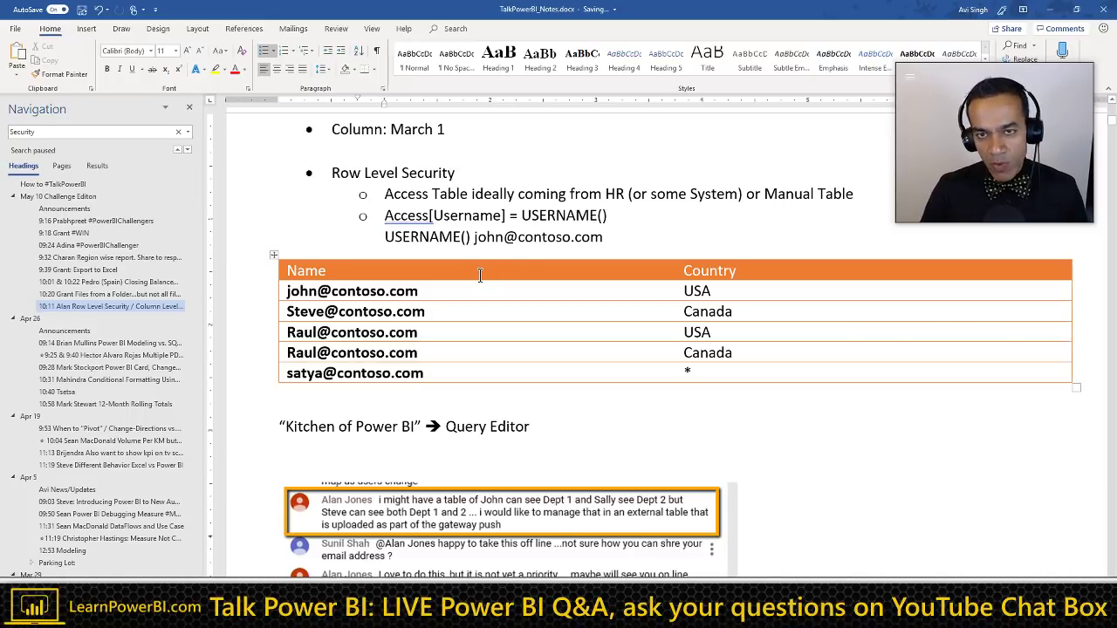
left_click(341, 331)
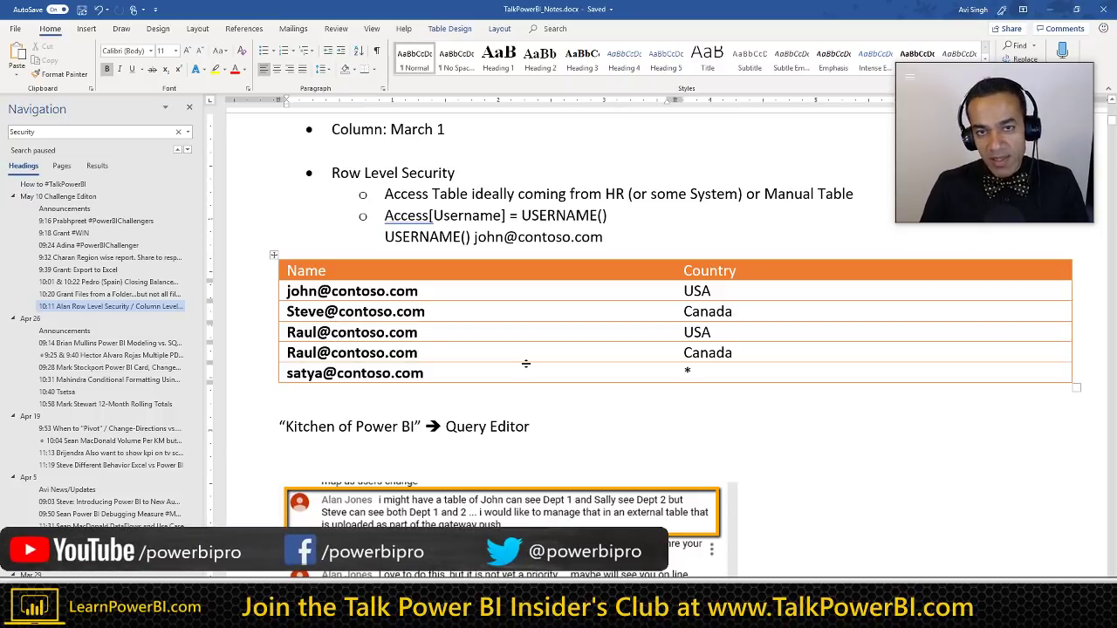
left_click(763, 194)
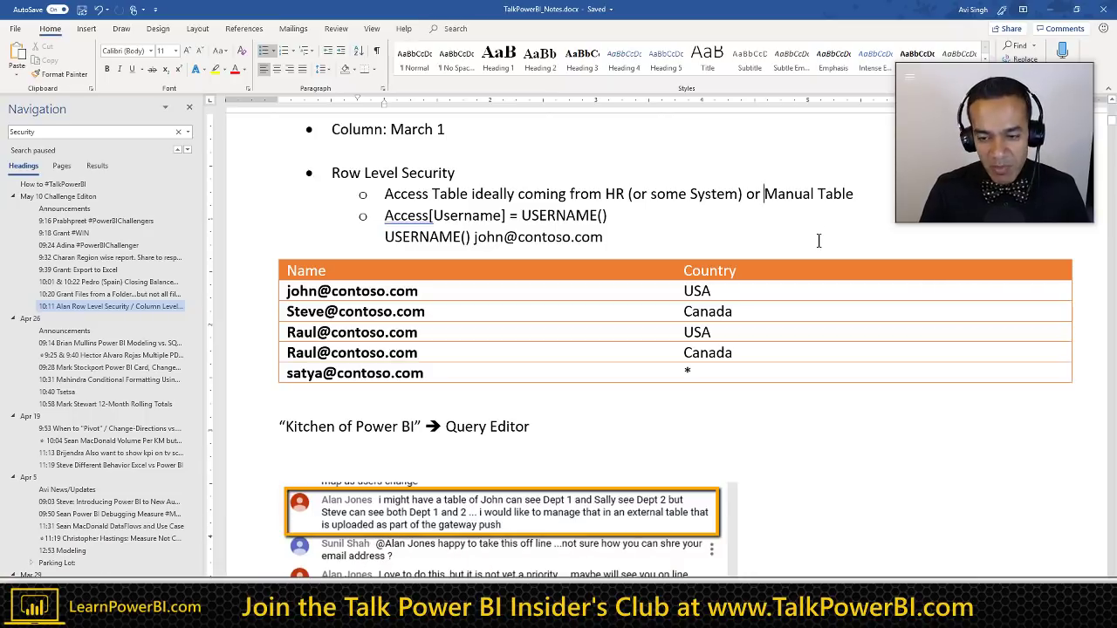
left_click(455, 375)
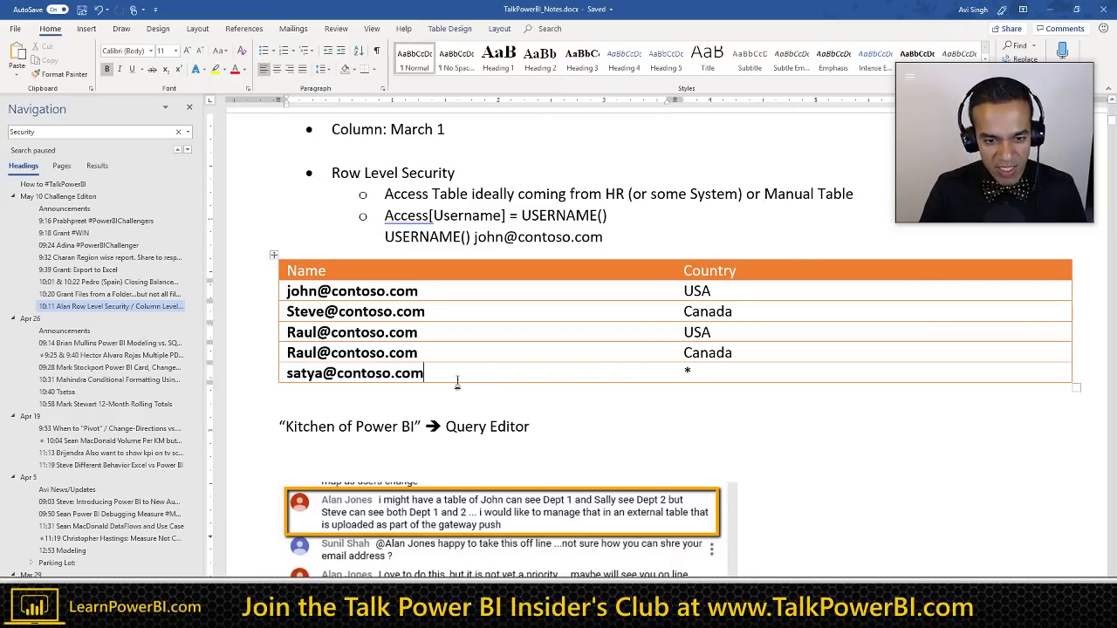
left_click(697, 374)
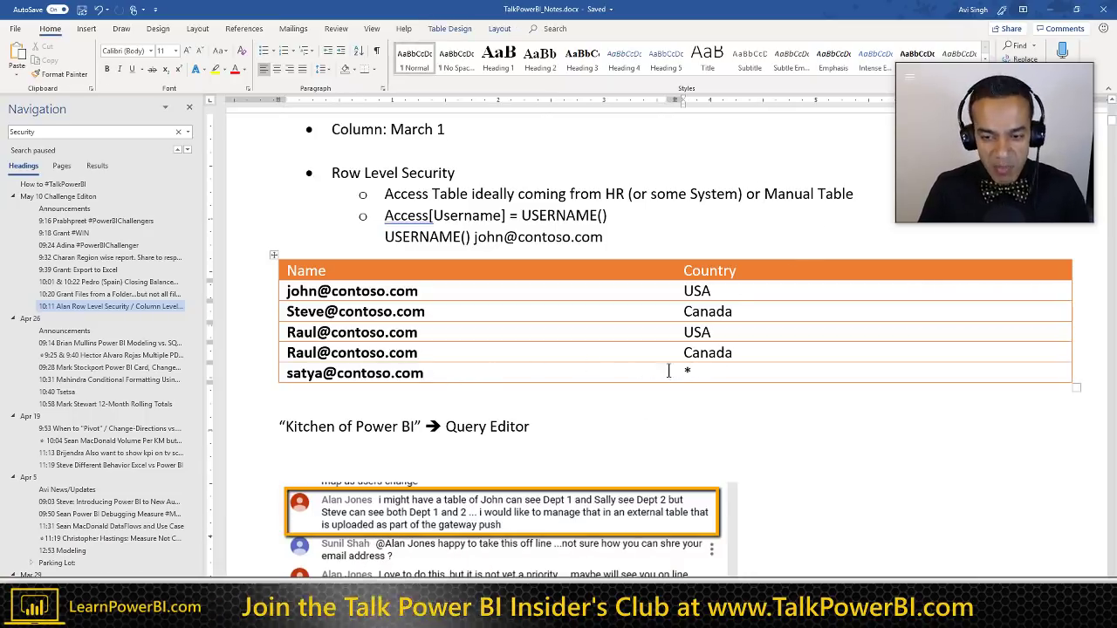
key("Tab")
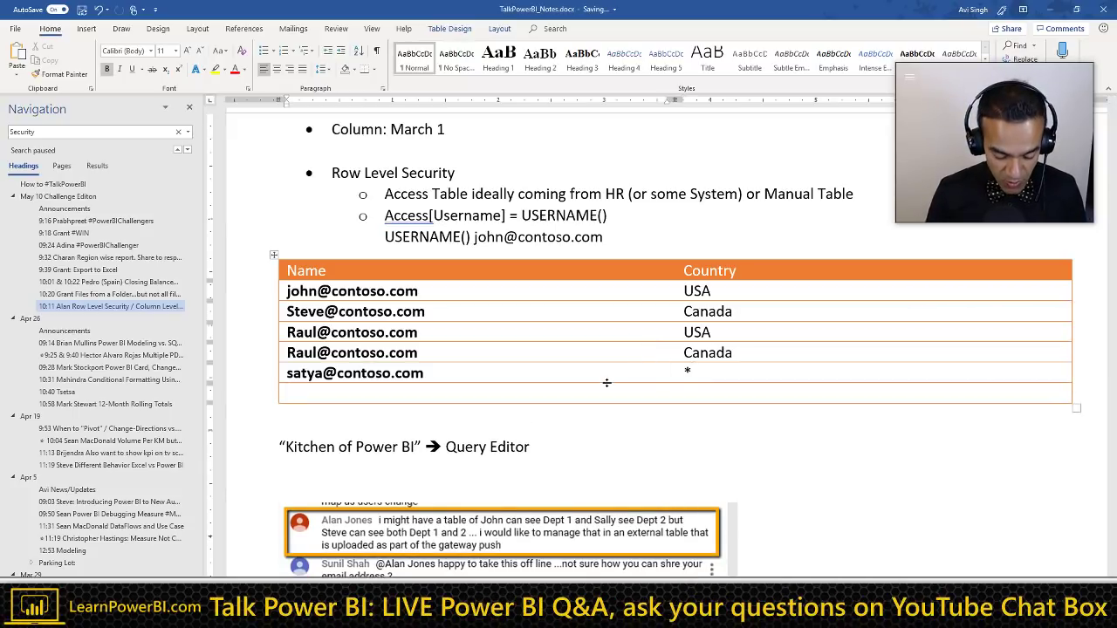
type("Jennifer@")
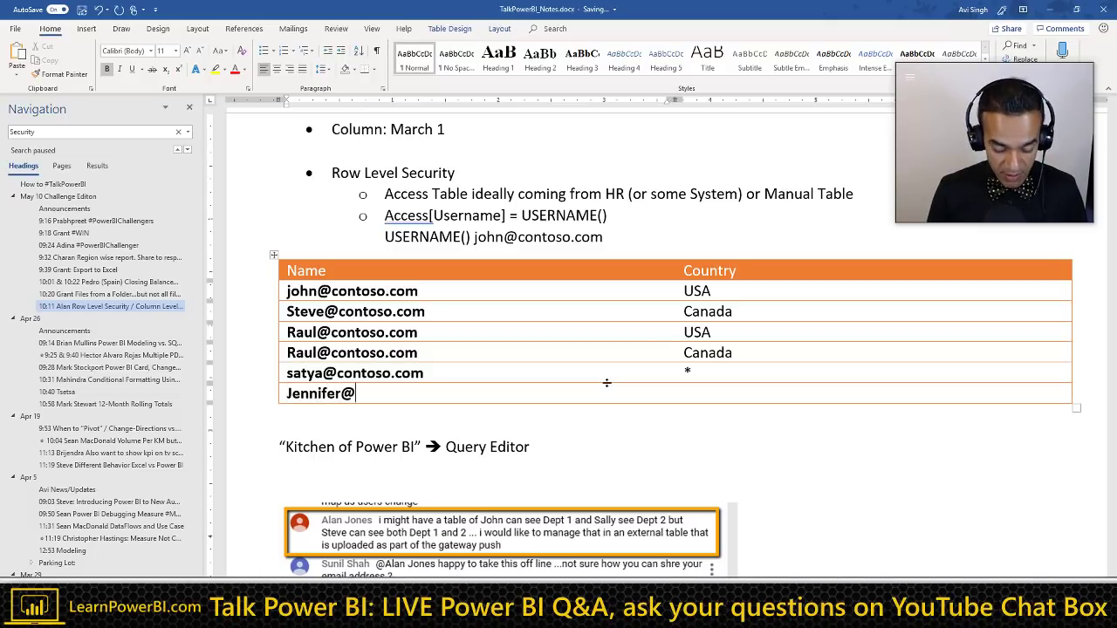
type("contosoc")
key("BackSpace")
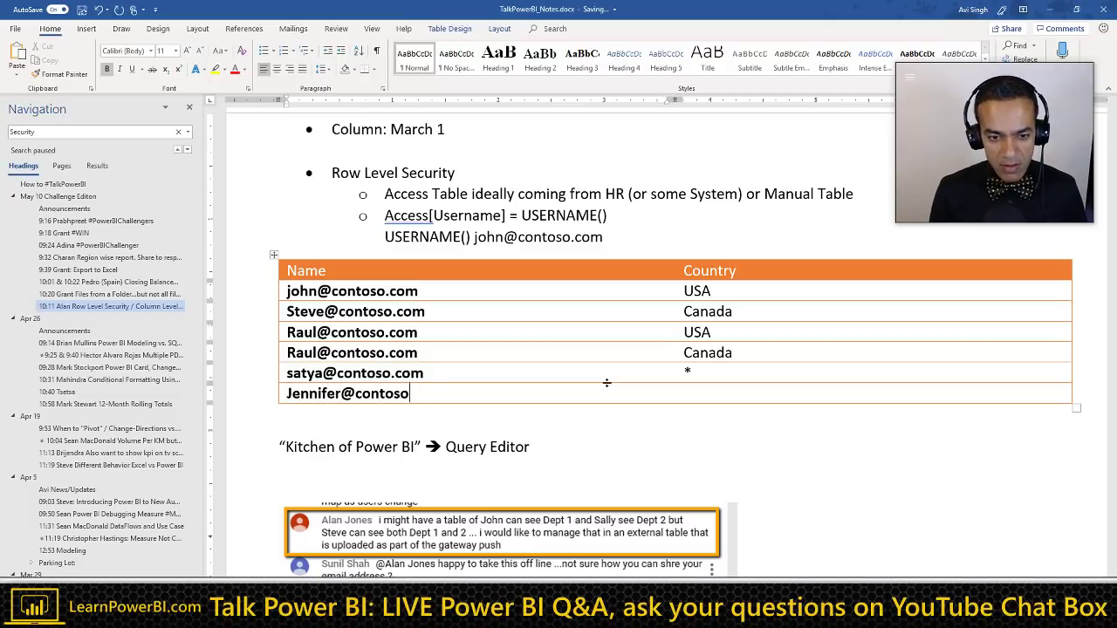
type(".com")
key("Home")
key("Delete")
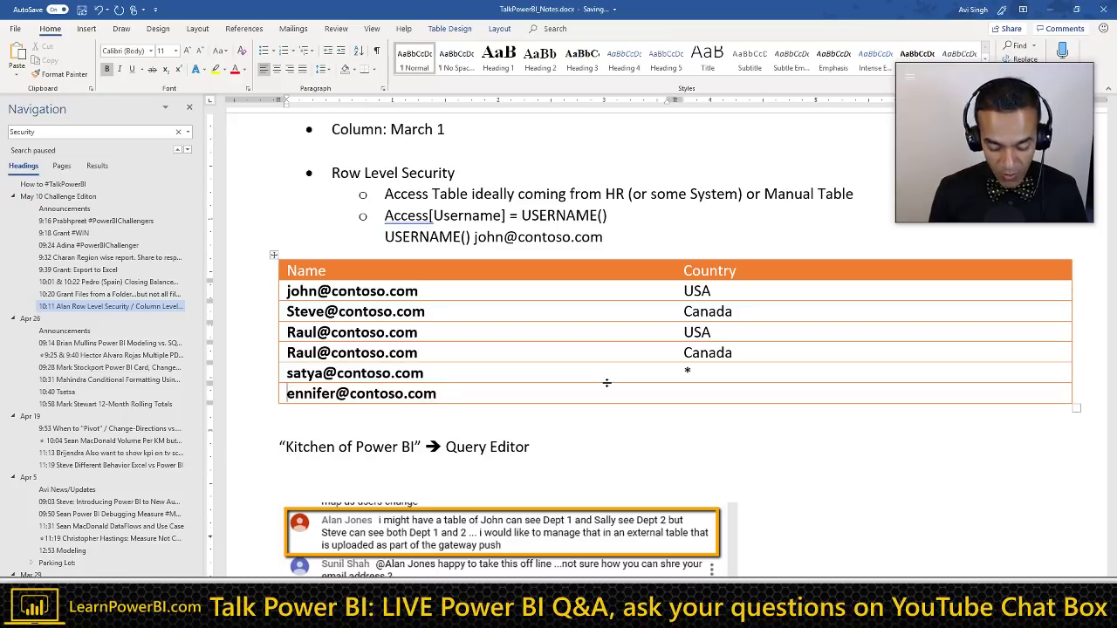
type("j")
key("Tab")
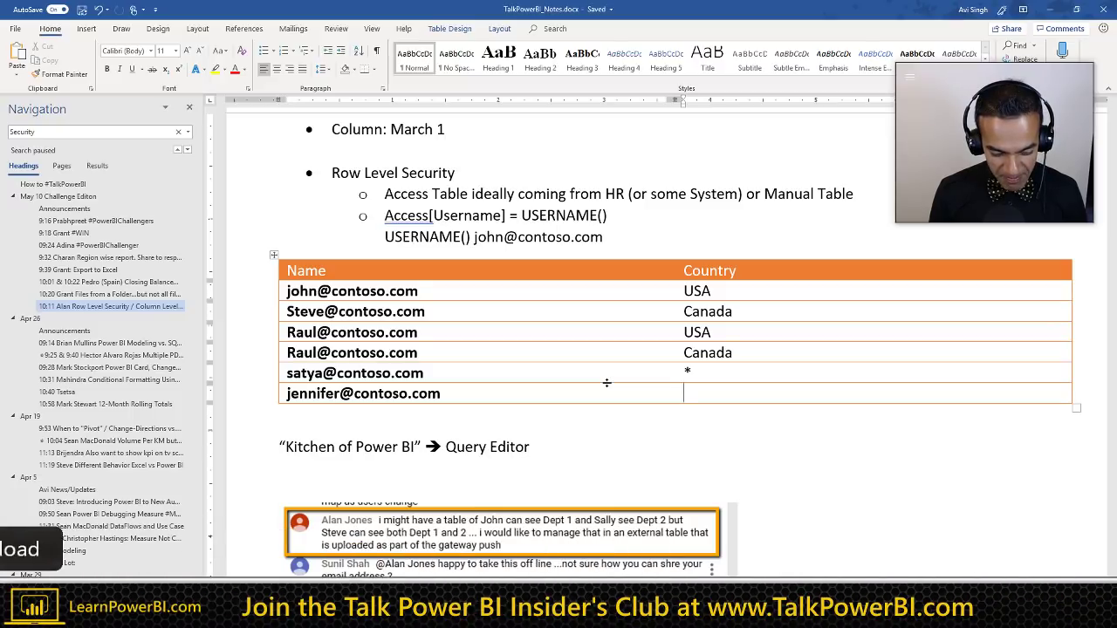
type("Continent")
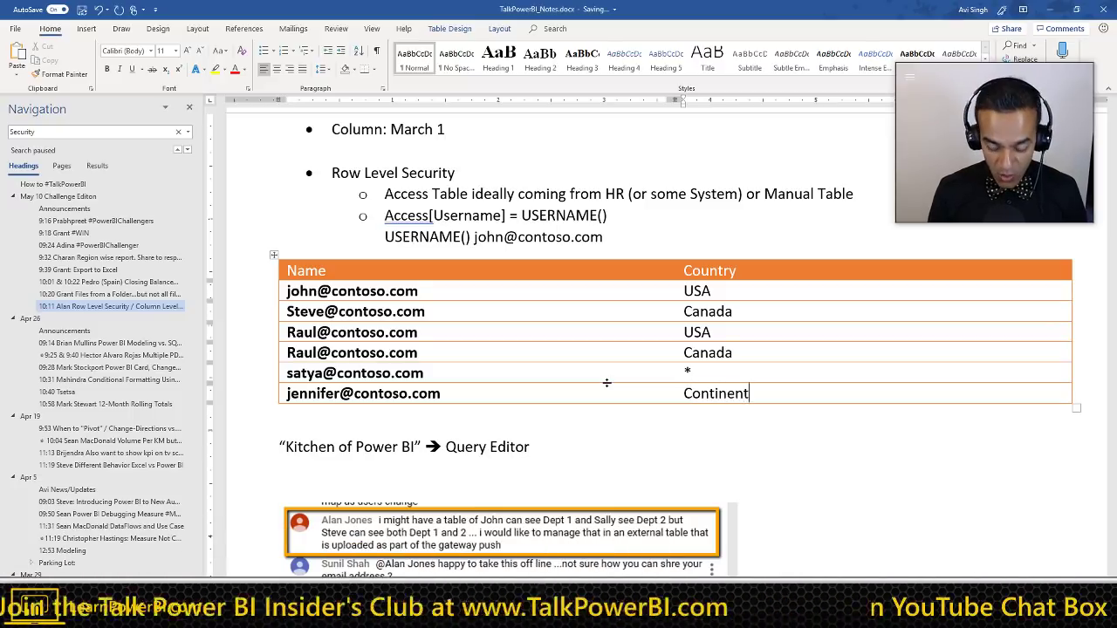
type(":North America")
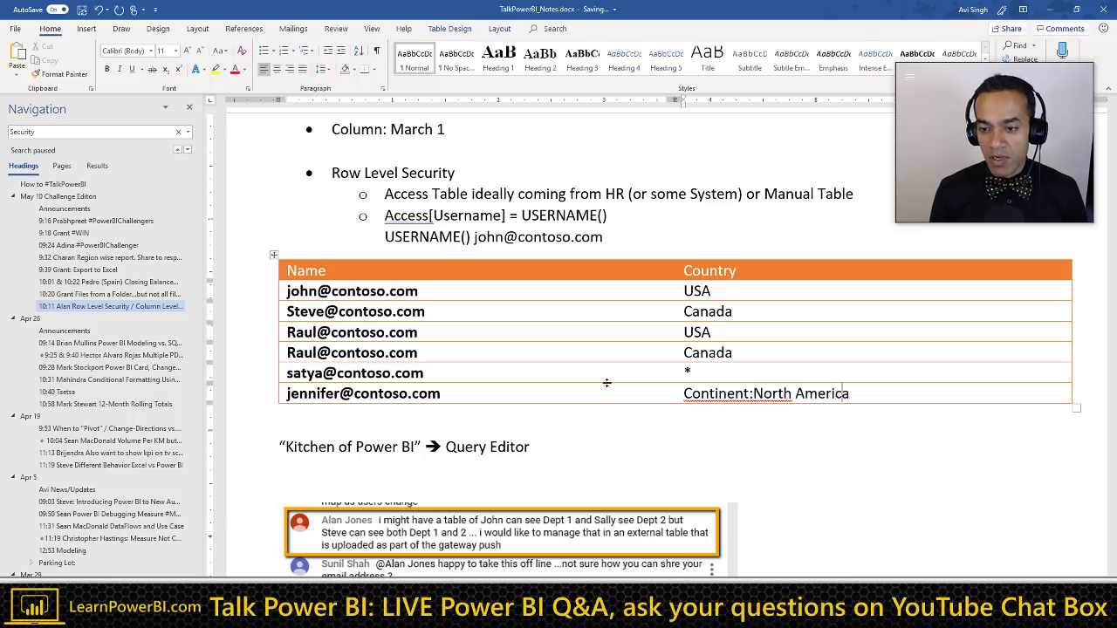
Step: Add another user row with Country 'Region:US North West', then start a line below the table
key("Tab")
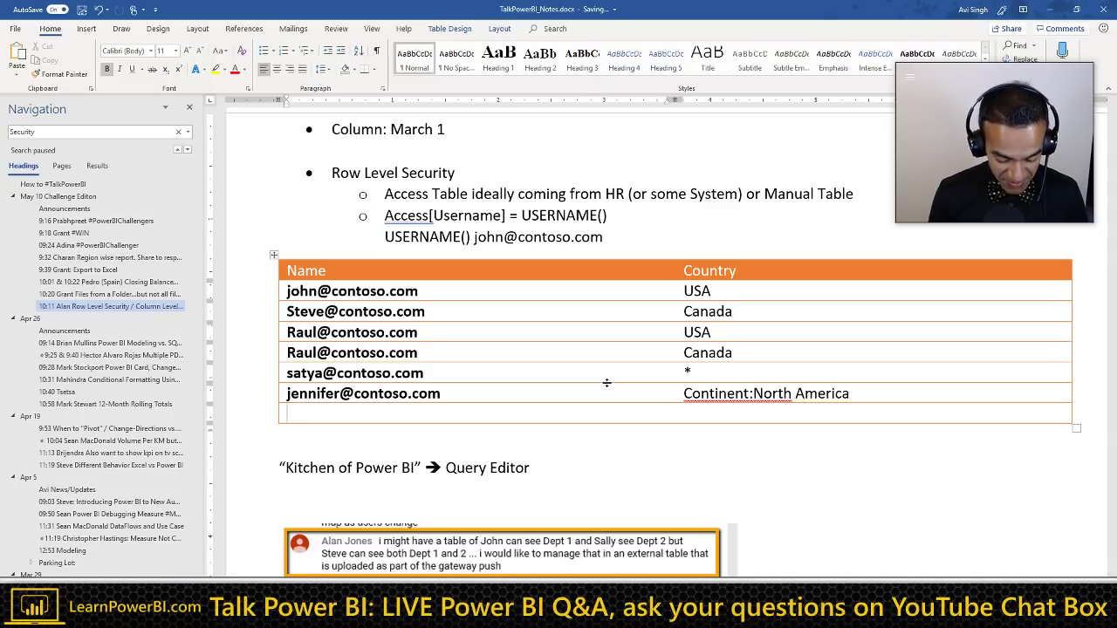
type("c")
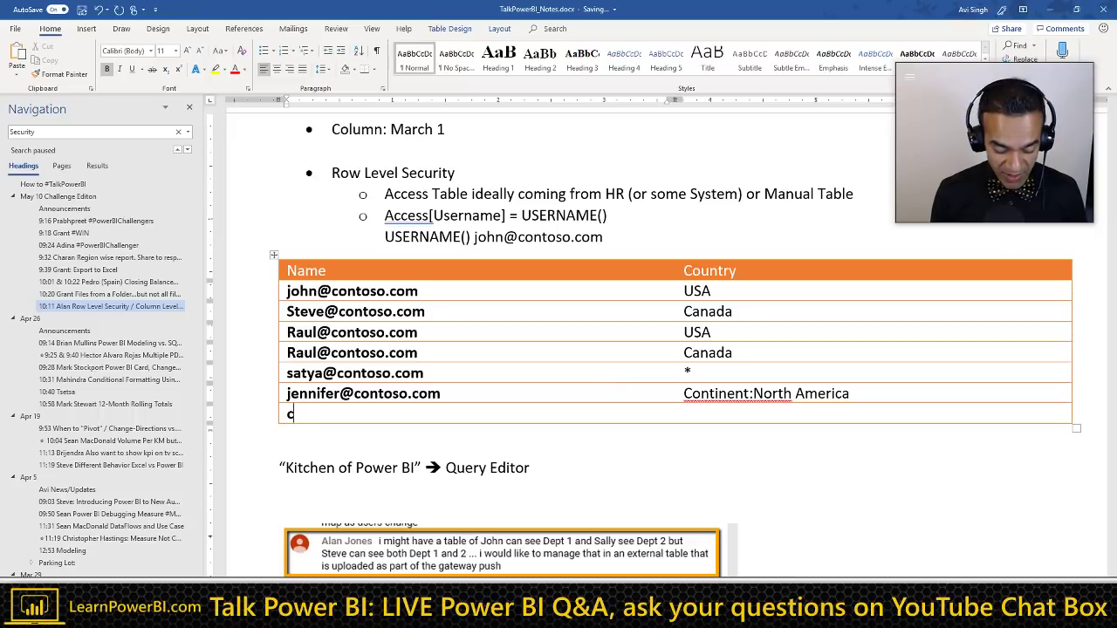
type("hris@con")
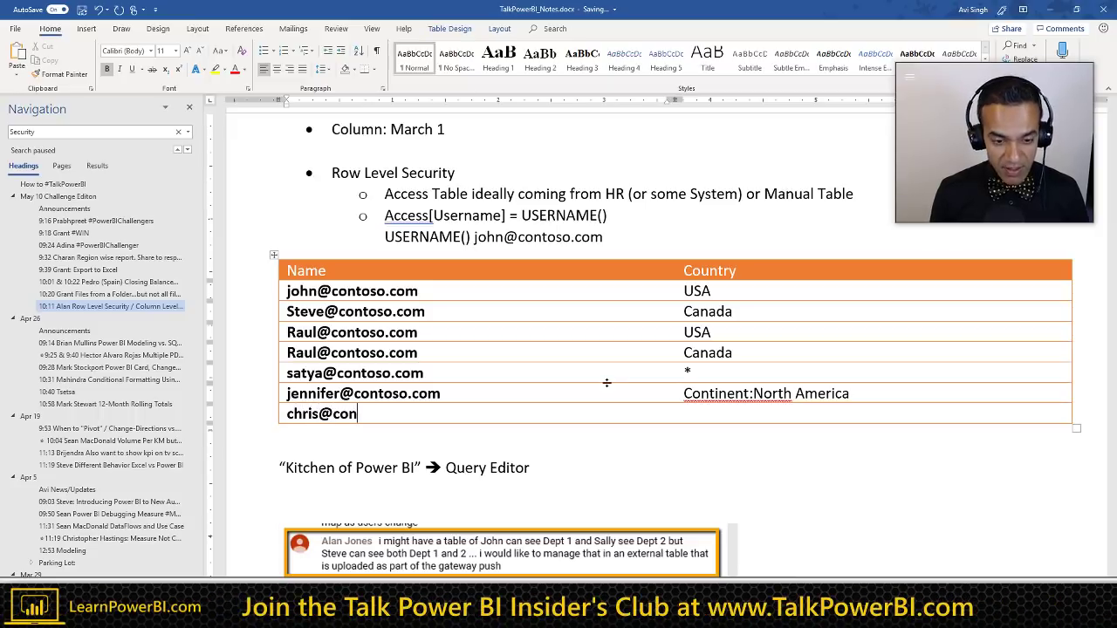
type("toso.com")
key("Tab")
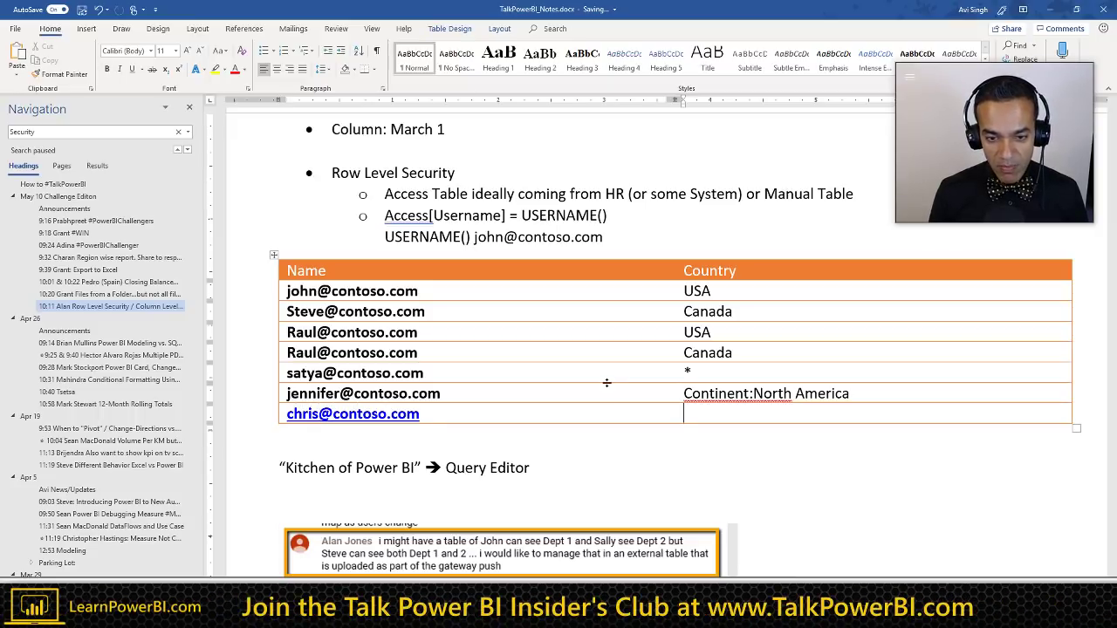
key("ctrl+z")
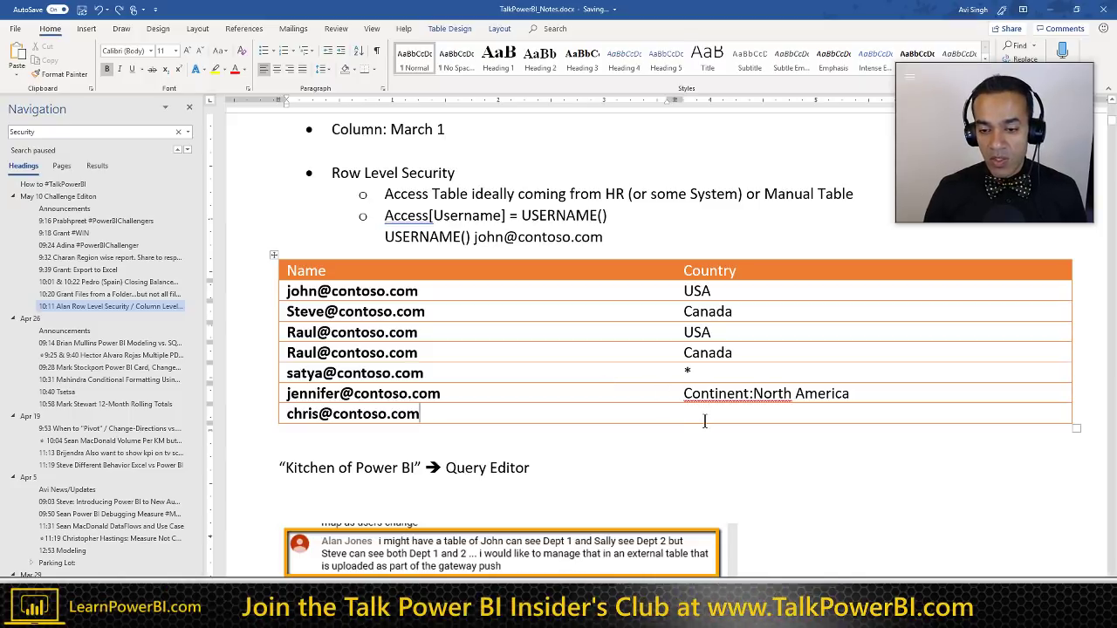
type("Region")
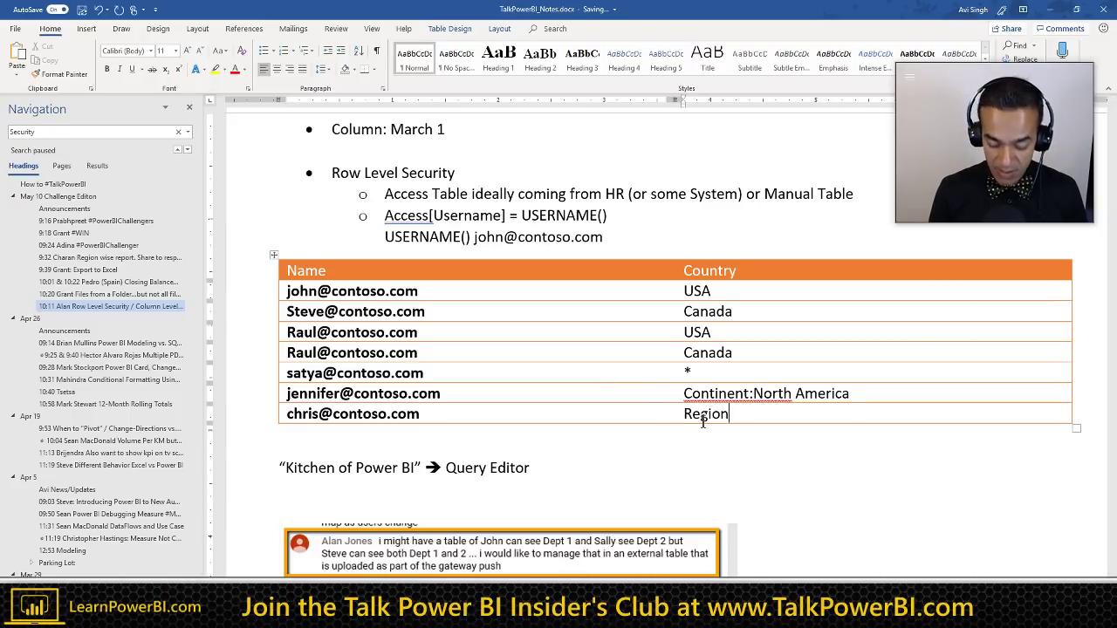
type(":US No")
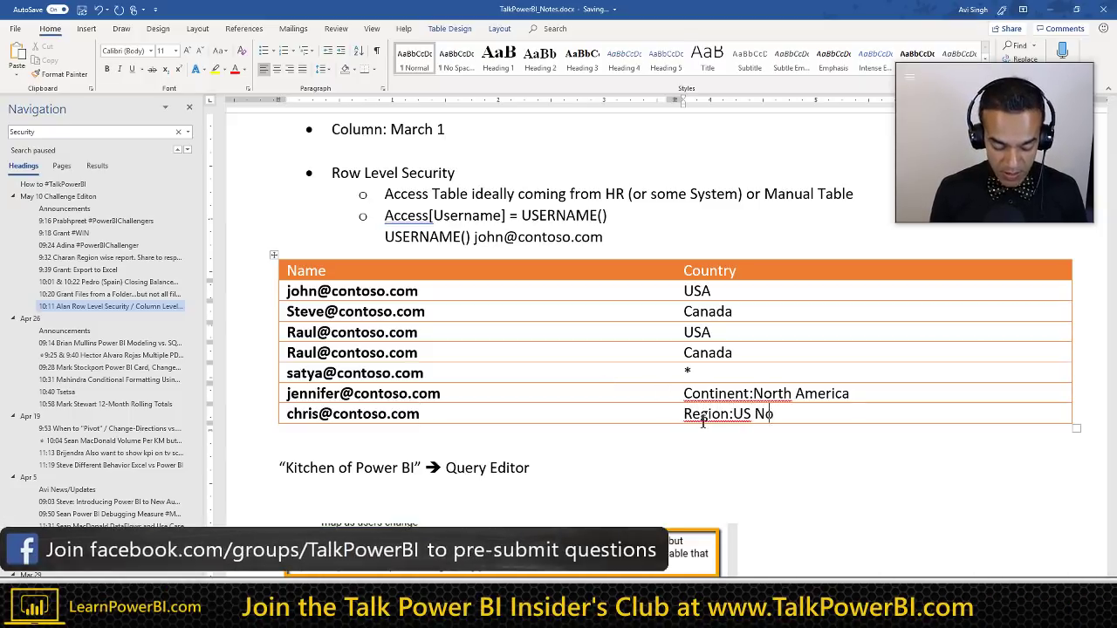
type("rth West")
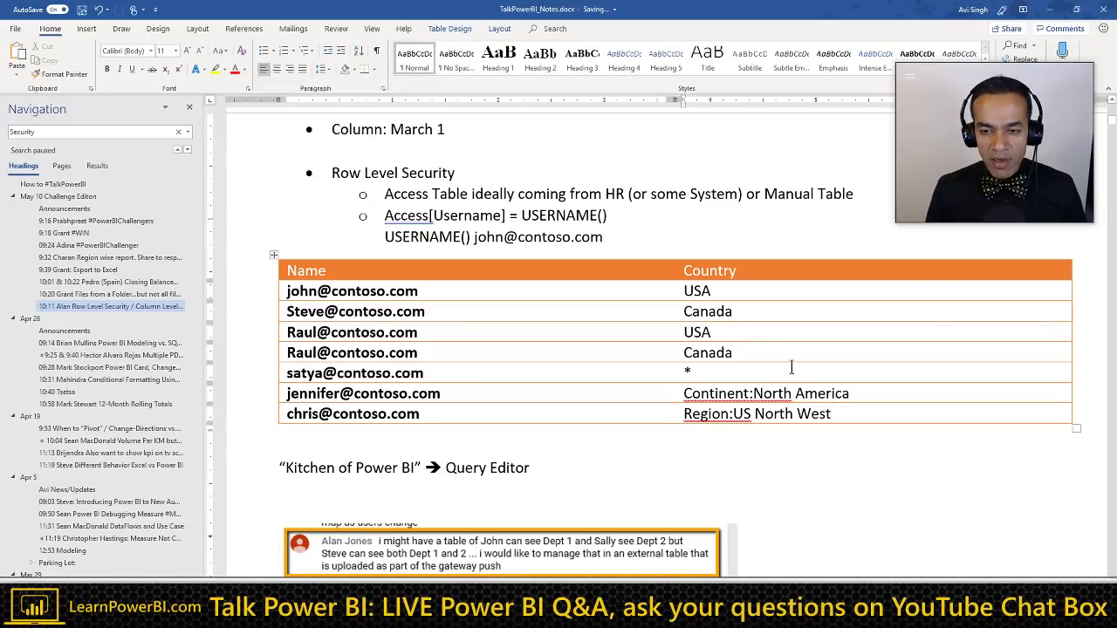
key("Down")
key("Down")
key("Down")
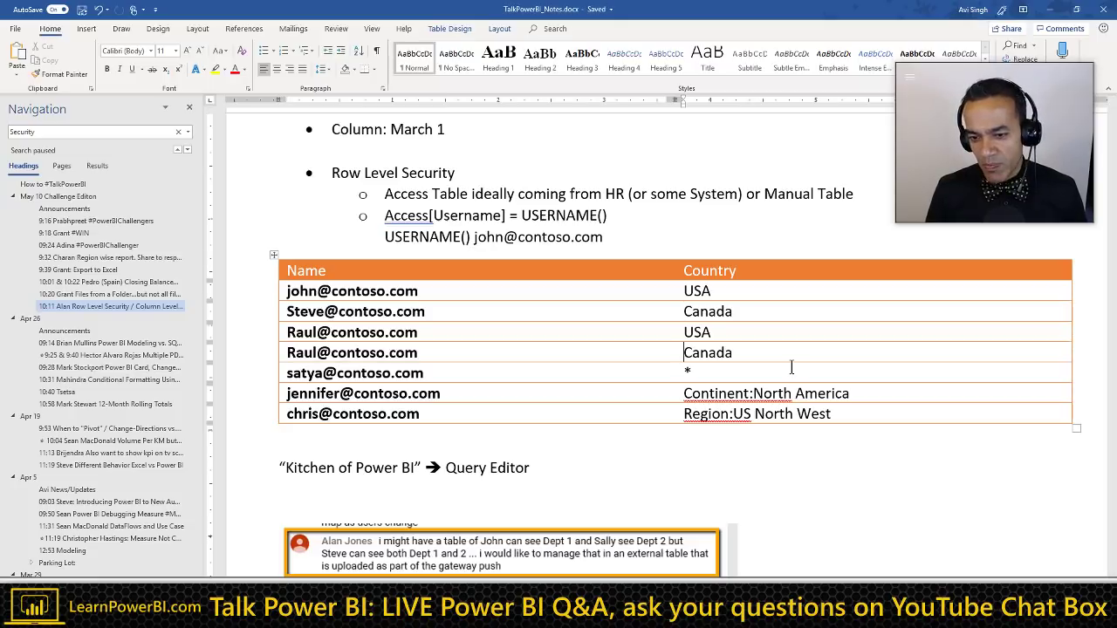
key("Down")
key("Down")
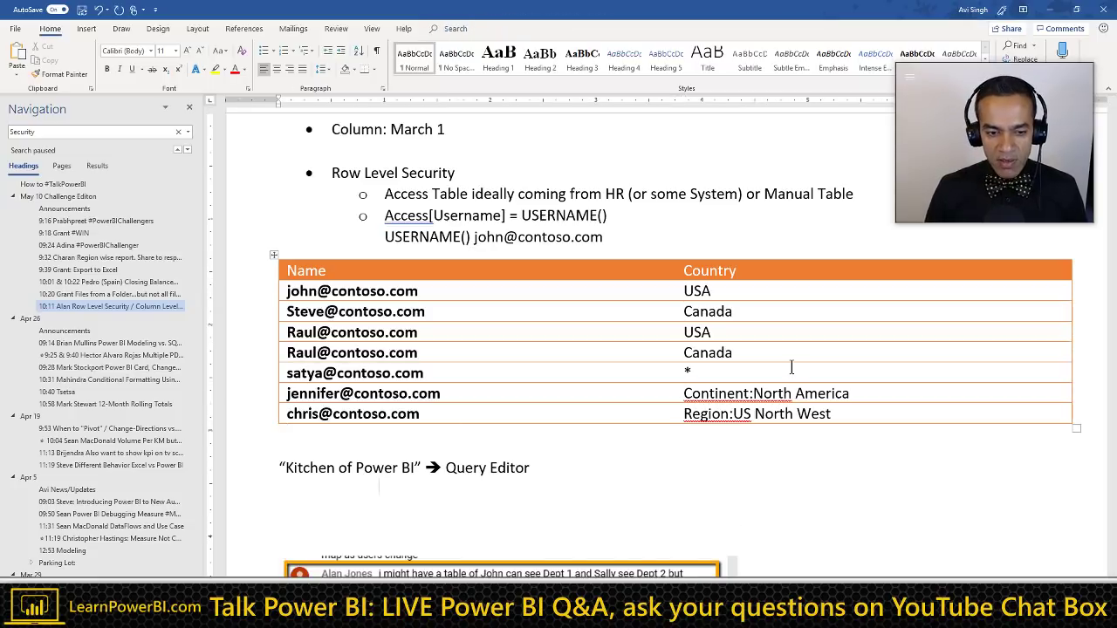
key("Return")
scroll(565, 432, "down", 1)
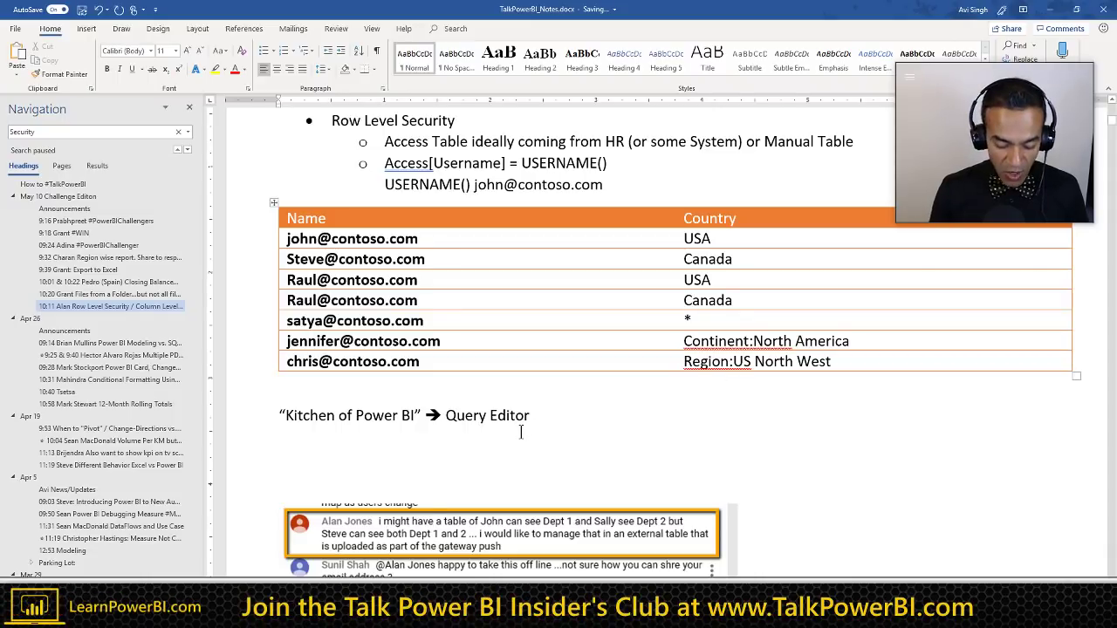
Step: Add a 'Continent:' bullet with a 'Territory Table' bullet inserted above it
type("* ")
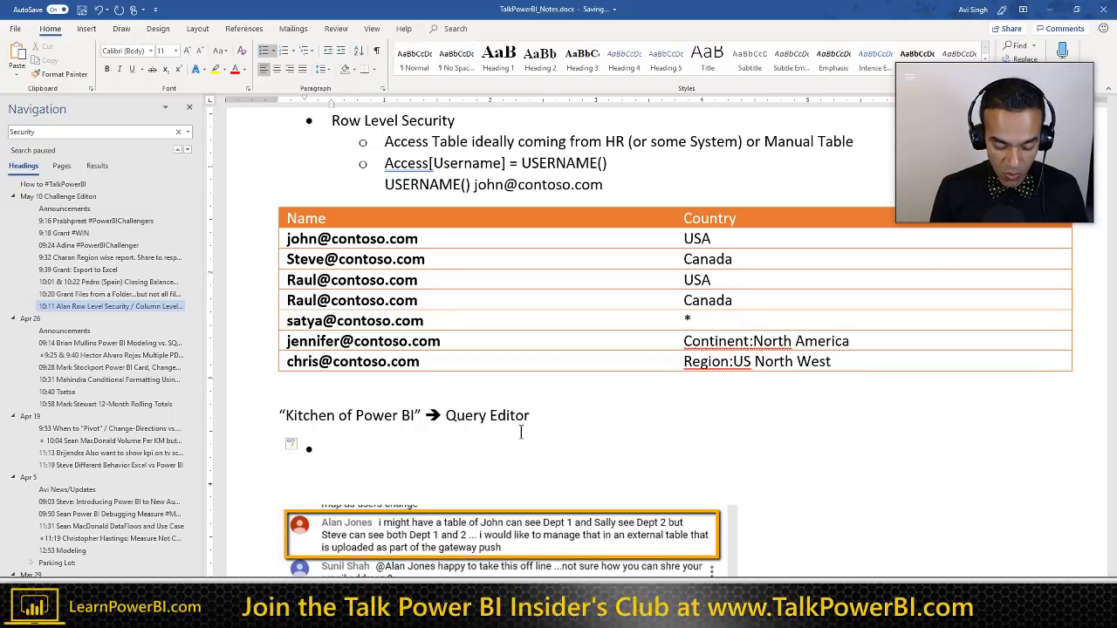
type("Con")
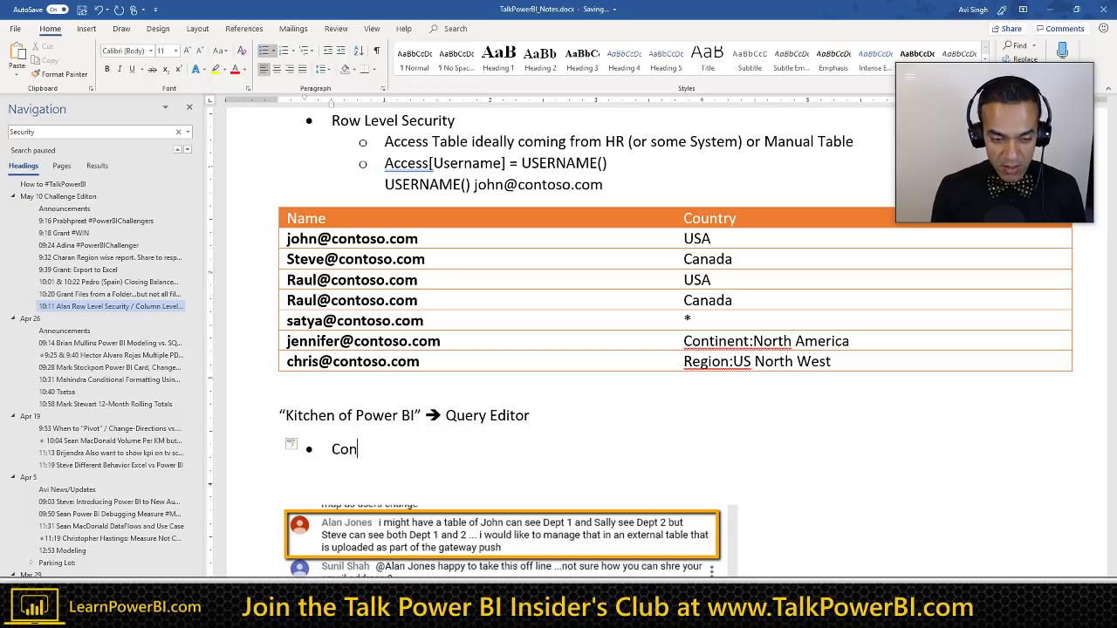
type("tinen")
key("BackSpace")
key("BackSpace")
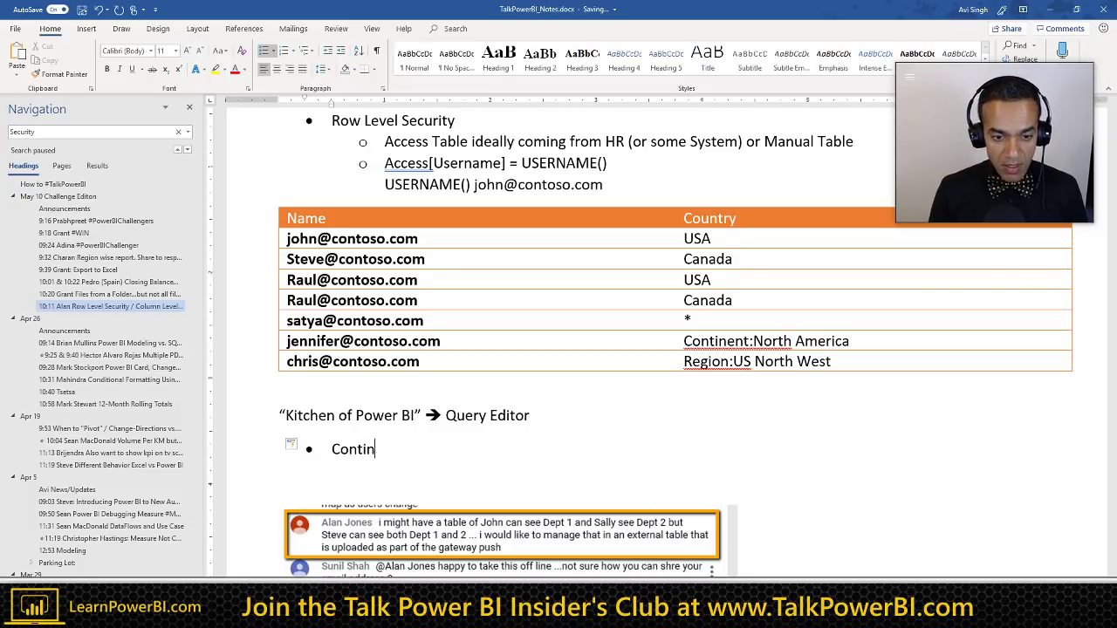
type("nent")
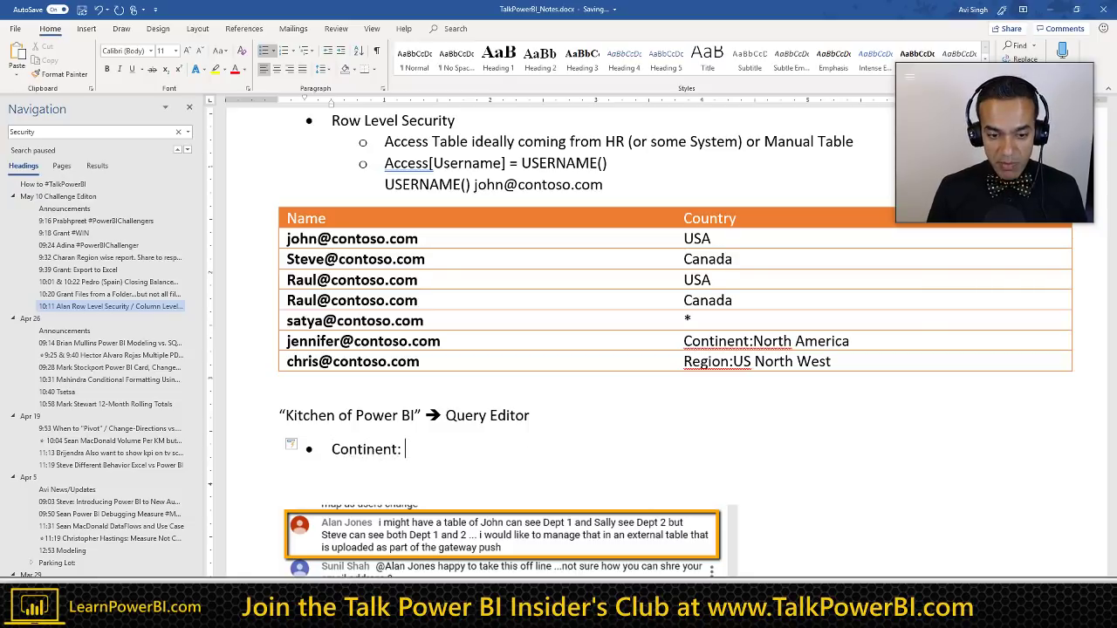
type(":")
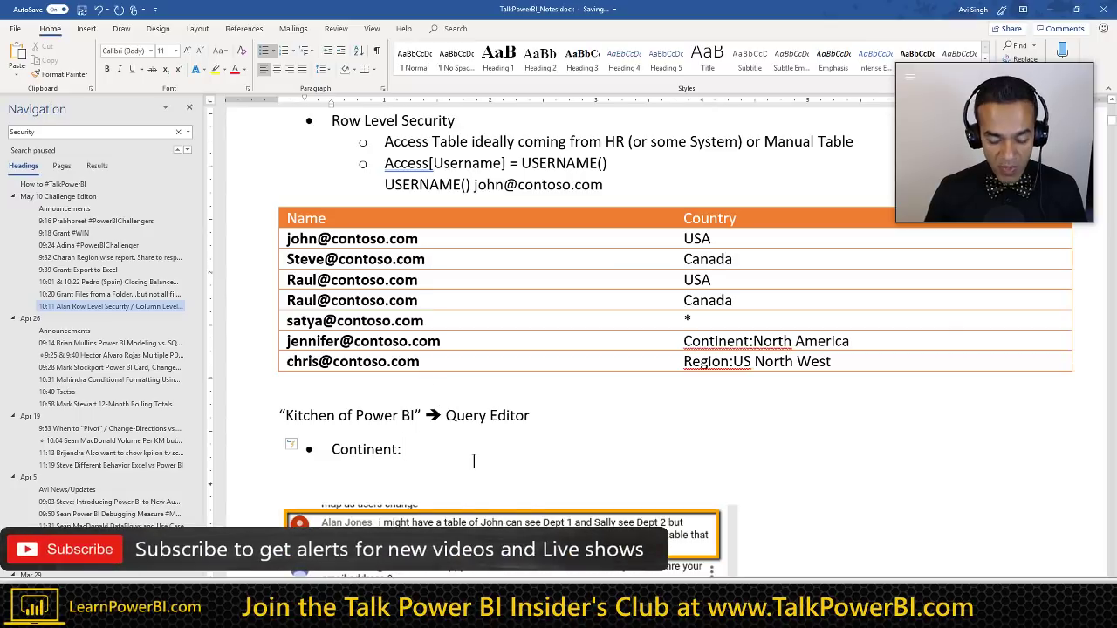
key("Home")
key("Return")
key("Up")
type("Terr")
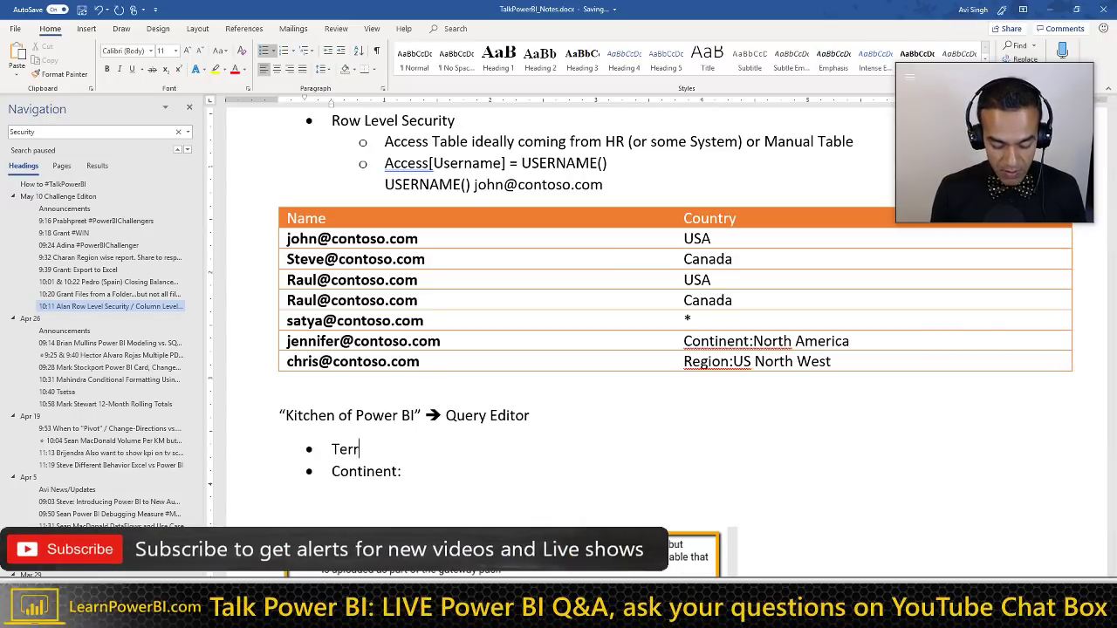
type("itory Table")
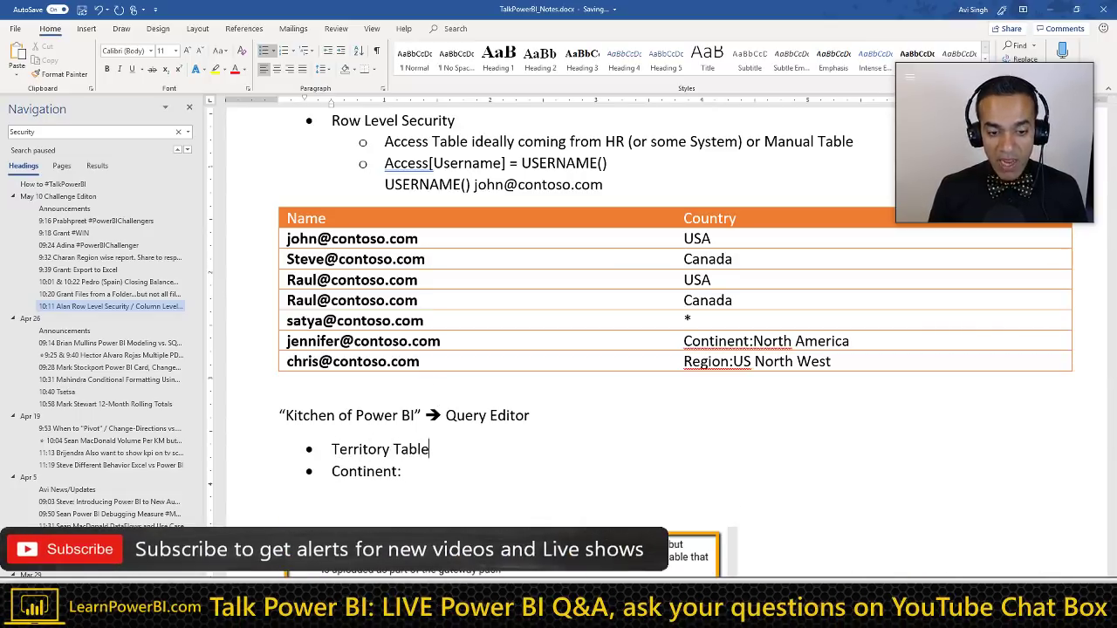
Step: Under Territory Table, list 'Zip Code,County, State, Region, Country, Sales Area'
key("shift+Return")
scroll(474, 468, "down", 1)
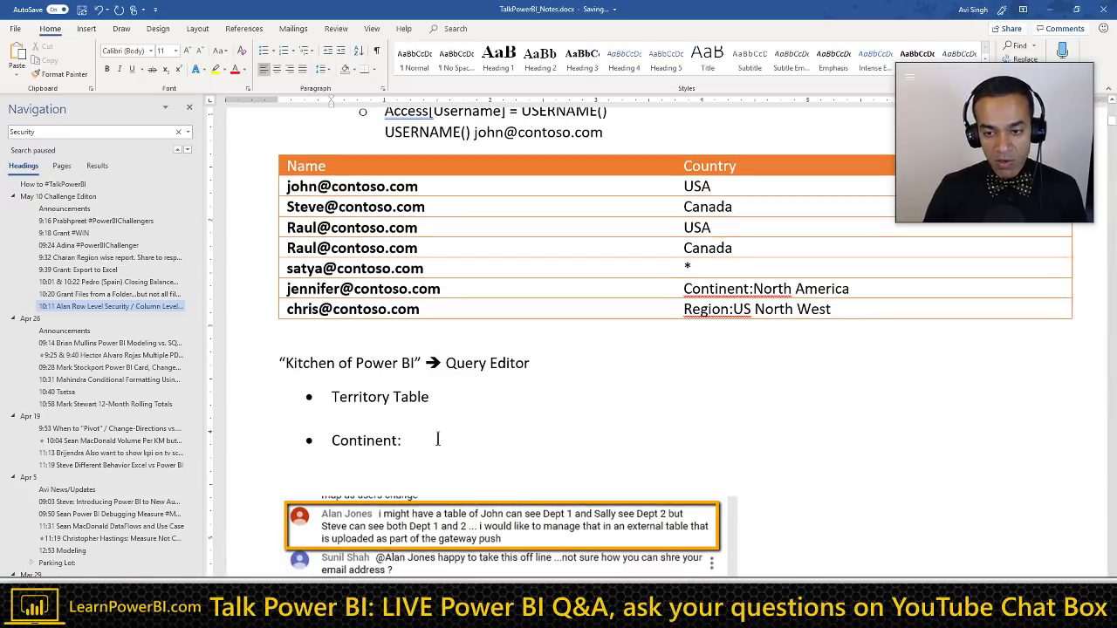
type("Zip ")
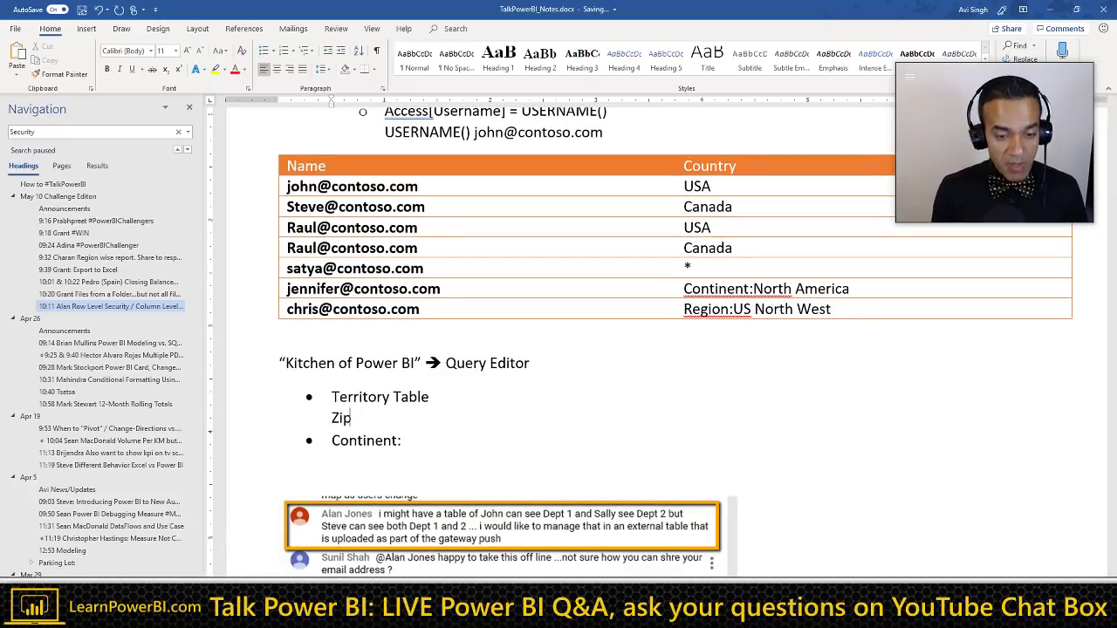
type("Code")
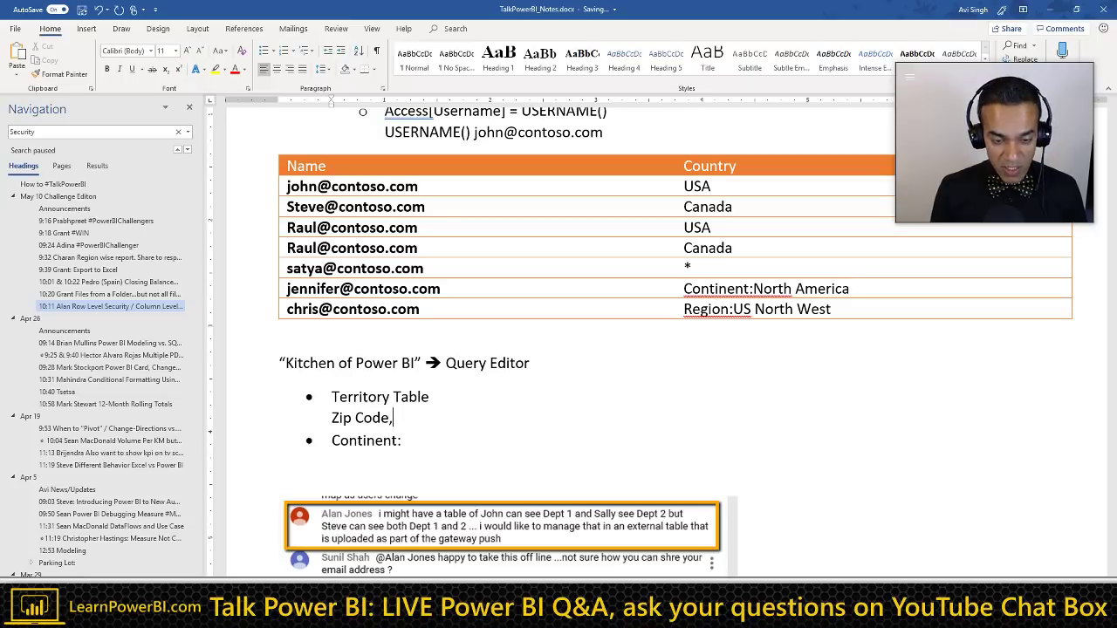
type(",Count")
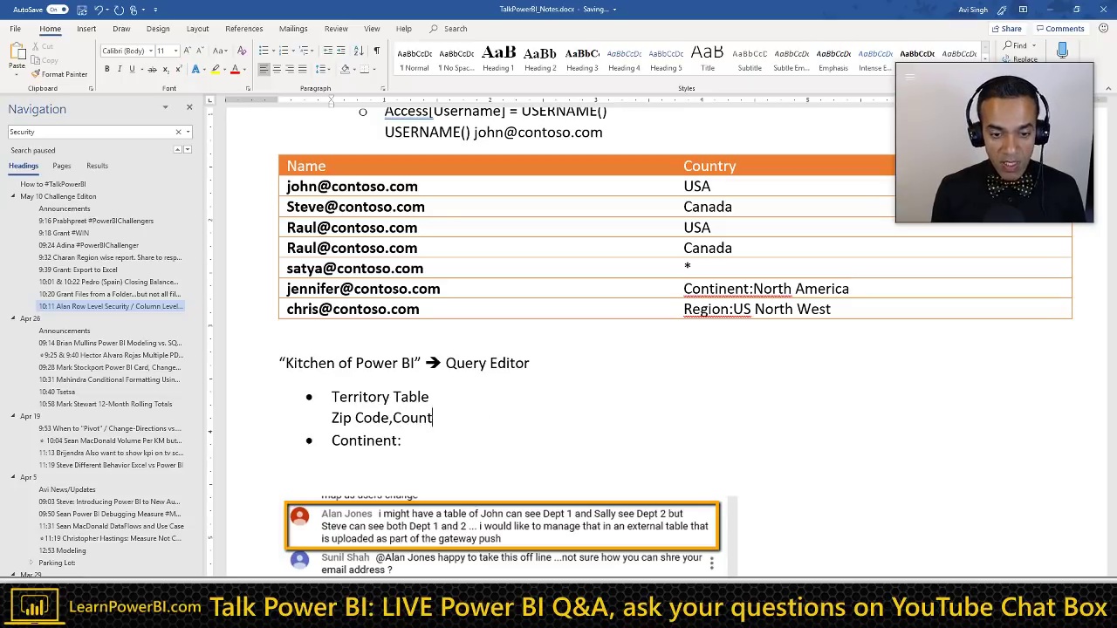
type("y, State, ")
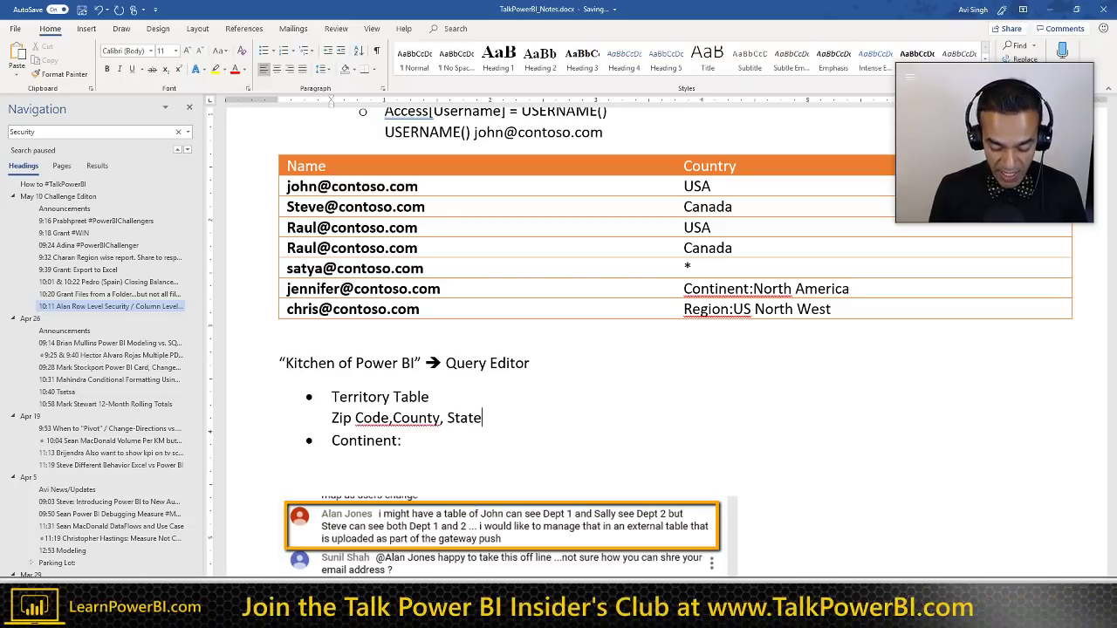
type("Regio")
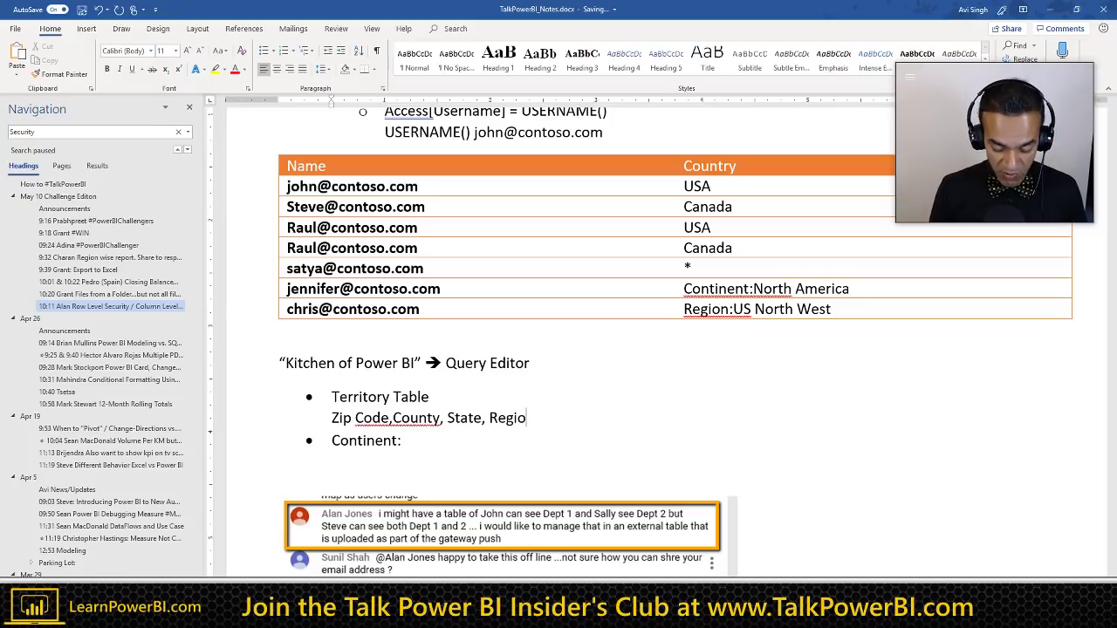
type("ounty")
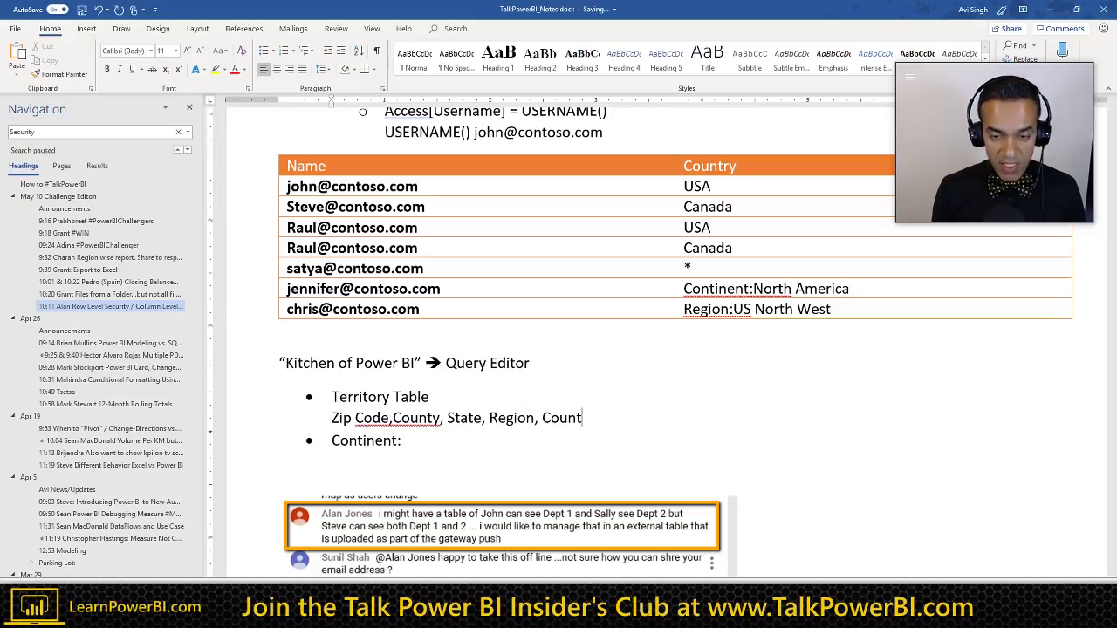
key("BackSpace")
type("ry, ")
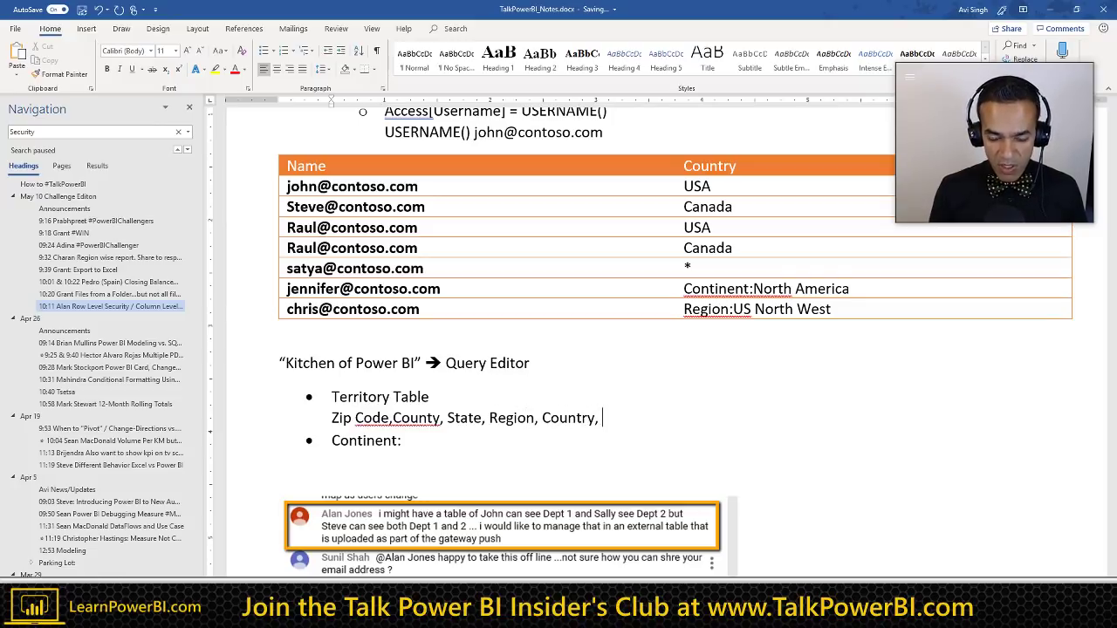
type("Sales Area")
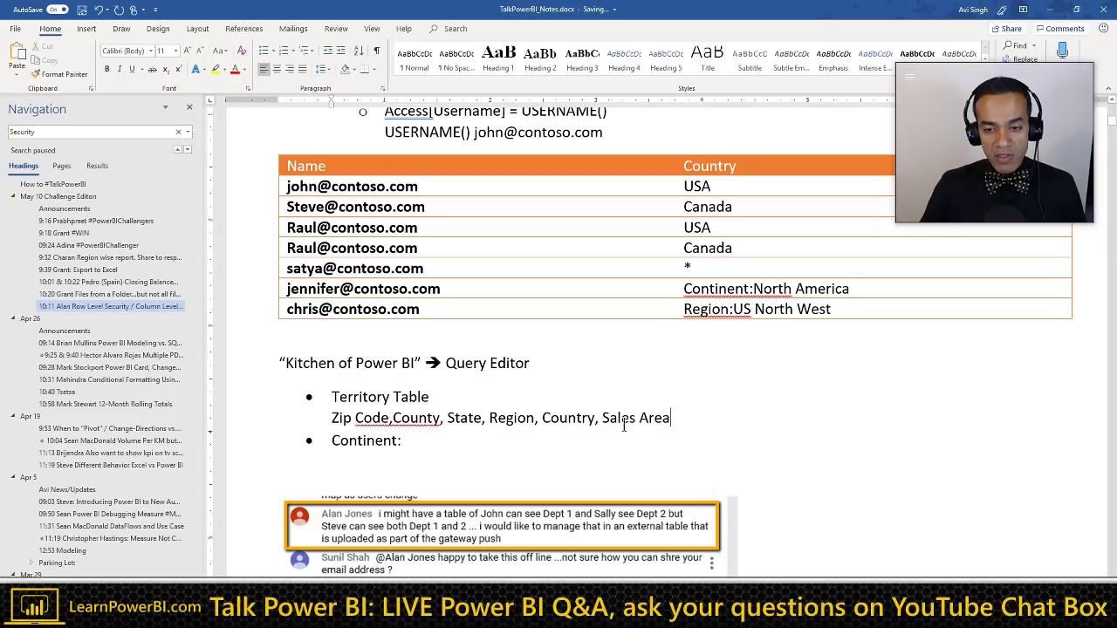
Step: Type 'Continents' at the end of the Territory Table field line
type(", C")
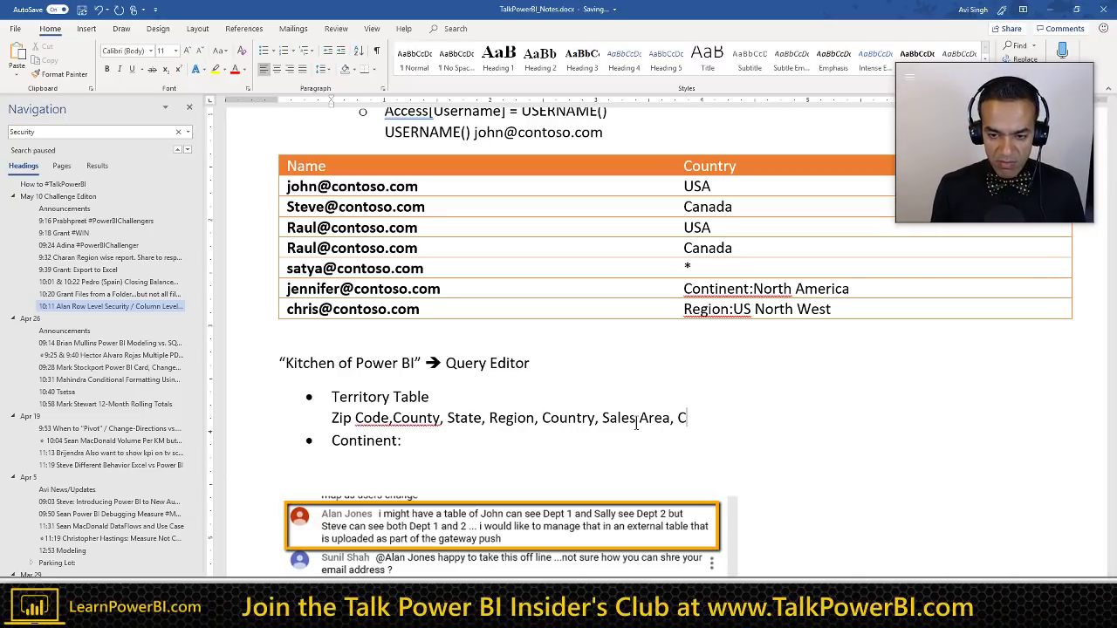
key("BackSpace")
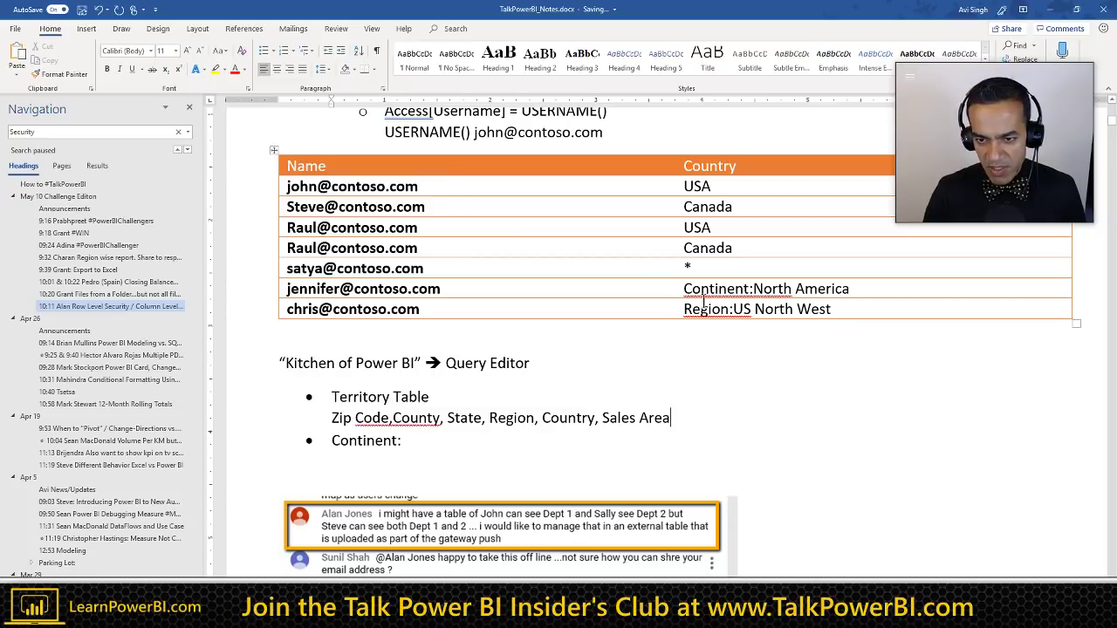
double_click(712, 293)
left_click(673, 419)
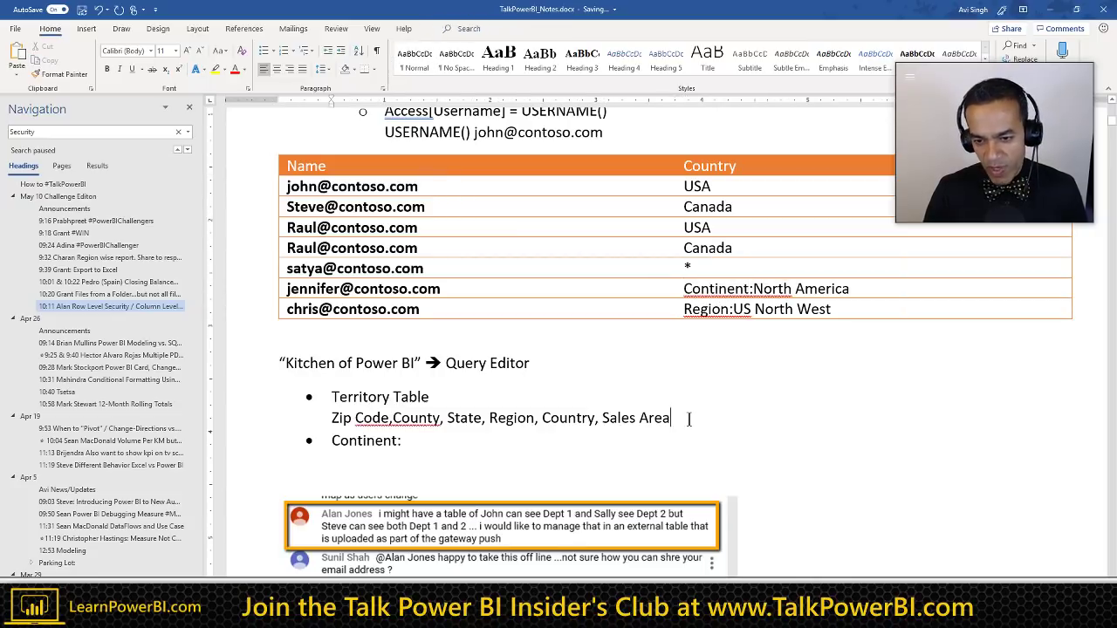
type("Continents")
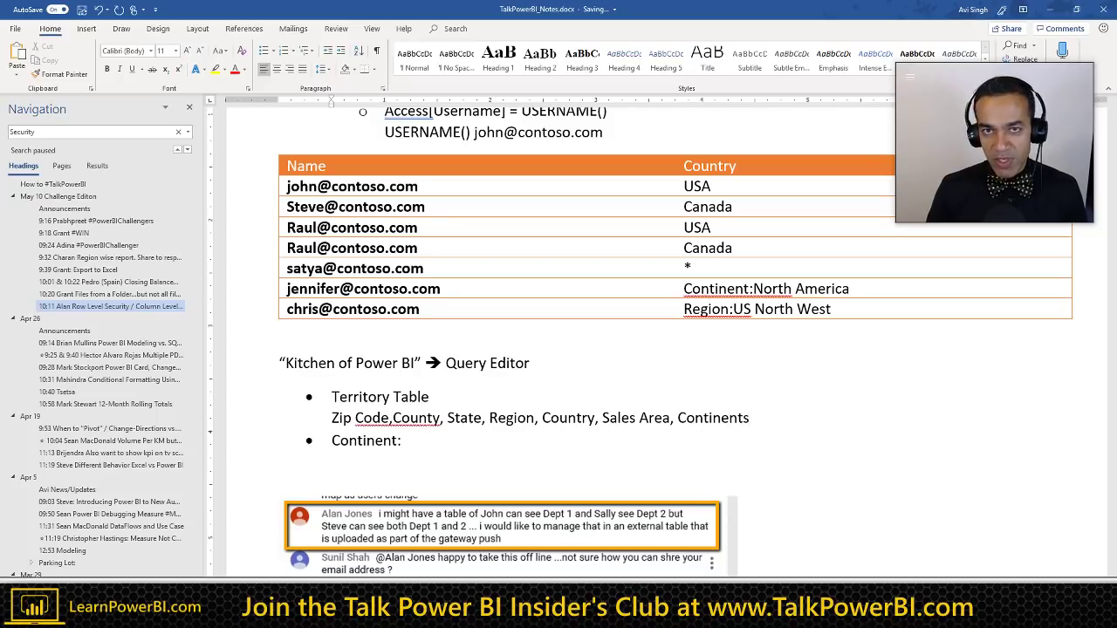
Step: Move Continents in front of Sales Area and fix the surrounding commas
double_click(688, 418)
key("ctrl+c")
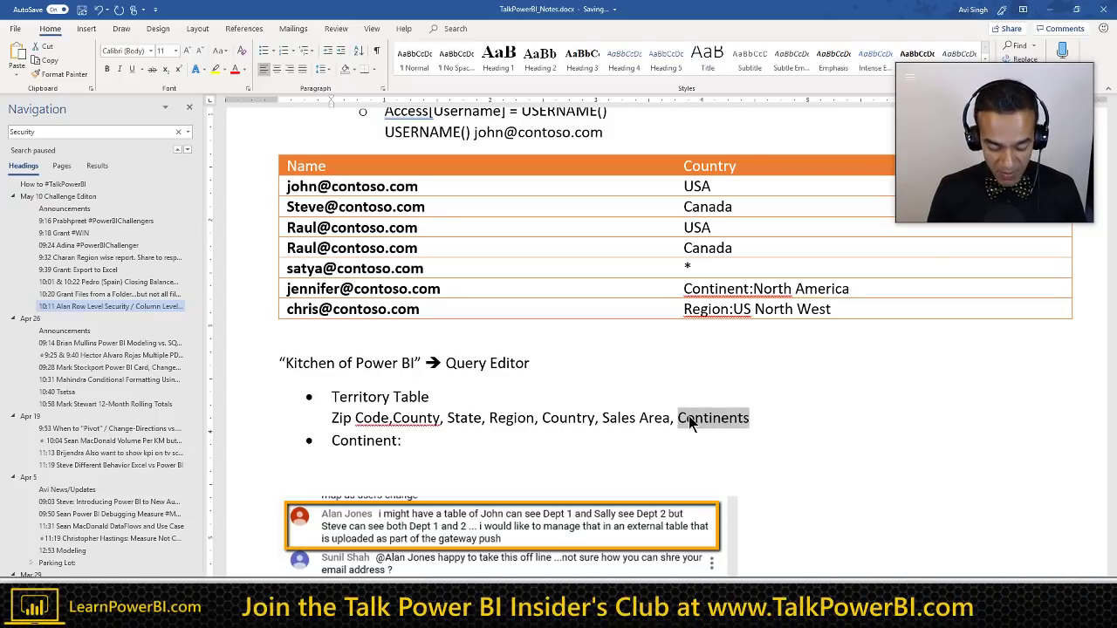
key("BackSpace")
key("Left")
key("Left")
key("Left")
key("Left")
key("Left")
key("Left")
key("Left")
key("Left")
key("Left")
key("Left")
key("Left")
key("Left")
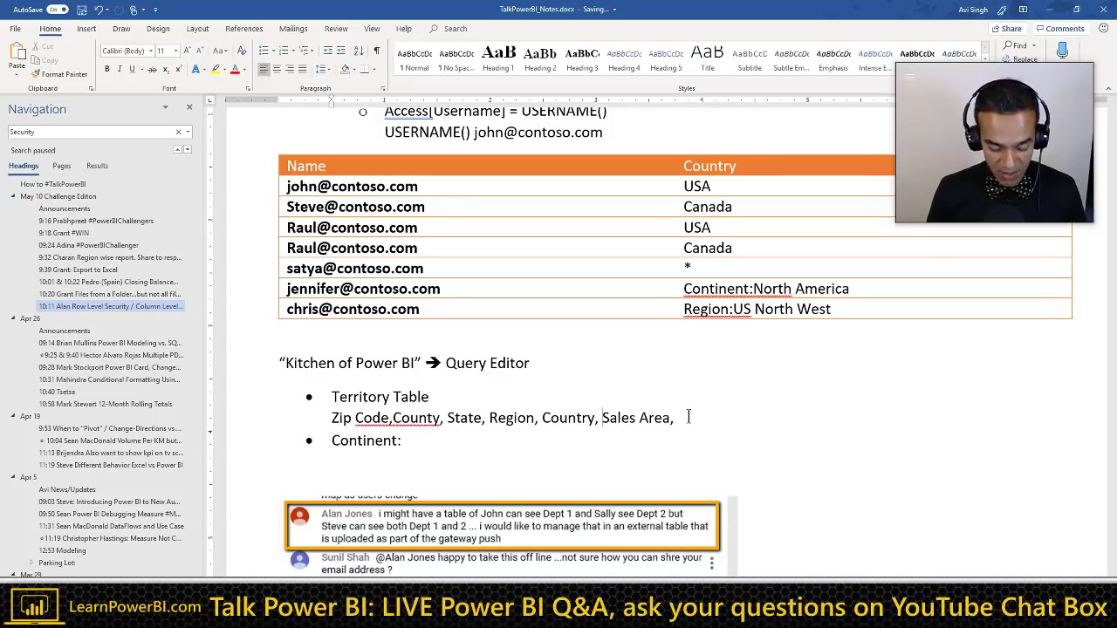
key("ctrl+v")
type("/")
key("BackSpace")
key("BackSpace")
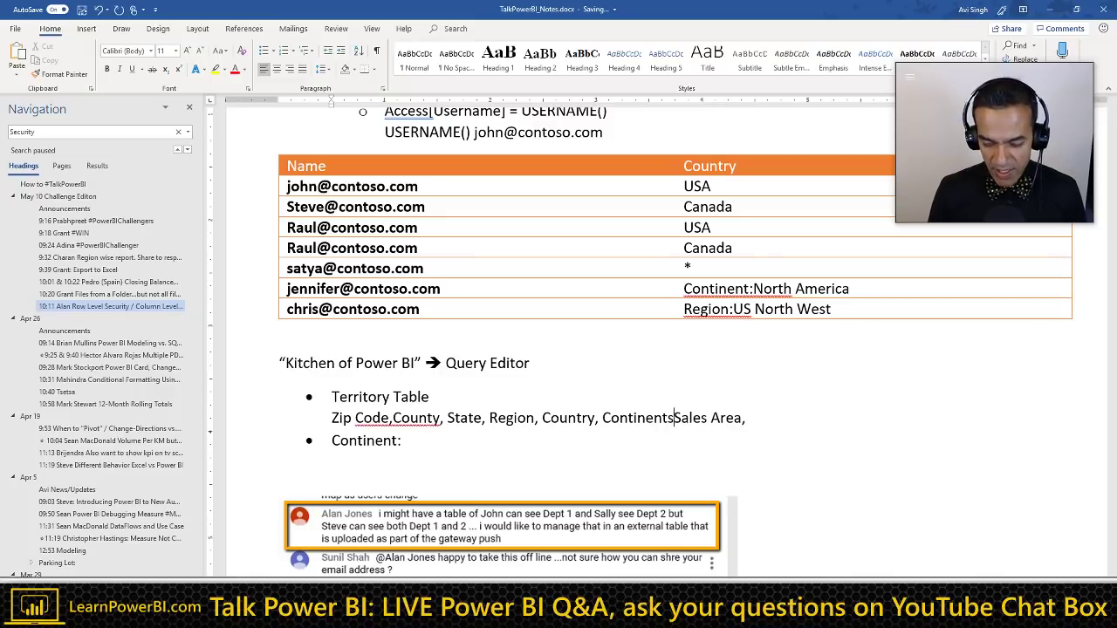
type(",")
key("BackSpace")
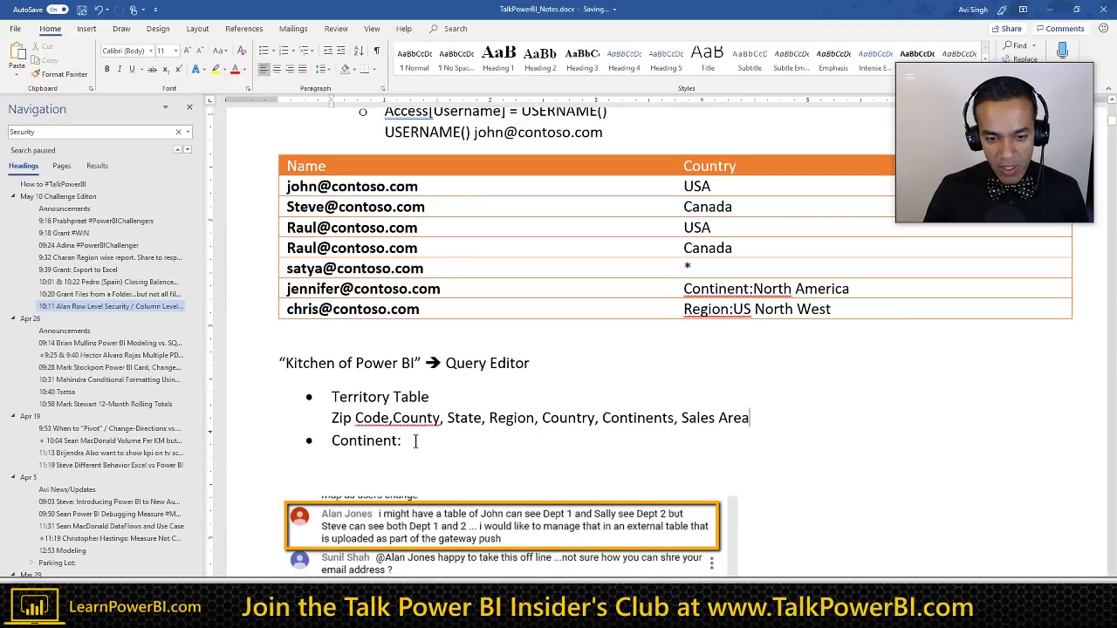
left_click(399, 445)
Step: Replace the 'Continent:' bullet with 'Human Learning --> Machine Learning' and begin a plain paragraph below
triple_click(415, 441)
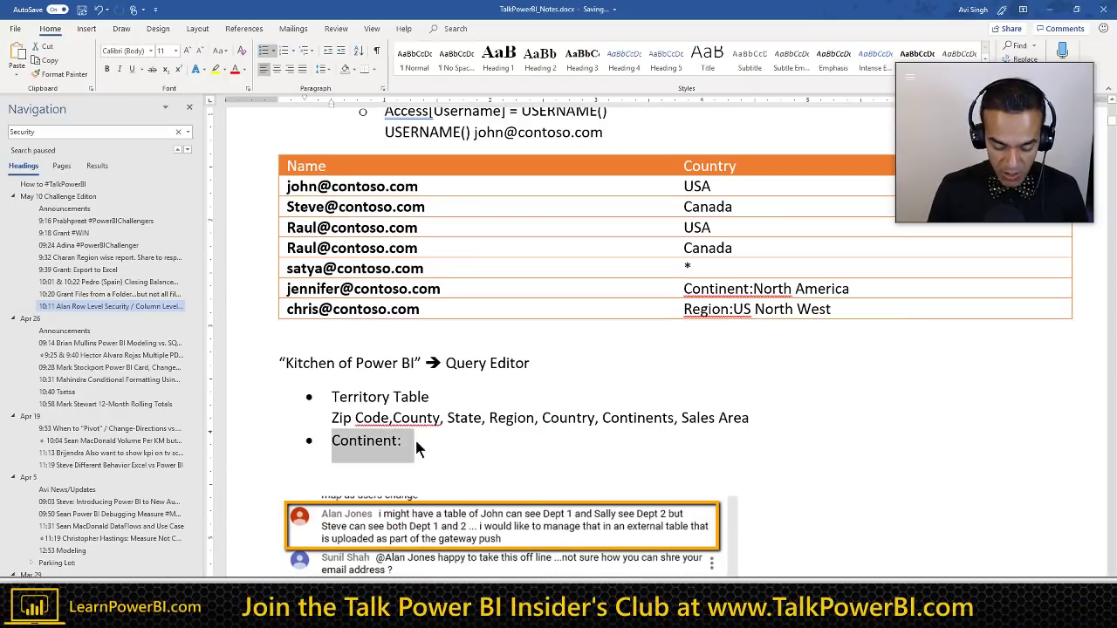
type("Human Learnin")
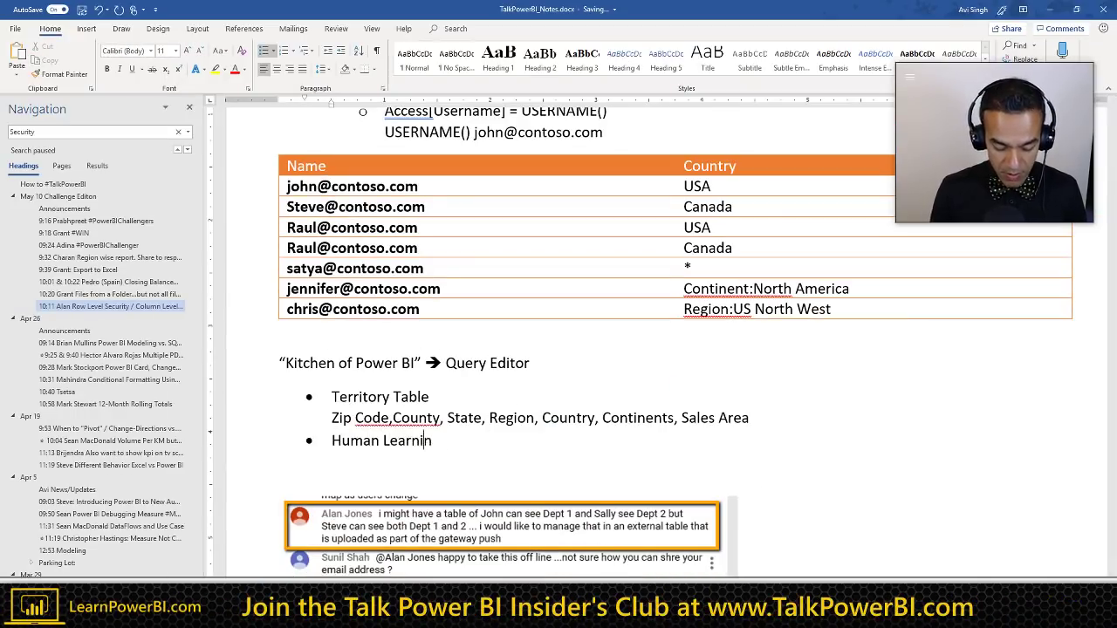
type("g --> M")
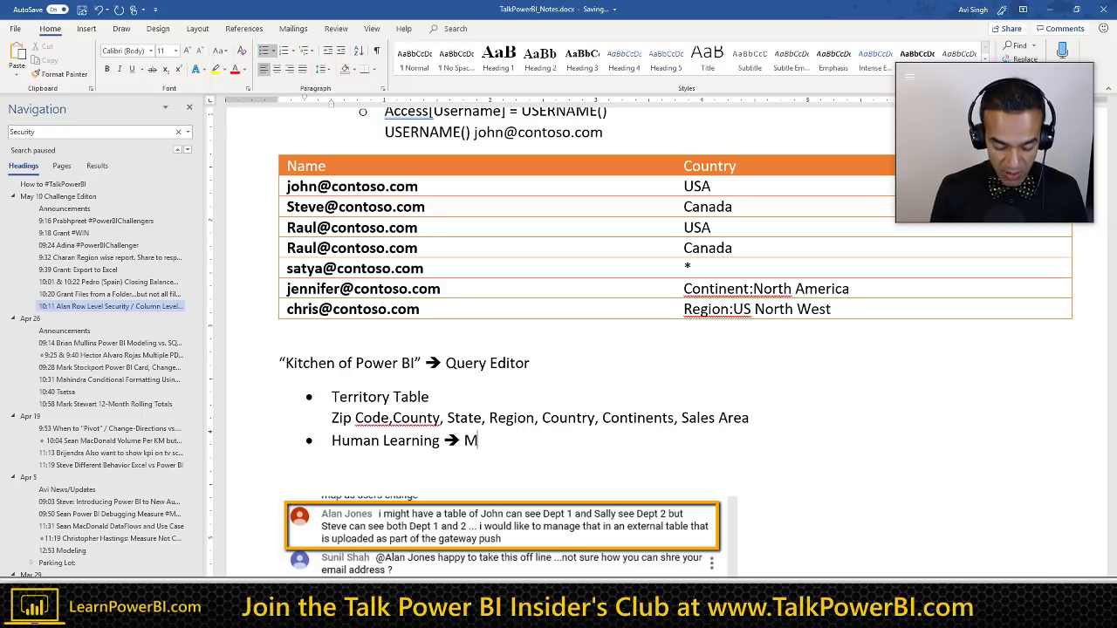
type("achine Learning")
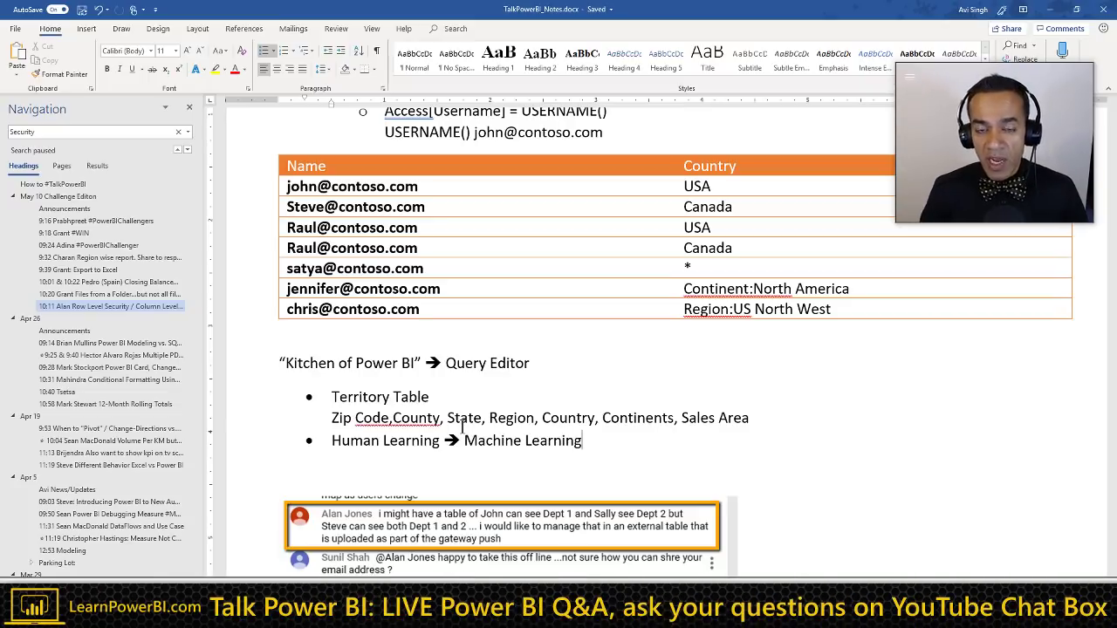
scroll(462, 425, "down", 1)
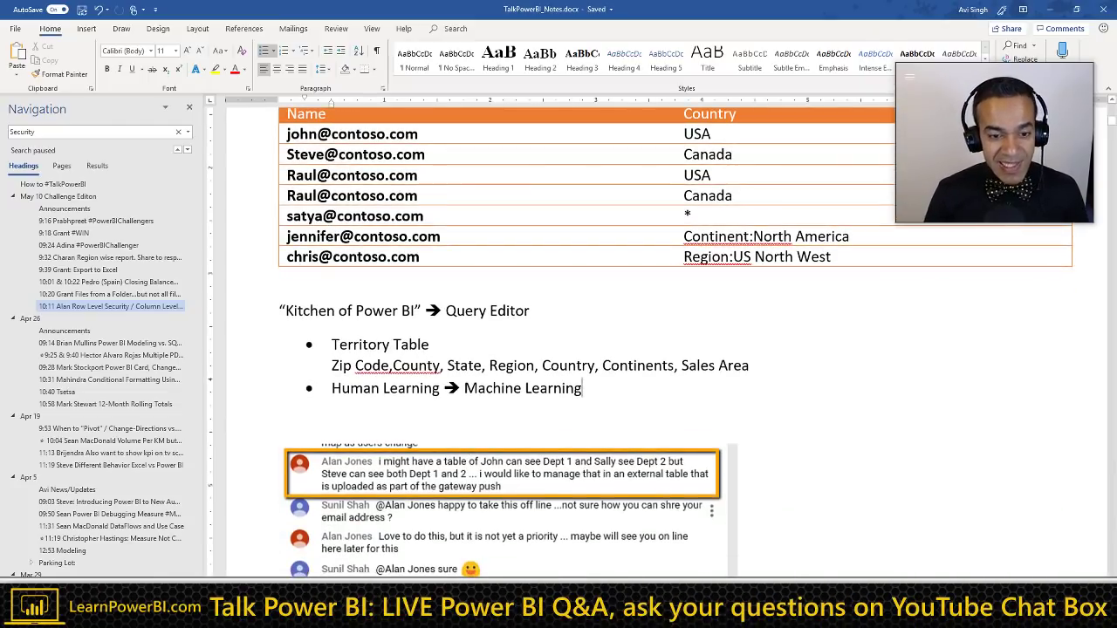
key("Return")
key("Return")
scroll(436, 440, "down", 1)
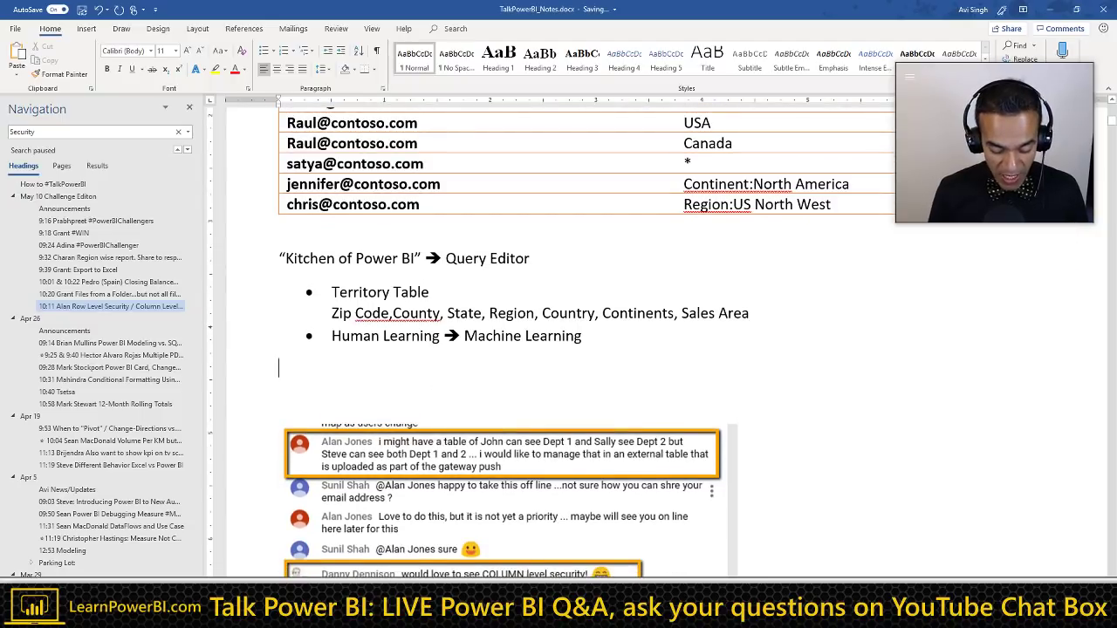
Step: Write 'Smart Enough!' and 'Dumb Enough!' lines, striking through Smart Enough!
type("Smart Eno")
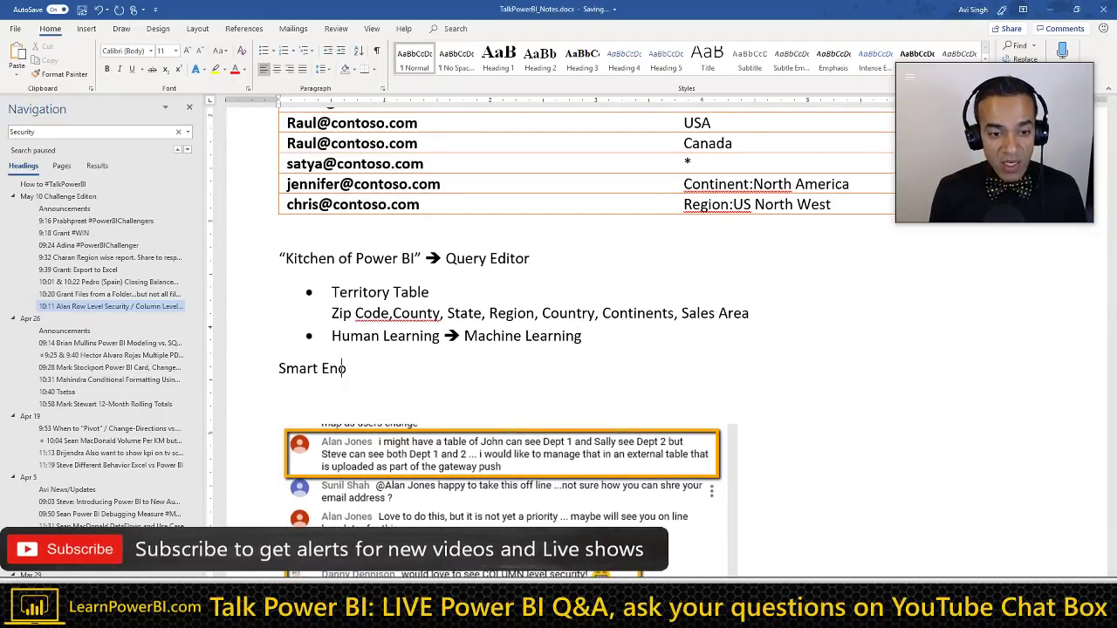
type("ugh!")
key("Return")
type("Dum")
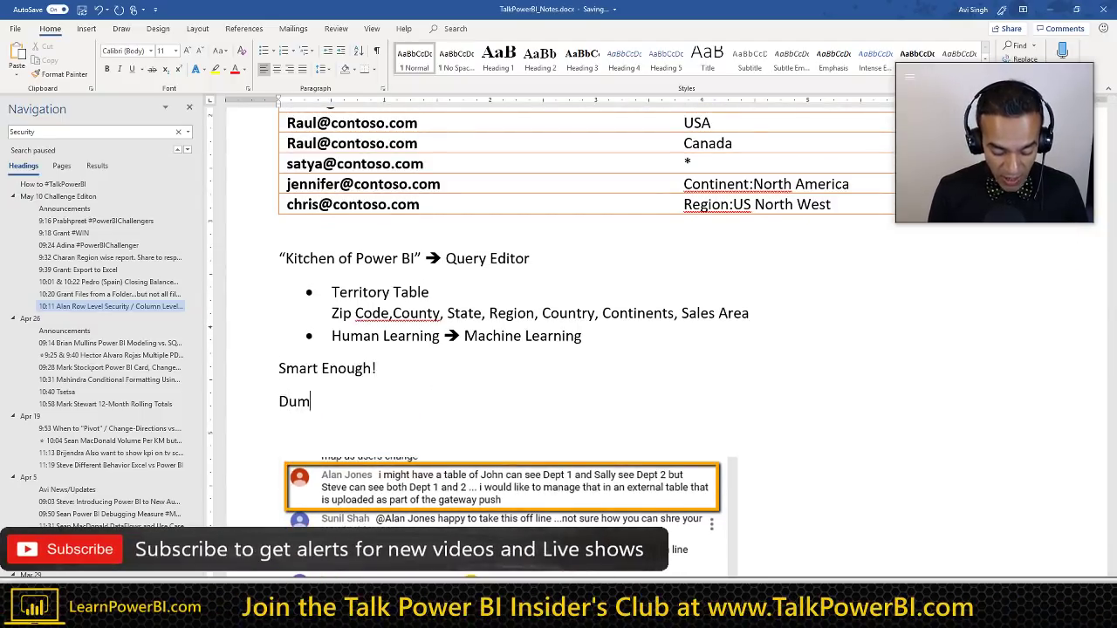
type("b Enough!")
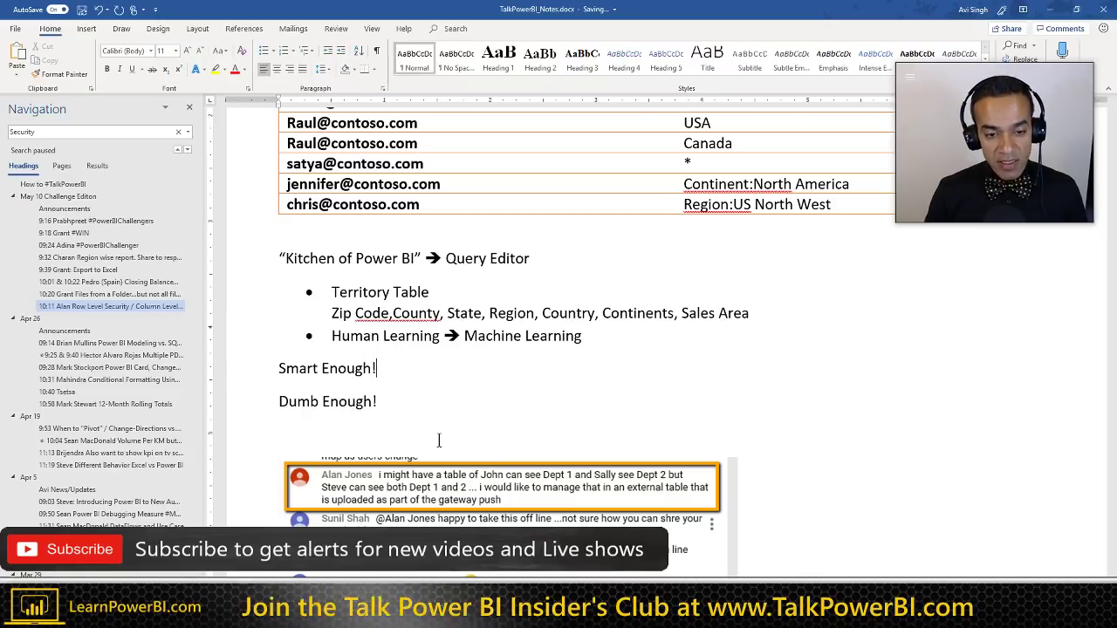
key("Home")
key("shift+Up")
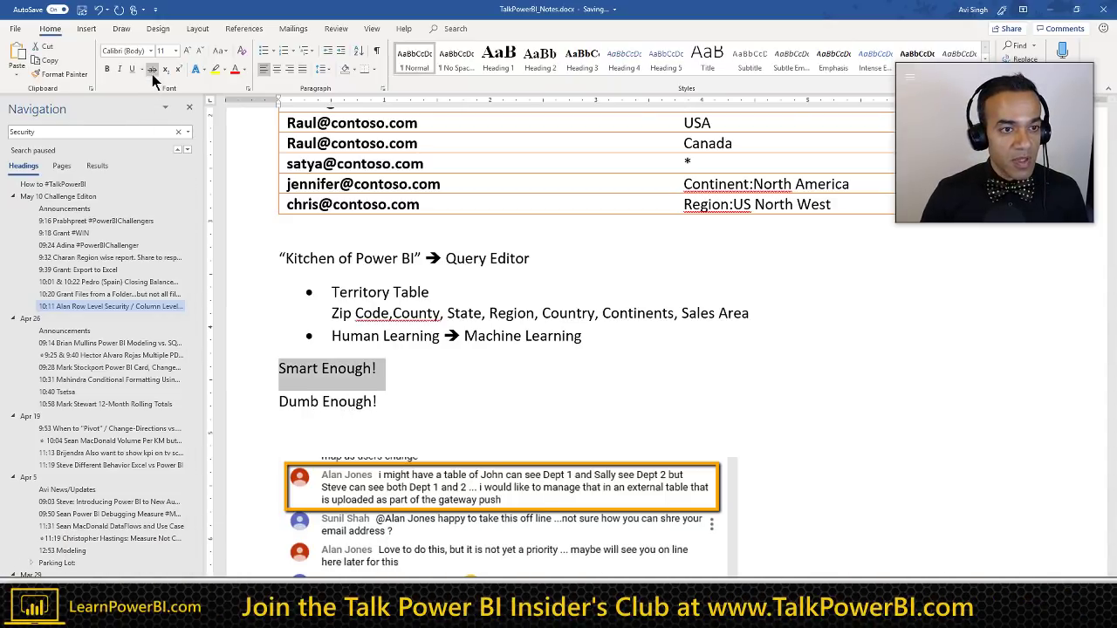
left_click(152, 69)
Step: Append 'Power BI Dumb = Mechanical' to the Dumb Enough! line and add a blank line under Smart Enough!
left_click(405, 398)
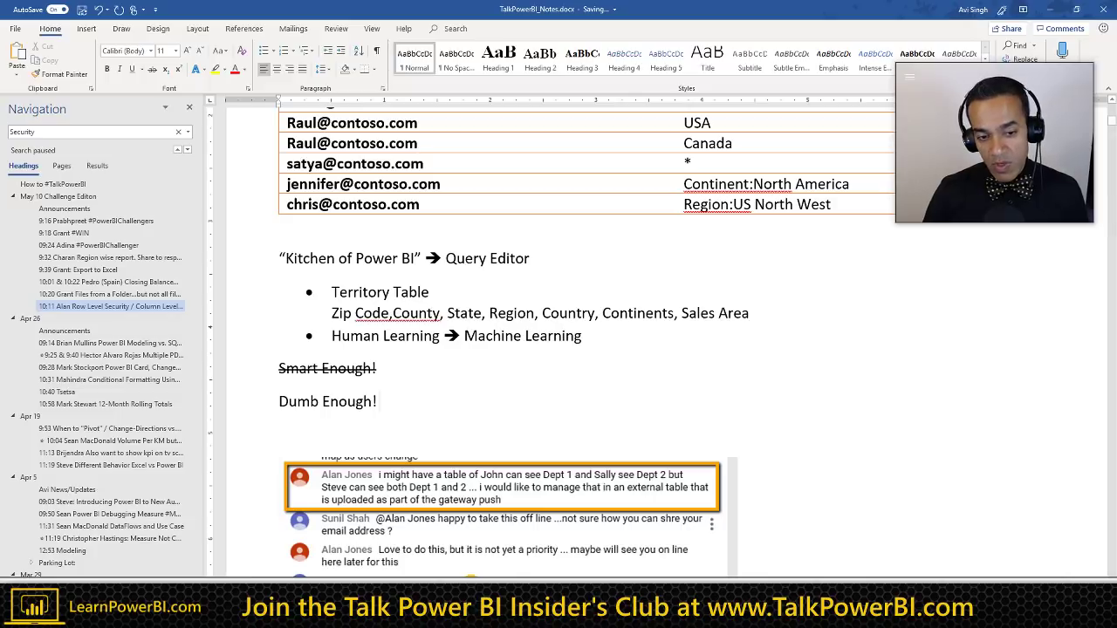
type("Power BI")
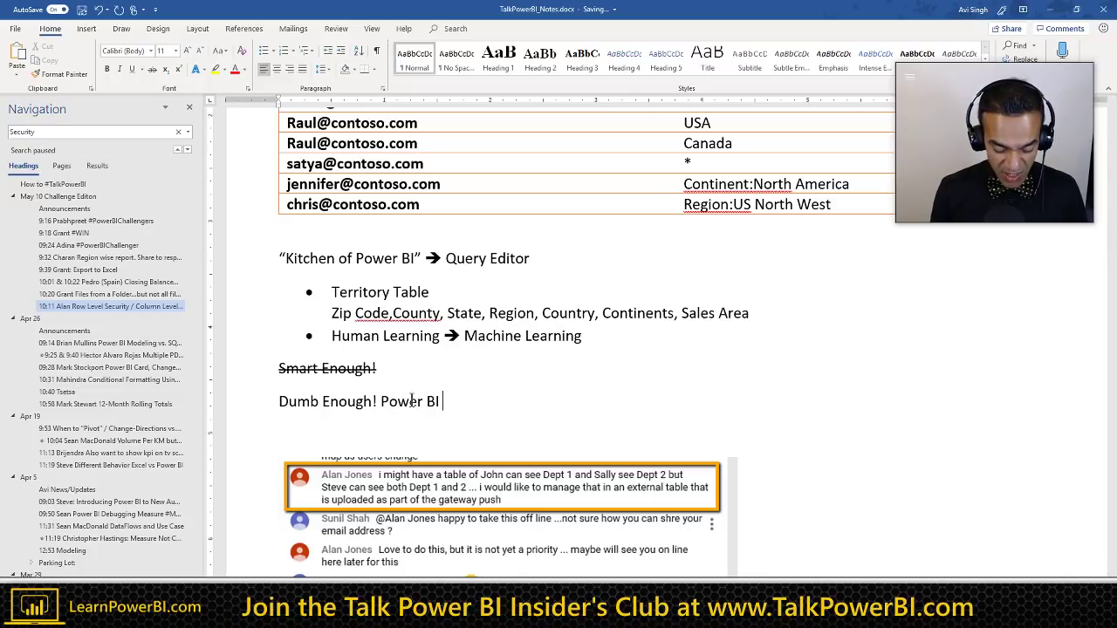
type(" Dumb =")
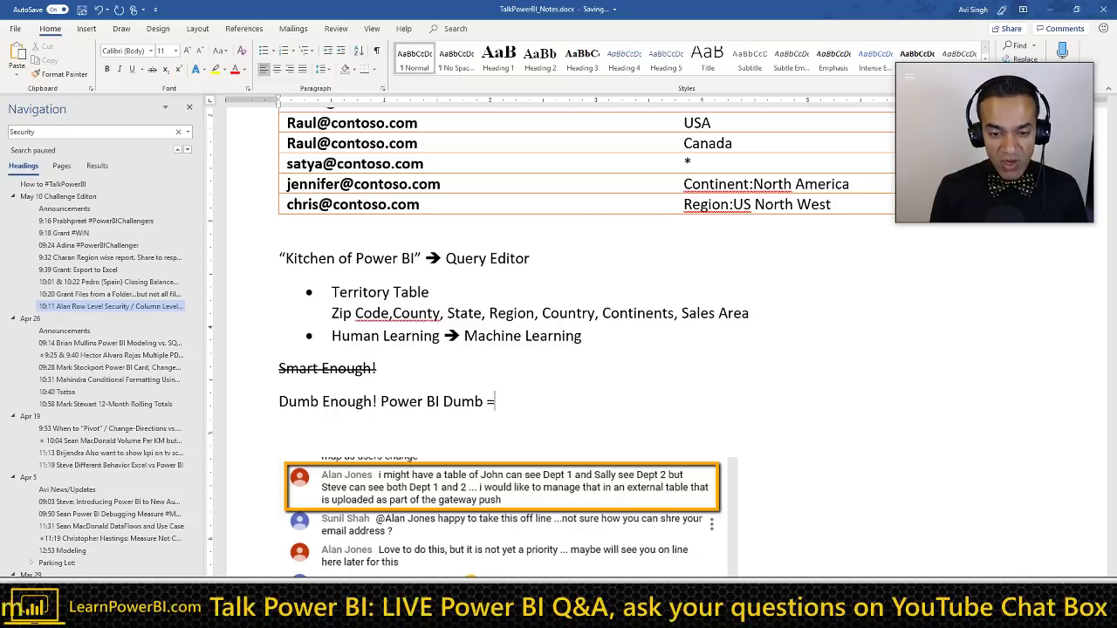
type(" Mechanical.")
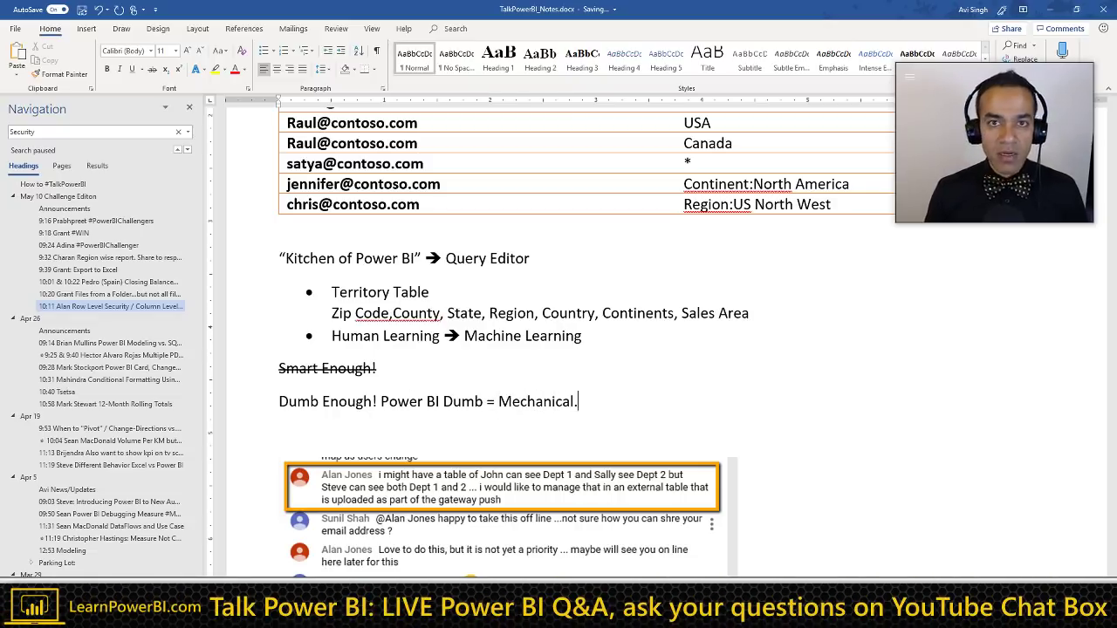
left_click(376, 368)
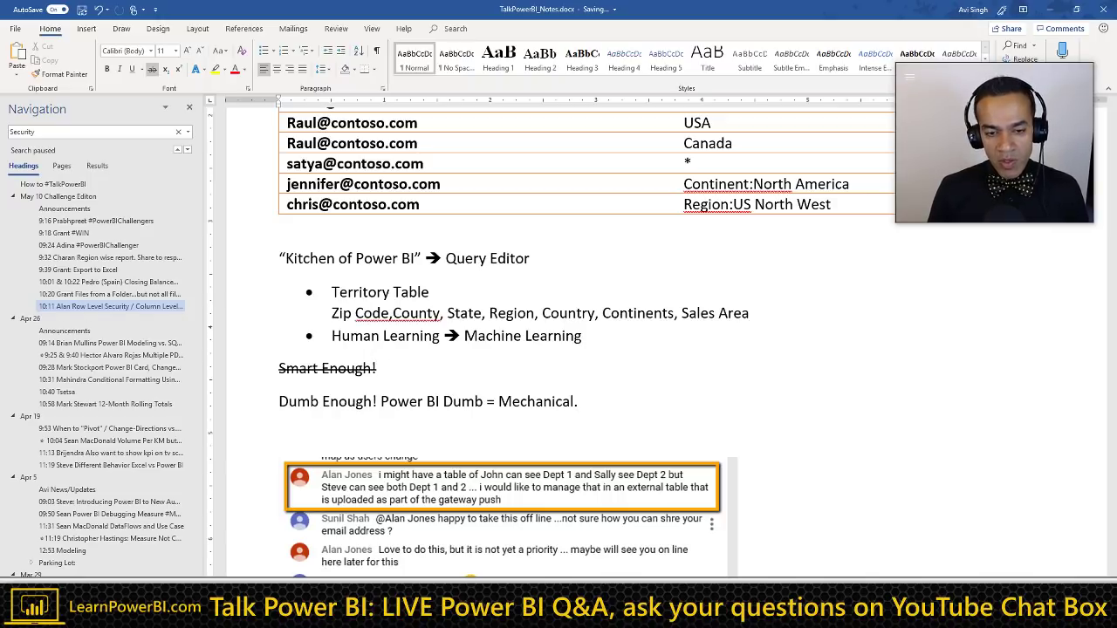
left_click(578, 401)
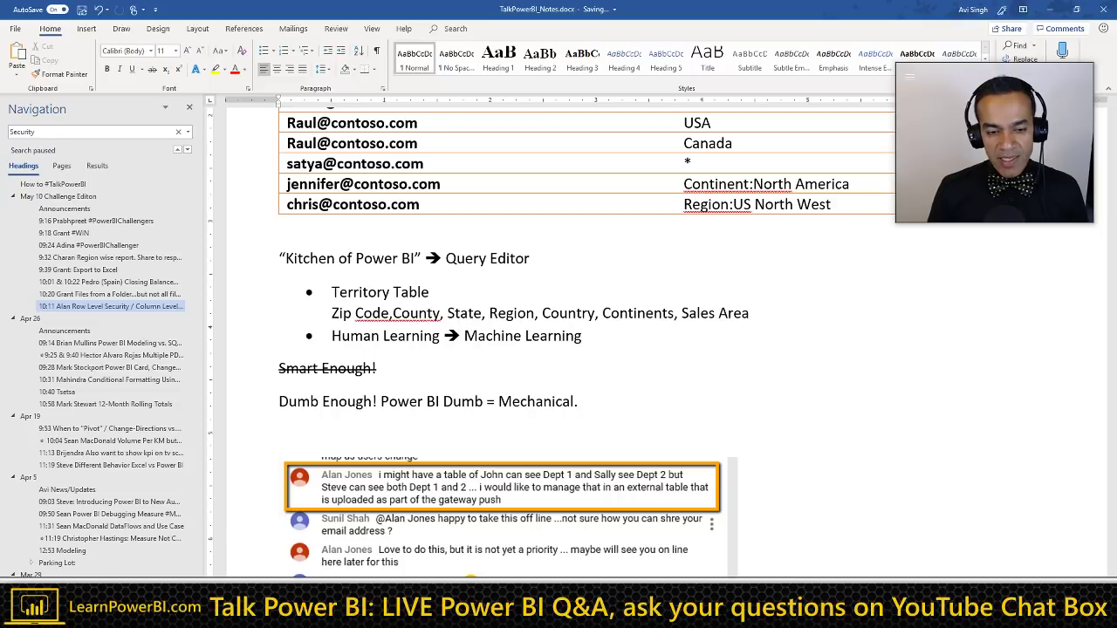
left_click(376, 368)
key("Return")
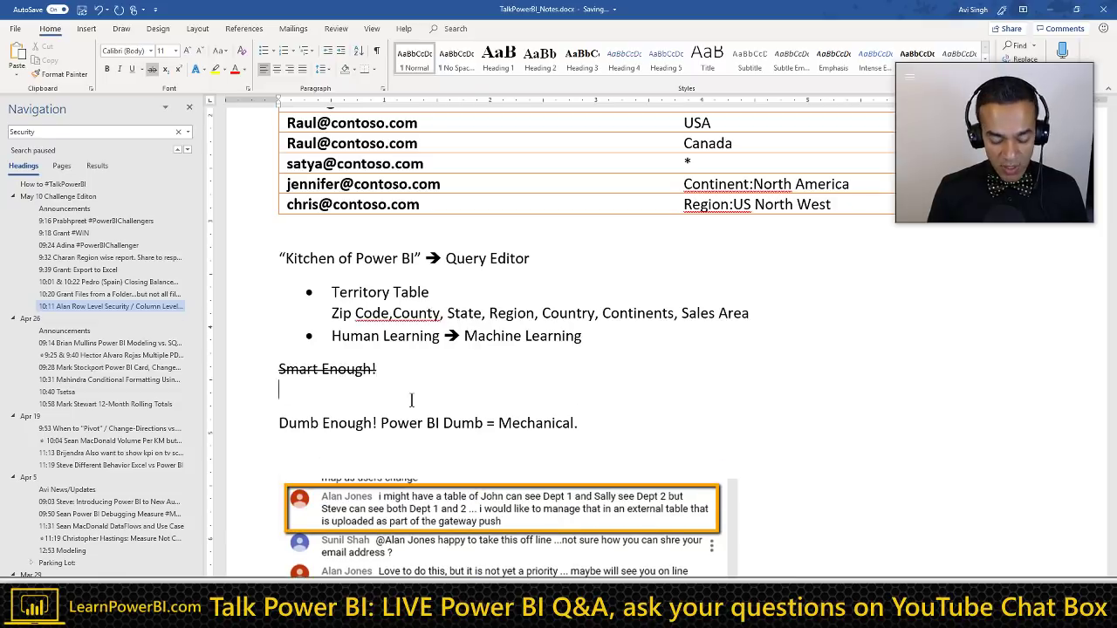
Step: Remove the blank line under Smart Enough! and add a 'Humans = Intuitive Leaps' note line
key("Delete")
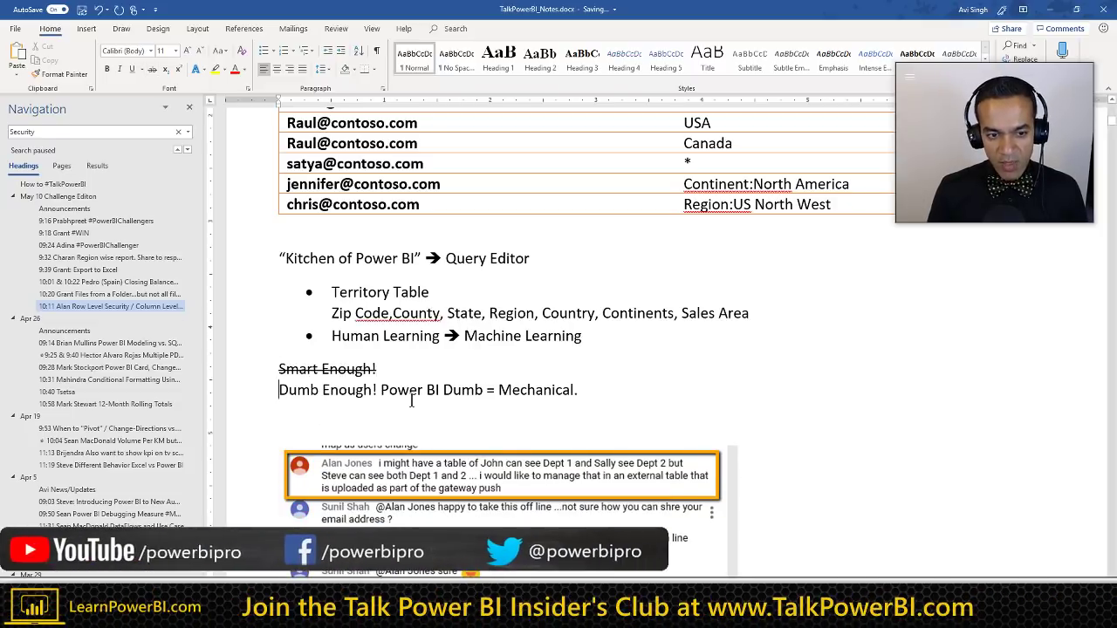
key("Down")
key("Return")
type("H")
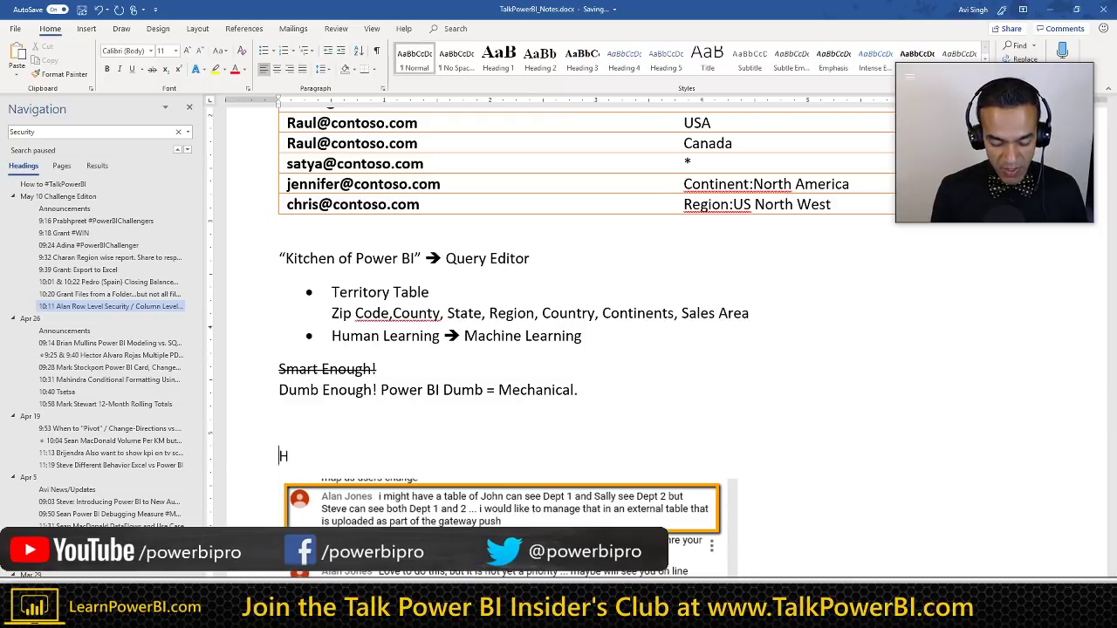
type("umans =")
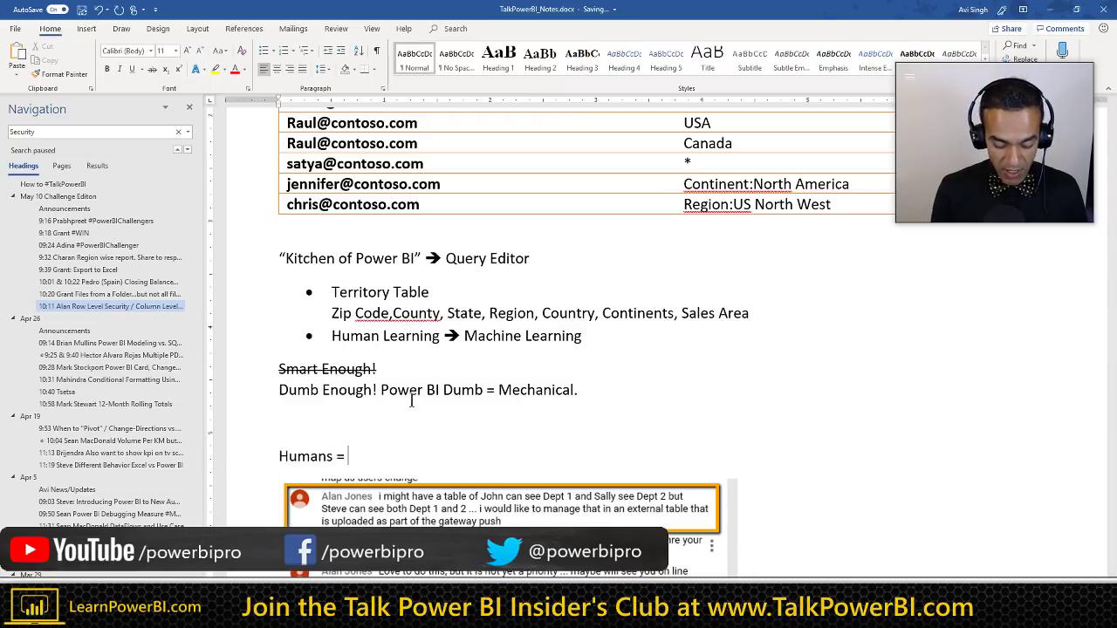
type(" Intuitive Leaps")
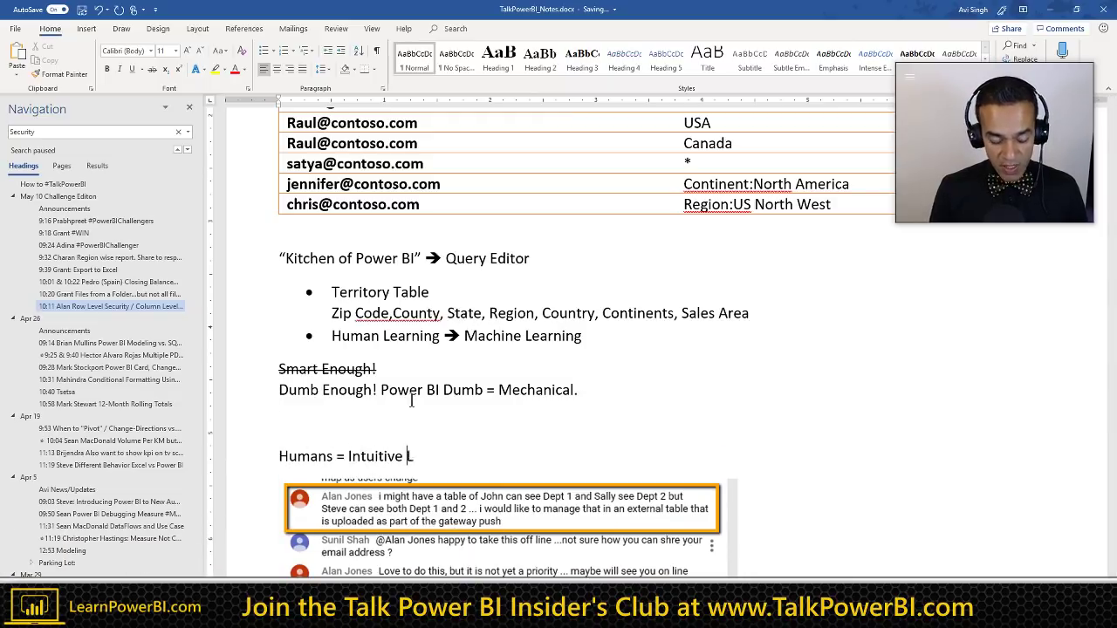
key("Return")
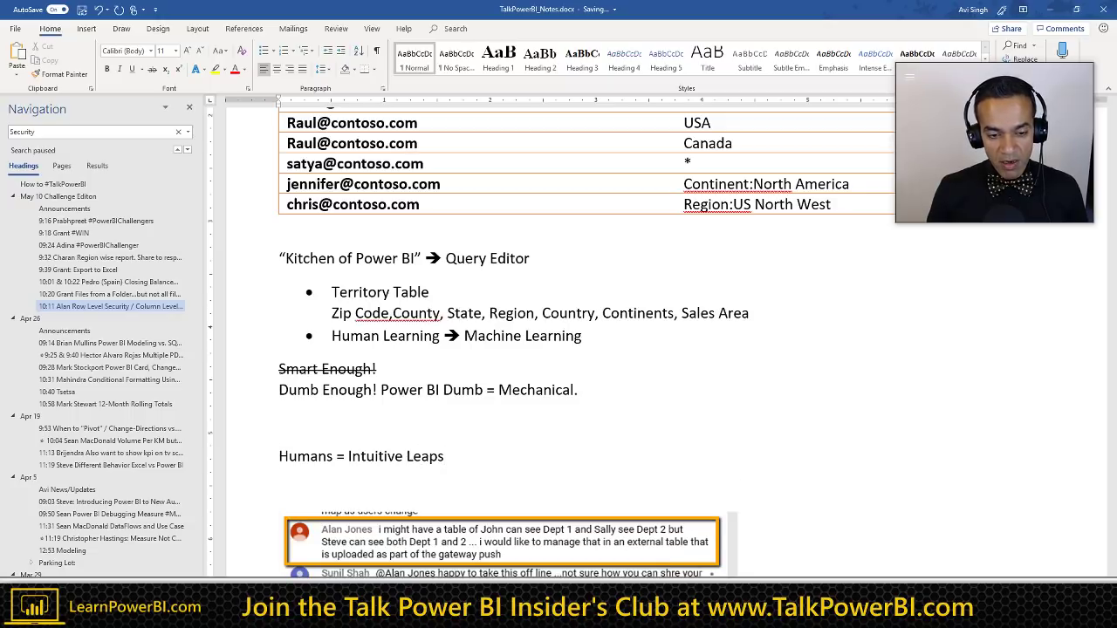
key("ctrl+Right")
key("ctrl+Right")
key("ctrl+Right")
key("ctrl+Right")
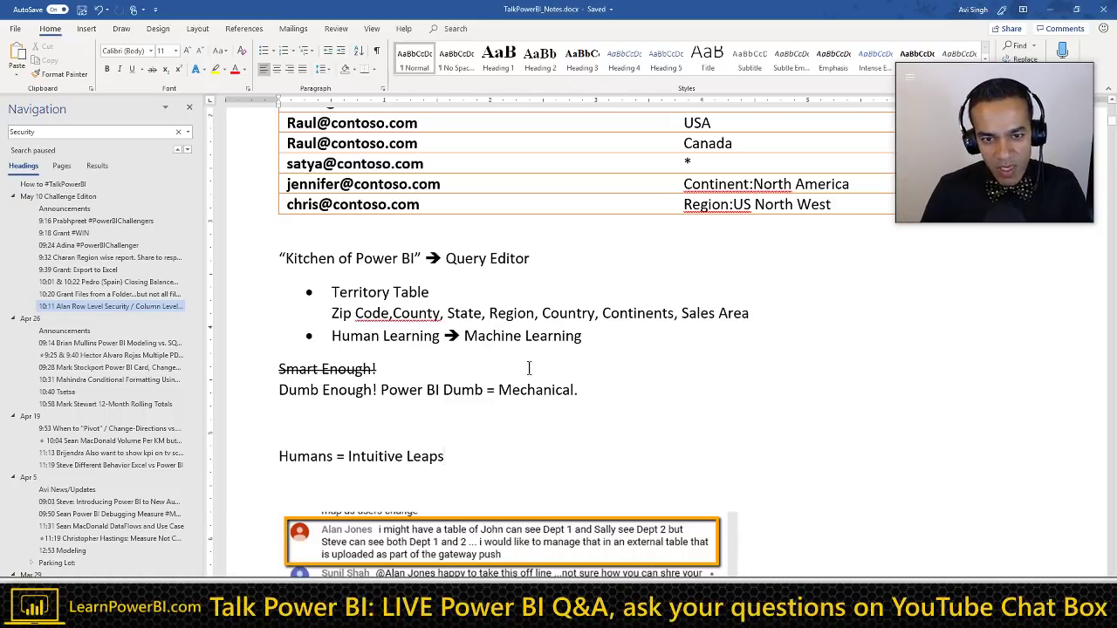
scroll(536, 369, "up", 1)
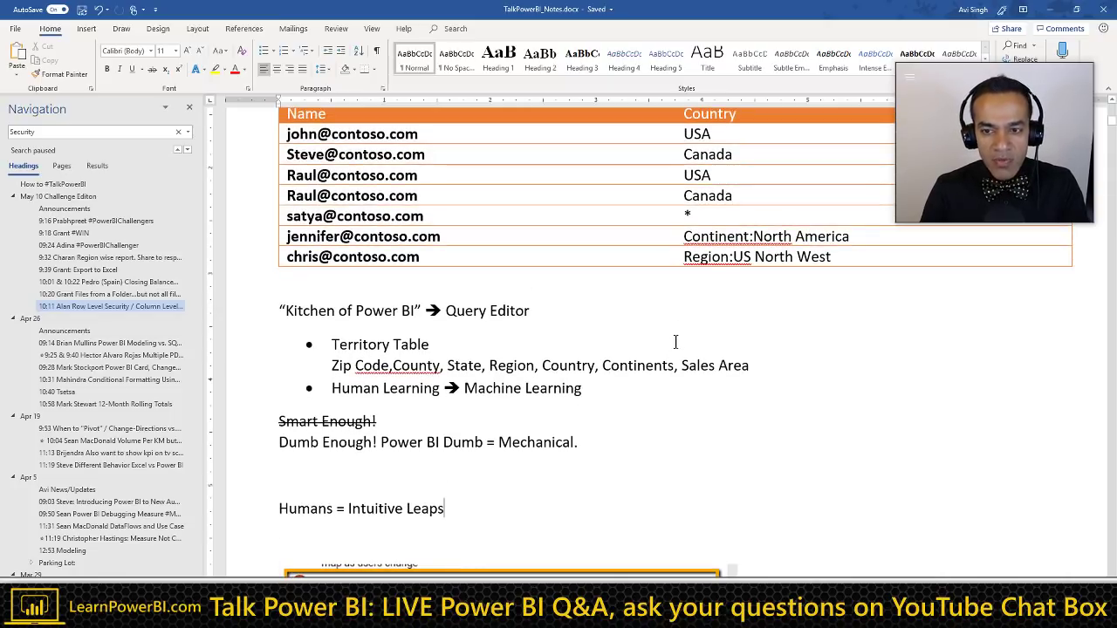
left_click(735, 258)
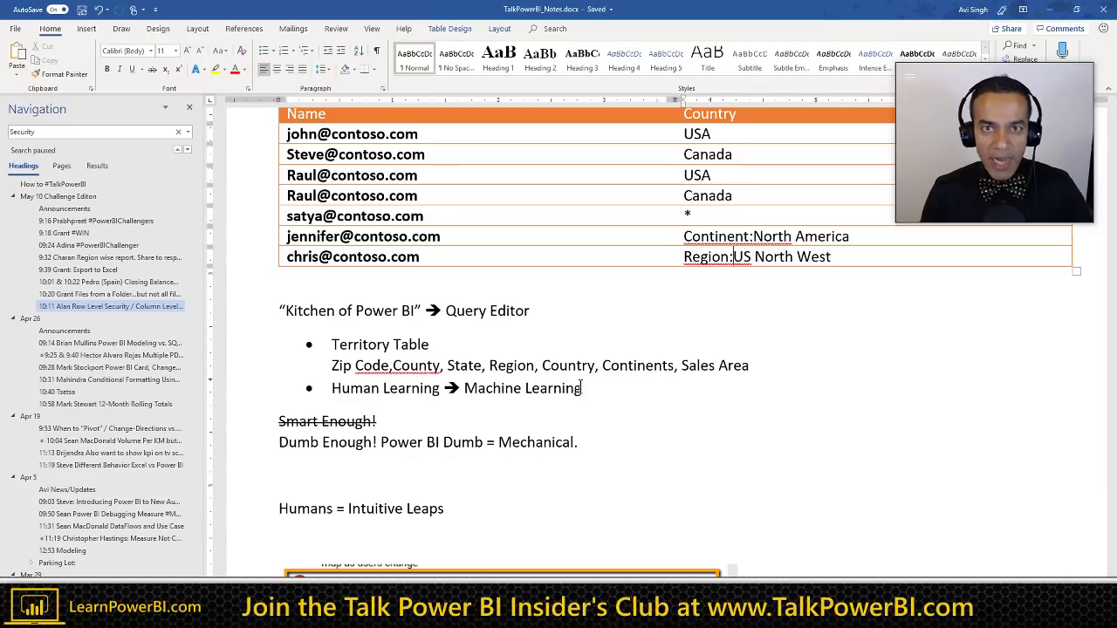
left_click(437, 257)
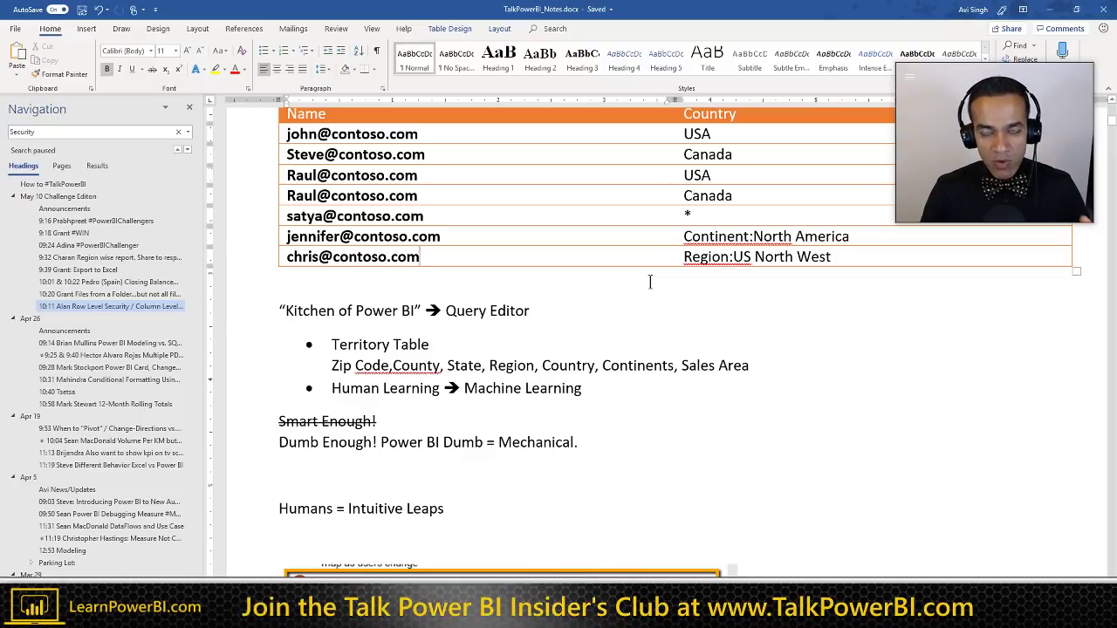
left_click(728, 235)
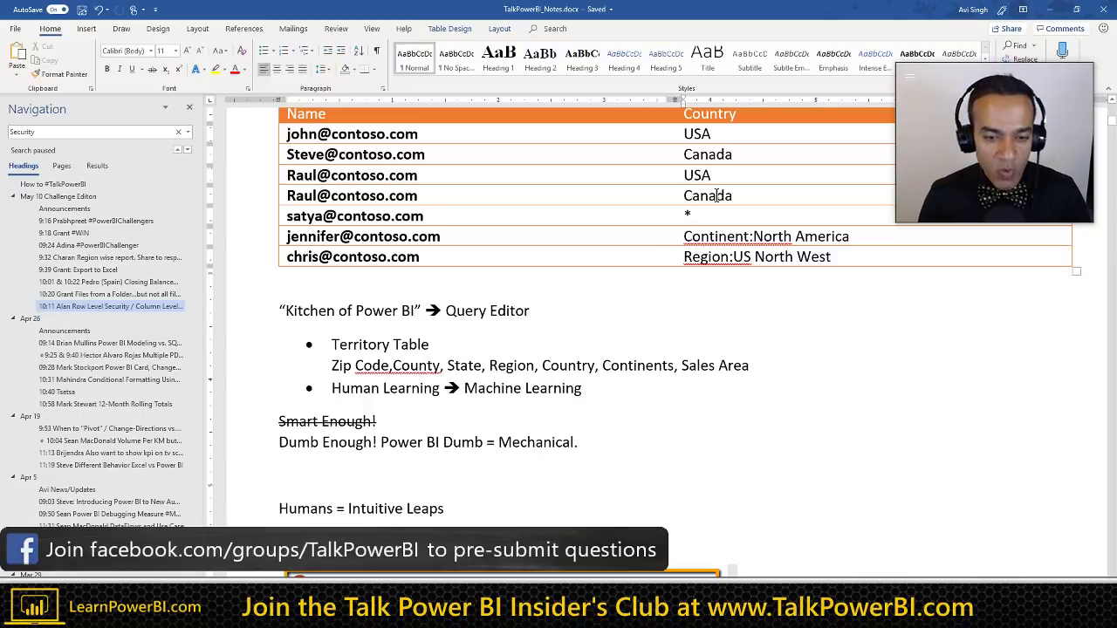
left_click(453, 468)
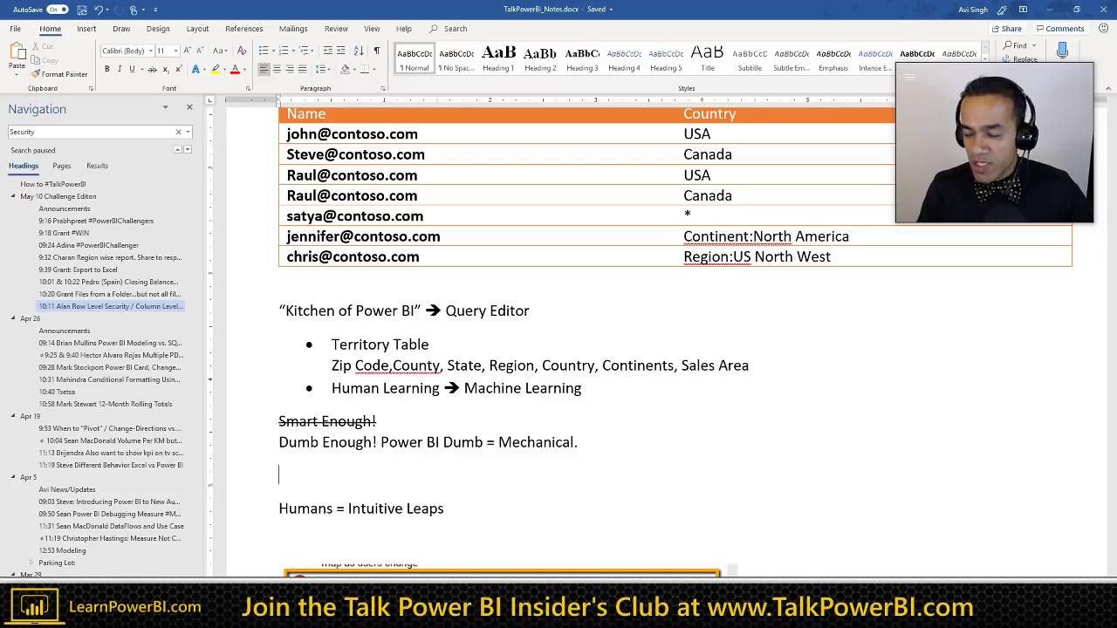
Step: Go via How to #TalkPowerBI to the May 10 Challenge Editon notes, then switch to the browser
left_click(60, 183)
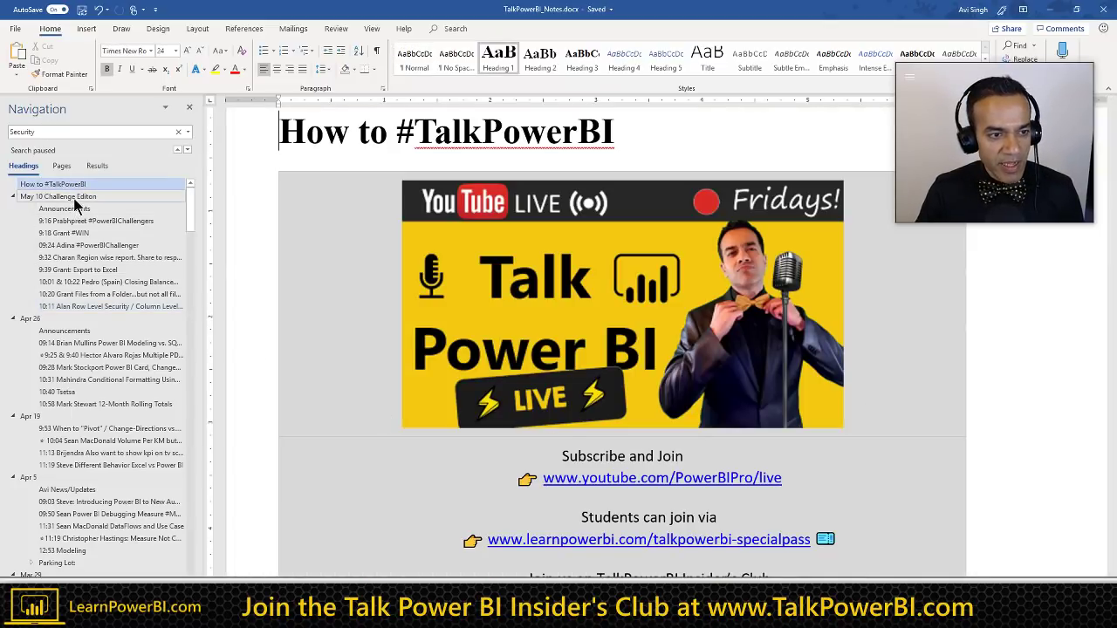
left_click(76, 198)
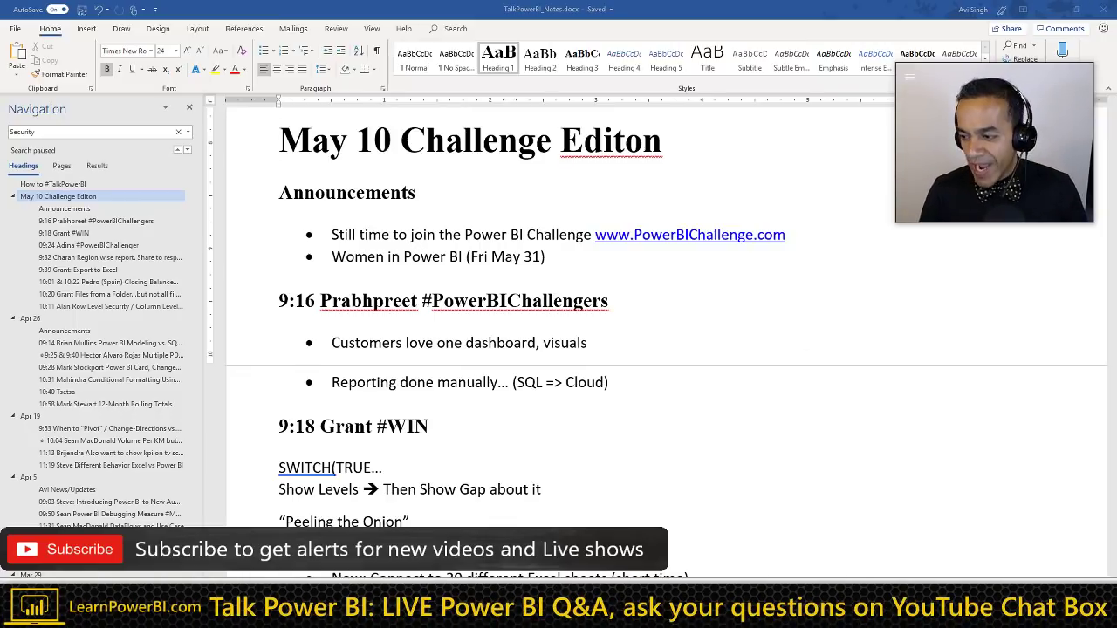
key("alt+Tab")
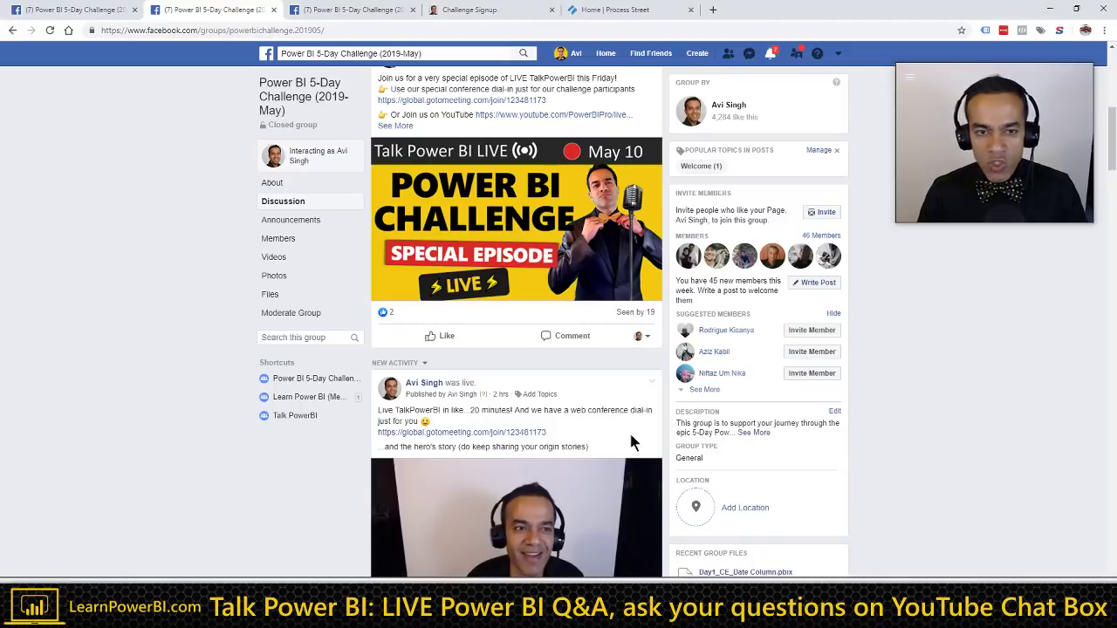
Step: Select the Facebook group's web address, then switch to the Challenge Signup tab
left_click(337, 30)
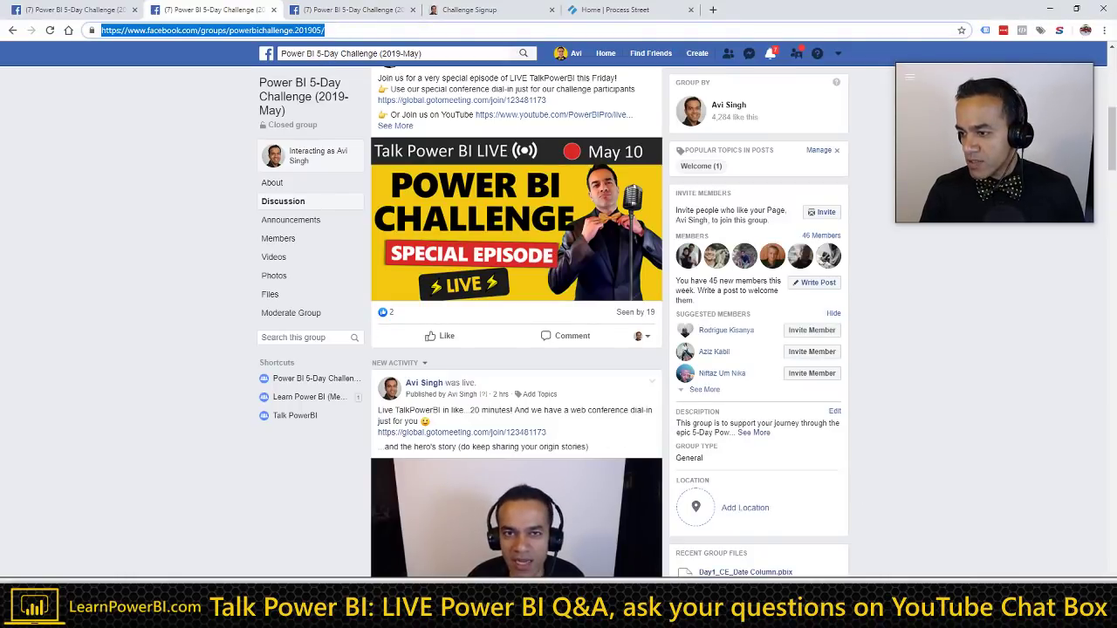
key("alt+Tab")
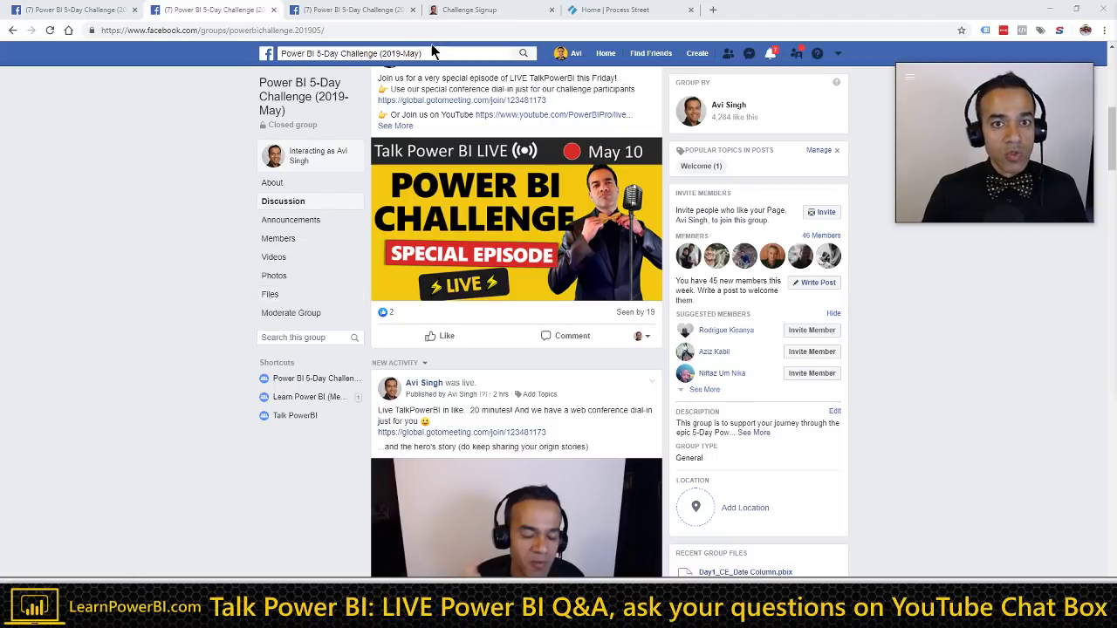
left_click(485, 13)
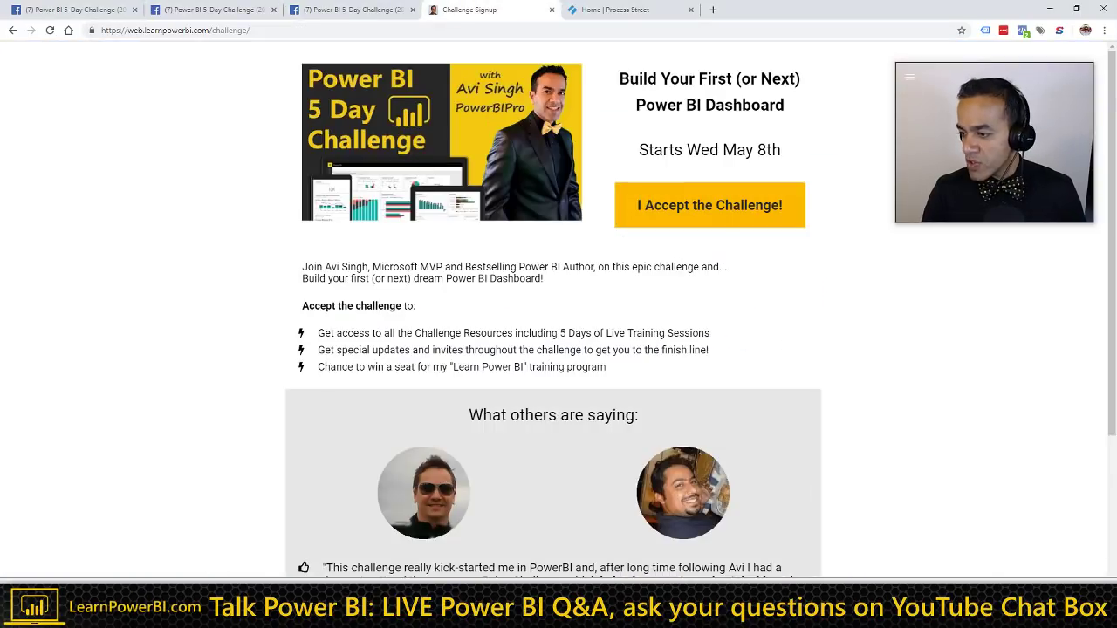
Step: Open the Power BI 5-Day Challenge course from the Learn Power BI My Courses page
key("alt+Tab")
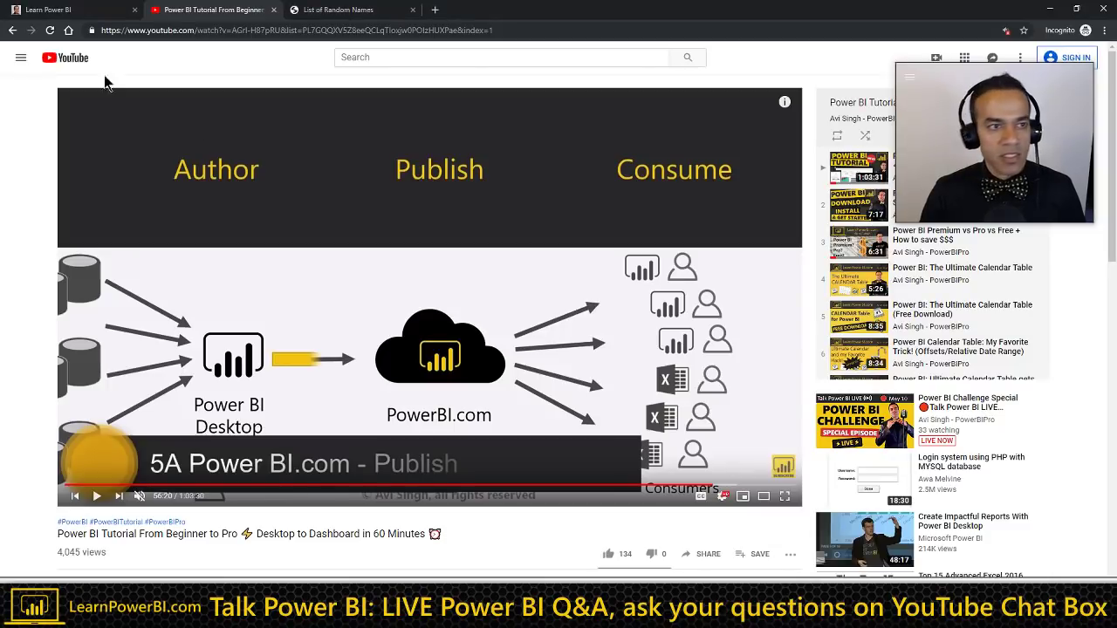
left_click(87, 16)
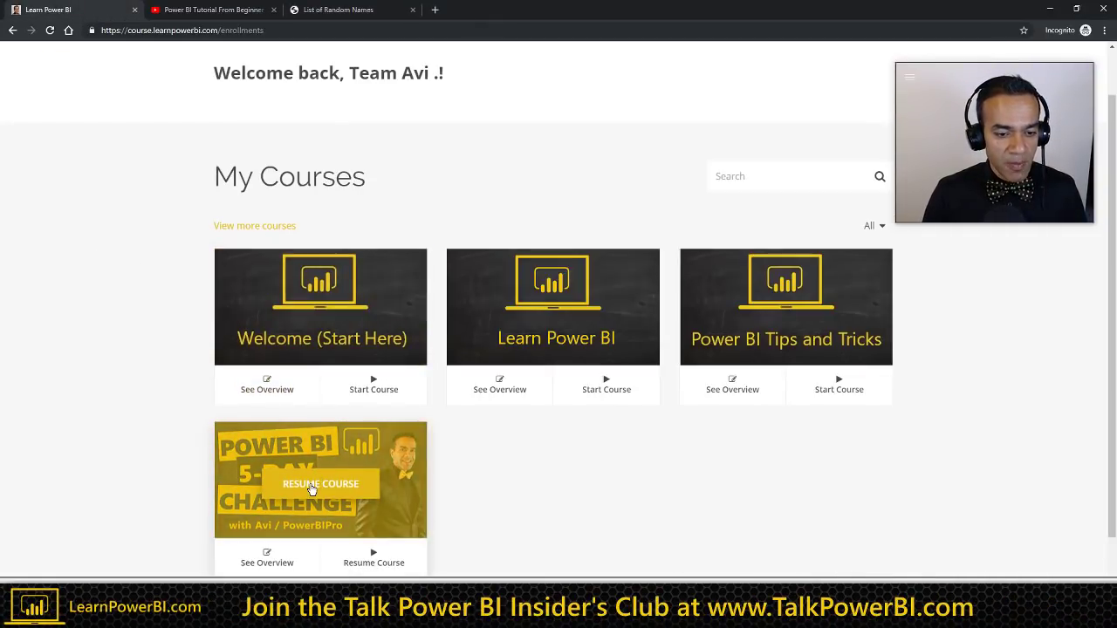
left_click(304, 487)
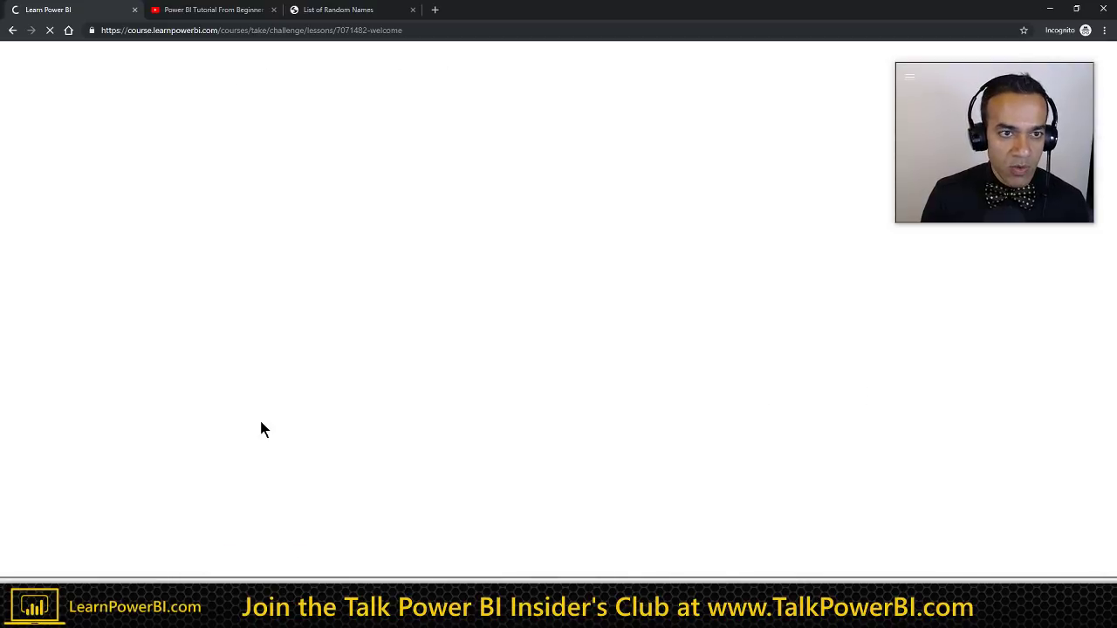
Step: Glance at the YouTube tutorial, return to the Welcome lesson, and dismiss the tab's context menu
left_click(226, 11)
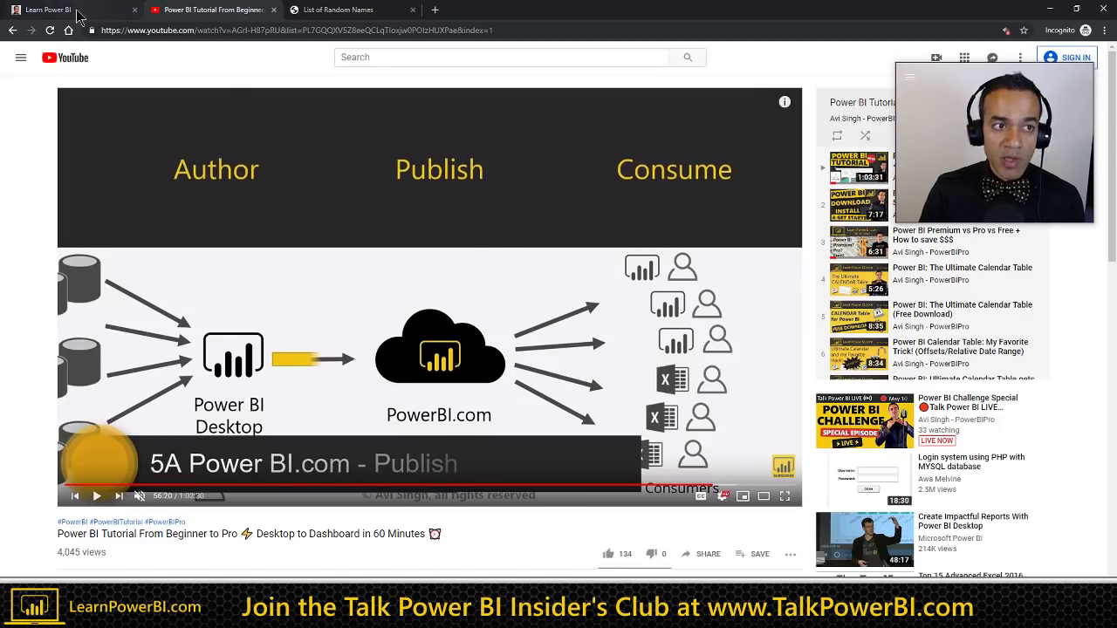
left_click(78, 11)
left_click(187, 12)
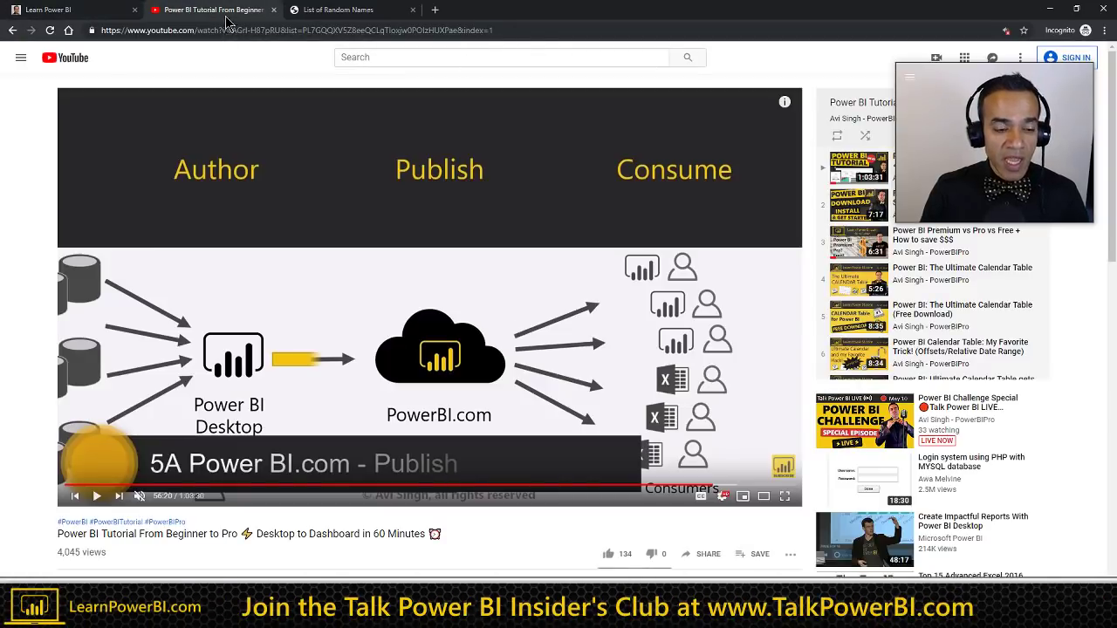
left_click(81, 12)
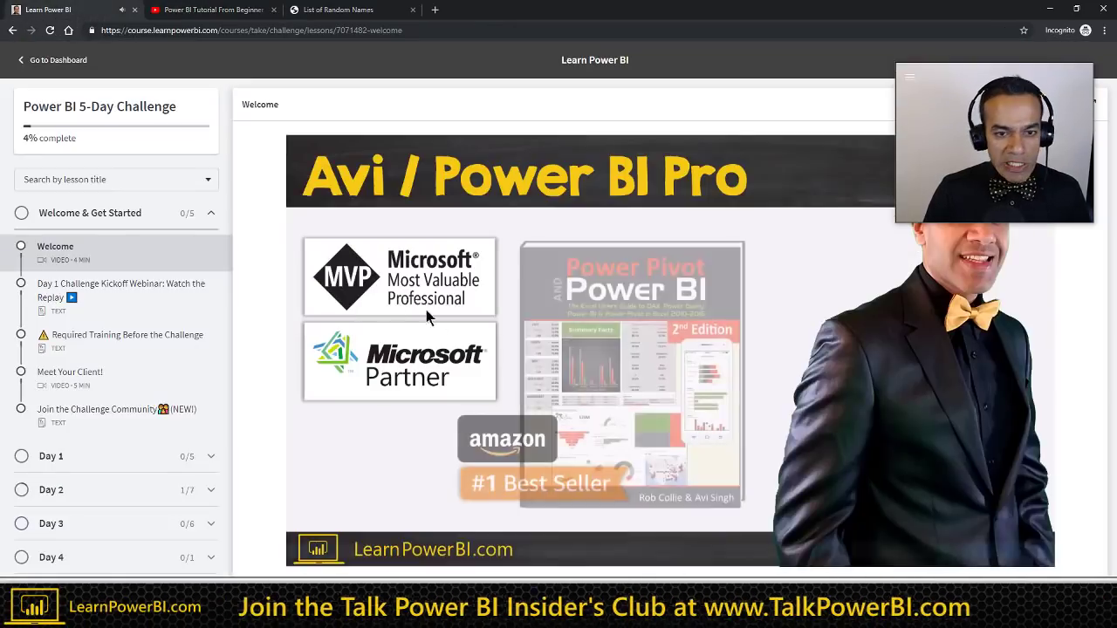
right_click(100, 10)
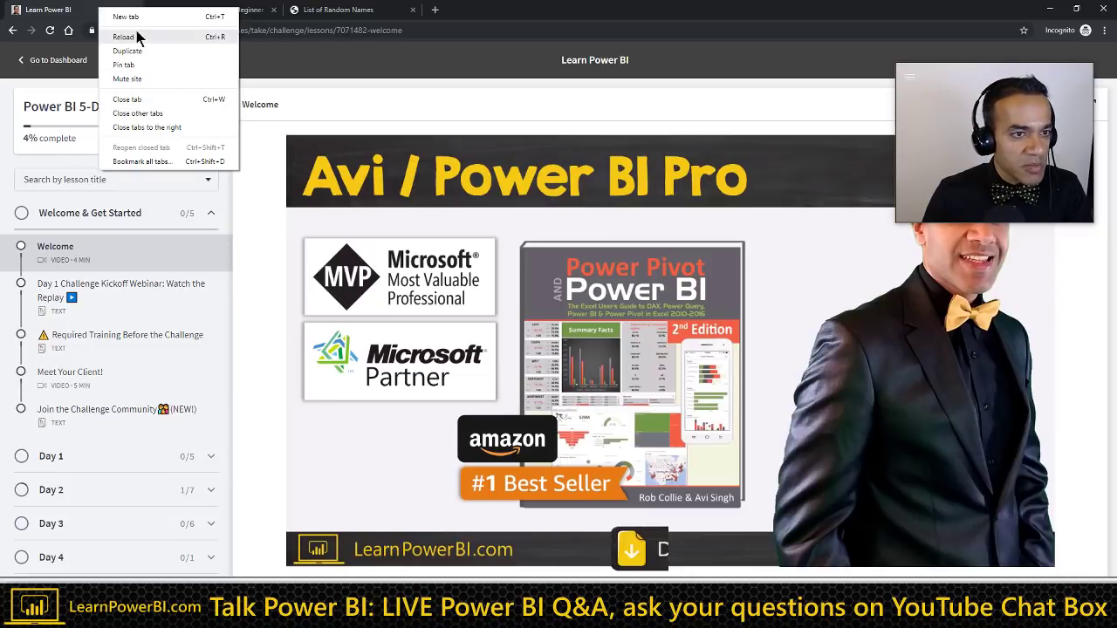
left_click(251, 92)
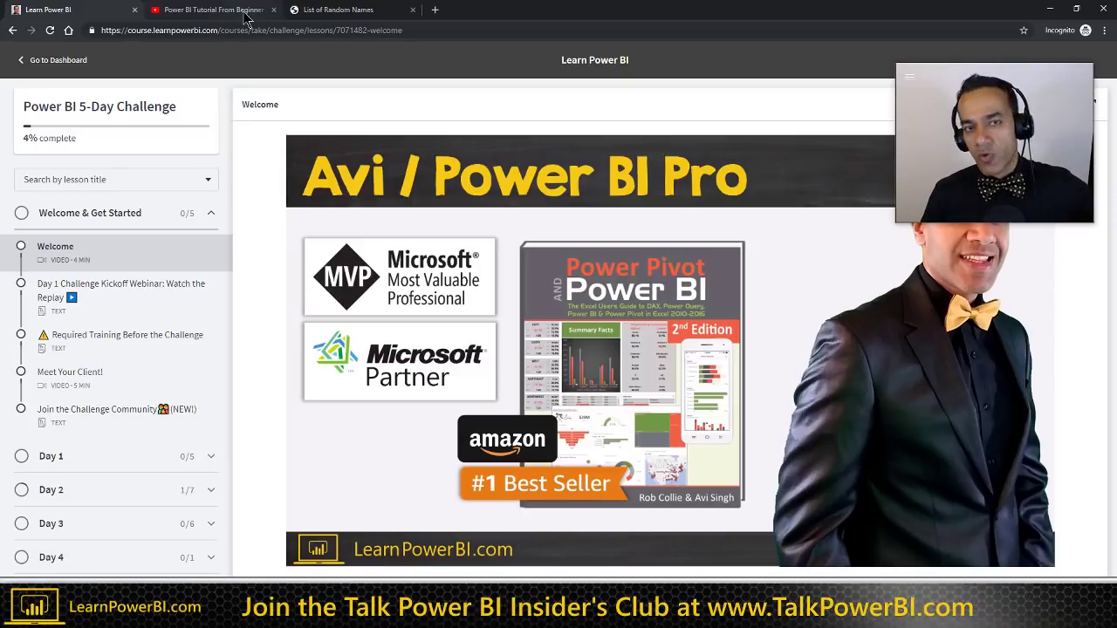
Step: Search the YouTube channel's videos for 'realpowerbi'
left_click(246, 18)
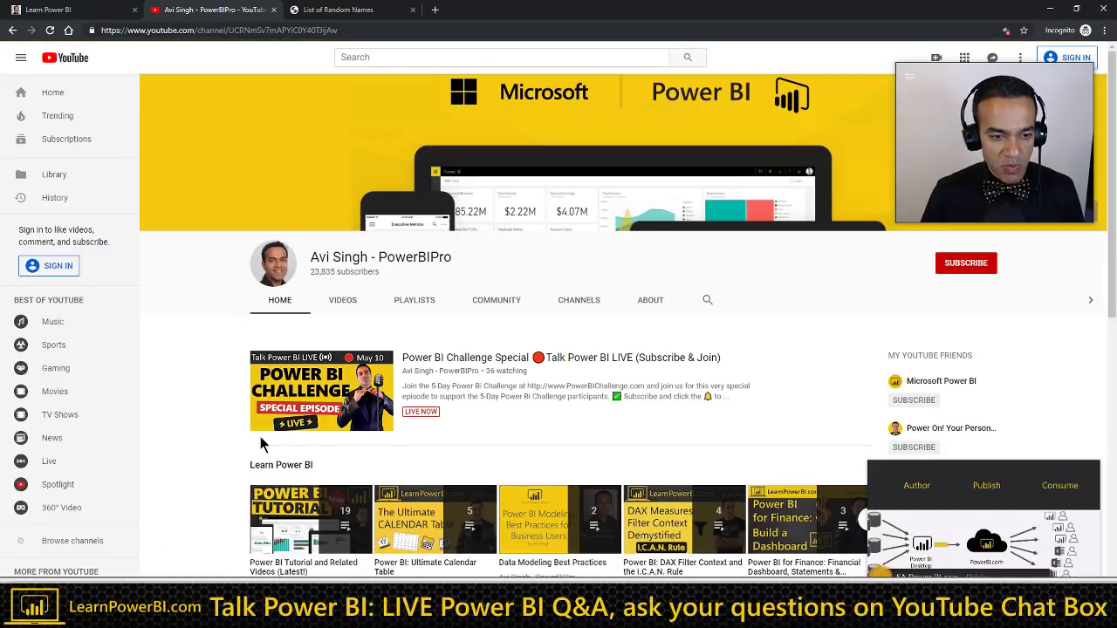
left_click(706, 304)
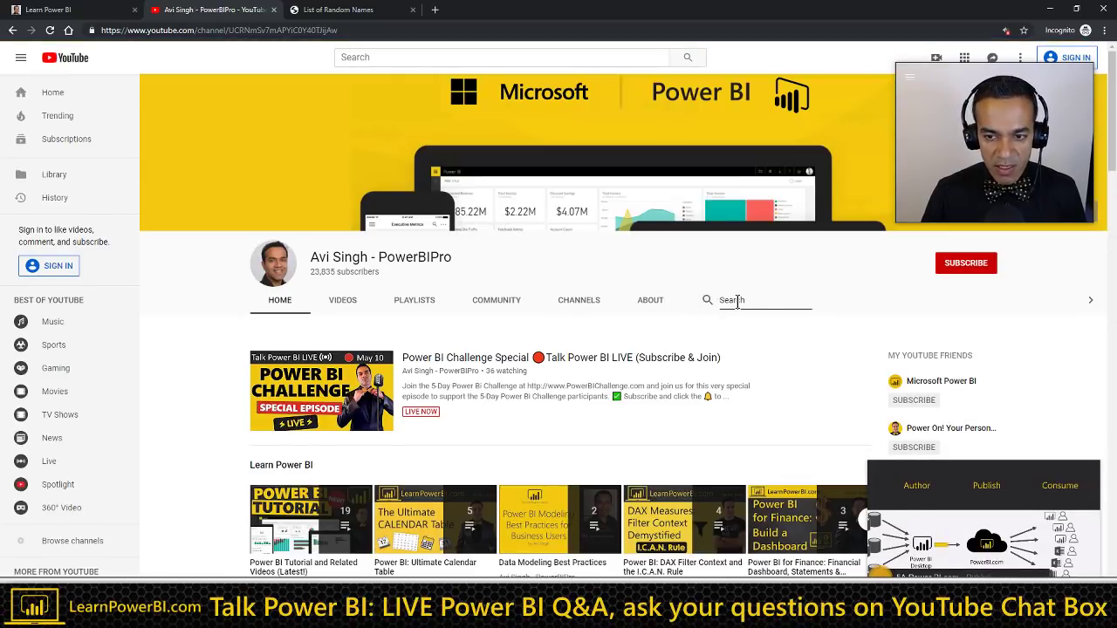
type("realpowerb")
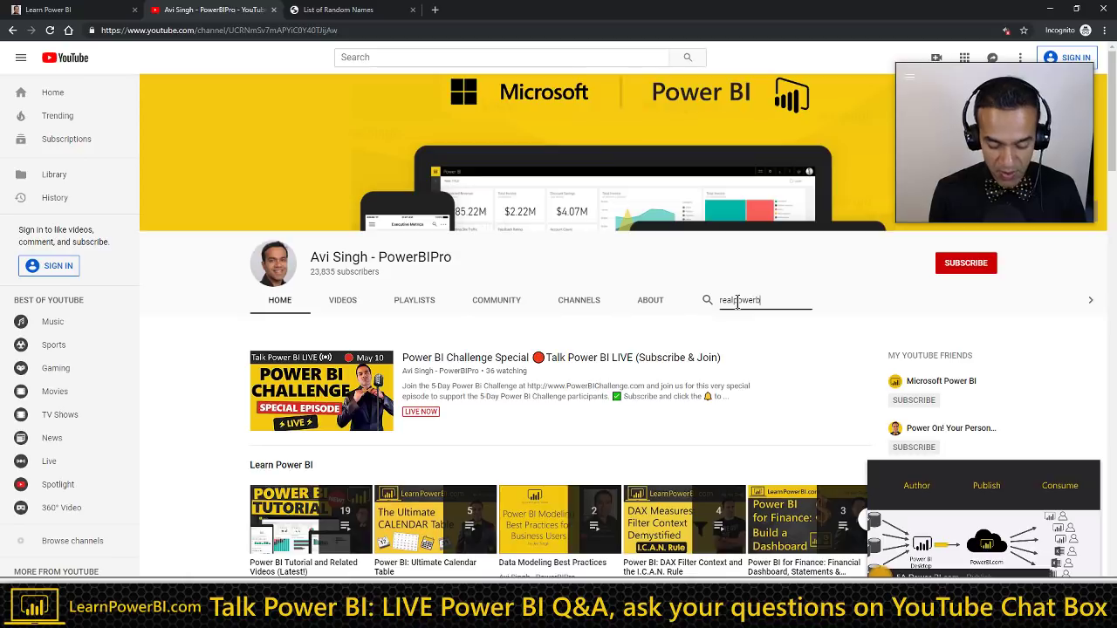
type("i")
key("Return")
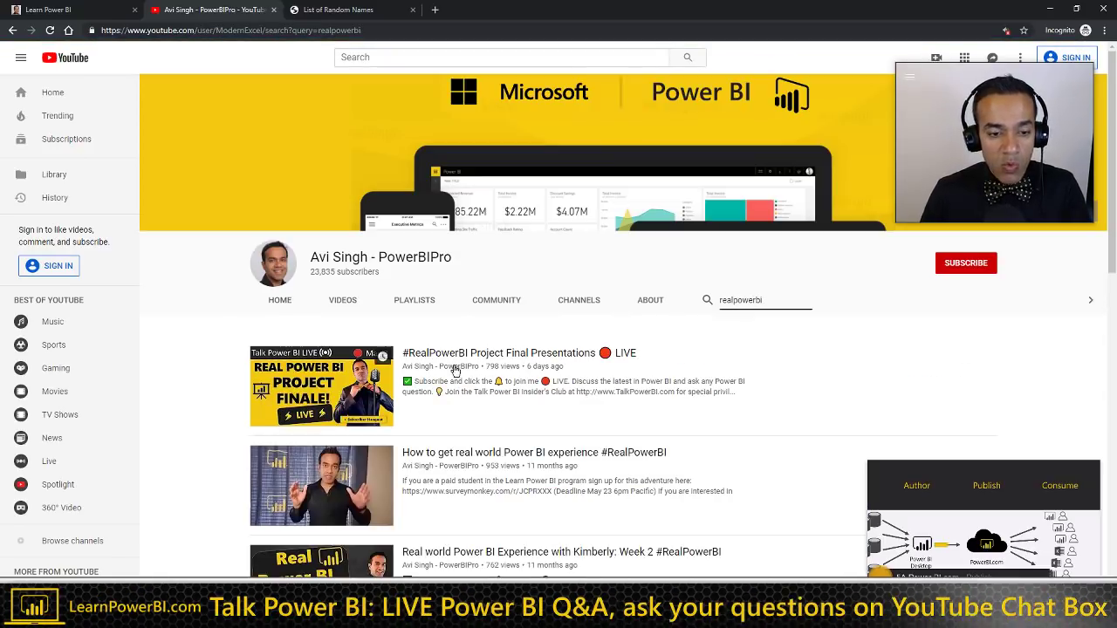
Step: Open the Project Final Presentations video and scrub through its opening slides
left_click(495, 355, "ctrl+shift")
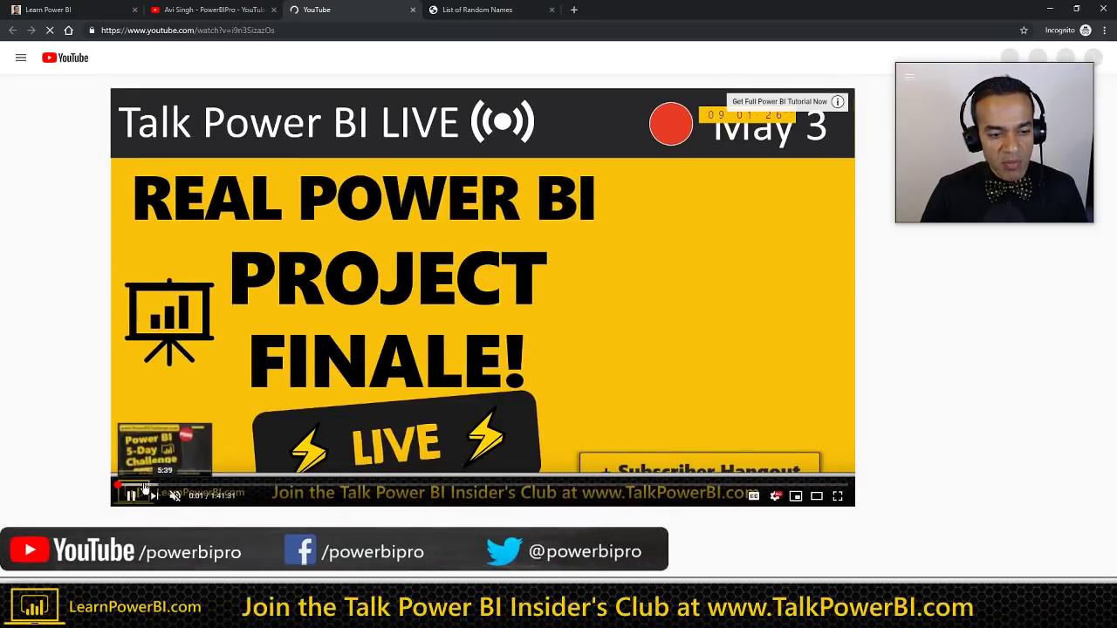
left_click(142, 485)
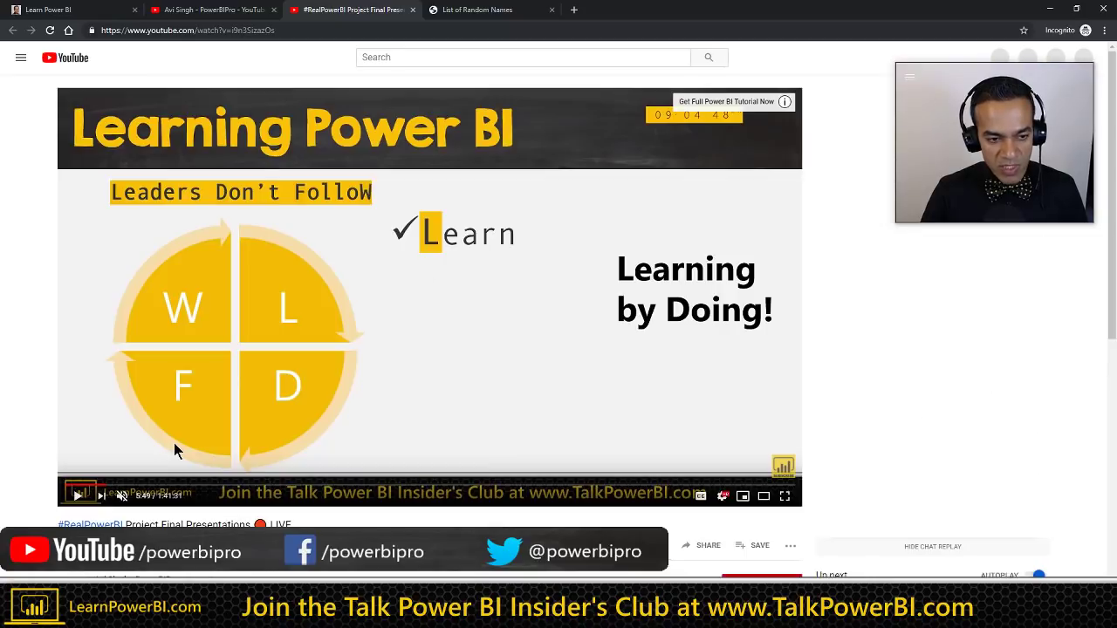
left_click(105, 485)
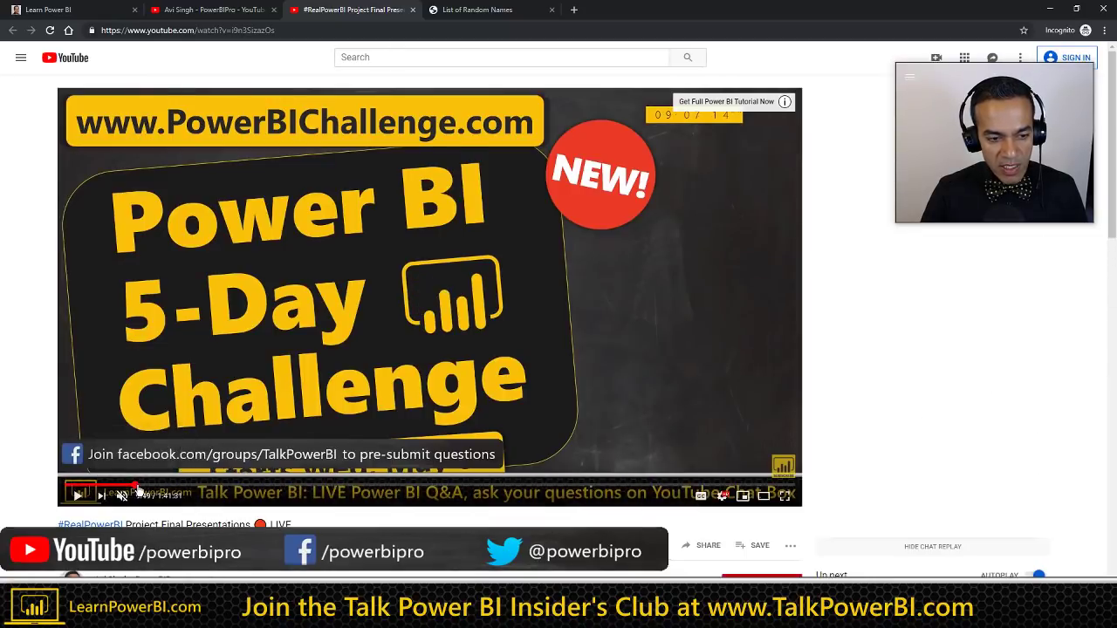
left_click(129, 486)
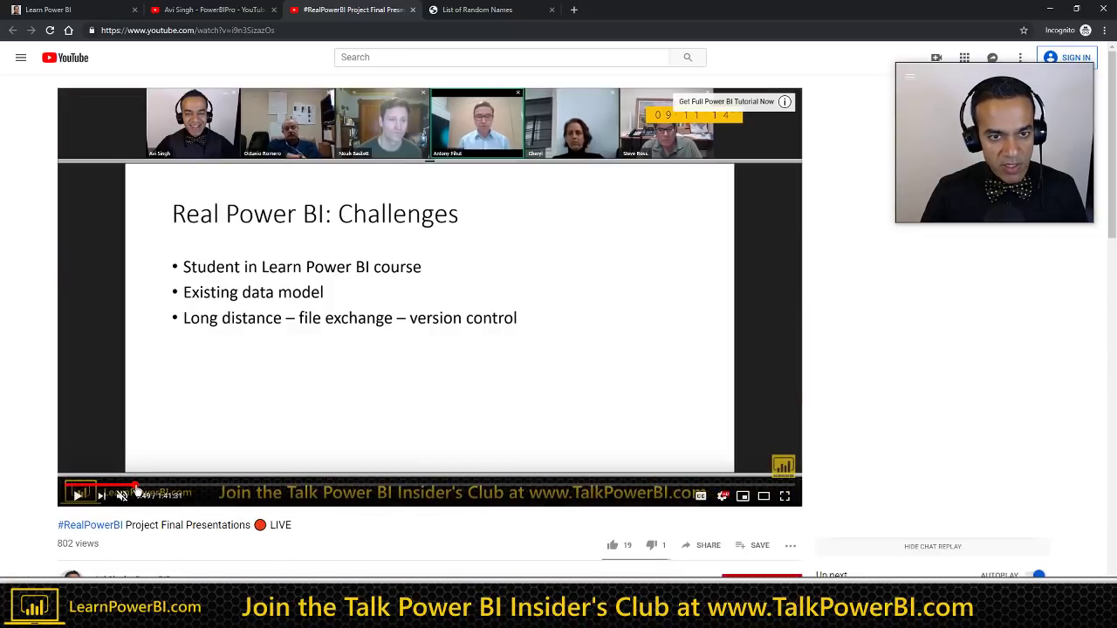
left_click(118, 486)
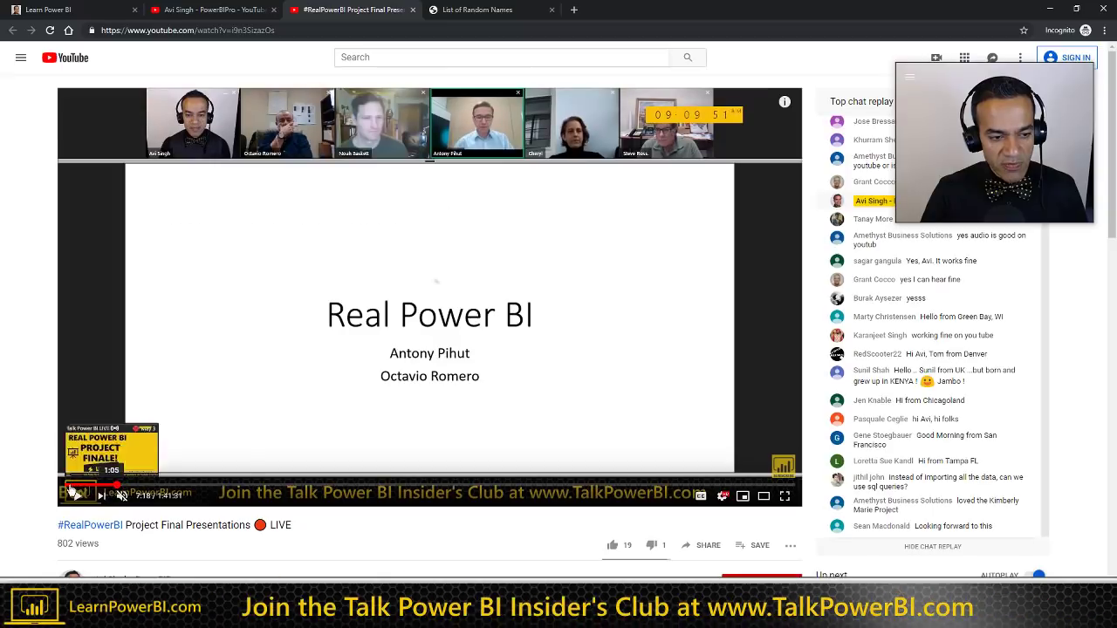
left_click(73, 486)
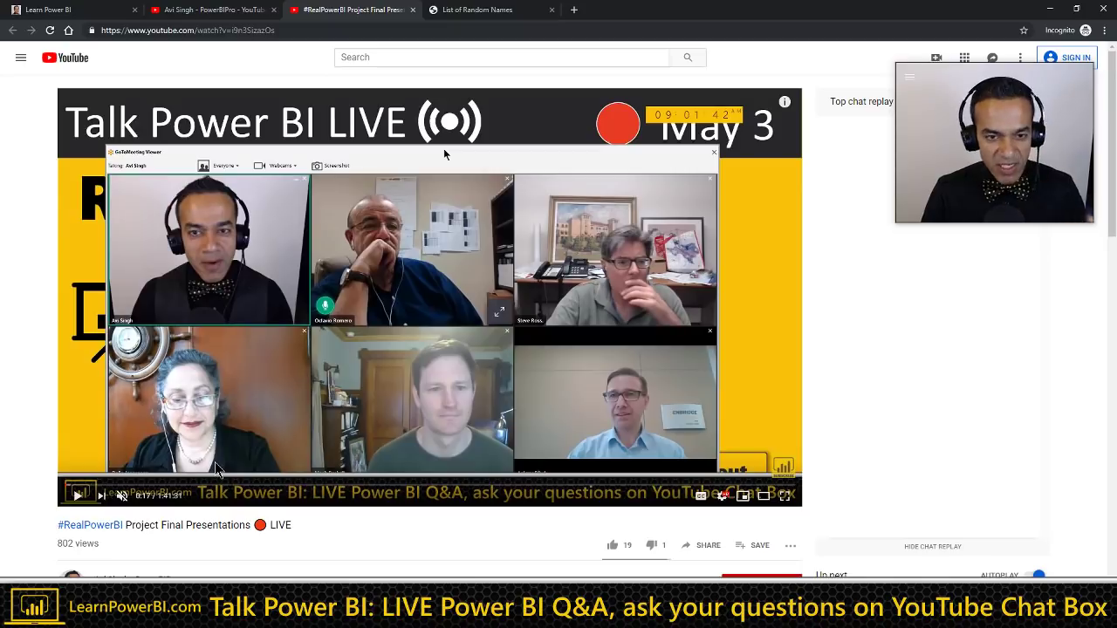
Step: From the #RealPowerBI results, open the Kimberly Week 2 video in a new tab and view it
left_click(237, 15)
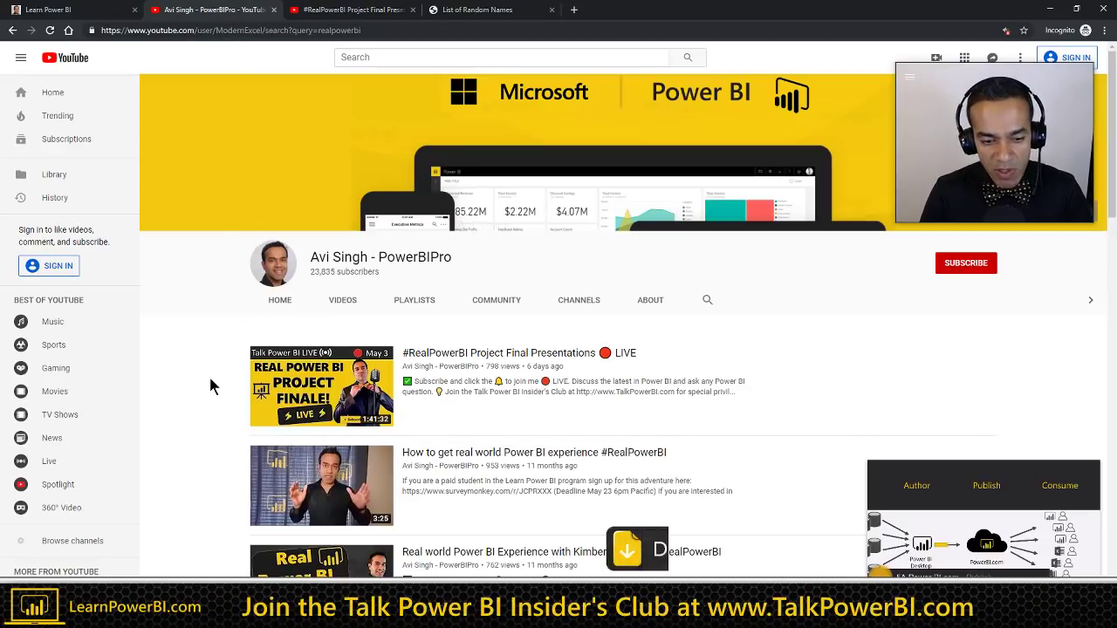
scroll(211, 384, "down", 2)
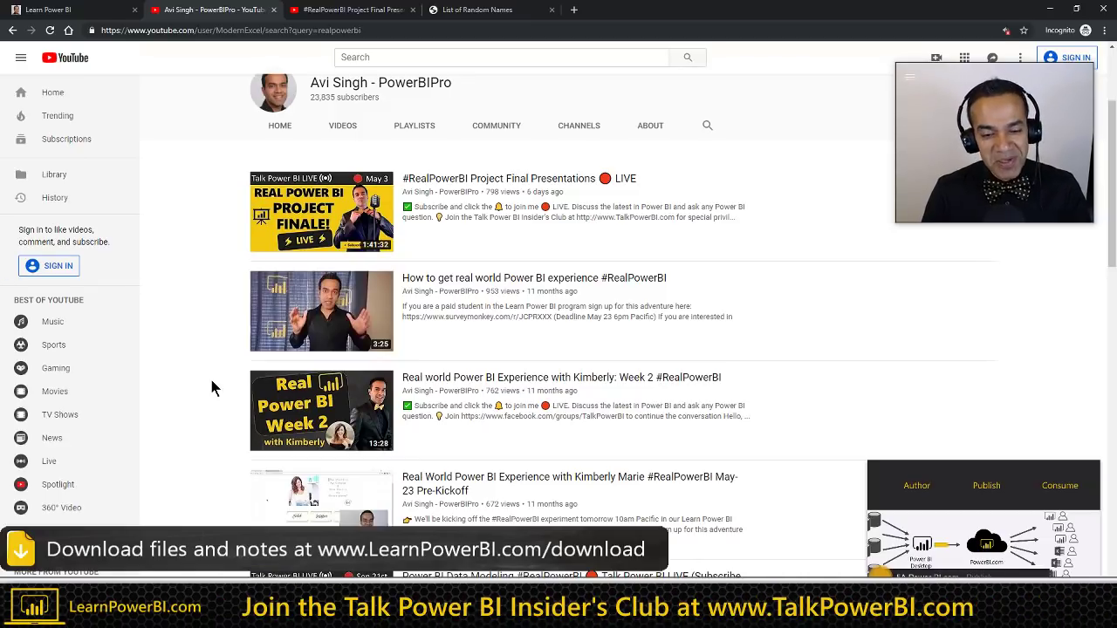
scroll(211, 388, "down", 1)
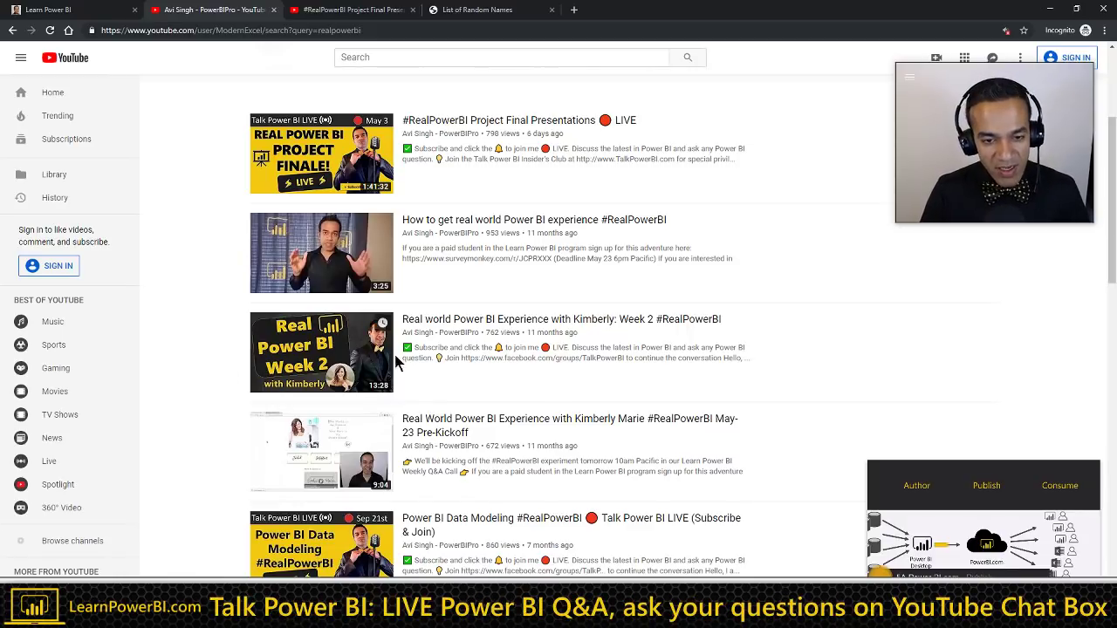
middle_click(455, 325)
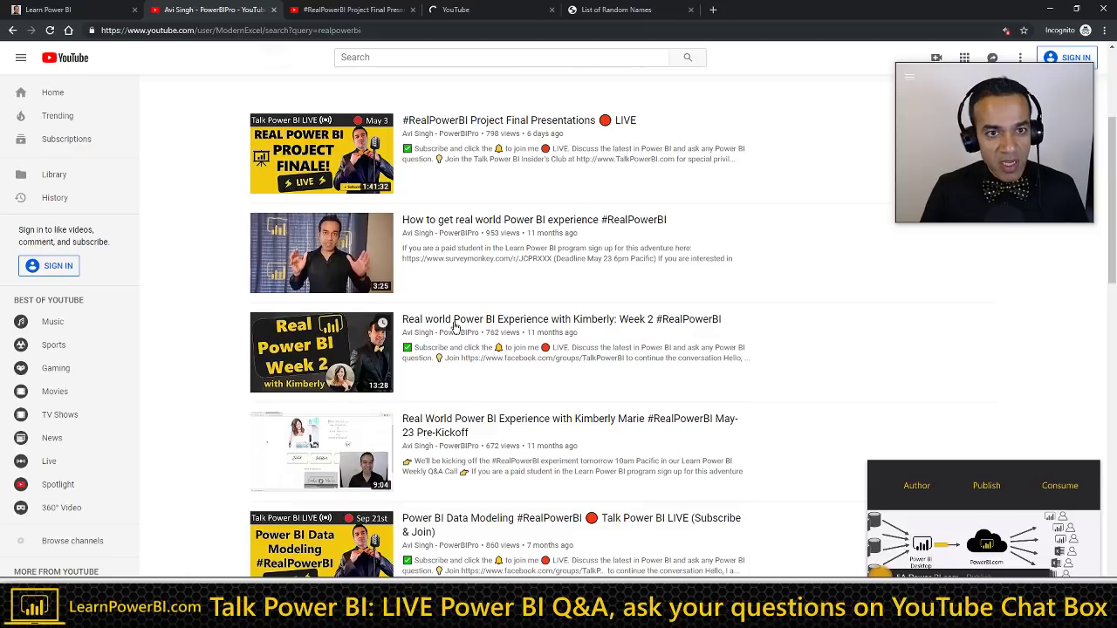
key("ctrl+Tab")
key("ctrl+Tab")
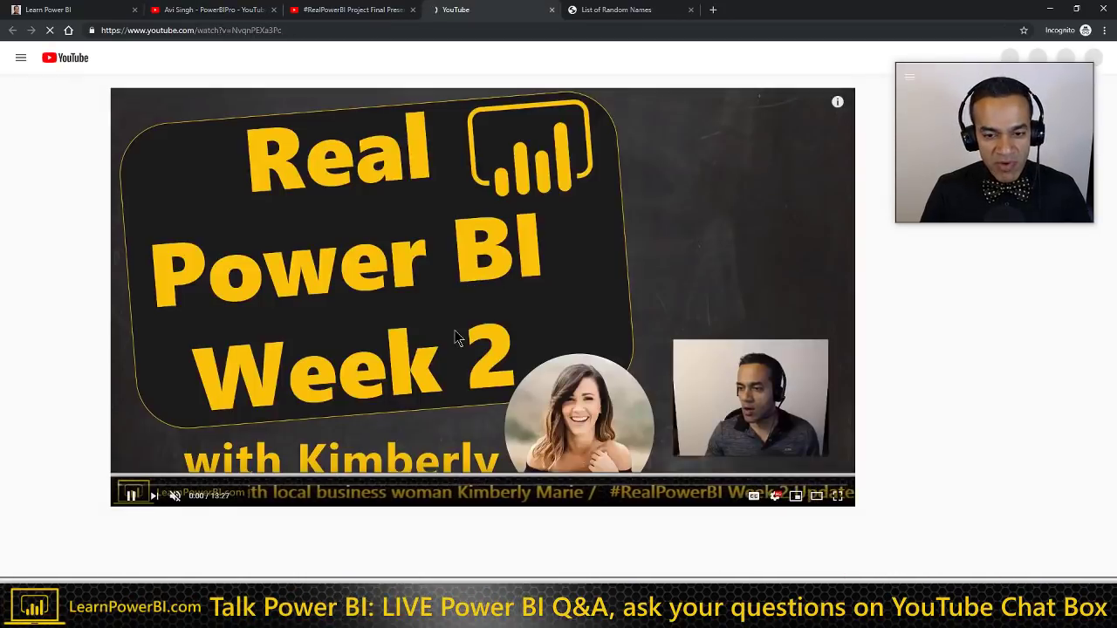
Step: Pause the Kimberly Week 2 video and return to the Learn Power BI 5-Day Challenge page
left_click(136, 500)
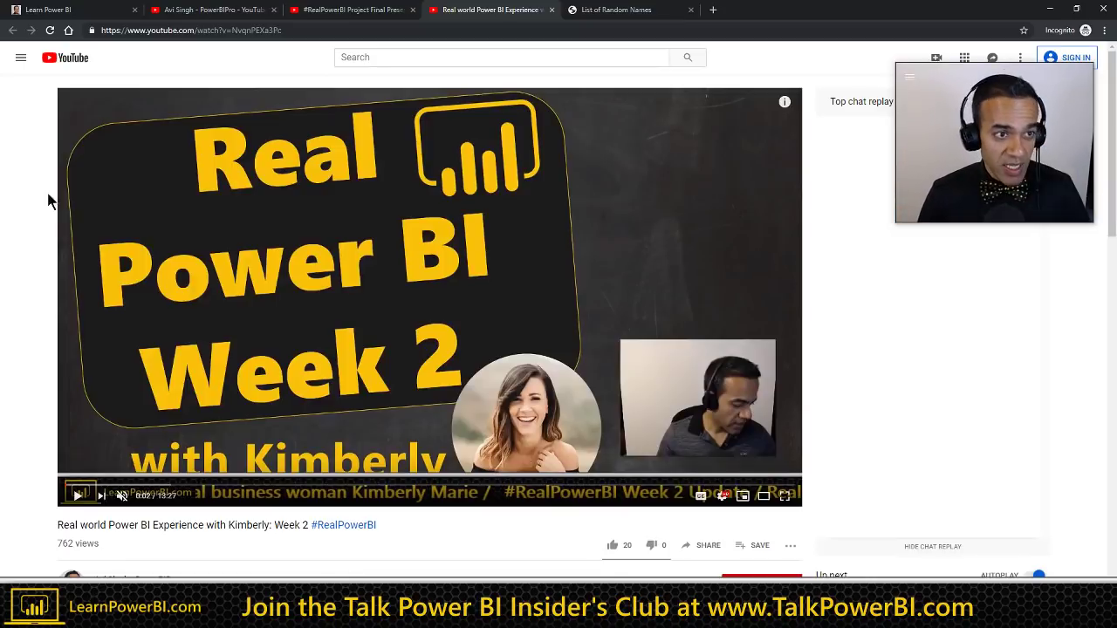
left_click(86, 12)
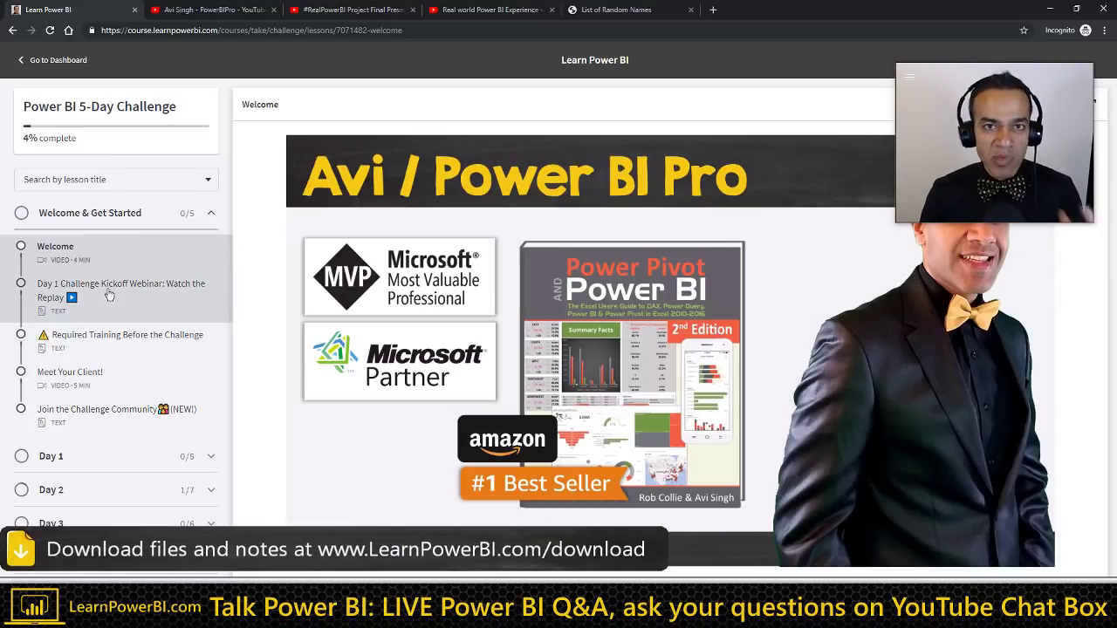
Step: Switch back to the Real world Power BI Experience Week 2 video tab
left_click(518, 18)
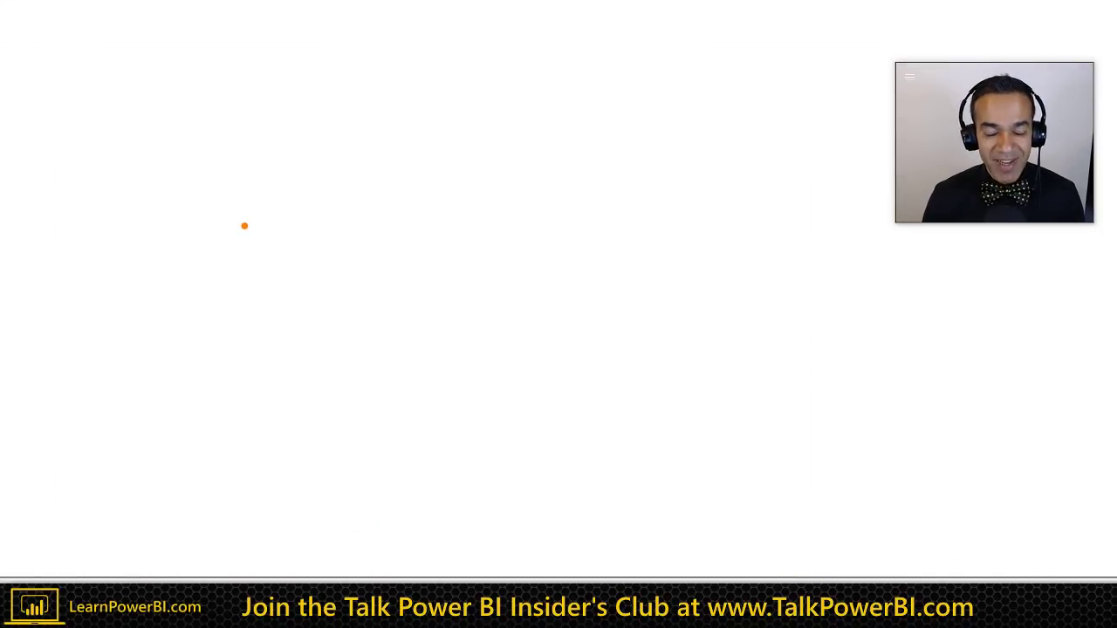
Step: Write 'KPIs' and, on the line below, 'Steps/Actions' on the whiteboard
key("t")
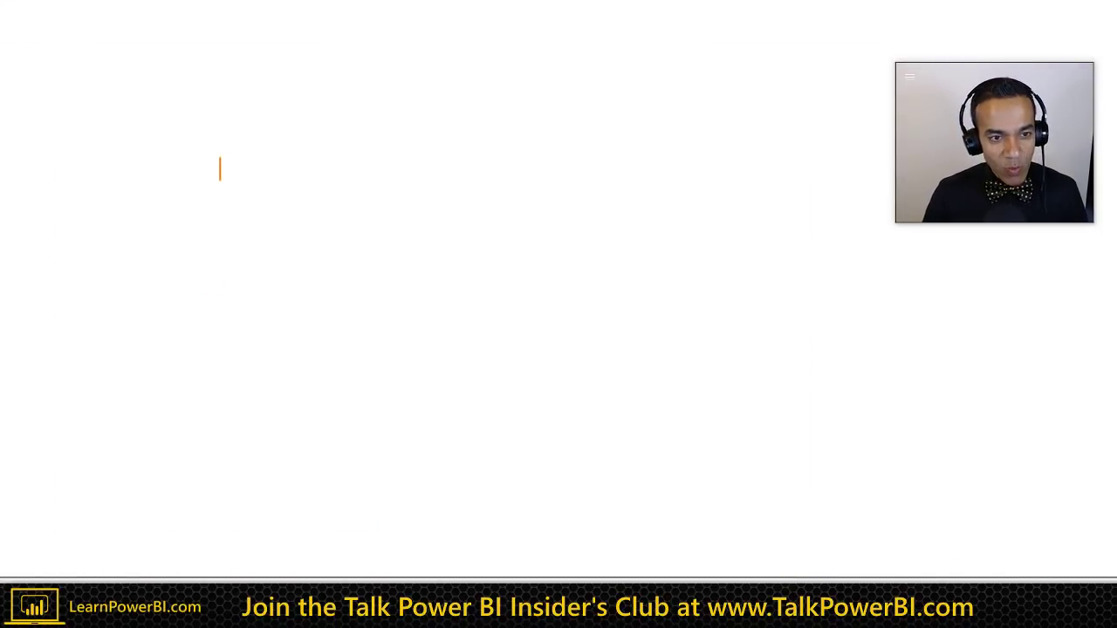
scroll(221, 175, "up", 4)
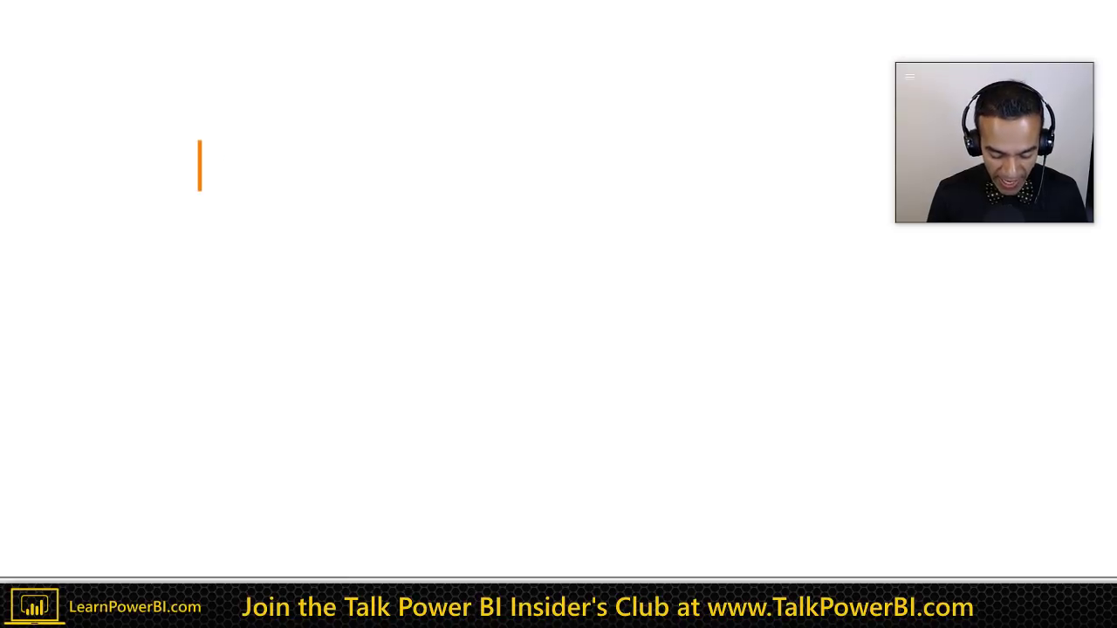
type("KPIs")
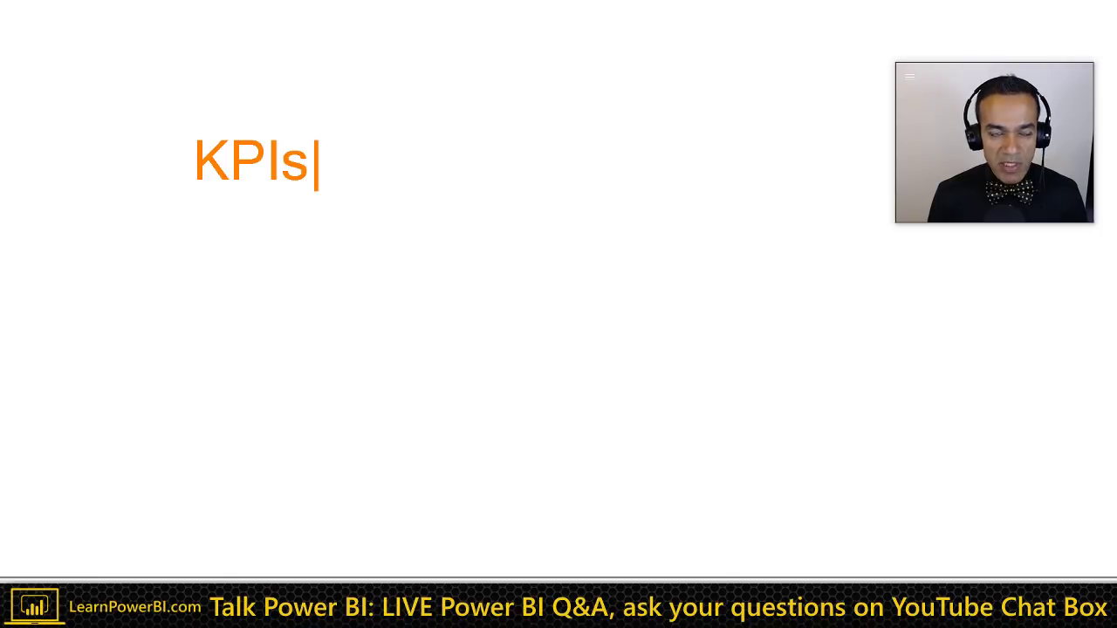
key("Return")
key("Return")
key("Return")
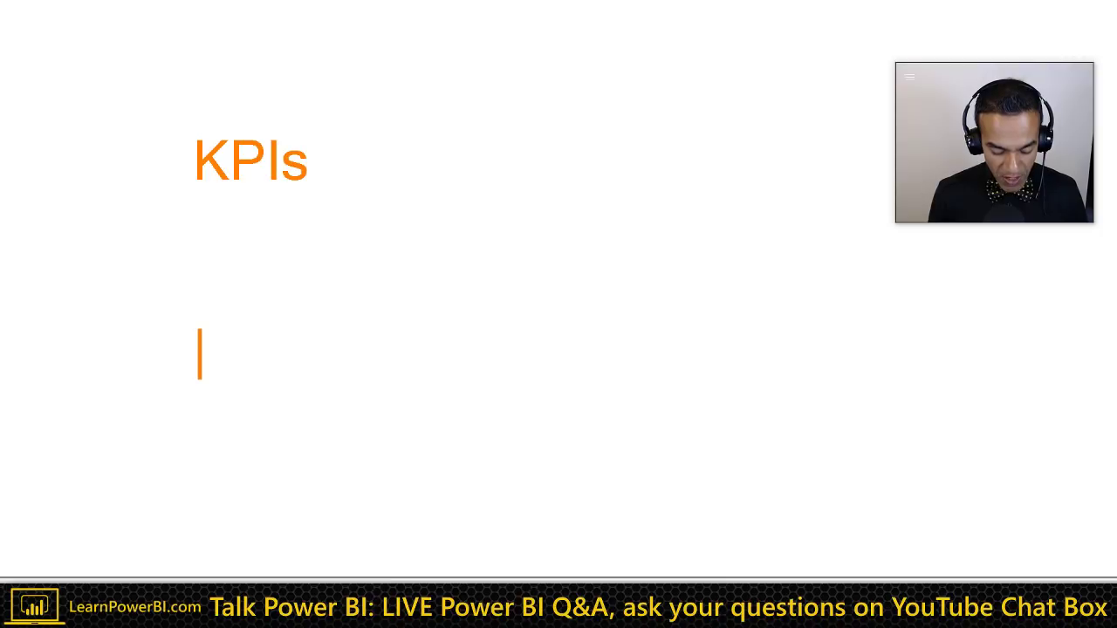
type("Steps/")
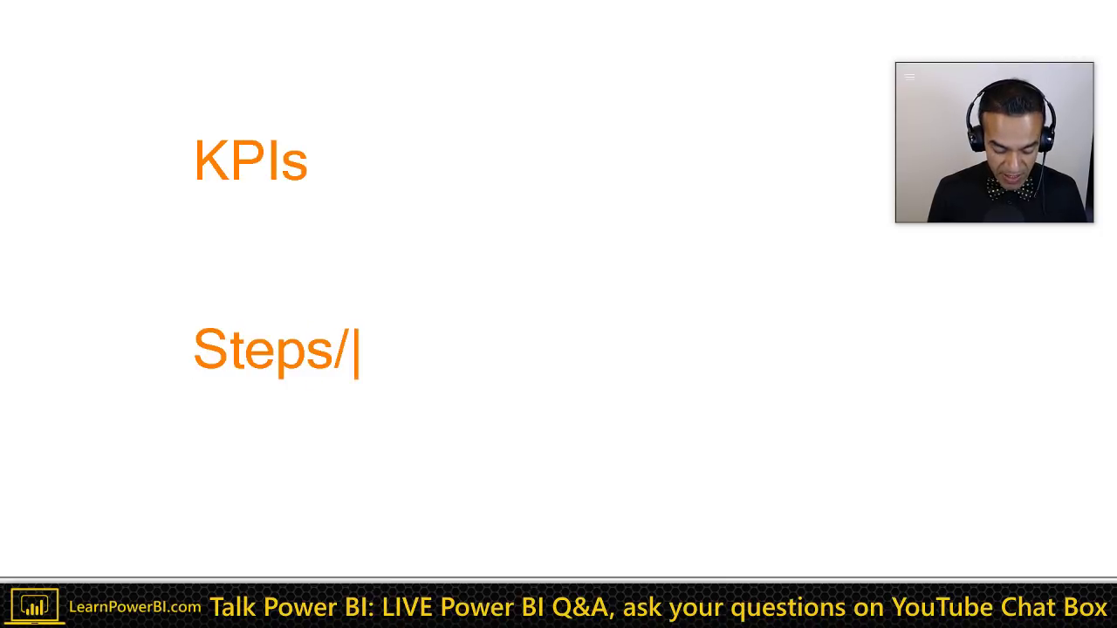
type("Actions")
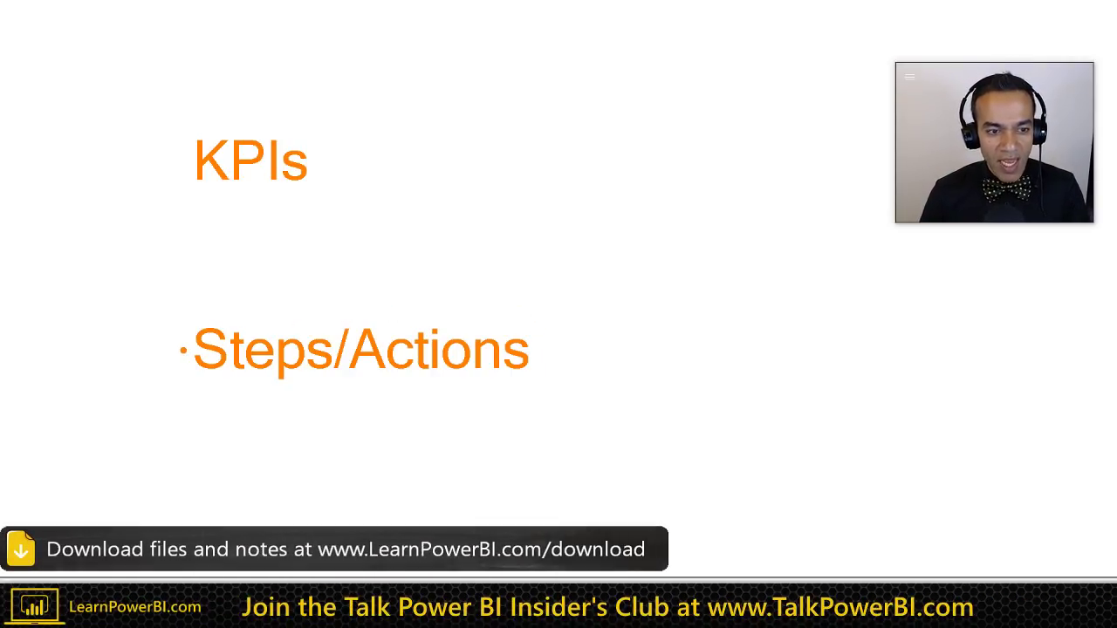
Step: Draw a curved arrow from KPIs to Steps/Actions, underline both labels, and box KPIs in blue
mouse_move(184, 350)
left_mouse_down()
mouse_move(148, 322)
mouse_move(172, 180)
mouse_move(171, 213)
left_mouse_up()
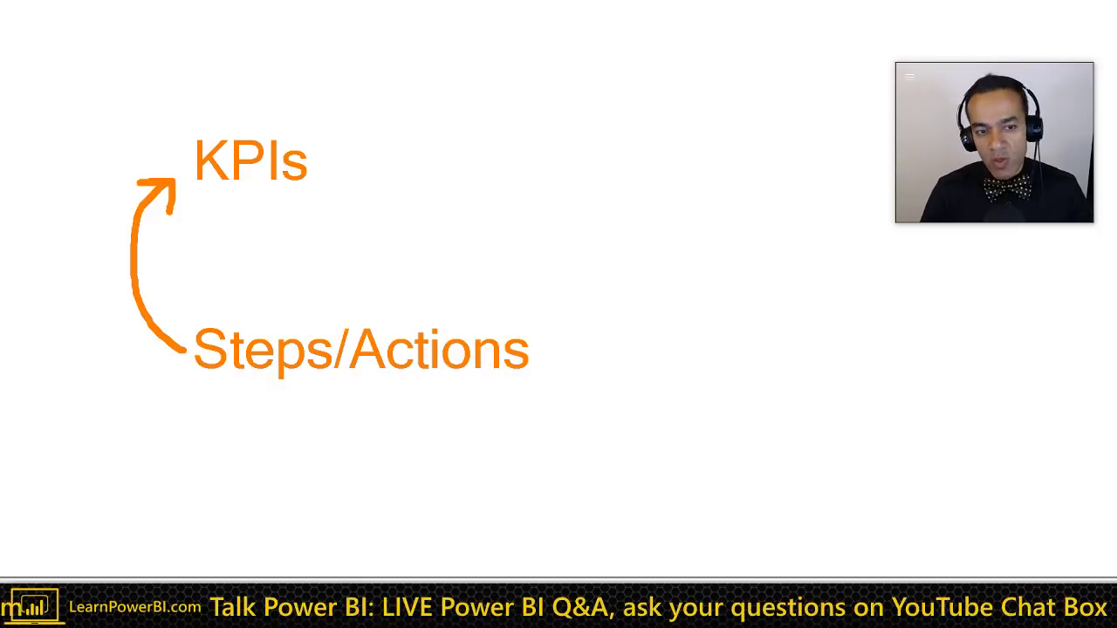
mouse_move(328, 163)
left_mouse_down()
mouse_move(605, 313)
mouse_move(568, 355)
left_mouse_up()
mouse_move(576, 321)
left_mouse_down()
mouse_move(567, 356)
mouse_move(619, 356)
left_mouse_up()
left_click_drag(197, 393, 529, 386)
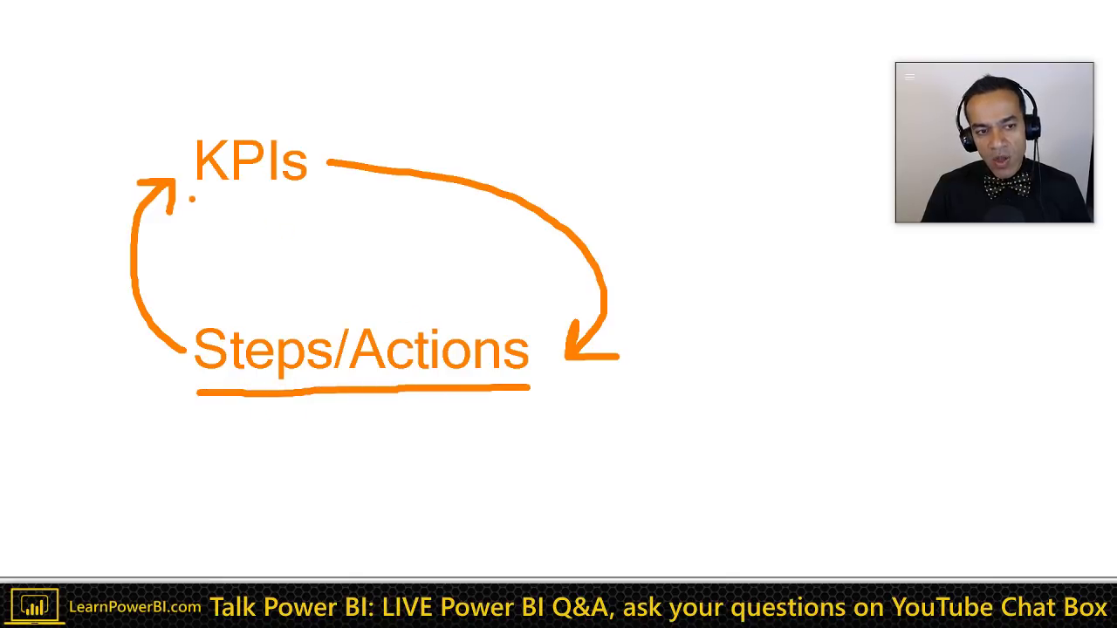
left_click_drag(192, 199, 319, 198)
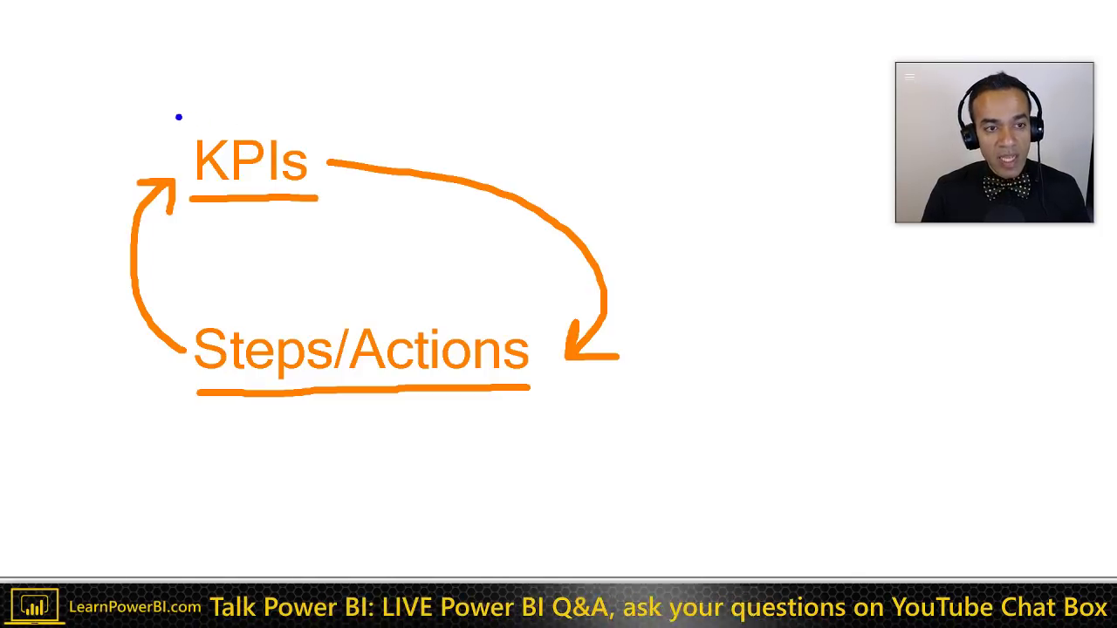
left_click_drag(174, 115, 328, 228)
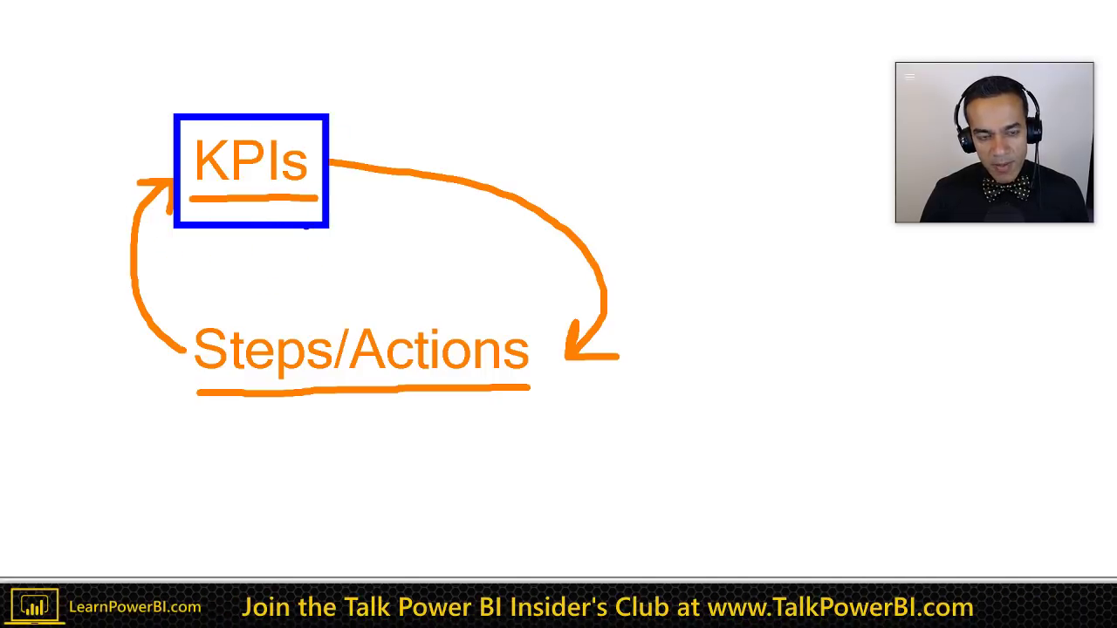
Step: Exit the ZoomIt drawing and return to the Learn Power BI course page
key("Escape")
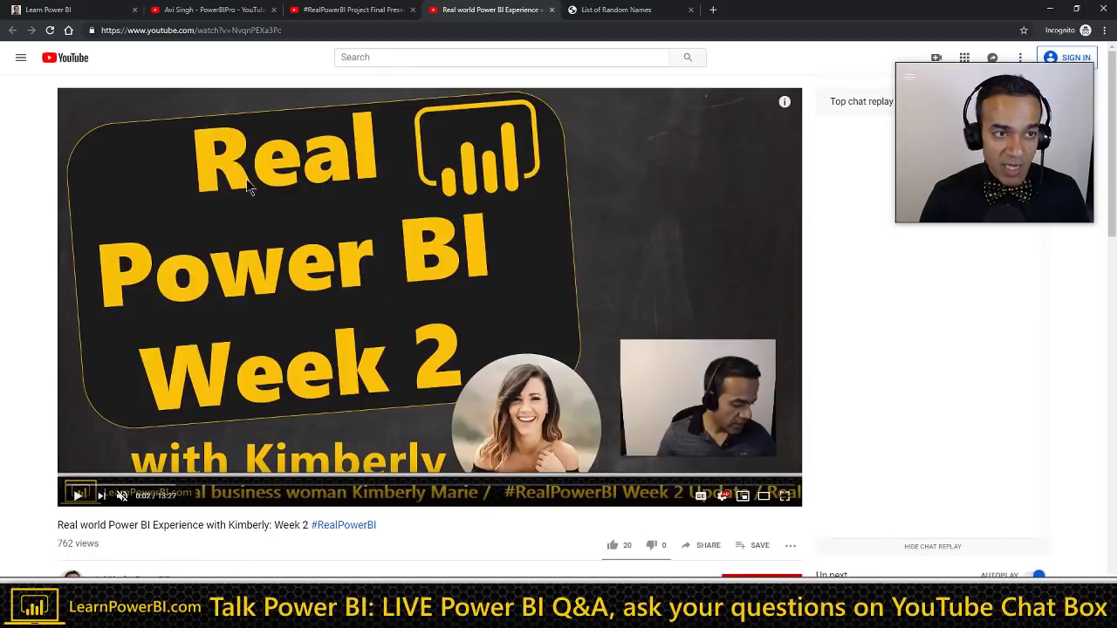
left_click(107, 21)
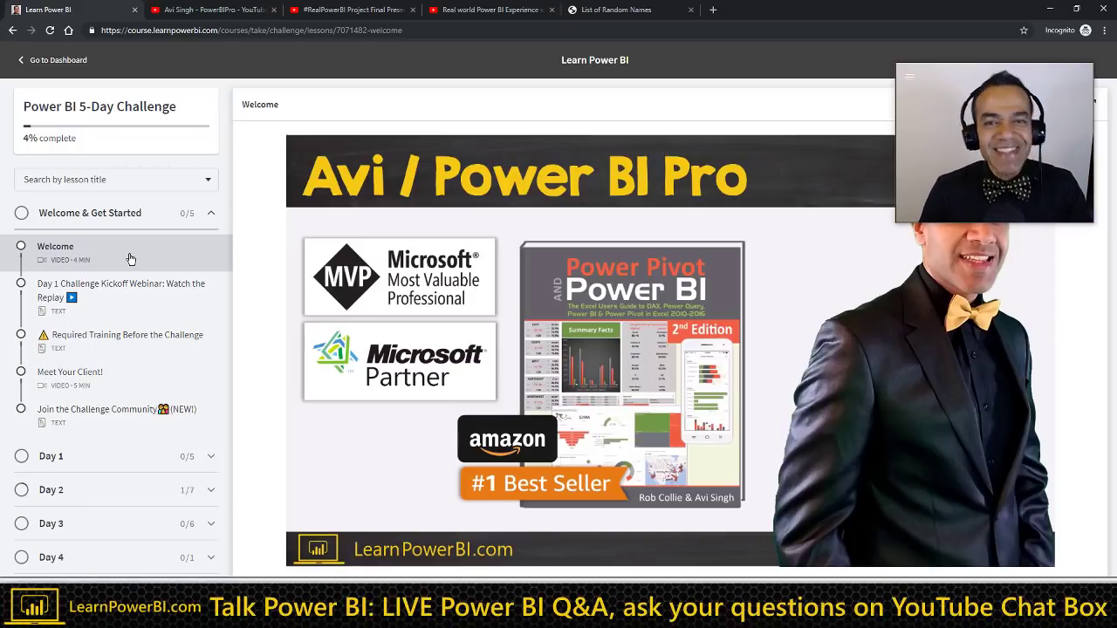
Step: Toggle the Welcome & Get Started, Day 1, Day 2 and Day 3 sections to review their lessons
left_click(215, 219)
left_click(212, 219)
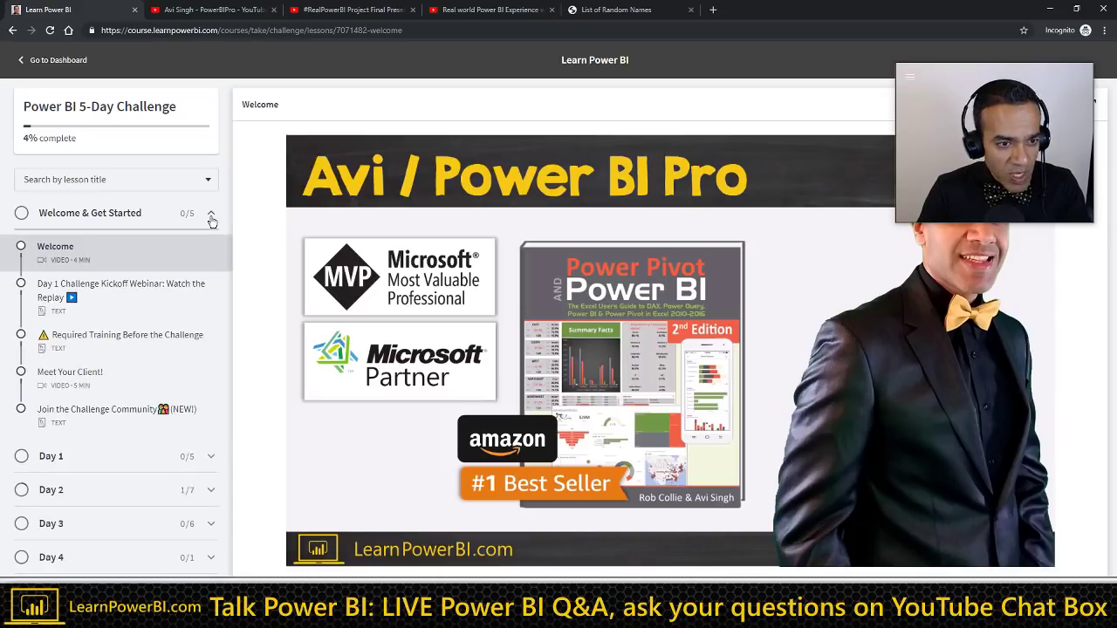
left_click(211, 220)
left_click(209, 247)
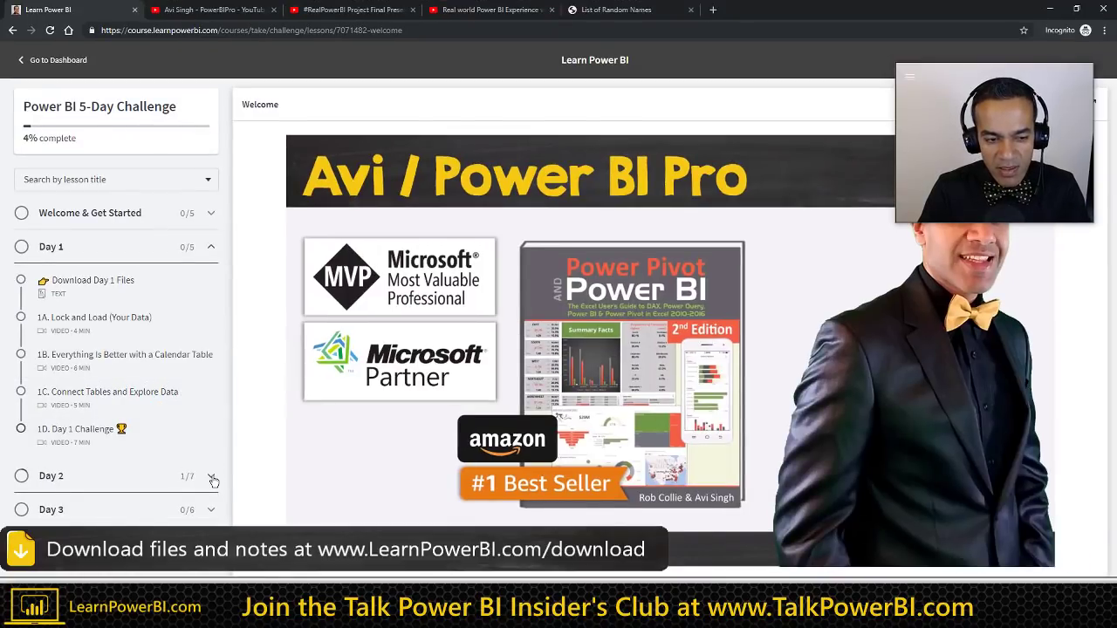
left_click(212, 478)
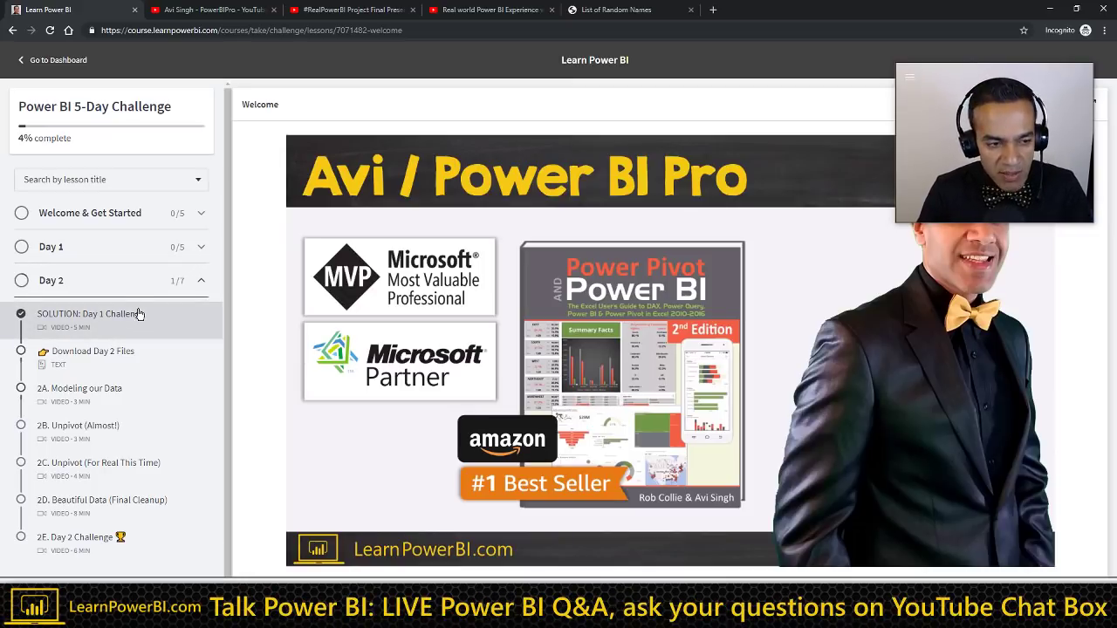
scroll(144, 317, "down", 1)
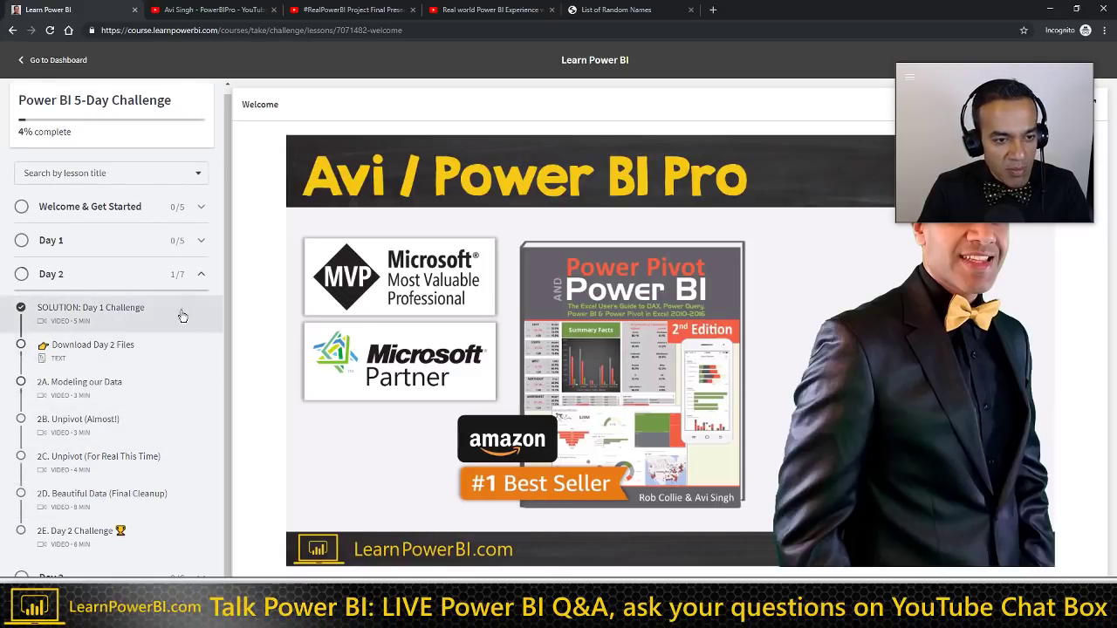
left_click(200, 274)
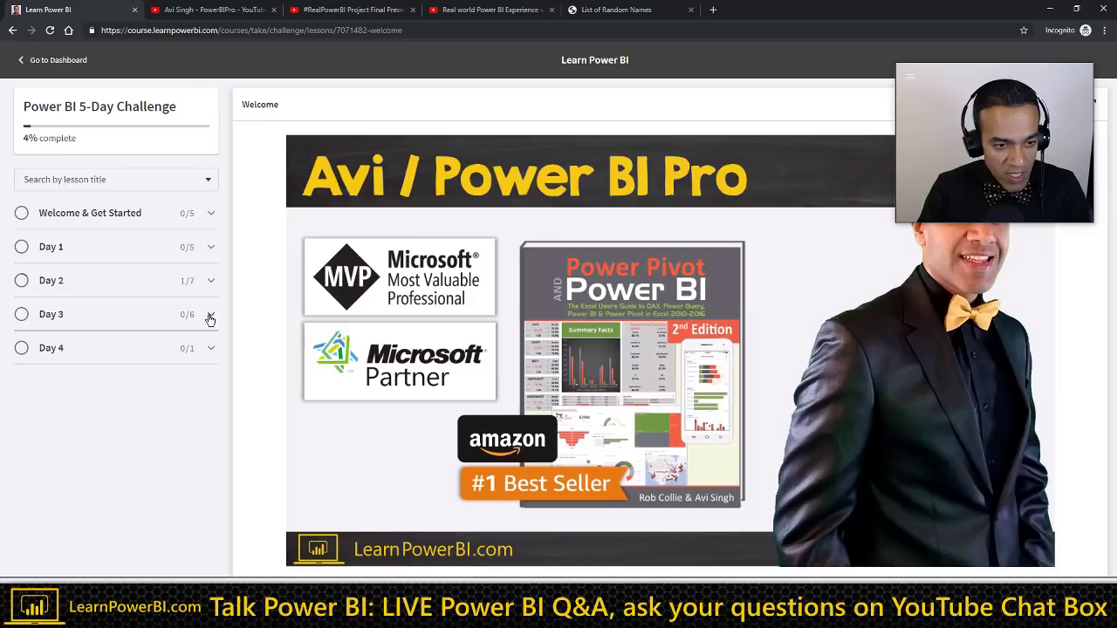
left_click(210, 317)
left_click(210, 317)
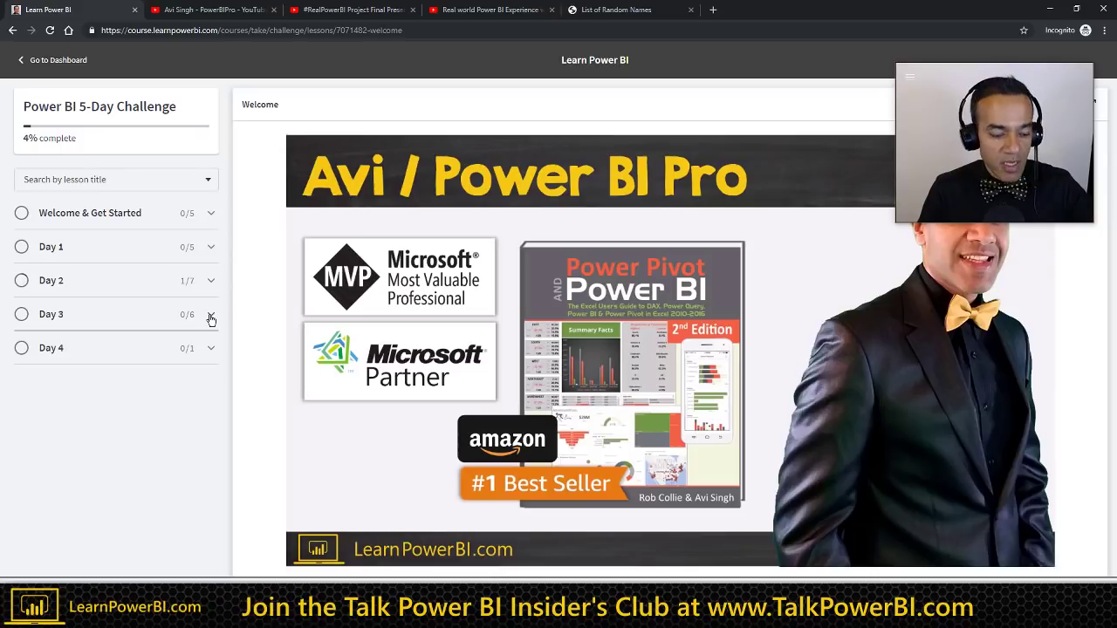
mouse_move(356, 321)
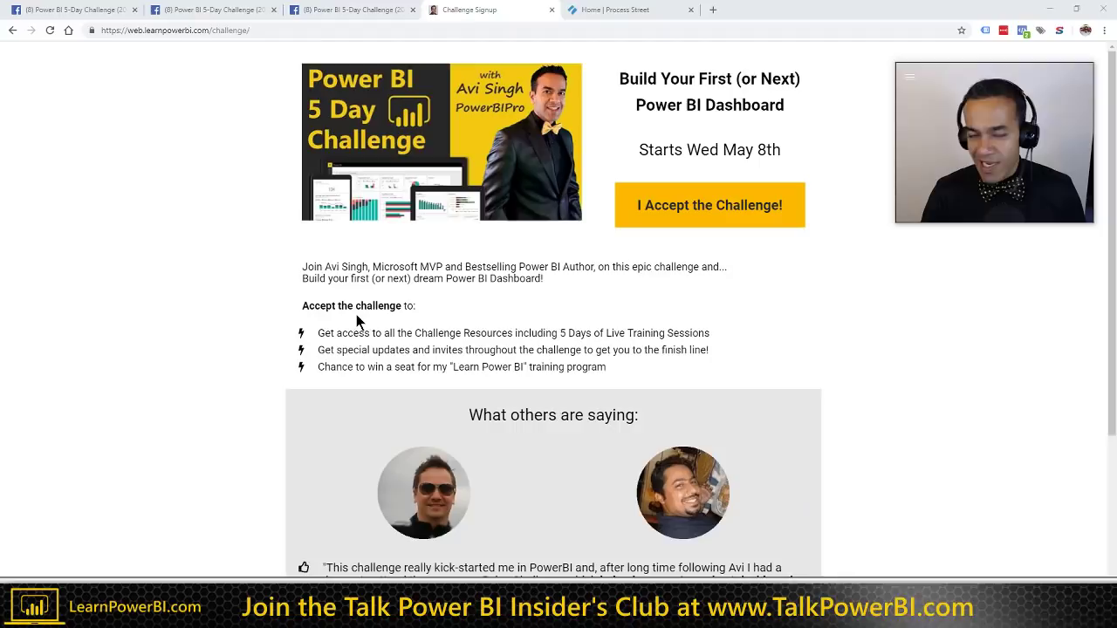
Step: Switch to the Power BI 5-Day Challenge Facebook group page
left_click(100, 15)
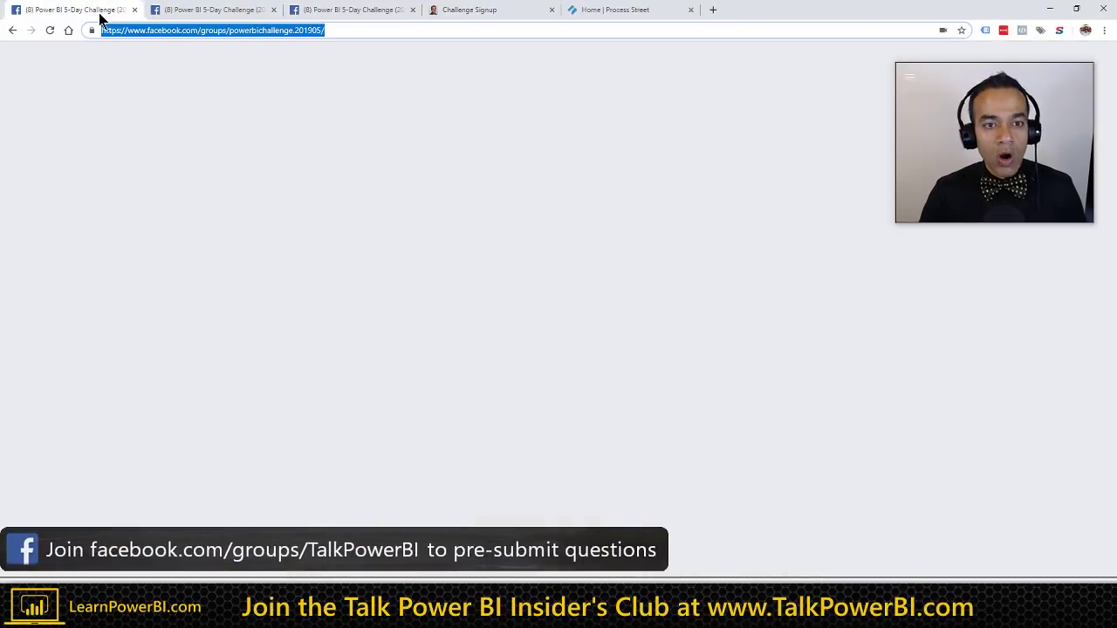
left_click(336, 31)
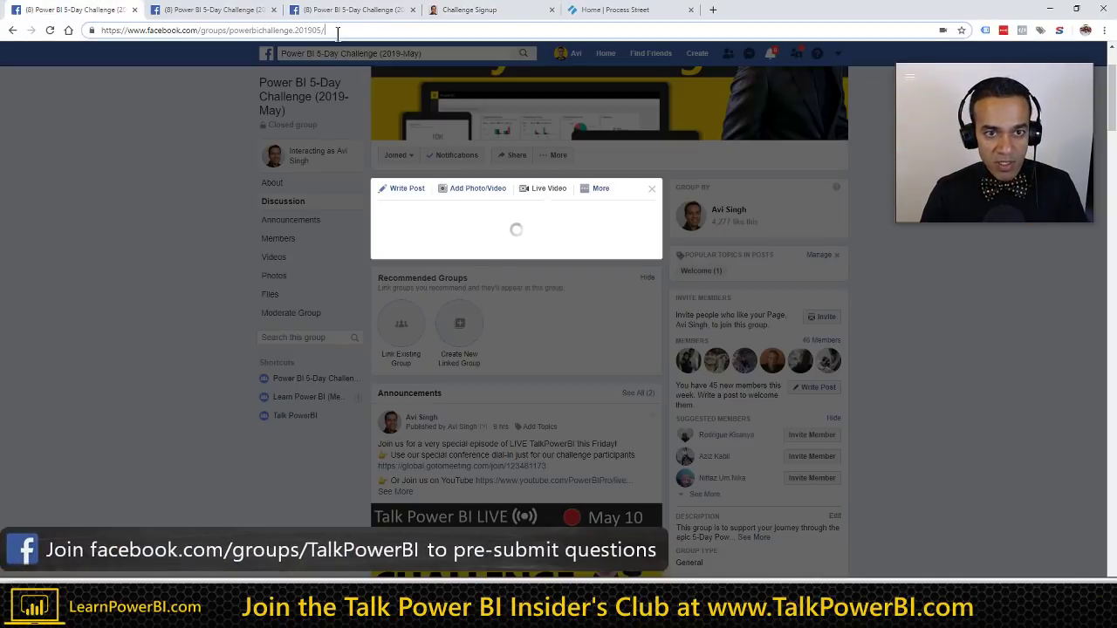
left_click(232, 11)
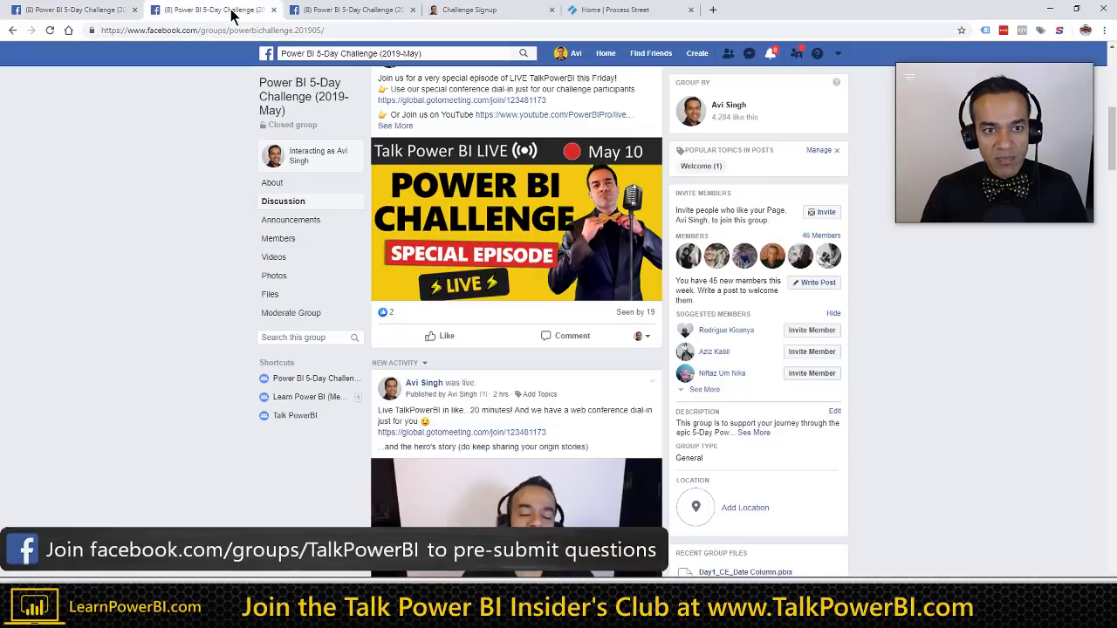
scroll(131, 275, "up", 3)
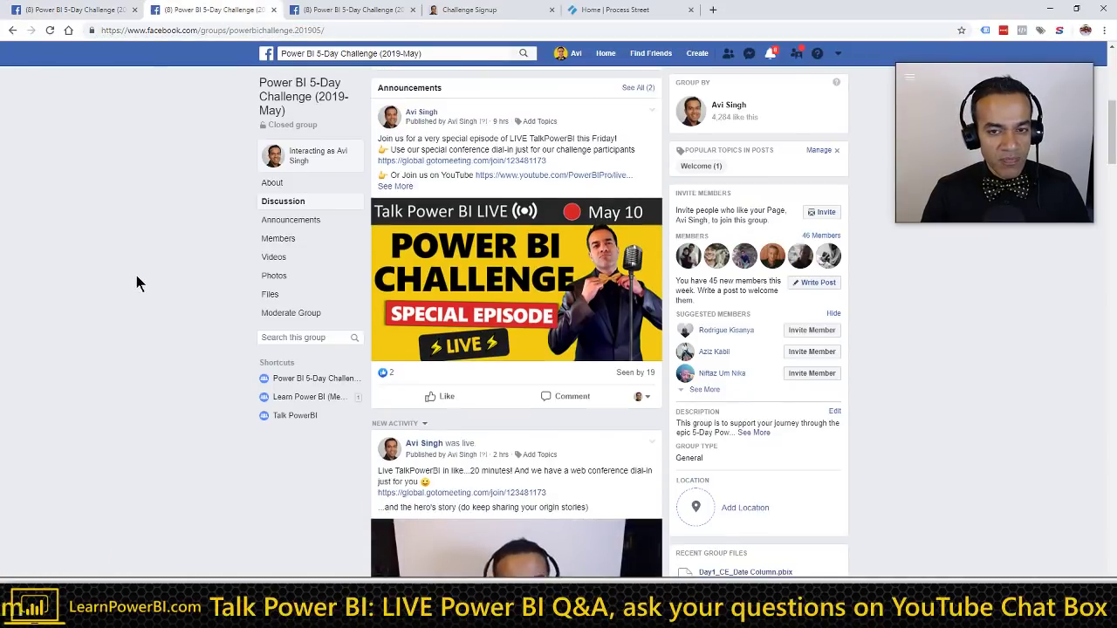
scroll(136, 275, "up", 2)
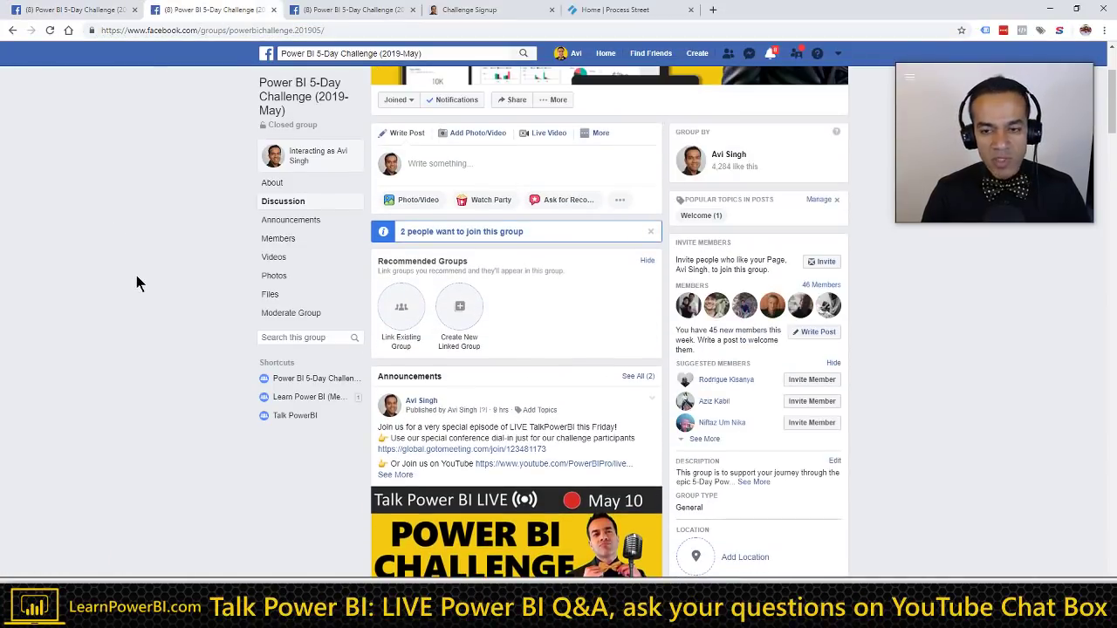
Step: Approve all four pending member requests to join the group
left_click(470, 234)
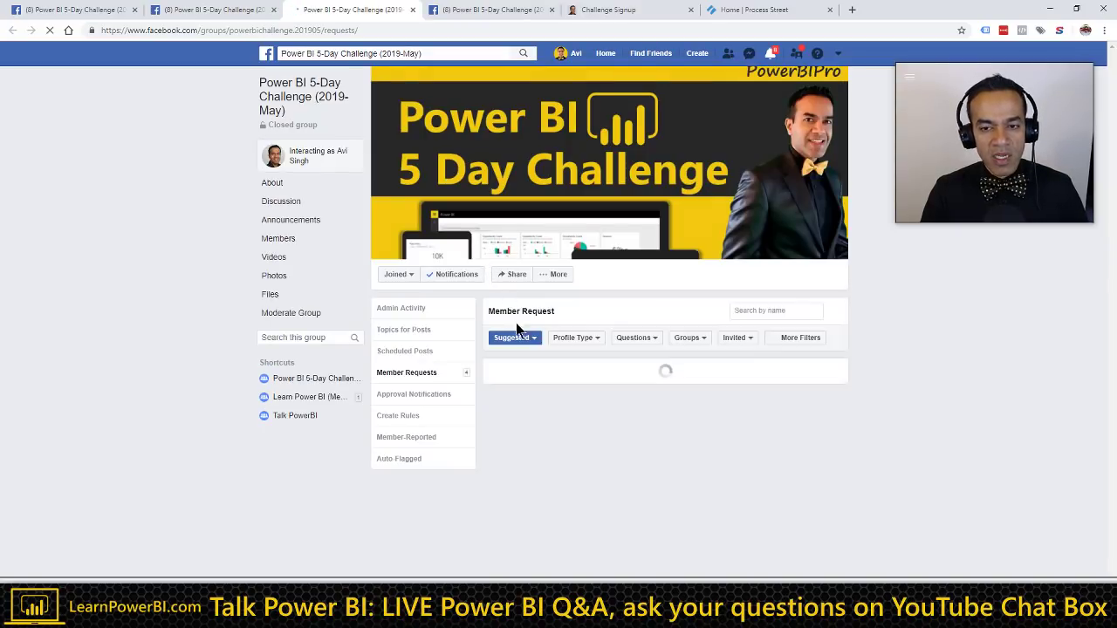
left_click(774, 372)
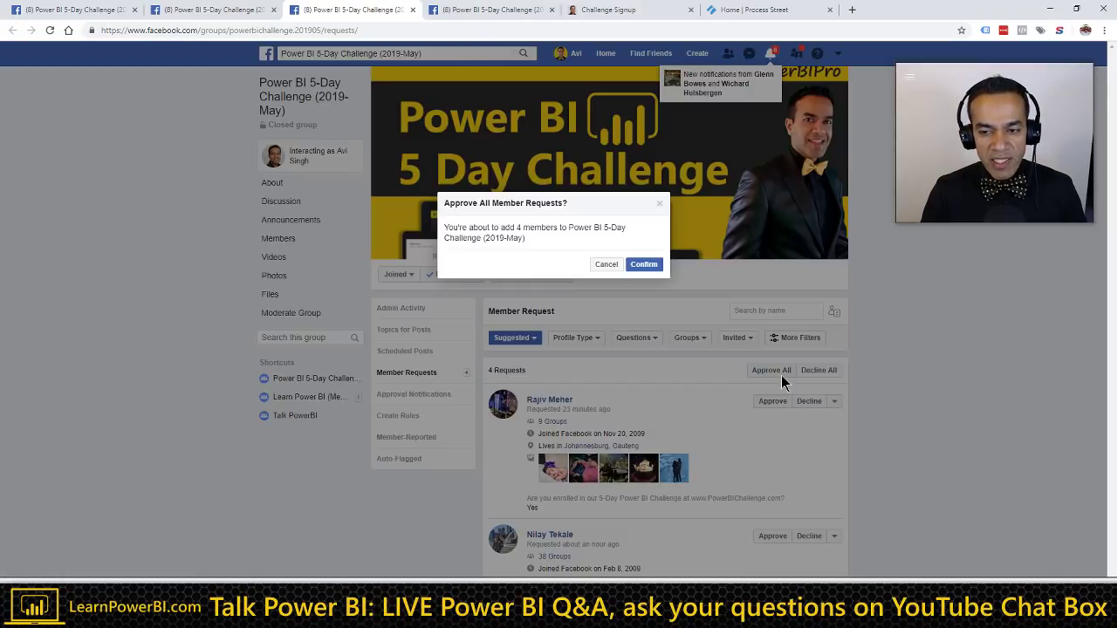
left_click(644, 263)
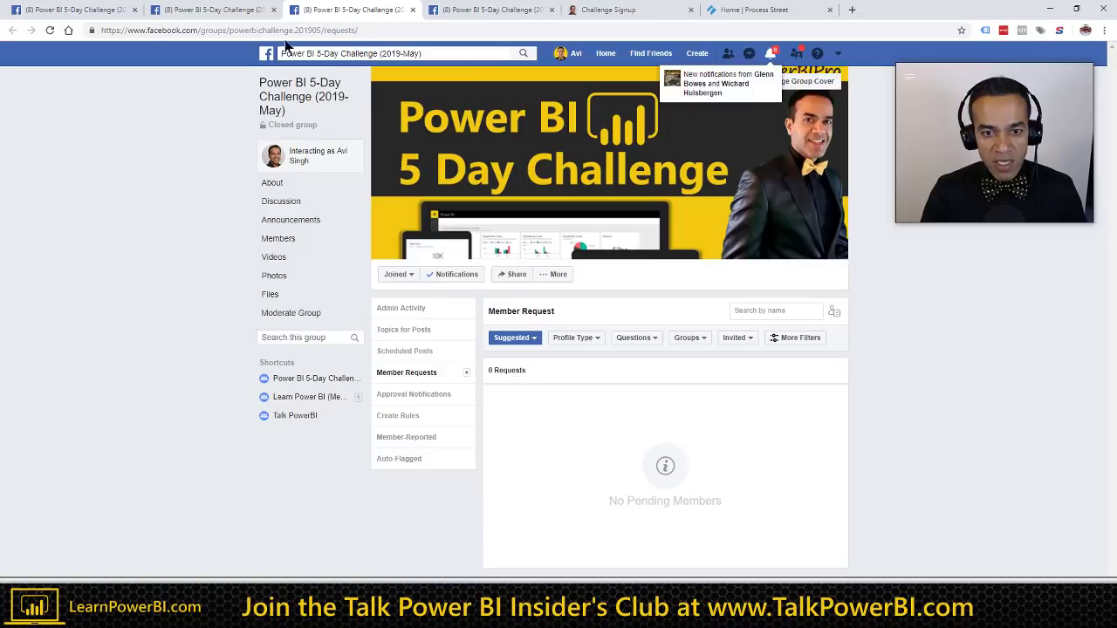
left_click(211, 10)
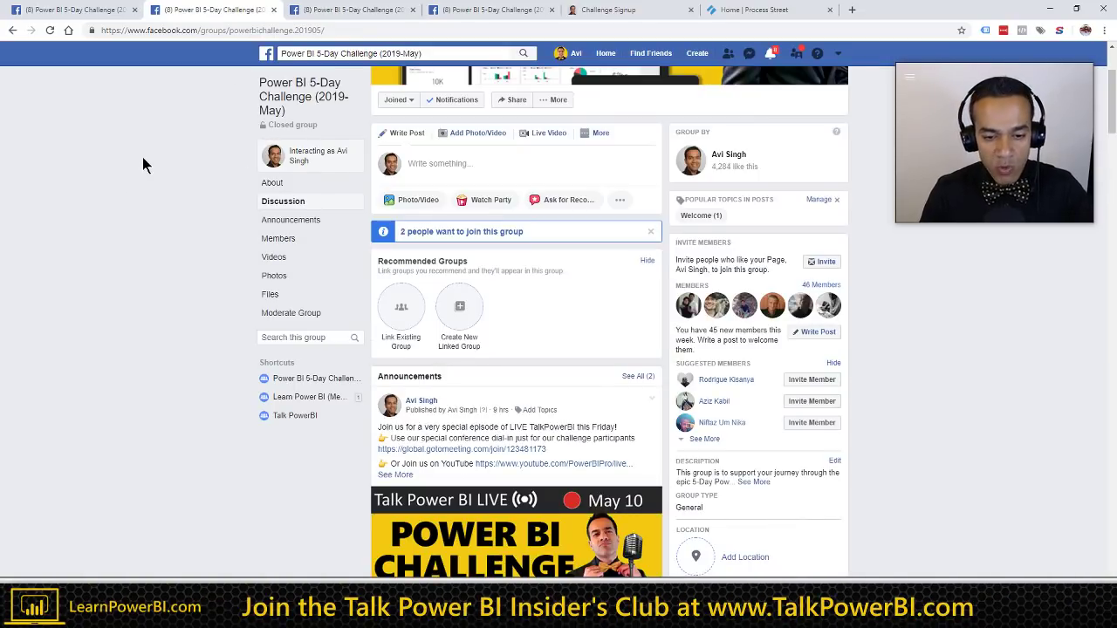
left_click(642, 13)
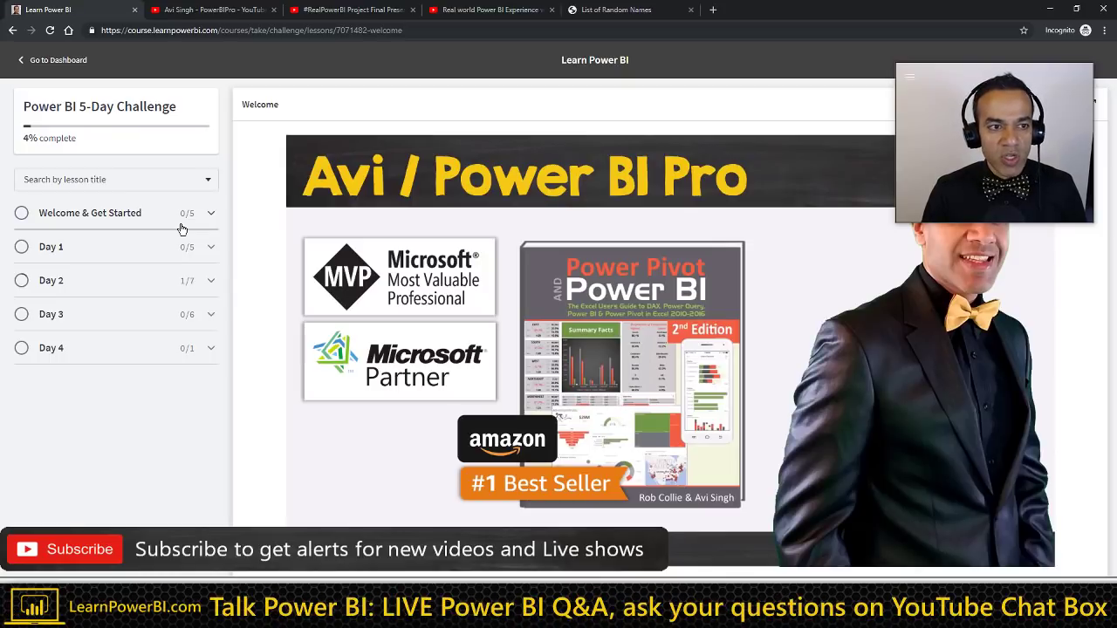
Step: Open the My Courses dashboard in a new tab and start the Learn Power BI course
middle_click(70, 63)
middle_click(70, 62)
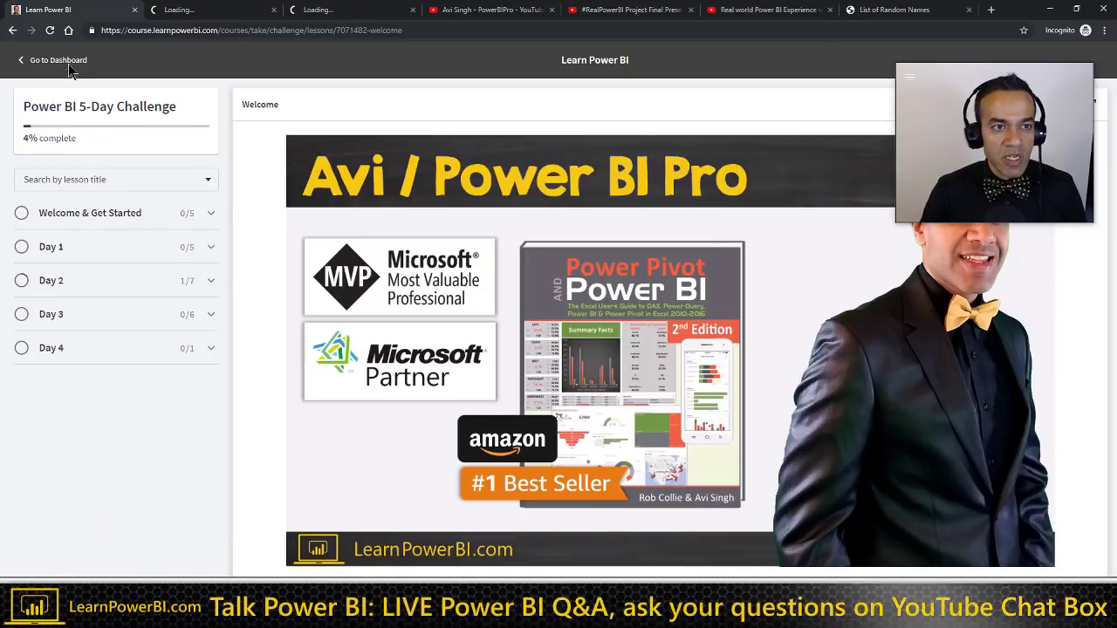
key("ctrl+Tab")
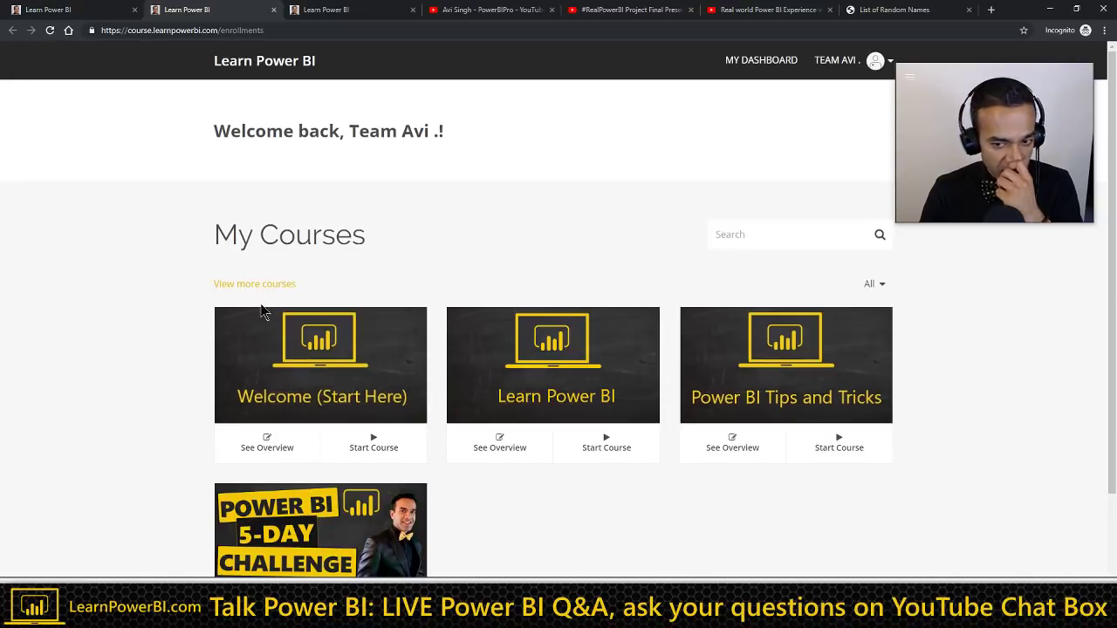
scroll(270, 331, "down", 1)
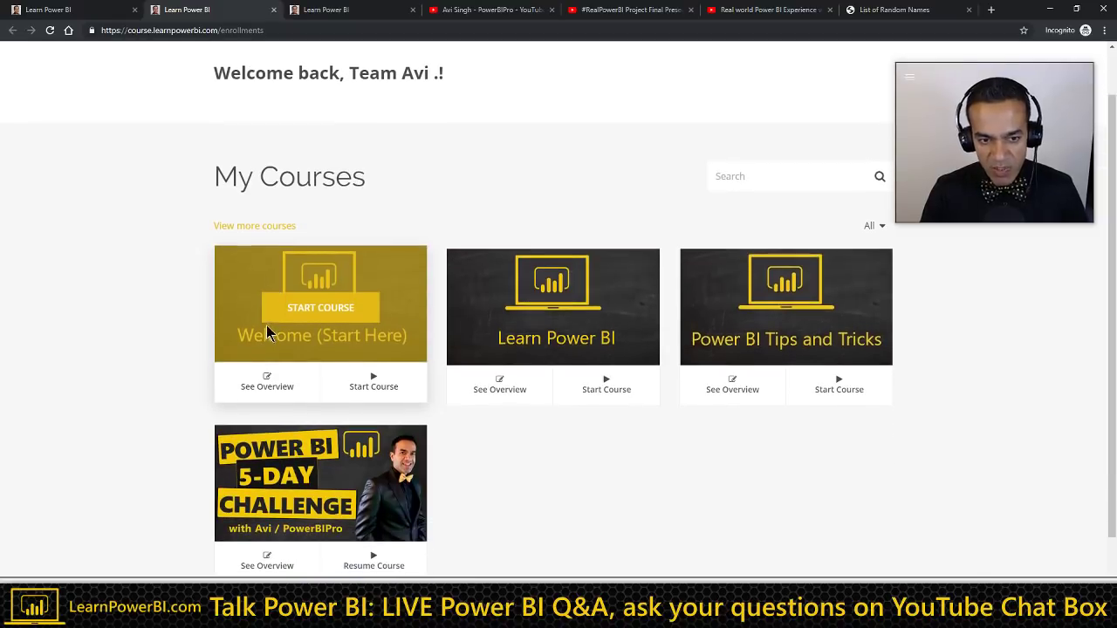
left_click(544, 312)
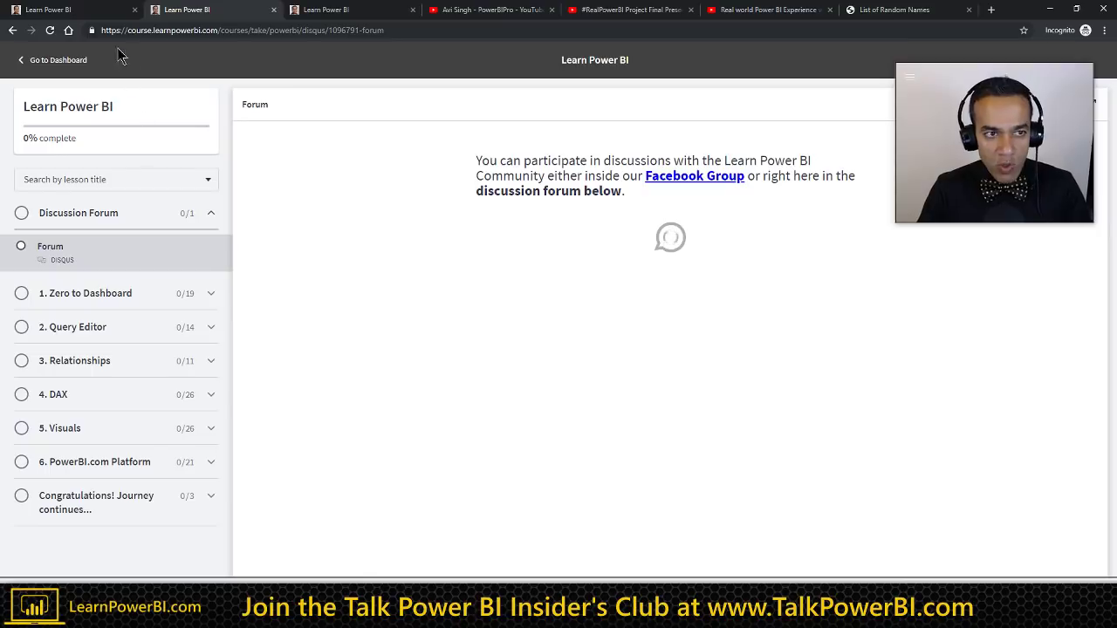
left_click(96, 10)
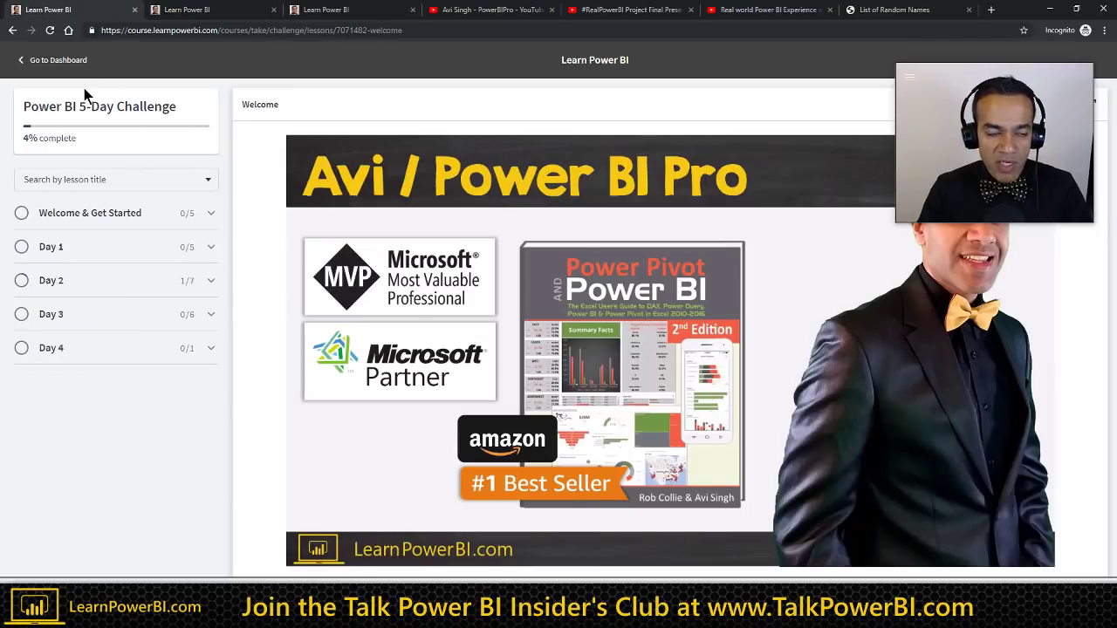
Step: Expand Day 1, annotate lessons 1A–1D and the Day 1 Challenge, then glance at the forum
left_click(208, 251)
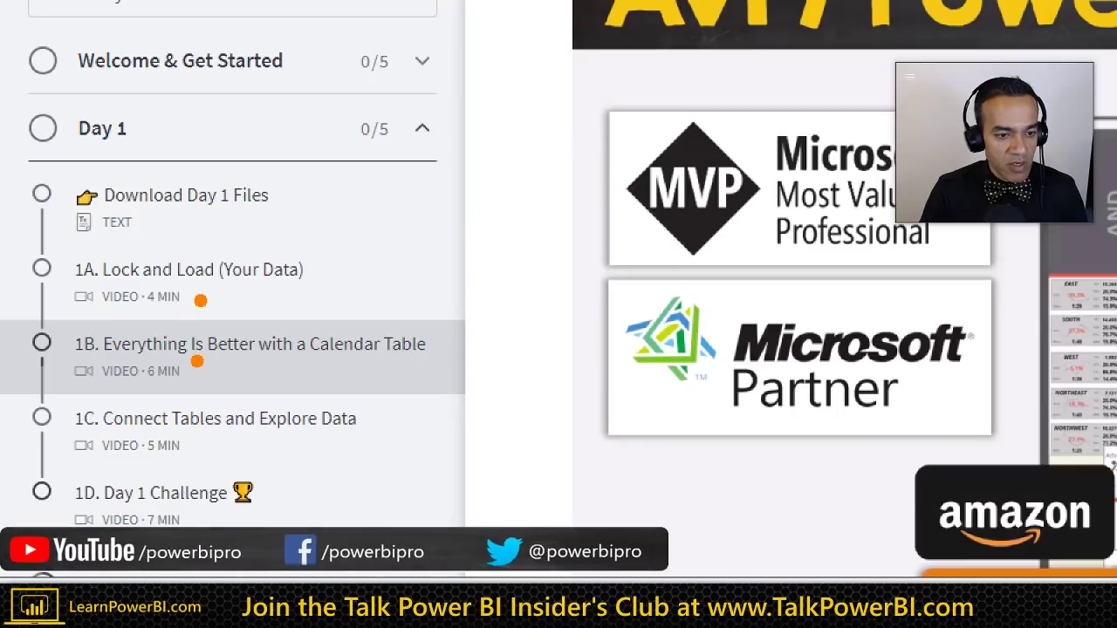
left_click(196, 452)
left_click(192, 521)
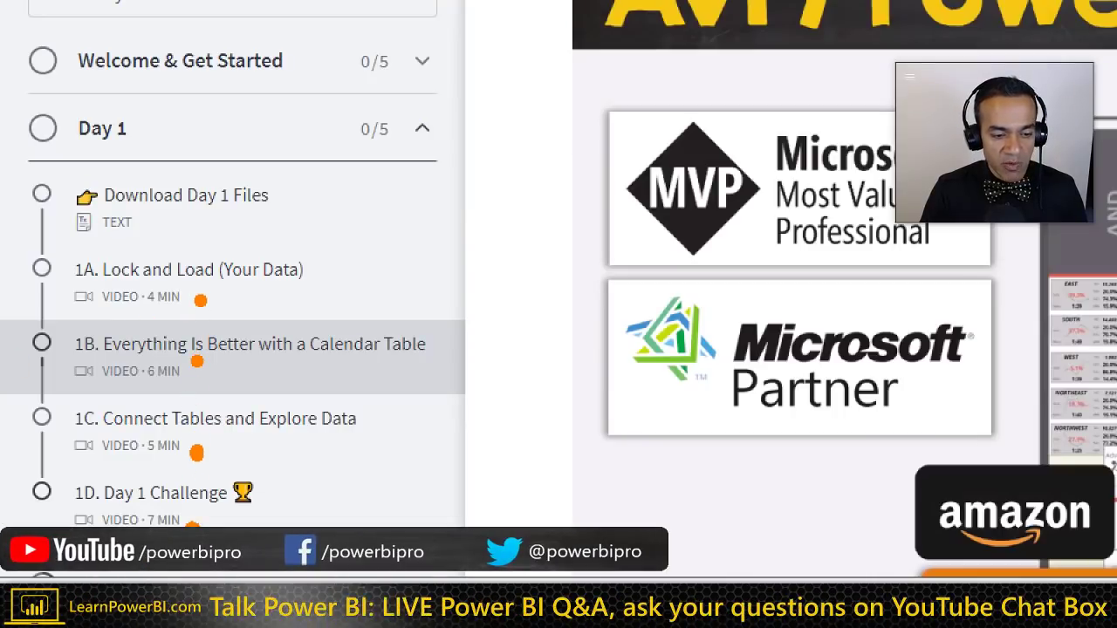
left_click_drag(260, 490, 315, 483)
left_click_drag(244, 254, 289, 499)
key("Escape")
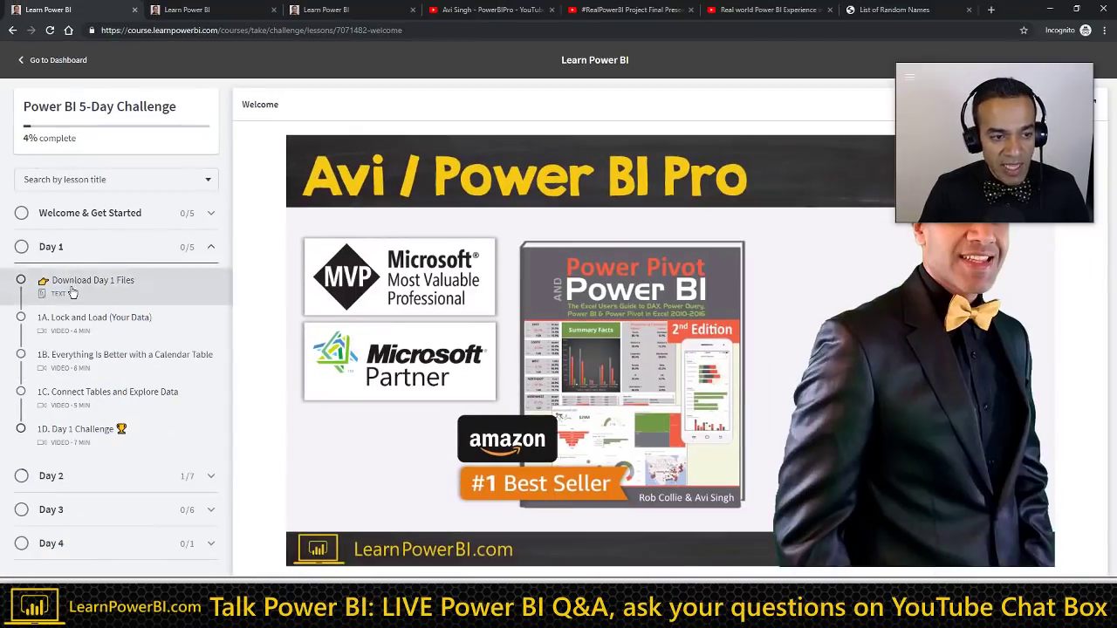
left_click(235, 12)
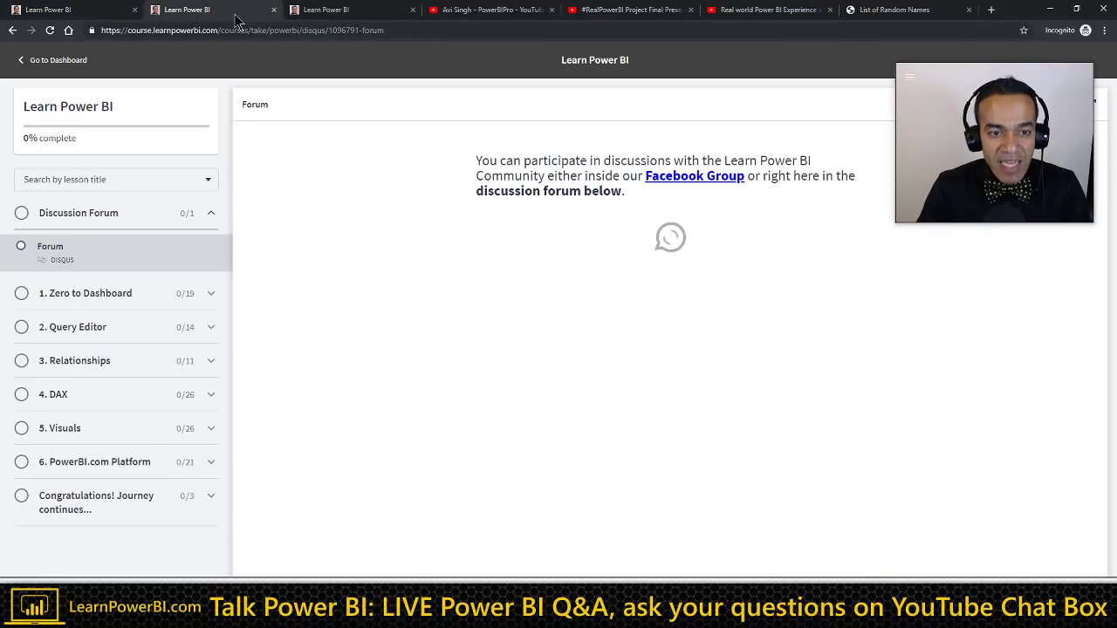
left_click(102, 12)
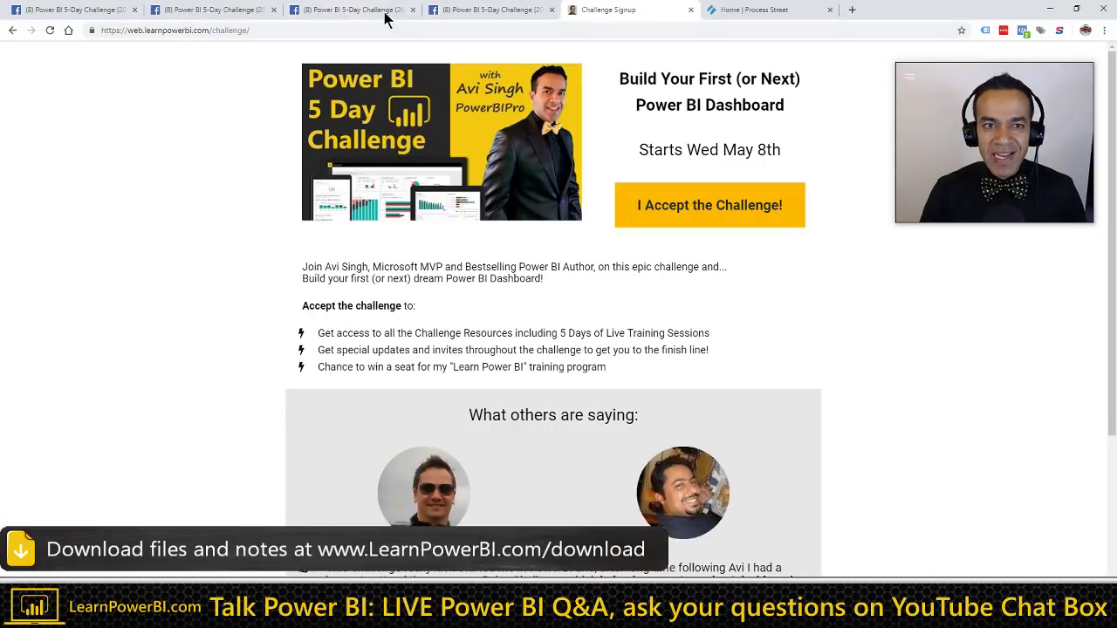
Step: Open the Power BI 5-Day Challenge (2019-May) group's Discussion feed
left_click(384, 13)
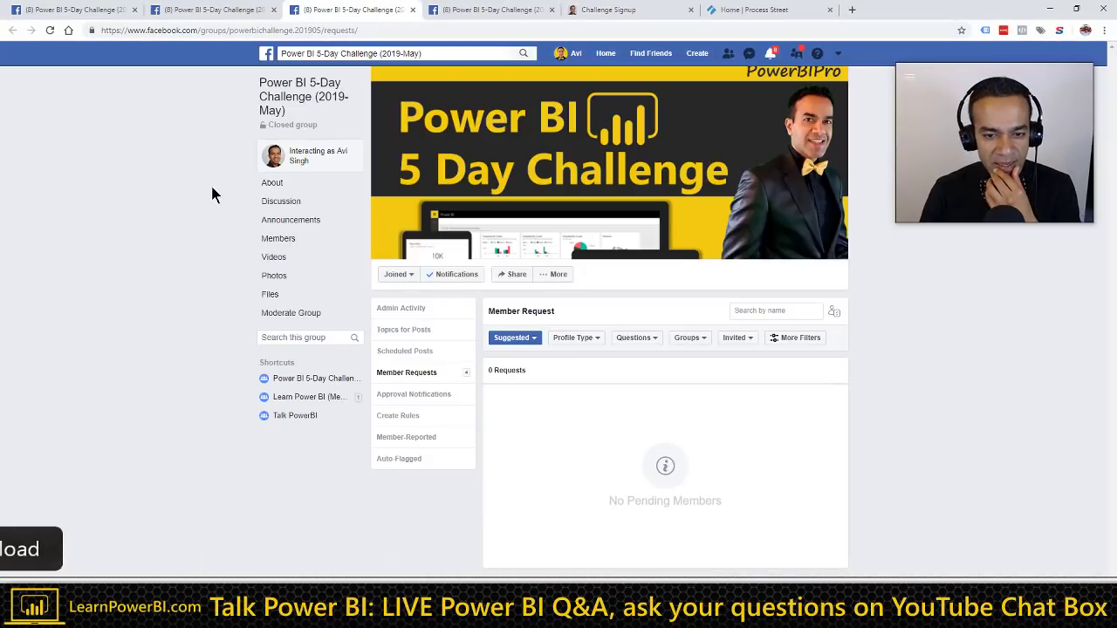
left_click(285, 203)
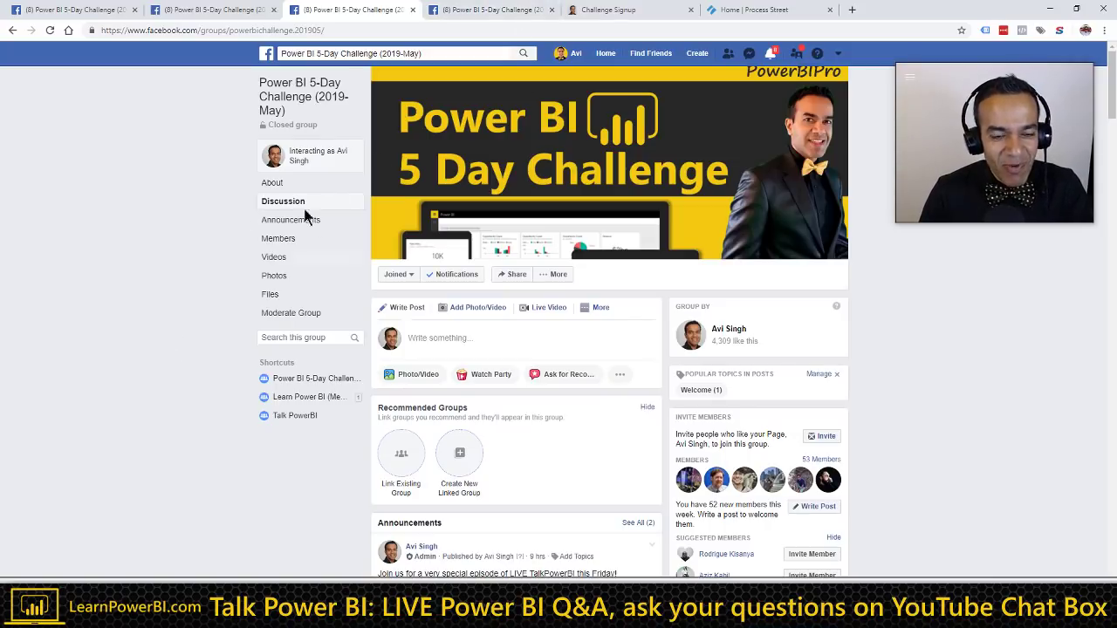
Step: Scroll the group feed and briefly view the group admin's profile in a separate tab before closing it
scroll(218, 321, "down", 1)
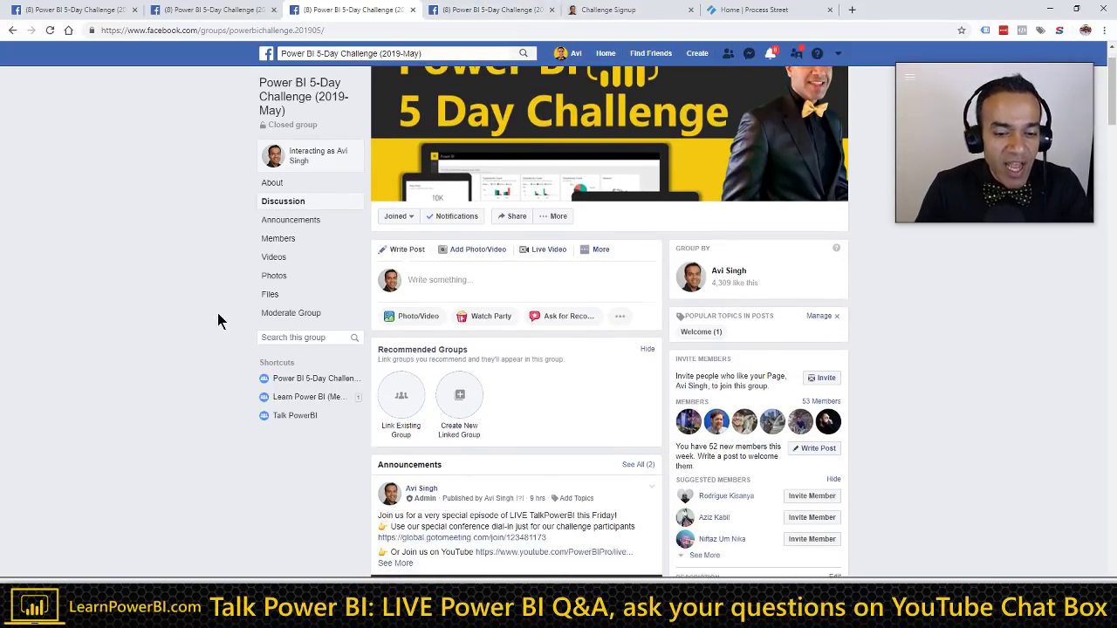
scroll(218, 321, "down", 1)
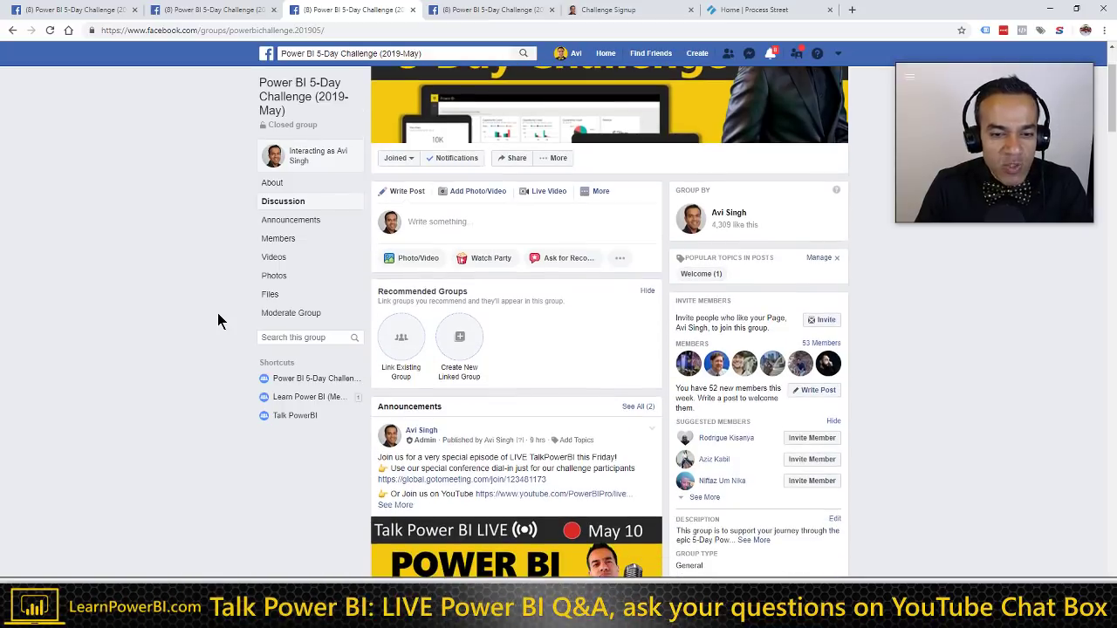
scroll(218, 321, "down", 1)
scroll(218, 321, "down", 1)
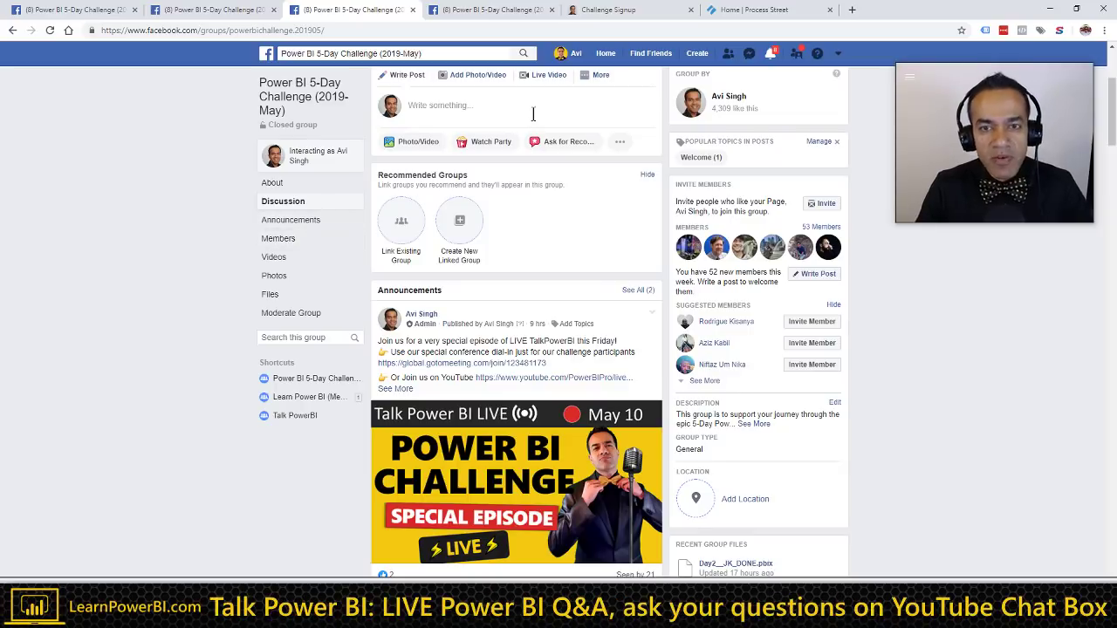
middle_click(574, 54)
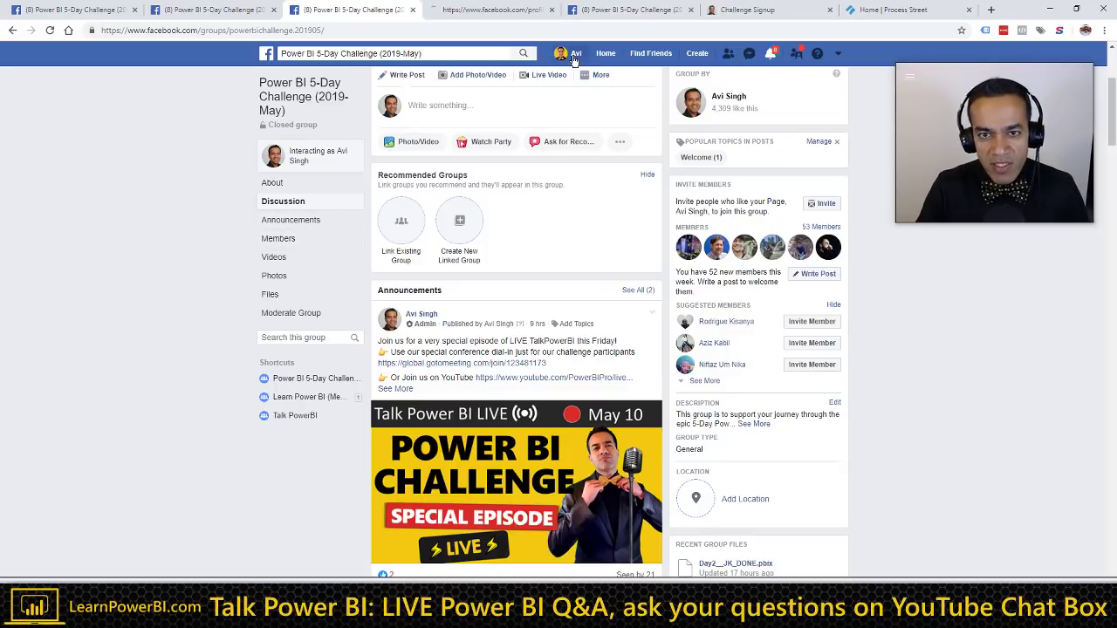
left_click(507, 14)
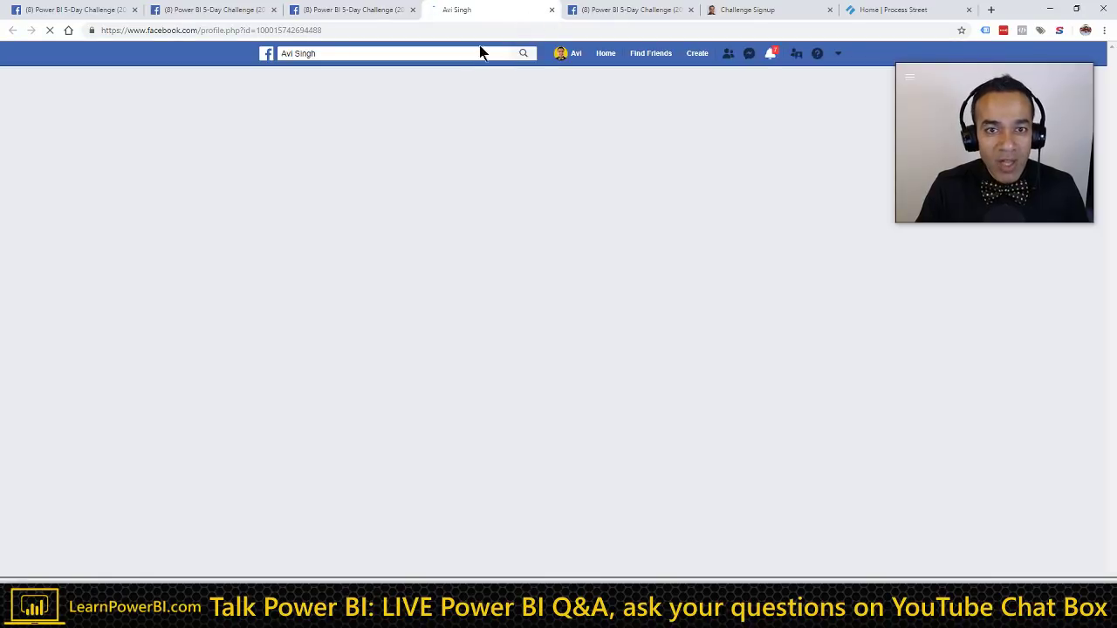
key("ctrl+w")
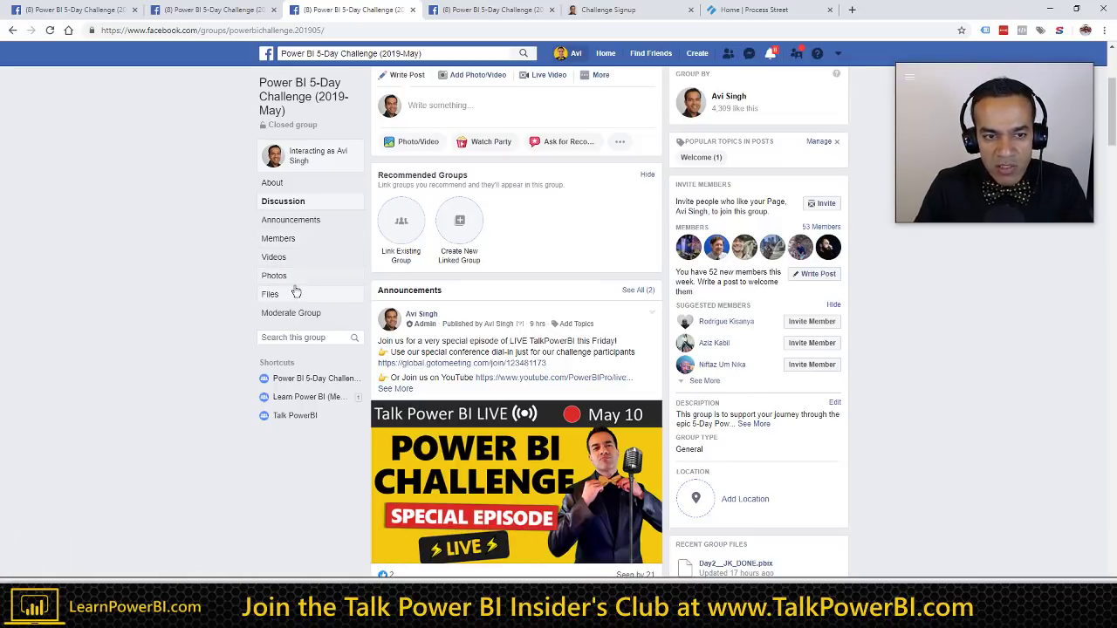
Step: Search the group for 'winemaker', then minimize Facebook to reveal the course welcome page
scroll(366, 321, "down", 2)
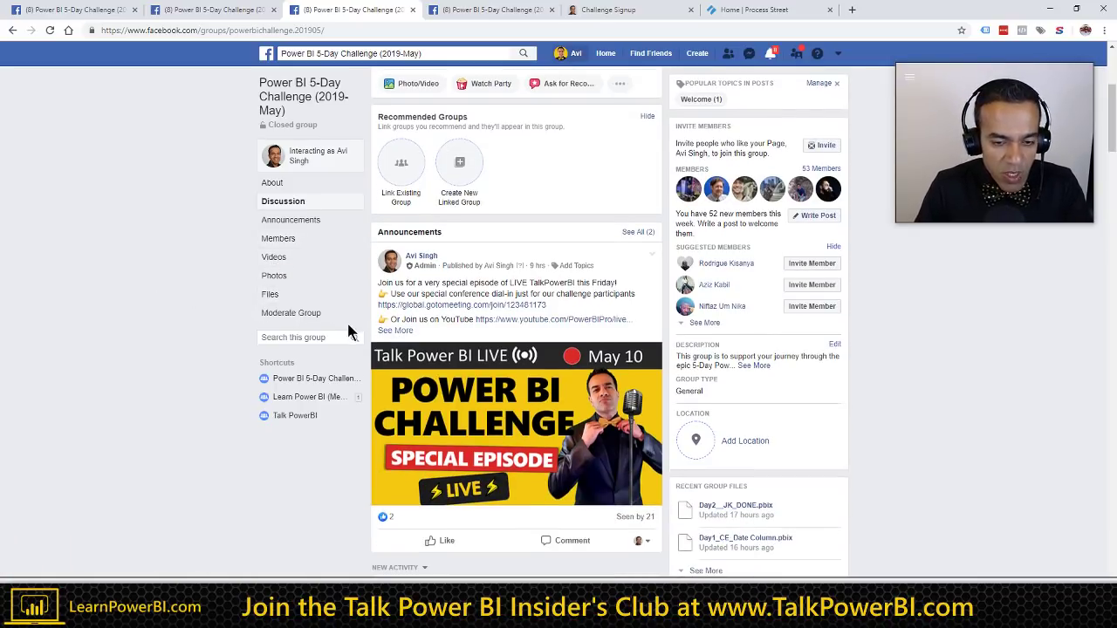
scroll(403, 321, "down", 1)
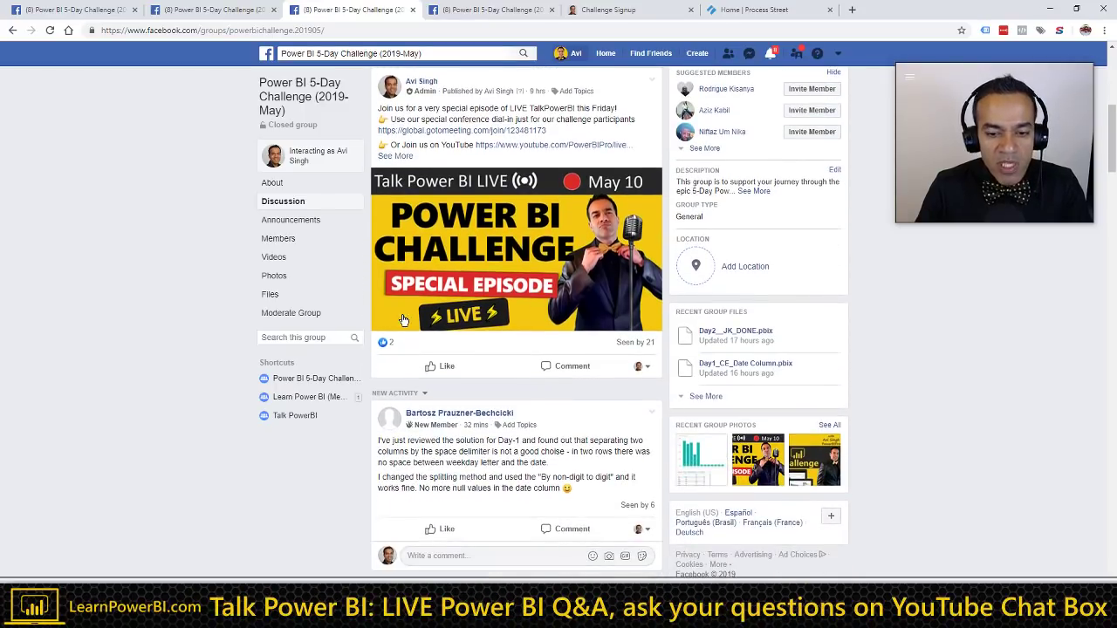
scroll(403, 319, "down", 2)
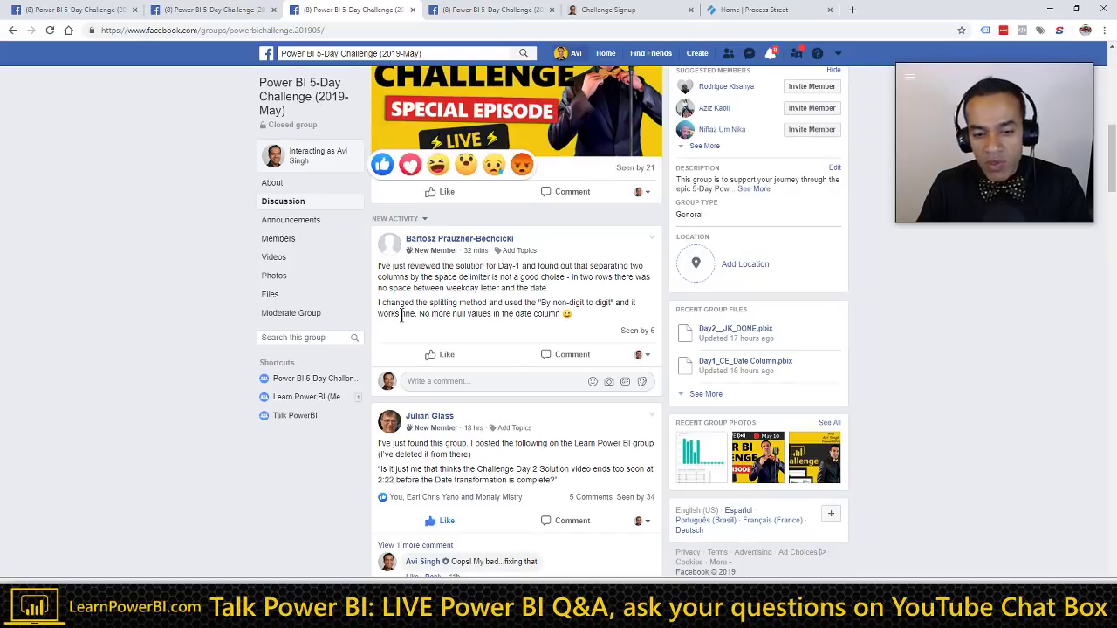
scroll(401, 318, "down", 2)
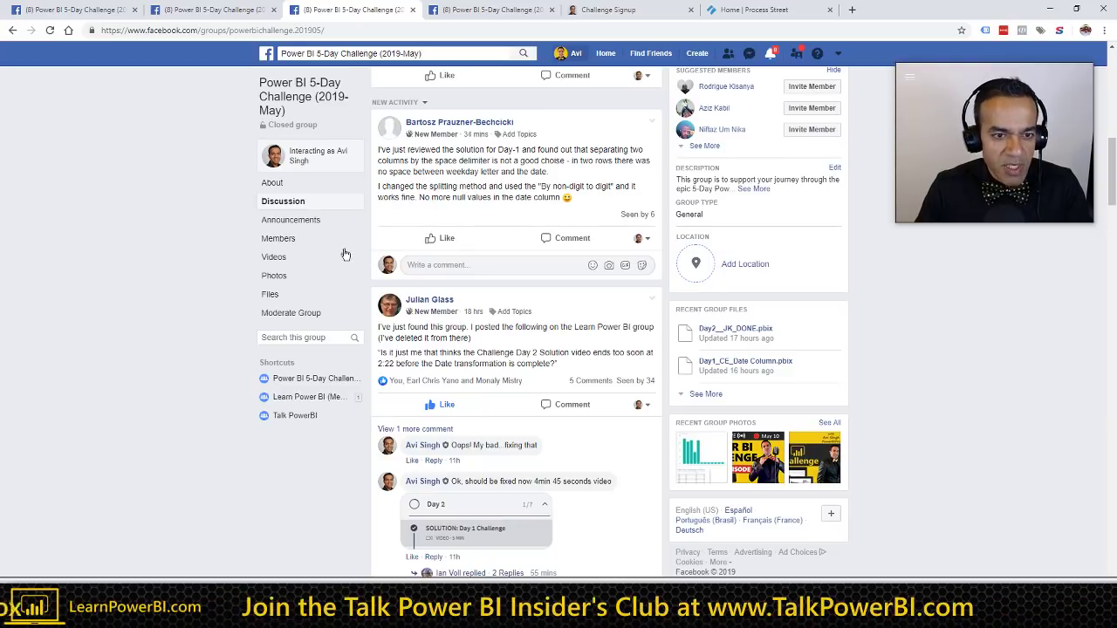
left_click(309, 335)
type("winemaker")
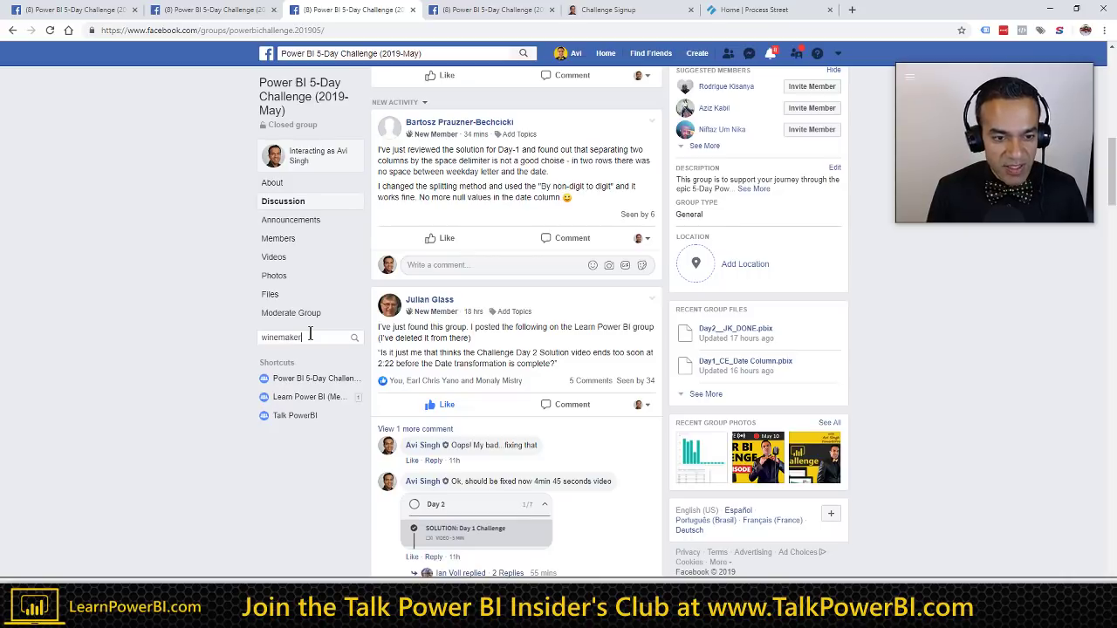
key("Return")
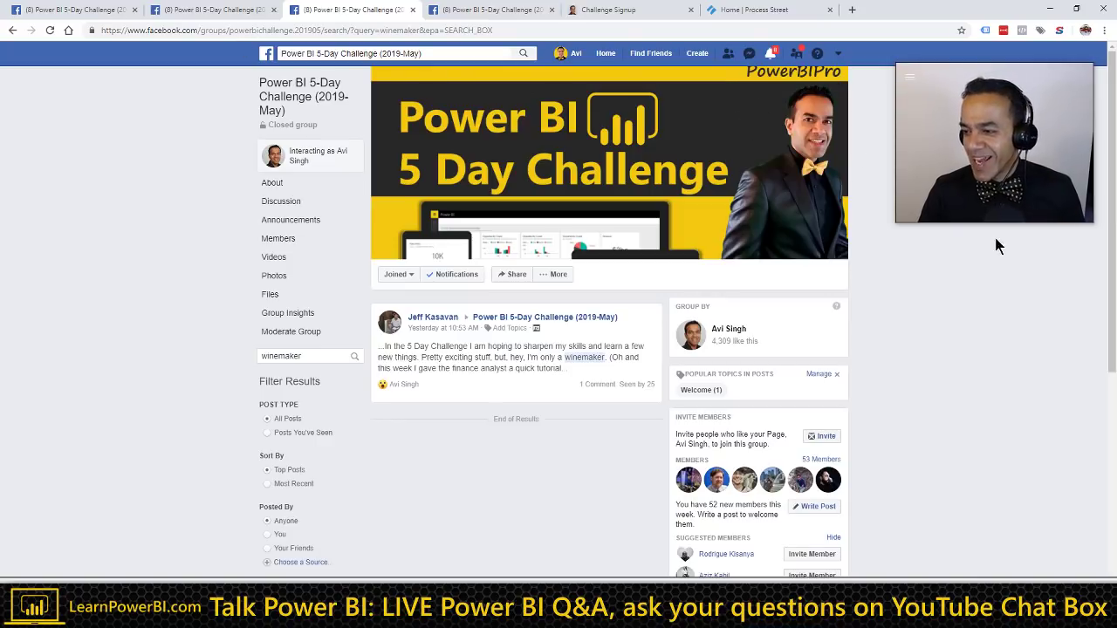
left_click(1050, 9)
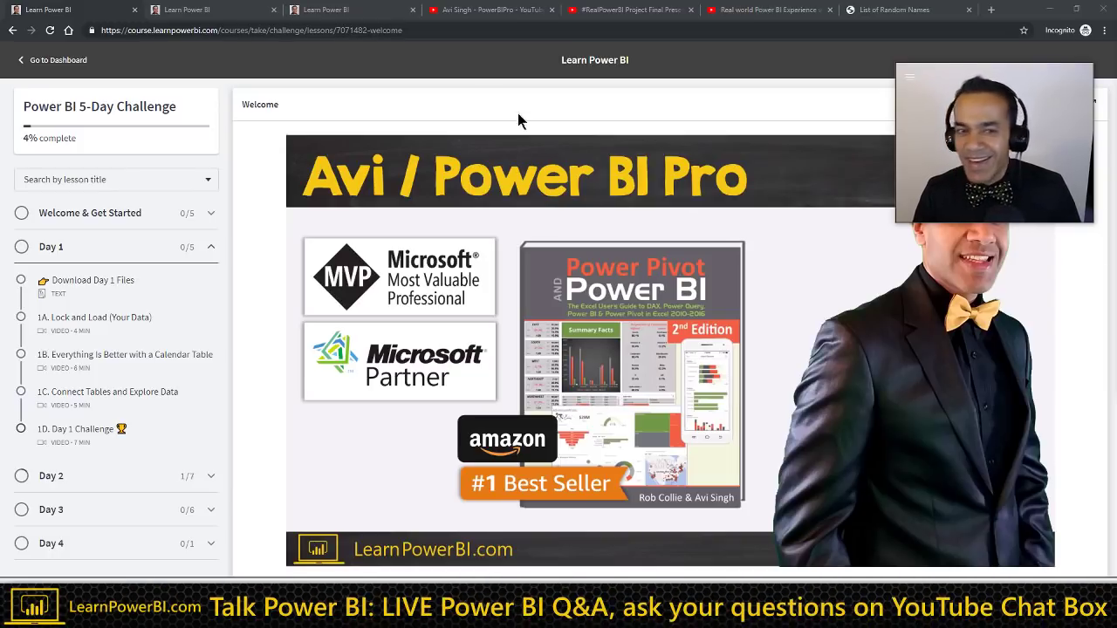
left_click(262, 14)
left_click(347, 11)
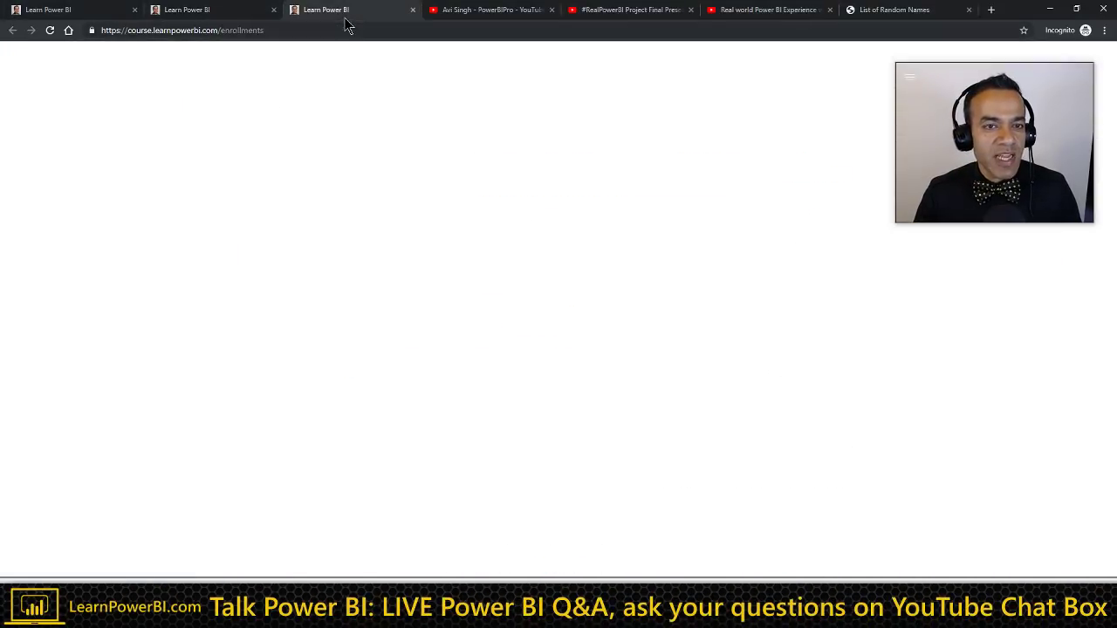
left_click(344, 33)
type("powerbichallenge.com")
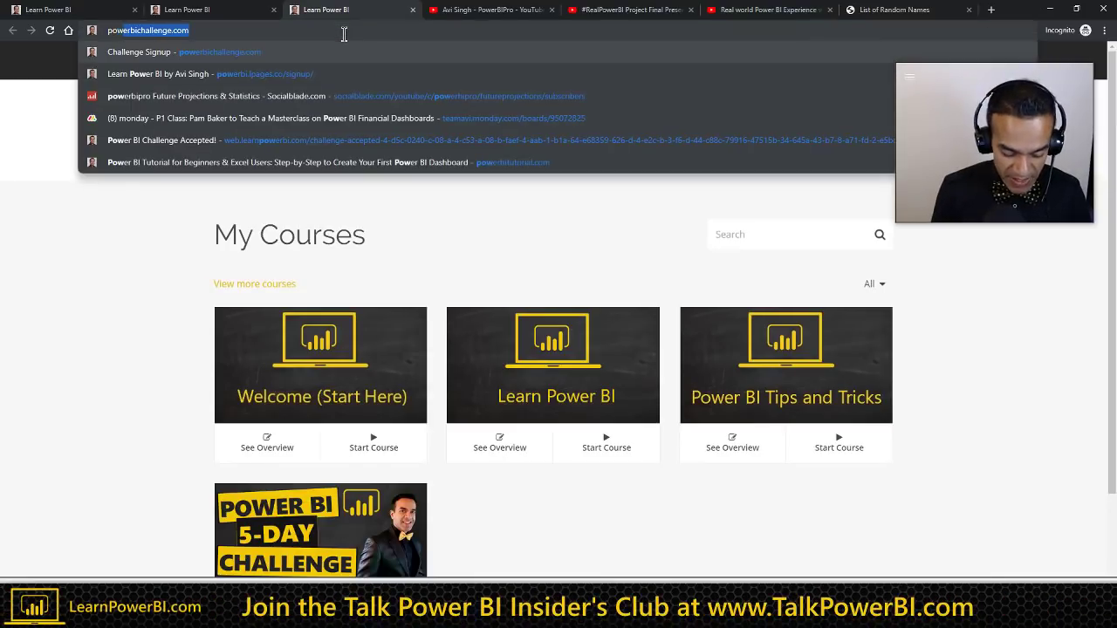
key("ctrl+a")
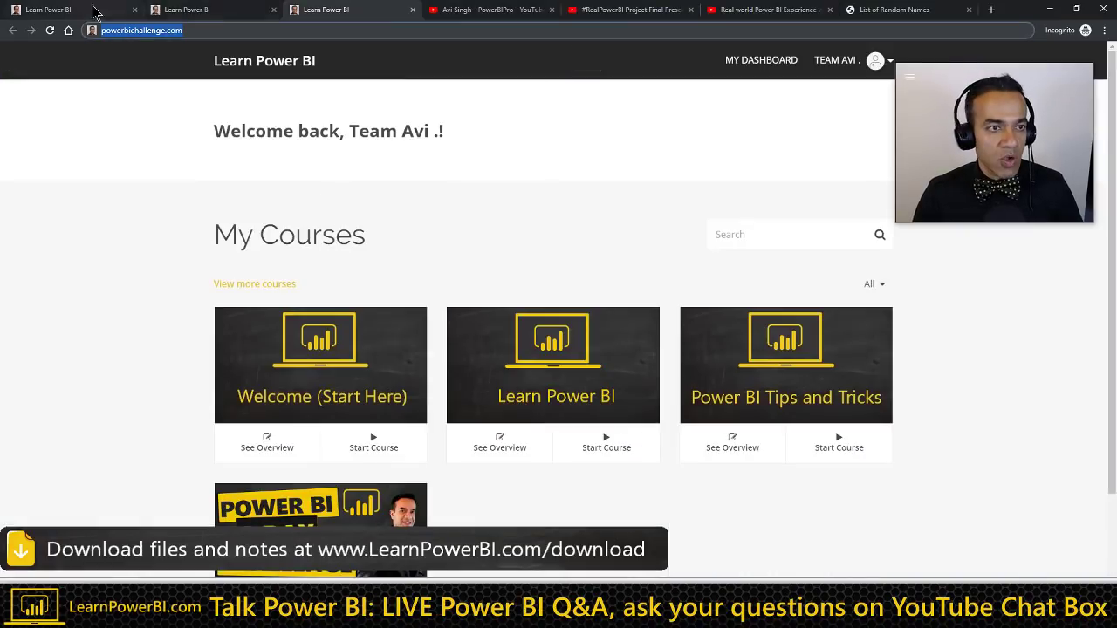
left_click(95, 13)
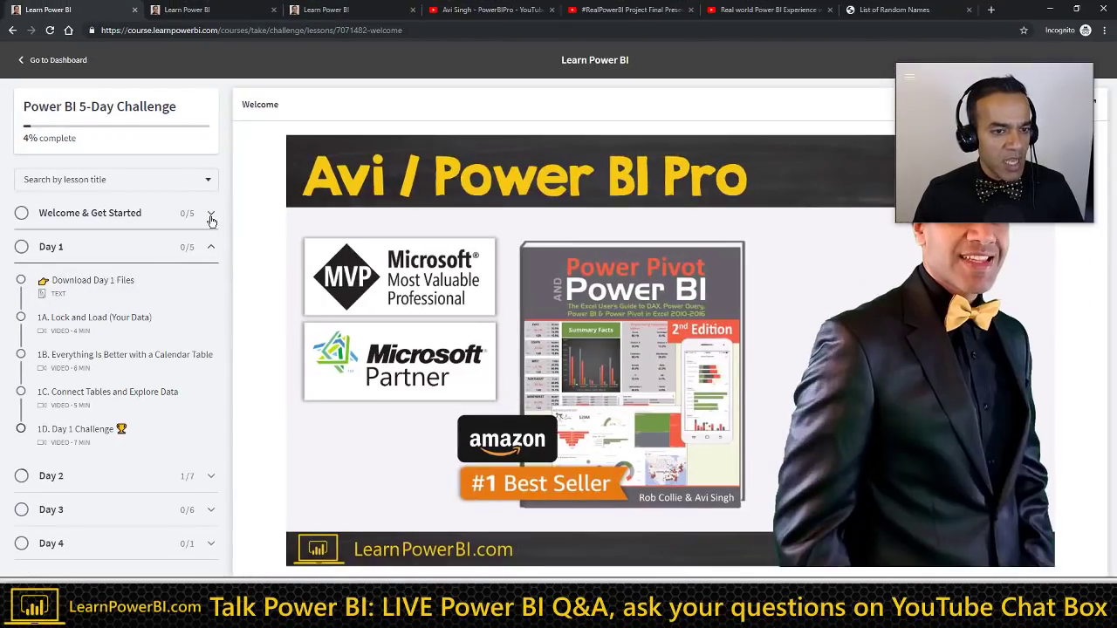
Step: Expand Welcome & Get Started and mark Day 1 and Day 2 with a ZoomIt arrow
left_click(421, 85)
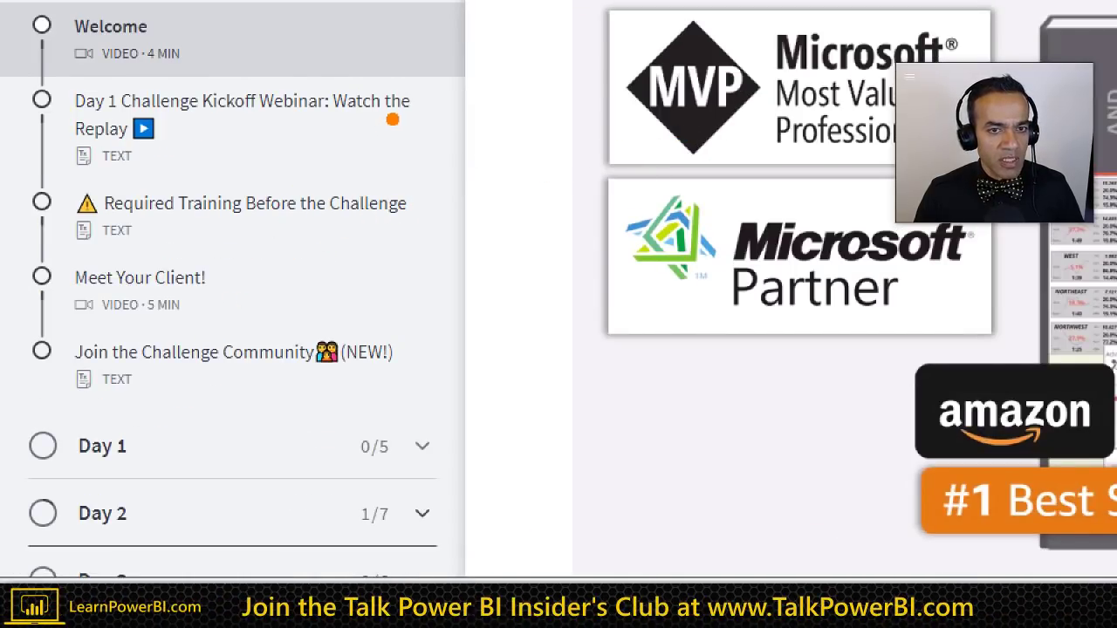
mouse_move(471, 478)
left_mouse_down()
mouse_move(508, 422)
mouse_move(534, 512)
left_mouse_up()
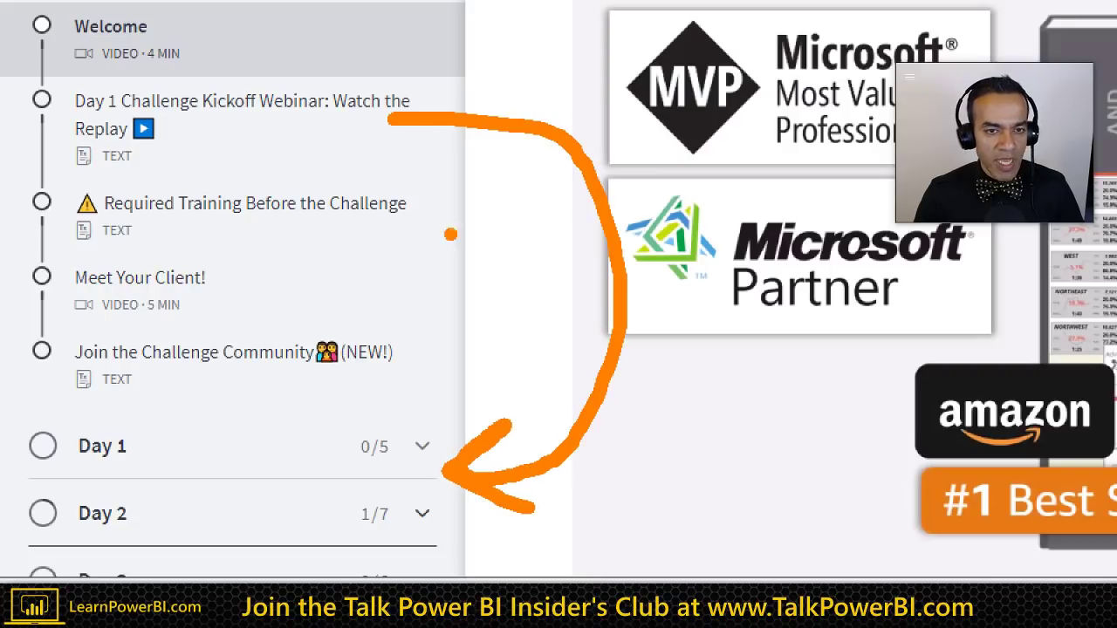
key("Escape")
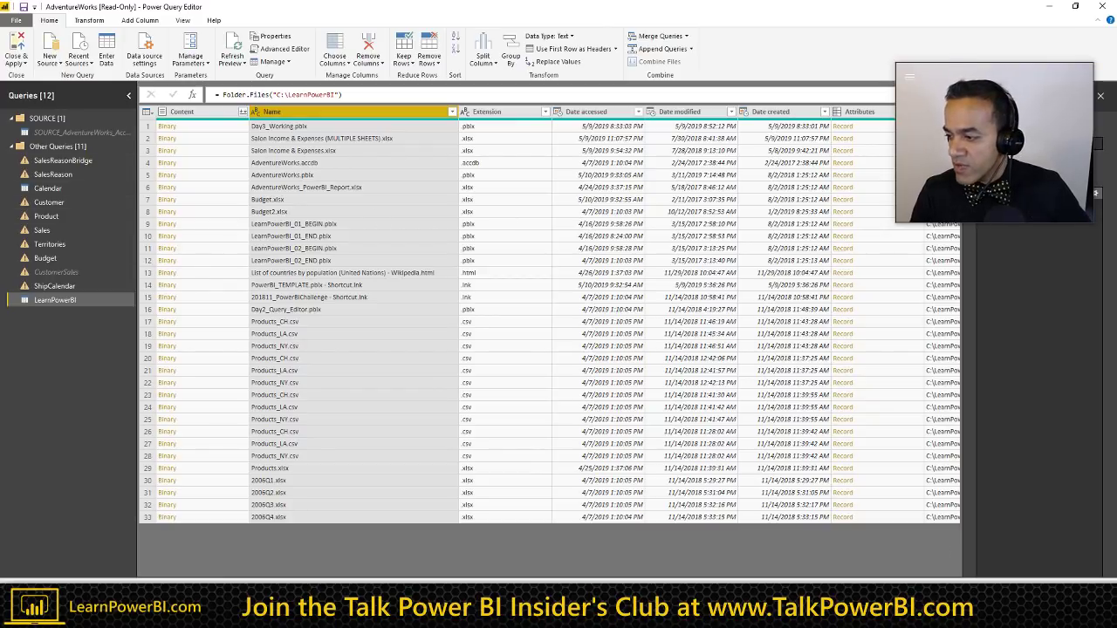
key("alt+Tab")
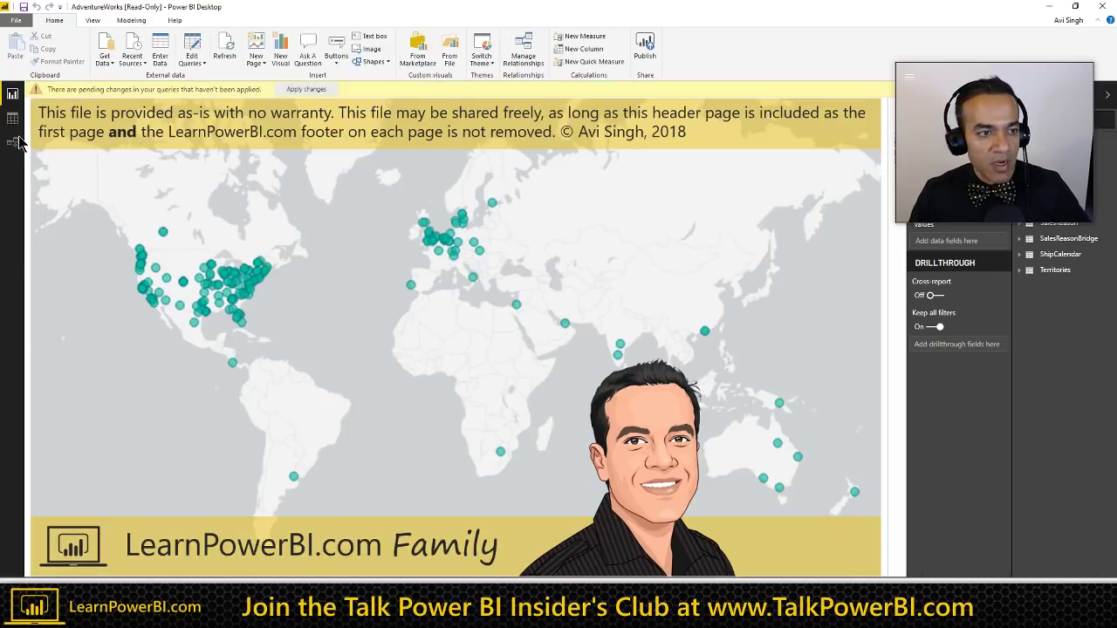
left_click(16, 142)
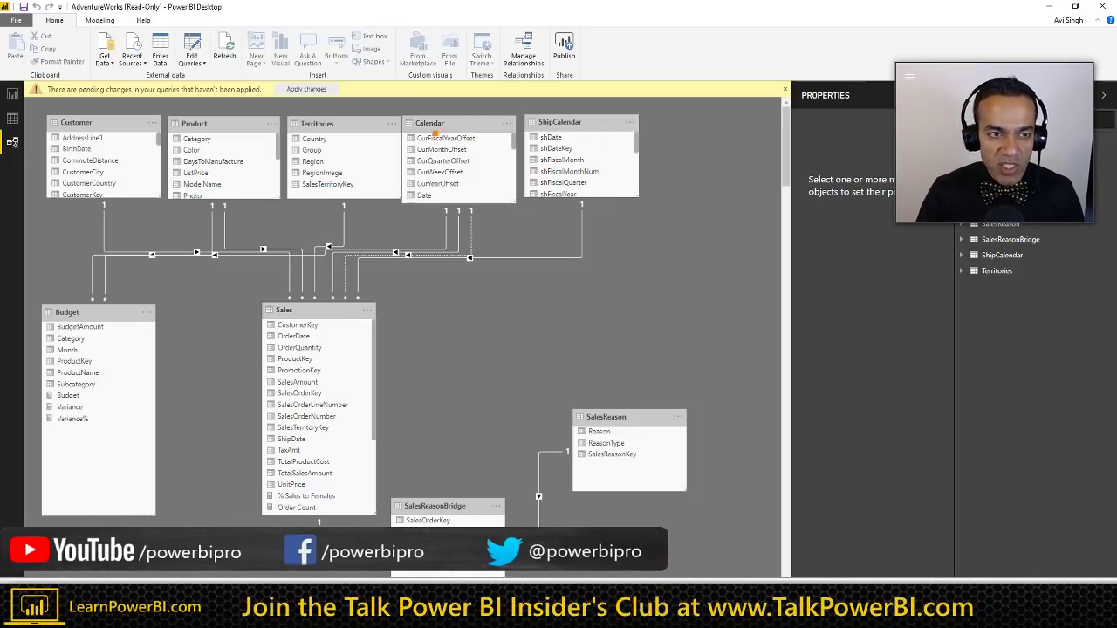
mouse_move(36, 106)
left_mouse_down()
mouse_move(631, 218)
mouse_move(691, 207)
left_mouse_up()
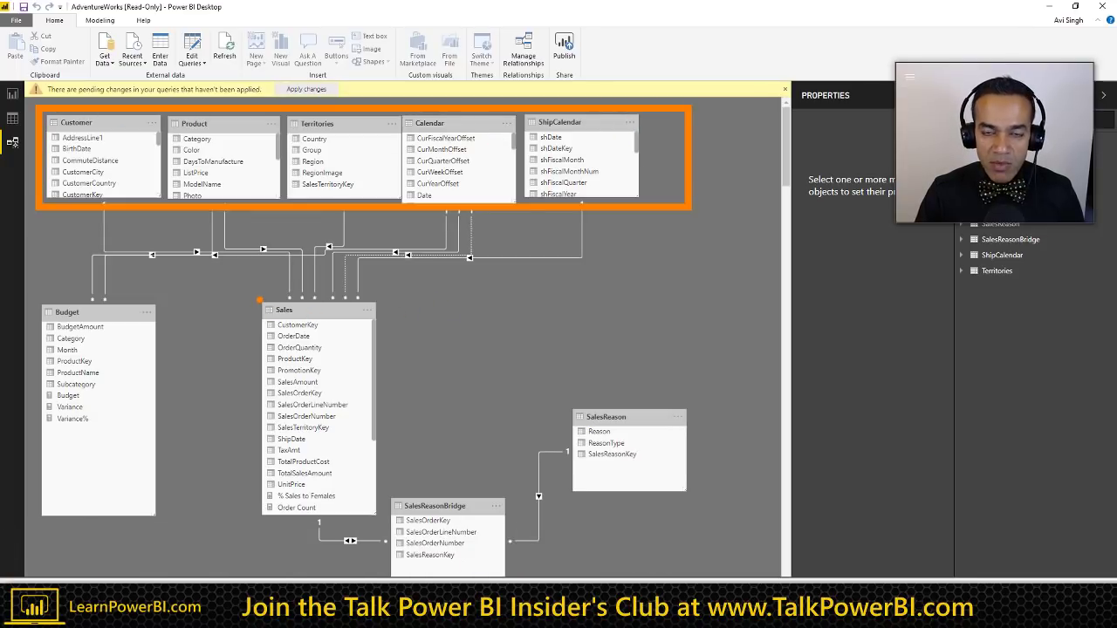
mouse_move(258, 300)
left_mouse_down()
mouse_move(345, 523)
mouse_move(388, 528)
left_mouse_up()
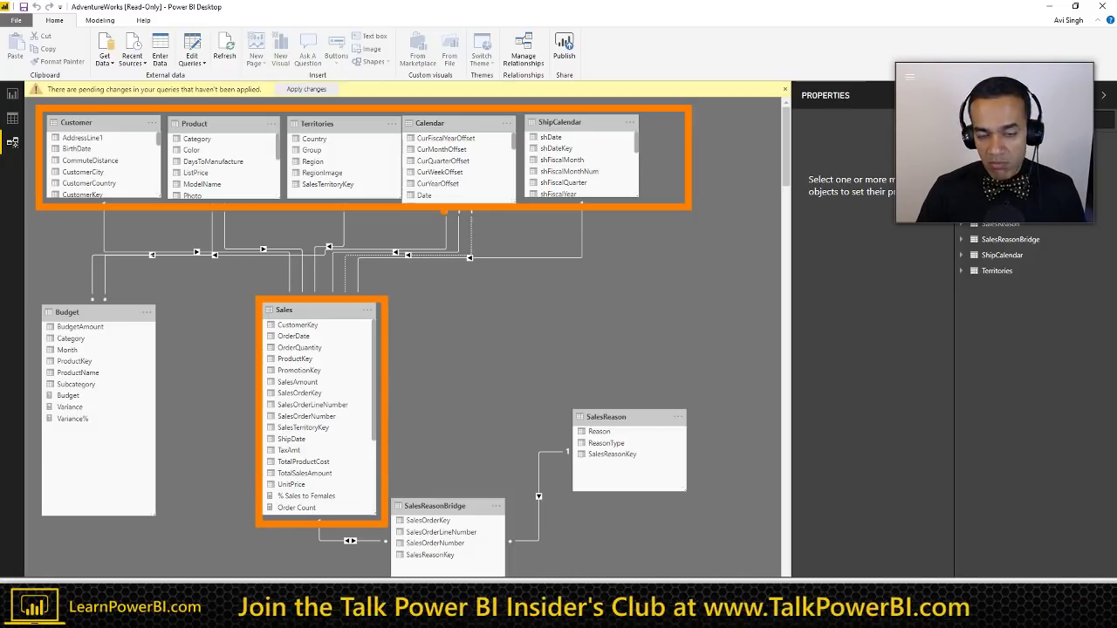
left_click_drag(342, 211, 301, 296)
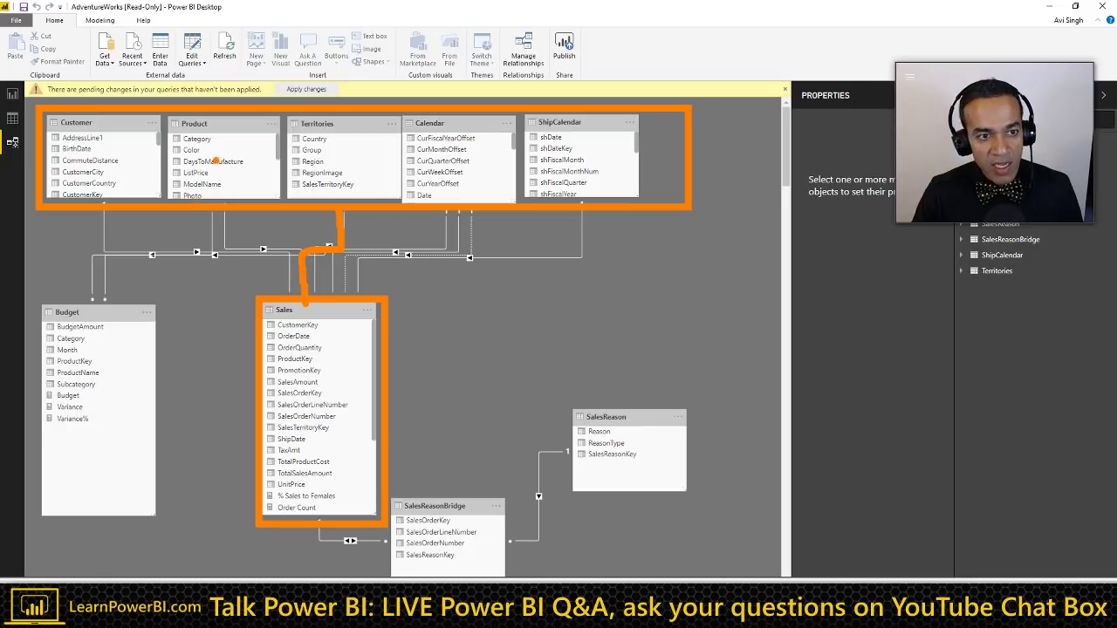
left_click_drag(214, 149, 261, 252)
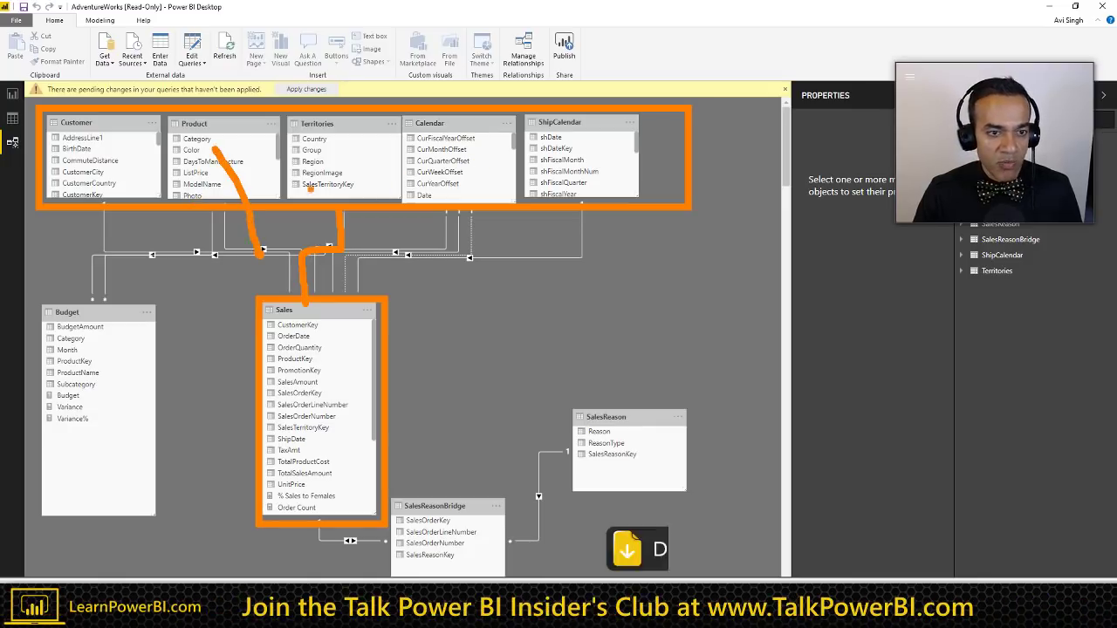
left_click_drag(497, 179, 397, 281)
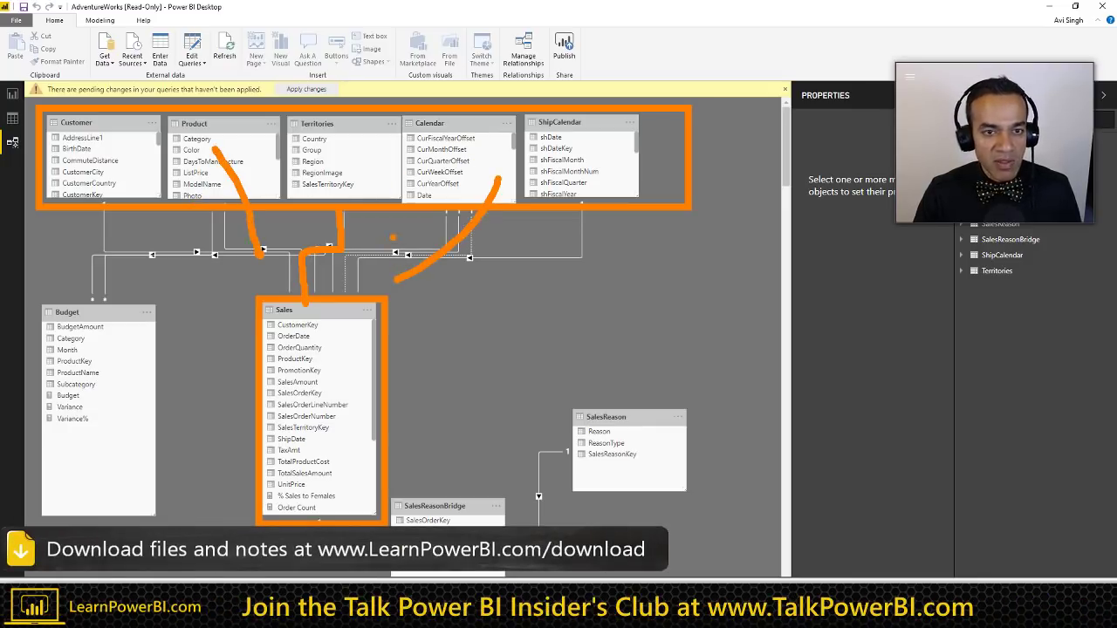
left_click_drag(572, 199, 397, 318)
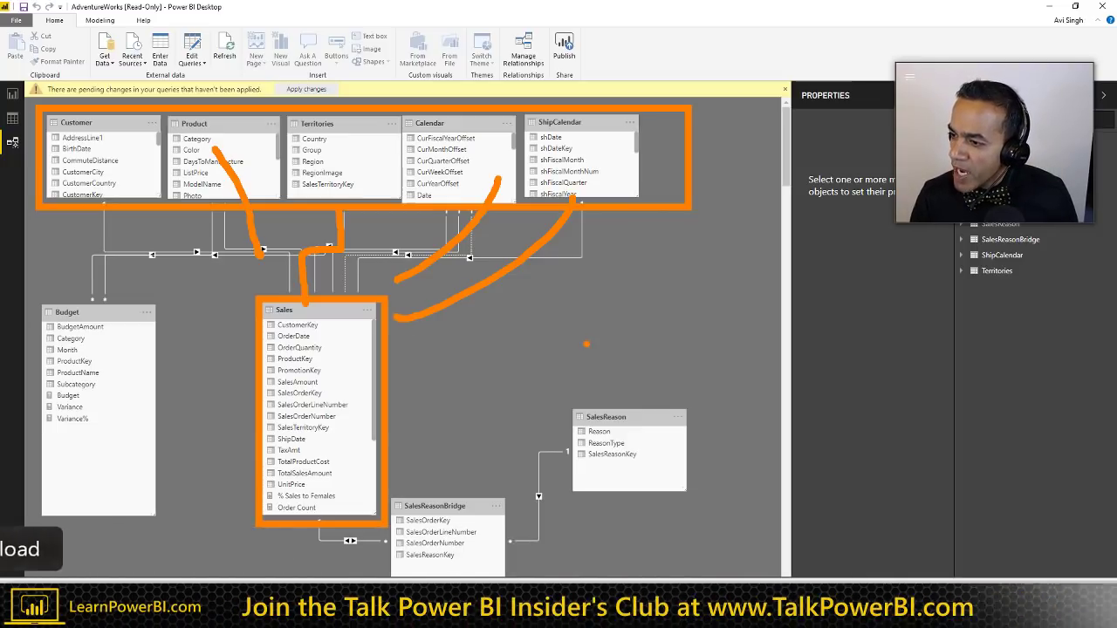
key("Escape")
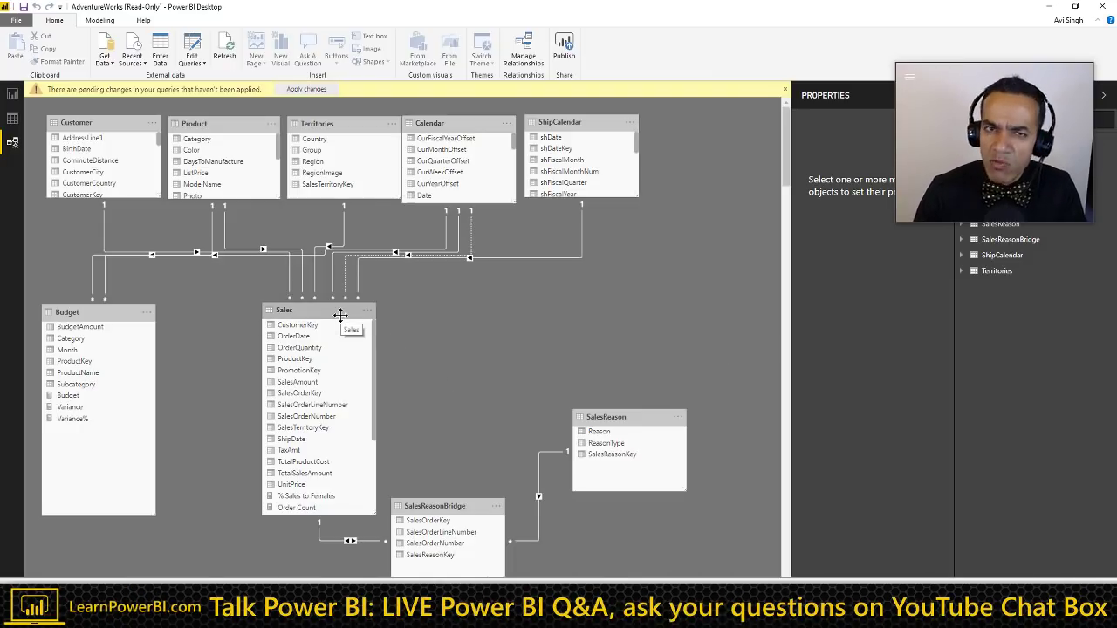
Step: Go from the model diagram to Report view, page from Subscribe to the Adventure Works dashboard, then switch to the browser
left_click(12, 93)
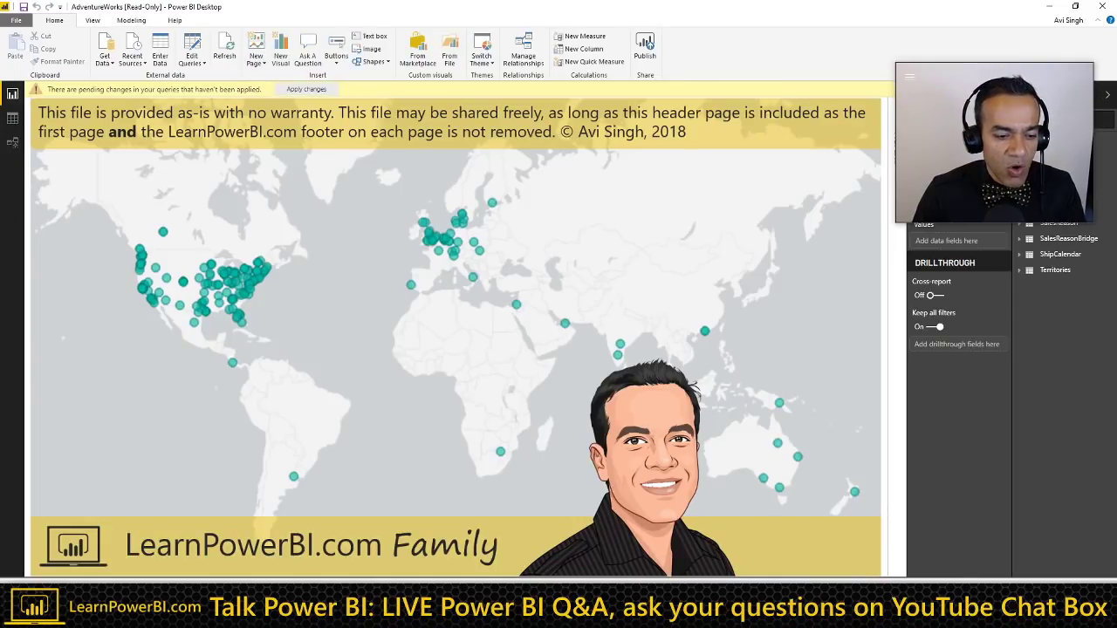
left_click(131, 602)
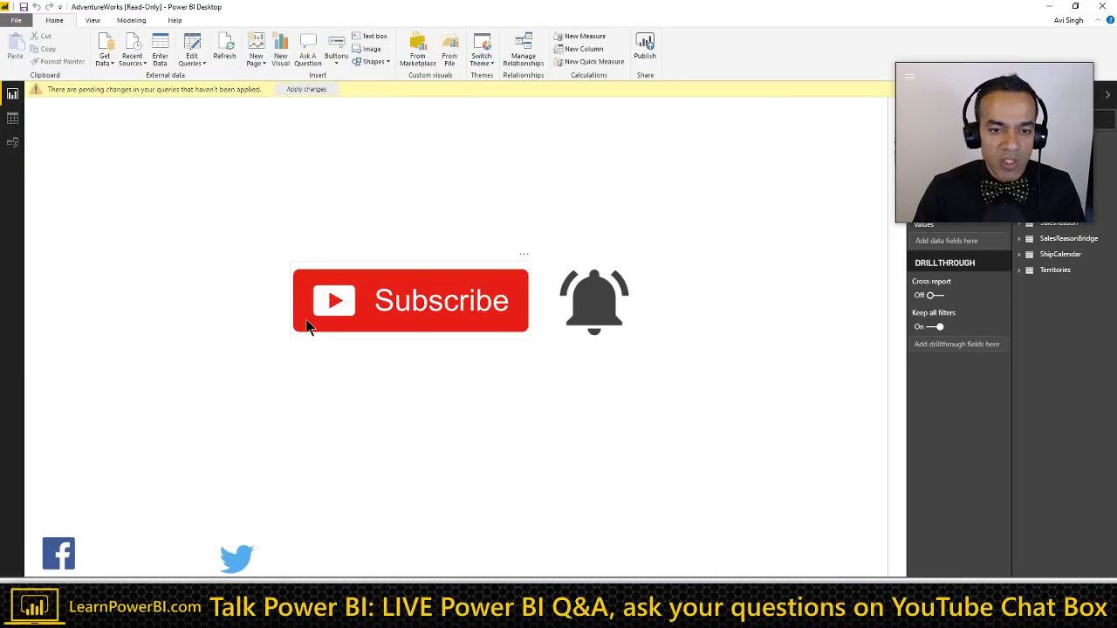
key("ctrl+Page_Down")
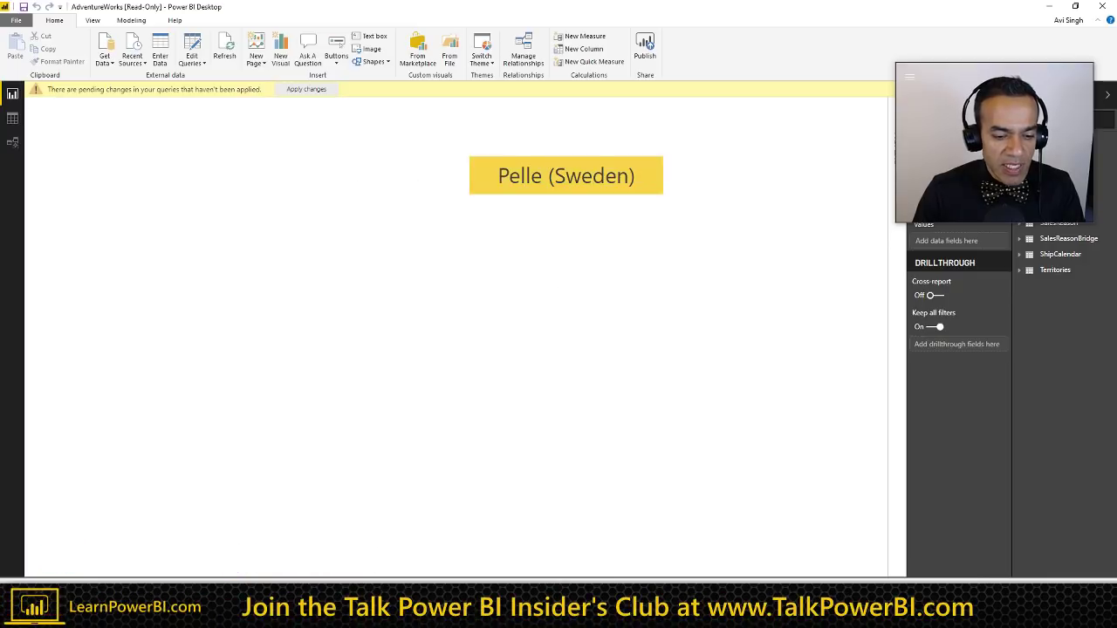
key("ctrl+Page_Down")
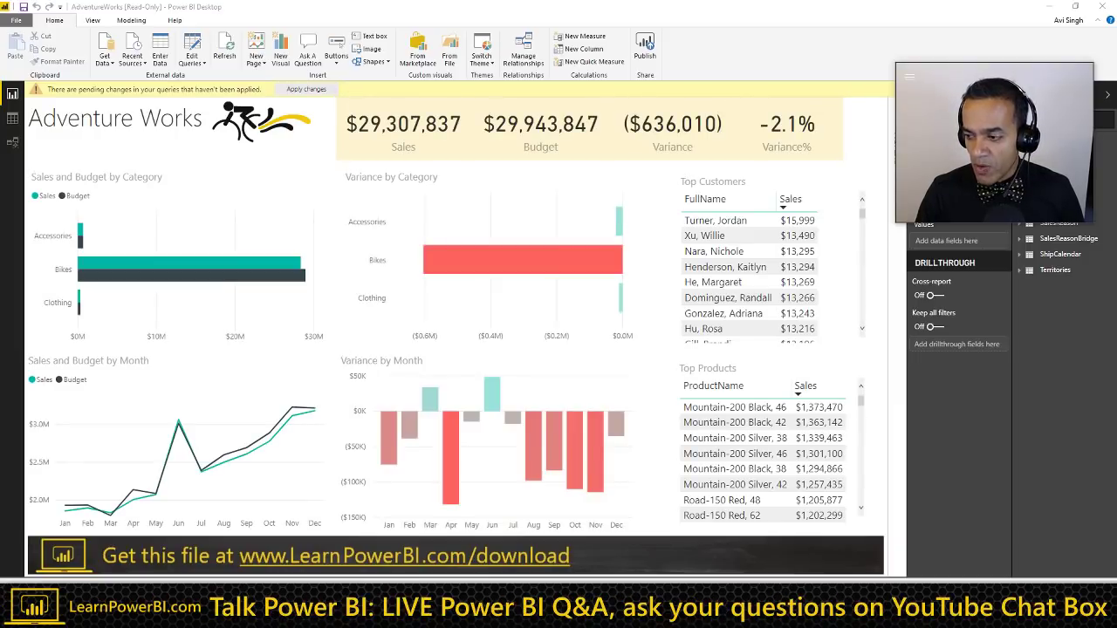
key("alt+Tab")
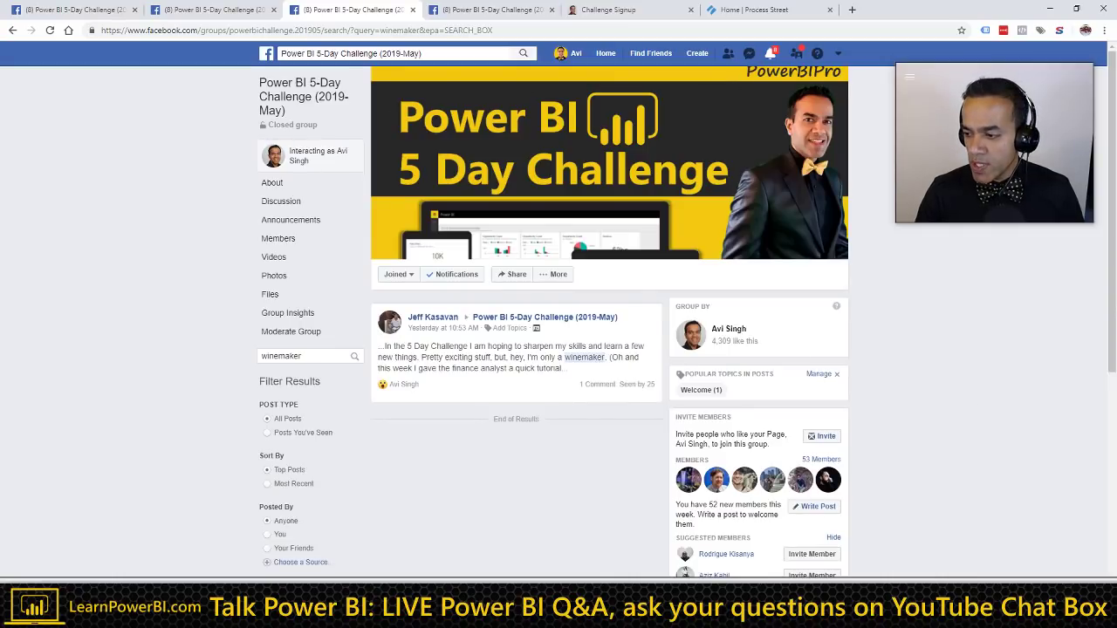
Step: Show the PowerBIPro YouTube channel home page, outline the live Challenge episode, then return to Word
key("alt+Tab")
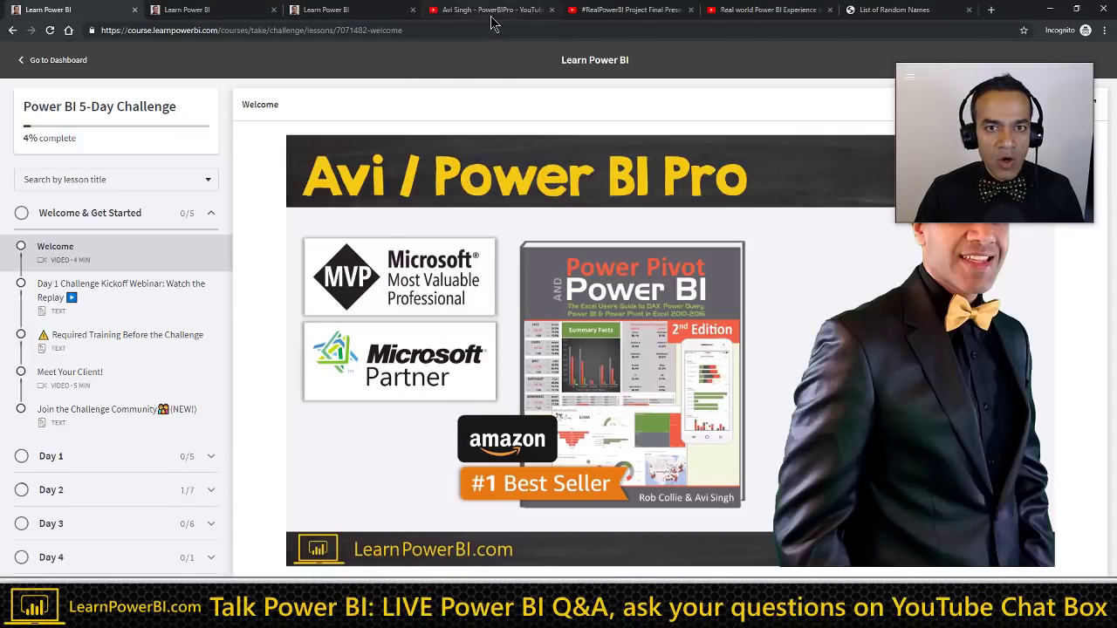
left_click(491, 16)
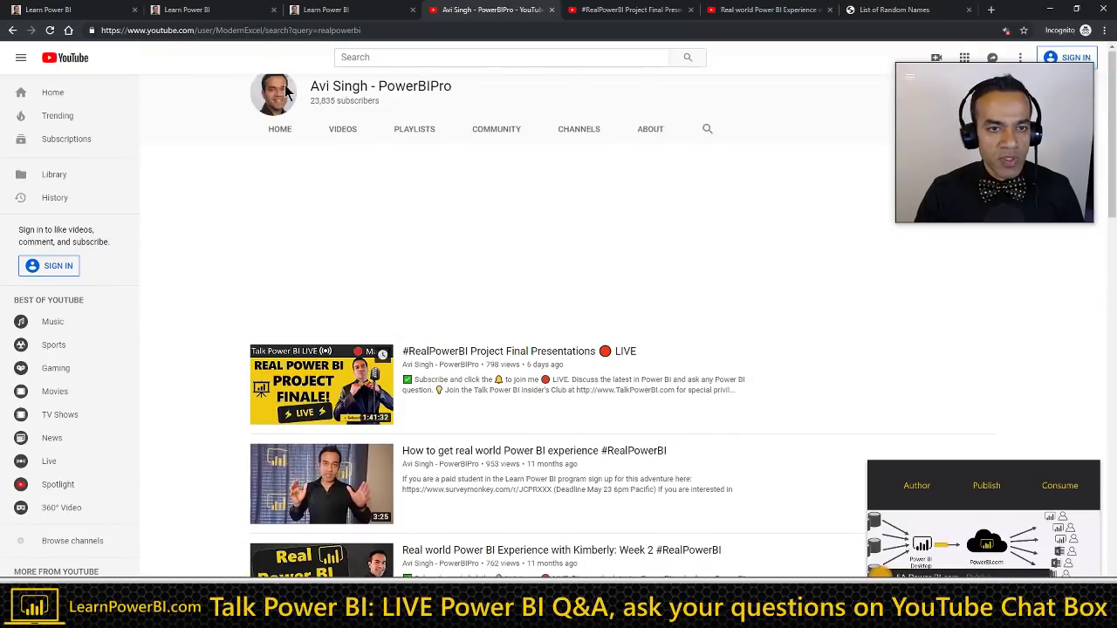
left_click(280, 302)
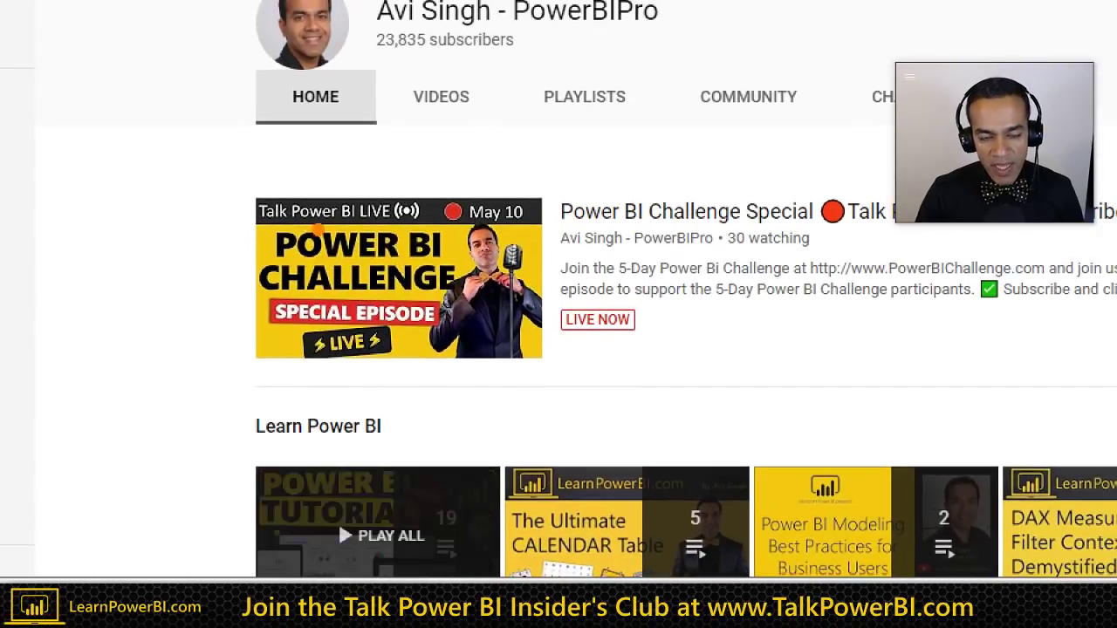
left_click_drag(214, 174, 720, 403)
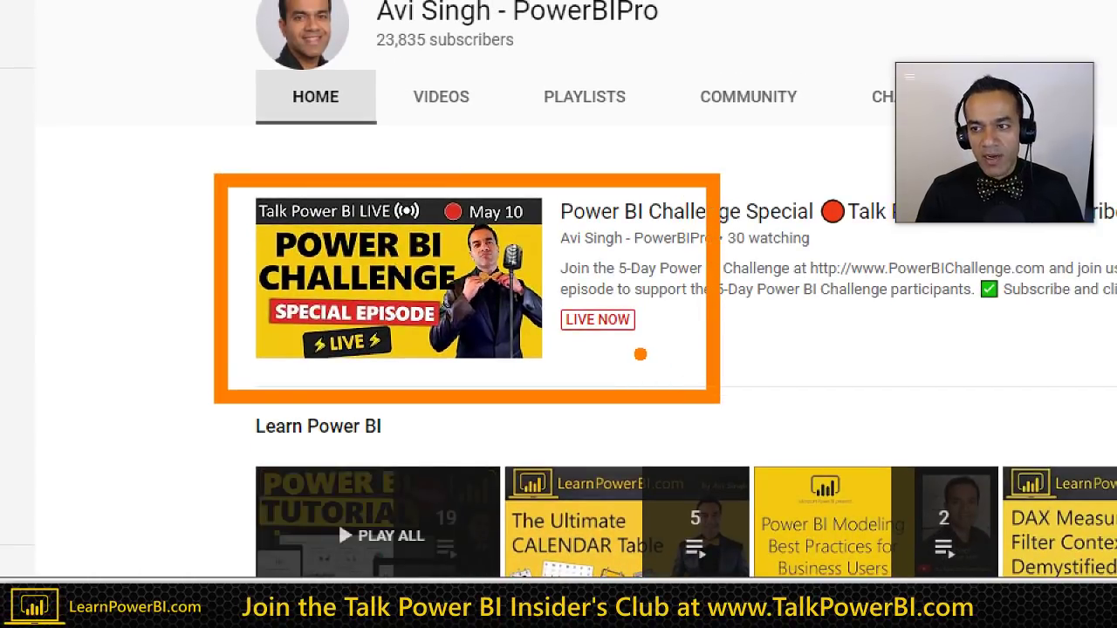
key("Escape")
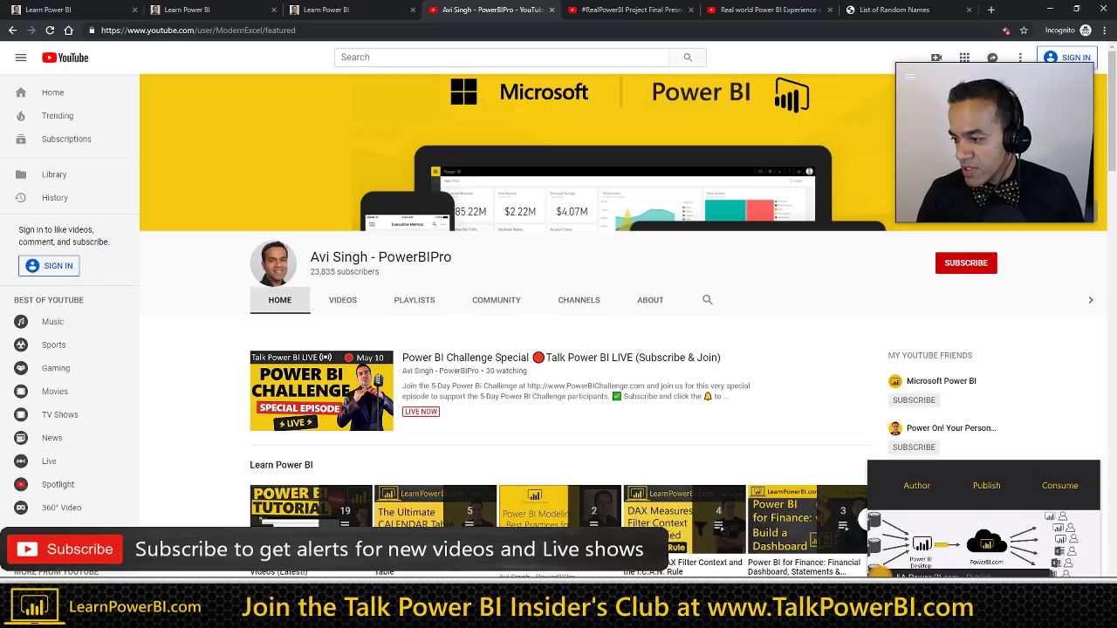
key("alt+Tab")
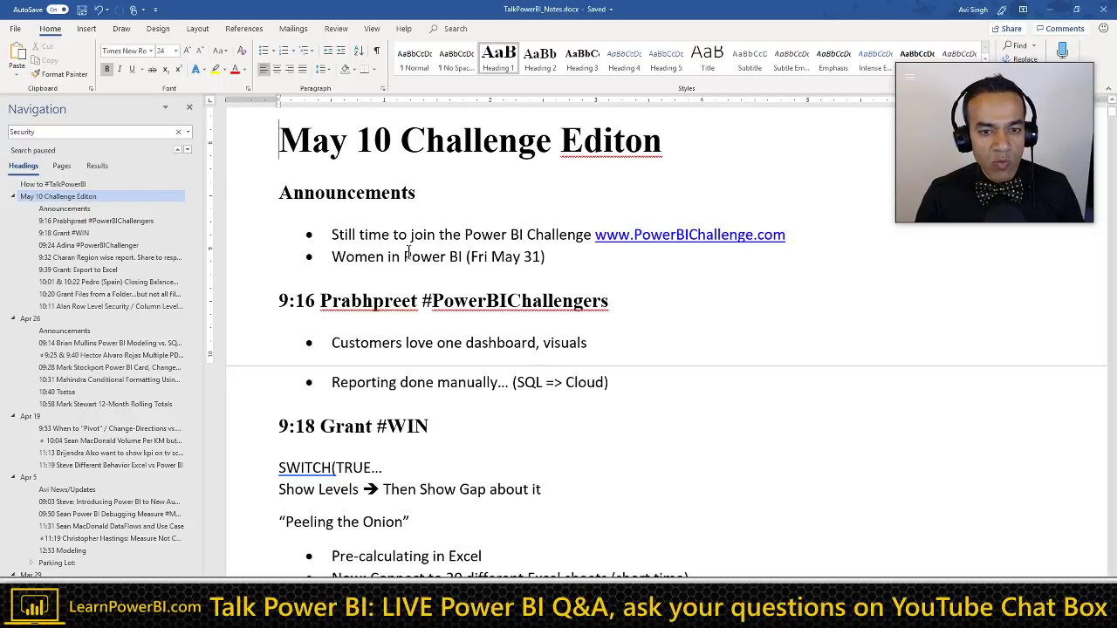
left_click(565, 259)
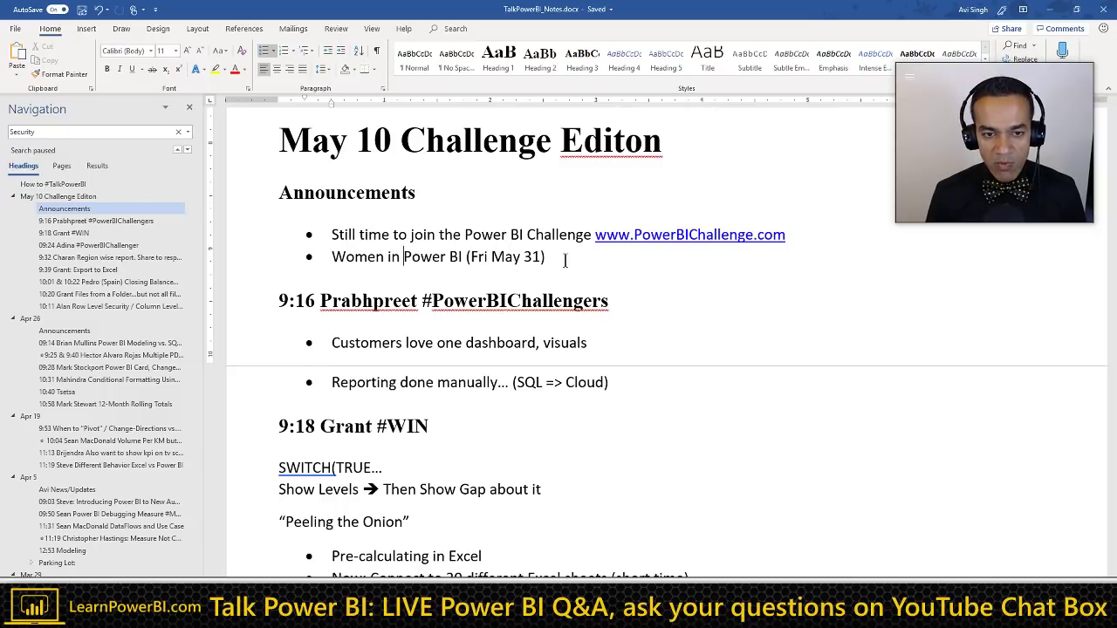
key("ctrl+shift+Right")
key("ctrl+shift+Right")
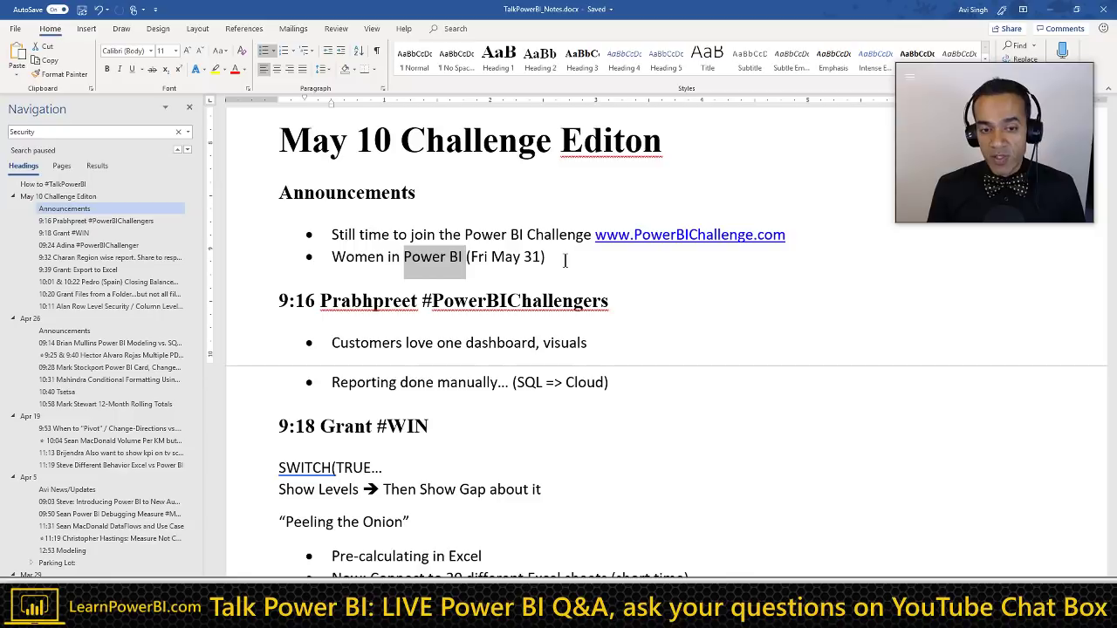
key("Right")
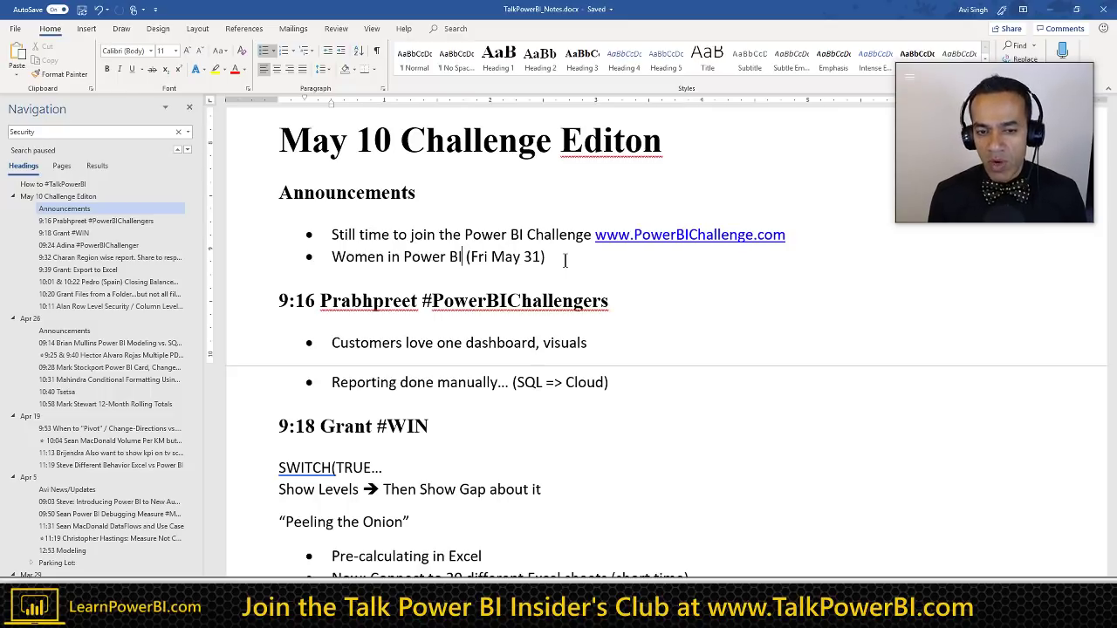
key("shift+Home")
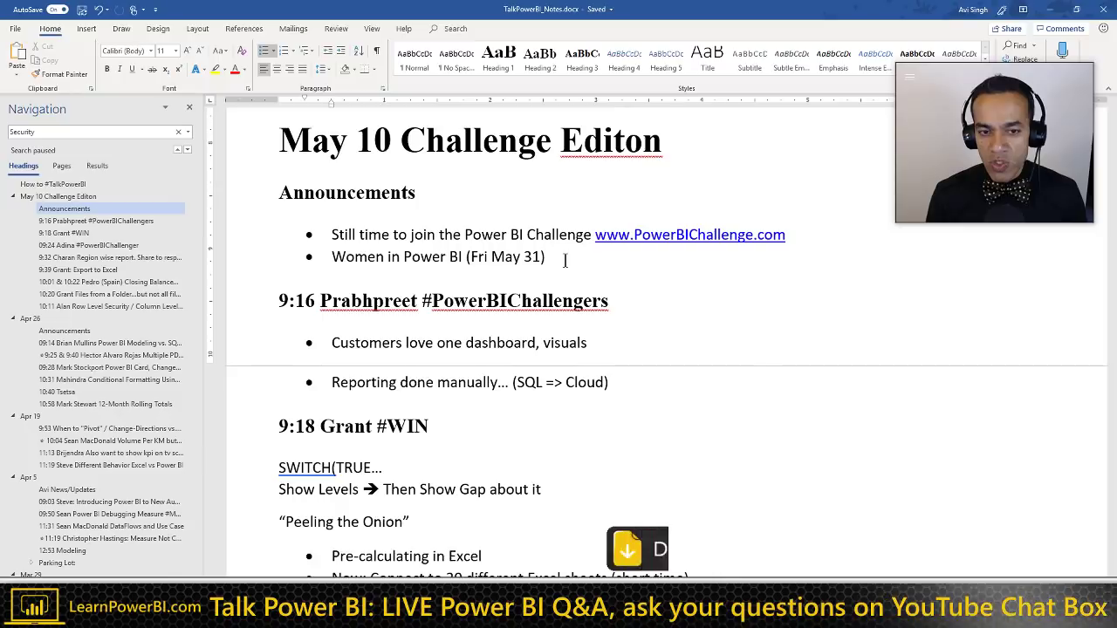